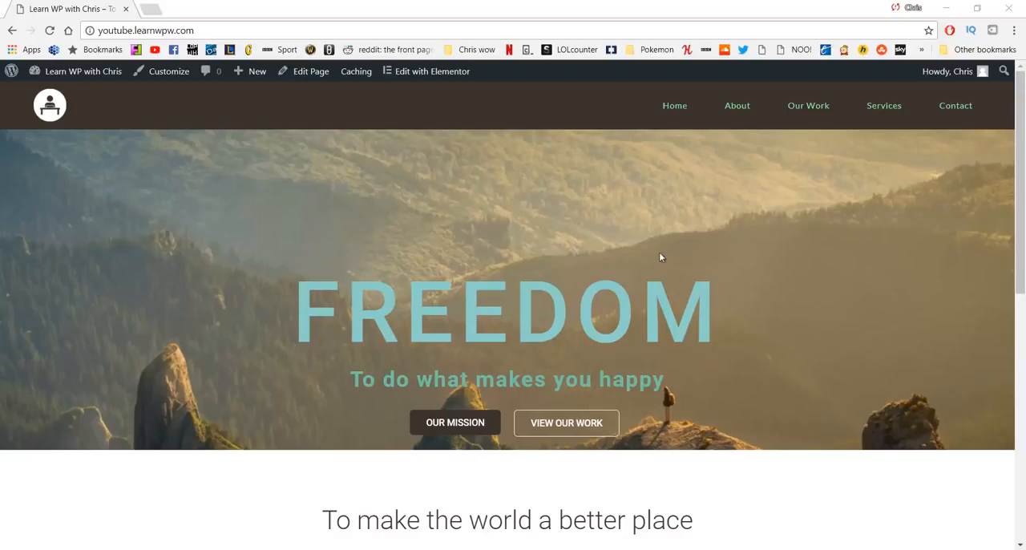
Step: Look through the Home page and the About page of the finished example website from start to end
scroll(660, 257, down, 6)
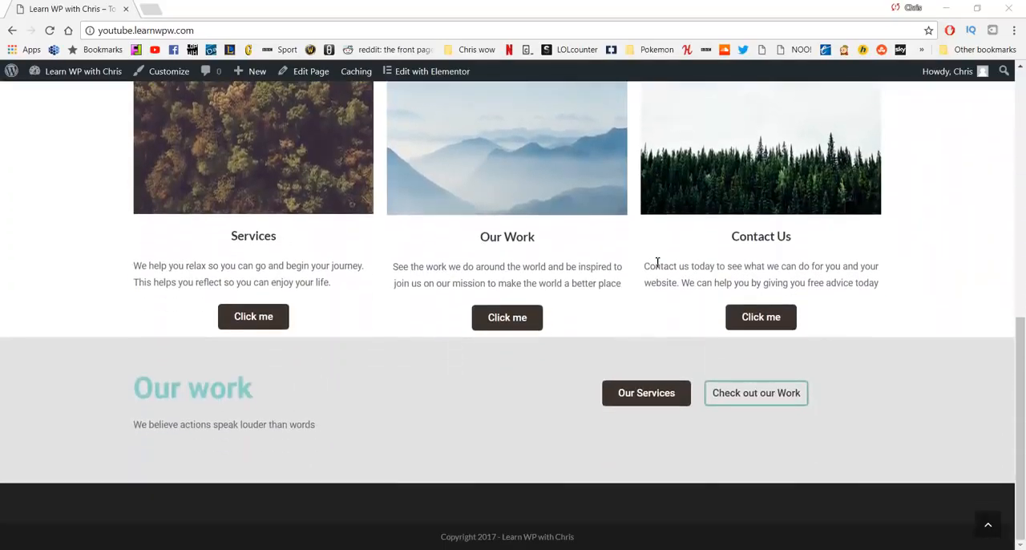
scroll(657, 263, up, 1)
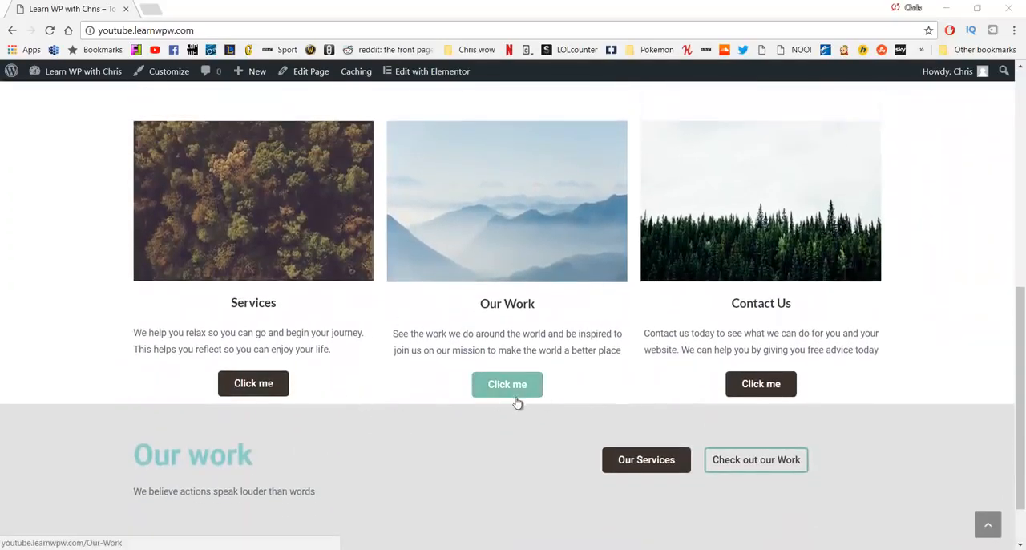
scroll(499, 428, up, 5)
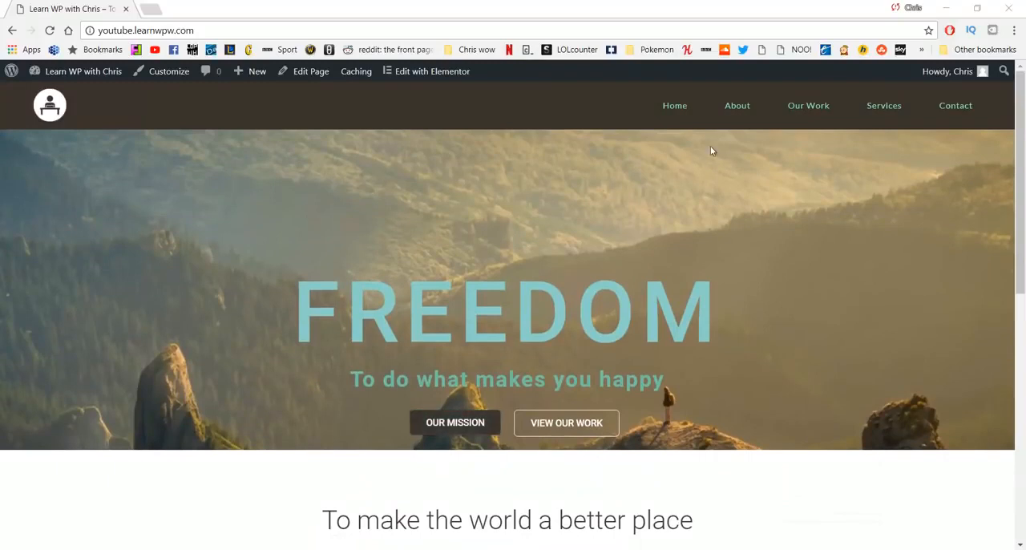
click(736, 112)
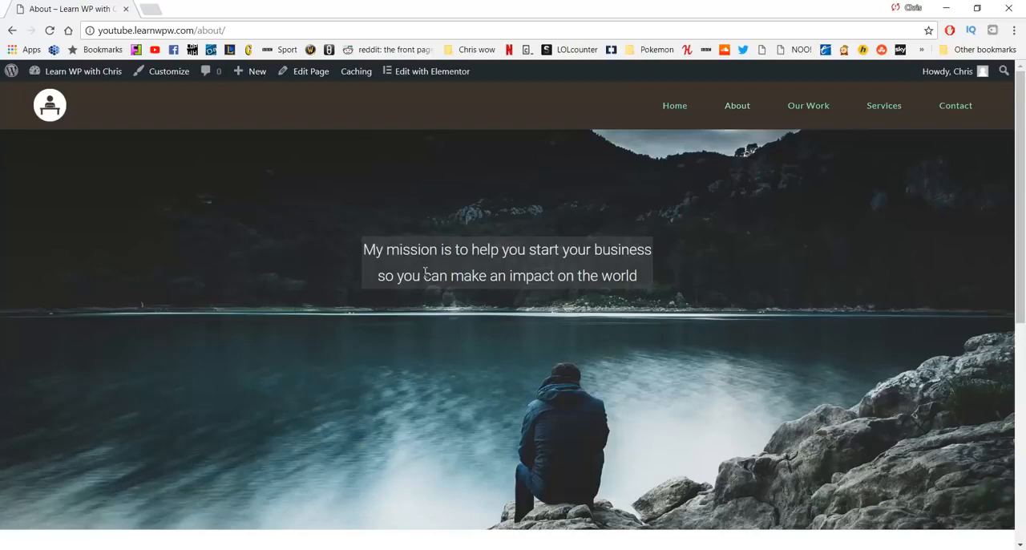
scroll(425, 272, down, 6)
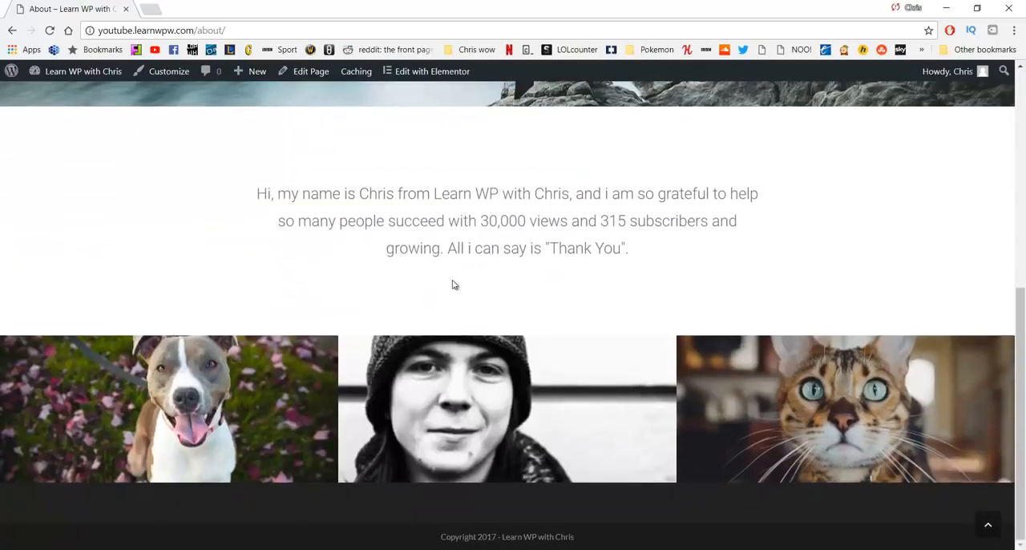
scroll(518, 272, up, 6)
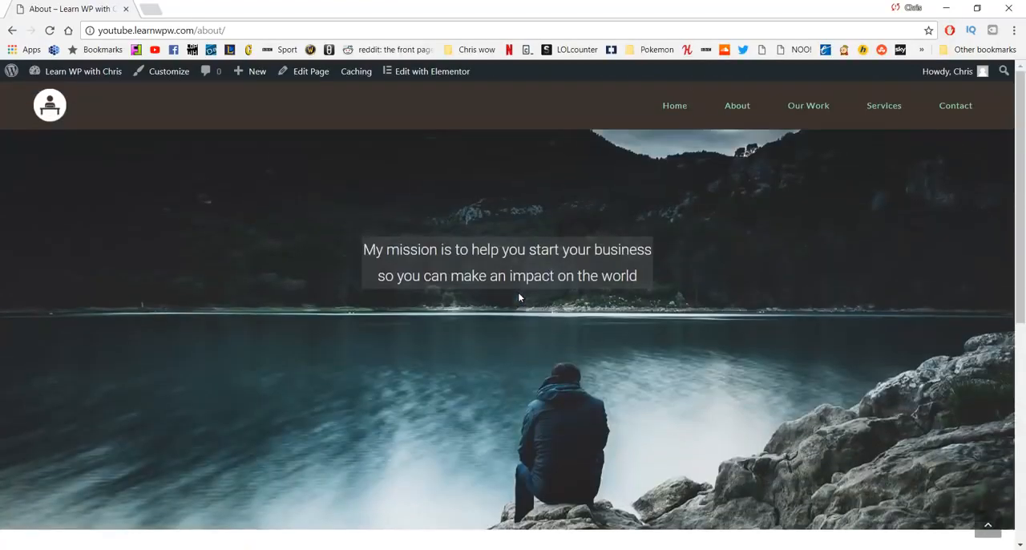
Step: Open the example website's Our Work page and view its text and image sections
click(808, 116)
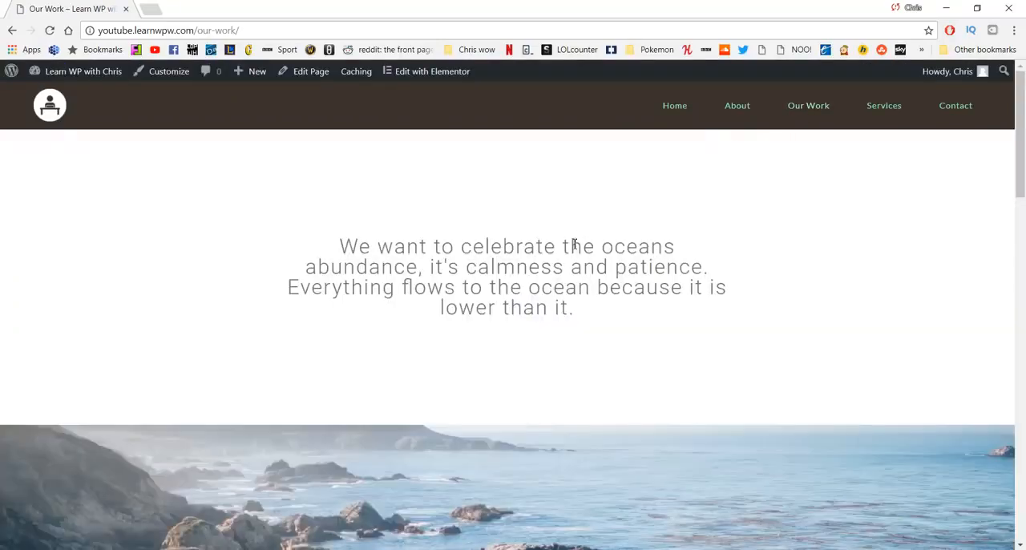
scroll(641, 265, down, 2)
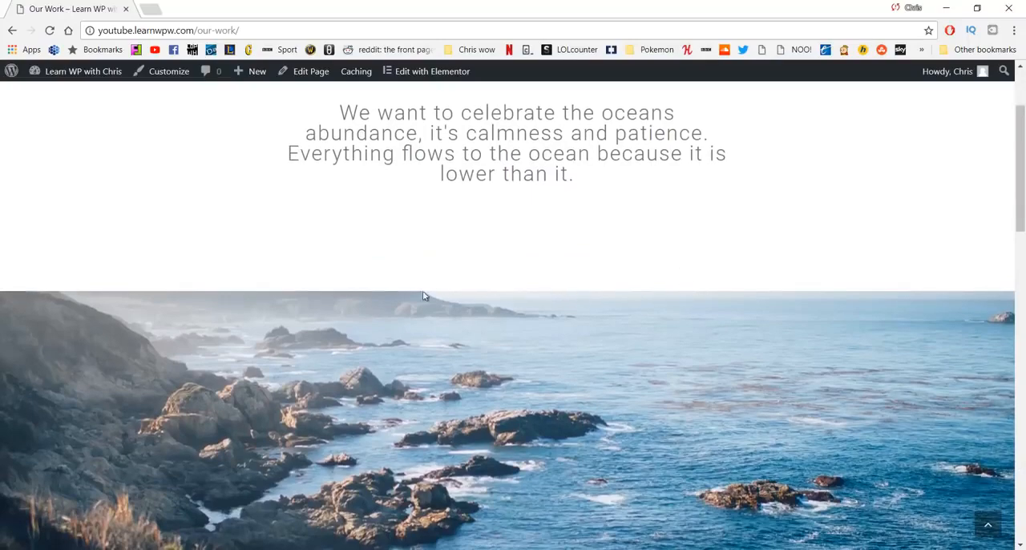
scroll(561, 321, down, 5)
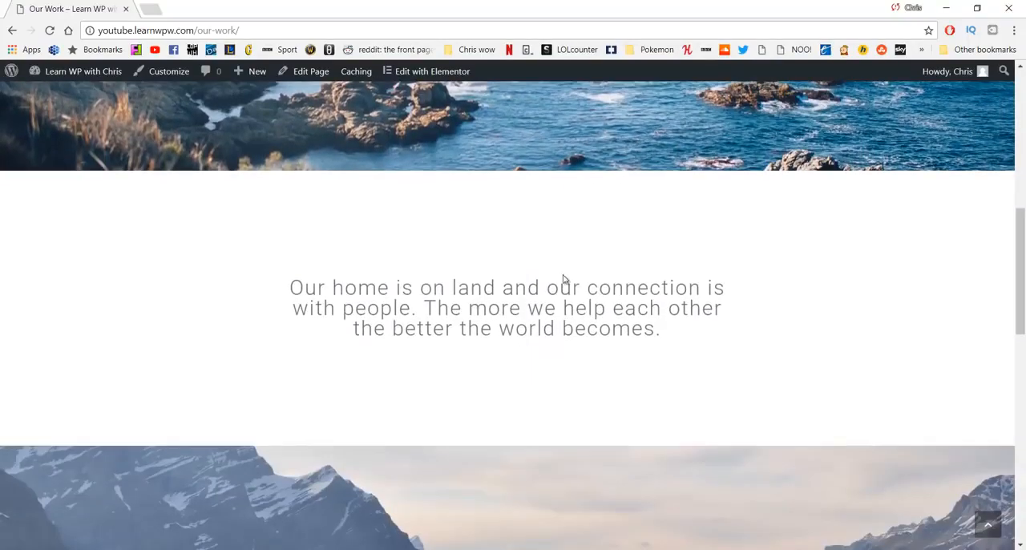
scroll(437, 297, down, 3)
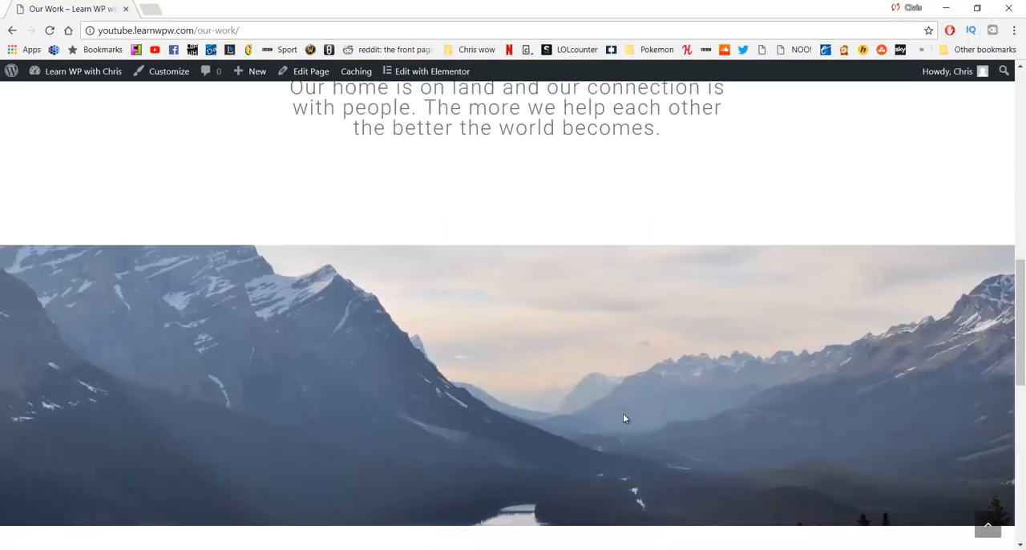
scroll(622, 418, up, 8)
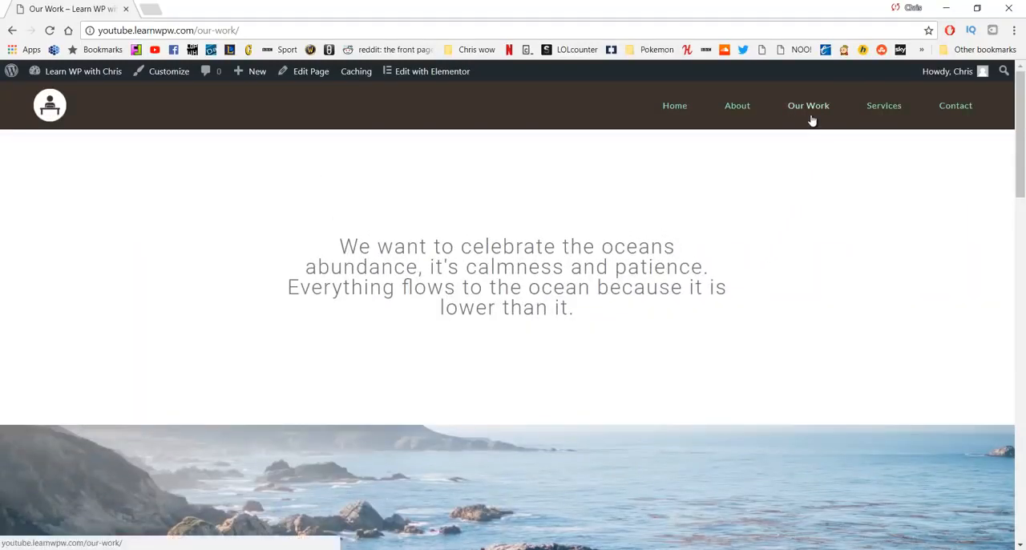
Step: View the example website's Services and Contact pages and return to its Home page
click(885, 107)
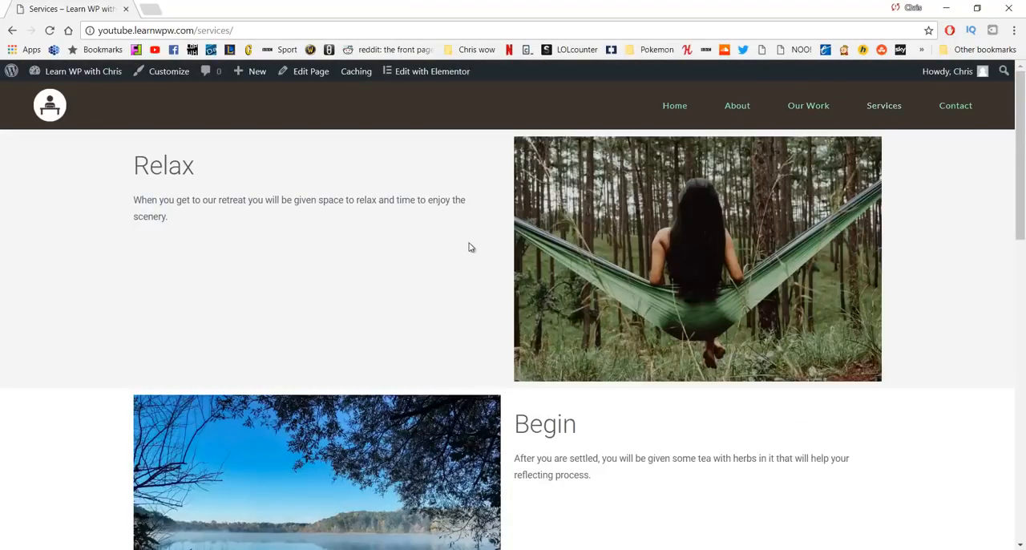
scroll(465, 253, down, 3)
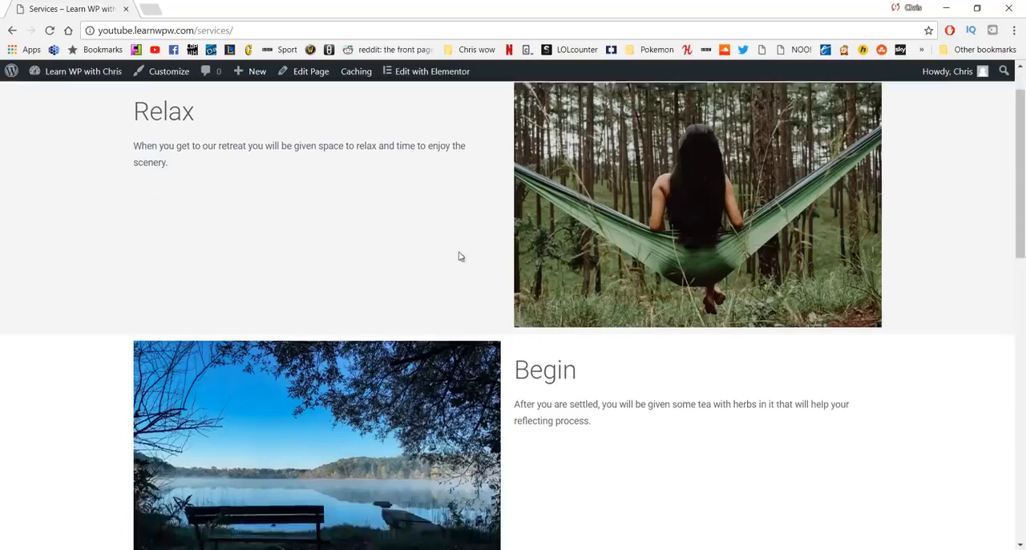
scroll(442, 292, down, 8)
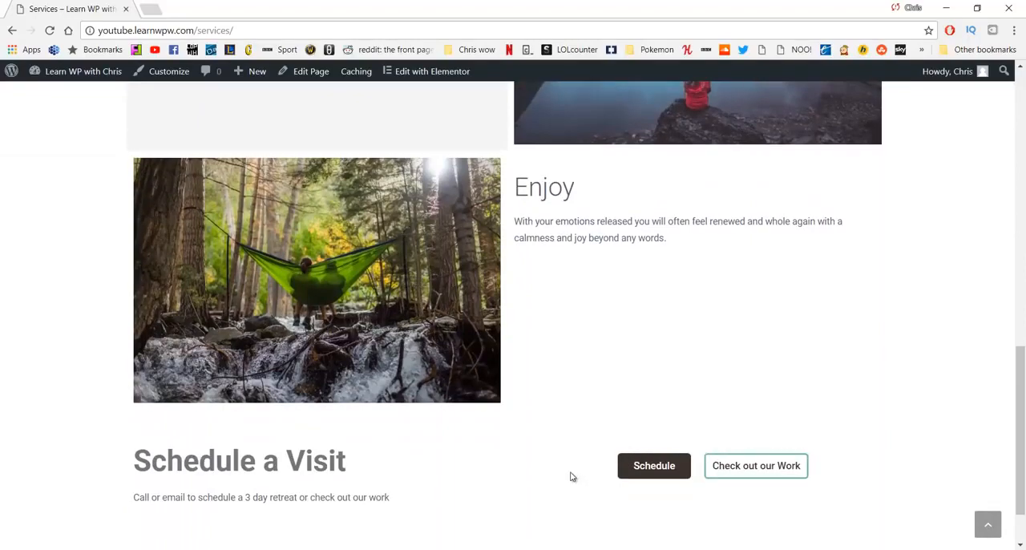
scroll(570, 473, up, 15)
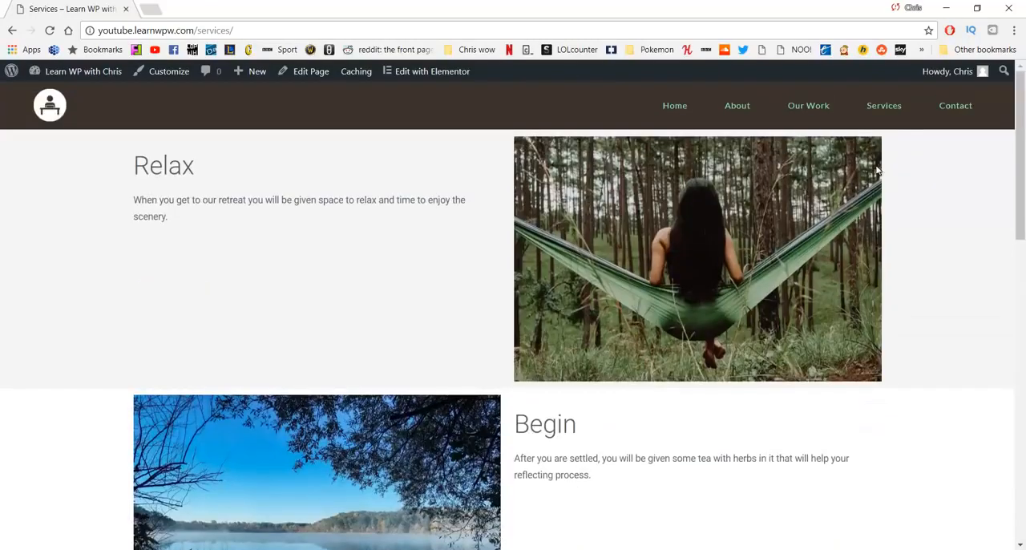
click(940, 111)
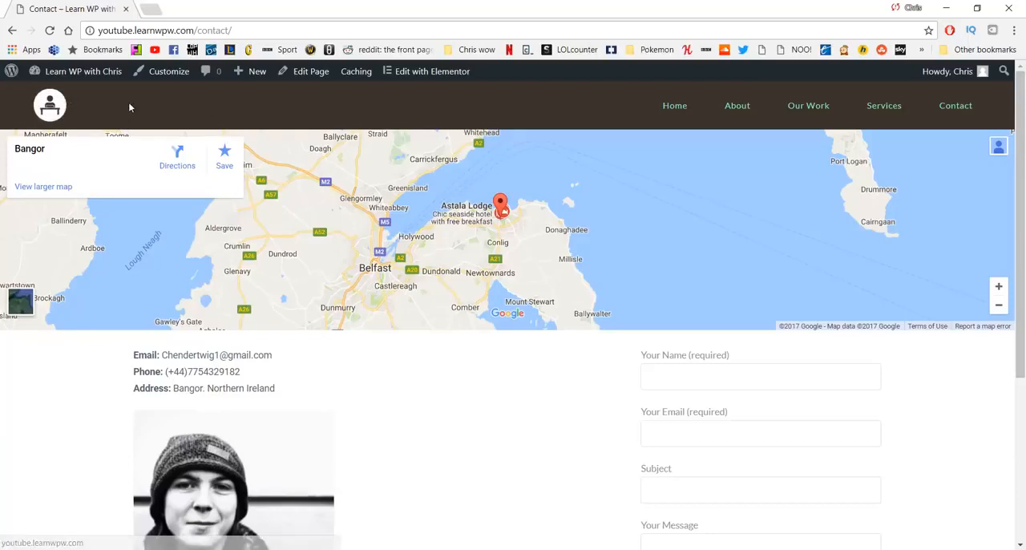
click(672, 108)
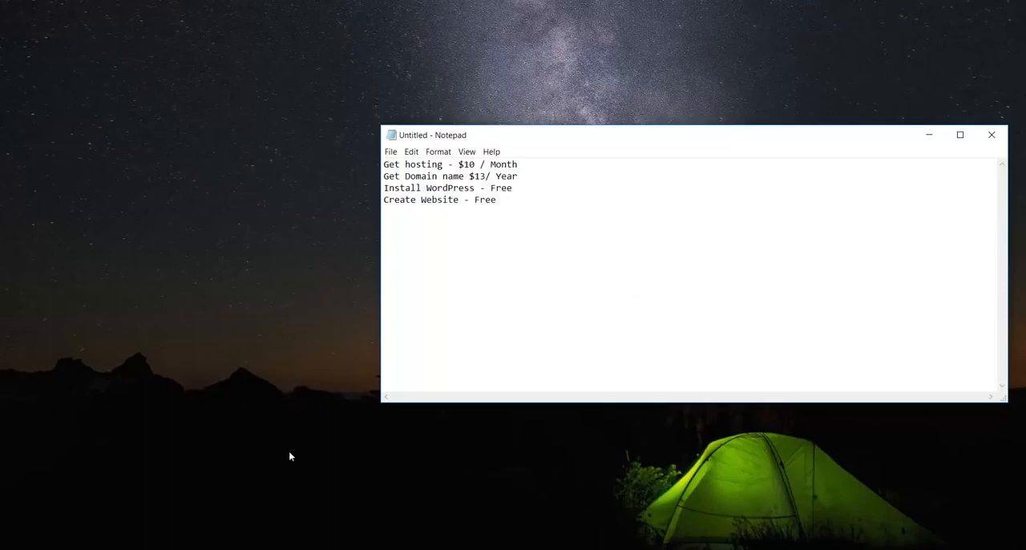
Step: Switch from the Notepad cost list to Chrome and open HostGator's Web Hosting plans
click(418, 474)
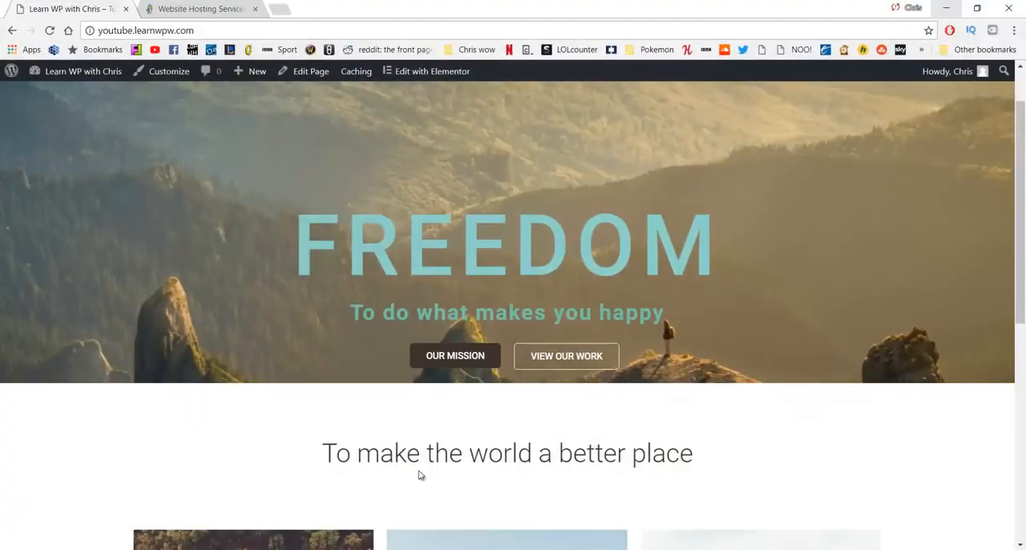
click(210, 8)
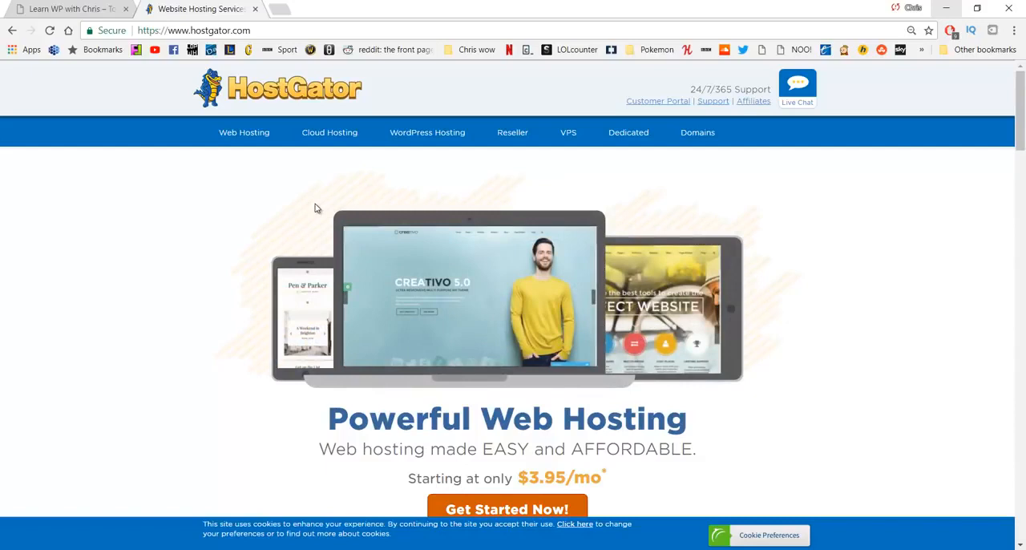
click(244, 135)
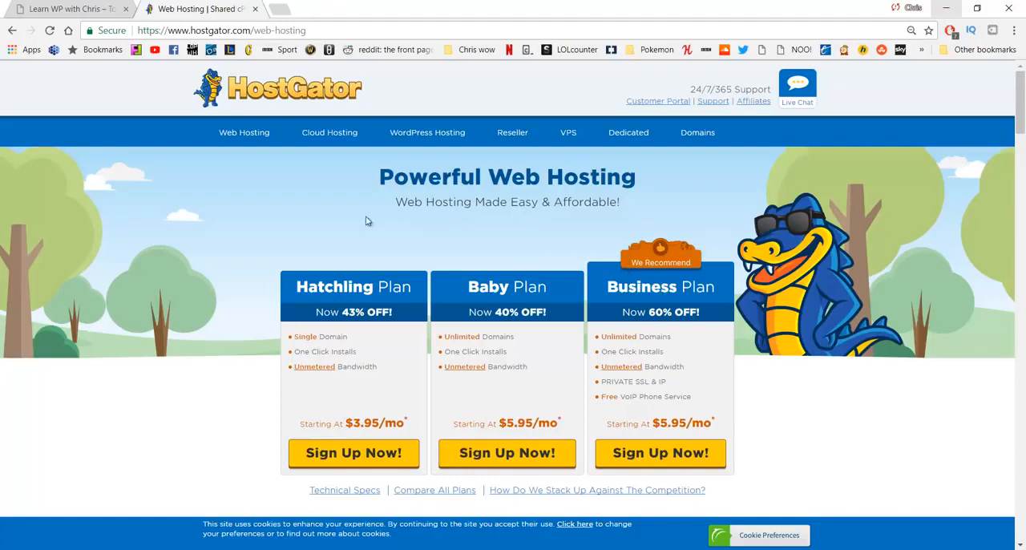
Step: Start signing up for the Hatchling Plan and enter learnwpwithchris as the new .com domain to register
click(347, 456)
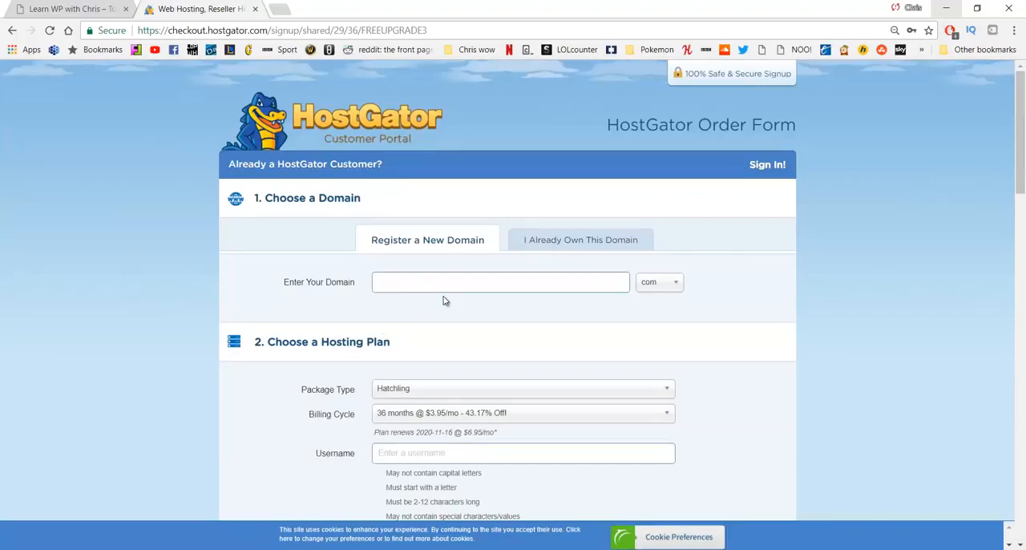
text(learnwpwithchris)
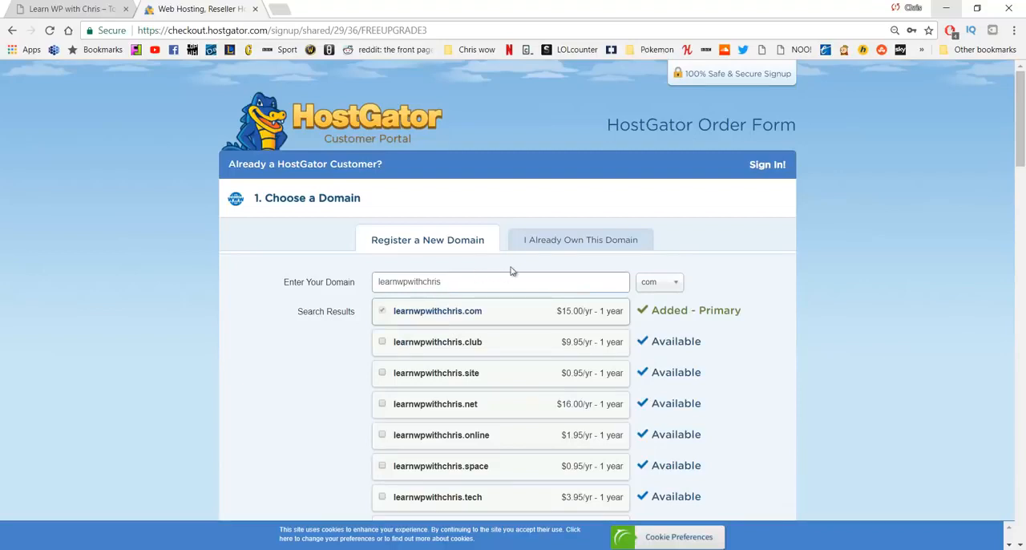
Step: Try the .site extension for the domain before restoring .com, and check the form for an already owned domain
click(653, 290)
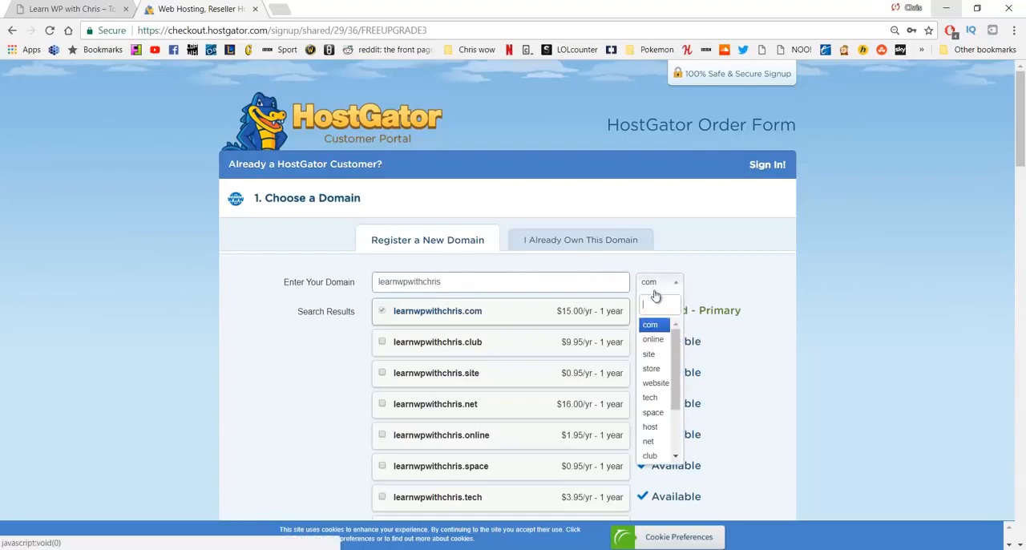
click(653, 356)
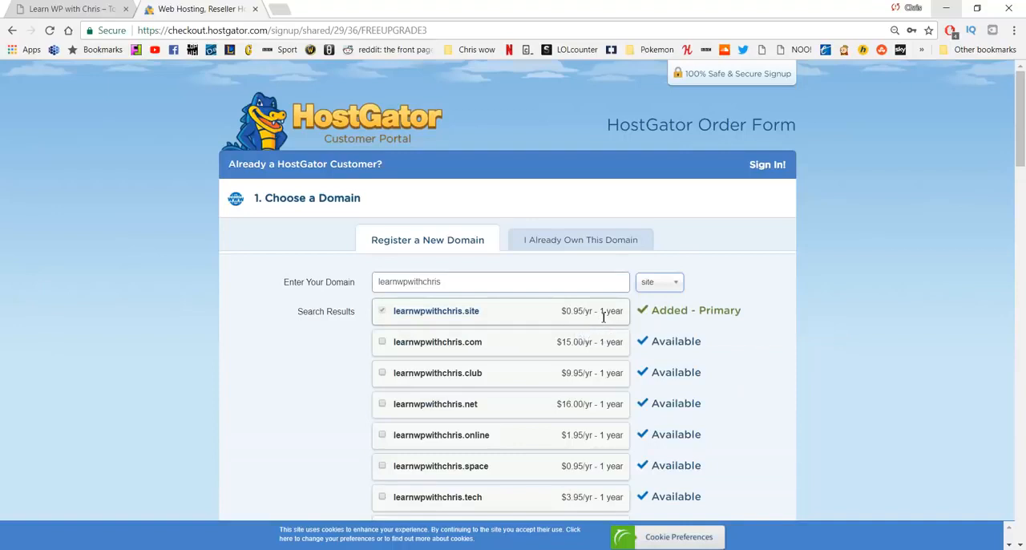
click(653, 286)
click(650, 326)
click(572, 241)
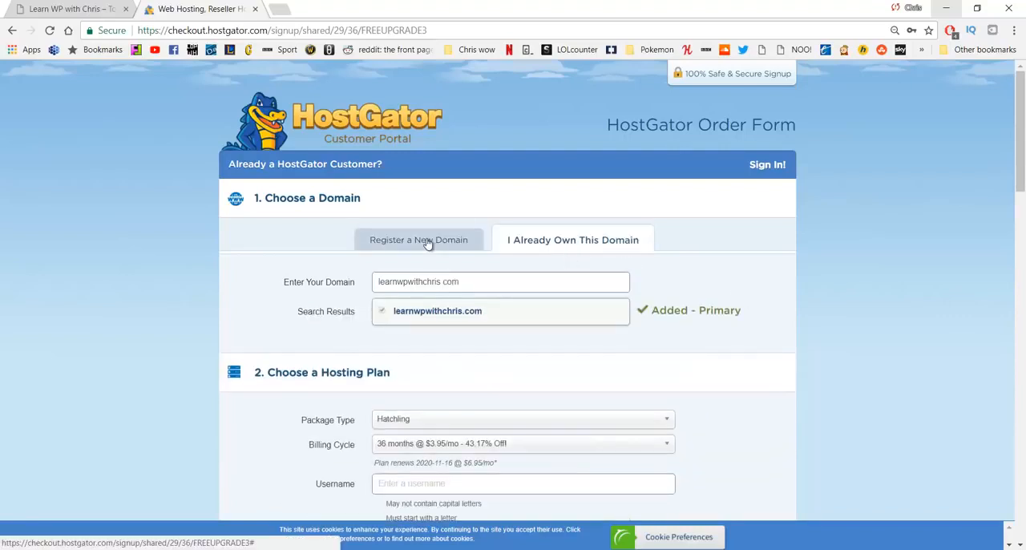
click(428, 242)
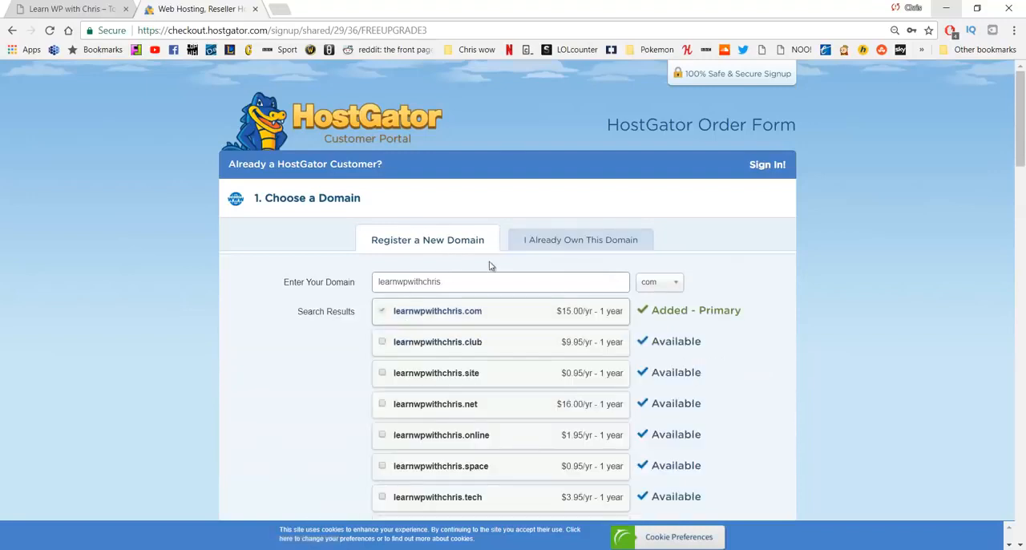
Step: Remove Domain Privacy Protection for learnwpwithchris.com from the order
scroll(463, 272, down, 4)
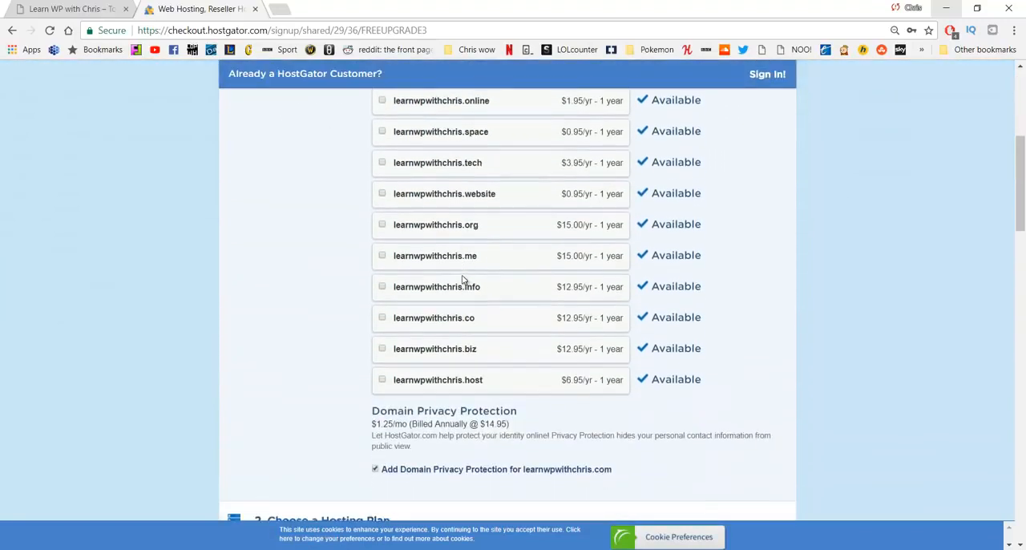
scroll(462, 278, down, 1)
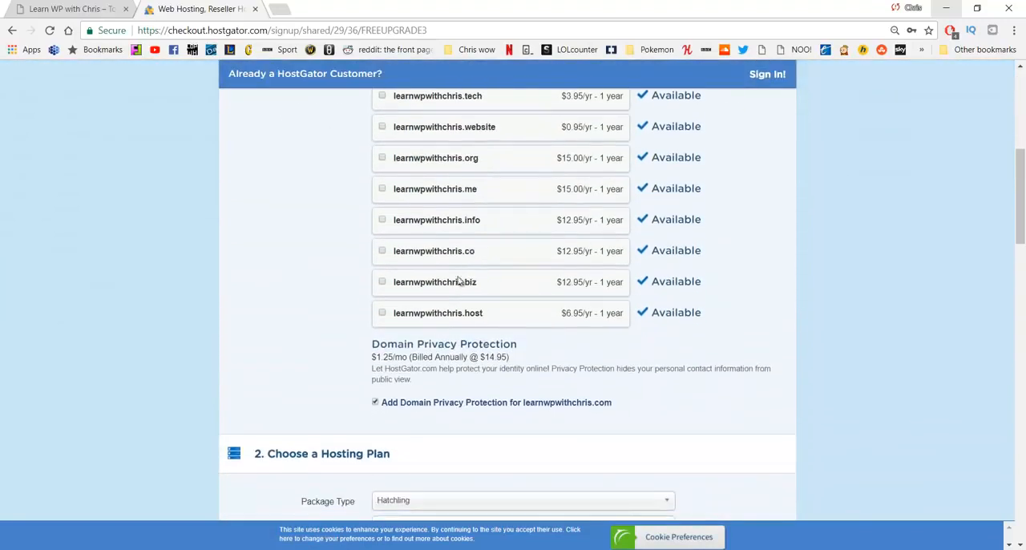
click(375, 403)
click(375, 403)
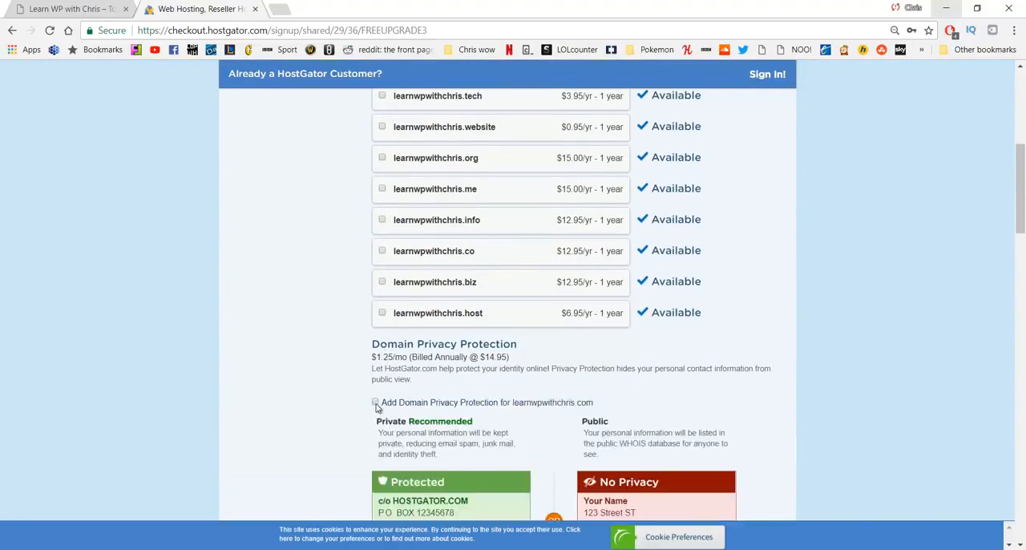
Step: Set the Hatchling hosting plan's billing cycle to 1 month @ $10.95/mo
scroll(373, 401, down, 2)
scroll(297, 318, down, 4)
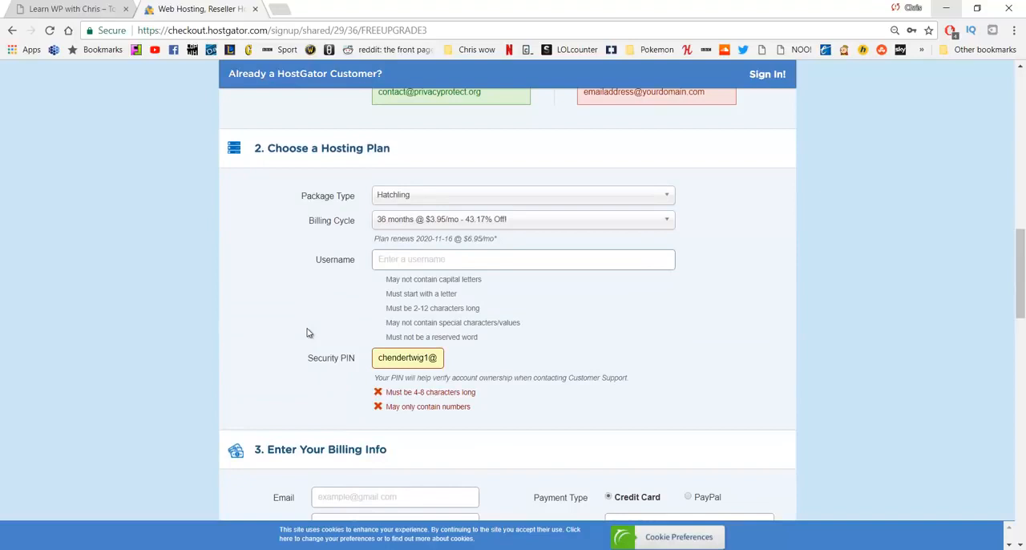
click(519, 221)
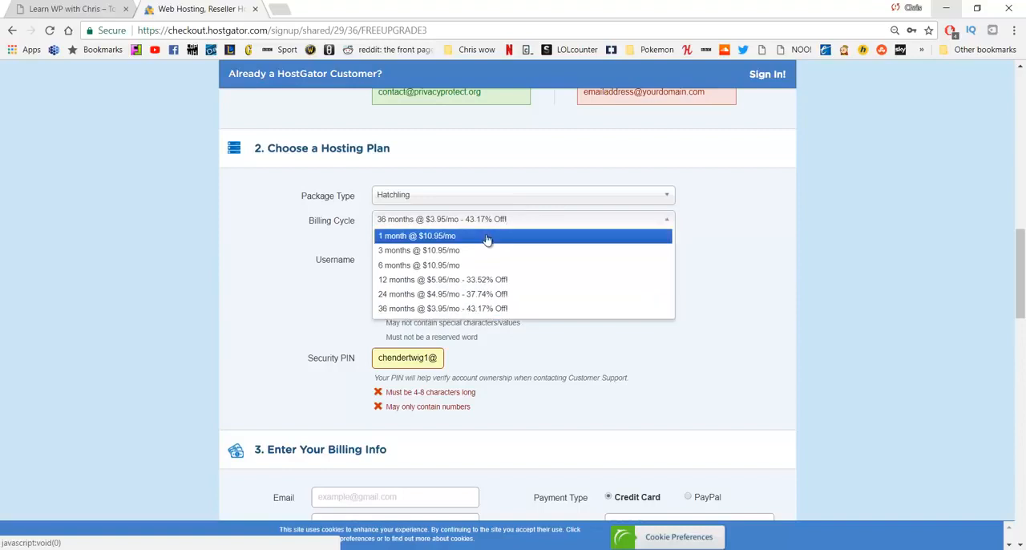
click(488, 236)
click(489, 225)
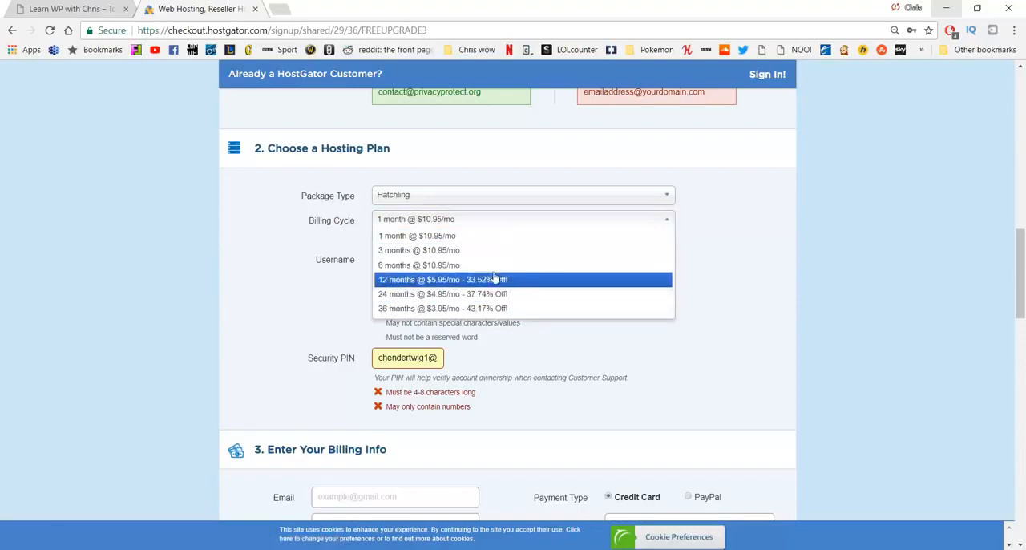
click(467, 229)
click(441, 261)
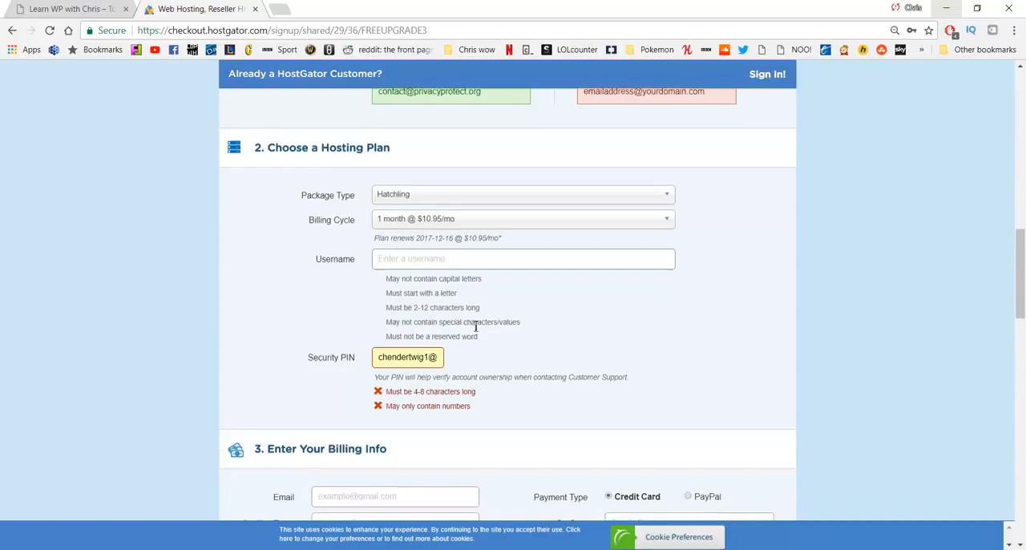
Step: Remove the SiteLock Monitoring and CodeGuard Site Backup services from the hosting order
scroll(475, 325, down, 1)
scroll(475, 325, down, 3)
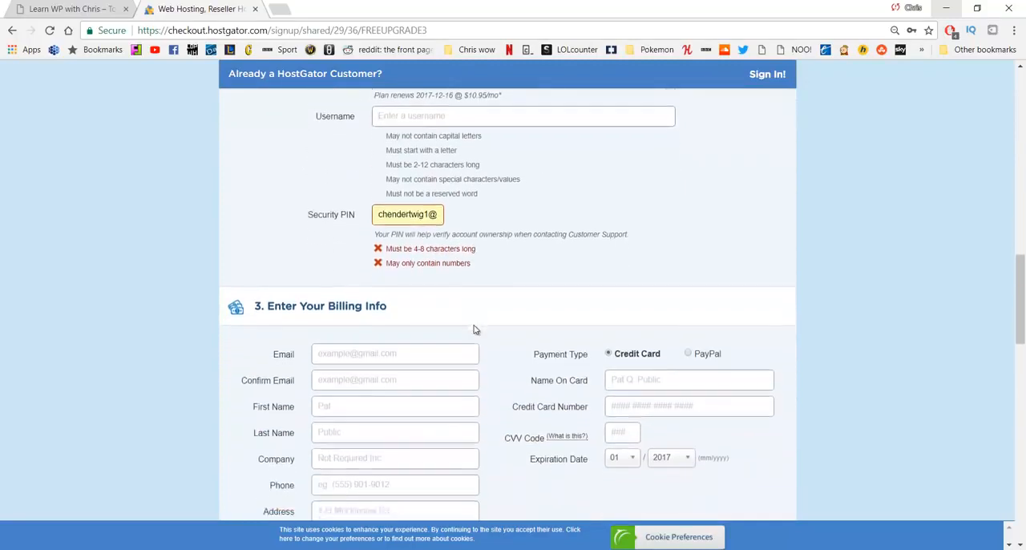
scroll(468, 339, down, 1)
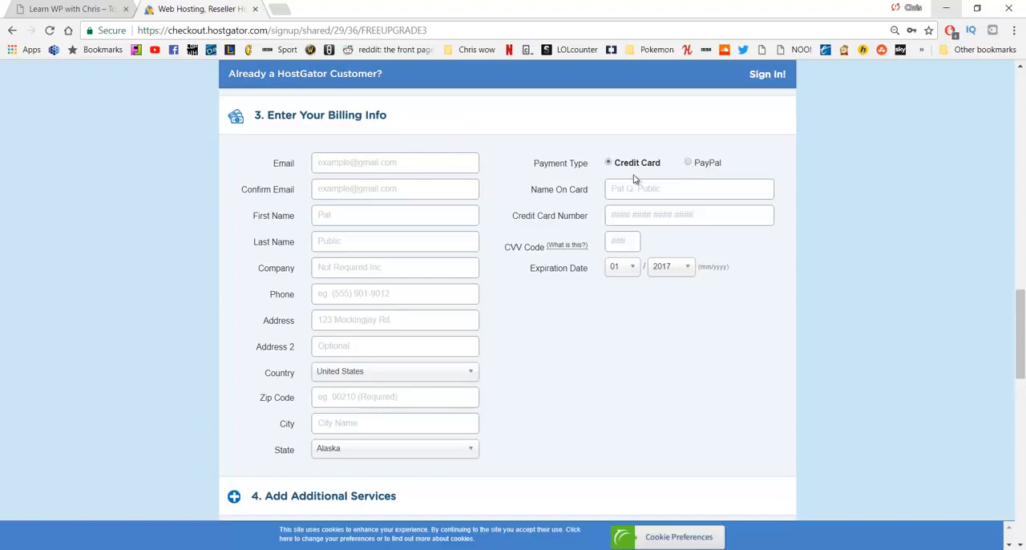
scroll(630, 180, down, 4)
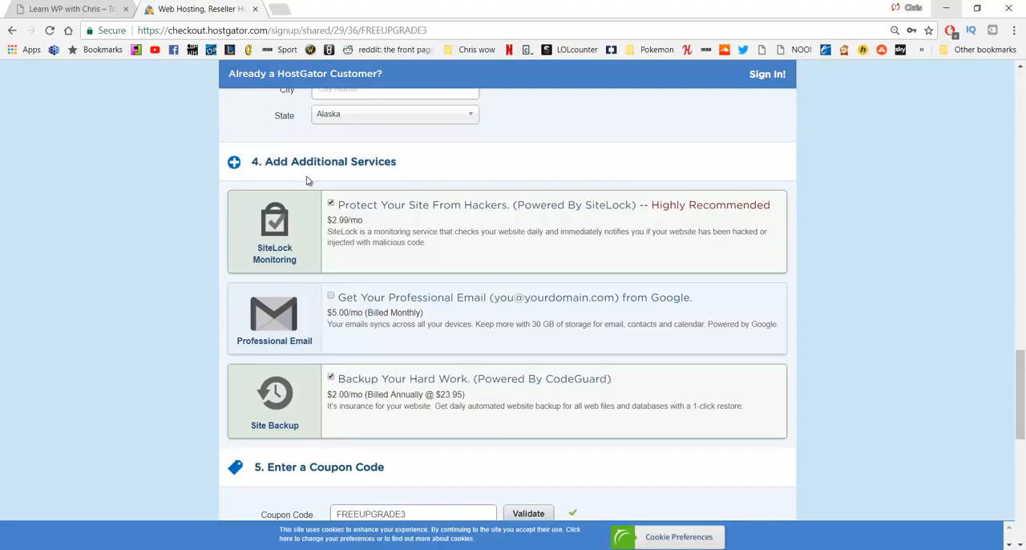
click(330, 203)
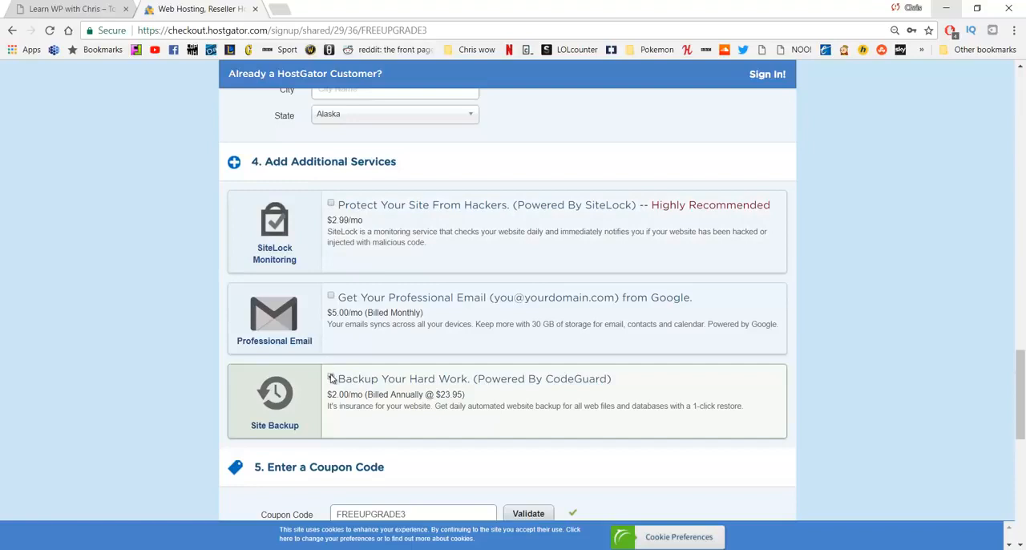
click(330, 375)
Step: Try CHRISPENNYHOST as the order's coupon code before changing it to CHRISQUARTER
scroll(339, 313, down, 3)
scroll(380, 309, down, 1)
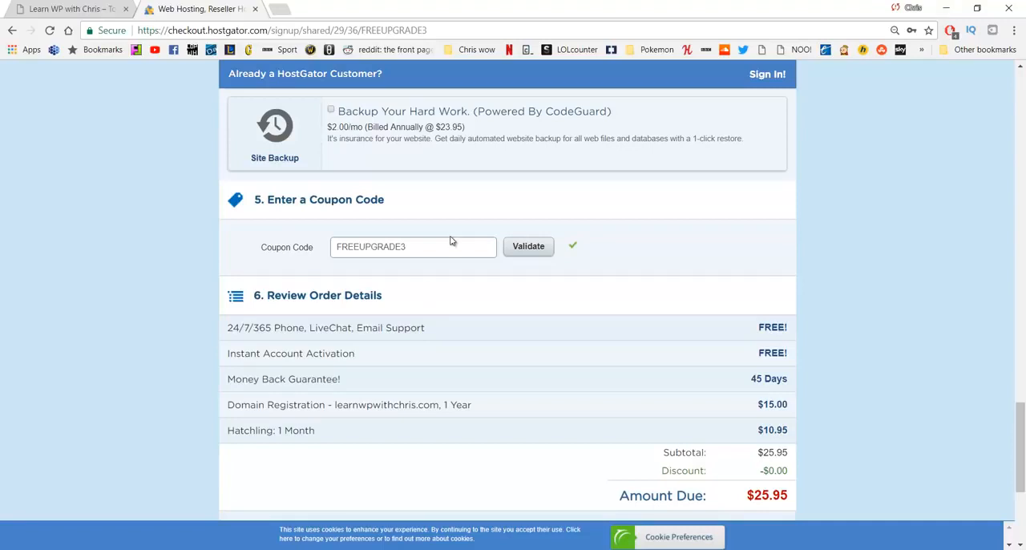
double_click(422, 247)
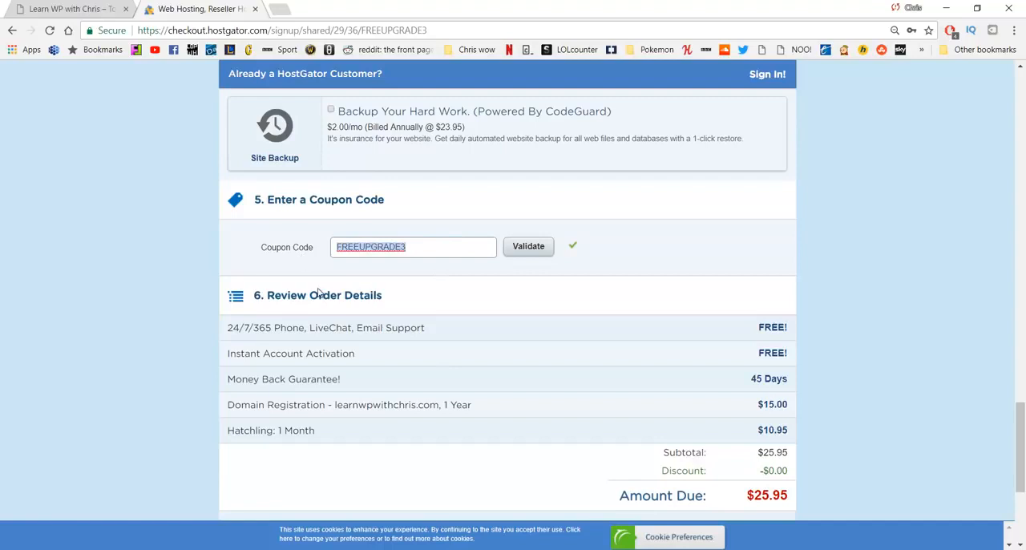
text(CHRISPENNYHOST)
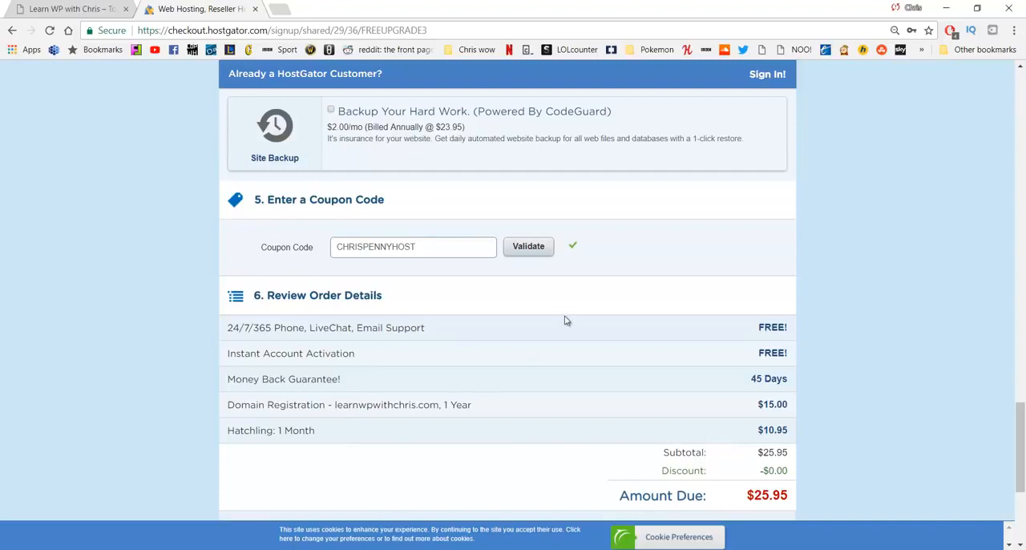
drag(423, 255, 366, 256)
text(QUARTER)
Step: Set the Hatchling plan's billing cycle to 3 months @ $10.95/mo
scroll(433, 257, up, 15)
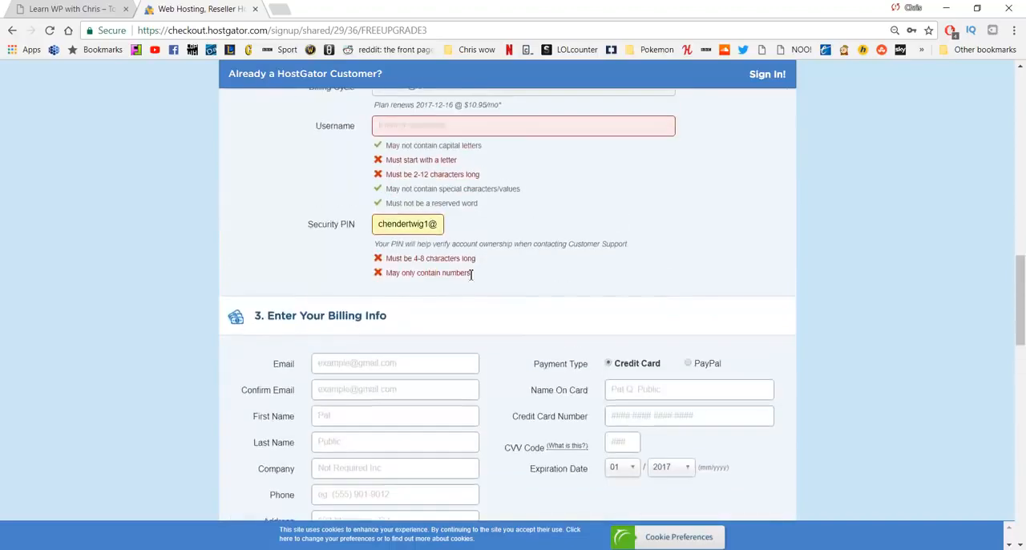
scroll(427, 247, up, 10)
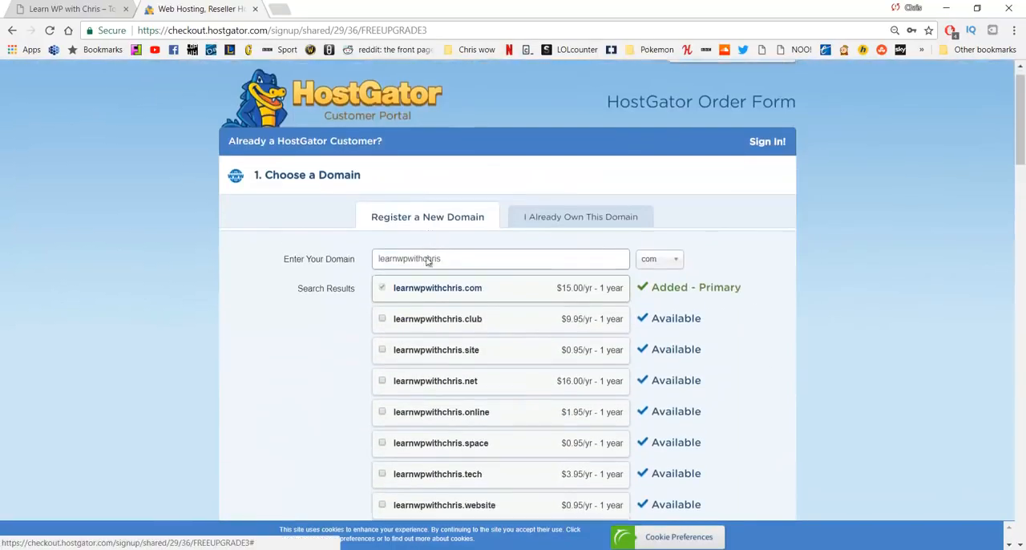
scroll(421, 284, down, 14)
scroll(421, 284, down, 5)
scroll(419, 280, up, 8)
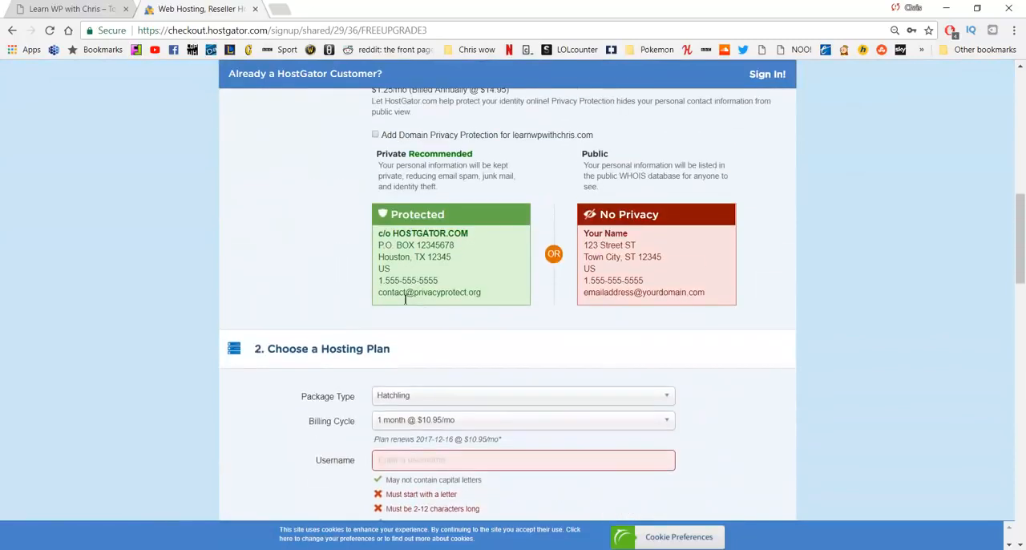
scroll(437, 289, down, 2)
click(442, 290)
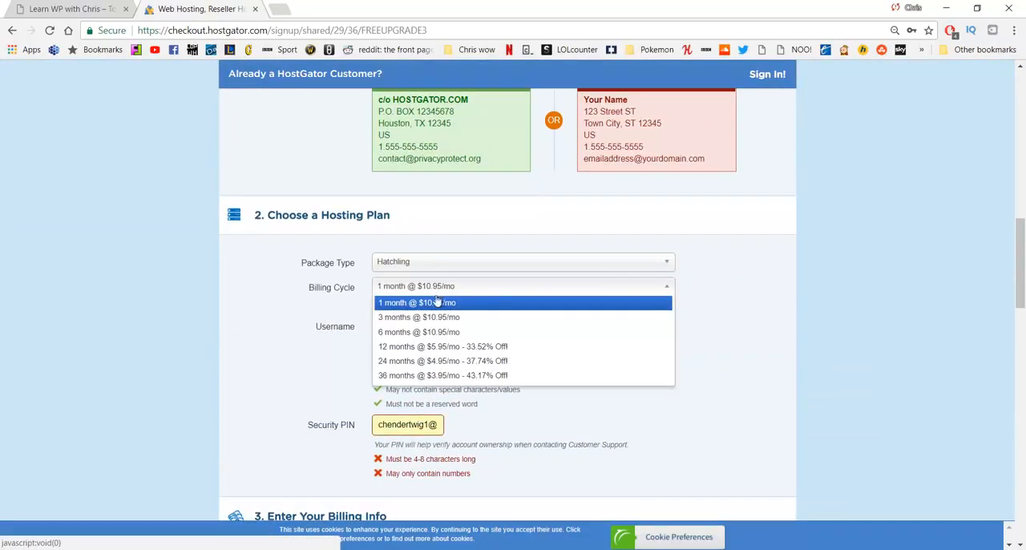
click(436, 321)
Step: Agree to the Terms of Service, Cancellation Policy and Privacy Policy below the order details
scroll(447, 308, down, 10)
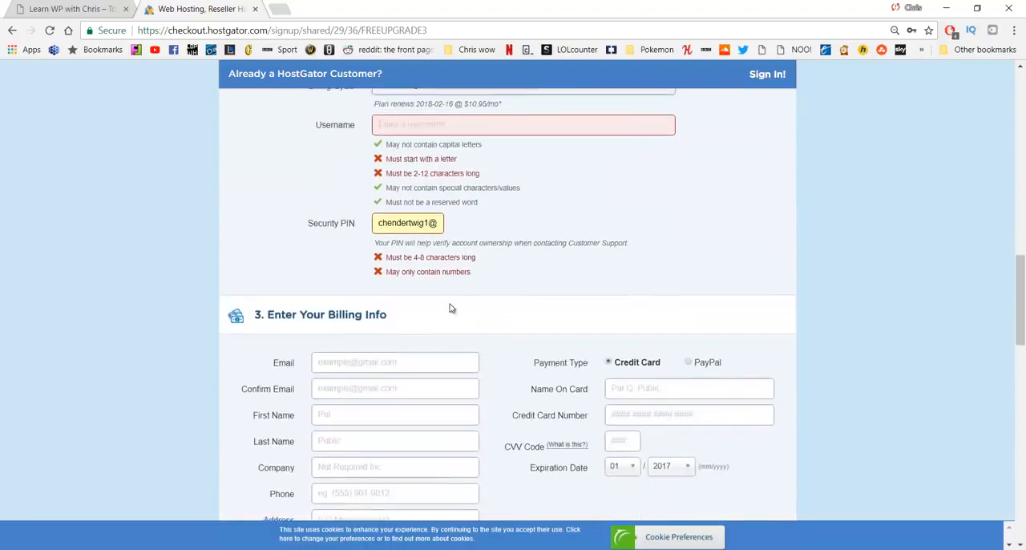
scroll(451, 306, down, 5)
scroll(523, 240, up, 1)
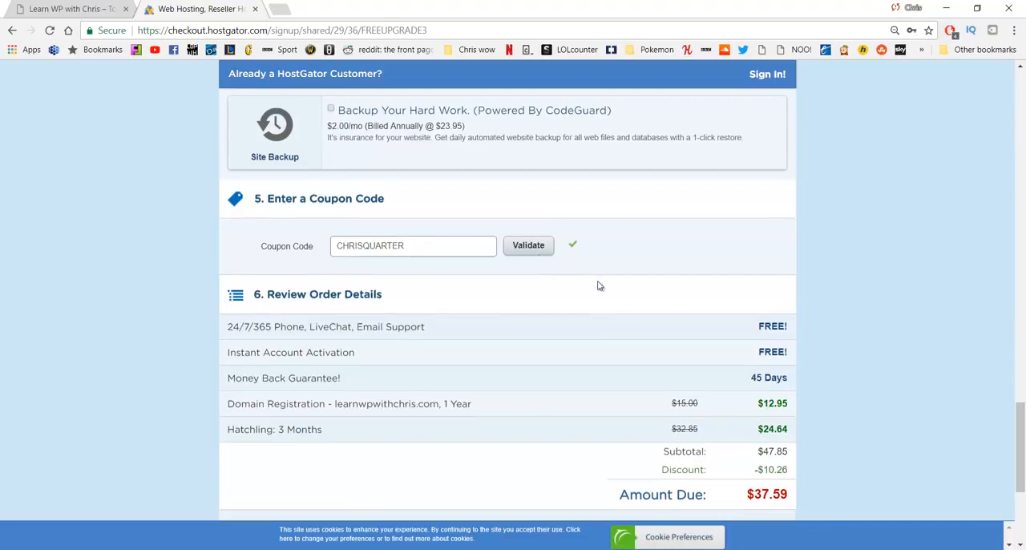
scroll(599, 286, down, 3)
click(350, 324)
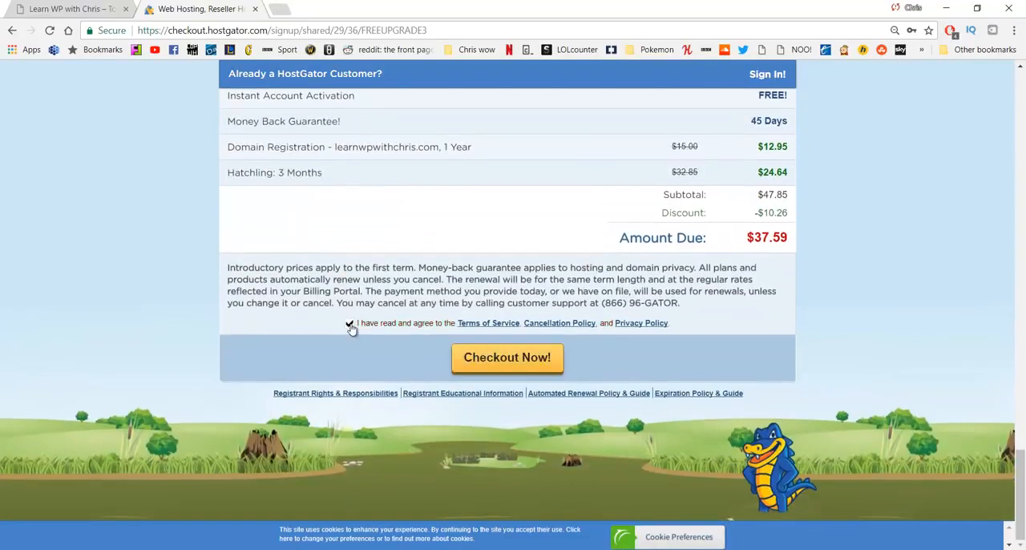
Step: Review the order form's domain, hosting plan, billing info, additional services and coupon sections before checkout
scroll(349, 324, up, 6)
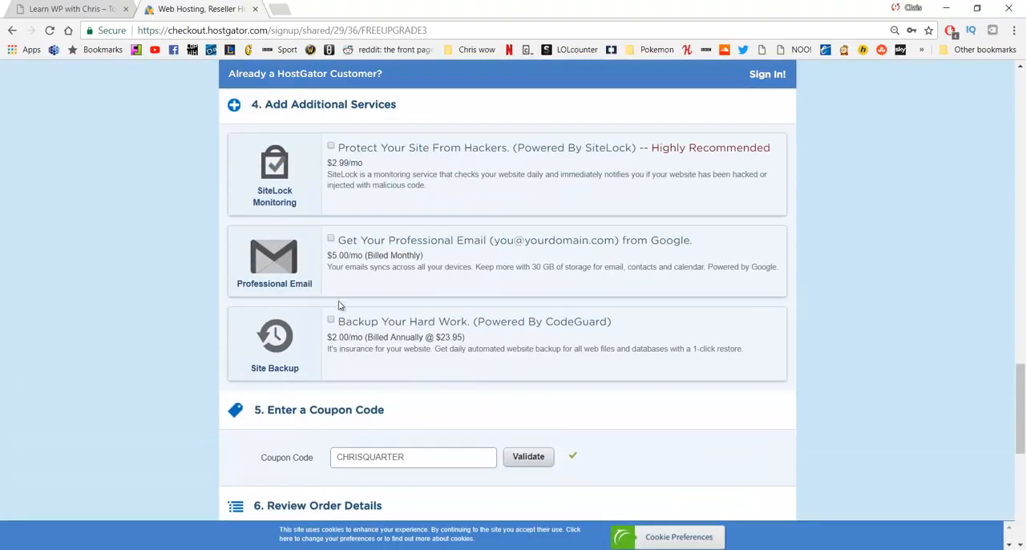
scroll(332, 242, up, 3)
scroll(348, 280, up, 12)
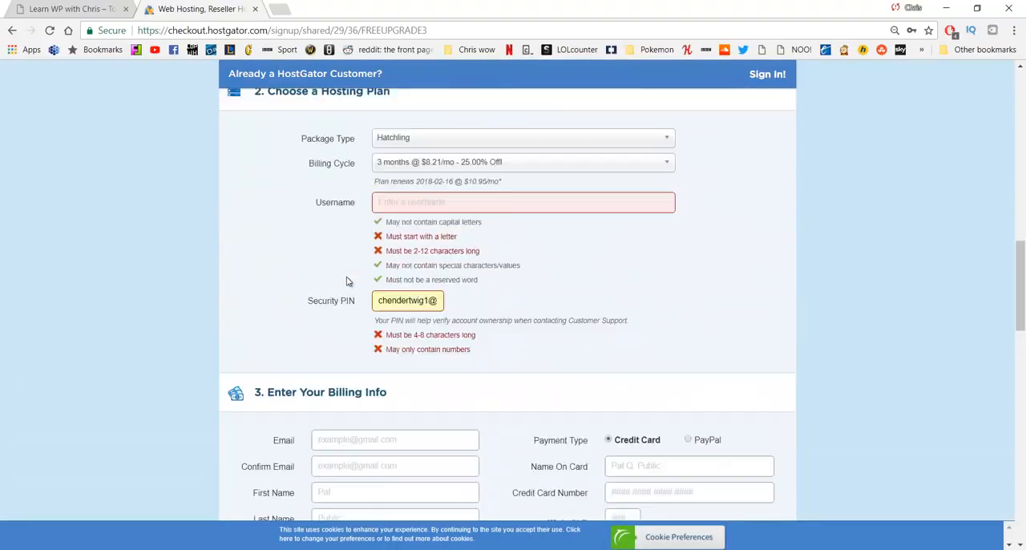
scroll(349, 285, up, 2)
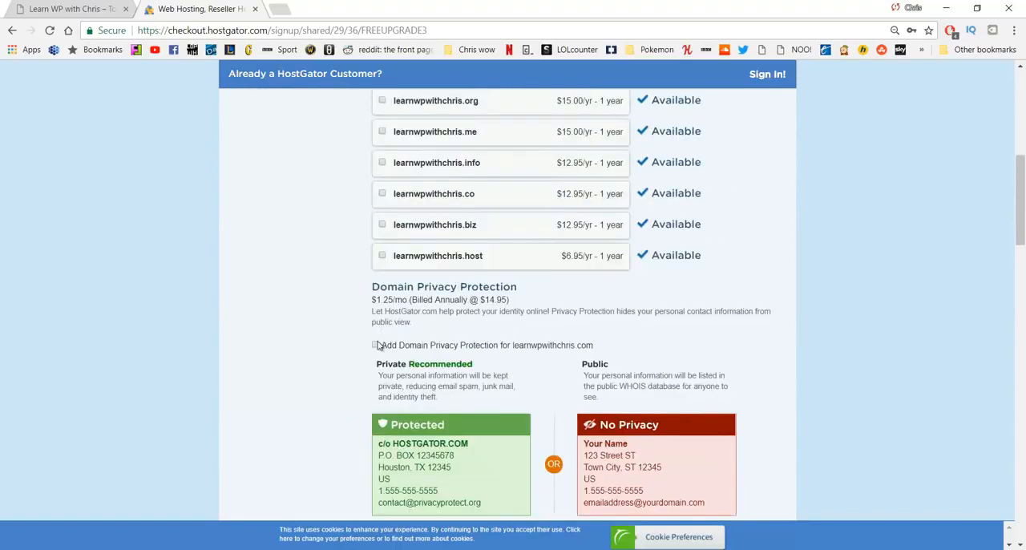
scroll(377, 336, down, 3)
scroll(381, 331, down, 15)
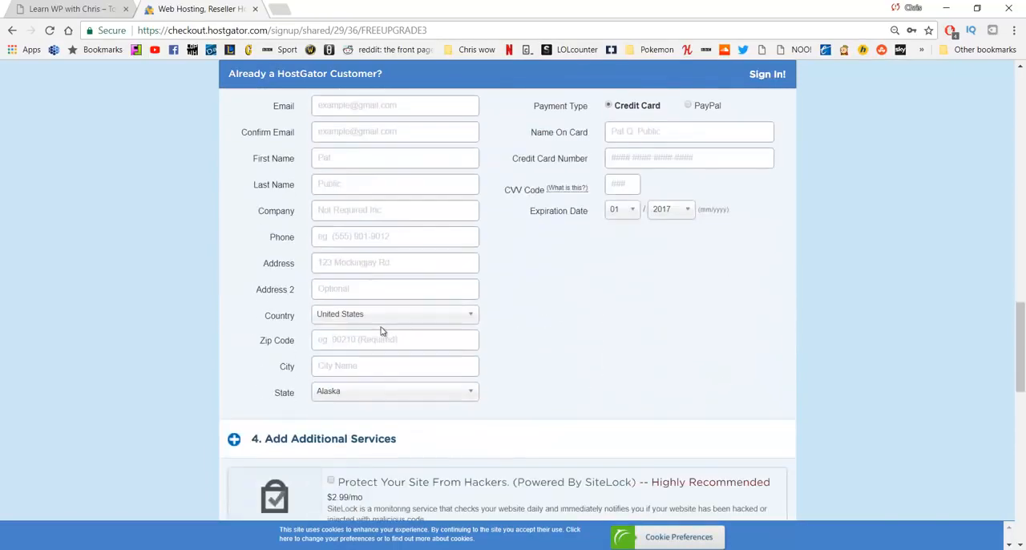
scroll(389, 322, up, 3)
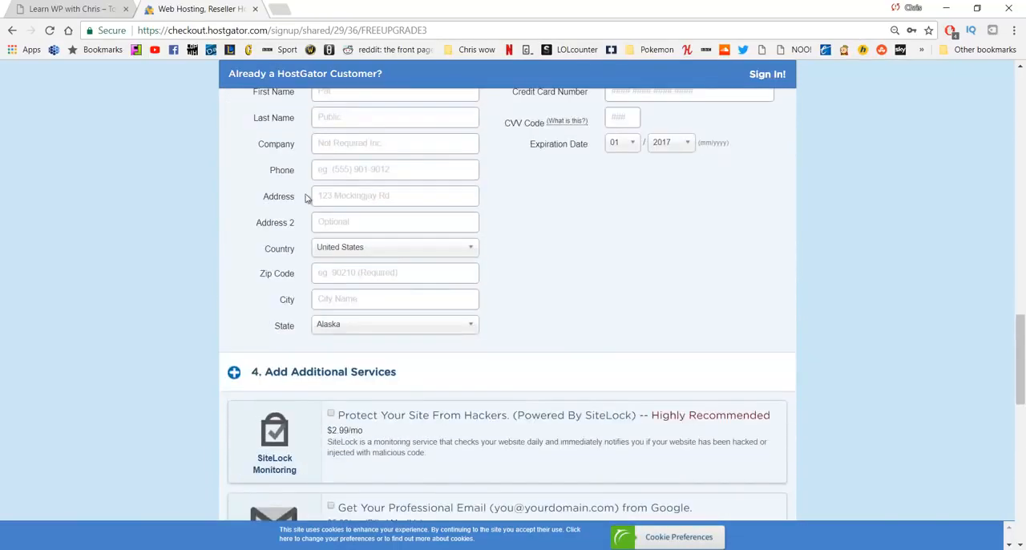
scroll(433, 256, down, 2)
scroll(400, 269, down, 4)
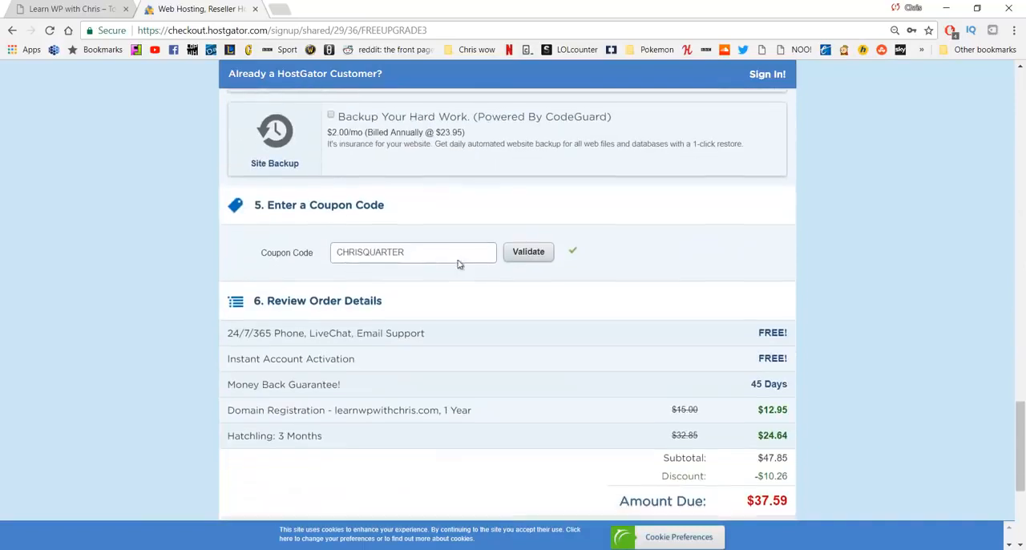
scroll(453, 252, down, 1)
scroll(450, 243, down, 2)
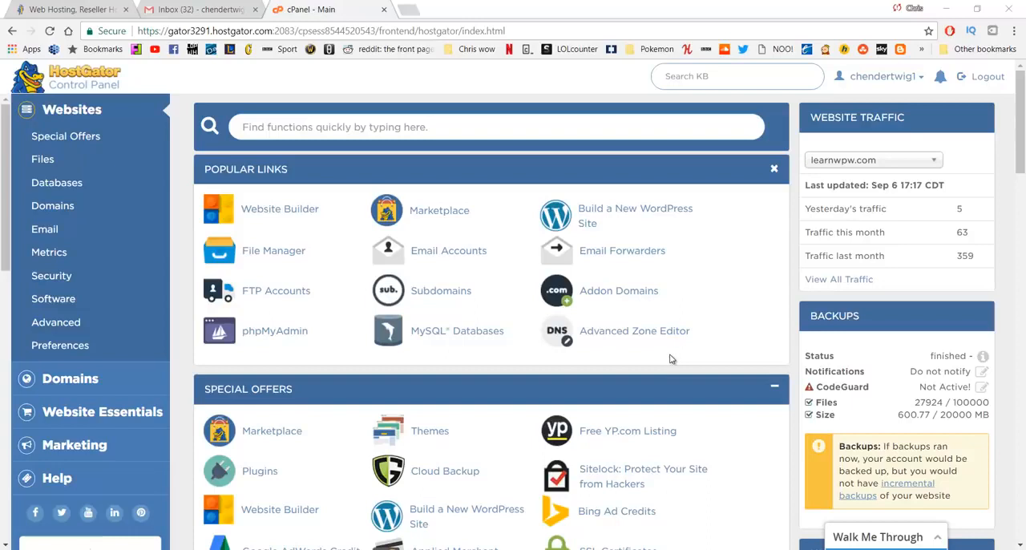
Step: Start building a new WordPress site from the hosting control panel and choose learn.learnwpw.com as the installation domain
click(634, 216)
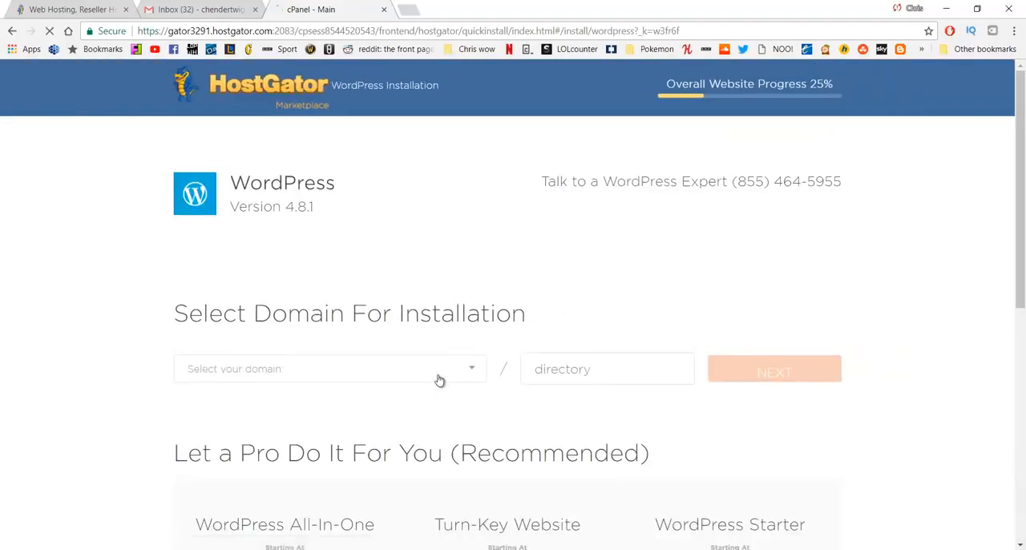
click(438, 380)
click(399, 448)
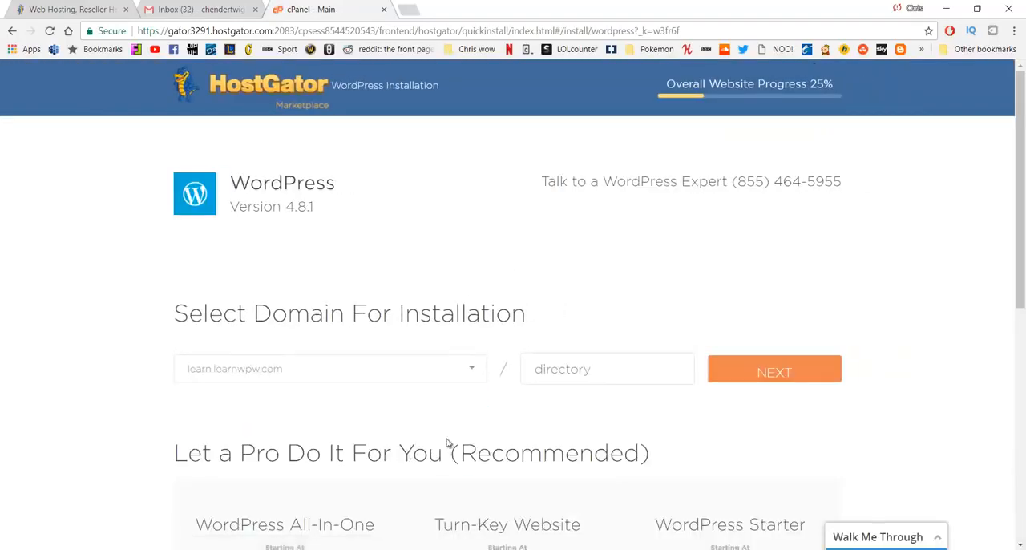
click(768, 377)
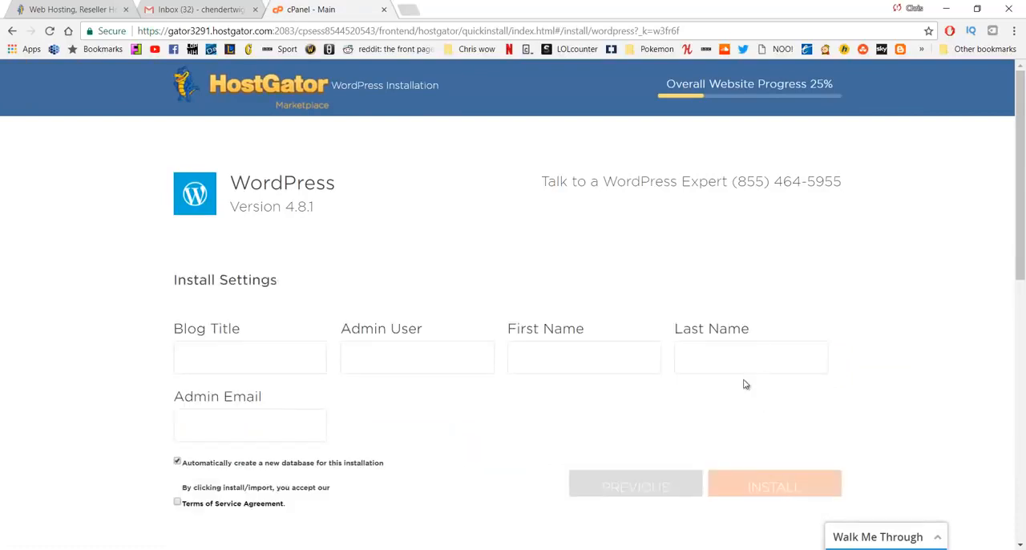
Step: Fill in the install settings with the blog title Tutorial, the admin username, the first and last name, and the admin email
click(291, 346)
key(Tab)
key(Tab)
key(Tab)
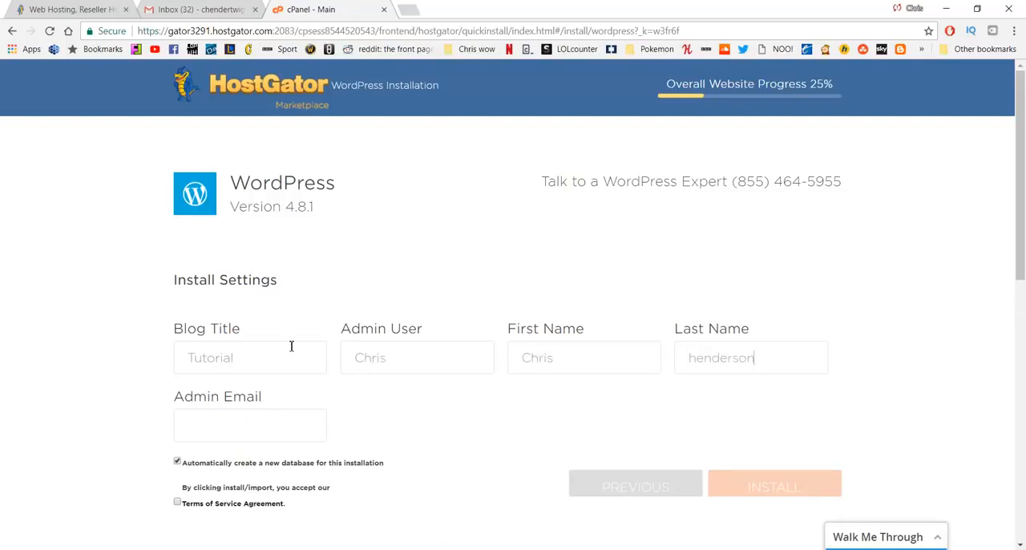
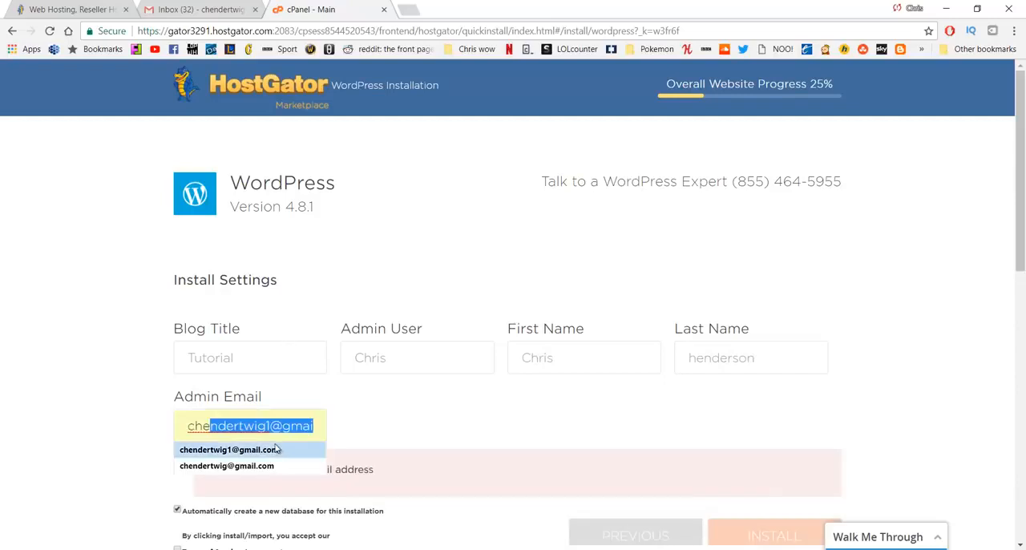
click(273, 453)
Step: Accept the Terms of Service Agreement to install WordPress, and highlight the generated password in the installation details
scroll(394, 390, down, 1)
click(177, 435)
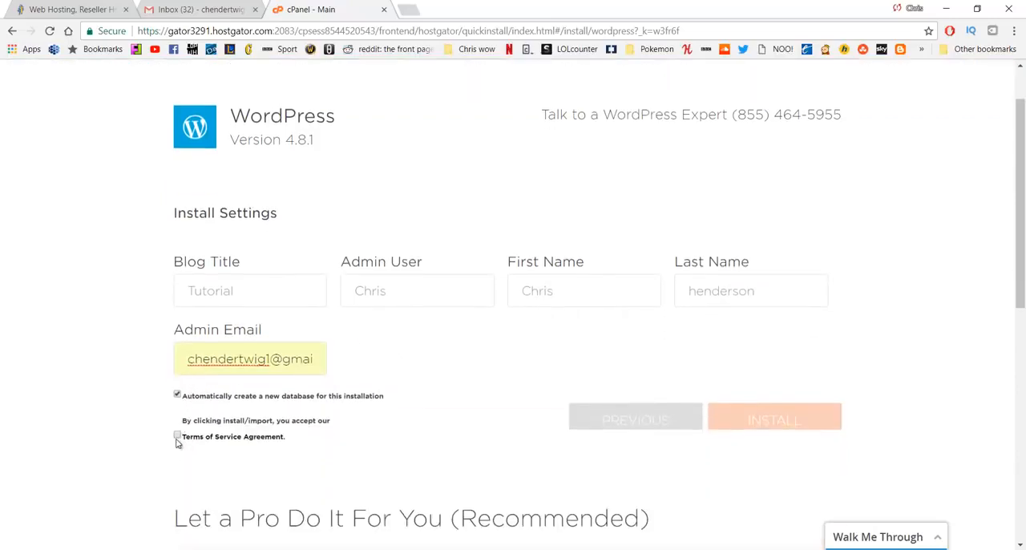
click(769, 425)
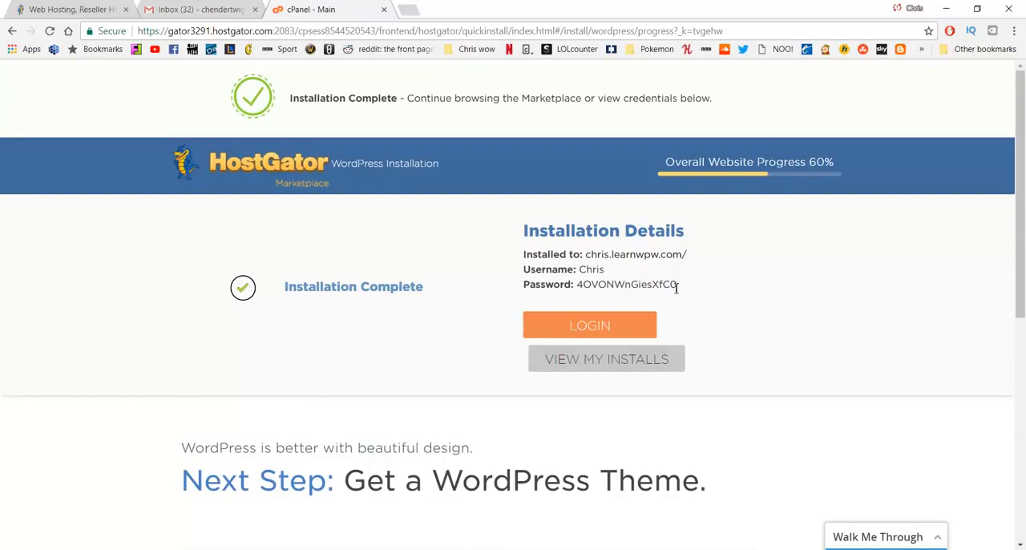
drag(678, 285, 579, 286)
click(435, 236)
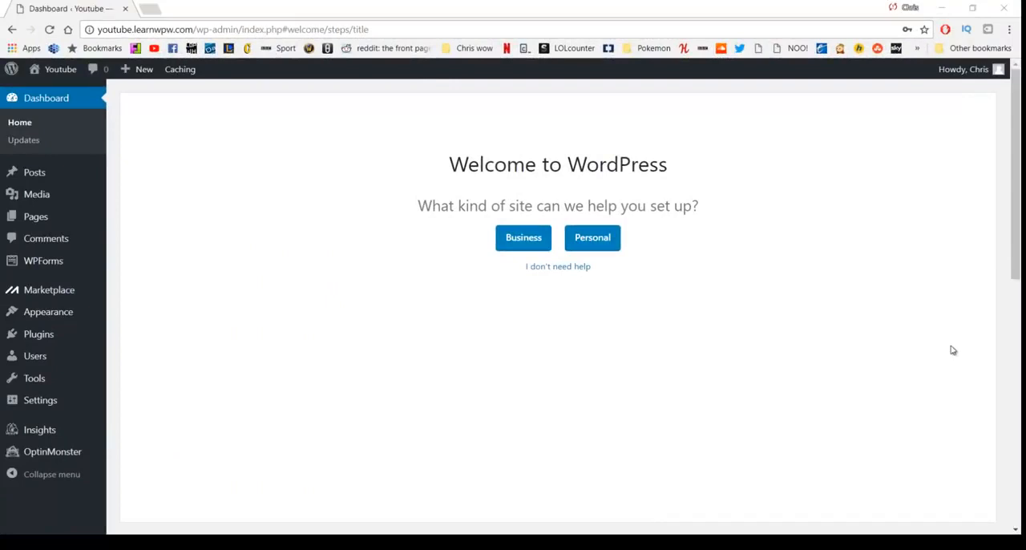
Step: Replace the generated password in the user profile with a new account password, update the profile, and return to the dashboard
mouse_move(975, 81)
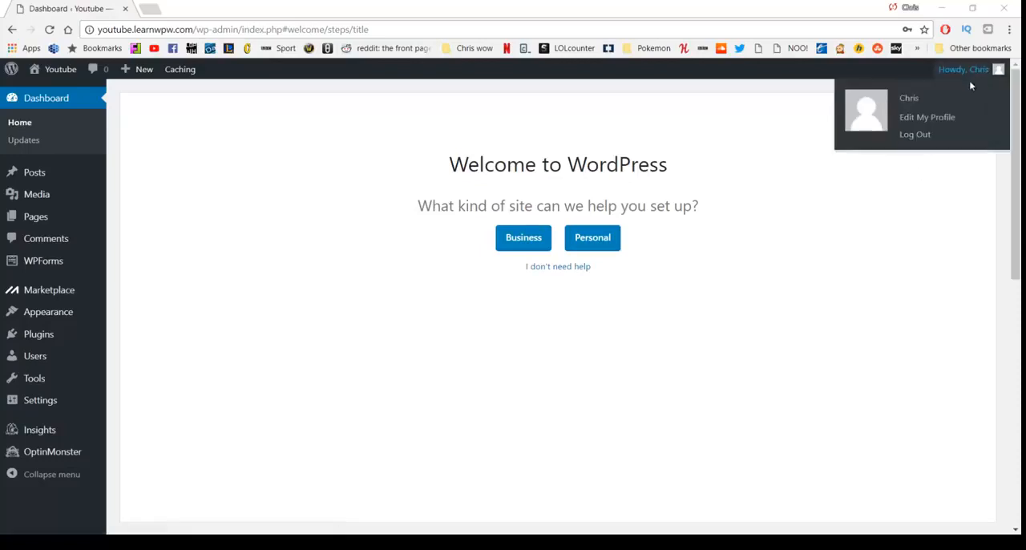
click(921, 124)
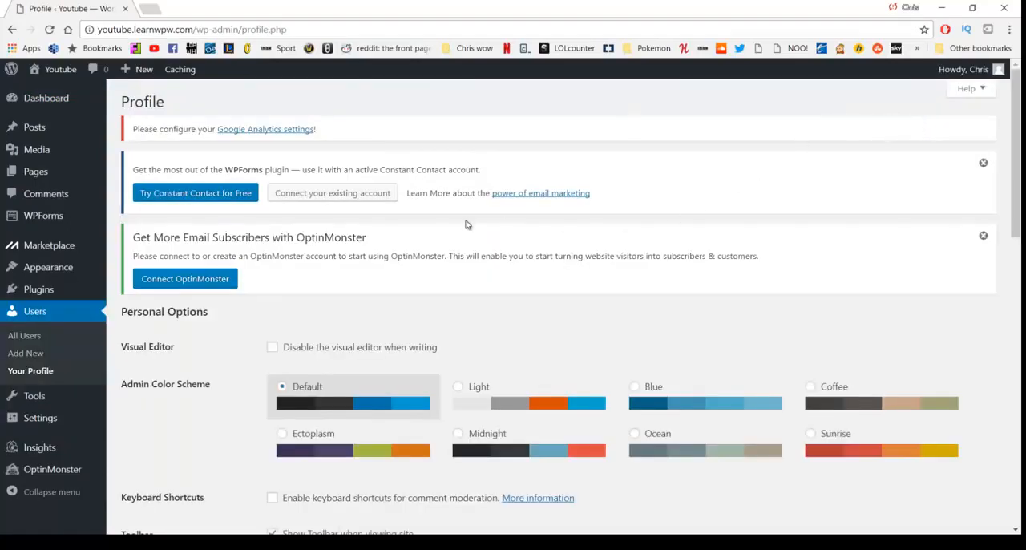
scroll(468, 221, down, 10)
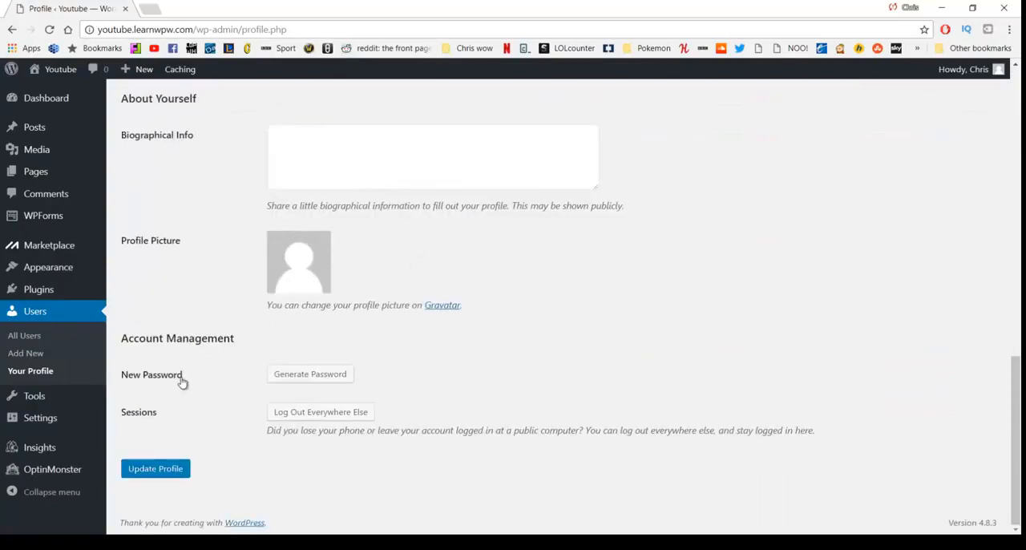
click(286, 378)
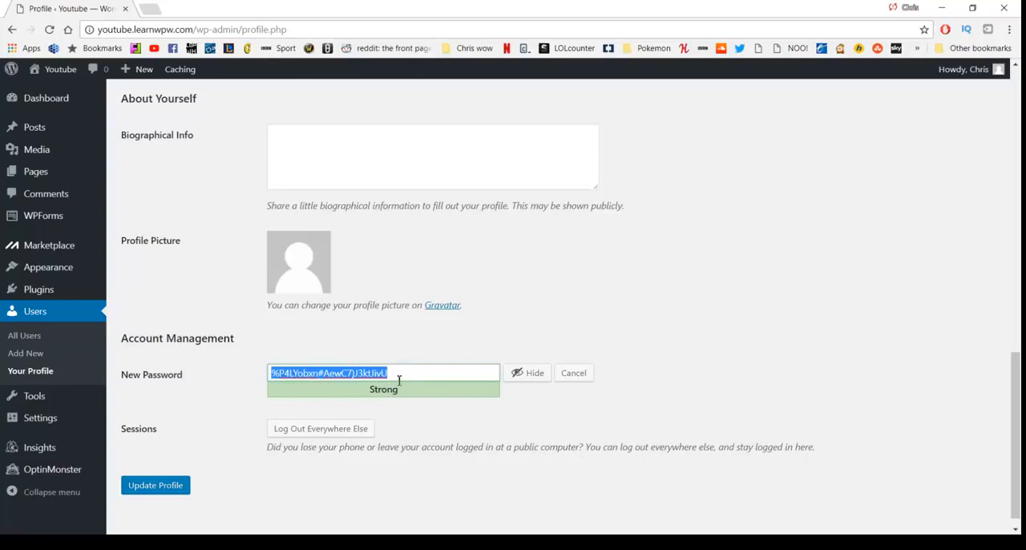
click(526, 383)
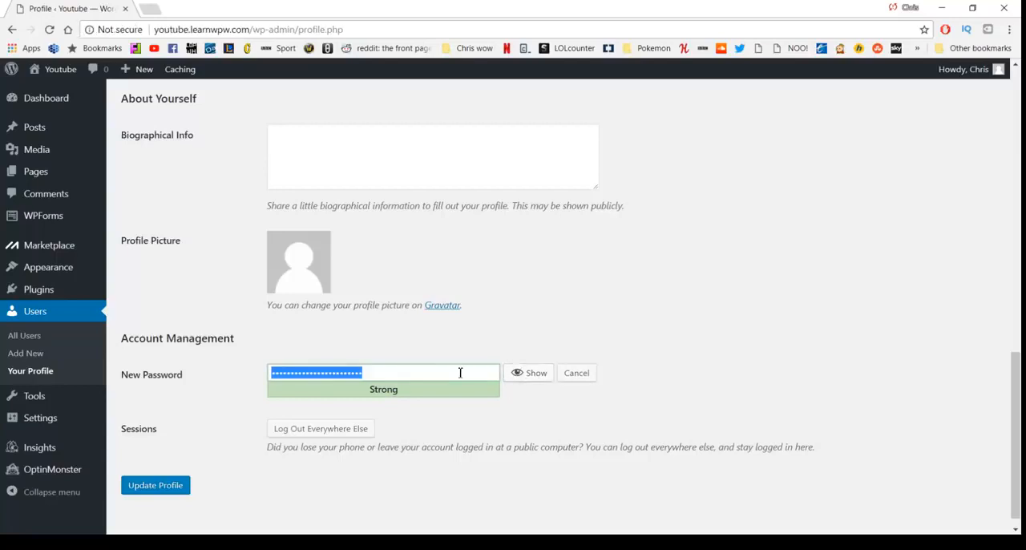
text(•••••••••••)
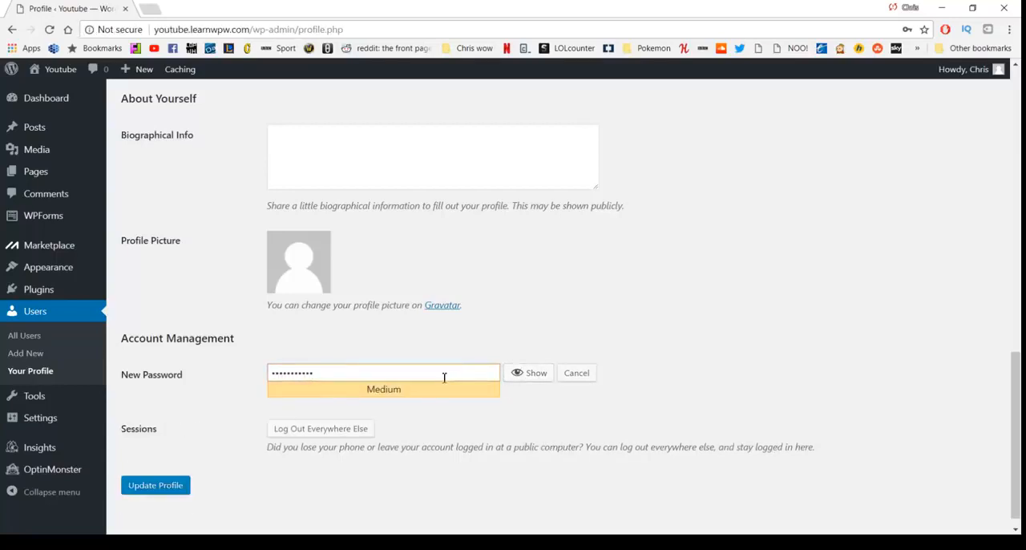
click(172, 486)
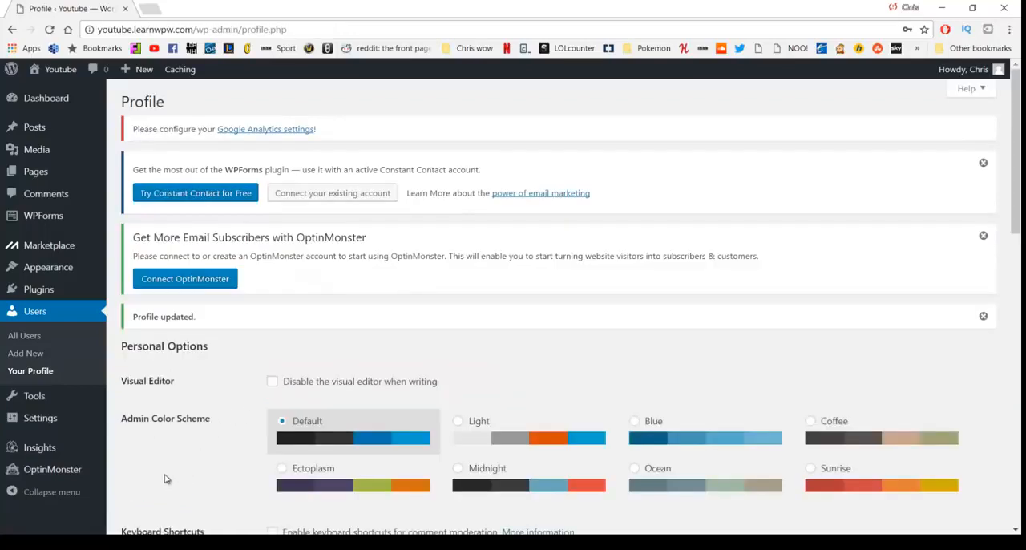
click(56, 102)
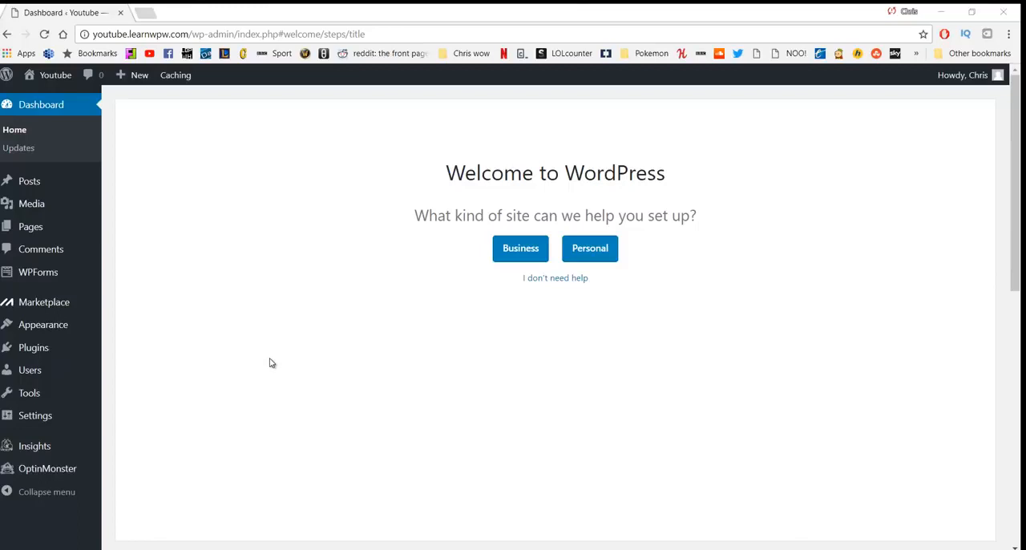
Step: Review the installed plugins and deactivate all of them with one bulk action
mouse_move(36, 351)
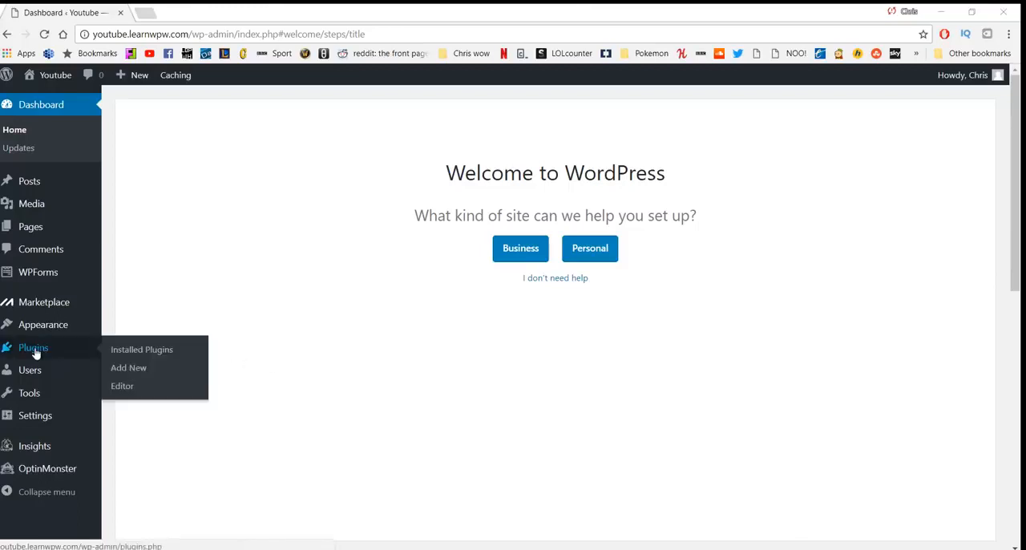
click(139, 351)
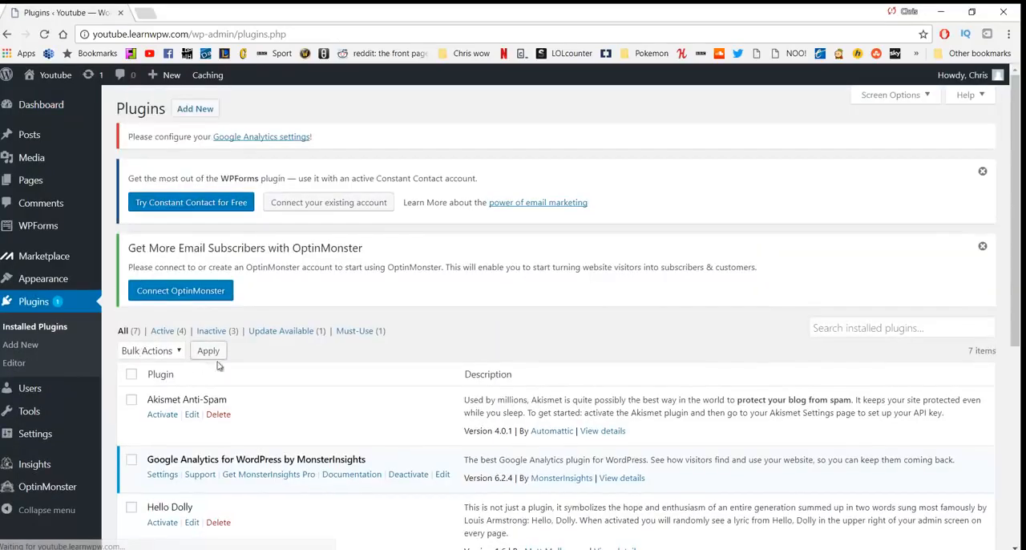
scroll(290, 343, down, 3)
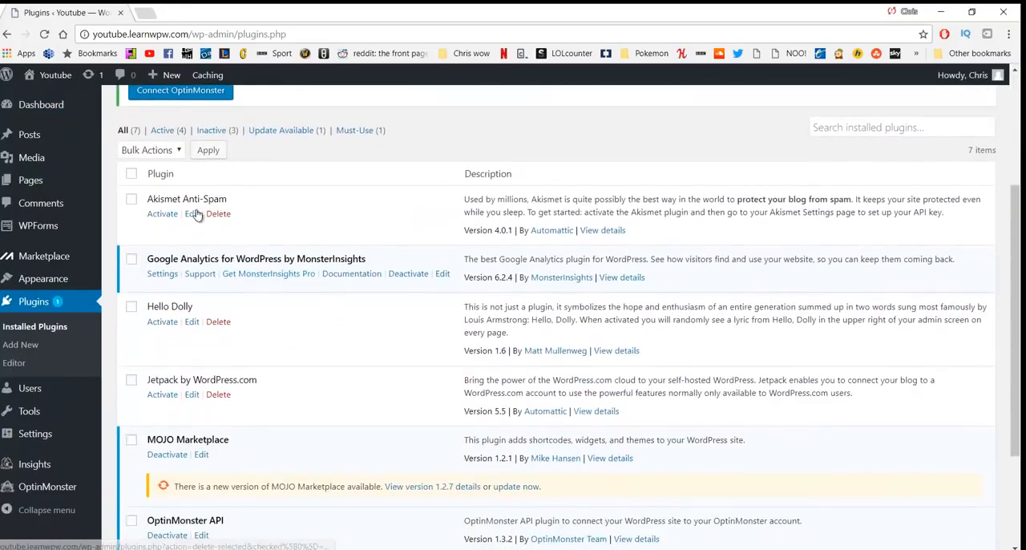
scroll(216, 253, down, 1)
scroll(218, 264, down, 1)
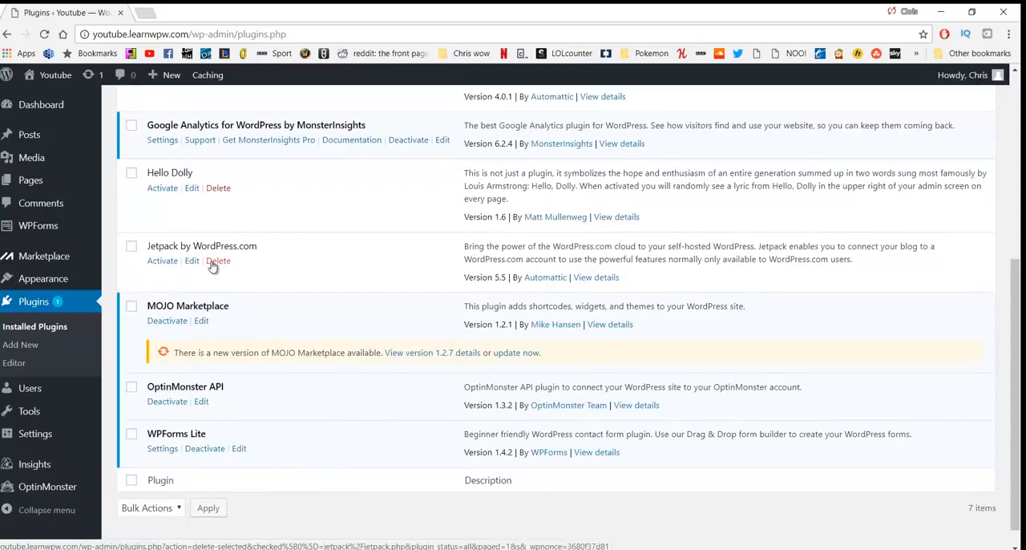
scroll(207, 271, up, 1)
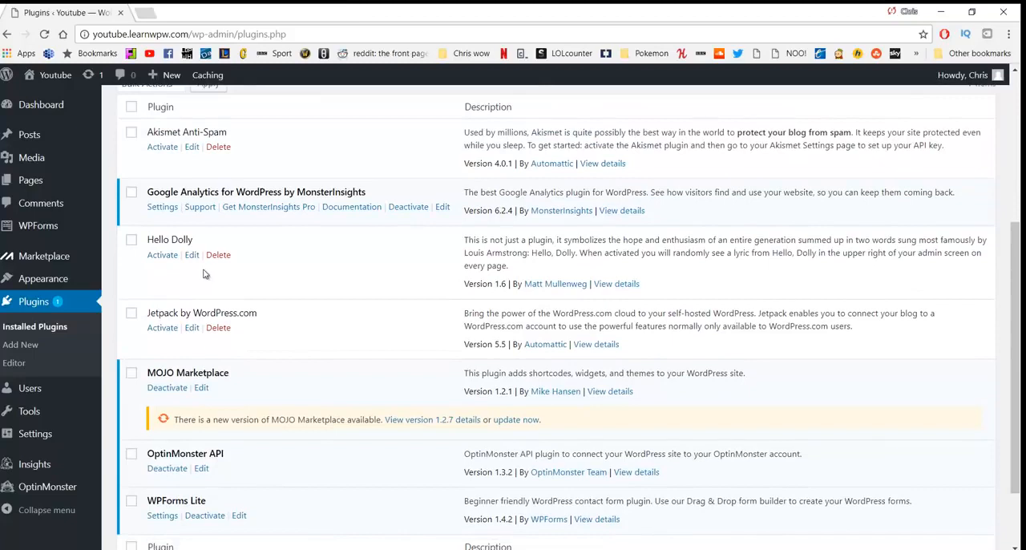
scroll(200, 273, up, 1)
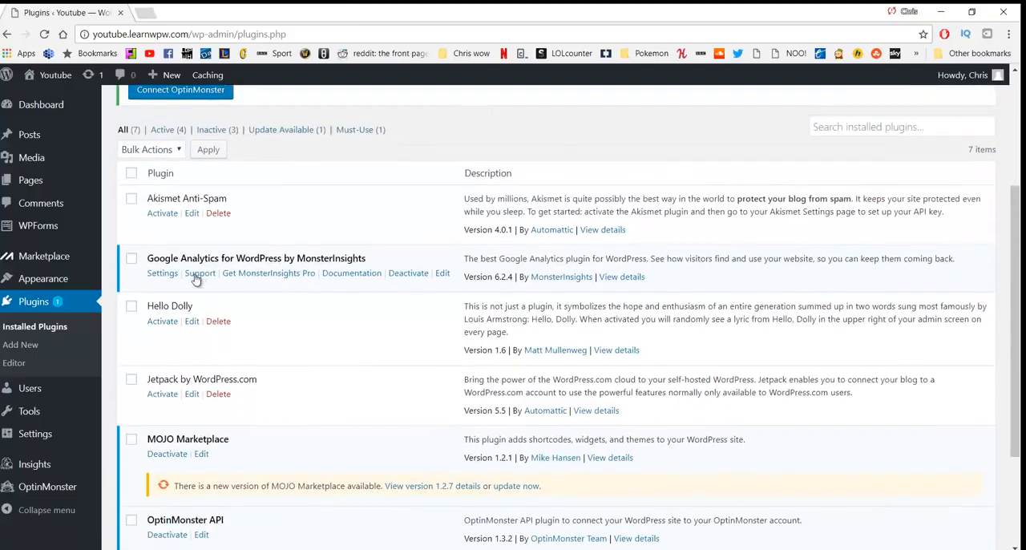
click(131, 175)
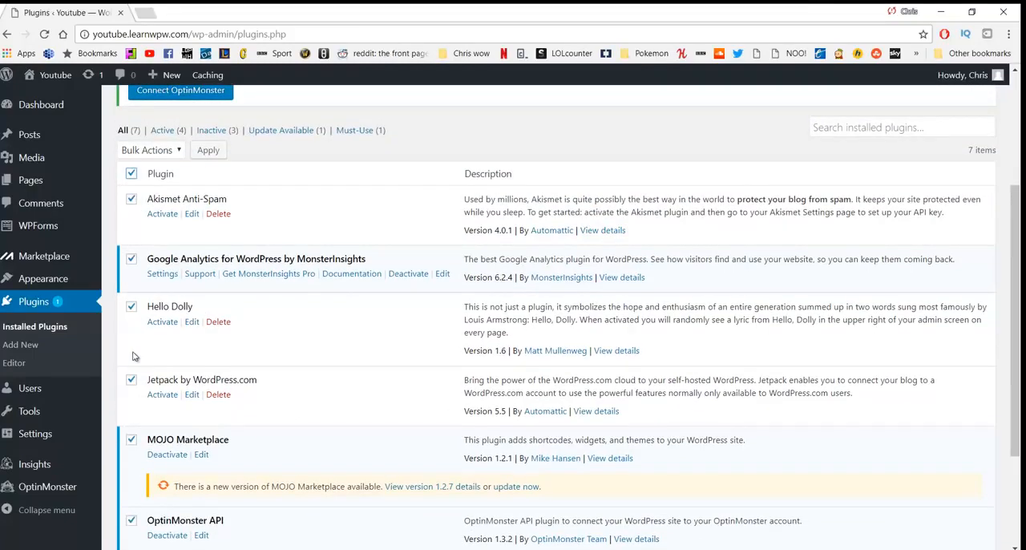
click(177, 156)
click(157, 192)
click(207, 154)
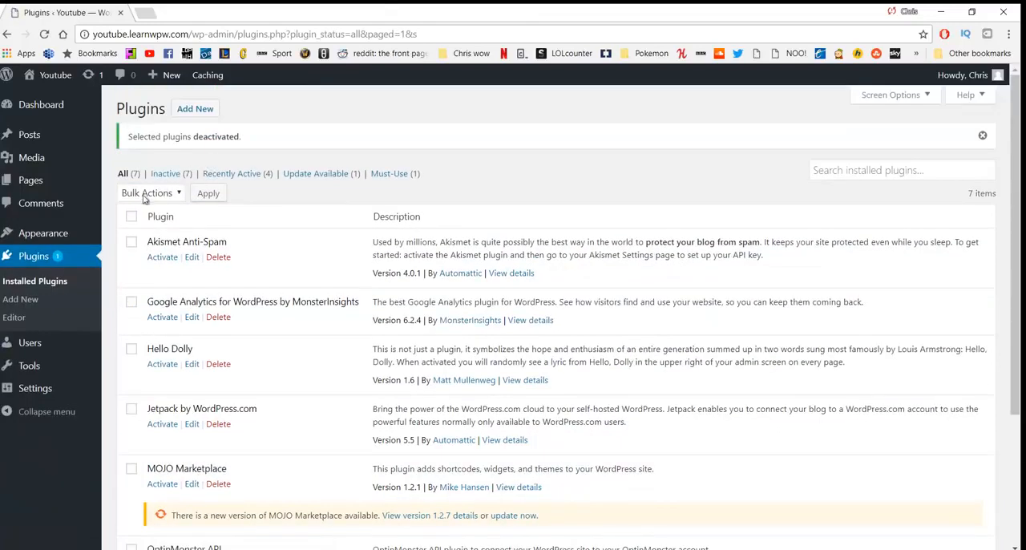
Step: Bulk delete all the deactivated plugins together with their data
click(133, 217)
click(152, 195)
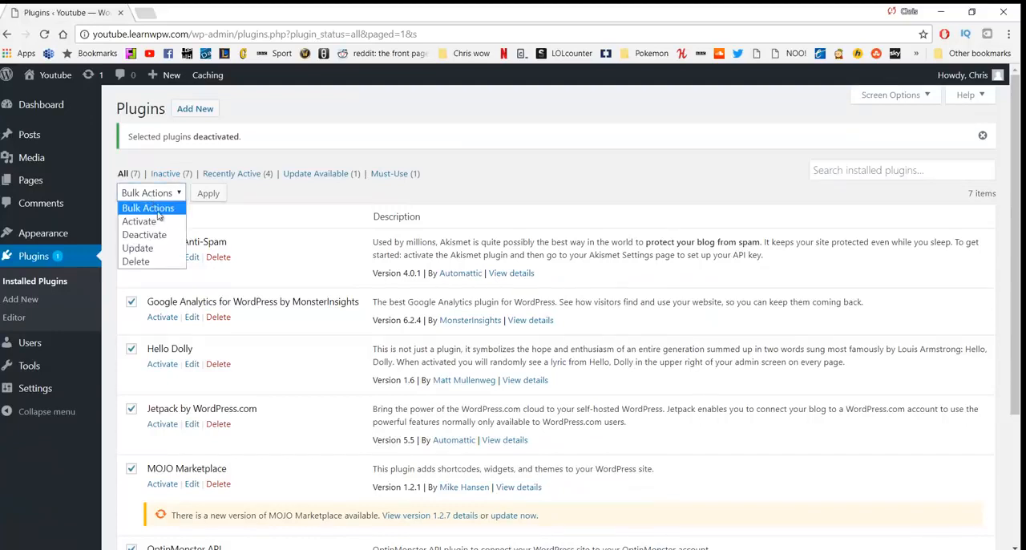
click(156, 261)
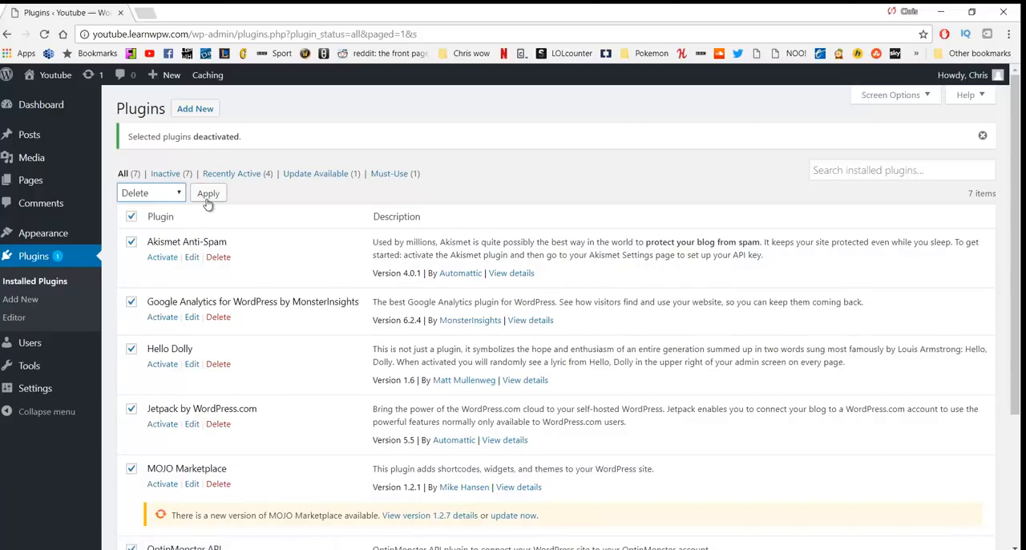
click(207, 194)
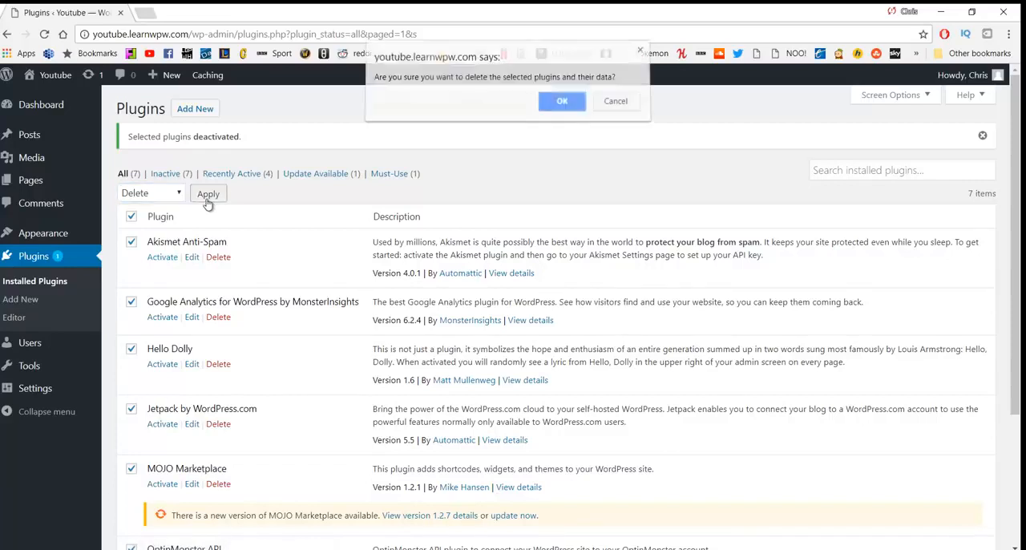
click(545, 114)
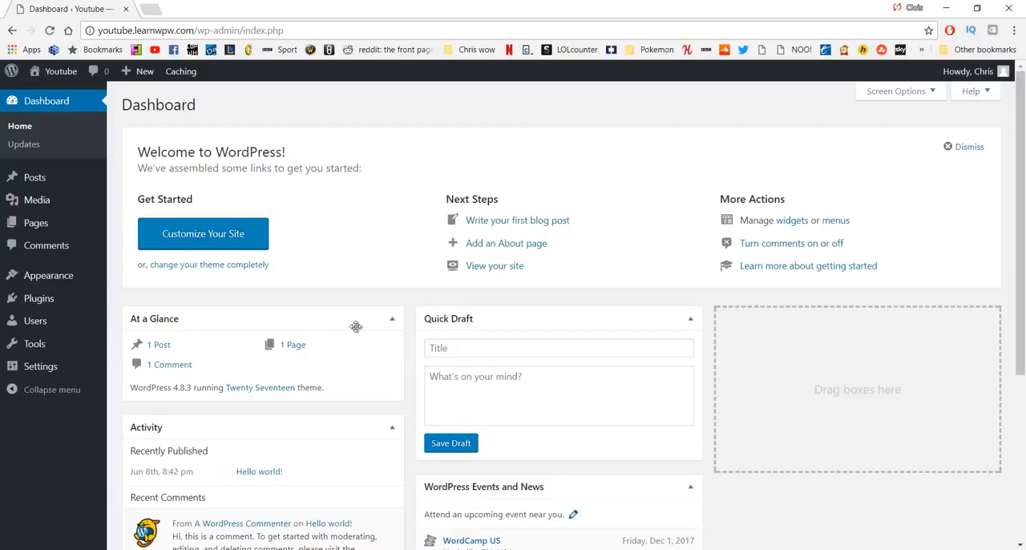
Step: Visit the live site in a new tab and open the Hello world! post to examine its web address
mouse_move(62, 73)
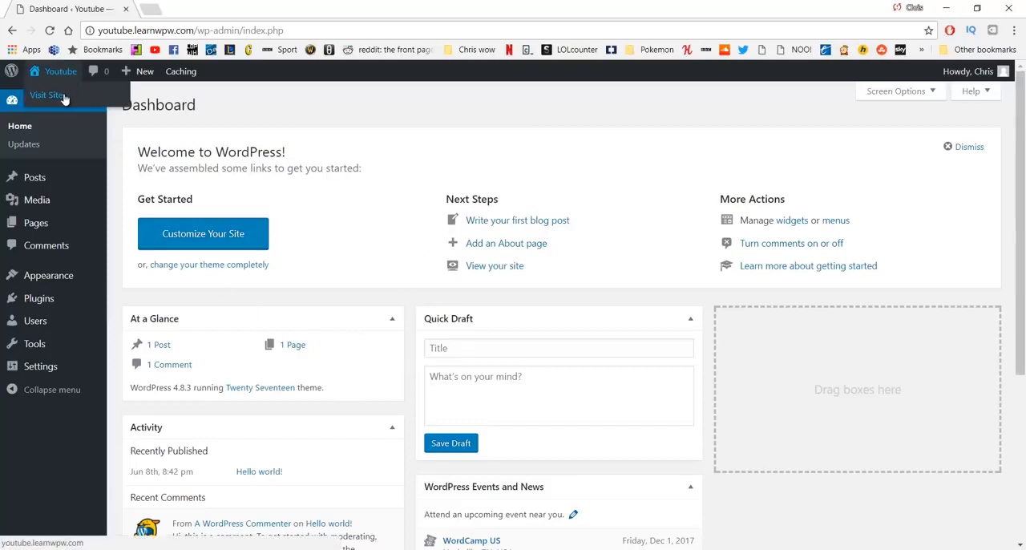
middle_click(64, 98)
click(204, 10)
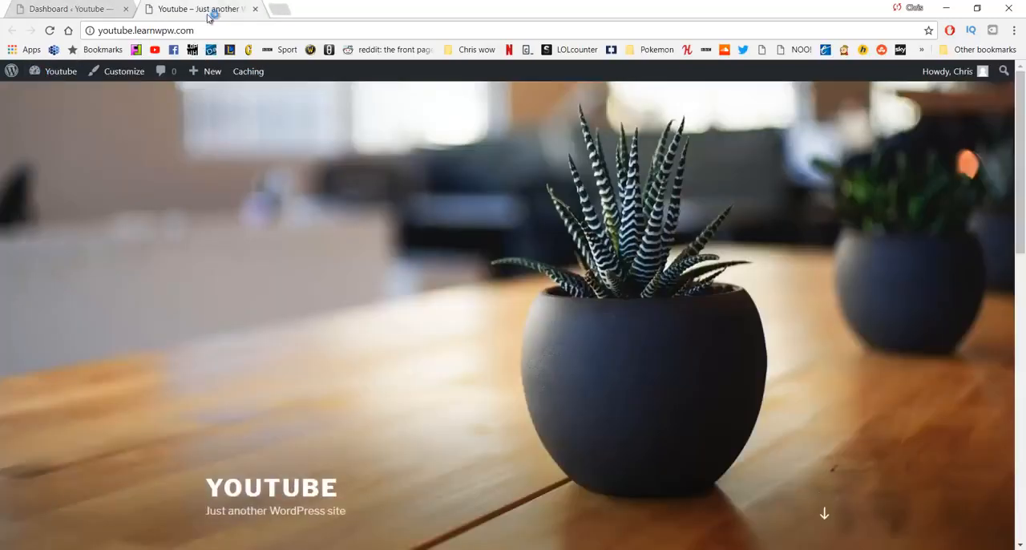
scroll(608, 224, down, 5)
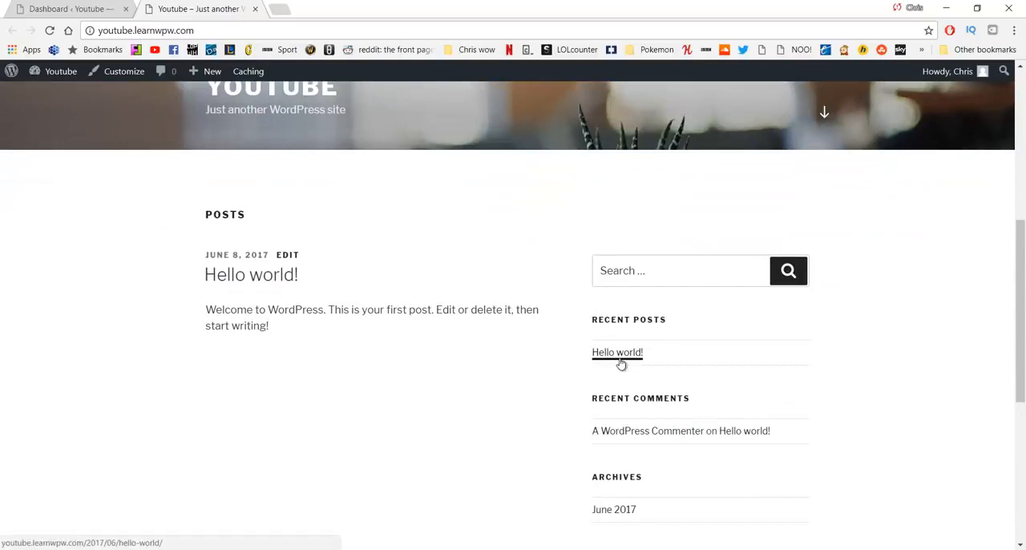
click(621, 354)
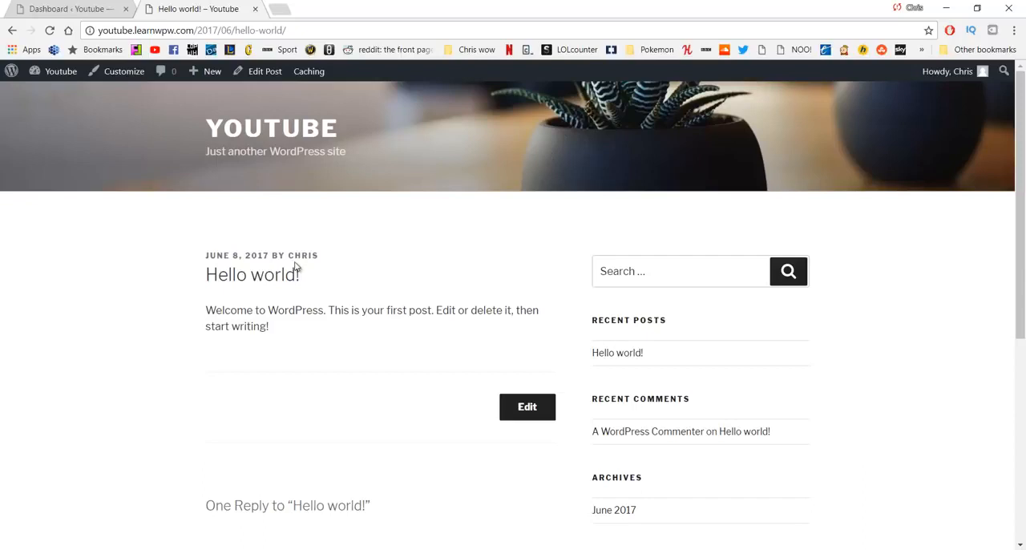
Step: Set the site's permalink structure to Post name and save the change
click(64, 9)
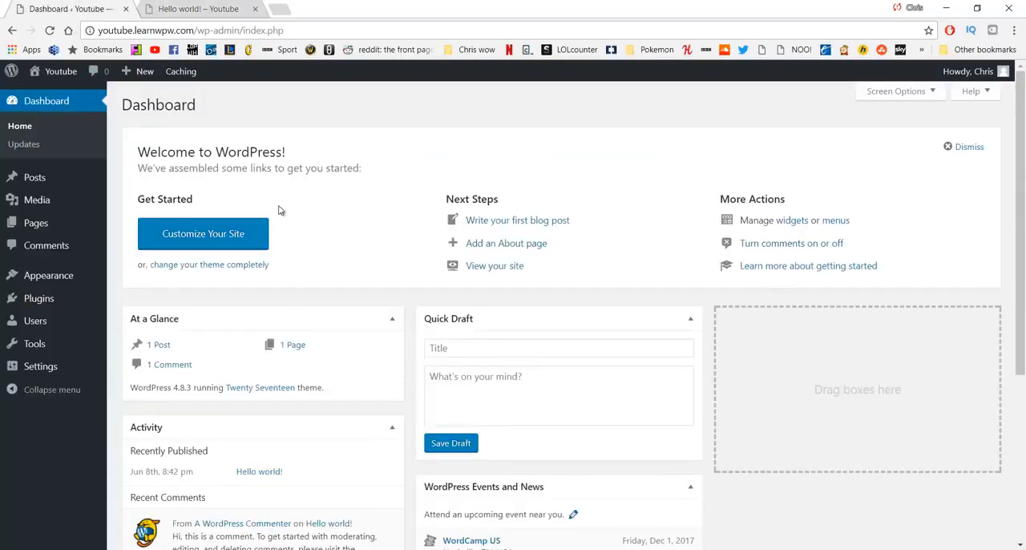
mouse_move(46, 366)
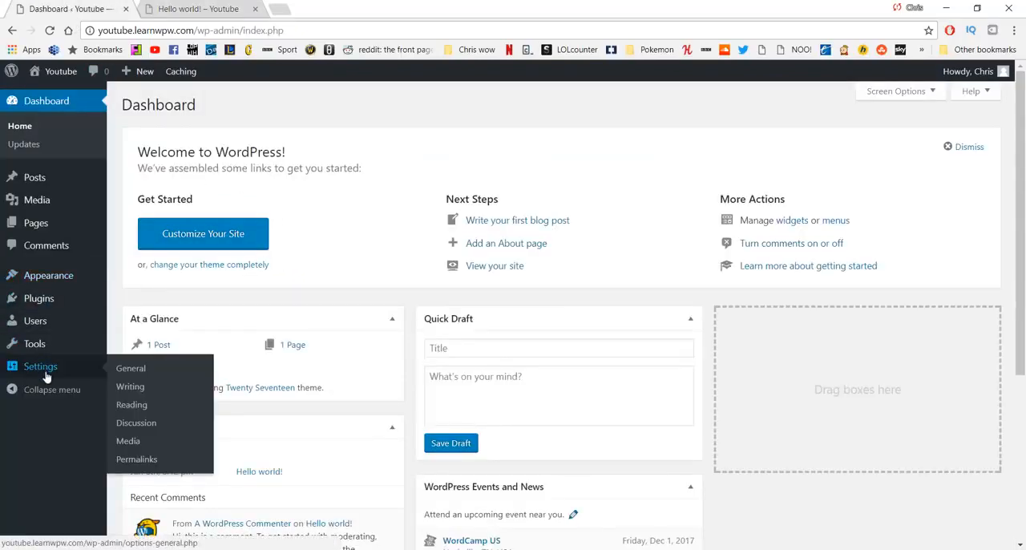
click(149, 464)
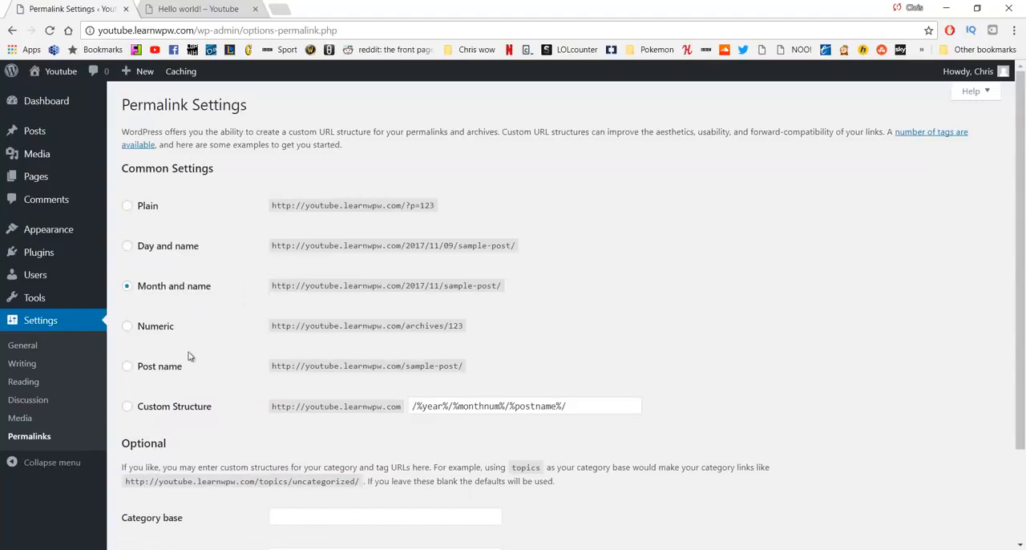
click(163, 367)
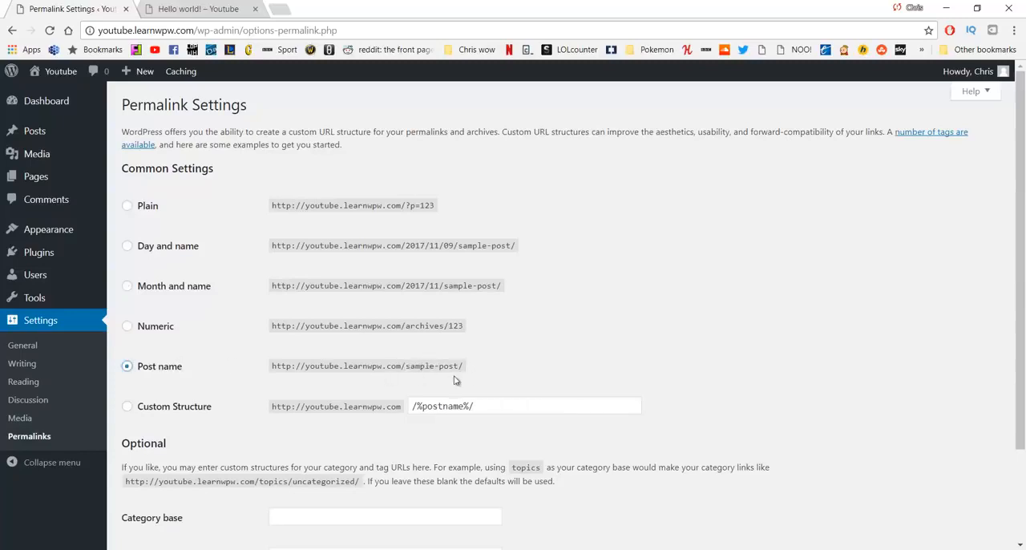
scroll(319, 375, down, 1)
scroll(316, 321, down, 1)
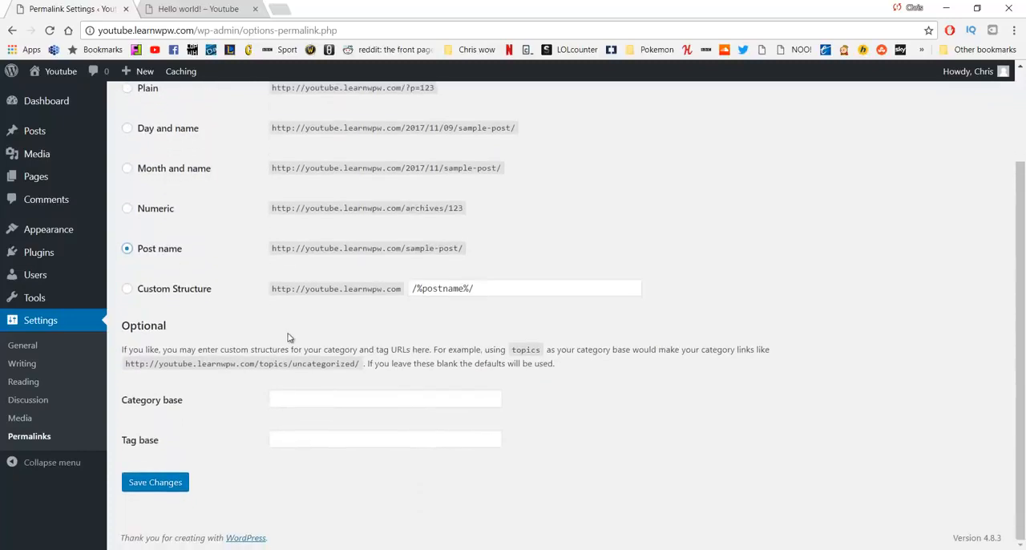
click(159, 484)
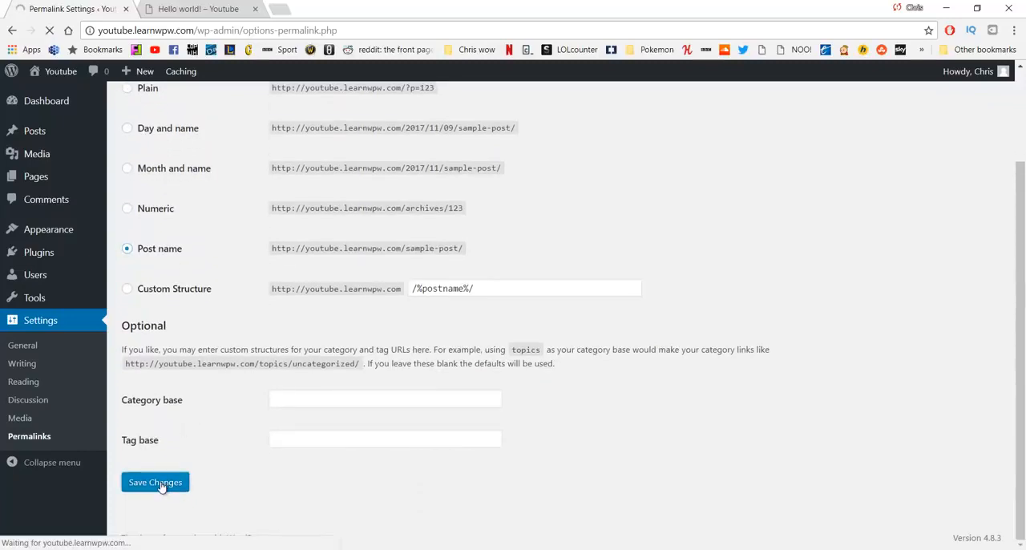
Step: Close the old post tab, reopen the live site in a new tab, and check the Hello world! post's address
middle_click(189, 12)
middle_click(62, 94)
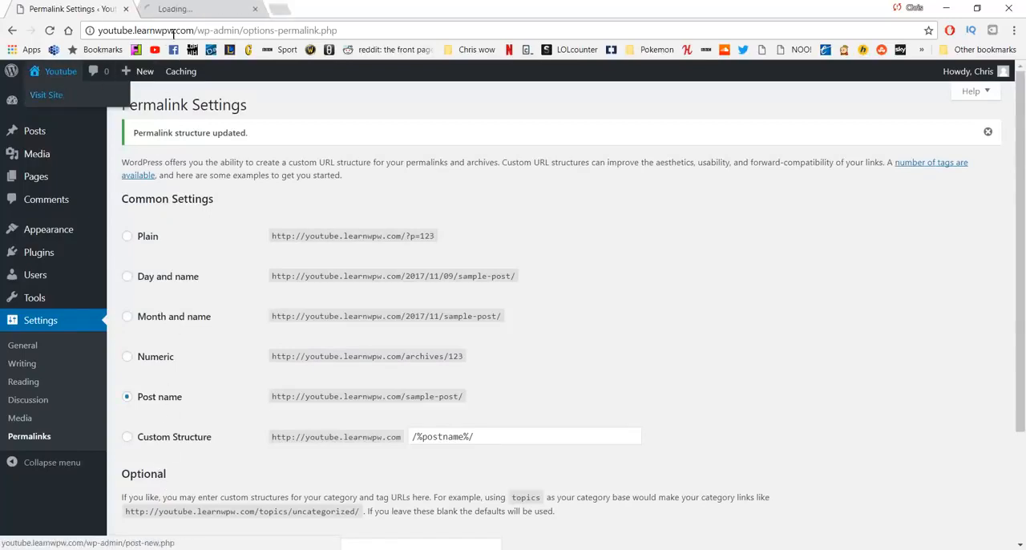
click(202, 9)
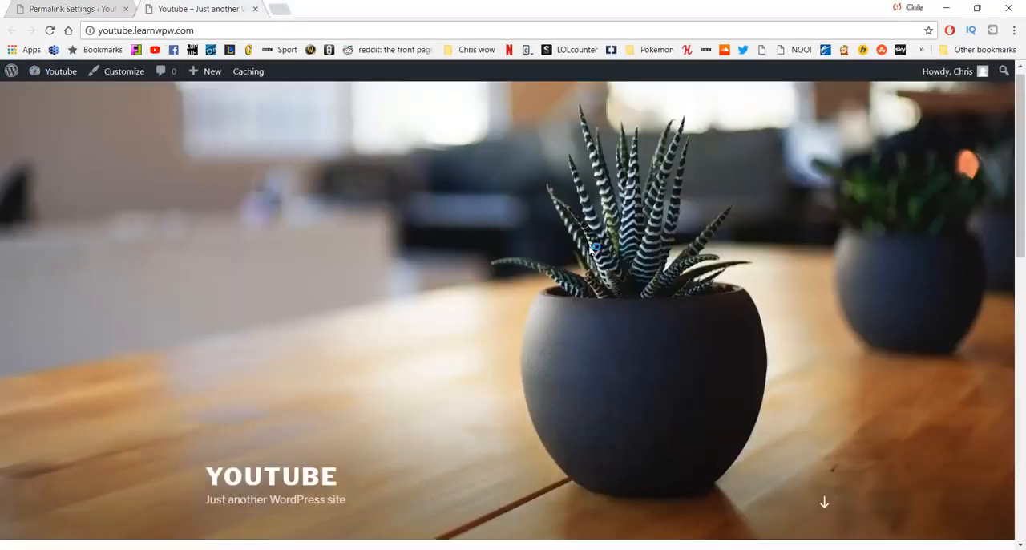
scroll(593, 247, down, 4)
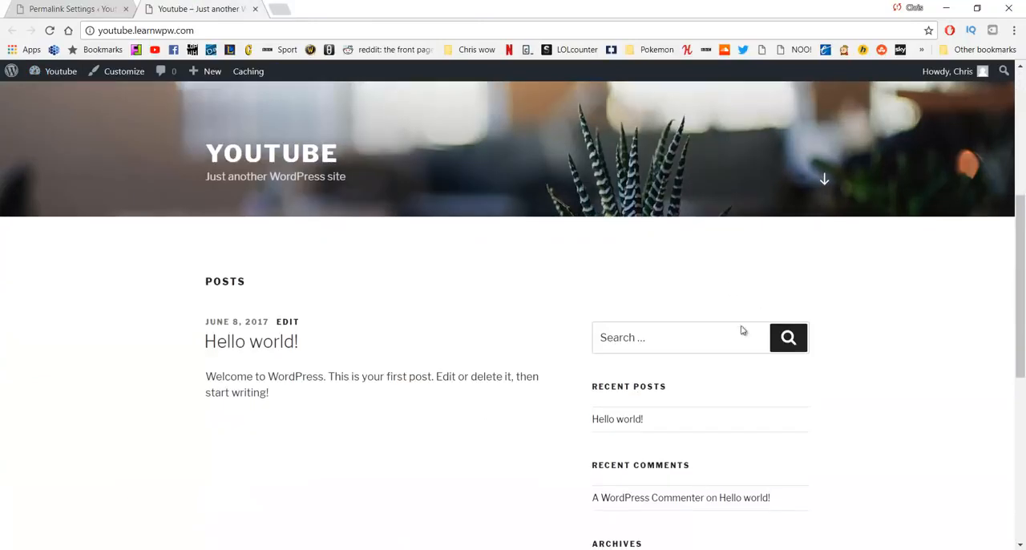
click(617, 428)
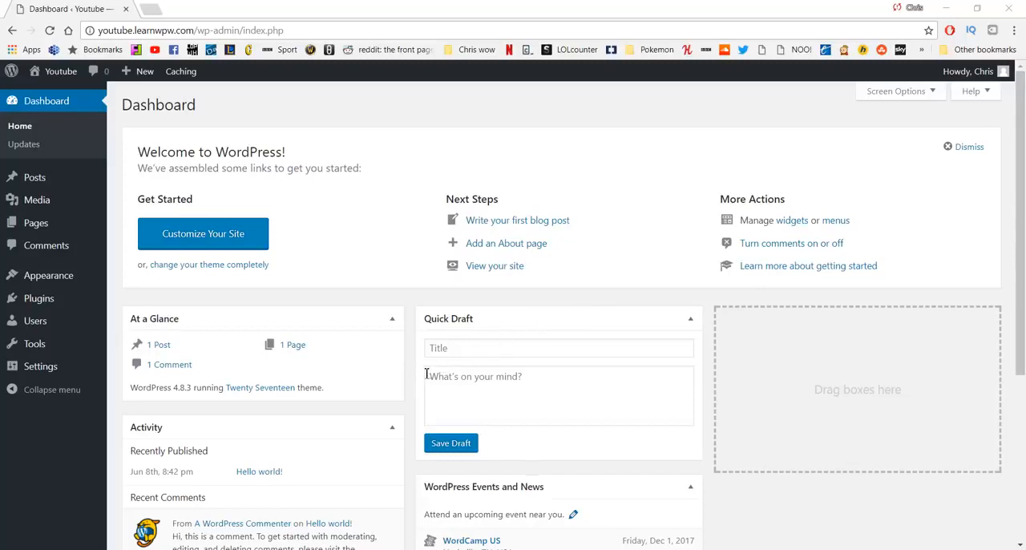
Step: Look over the site's installed themes and open the theme directory for adding a new one
mouse_move(56, 277)
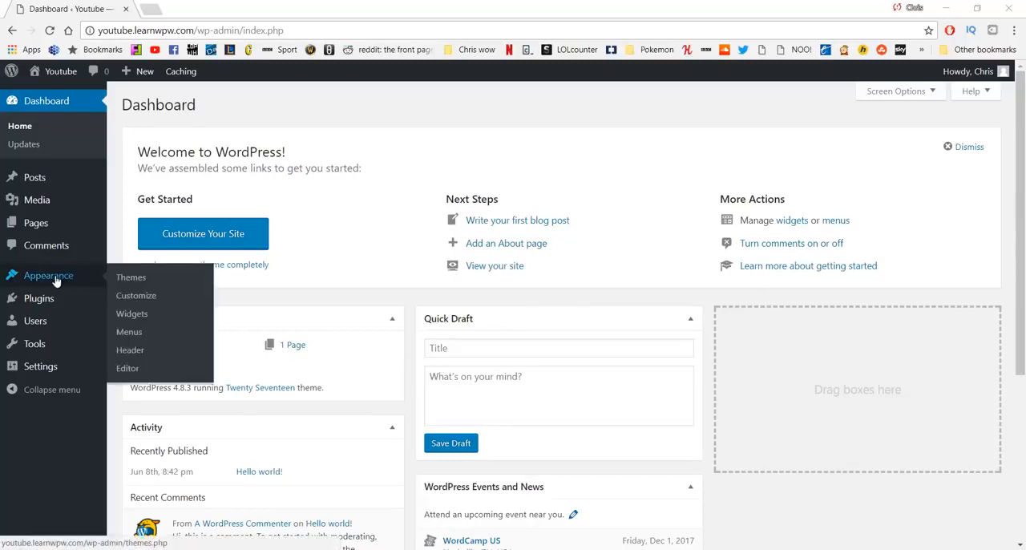
click(132, 280)
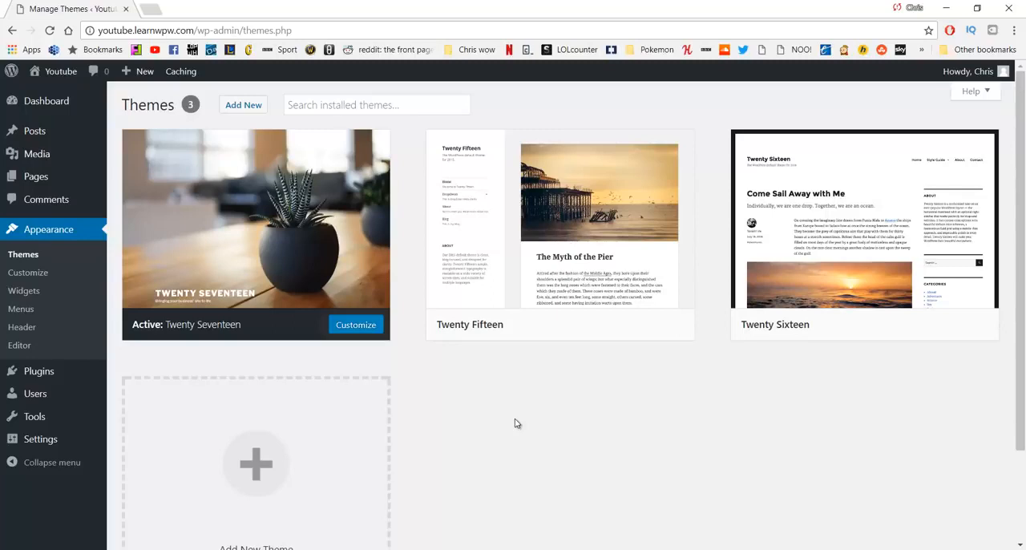
scroll(481, 360, down, 2)
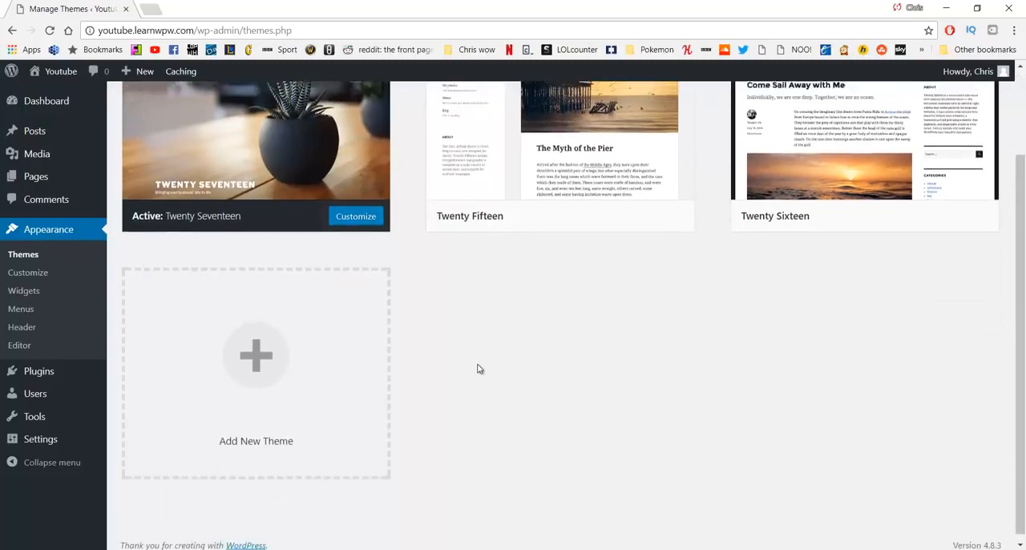
scroll(478, 366, up, 2)
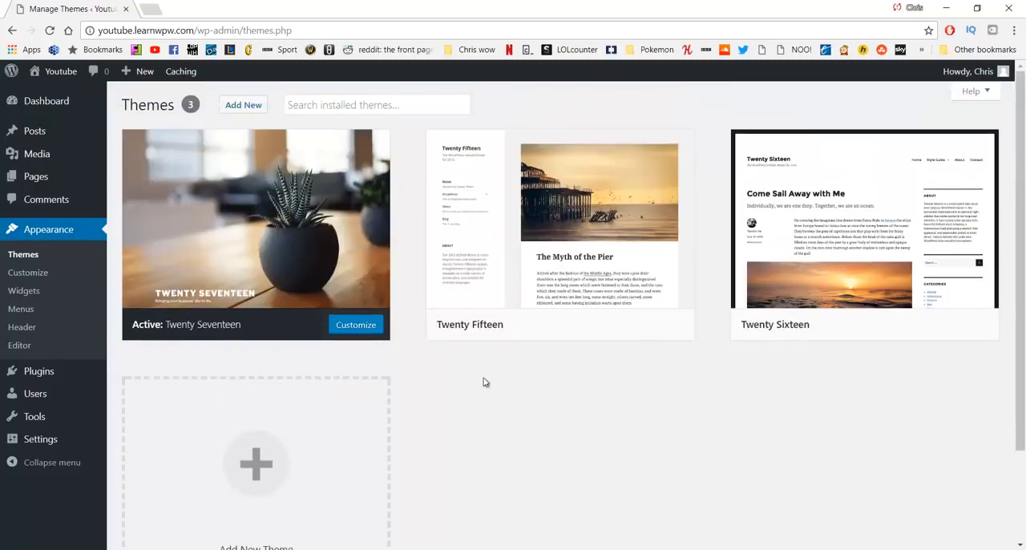
click(242, 105)
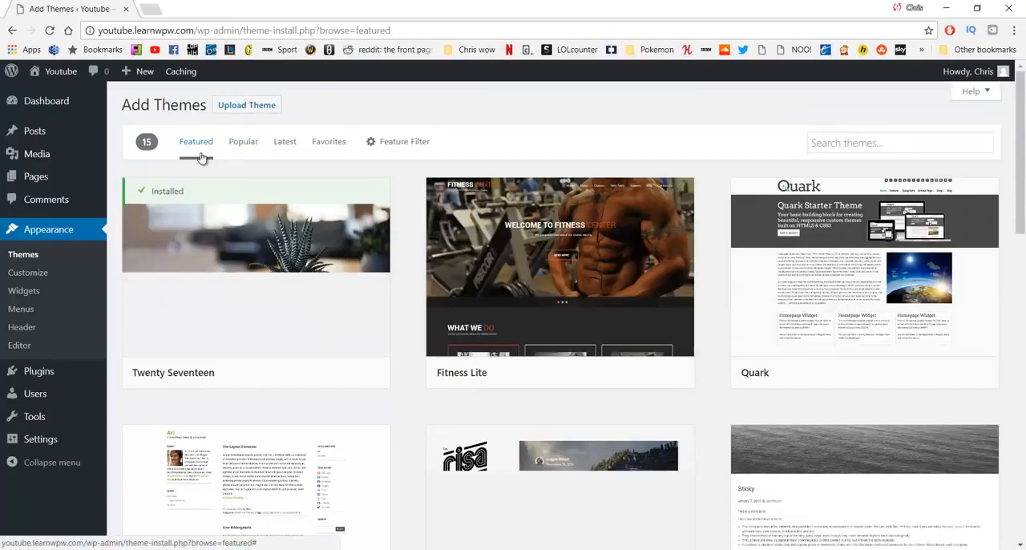
Step: Browse the featured and popular themes, and preview the Twenty Fourteen theme before returning to the popular list
scroll(357, 202, down, 6)
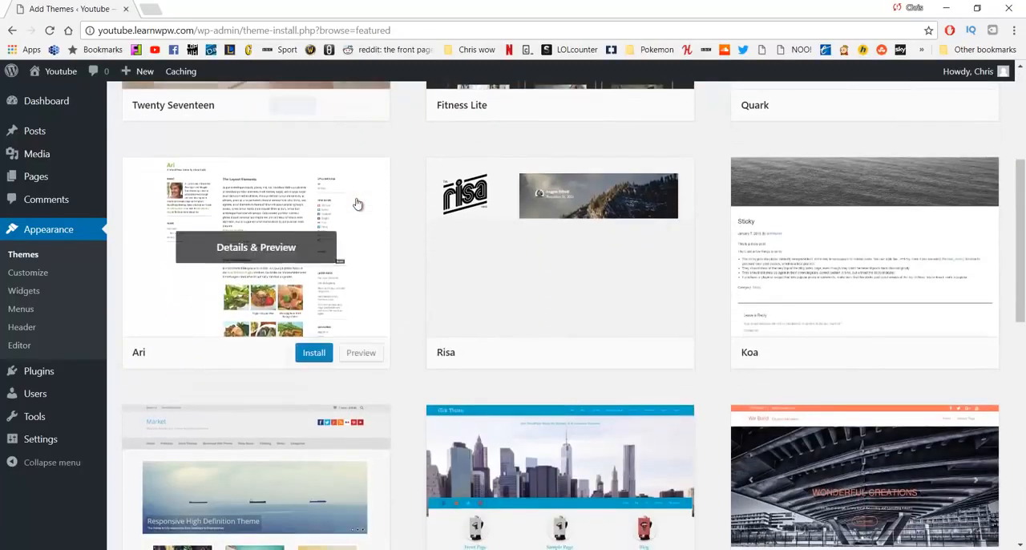
scroll(321, 294, up, 6)
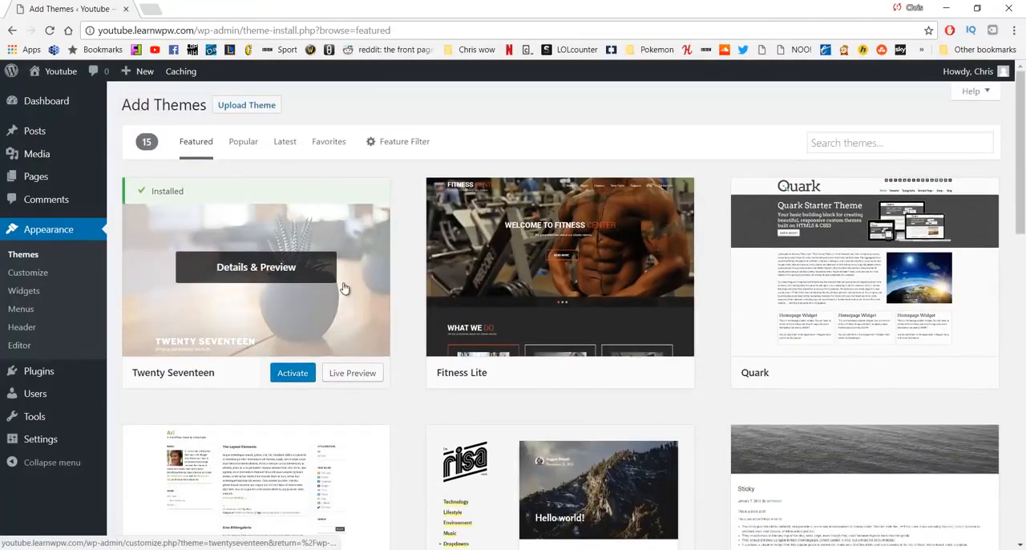
click(243, 142)
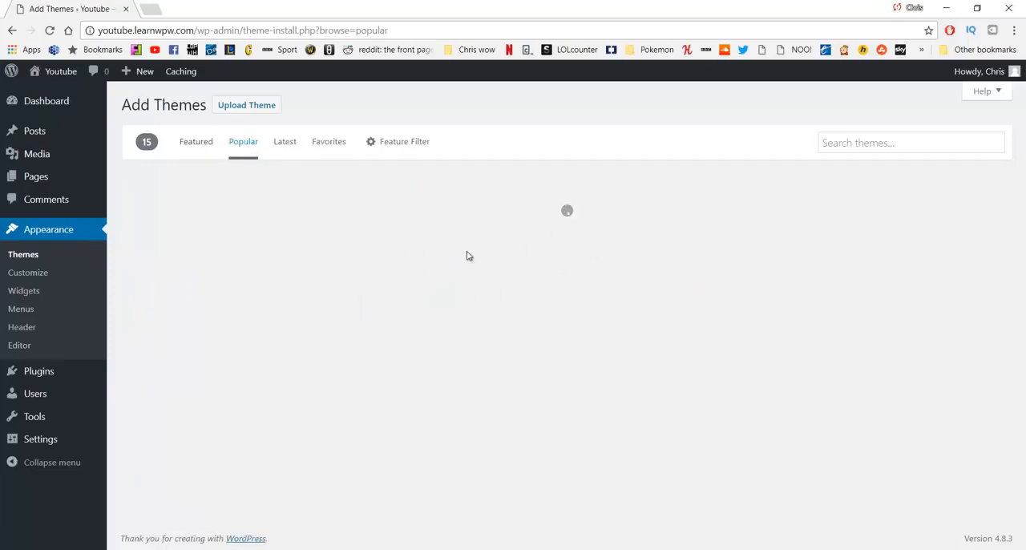
scroll(618, 289, down, 3)
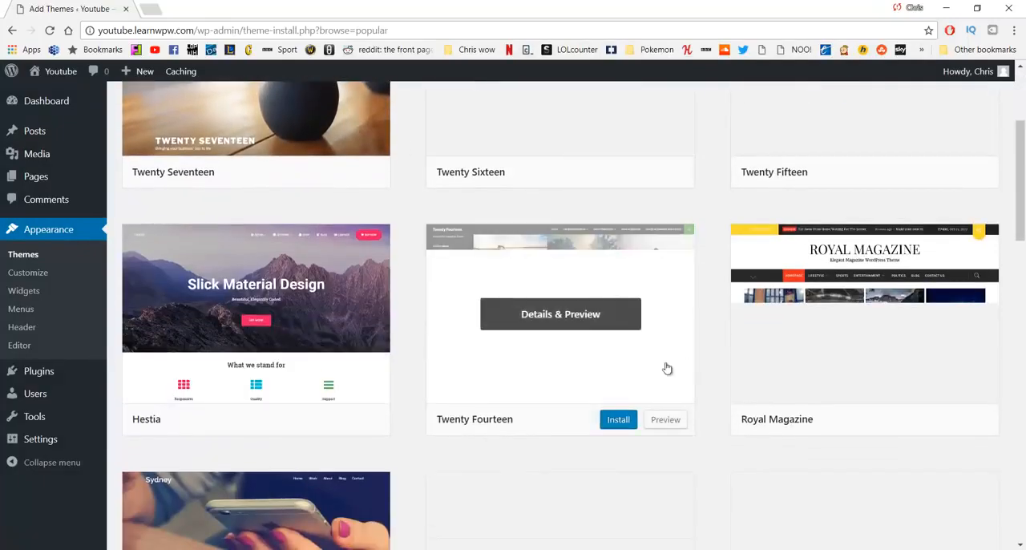
click(549, 316)
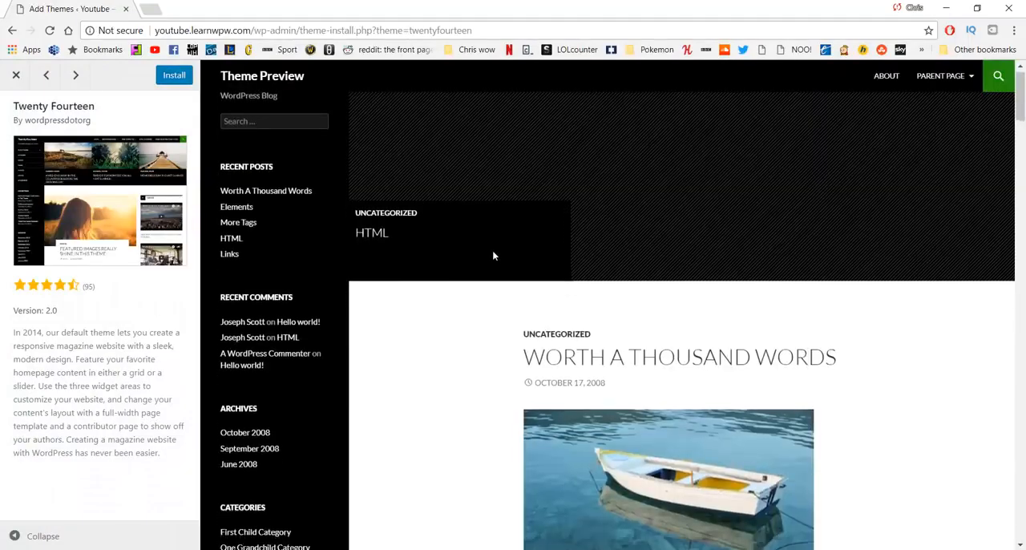
scroll(493, 256, down, 3)
scroll(493, 255, up, 4)
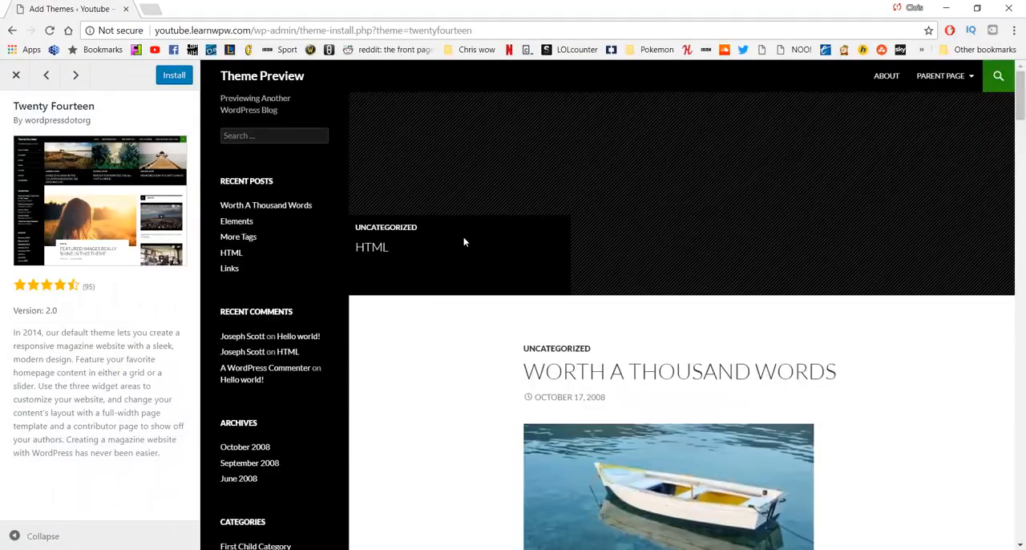
click(13, 75)
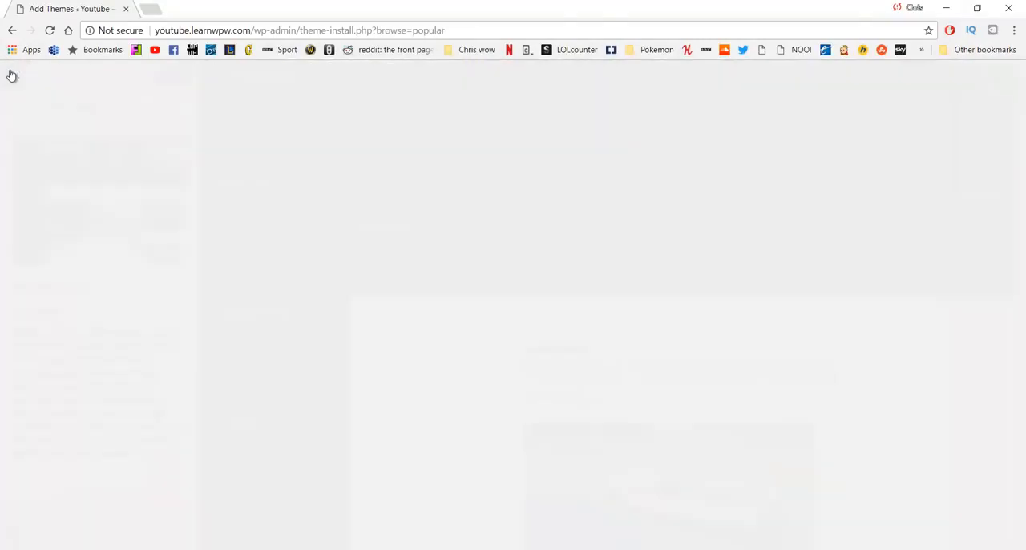
scroll(698, 268, up, 3)
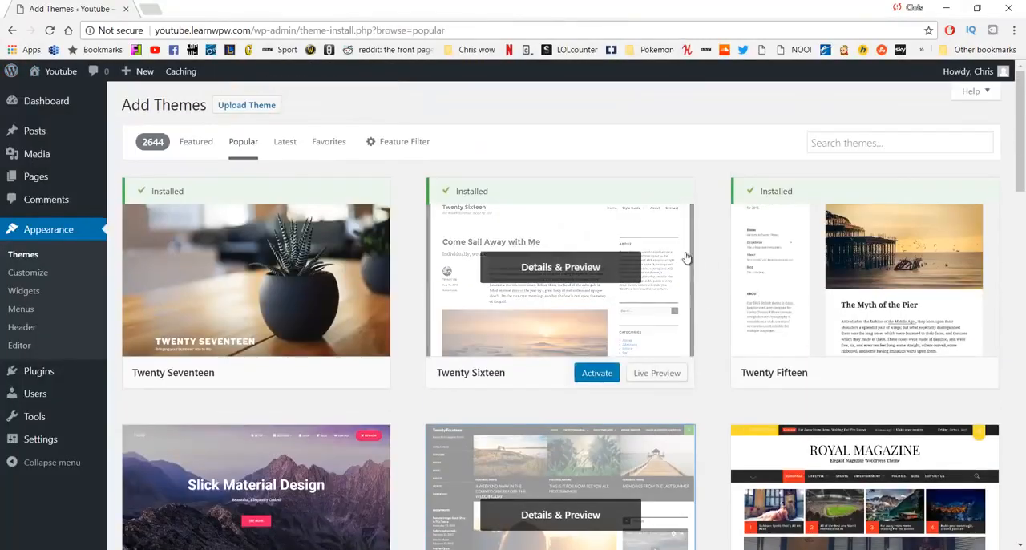
Step: Search the theme directory for Oceanwp, then install and activate the OceanWP theme
click(838, 142)
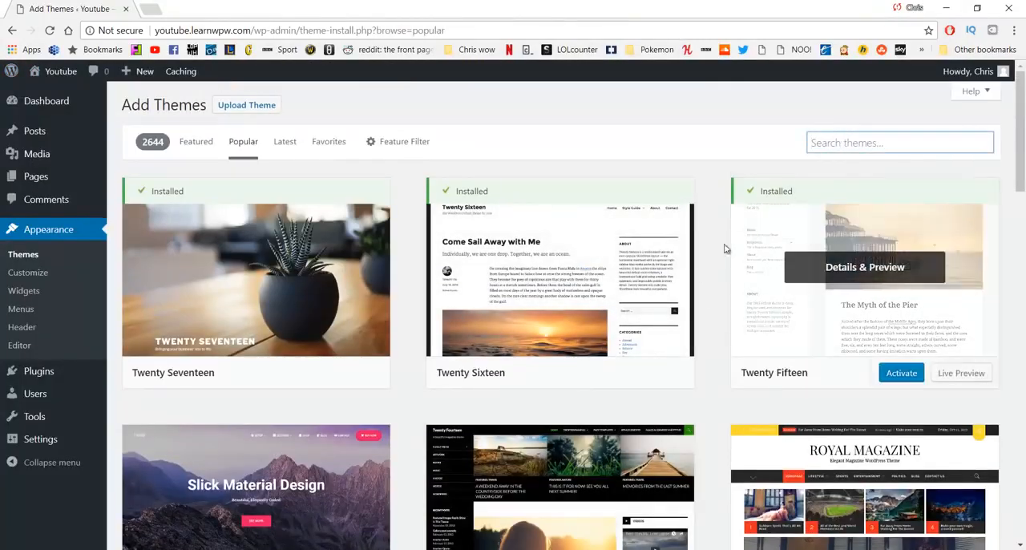
text(Oce)
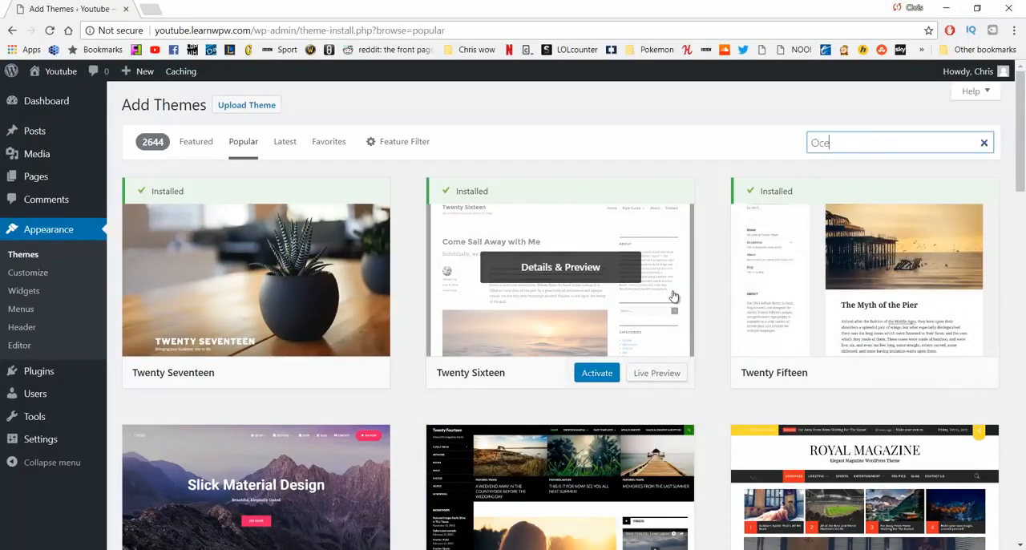
text(anwp)
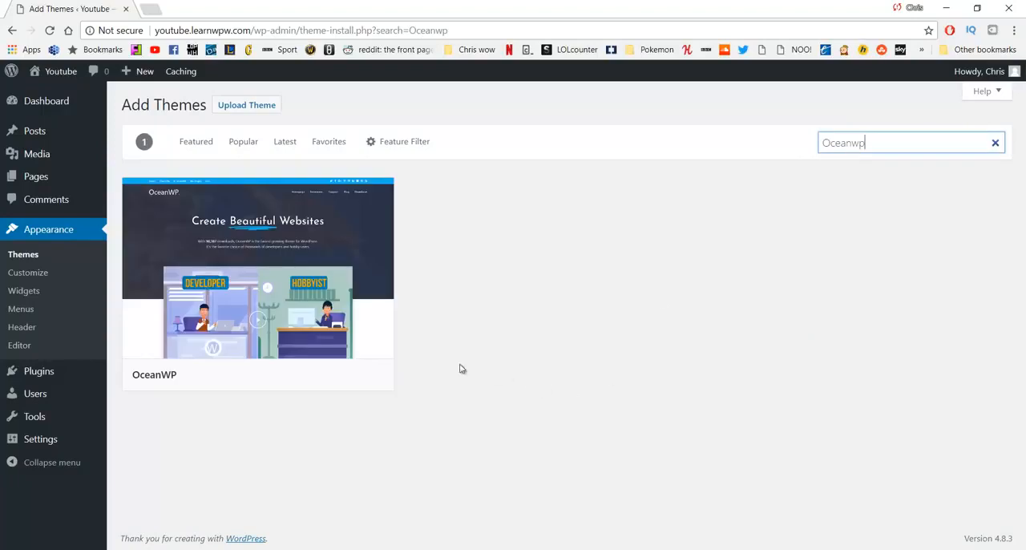
mouse_move(213, 293)
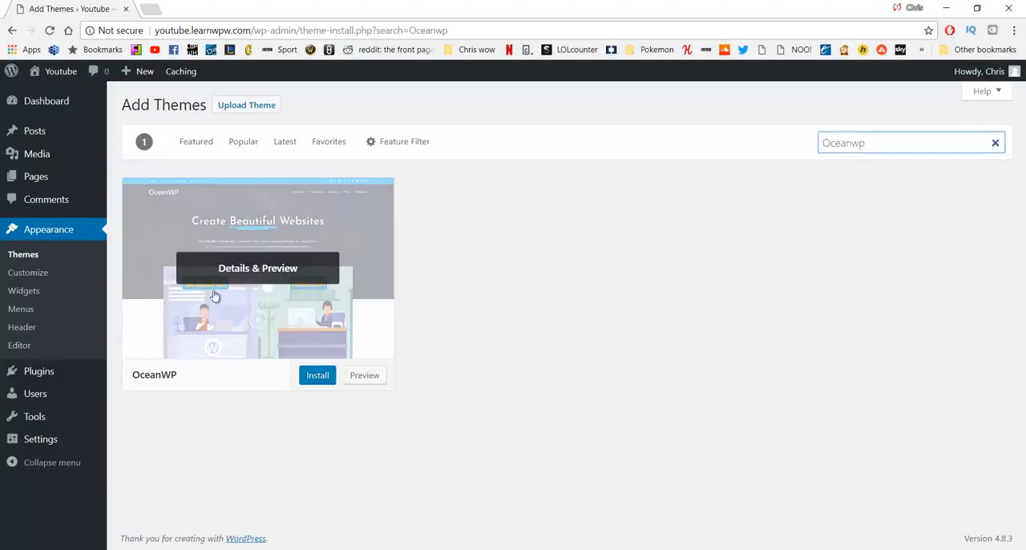
click(316, 377)
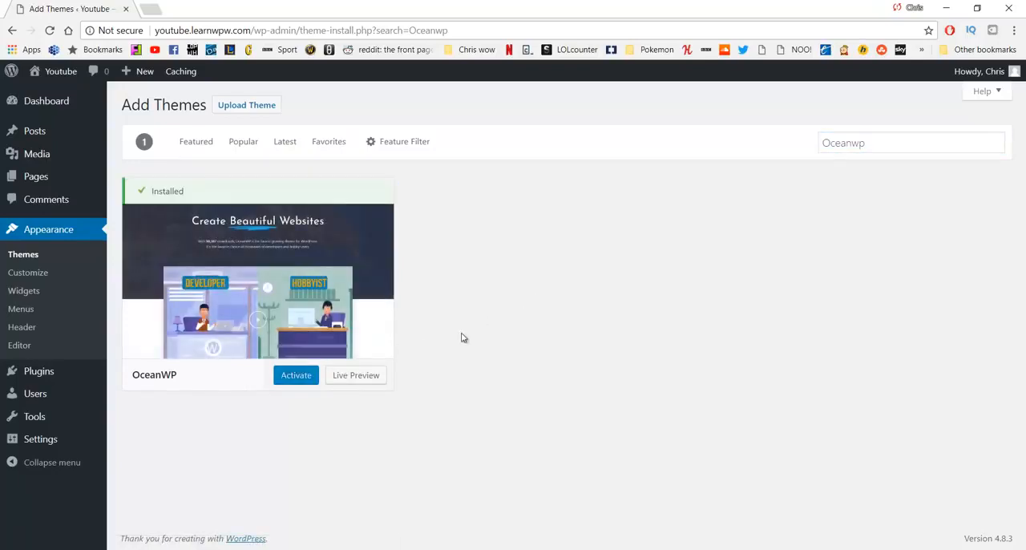
click(292, 385)
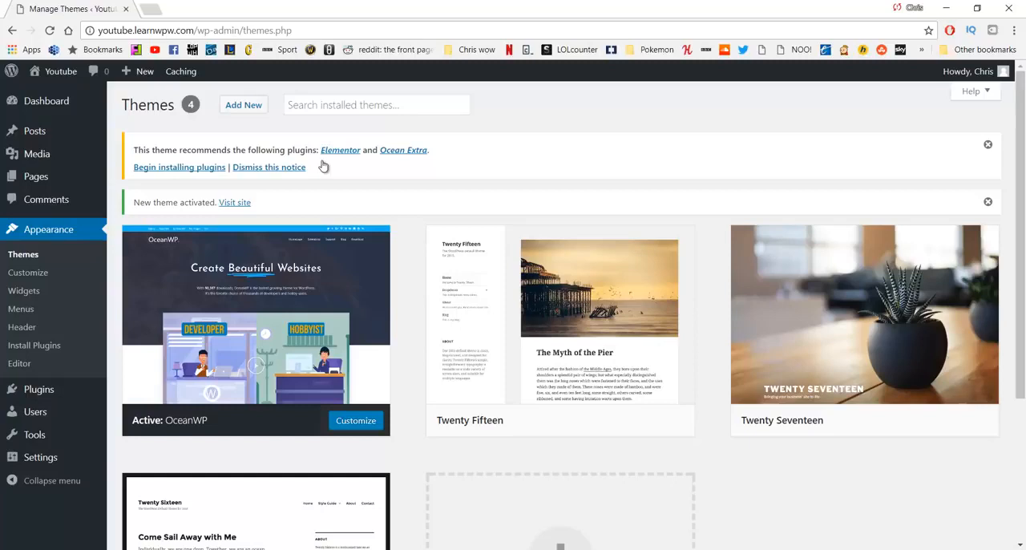
Step: Bulk install the theme's recommended plugins, Elementor and Ocean Extra, and return to the Dashboard
click(171, 172)
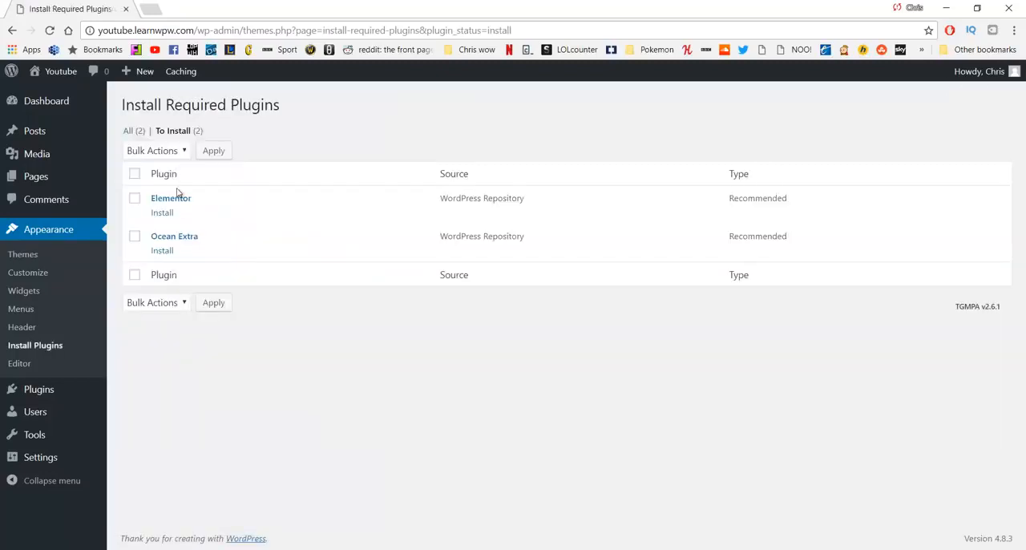
click(135, 199)
click(134, 239)
click(175, 152)
click(162, 179)
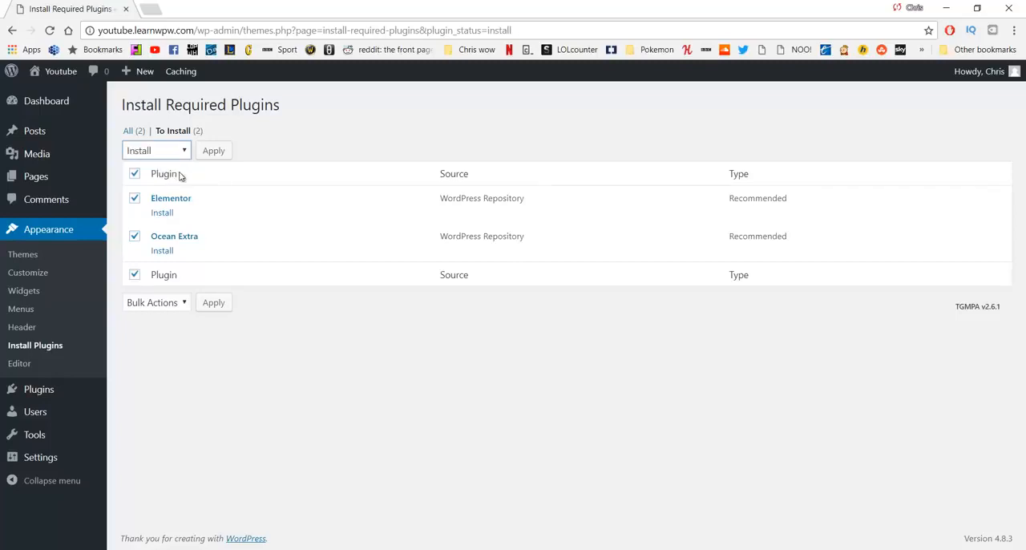
click(213, 157)
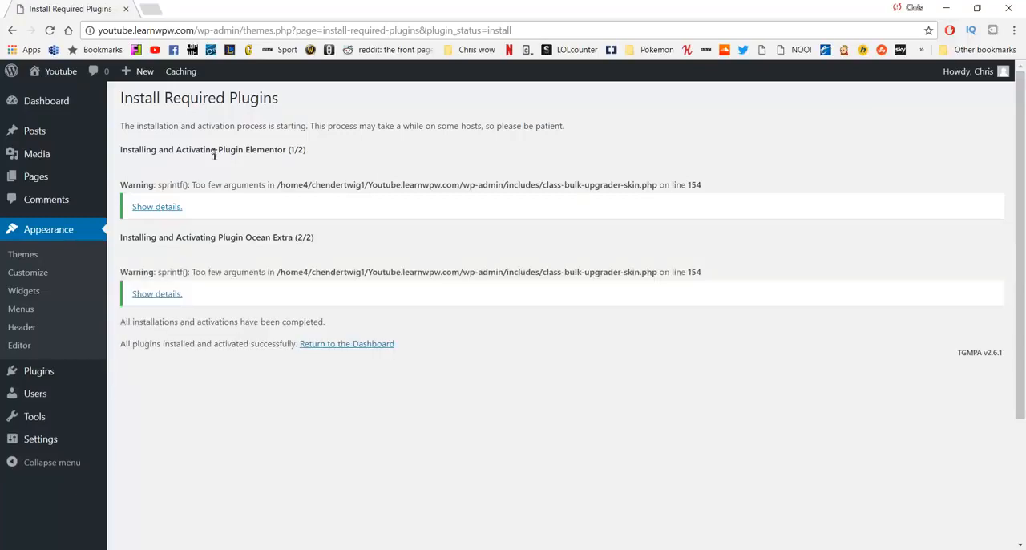
click(325, 346)
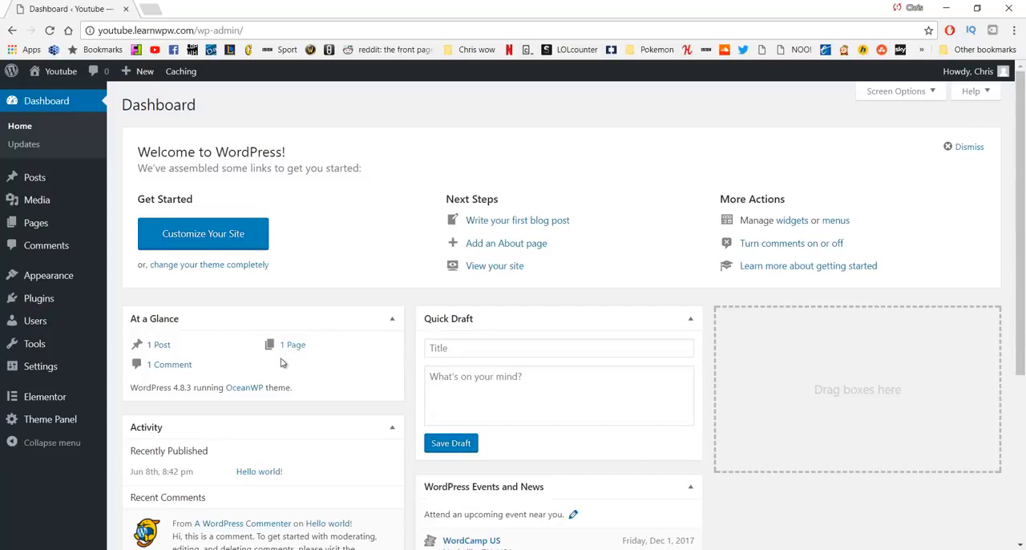
Step: View the live site in a new tab to examine its look with the new theme, and close that tab
middle_click(69, 80)
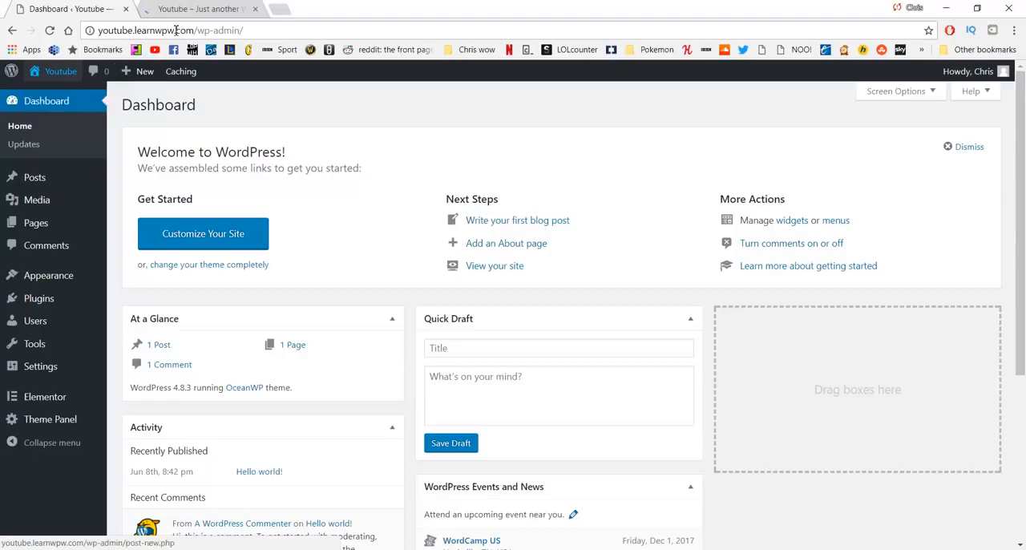
click(205, 9)
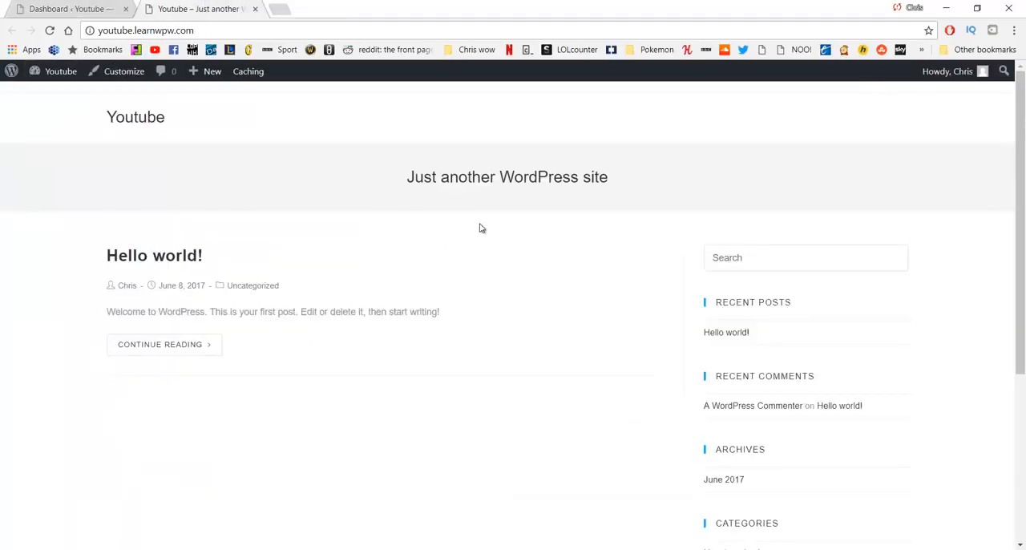
scroll(480, 228, down, 3)
scroll(480, 229, up, 3)
key(ctrl+w)
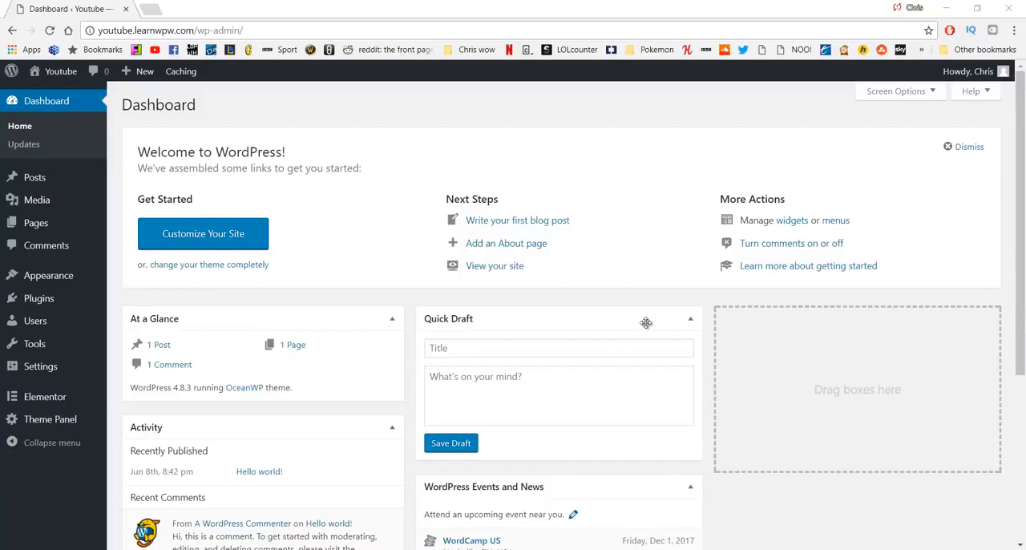
Step: Move the Sample Page to the trash and permanently delete it from there
mouse_move(84, 231)
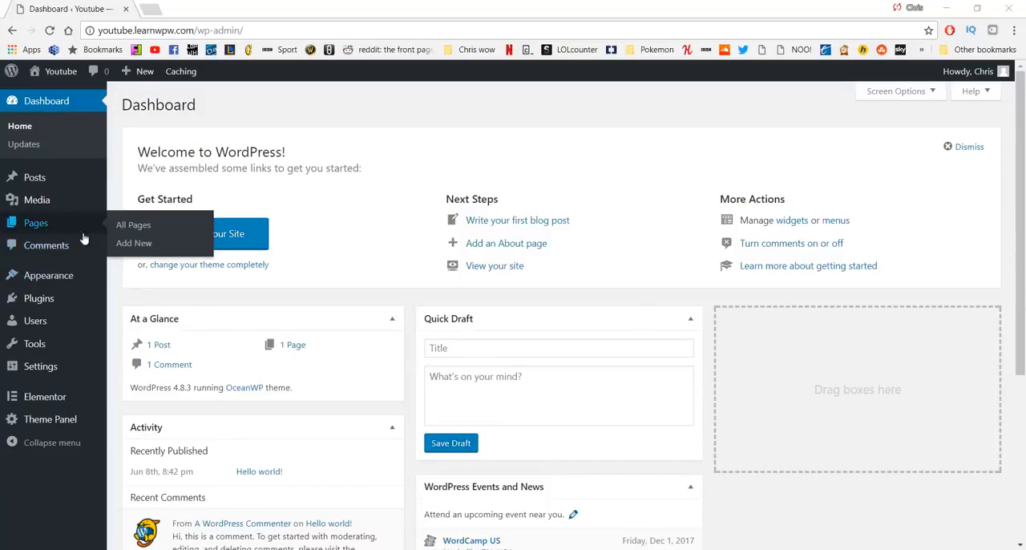
click(122, 232)
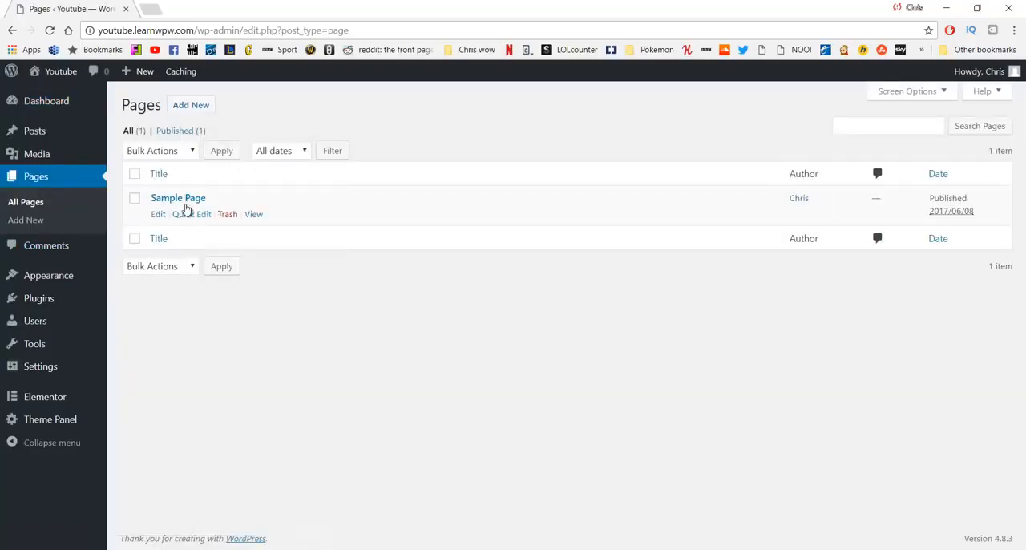
click(134, 198)
click(227, 214)
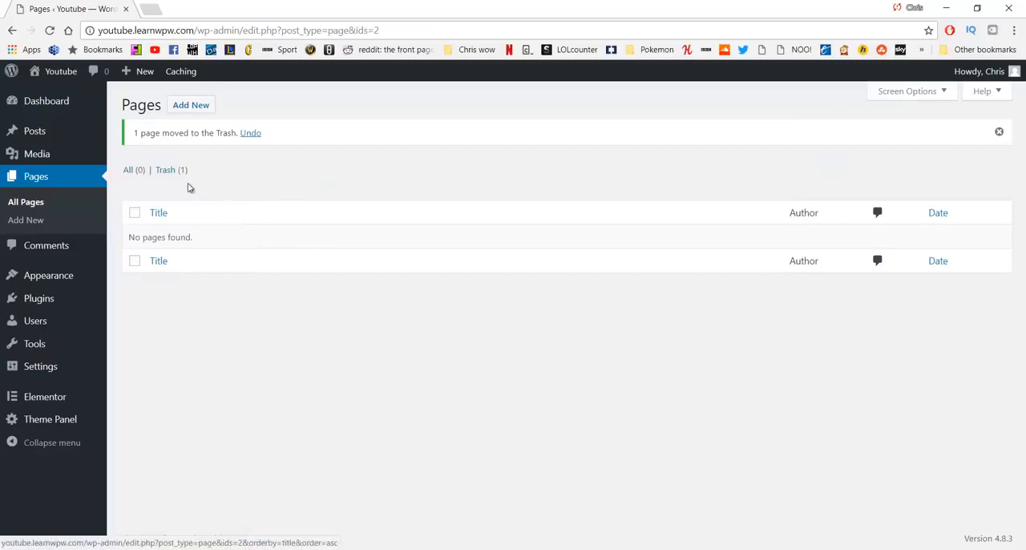
click(168, 170)
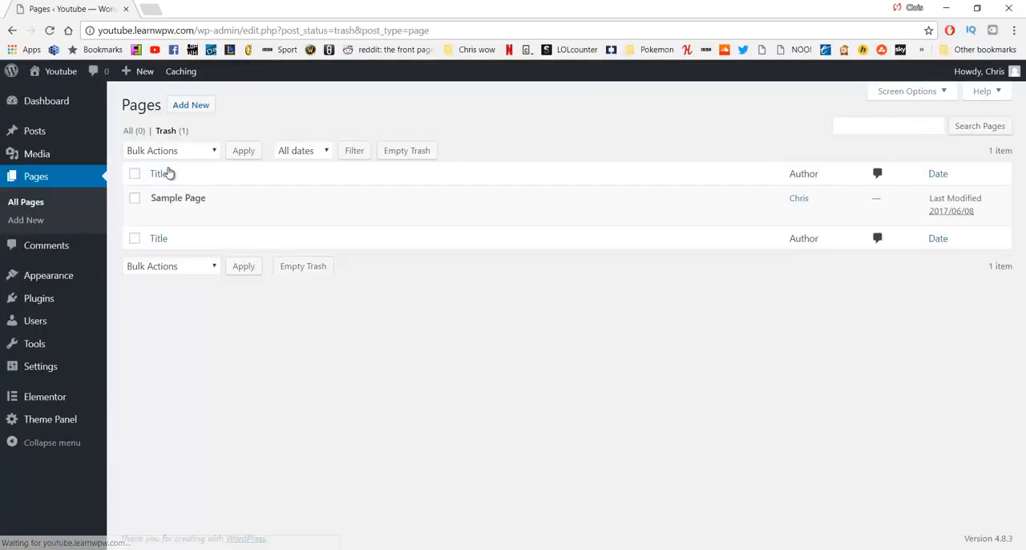
click(134, 197)
click(200, 217)
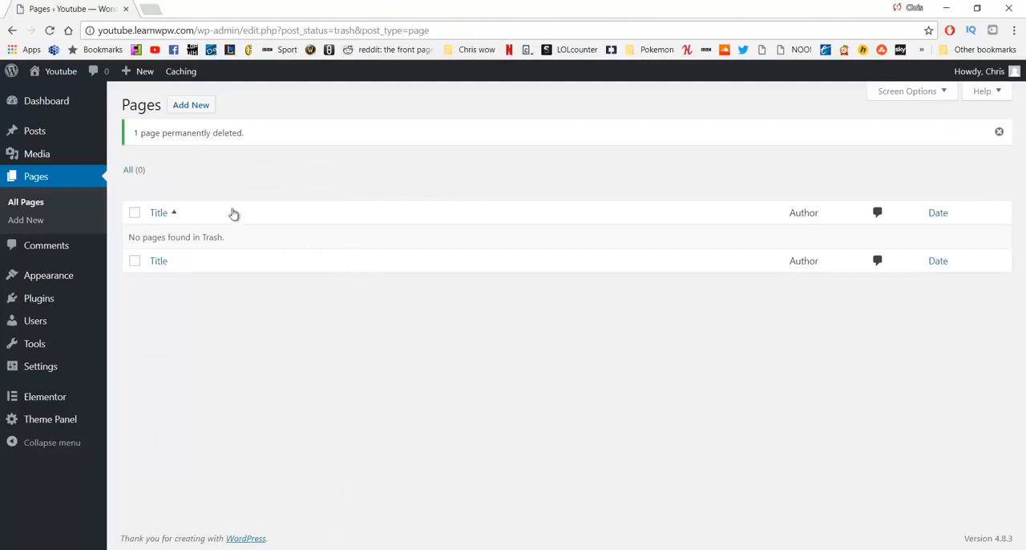
Step: Create a new page titled Home and publish it
click(186, 110)
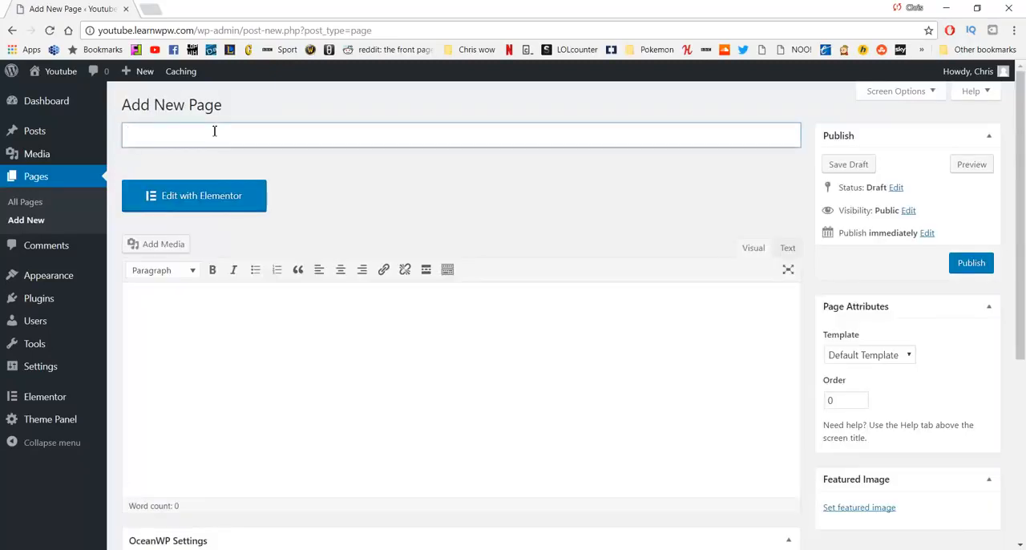
text(Home)
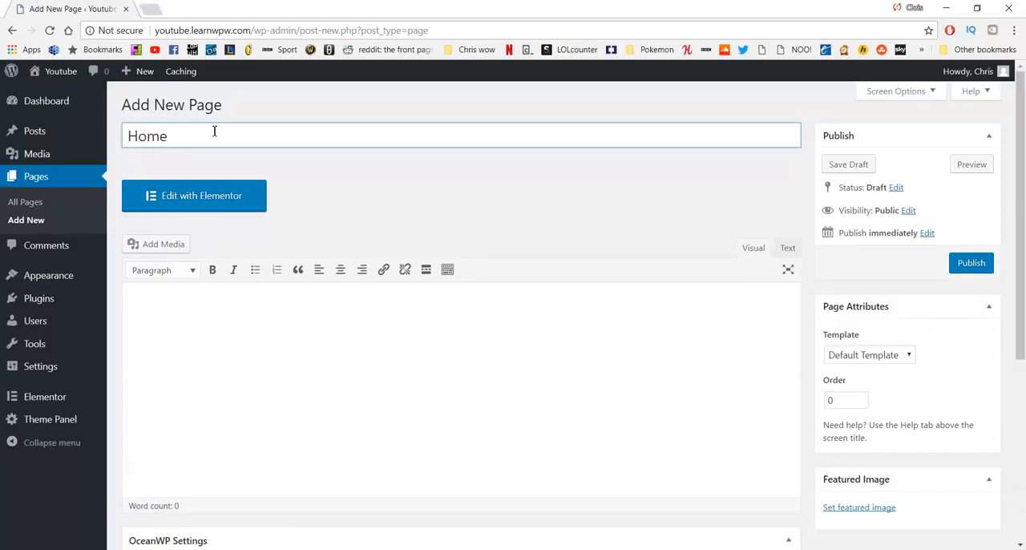
click(968, 268)
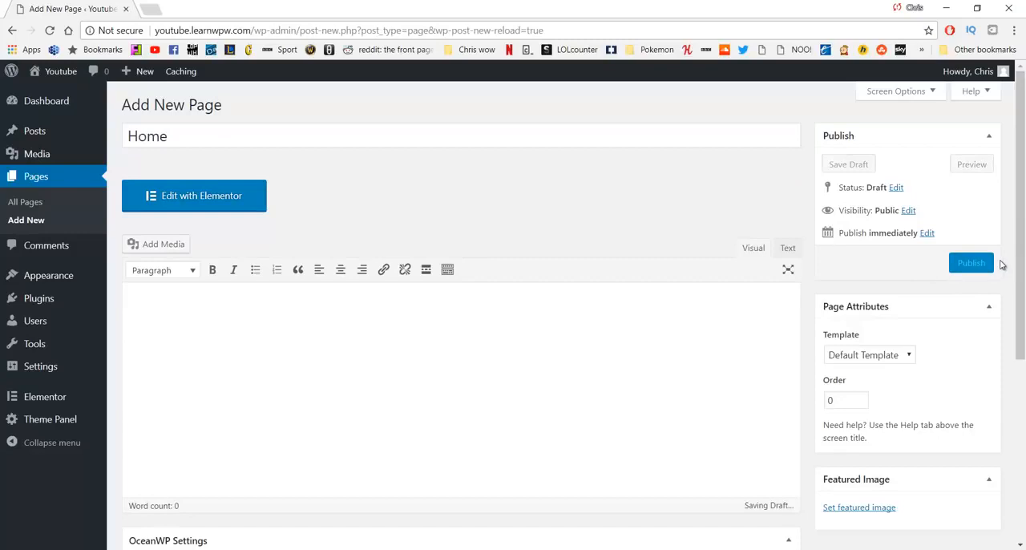
click(979, 266)
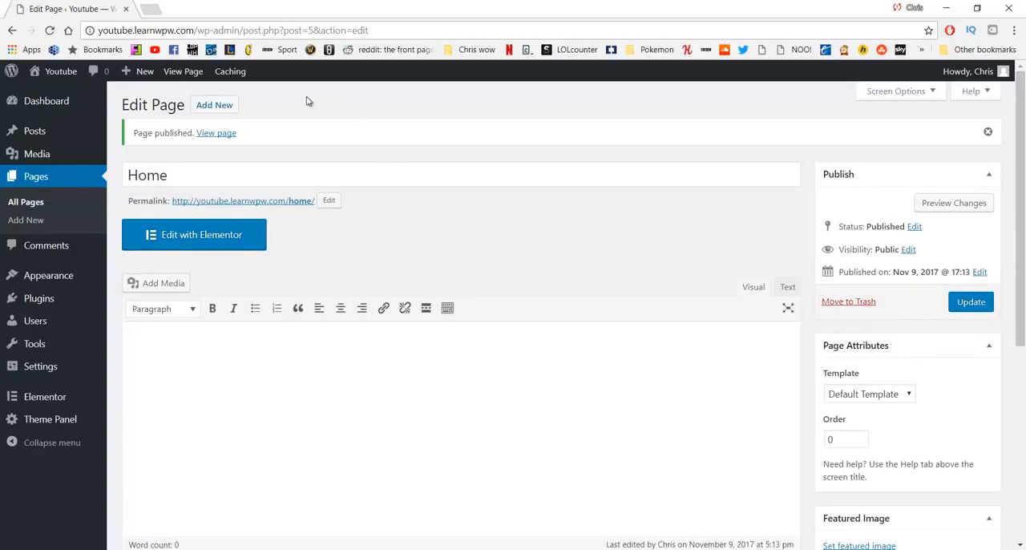
Step: Create a new page titled About and publish it
click(225, 108)
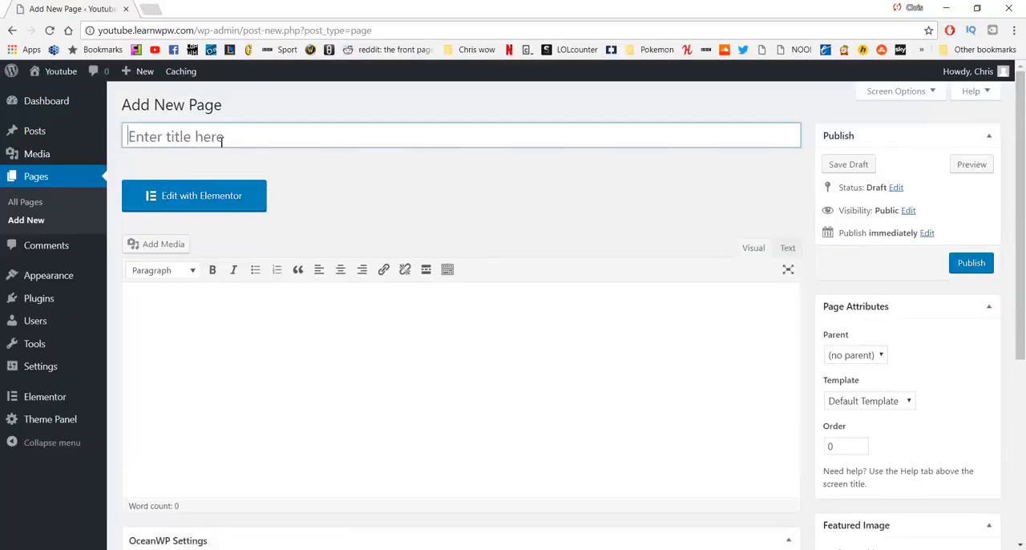
click(222, 141)
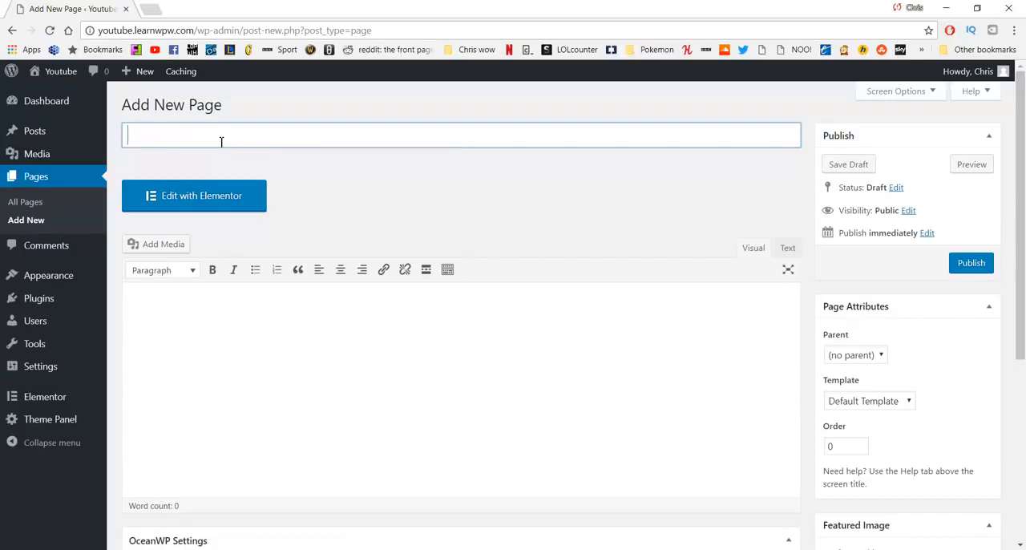
text(About)
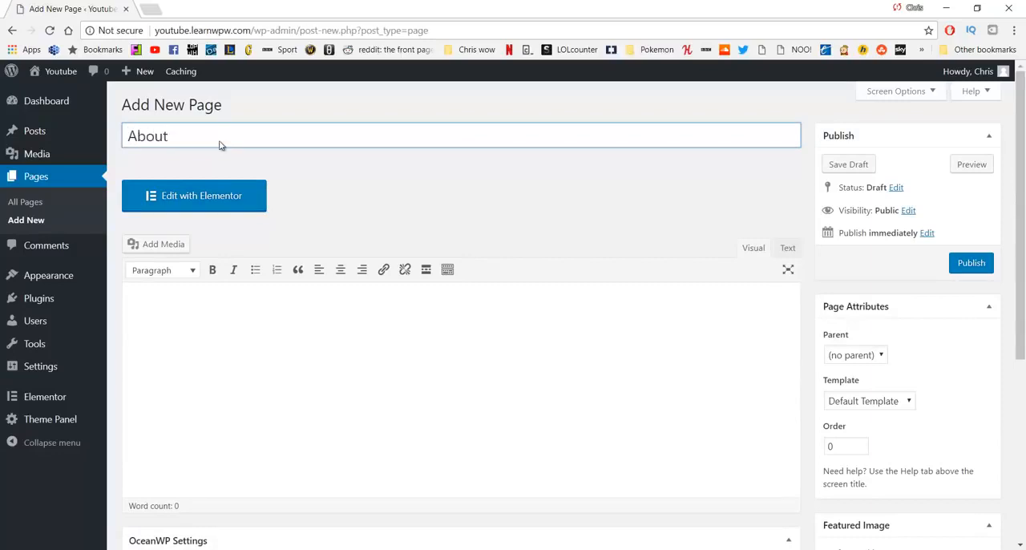
click(969, 265)
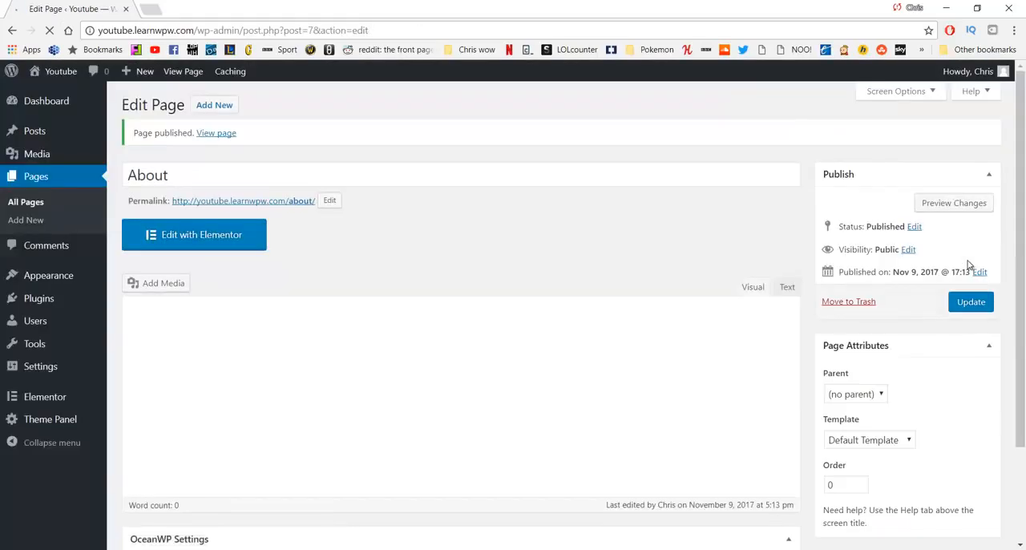
click(337, 173)
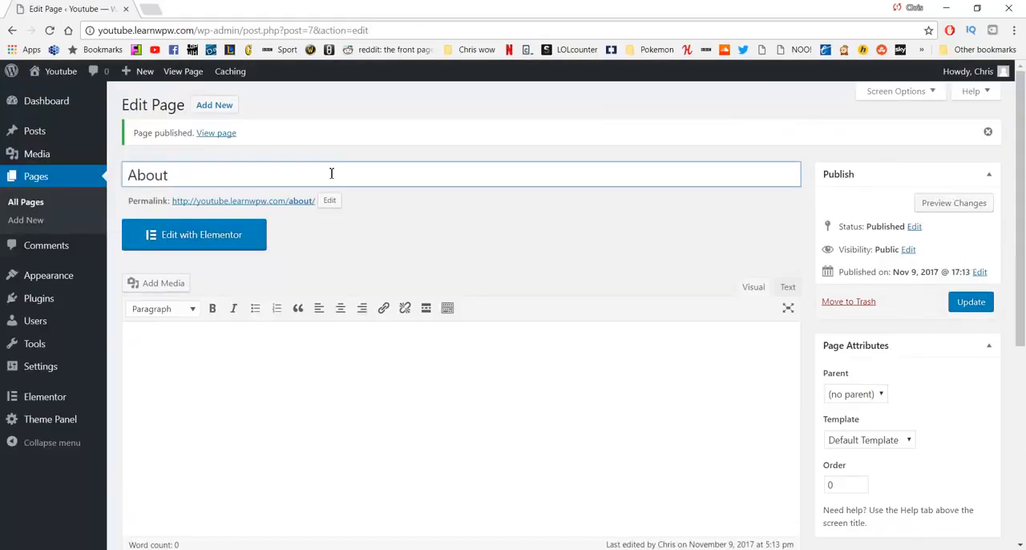
key(ctrl+a)
key(BackSpace)
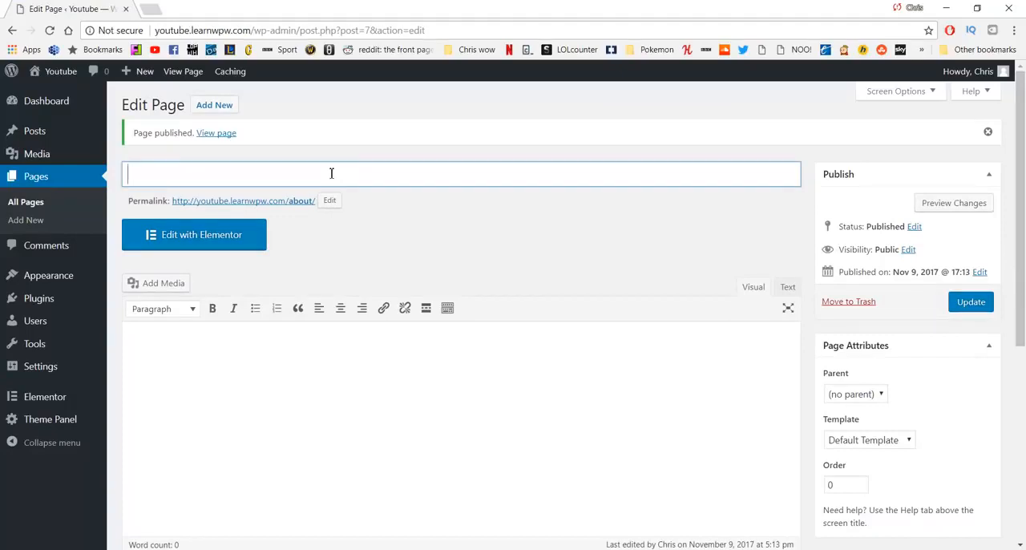
text(Our Work)
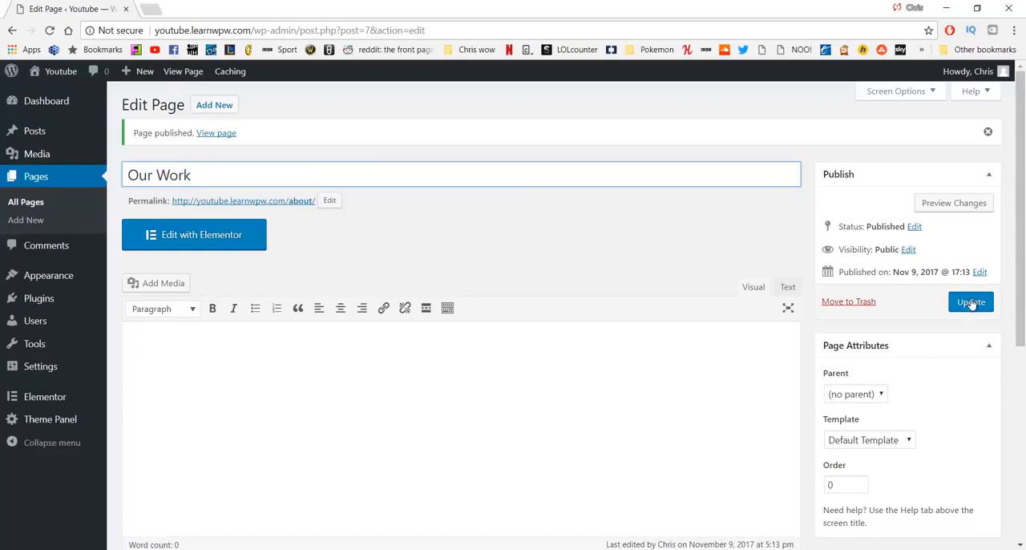
Step: Start a new page, discarding the unsaved title edit on the About page, title it Our Work and publish it
click(200, 111)
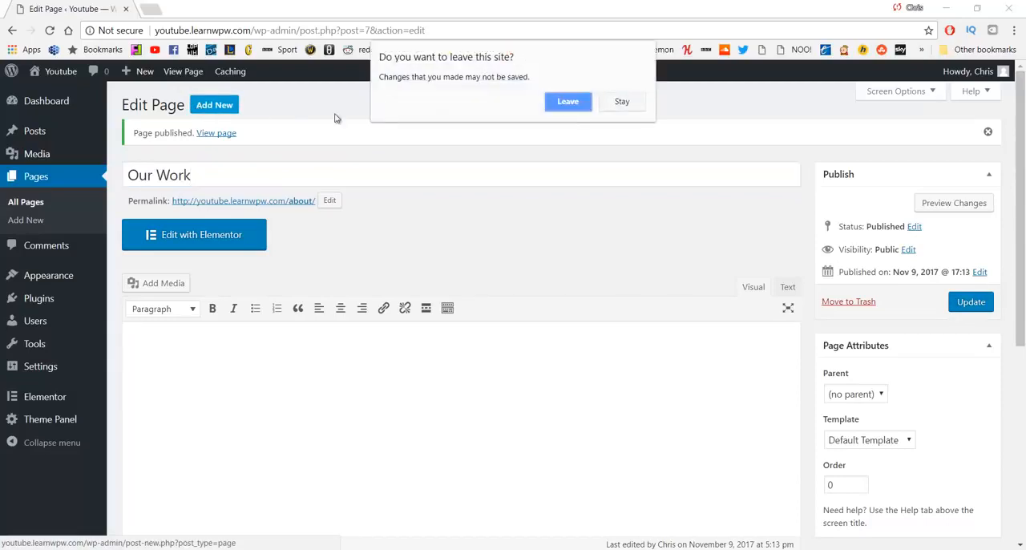
click(583, 101)
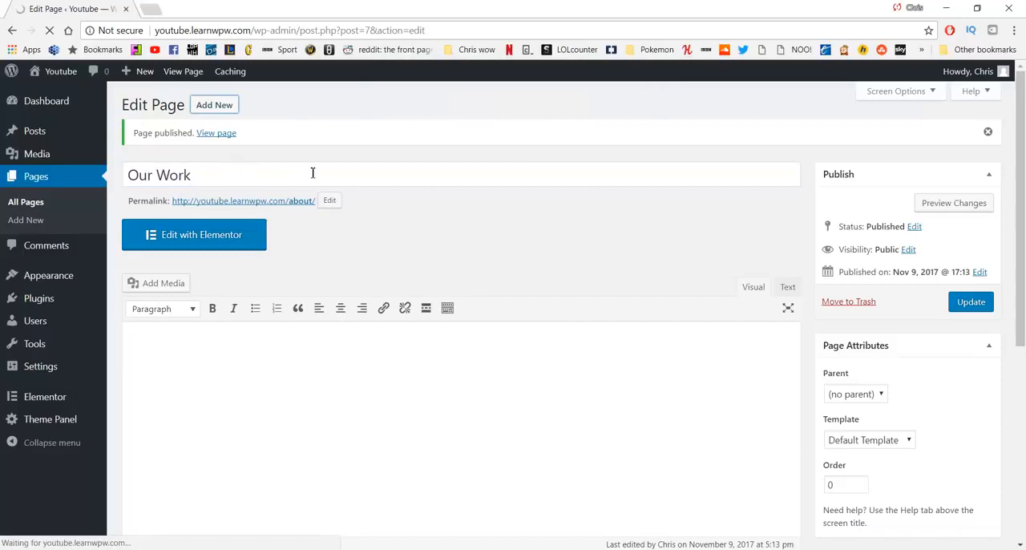
text(O)
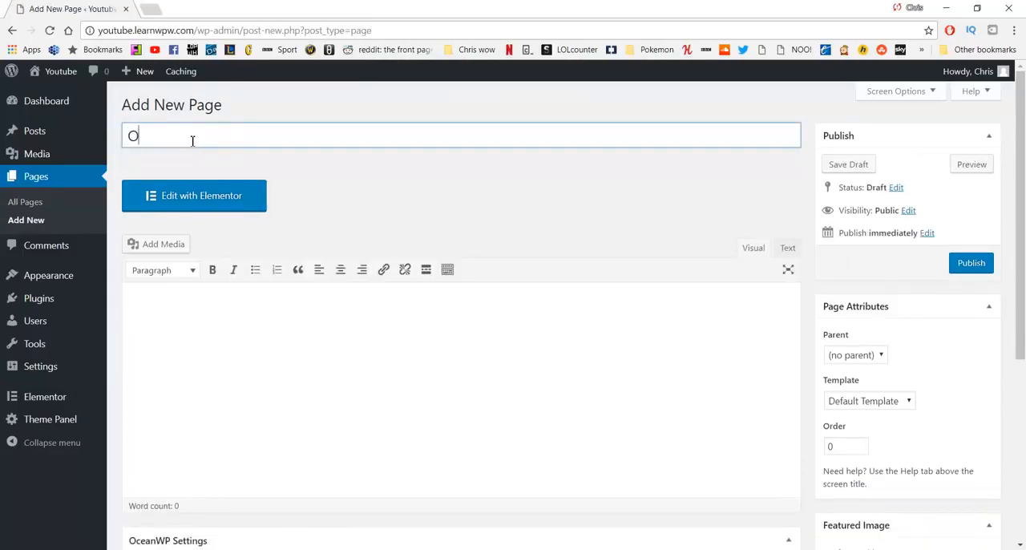
text(ur Work)
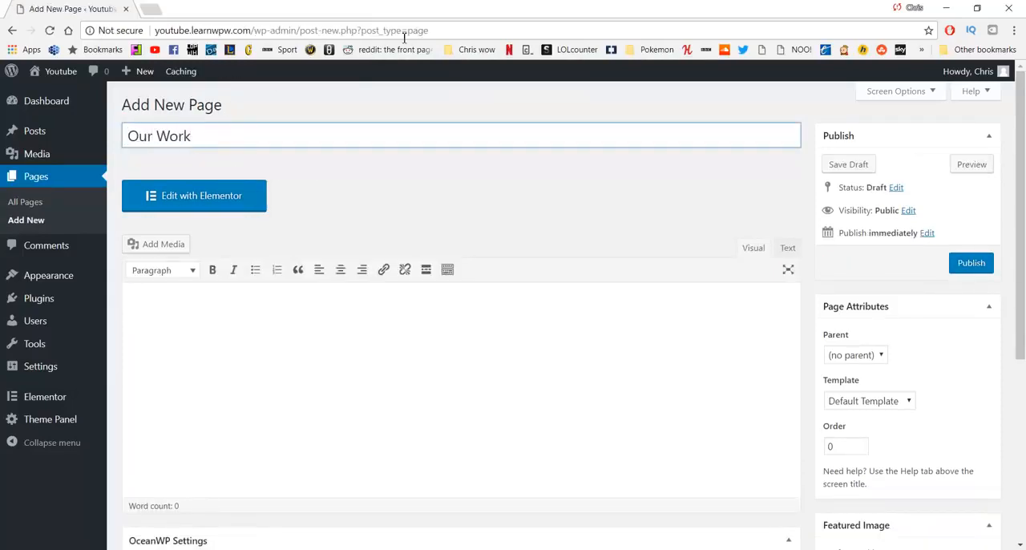
click(966, 264)
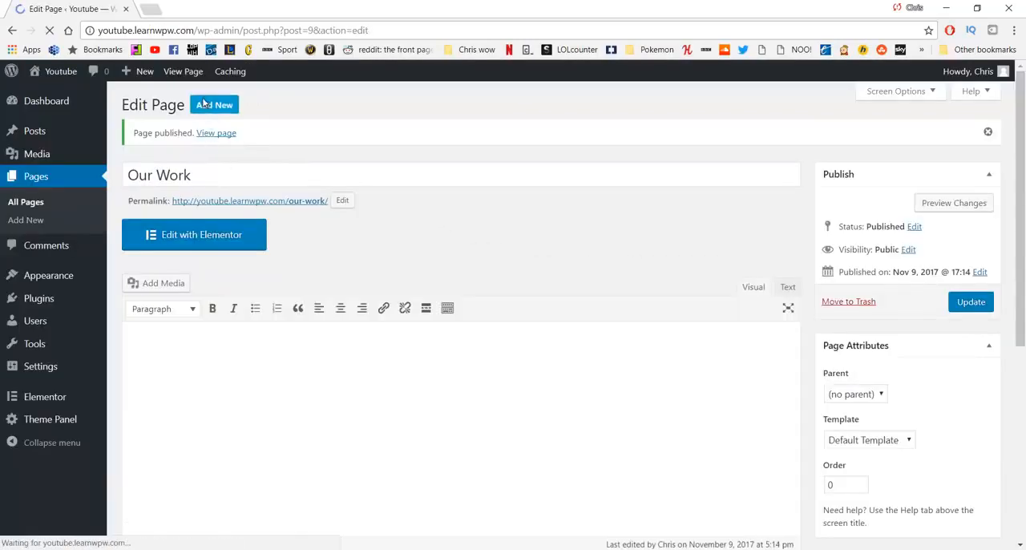
Step: Create a new page titled Services and publish it
click(213, 105)
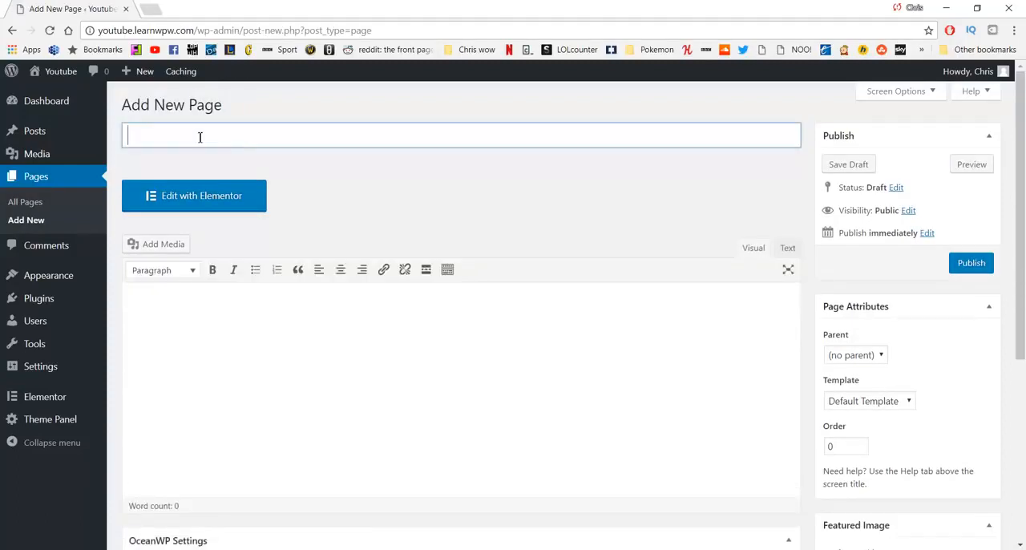
text(Services)
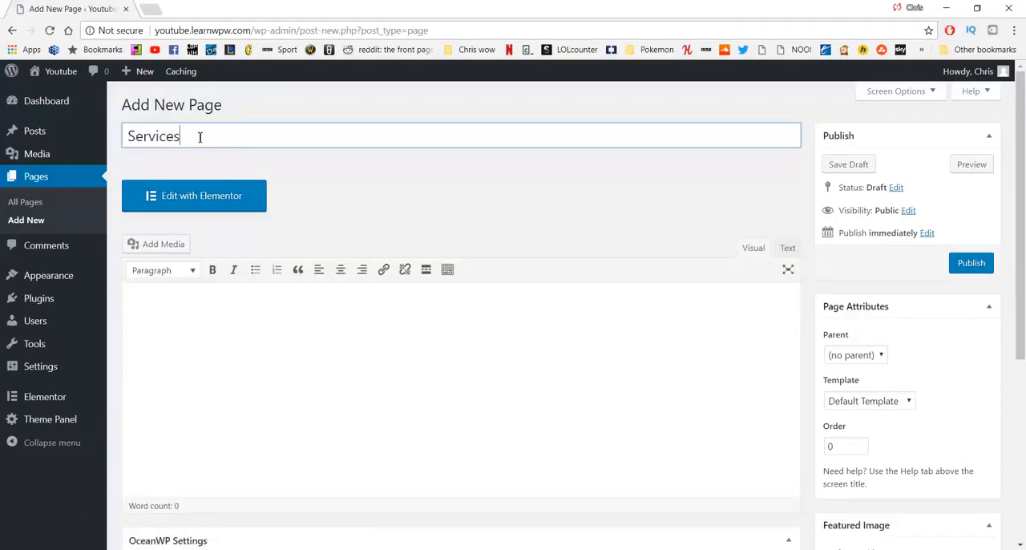
click(959, 264)
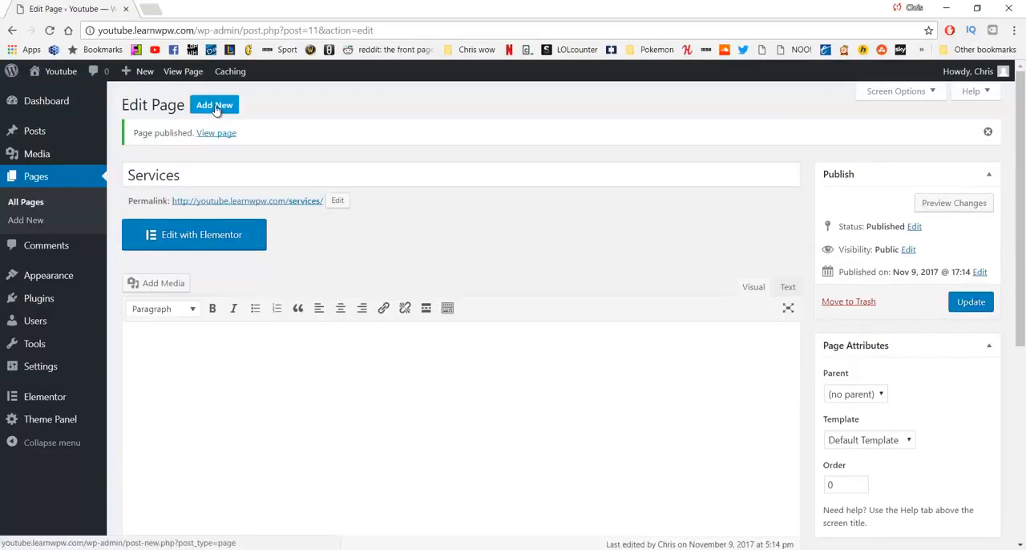
Step: Create a new page titled Contact and publish it
click(214, 106)
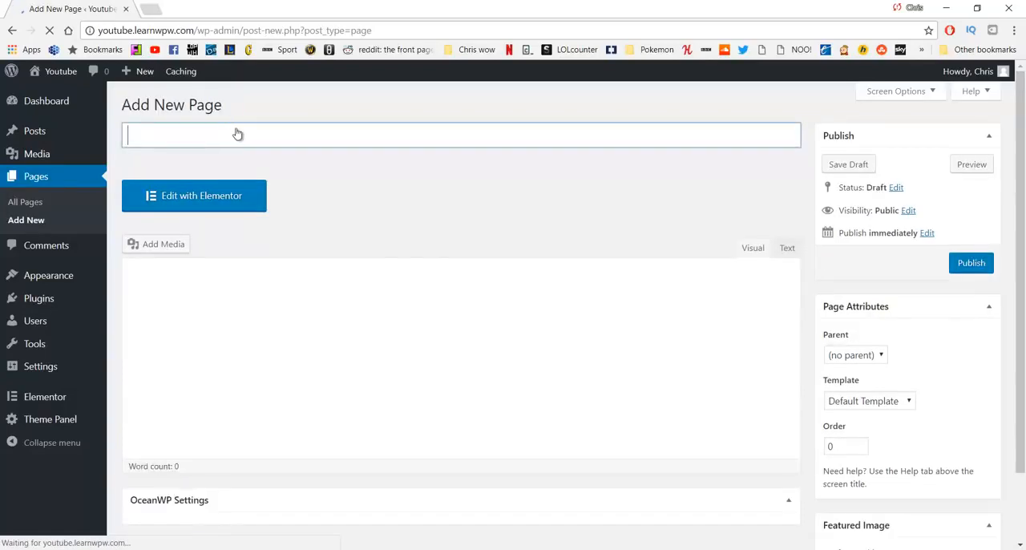
text(Contact)
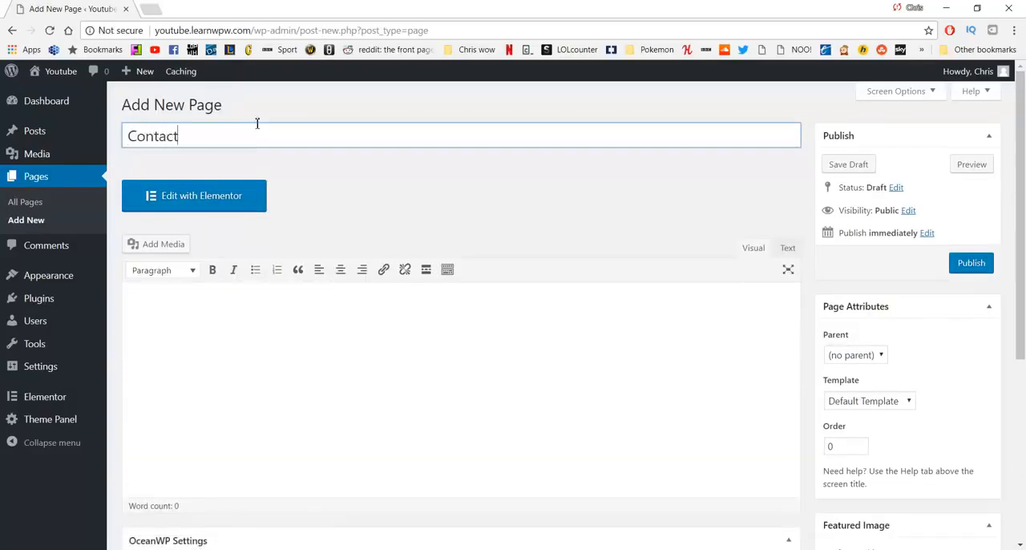
click(965, 263)
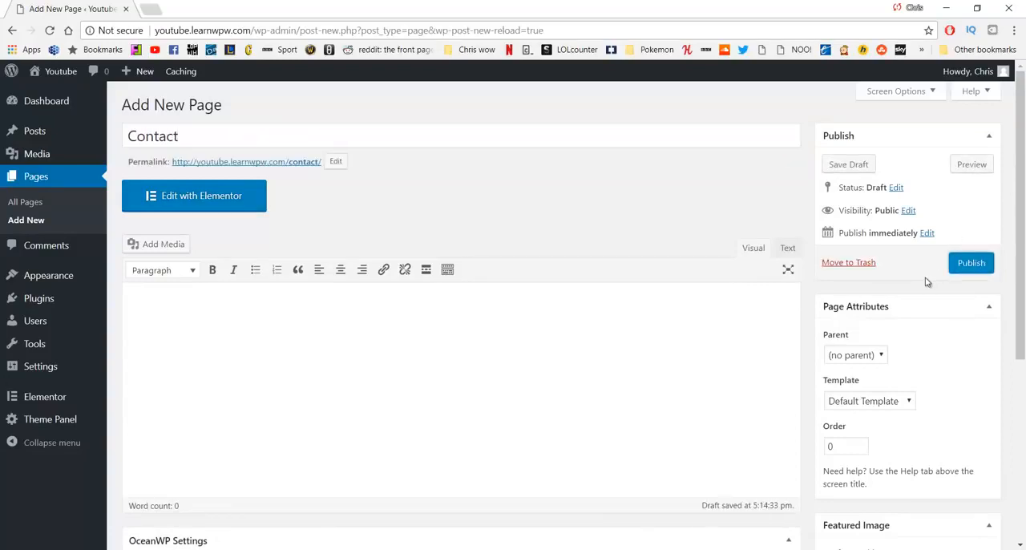
click(968, 261)
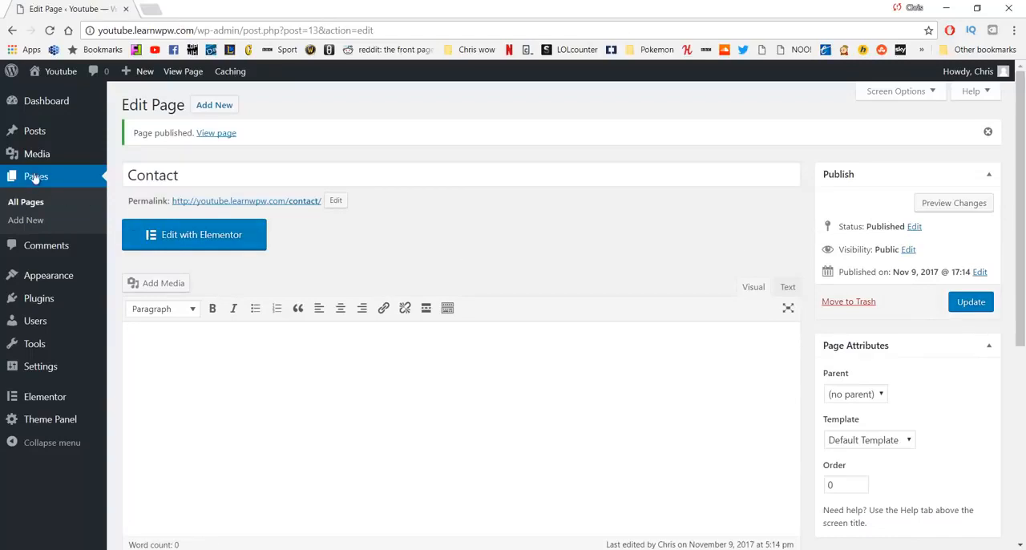
Step: Check the list of all pages, and open the live site in a new tab to examine its current layout
click(23, 203)
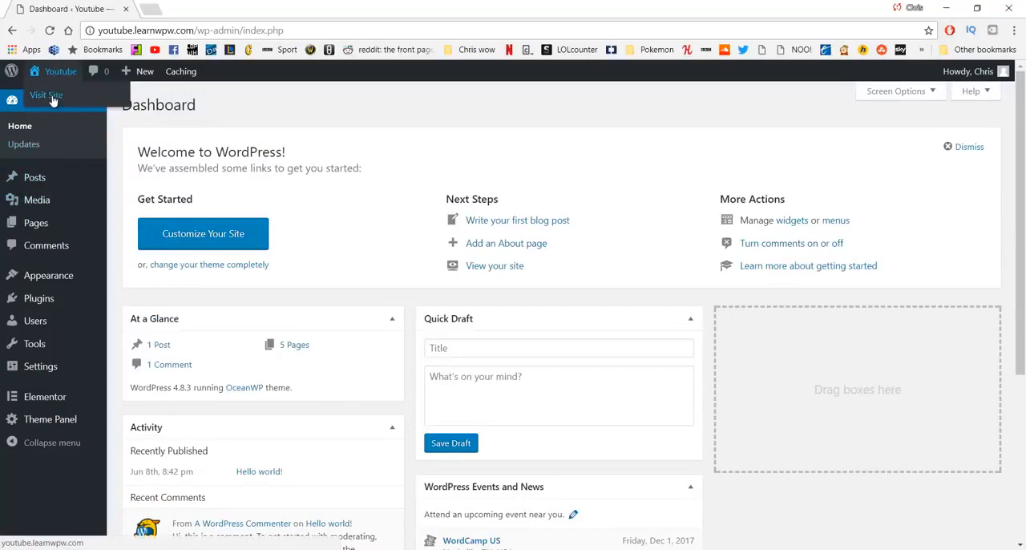
middle_click(52, 100)
click(184, 5)
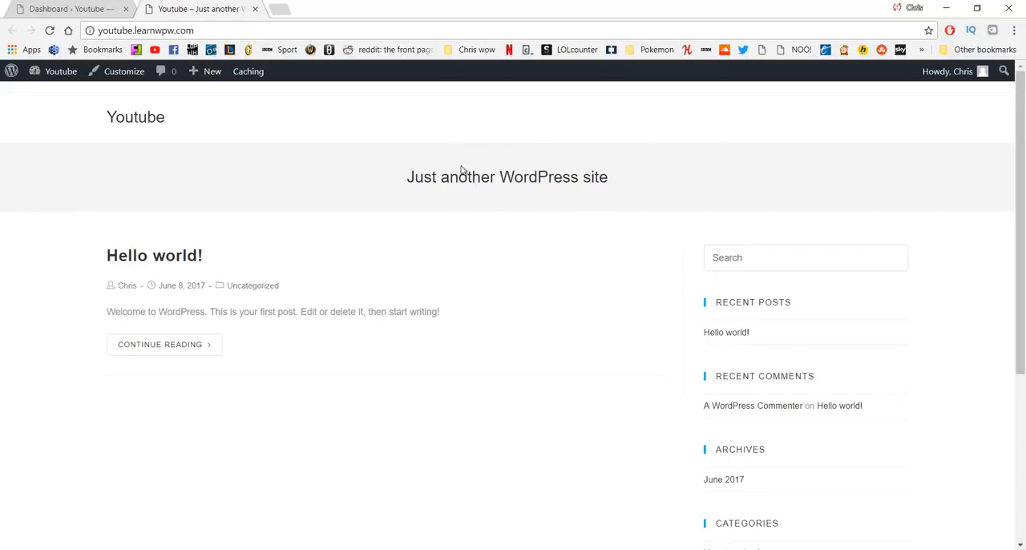
scroll(413, 293, down, 4)
scroll(412, 290, up, 5)
Step: Customize the live site by disabling the top bar in its general settings, and return to the main customization options
click(118, 79)
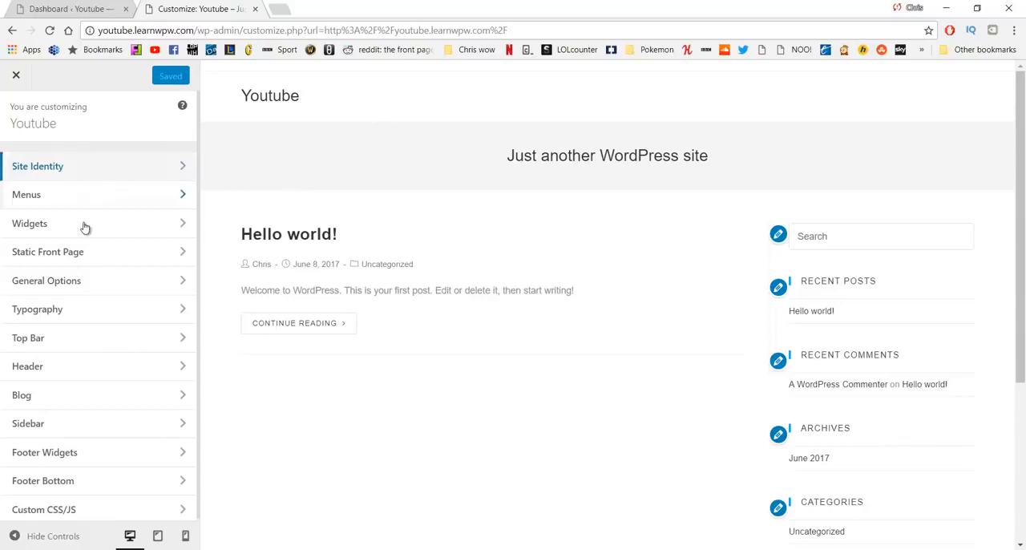
click(89, 342)
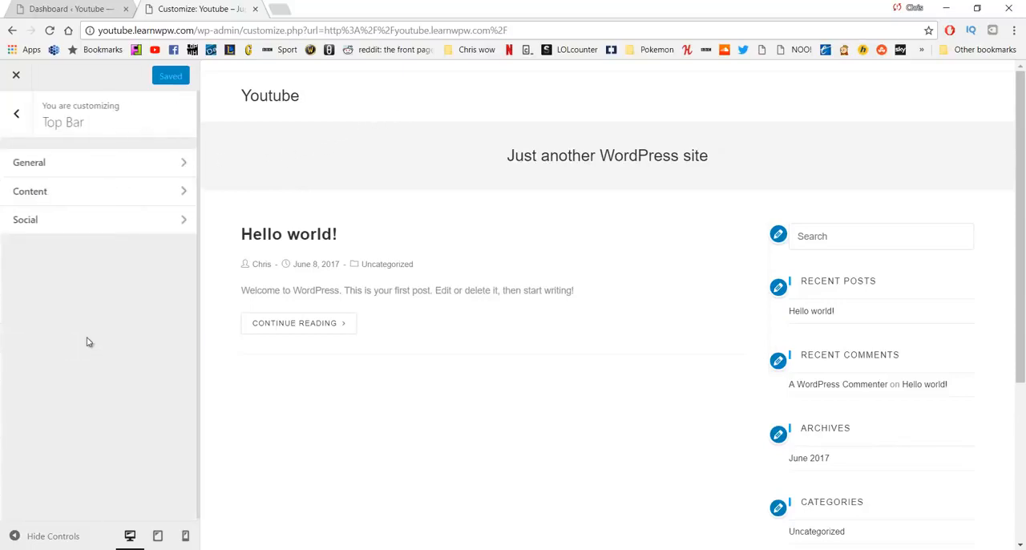
click(99, 169)
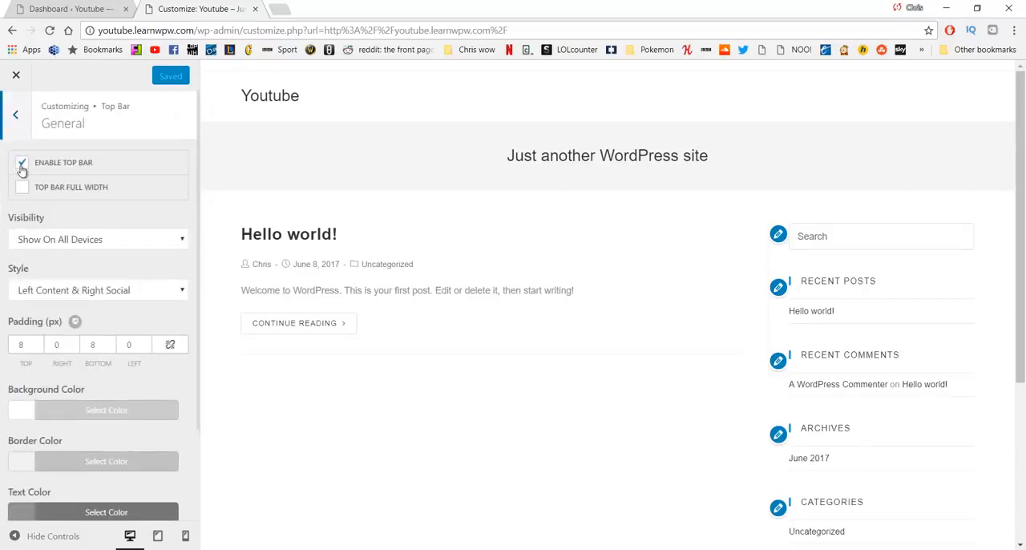
click(21, 165)
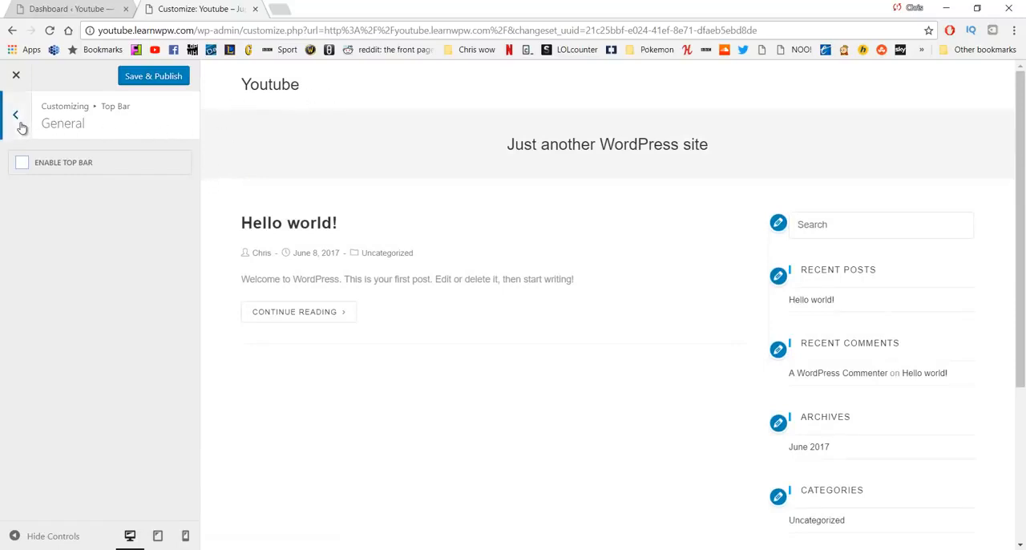
click(20, 123)
click(20, 123)
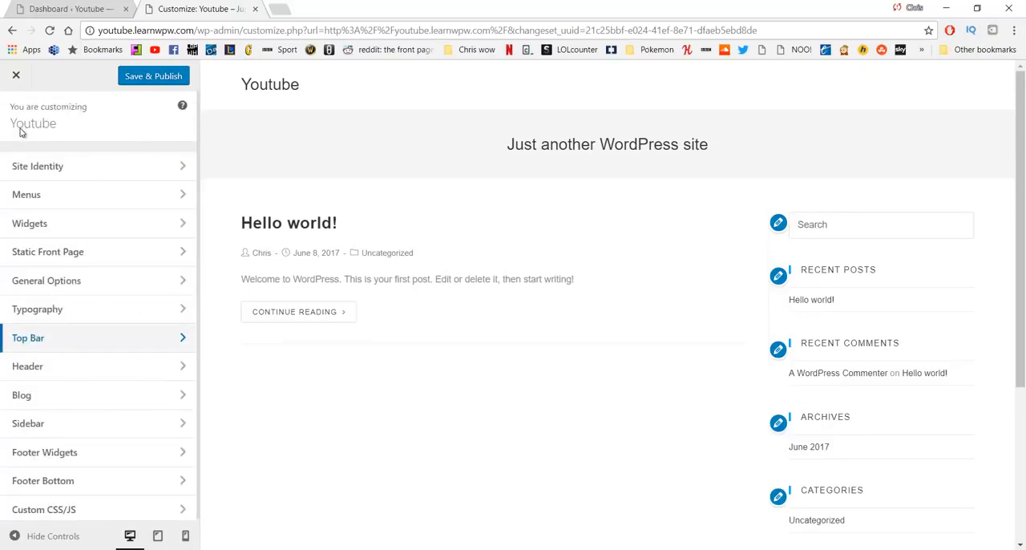
Step: Create a new navigation menu named Main
click(101, 198)
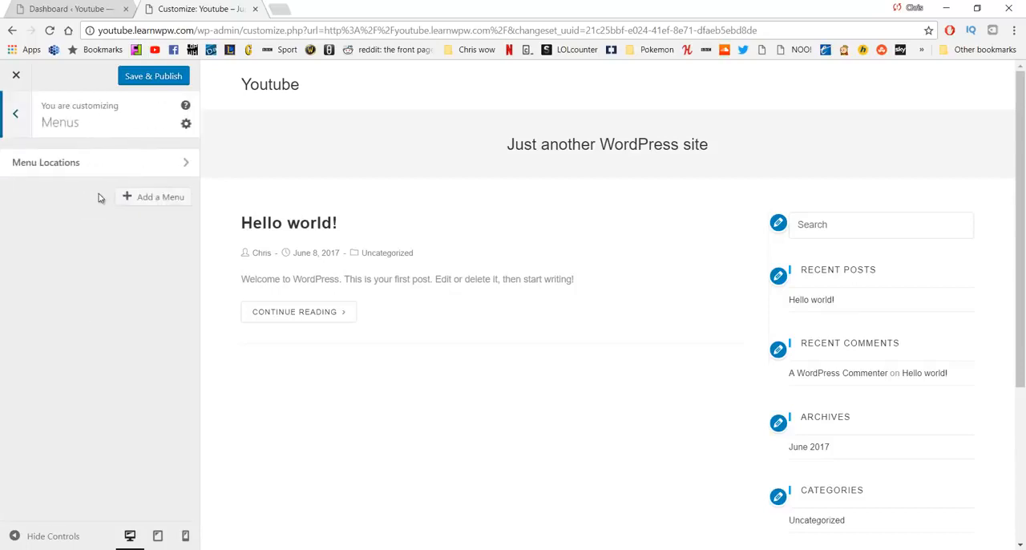
click(142, 200)
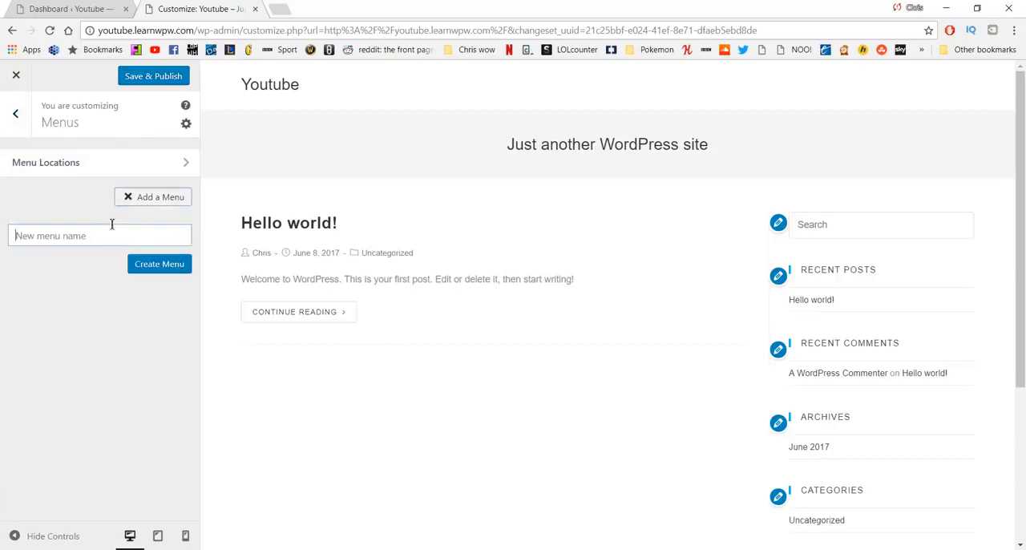
text(Main)
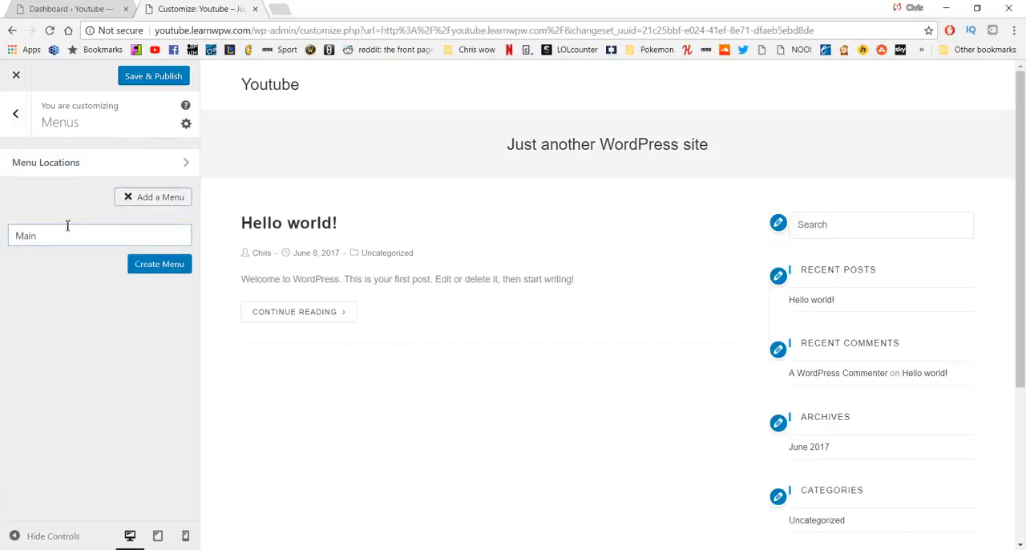
click(158, 265)
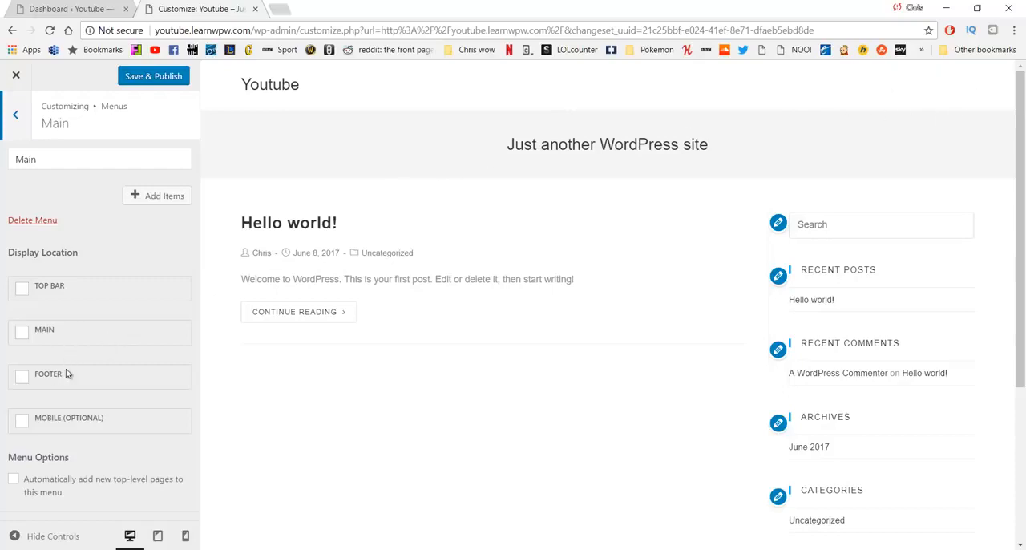
Step: Assign the new menu to the Main display location after checking where the footer sits in the preview
scroll(424, 366, down, 3)
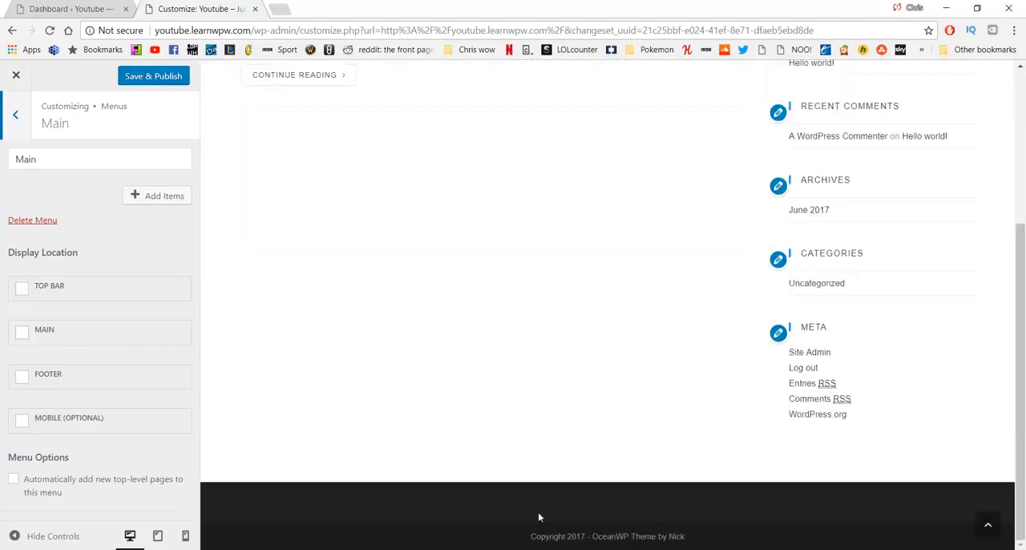
scroll(405, 359, up, 3)
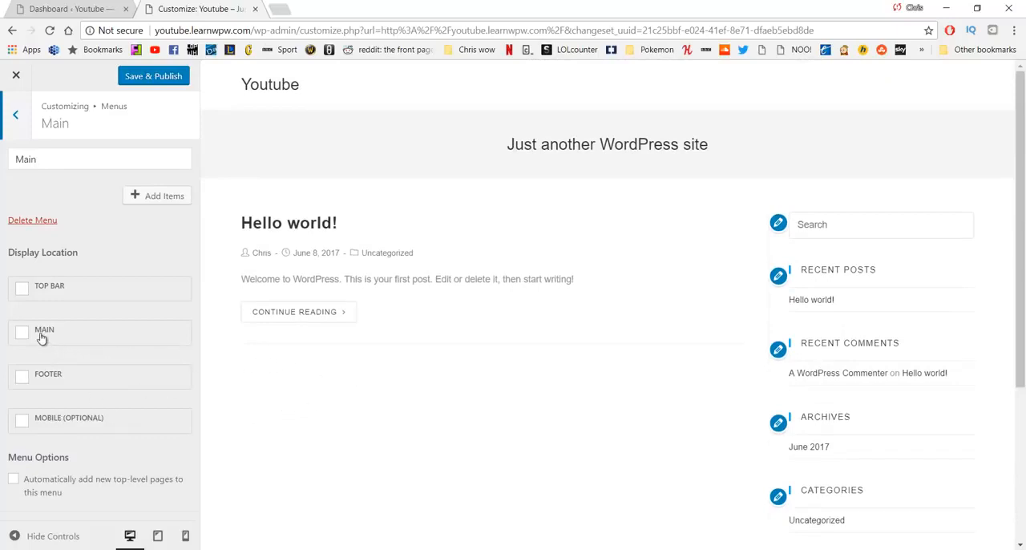
click(25, 333)
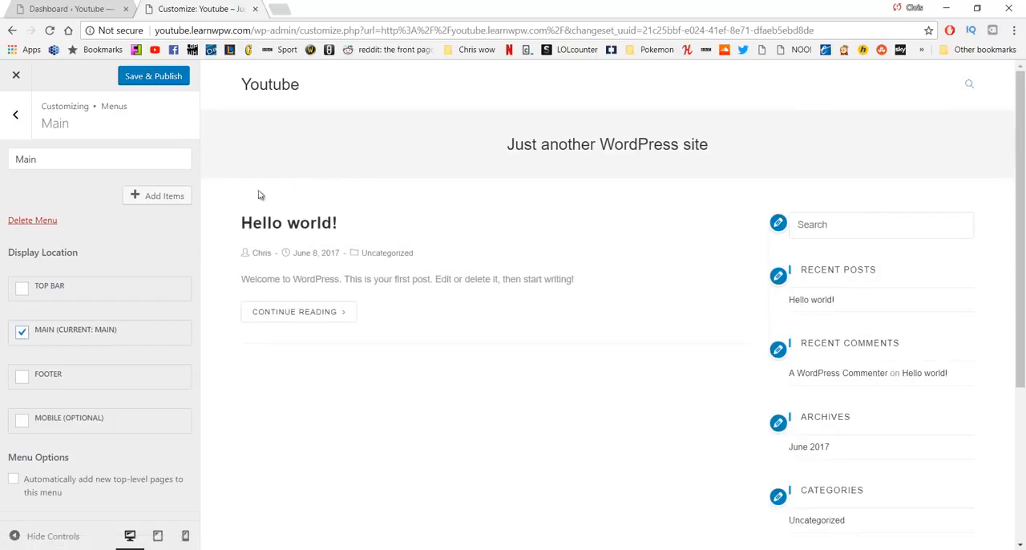
Step: Add the Home, About, Our Work, Services and Contact pages to the Main menu in that order
click(164, 202)
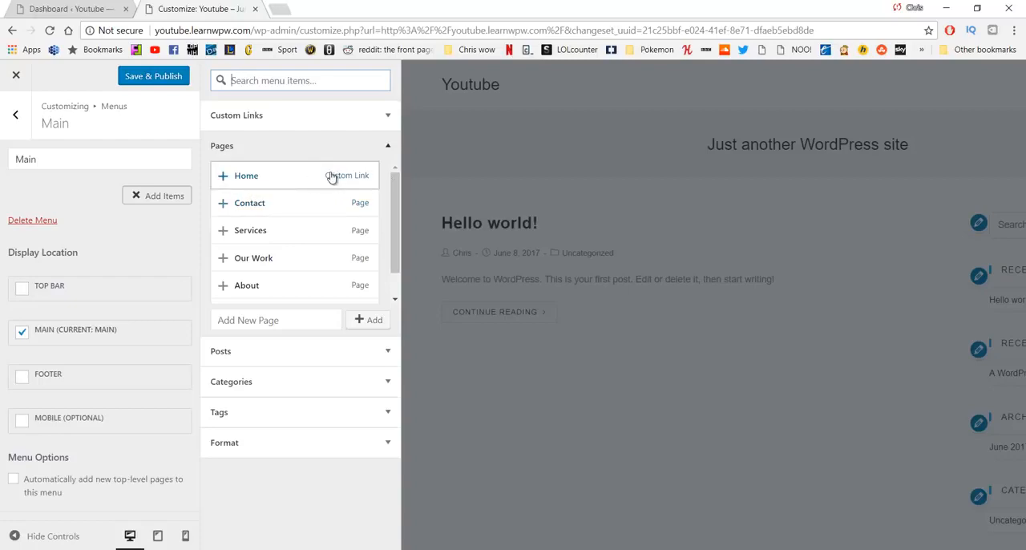
scroll(332, 179, down, 1)
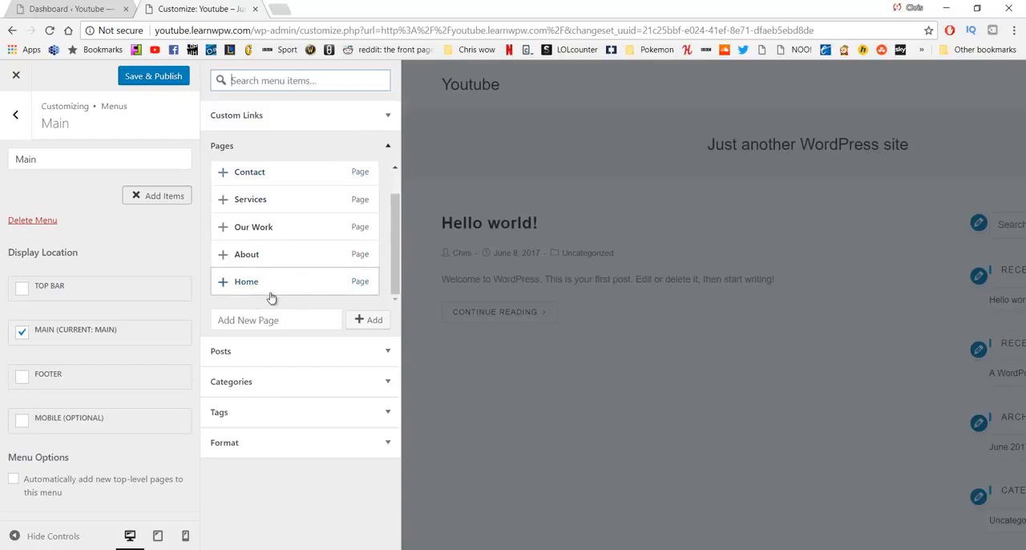
click(225, 287)
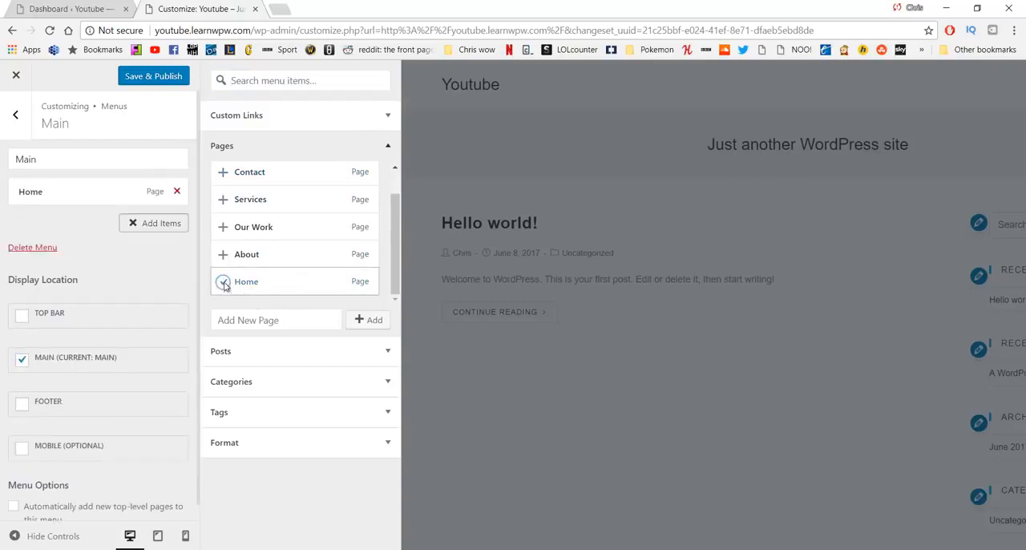
click(224, 258)
click(224, 228)
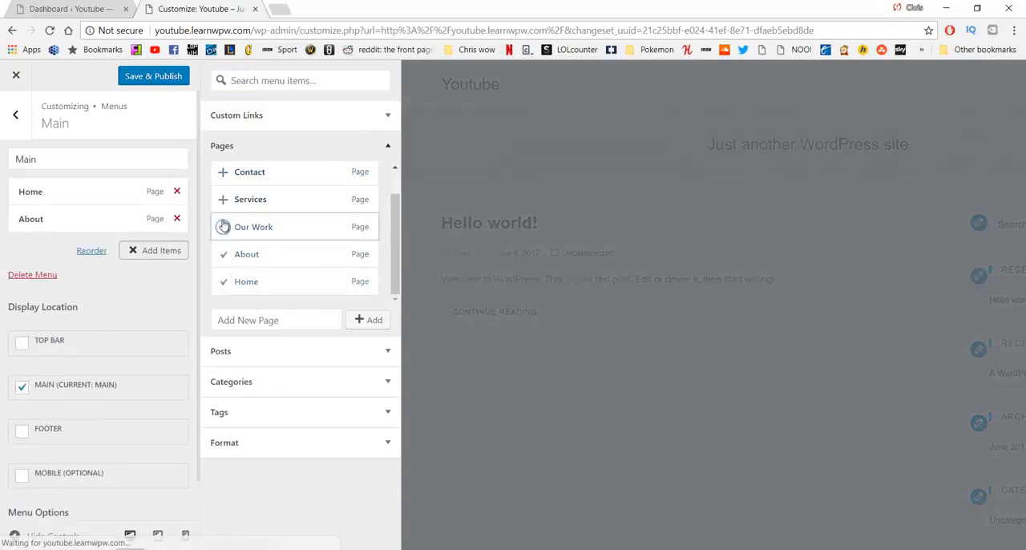
click(225, 200)
click(223, 172)
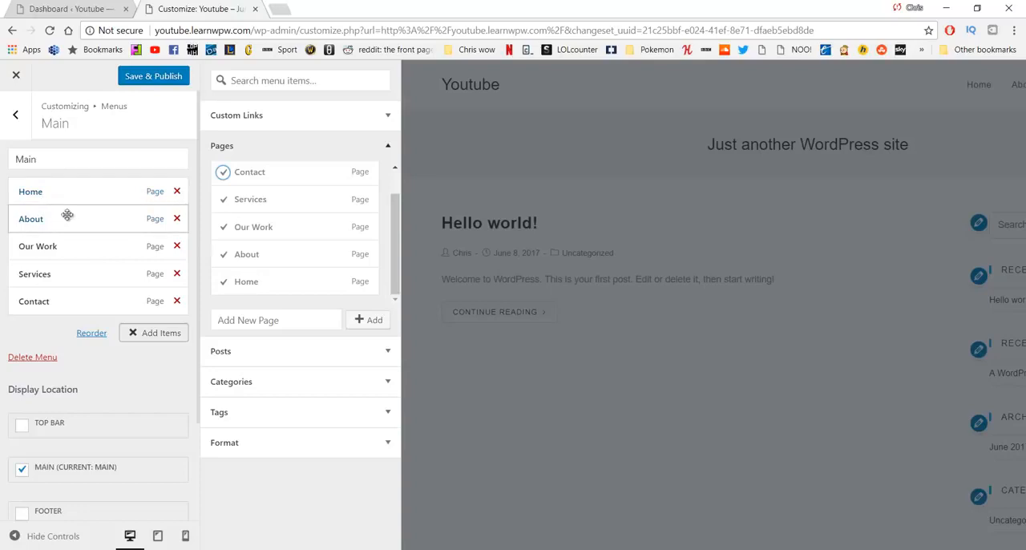
Step: Try reordering the menu items and nesting Services under Our Work, and restore Services to the top level
drag(83, 243, 75, 220)
mouse_move(71, 273)
mouse_down()
mouse_move(80, 245)
mouse_move(69, 238)
mouse_move(80, 265)
mouse_move(67, 233)
mouse_move(74, 266)
mouse_move(64, 265)
mouse_up()
drag(76, 222, 71, 249)
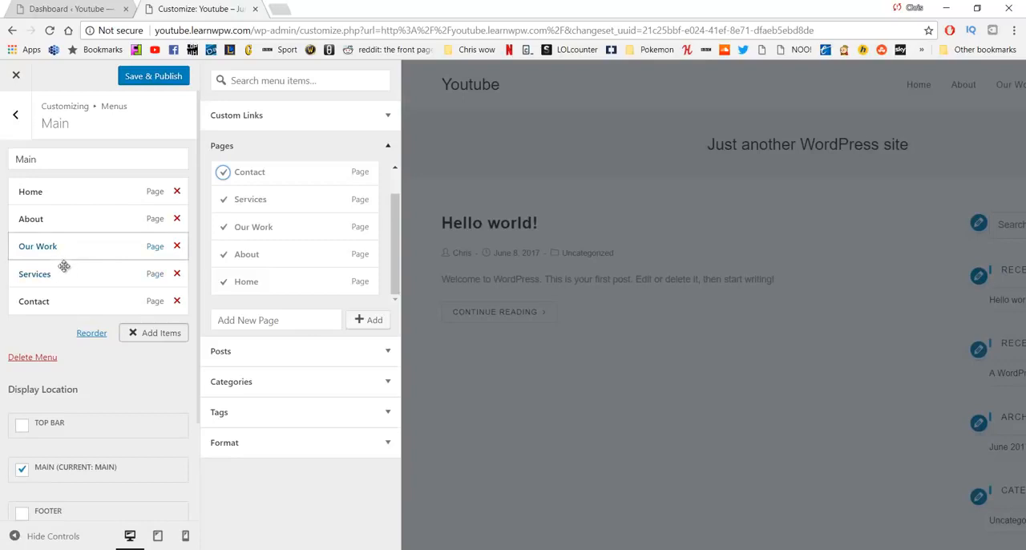
mouse_move(75, 275)
mouse_down()
mouse_move(98, 268)
mouse_move(90, 284)
mouse_up()
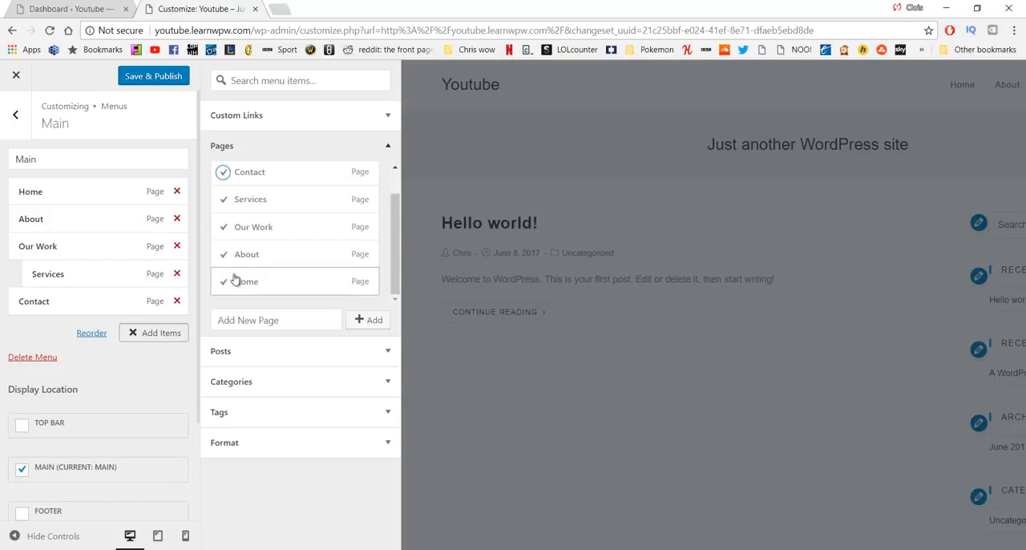
mouse_move(113, 276)
mouse_down()
mouse_move(81, 297)
mouse_move(80, 267)
mouse_move(97, 275)
mouse_up()
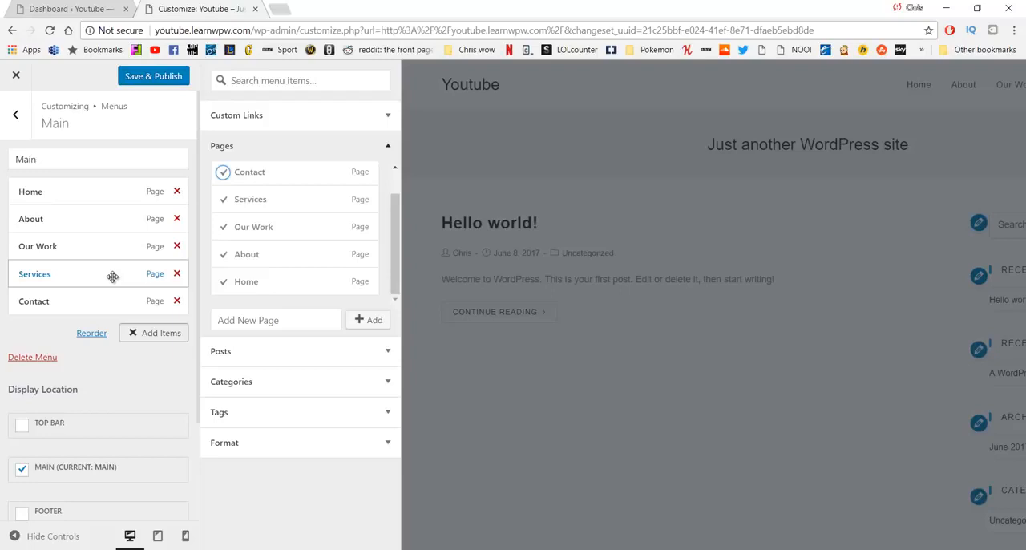
Step: Leave the menu editor and open the general settings of the site header
click(16, 114)
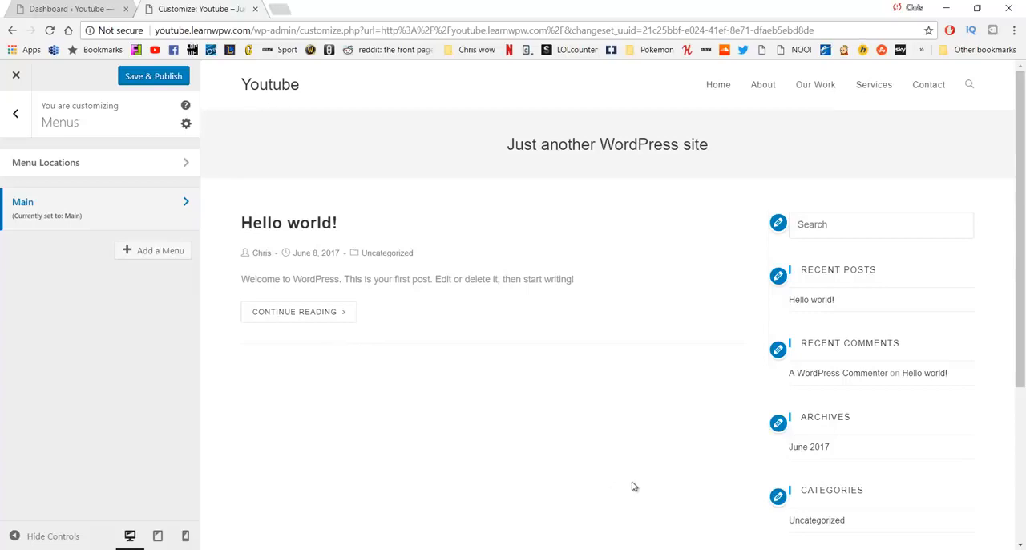
click(16, 114)
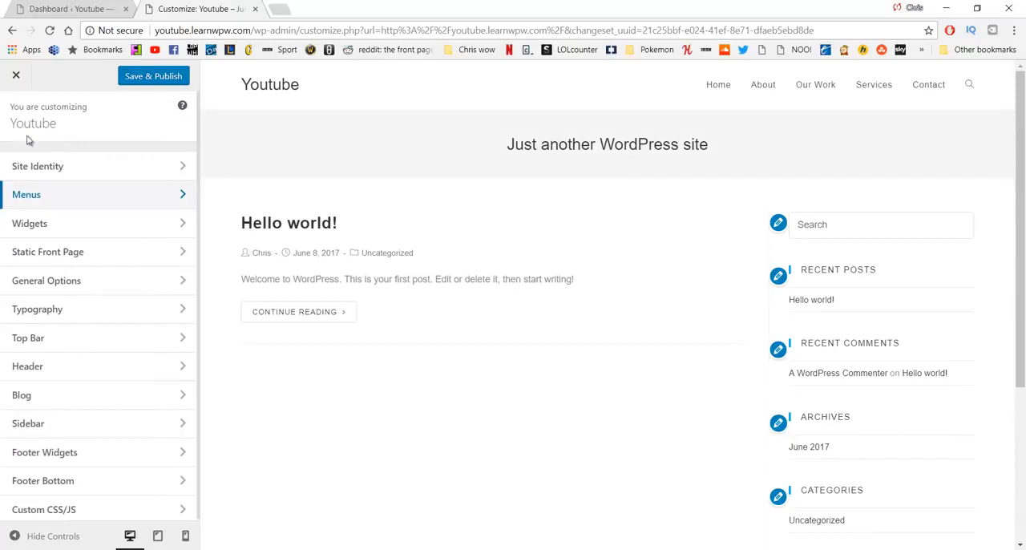
click(130, 369)
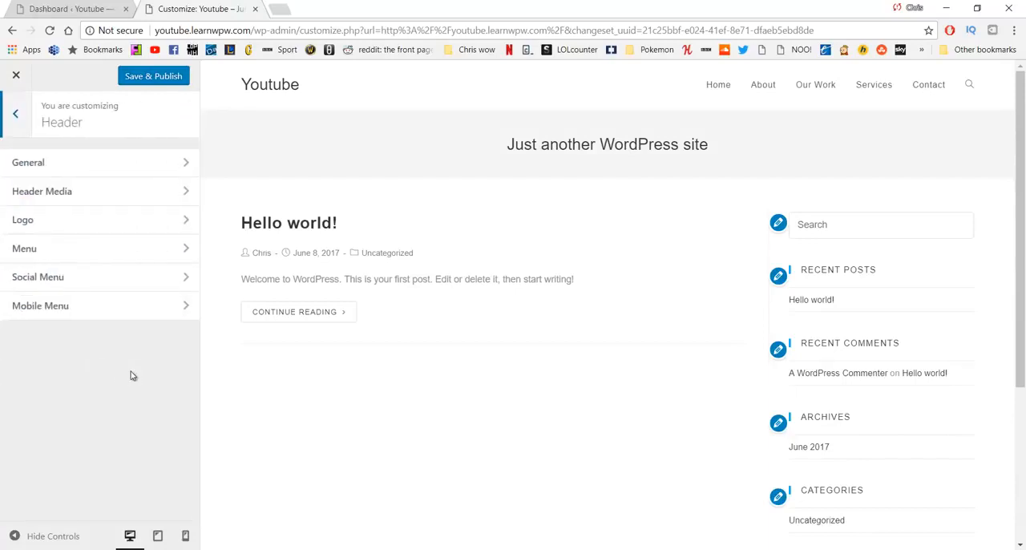
click(109, 169)
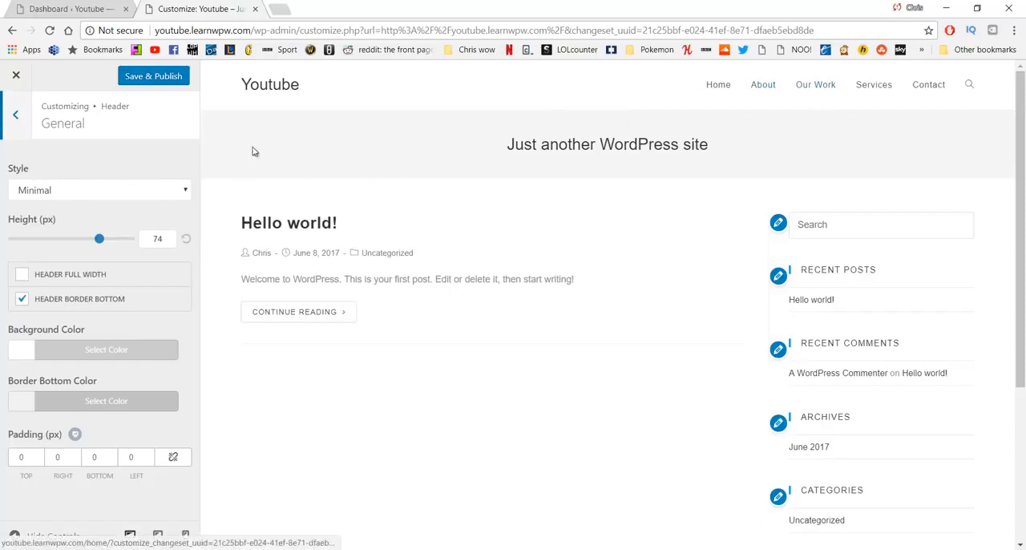
Step: Try the Transparent and Top Menu header styles in the preview
click(110, 193)
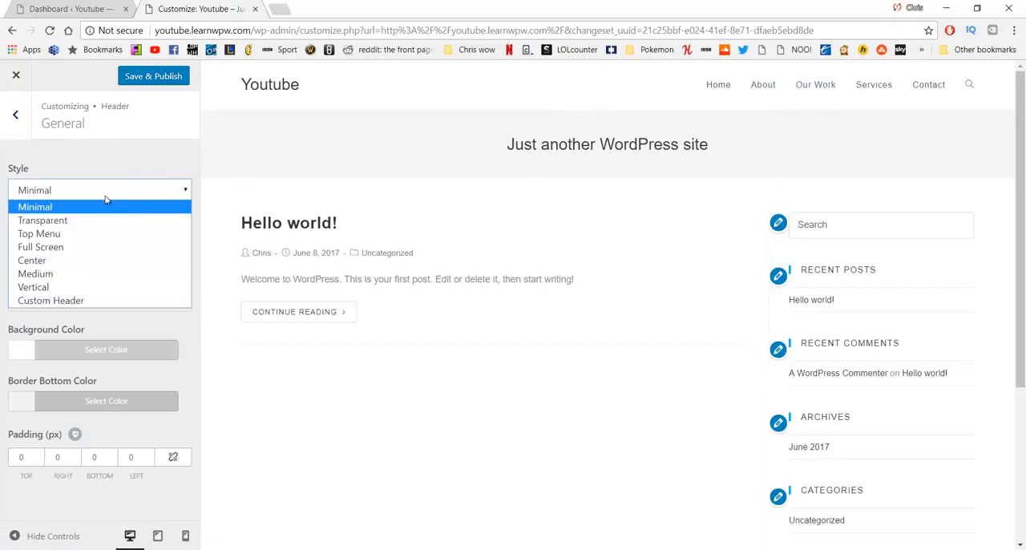
click(96, 225)
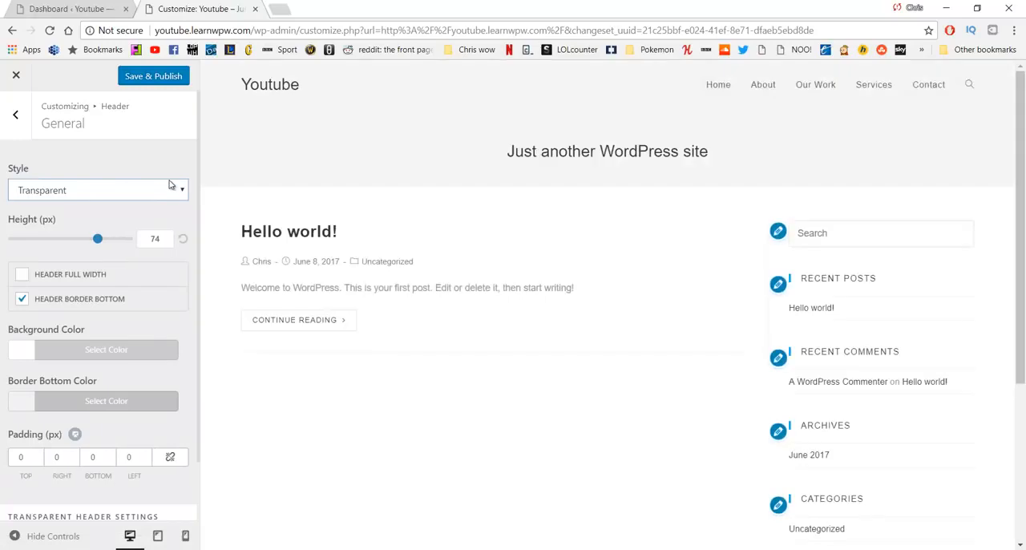
click(722, 84)
click(154, 188)
click(103, 232)
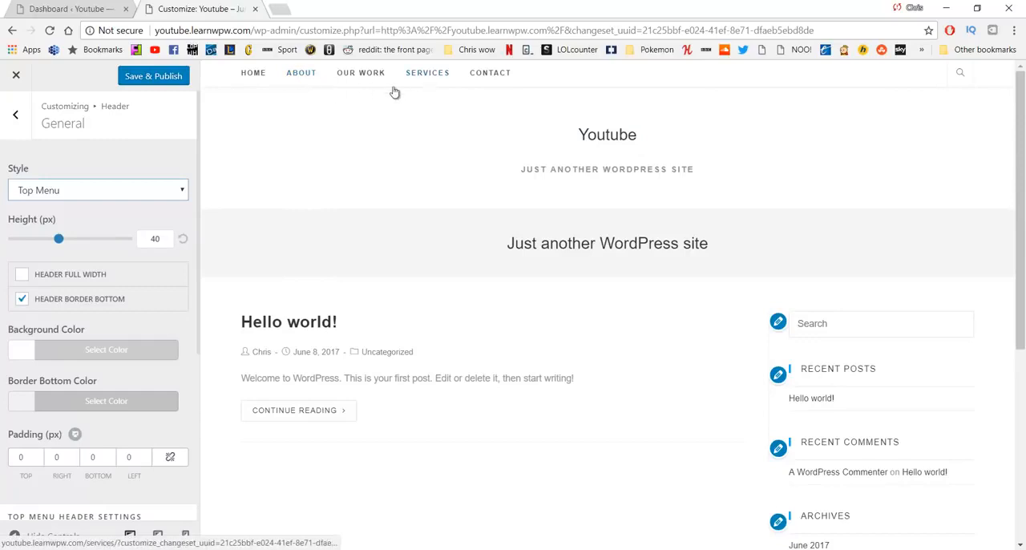
Step: Try the Full Screen header style, open and close its menu overlay, and set the style back to Minimal
click(98, 186)
click(80, 245)
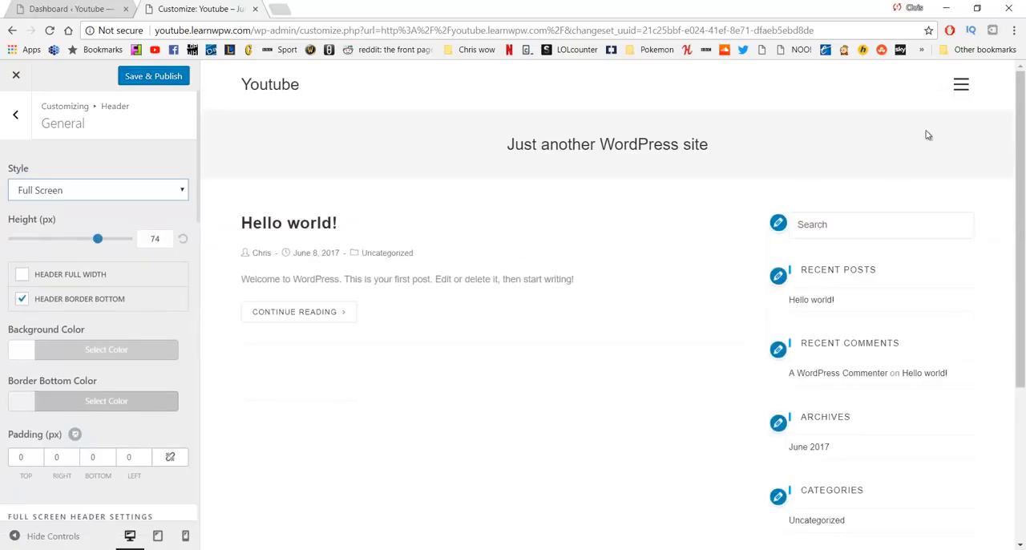
click(960, 85)
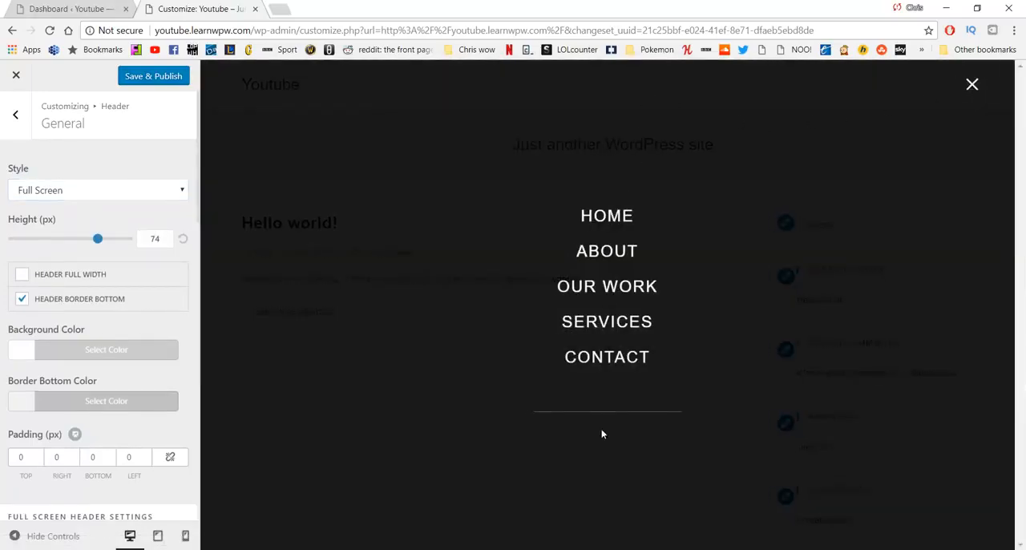
click(971, 94)
click(179, 192)
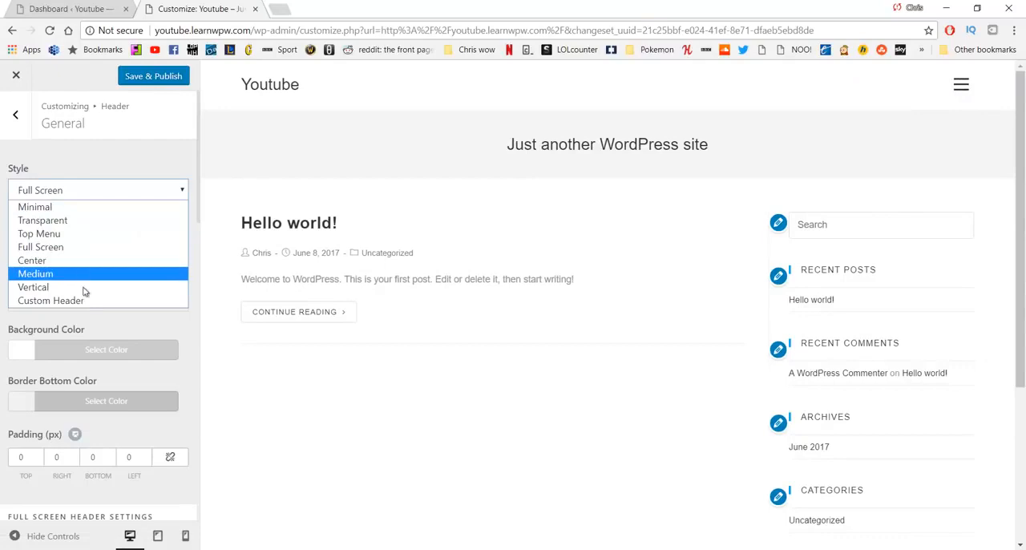
click(70, 208)
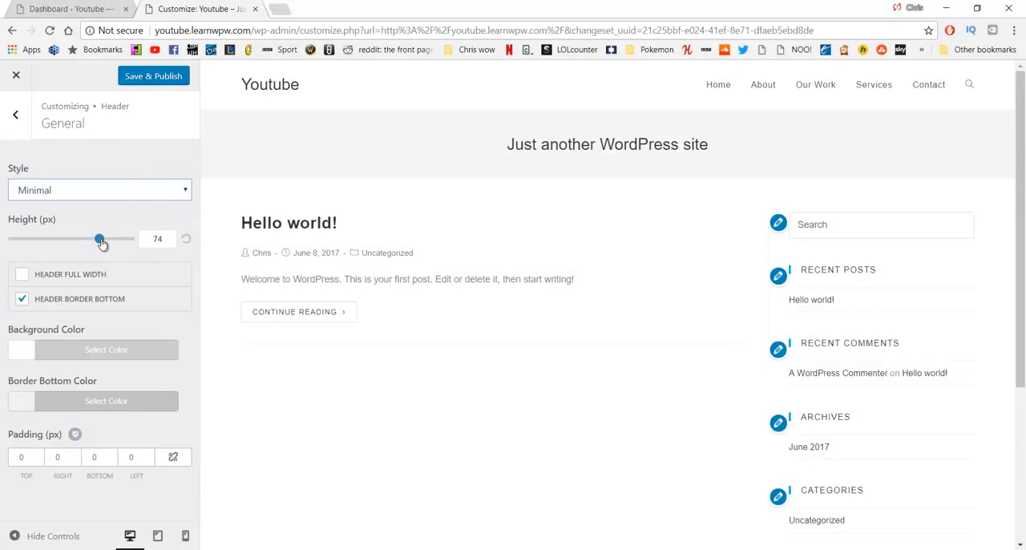
Step: Try a header height of 100 px and the full-width header option, resetting both
drag(99, 243, 145, 244)
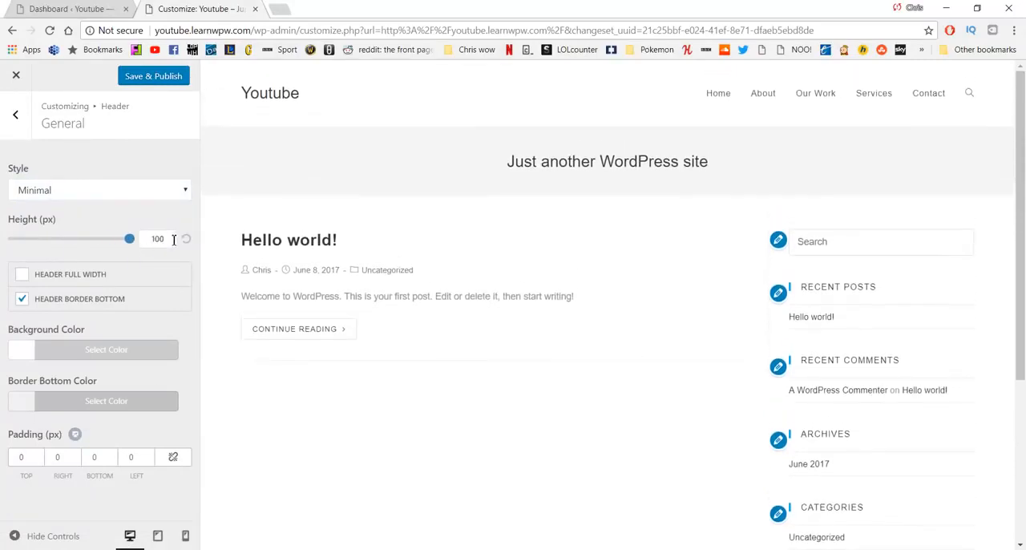
click(186, 240)
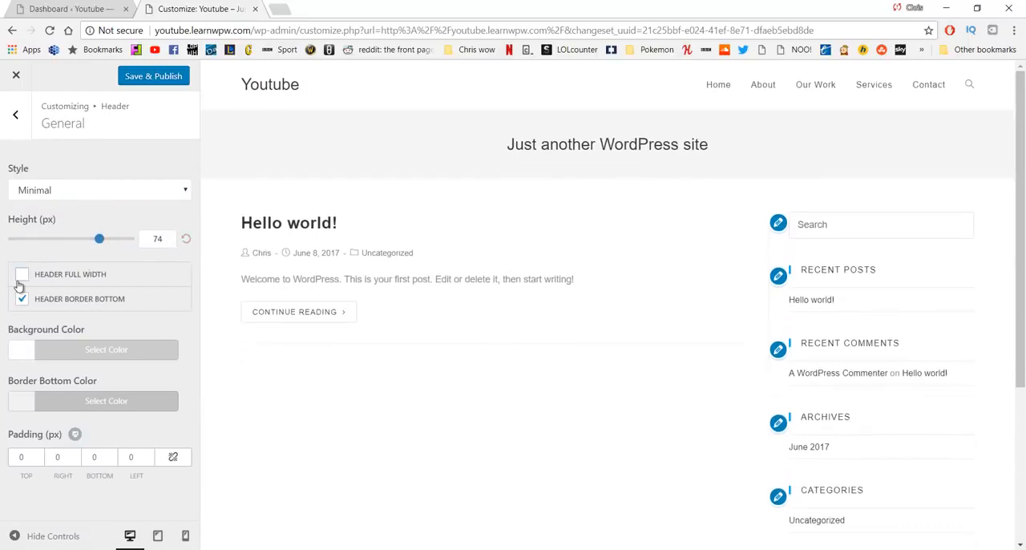
click(21, 276)
click(20, 280)
Step: Disable the header's bottom border and set the header background color to the green #7eea25
click(22, 301)
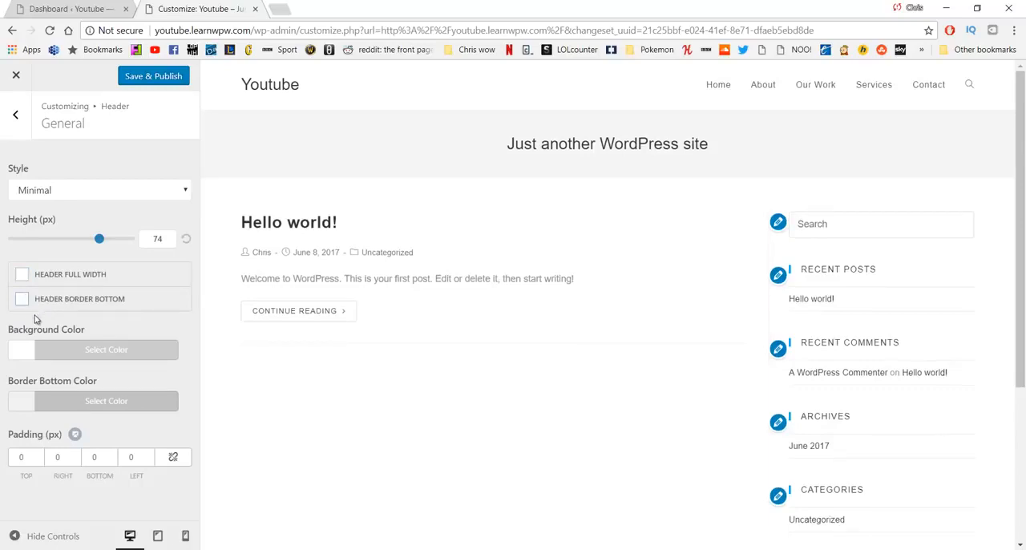
click(35, 358)
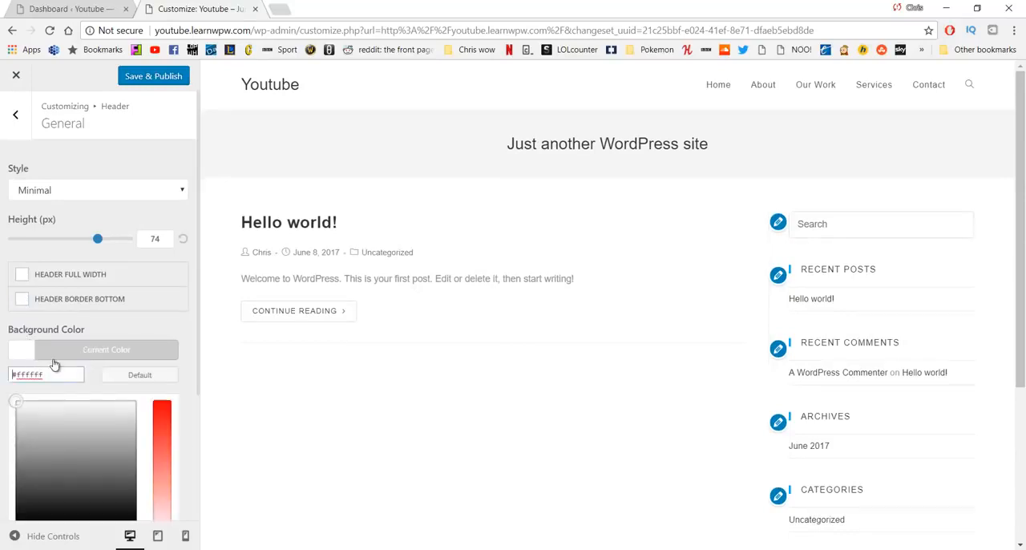
drag(73, 409, 80, 458)
scroll(119, 444, down, 2)
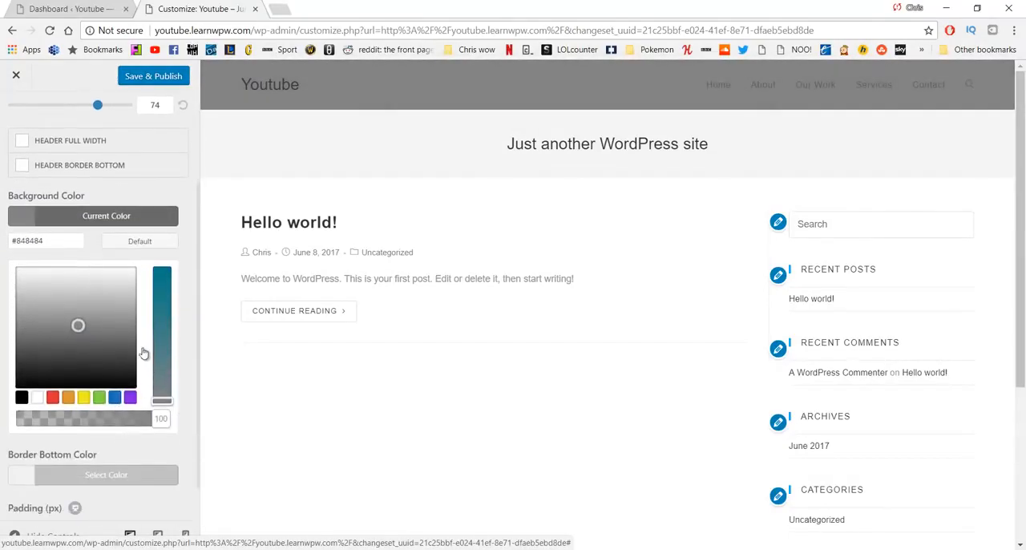
mouse_move(160, 313)
mouse_down()
mouse_move(157, 285)
mouse_move(161, 307)
mouse_up()
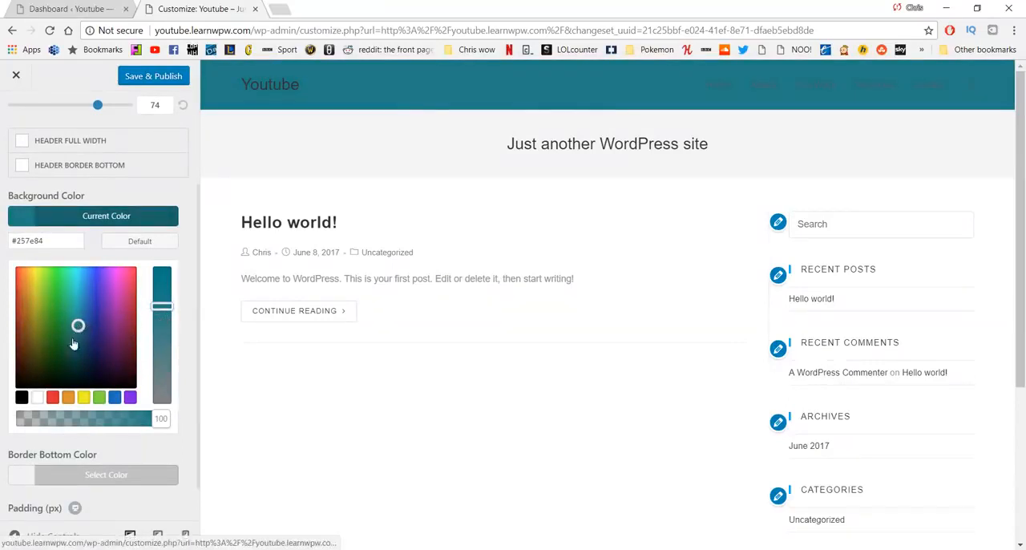
drag(77, 325, 50, 277)
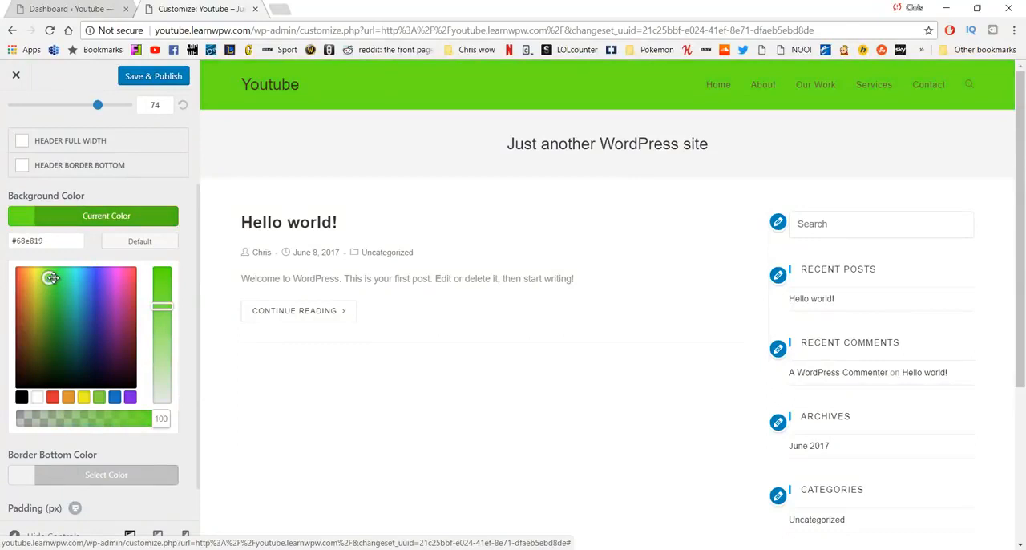
drag(49, 277, 48, 277)
drag(157, 300, 157, 290)
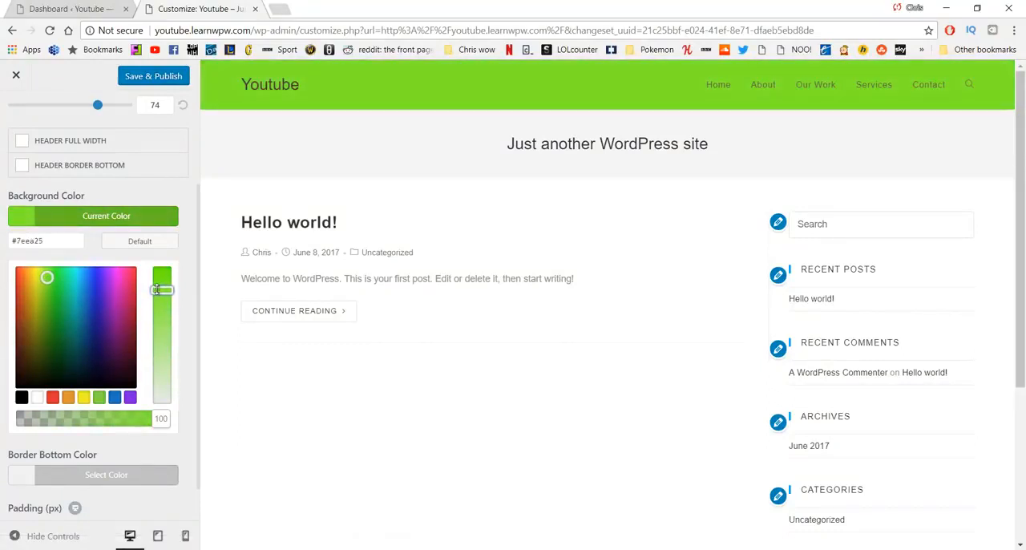
Step: Select the background color's hex code, open a new browser tab, and return to the customizer
click(59, 242)
triple_click(32, 245)
key(ctrl+c)
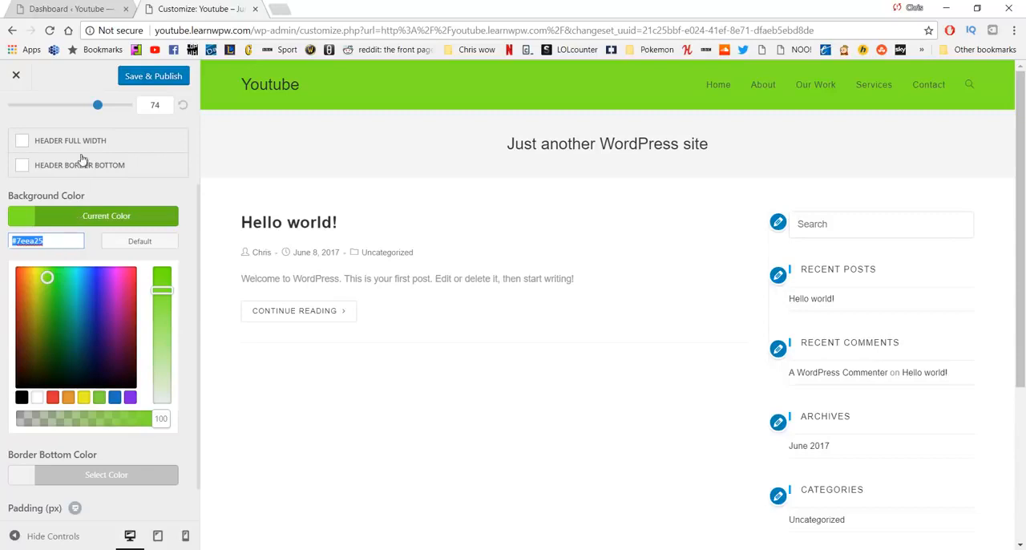
click(279, 9)
key(ctrl+v)
click(239, 5)
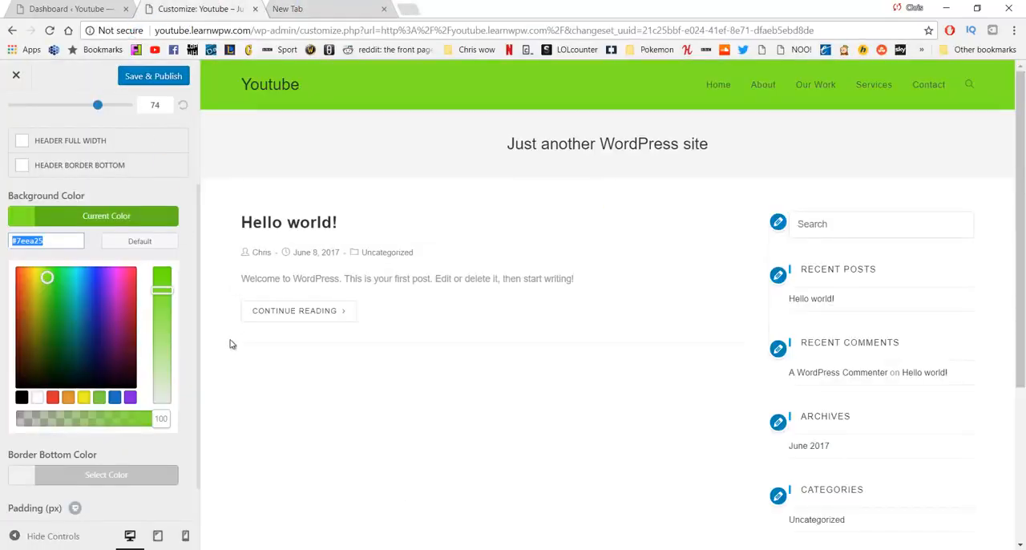
Step: Check the rest of the page in the preview, open the header's menu settings, and try toggling the top level dropdown icon
scroll(230, 343, down, 5)
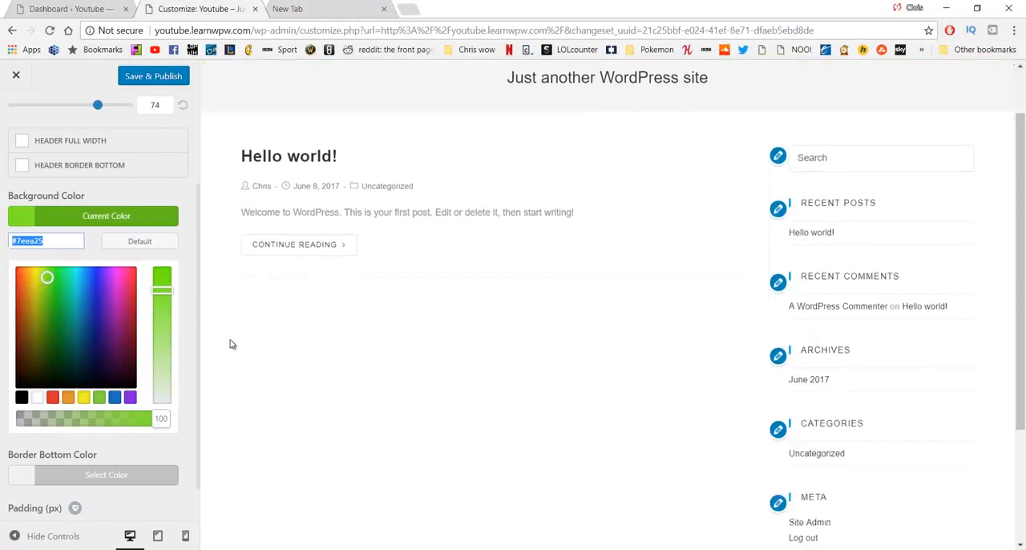
scroll(89, 305, down, 2)
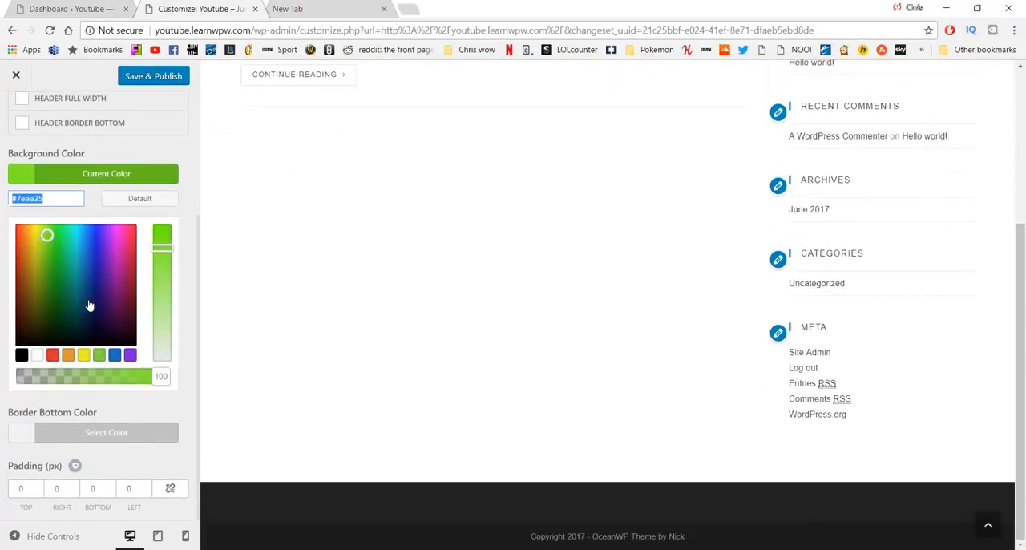
scroll(90, 306, up, 5)
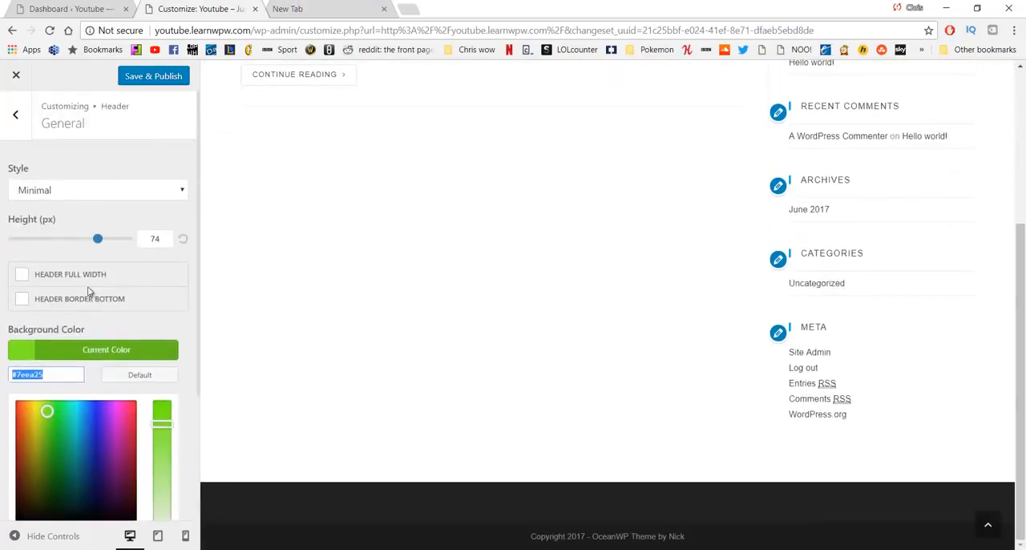
click(15, 116)
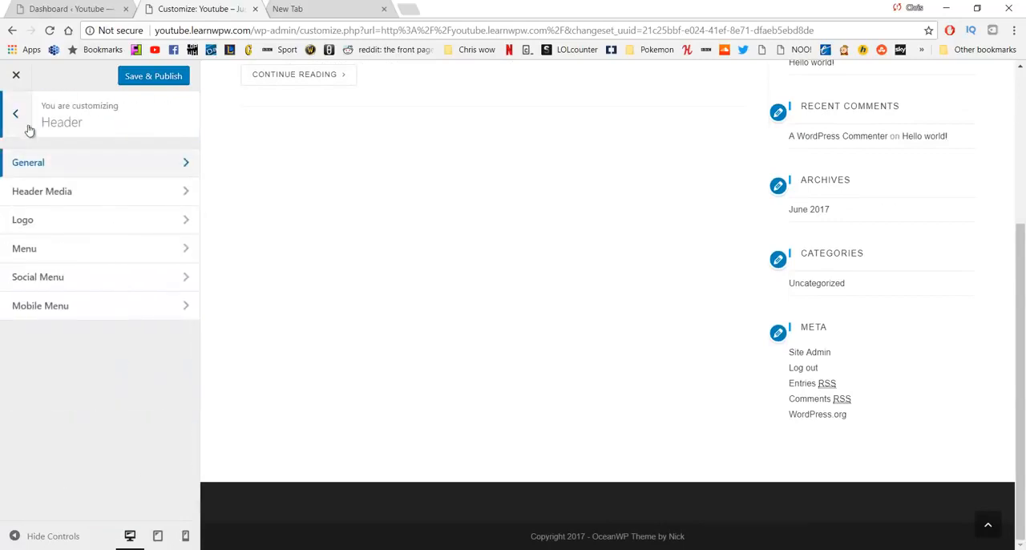
click(102, 255)
scroll(261, 201, up, 3)
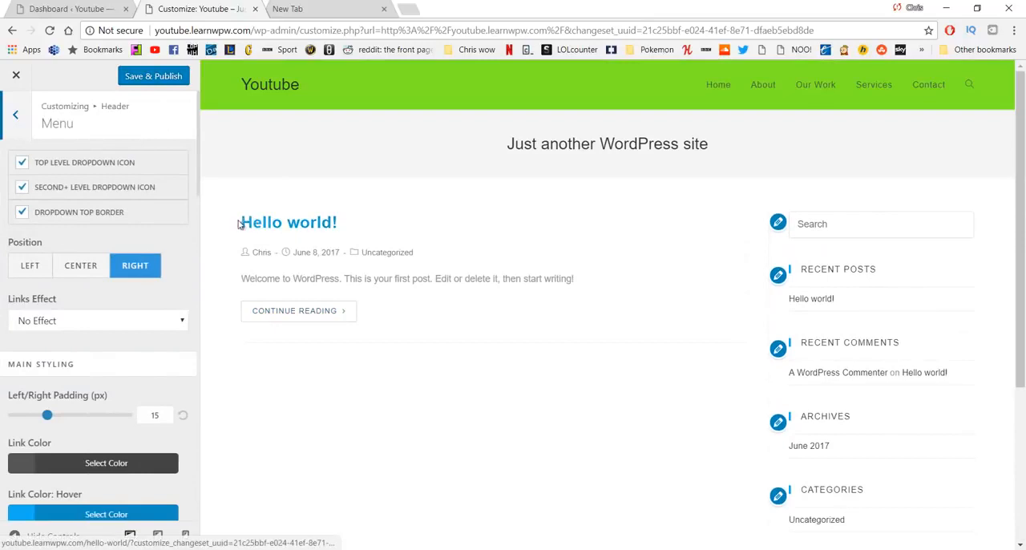
click(22, 167)
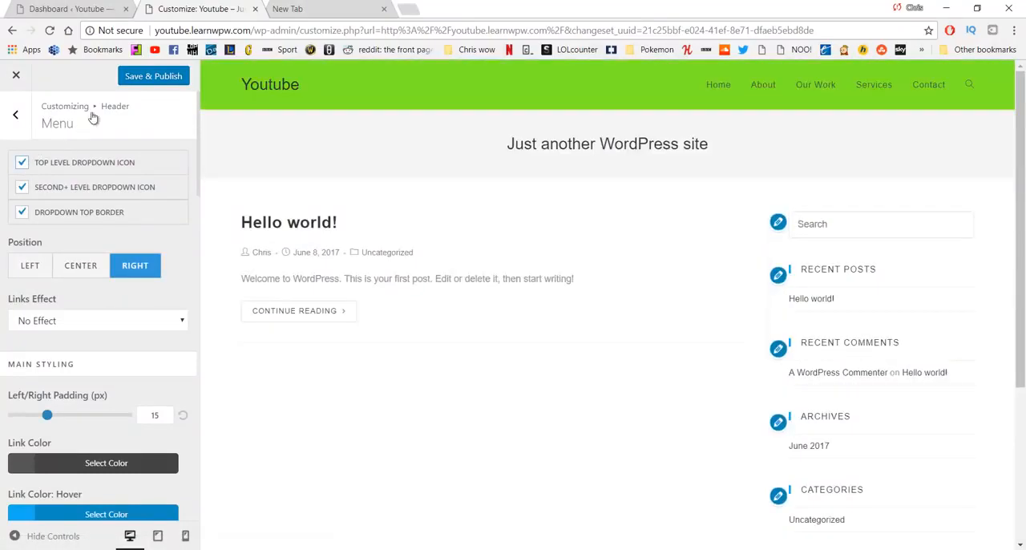
Step: Try the left and center menu positions, return to right, and look through the available links effects
click(29, 271)
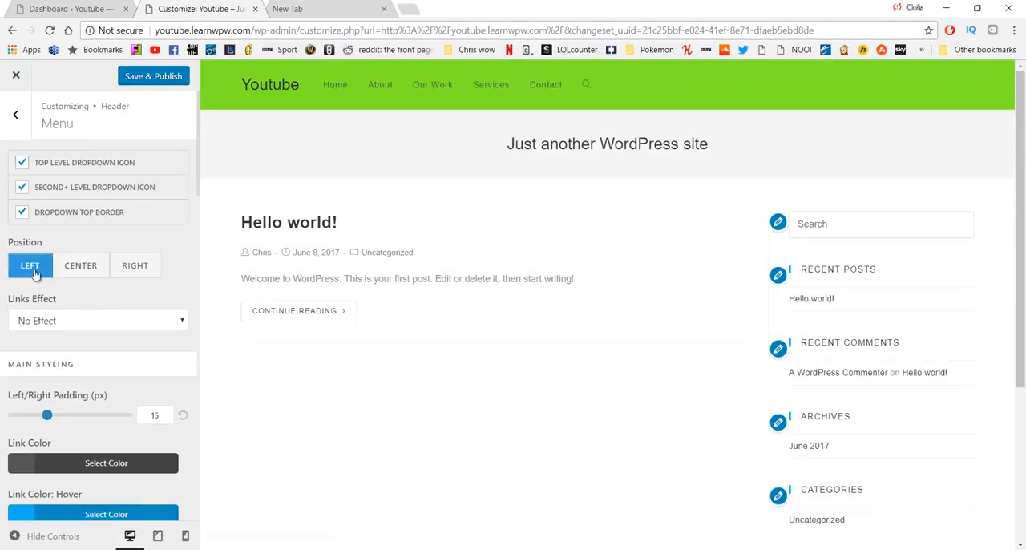
click(88, 271)
click(134, 268)
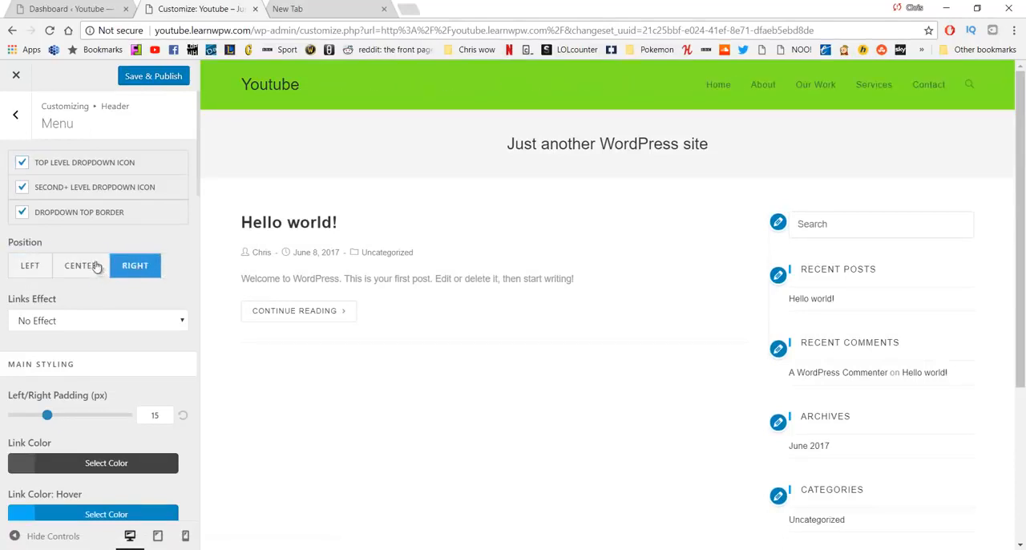
scroll(97, 274, down, 1)
scroll(97, 273, down, 1)
click(103, 255)
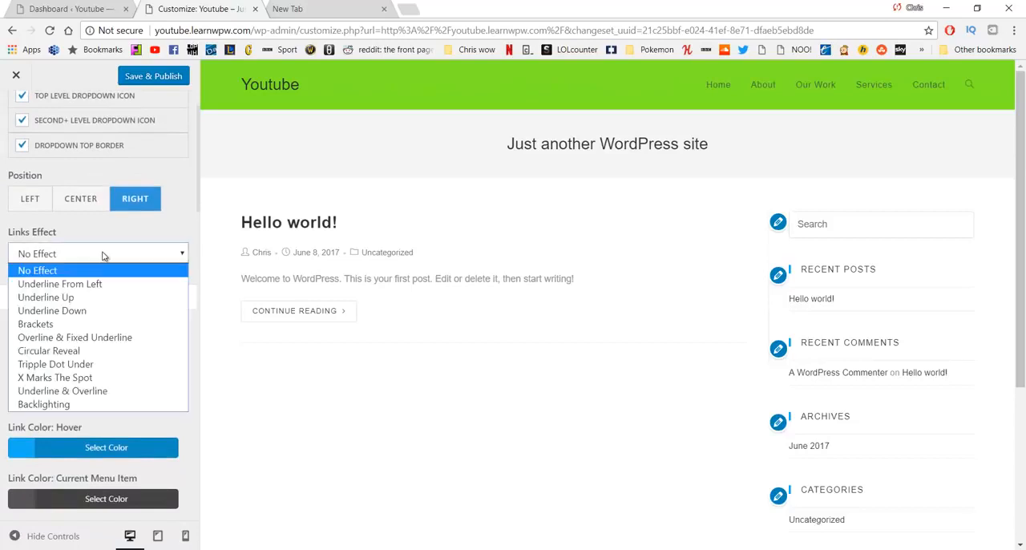
click(102, 255)
Step: Set the menu's link hover color to the red #b72a2a
scroll(103, 256, down, 2)
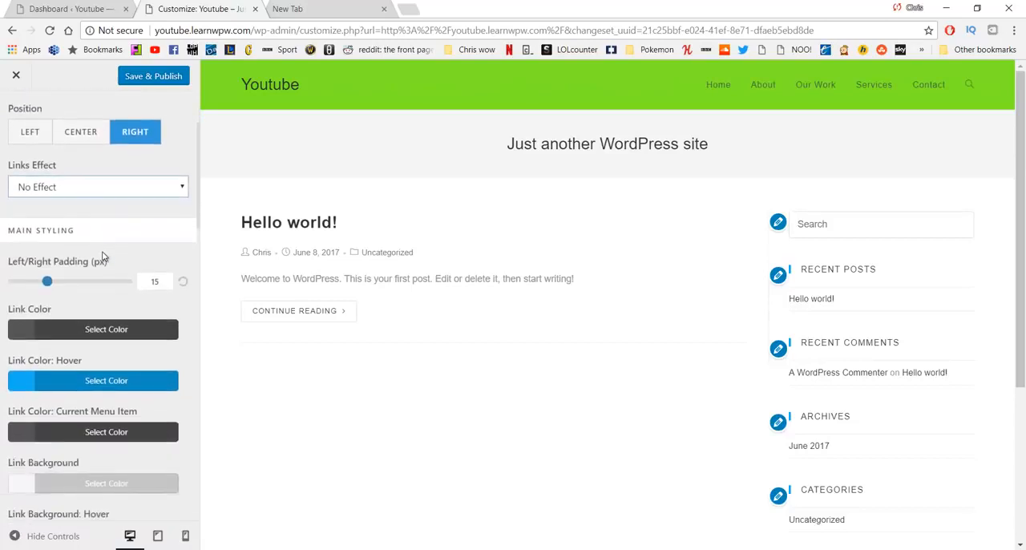
scroll(112, 261, down, 2)
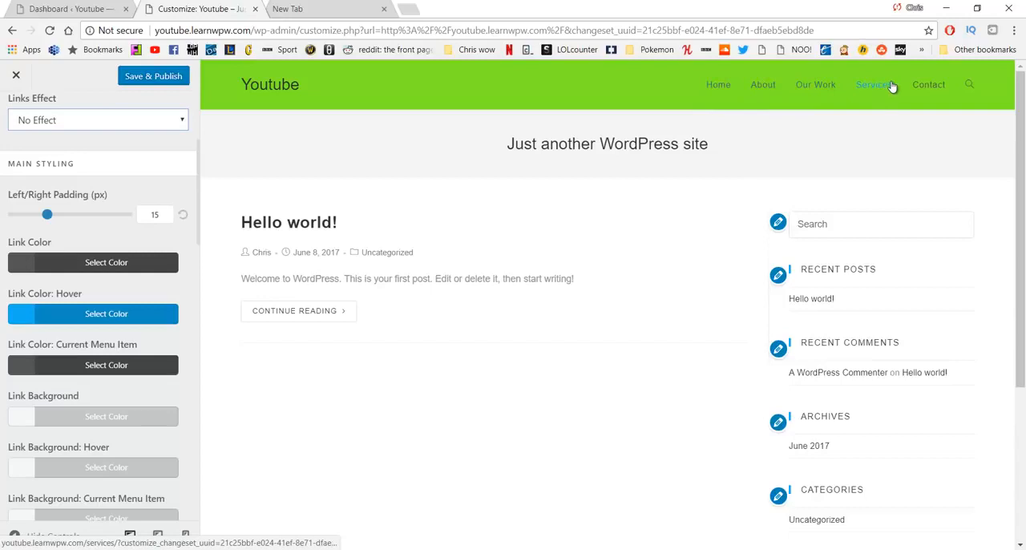
click(113, 317)
mouse_move(78, 381)
mouse_down()
mouse_move(60, 420)
mouse_move(65, 376)
mouse_up()
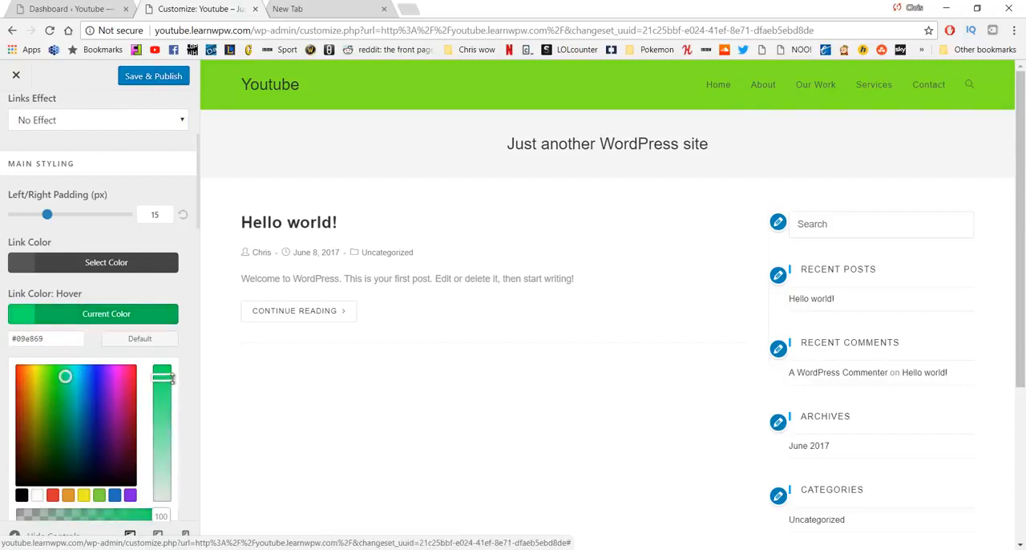
drag(164, 377, 162, 439)
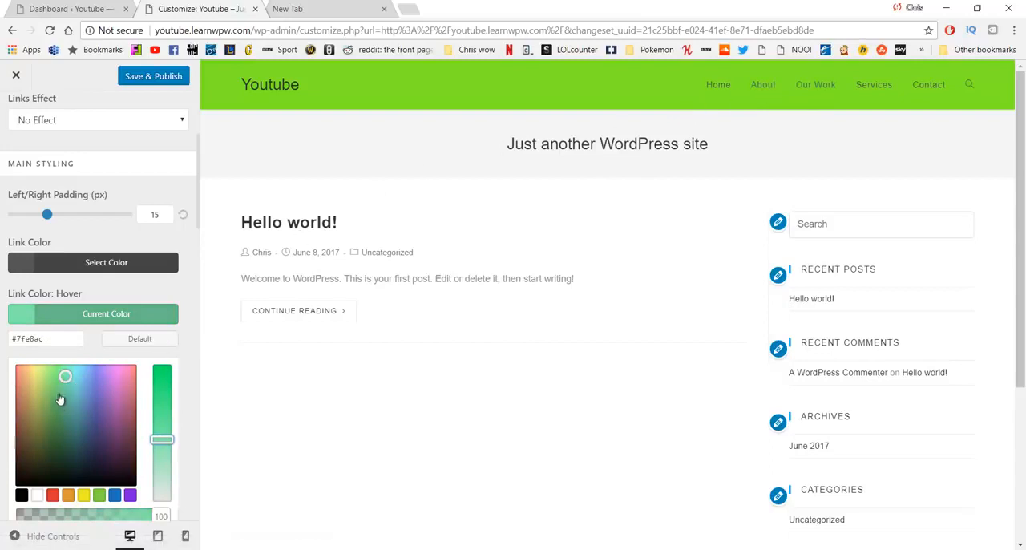
drag(60, 398, 9, 398)
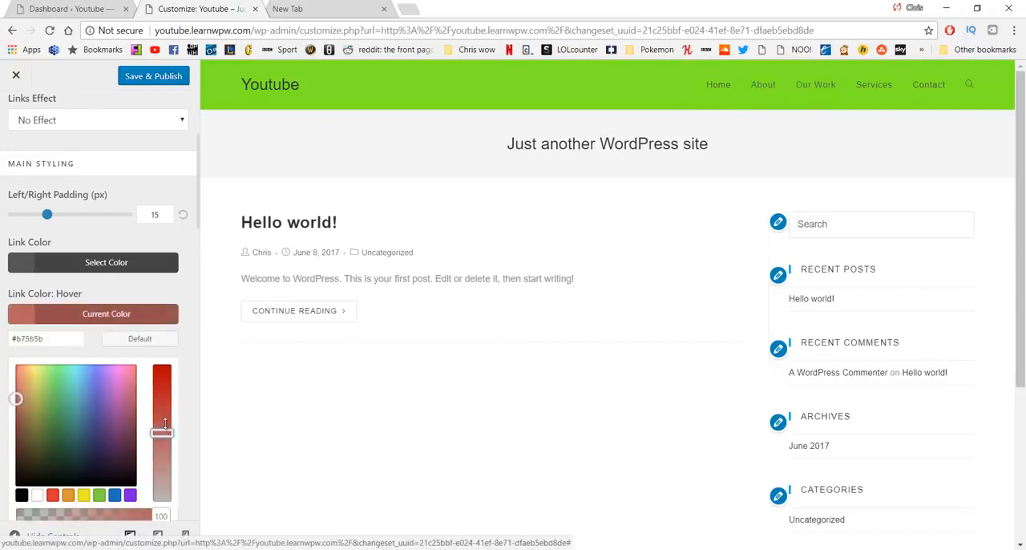
drag(164, 423, 162, 397)
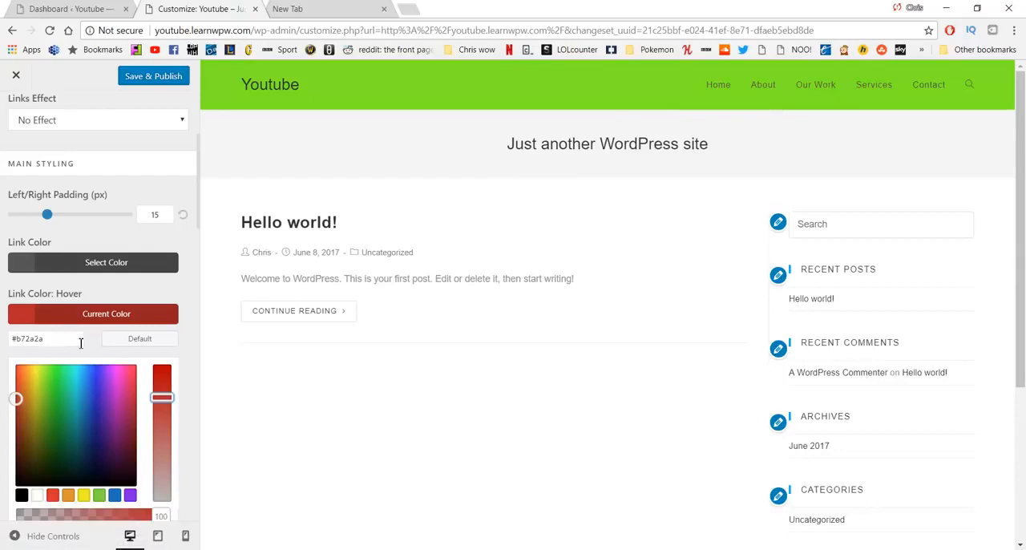
Step: Open Notepad and record the hover color's hex code as "#b72a2a - red"
key(super)
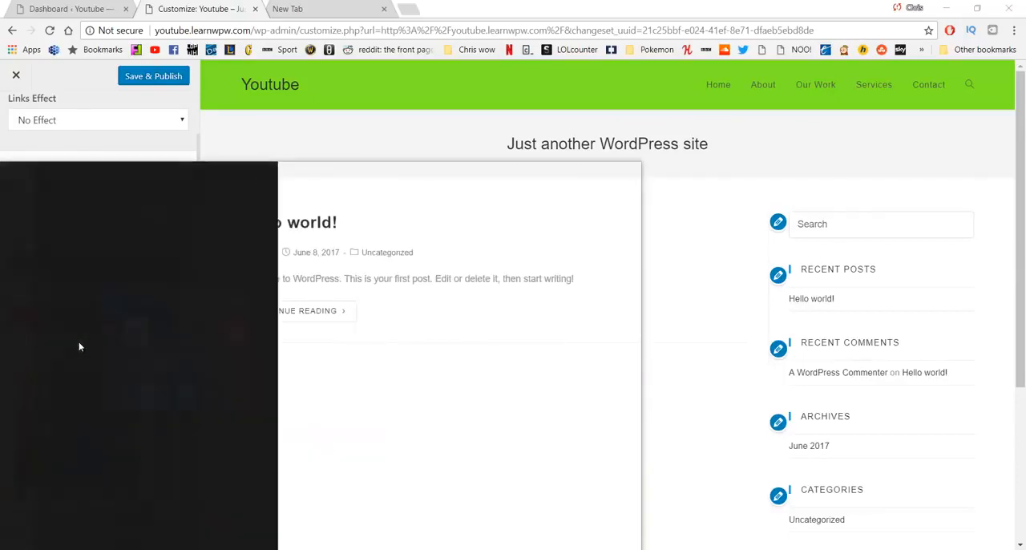
text(notepad)
key(Return)
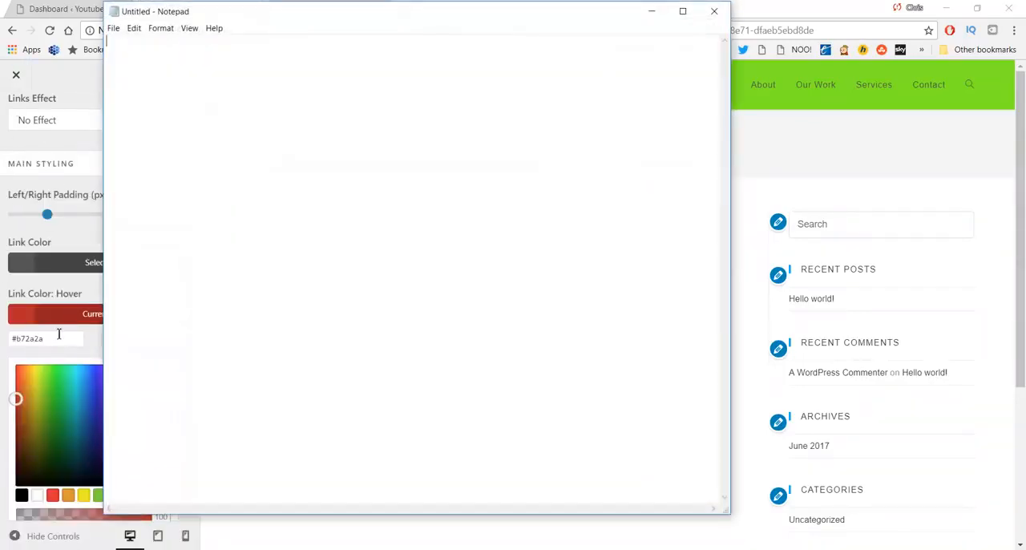
drag(60, 337, 4, 332)
key(ctrl+c)
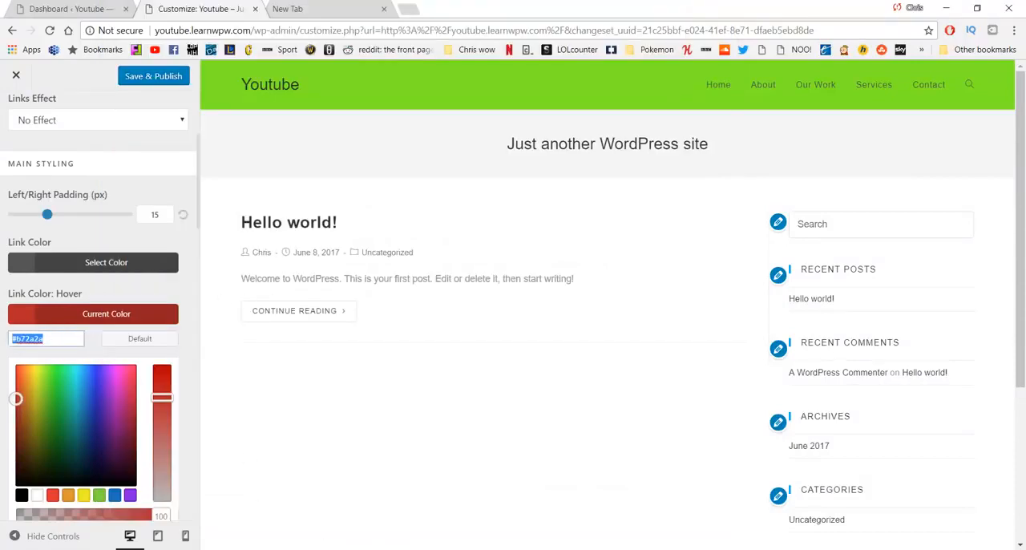
key(alt+Tab)
key(ctrl+v)
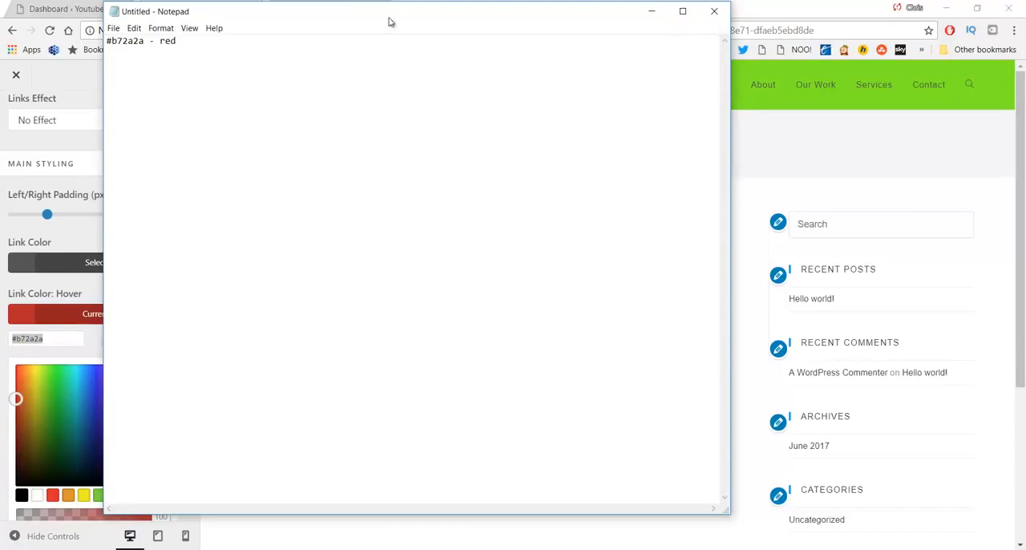
Step: Record the header's background color code in Notepad as "#7eea25 - green" below the red, and minimize the note
drag(388, 18, 413, 62)
click(344, 5)
key(ctrl+a)
key(ctrl+x)
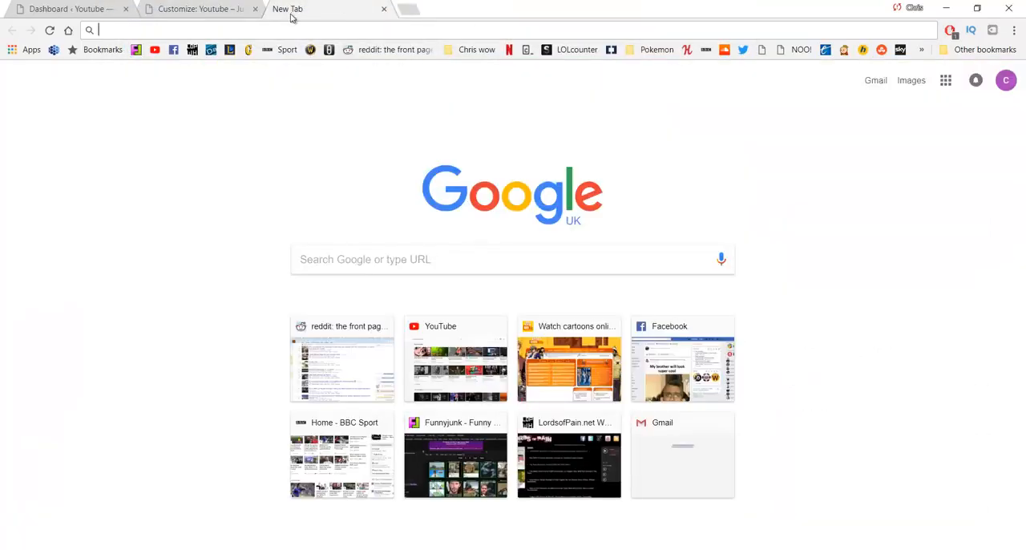
key(ctrl+shift+Tab)
key(alt+Tab)
text(- red)
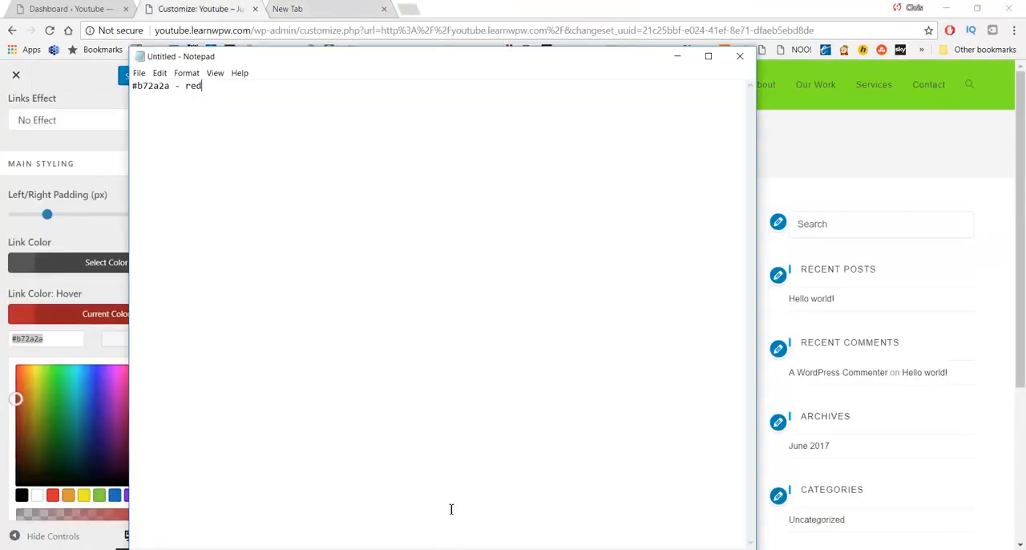
key(Return)
key(ctrl+v)
click(678, 56)
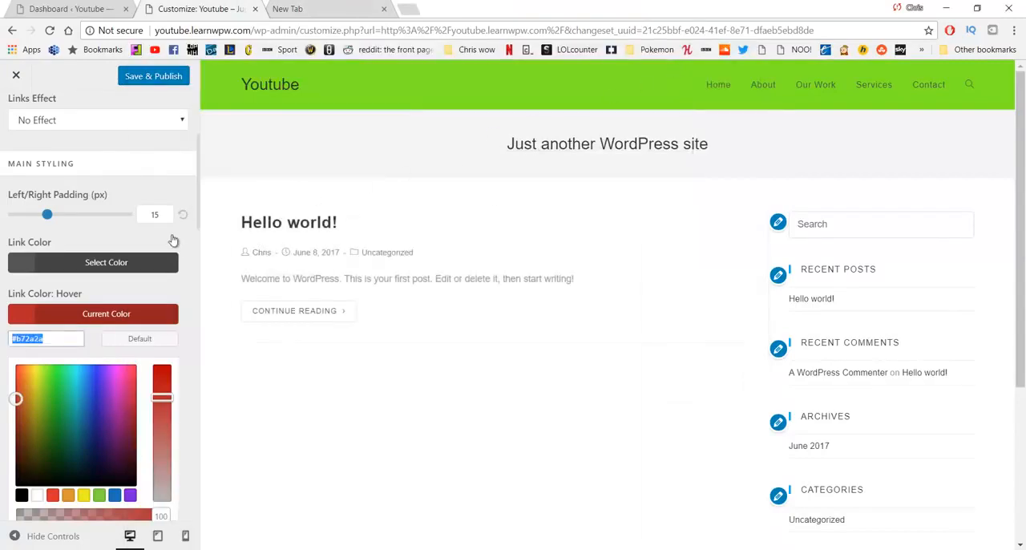
Step: Try near-white and orange menu link colors, and settle on the dark green #24662a
scroll(133, 248, down, 3)
scroll(116, 261, up, 3)
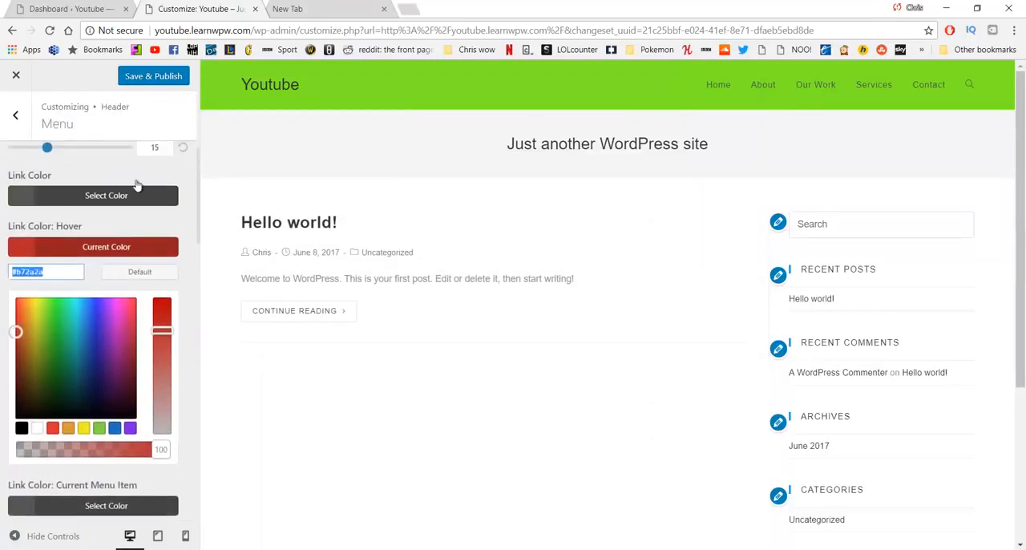
click(92, 195)
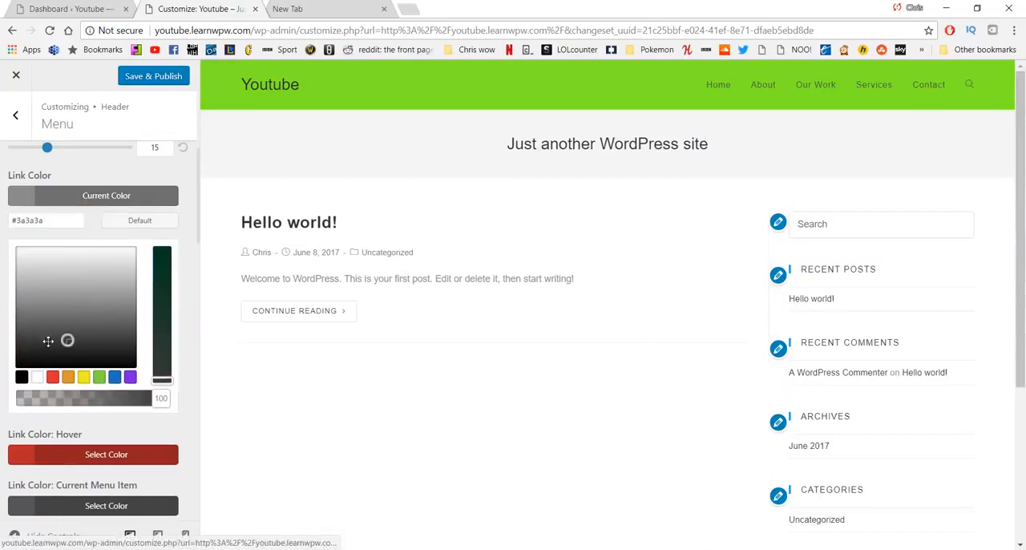
drag(48, 340, 22, 249)
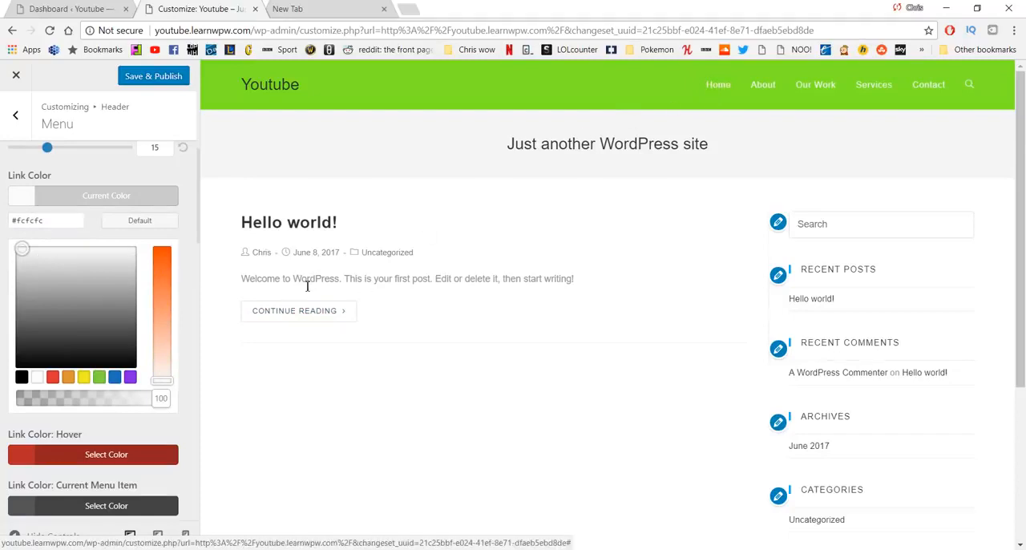
click(163, 248)
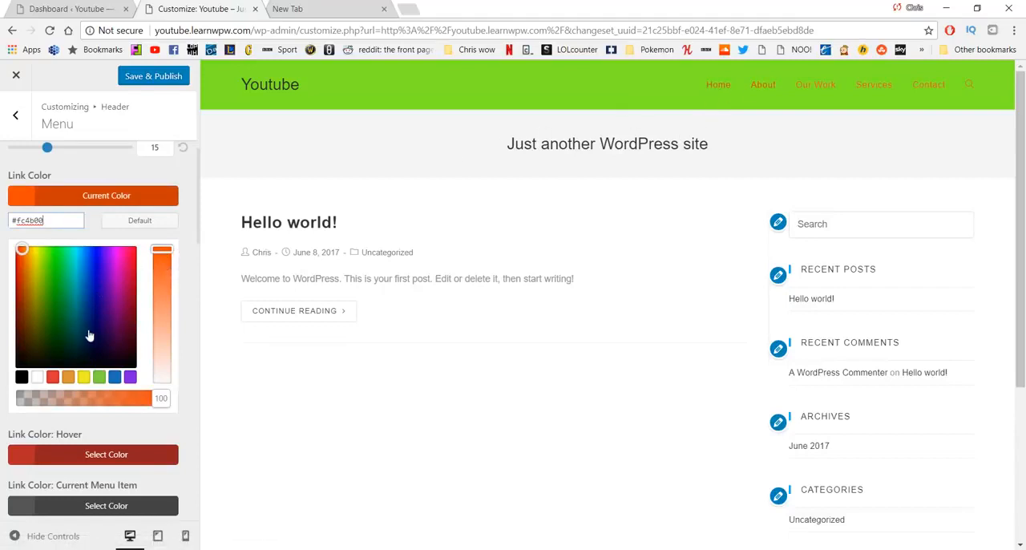
click(59, 319)
click(161, 314)
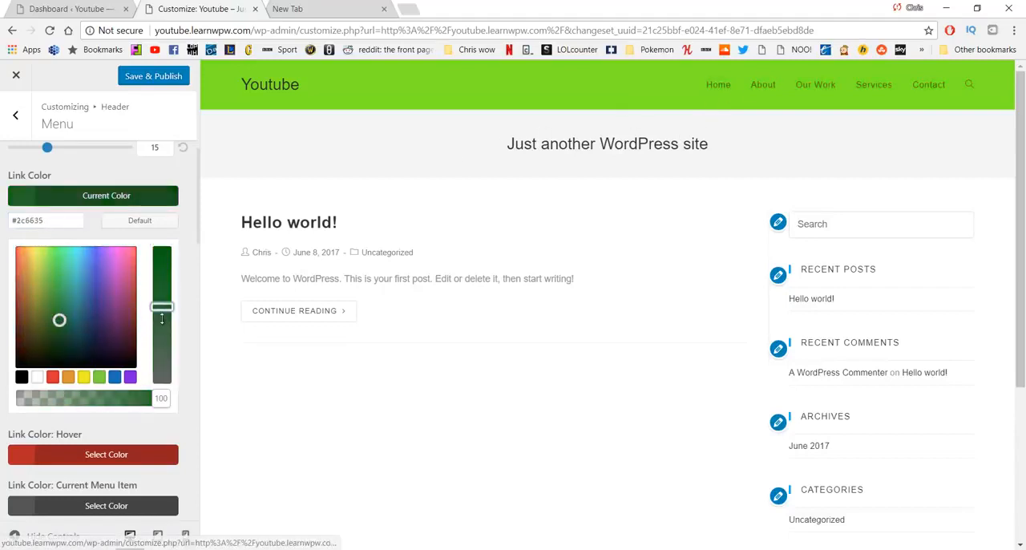
click(165, 322)
click(165, 296)
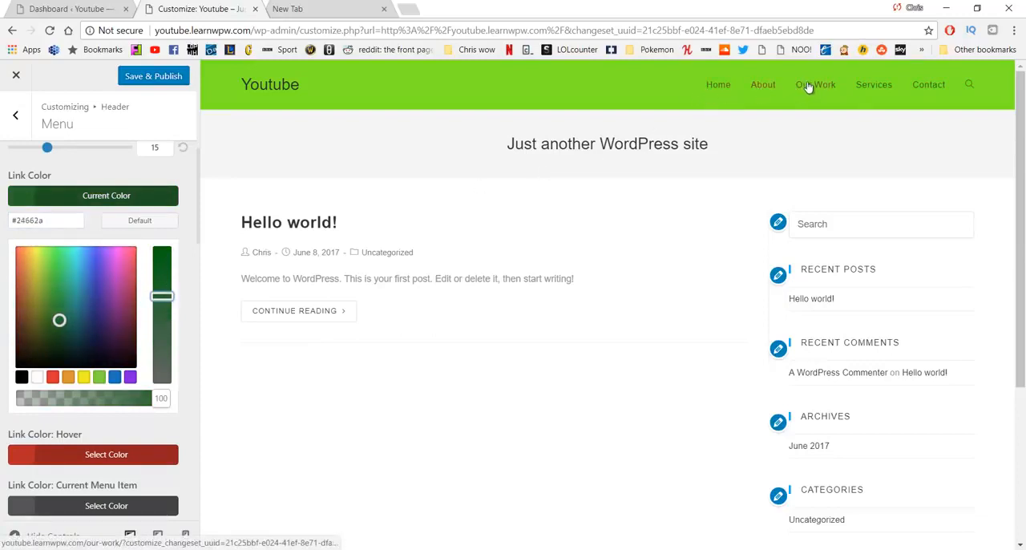
Step: Copy the link color's hex code into the Notepad list as "#24662a - dark green" and return to the customizer
drag(64, 224, 4, 227)
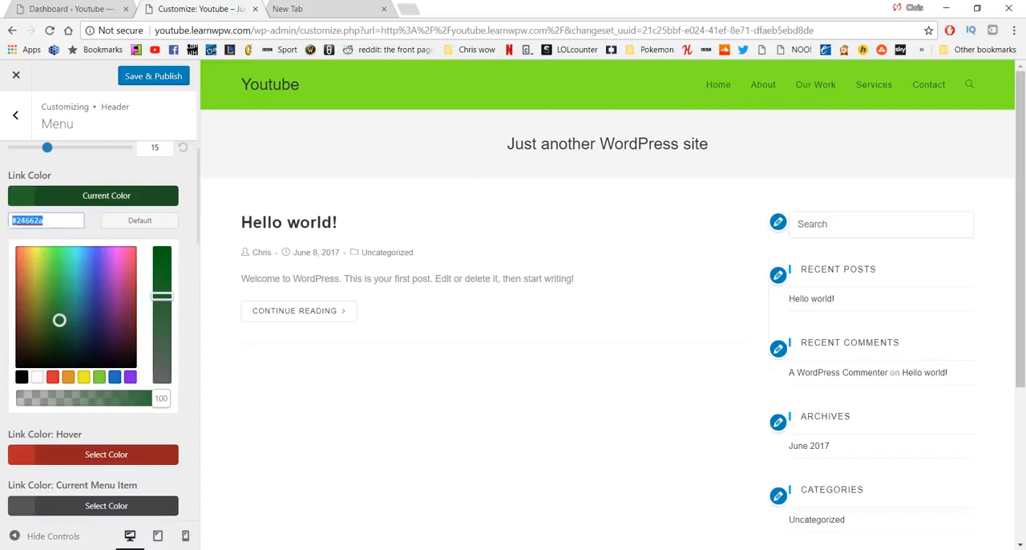
key(alt+Tab)
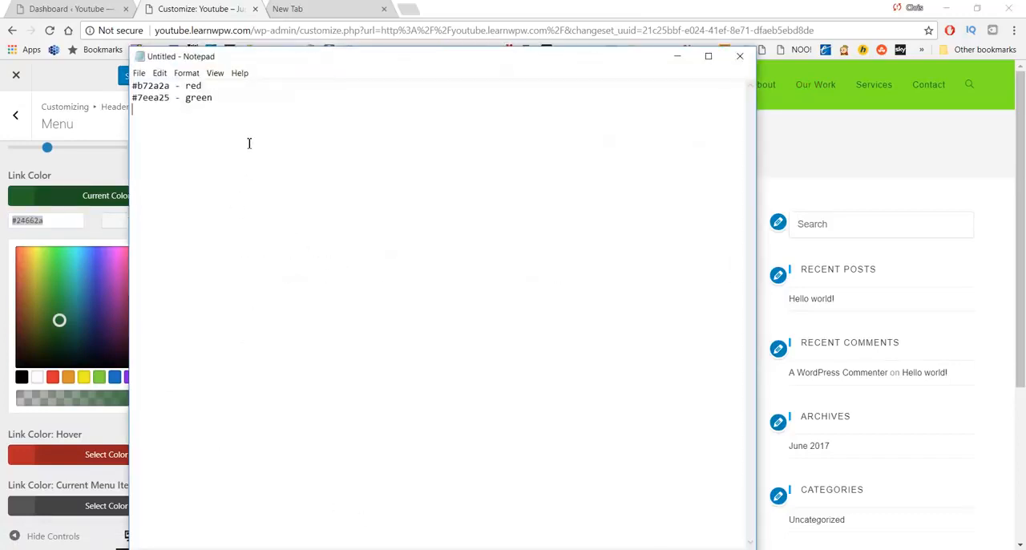
key(ctrl+v)
text(-)
click(883, 133)
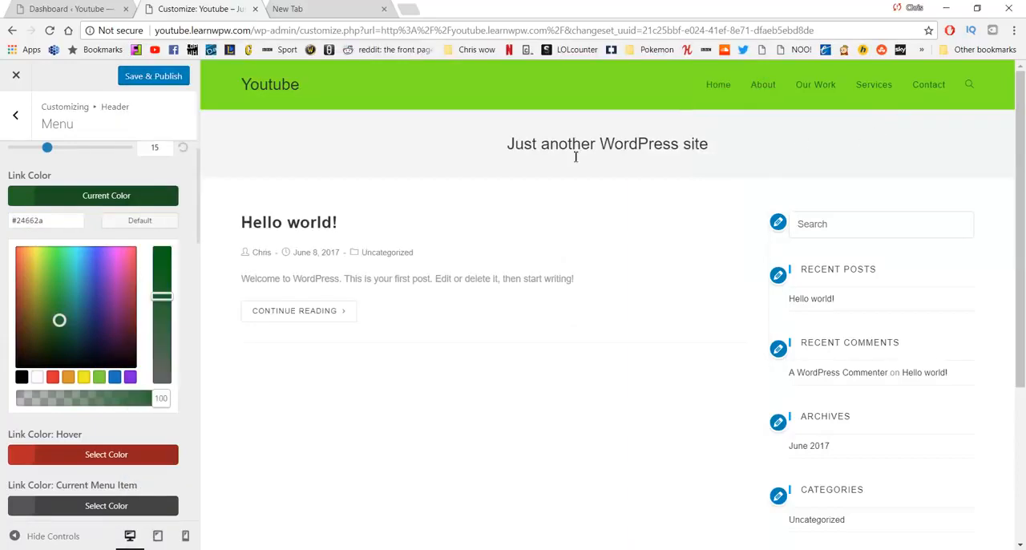
Step: Review the remaining menu link and dropdown styling options, and go back to the header settings
scroll(124, 245, down, 3)
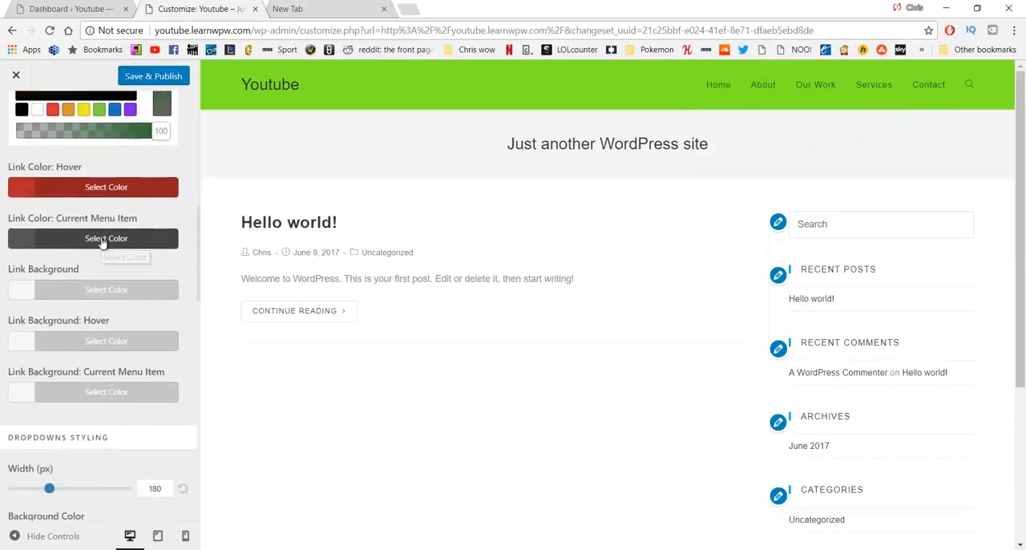
scroll(120, 281, down, 4)
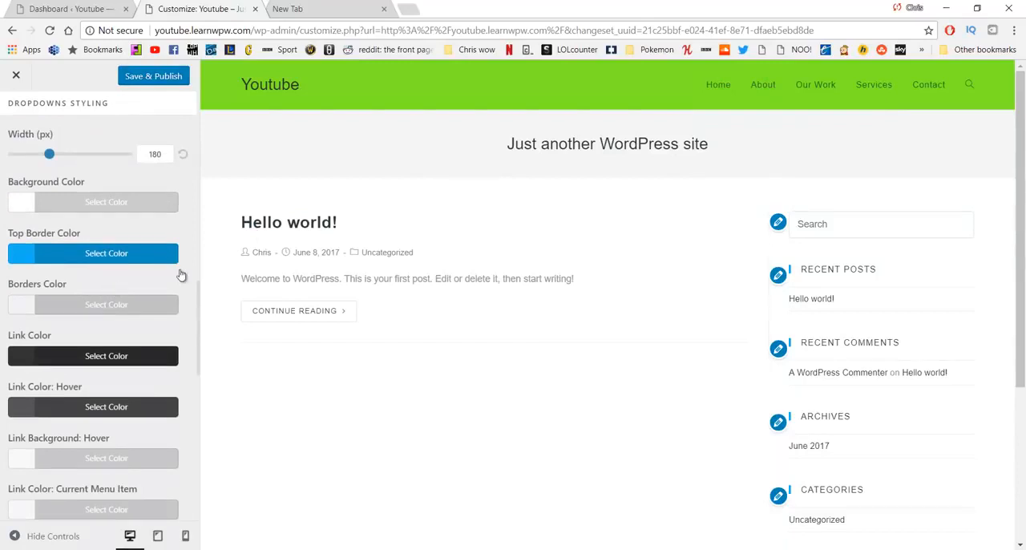
scroll(131, 235, down, 4)
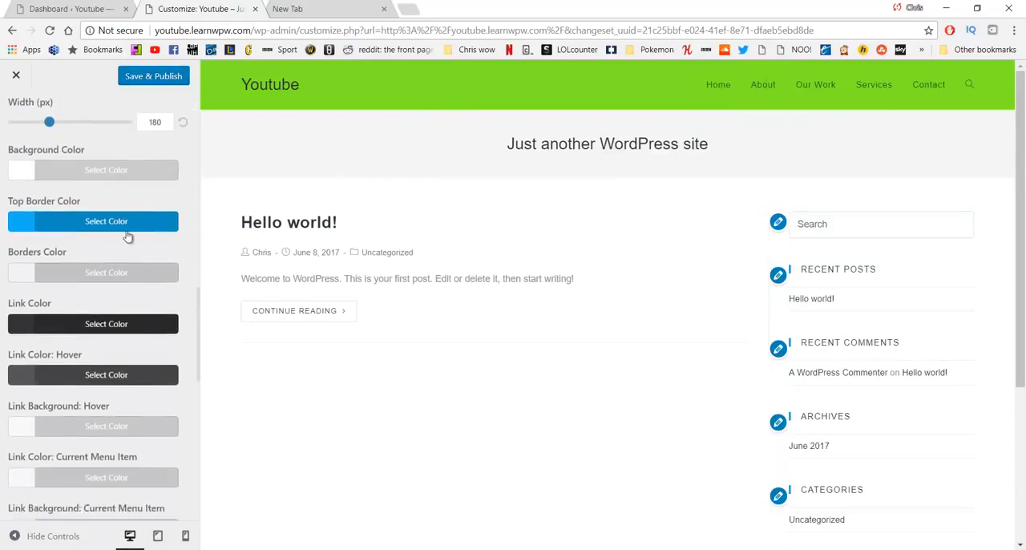
scroll(124, 238, up, 10)
scroll(121, 241, up, 2)
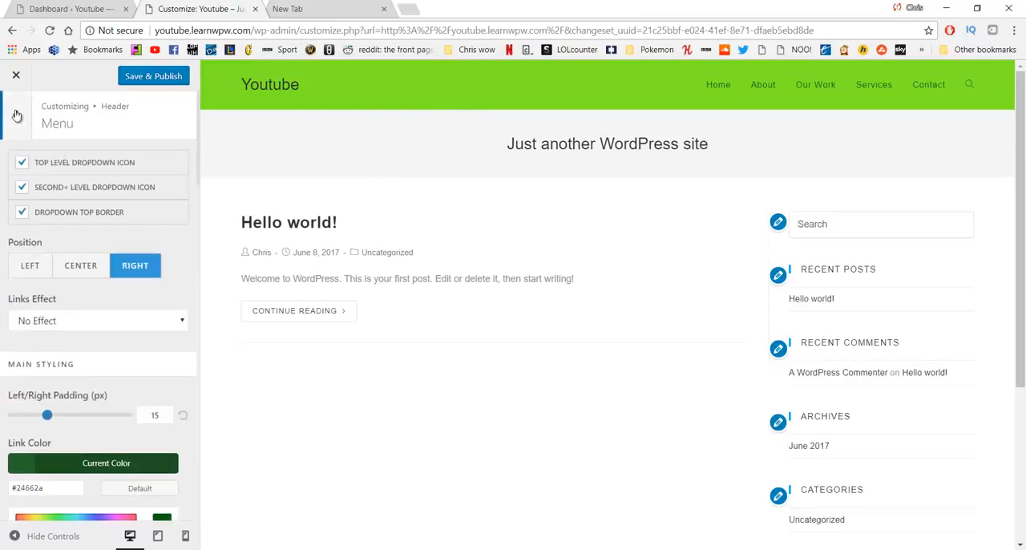
click(16, 115)
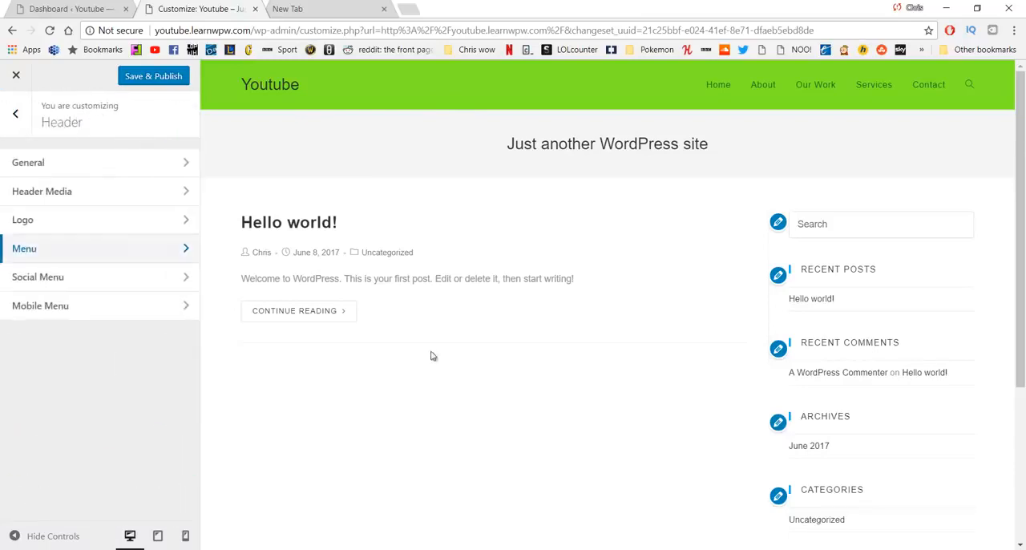
Step: In the header's logo settings, set the logo color to the dark green #24662a copied from the Notepad list
click(137, 228)
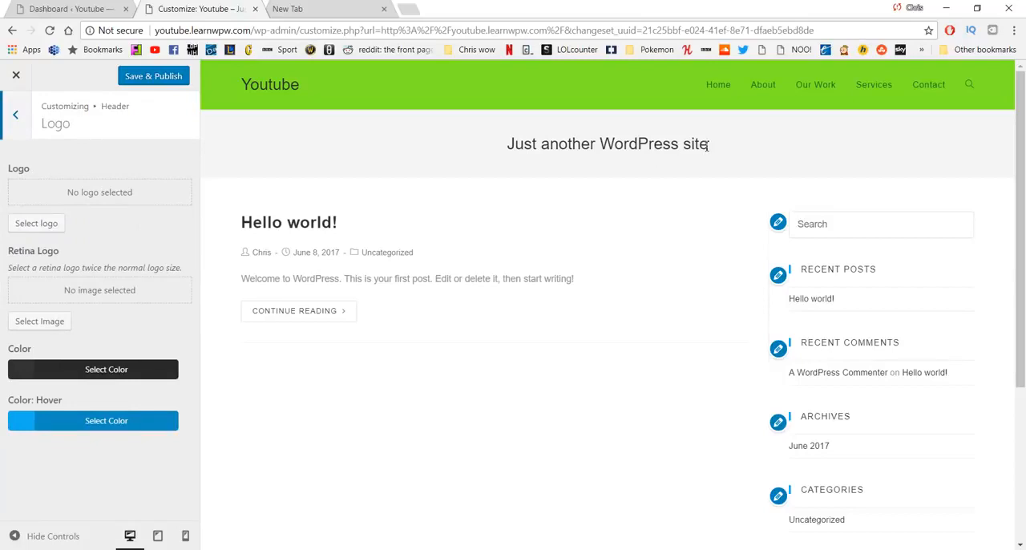
click(134, 366)
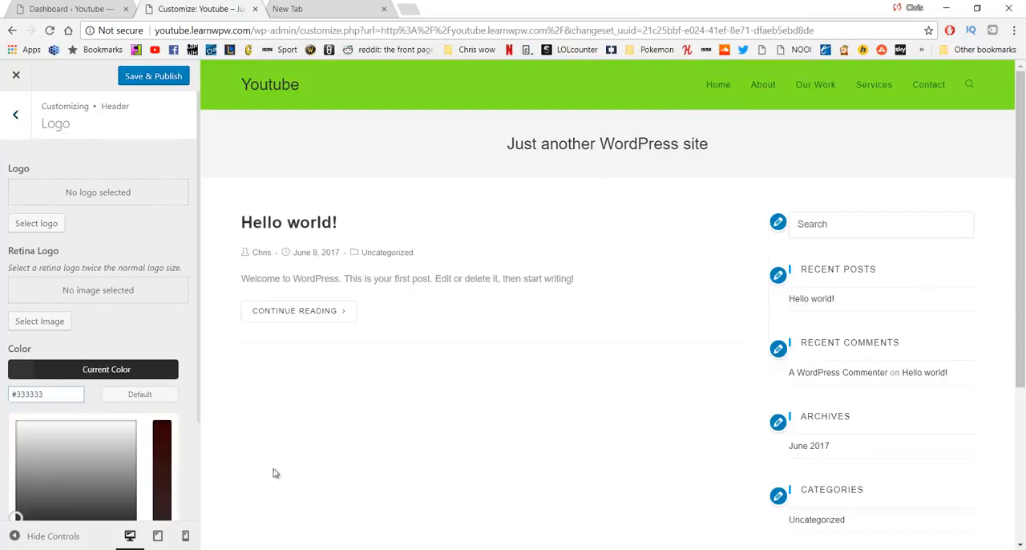
click(440, 549)
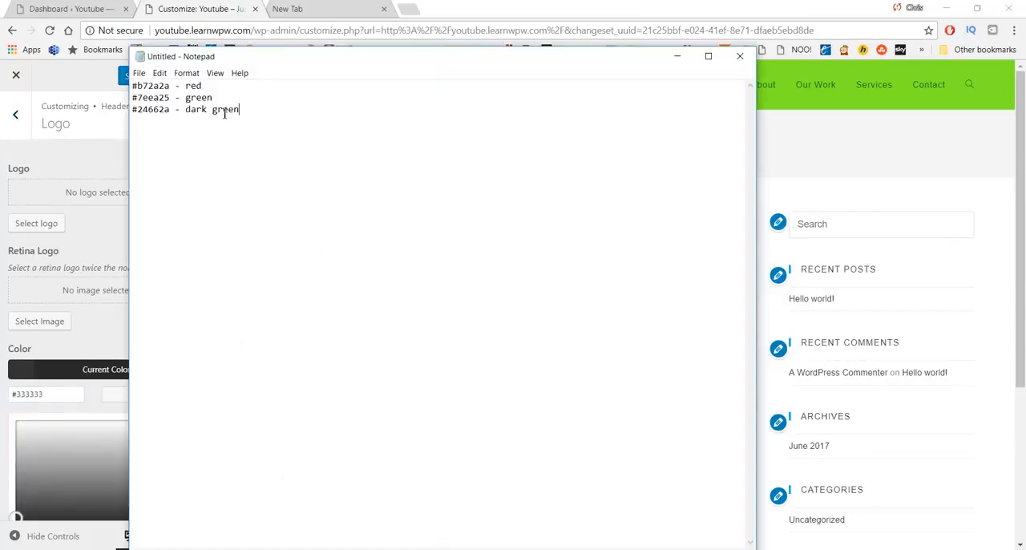
drag(250, 123, 173, 120)
click(175, 119)
double_click(150, 116)
click(174, 112)
drag(175, 112, 101, 112)
key(ctrl+c)
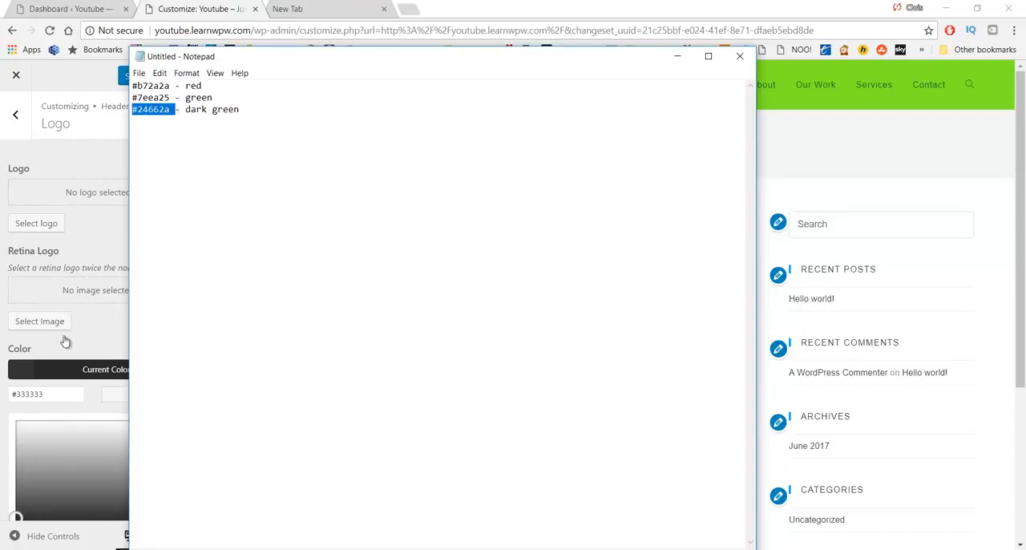
drag(58, 393, 9, 394)
key(ctrl+v)
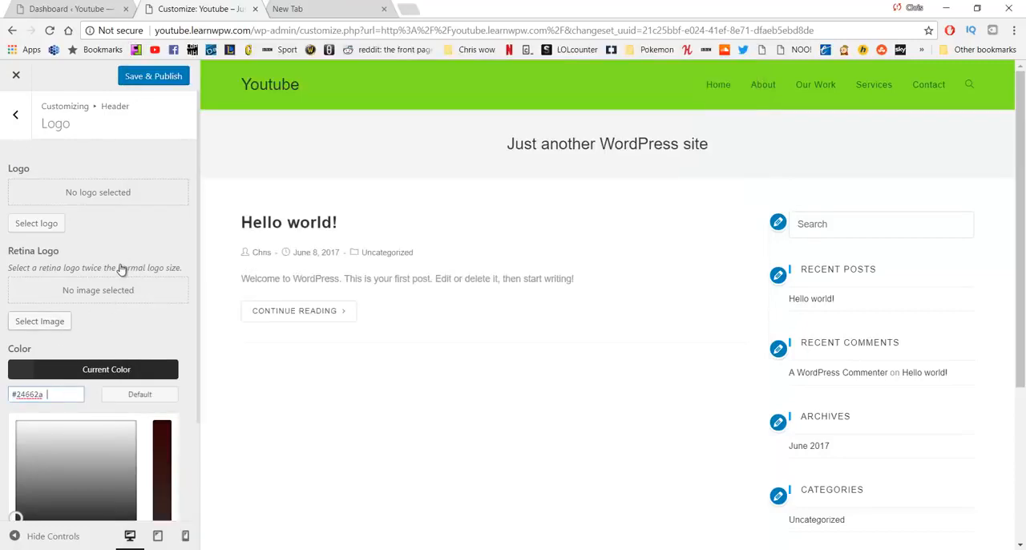
Step: Set the logo's hover color to the red #b72a2a copied from the Notepad list, and publish the changes
scroll(133, 303, down, 2)
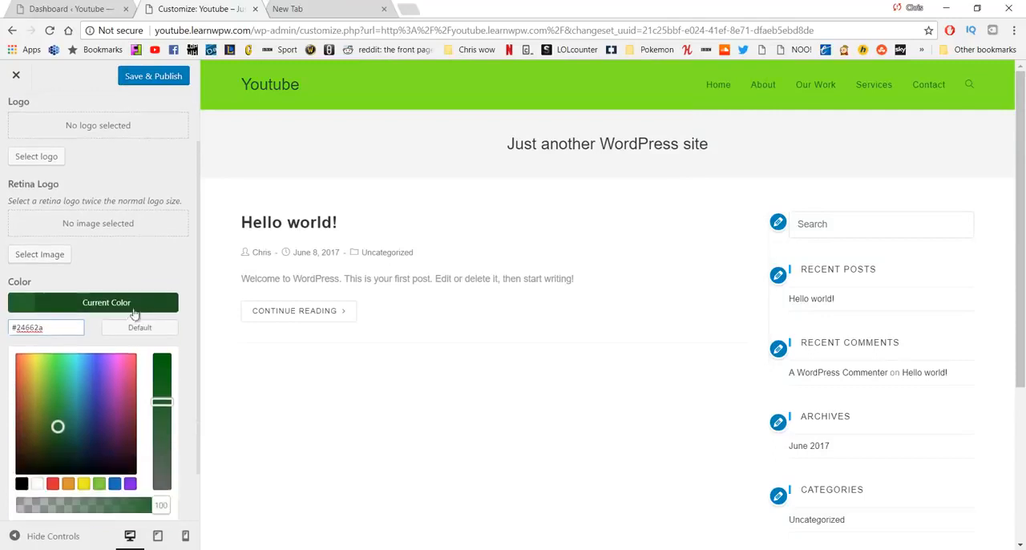
click(95, 500)
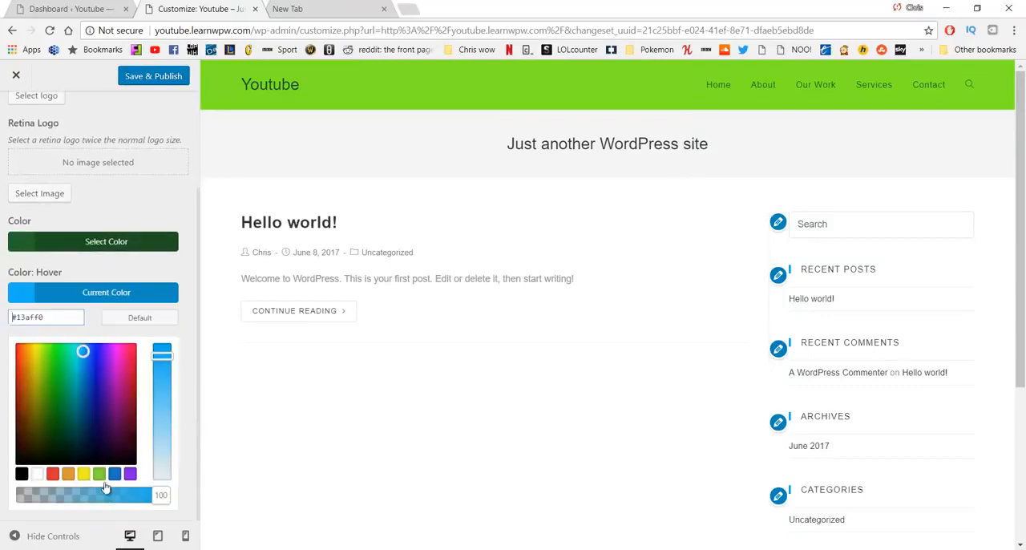
key(alt+Tab)
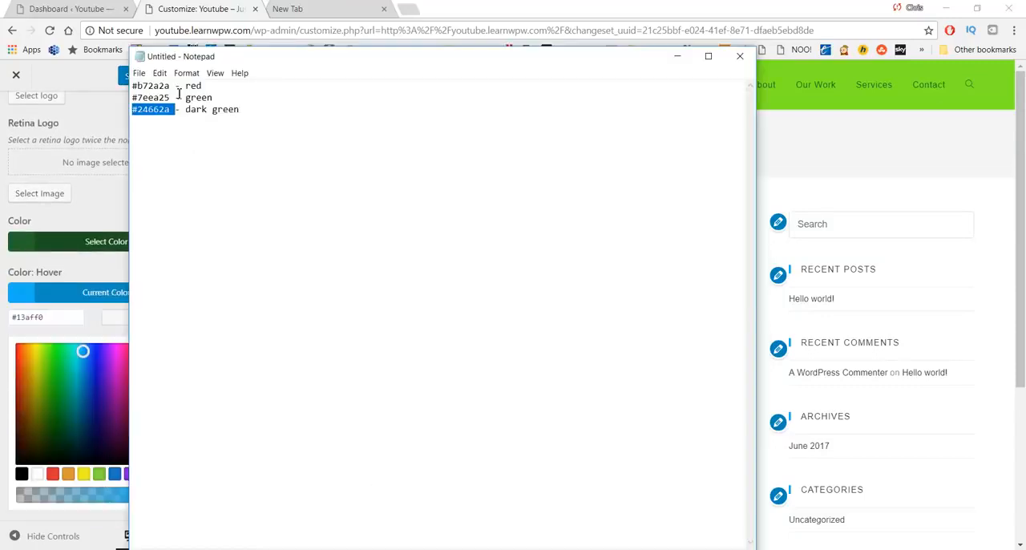
drag(171, 87, 89, 93)
key(ctrl+c)
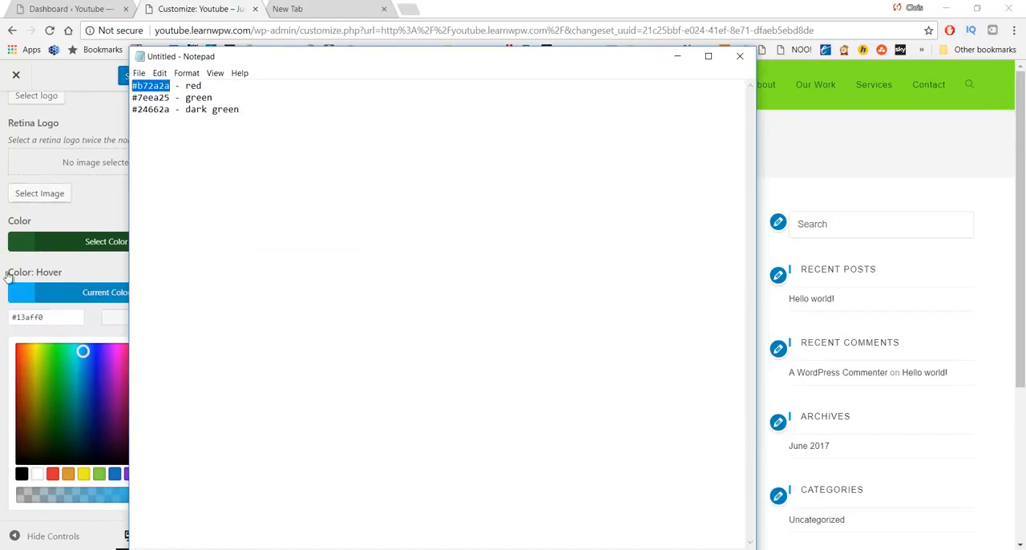
click(64, 319)
drag(64, 319, 6, 320)
key(ctrl+v)
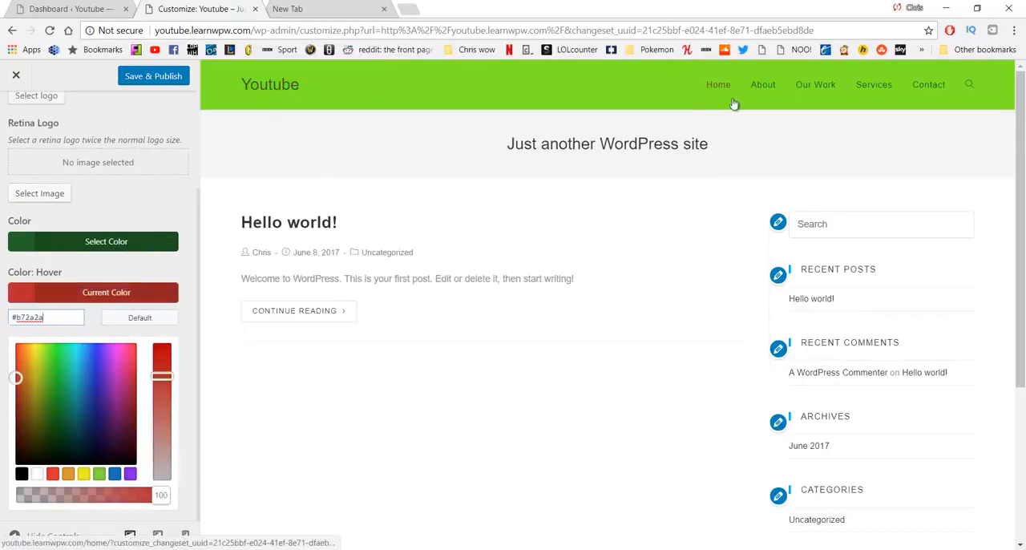
scroll(131, 190, up, 3)
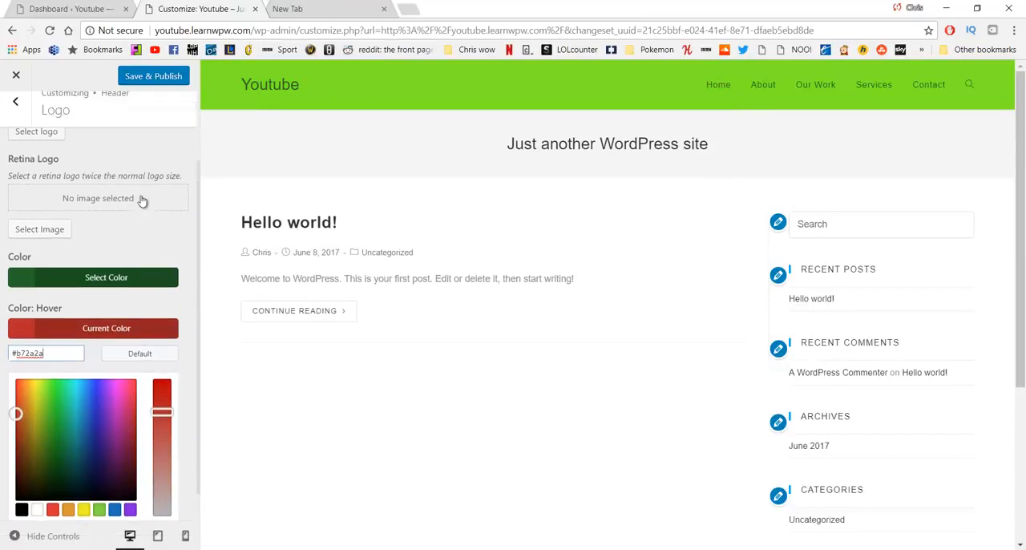
click(150, 78)
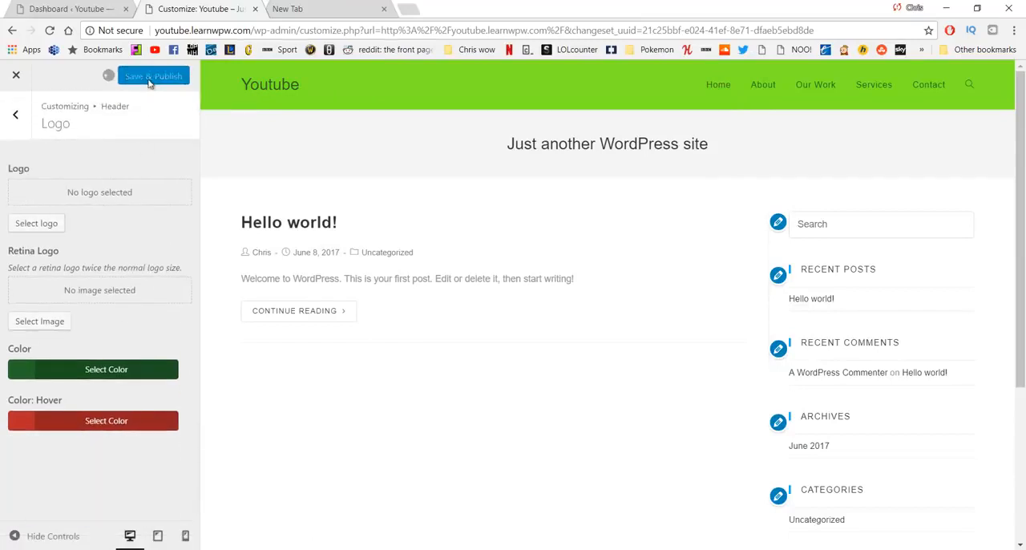
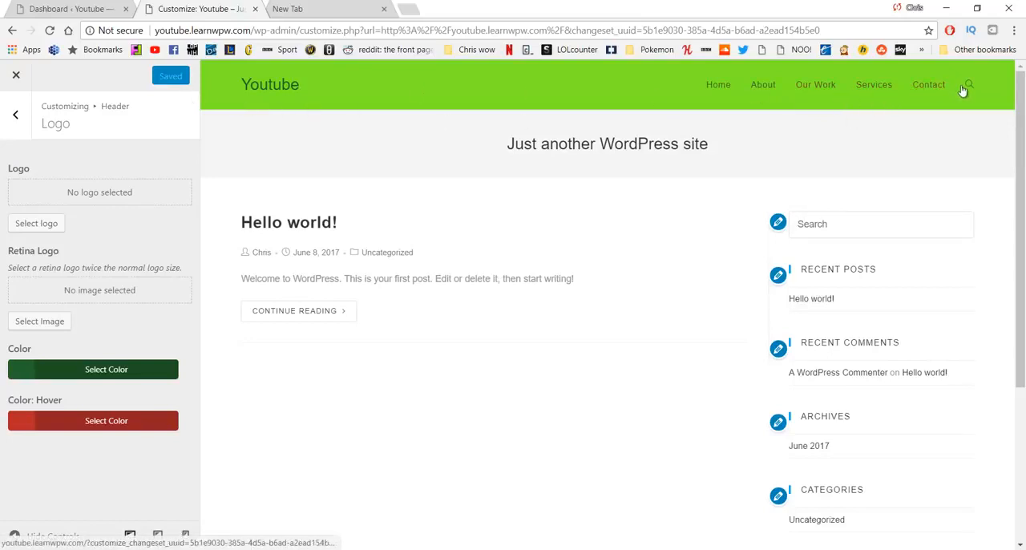
Step: In the header's menu settings, set the search icon style to Disabled and publish the change
click(15, 115)
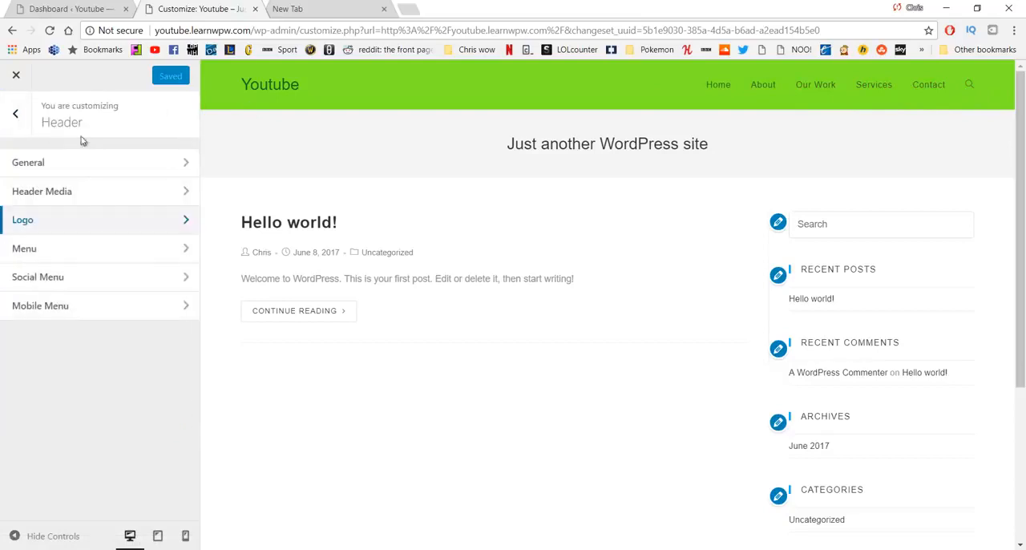
click(80, 252)
scroll(112, 264, down, 5)
scroll(118, 268, down, 5)
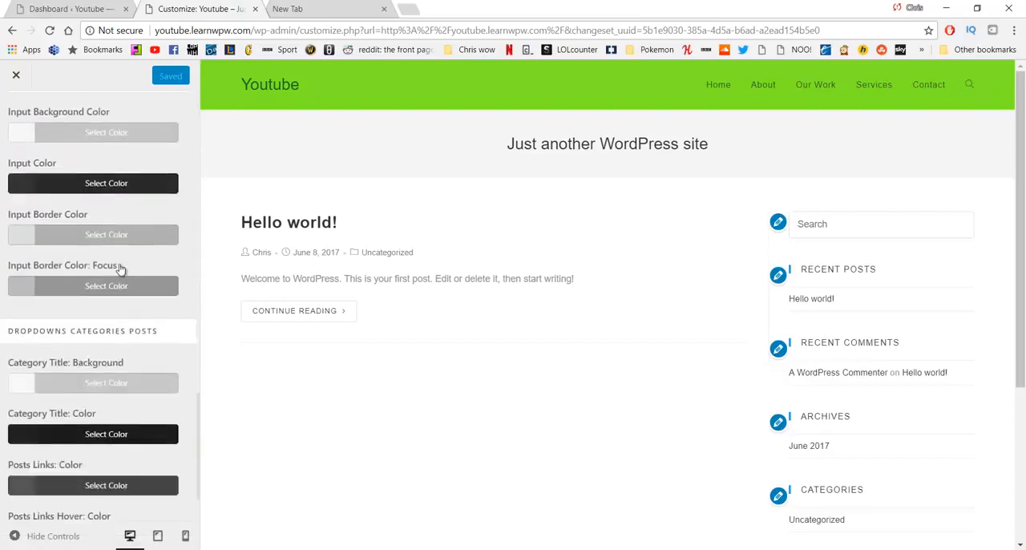
scroll(108, 277, up, 3)
scroll(96, 270, up, 3)
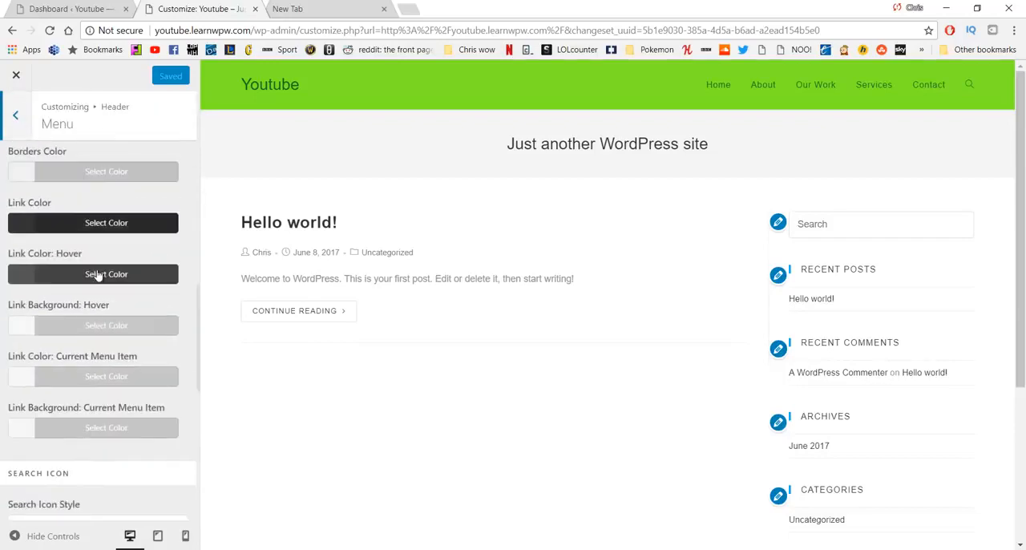
scroll(96, 296, down, 2)
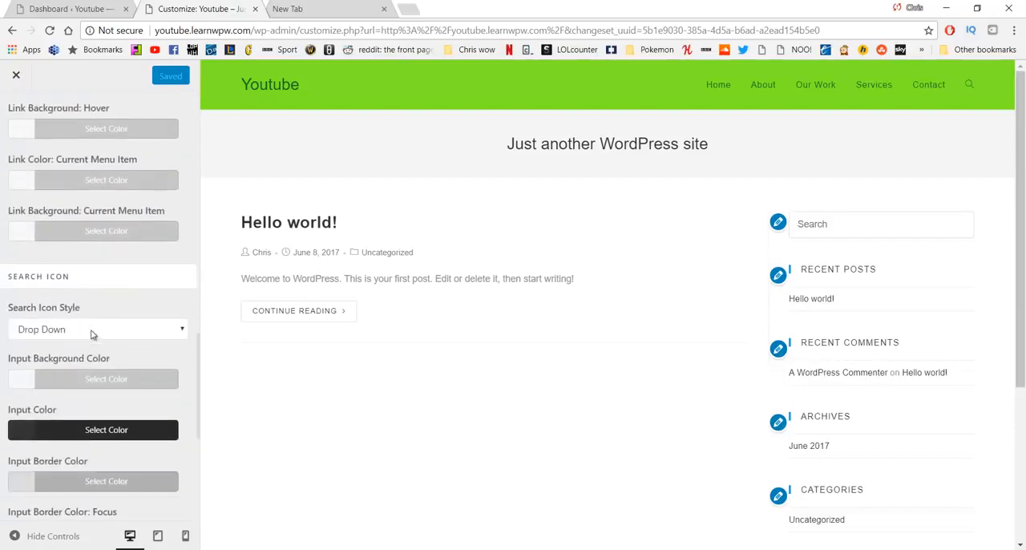
click(93, 331)
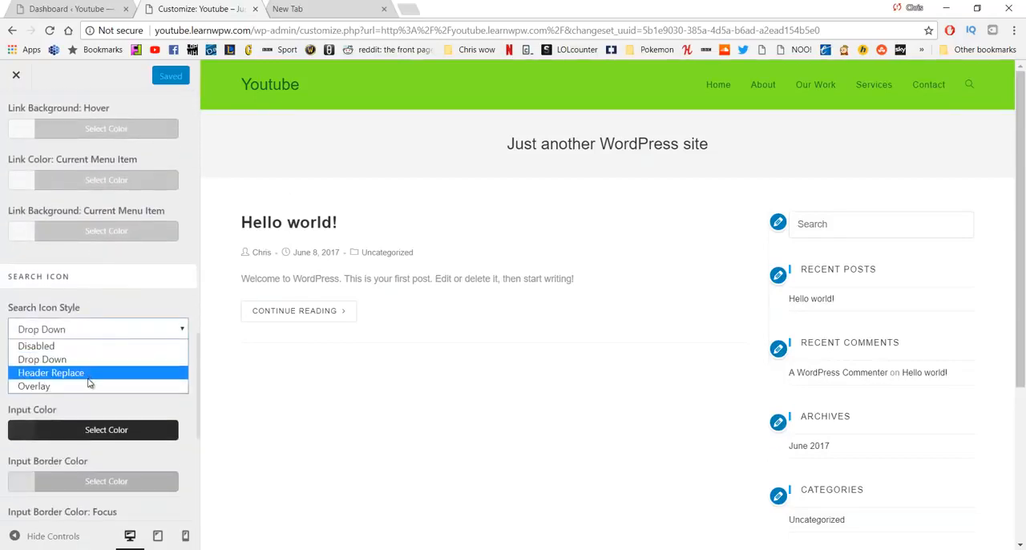
click(80, 346)
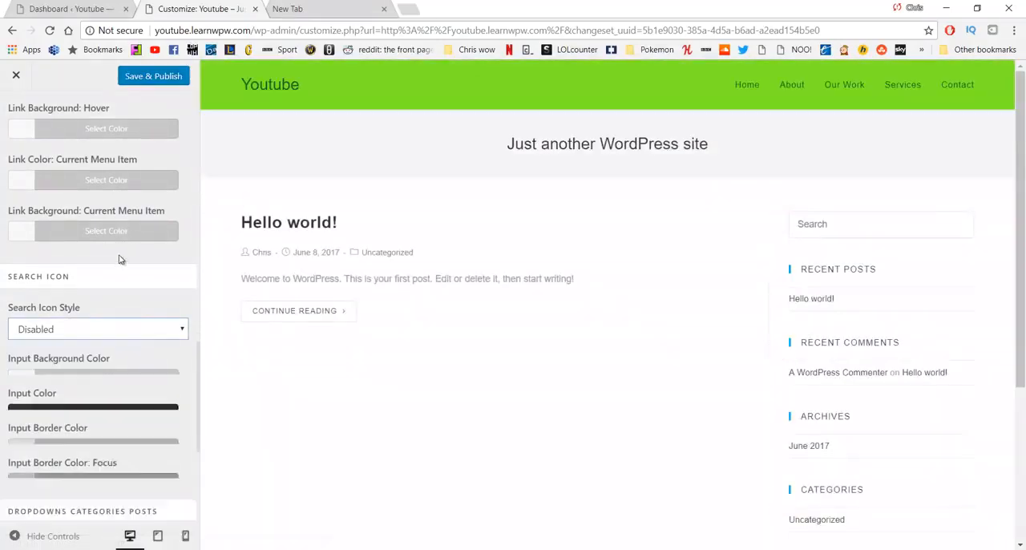
click(149, 76)
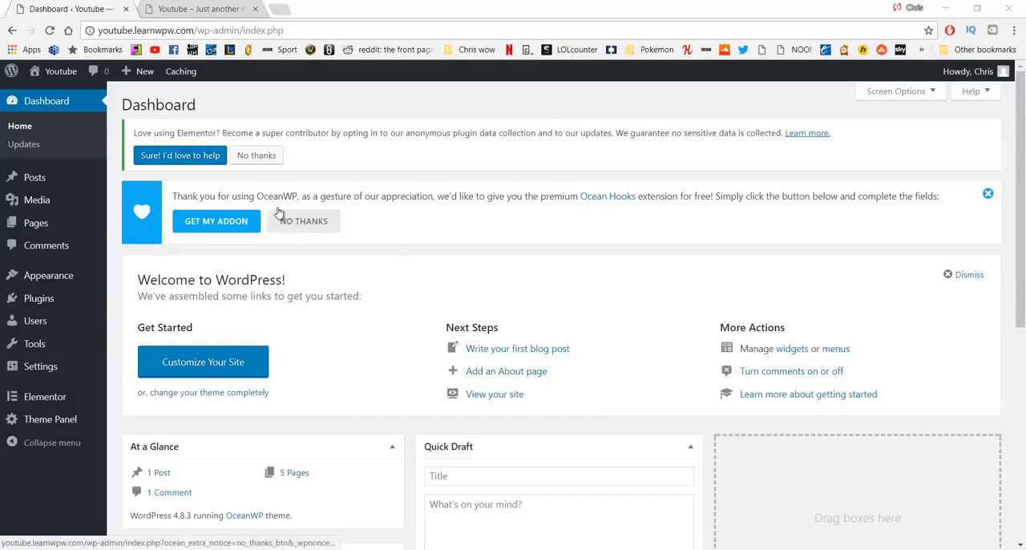
Step: View the live site in a separate tab to check the updated header, and return to the dashboard
click(197, 8)
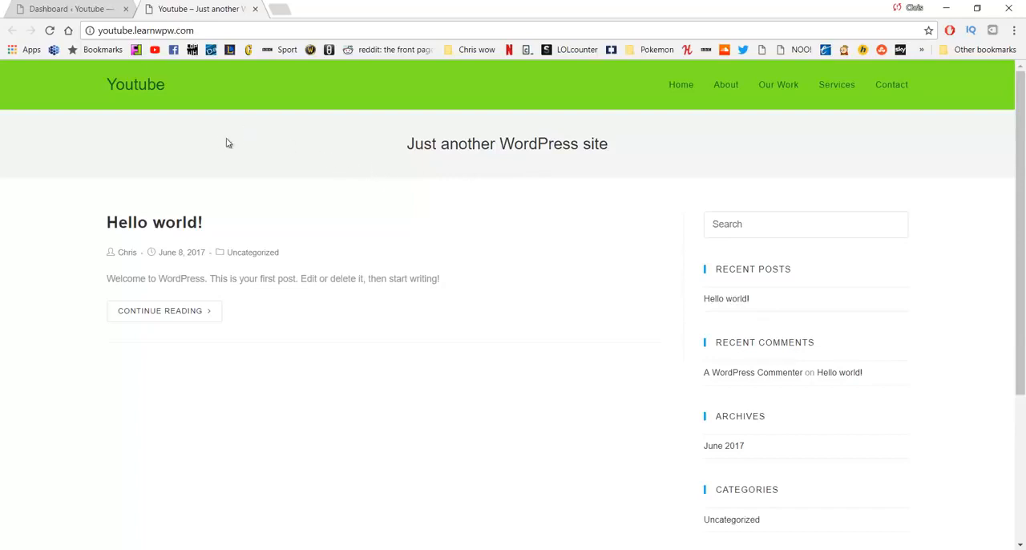
click(94, 8)
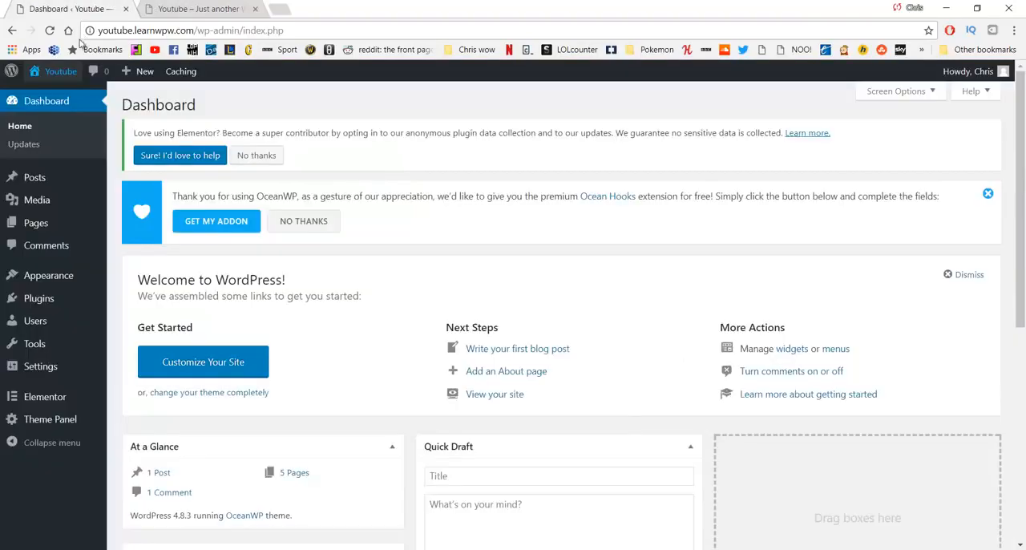
mouse_move(57, 71)
middle_click(49, 95)
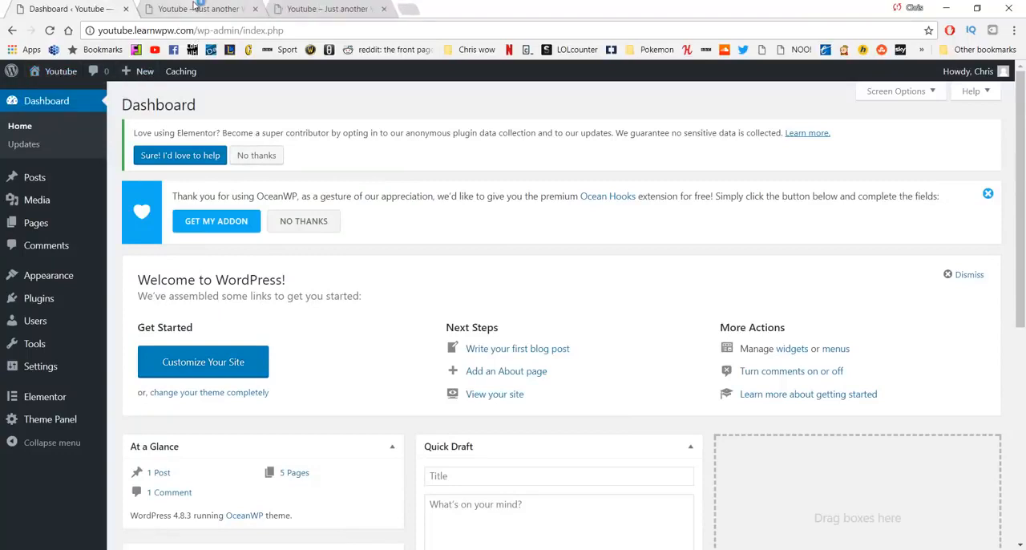
middle_click(194, 5)
click(194, 8)
click(107, 6)
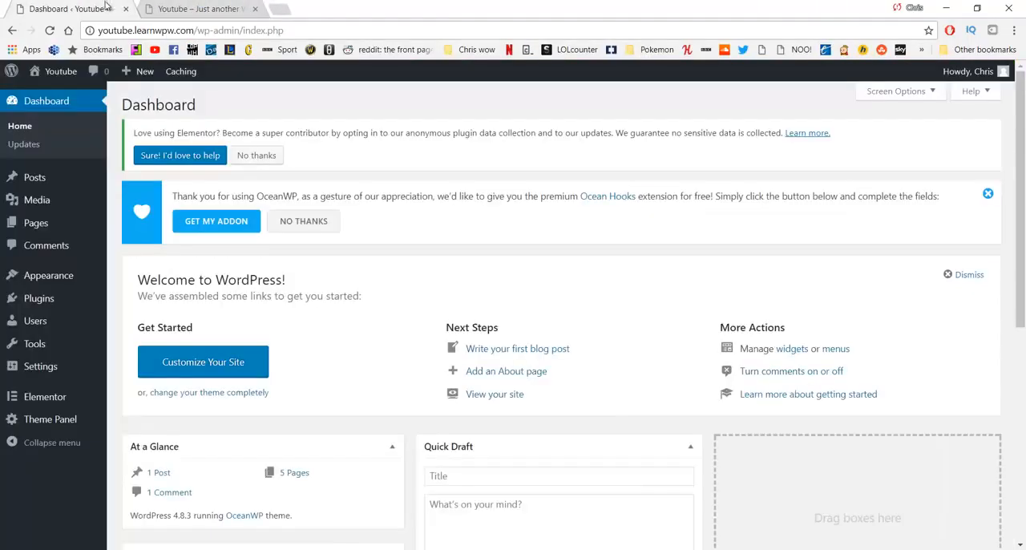
Step: In the customizer's site identity settings, set the site title to "Learn WP with" followed by the site owner's first name
mouse_move(65, 277)
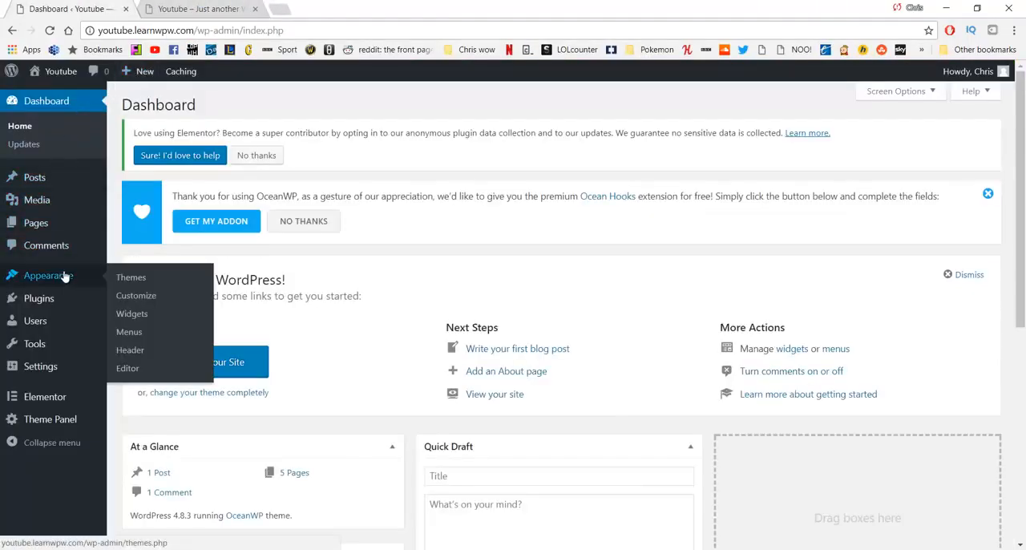
click(126, 293)
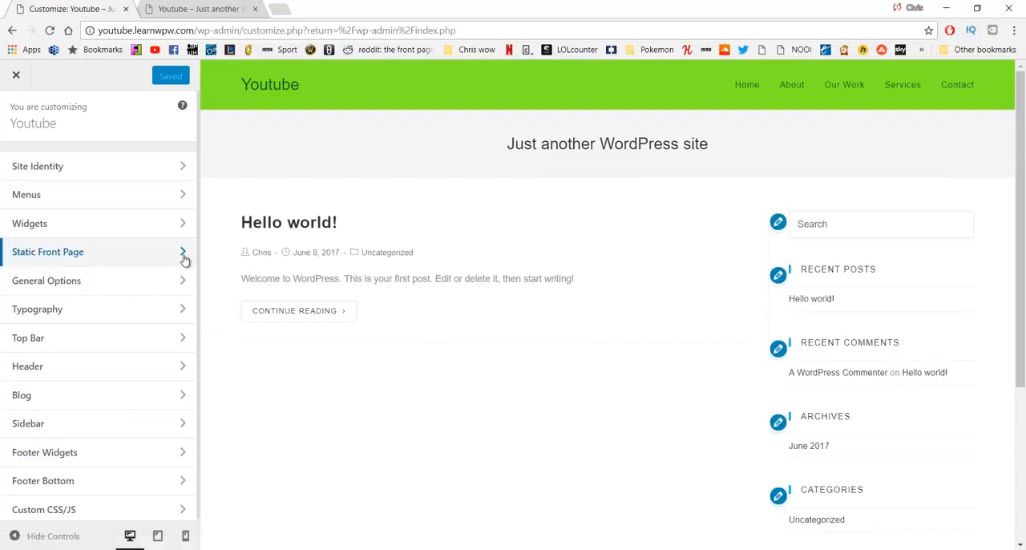
click(124, 170)
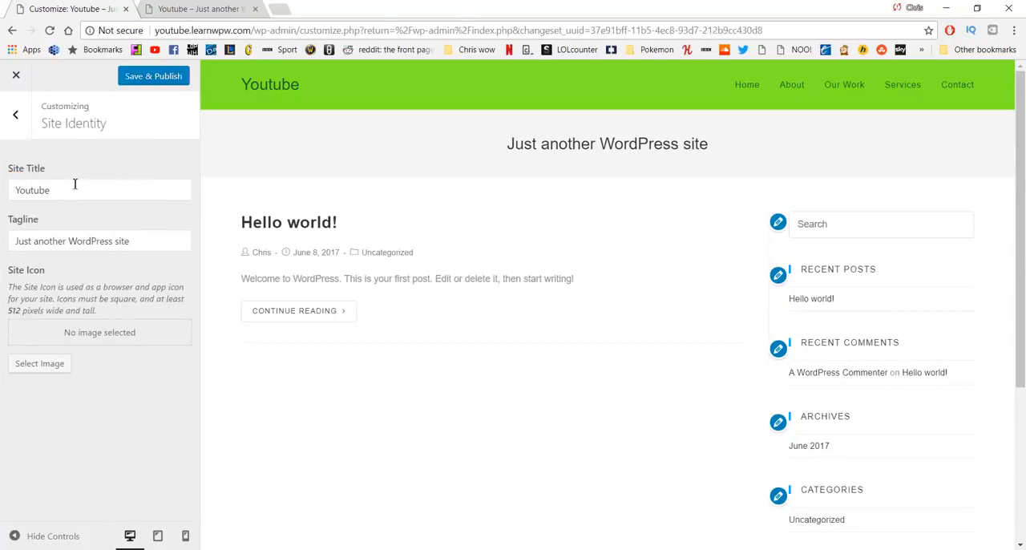
drag(77, 189, 2, 180)
text(Learn )
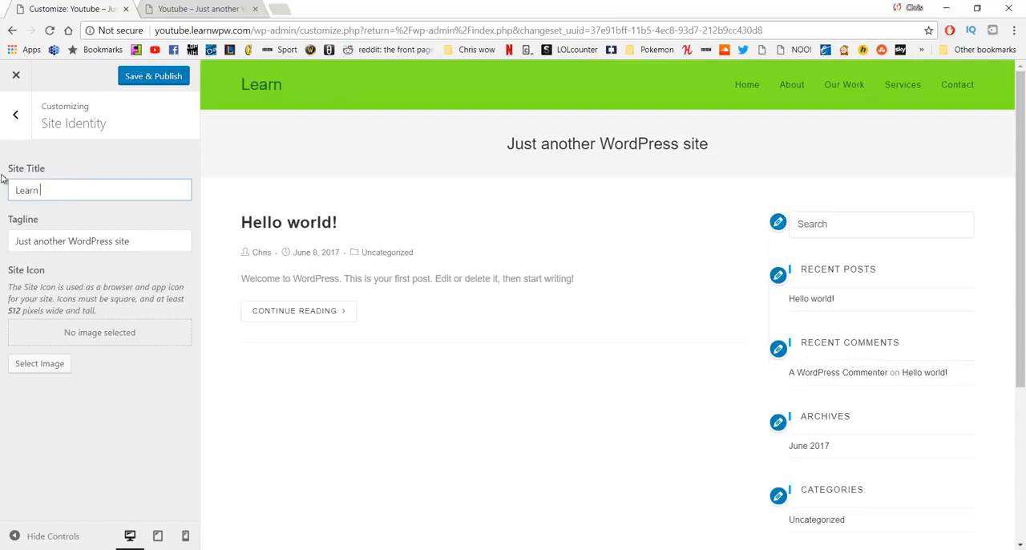
text(WpP with Chris)
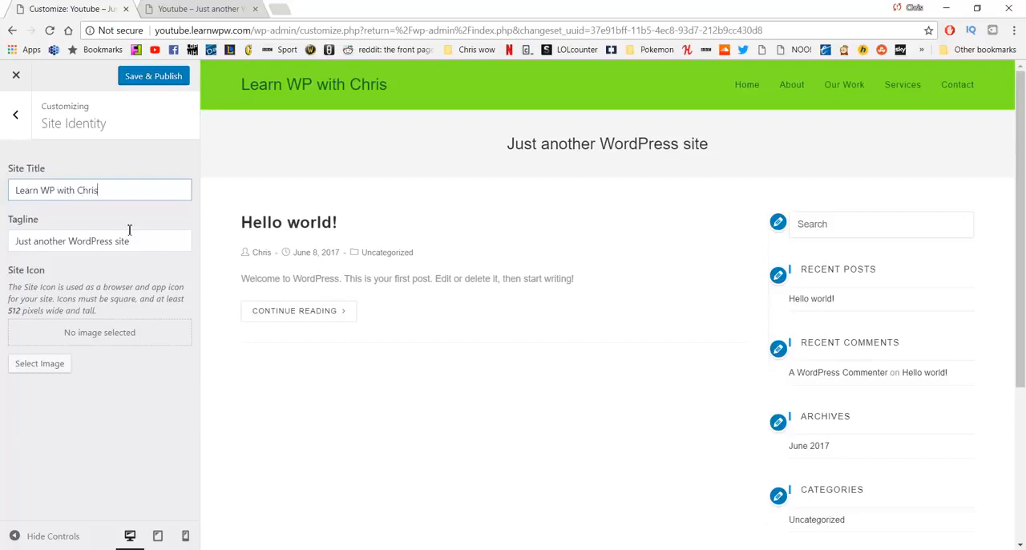
Step: Set the tagline to "Top quality WordPress Tutorials", publish the site identity changes, and close the customizer
drag(136, 242, 3, 230)
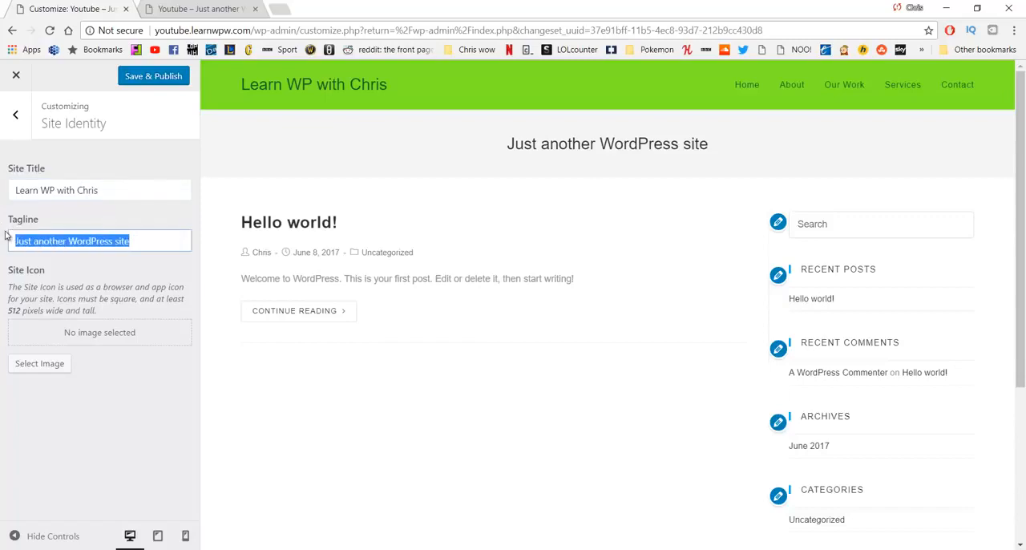
text(Top quality)
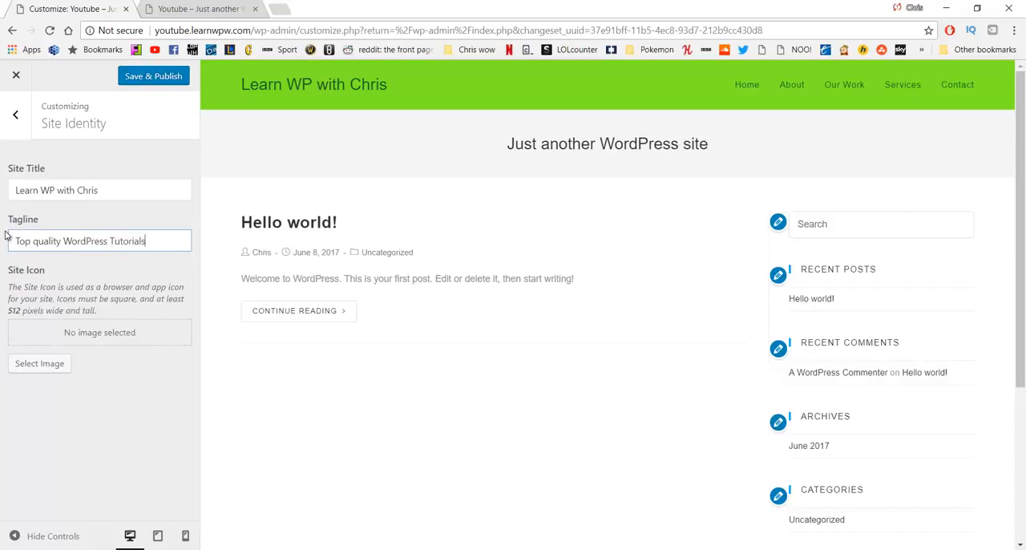
click(147, 80)
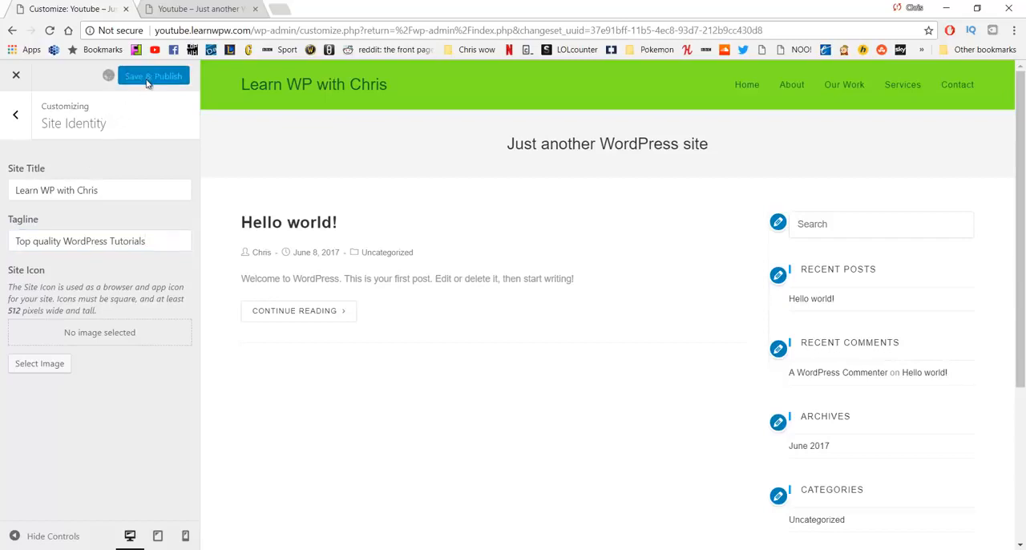
click(24, 80)
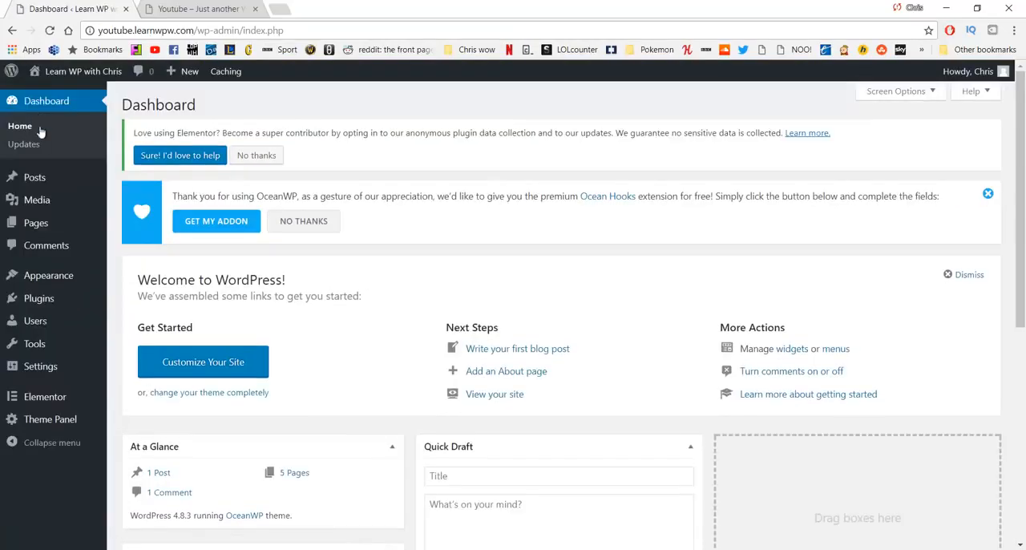
Step: View the live site with its new title and tagline, compare it with the Home page, and go back
middle_click(84, 72)
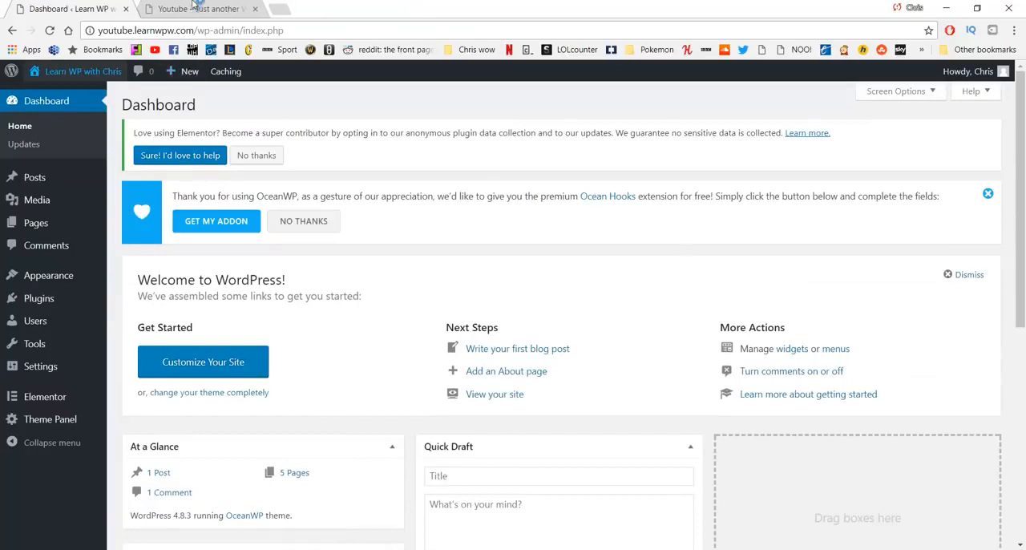
click(201, 10)
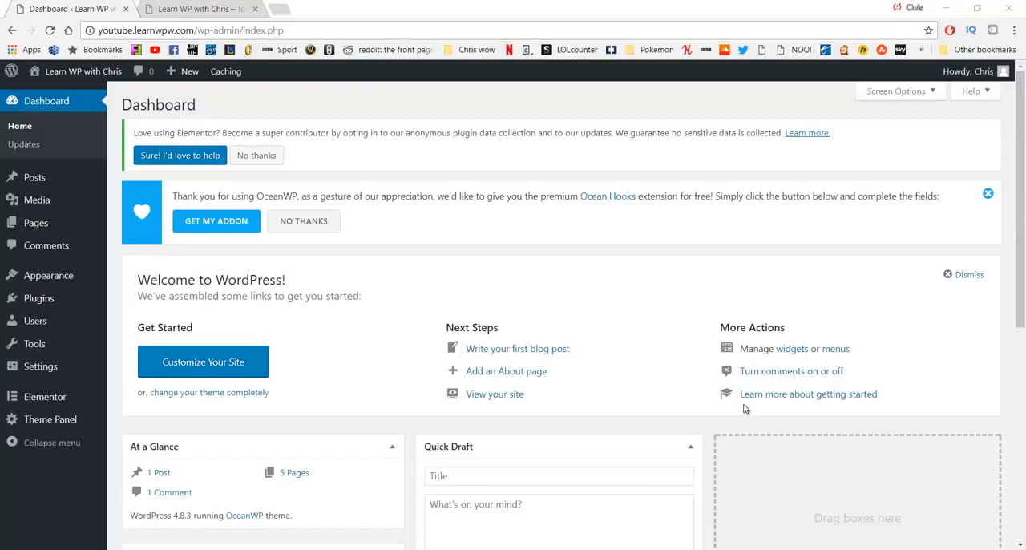
click(180, 8)
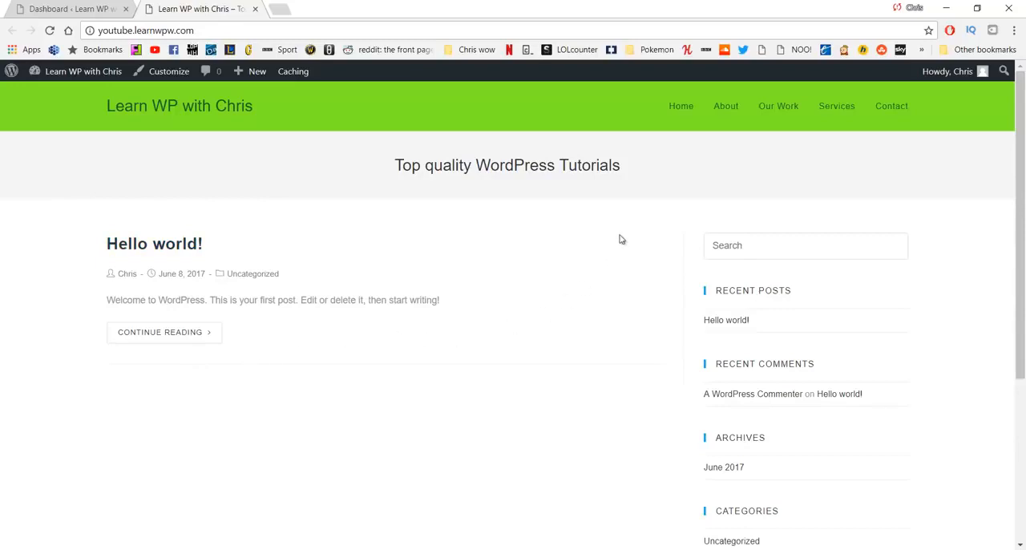
click(674, 112)
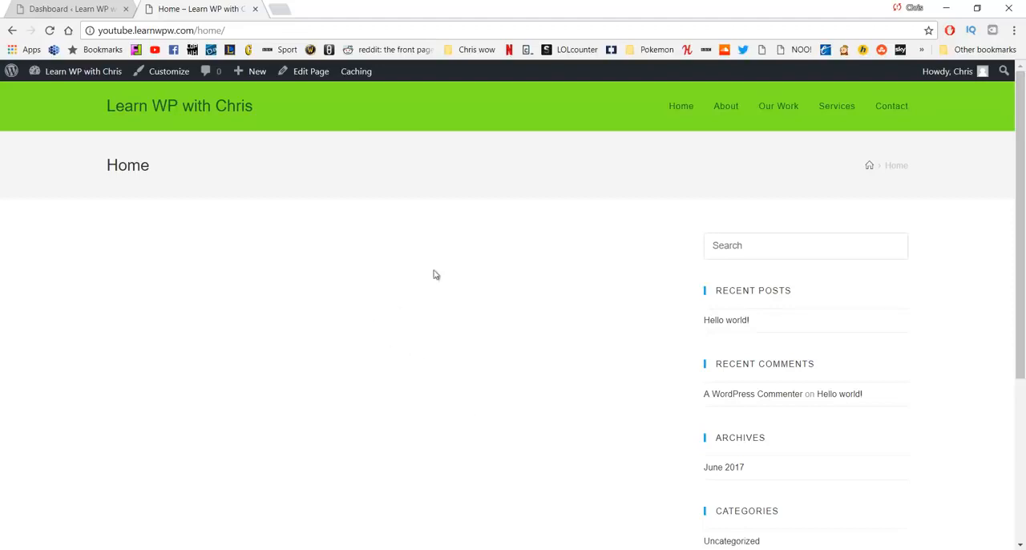
key(alt+Left)
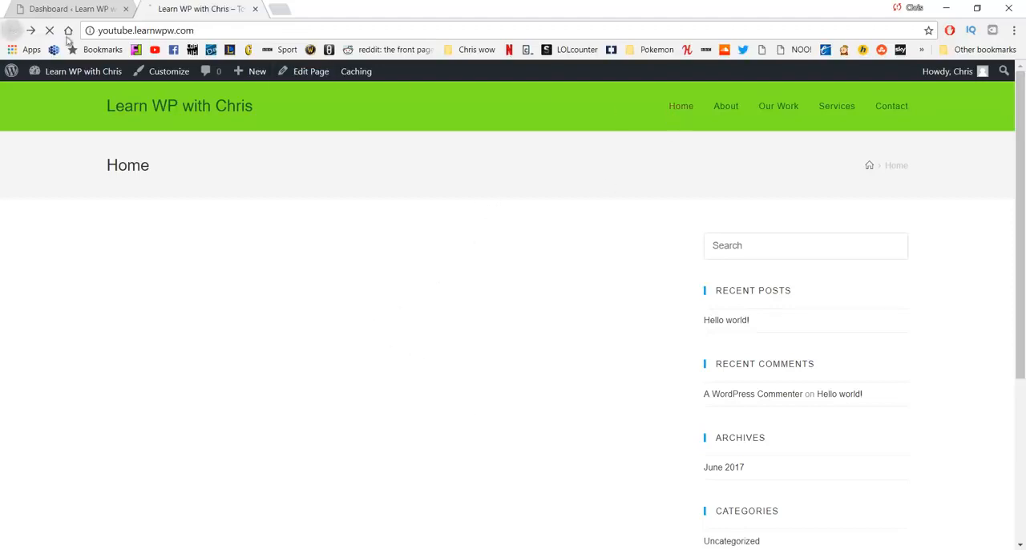
Step: In the customizer, make the front page display a static page, choose Home as the front page, and publish
click(170, 78)
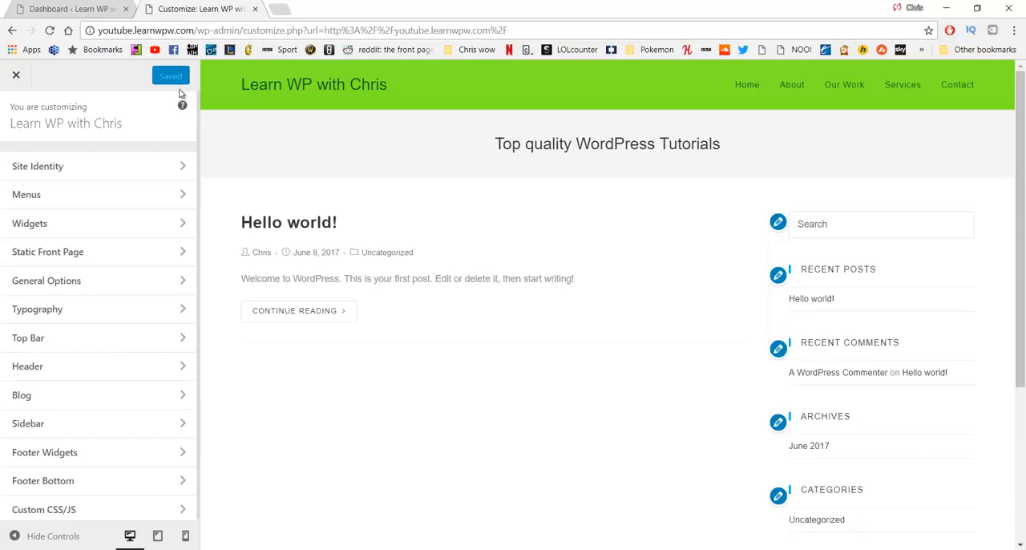
click(171, 254)
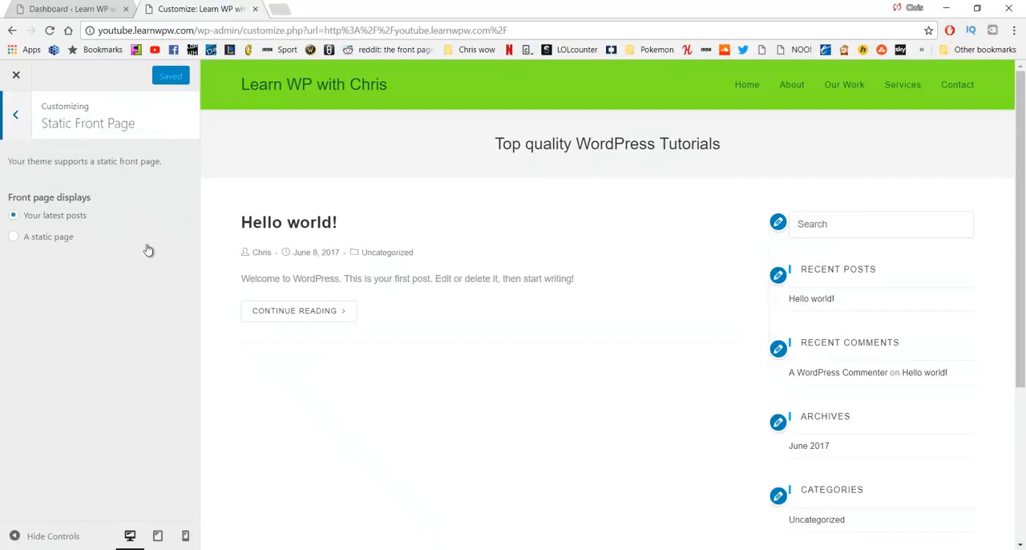
click(50, 239)
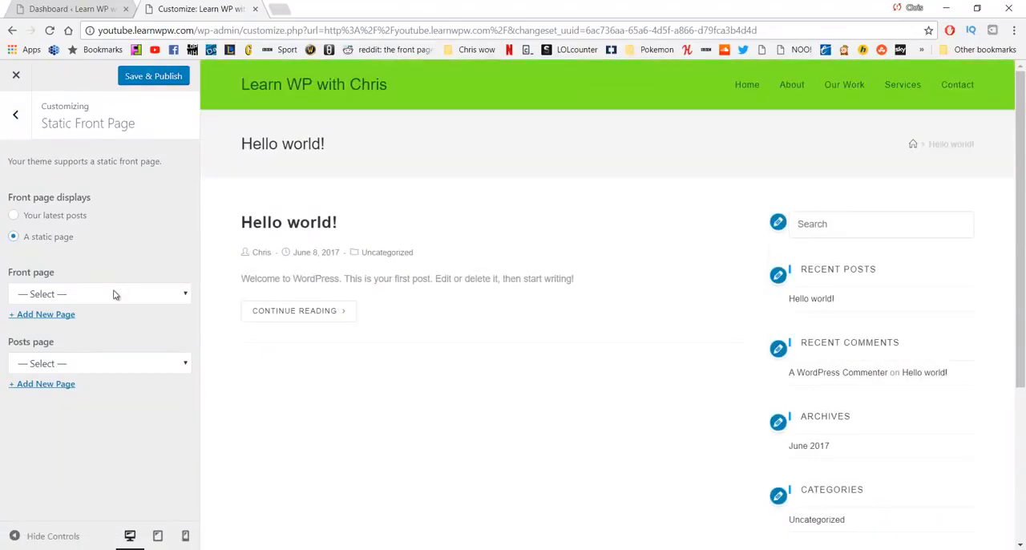
click(114, 294)
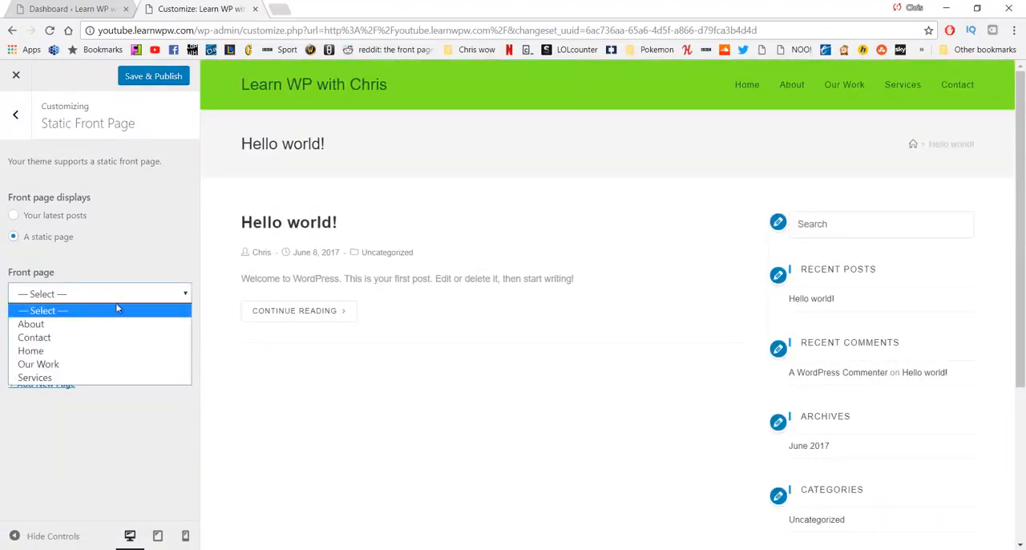
click(103, 349)
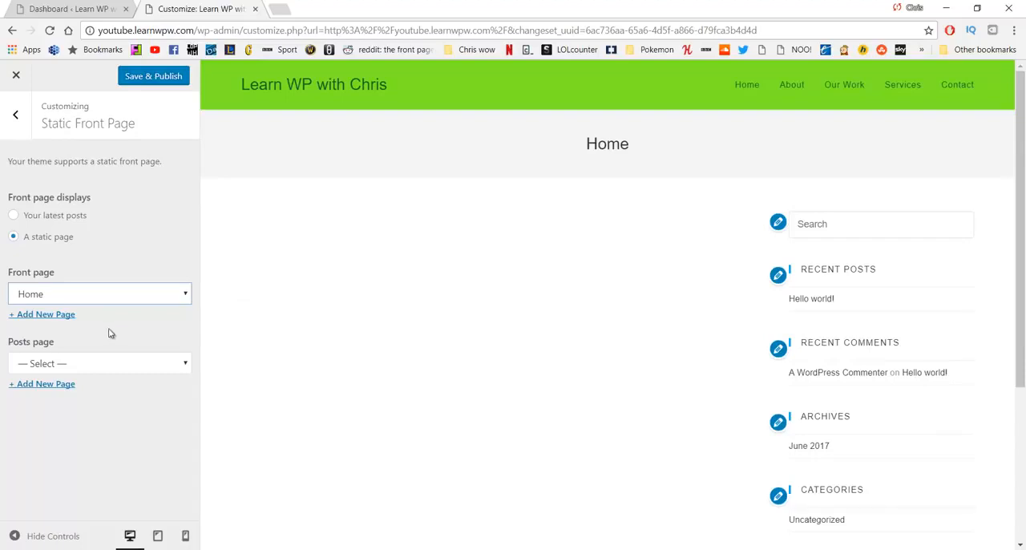
click(152, 77)
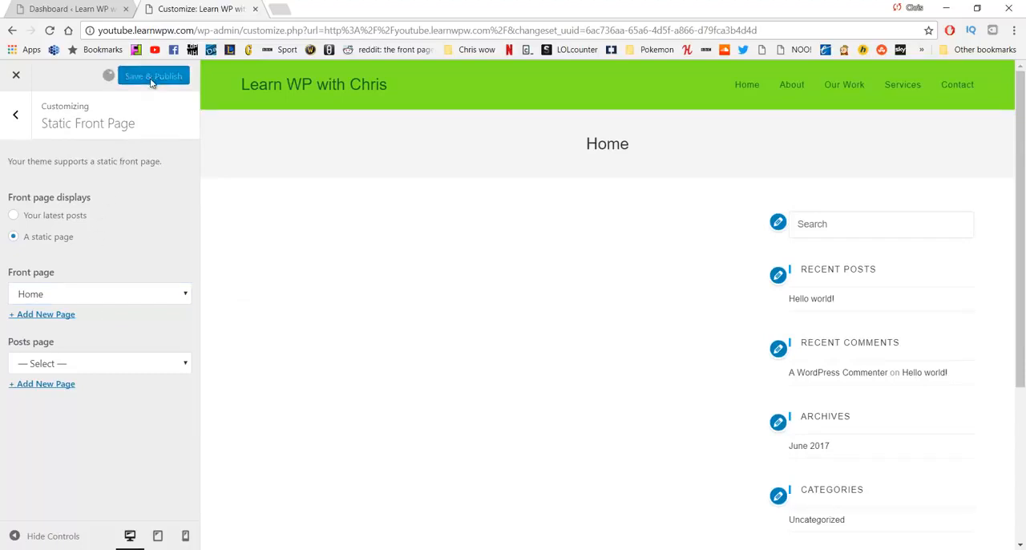
Step: Close the customizer's tab and open the live site in a new one to check its front page
click(74, 5)
click(255, 8)
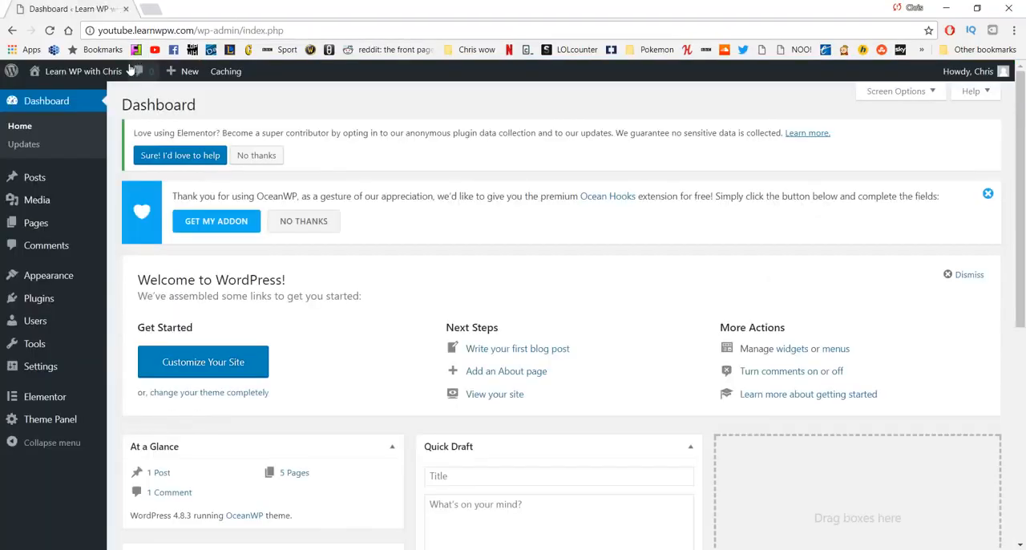
middle_click(111, 72)
click(199, 9)
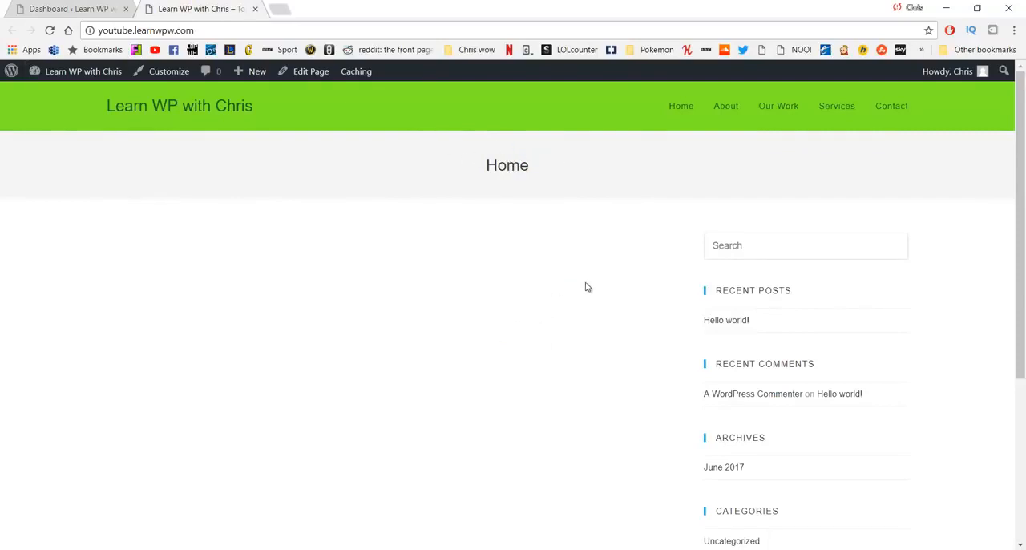
Step: Return to the dashboard, open the Home page from the list of all pages, and edit it with Elementor
click(74, 6)
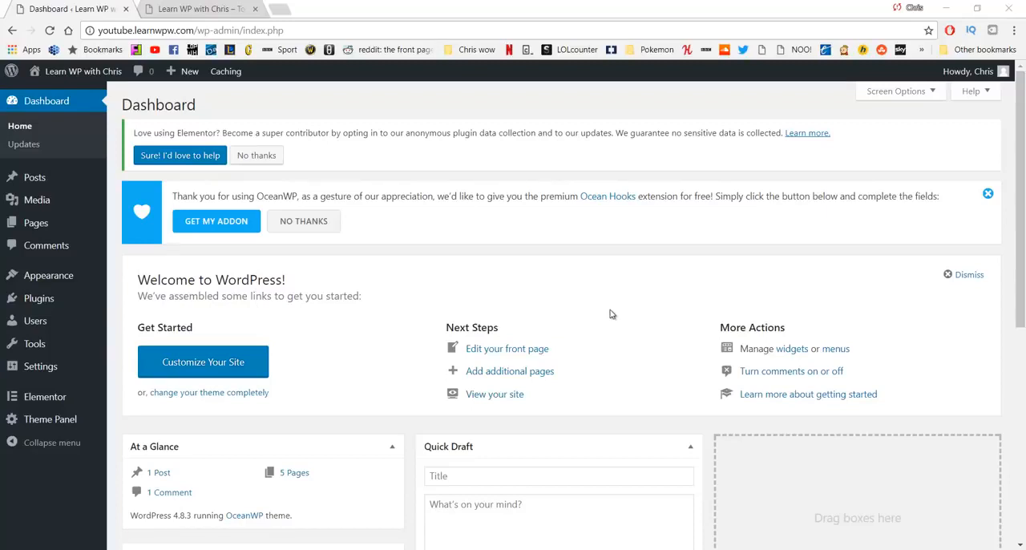
mouse_move(77, 228)
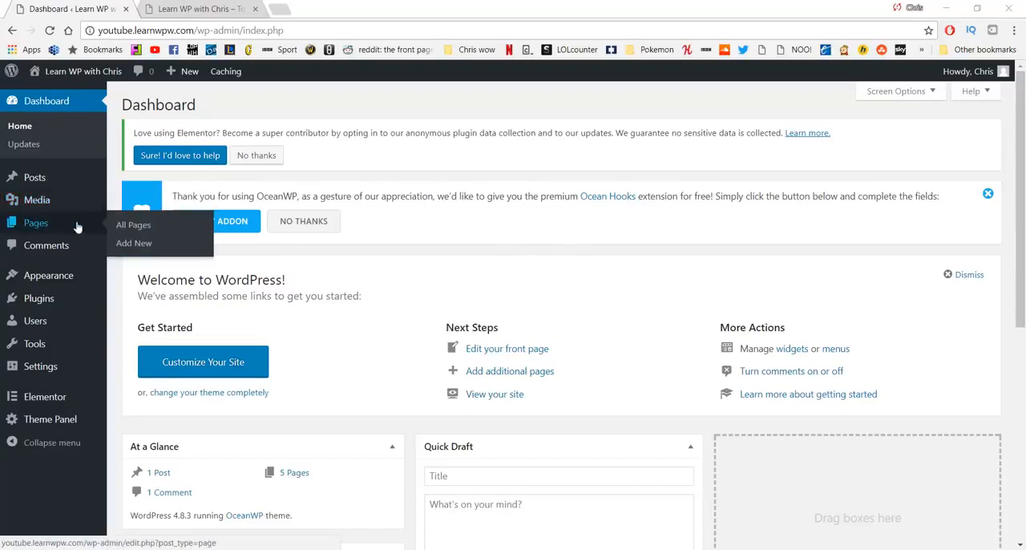
click(123, 227)
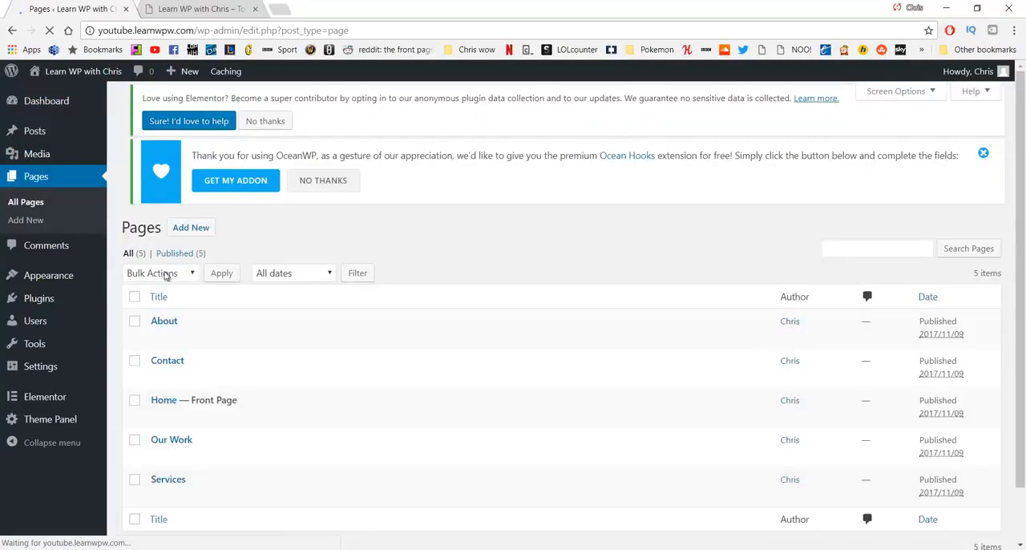
click(168, 417)
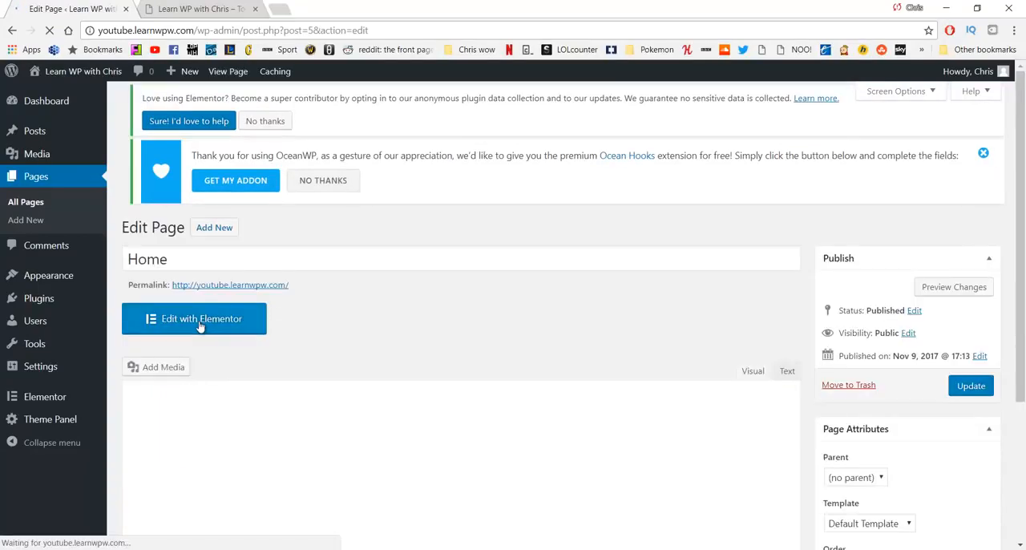
click(200, 323)
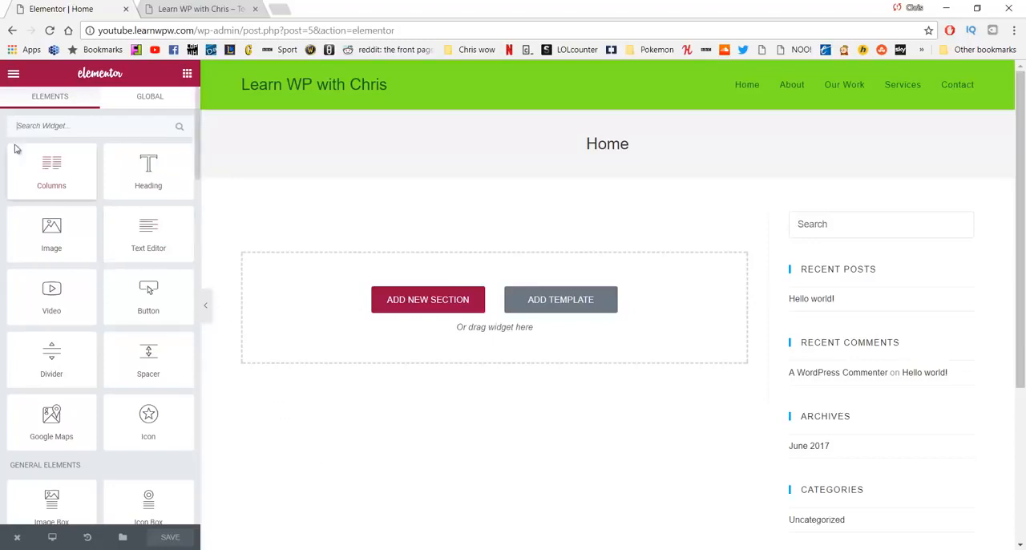
Step: In Elementor's default fonts, set the Primary Headline font family to Lato
click(13, 74)
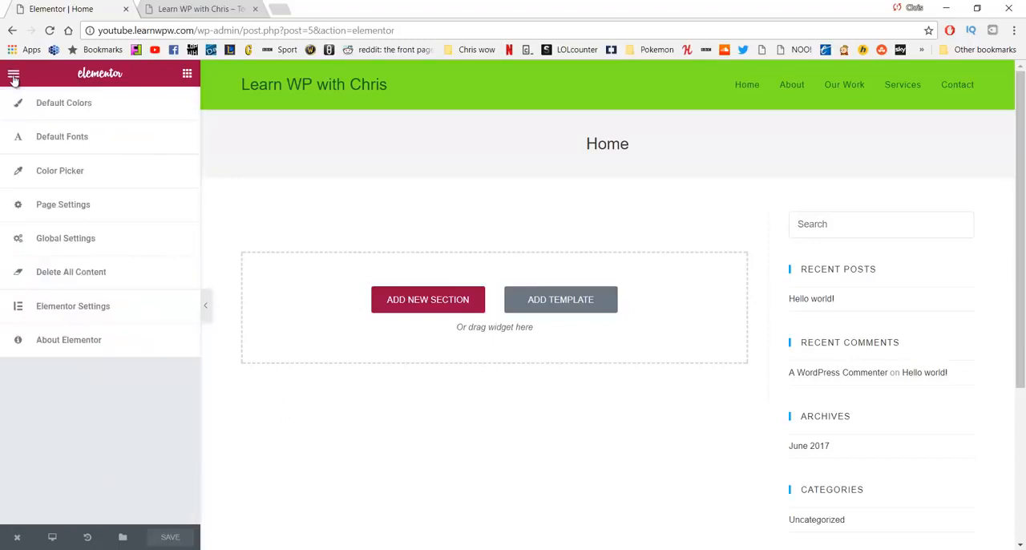
click(91, 141)
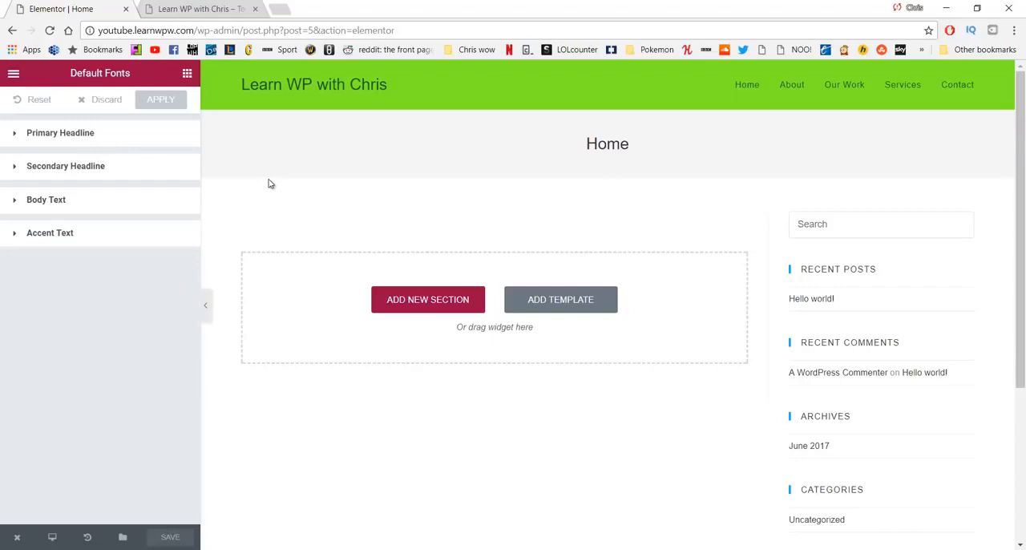
click(110, 136)
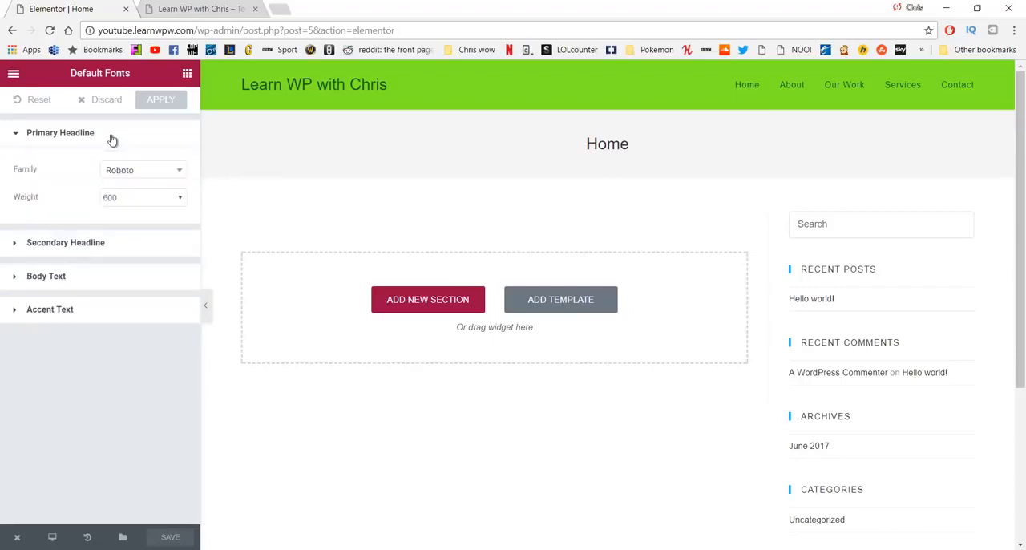
click(146, 176)
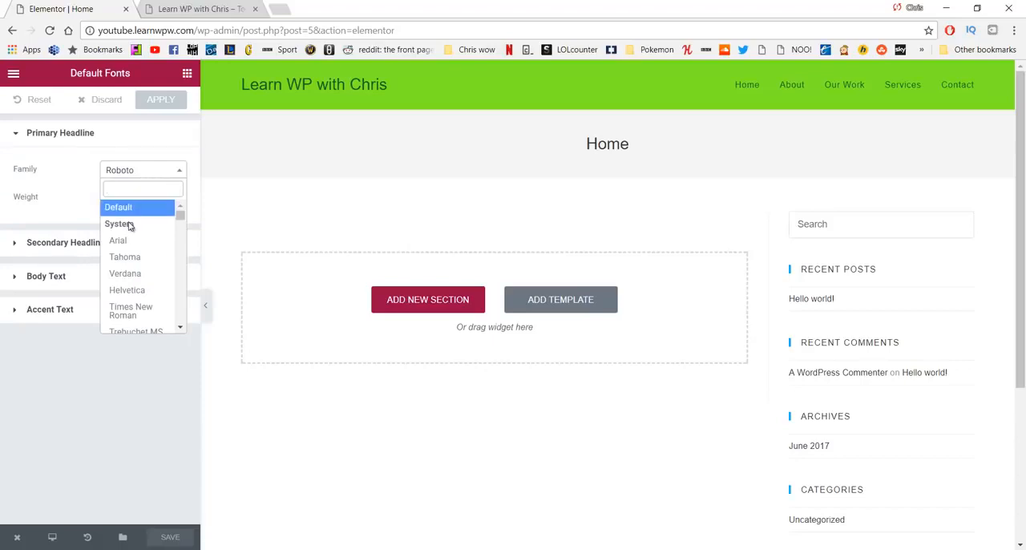
text(Lato)
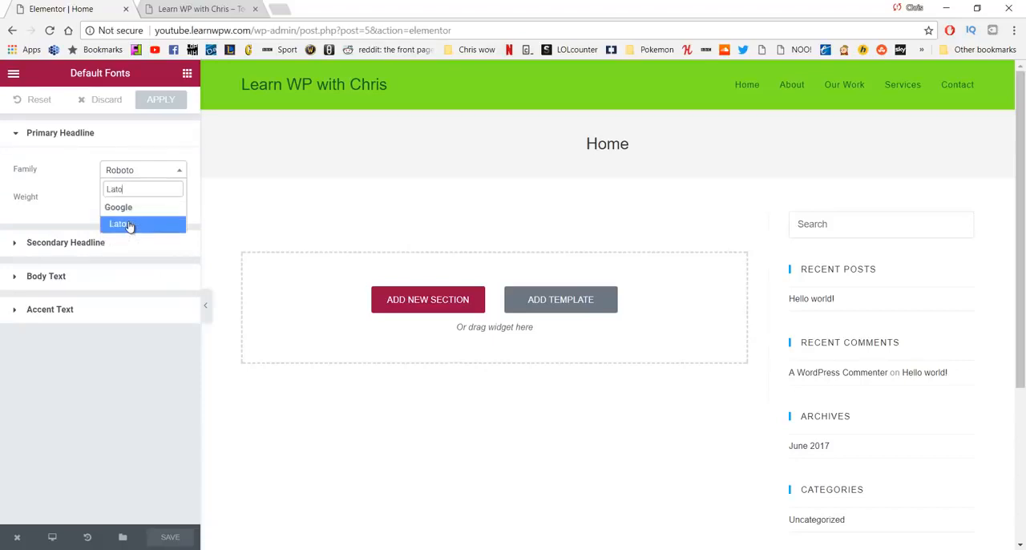
click(128, 225)
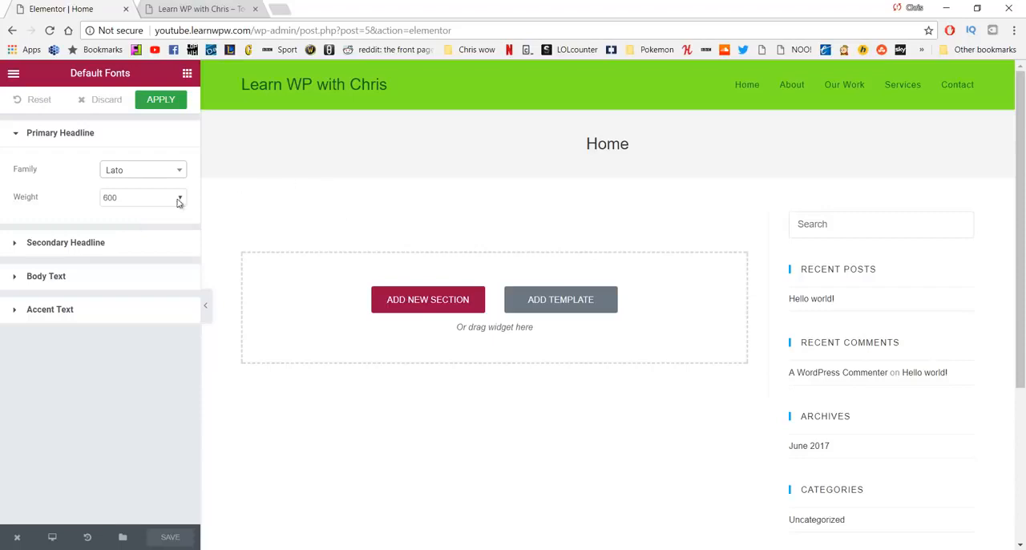
Step: Set the Secondary Headline default font family to Lato
click(140, 249)
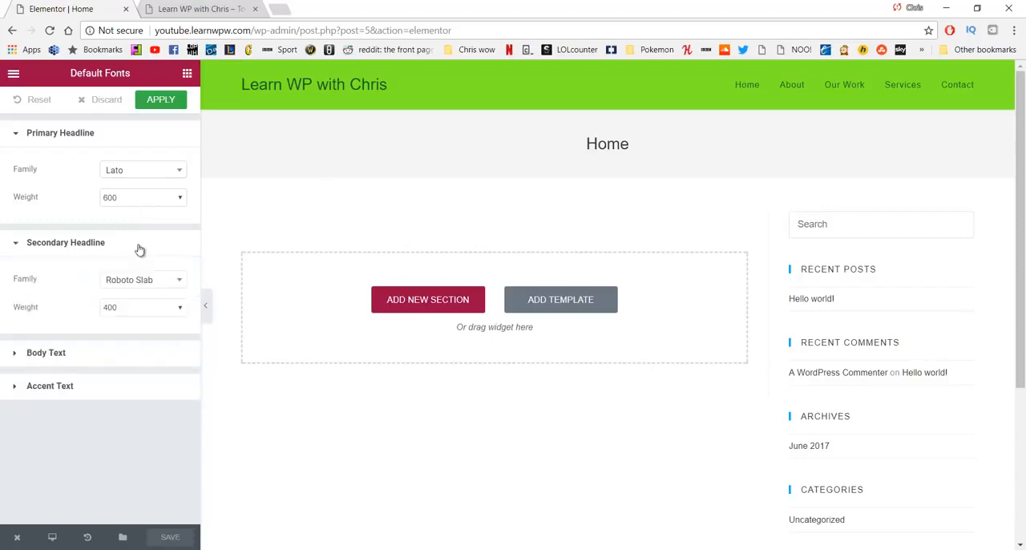
click(169, 287)
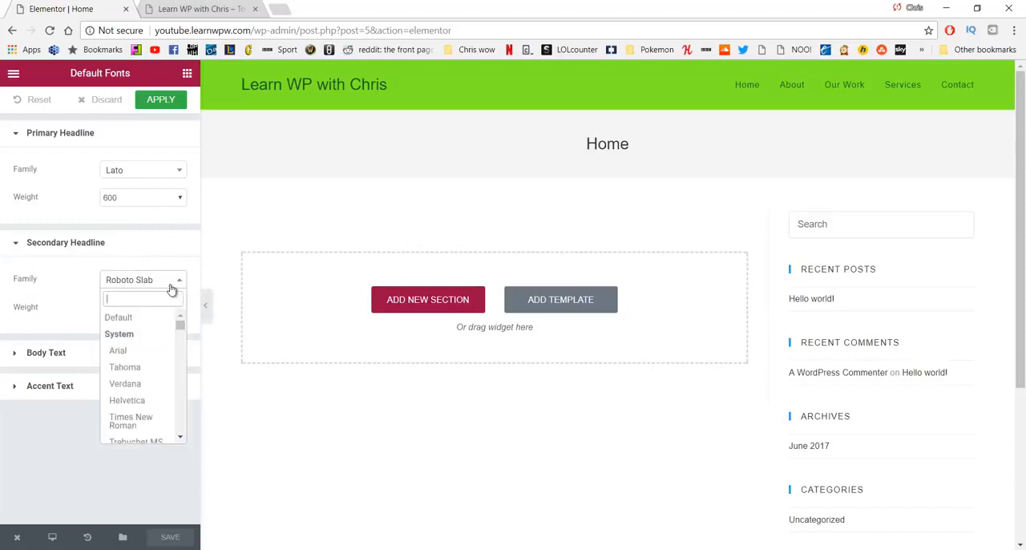
text(Lato)
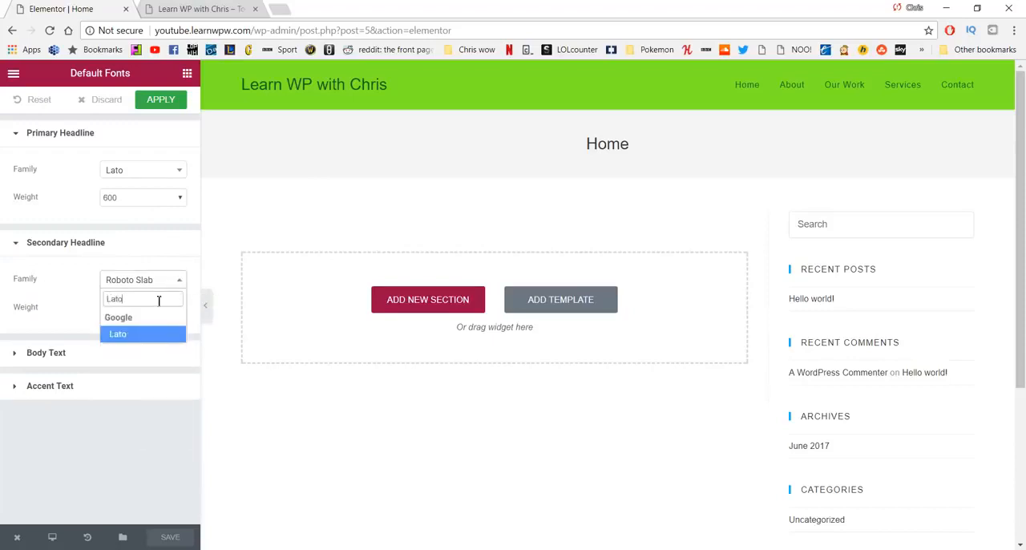
click(145, 338)
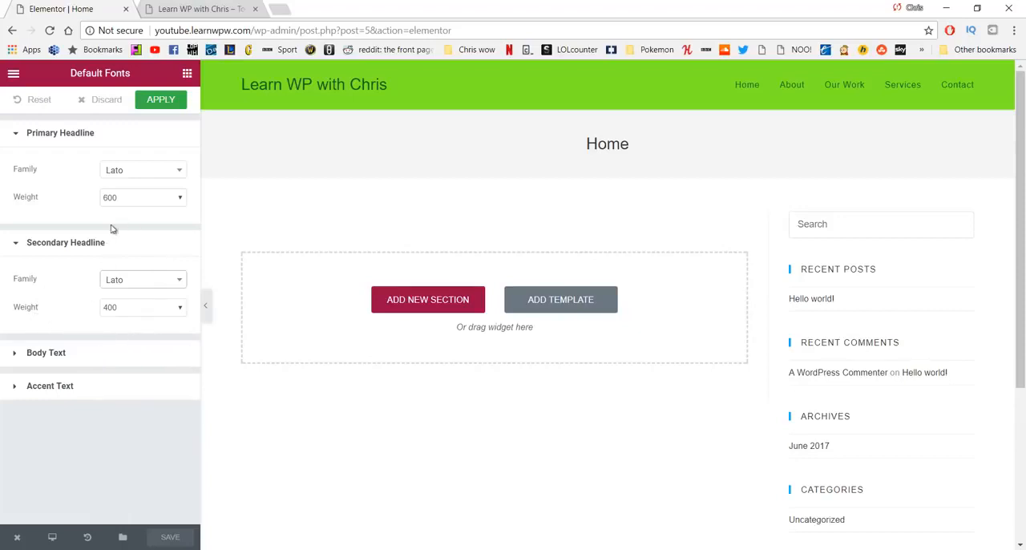
Step: Set the Body Text default font family to Lato
click(123, 360)
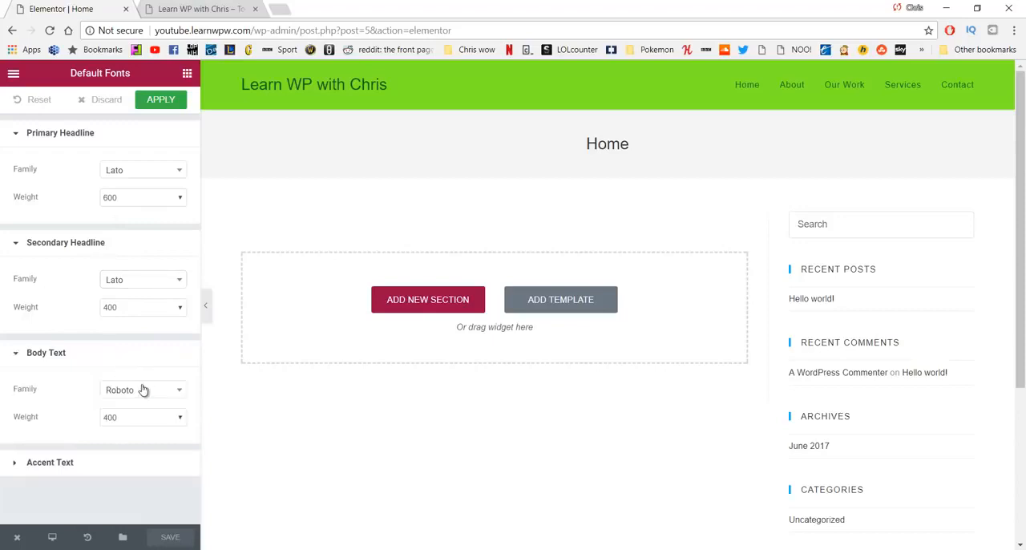
click(143, 390)
text(La)
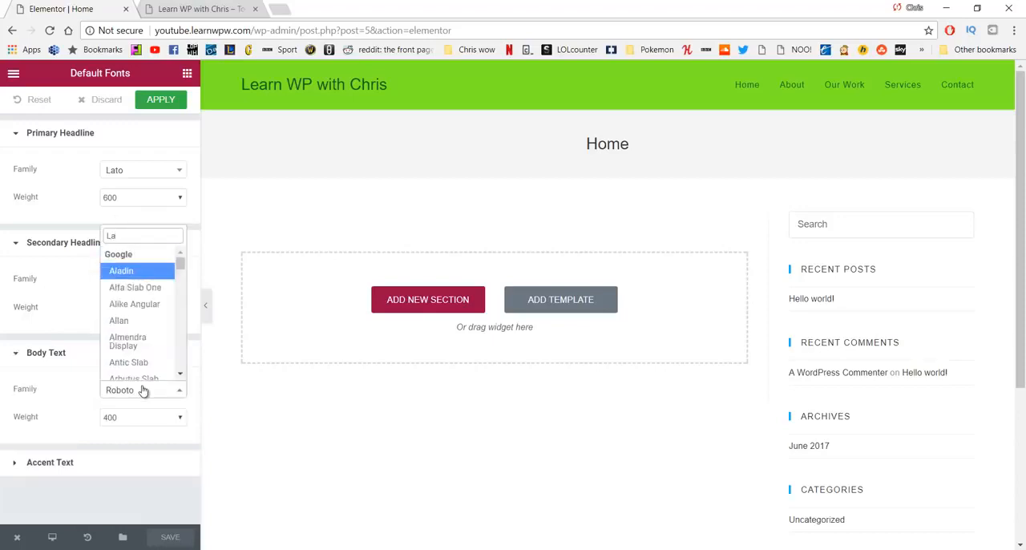
text(to)
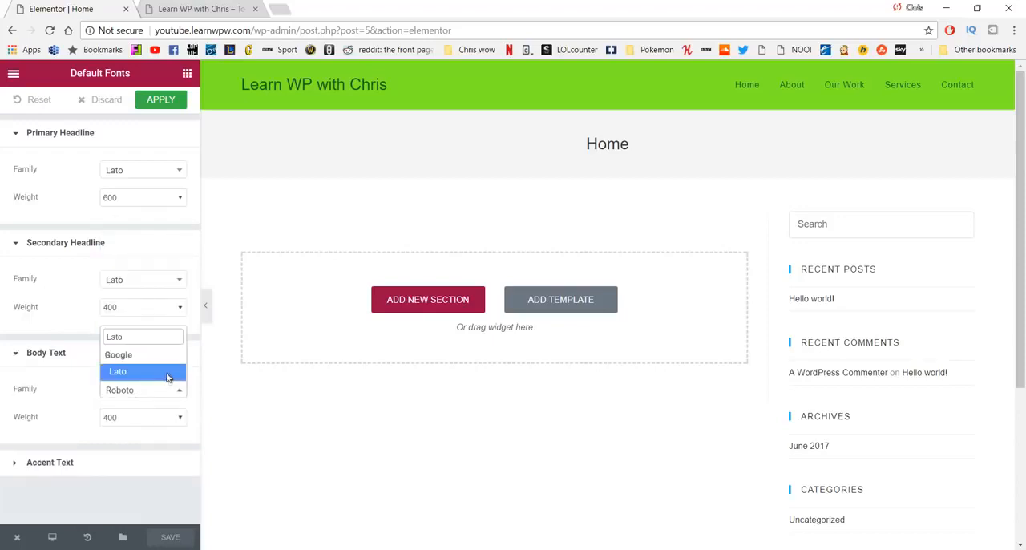
click(167, 376)
Step: Set the Accent Text default font family to Lato and save the font settings
click(100, 462)
scroll(148, 453, down, 1)
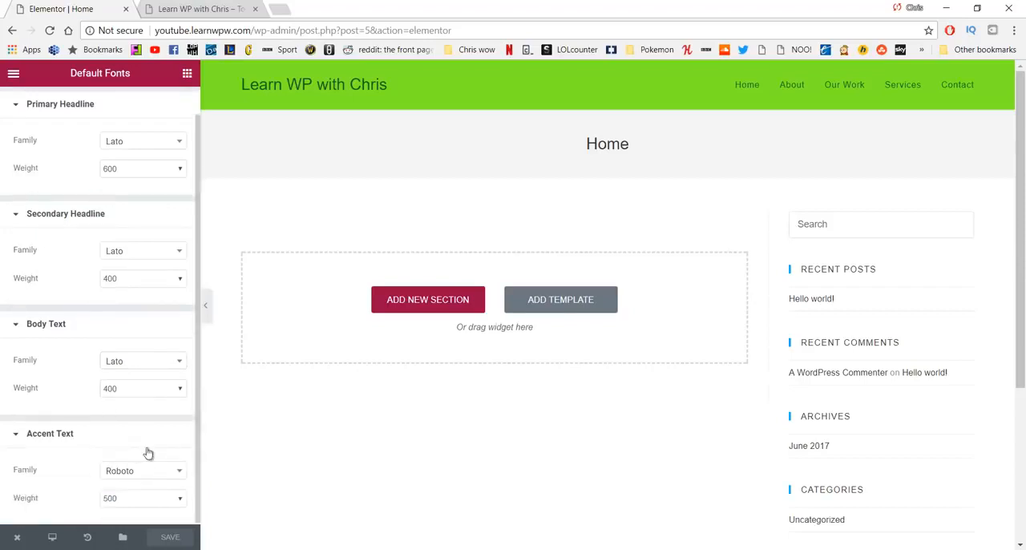
click(146, 472)
text(Lato)
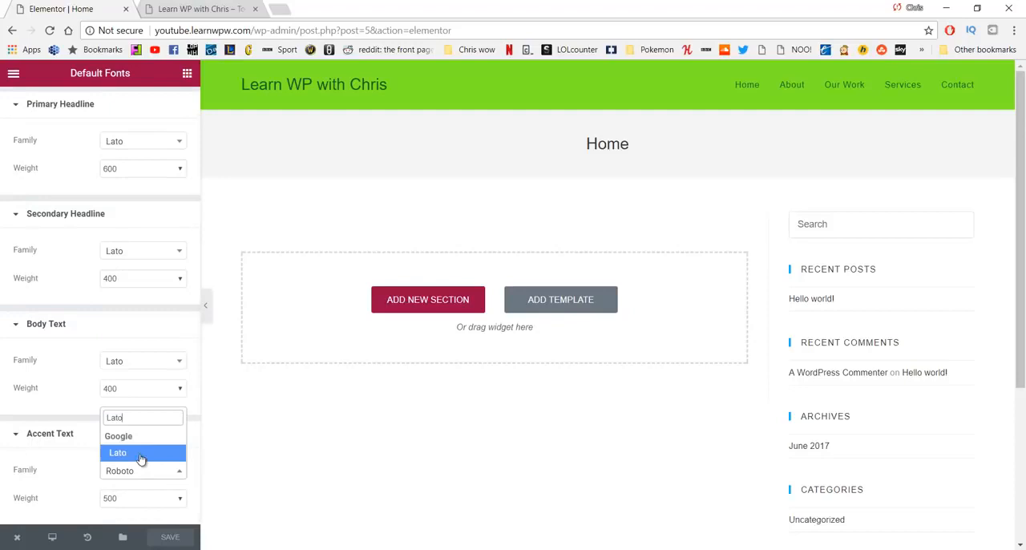
click(140, 454)
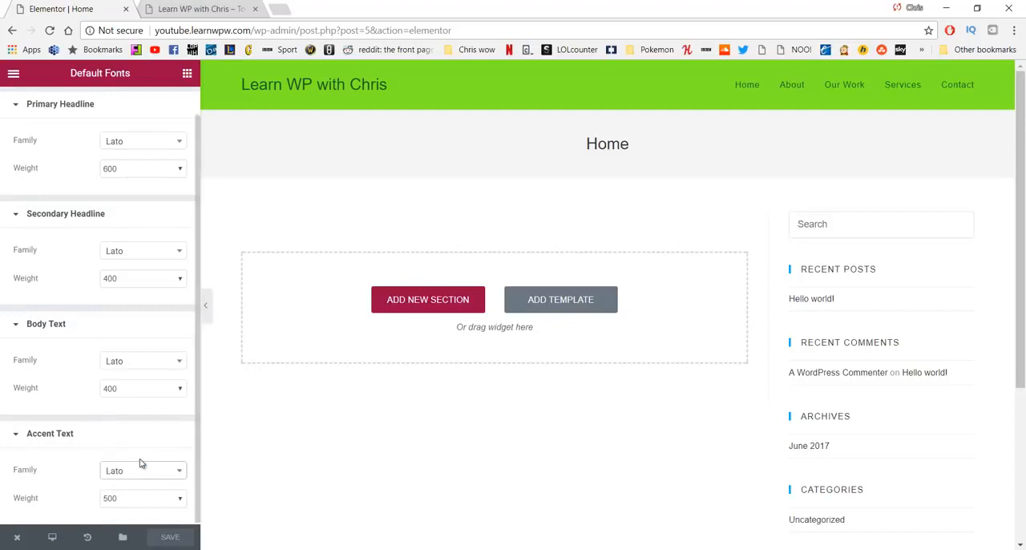
click(180, 429)
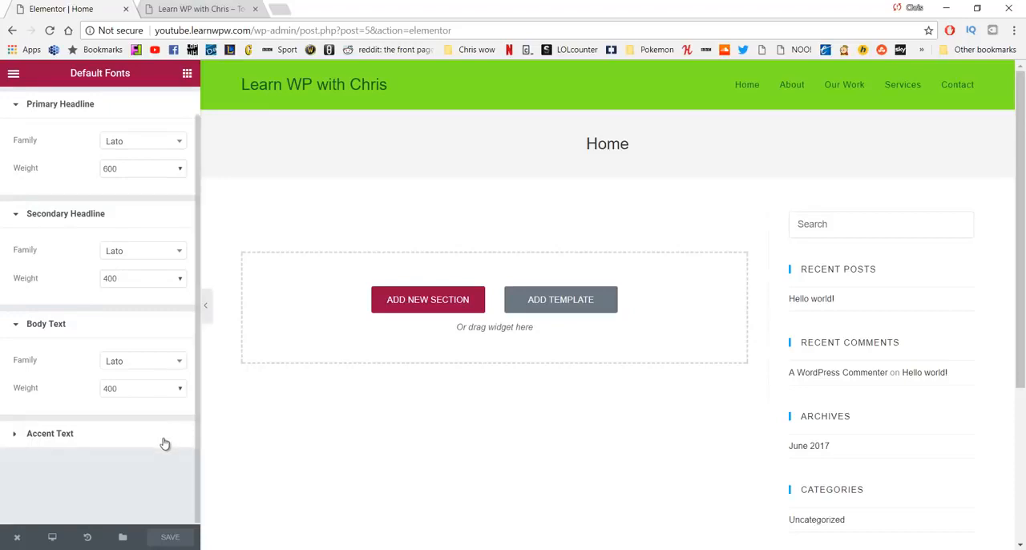
click(164, 439)
click(180, 538)
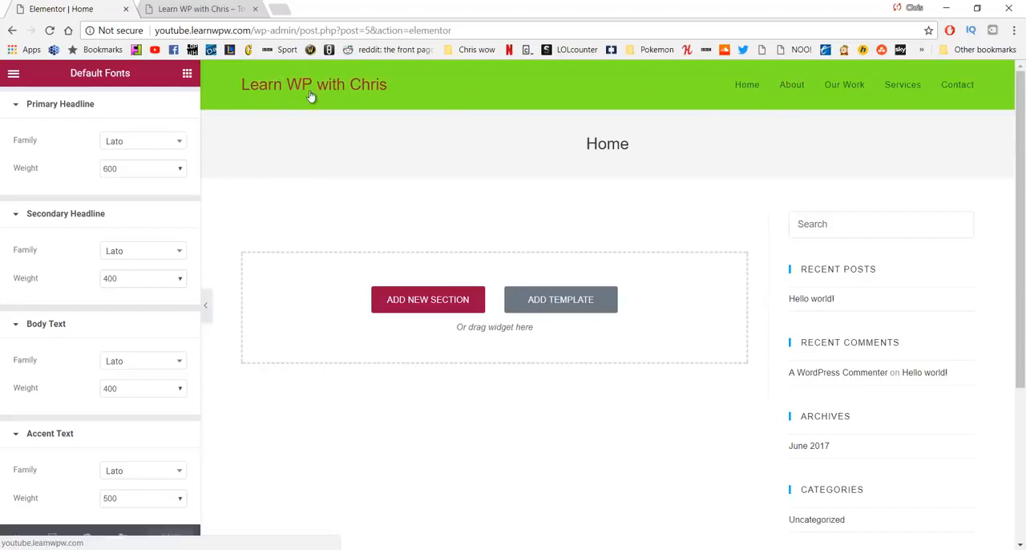
Step: View the live Home page from the Elementor editor and open it in the theme customizer
scroll(226, 181, down, 2)
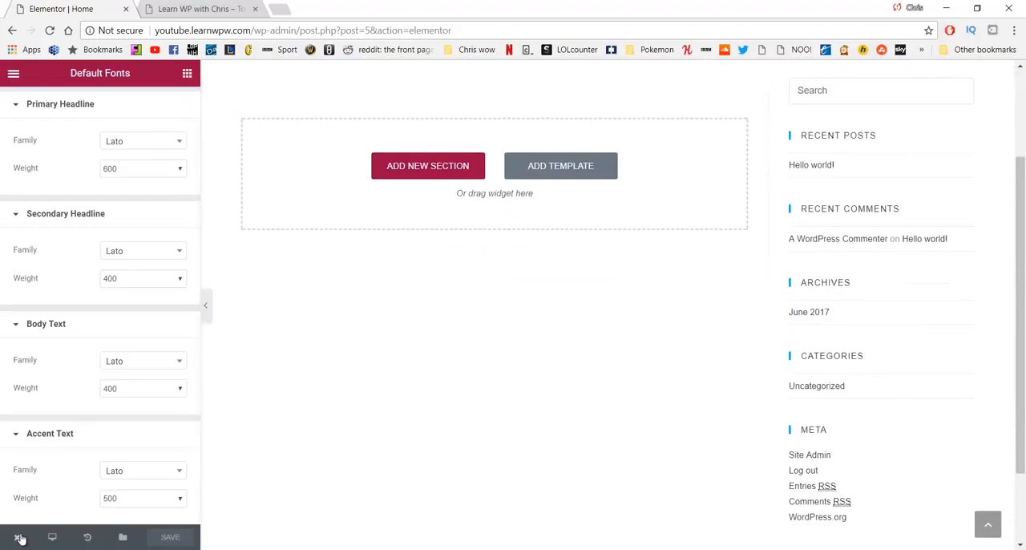
mouse_move(20, 537)
click(44, 476)
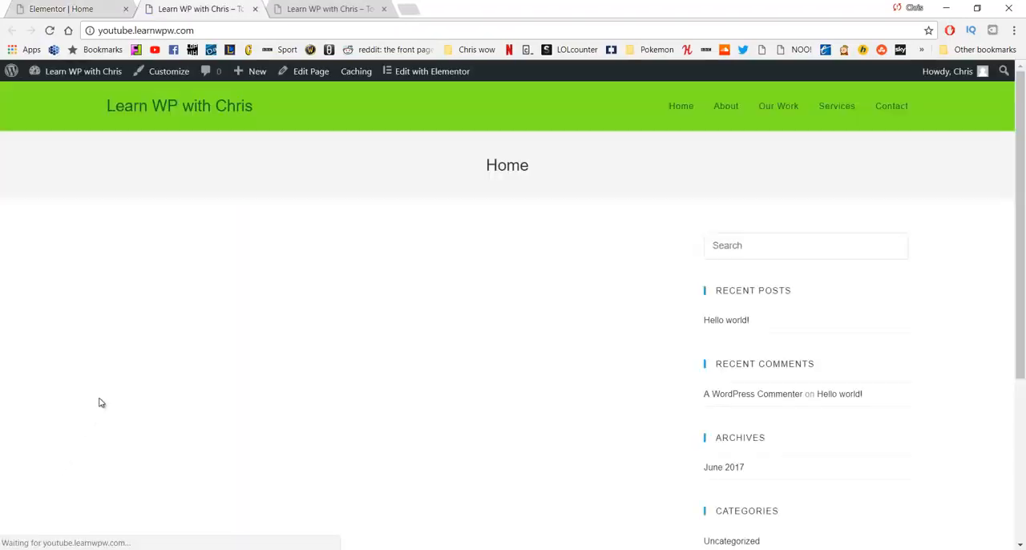
click(163, 79)
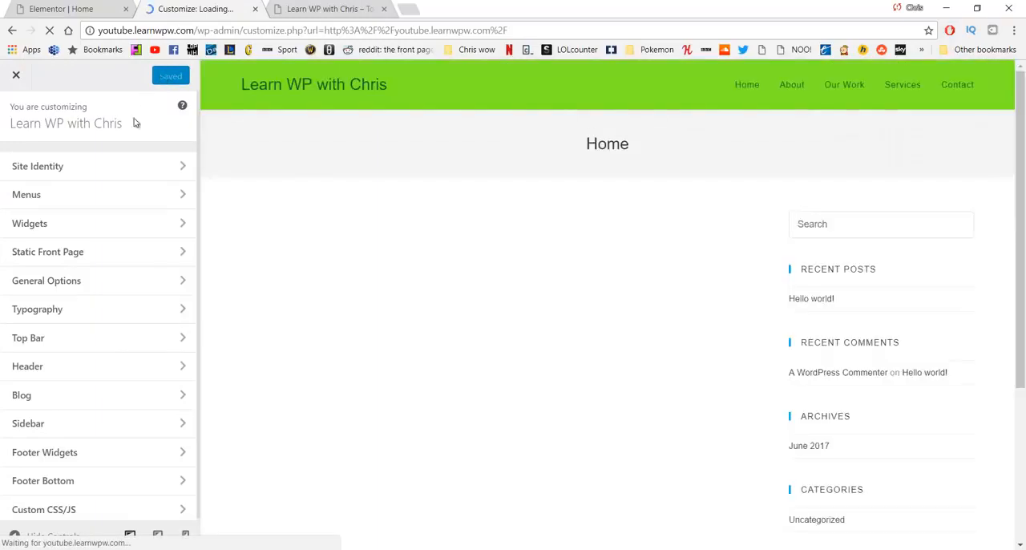
Step: In the theme's Typography settings, look at the General font subsets and set the Body font family to Lato
click(106, 316)
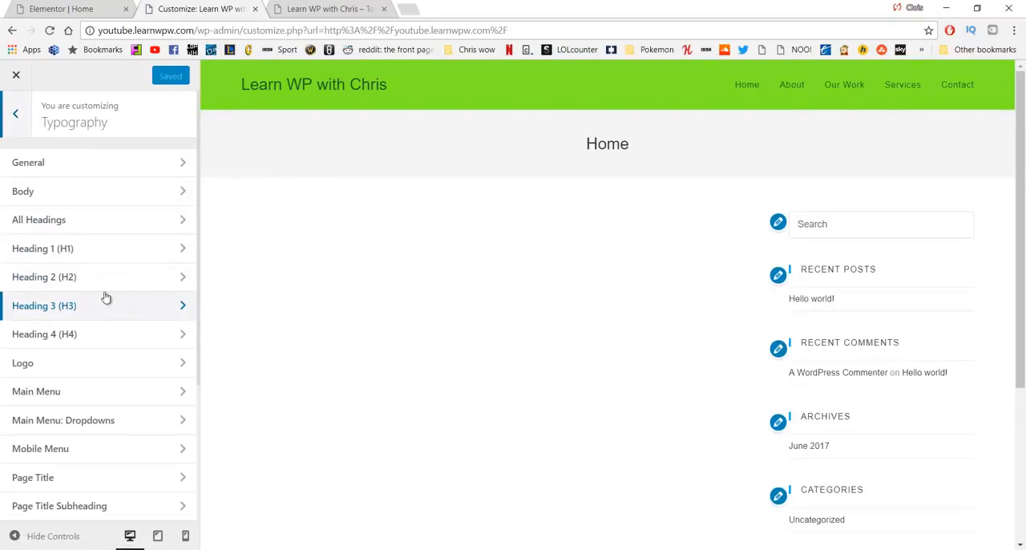
click(100, 166)
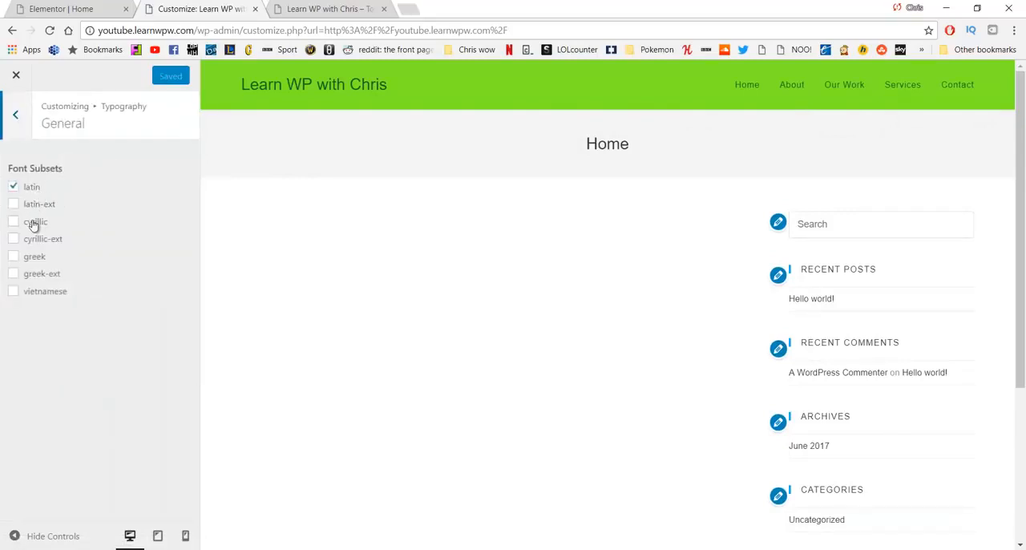
click(17, 120)
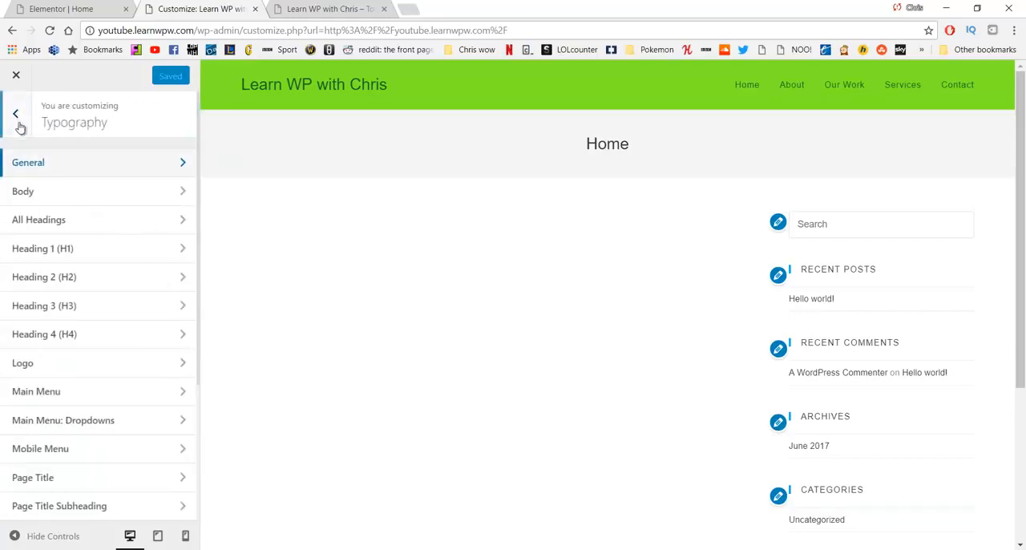
click(46, 199)
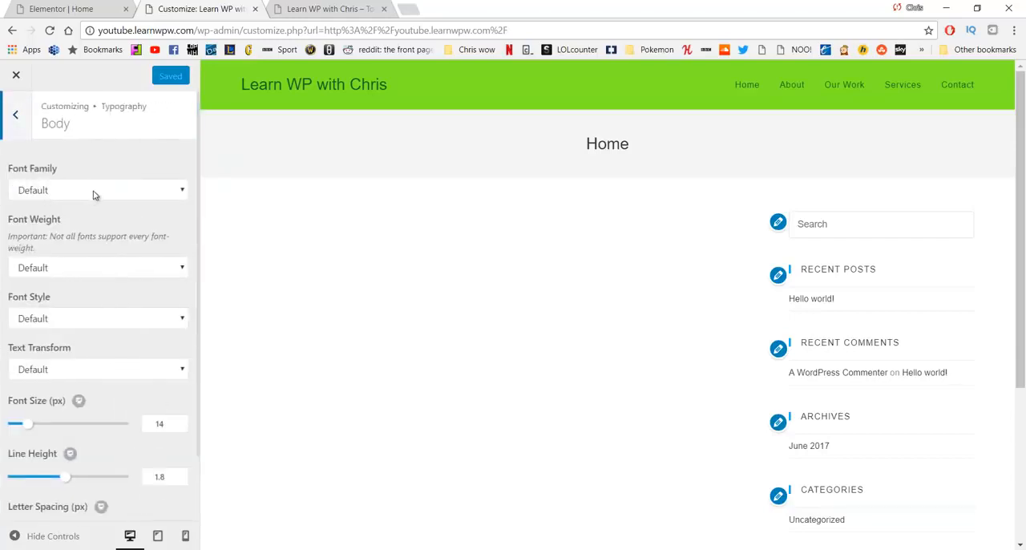
click(90, 195)
text(lato)
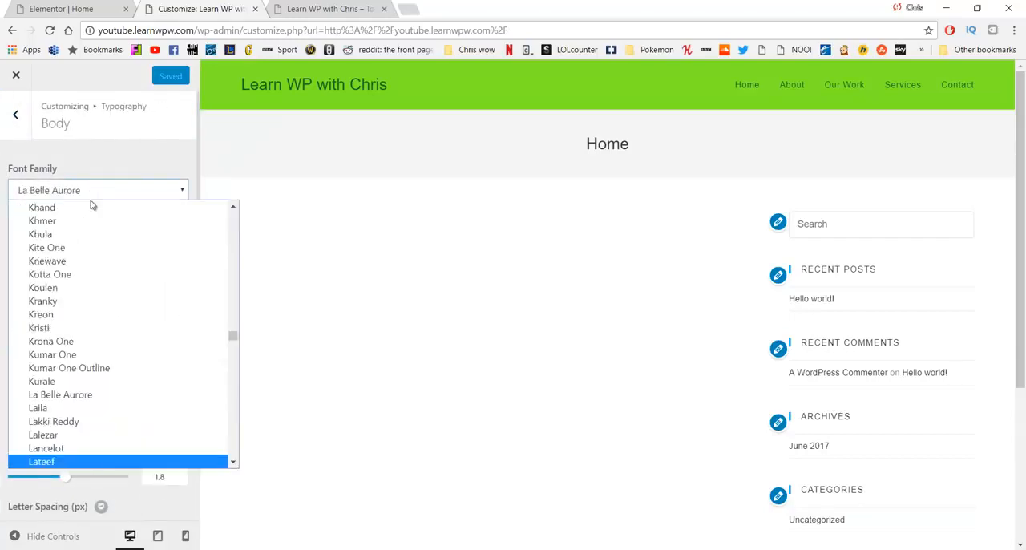
key(Return)
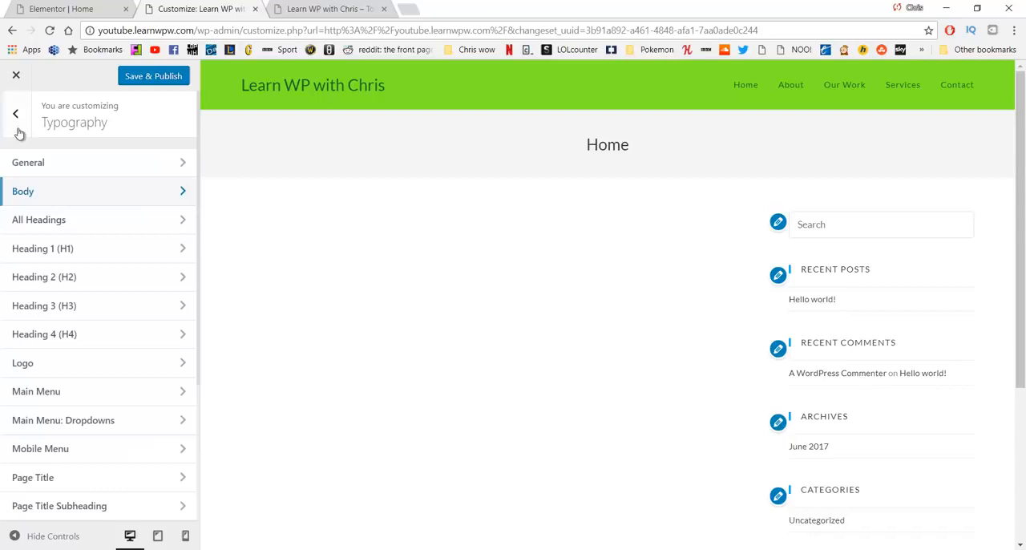
Step: Set the font family for All Headings to Lato in the theme's Typography settings
click(68, 224)
click(78, 196)
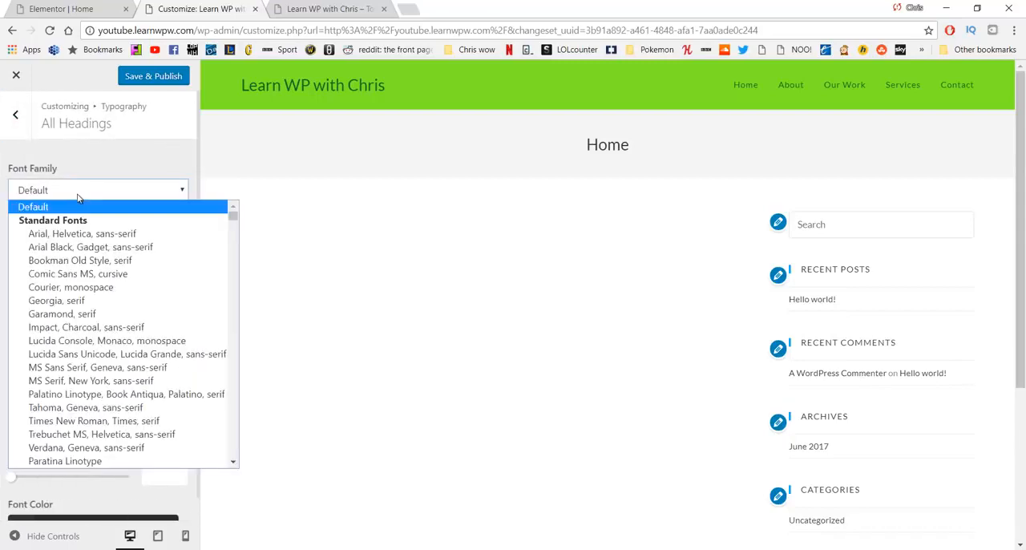
text(lato)
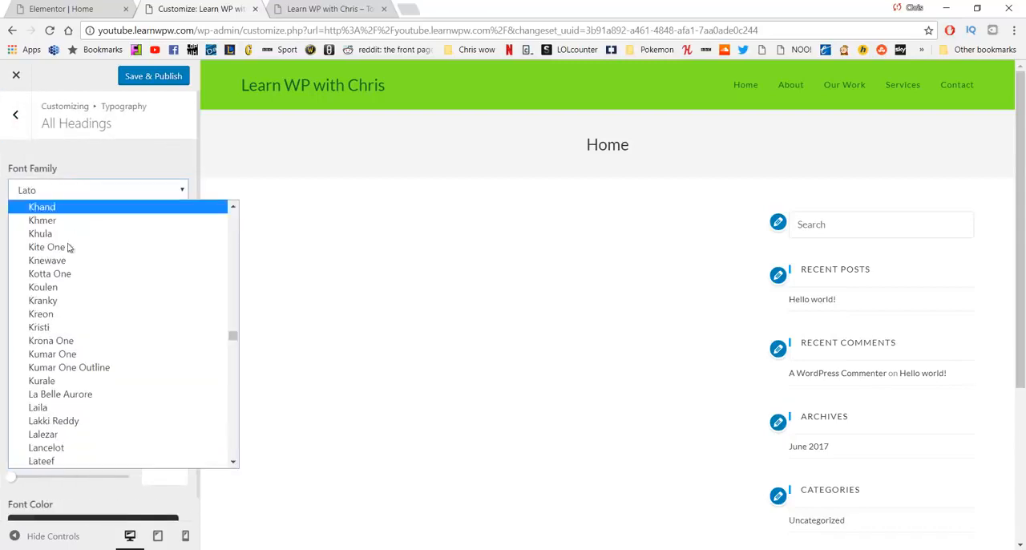
click(70, 159)
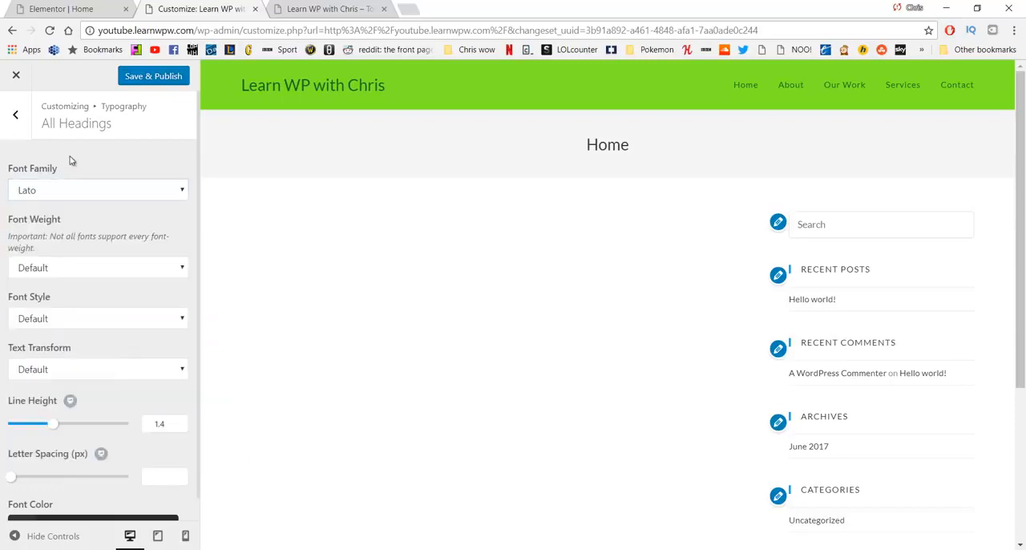
Step: In the Logo typography settings, try the Rock Salt font and set the font family to Lato
click(16, 117)
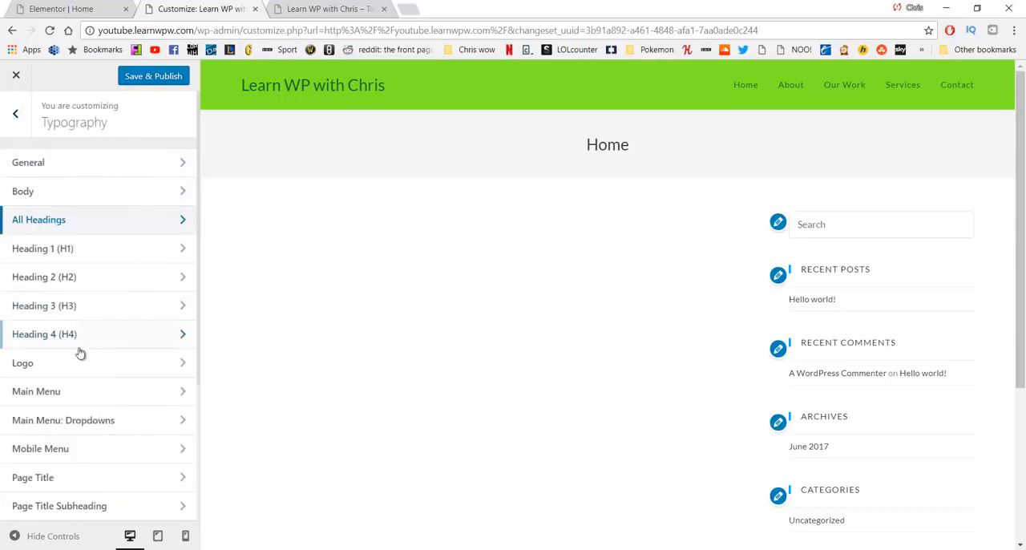
click(81, 365)
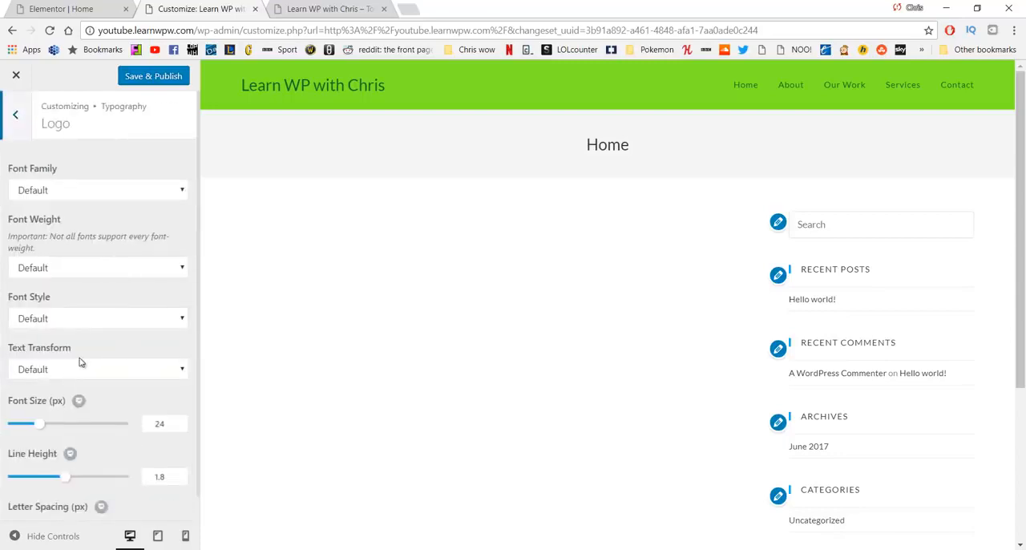
click(99, 195)
text(lat)
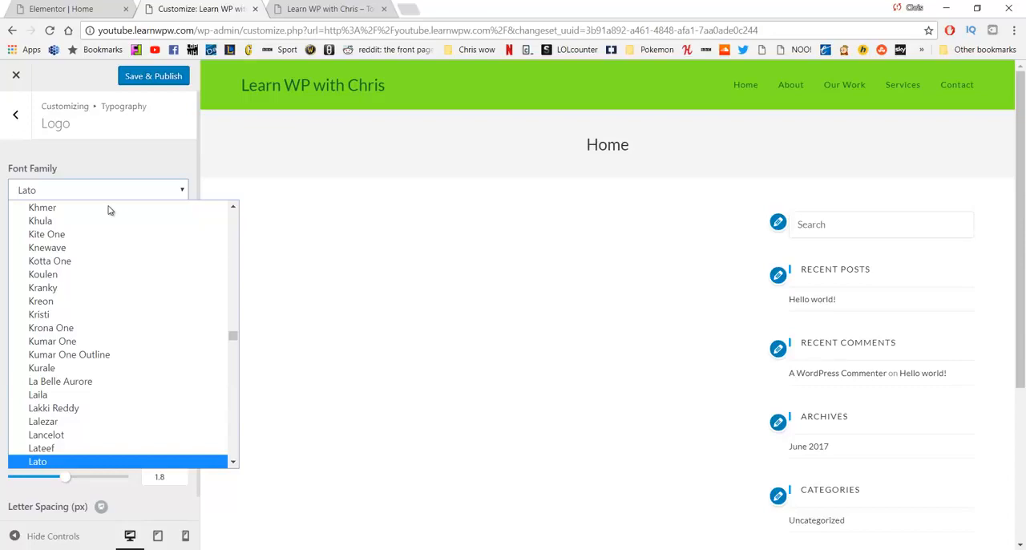
text(rock)
key(Return)
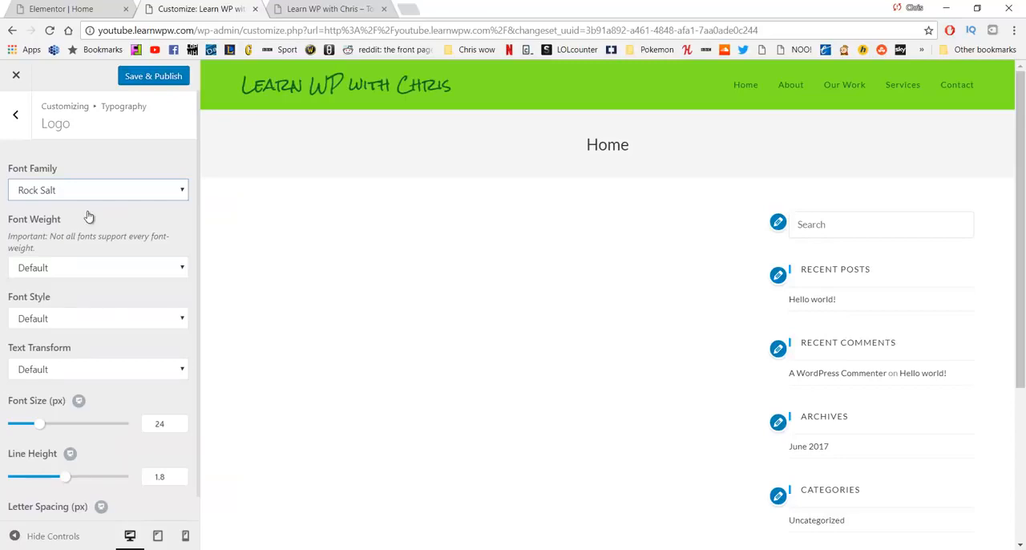
click(90, 197)
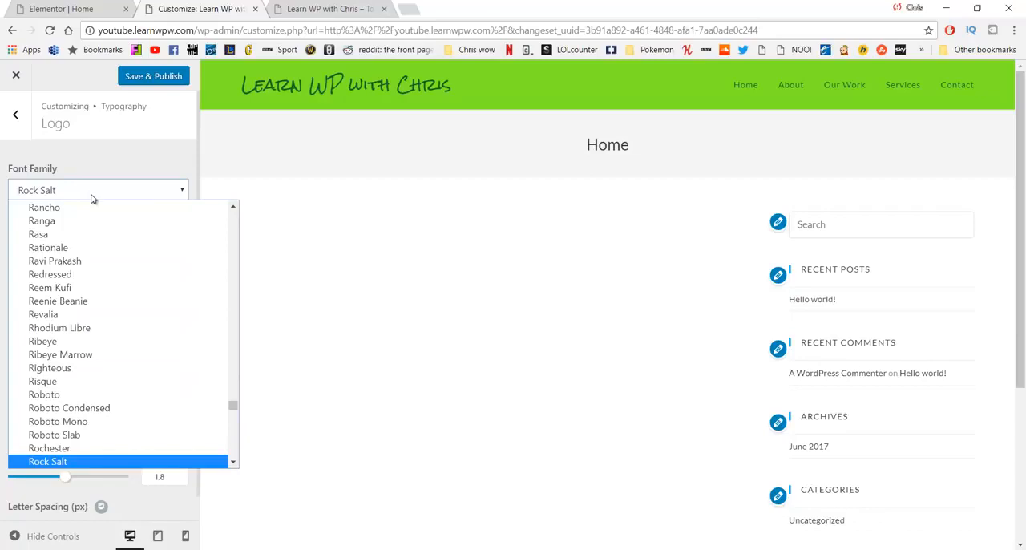
text(lato)
key(Return)
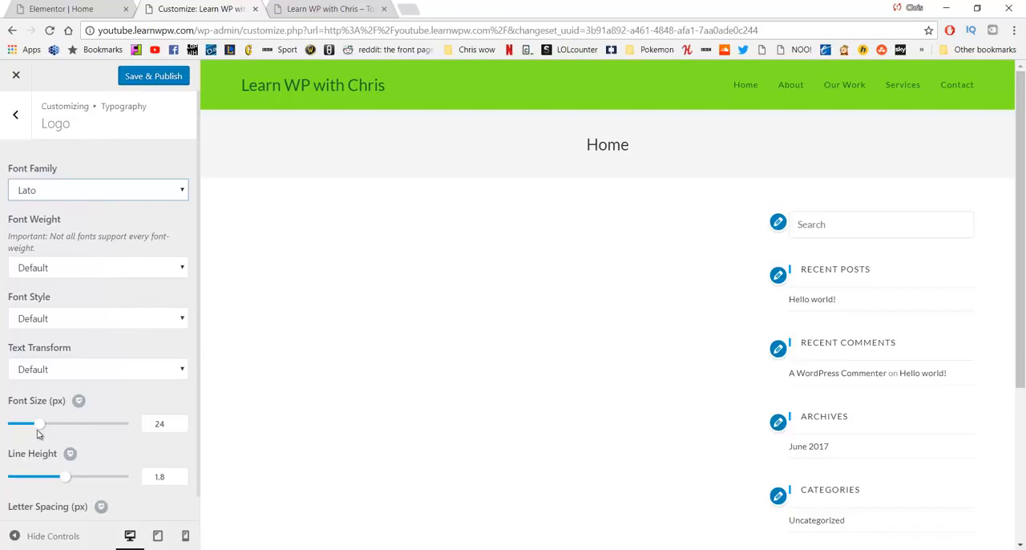
Step: Set the logo font size to 31 px and publish the typography changes
mouse_move(37, 431)
mouse_down()
mouse_move(64, 426)
mouse_move(50, 429)
mouse_up()
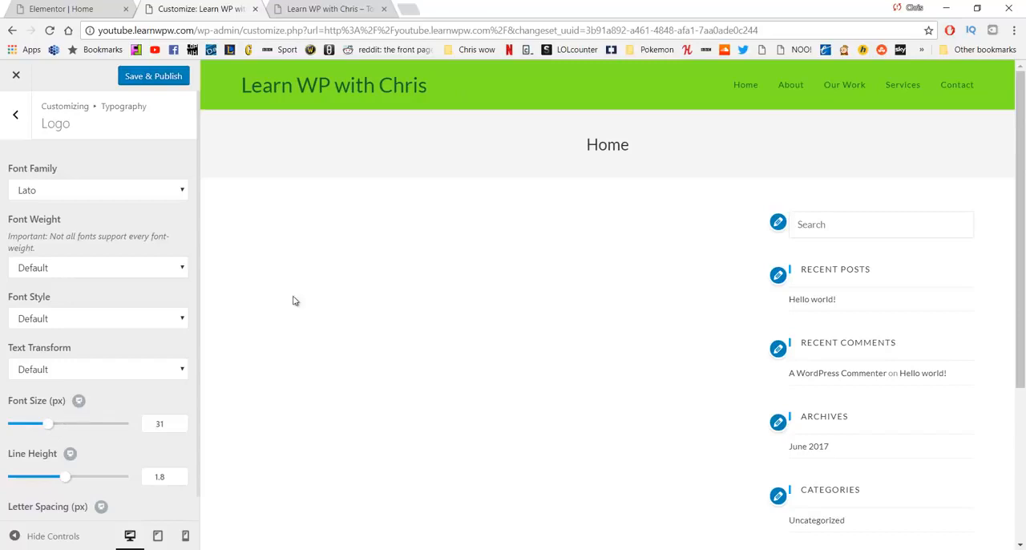
scroll(165, 296, down, 1)
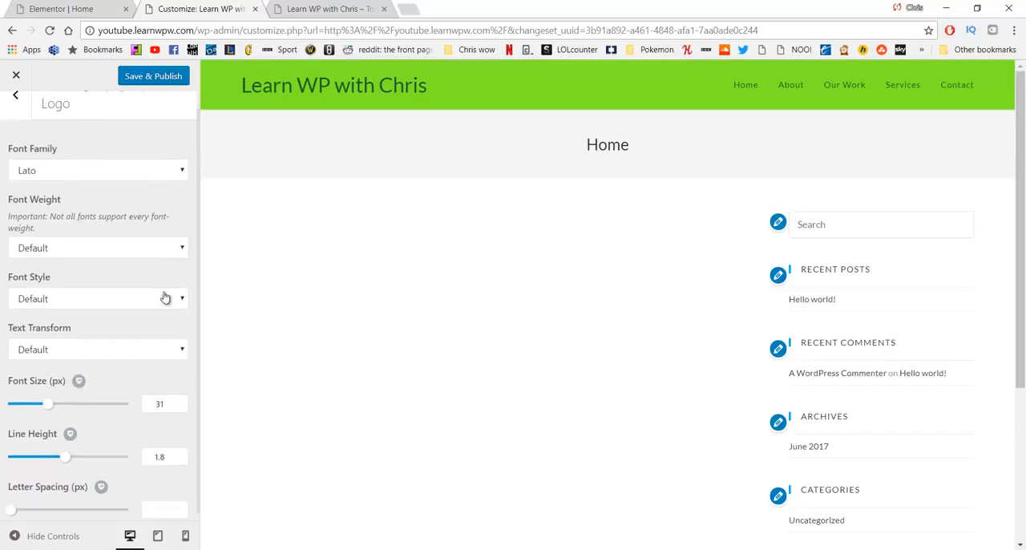
scroll(22, 136, up, 1)
click(21, 129)
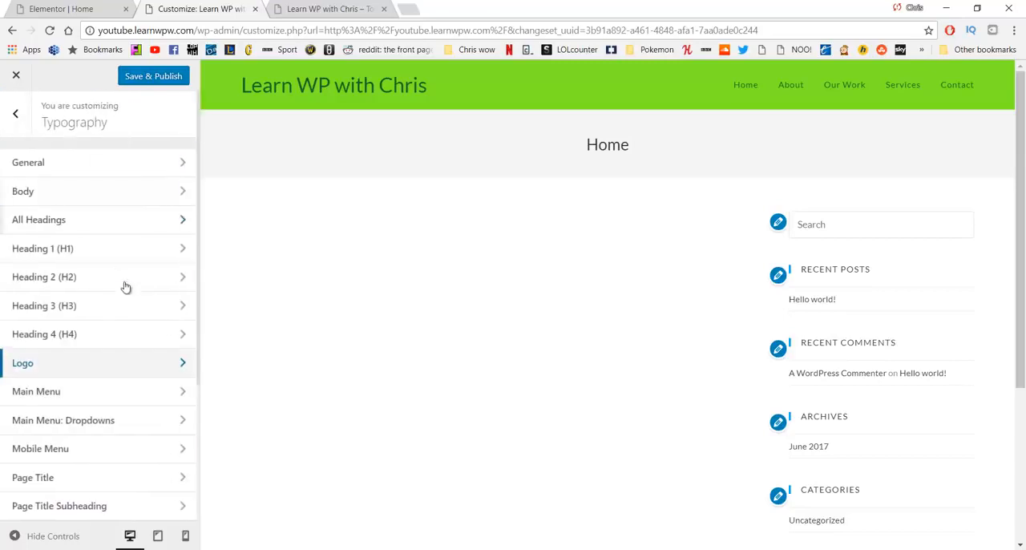
scroll(129, 296, down, 3)
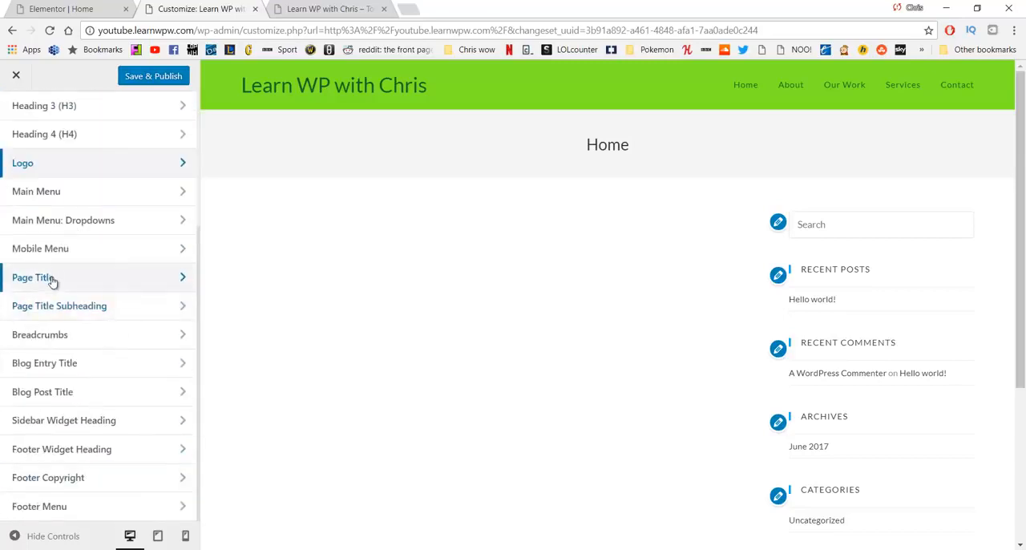
scroll(120, 300, up, 3)
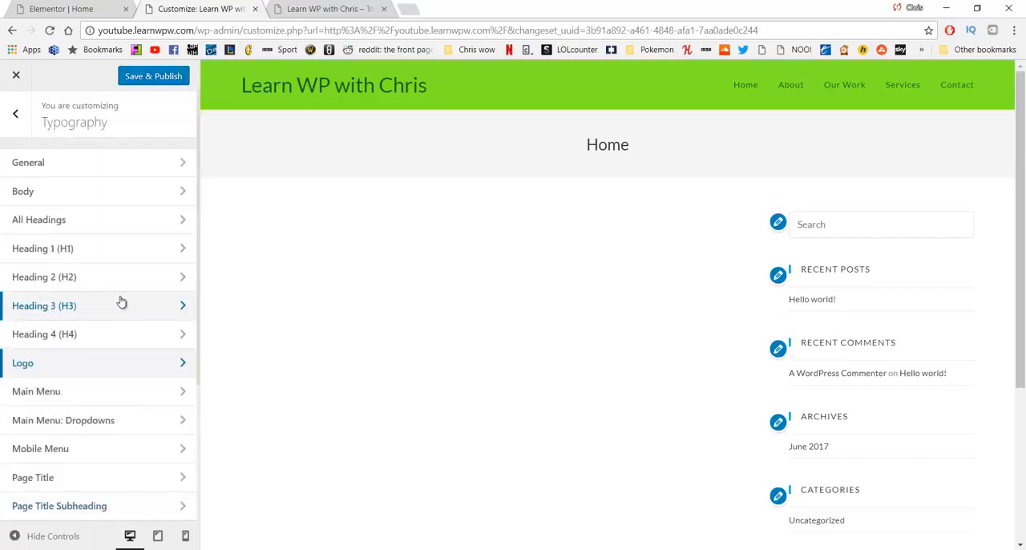
click(157, 77)
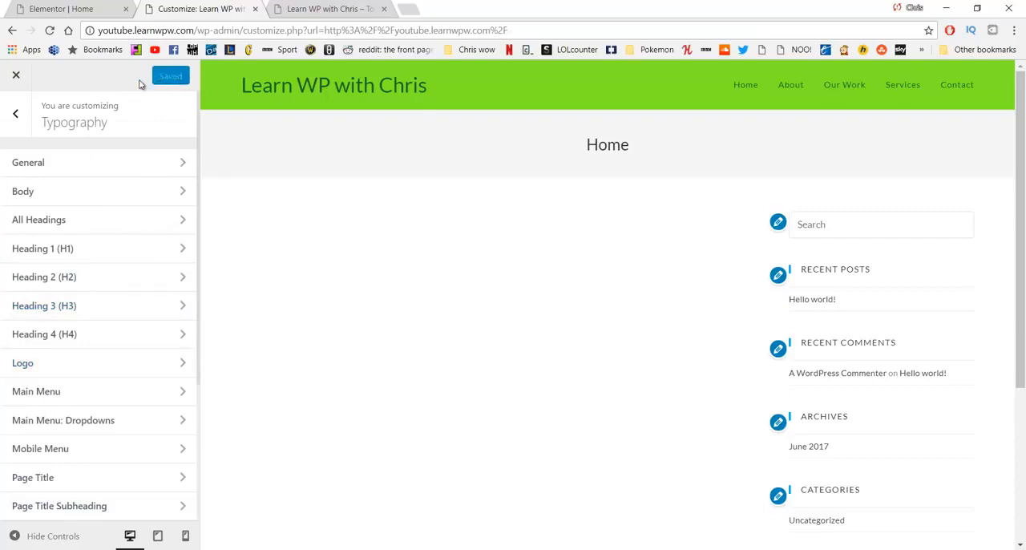
Step: Close the customizer, view the live site in a new tab, and open its Home page for editing in WordPress
click(17, 75)
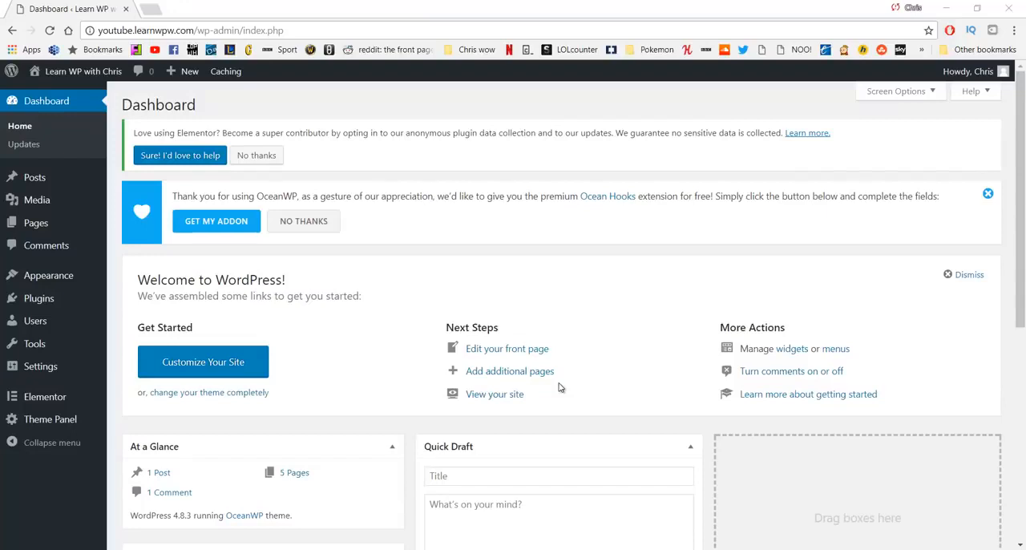
middle_click(74, 90)
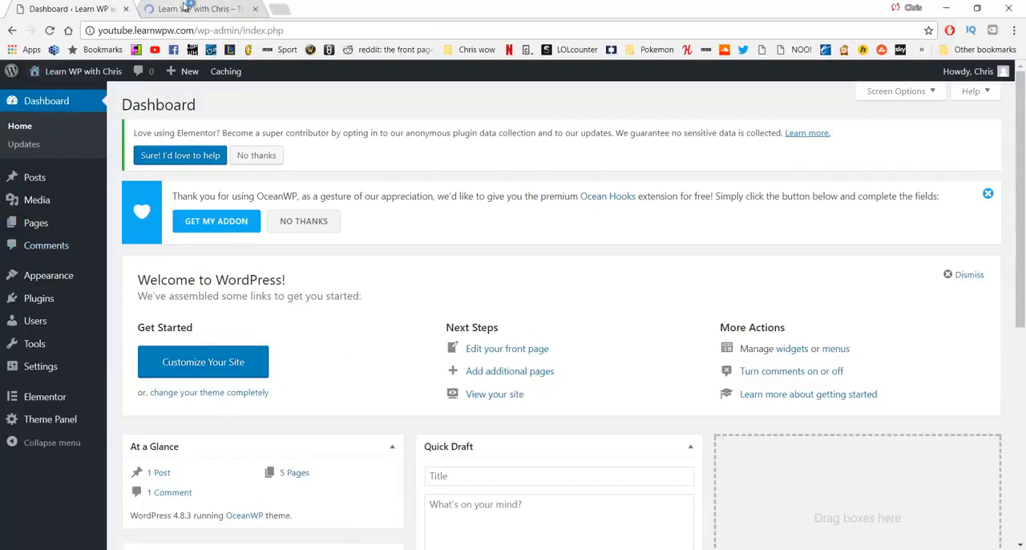
click(200, 9)
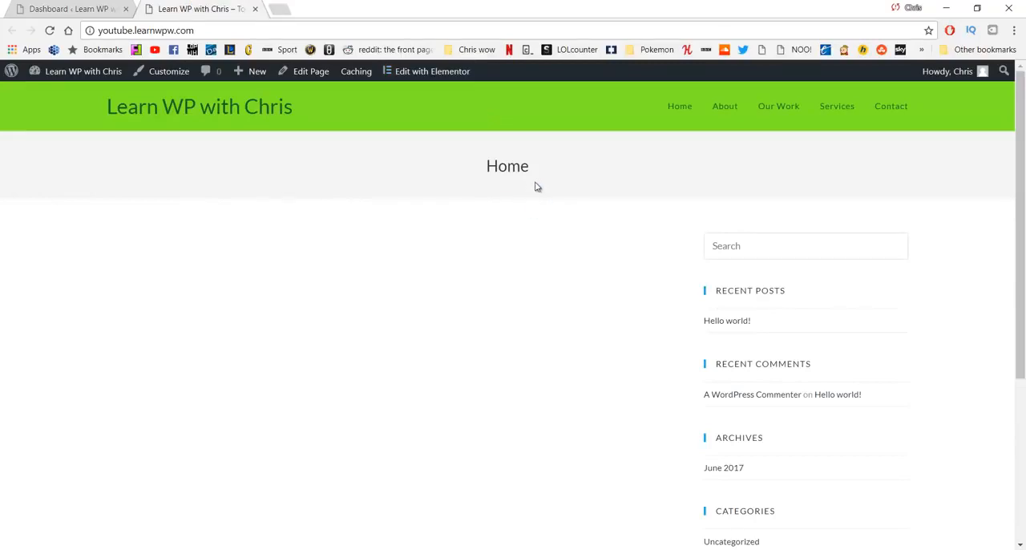
drag(498, 166, 461, 177)
scroll(687, 224, down, 3)
scroll(687, 224, up, 3)
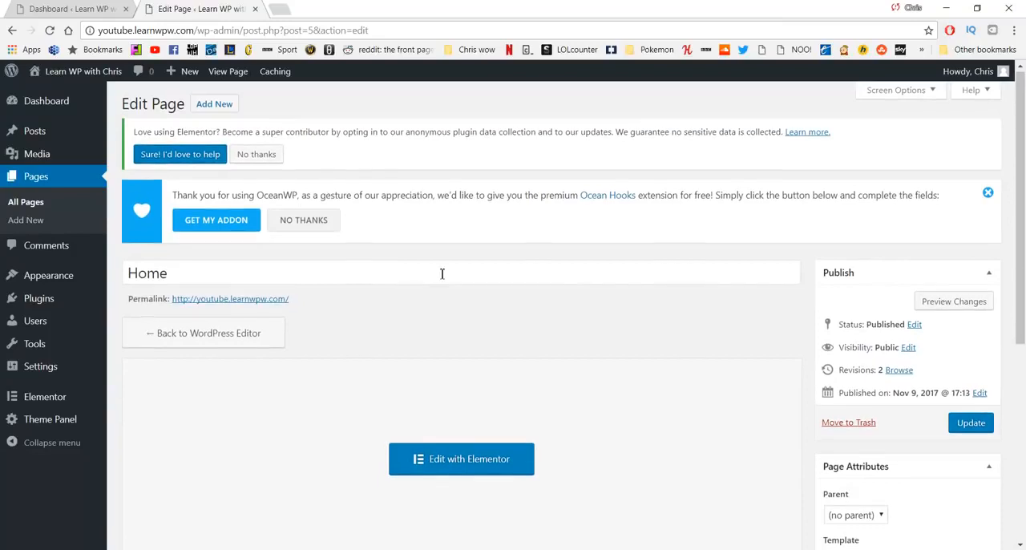
Step: Set the Home page's content layout to 100% Full Width in the OceanWP settings
scroll(442, 273, down, 5)
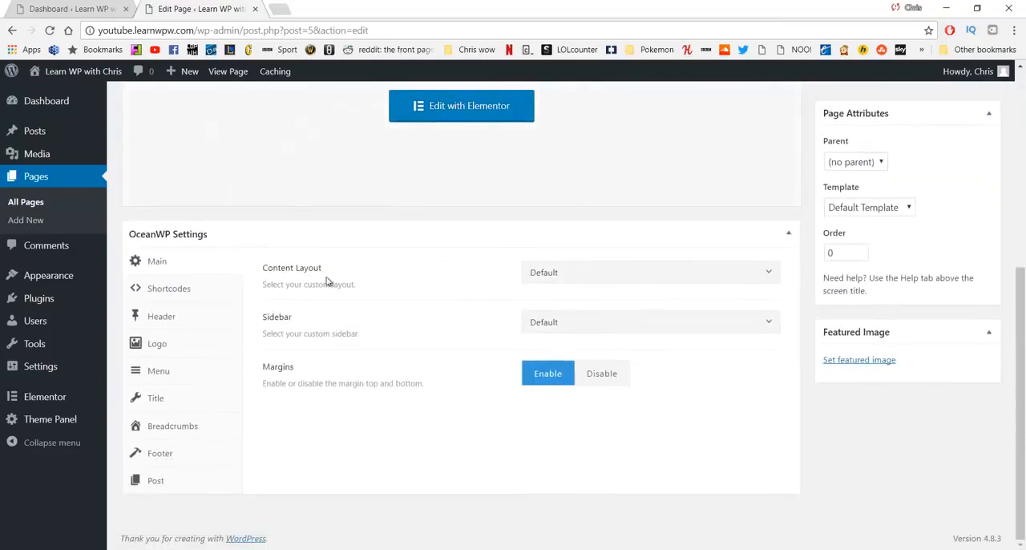
click(553, 274)
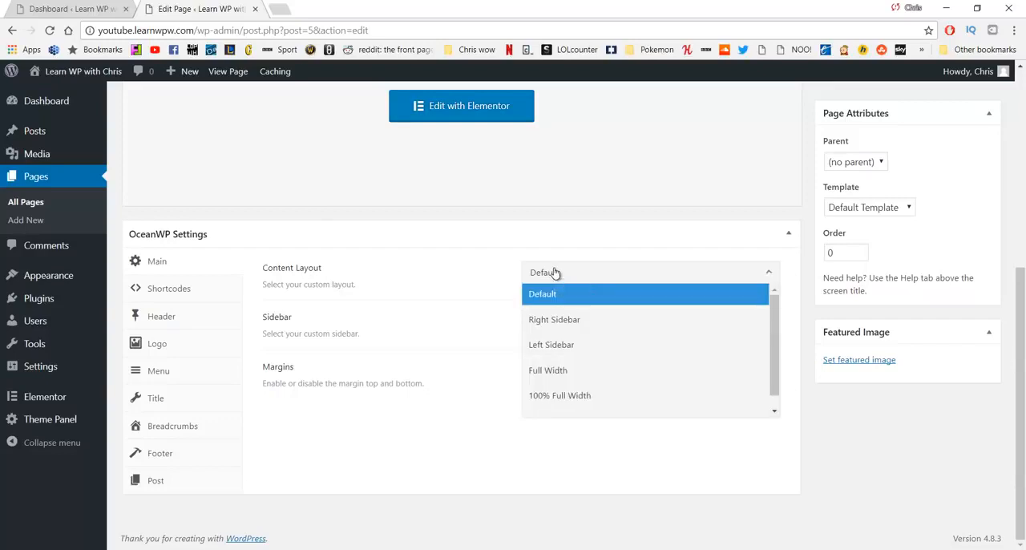
click(579, 398)
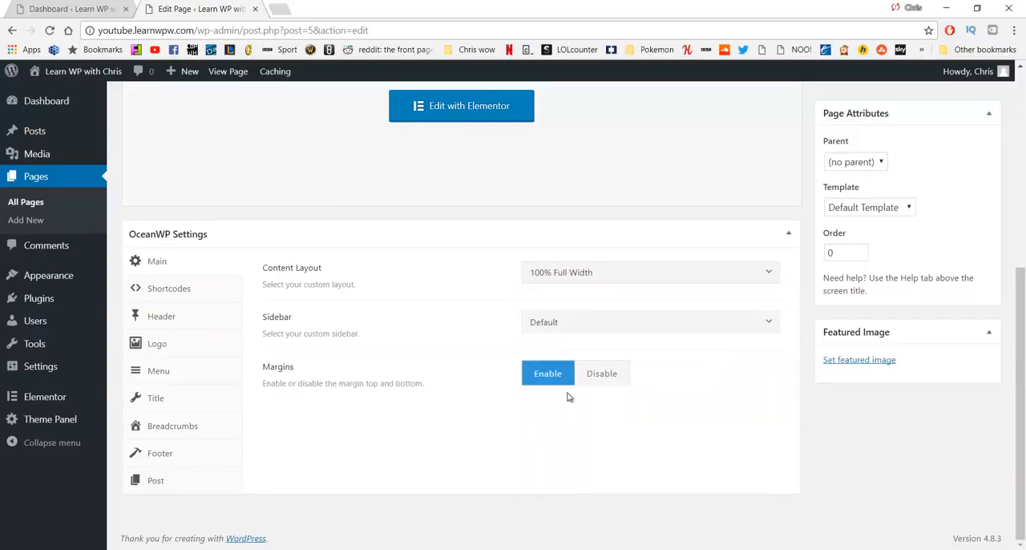
Step: Disable the page title display for the Home page in the OceanWP settings and update the page
click(188, 402)
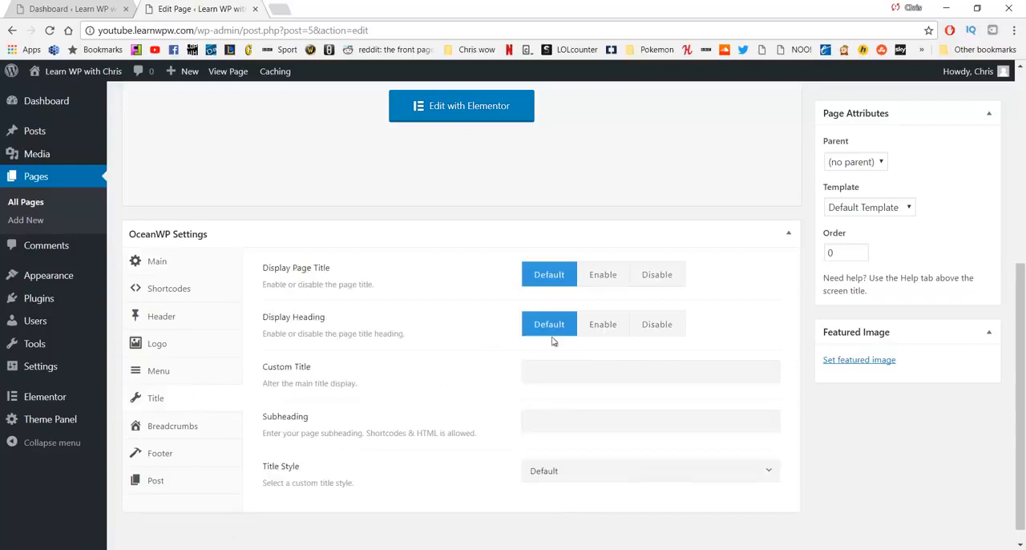
click(655, 275)
scroll(641, 222, up, 3)
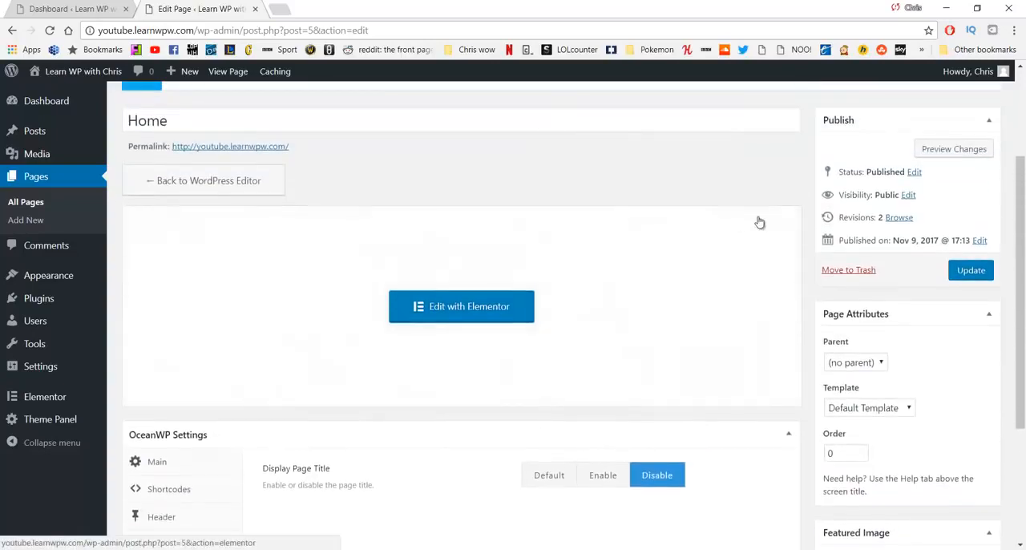
click(988, 276)
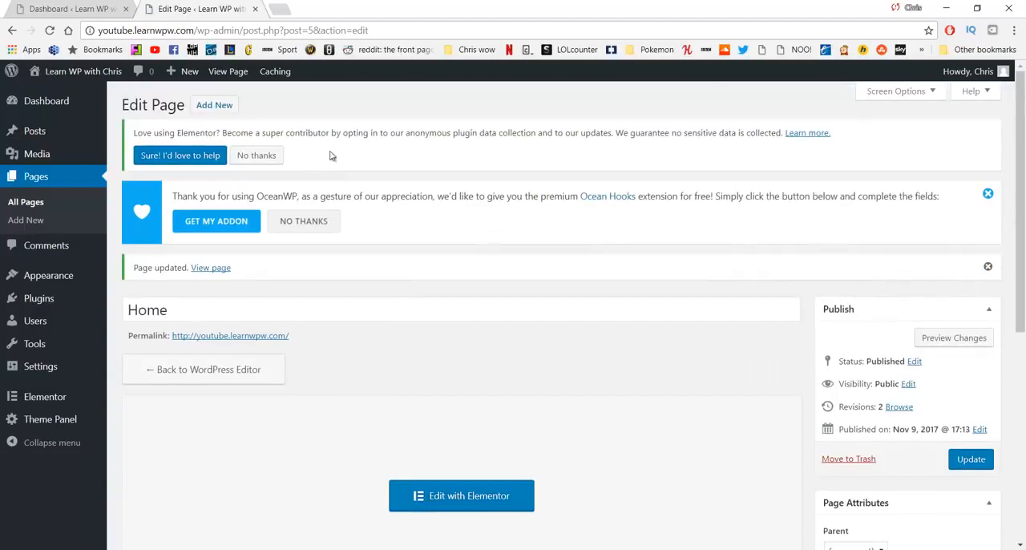
Step: Visit the site in a new tab, open the Home page in Elementor, and add a single-column section
middle_click(89, 92)
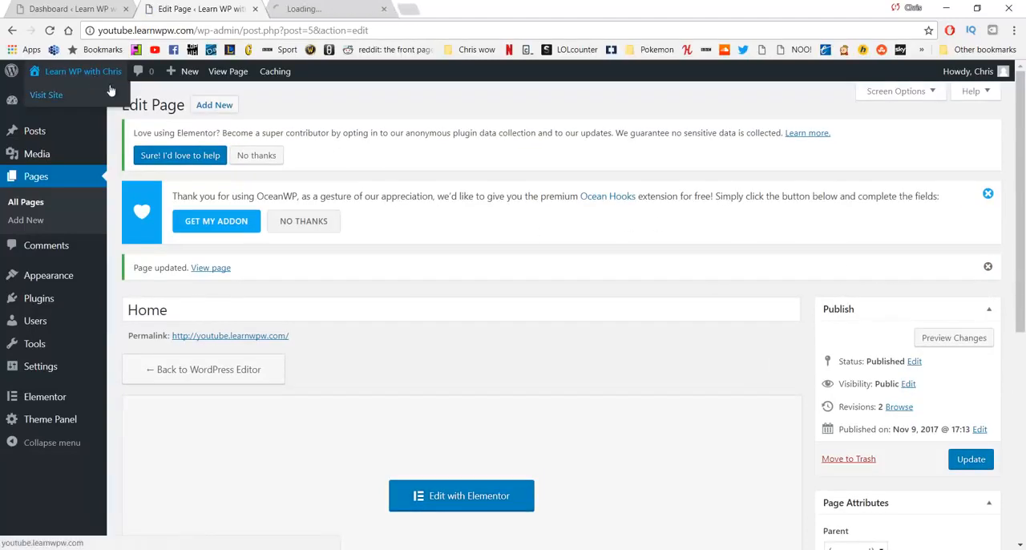
click(329, 9)
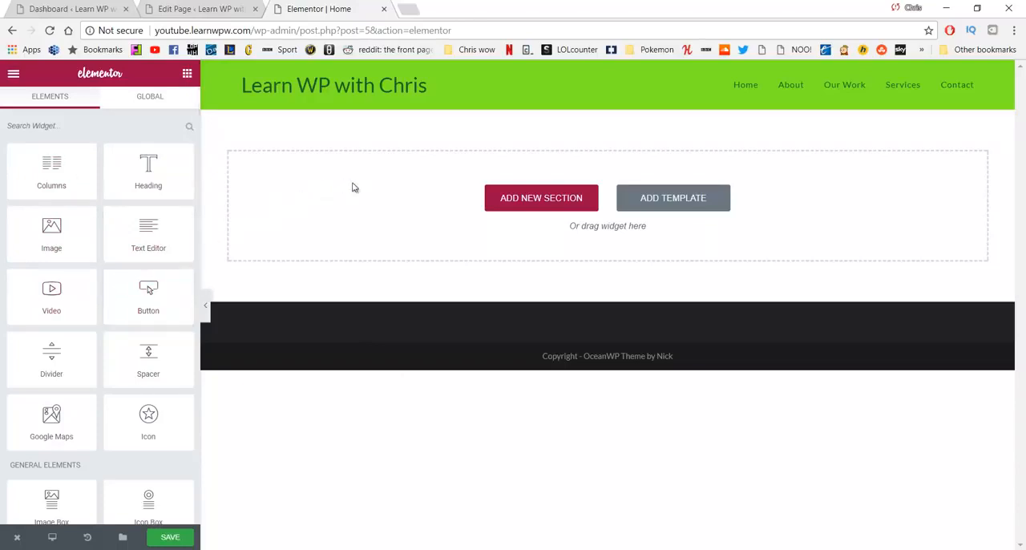
click(512, 199)
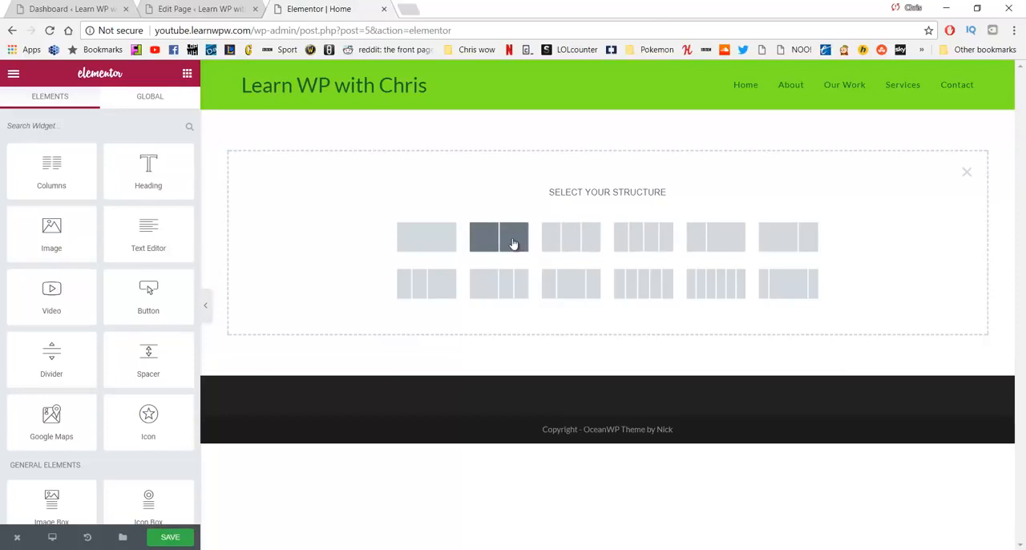
click(450, 244)
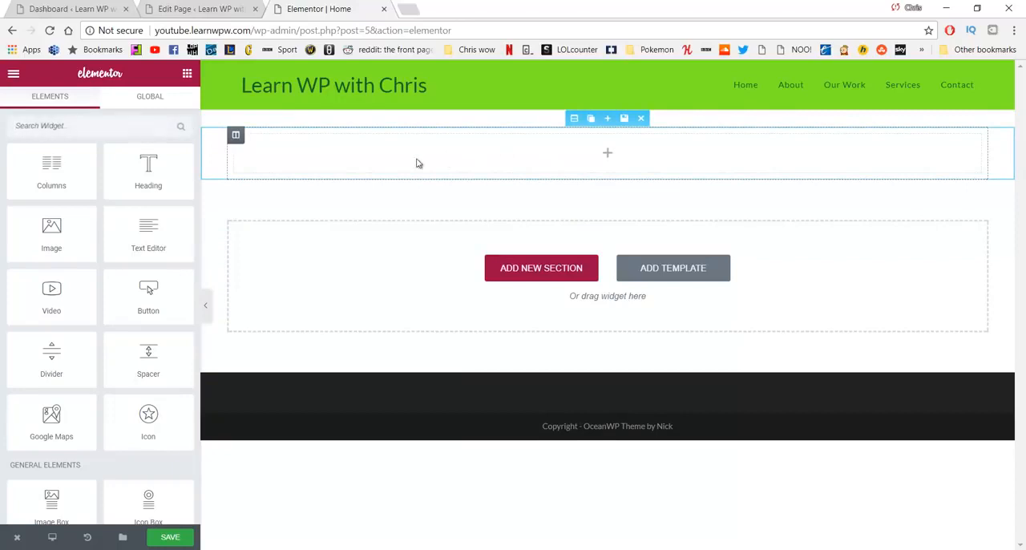
Step: Add a Heading widget to the new section and set its title to FREEDOM
drag(152, 169, 578, 144)
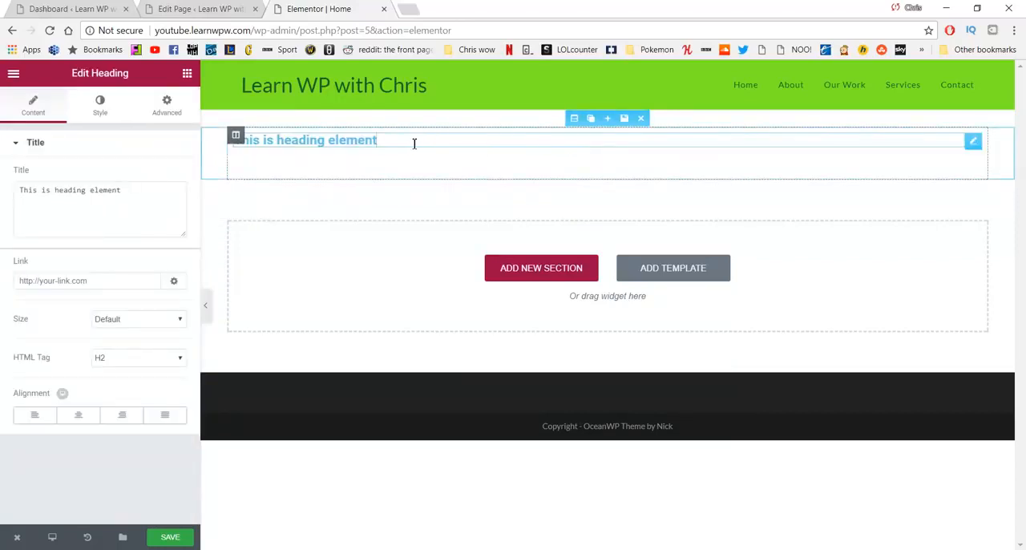
triple_click(464, 147)
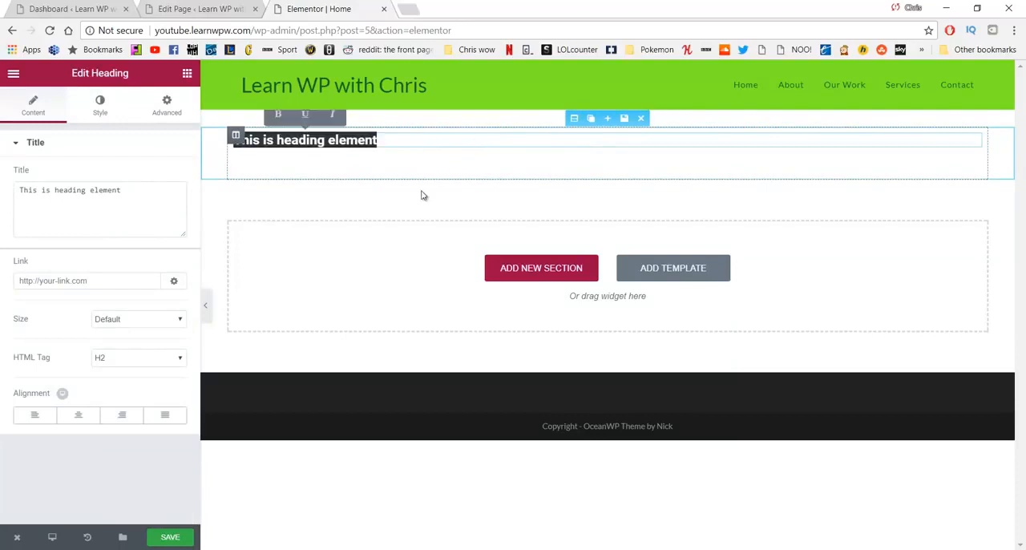
drag(148, 189, 4, 199)
key(BackSpace)
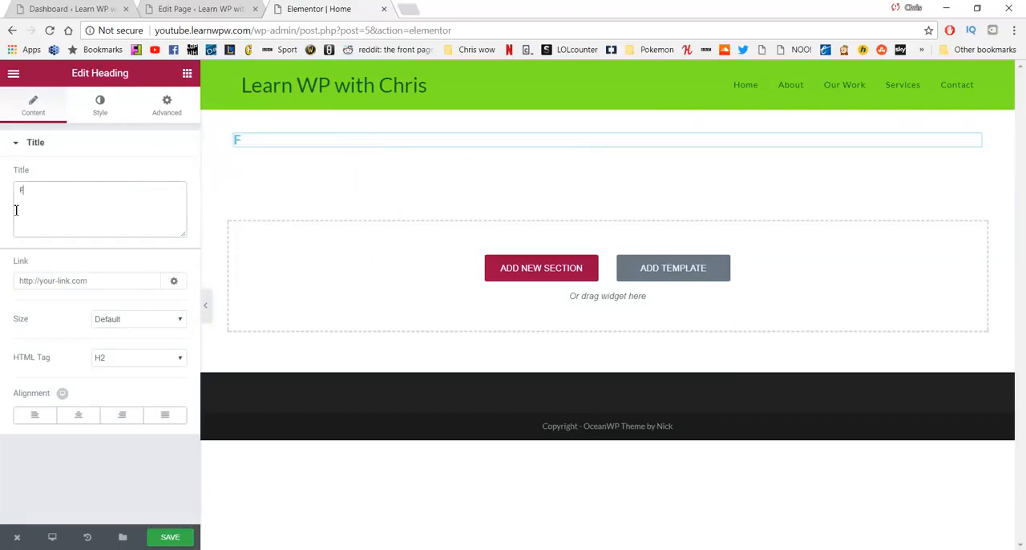
text(FREEDOM)
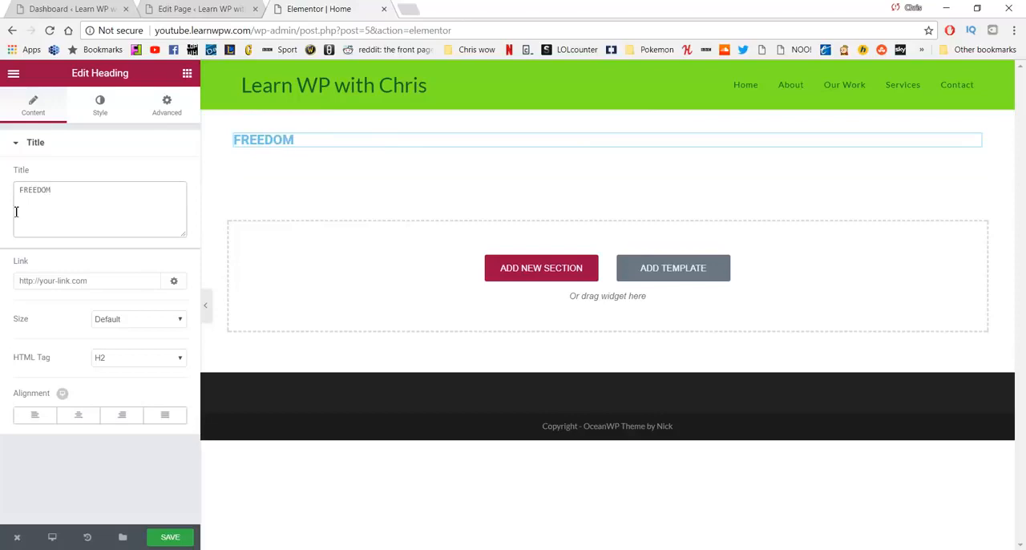
Step: Try the XXL size on the FREEDOM heading and set its size to Medium
click(130, 322)
click(125, 385)
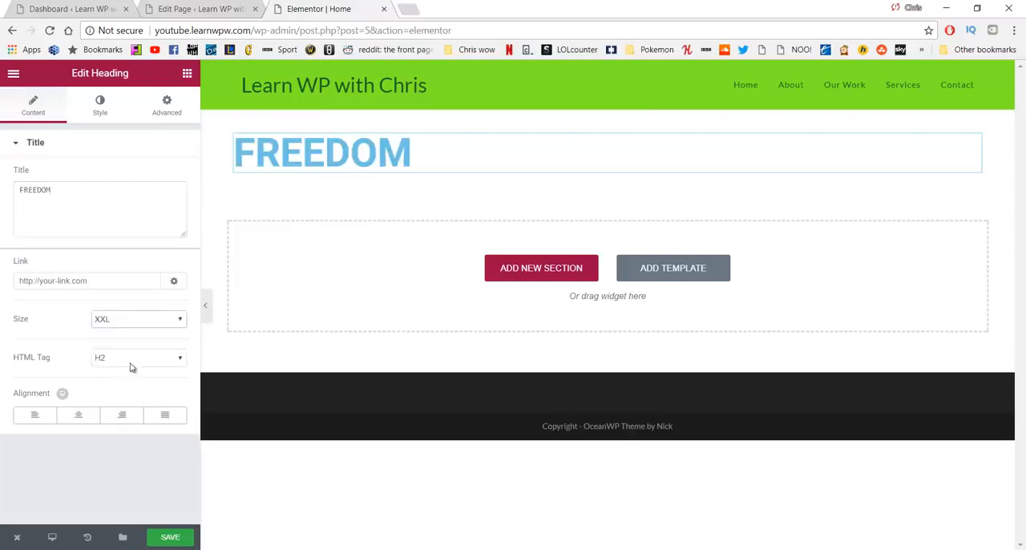
click(148, 327)
click(141, 350)
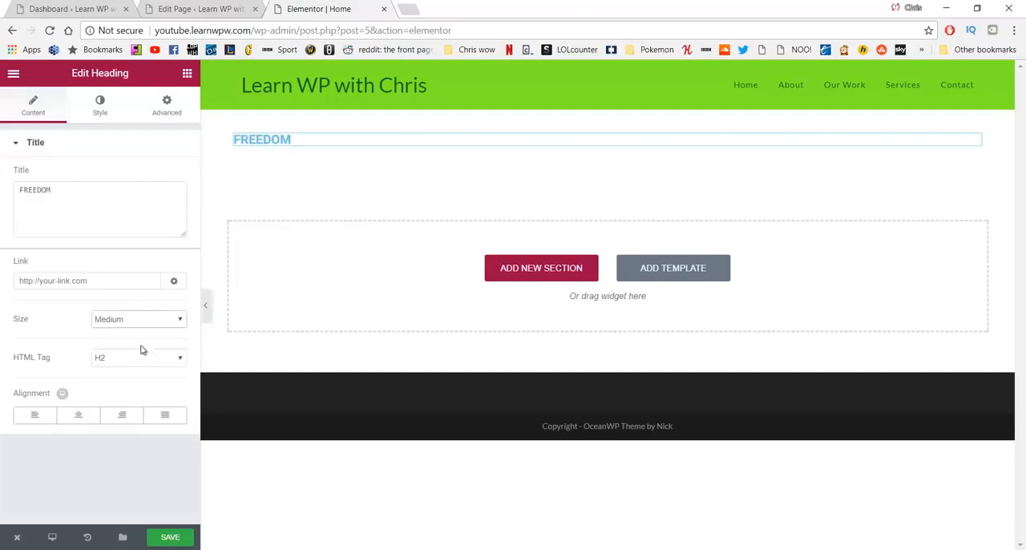
Step: Try the Center alignment on and off for the FREEDOM heading and leave it centered
click(80, 417)
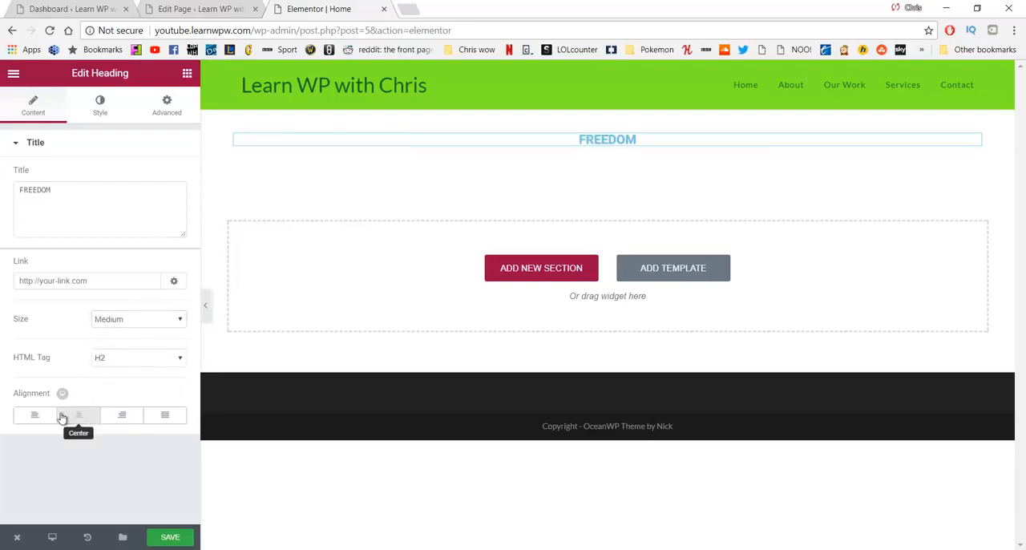
click(79, 418)
click(79, 418)
click(79, 417)
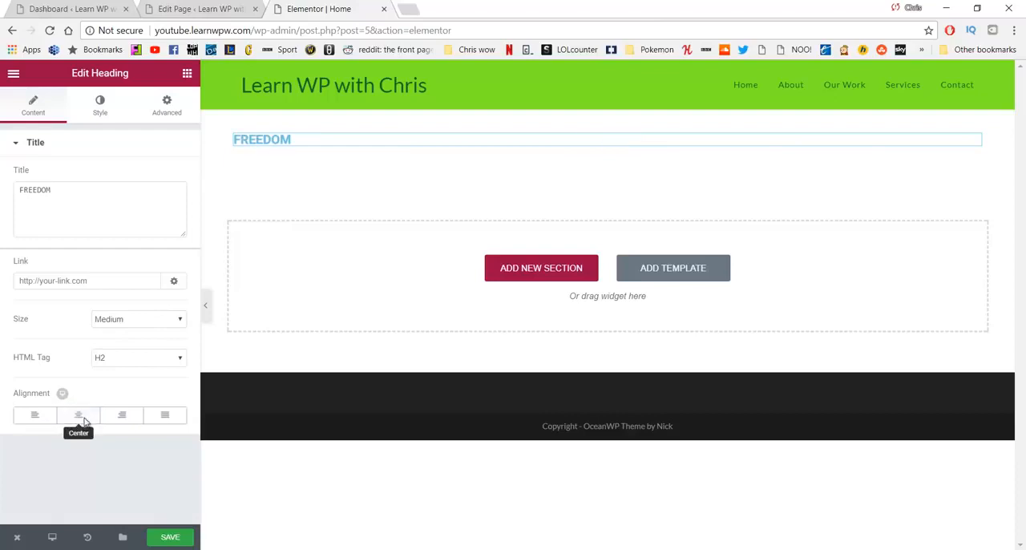
click(84, 420)
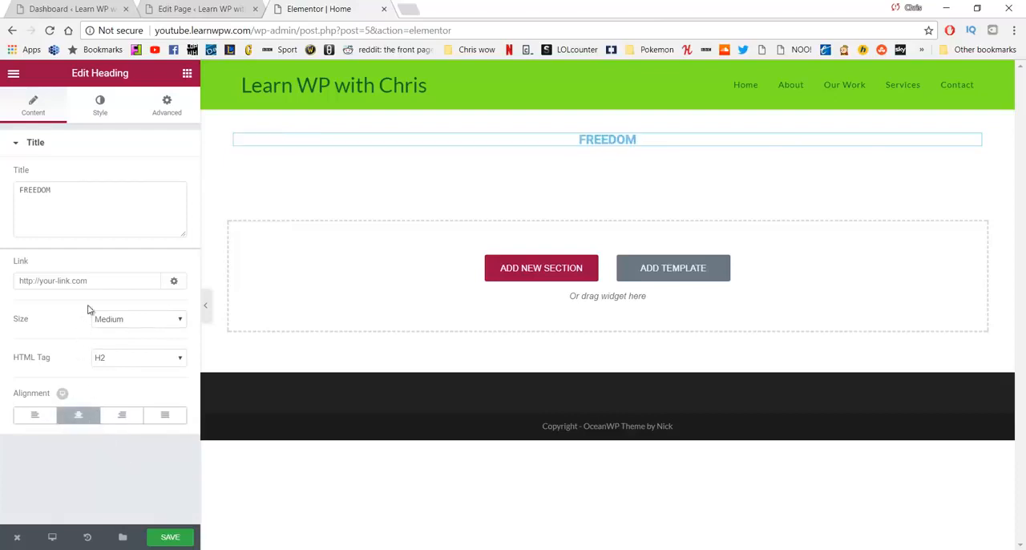
Step: Set the FREEDOM heading's text color to the dark green preset #23a455
click(98, 107)
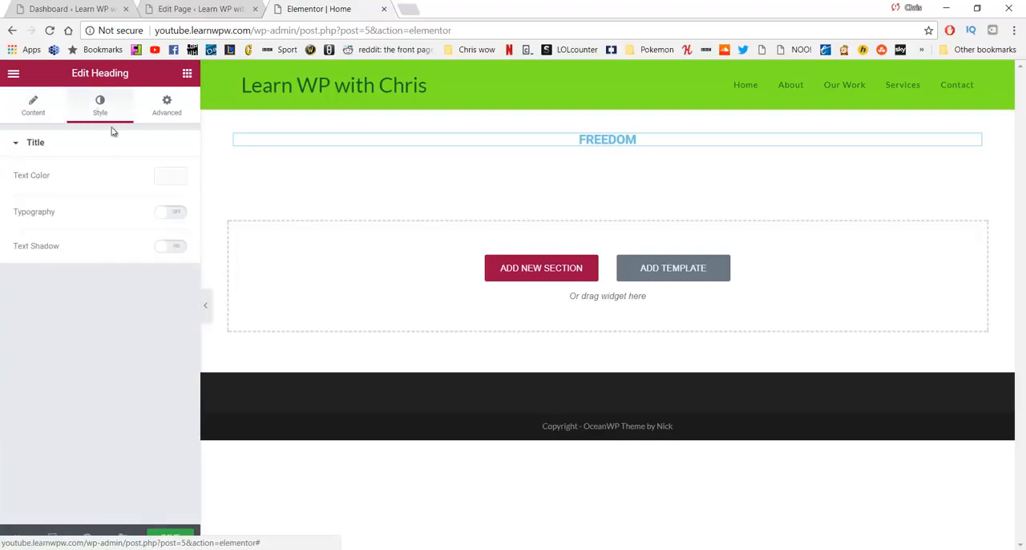
click(172, 179)
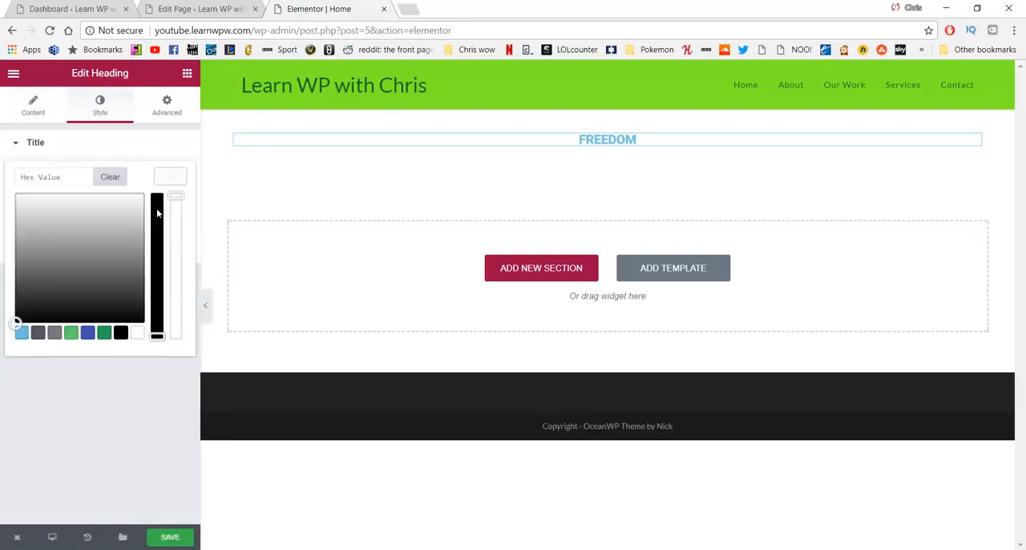
click(71, 332)
click(104, 332)
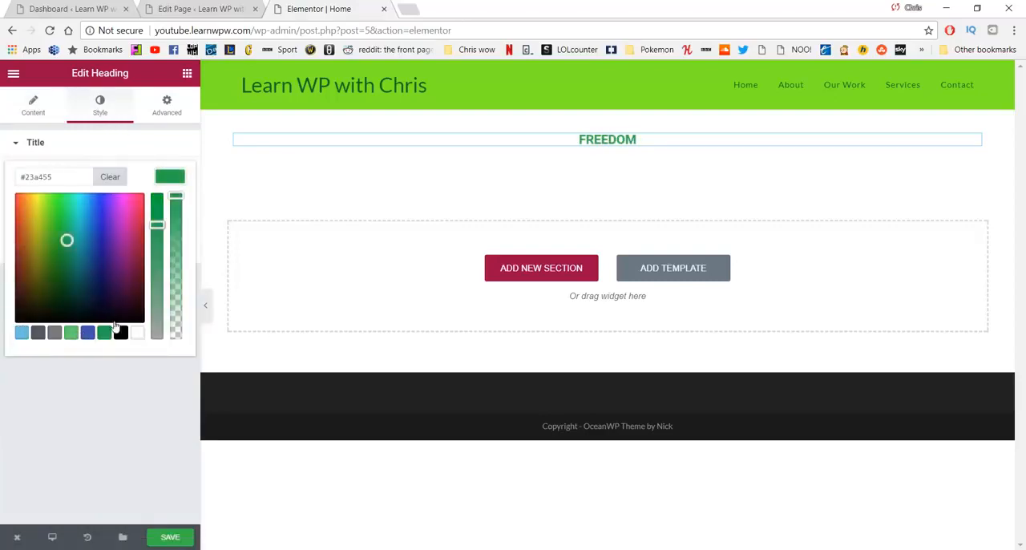
click(37, 142)
click(65, 117)
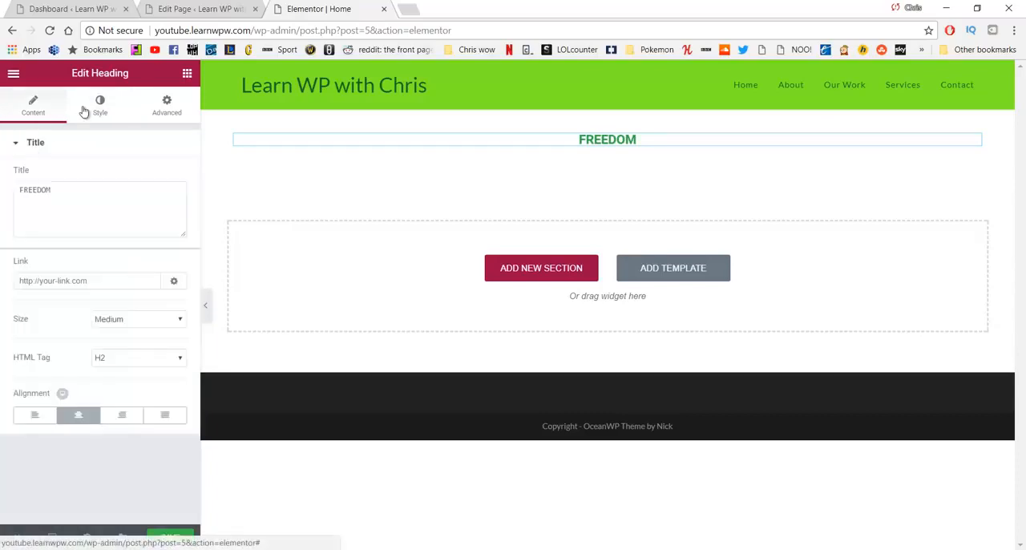
Step: Enable custom typography for the FREEDOM heading with a size of 127 px and a weight of 500
click(99, 106)
click(170, 213)
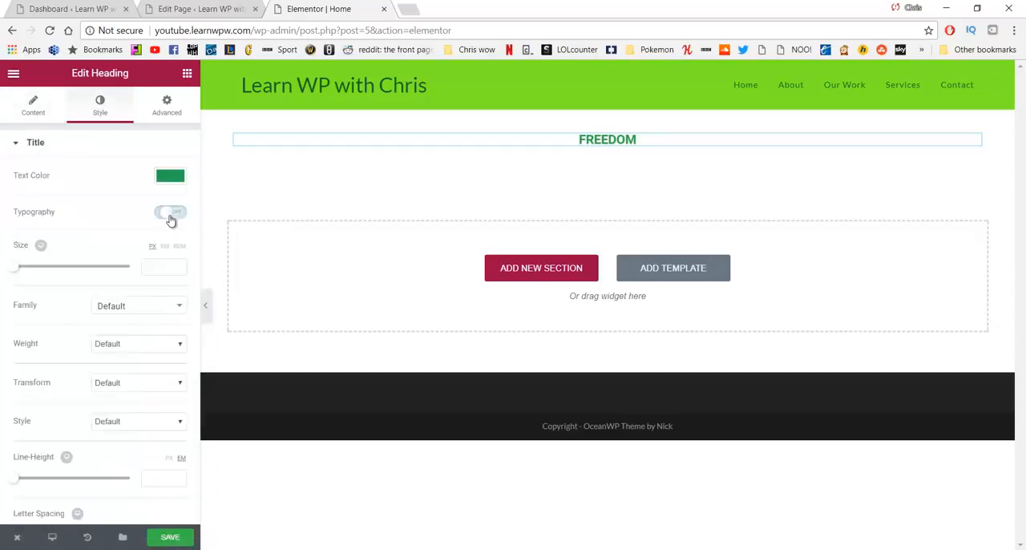
drag(13, 266, 88, 271)
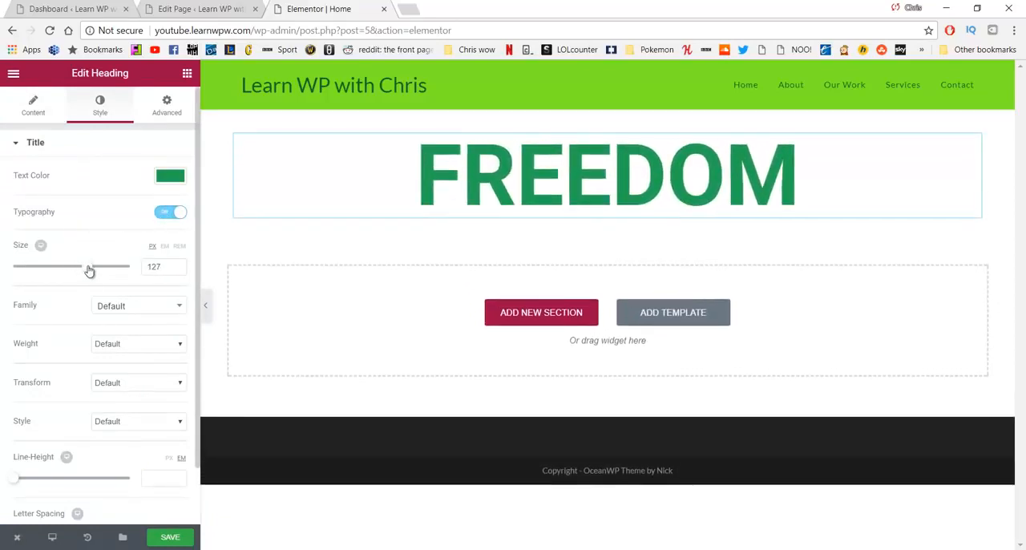
click(125, 345)
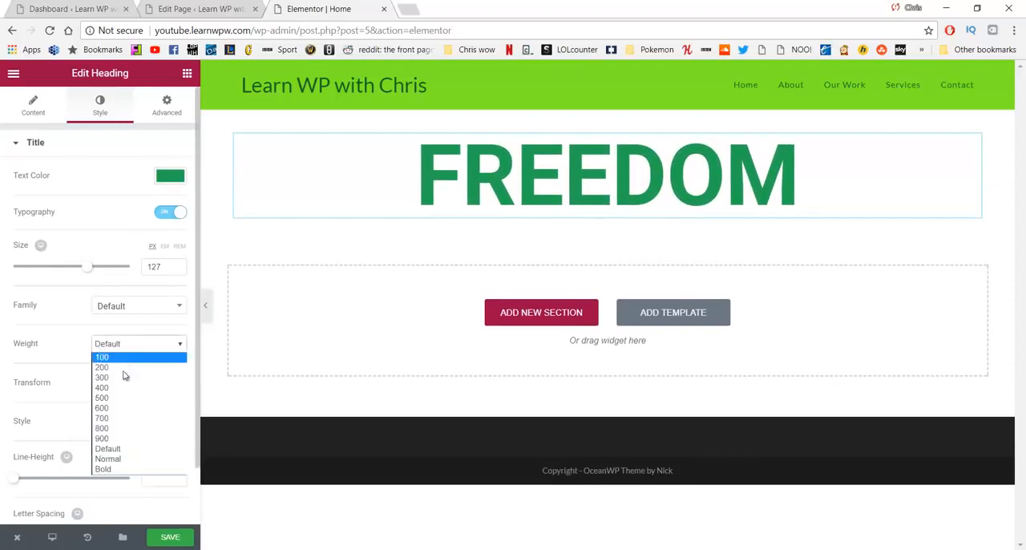
click(125, 398)
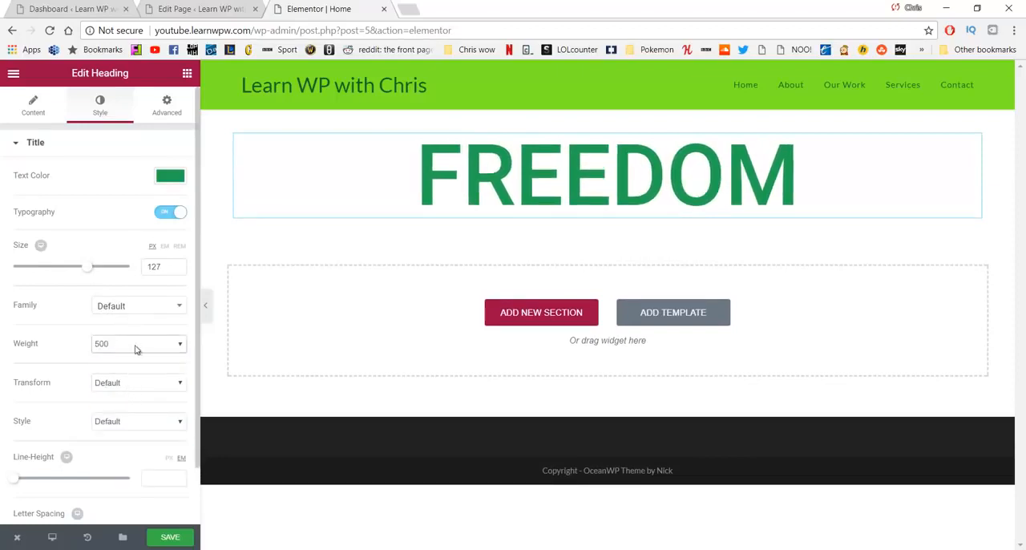
Step: Try the Lowercase transform on the FREEDOM heading and set its transform to Uppercase
click(137, 384)
click(141, 383)
click(136, 382)
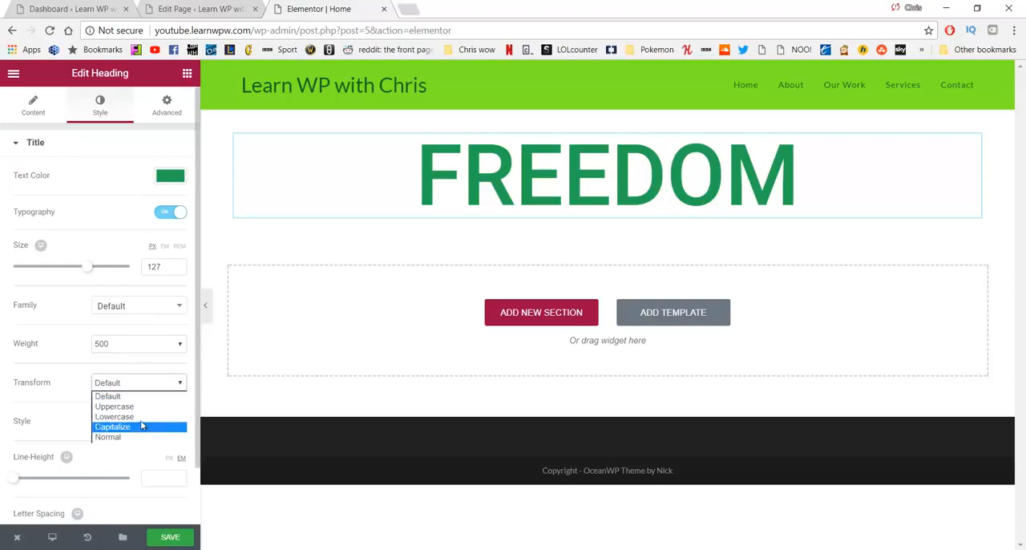
click(141, 416)
click(139, 390)
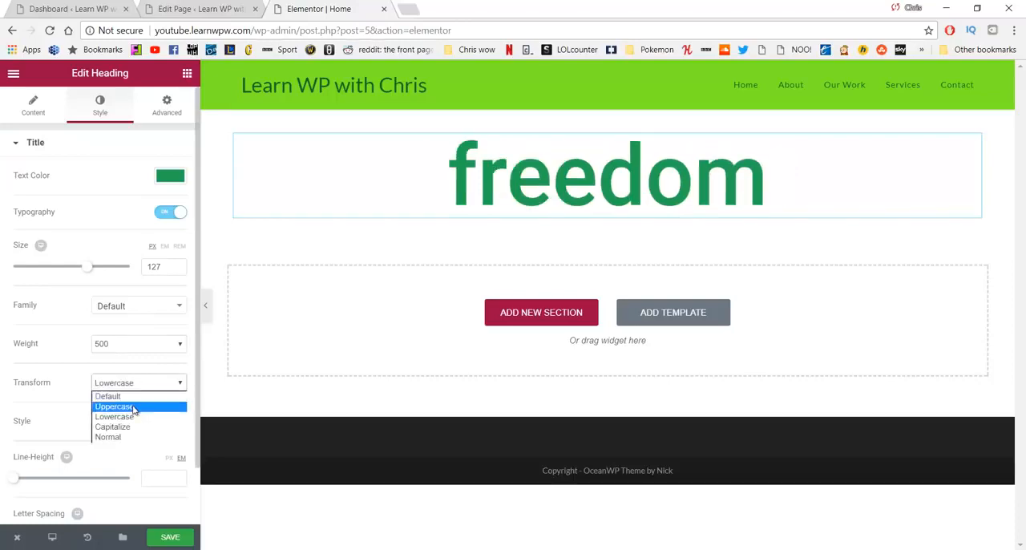
click(136, 401)
Step: Check the FREEDOM heading's font style options, keep Default, and set the letter spacing to 9.7
scroll(94, 368, down, 1)
click(132, 362)
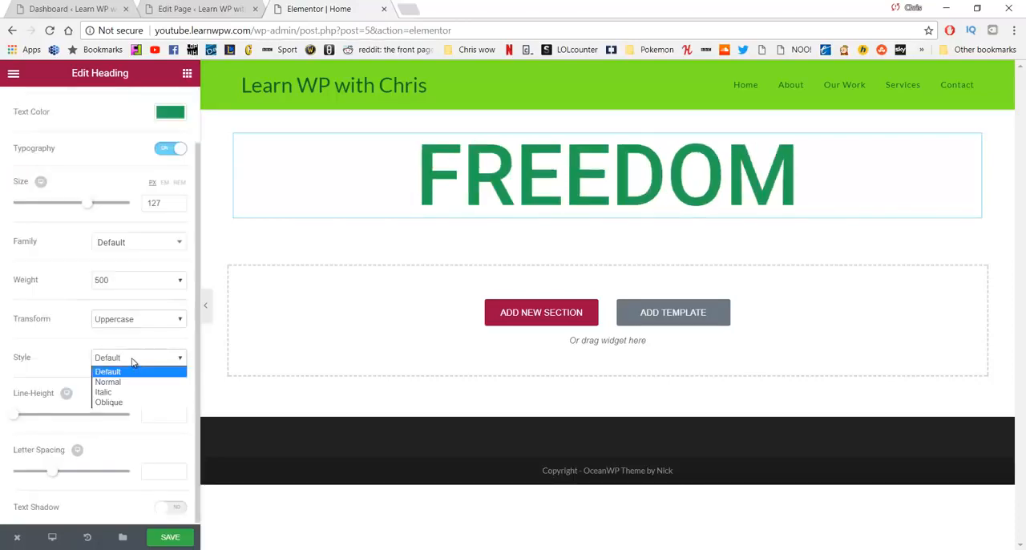
click(133, 360)
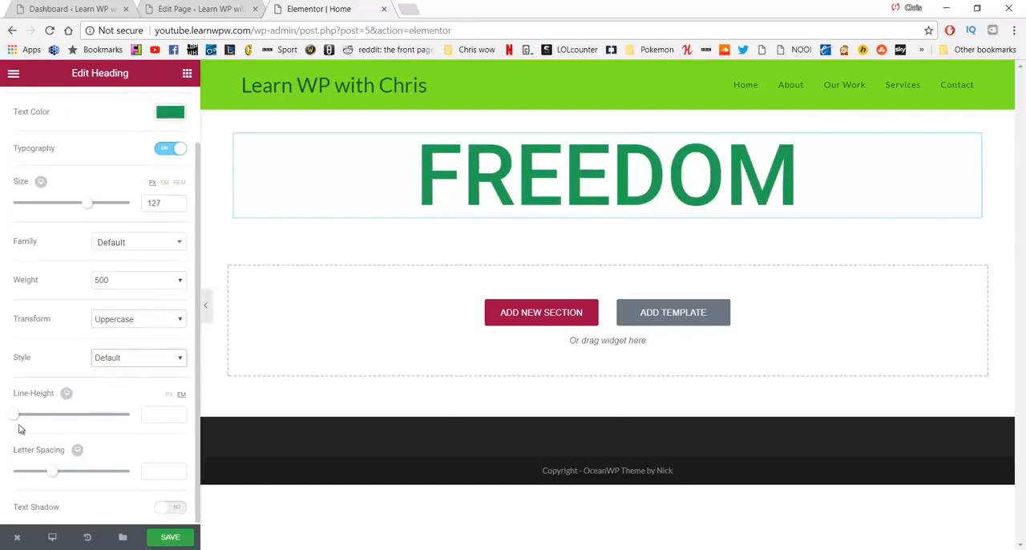
drag(56, 474, 132, 485)
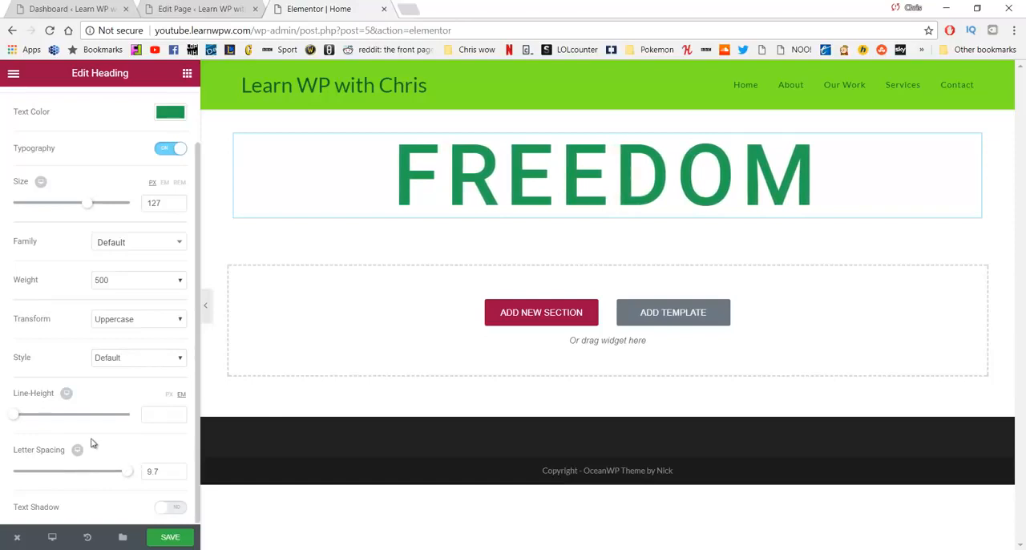
Step: Unlink the FREEDOM heading's margin values and set only its top margin to 200 px
scroll(114, 243, up, 1)
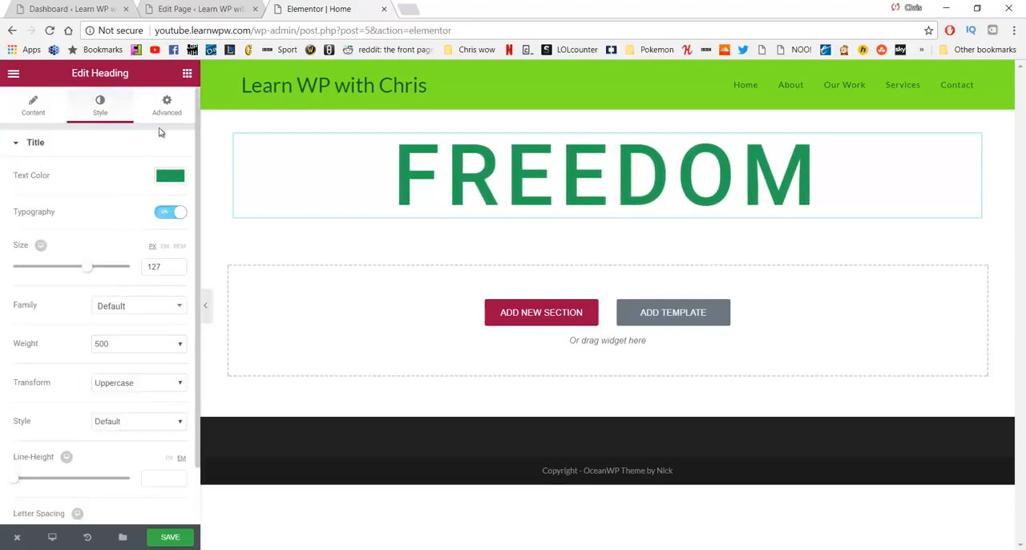
click(166, 108)
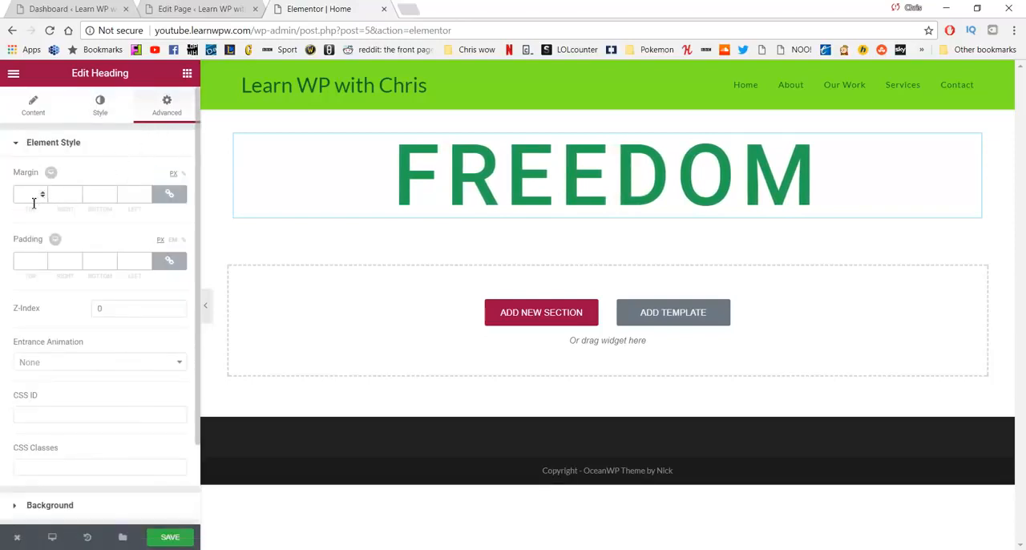
click(168, 197)
click(169, 198)
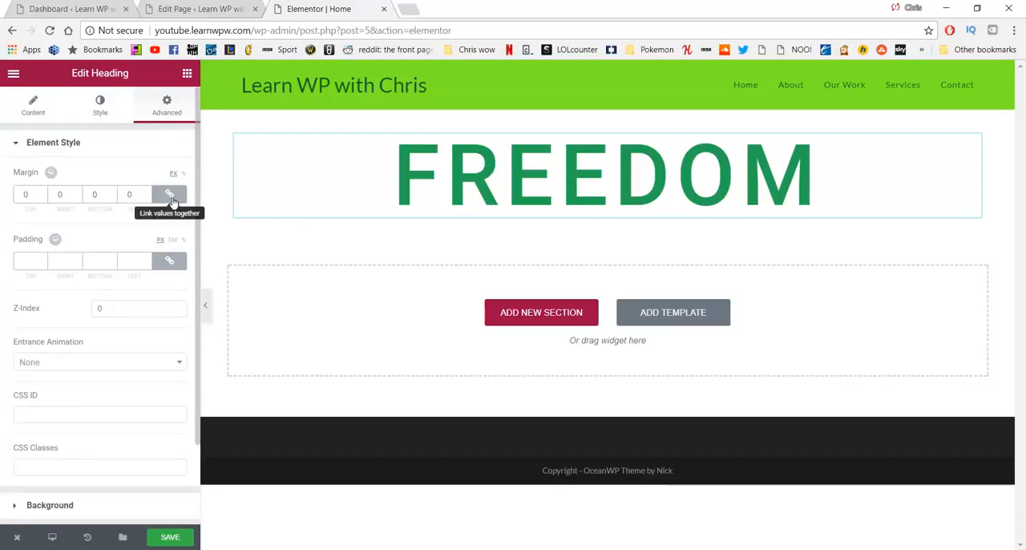
click(169, 197)
click(169, 197)
click(168, 195)
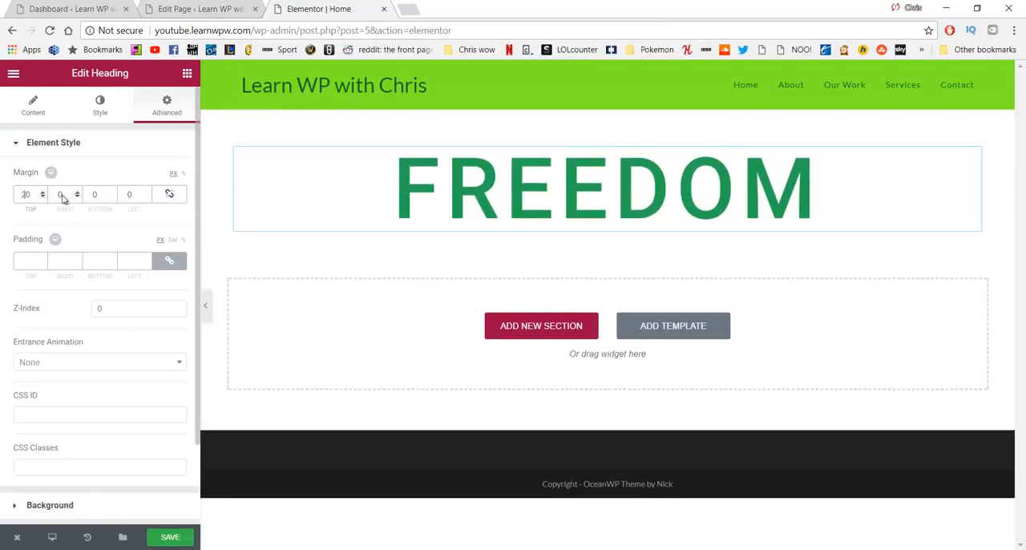
text(200)
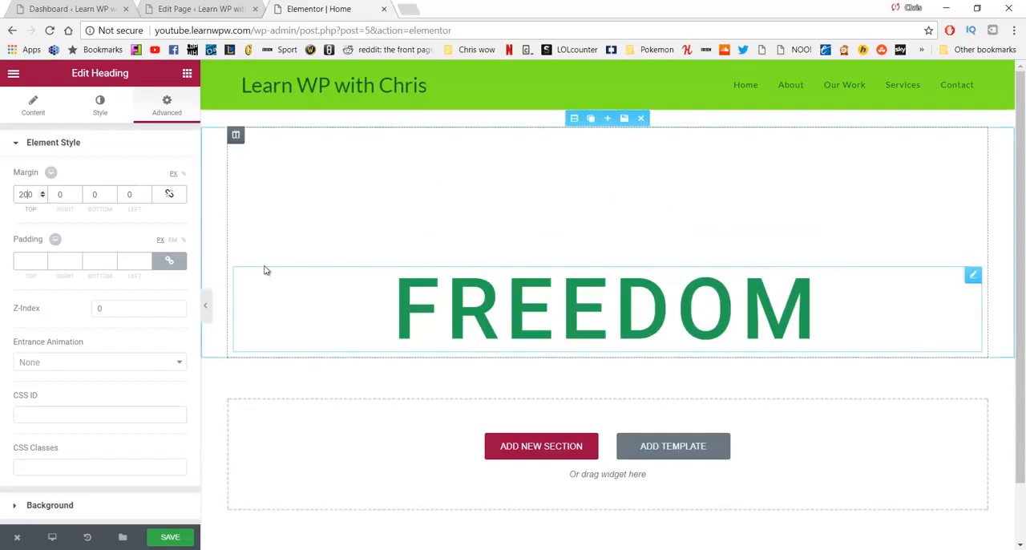
Step: Try the Shake and Wobble entrance animations on the FREEDOM heading
scroll(119, 325, down, 1)
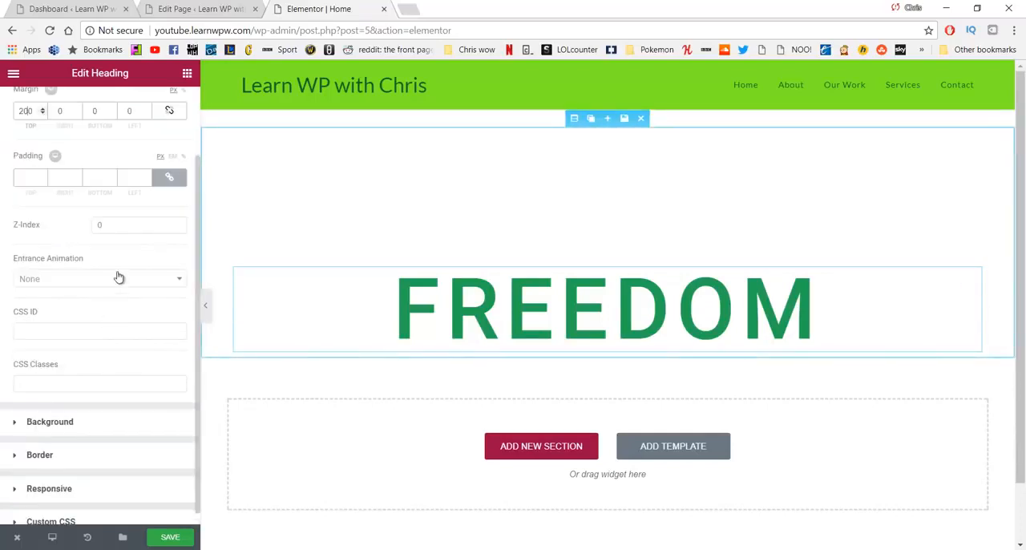
click(118, 280)
scroll(124, 360, down, 6)
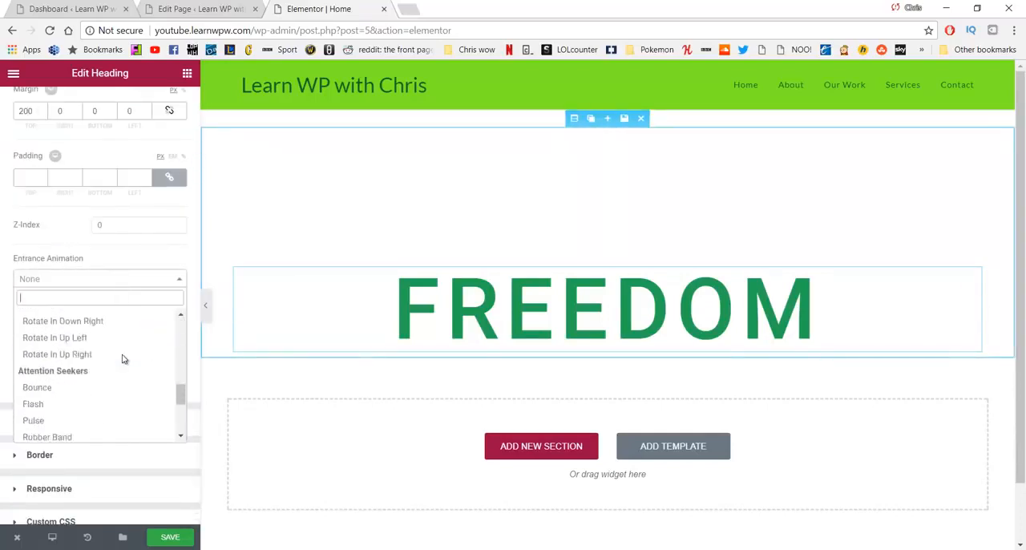
scroll(122, 352, down, 2)
click(118, 349)
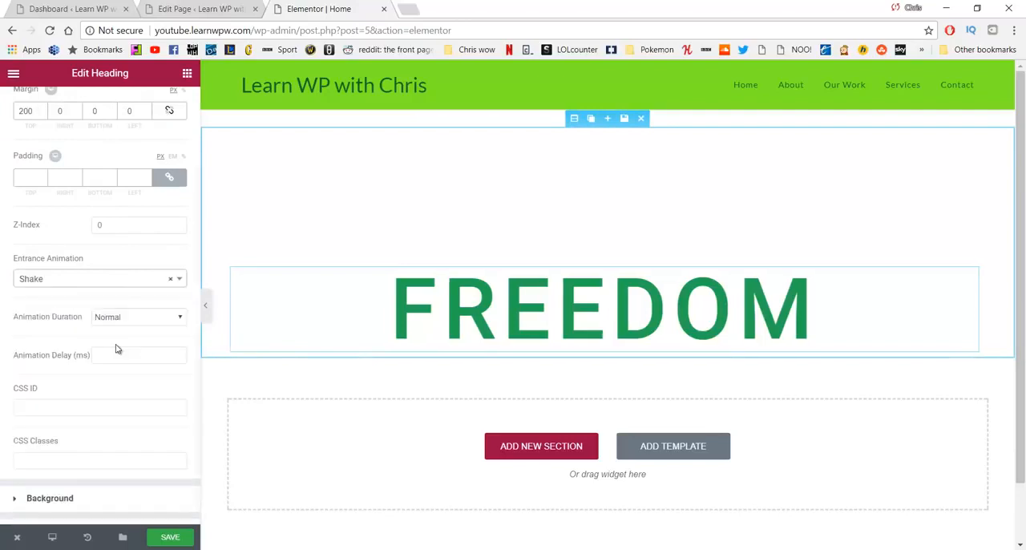
click(116, 279)
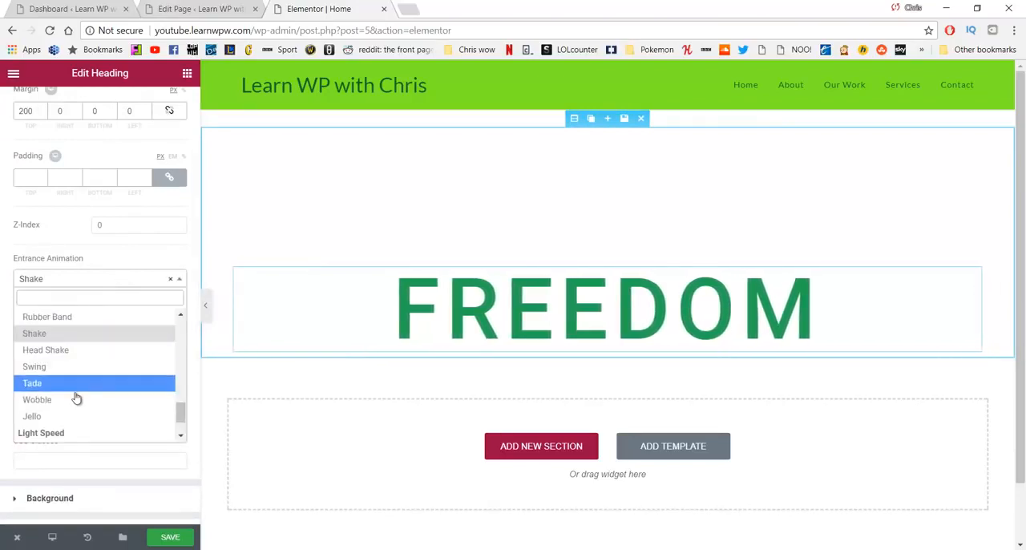
click(74, 399)
Step: Set the FREEDOM heading's entrance animation to Fade In Down
click(104, 279)
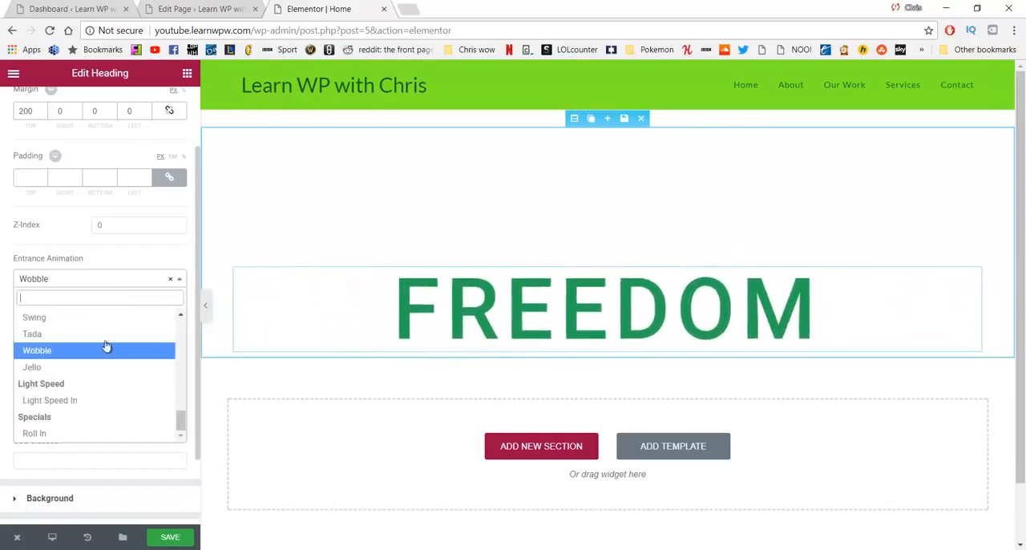
scroll(109, 361, up, 4)
scroll(104, 359, up, 5)
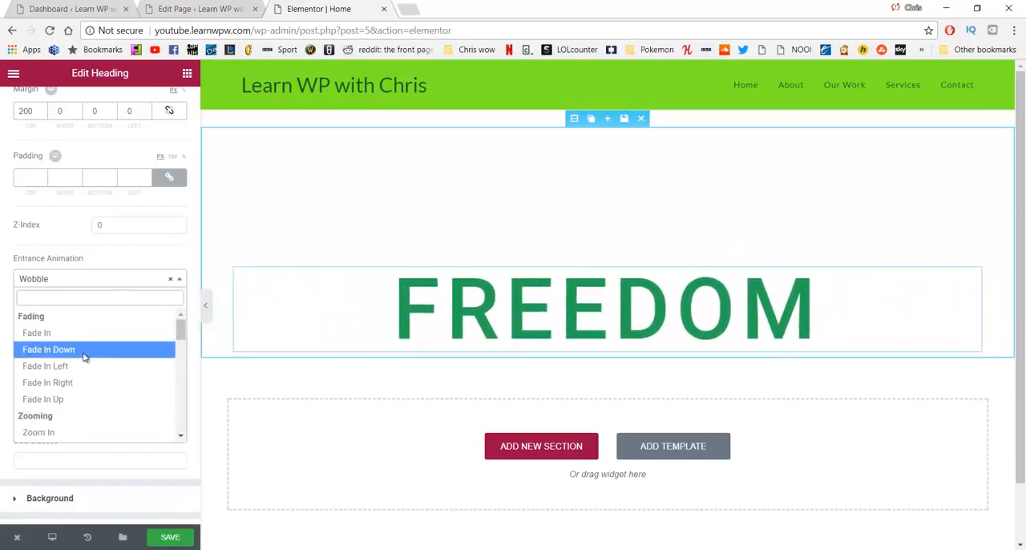
click(84, 354)
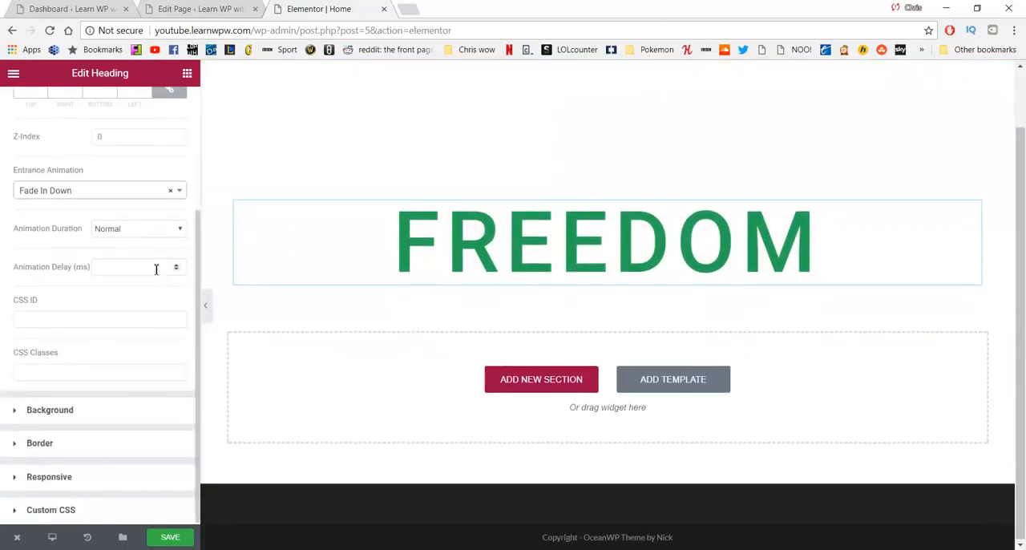
Step: Add a second Heading widget directly below the FREEDOM heading and open it for editing
click(385, 375)
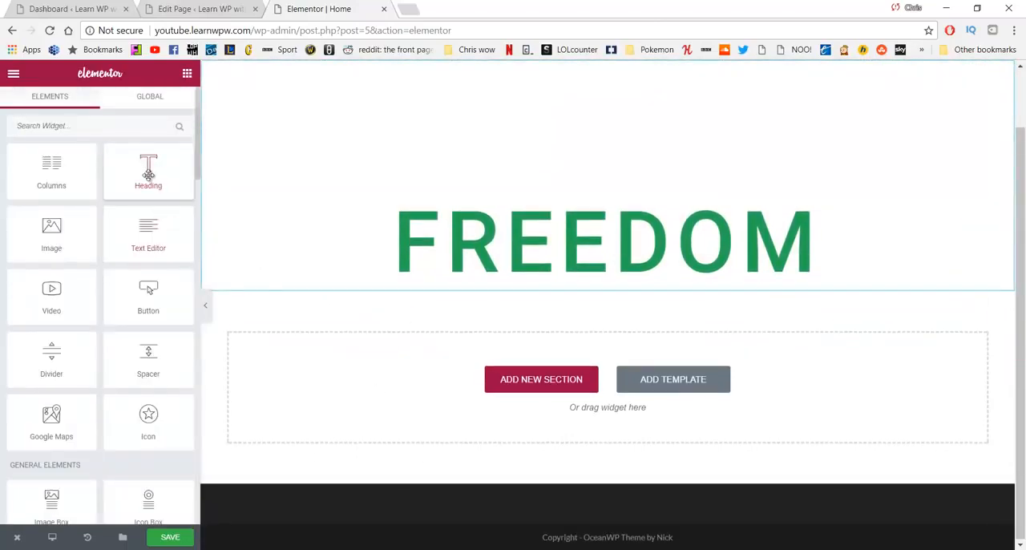
drag(148, 174, 483, 276)
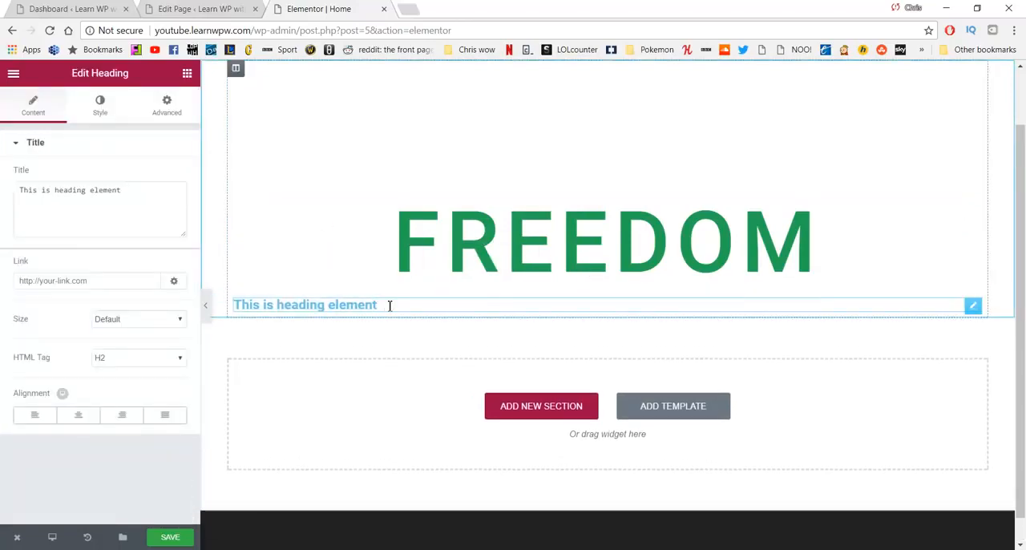
drag(377, 305, 200, 307)
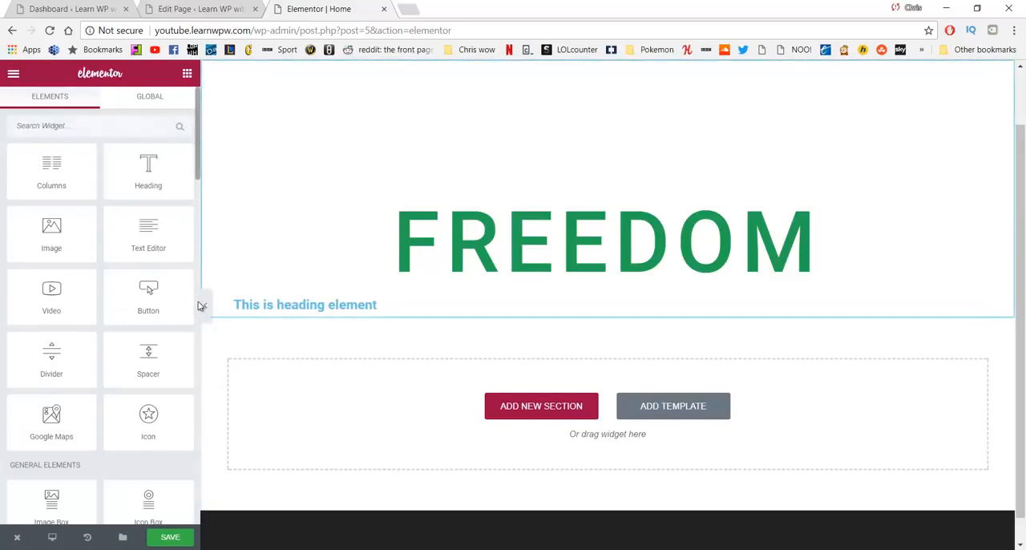
click(286, 305)
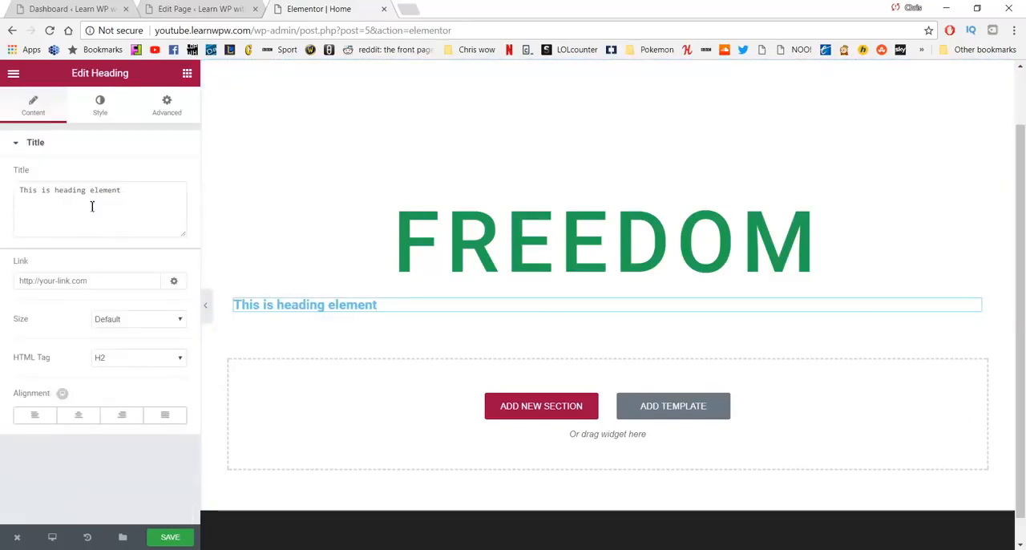
Step: Set the second heading's title to "To do what makes you happy" and align it to the center
drag(120, 190, 51, 190)
key(ctrl+a)
text(To)
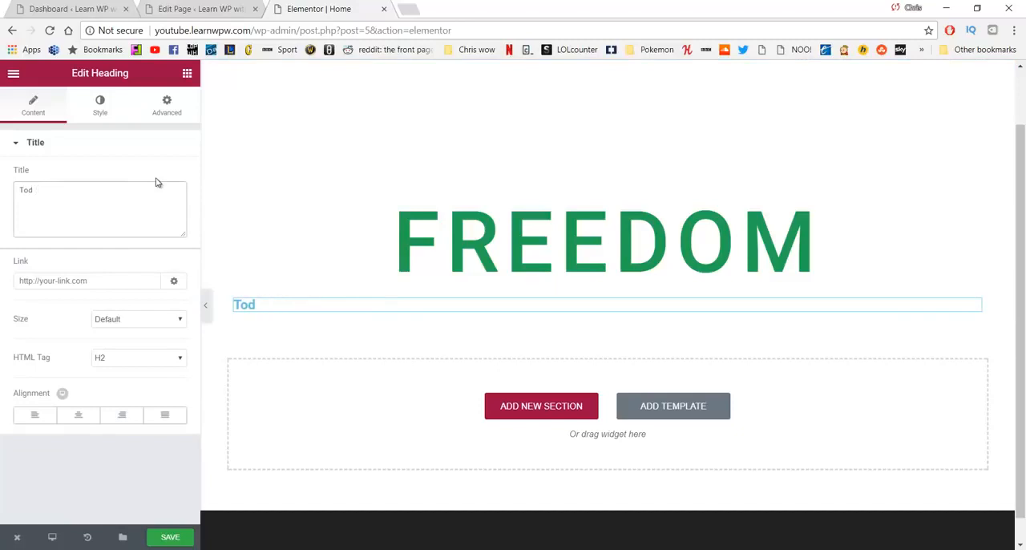
text( do what m)
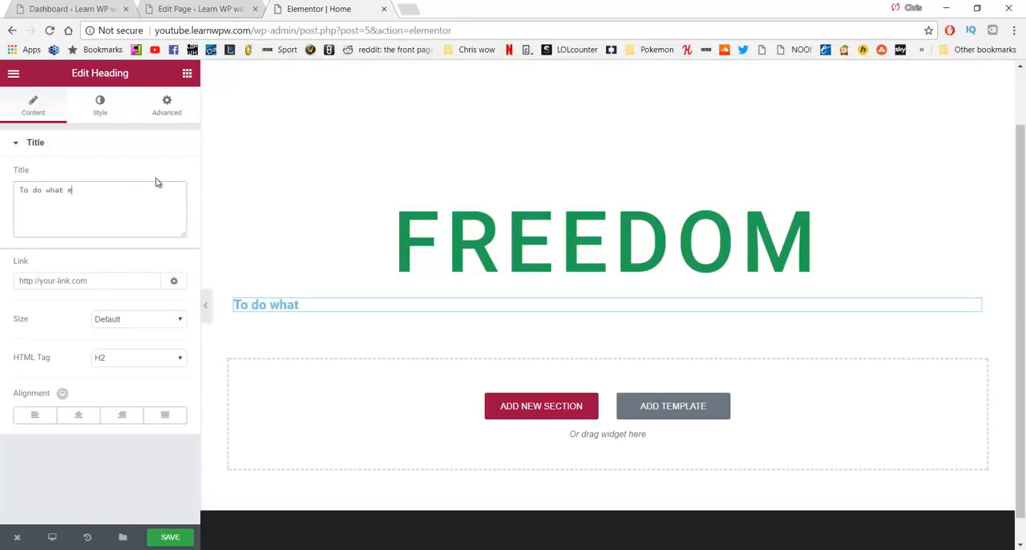
text(akes you happy)
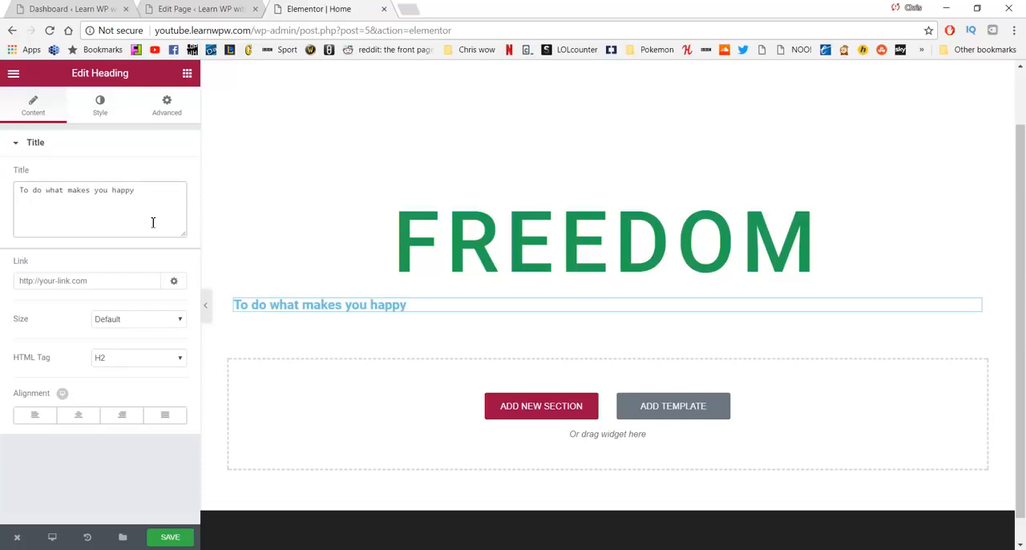
click(79, 416)
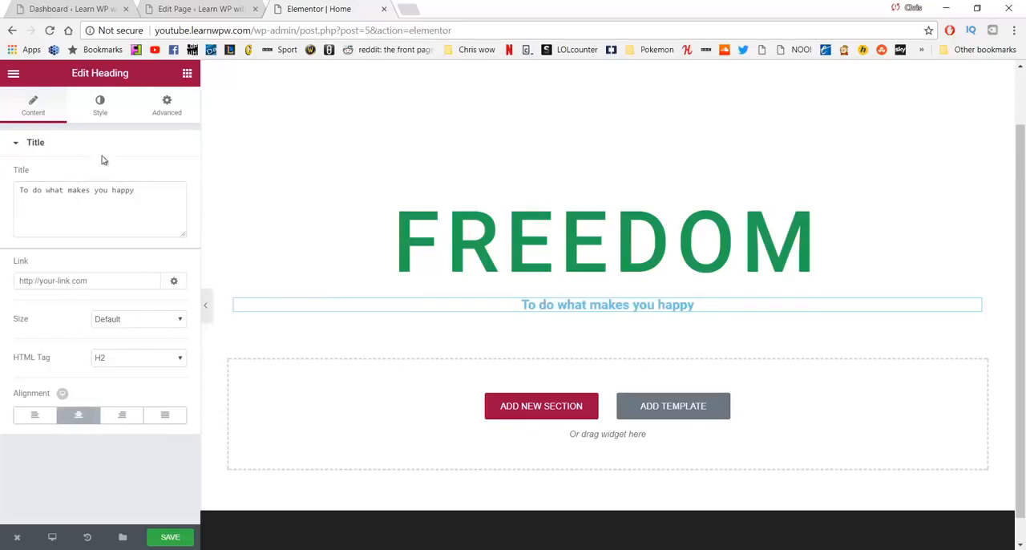
Step: Set the text color of the "To do what makes you happy" heading to the dark gray preset #54595f
click(103, 108)
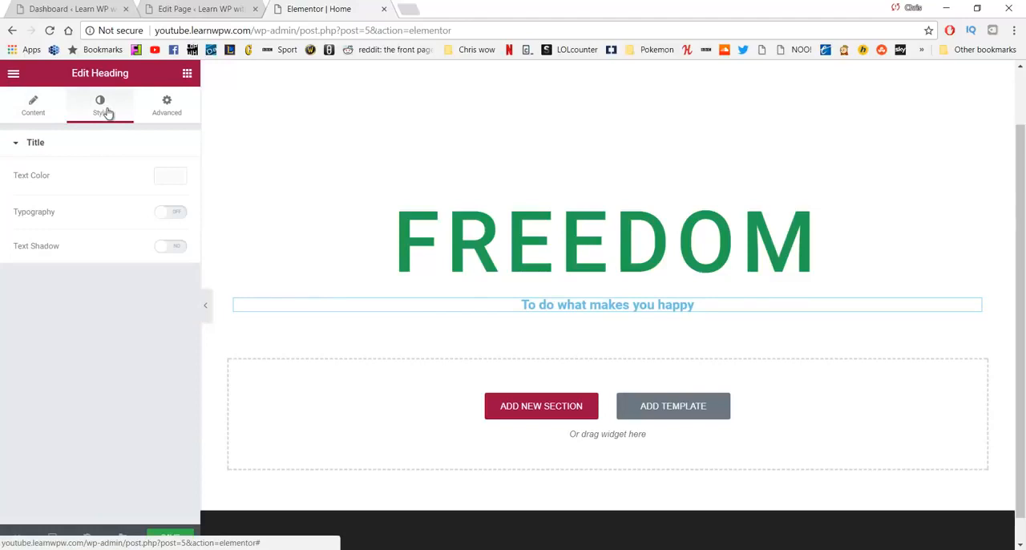
click(171, 177)
click(38, 335)
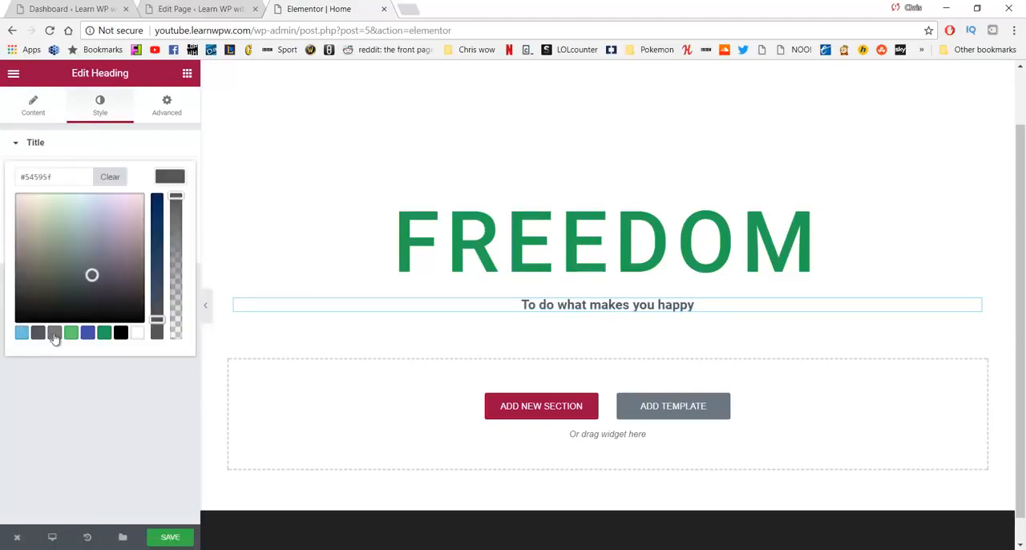
Step: Change the text color of the "To do what makes you happy" heading to the gray preset #7a7a7a
click(54, 336)
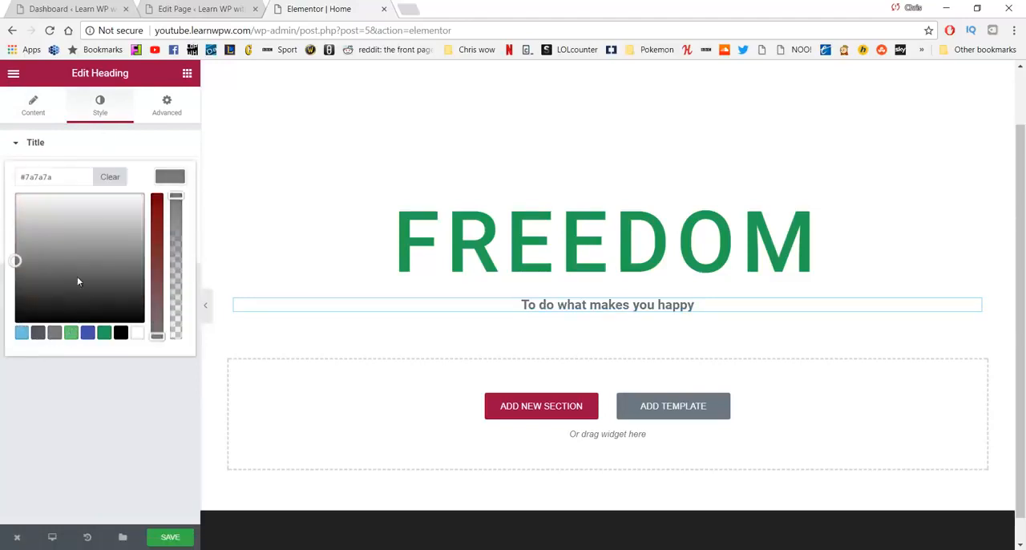
click(24, 143)
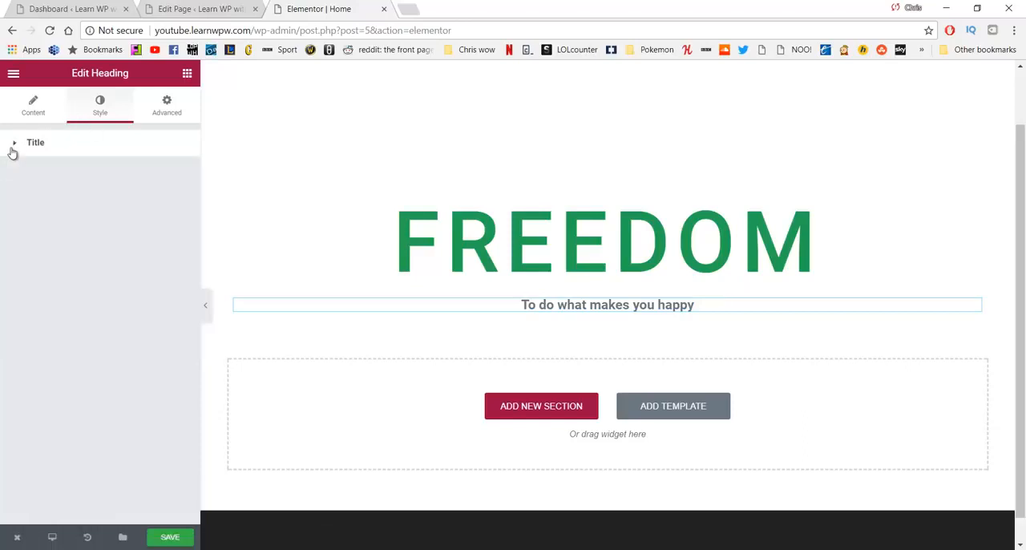
click(32, 108)
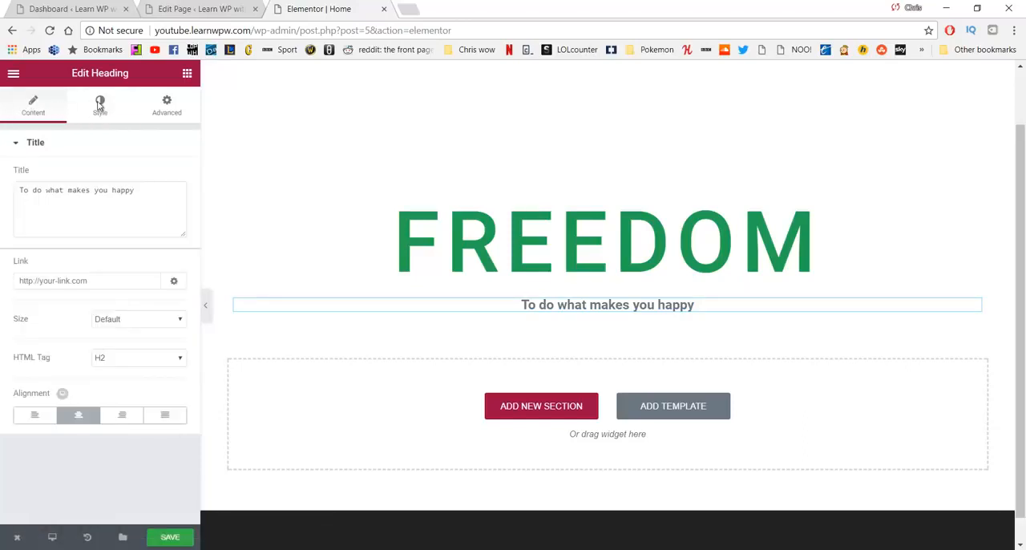
Step: Enable custom typography for the "To do what makes you happy" heading with size 33 px and letter spacing 1.7
click(99, 105)
click(169, 212)
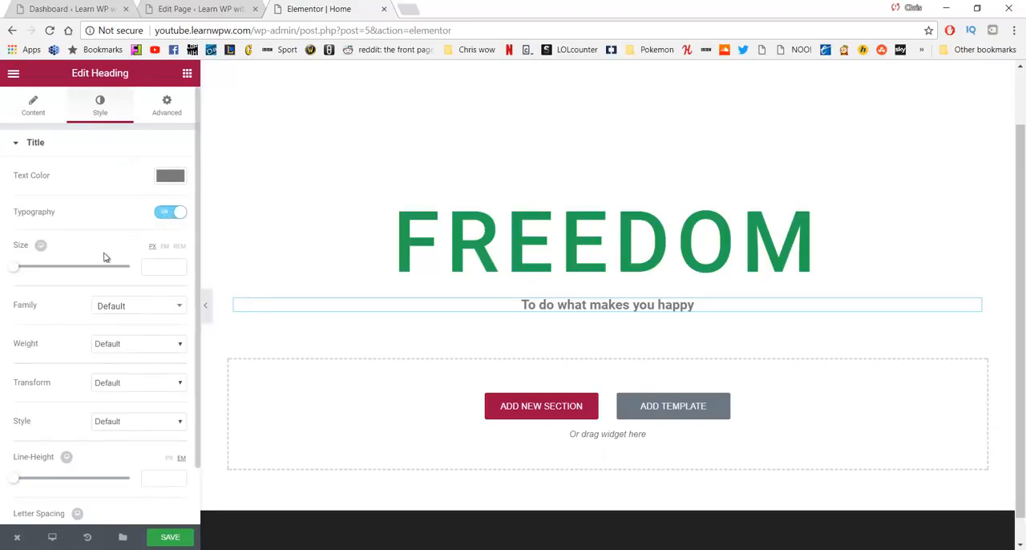
drag(22, 270, 33, 274)
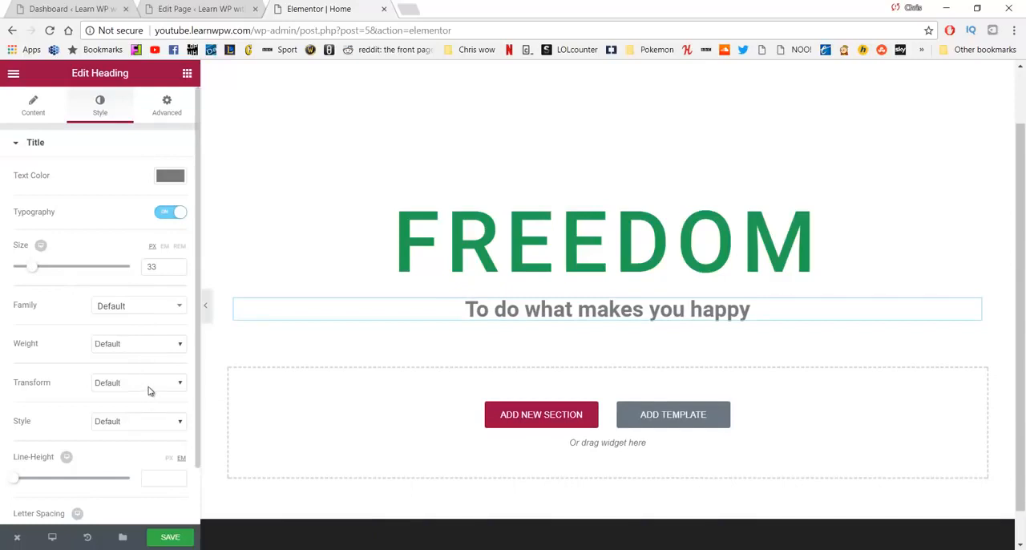
scroll(136, 351, down, 1)
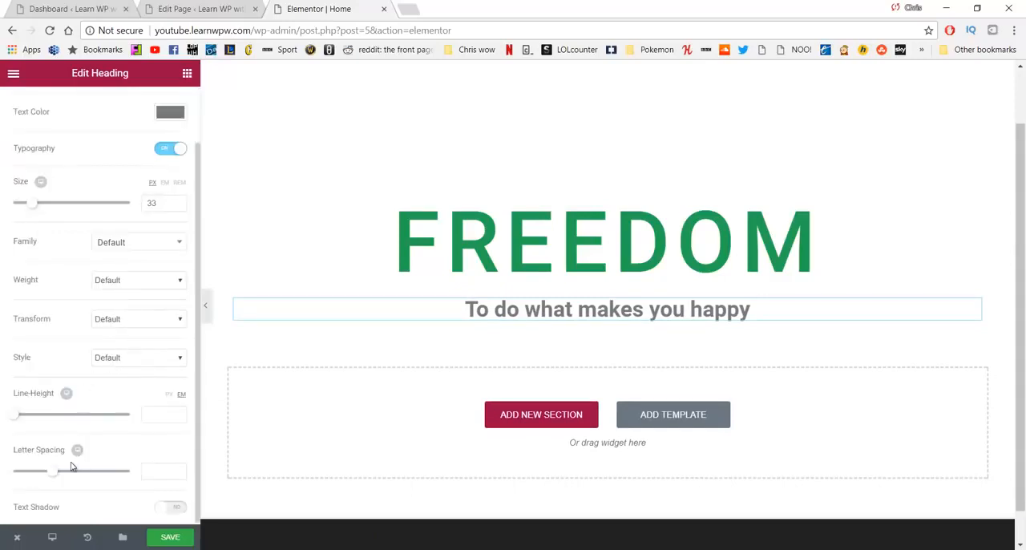
drag(56, 473, 69, 473)
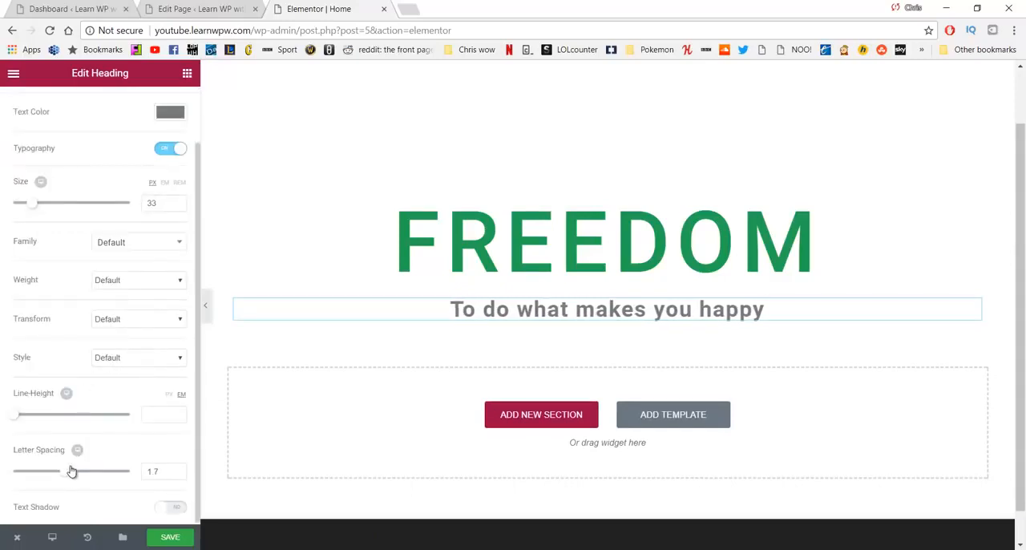
scroll(113, 406, up, 1)
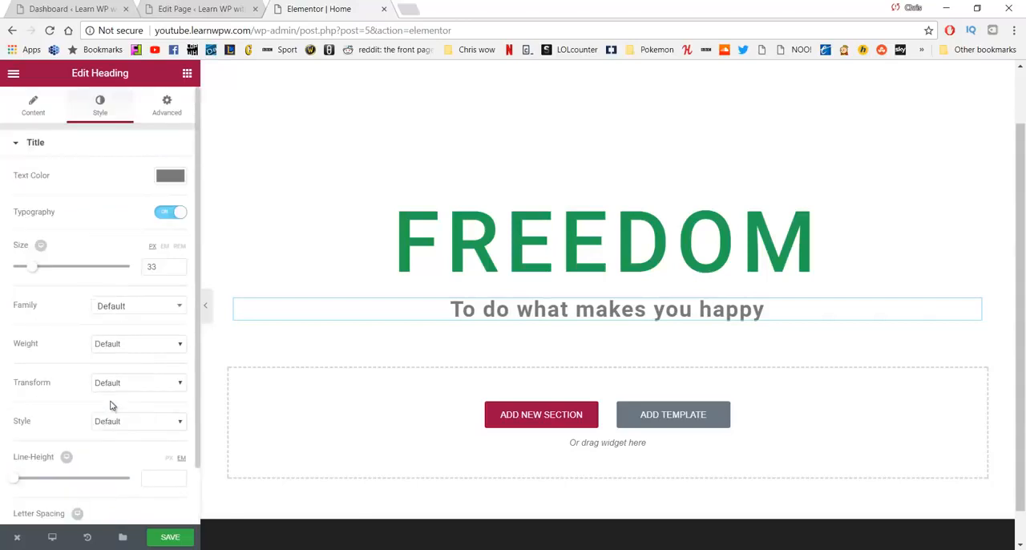
Step: Add a two-column Columns element directly below the "To do what makes you happy" heading
click(187, 75)
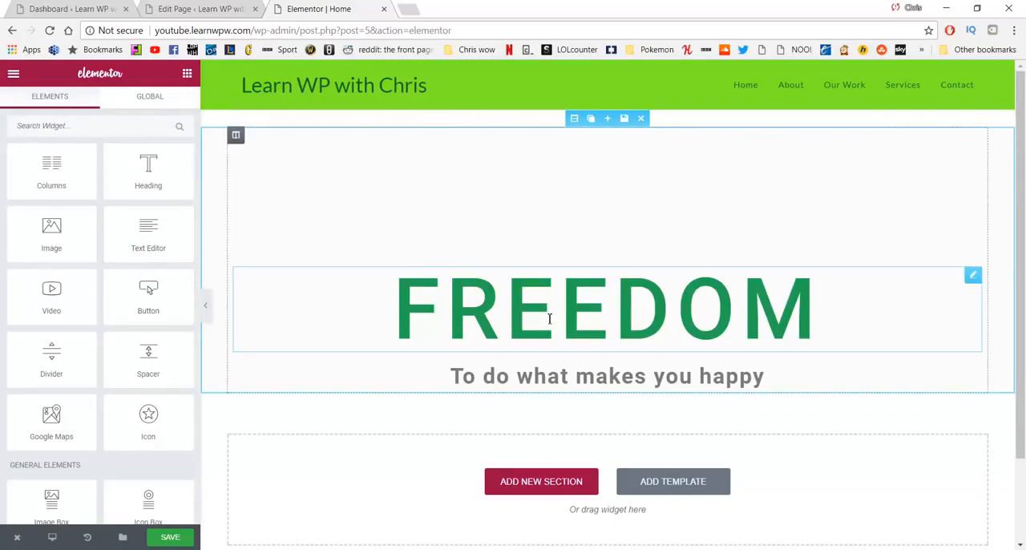
drag(53, 170, 482, 393)
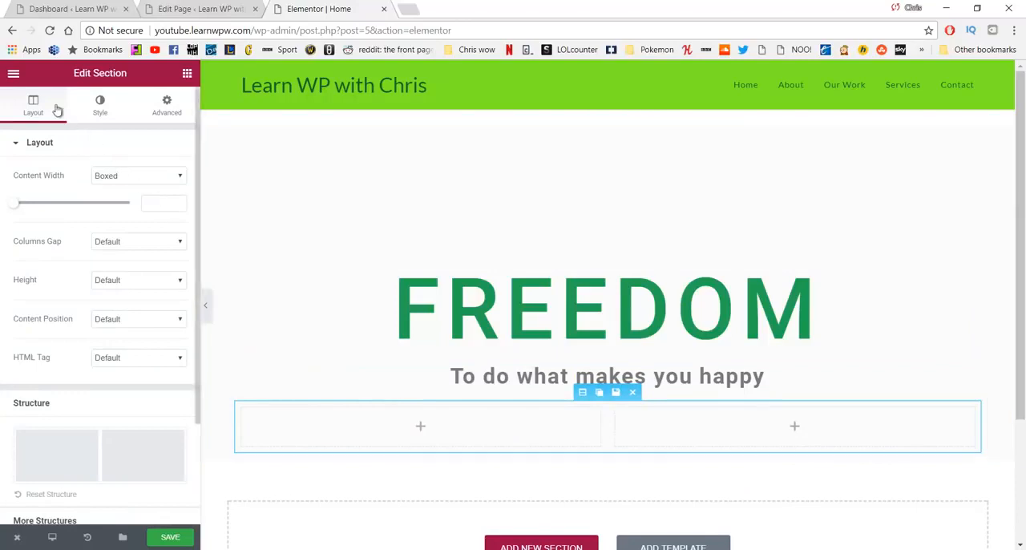
Step: Add a Button widget to each of the two columns below the subheading
click(13, 73)
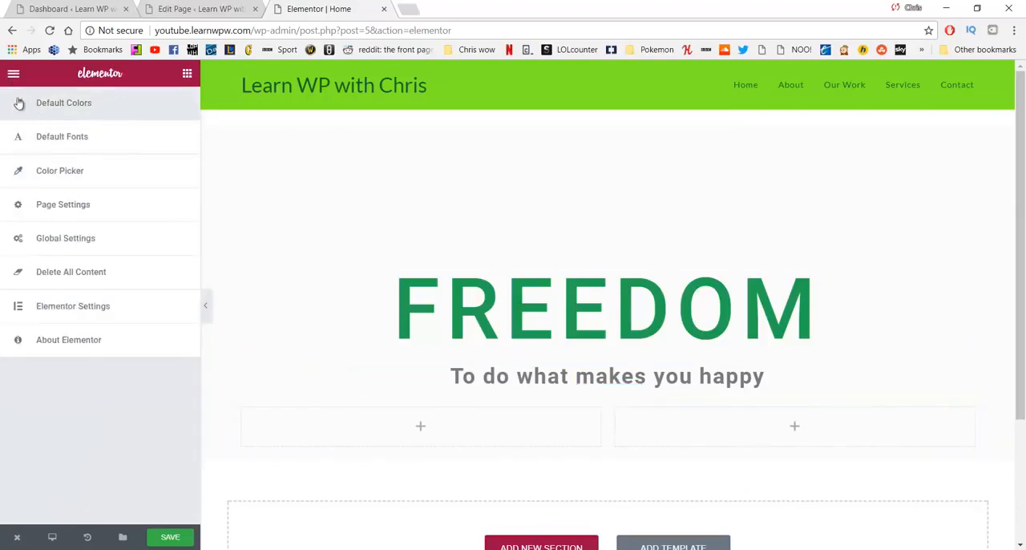
click(14, 76)
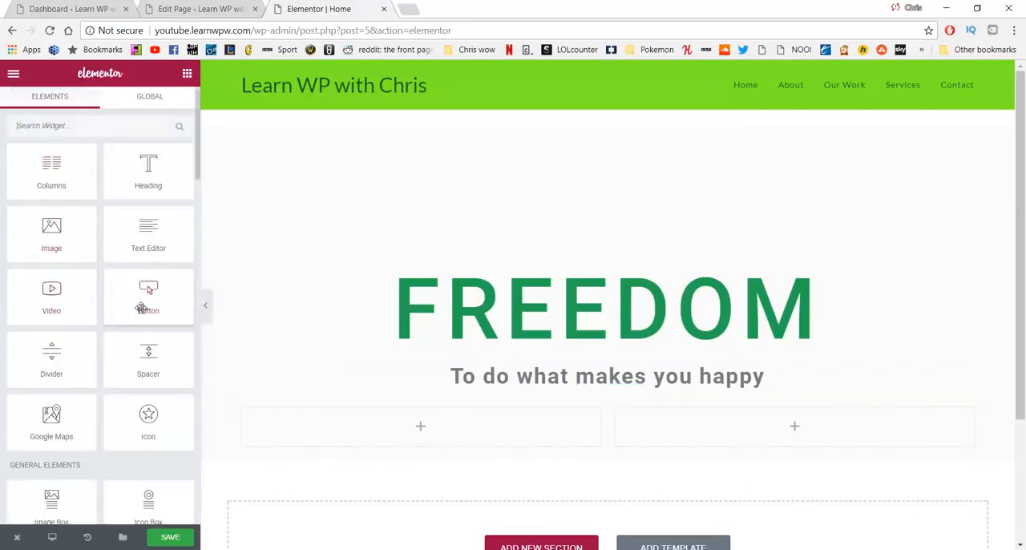
drag(148, 291, 402, 418)
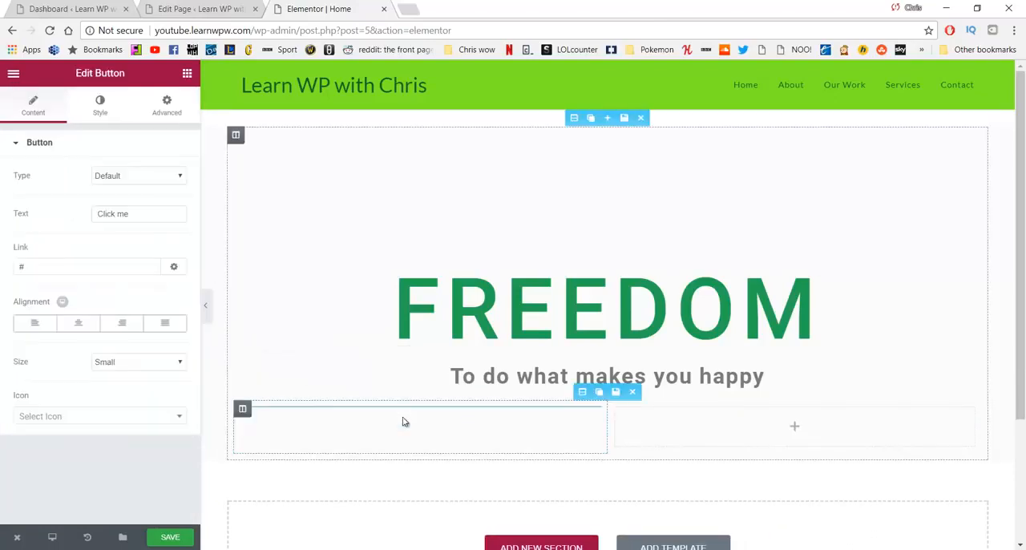
click(14, 75)
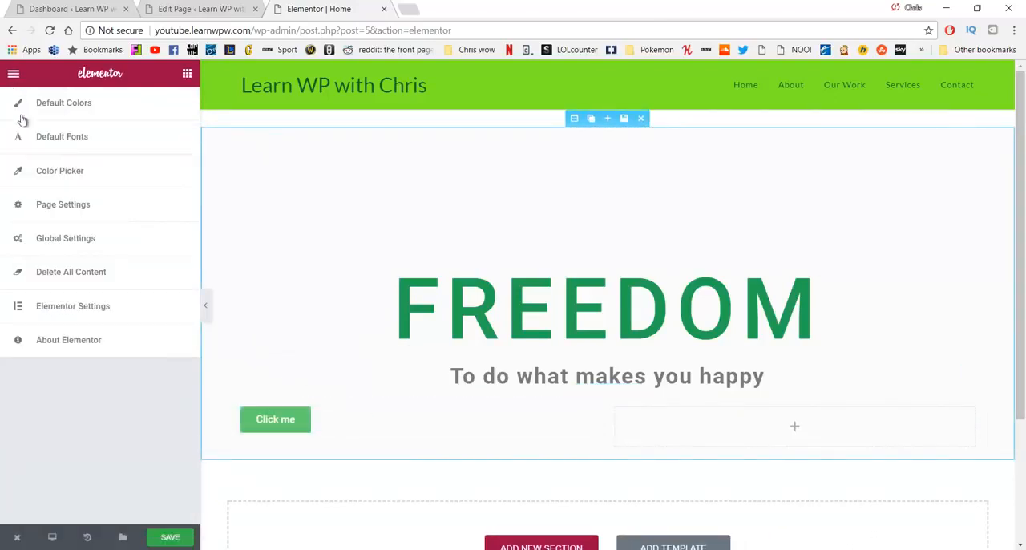
click(14, 74)
drag(148, 290, 724, 423)
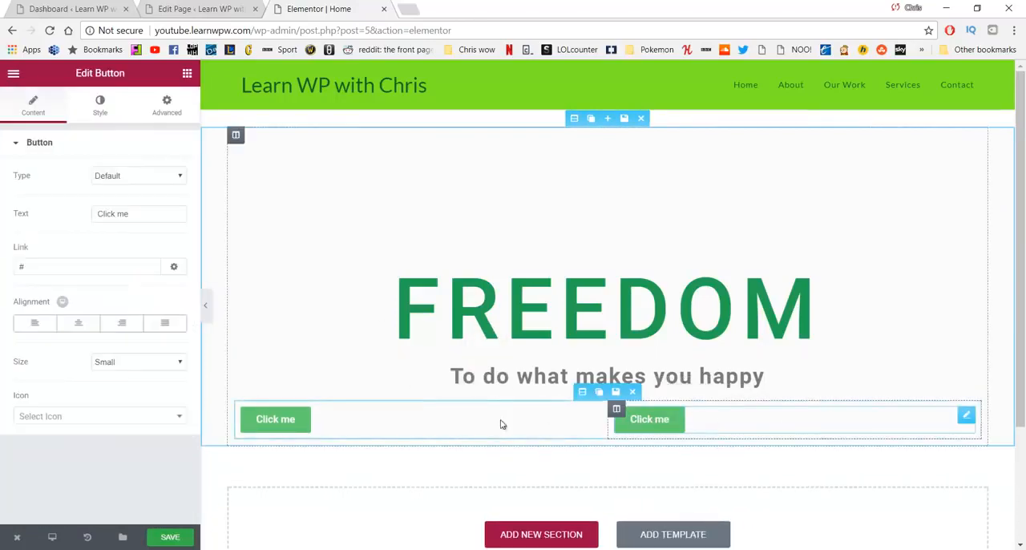
Step: Set the text of the button in the left column to "OUR MISSION"
click(298, 429)
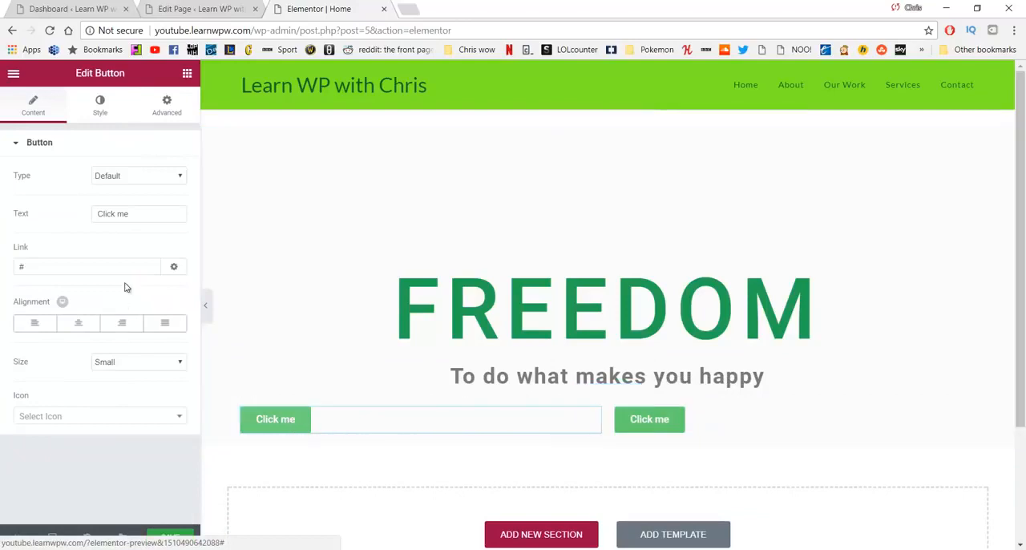
drag(140, 221, 88, 225)
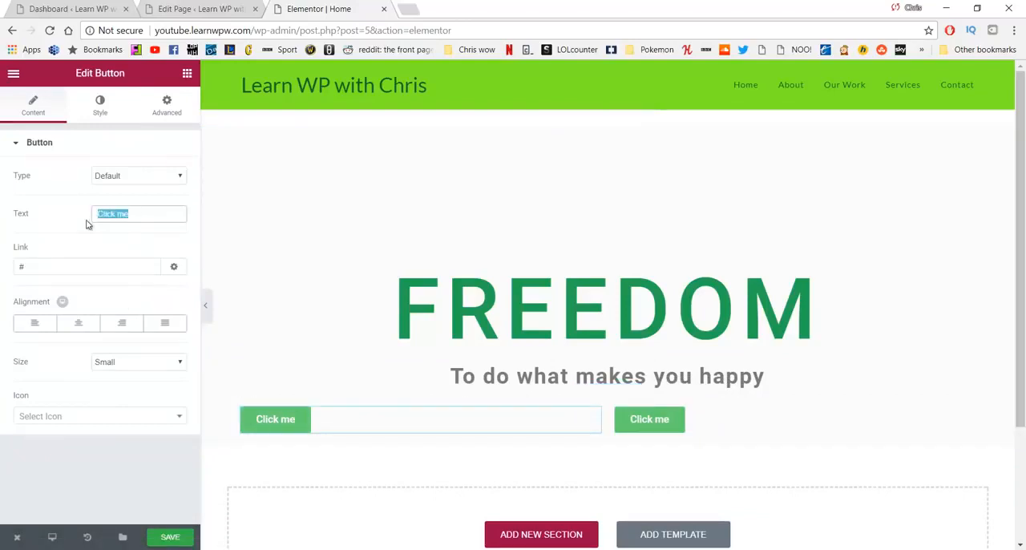
text(OUR MIS)
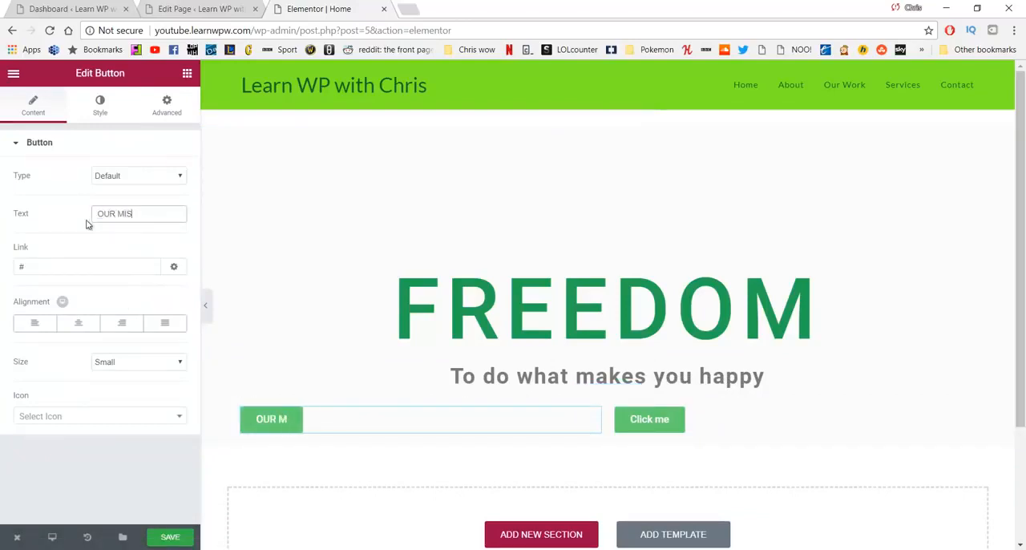
text(SION)
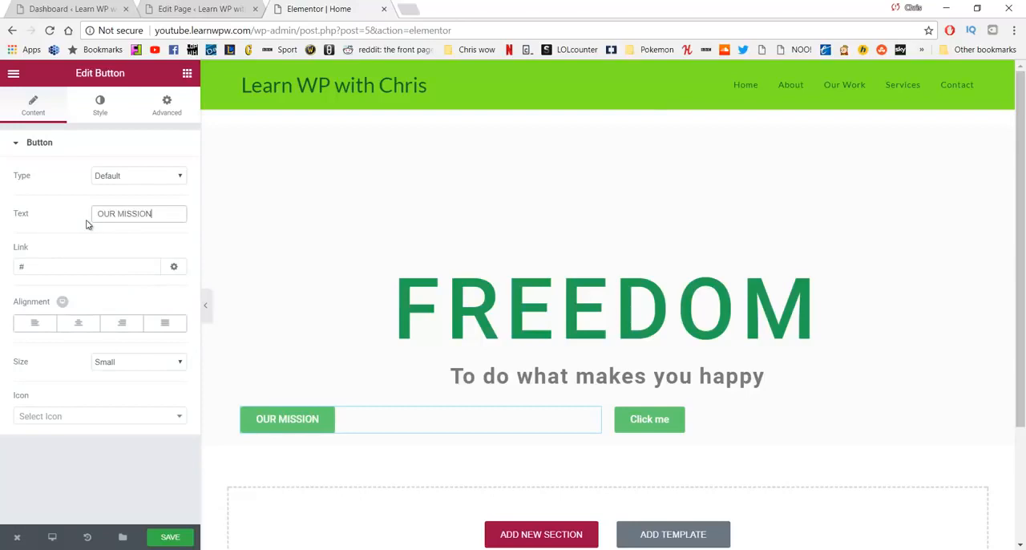
Step: Link the OUR MISSION button to /about and align it to the right of its column
click(94, 265)
key(BackSpace)
text(/a)
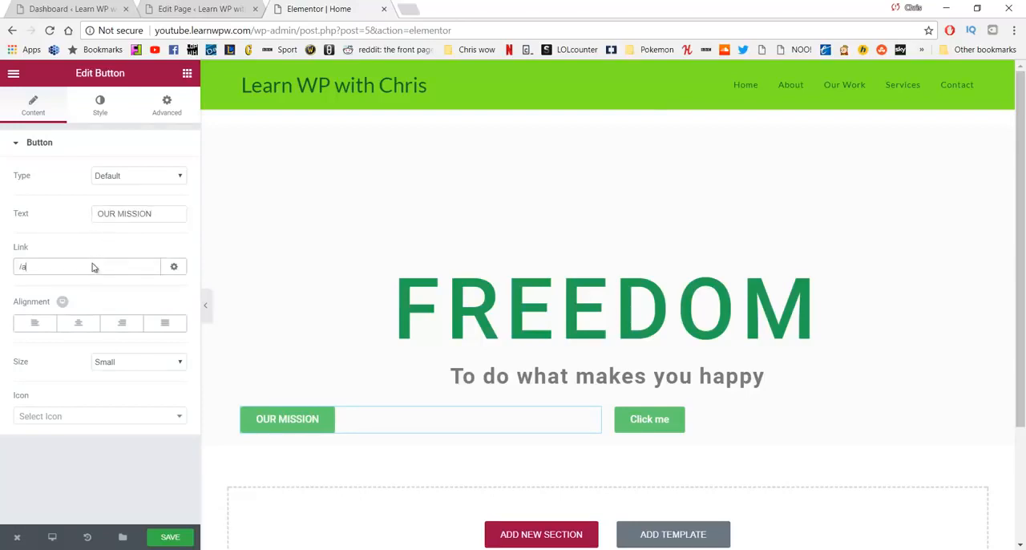
text(bout)
click(126, 327)
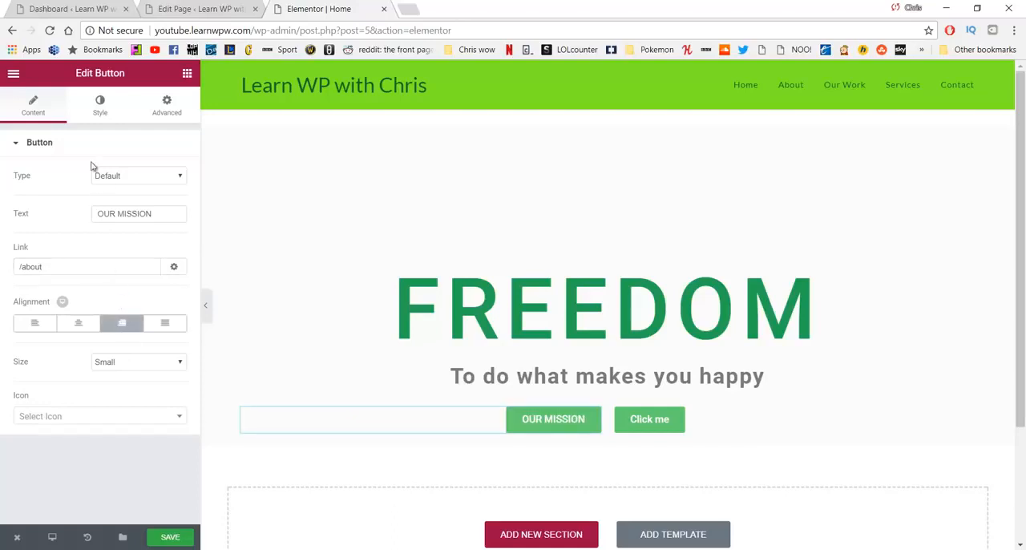
Step: Enable custom typography for the OUR MISSION button and set its text size to 14 px
click(100, 108)
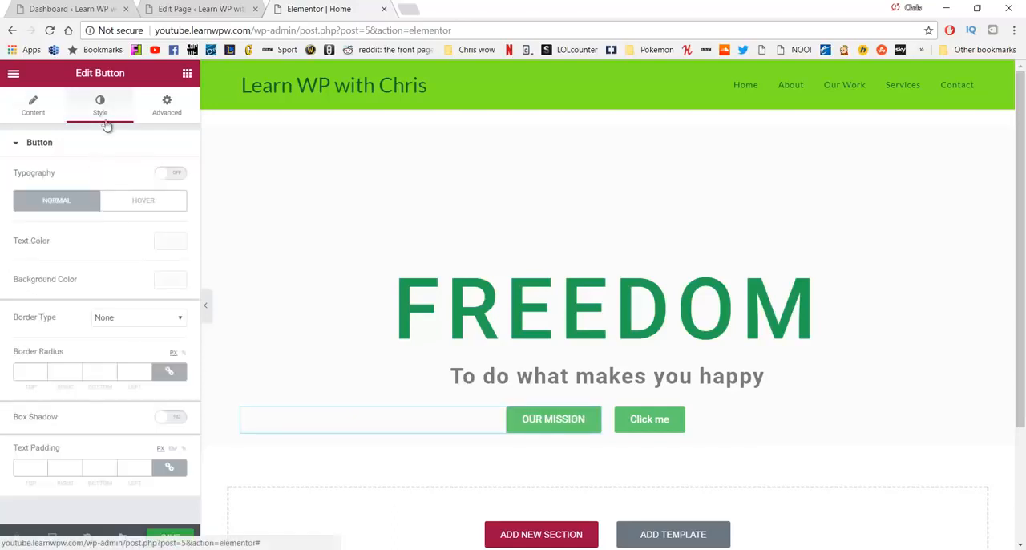
click(178, 176)
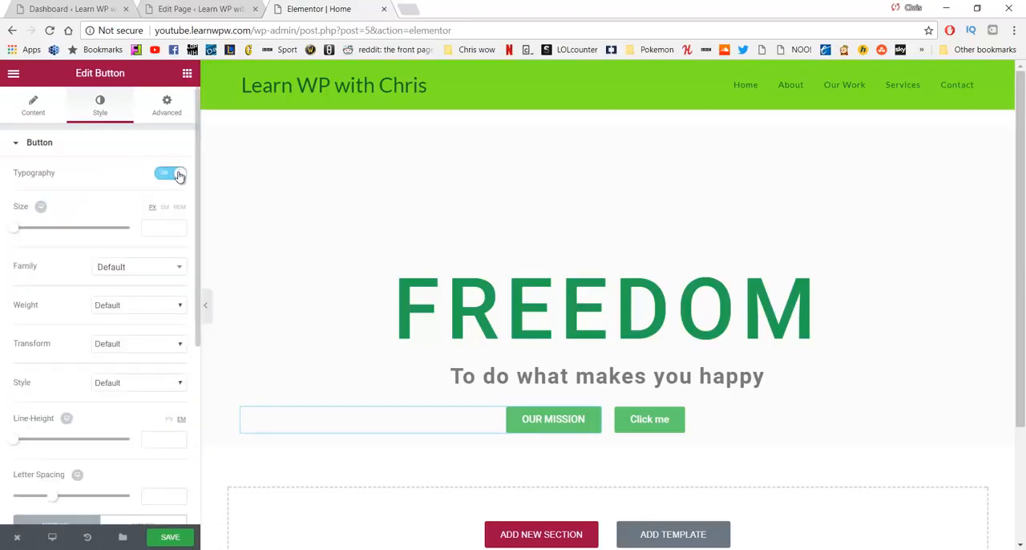
click(160, 227)
text(14)
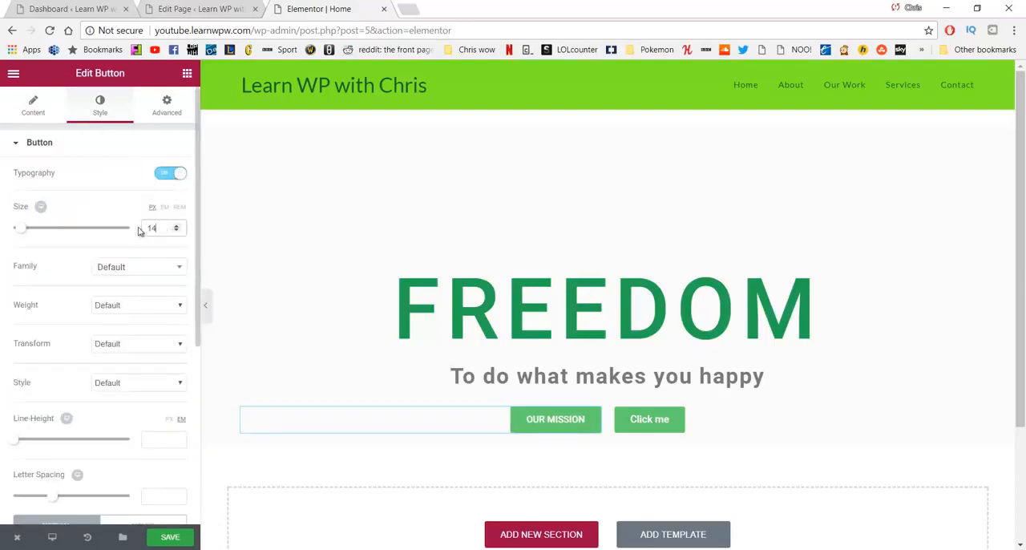
Step: Set the OUR MISSION button's normal-state background color to the dark green preset #23a455
scroll(131, 235, down, 2)
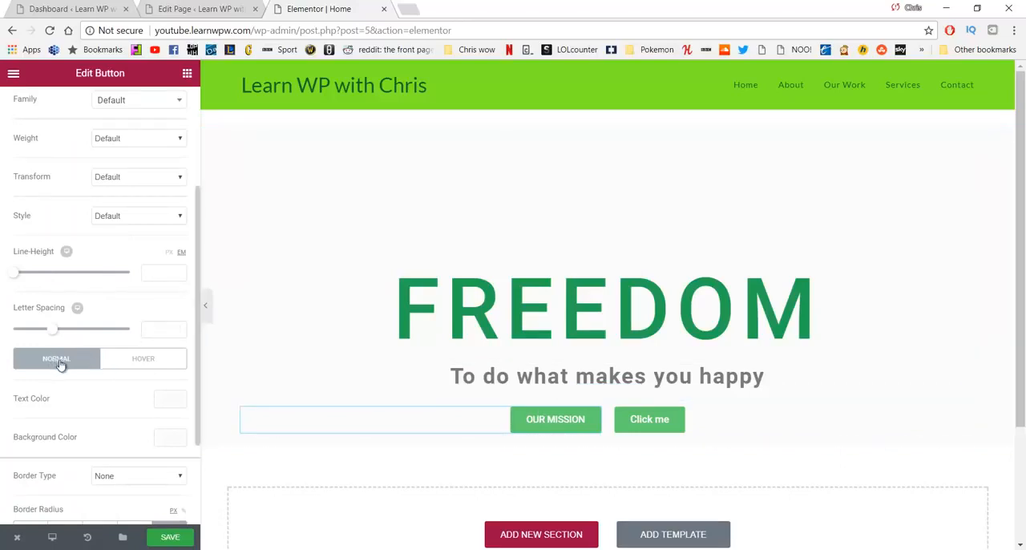
click(168, 438)
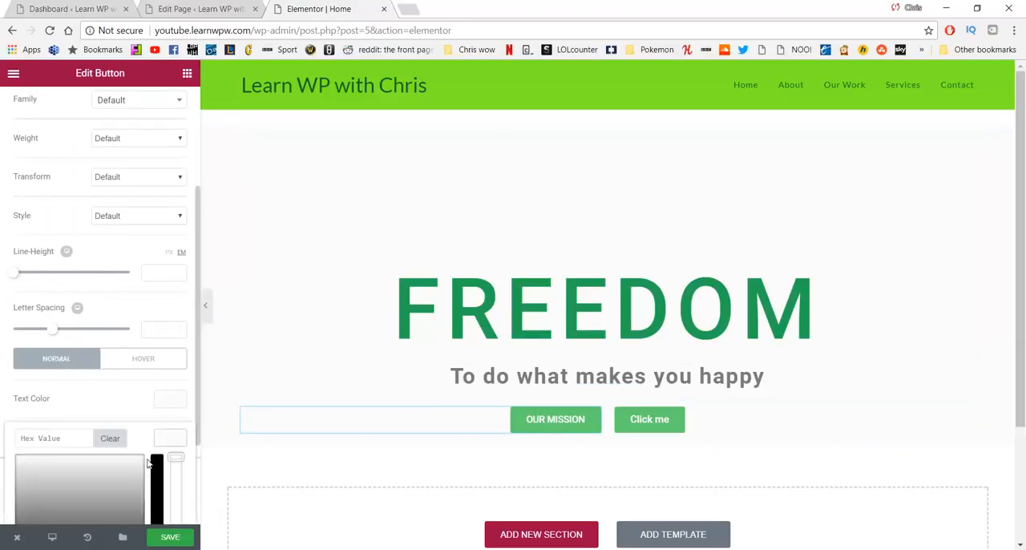
scroll(119, 378, down, 2)
click(106, 463)
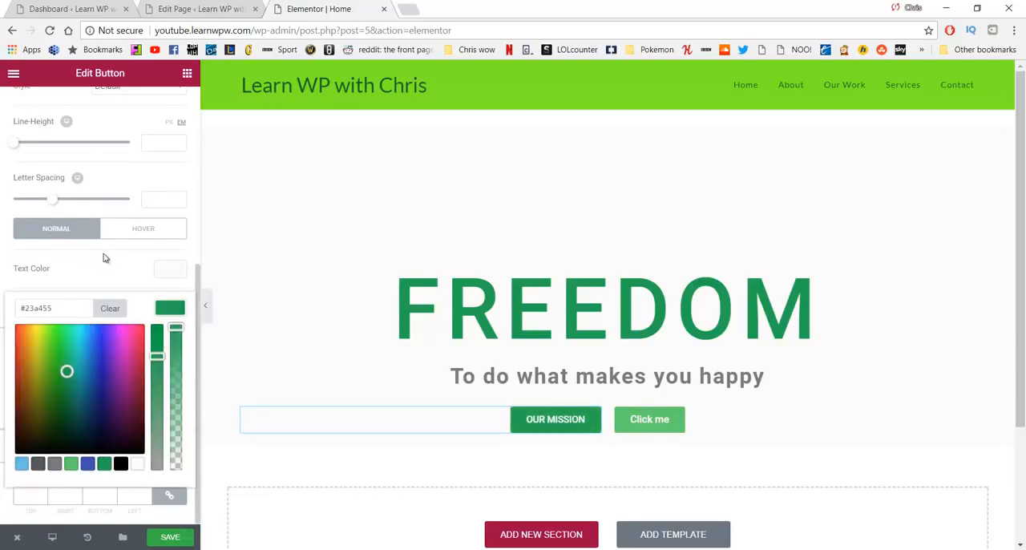
click(120, 236)
click(56, 237)
click(120, 272)
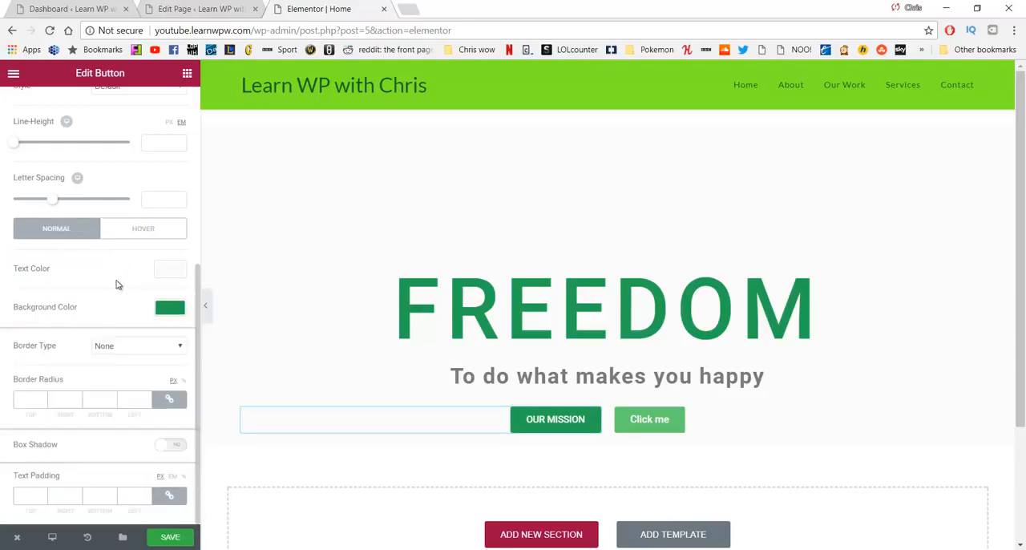
Step: Keep the OUR MISSION button's border type at None and set its border radius to 5 px on all corners
click(122, 350)
click(125, 346)
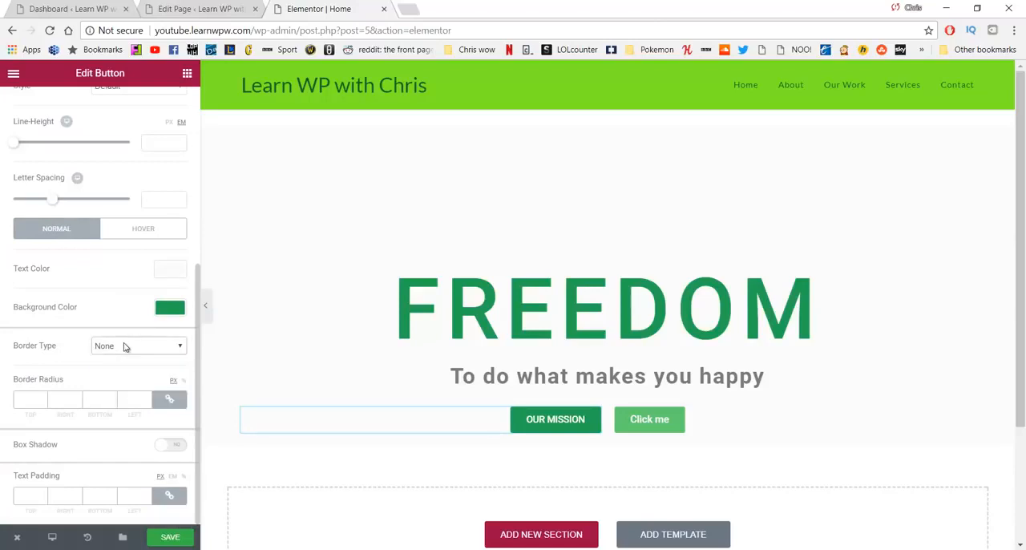
click(31, 399)
text(5)
drag(36, 406, 15, 405)
text(520)
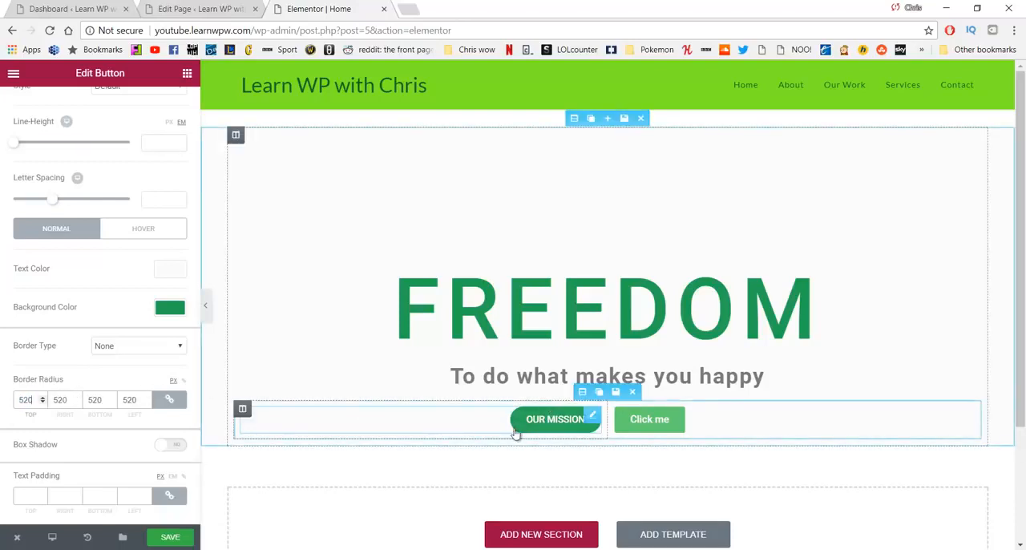
key(BackSpace)
key(BackSpace)
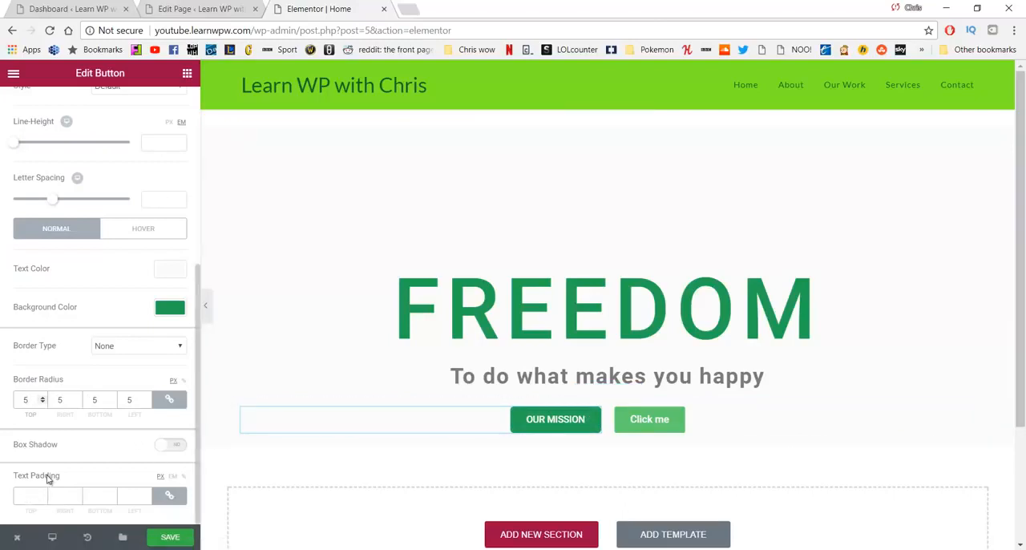
Step: Set the OUR MISSION button's text padding to 50 px on all sides
click(25, 494)
text(5)
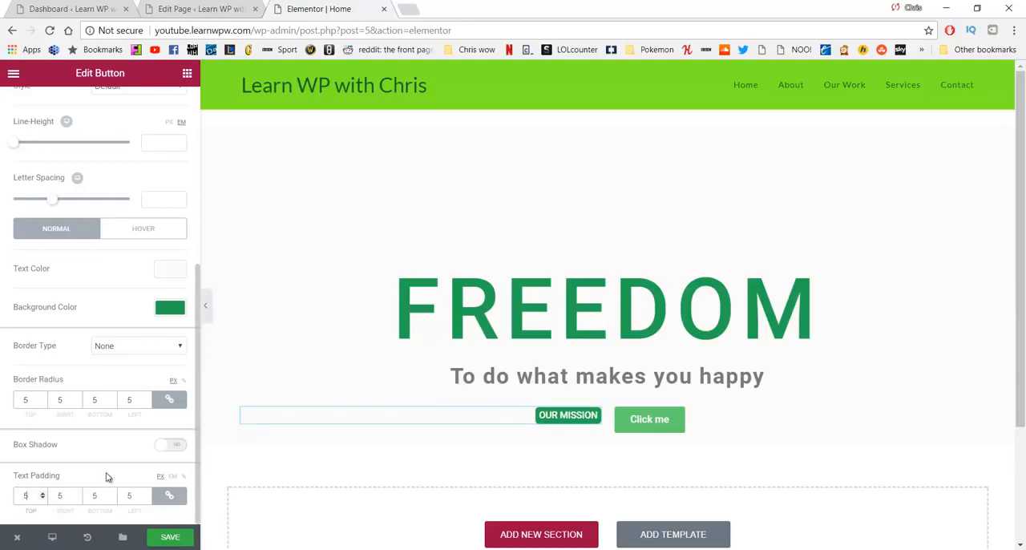
key(BackSpace)
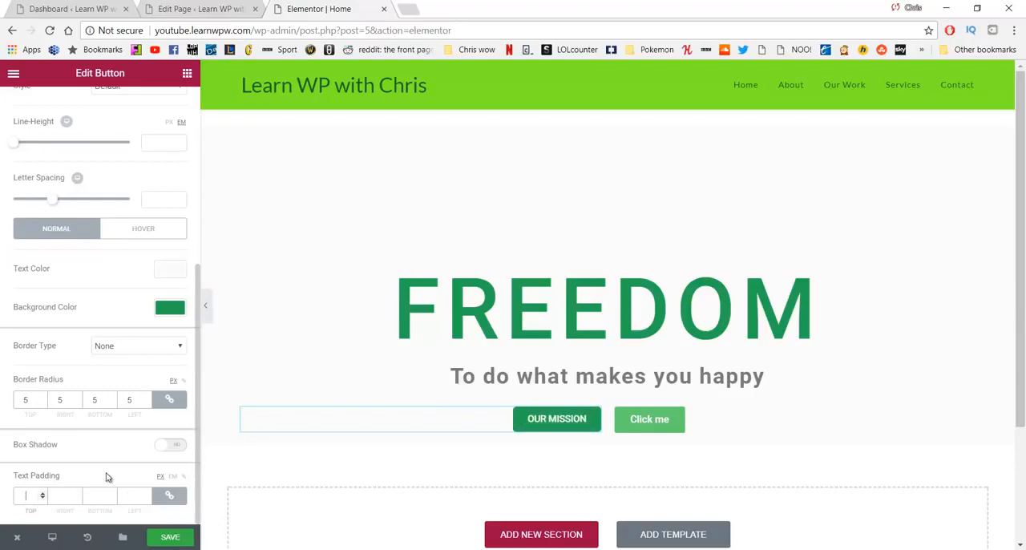
text(500)
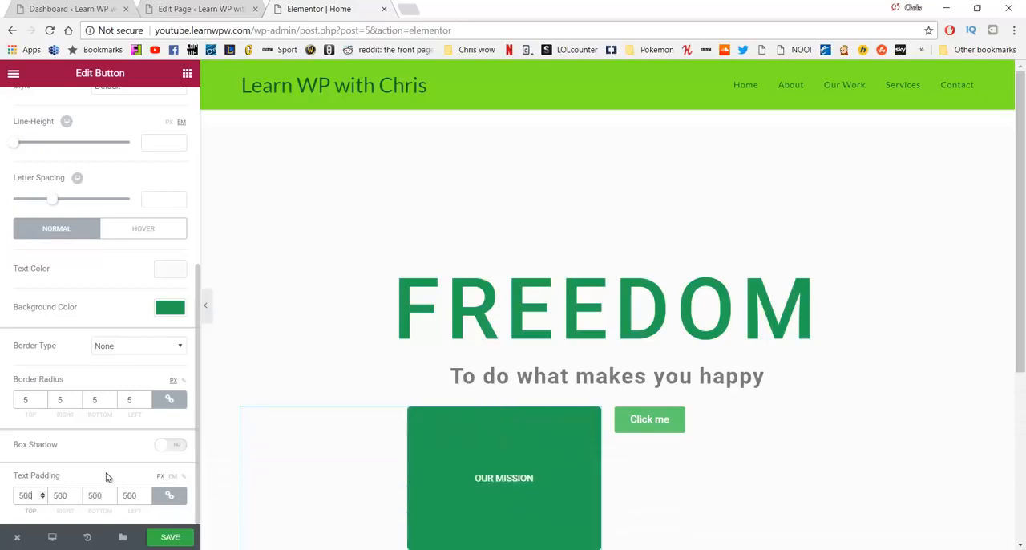
key(BackSpace)
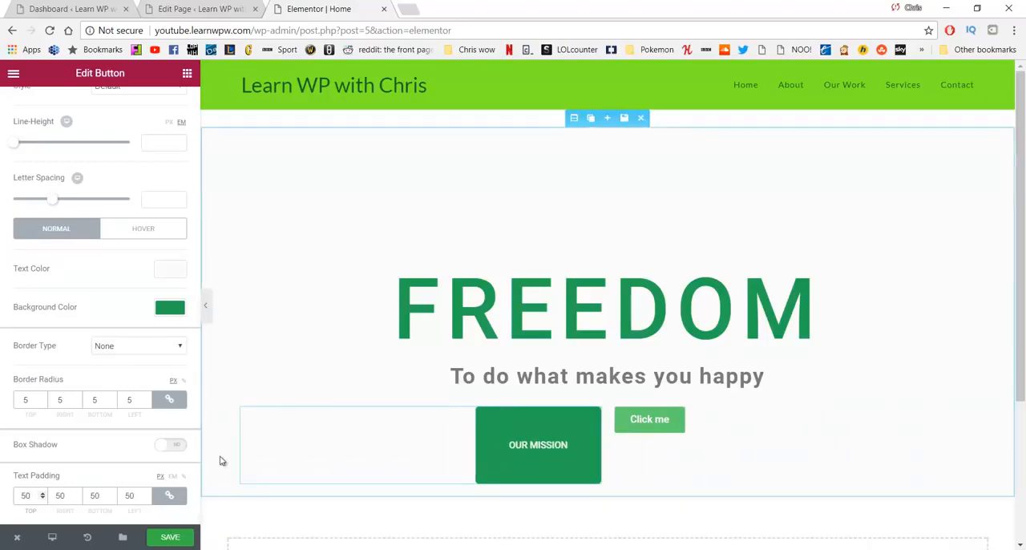
Step: Try a text padding of 20 px on the OUR MISSION button and clear the padding on all sides
key(BackSpace)
text(20)
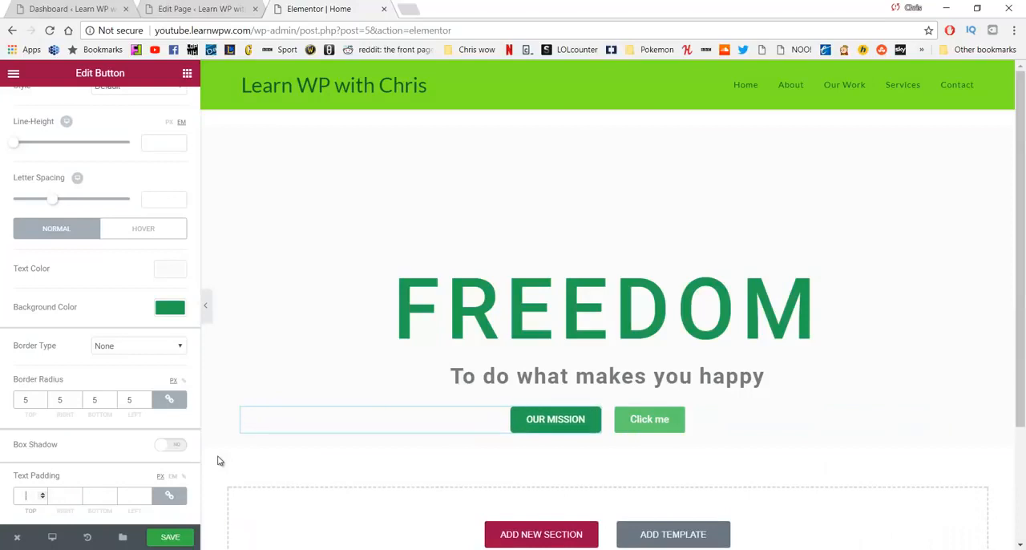
key(BackSpace)
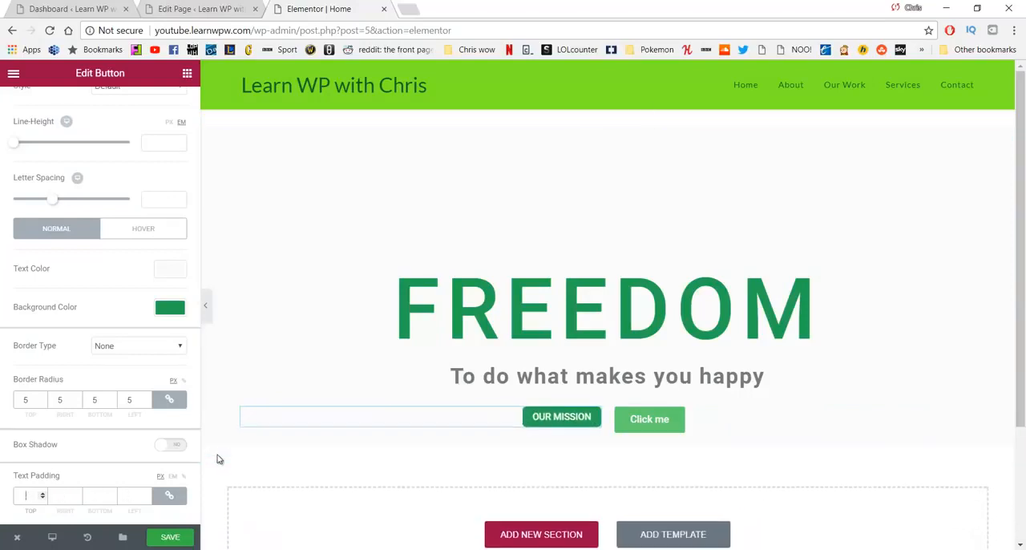
text(0)
key(BackSpace)
key(BackSpace)
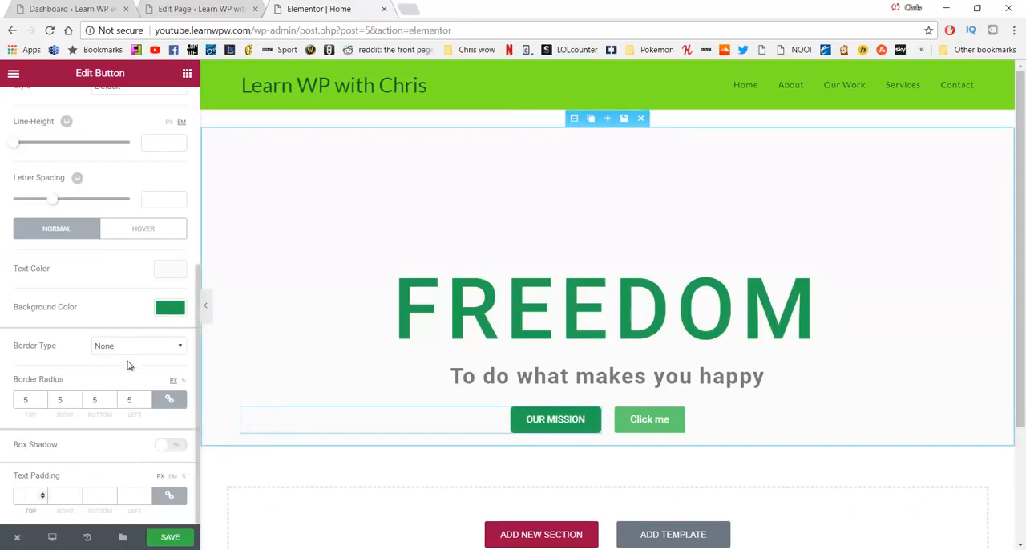
Step: Set the OUR MISSION button's hover-state background color to the light green preset #61ce70
click(142, 231)
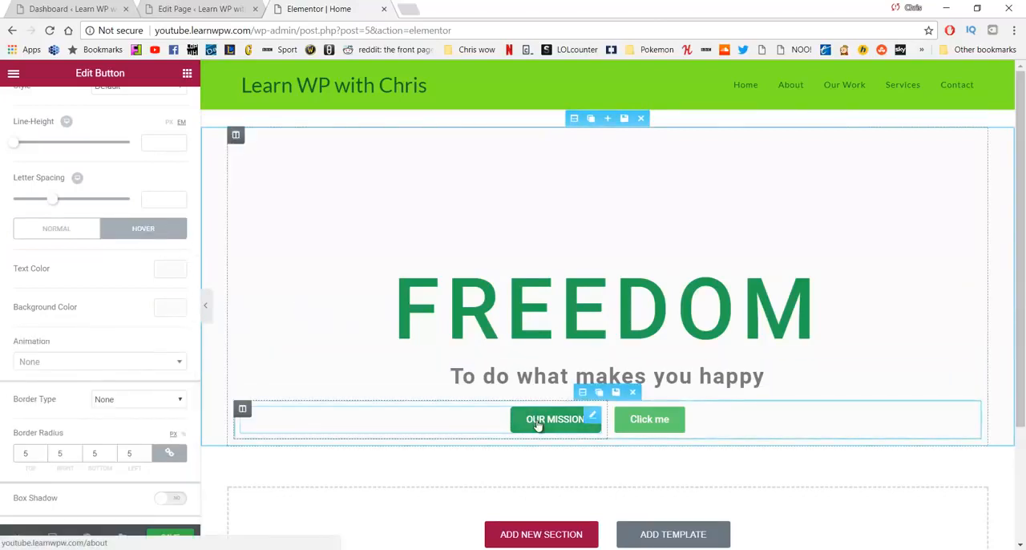
click(169, 308)
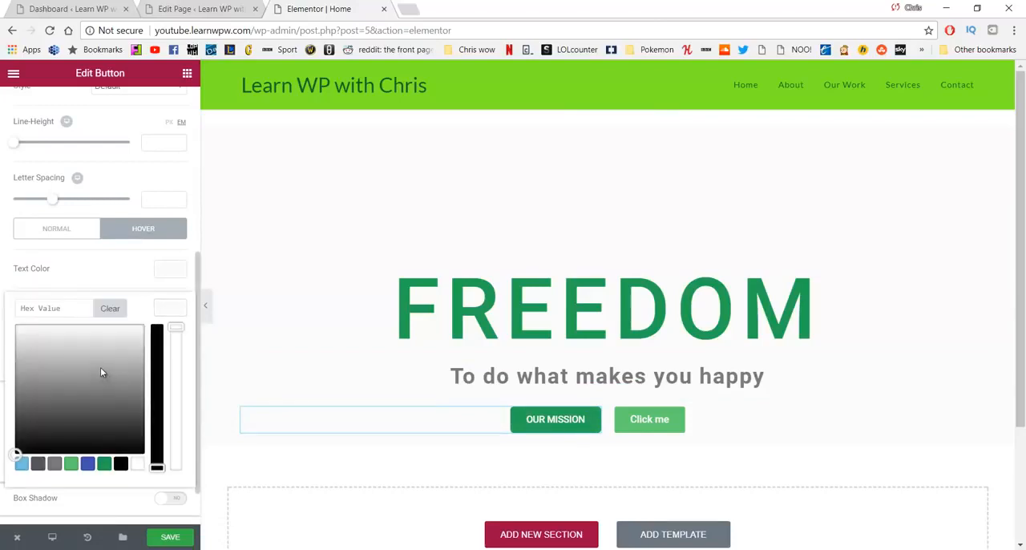
click(71, 463)
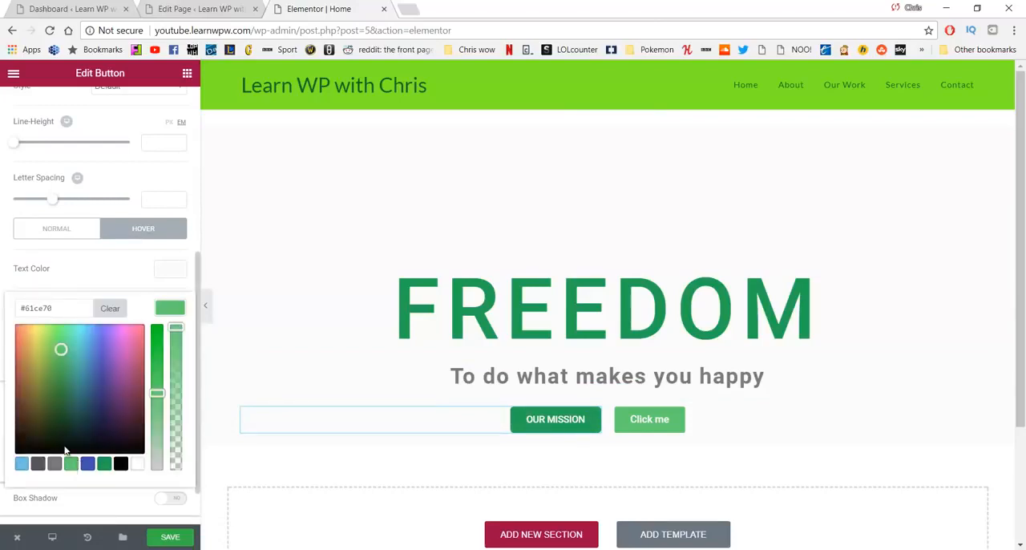
scroll(81, 391, down, 1)
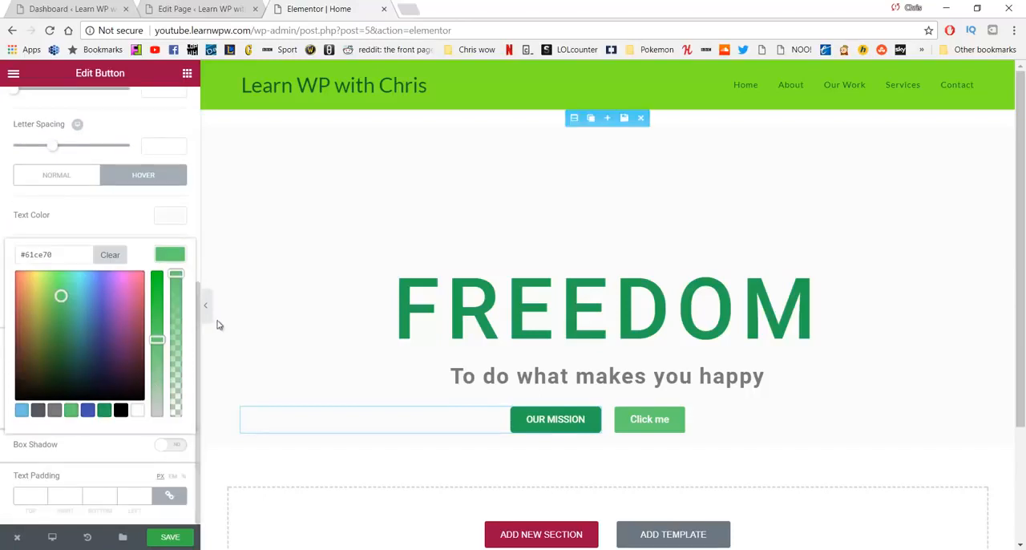
click(240, 311)
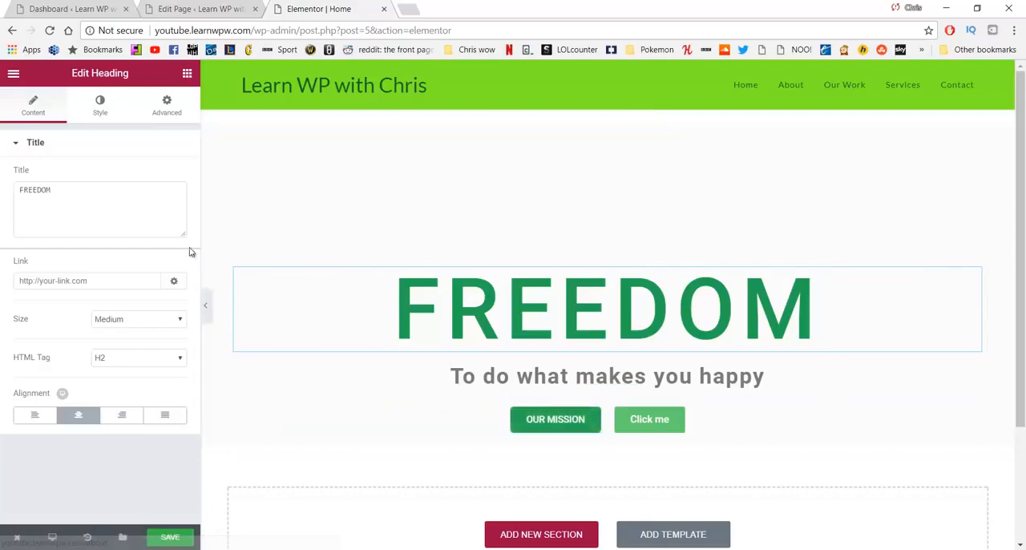
Step: Review the OUR MISSION button's style options and its advanced margin, padding and entrance animation settings
click(521, 421)
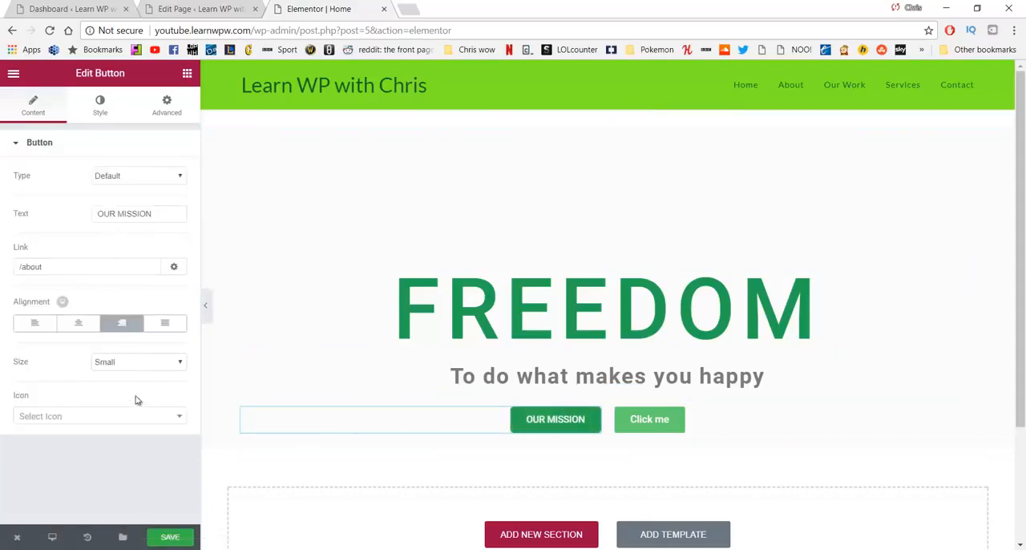
click(101, 104)
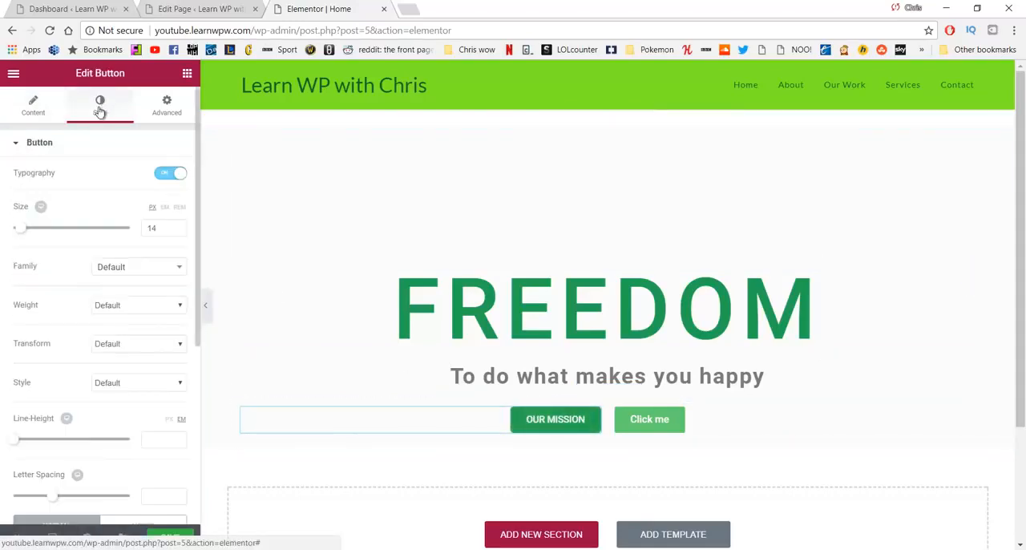
scroll(112, 192, down, 4)
scroll(152, 136, up, 5)
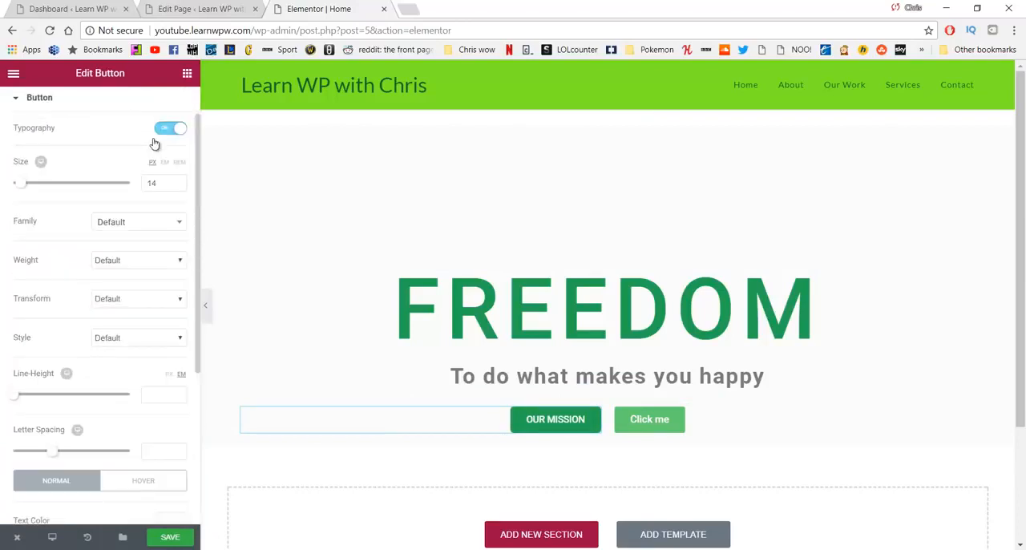
click(152, 115)
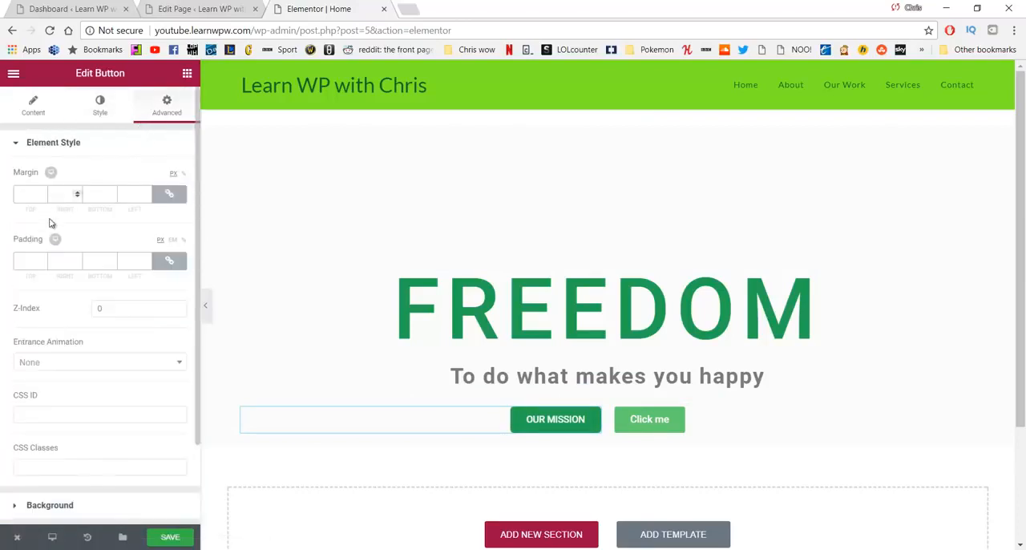
scroll(36, 246, down, 1)
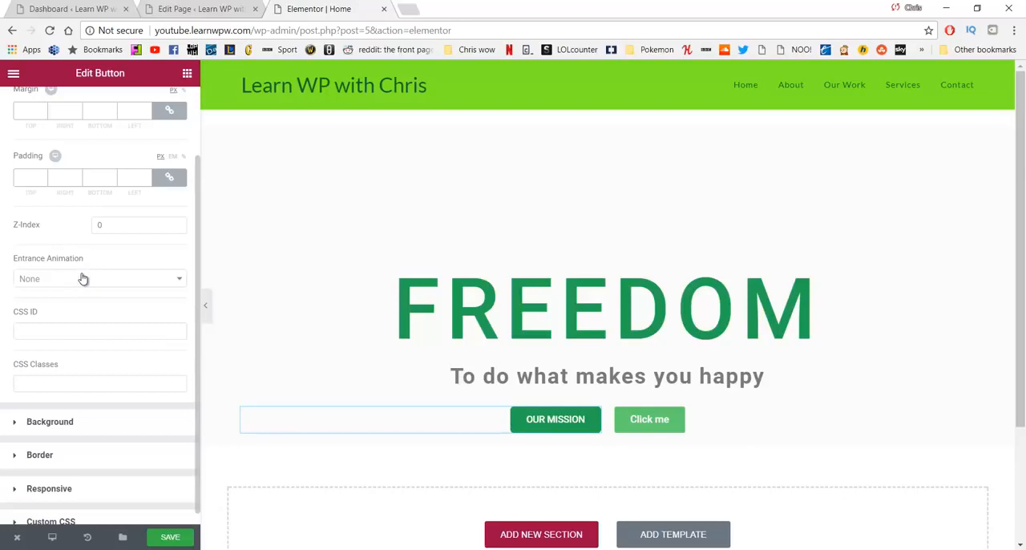
Step: Change the text of the second button, Click me, to VIEW OUR WORK
click(635, 421)
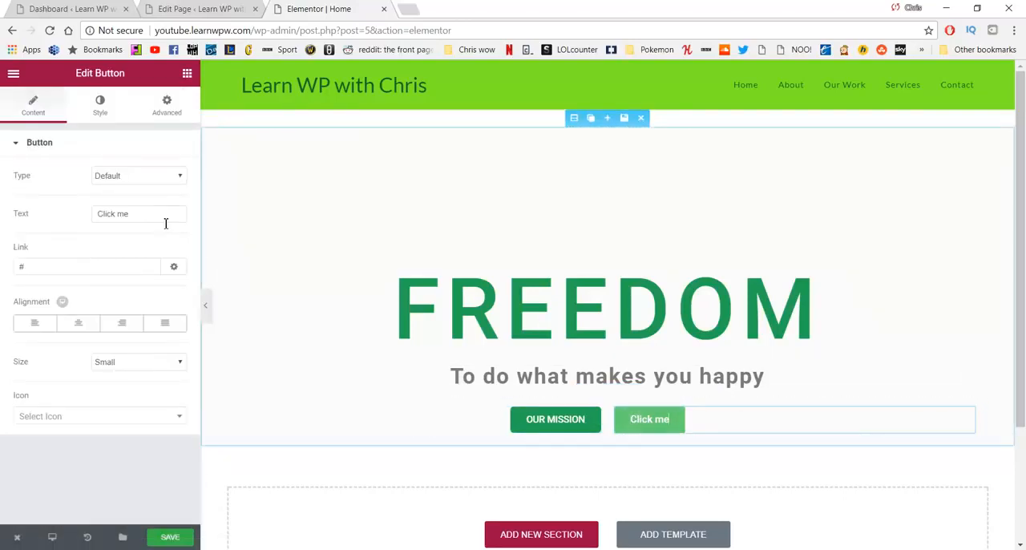
drag(167, 220, 56, 221)
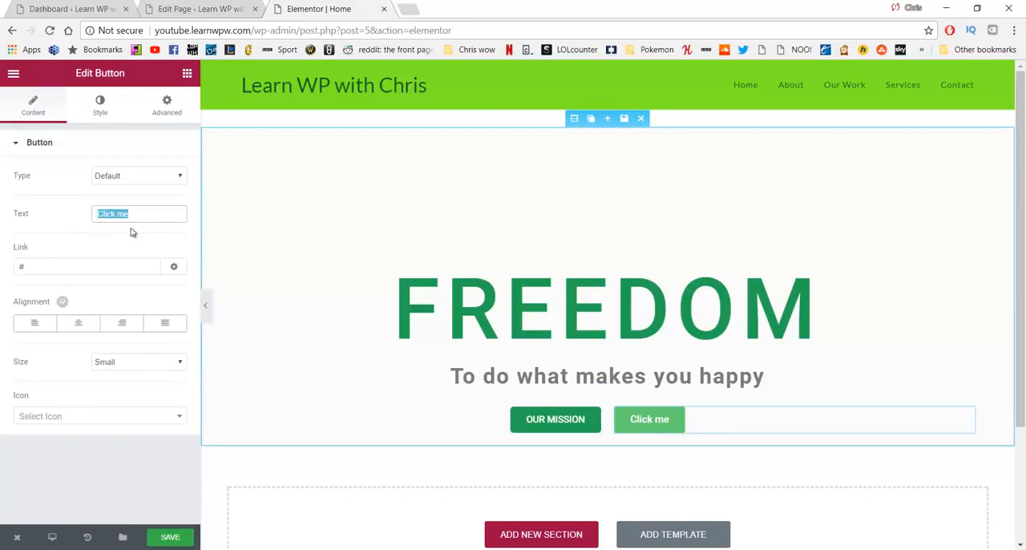
text(VIEW )
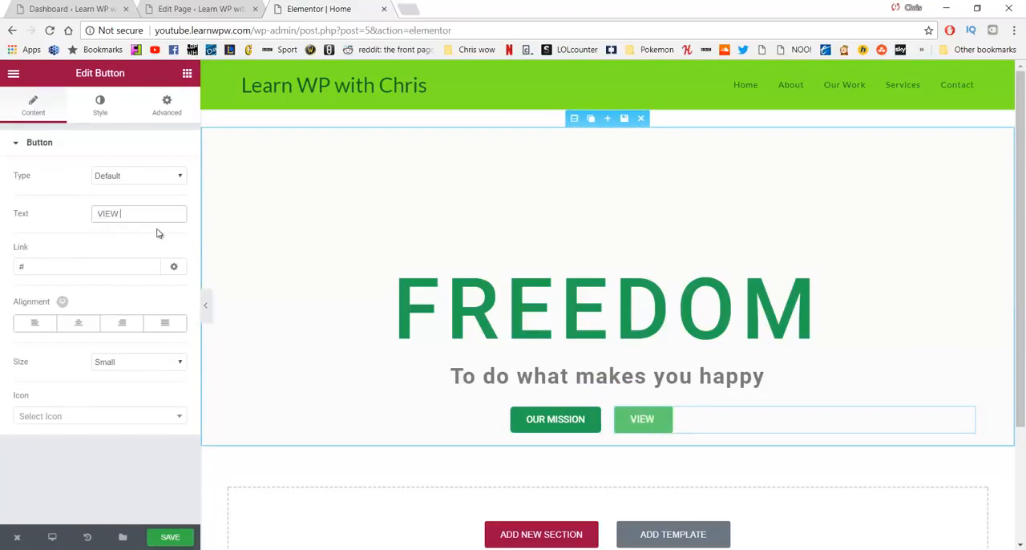
text(OUR WORK)
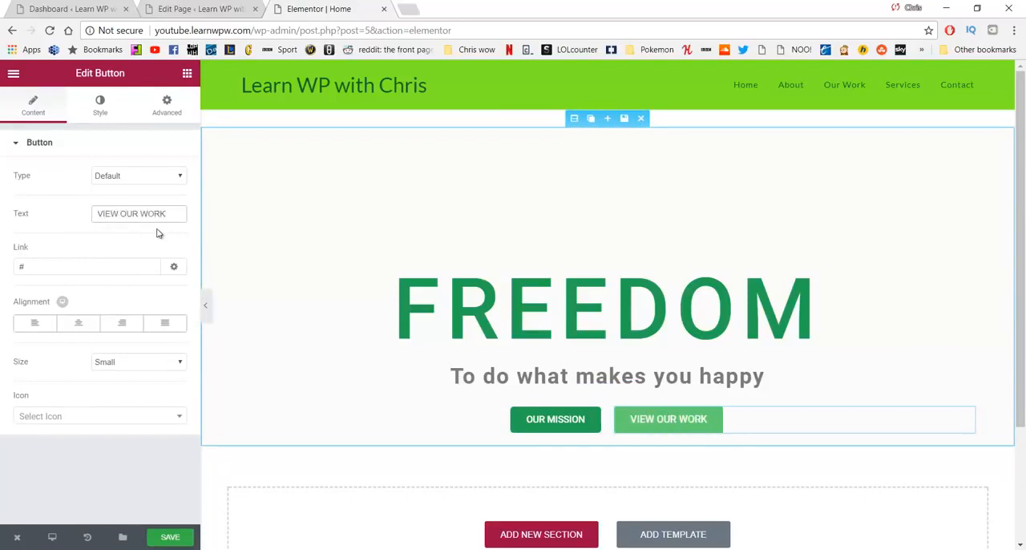
Step: Replace the VIEW OUR WORK button's link with /our-work
click(77, 266)
key(BackSpace)
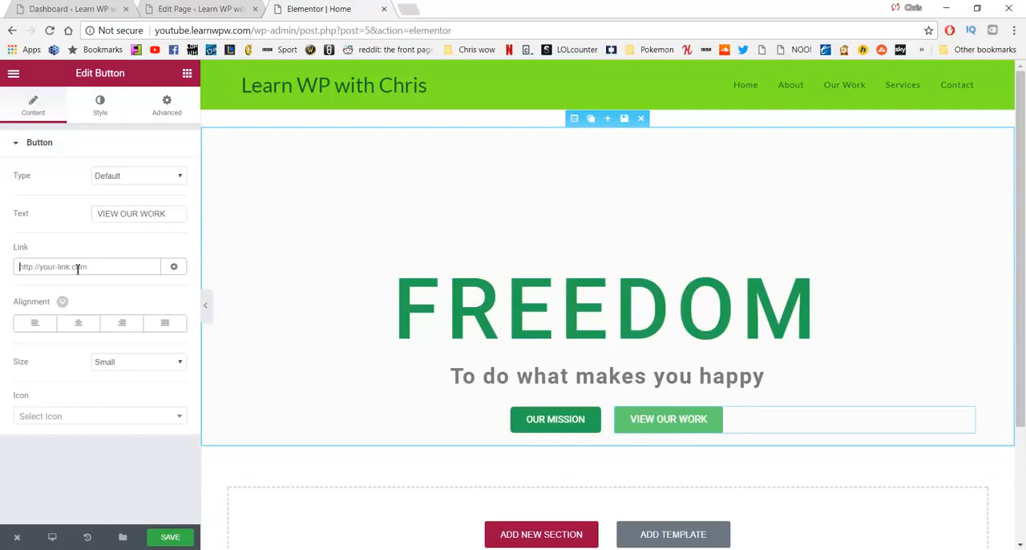
text(/)
text(our-da)
text(work)
Step: Enable custom typography for the VIEW OUR WORK button and set its text size to 14 px
click(100, 108)
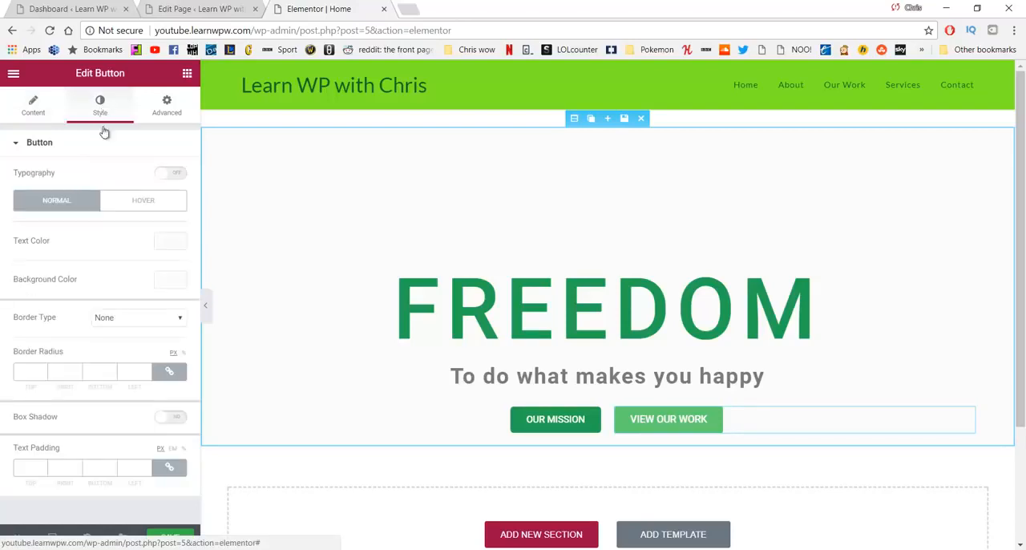
click(166, 177)
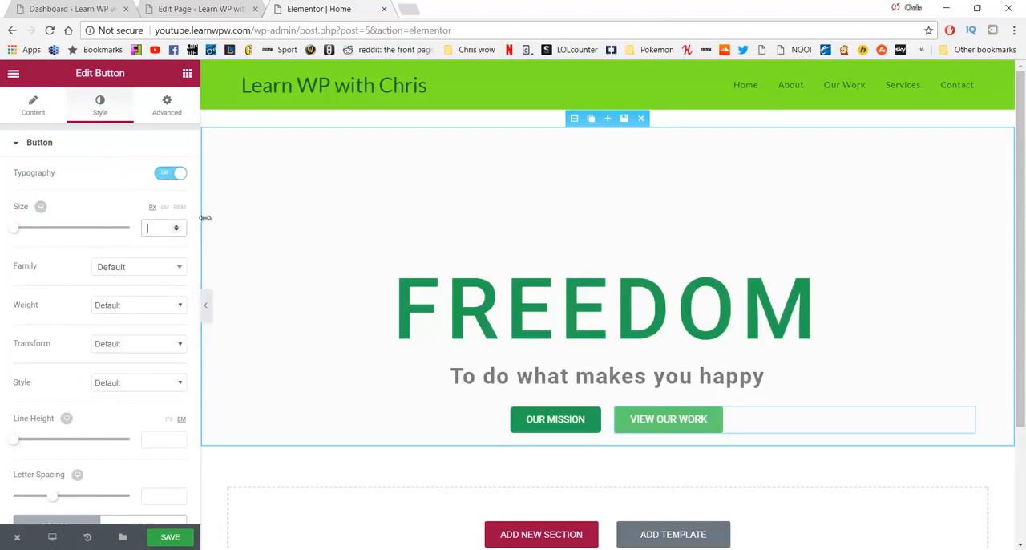
text(14)
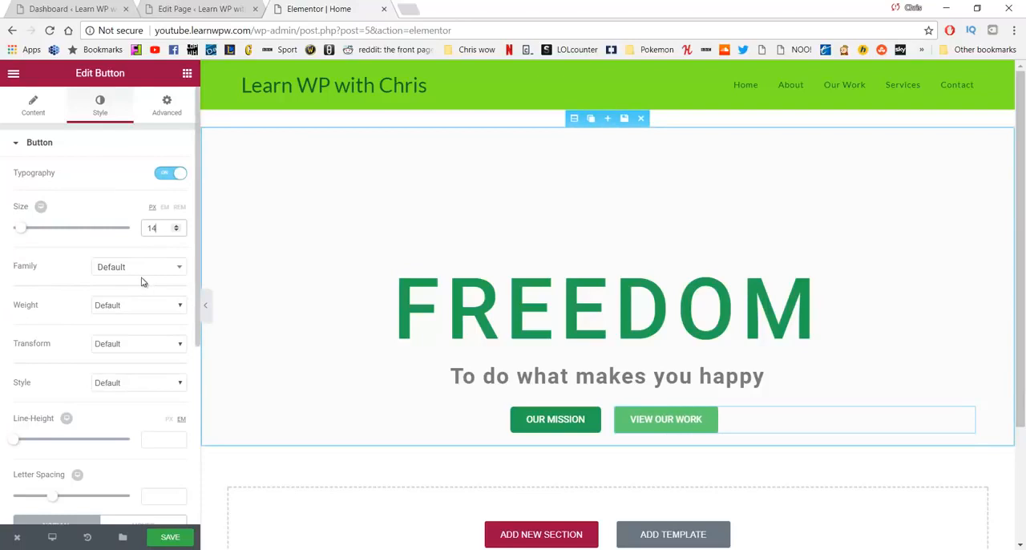
Step: Set the VIEW OUR WORK button's normal-state background color to white with zero opacity, making it fully transparent
scroll(142, 283, down, 3)
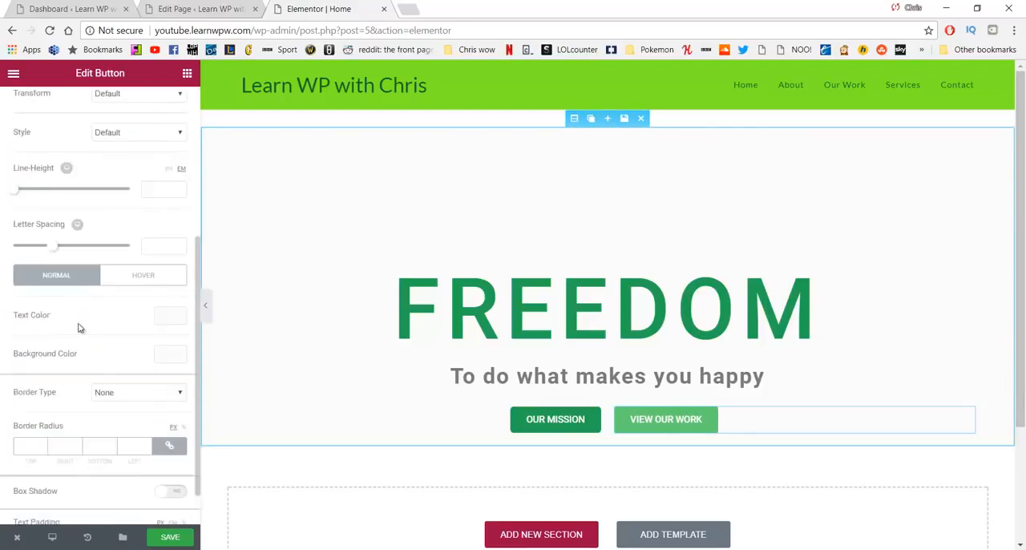
click(162, 360)
drag(113, 389, 3, 369)
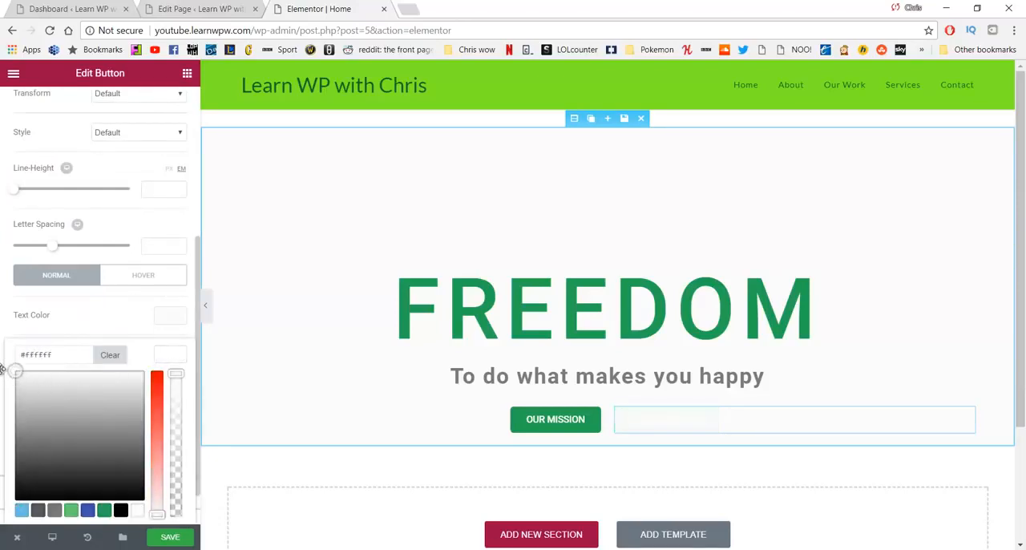
click(176, 360)
drag(178, 375, 191, 522)
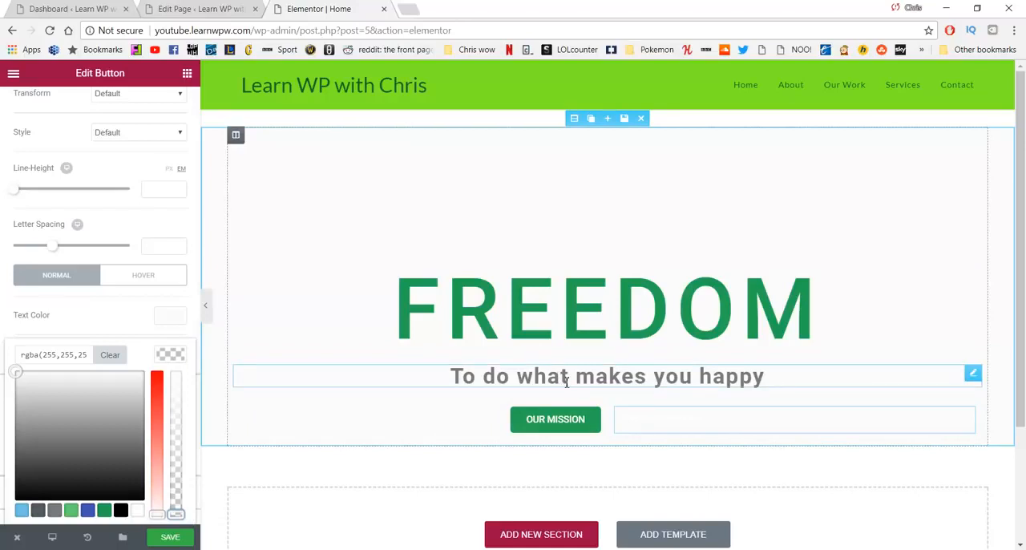
Step: Give the FREEDOM section a classic background with the dark gray color #424242
click(574, 119)
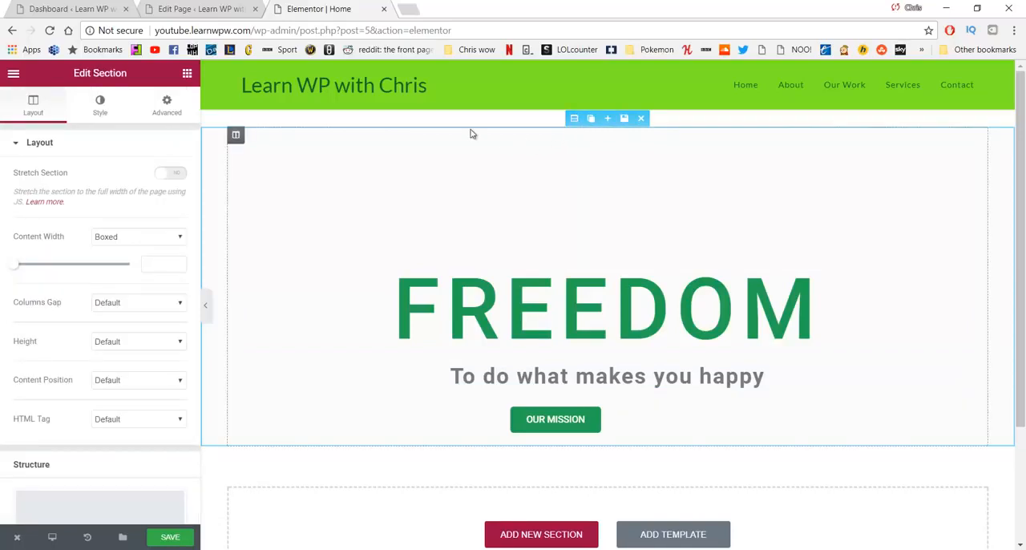
click(98, 108)
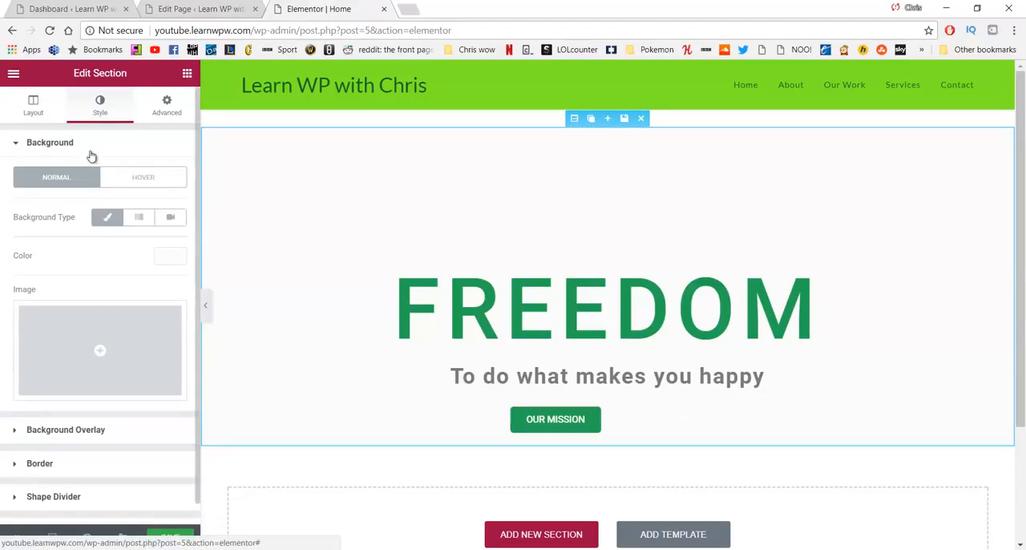
click(103, 218)
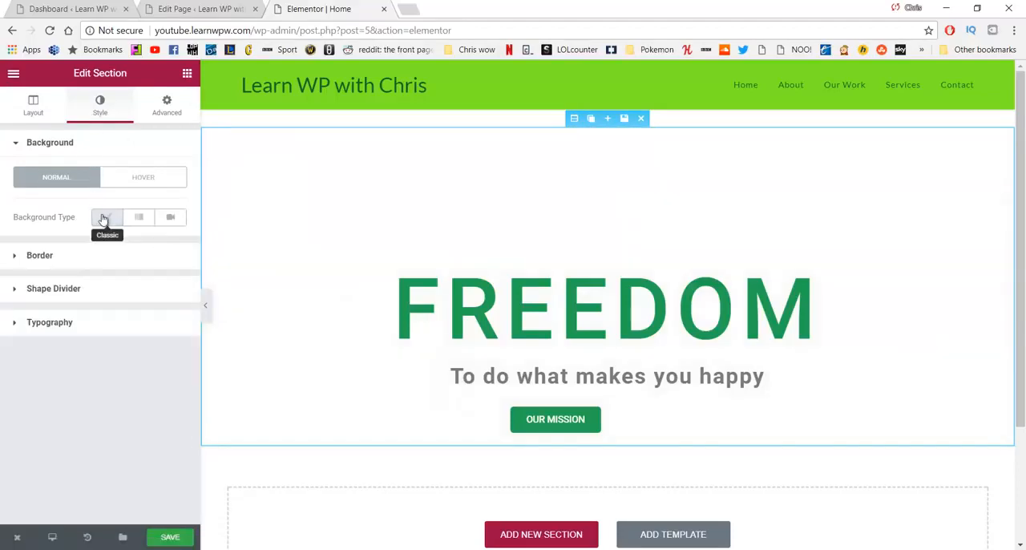
click(103, 217)
click(169, 256)
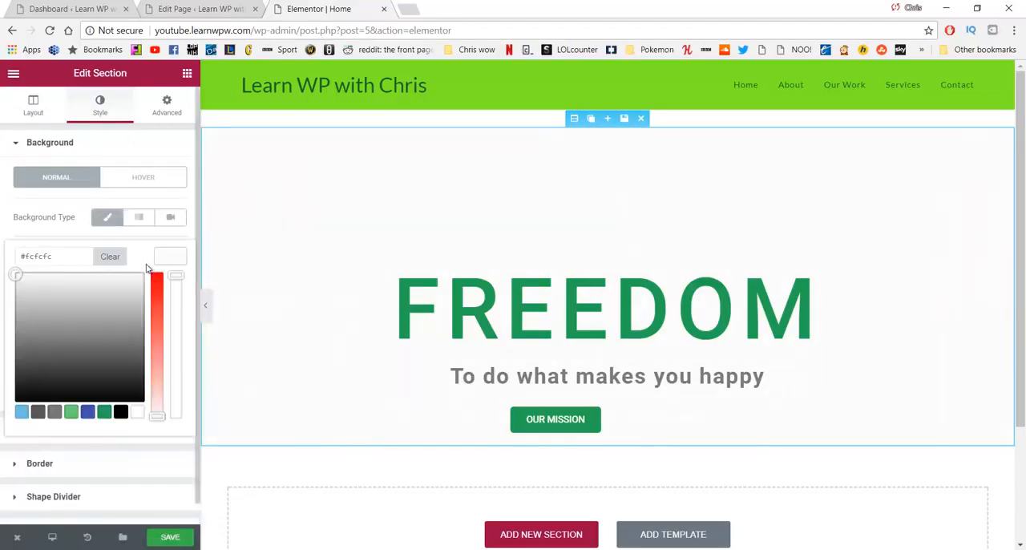
mouse_move(93, 317)
mouse_down()
mouse_move(96, 341)
mouse_move(41, 368)
mouse_up()
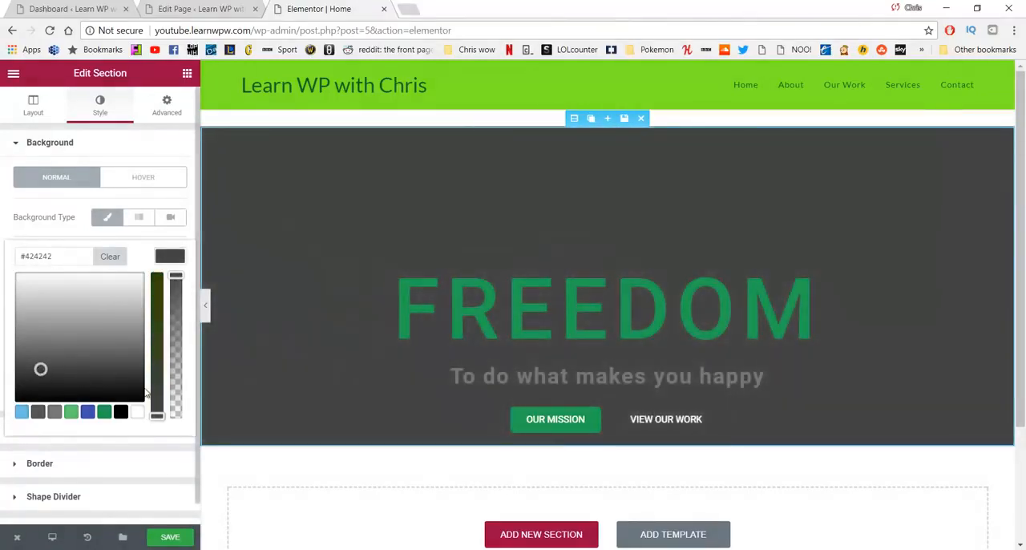
Step: Give the VIEW OUR WORK button a solid border with a width of 5 on all sides
click(657, 421)
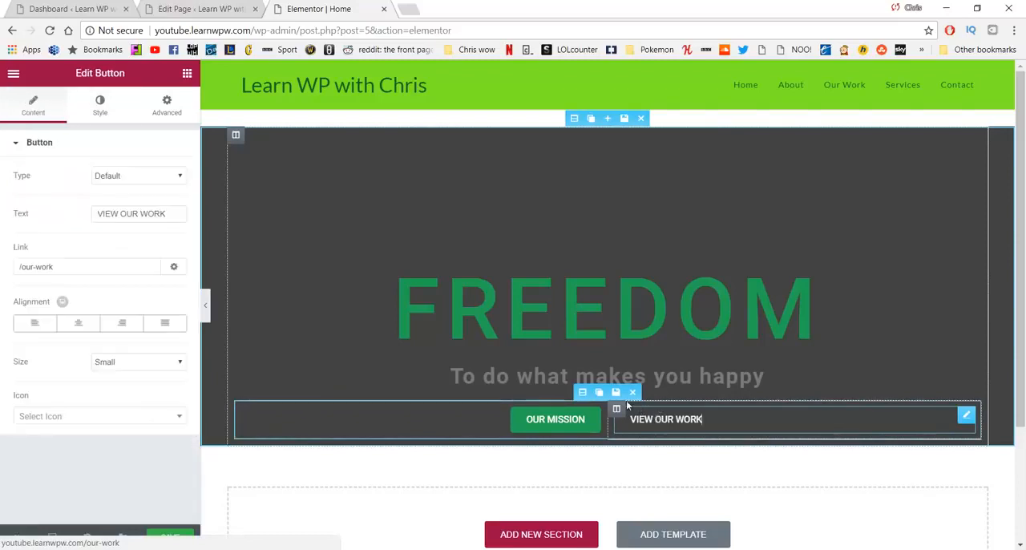
click(97, 109)
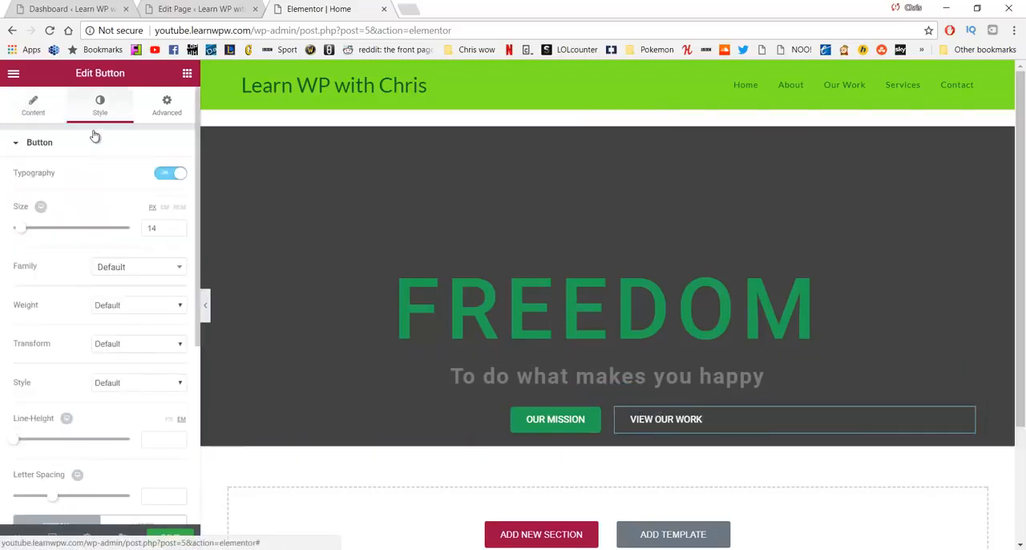
scroll(137, 286, down, 3)
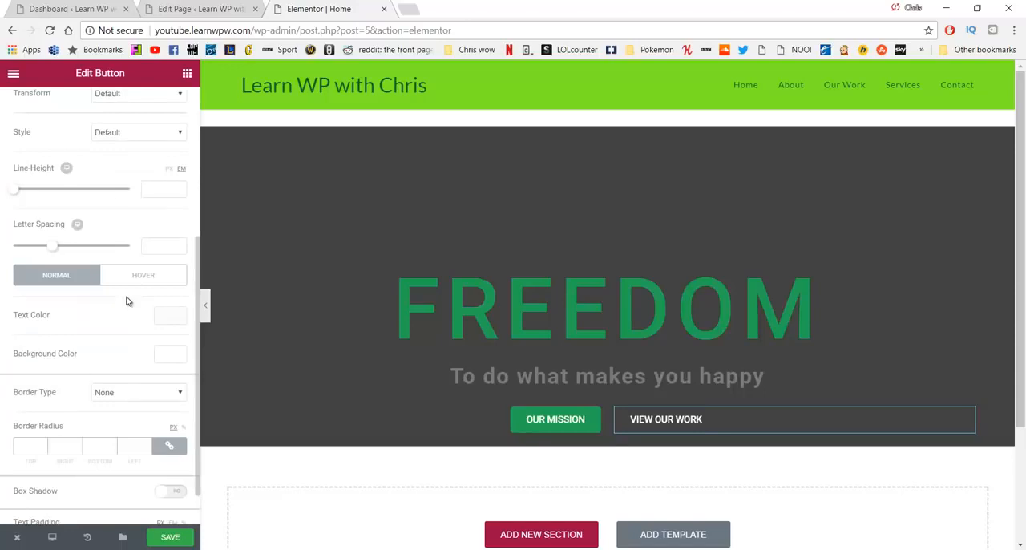
click(156, 393)
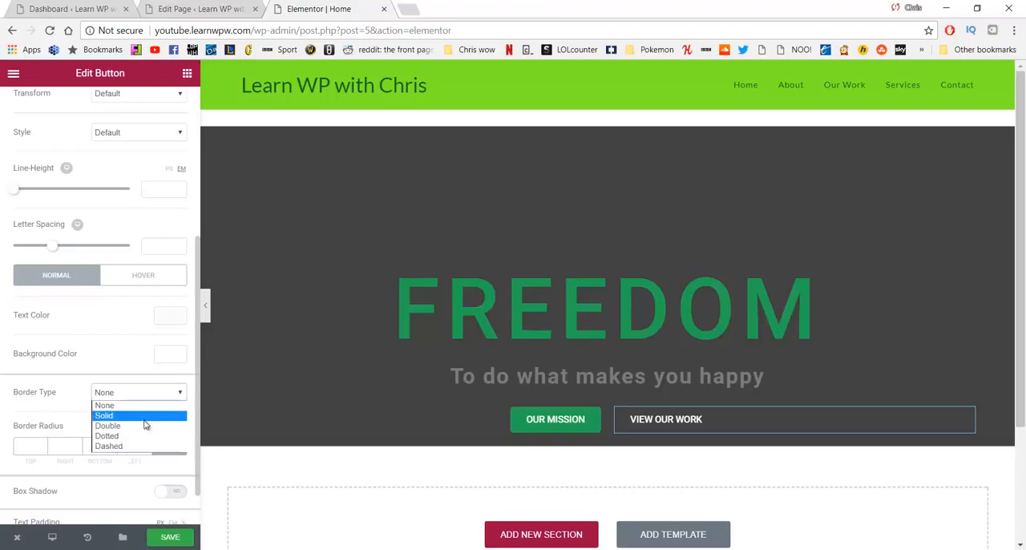
click(144, 416)
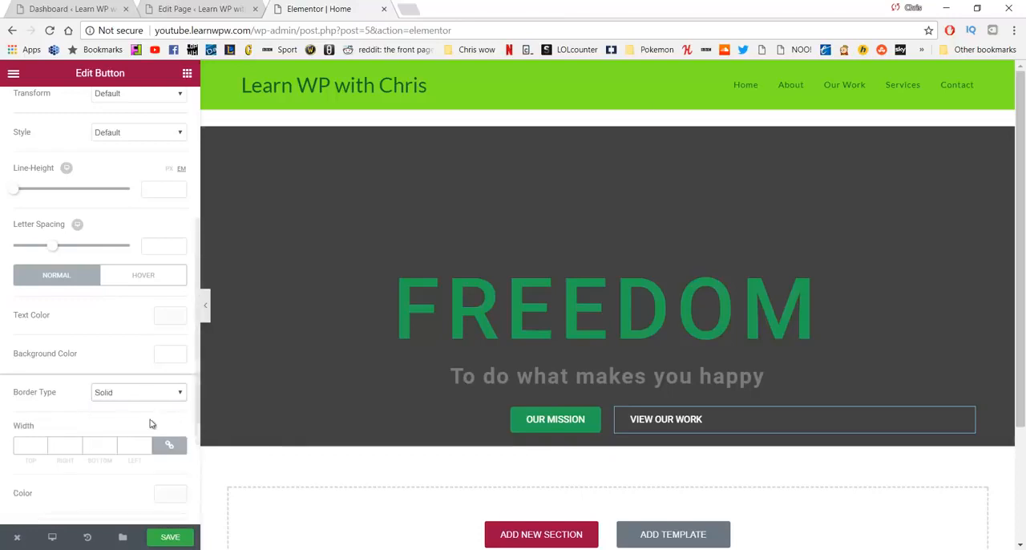
click(44, 447)
text(1)
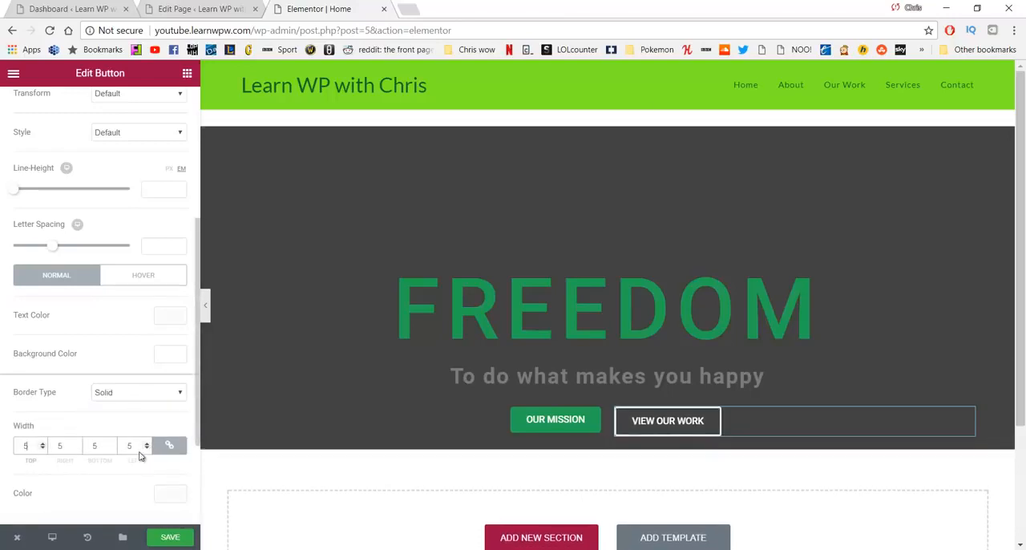
Step: Thin the VIEW OUR WORK button's solid border to a width of 1 on all sides, after trying a width of 2
key(BackSpace)
text(2)
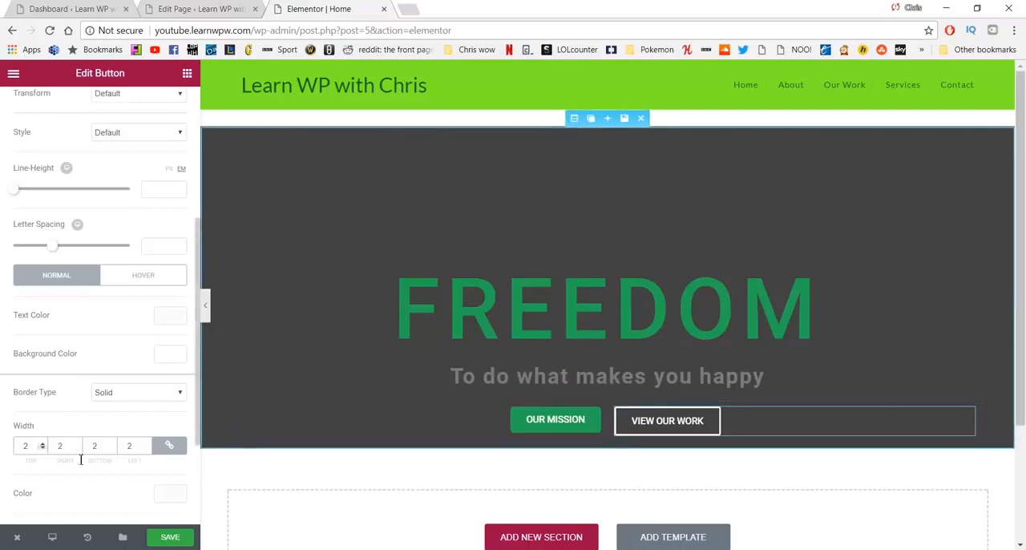
click(124, 395)
click(119, 396)
drag(31, 445, 7, 435)
text(1)
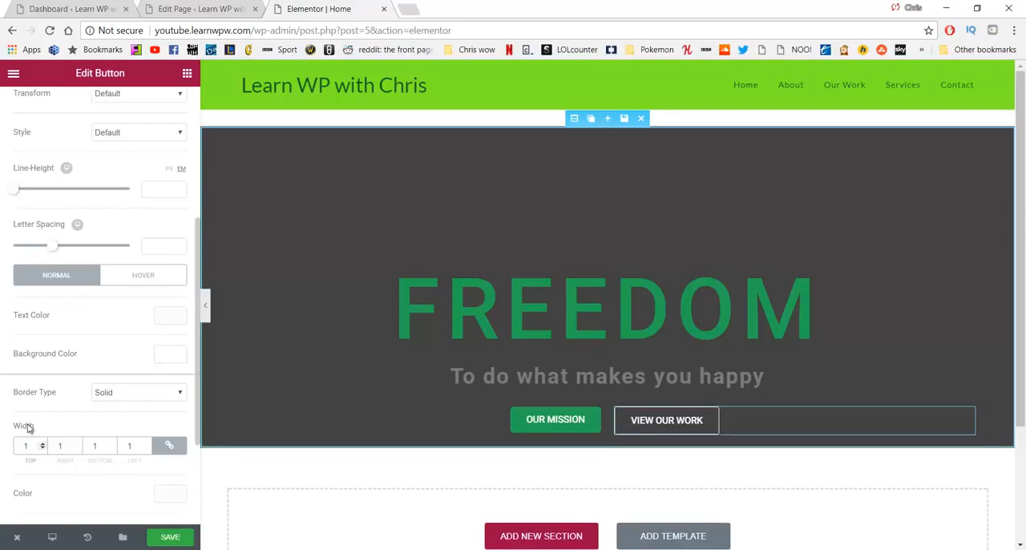
Step: Round the VIEW OUR WORK button's corners with a border radius of 5 px on all sides
scroll(152, 398, down, 2)
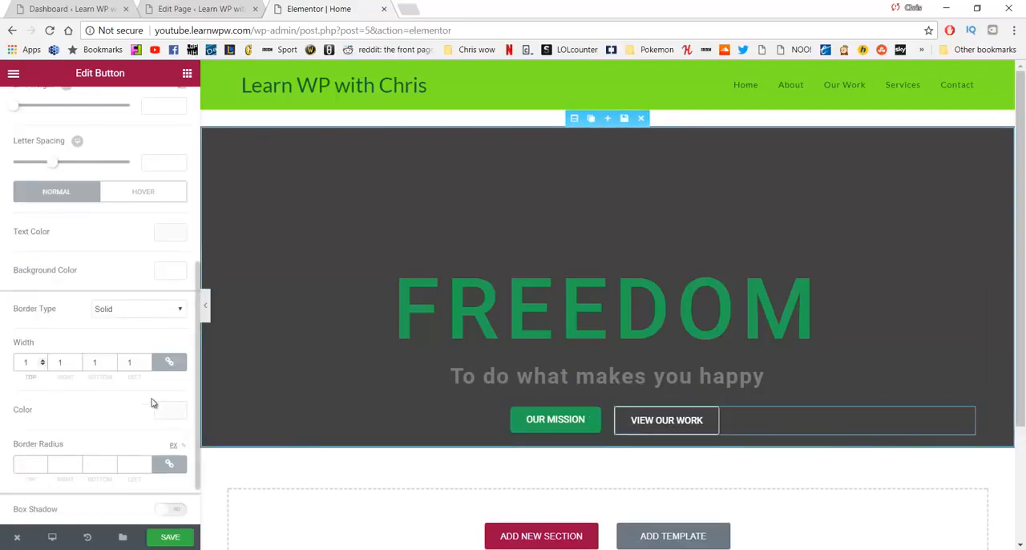
scroll(151, 399, down, 2)
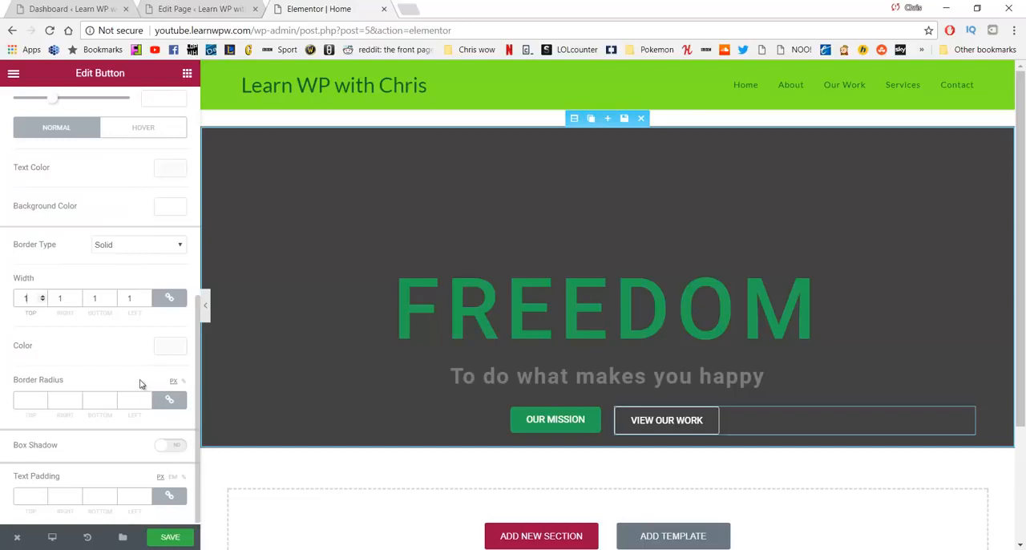
click(38, 401)
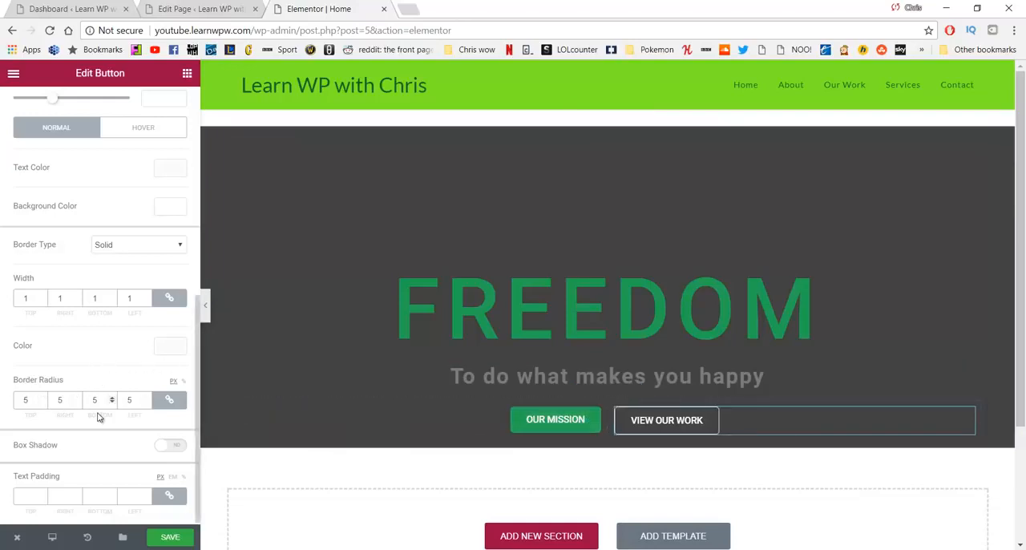
scroll(96, 403, up, 5)
scroll(115, 309, down, 2)
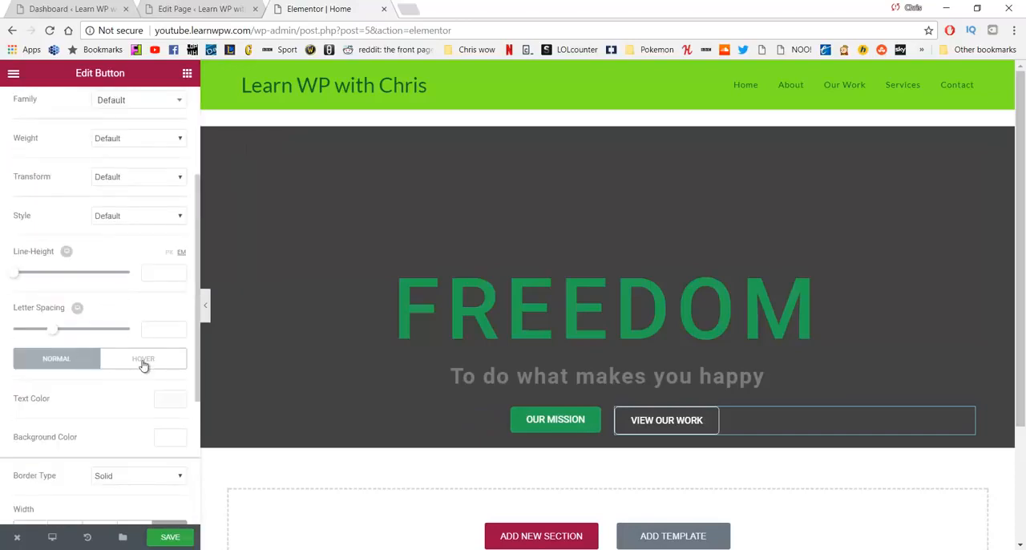
Step: Set the VIEW OUR WORK button's hover-state background color to white
scroll(142, 360, up, 3)
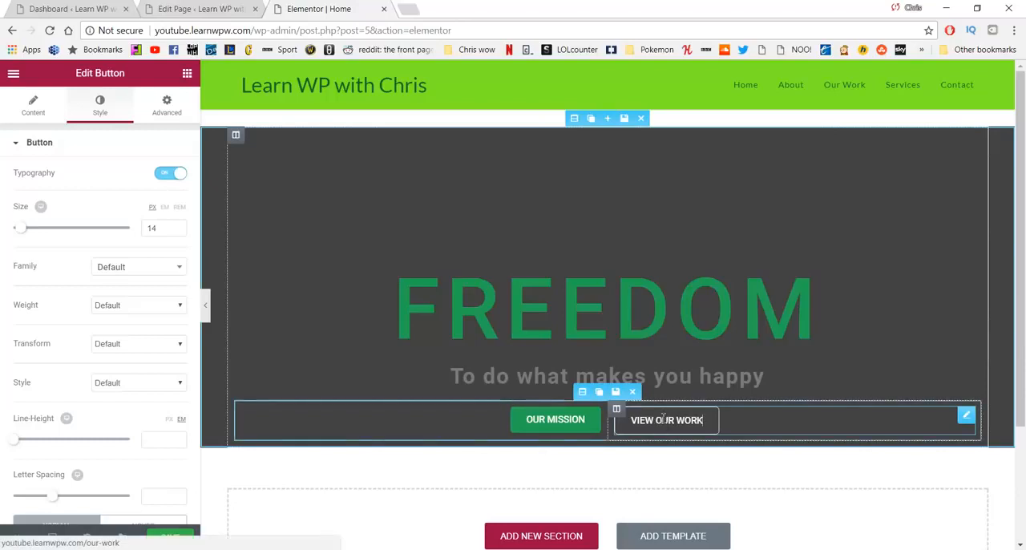
scroll(151, 297, down, 4)
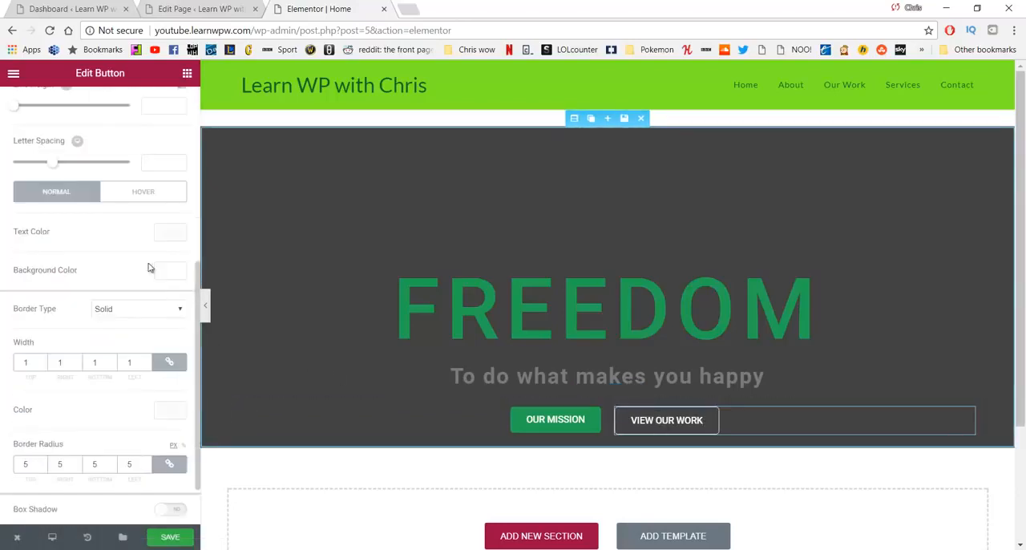
click(163, 204)
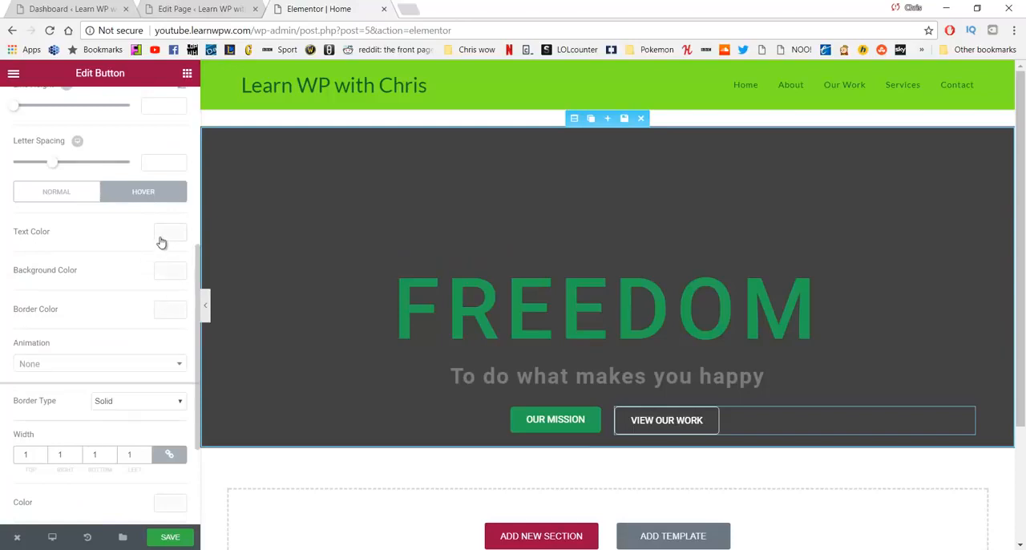
click(160, 272)
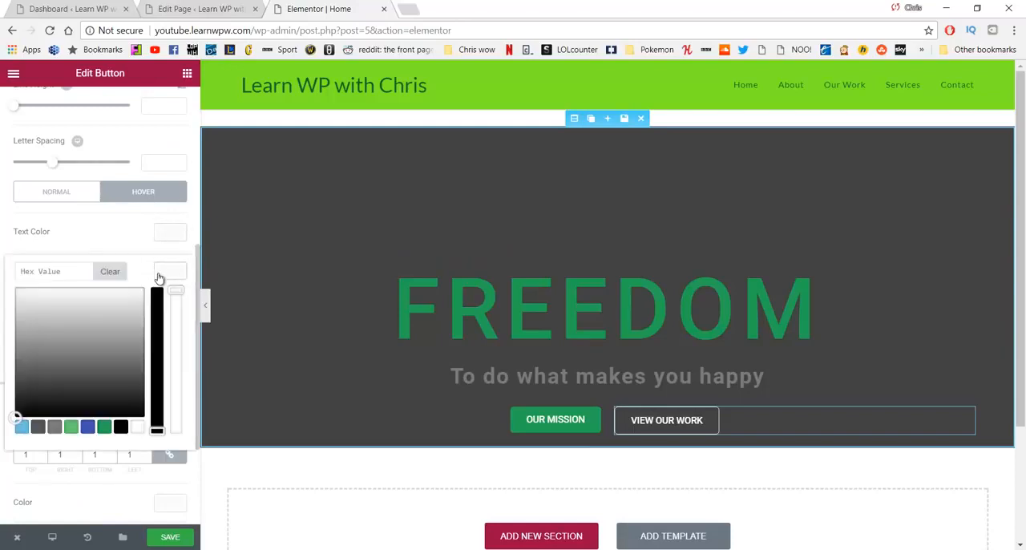
drag(22, 305, 2, 280)
click(3, 280)
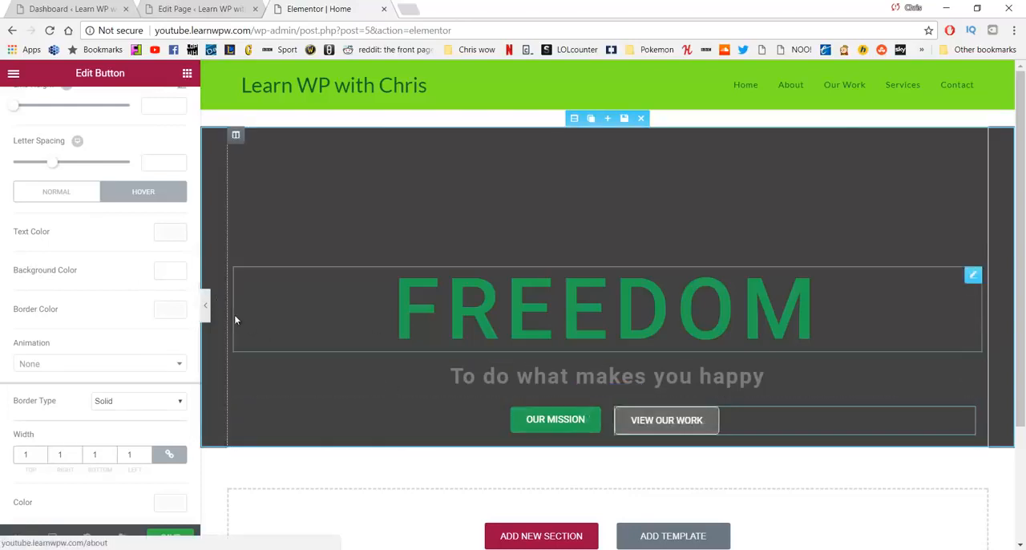
Step: Set the VIEW OUR WORK button's hover-state text color to green #23a455 and save the page
click(170, 231)
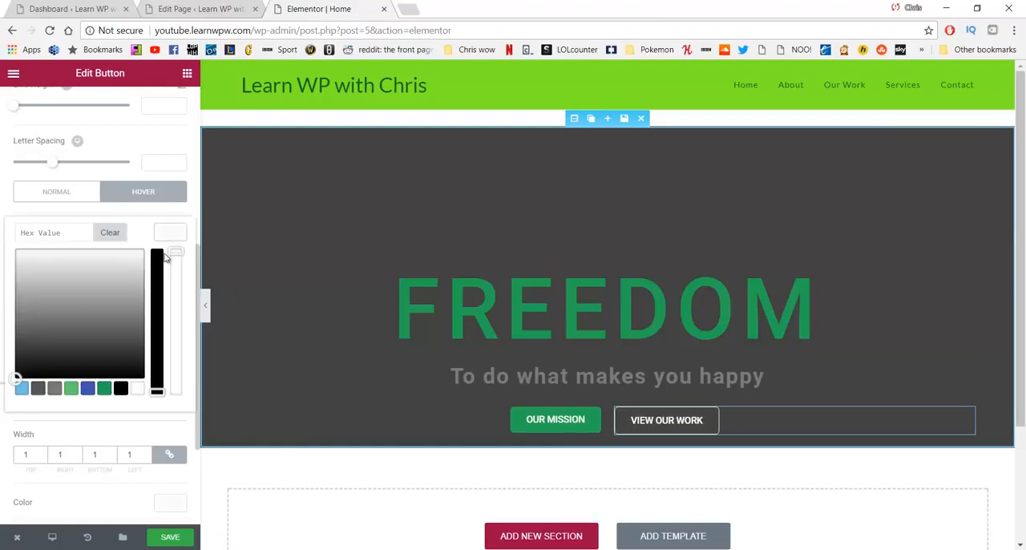
click(104, 389)
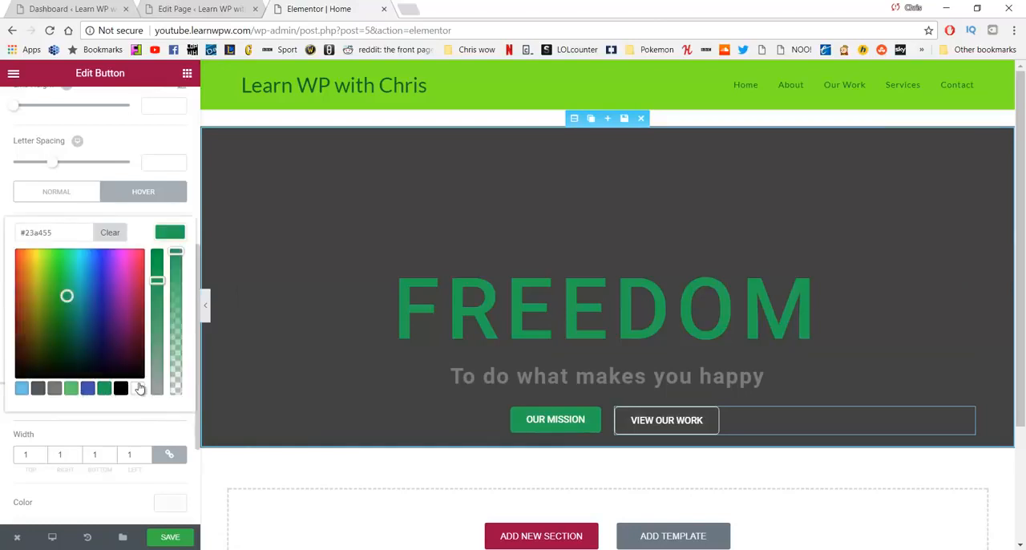
scroll(141, 385, down, 1)
scroll(136, 280, up, 2)
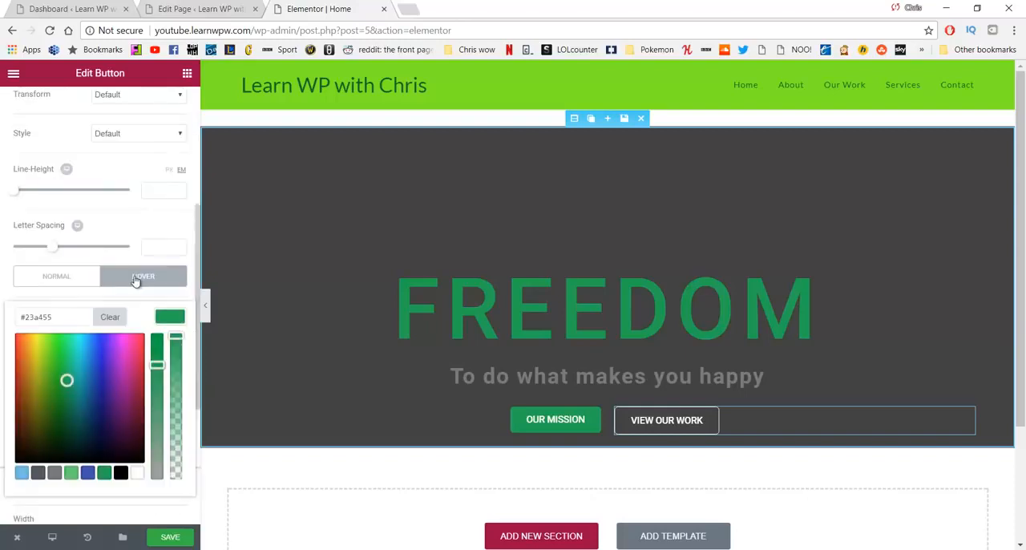
click(171, 537)
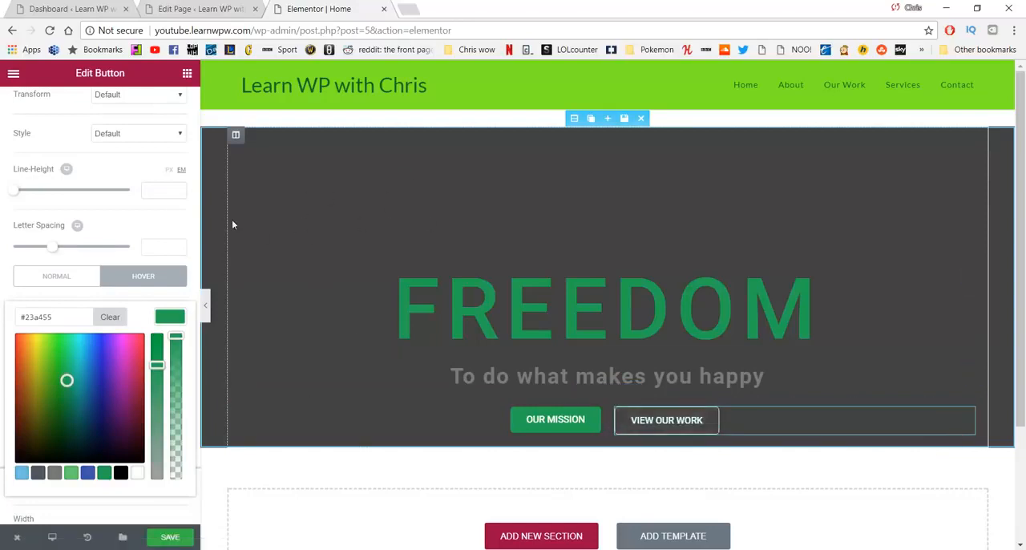
Step: Set greenmountian21312.jpg from the media library as the background image of the FREEDOM section
scroll(178, 238, down, 2)
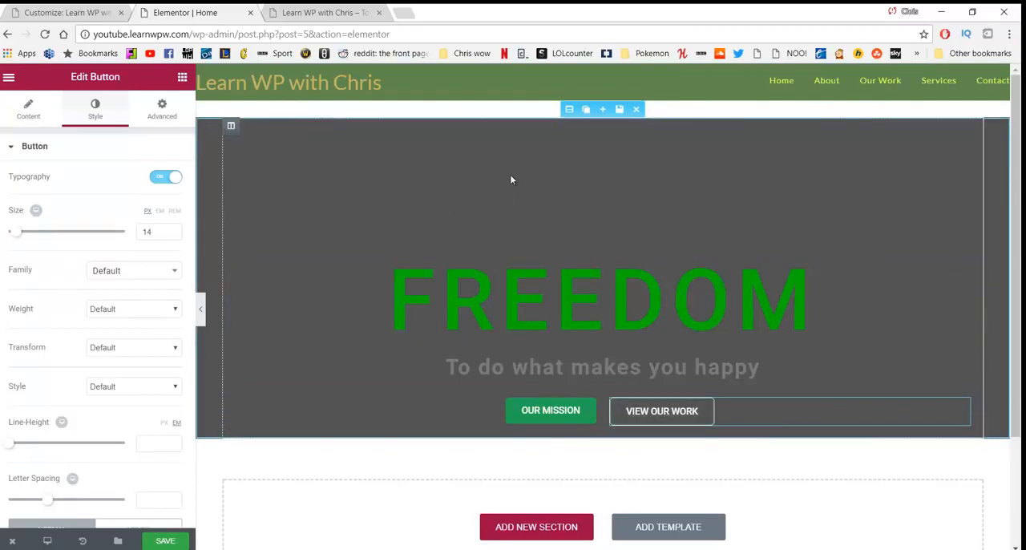
click(568, 110)
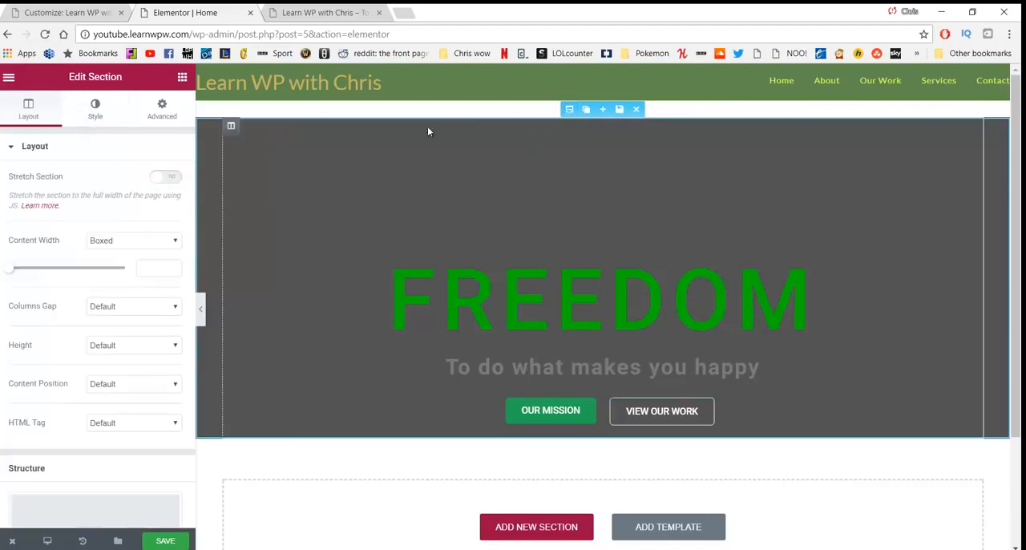
click(98, 116)
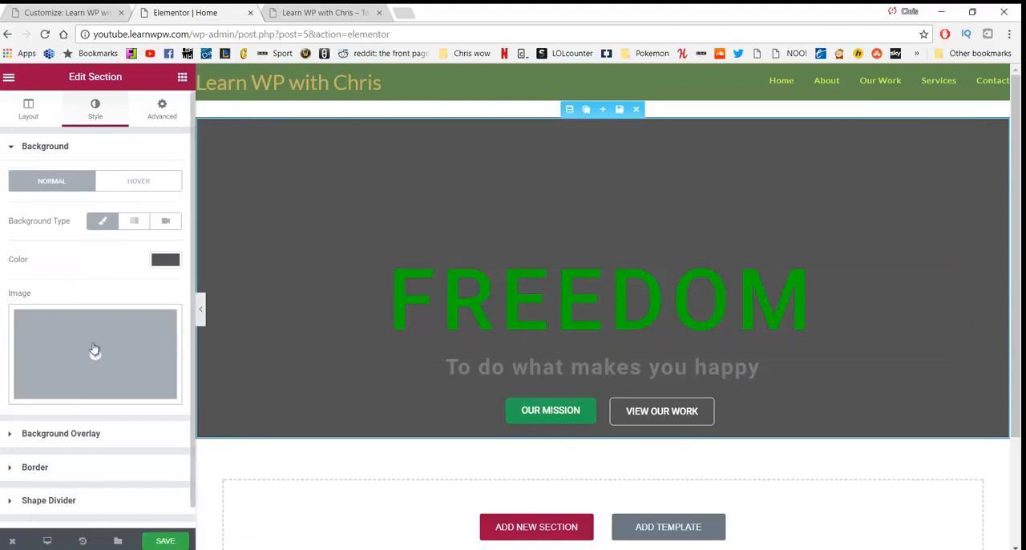
click(143, 359)
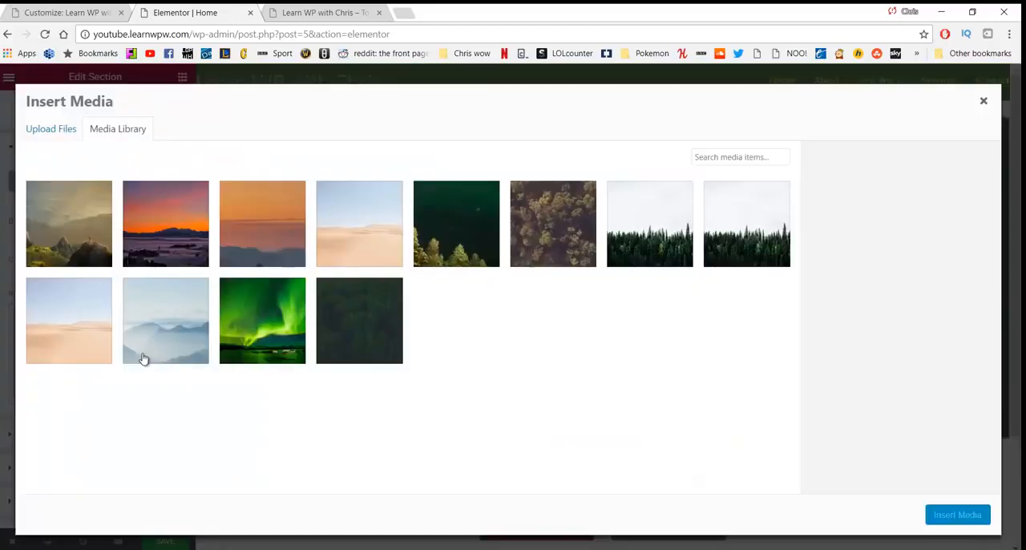
click(51, 131)
click(112, 128)
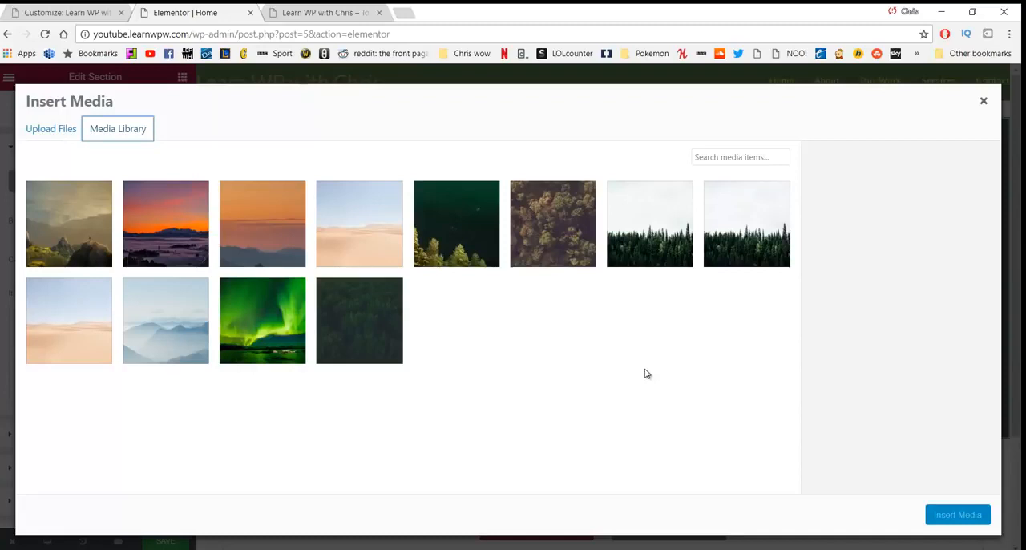
click(85, 221)
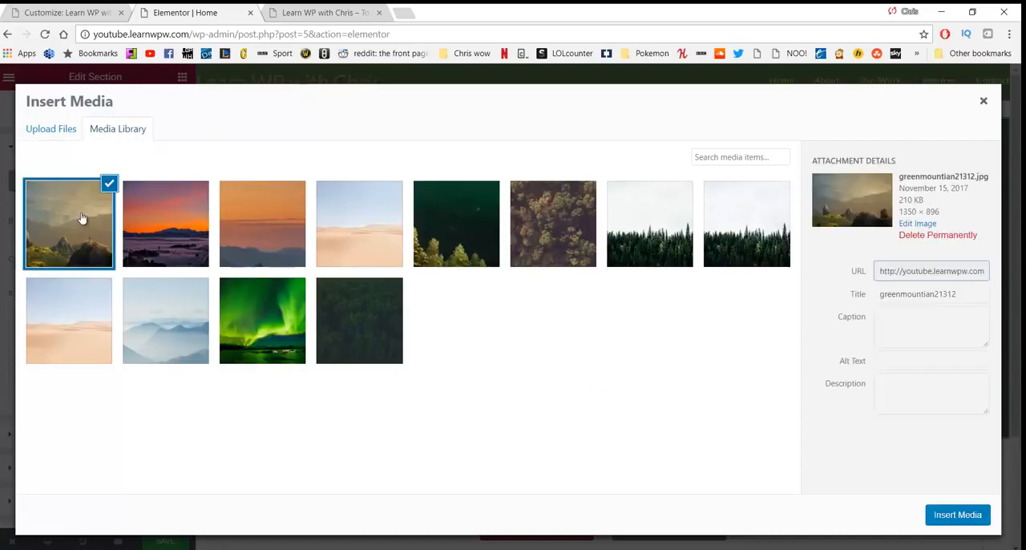
click(957, 515)
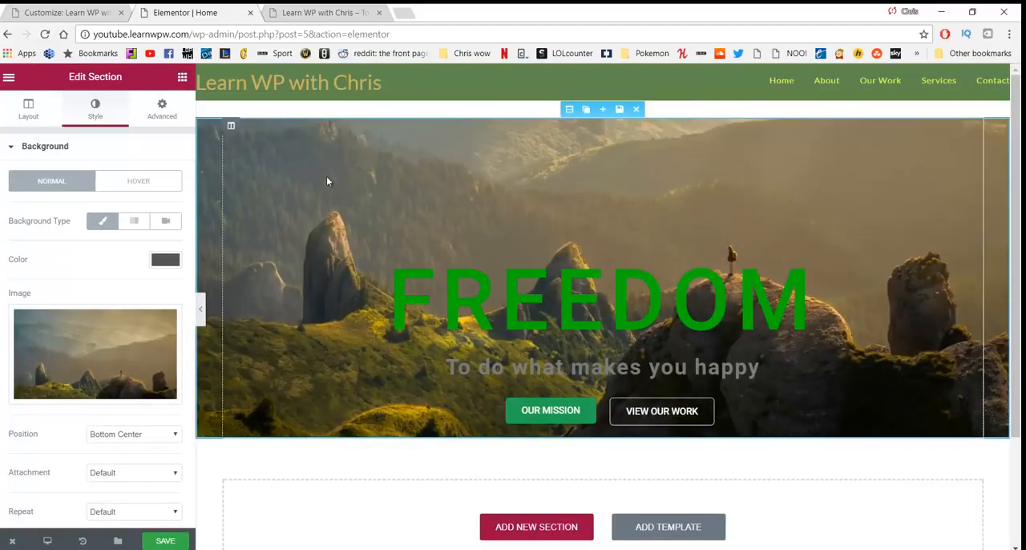
Step: Try the Default position for the section's background image and compare the Default size with Cover
scroll(65, 256, down, 3)
click(124, 267)
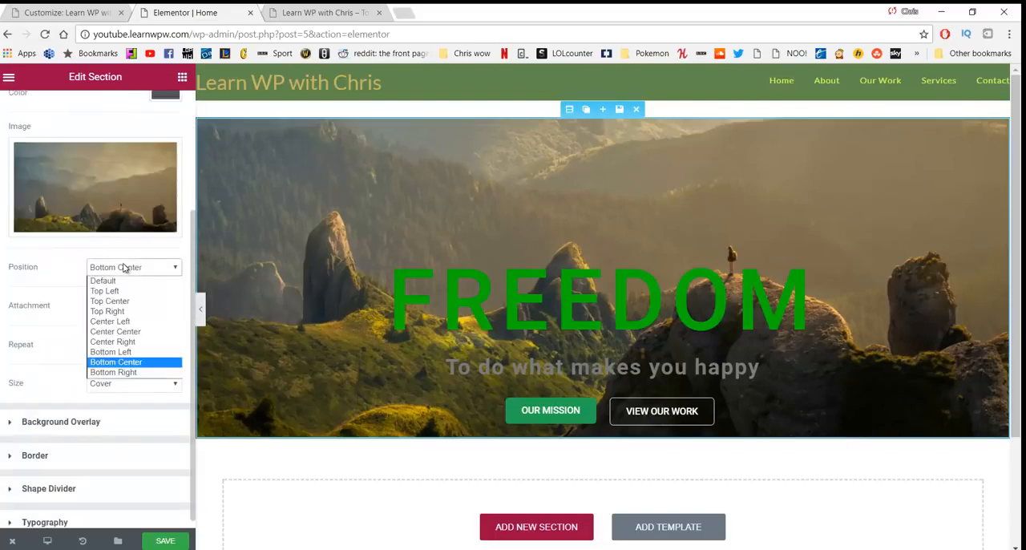
click(120, 281)
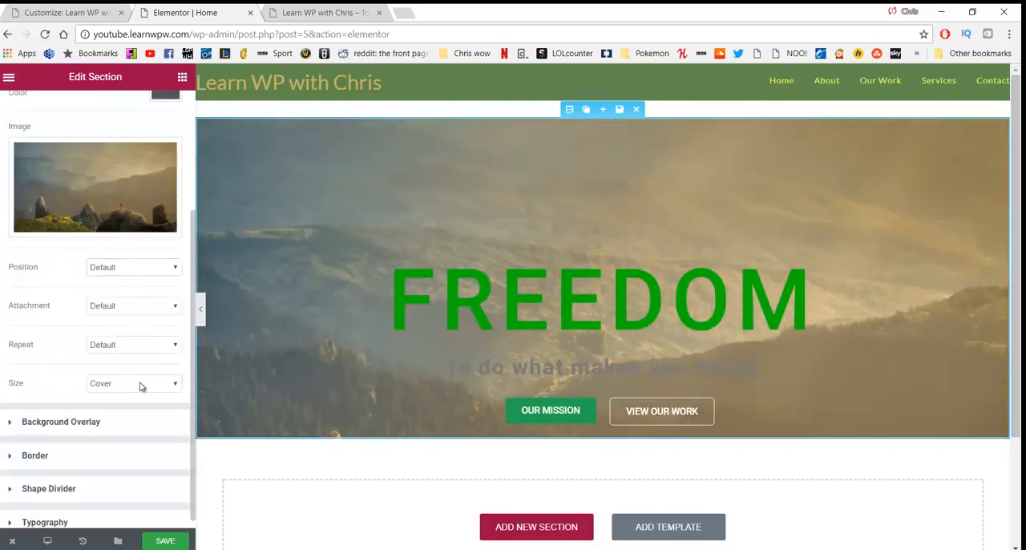
click(140, 387)
click(126, 398)
click(144, 270)
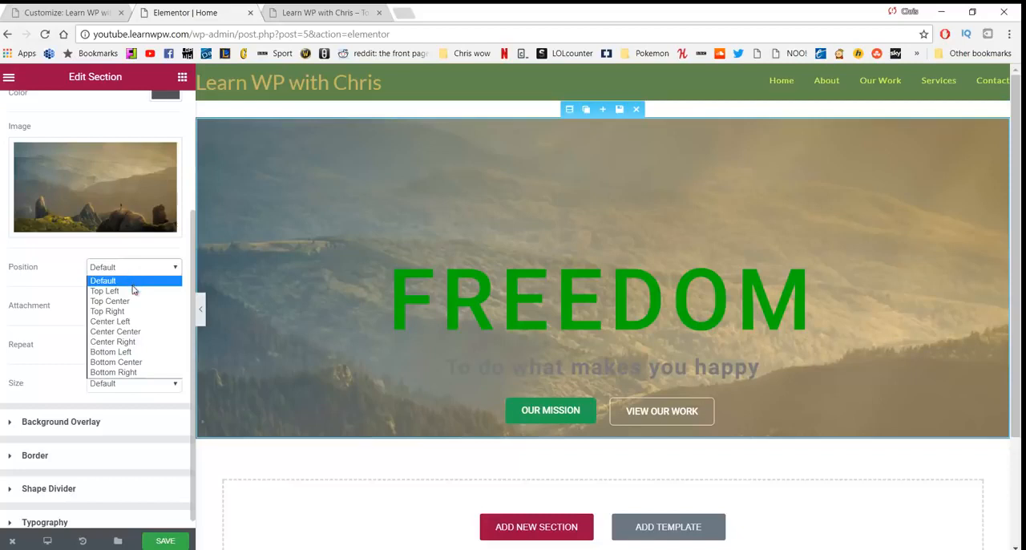
click(126, 271)
click(135, 384)
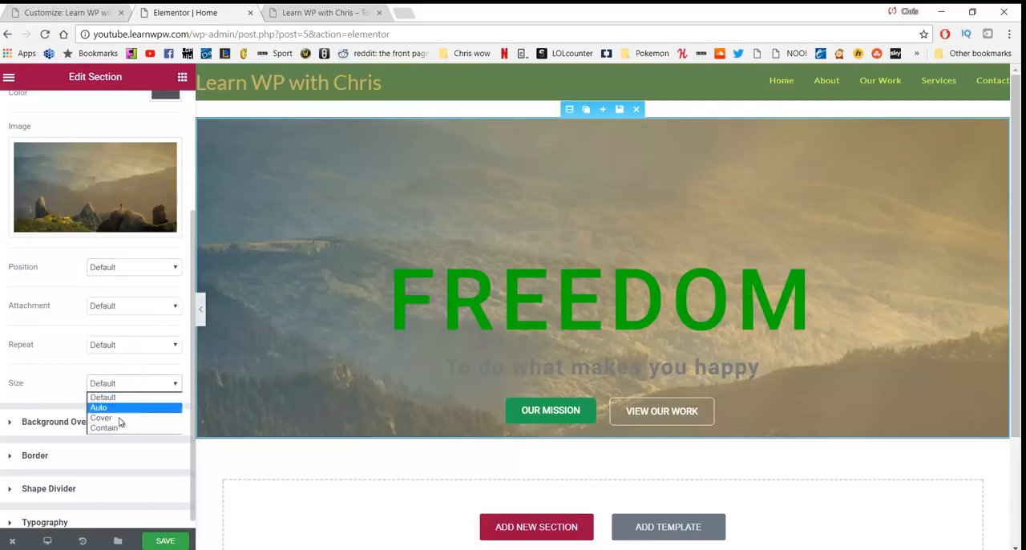
click(117, 418)
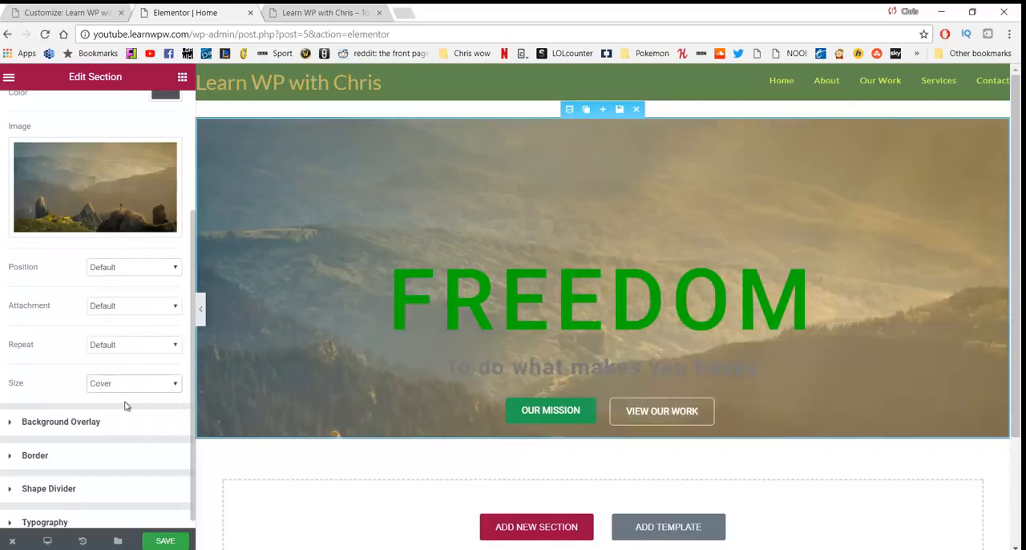
Step: Set the section's background image position to Center Center after comparing it with Bottom Center
scroll(348, 228, down, 1)
scroll(351, 228, up, 1)
click(145, 273)
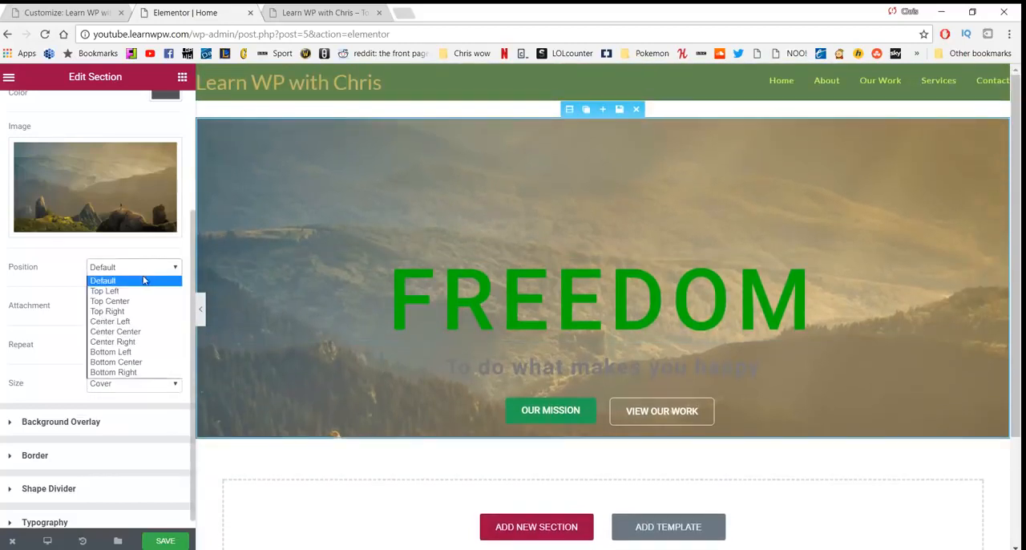
click(141, 338)
click(172, 270)
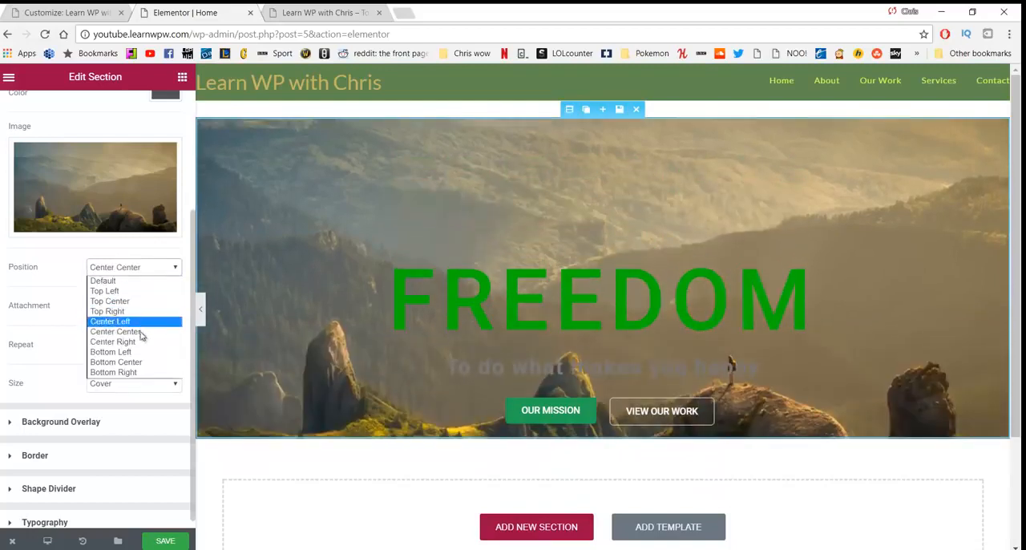
click(147, 362)
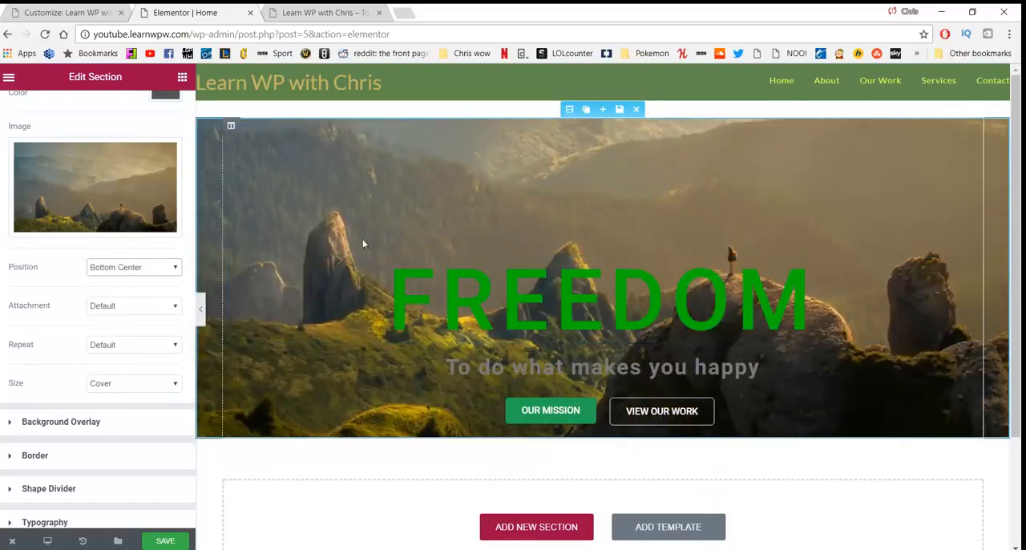
click(151, 270)
click(136, 332)
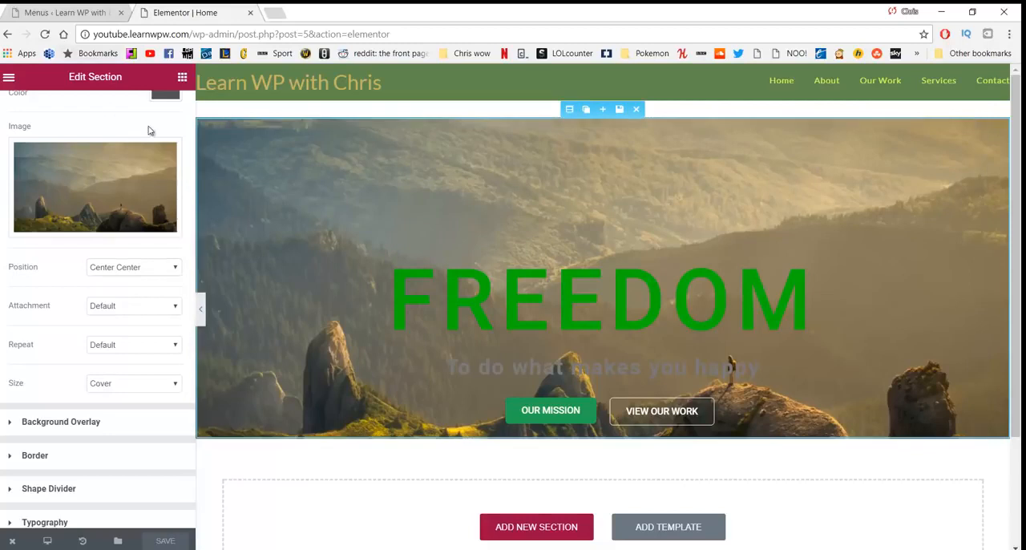
Step: Visit the live site from the WordPress dashboard to check the Home page hero
click(52, 12)
mouse_move(94, 76)
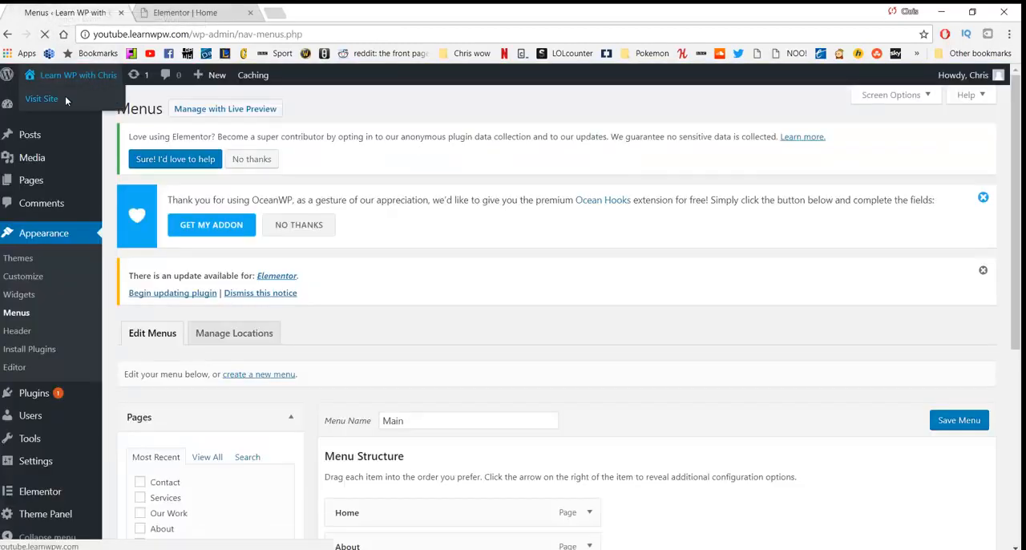
click(65, 95)
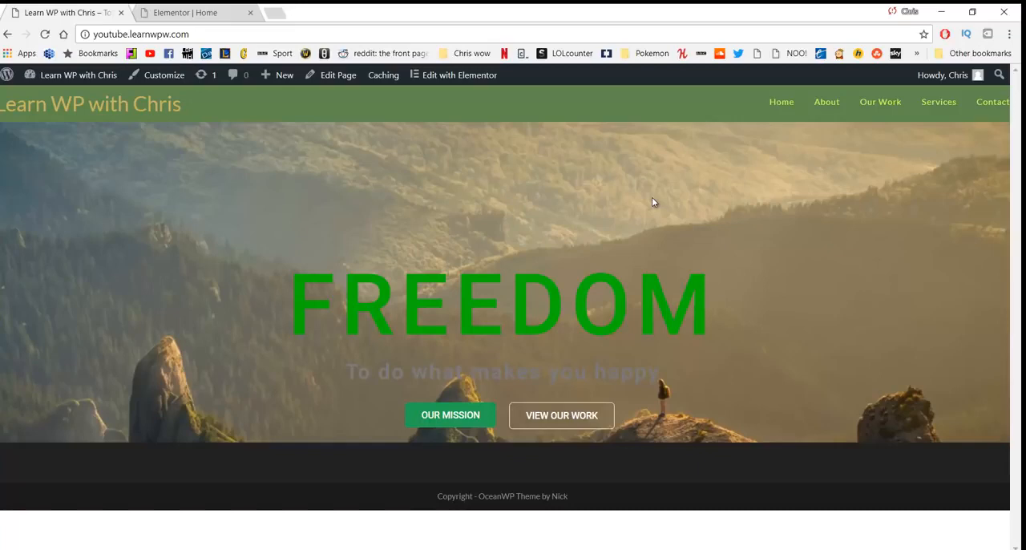
Step: Search Google for "website colour schemes" in a new browser tab and open the Coolors.co colour scheme generator site
click(275, 11)
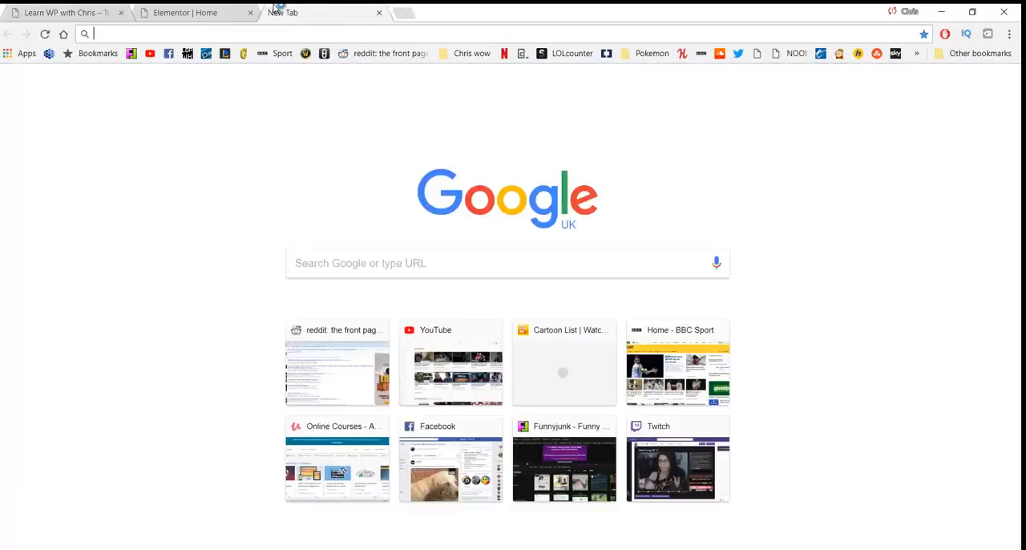
text(website colour schemes)
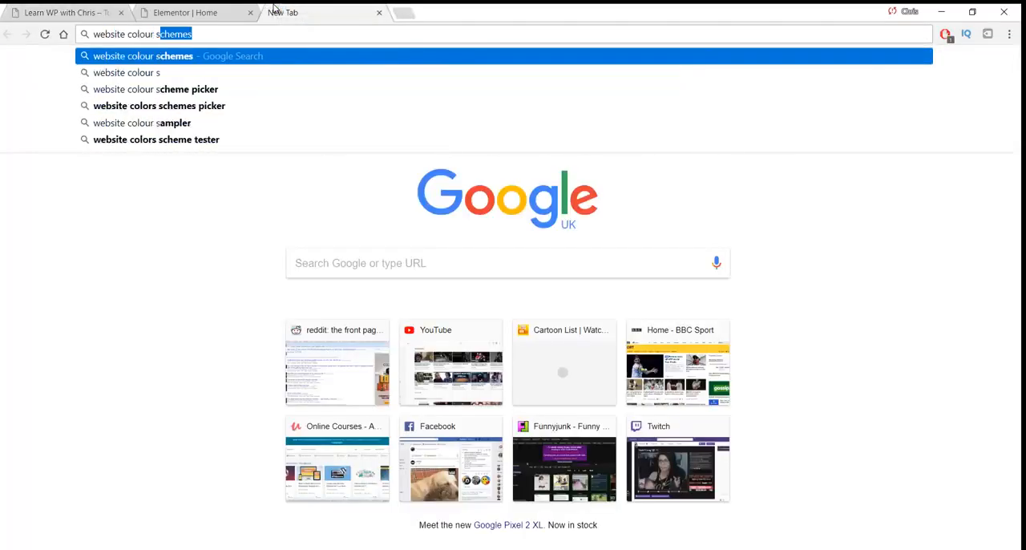
key(Return)
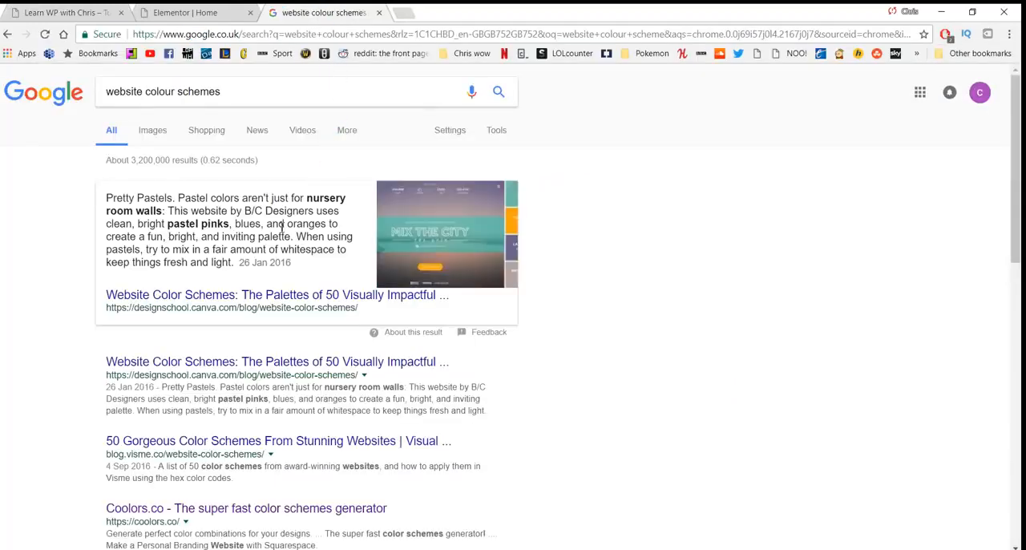
scroll(235, 355, down, 1)
click(217, 446)
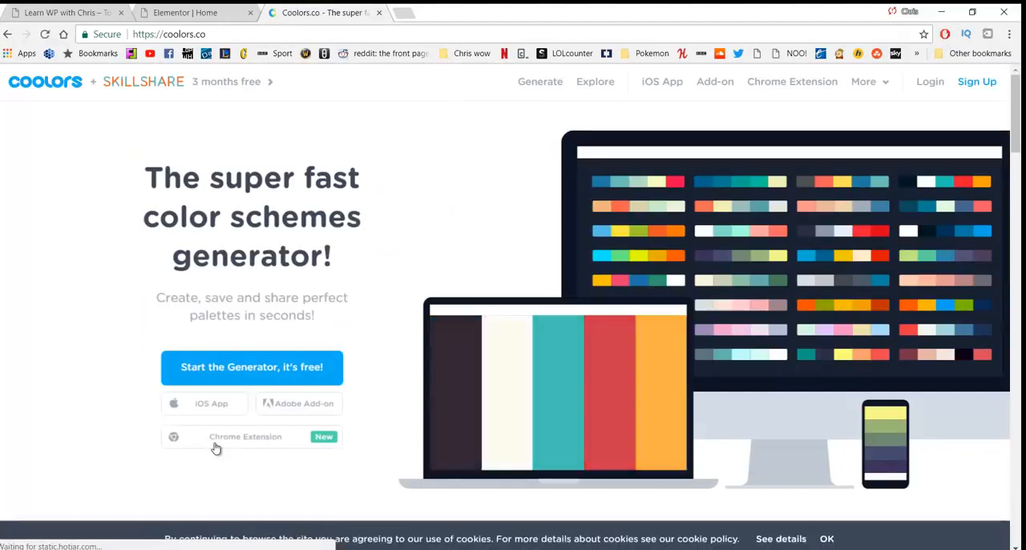
Step: Generate a palette of greens and dark brown in the Coolors generator and compare it with the live Home page hero
click(529, 86)
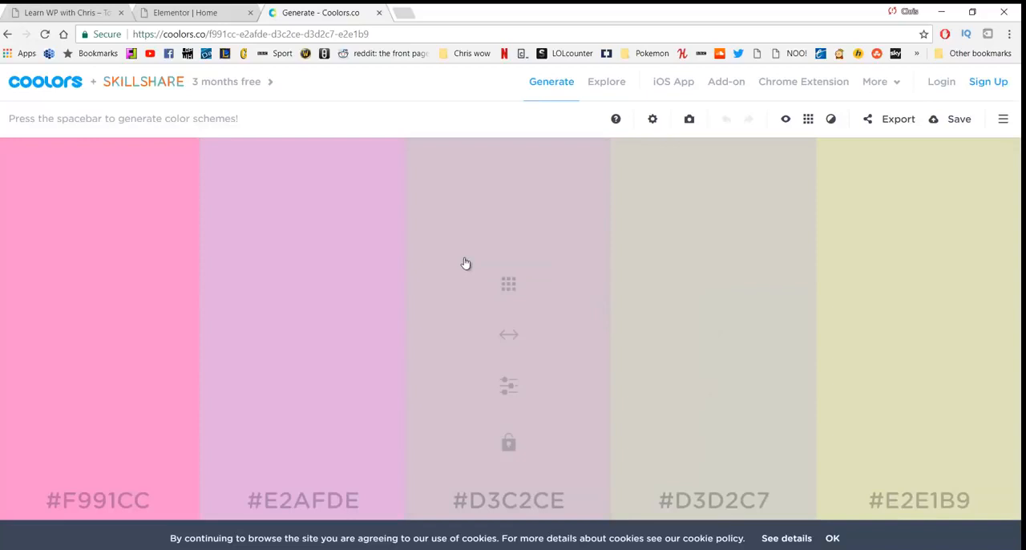
key(space)
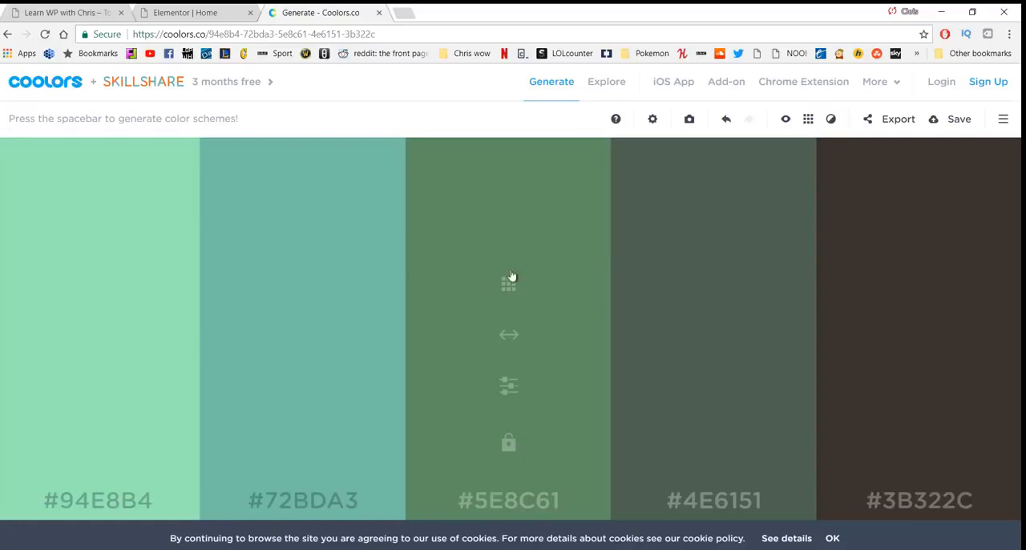
click(80, 12)
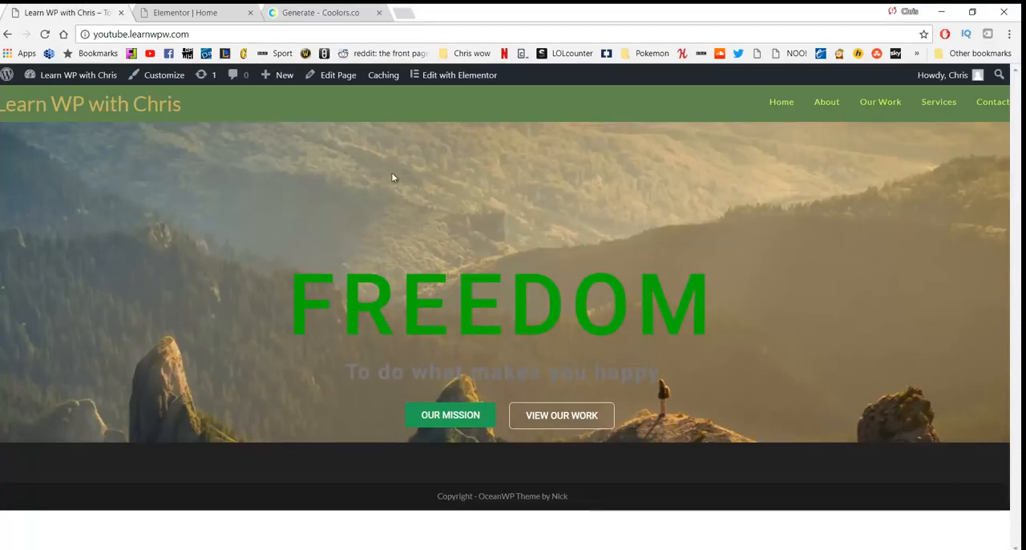
click(314, 10)
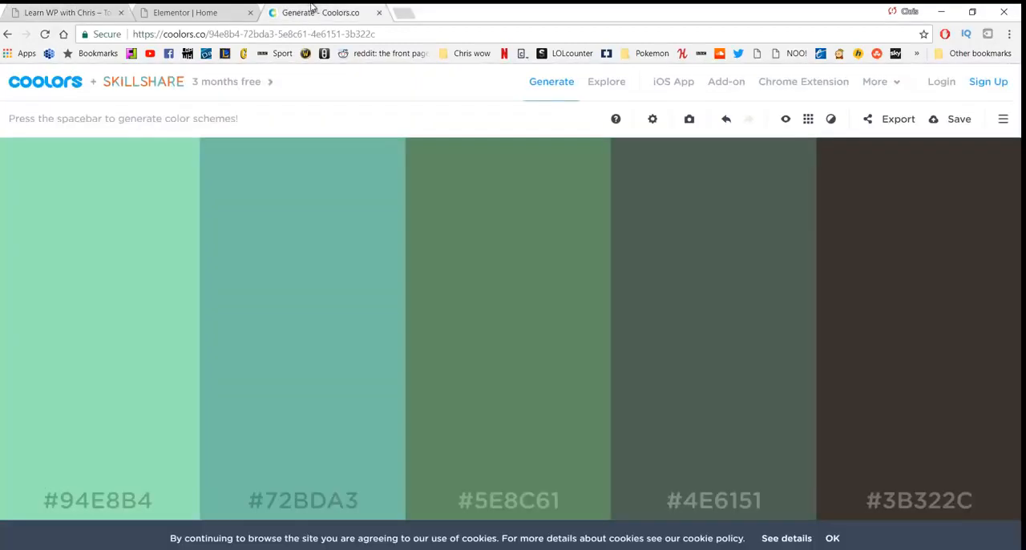
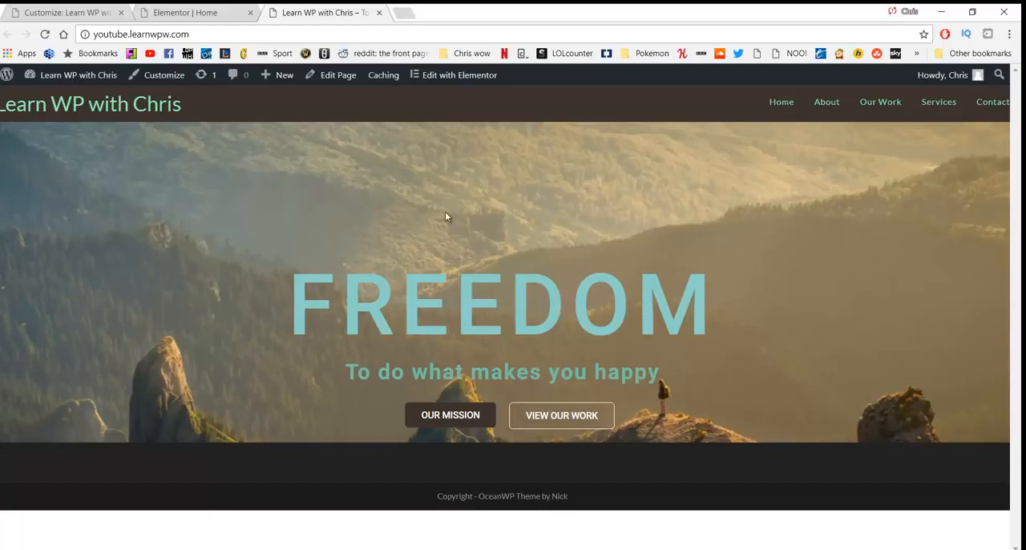
Step: Open the Home page in Elementor and add a single-column section below the hero
click(452, 80)
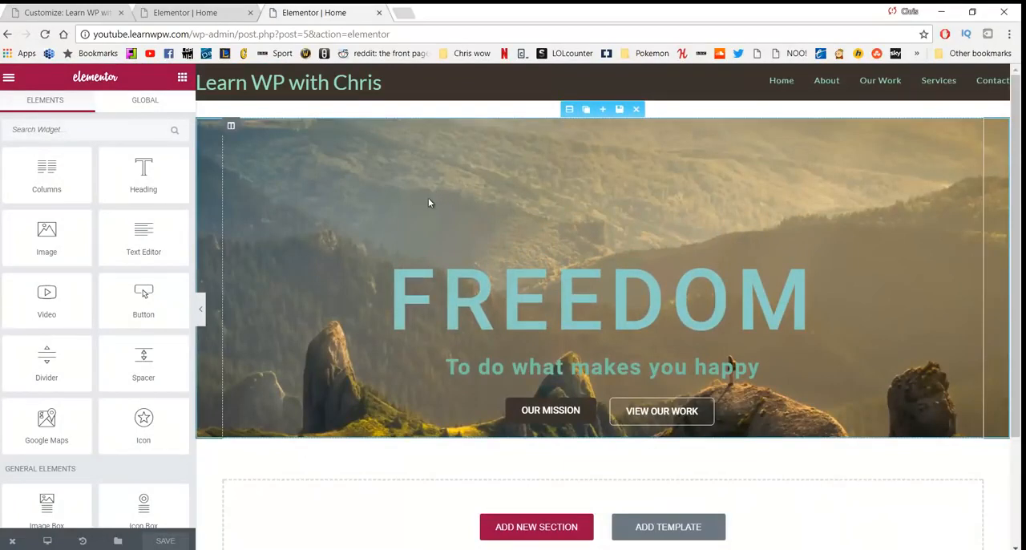
scroll(428, 209, down, 1)
click(522, 461)
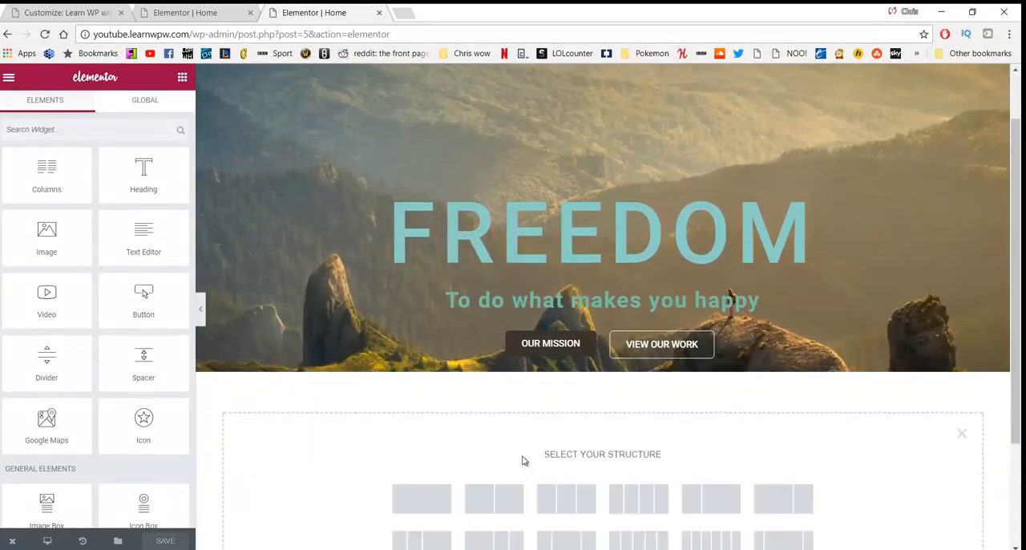
scroll(503, 435, down, 2)
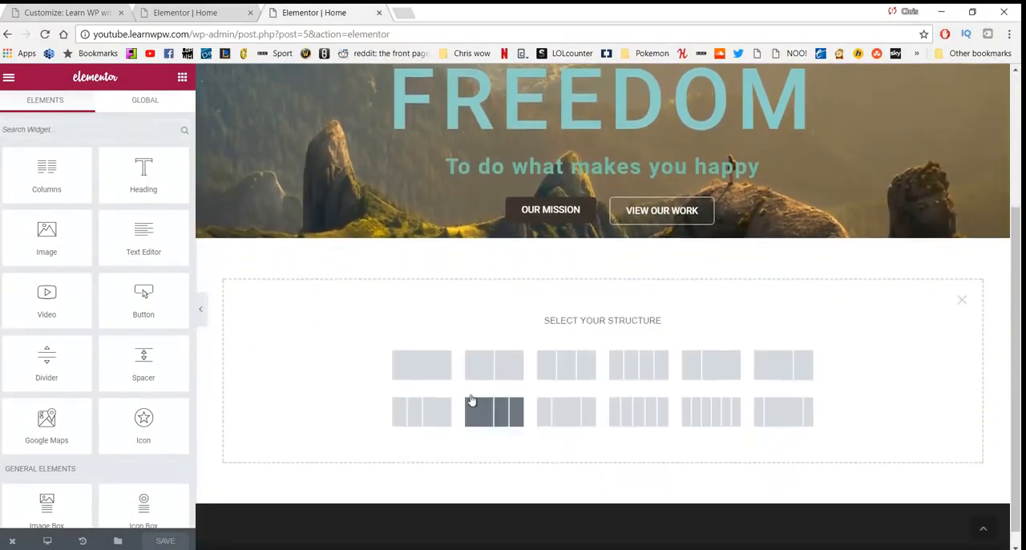
click(429, 370)
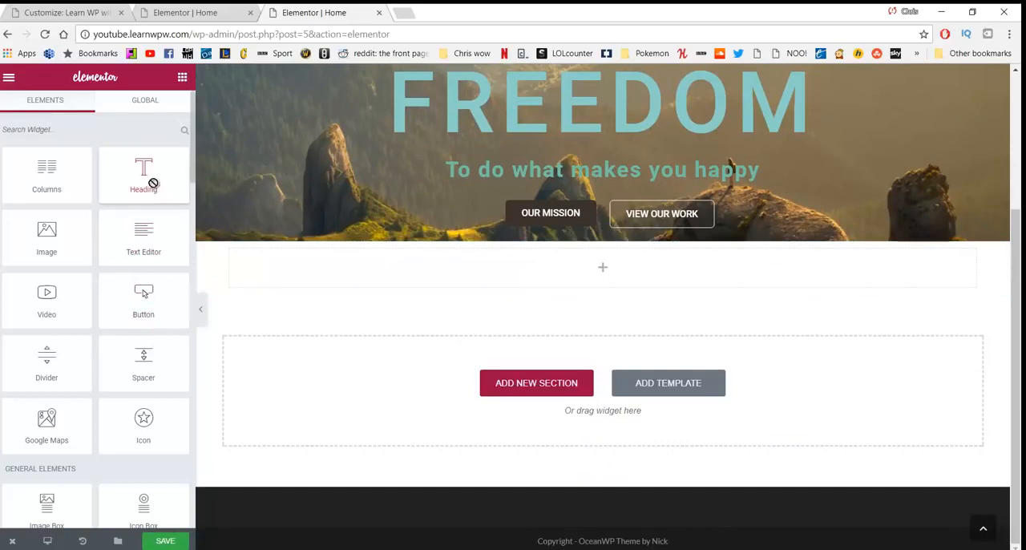
Step: Add a Heading widget to the new section with the title "To make the world a better place"
drag(151, 181, 508, 273)
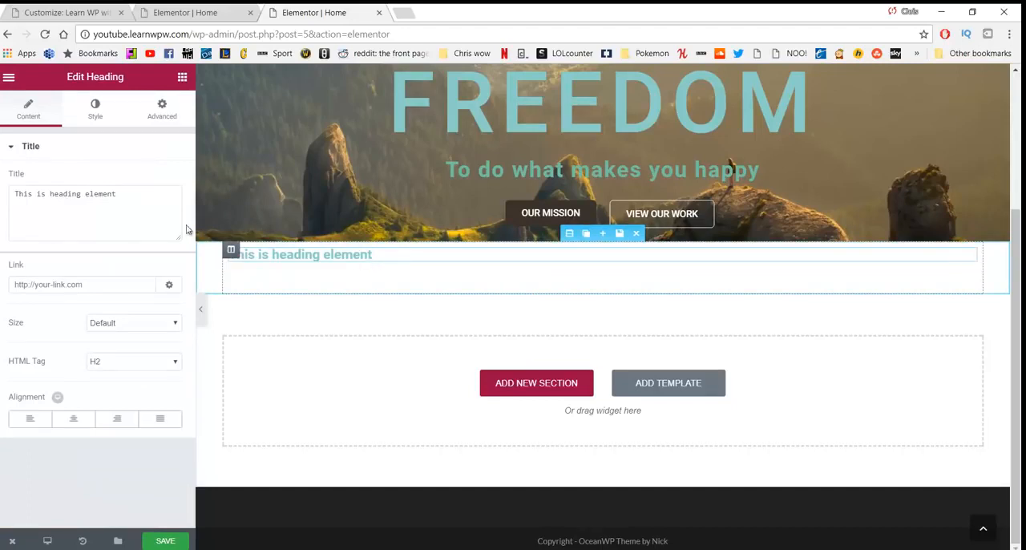
drag(142, 206, 1, 202)
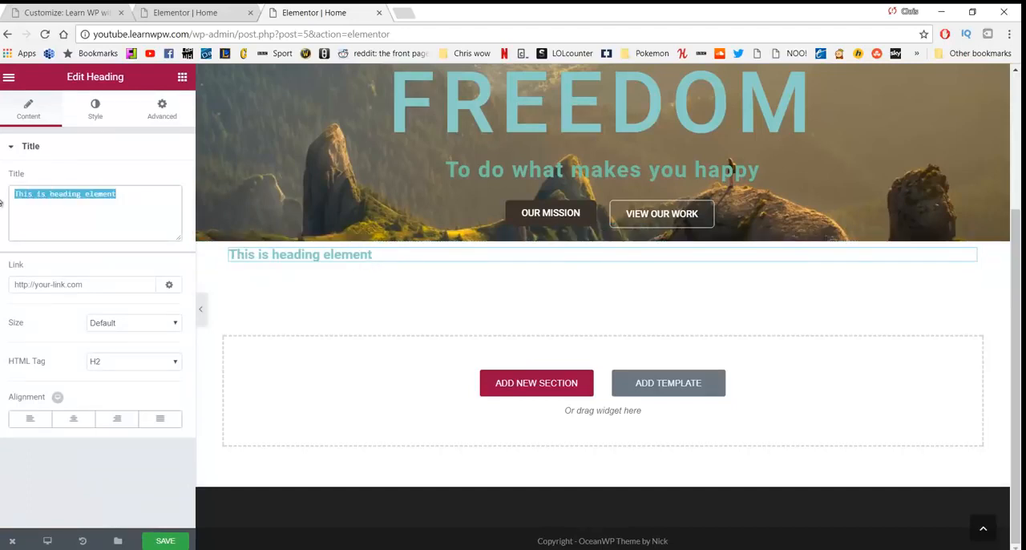
text(T)
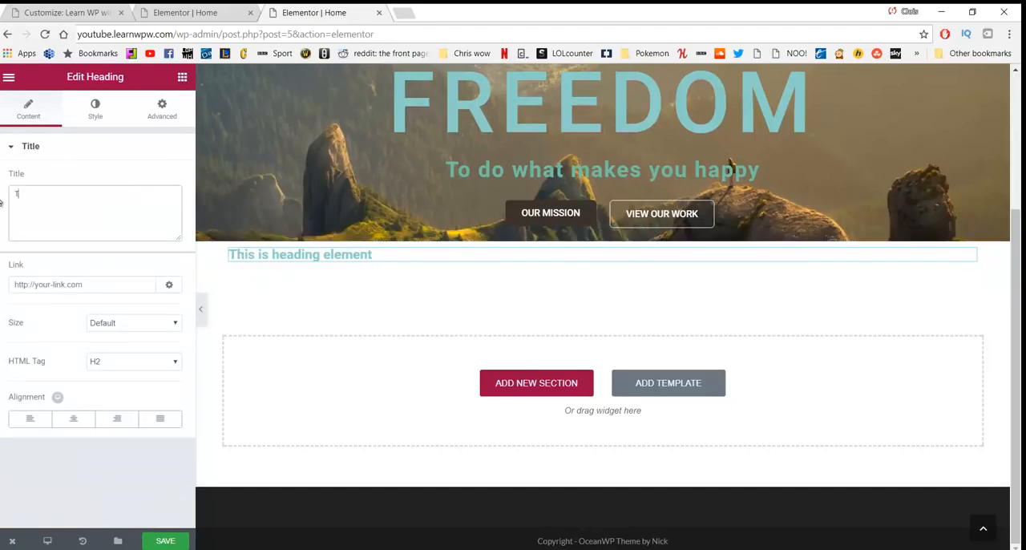
text(o make the wo)
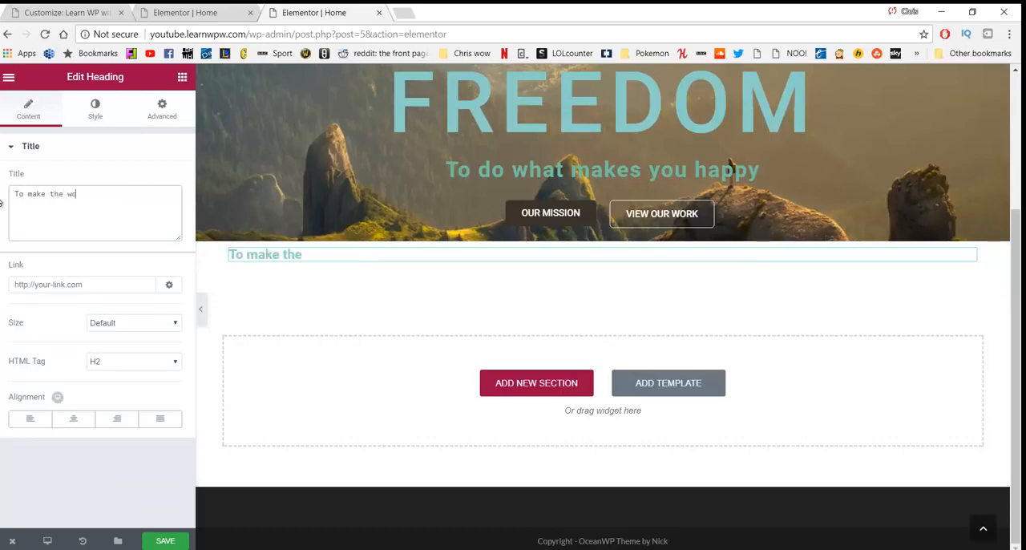
text(rld a better place)
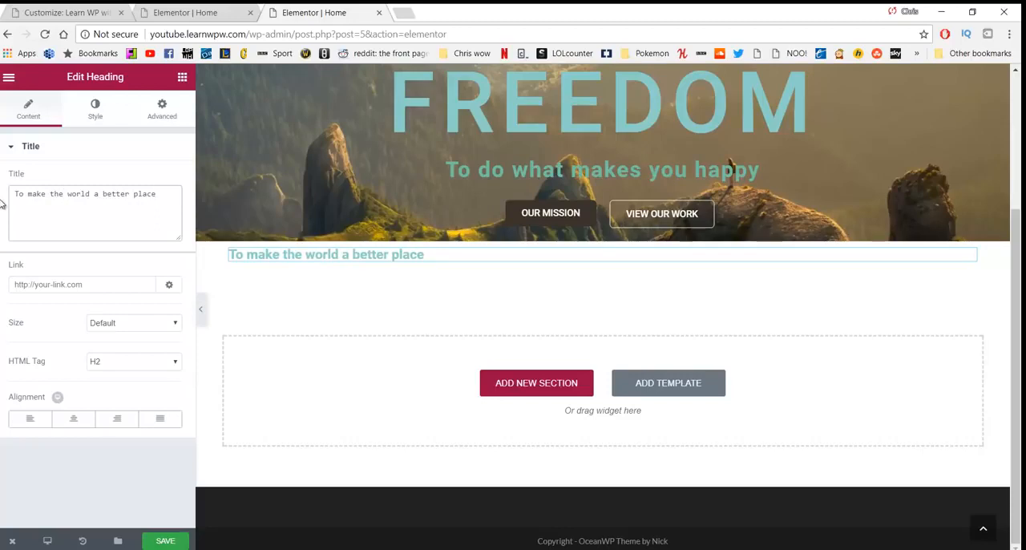
Step: Center the new heading and set its size to Large after trying Medium
click(73, 418)
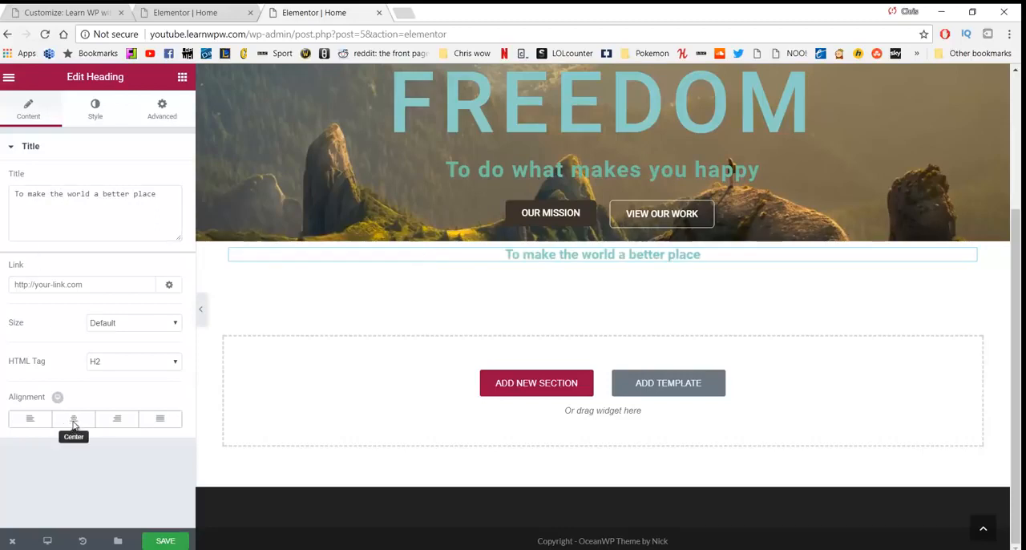
click(104, 328)
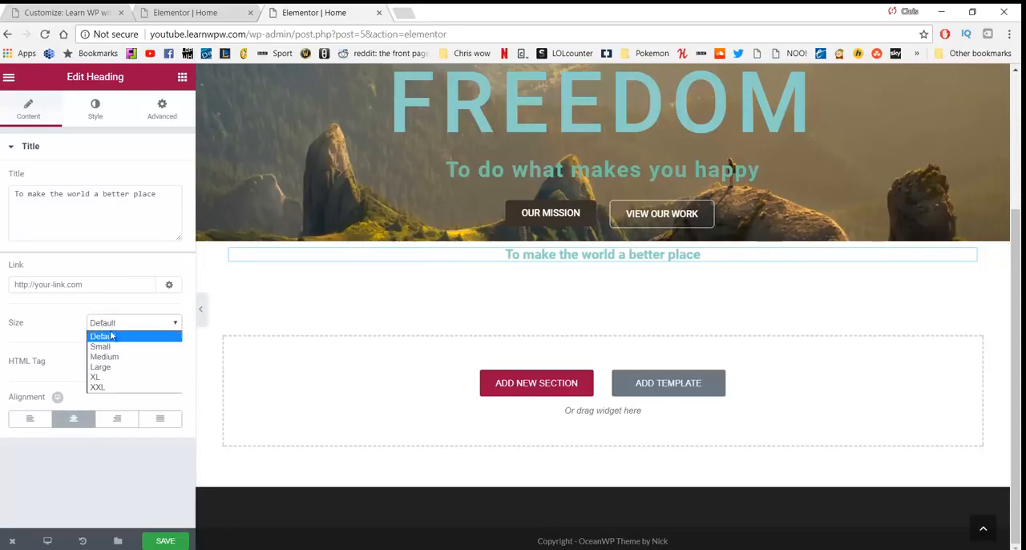
click(113, 355)
click(117, 324)
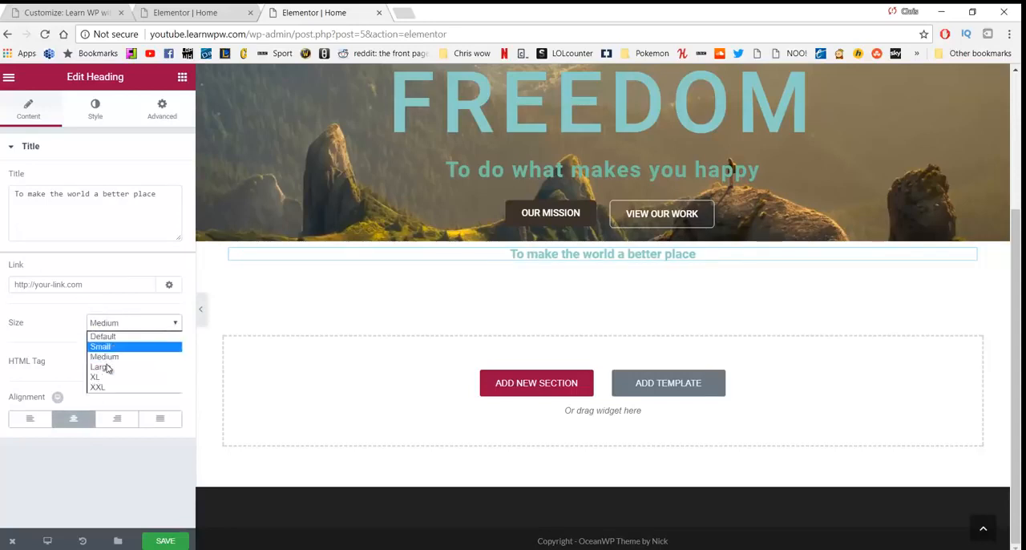
click(108, 368)
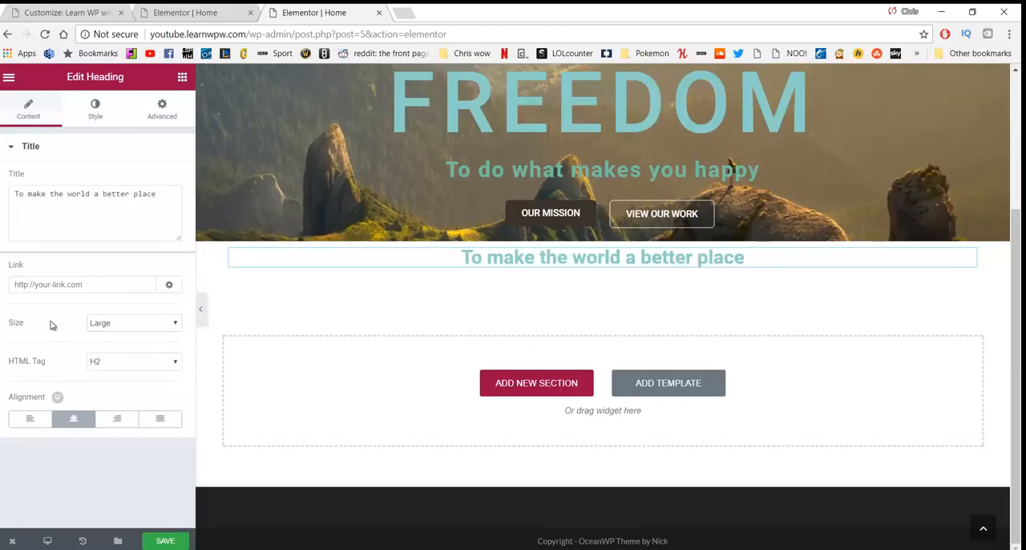
Step: Set the heading's text color to the copied palette green #4e6151
click(95, 120)
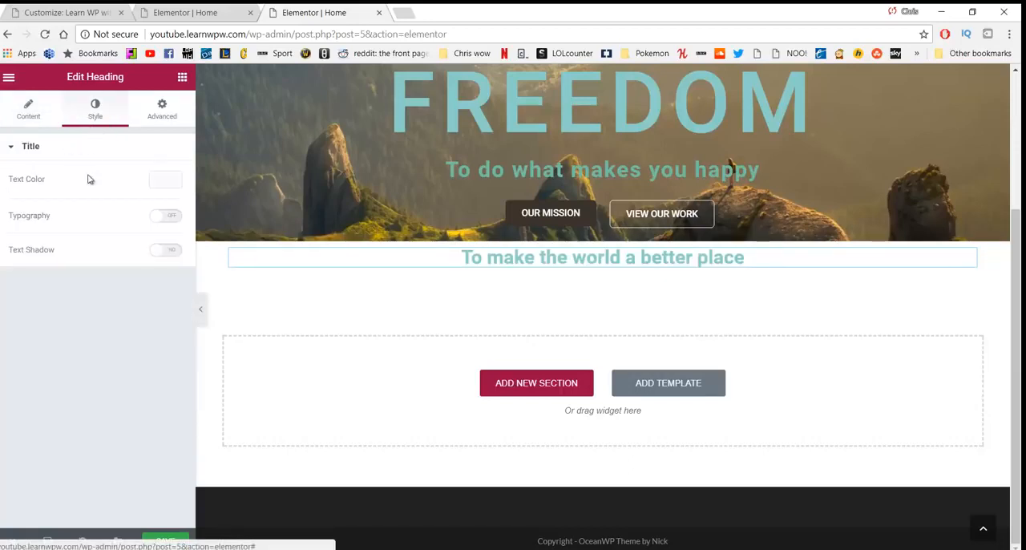
click(167, 180)
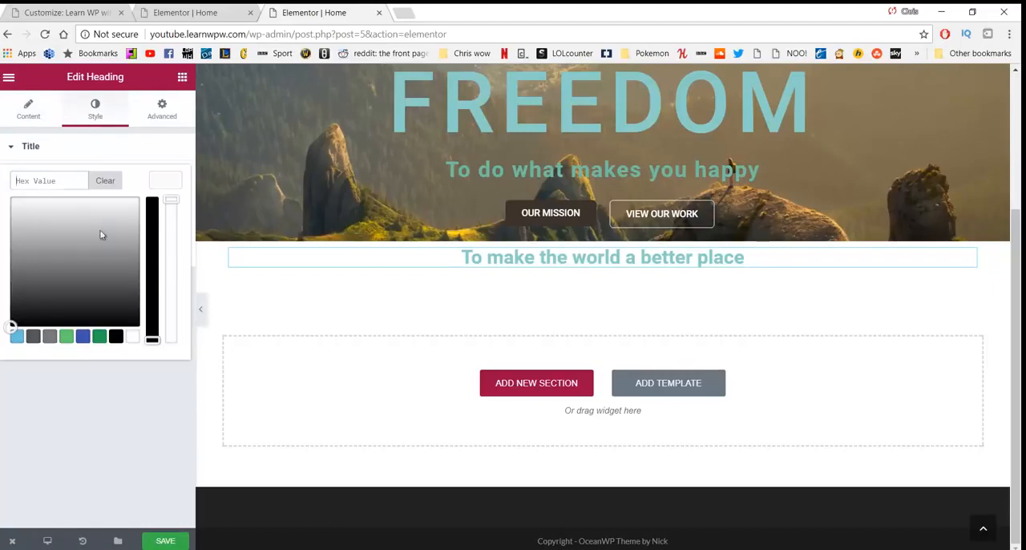
click(71, 181)
text(#4e6151)
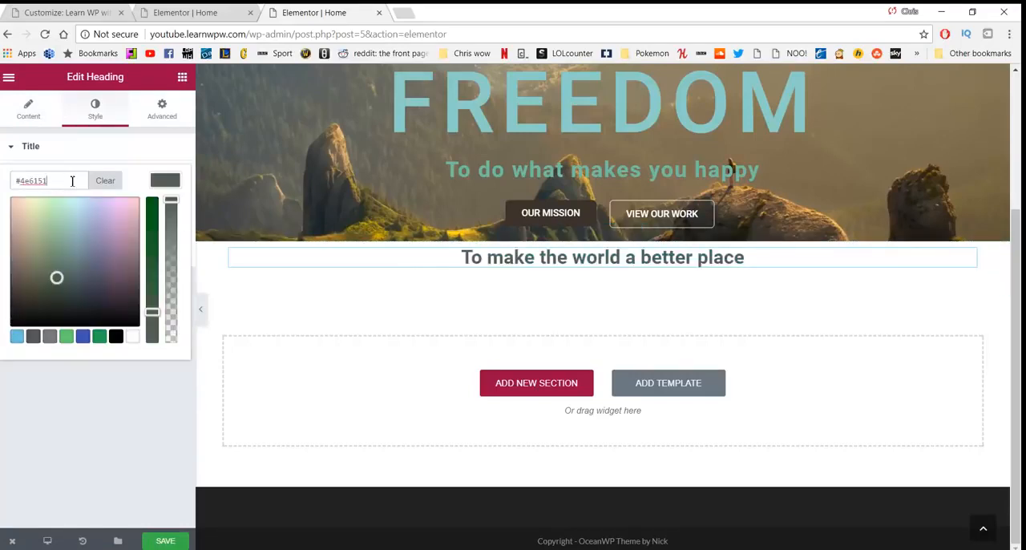
click(134, 385)
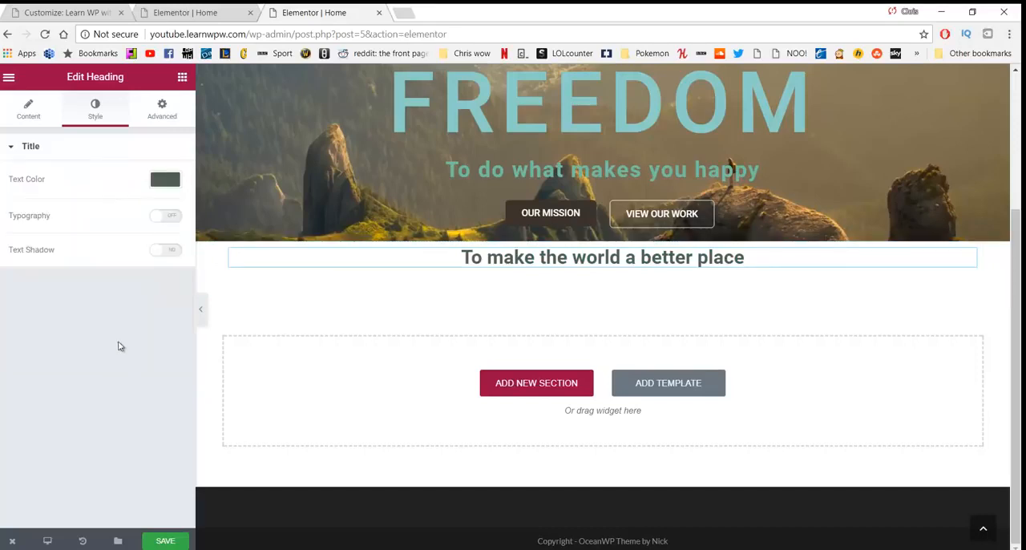
Step: Unlink the heading's margin values and set both the top and bottom margins to 50 px
click(161, 109)
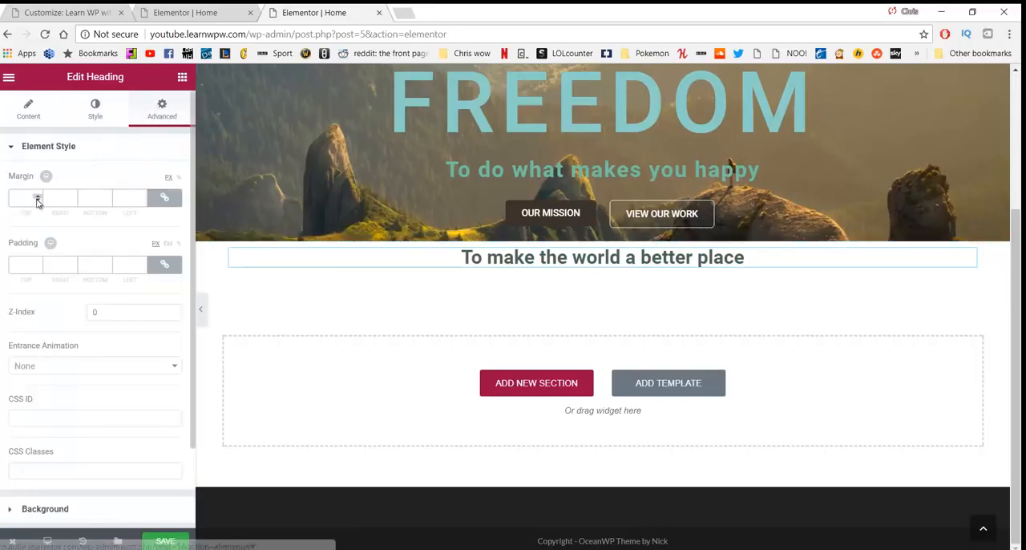
click(163, 200)
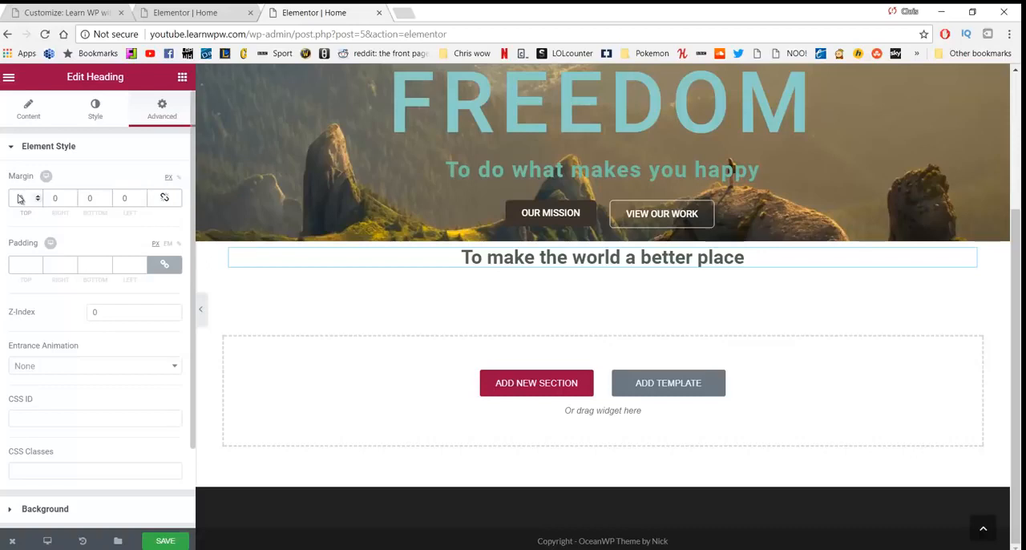
text(50)
click(88, 199)
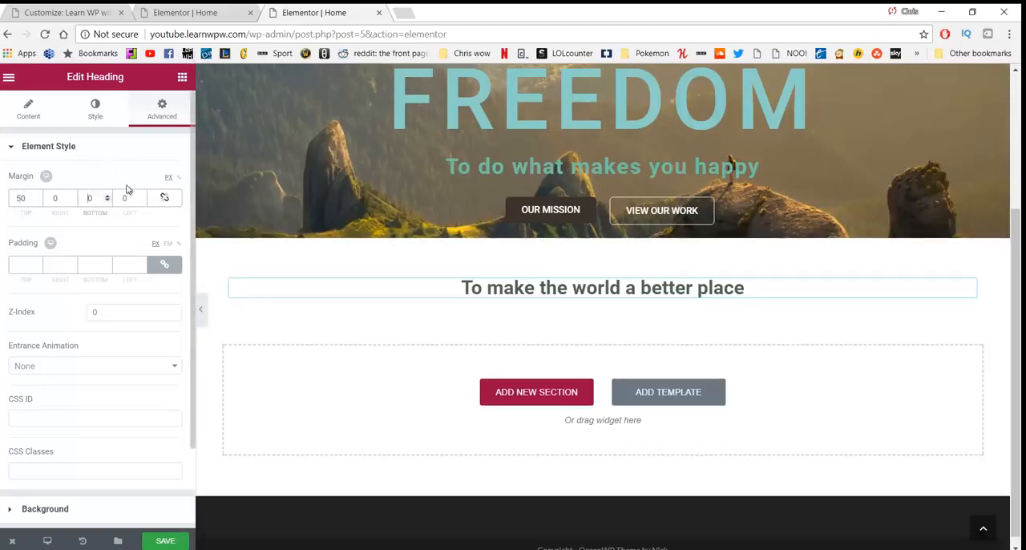
text(5)
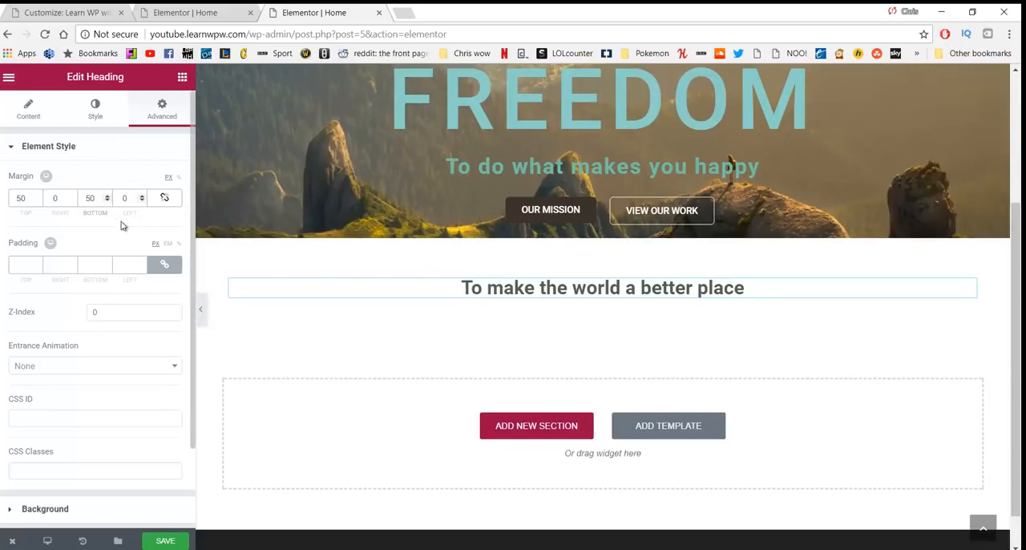
Step: Turn on custom typography for the heading and browse the available font families, keeping Default
click(95, 109)
click(158, 220)
scroll(136, 234, down, 1)
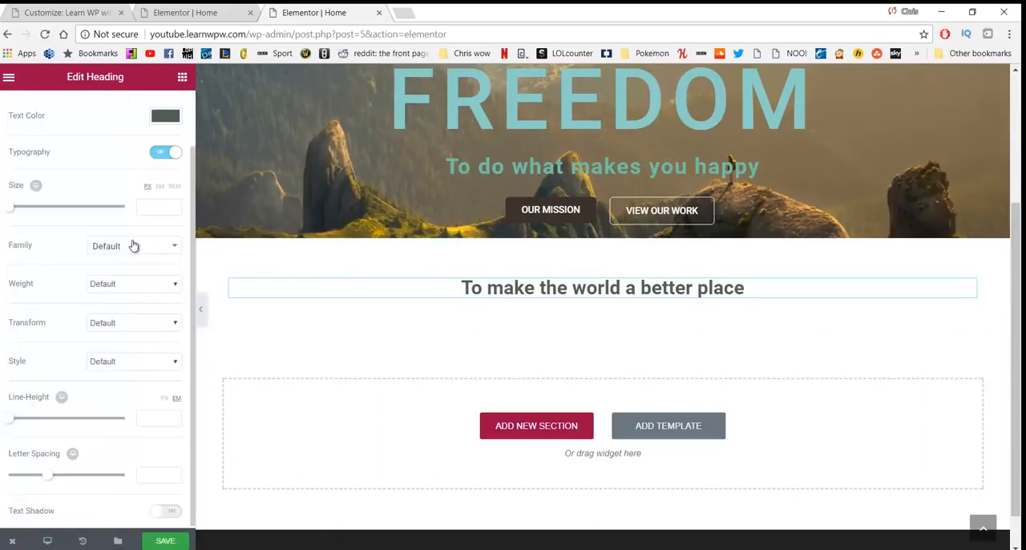
click(133, 255)
click(135, 255)
click(135, 254)
scroll(142, 345, down, 4)
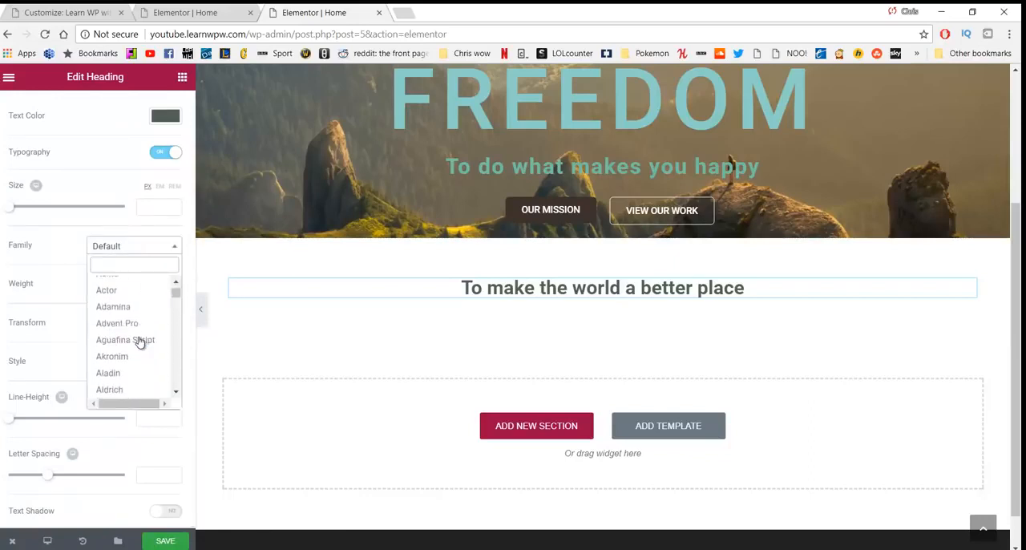
click(120, 245)
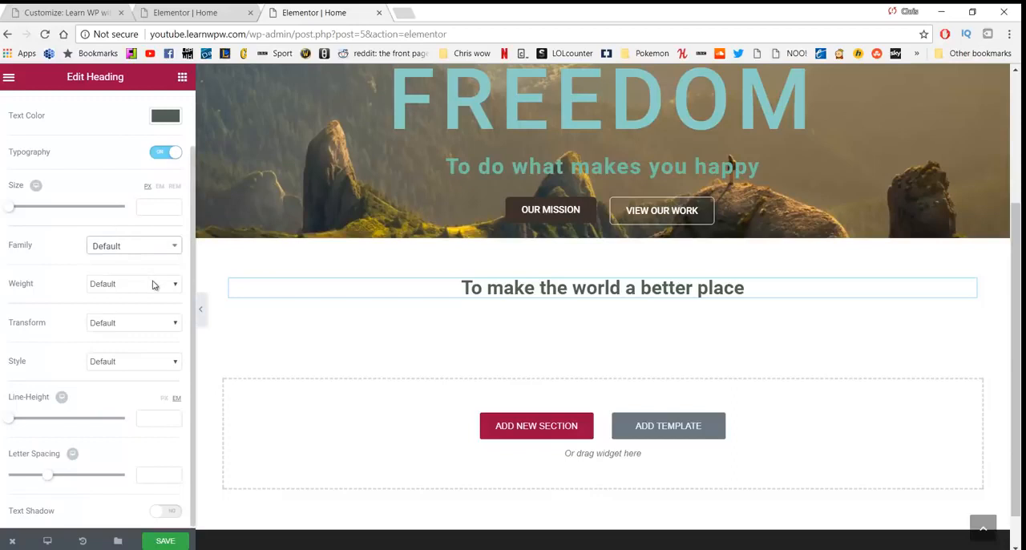
scroll(148, 272, up, 1)
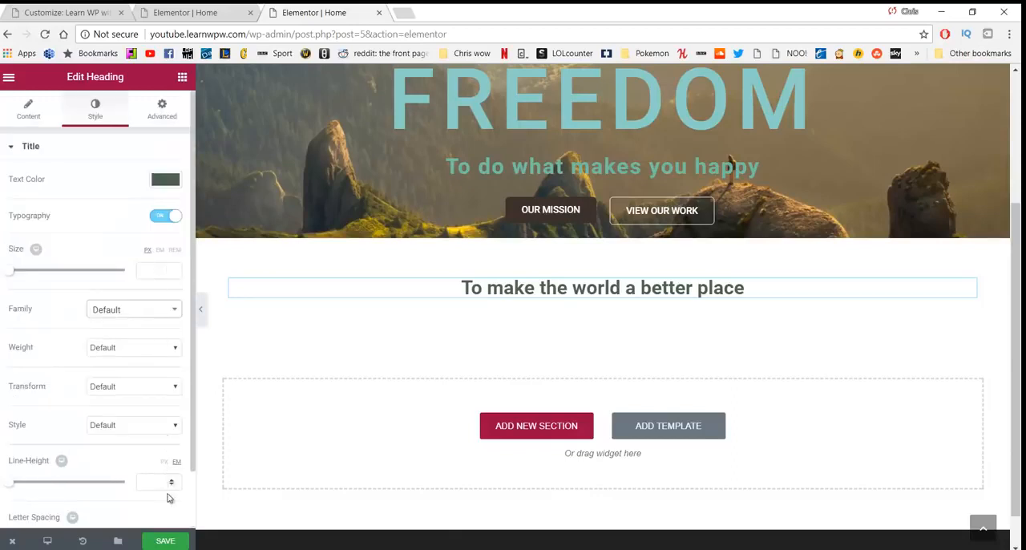
Step: Set the heading's font weight to 300 and save the page
click(171, 540)
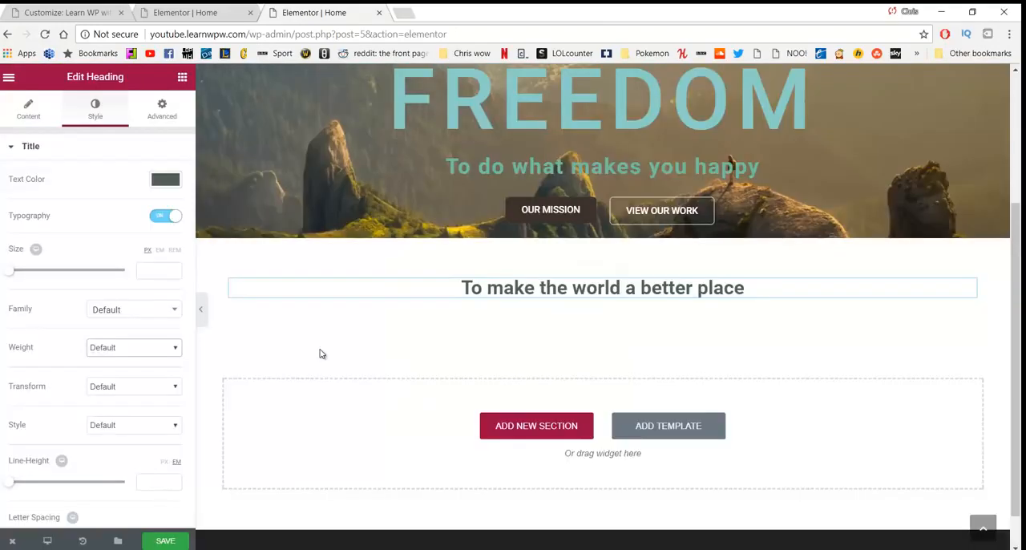
click(151, 350)
click(139, 382)
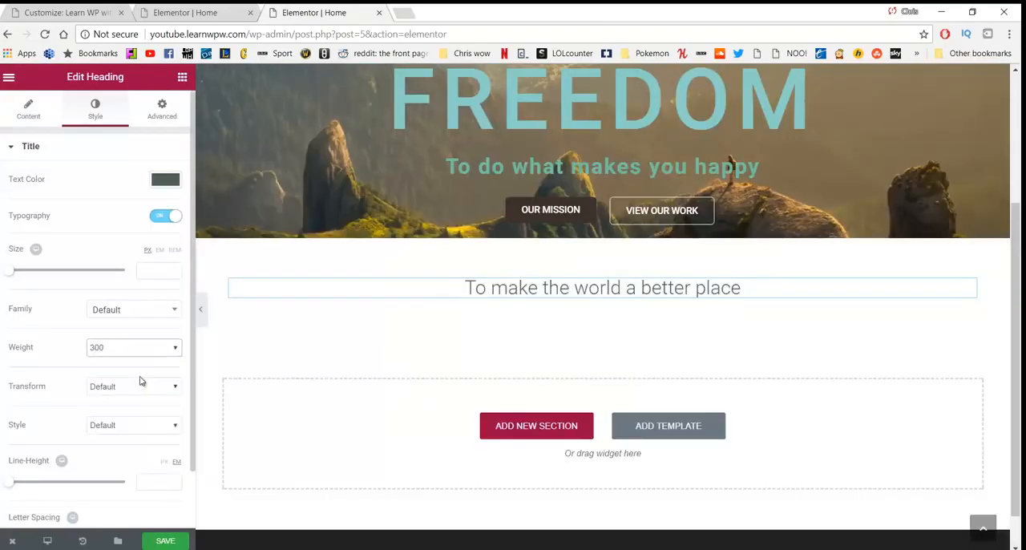
click(165, 540)
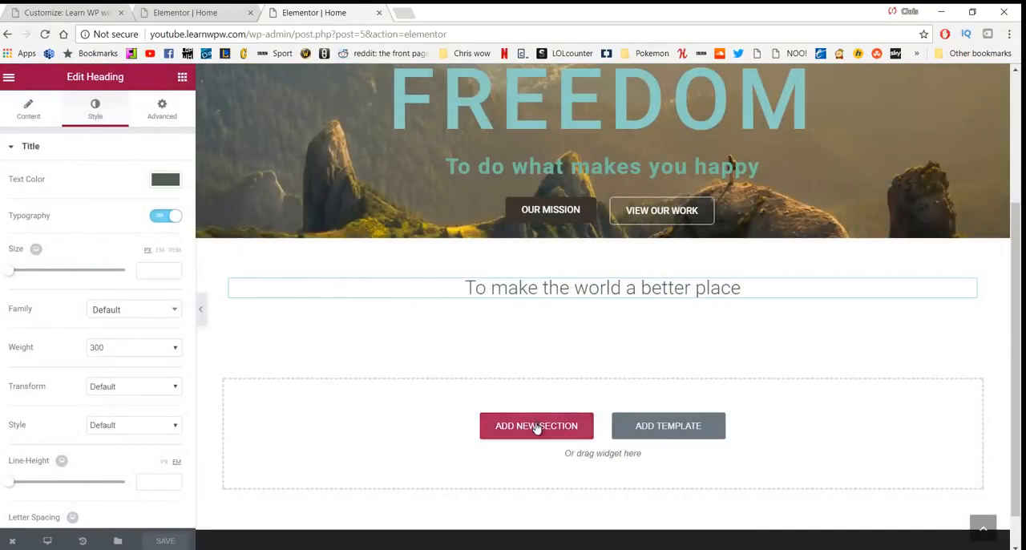
Step: Add a three-column section below the heading and place an Image widget in its first column
click(535, 425)
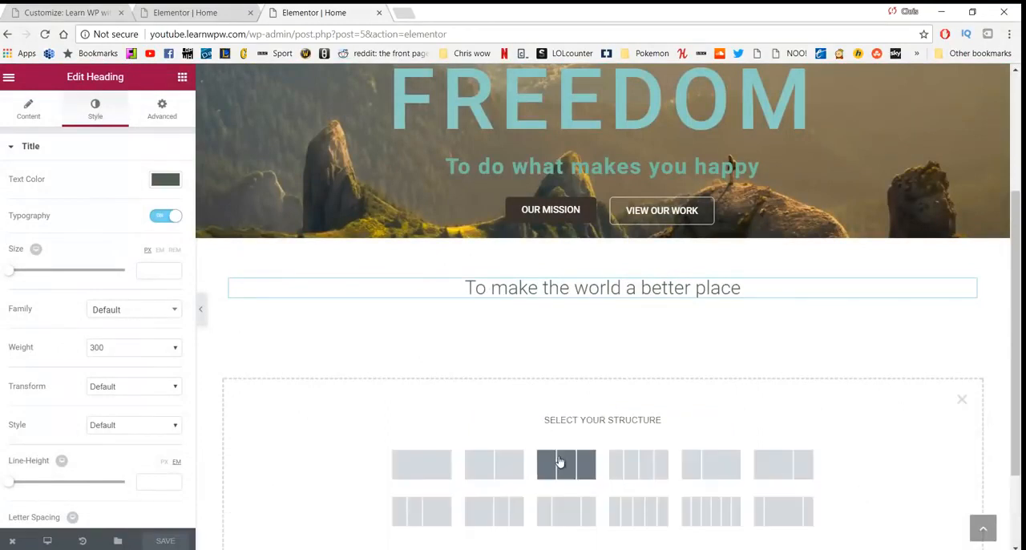
click(559, 461)
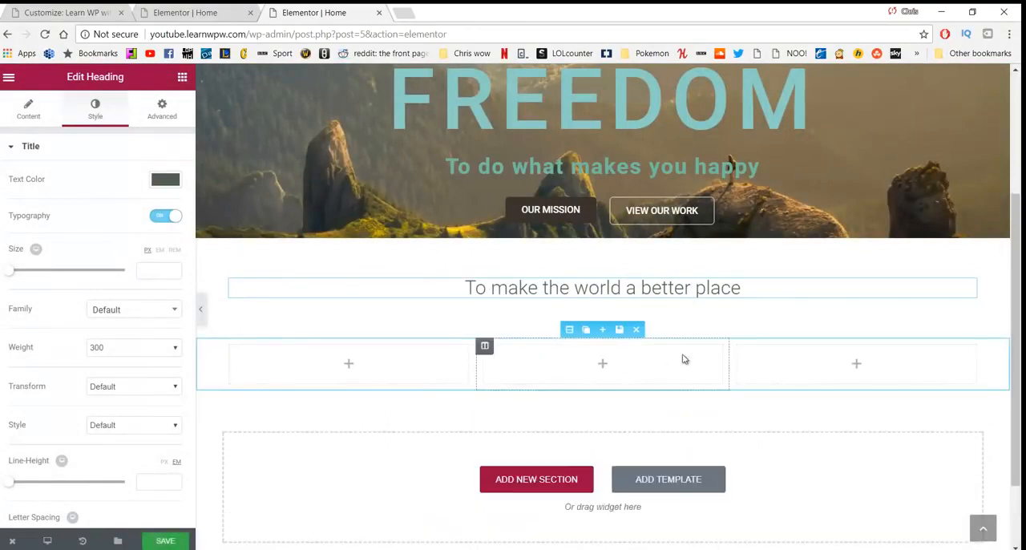
click(182, 78)
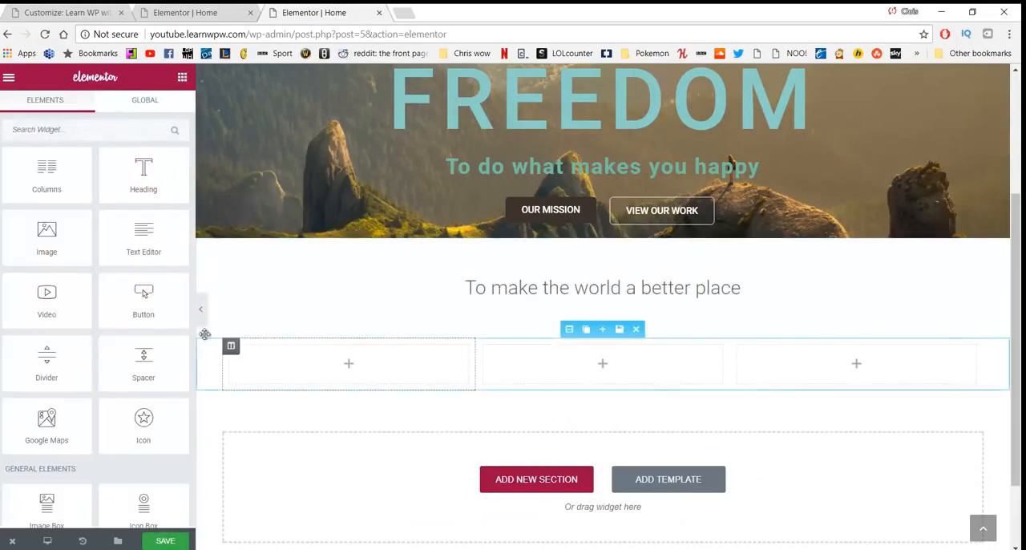
drag(48, 234, 324, 359)
scroll(682, 376, down, 2)
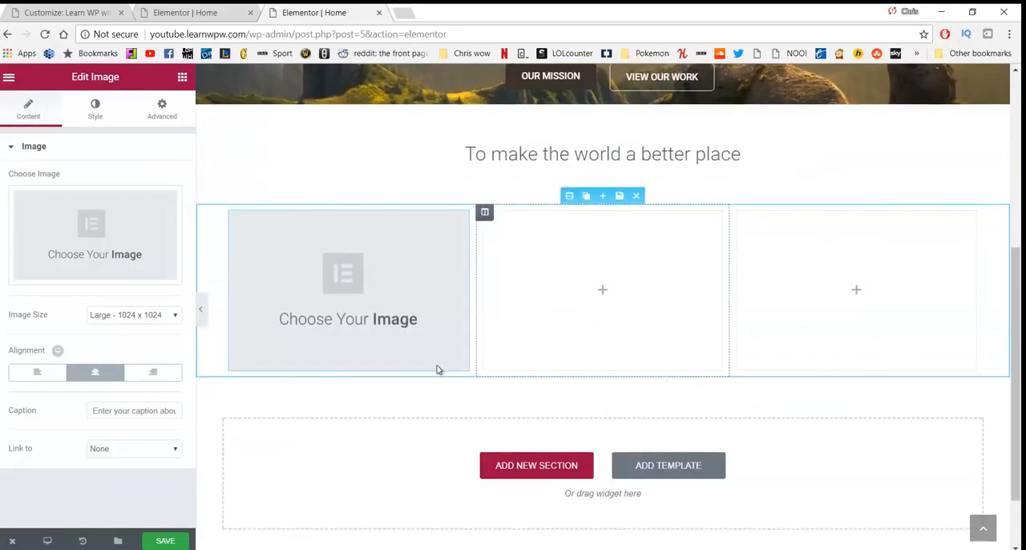
Step: Place a Text Editor widget under the image in the first column and start editing its placeholder text
click(182, 77)
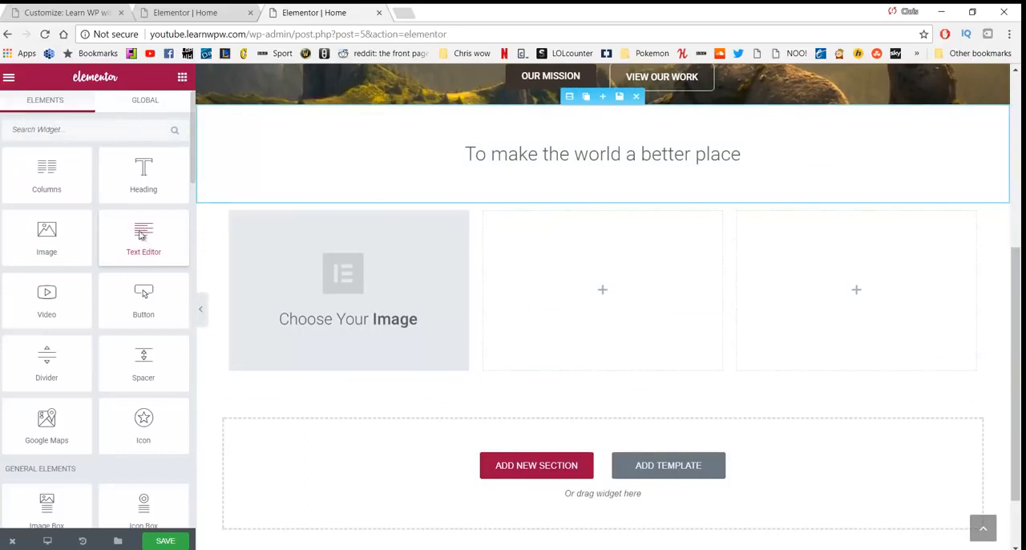
drag(146, 239, 300, 356)
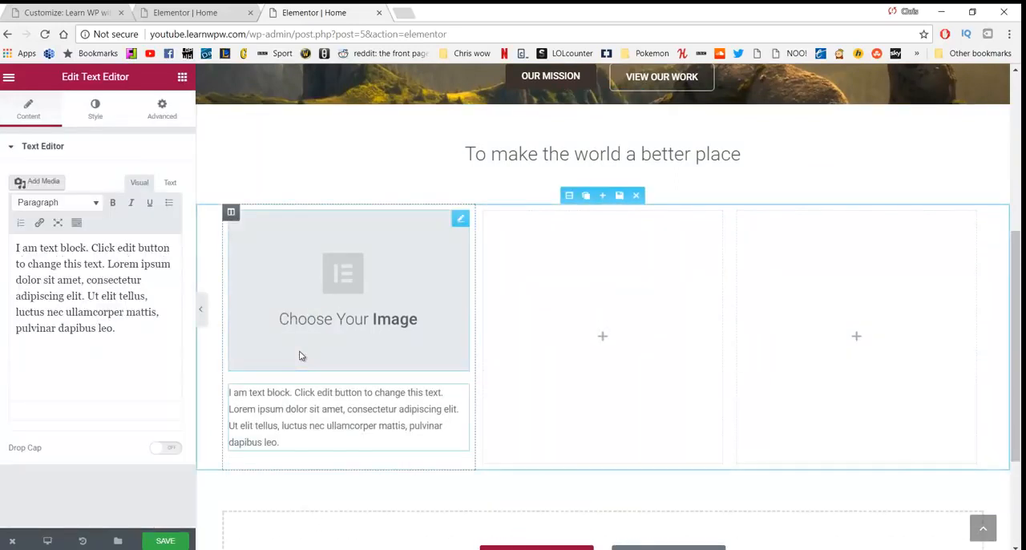
click(290, 441)
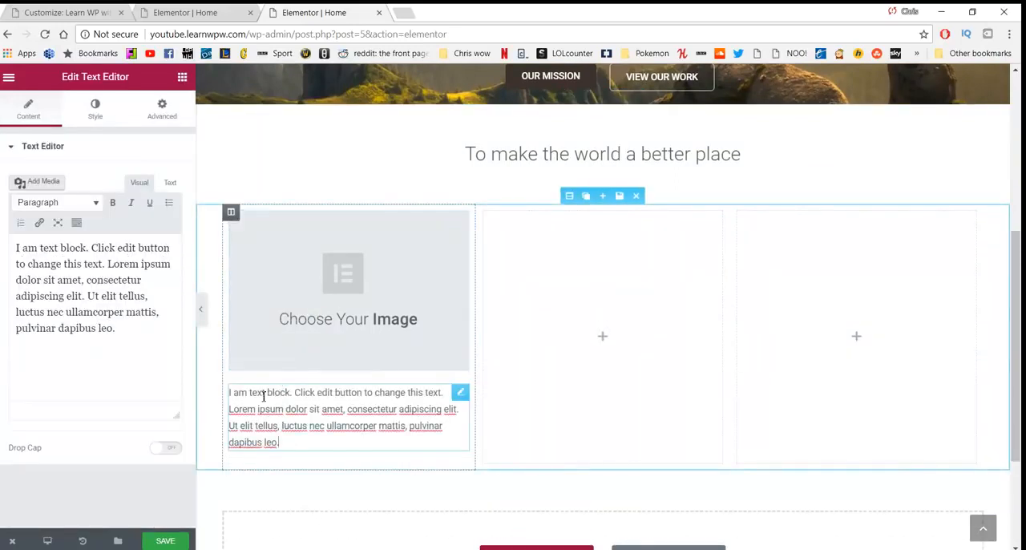
Step: Center-align all the placeholder text in the first column's text block
click(76, 225)
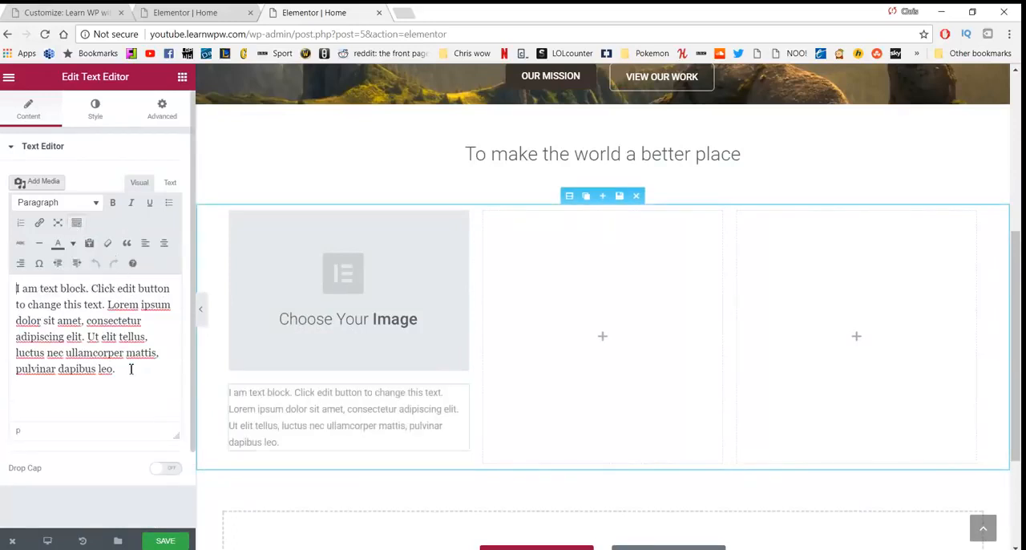
drag(131, 369, 16, 287)
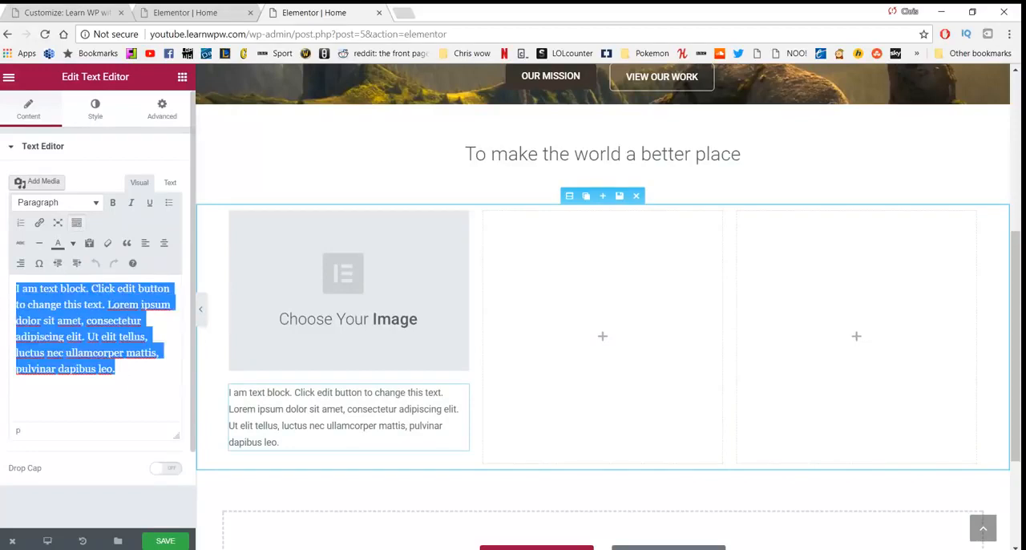
click(164, 242)
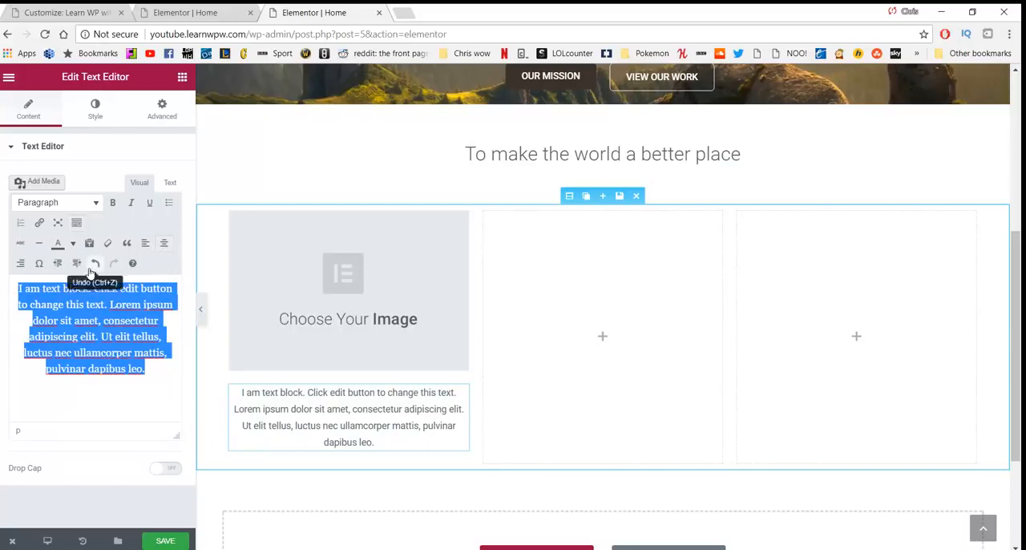
Step: Unlink the text block's padding values and set the right and left padding to 20 px each
click(161, 112)
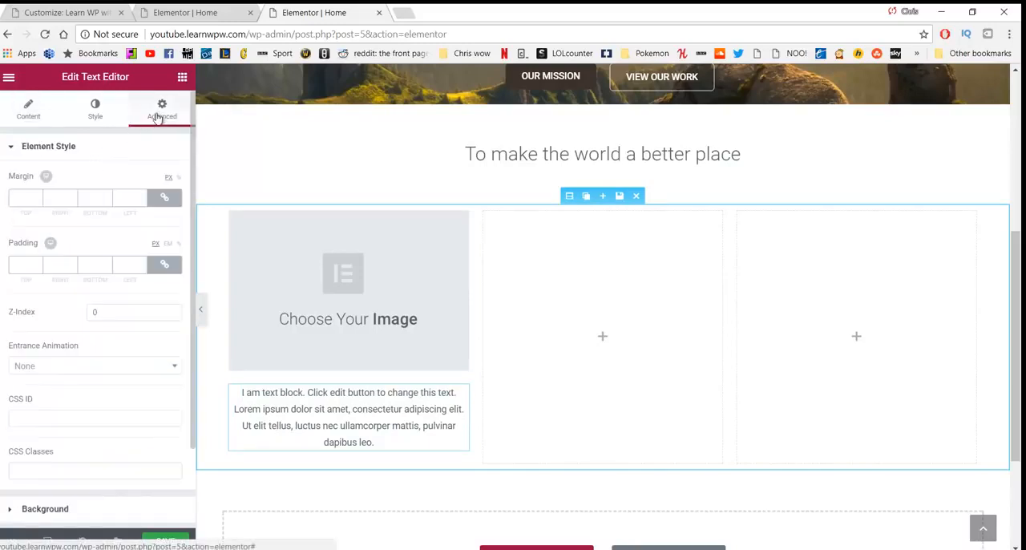
click(164, 266)
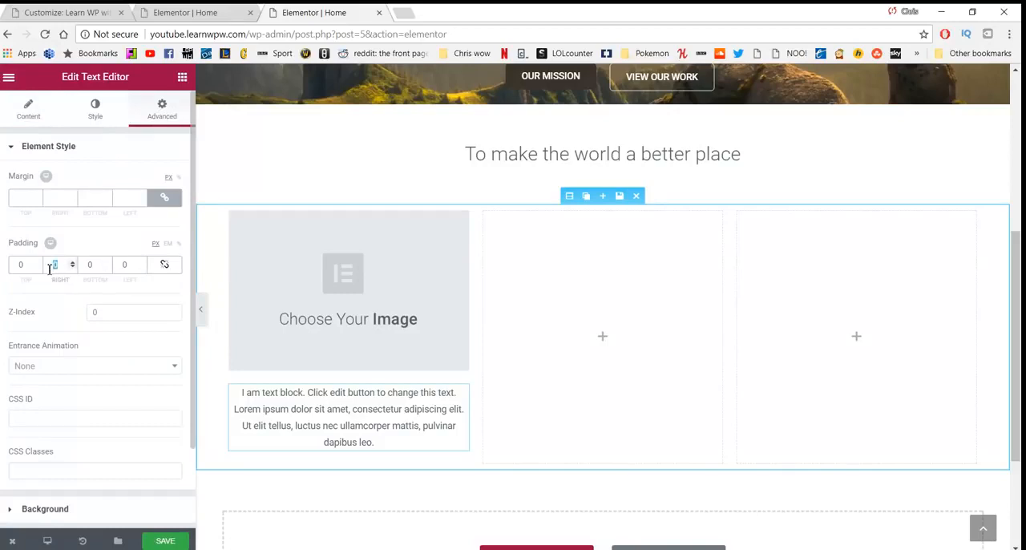
text(20)
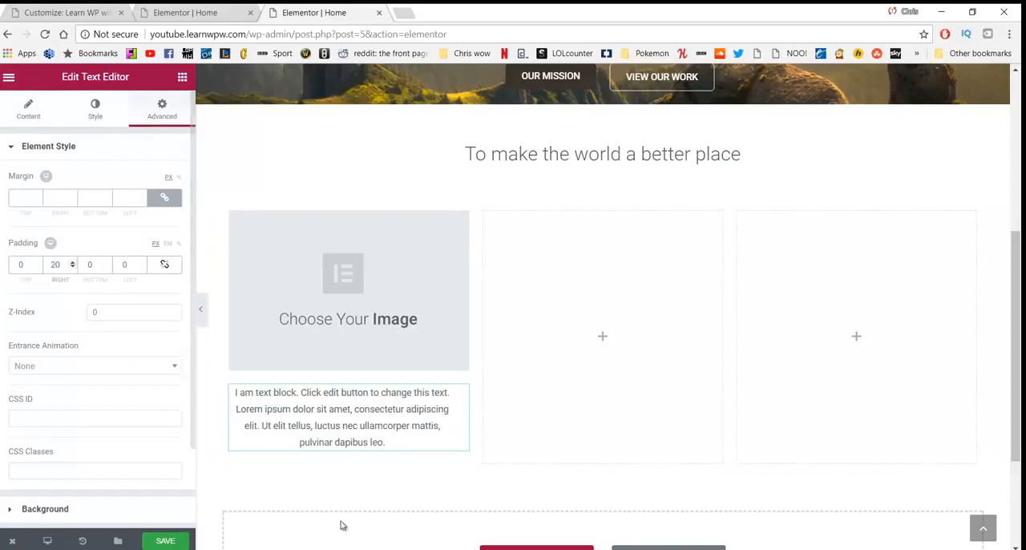
click(127, 265)
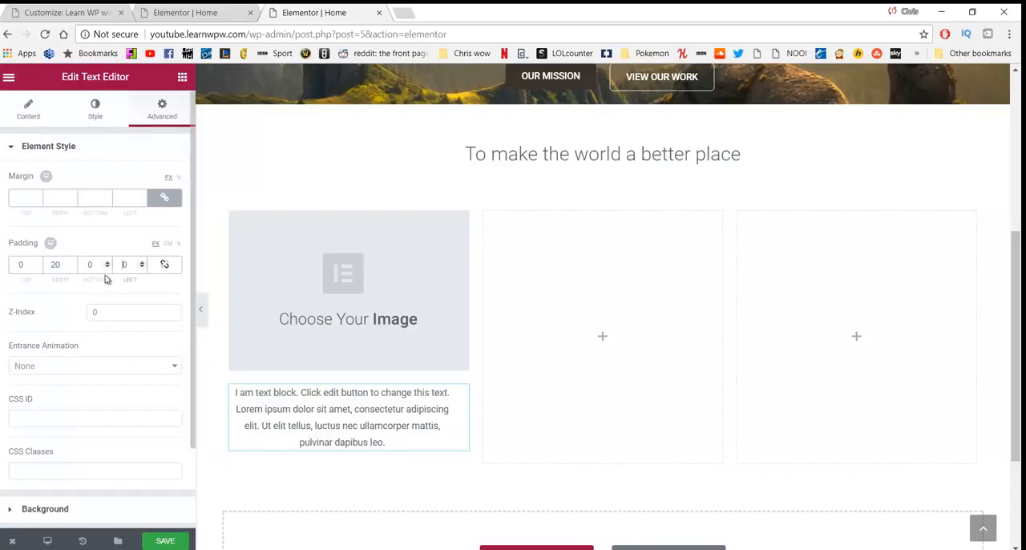
text(20)
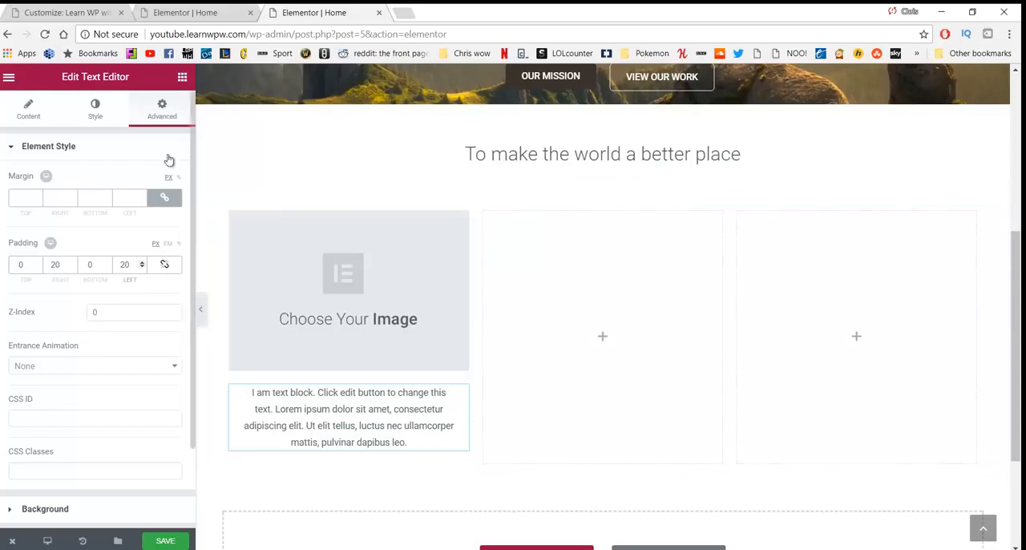
Step: Add a Button widget under the text in the first column and center-align it
click(182, 77)
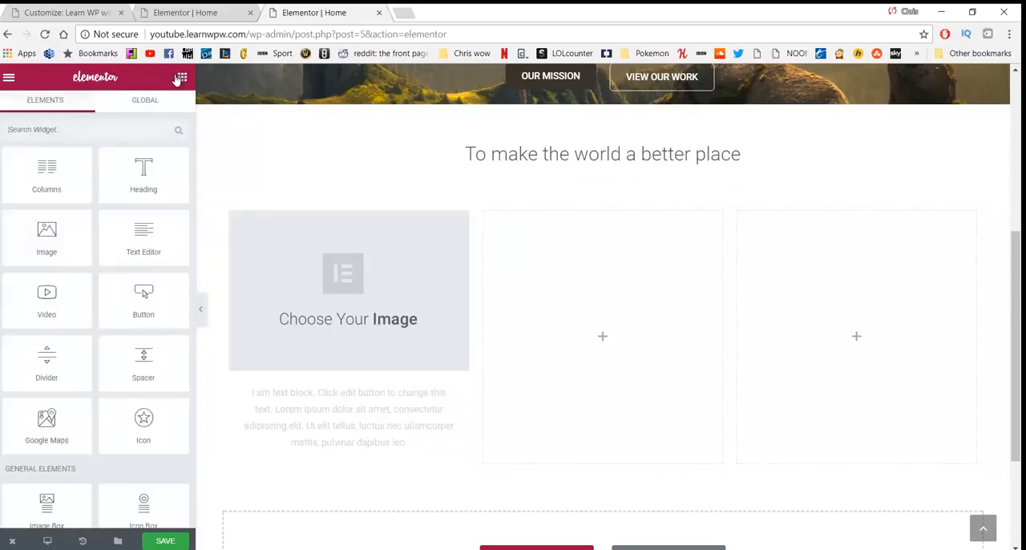
drag(142, 294, 345, 465)
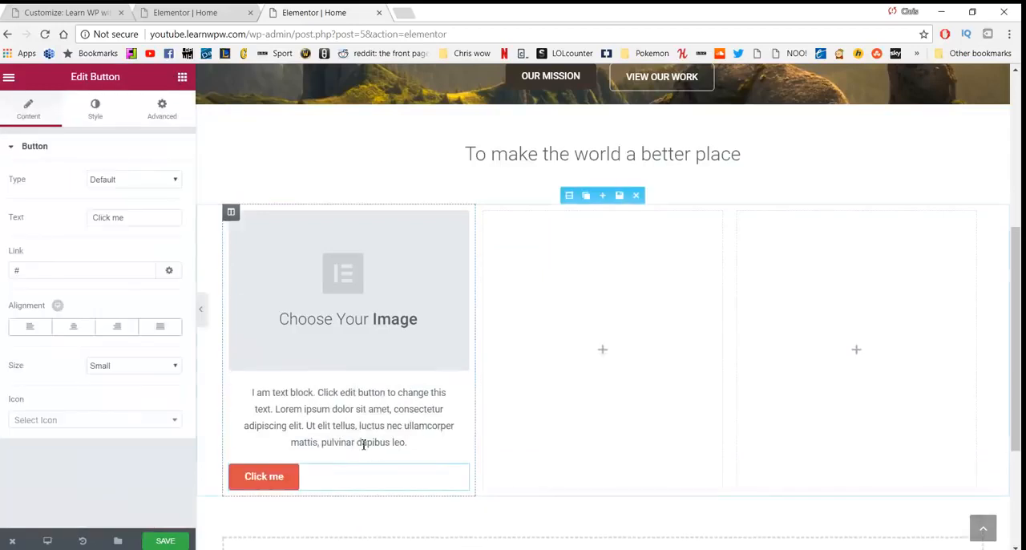
click(72, 326)
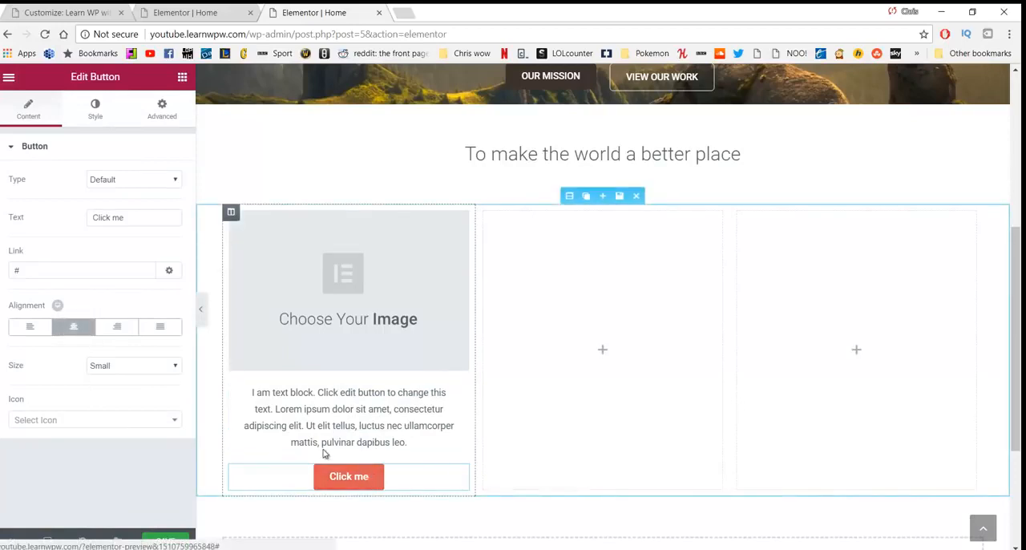
scroll(344, 320, up, 2)
scroll(341, 318, down, 2)
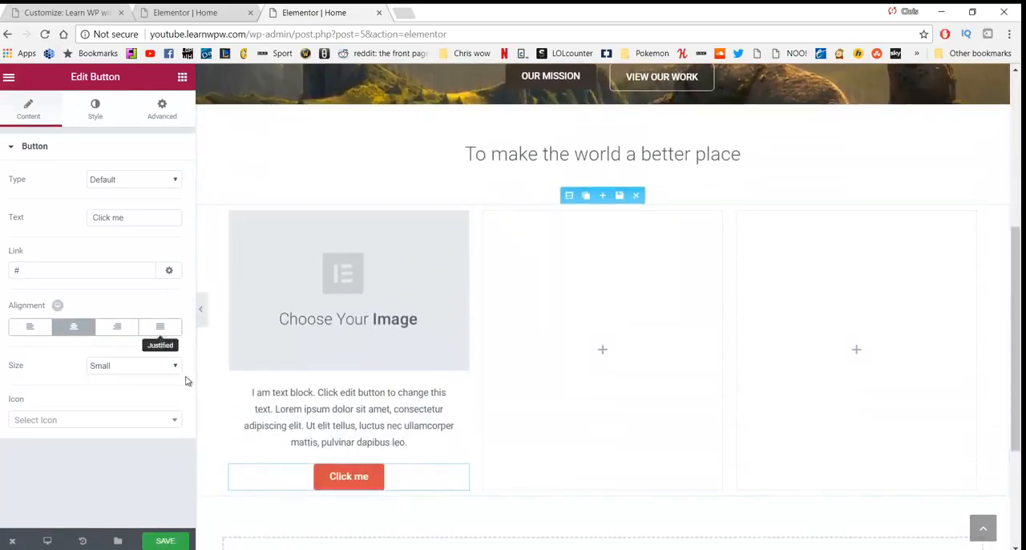
Step: Give the first column's button a dark brown background colour and open its hover background colour
click(159, 115)
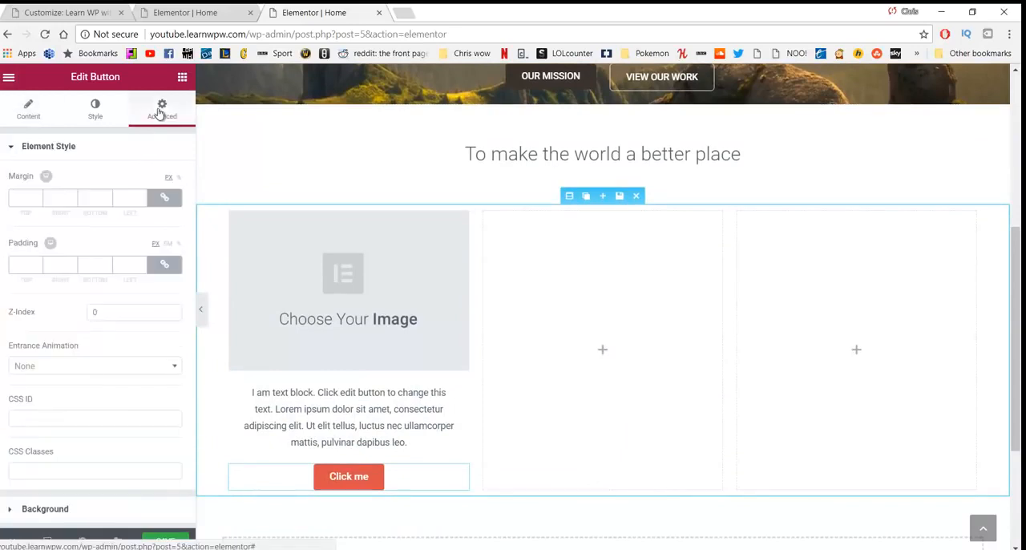
click(101, 115)
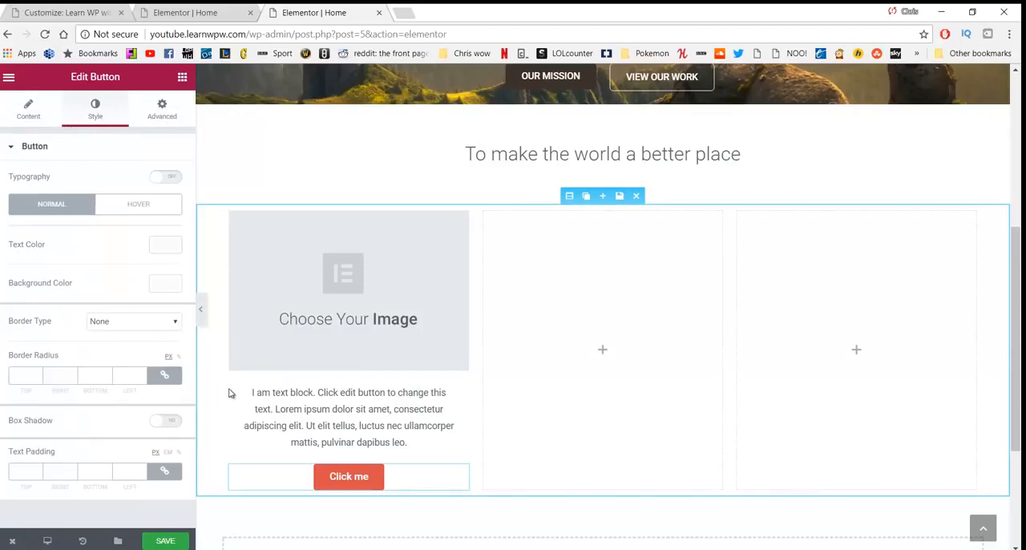
click(166, 284)
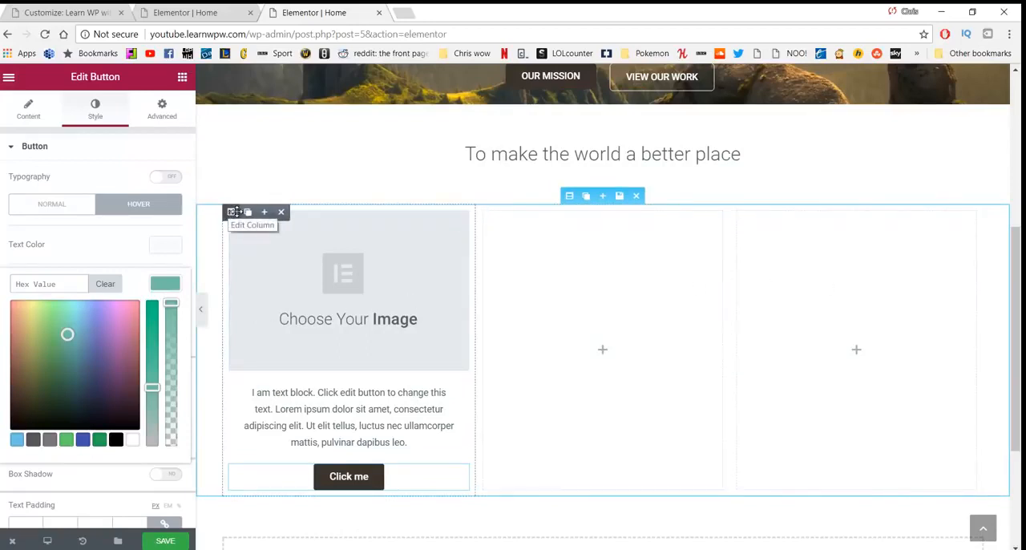
Step: Duplicate the filled first column twice and move each copy one position further along the row
click(246, 213)
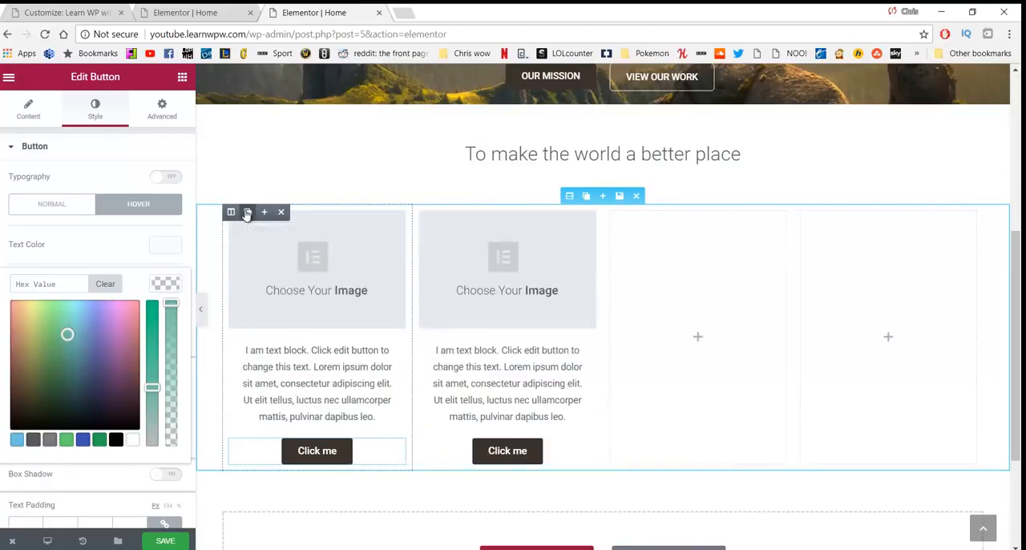
click(246, 213)
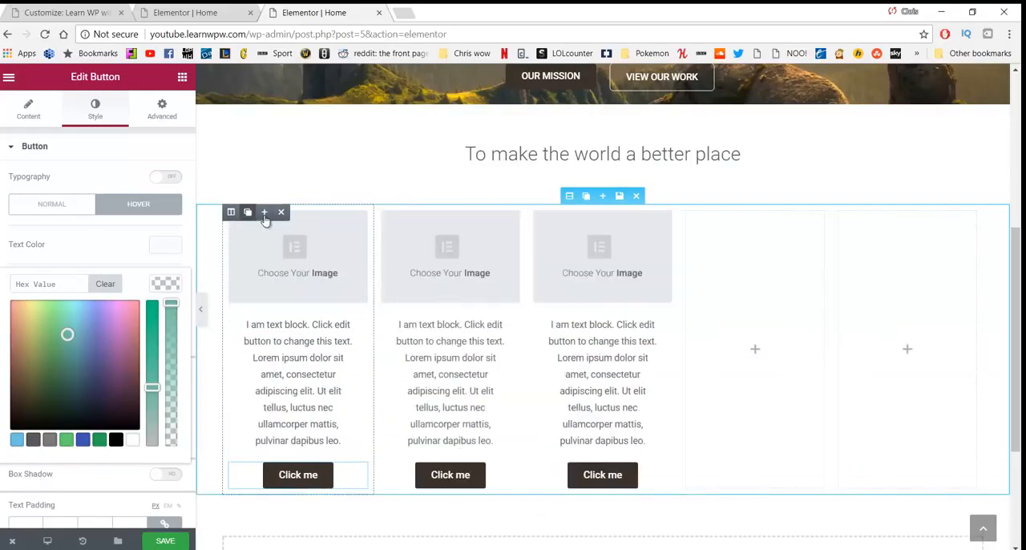
drag(572, 235, 682, 229)
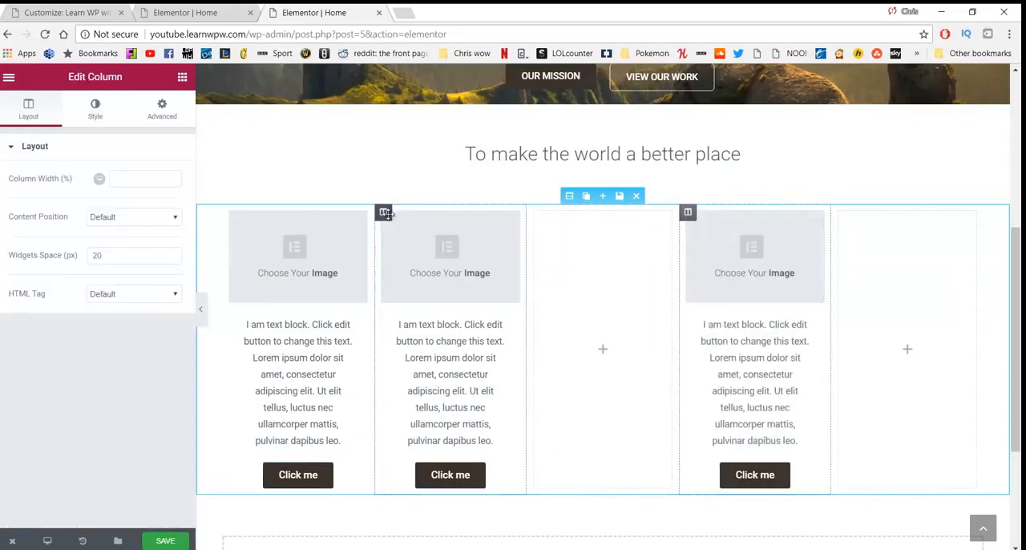
drag(385, 212, 570, 236)
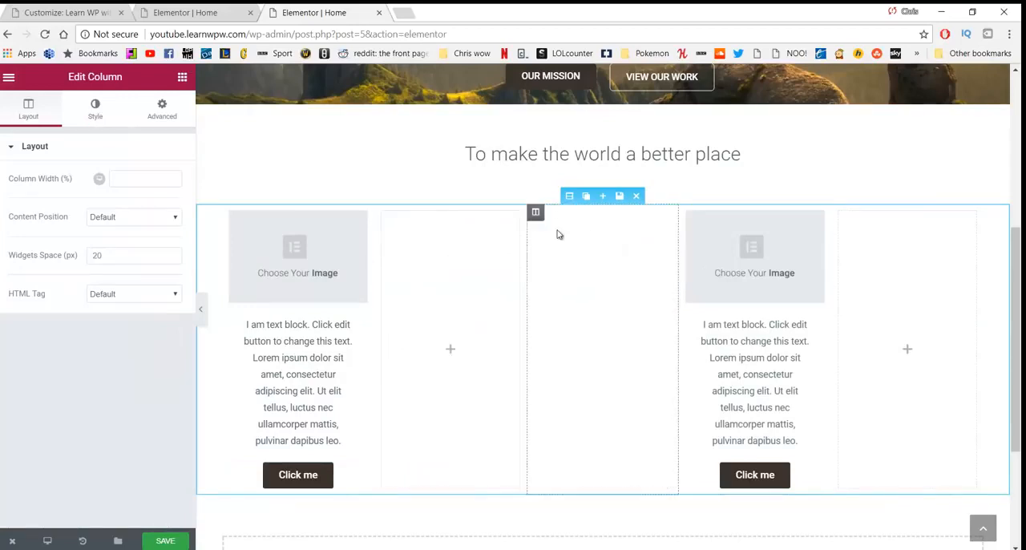
Step: Delete the empty columns from the section, keeping only the three filled ones
click(916, 261)
mouse_move(850, 214)
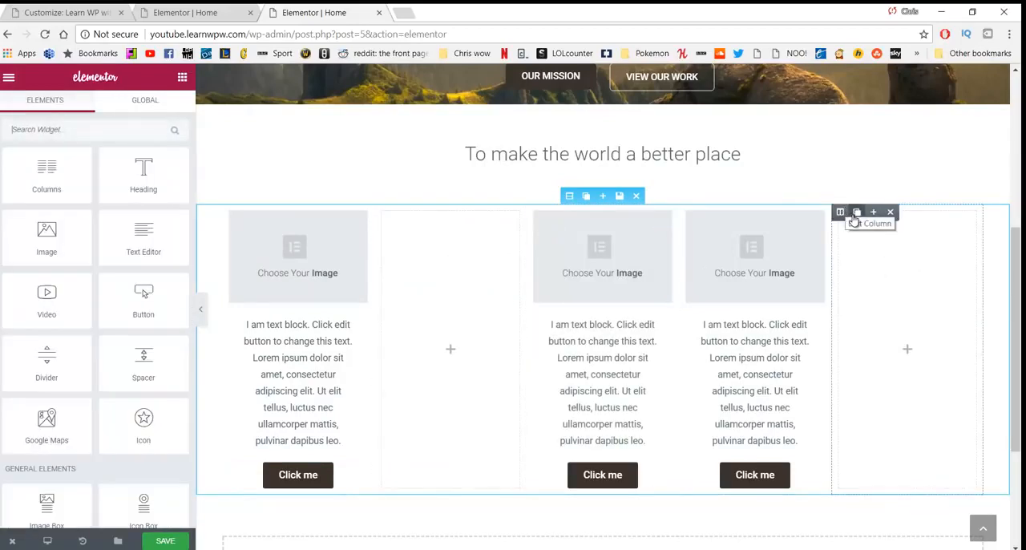
click(890, 213)
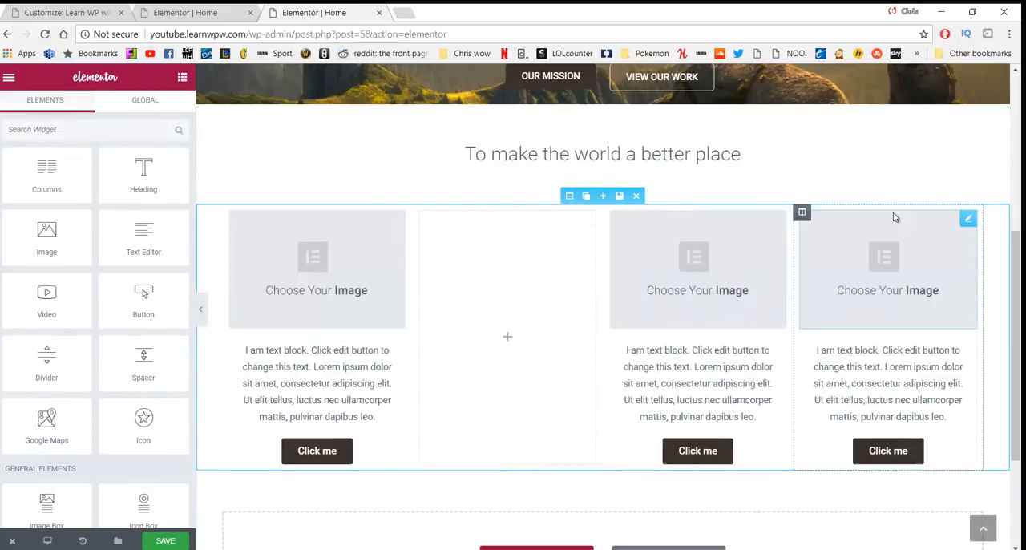
click(433, 214)
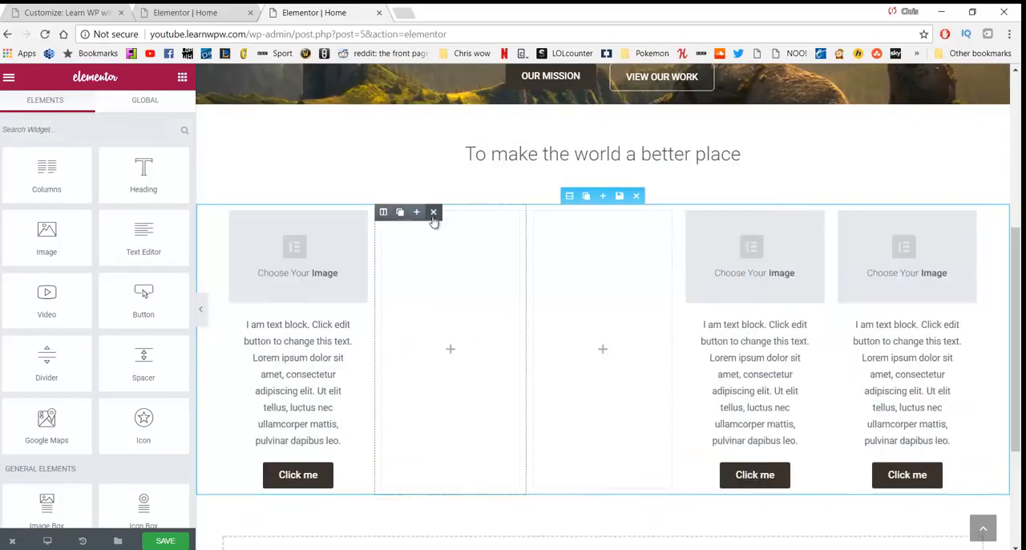
click(434, 213)
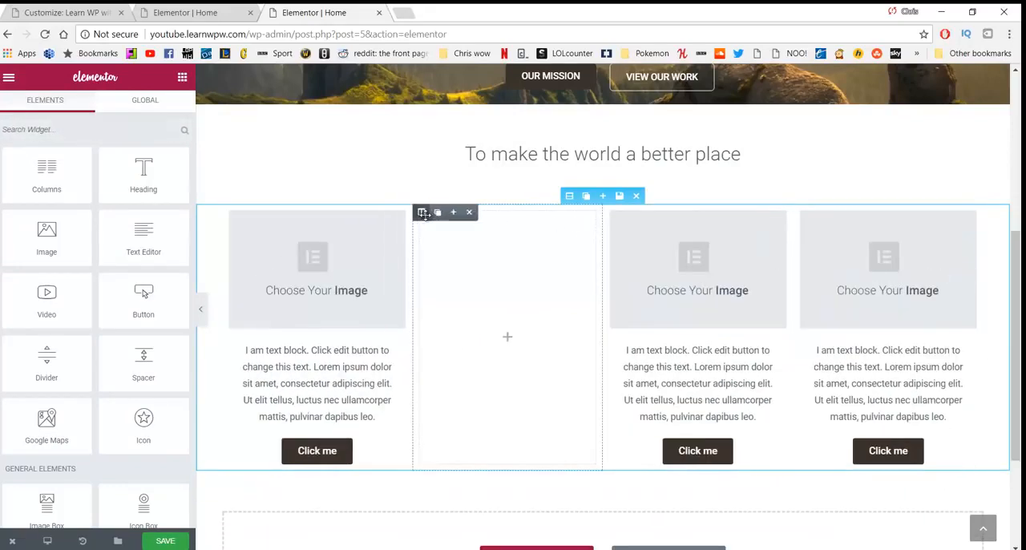
click(471, 213)
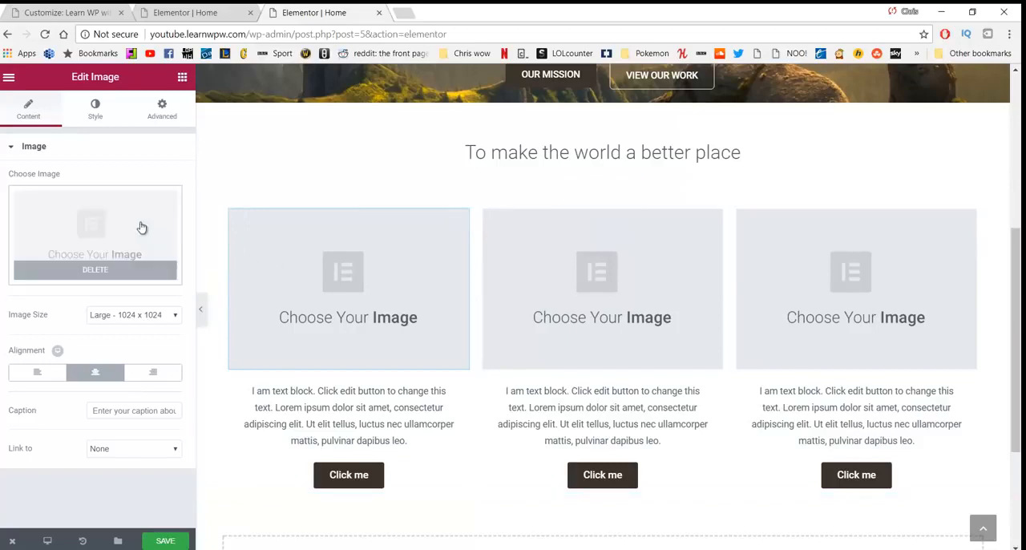
Step: Insert trees.jpg from the media library as the first column's image
click(100, 228)
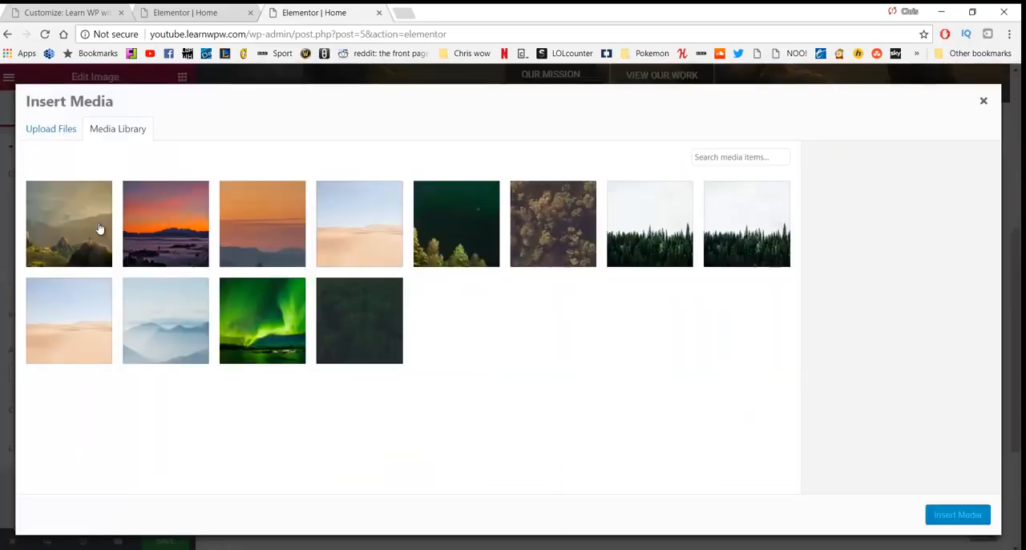
click(563, 225)
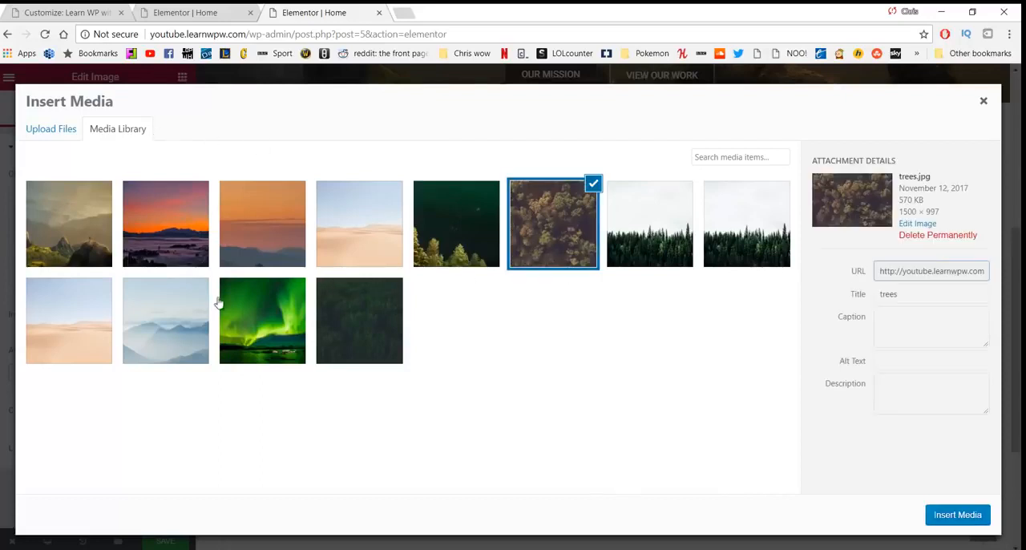
click(51, 130)
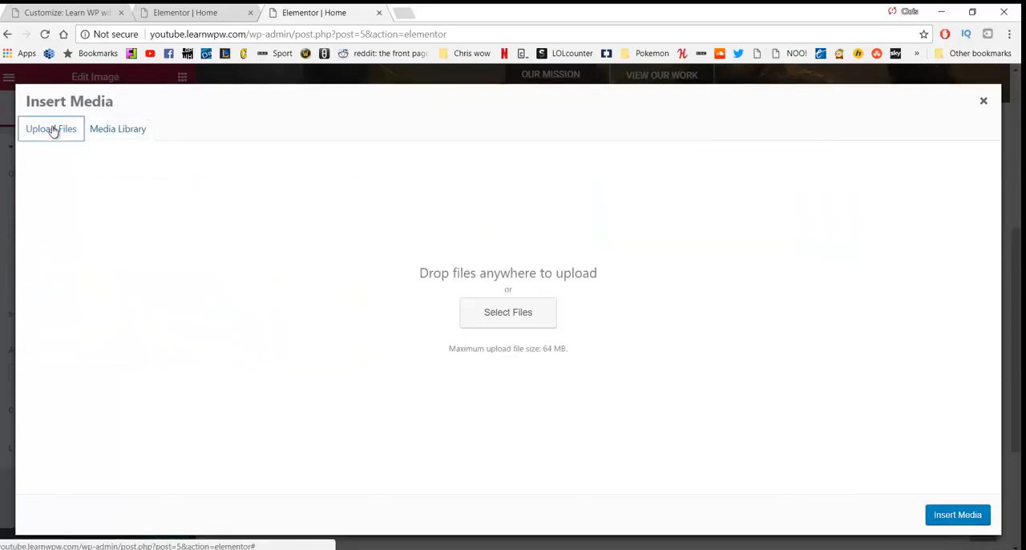
click(118, 130)
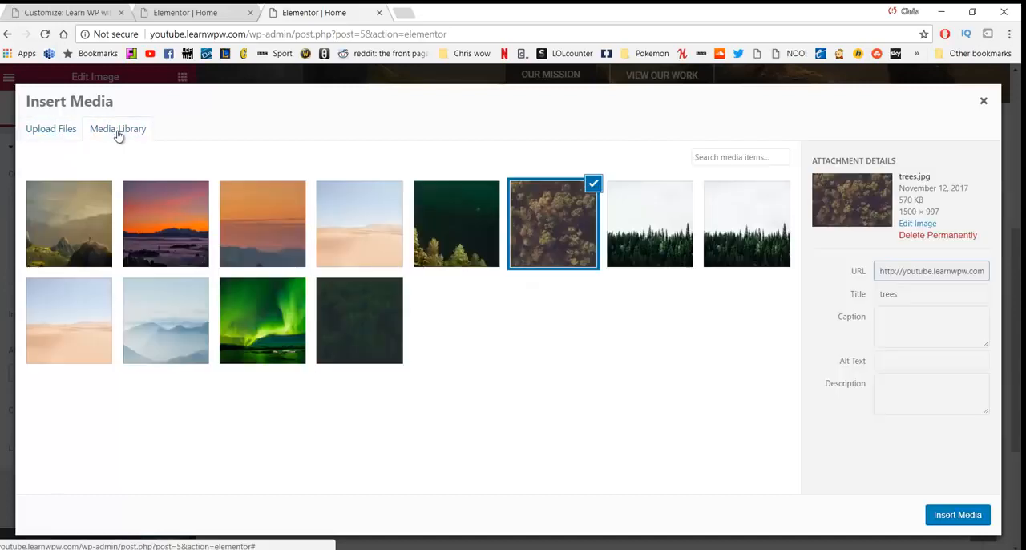
click(957, 515)
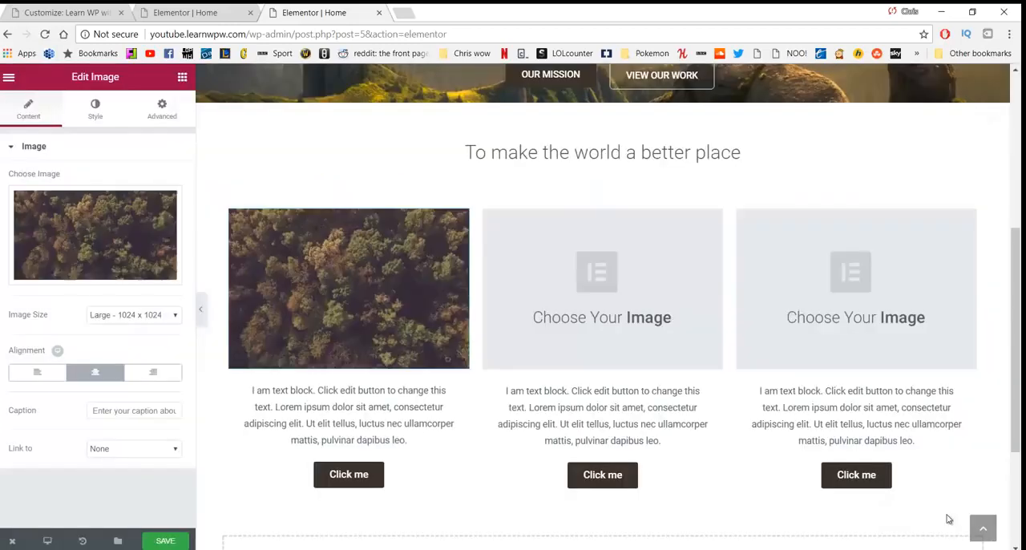
Step: Insert the misty blue mountains picture from the media library as the second column's image
click(577, 278)
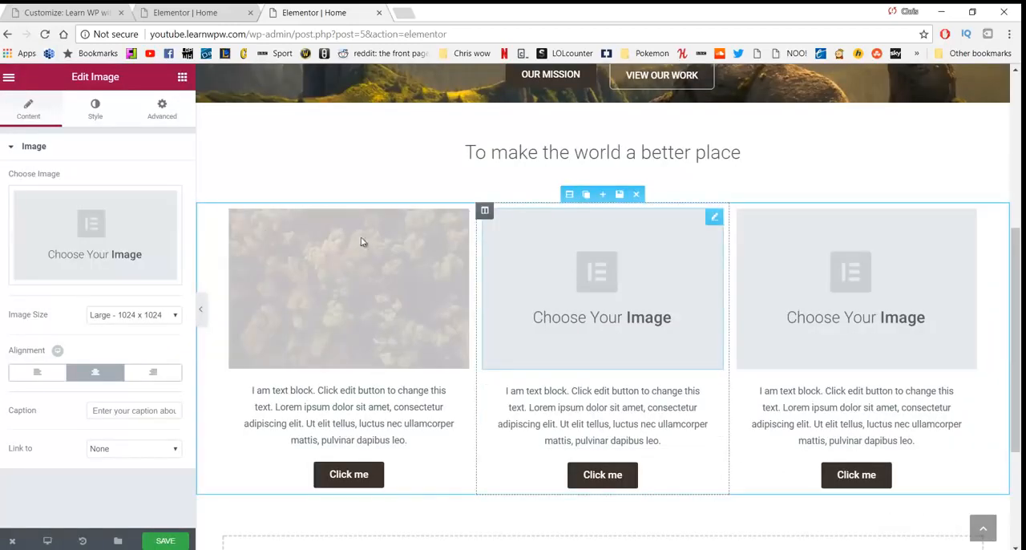
click(163, 237)
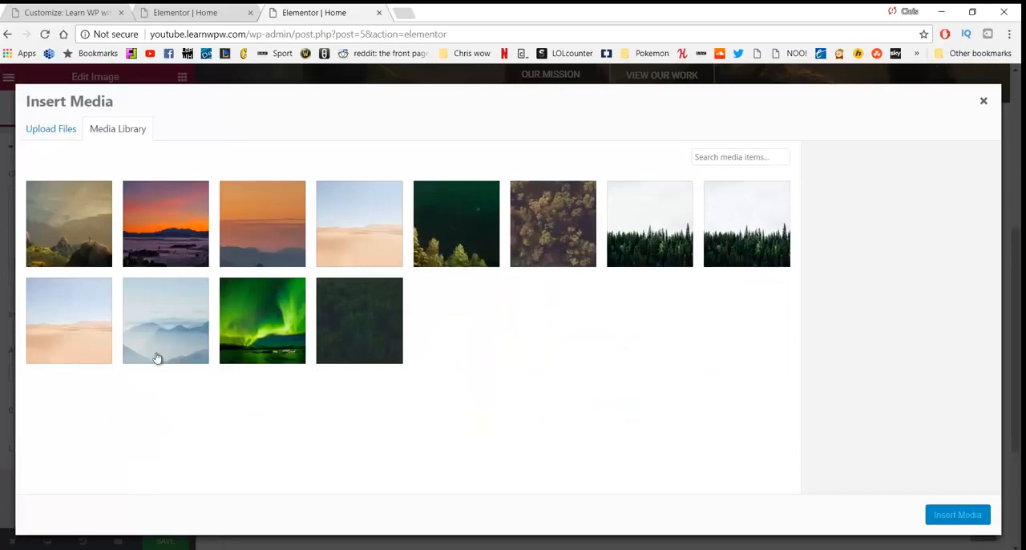
click(176, 324)
click(957, 517)
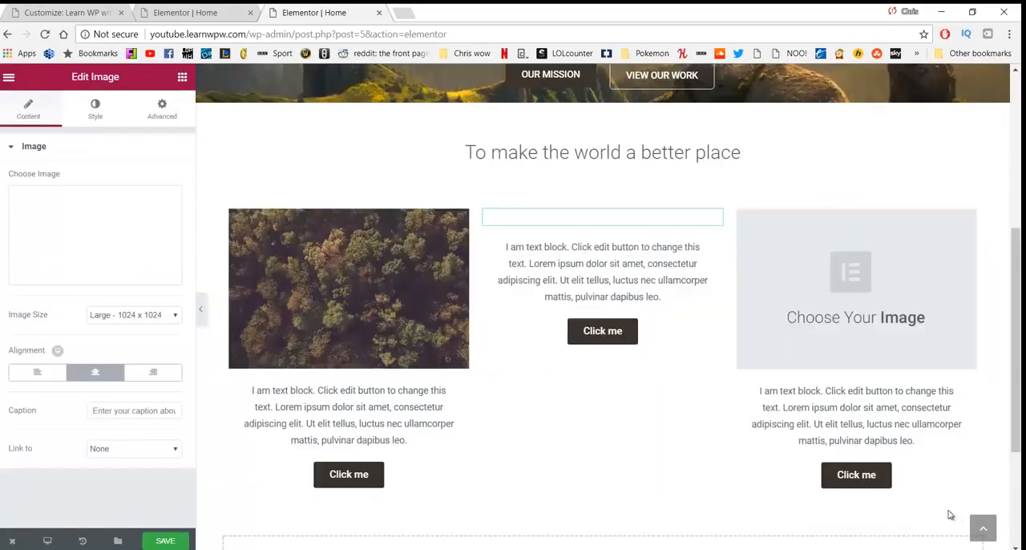
Step: Insert 132344.png, the dark treeline under a pale sky, as the third column's image
click(818, 282)
click(114, 238)
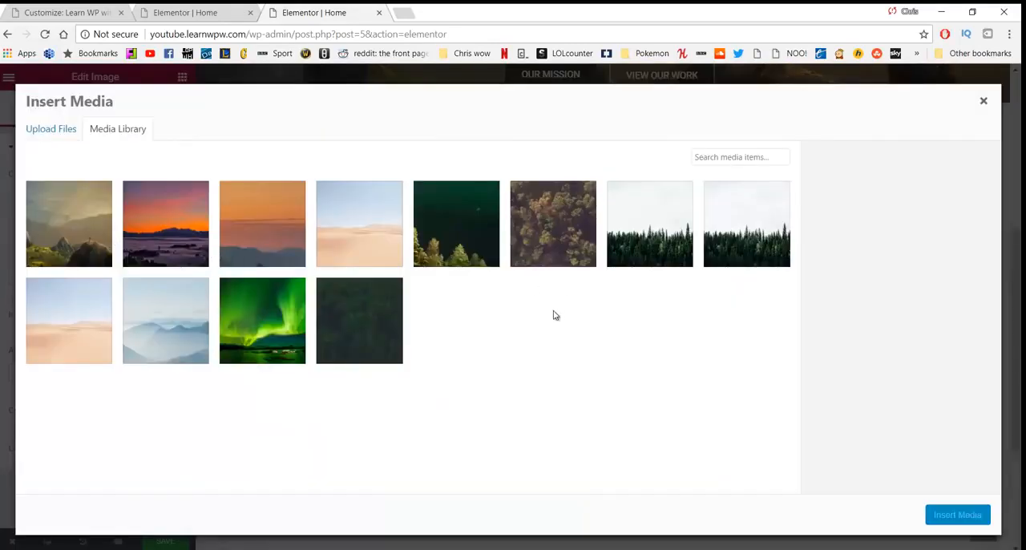
click(650, 232)
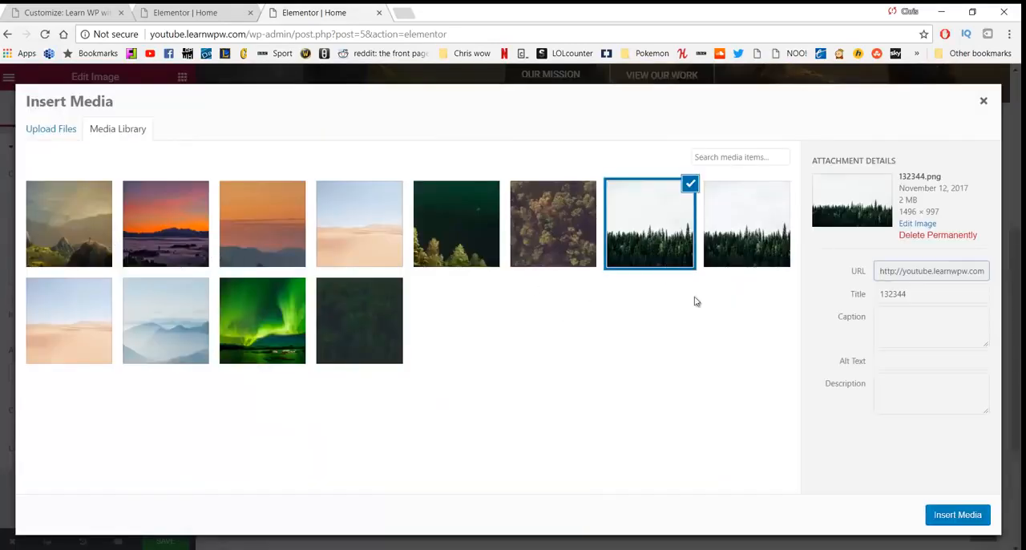
click(956, 511)
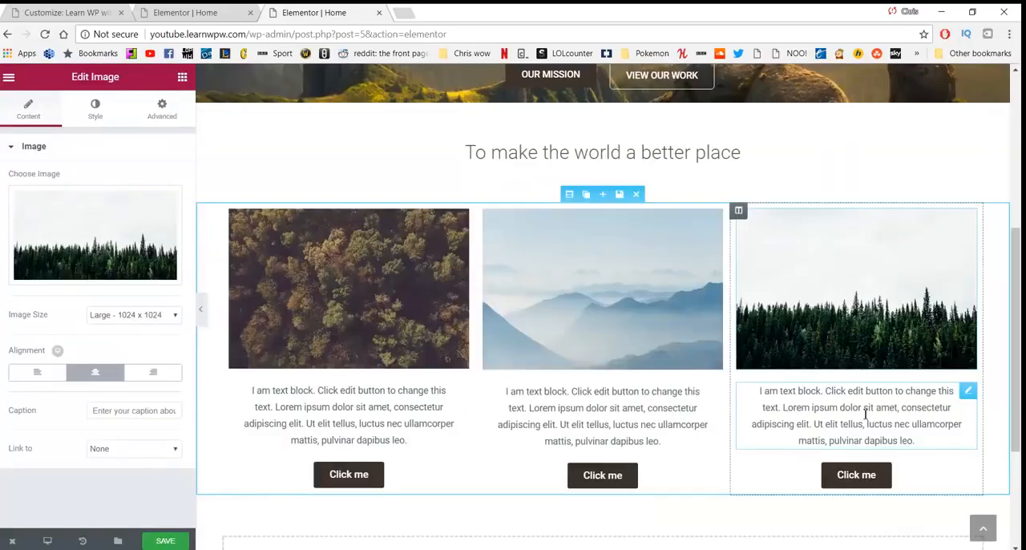
Step: Replace the first column's placeholder text with "Services" and start a new line below it
click(334, 415)
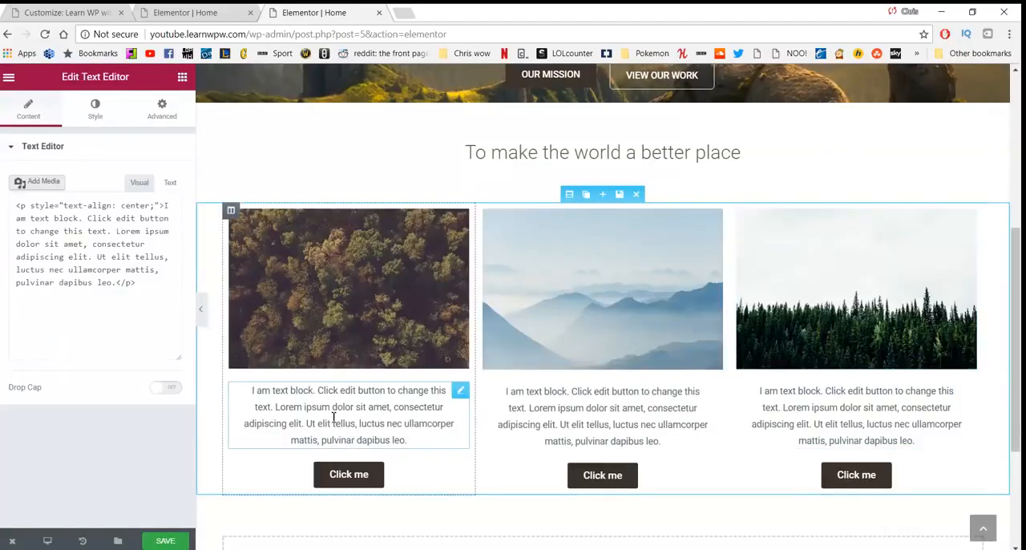
drag(389, 440, 252, 391)
text(Ser)
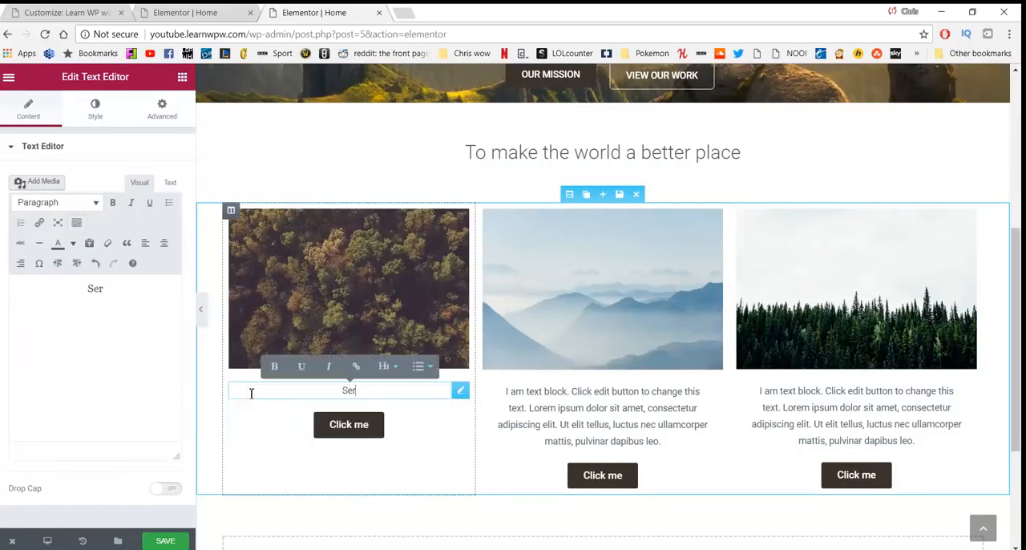
text(vices)
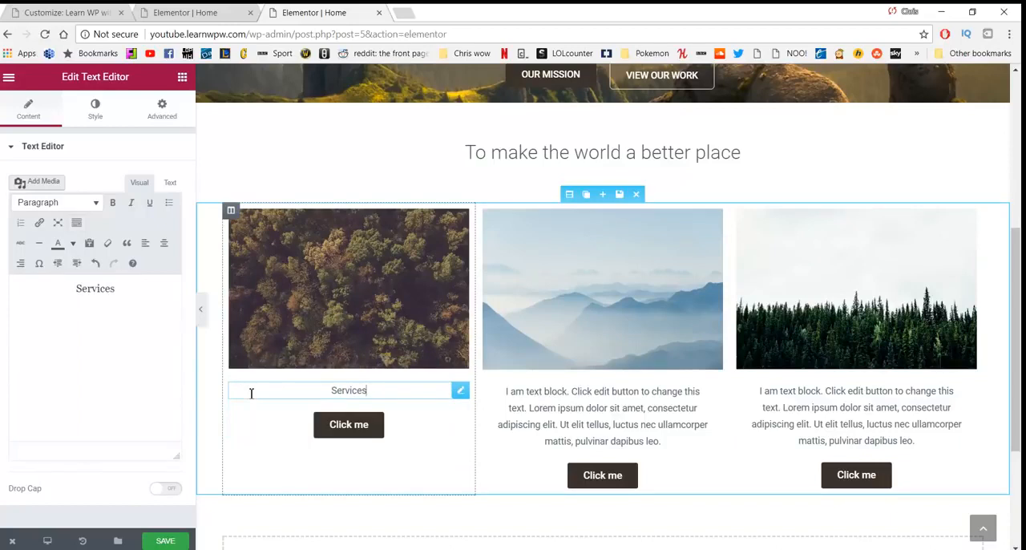
key(Return)
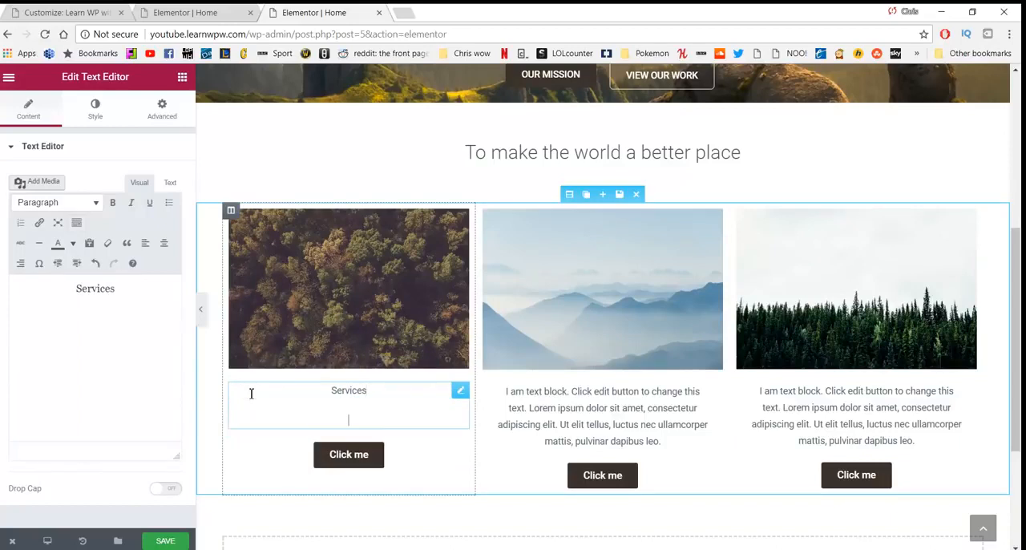
Step: Turn on plain-text pasting, and paste the copied "We help you relax" text under "Services" with its first letter capitalised
click(90, 244)
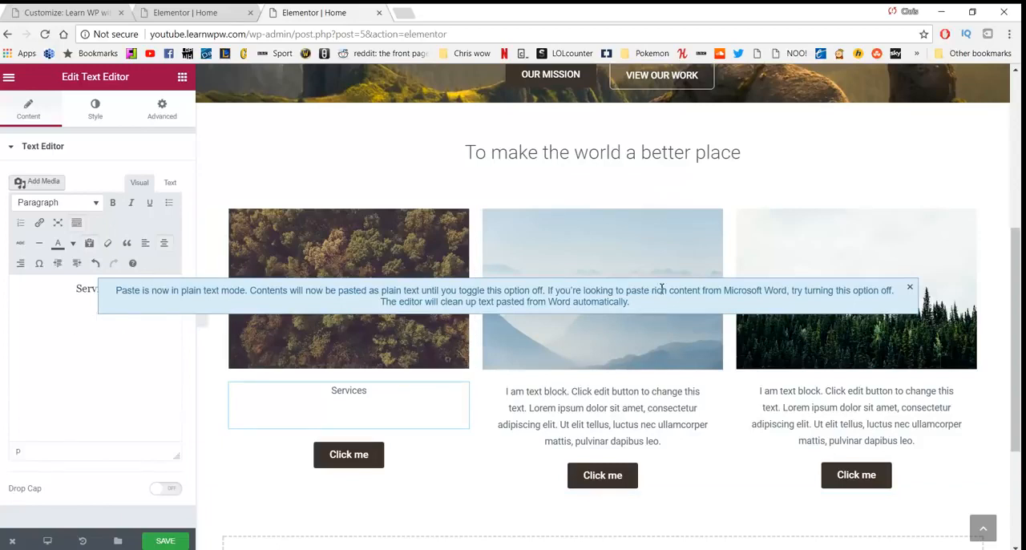
click(910, 286)
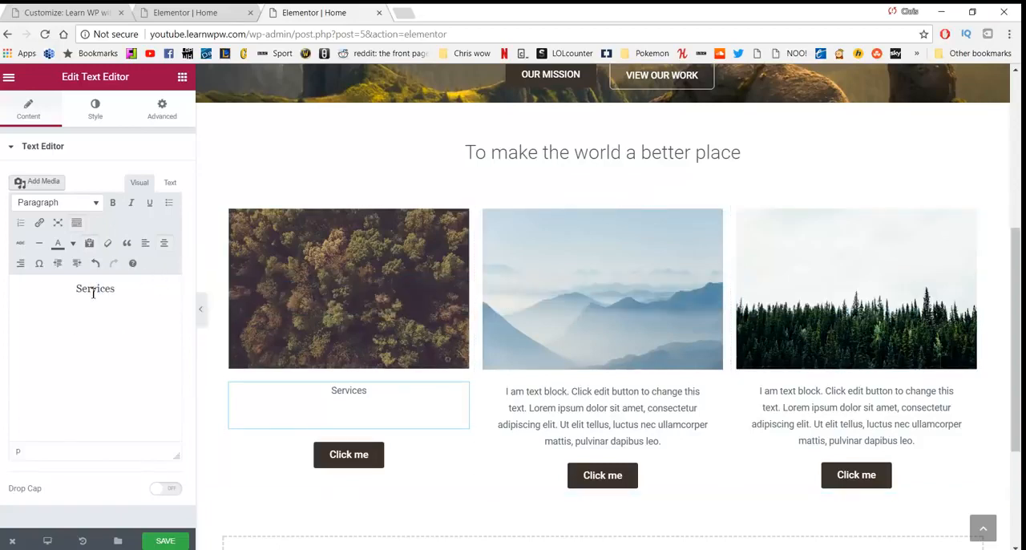
text(we help you relax so you can go and begin your your. This helps you reflect so you can enjoy your life.)
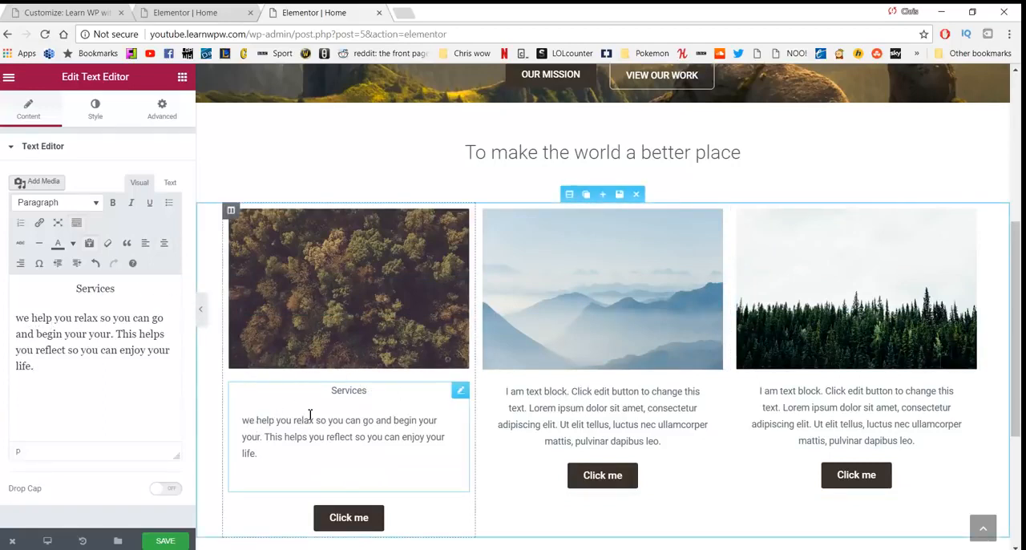
key(BackSpace)
text(W)
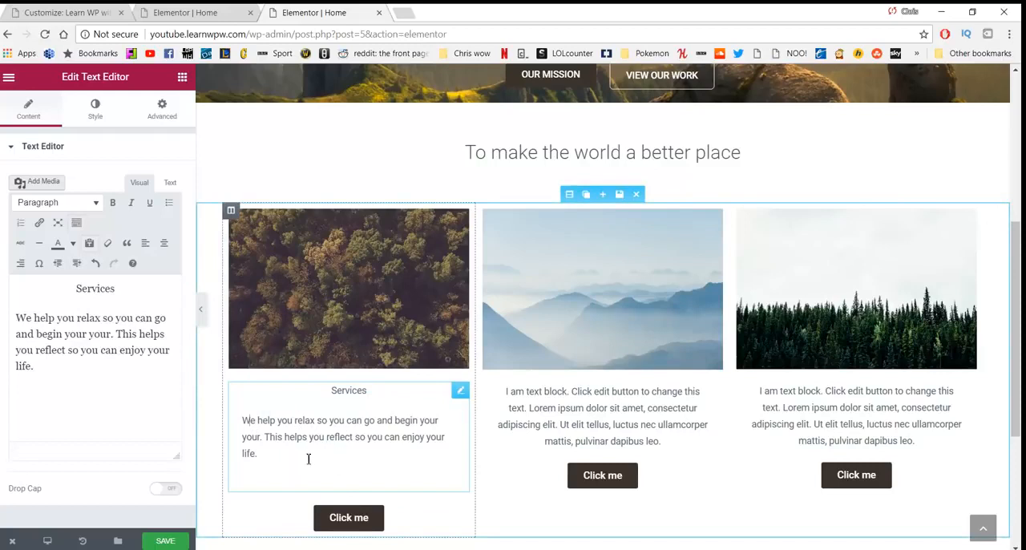
Step: Format the first column's "Services" line as a centred Heading 3
drag(307, 458, 210, 430)
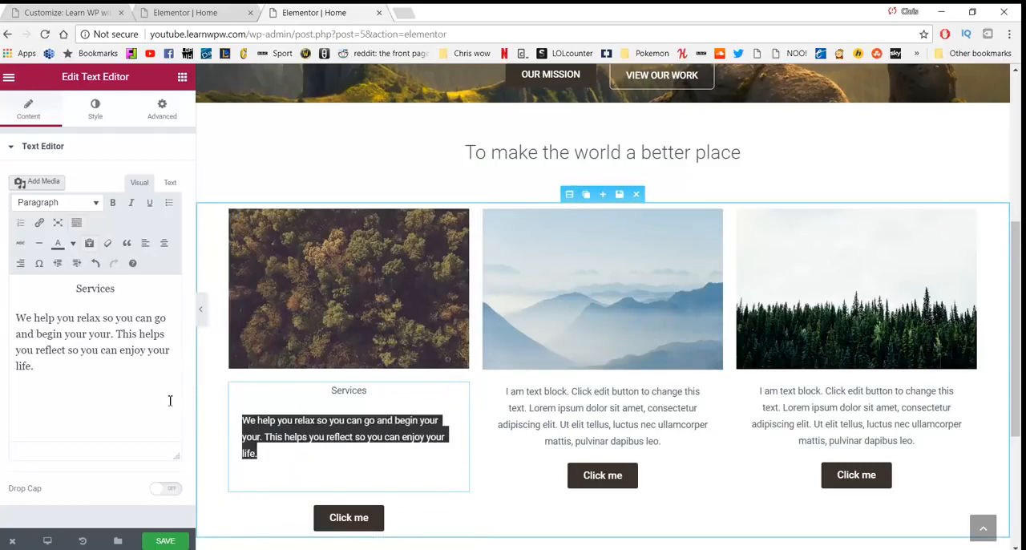
click(163, 244)
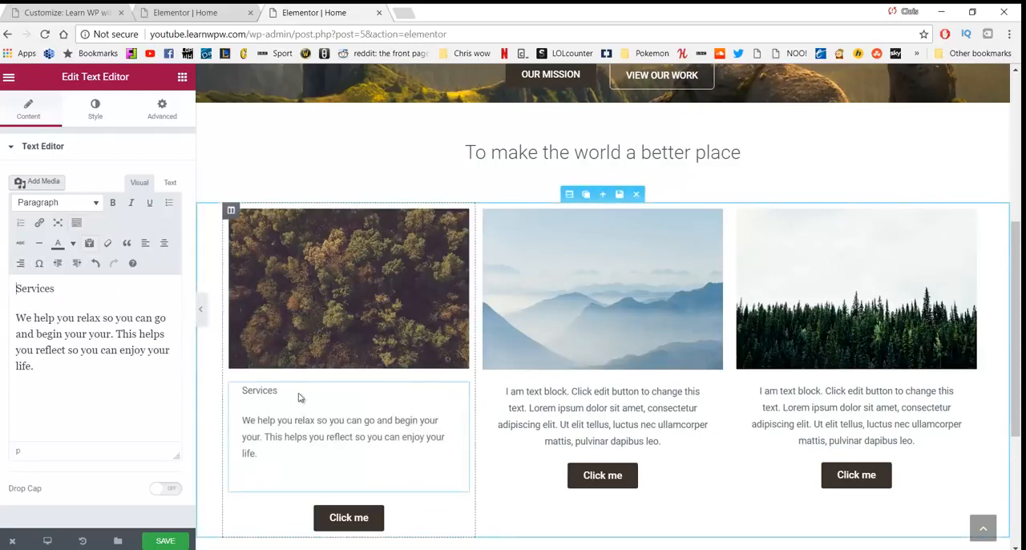
drag(289, 393, 240, 391)
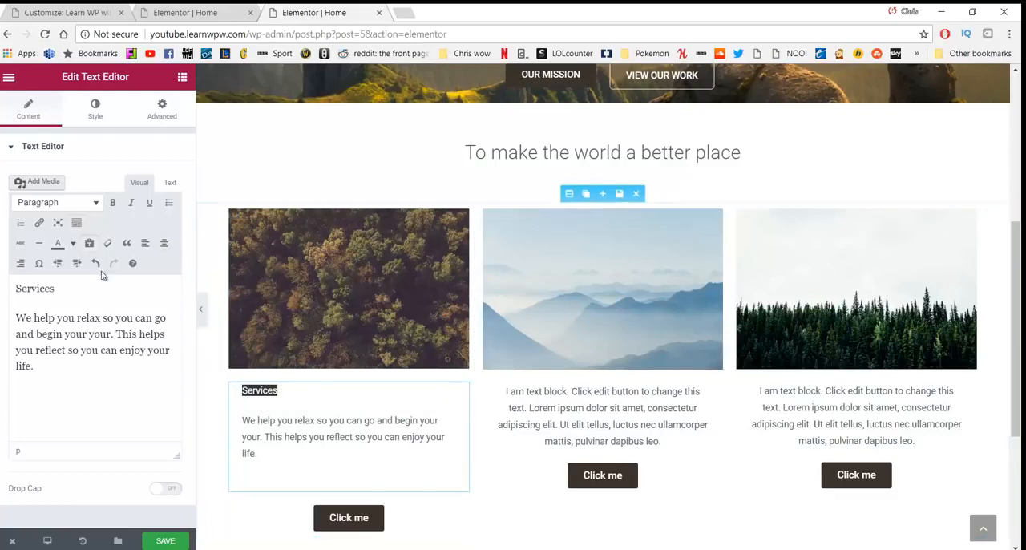
click(83, 204)
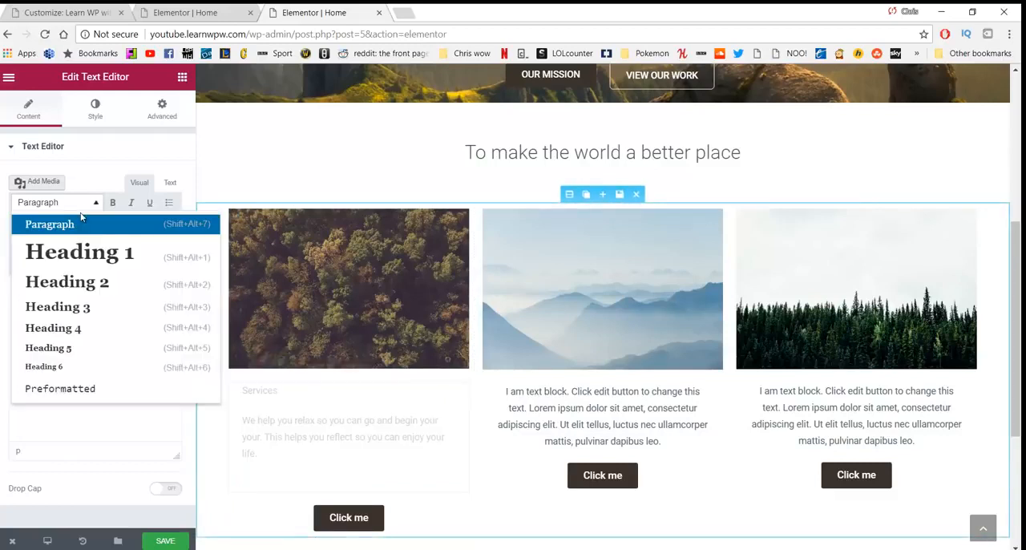
click(74, 307)
click(163, 243)
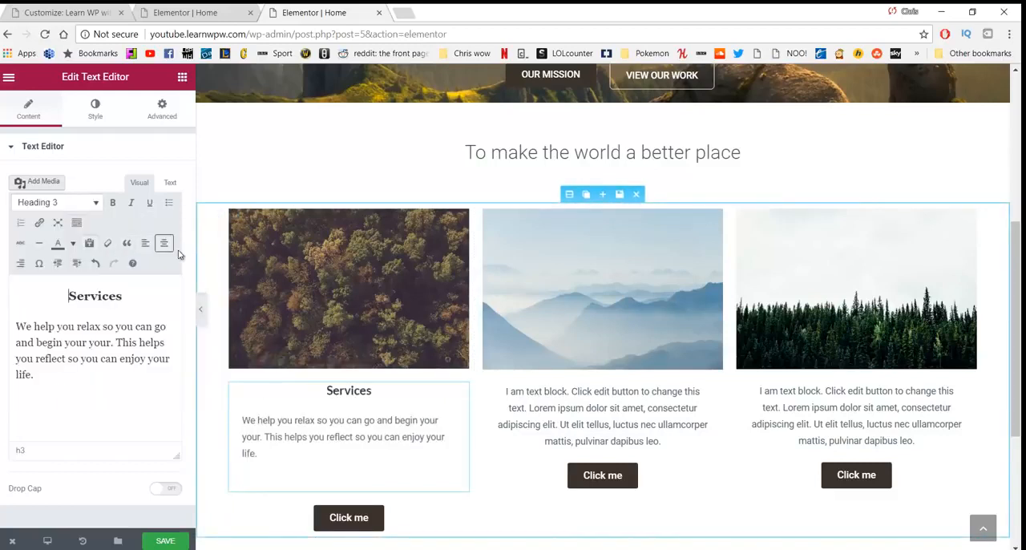
Step: Replace the second column's placeholder text with "Our work"
click(547, 402)
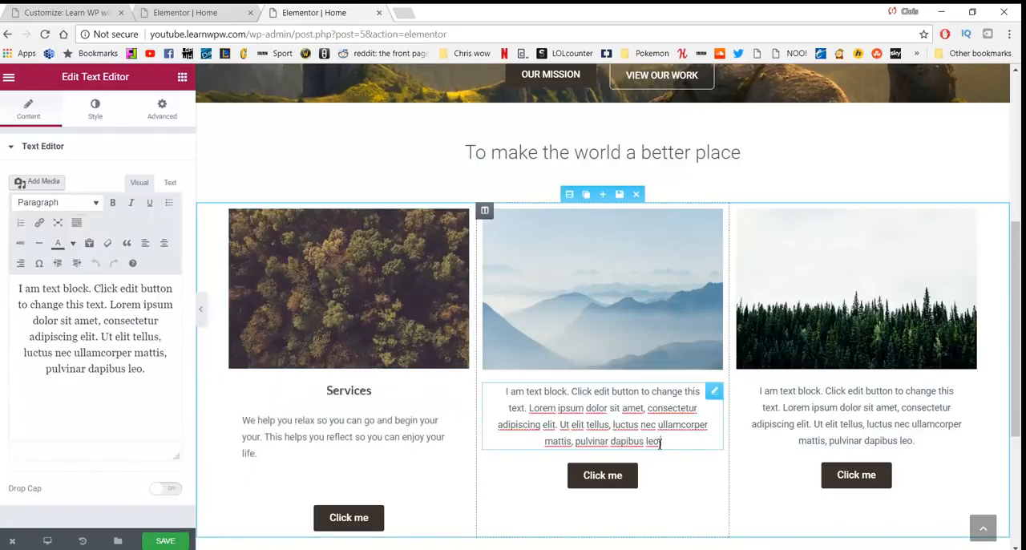
drag(661, 442, 506, 391)
text(Our work)
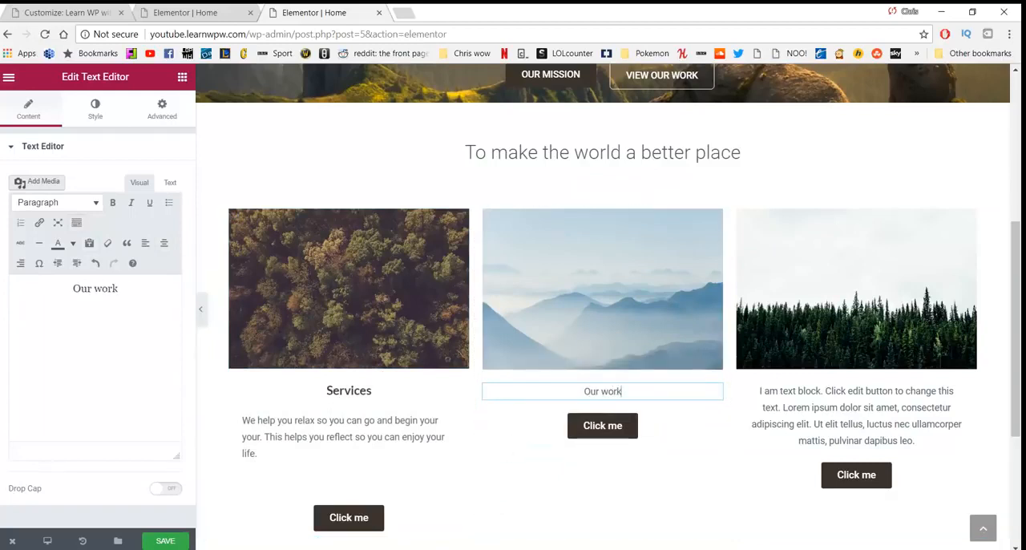
Step: Copy the "See the work we do around the world" sentence from Notepad and paste it on a new line under "Our work"
key(alt+Tab)
drag(275, 439, 235, 430)
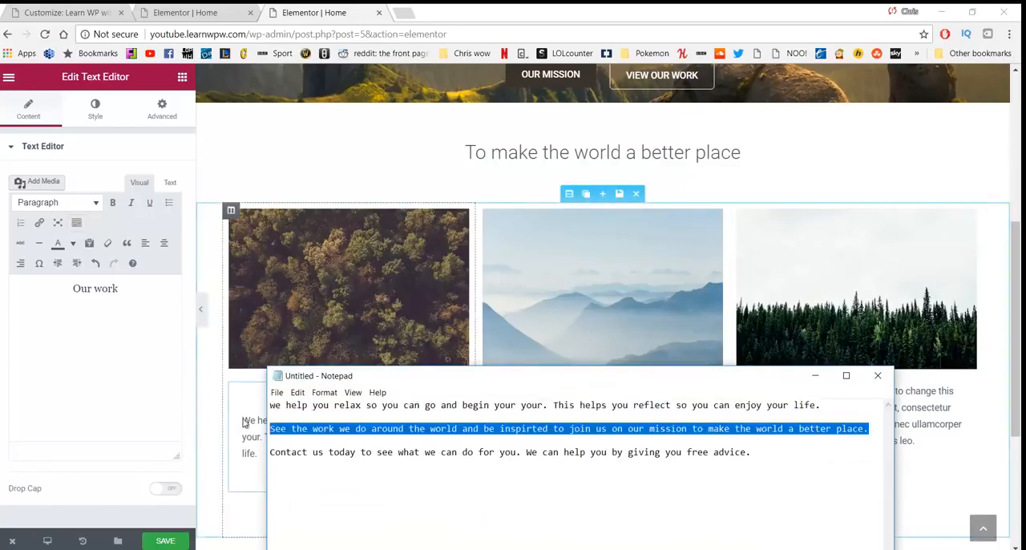
click(205, 429)
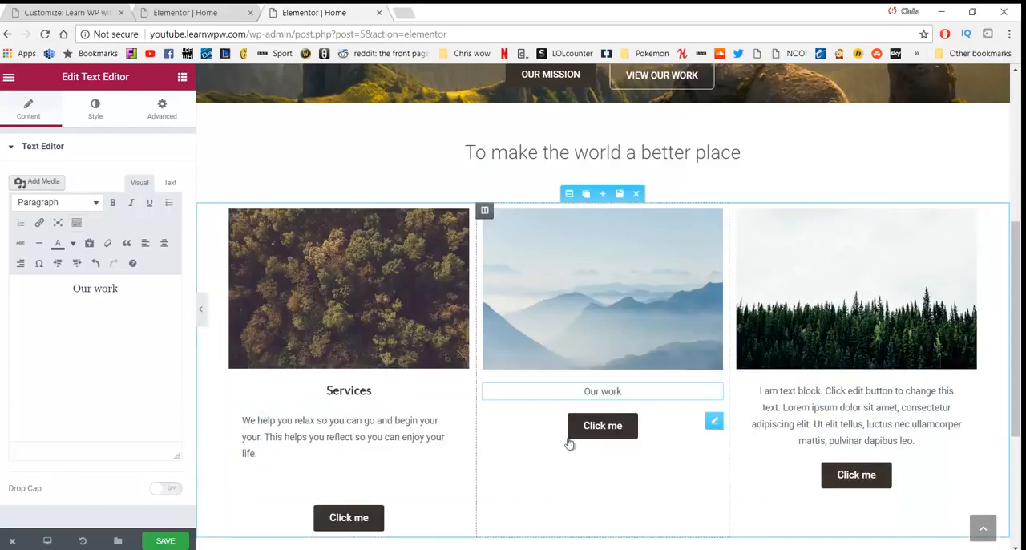
click(648, 392)
key(Return)
text(See the work we do around the world and be inspired to join us on our mission to make the world a better place.)
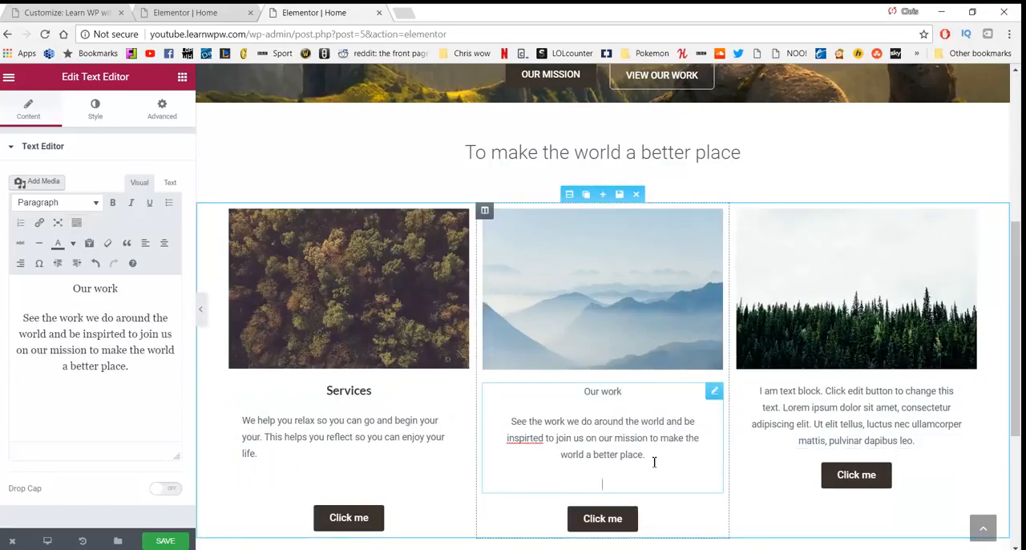
Step: Correct the misspelled word "inspirted" to "inspired" in the second column's paragraph
drag(654, 462, 492, 433)
click(524, 439)
right_click(524, 441)
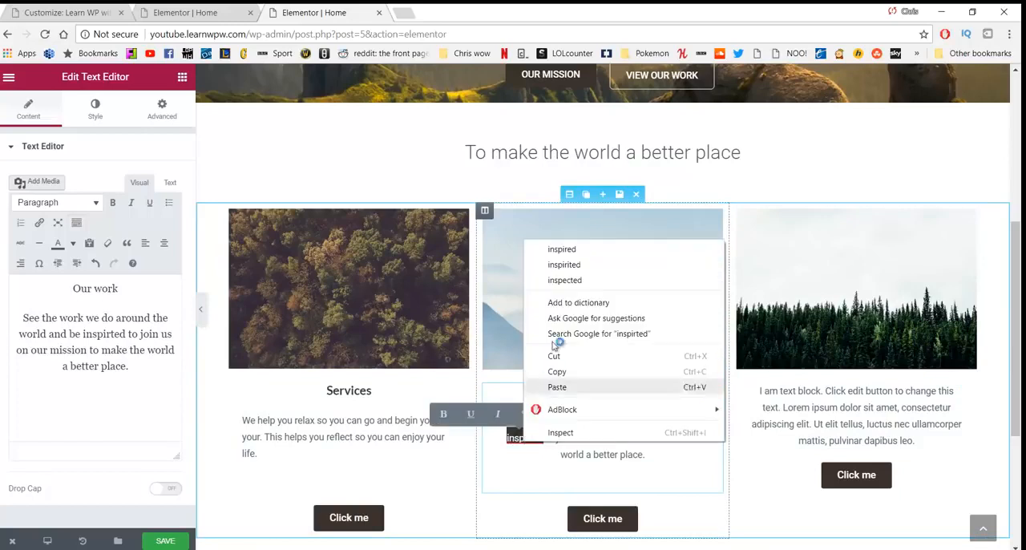
click(562, 250)
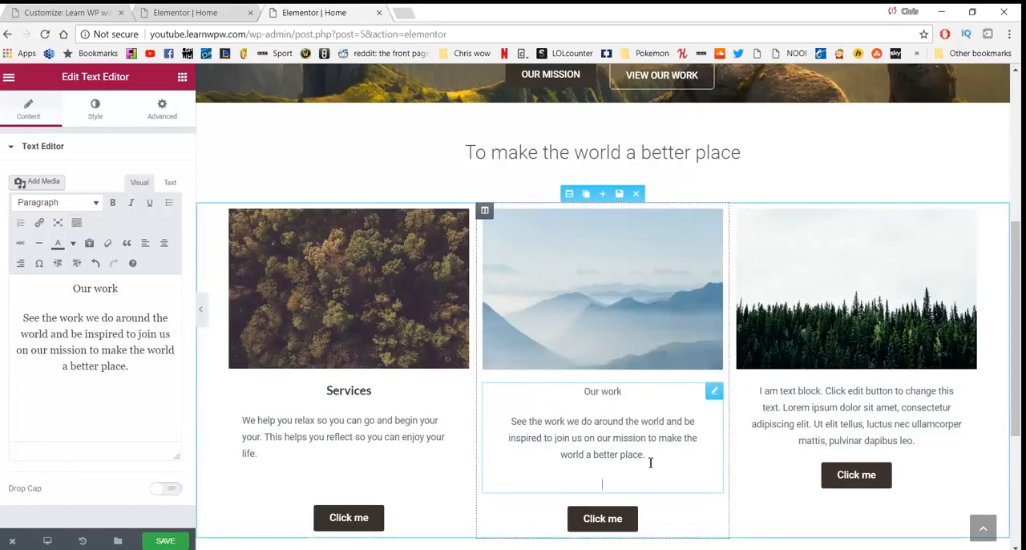
Step: Try to centre the body paragraphs under "Our work" and "Services" in the first two columns
drag(647, 460, 476, 422)
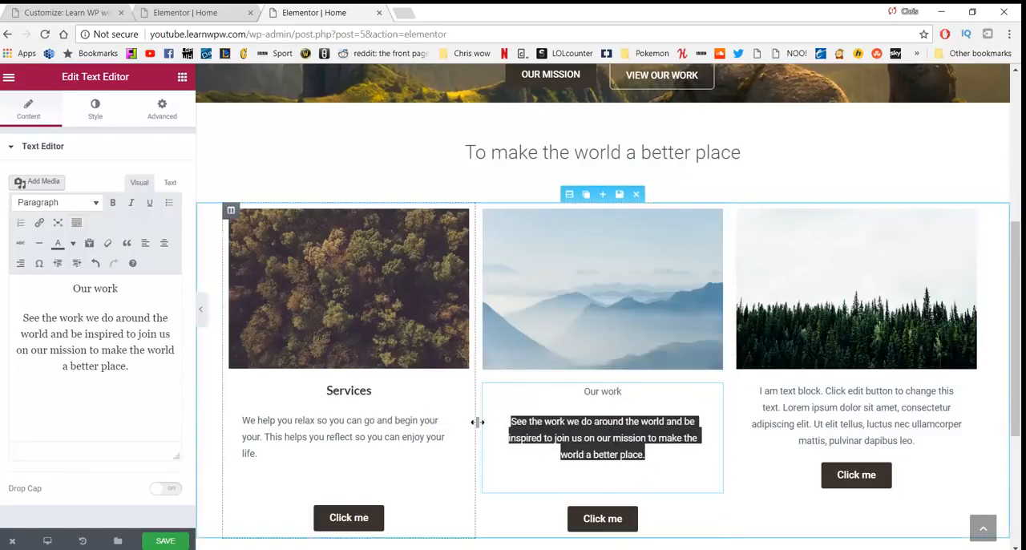
click(164, 243)
click(318, 433)
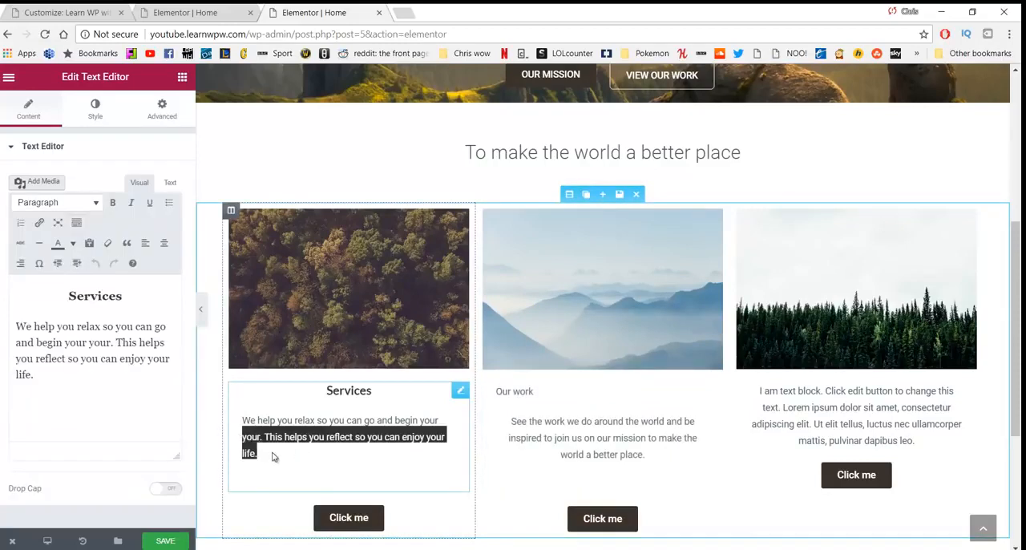
click(275, 453)
drag(275, 454, 224, 414)
click(145, 243)
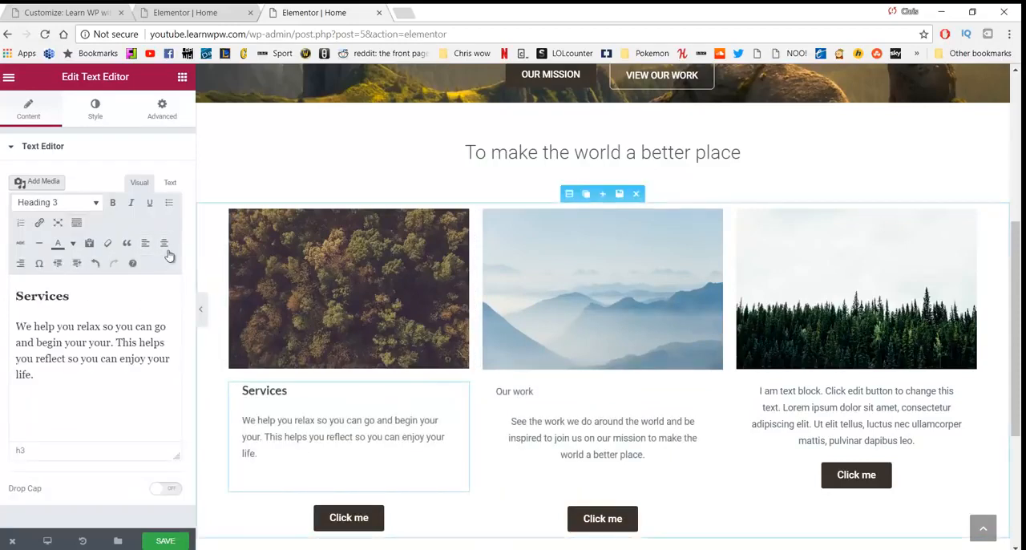
click(163, 243)
drag(294, 452, 234, 421)
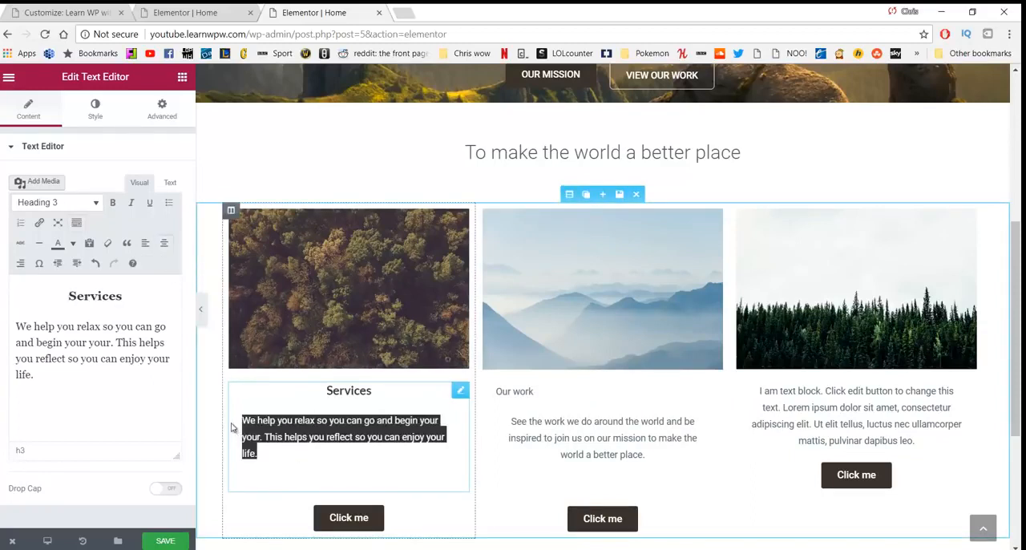
click(164, 242)
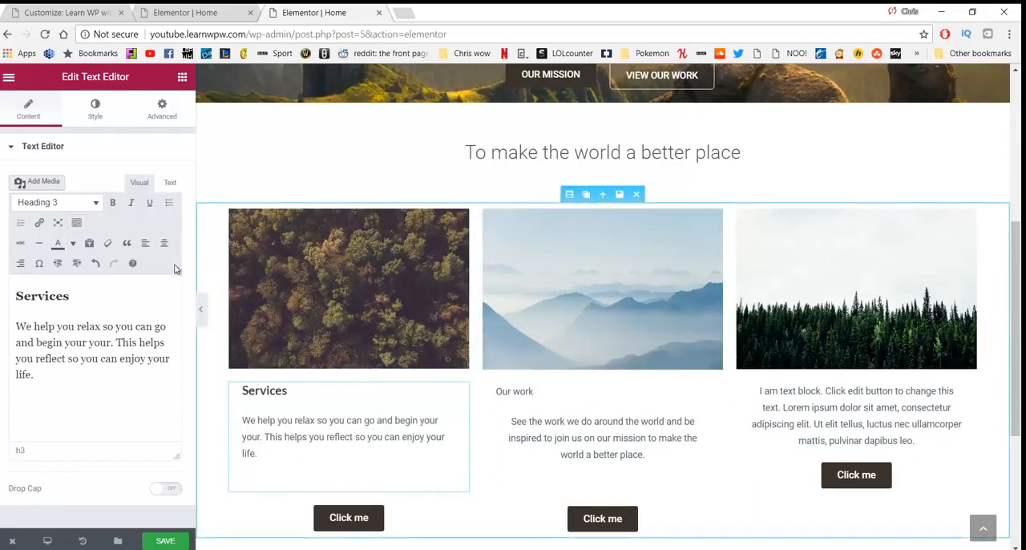
drag(292, 449, 223, 383)
click(164, 243)
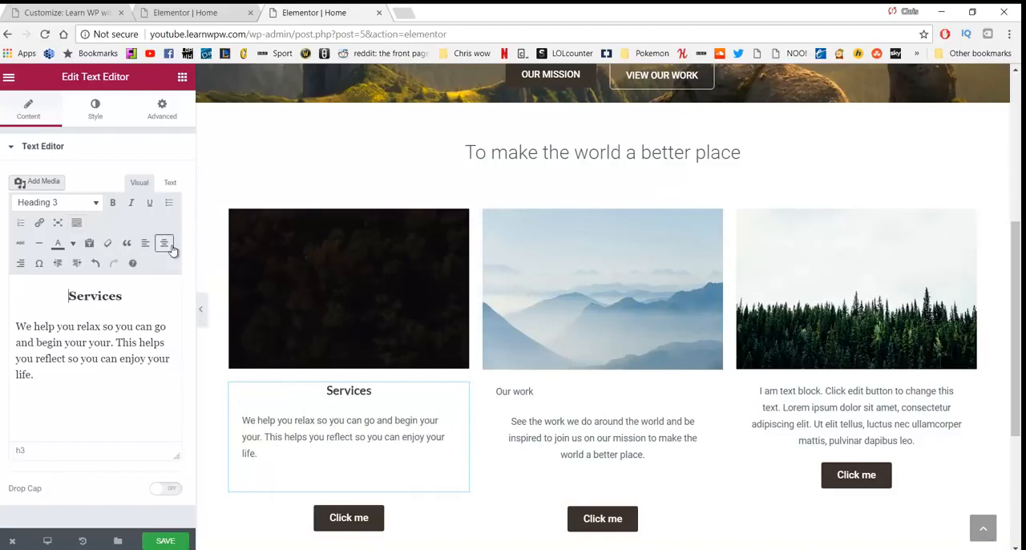
Step: Centre the "Our work" line in the second column
drag(536, 393, 496, 393)
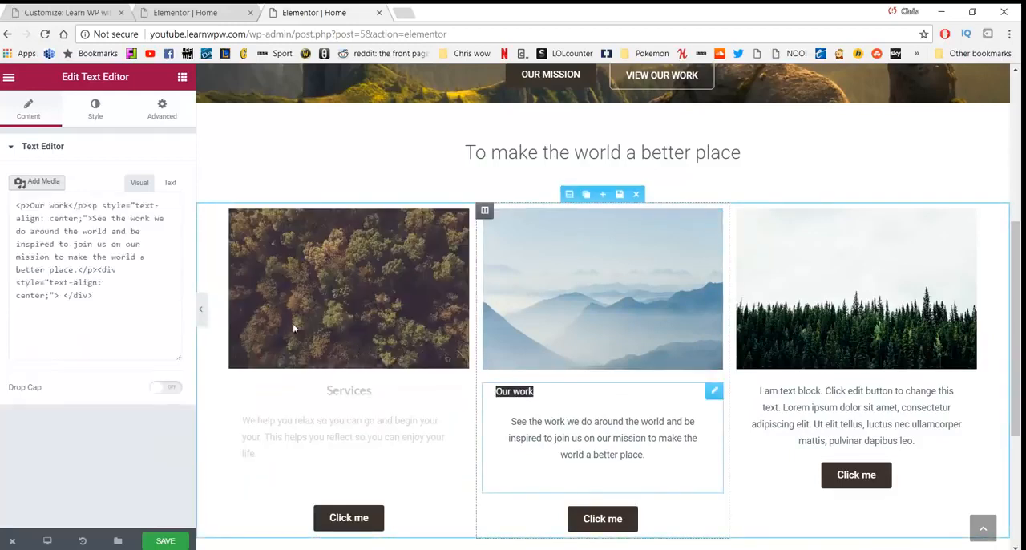
click(164, 244)
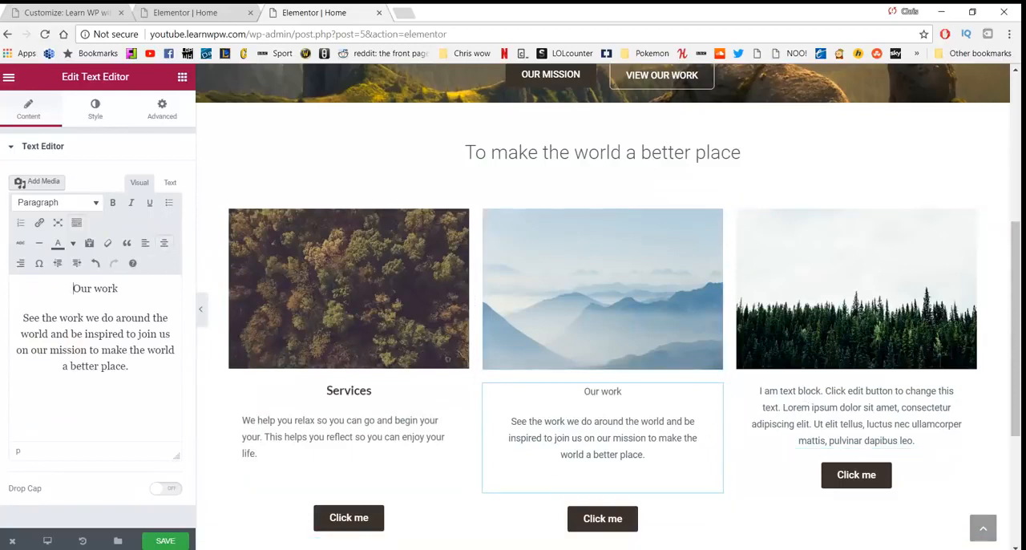
Step: Replace the third column's placeholder text with "Contact us" and, below it, the "Contact us today" text copied from Notepad
click(461, 548)
drag(803, 455, 267, 478)
key(ctrl+c)
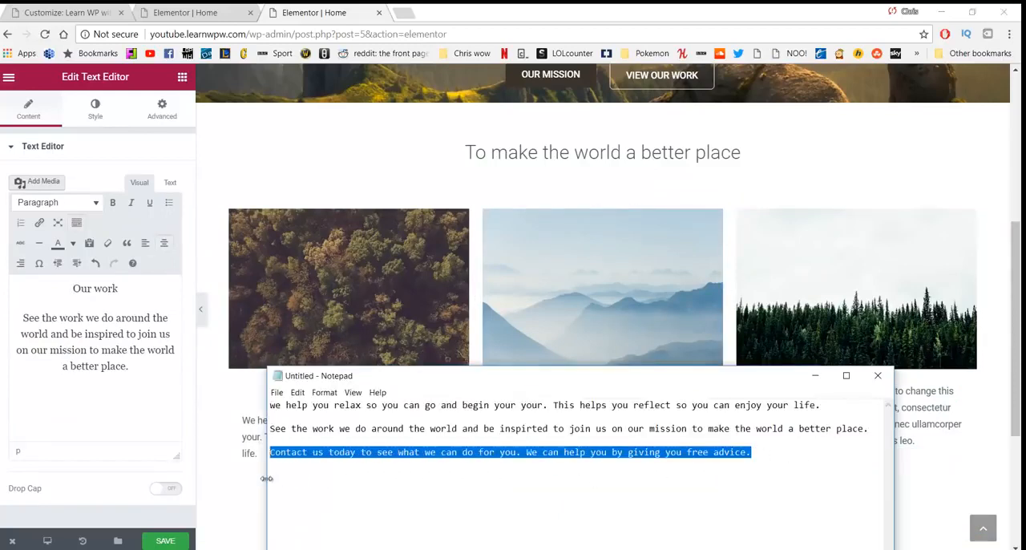
click(909, 439)
drag(912, 440, 714, 392)
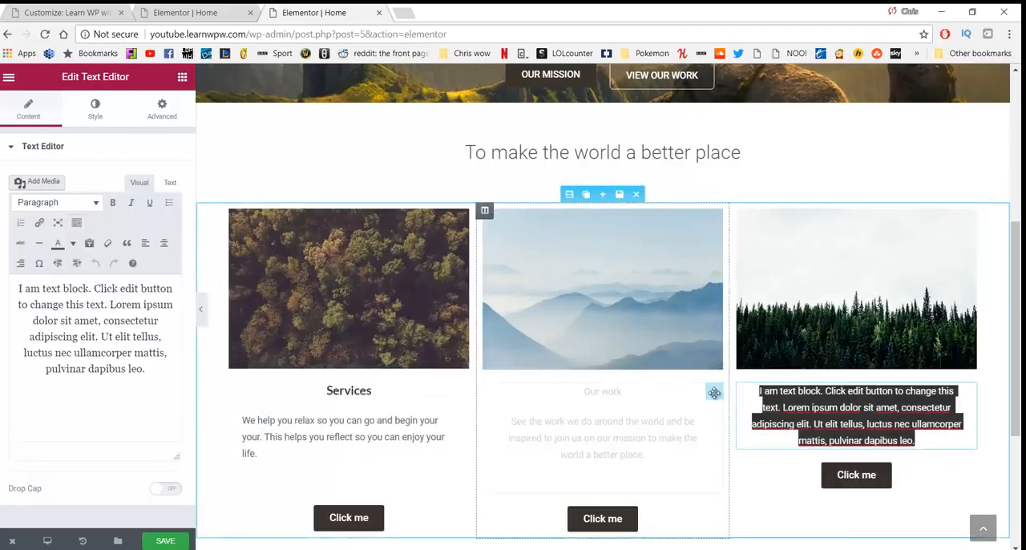
text(Contact us)
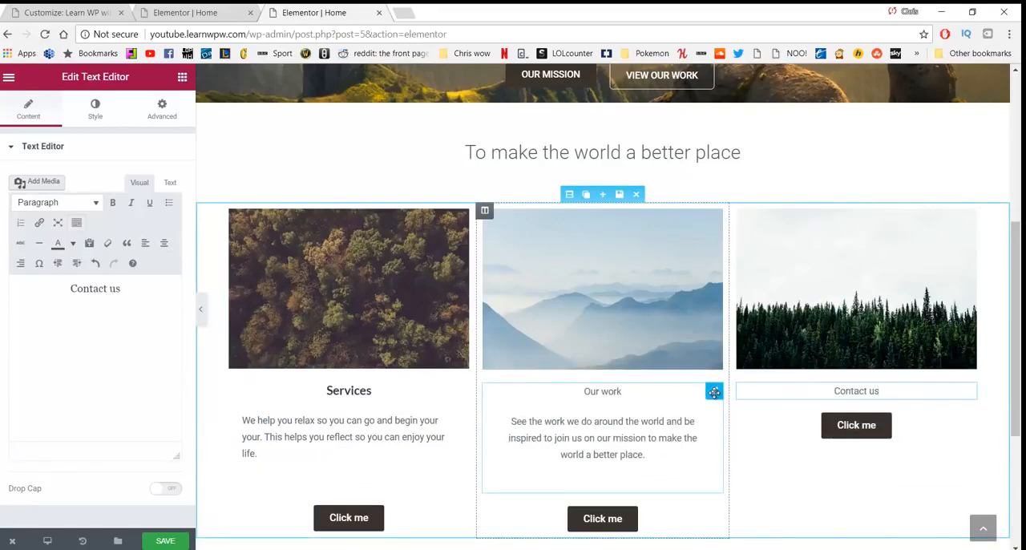
key(Return)
key(ctrl+v)
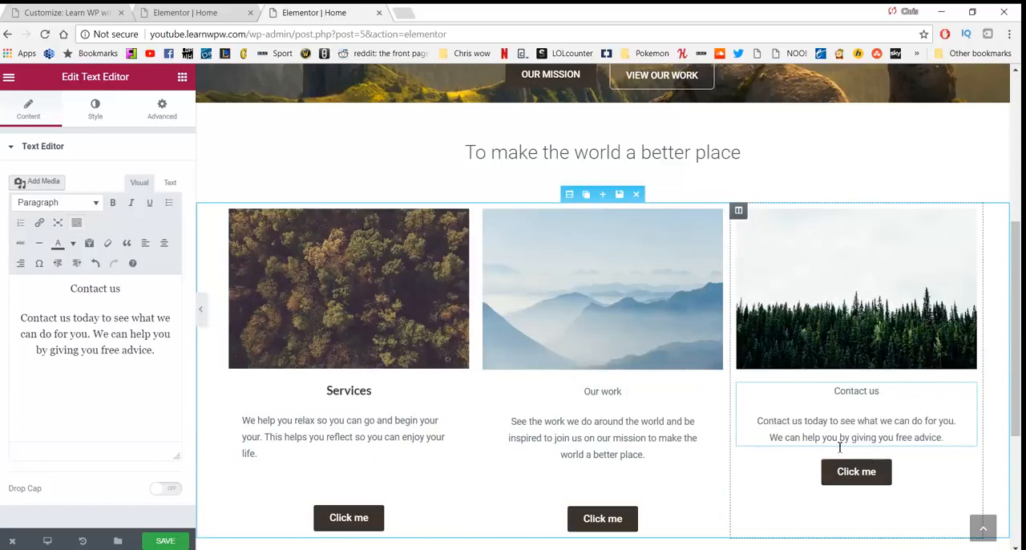
Step: Add an empty line below the paragraph in the third column's text block
click(163, 243)
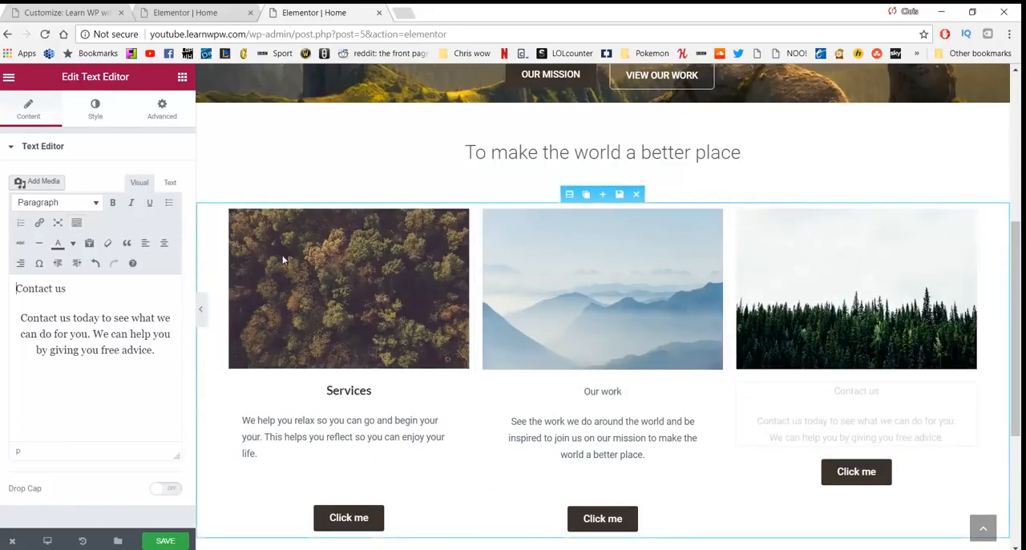
key(Return)
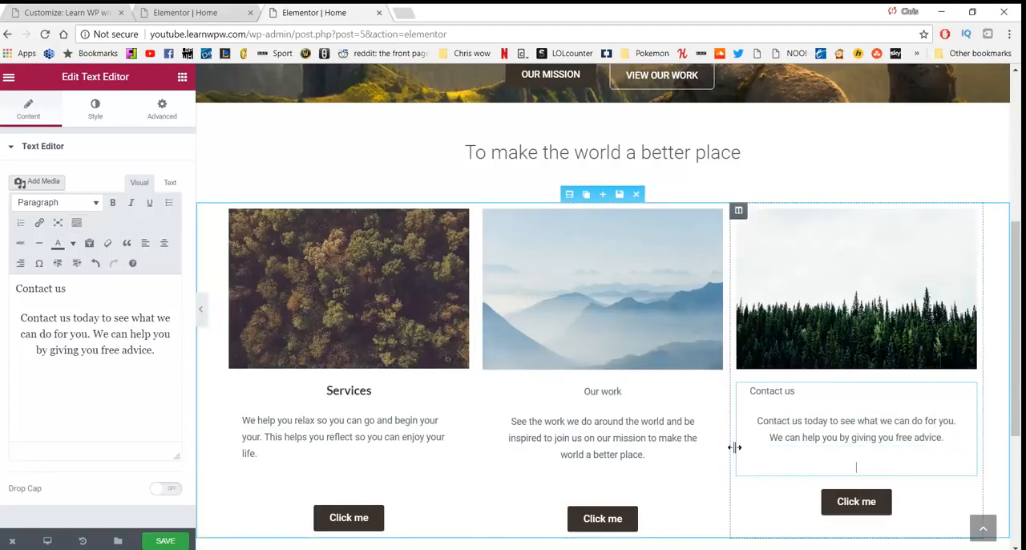
double_click(793, 404)
click(828, 418)
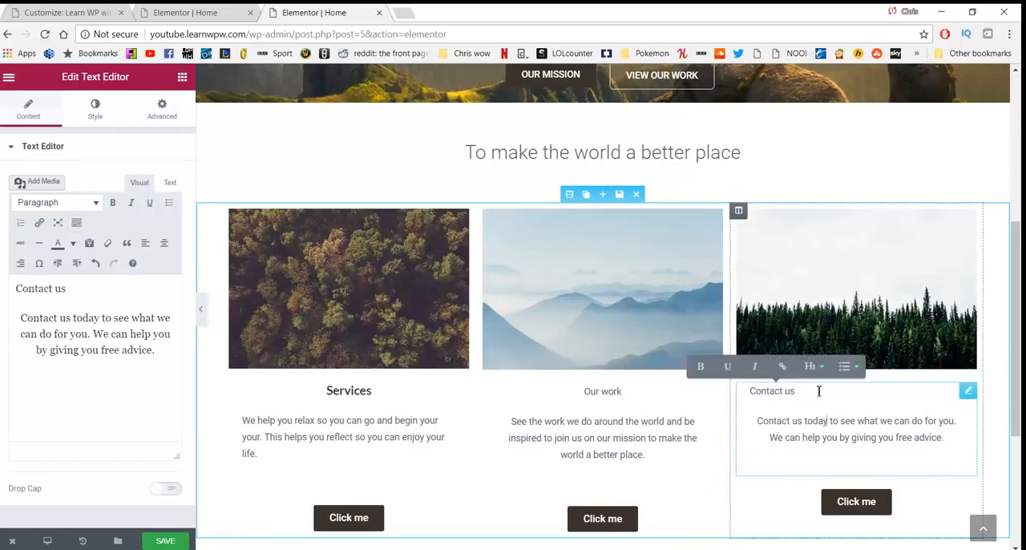
Step: Format the third column's "Contact us" line as a centred Heading 3
drag(818, 390, 741, 390)
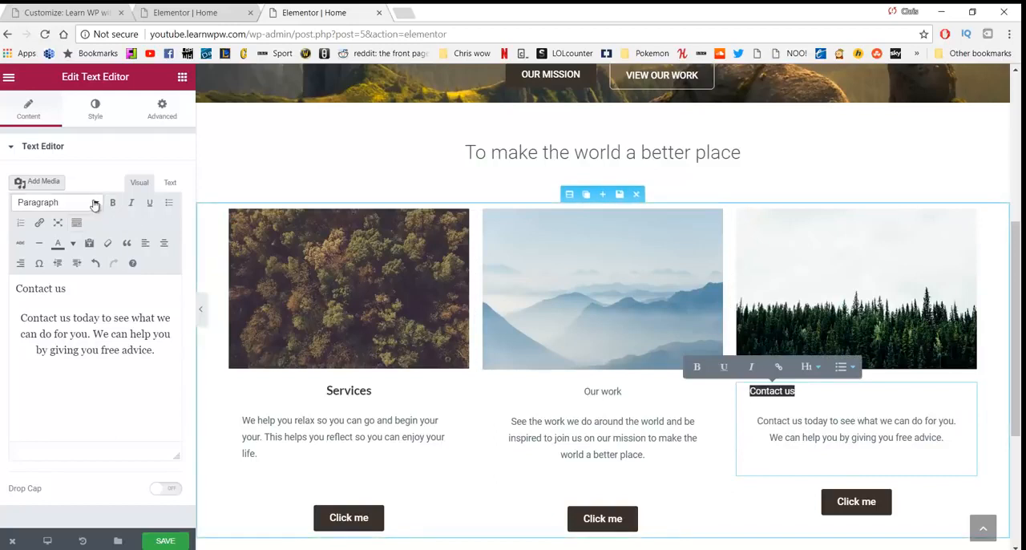
click(91, 202)
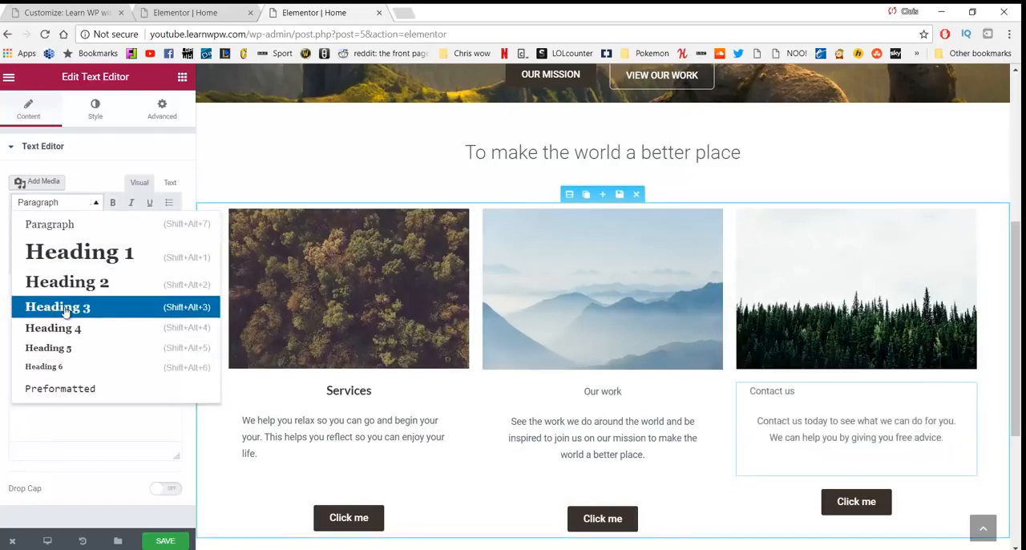
click(65, 312)
drag(812, 399, 657, 375)
click(165, 244)
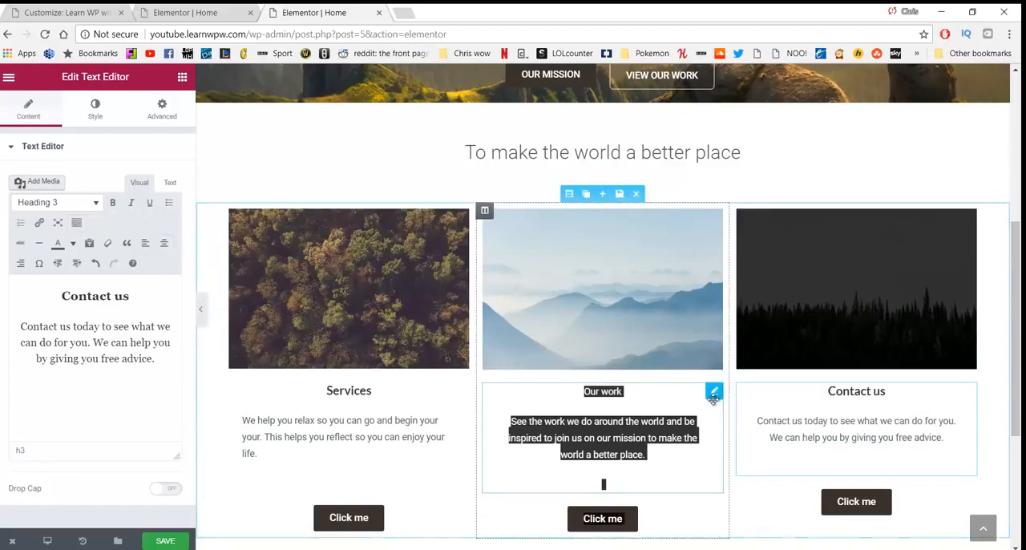
Step: Undo the accidental move of the text block and format the second column's "Our work" line as Heading 3
drag(714, 398, 650, 396)
key(ctrl+z)
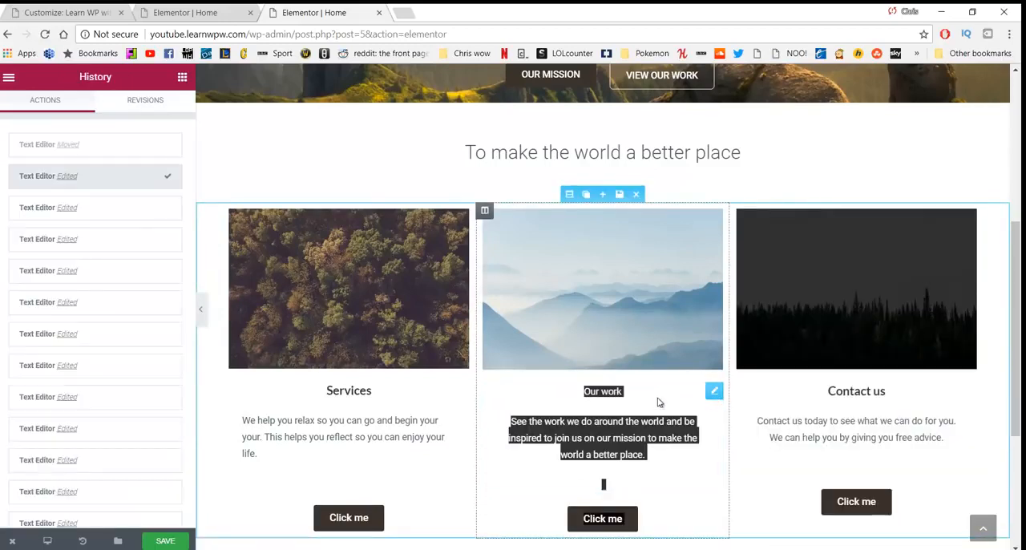
click(664, 406)
drag(646, 393, 574, 394)
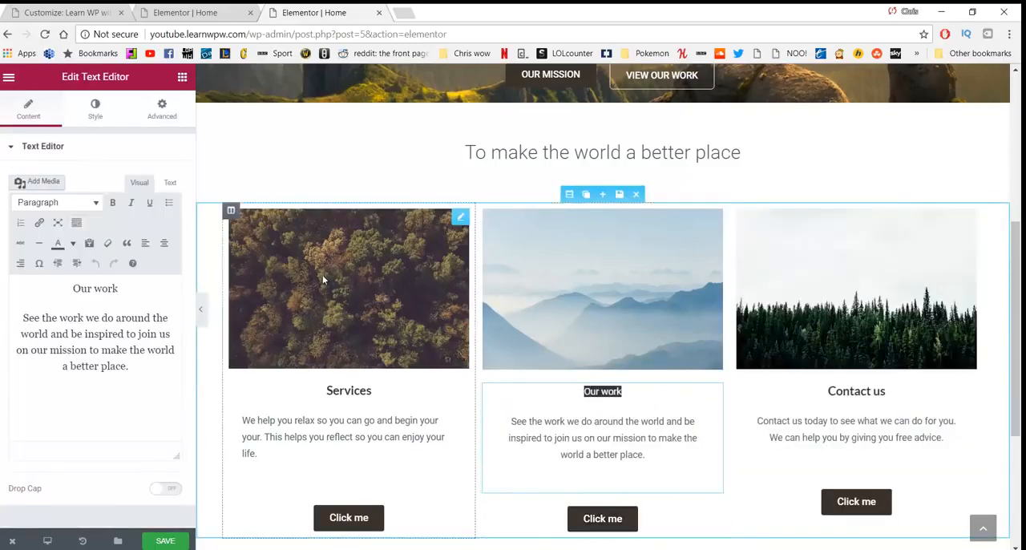
click(57, 202)
click(57, 304)
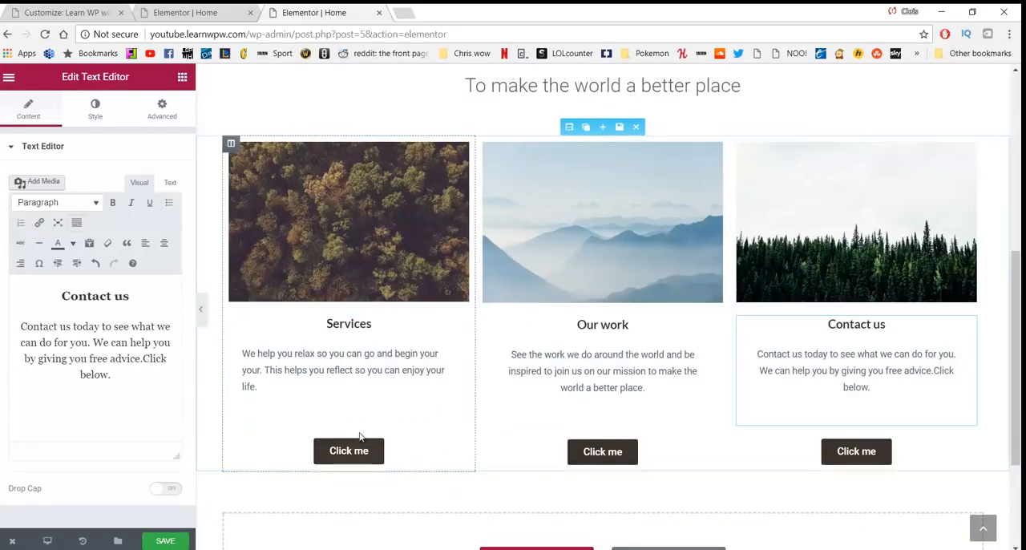
Step: Label the button under the Services column "Our services" and link it to /services
scroll(737, 426, down, 1)
scroll(737, 427, up, 2)
scroll(731, 418, down, 1)
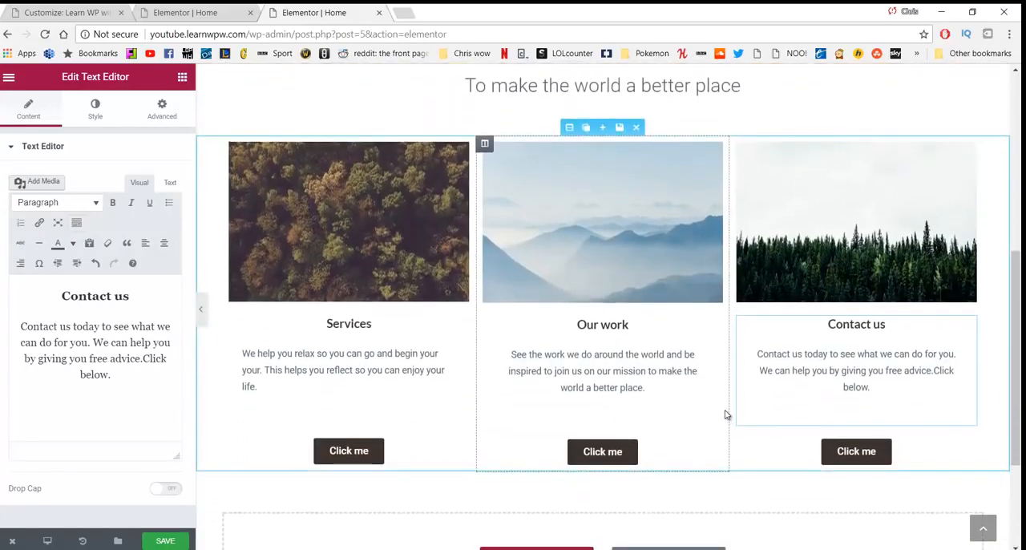
scroll(725, 414, down, 1)
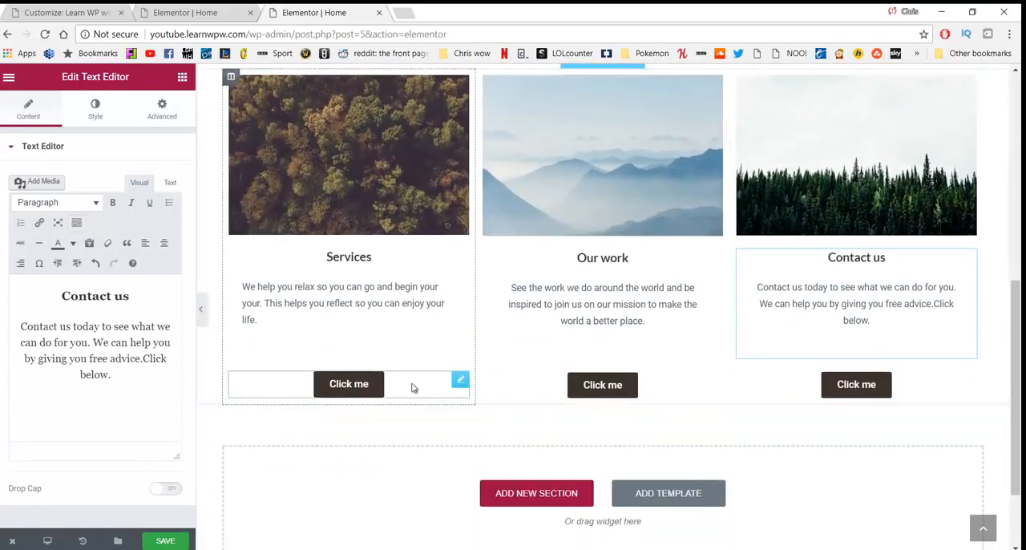
click(342, 383)
drag(136, 218, 65, 222)
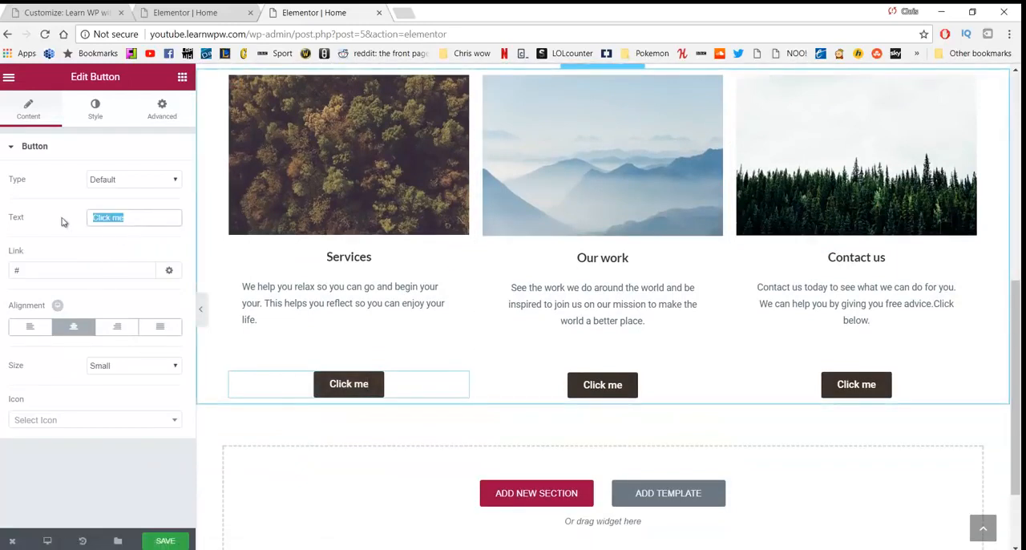
text(Our serv)
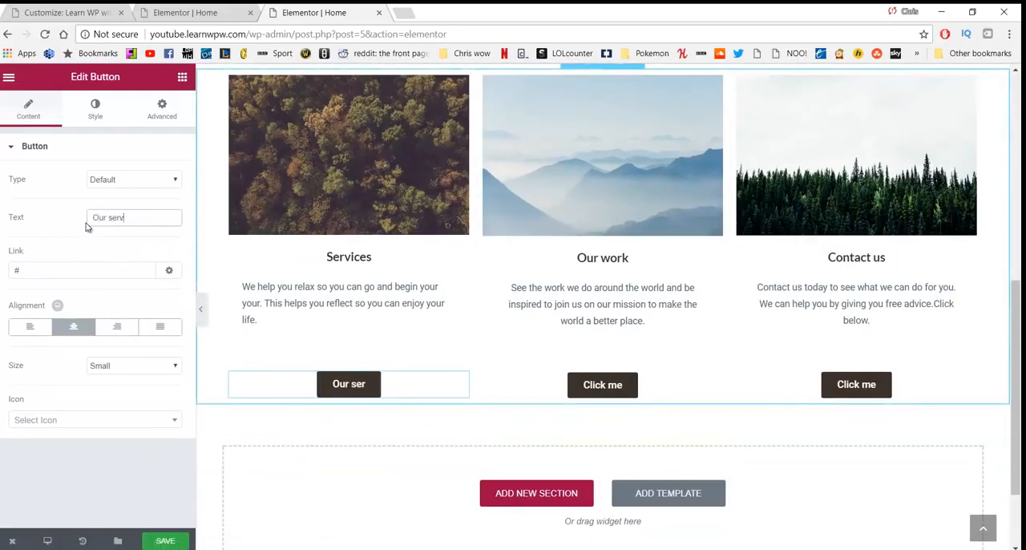
text(ices)
click(100, 276)
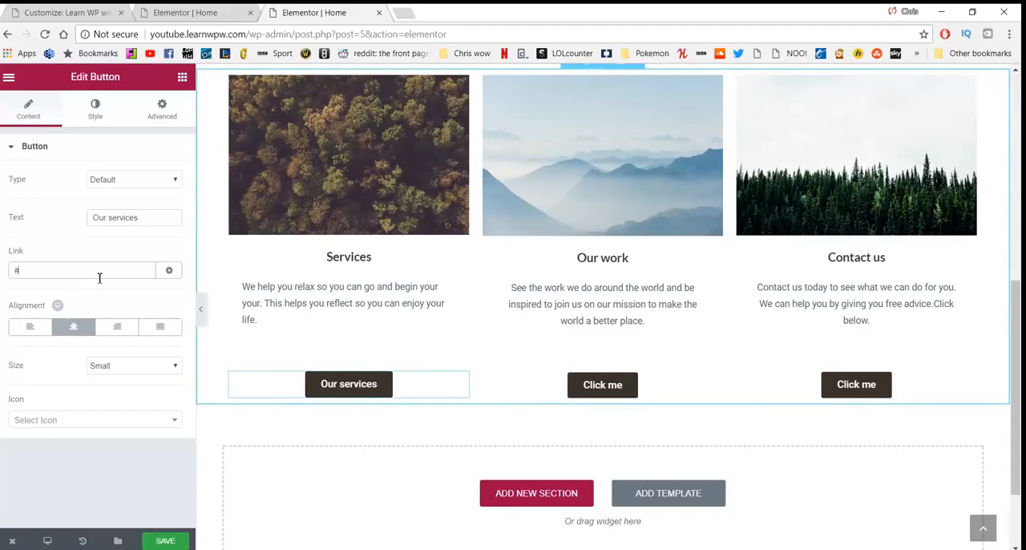
key(BackSpace)
scroll(360, 309, up, 6)
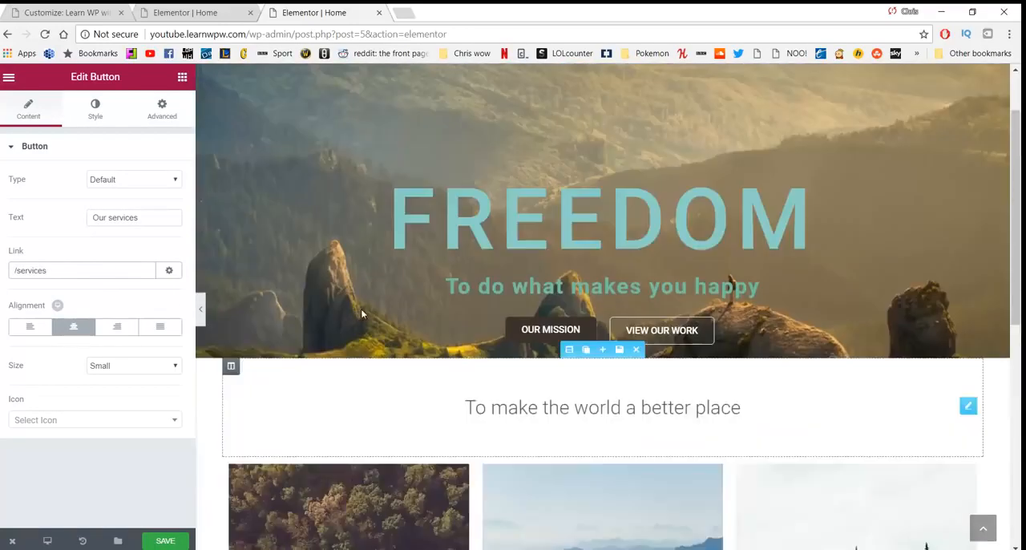
scroll(560, 332, down, 6)
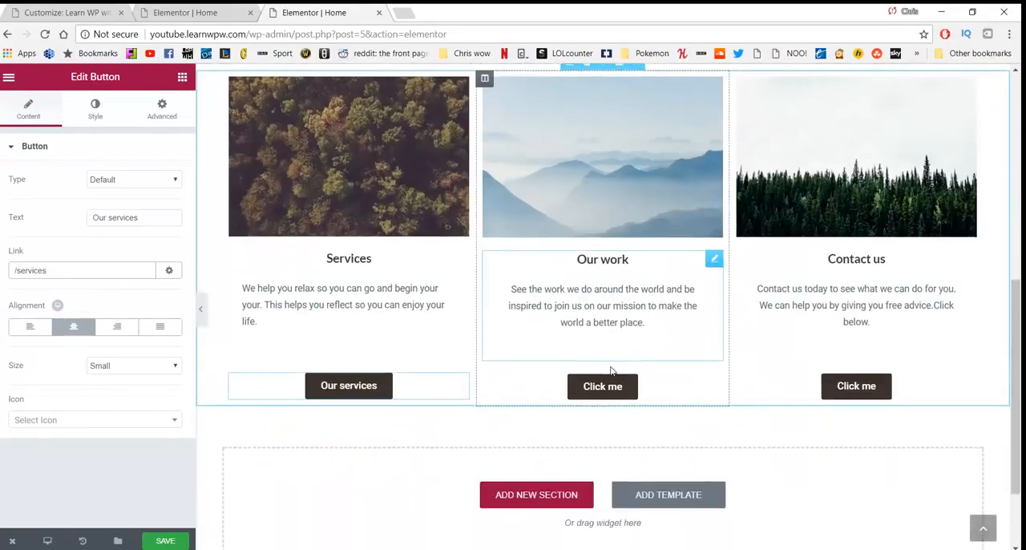
Step: Label the button in the second column "Our Work"
click(602, 386)
drag(134, 214, 70, 218)
text(Our work)
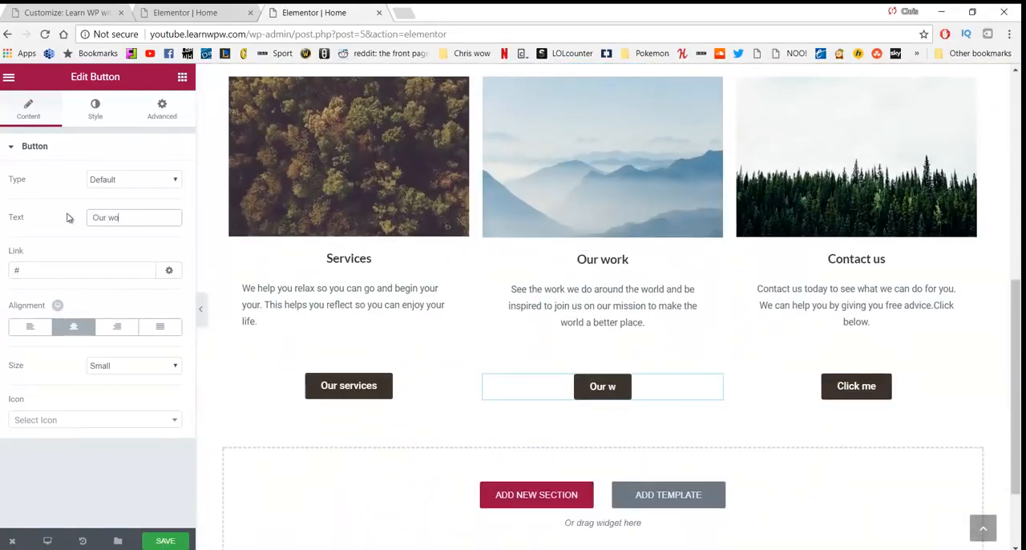
key(BackSpace)
key(BackSpace)
key(BackSpace)
key(BackSpace)
text(Work)
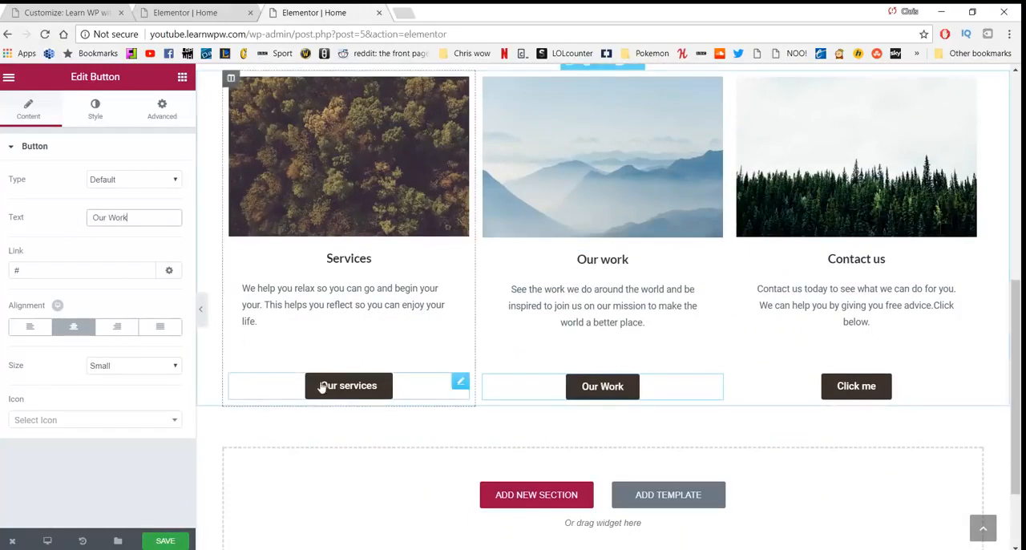
Step: Capitalise the second word of the first column's button label so that it reads "Our Services"
click(351, 385)
key(BackSpace)
text(Services)
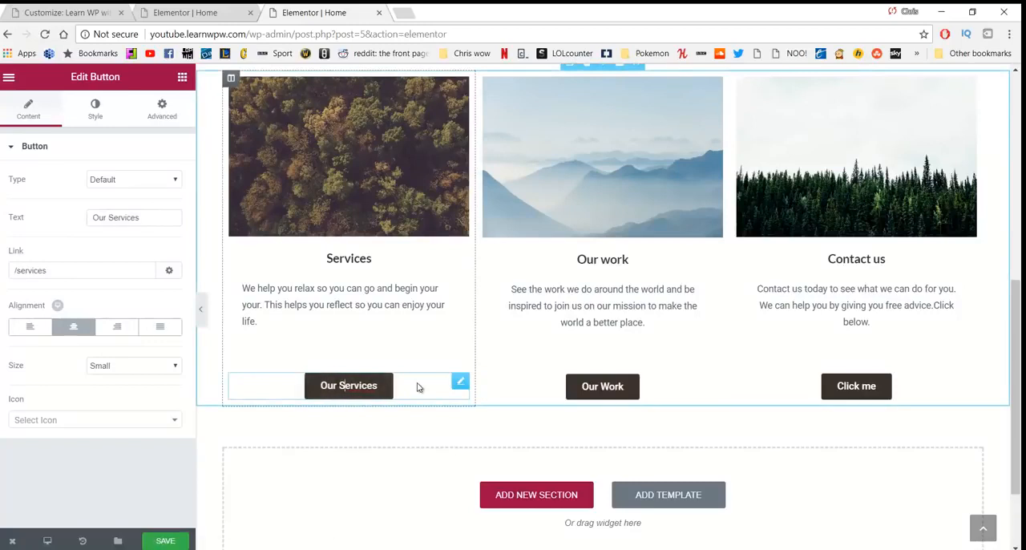
Step: Link the "Our Work" button to /our-work
click(593, 388)
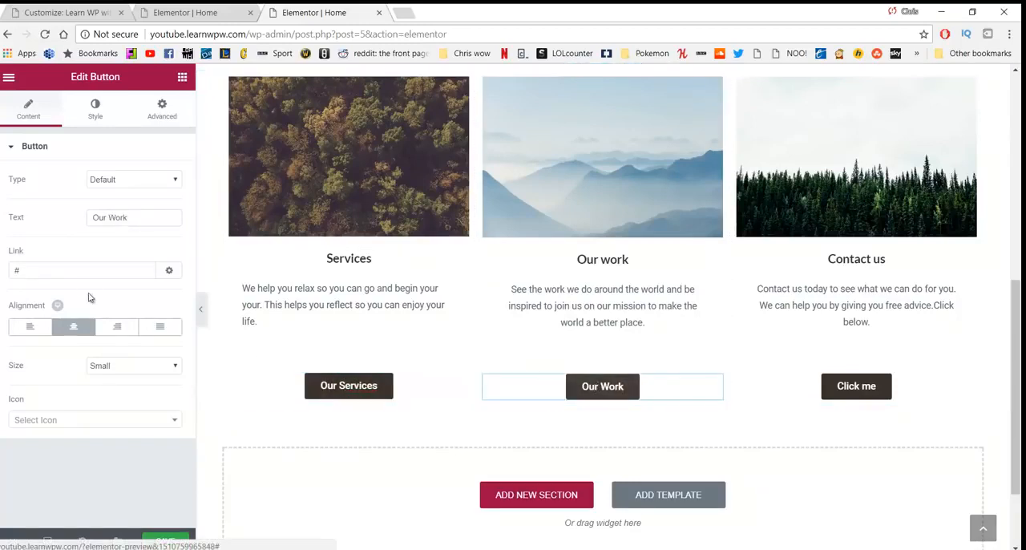
click(78, 270)
key(BackSpace)
text(/our-work)
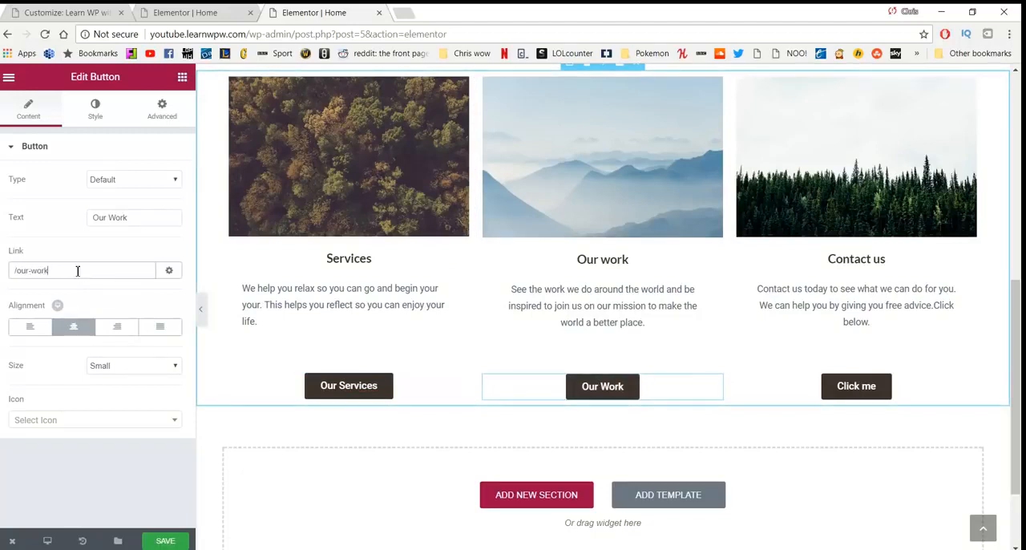
Step: Label the third column's button "Contact Us" and check the address of the Contact page in the site's navigation
click(852, 387)
drag(127, 217, 50, 238)
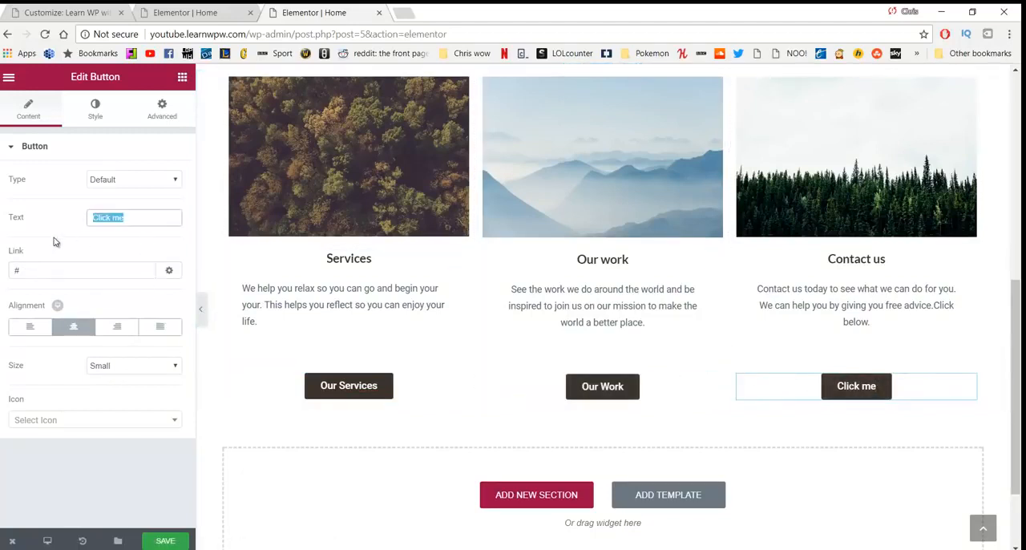
text(Contact Us)
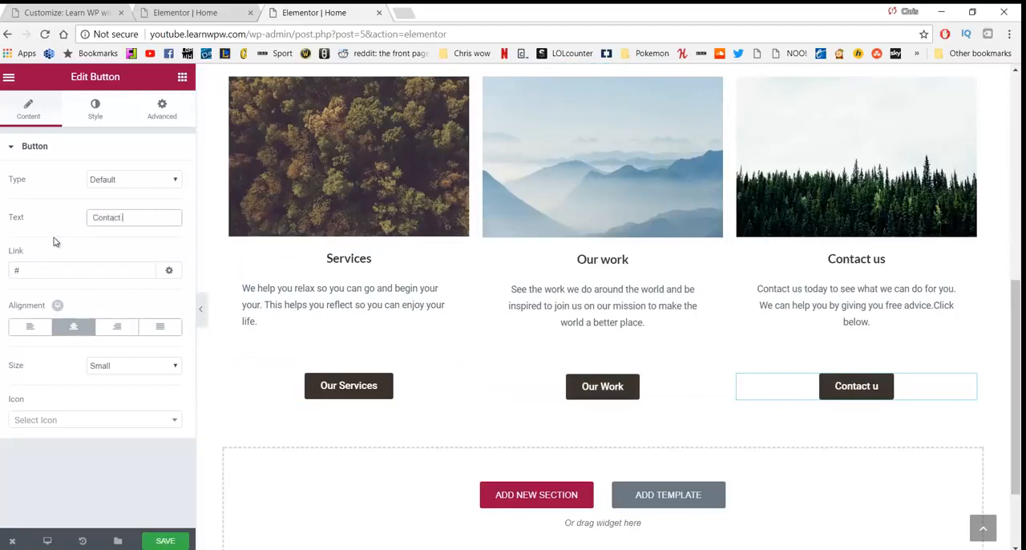
click(68, 270)
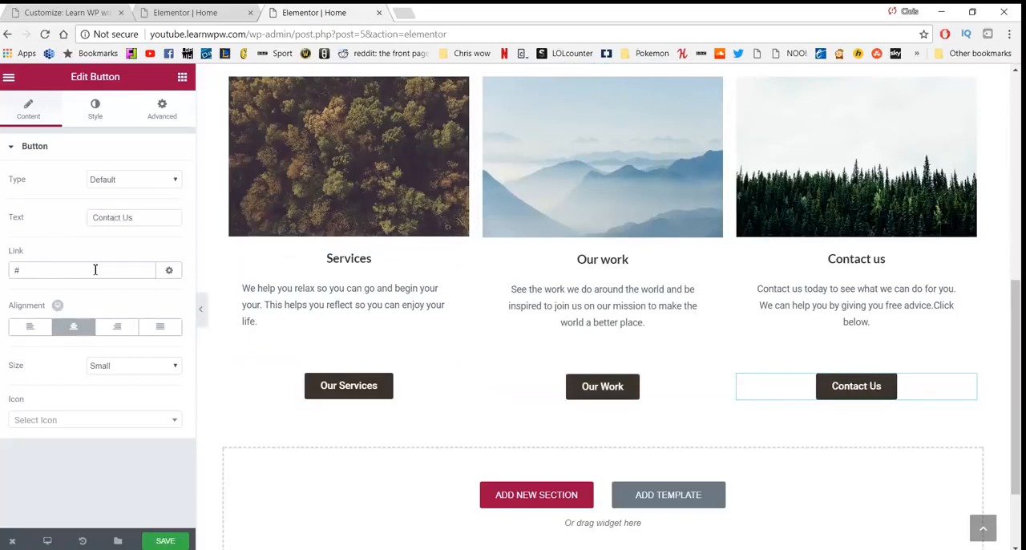
scroll(391, 259, up, 6)
scroll(481, 280, down, 4)
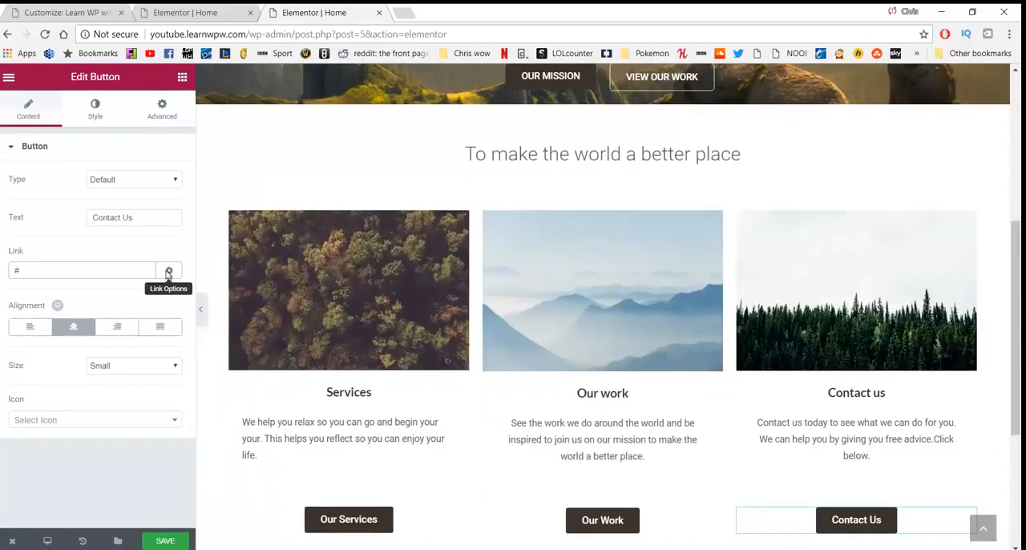
scroll(756, 200, up, 5)
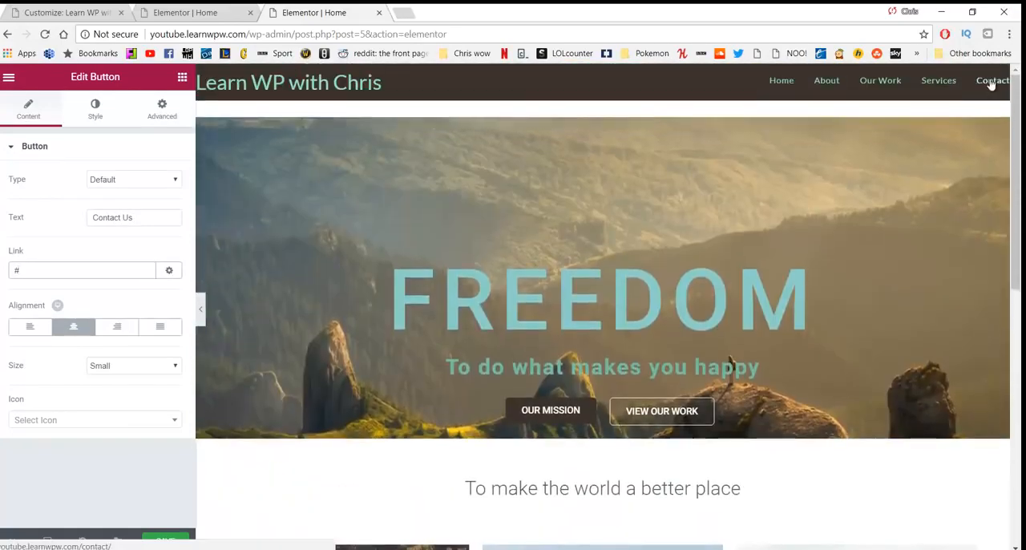
scroll(705, 529, down, 3)
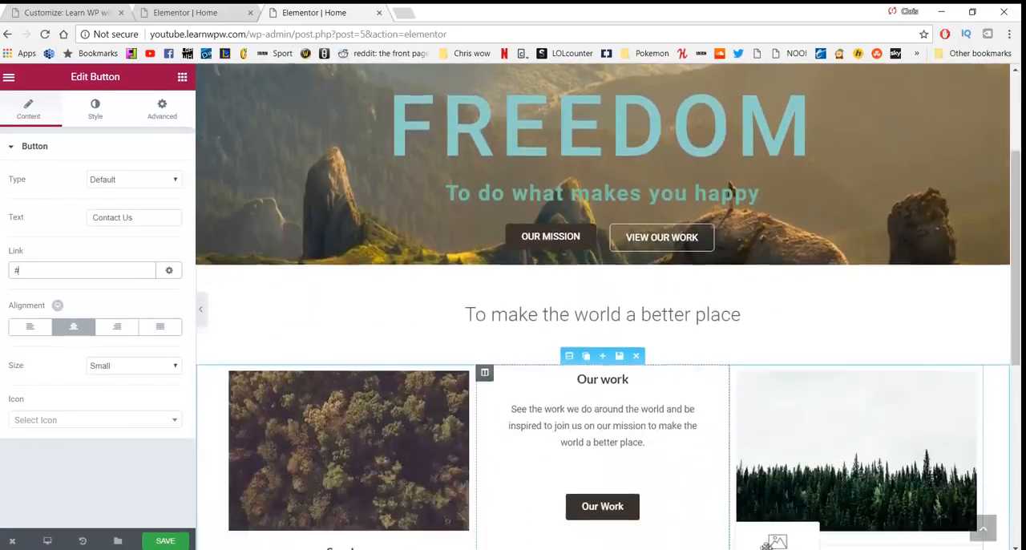
click(727, 537)
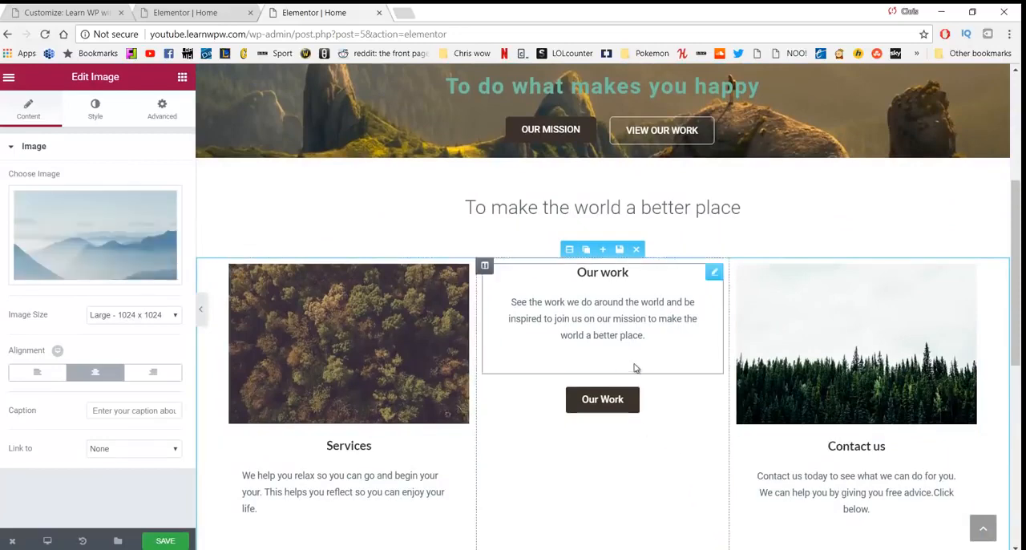
scroll(722, 385, down, 3)
drag(792, 404, 566, 226)
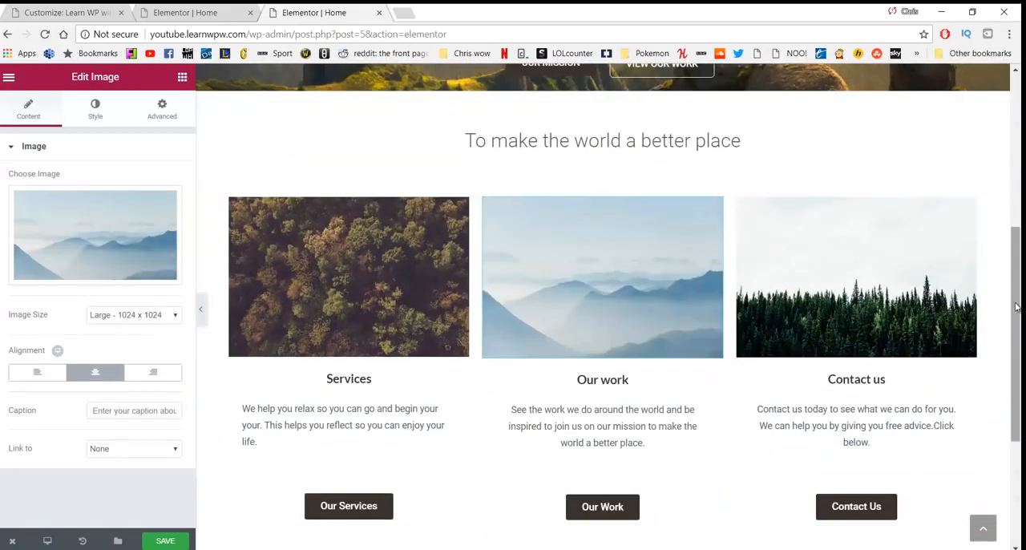
scroll(1015, 309, up, 5)
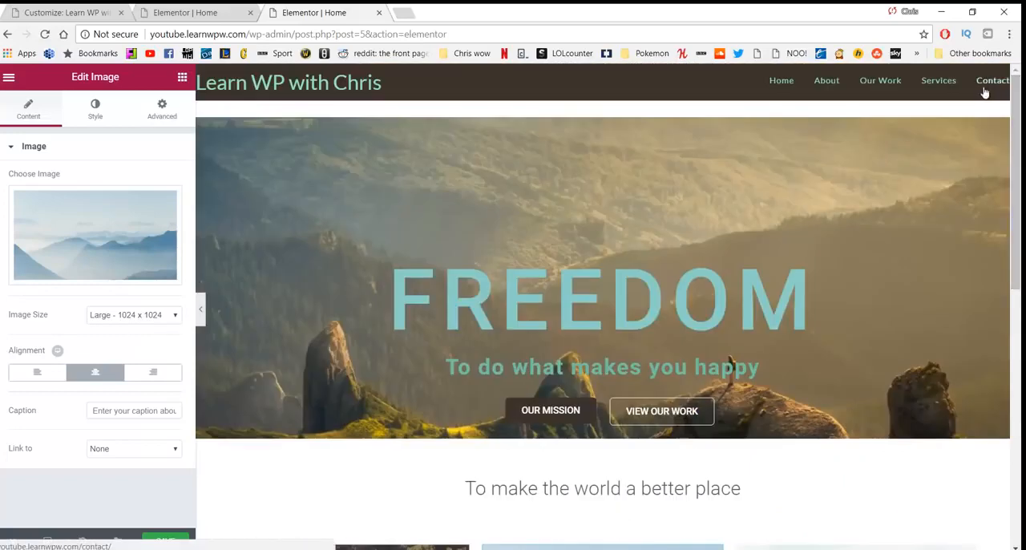
scroll(699, 527, down, 2)
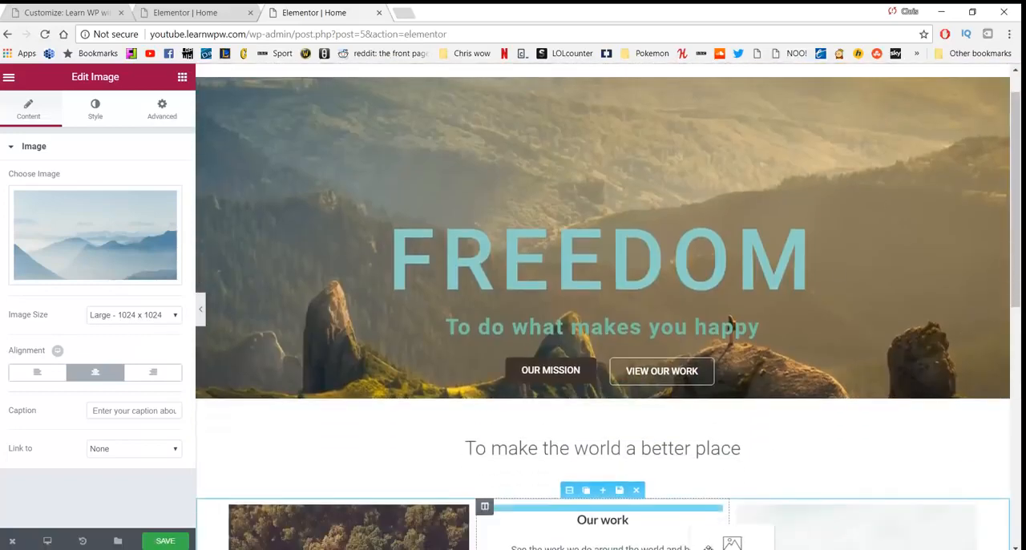
drag(699, 527, 689, 457)
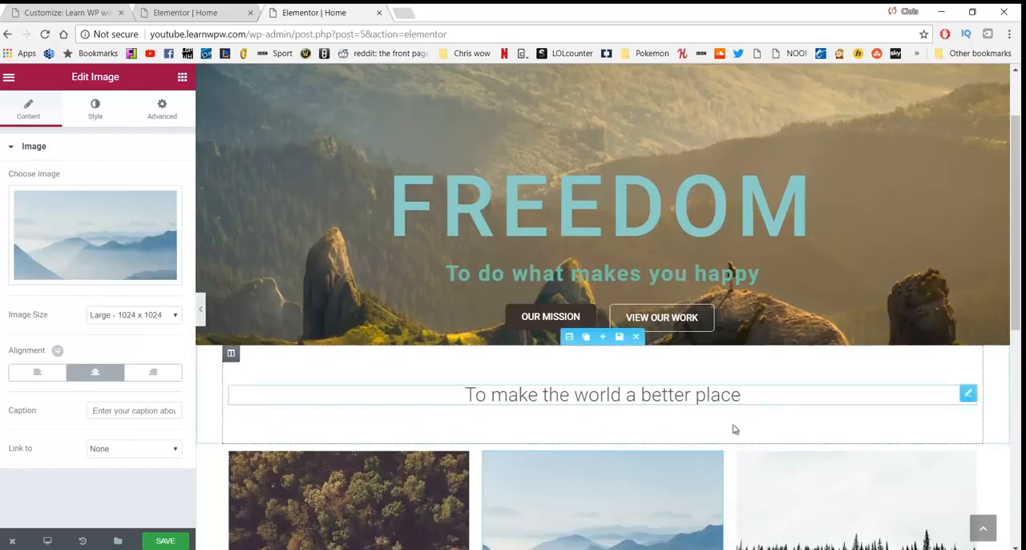
Step: Link the "Contact Us" button to /contact and save the Home page
scroll(359, 387, down, 1)
scroll(359, 388, down, 3)
scroll(755, 360, down, 3)
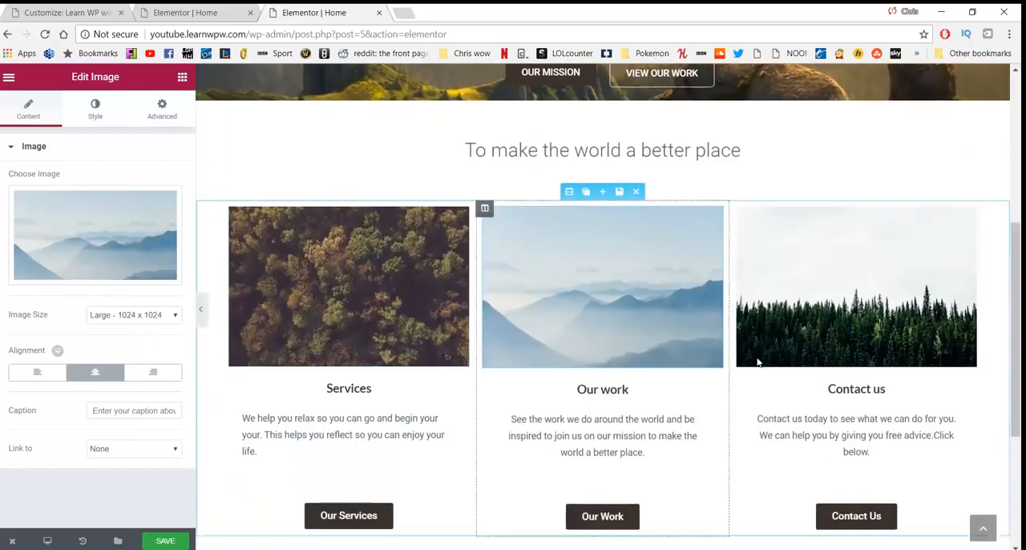
click(851, 423)
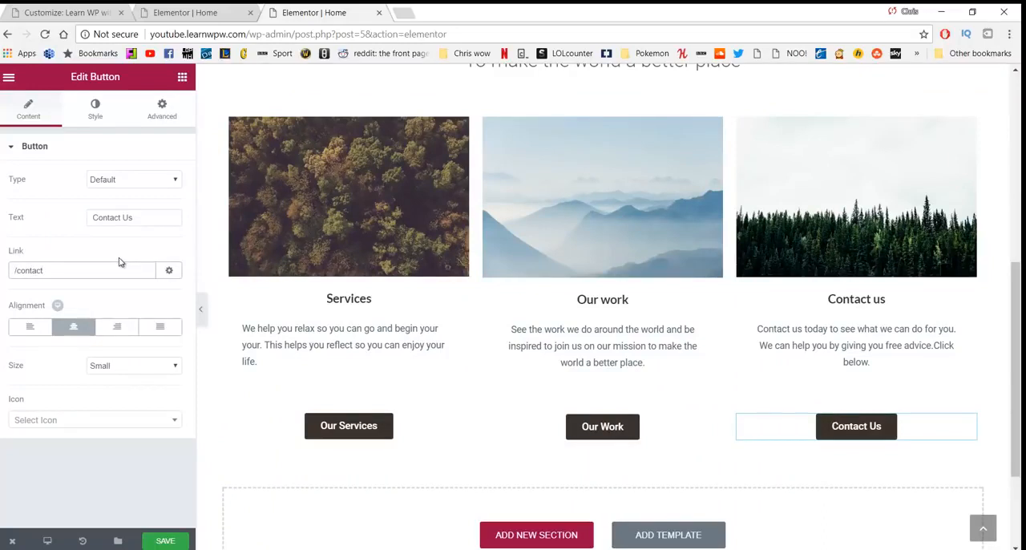
click(172, 543)
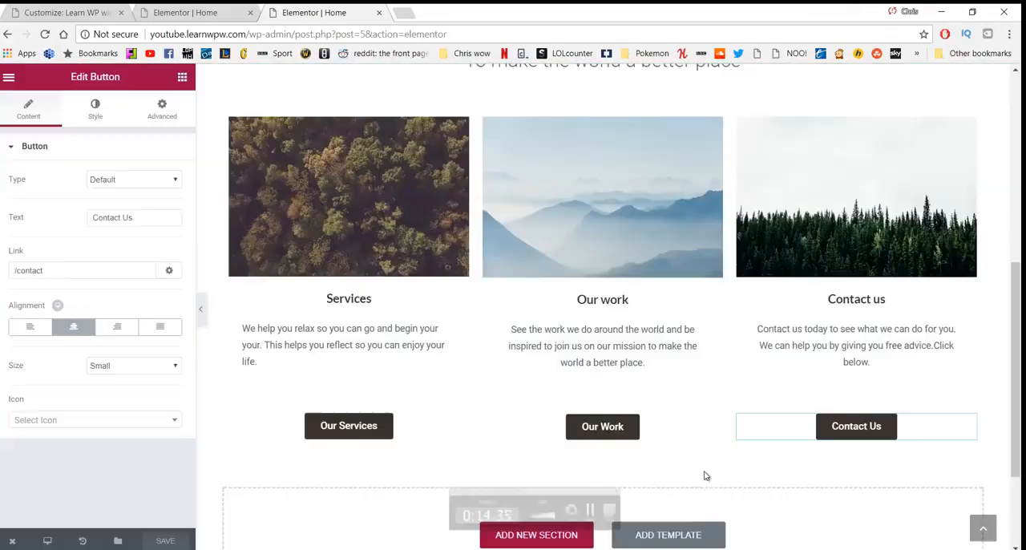
Step: Add a new section with two equal columns below the three-column section on the Home page
scroll(537, 451, up, 1)
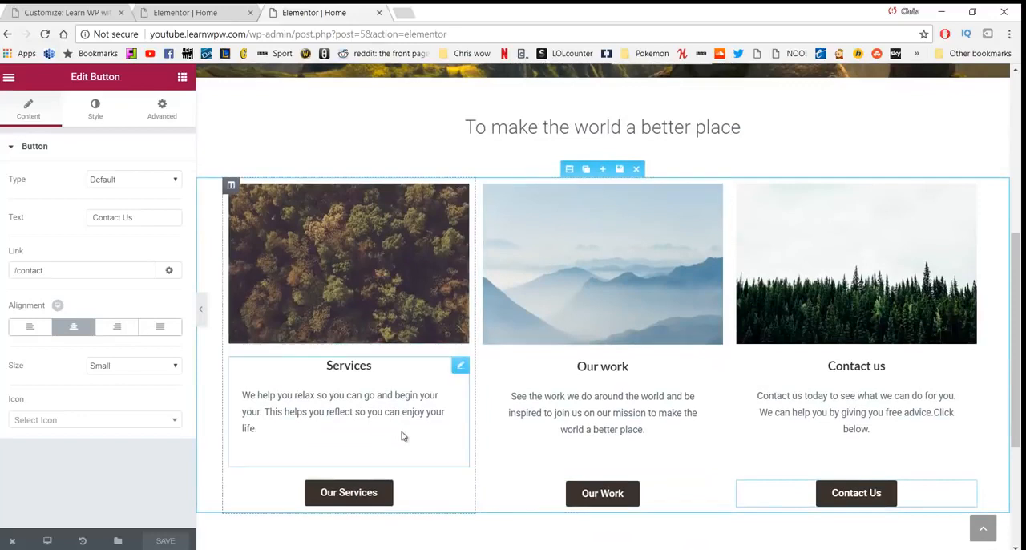
scroll(532, 337, down, 3)
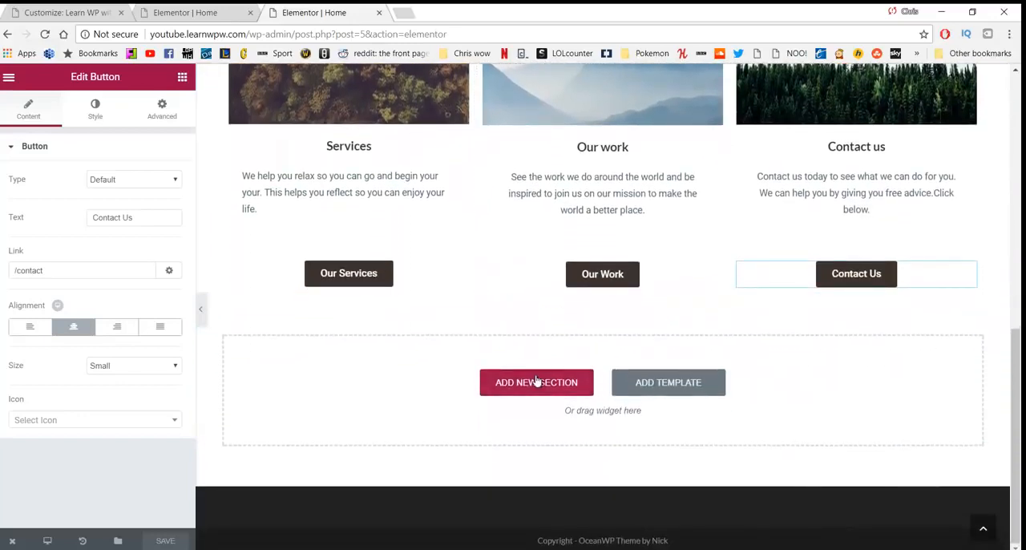
click(536, 385)
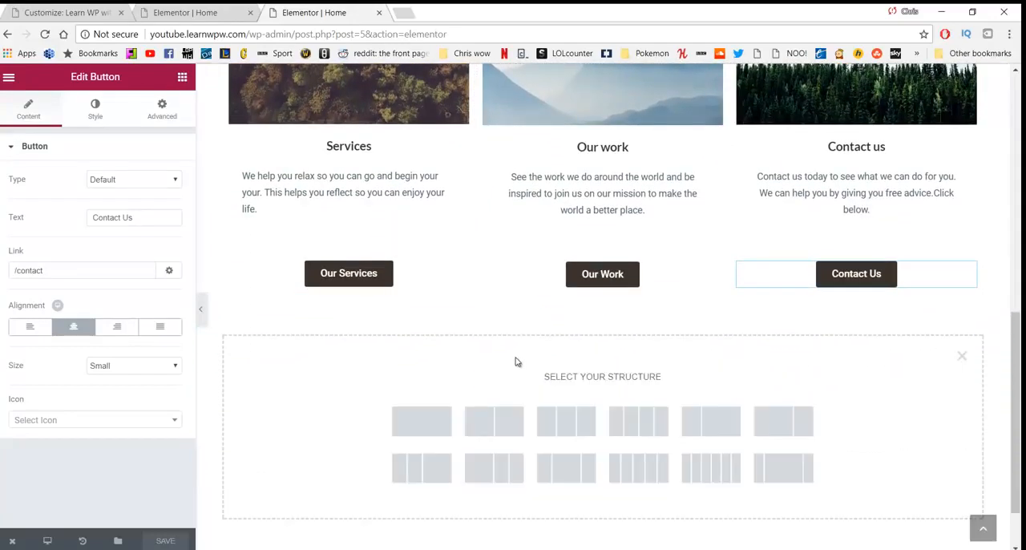
click(507, 420)
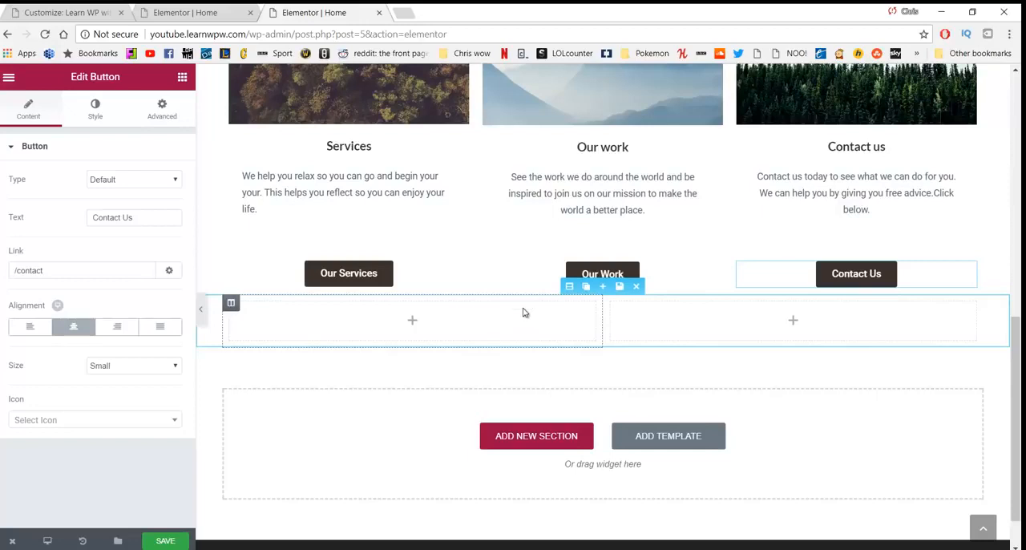
Step: Give the new two-column section a classic background in light grey #f7f7f7
click(568, 286)
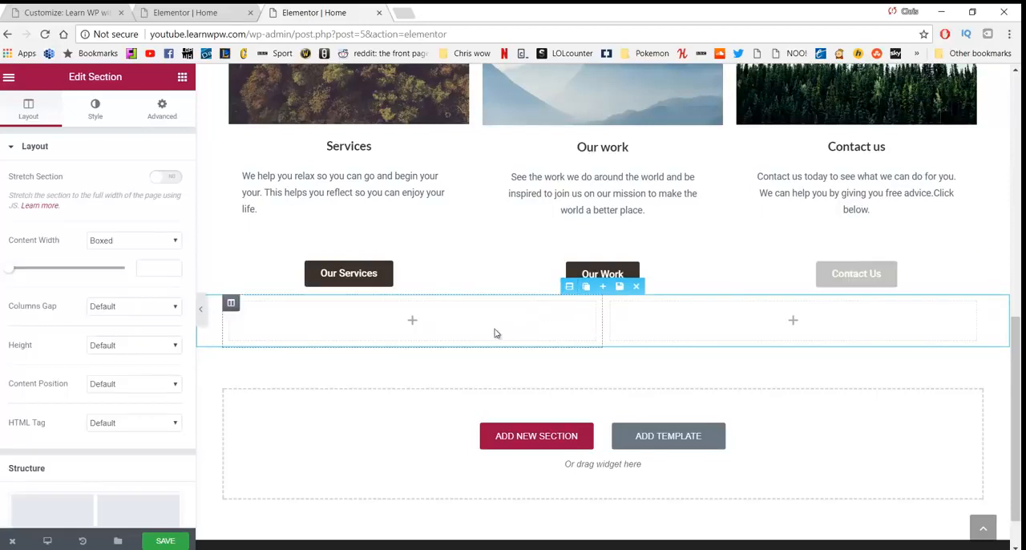
click(96, 110)
click(101, 220)
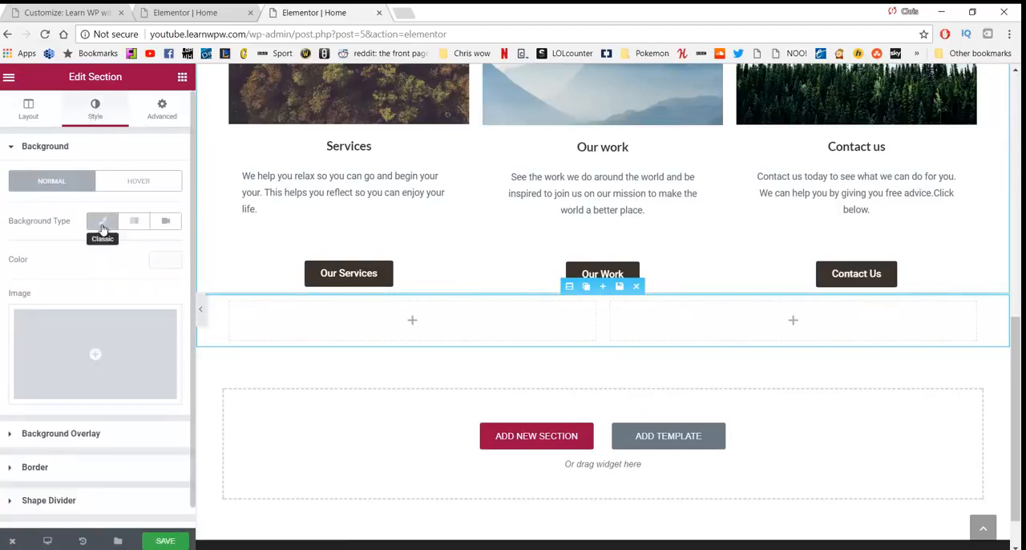
click(154, 262)
drag(47, 296, 9, 281)
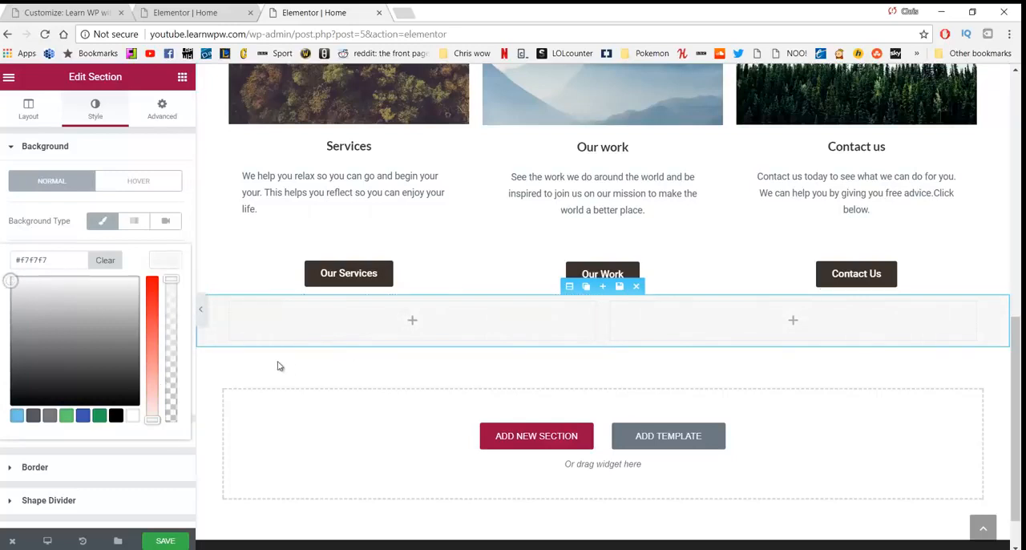
Step: Unlink the section's spacing values and set a 50 px top margin and 40 px top and bottom padding
click(160, 117)
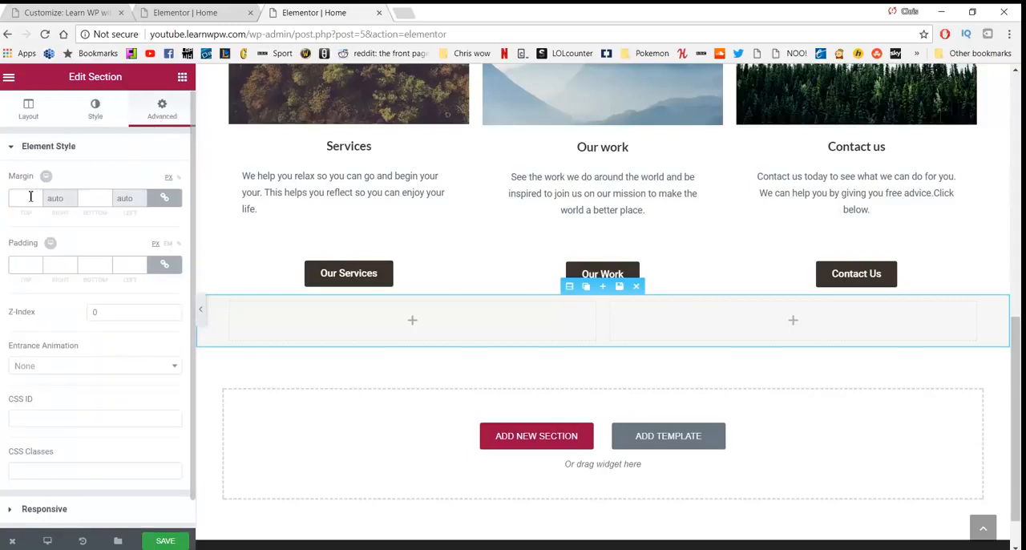
click(163, 199)
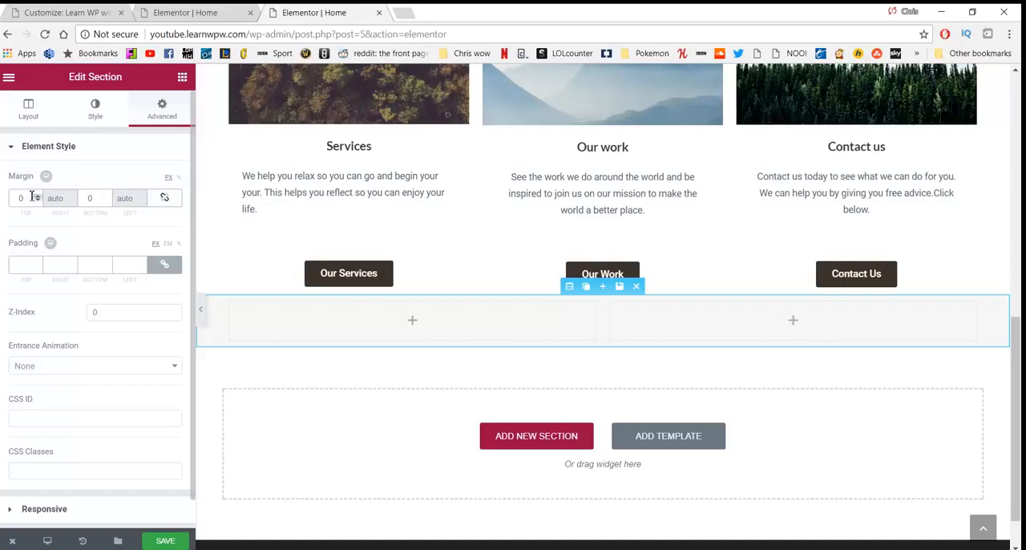
click(23, 197)
text(50)
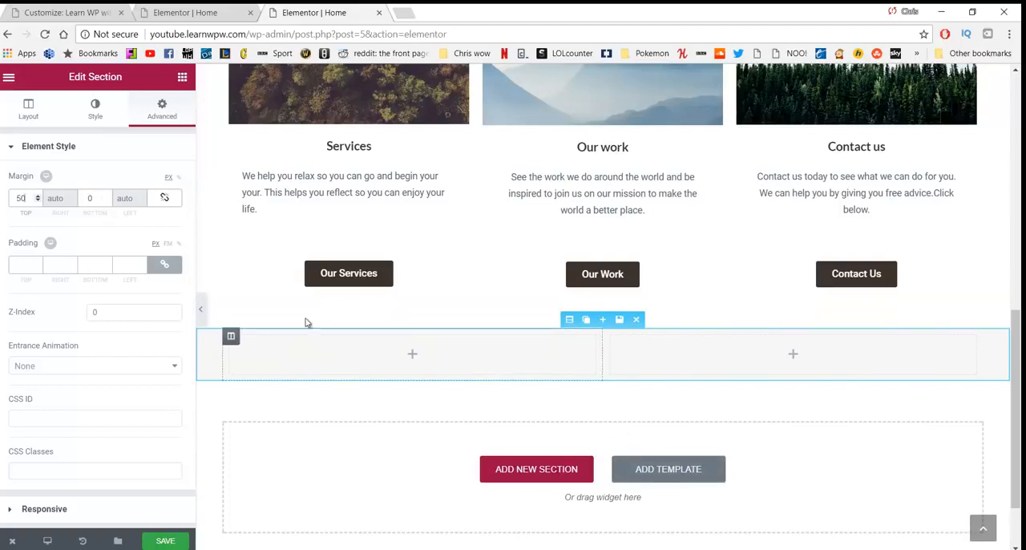
click(164, 265)
text(40)
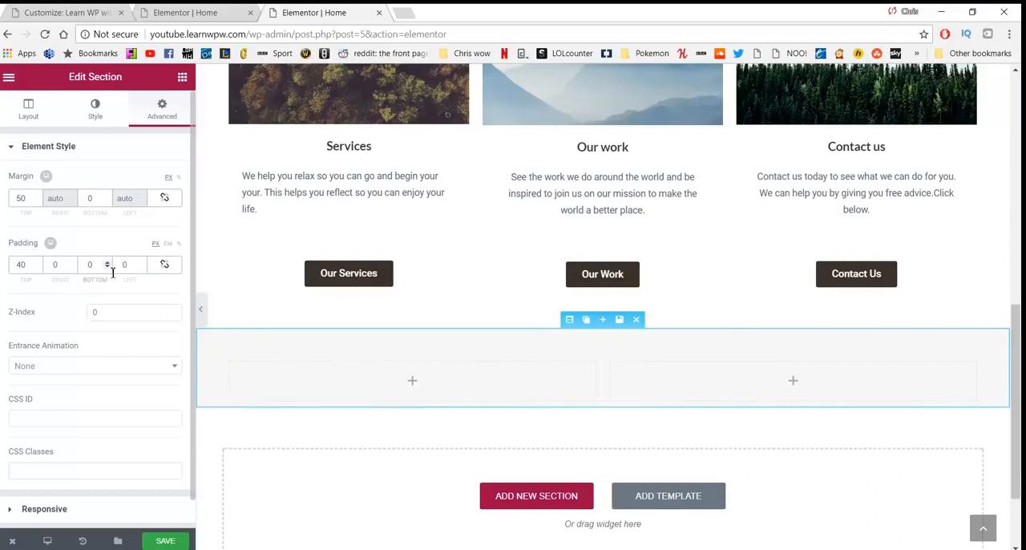
text(40)
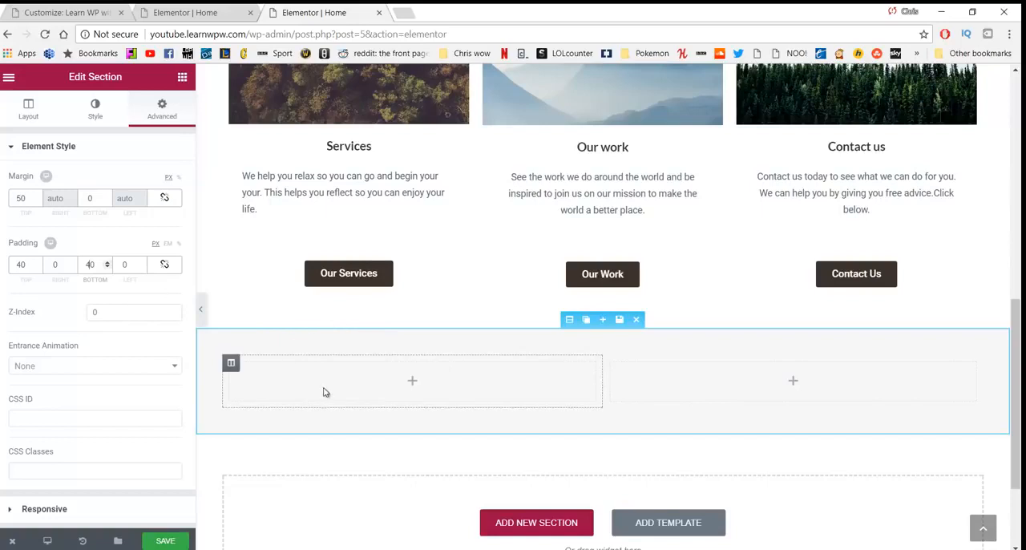
Step: Add a Heading widget to the first column of the grey section and title it "Our Work"
click(182, 77)
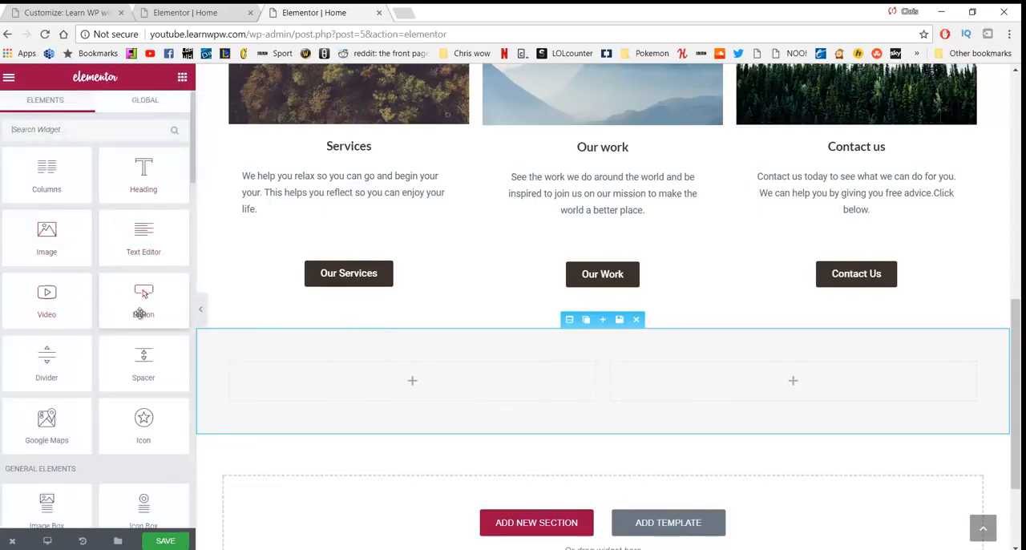
drag(143, 165, 202, 371)
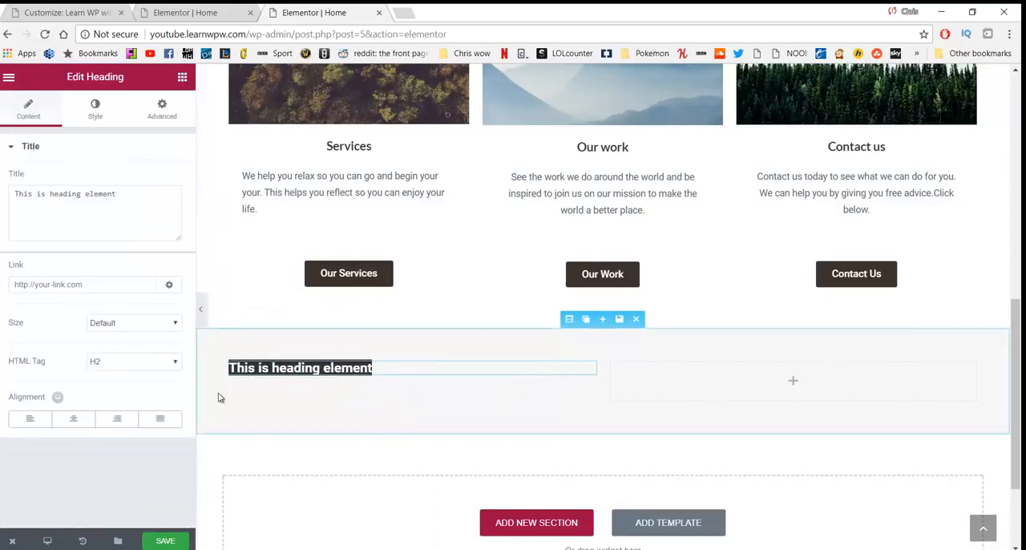
scroll(220, 397, down, 2)
scroll(243, 304, up, 1)
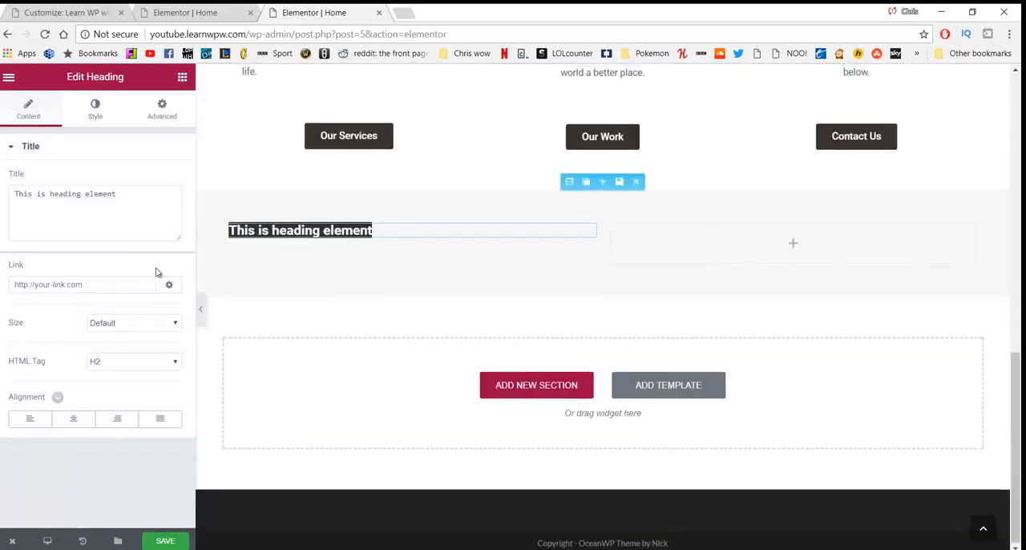
drag(133, 213, 1, 230)
text(Cur Work)
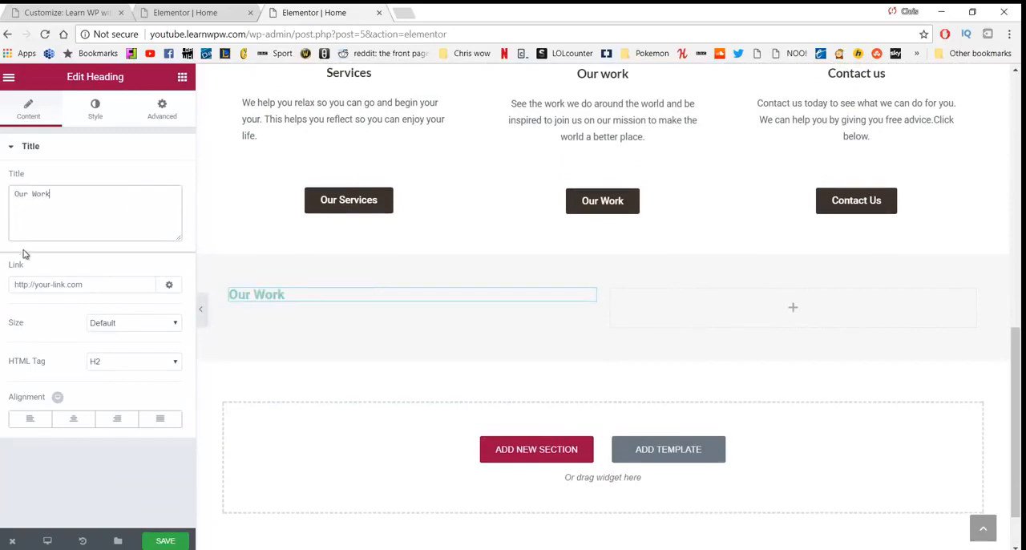
Step: Style the new "Our Work" heading with 34 px text, a tighter line height and a 20 px top margin
click(94, 115)
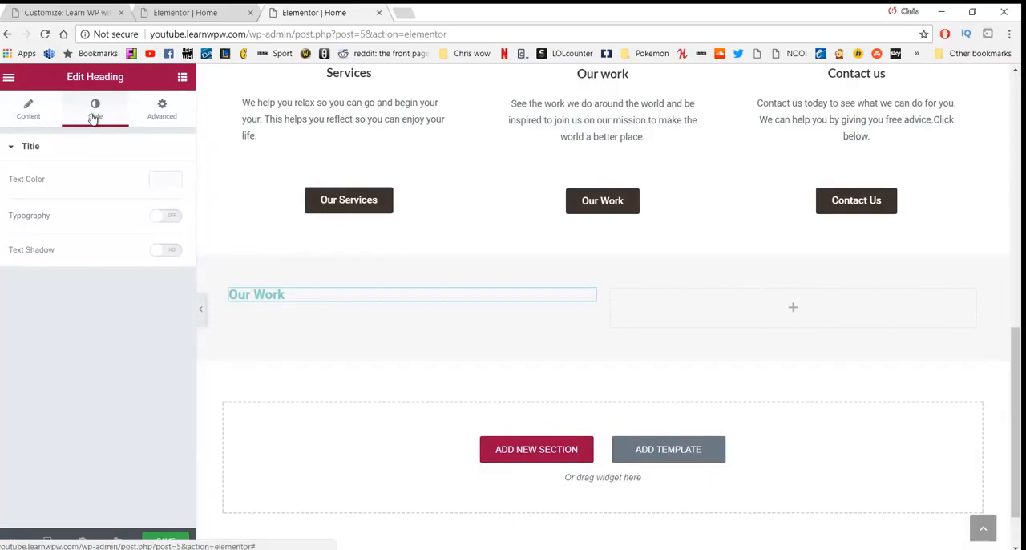
click(167, 217)
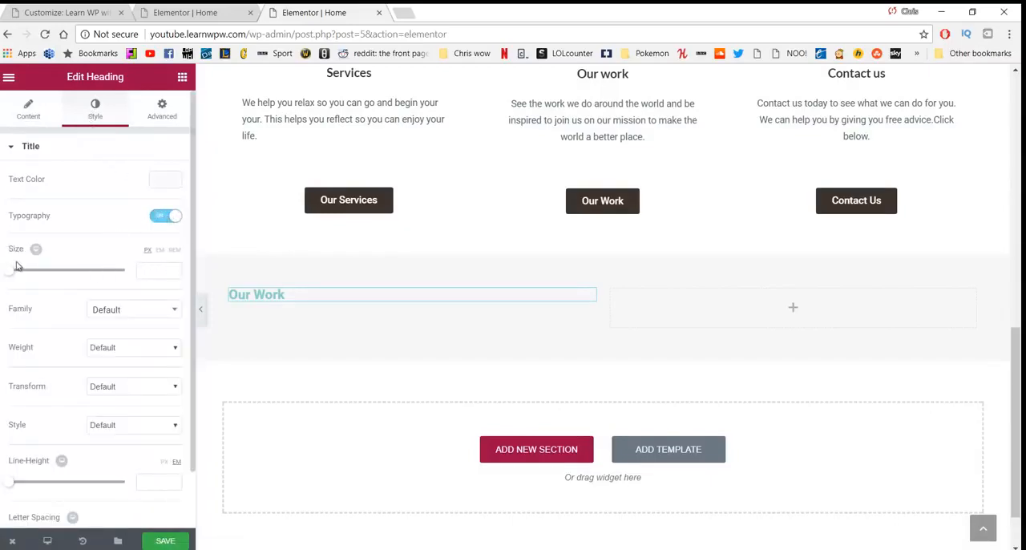
drag(13, 275, 34, 280)
scroll(122, 333, down, 1)
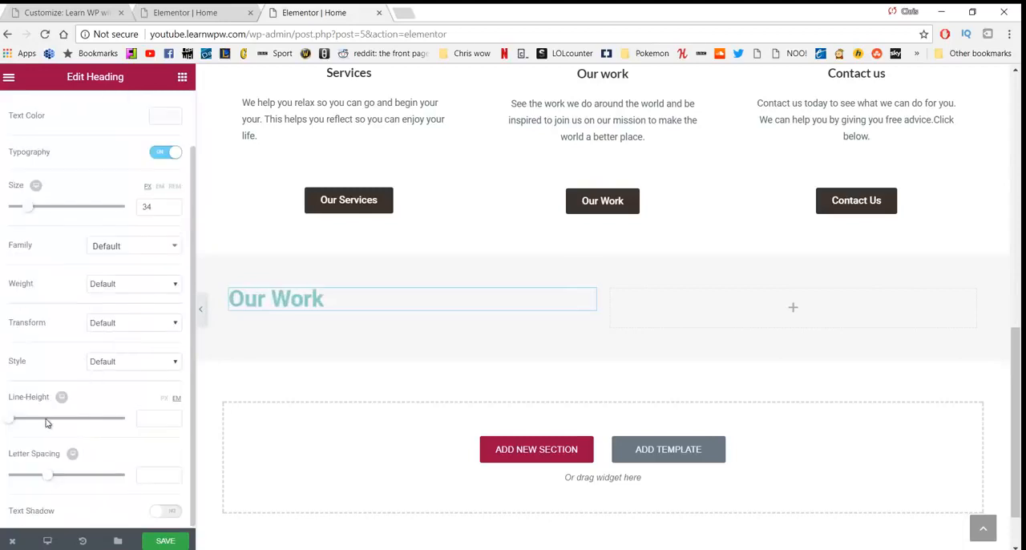
drag(12, 427, 19, 429)
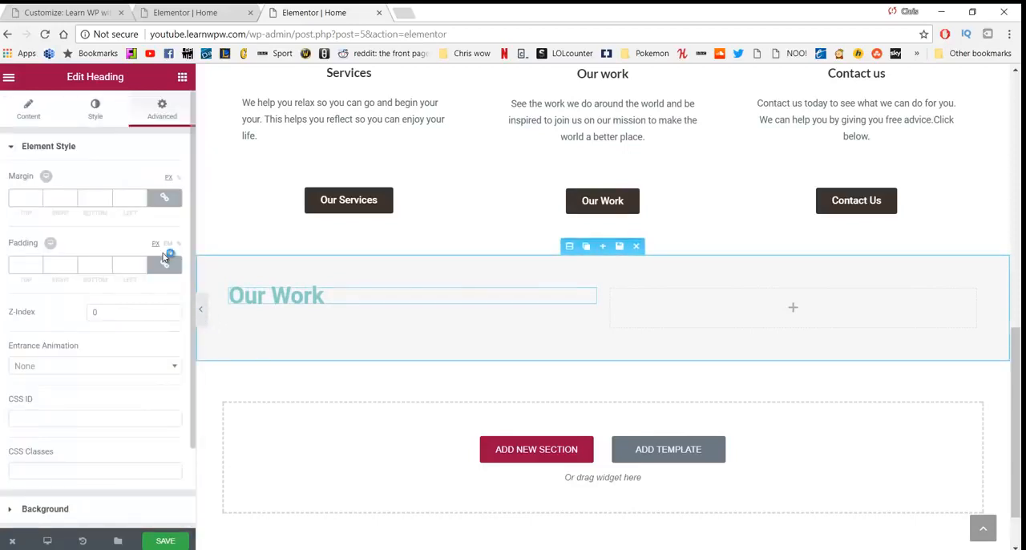
click(165, 198)
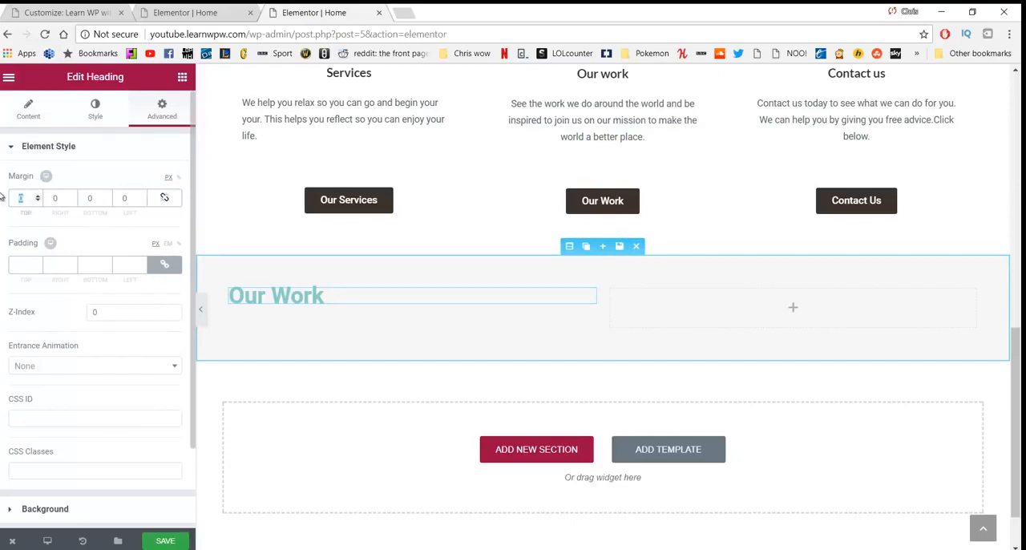
text(20)
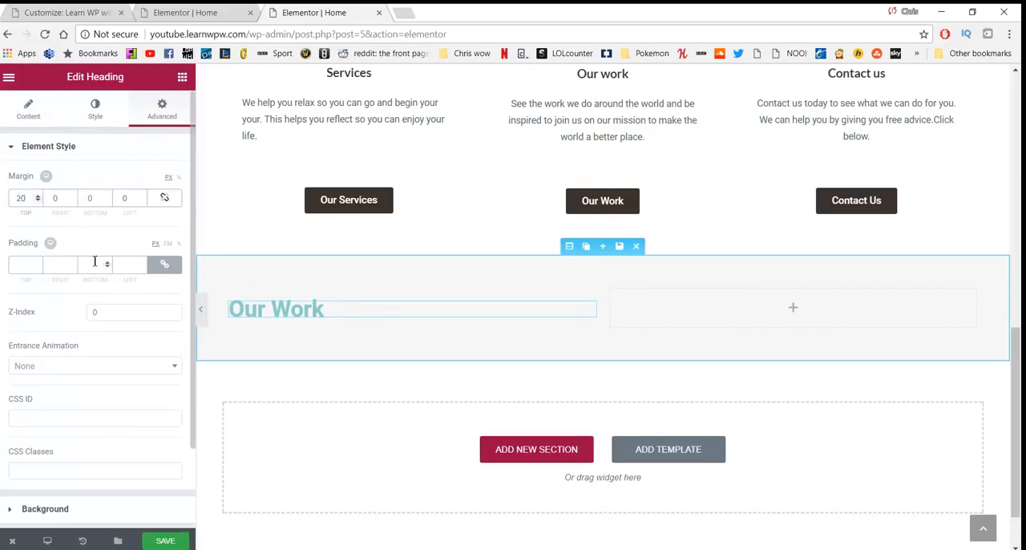
Step: Place a Text Editor widget under the "Our Work" heading in the grey section
click(183, 77)
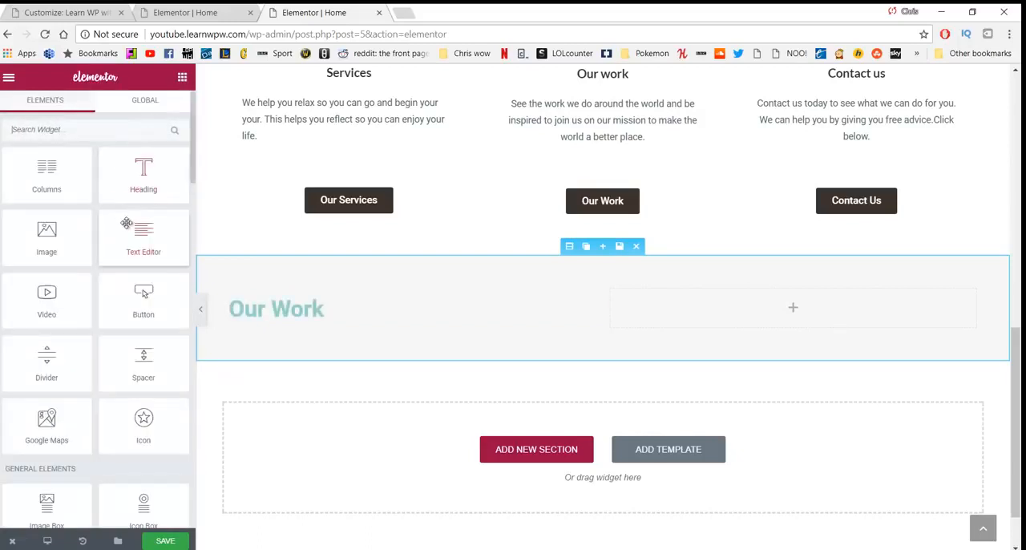
drag(129, 229, 274, 336)
drag(143, 239, 293, 318)
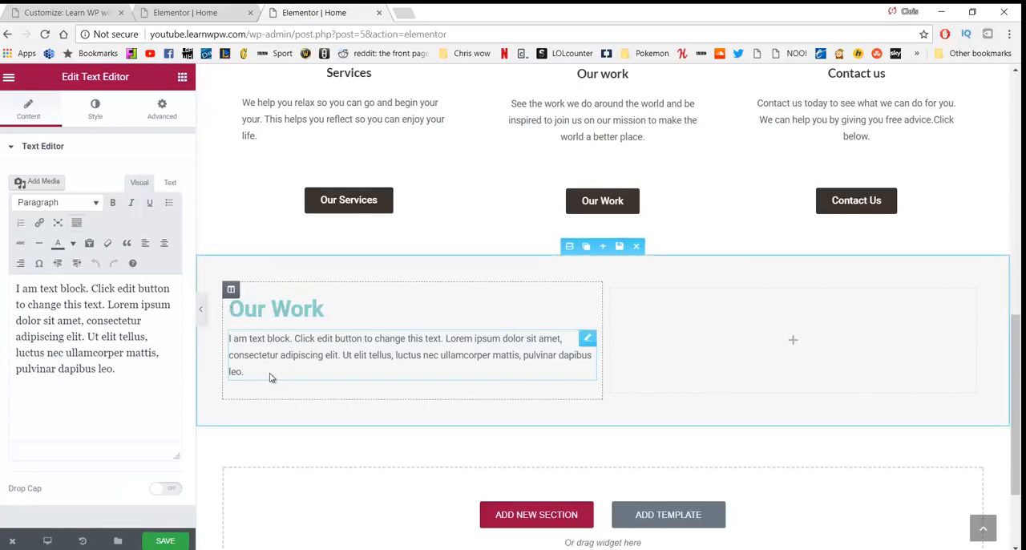
Step: Delete all of the placeholder text from the text block under the "Our Work" heading
drag(260, 375, 239, 351)
drag(254, 367, 225, 343)
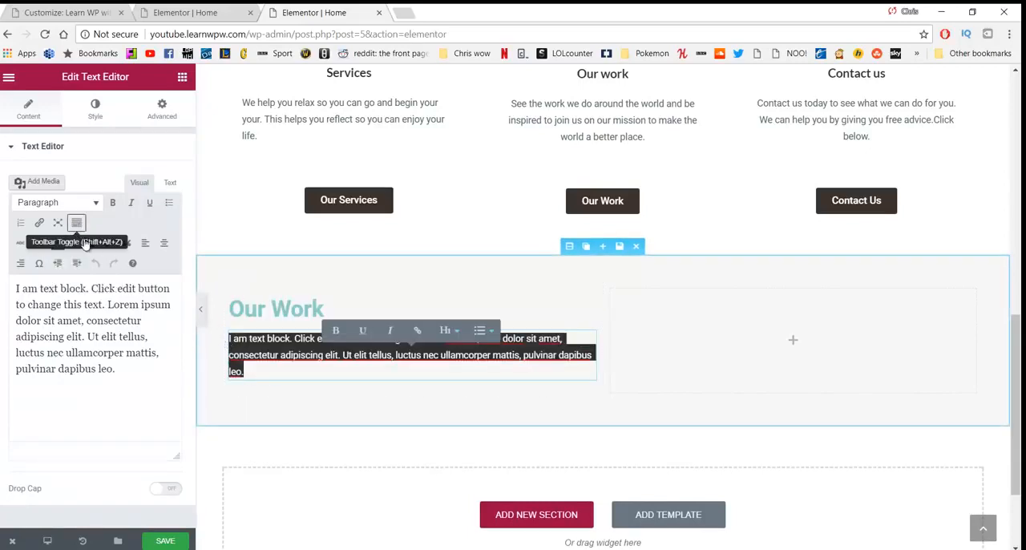
click(89, 243)
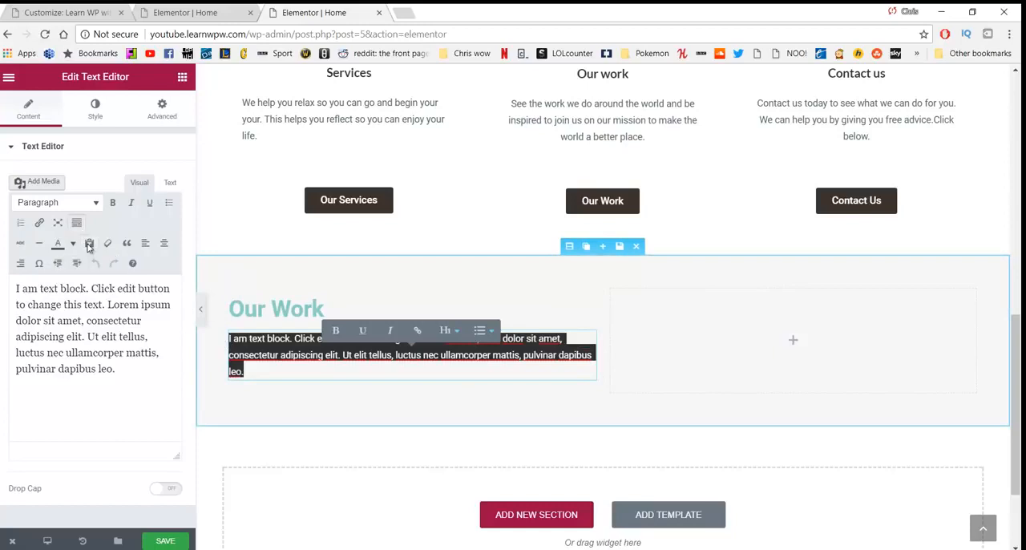
click(259, 367)
drag(256, 371, 216, 339)
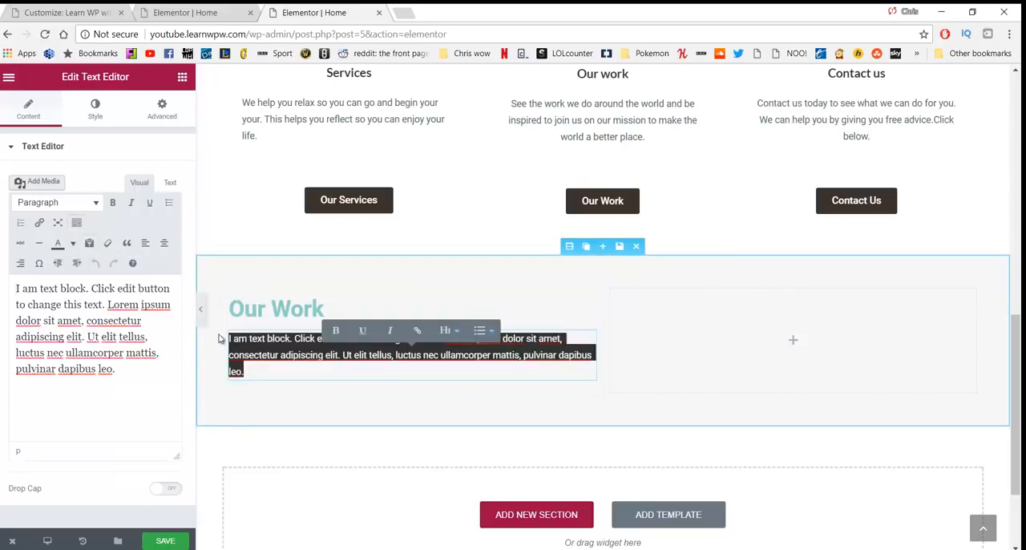
key(BackSpace)
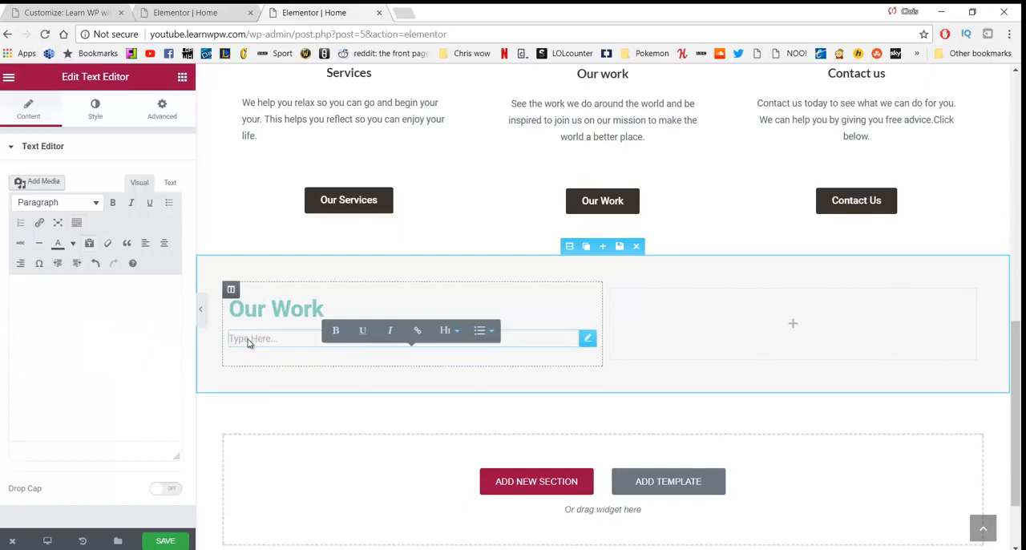
Step: Write "We believe actions speak louder than words" in the empty text block and centre it
click(94, 318)
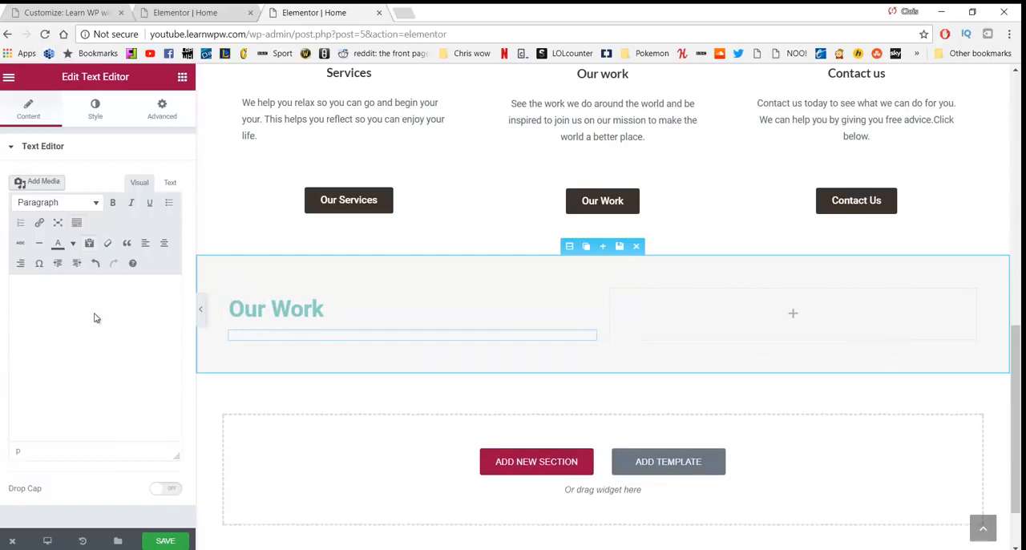
text(We be)
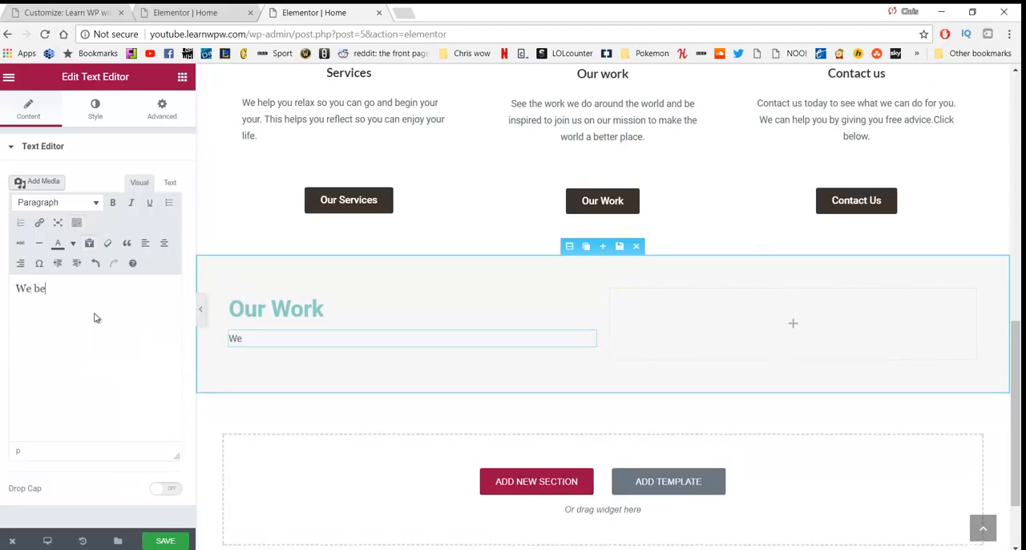
text(lieve actio)
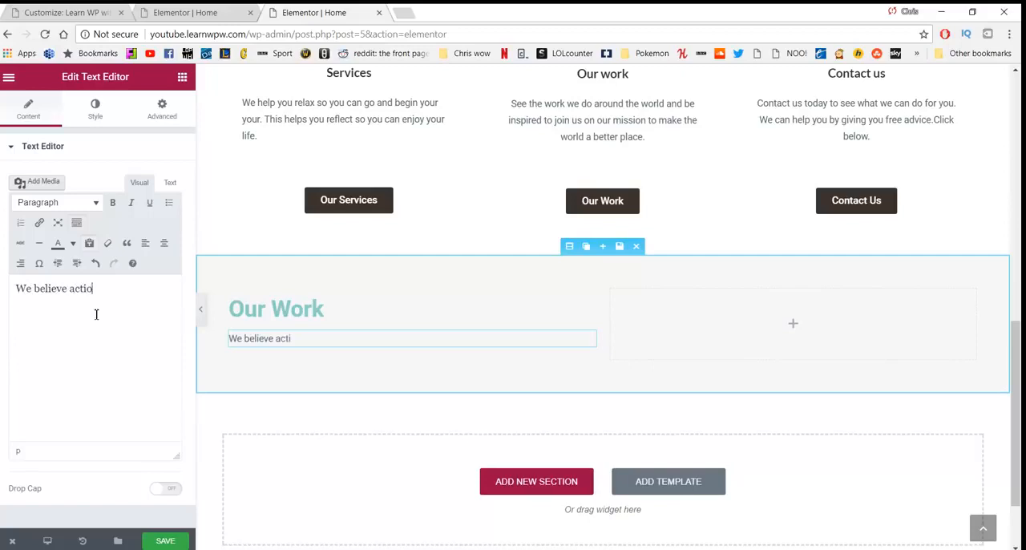
text(ns speak lourd)
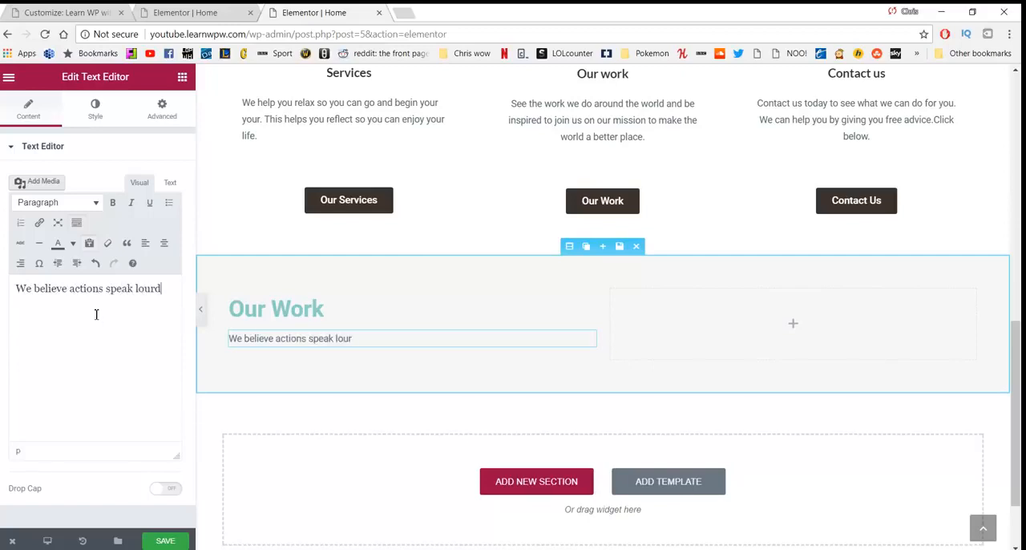
key(BackSpace)
key(BackSpace)
text(der than work)
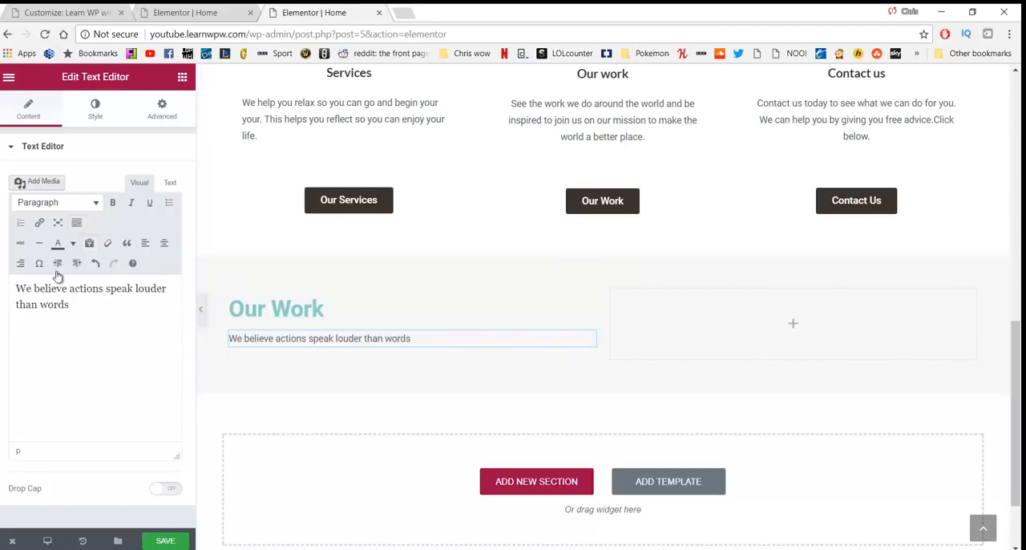
drag(70, 304, 65, 269)
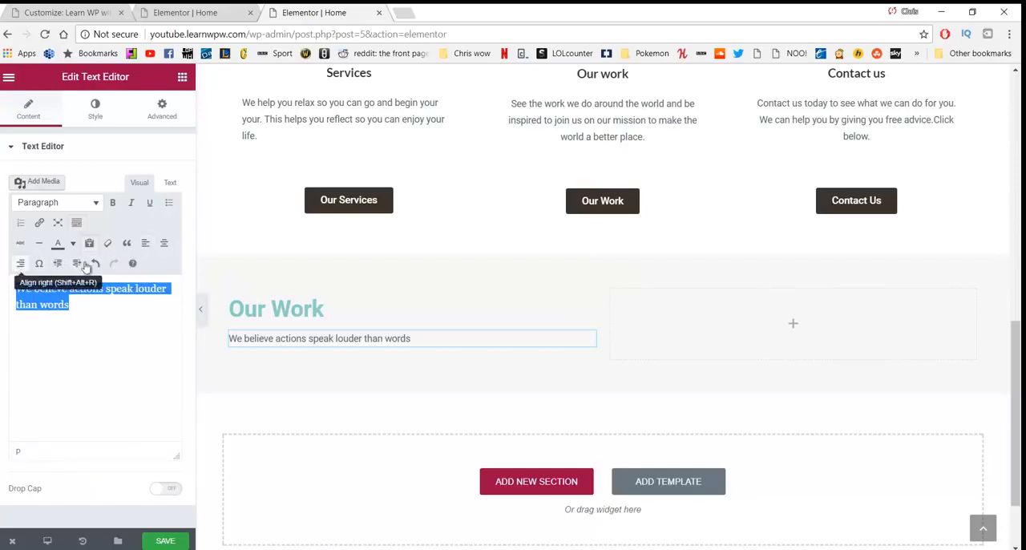
click(164, 243)
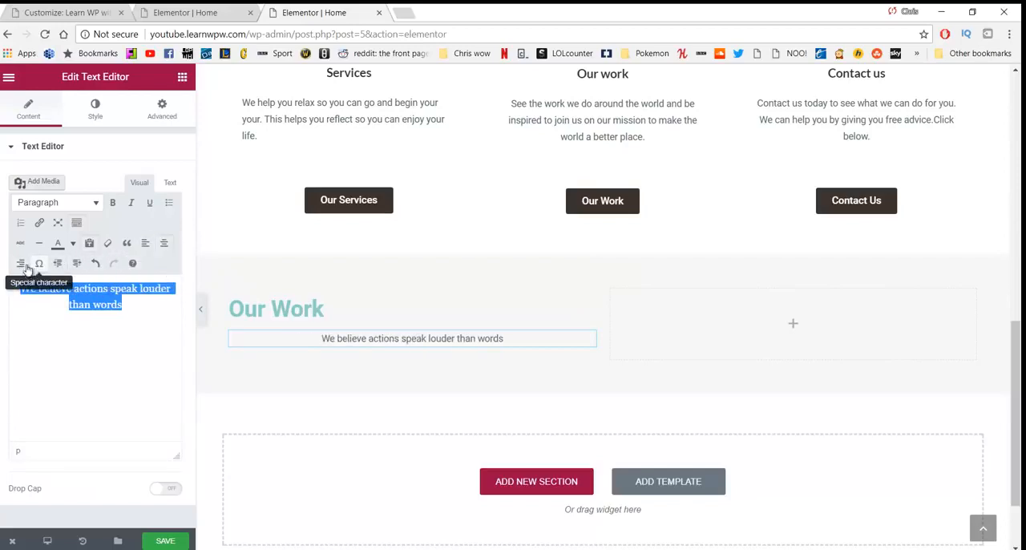
Step: Left-align the tagline text under the "Our Work" heading
click(146, 244)
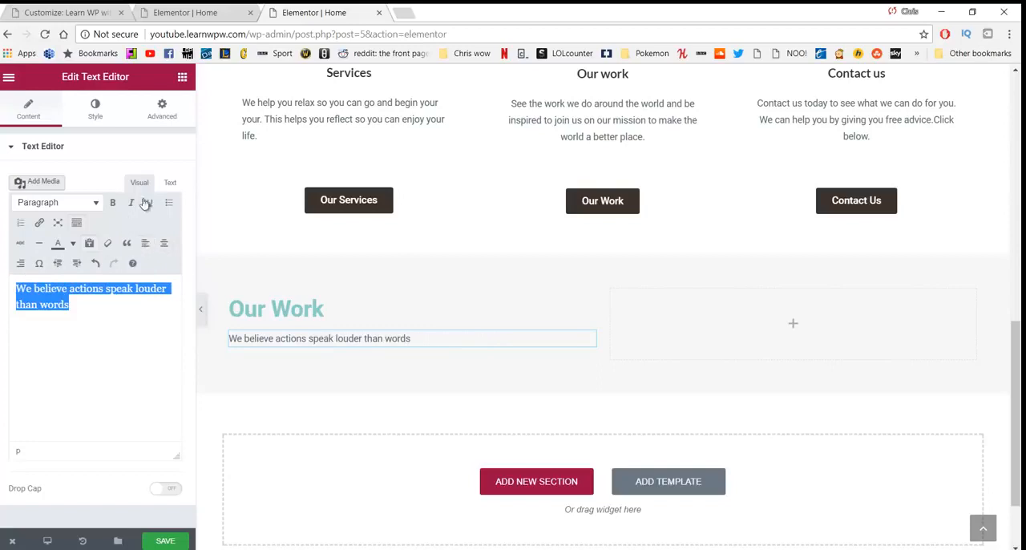
click(96, 121)
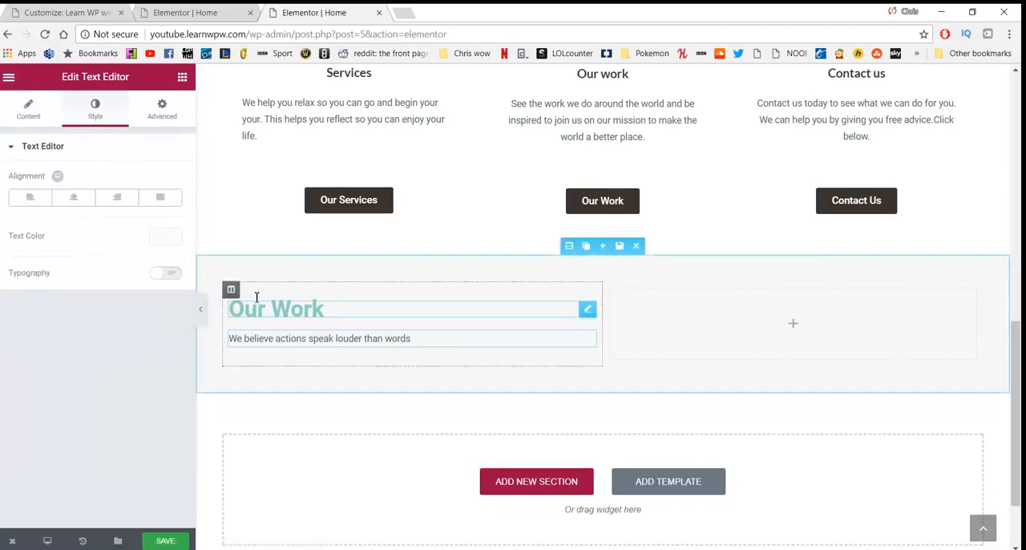
scroll(357, 376, down, 1)
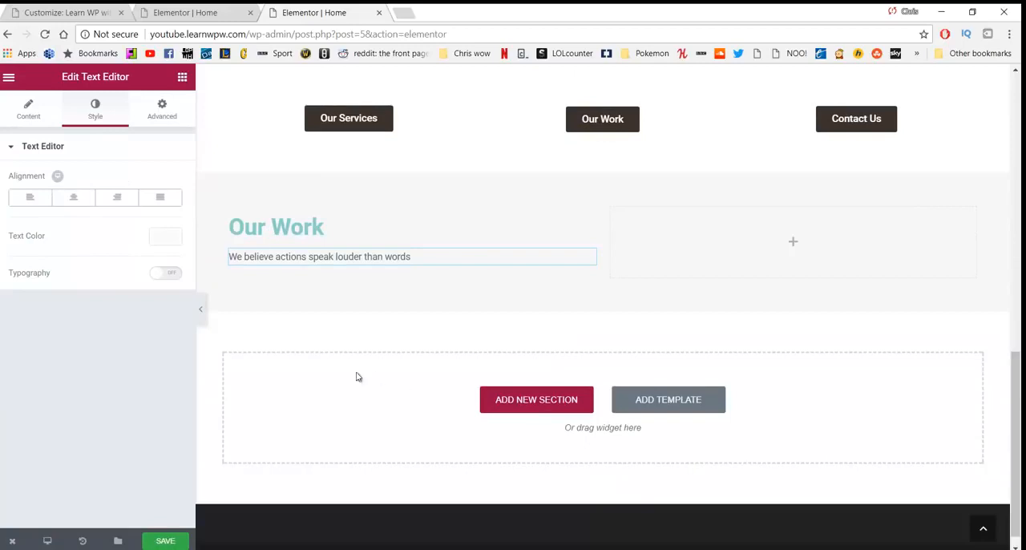
Step: Place a Columns widget in the empty column beside the "Our Work" heading and give it a 27 px top margin
click(182, 79)
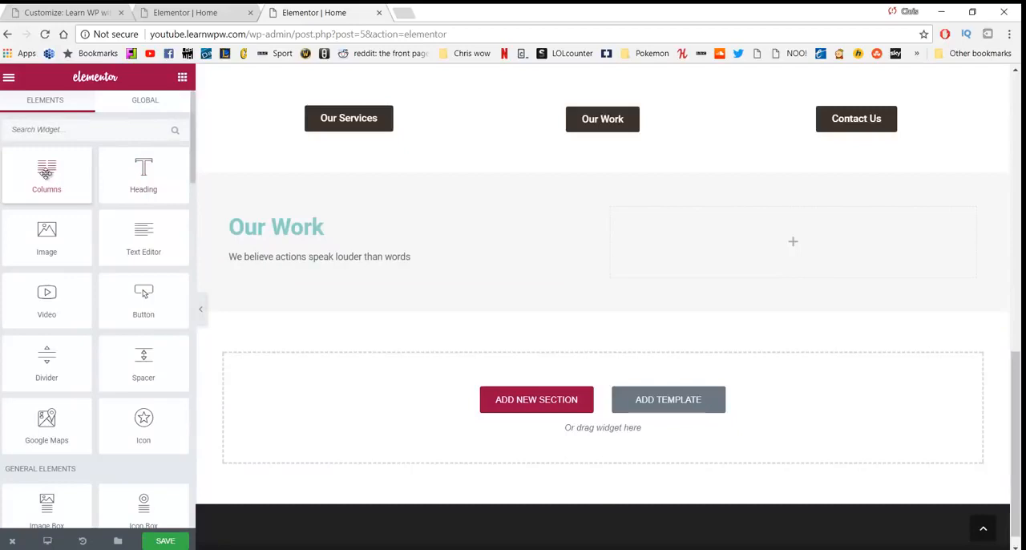
drag(46, 171, 726, 234)
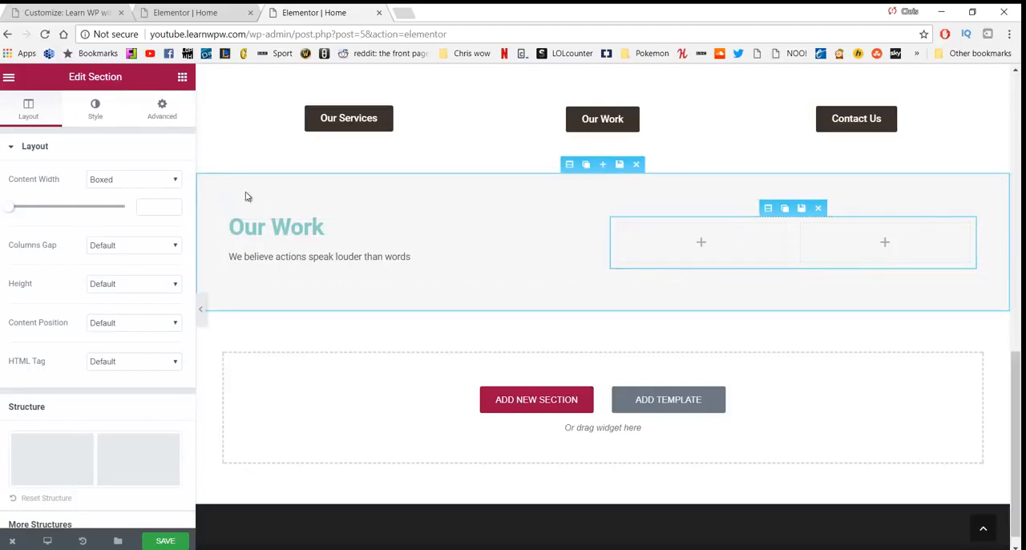
click(97, 107)
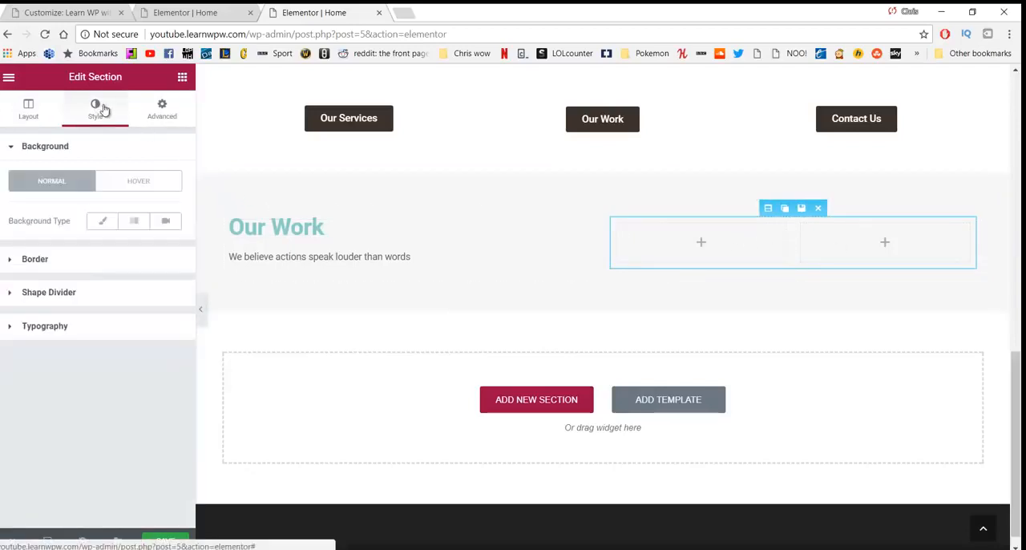
click(160, 111)
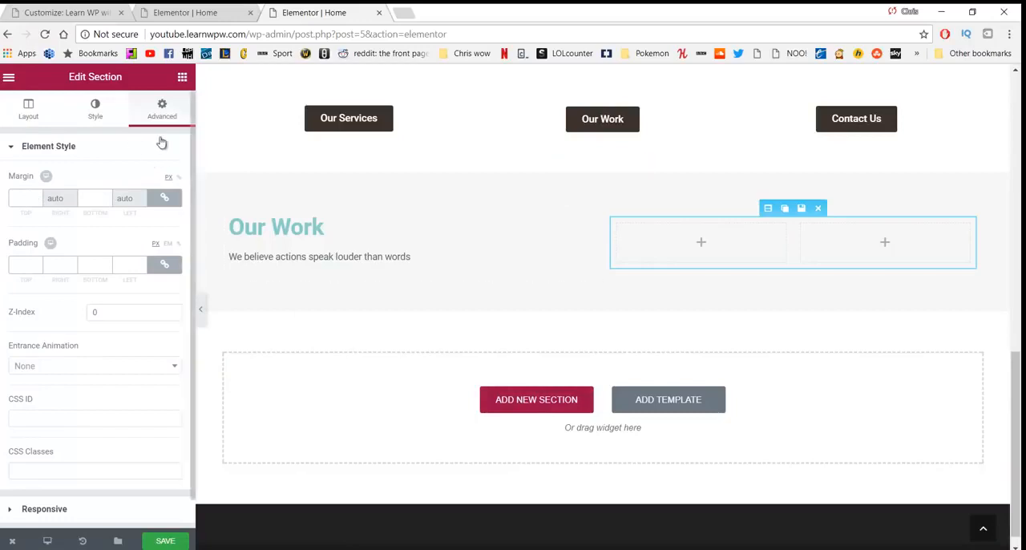
click(162, 201)
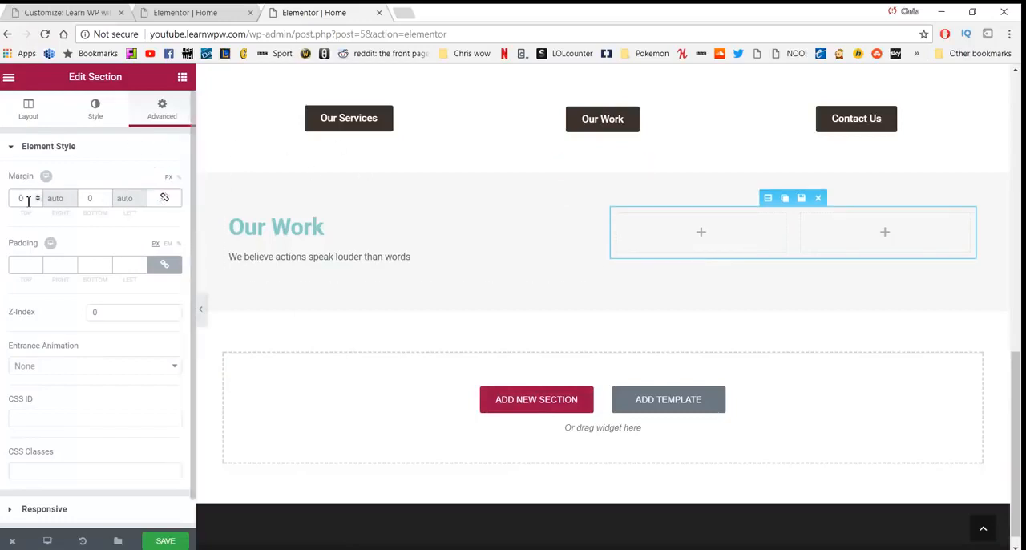
drag(29, 202, 6, 200)
text(27)
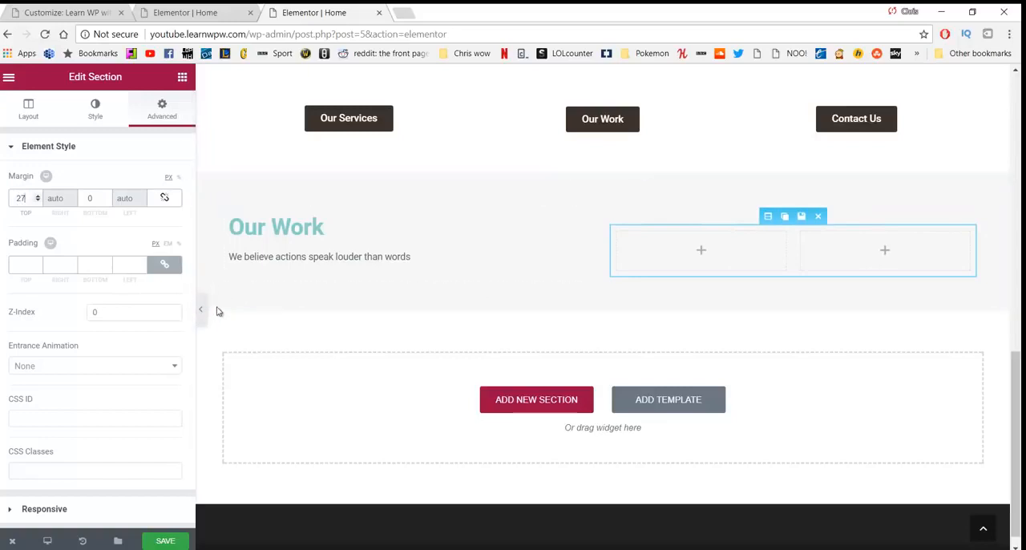
Step: Place a Button widget in the first inner column and label it "Our Services"
click(183, 77)
drag(143, 296, 670, 243)
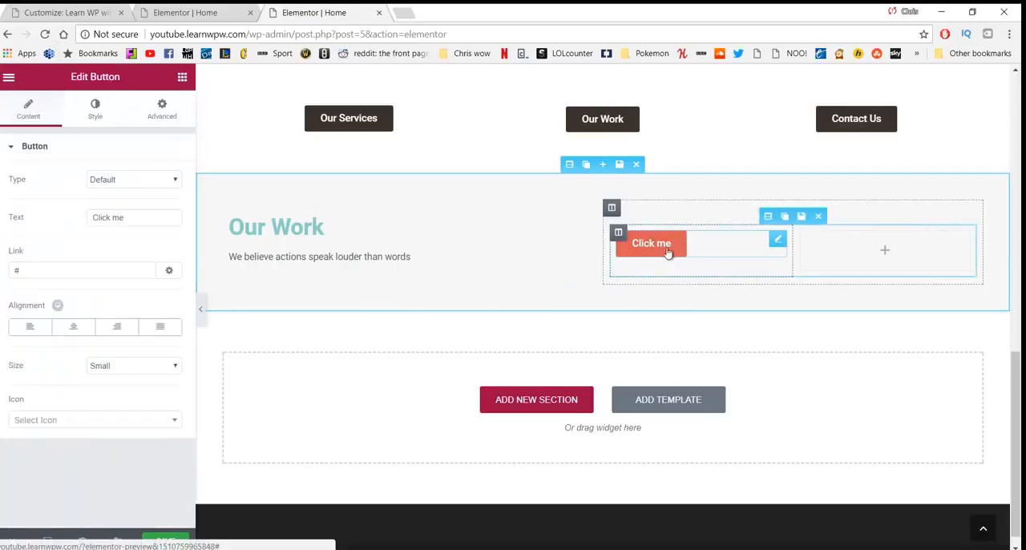
click(128, 224)
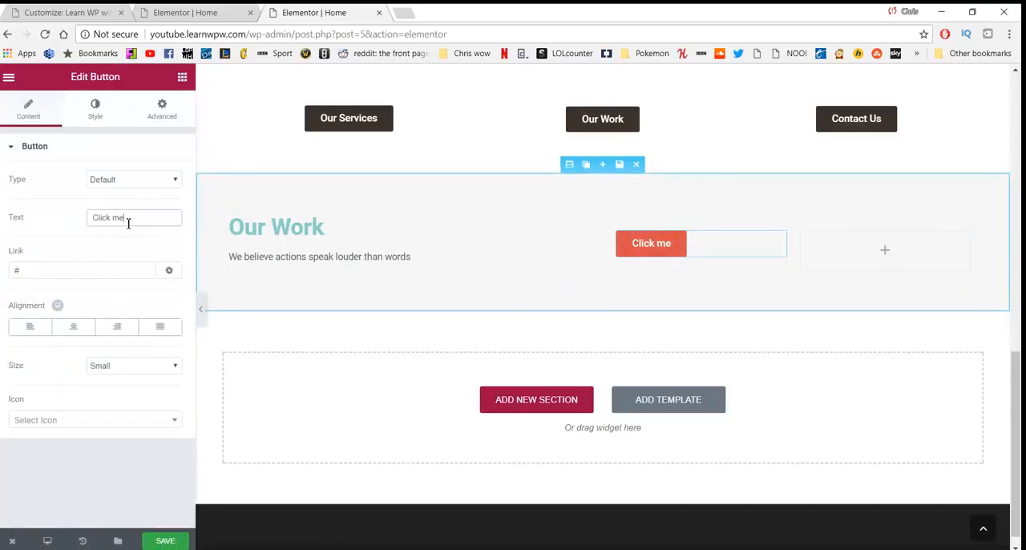
triple_click(123, 218)
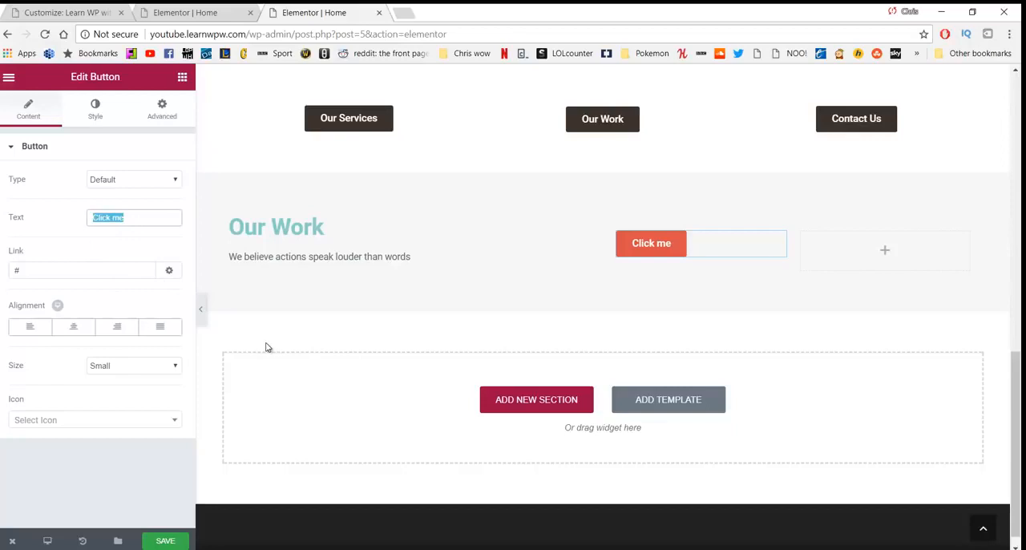
click(138, 217)
key(BackSpace)
key(BackSpace)
key(BackSpace)
key(BackSpace)
key(BackSpace)
key(BackSpace)
key(BackSpace)
key(BackSpace)
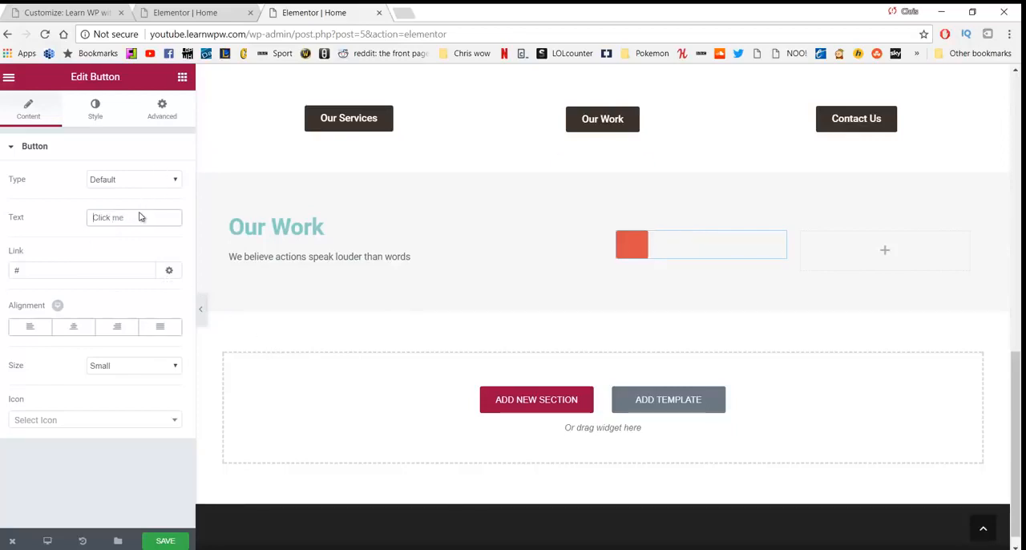
text(Our Servic)
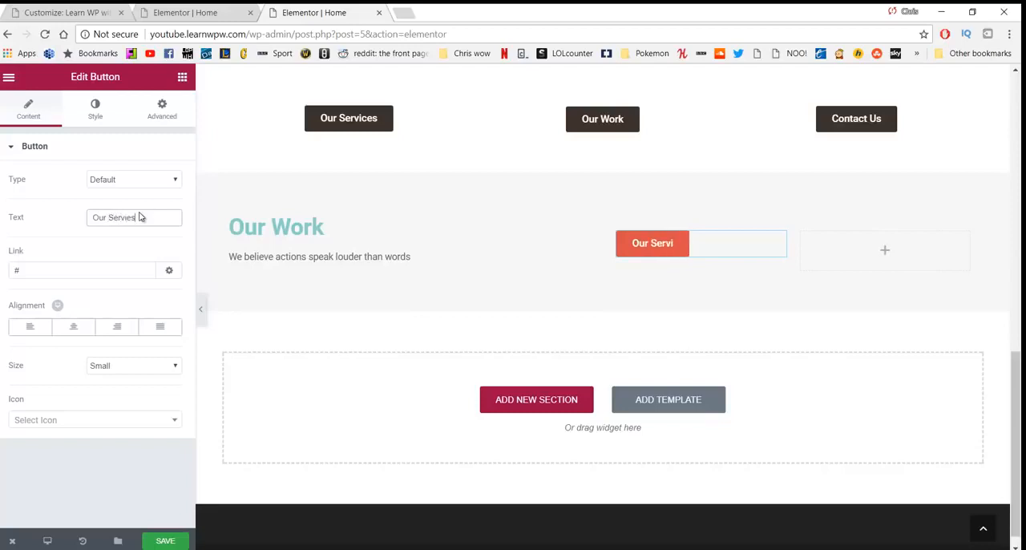
text(es)
Step: Link the new "Our Services" button to /services and align it right
key(Tab)
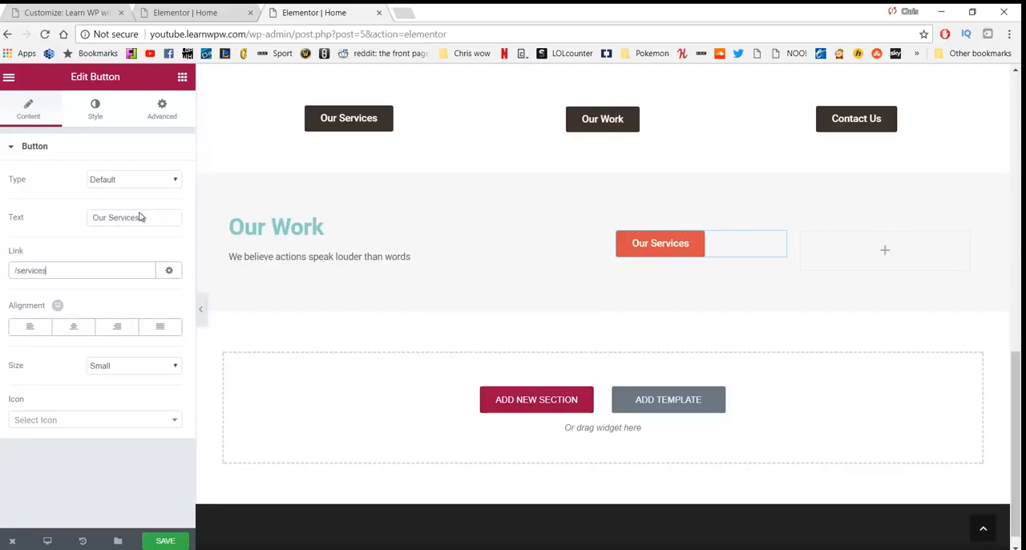
click(124, 330)
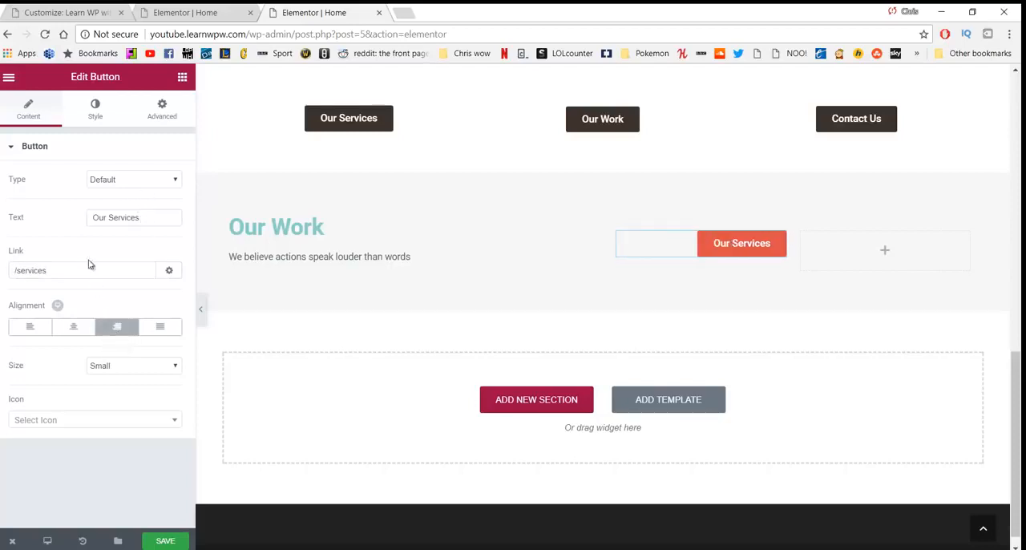
Step: Style the new "Our Services" button with 16 px text and the green background colour #23a455
click(104, 118)
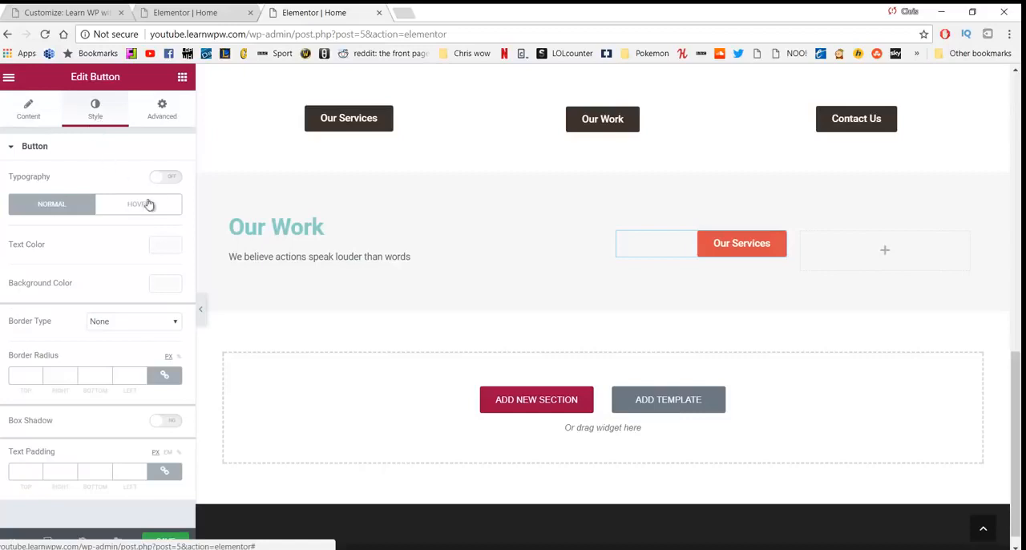
click(165, 178)
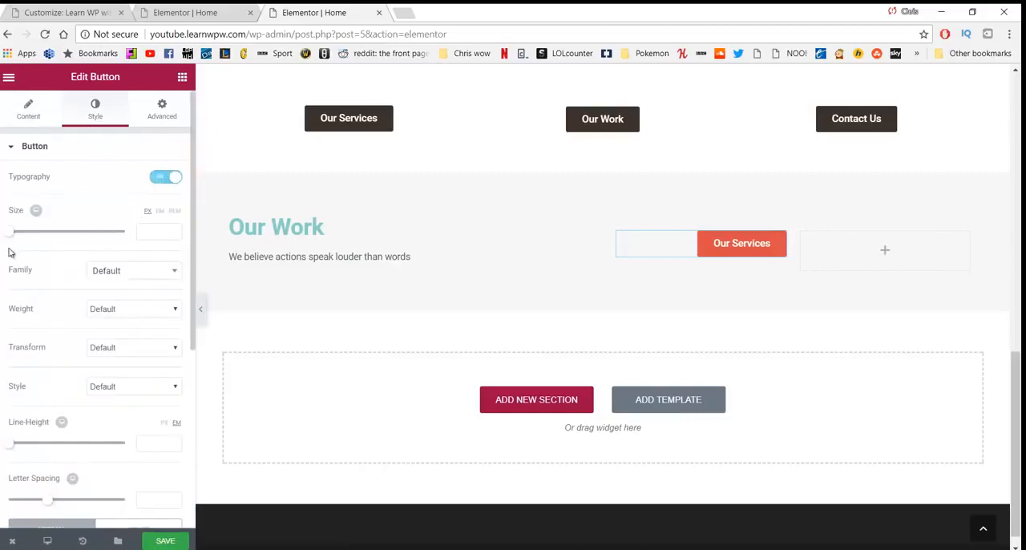
drag(15, 233, 27, 238)
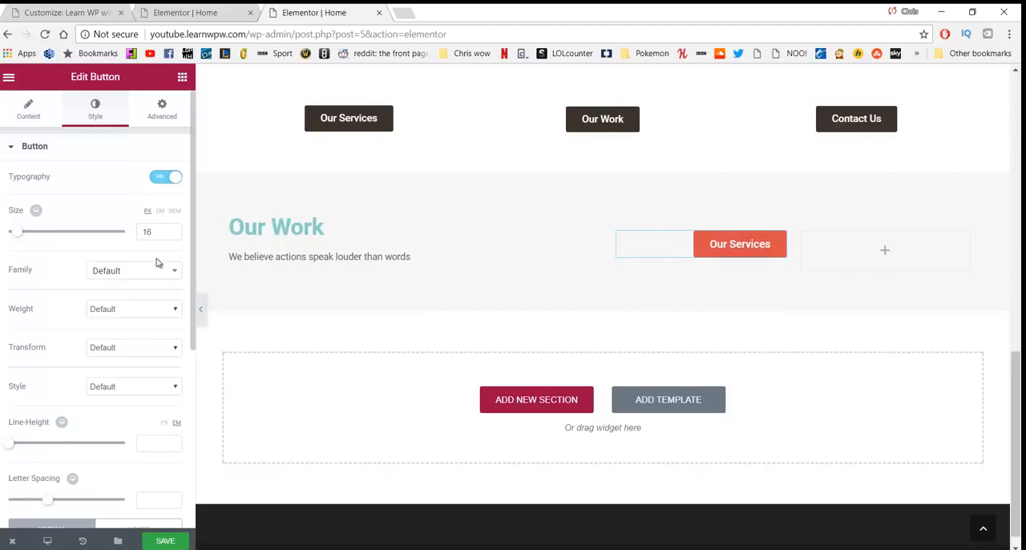
scroll(125, 256, down, 3)
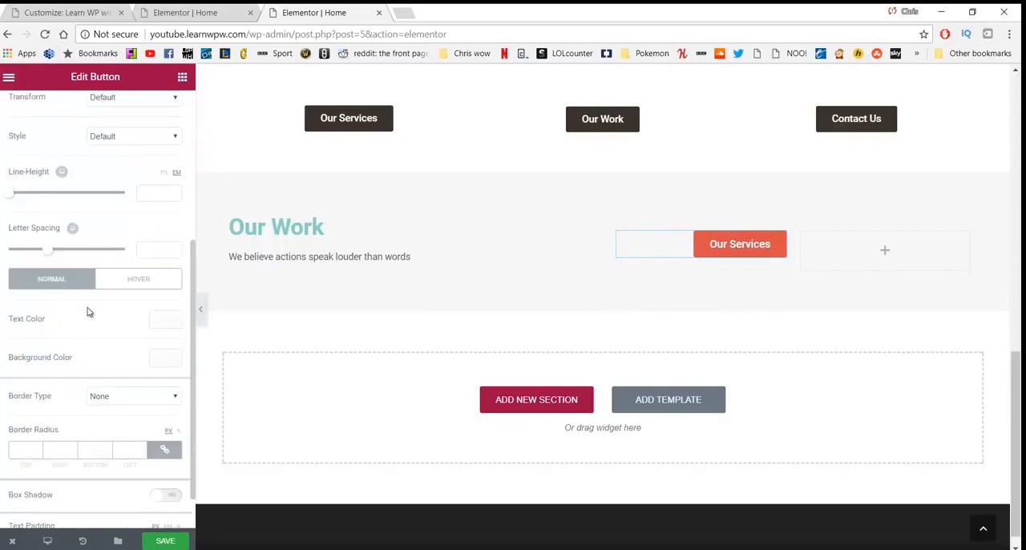
click(165, 359)
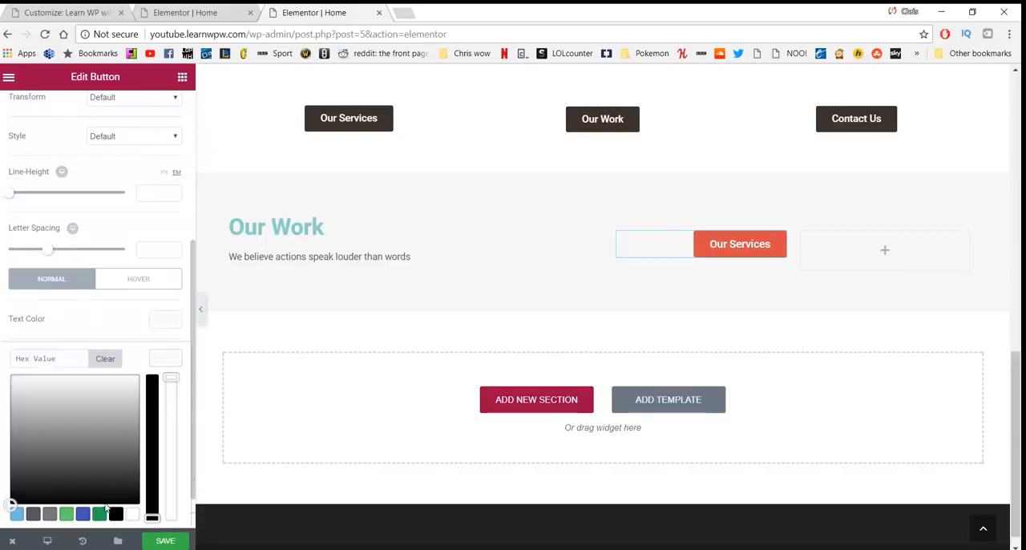
click(101, 513)
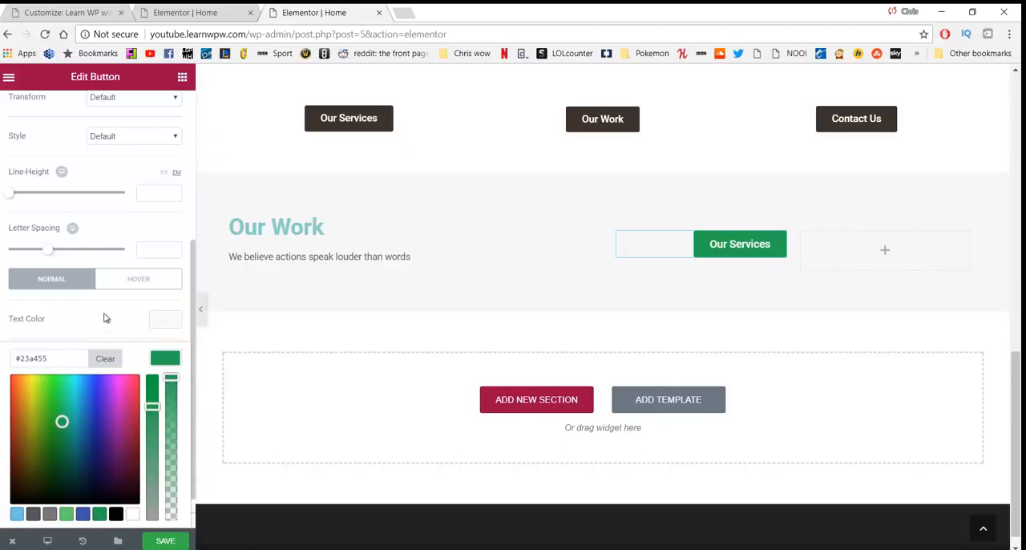
Step: Round all corners of the green "Our Services" button with a 5 px border radius
scroll(107, 312, down, 1)
click(94, 275)
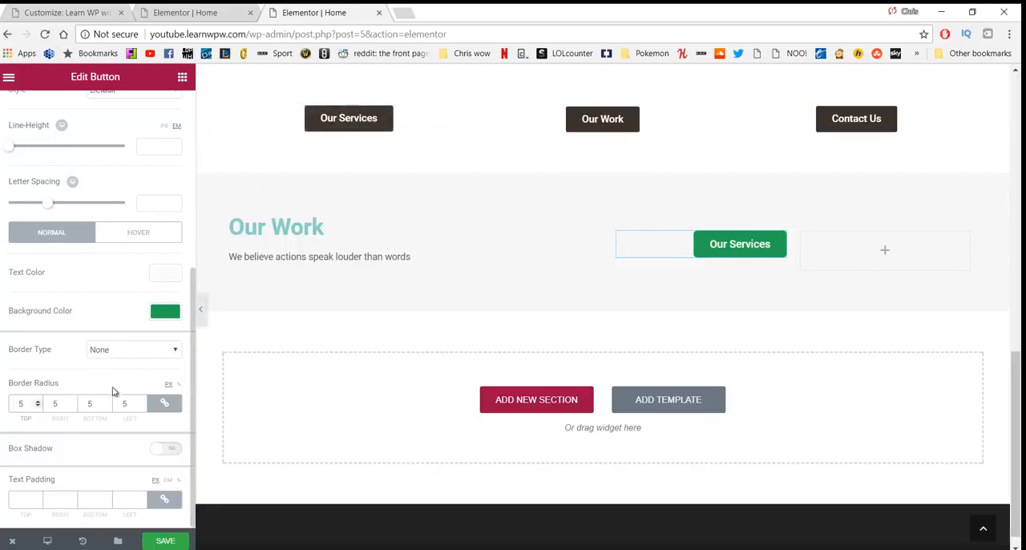
scroll(104, 321, up, 5)
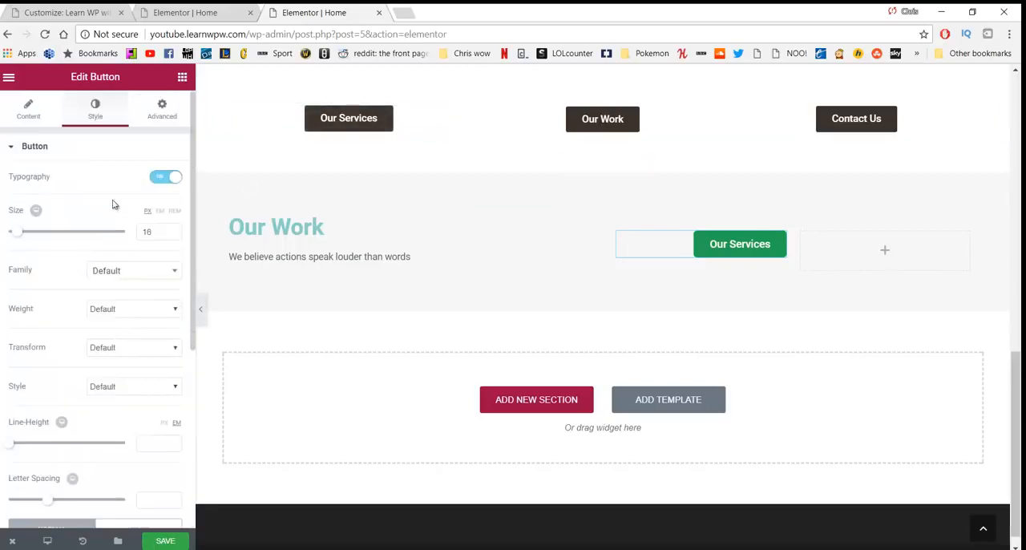
Step: Place a Button widget in the second inner column with the text "Check out our work" and the link /our-work
click(182, 78)
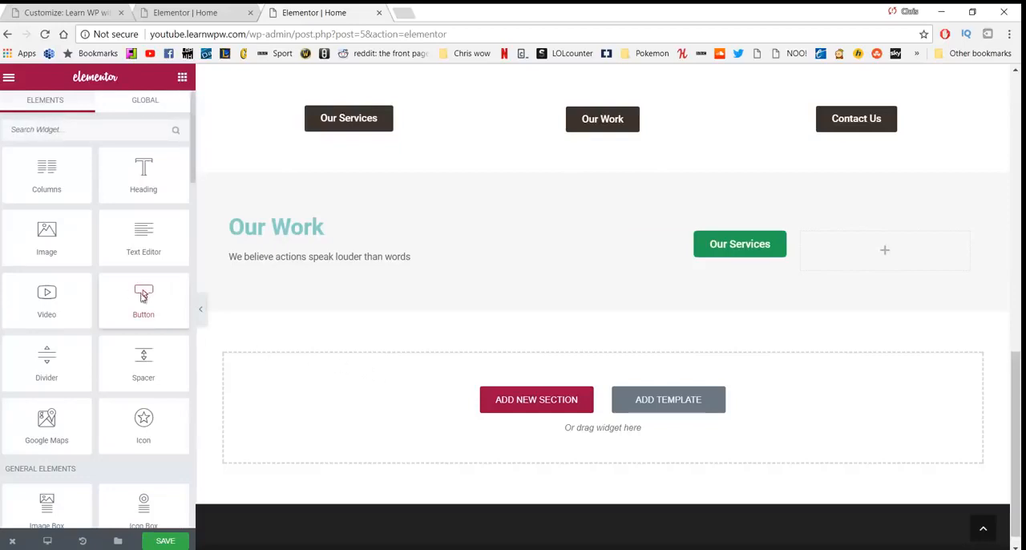
drag(140, 296, 846, 245)
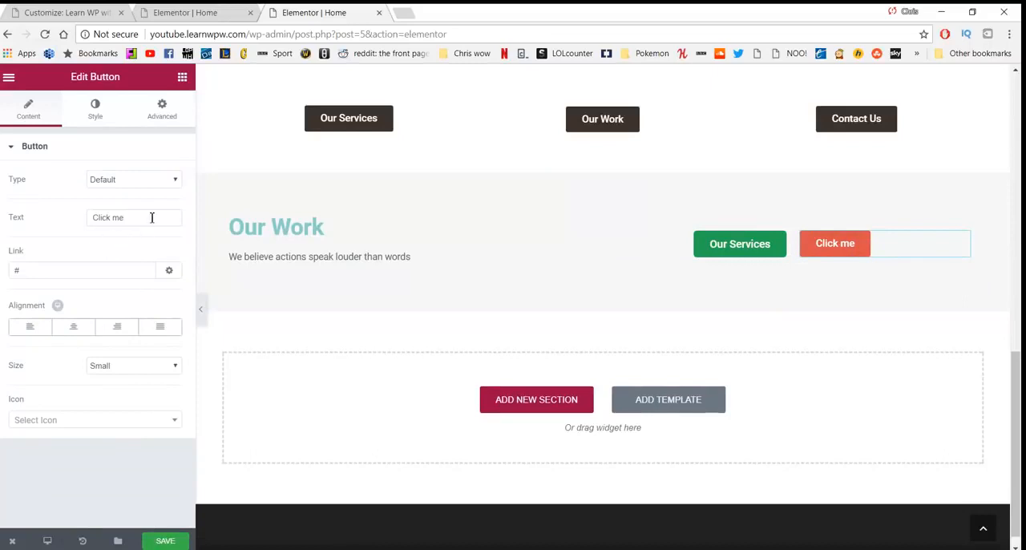
drag(152, 217, 60, 217)
text(Check out our work)
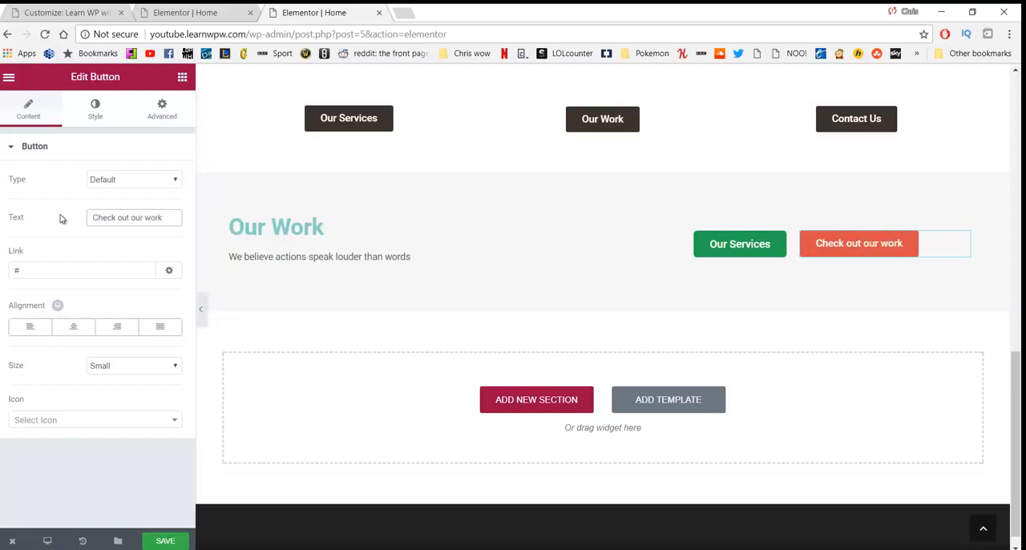
click(49, 276)
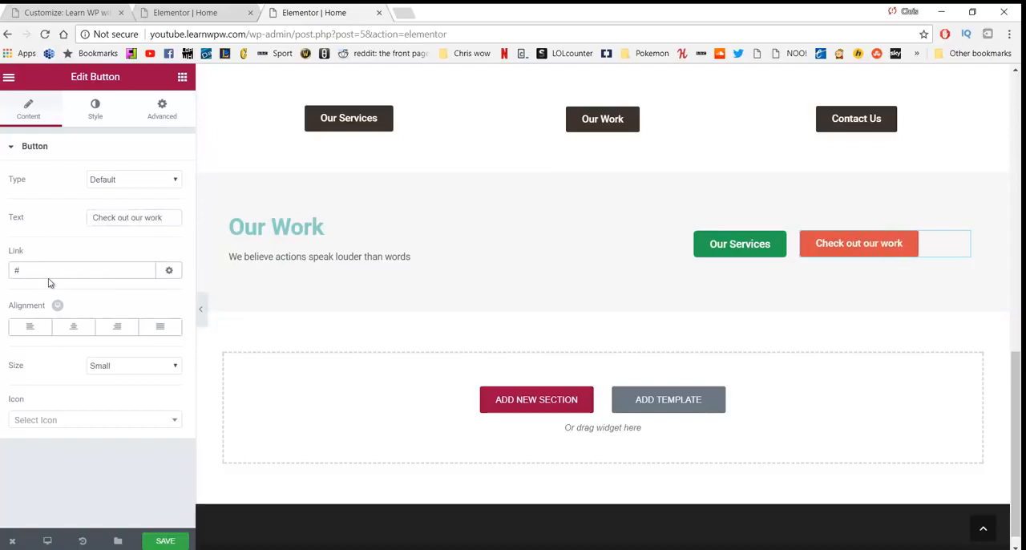
key(BackSpace)
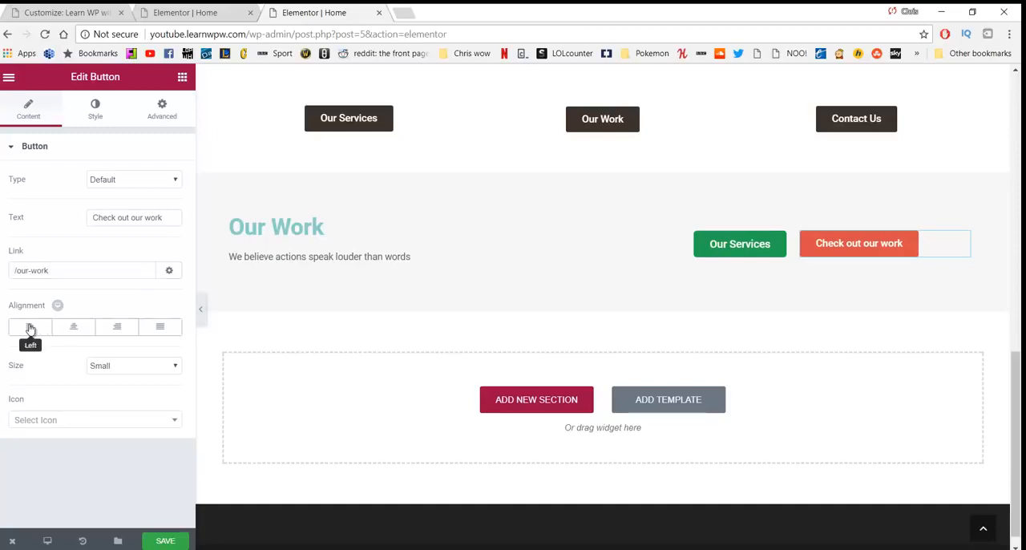
Step: Set the text size of the "Check out our work" button to 16 px
click(95, 114)
click(170, 176)
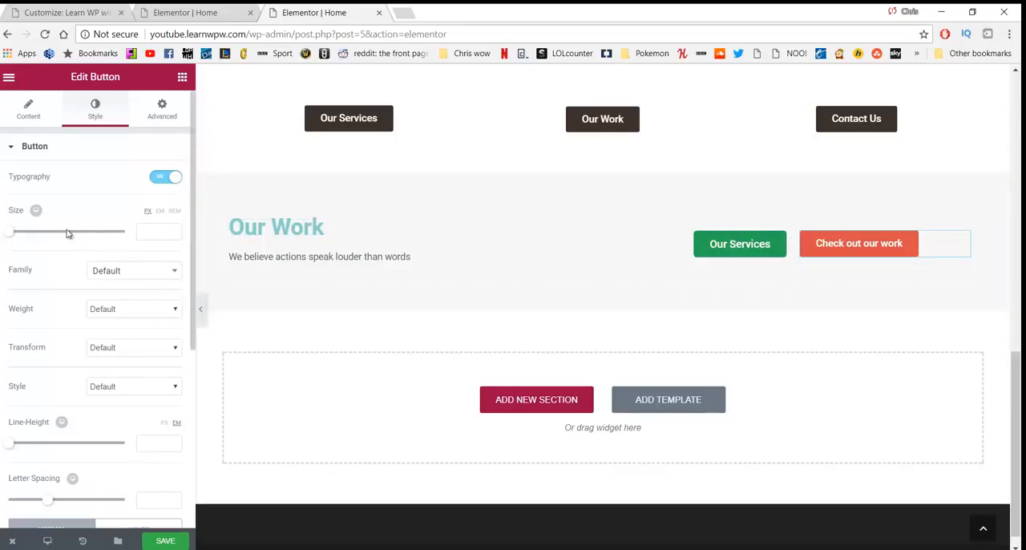
drag(13, 234, 20, 236)
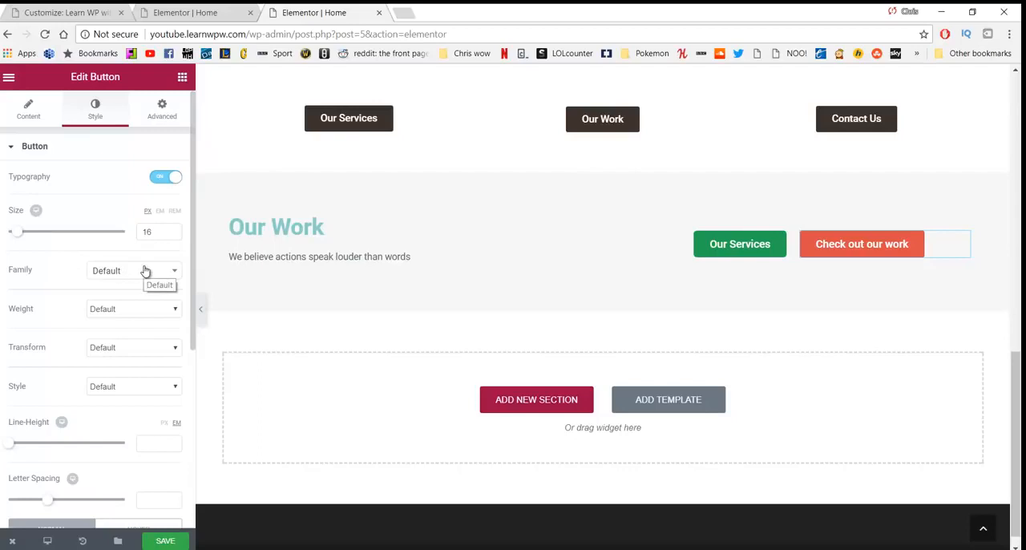
Step: Change the background colour of the "Check out our work" button to white
scroll(121, 300, down, 1)
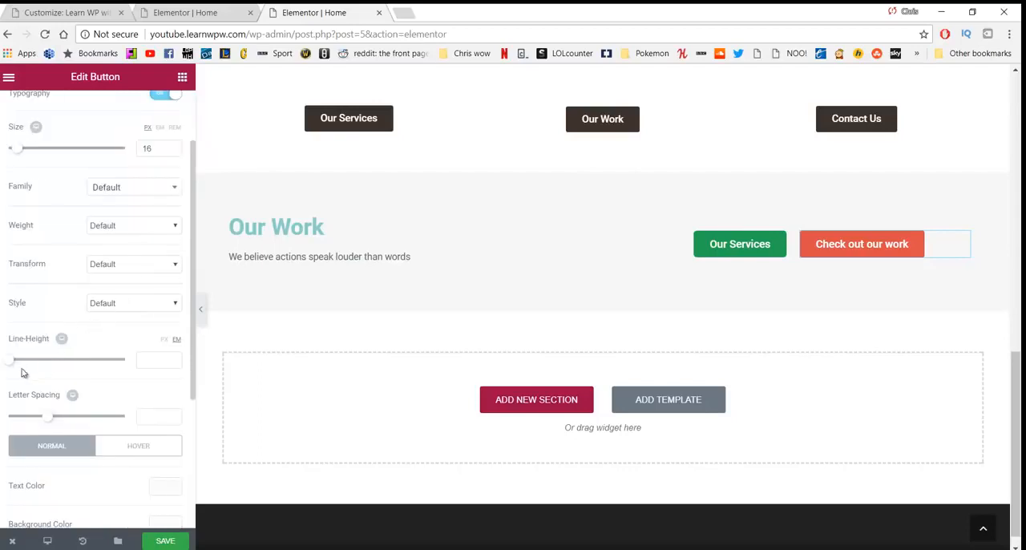
scroll(23, 372, down, 2)
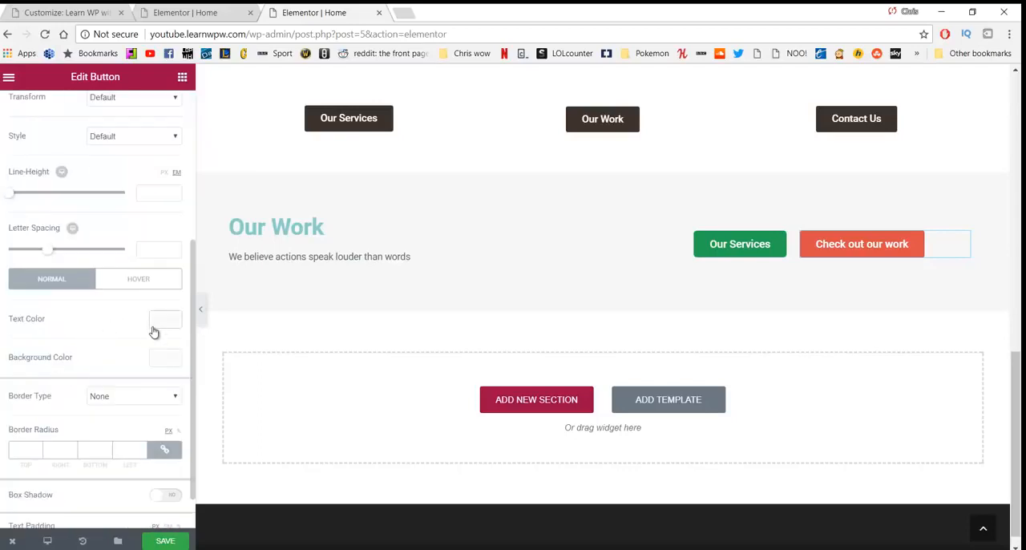
click(165, 358)
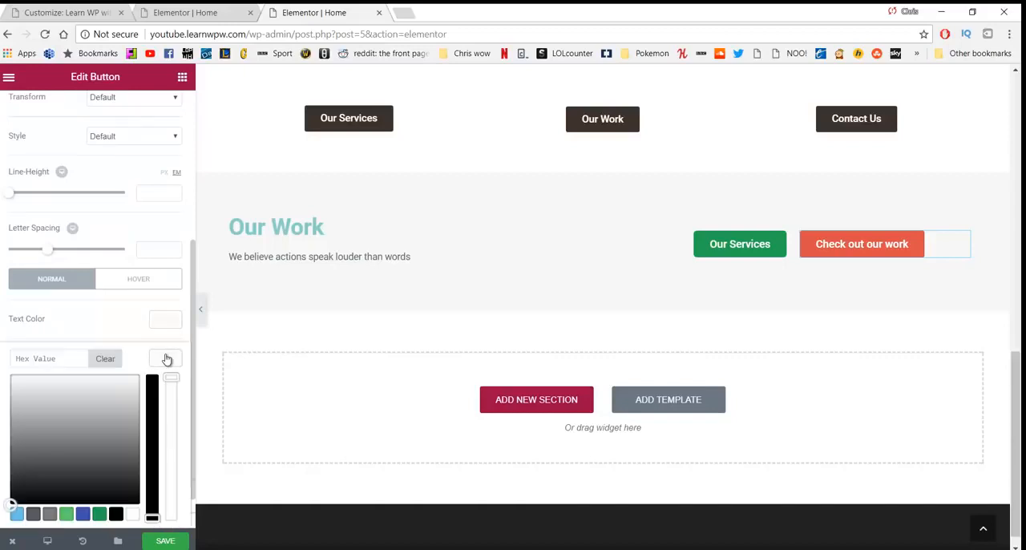
drag(64, 387, 56, 372)
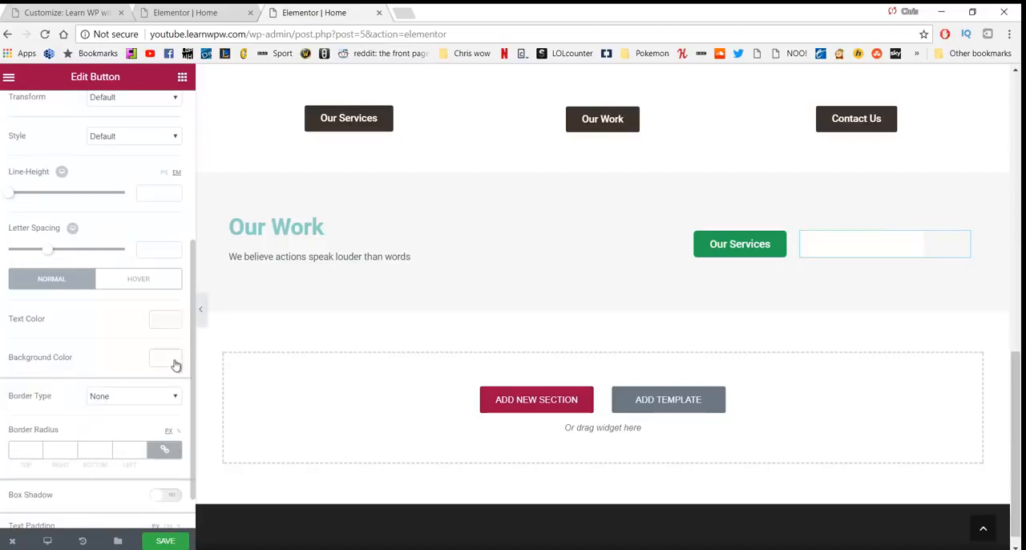
Step: Make the "Check out our work" button's background fully transparent and set its text colour to green #23a455
click(165, 357)
drag(171, 380, 181, 519)
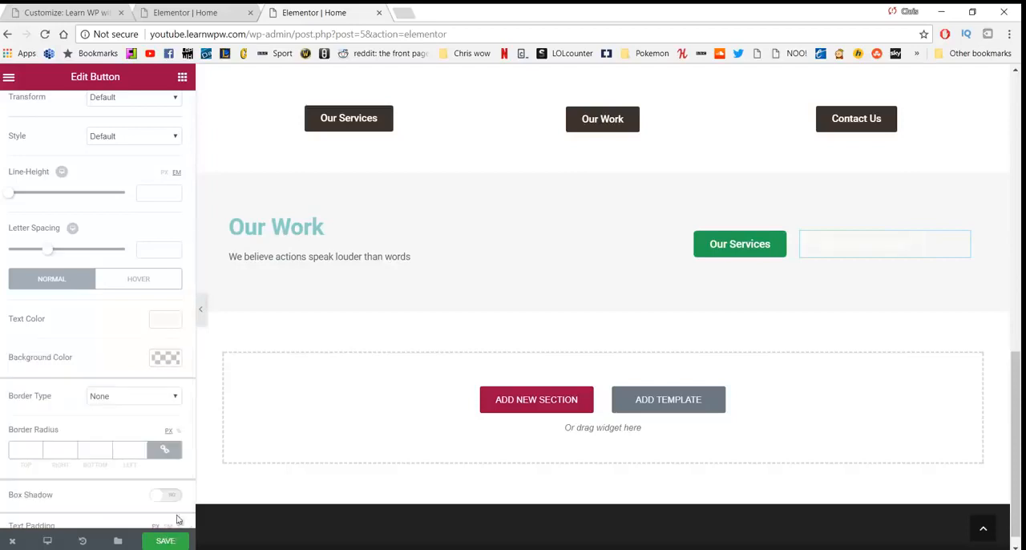
click(159, 321)
click(99, 475)
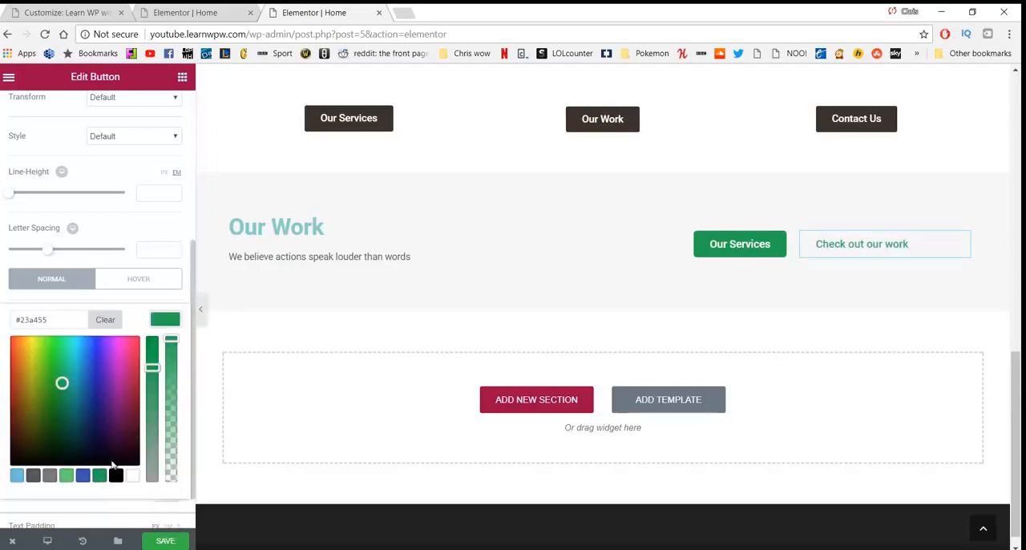
Step: Set the text padding of the "Check out our work" button to 5 px on all sides
scroll(170, 333, down, 1)
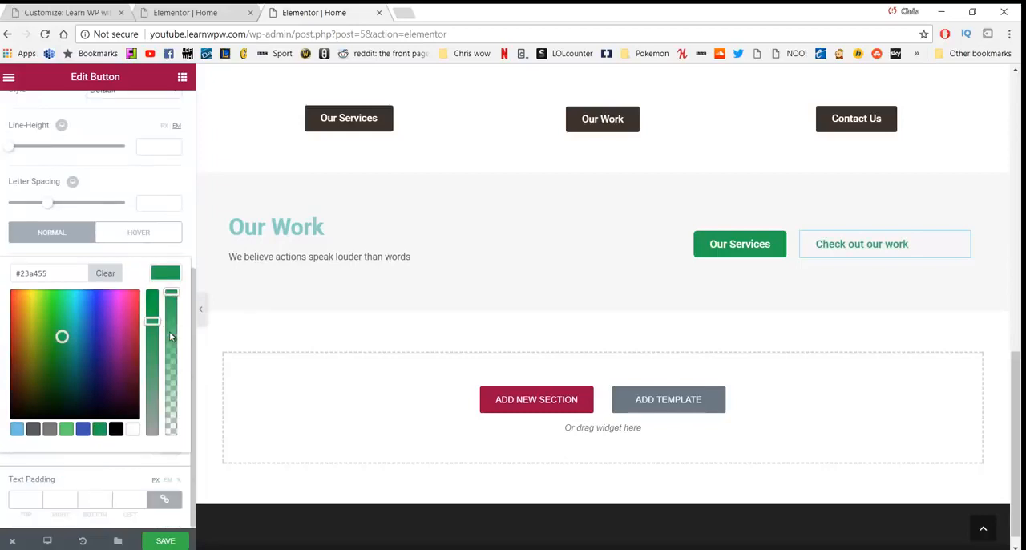
click(38, 496)
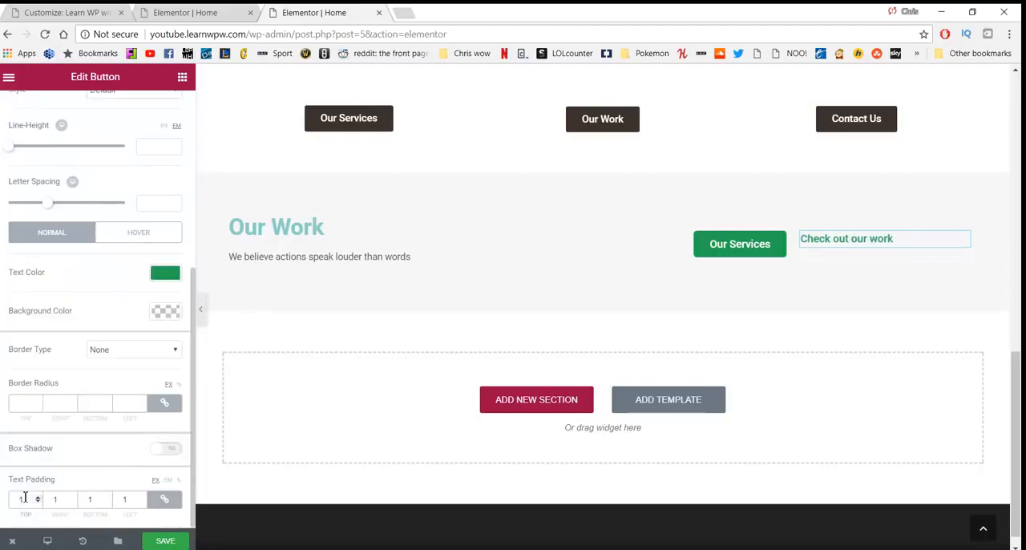
drag(25, 499, 11, 501)
text(5)
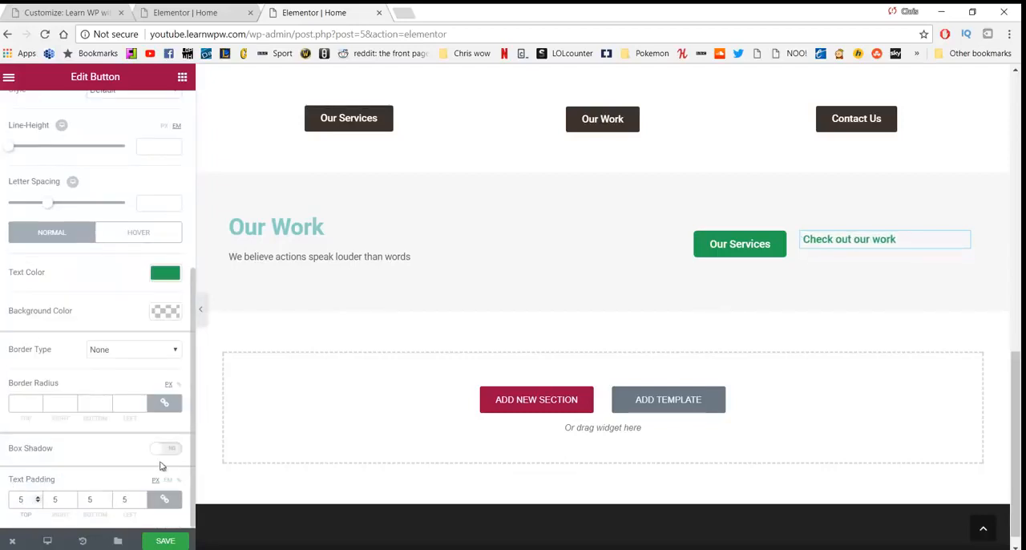
scroll(93, 295, up, 2)
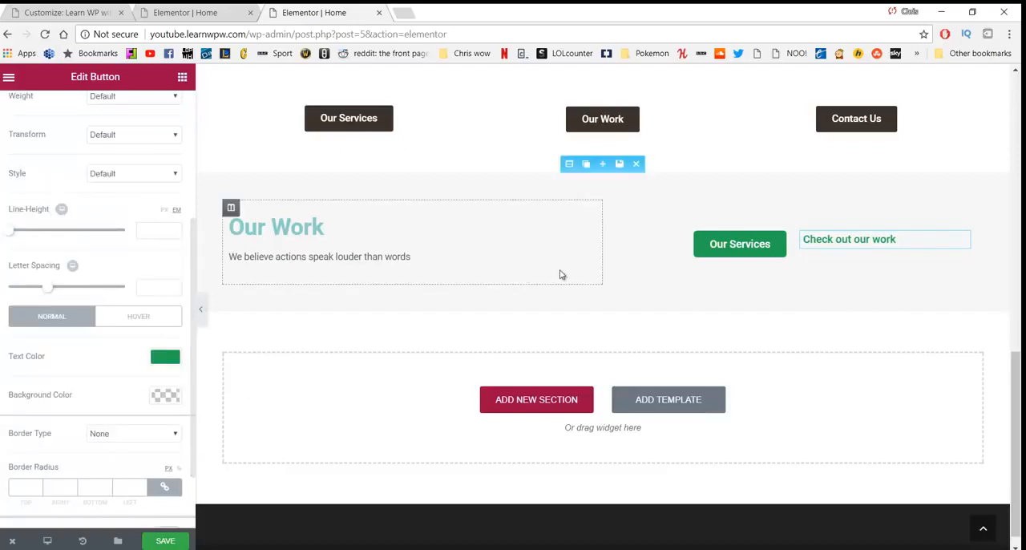
click(701, 244)
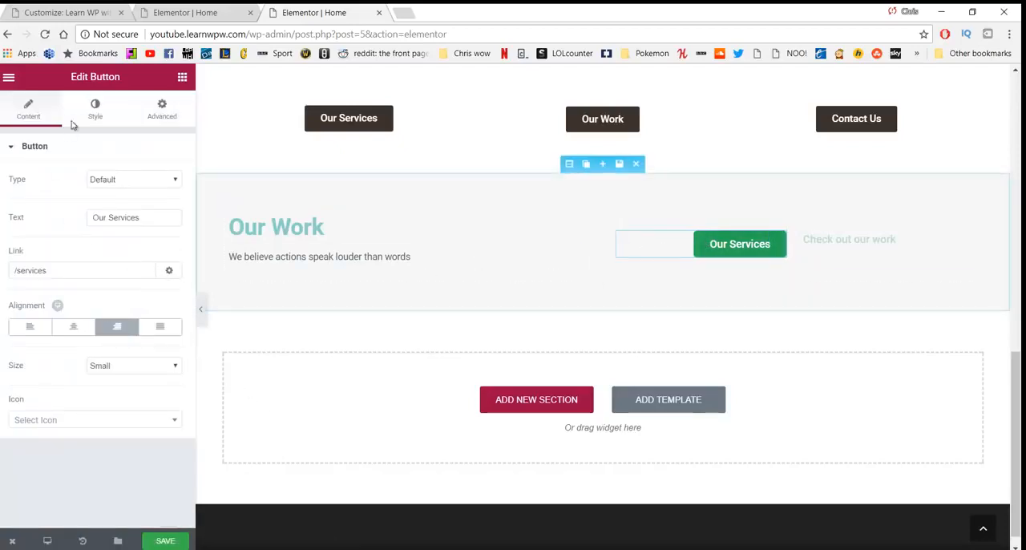
click(94, 109)
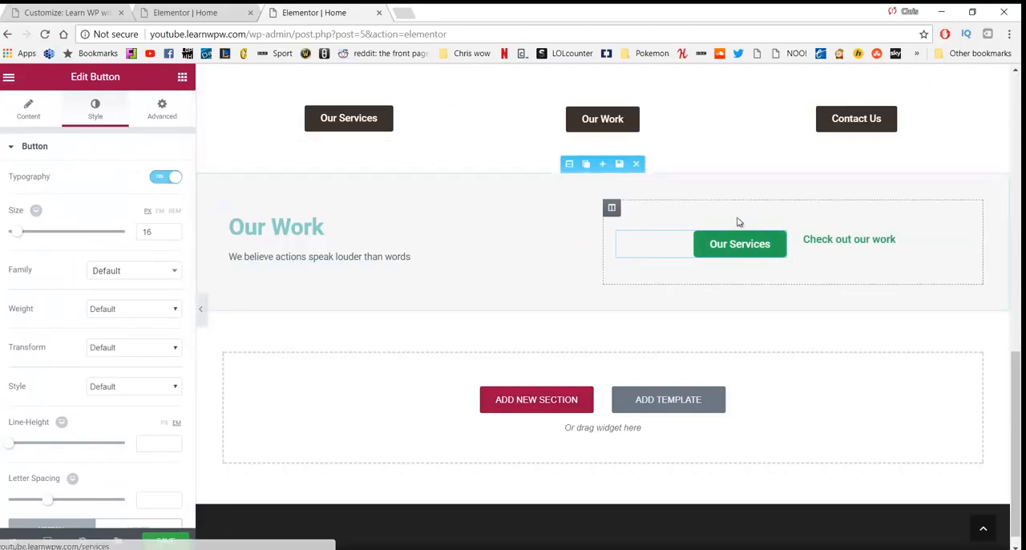
Step: Give the "Check out our work" button a solid border with a width of 1 on all sides
click(824, 236)
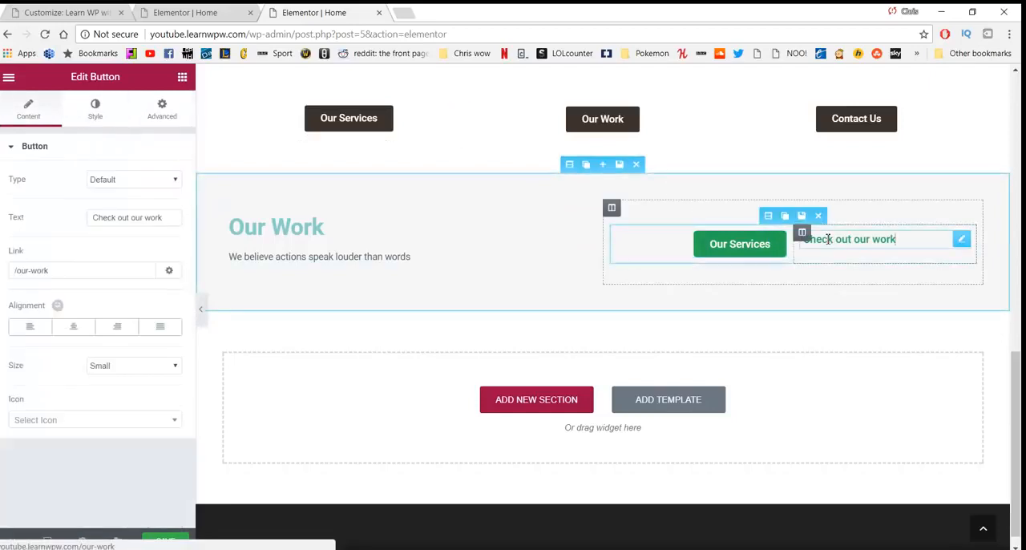
click(120, 116)
click(151, 110)
click(95, 112)
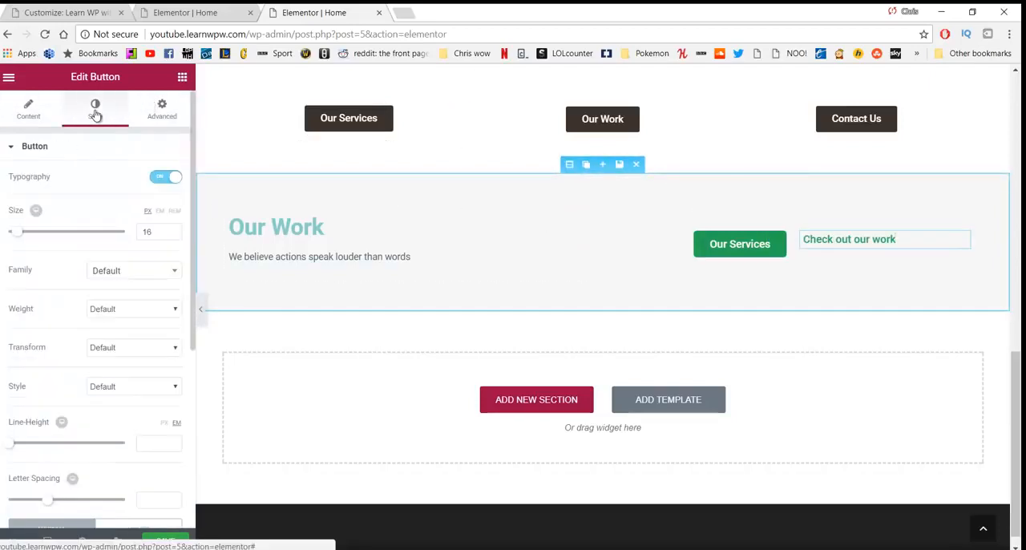
scroll(113, 307, down, 4)
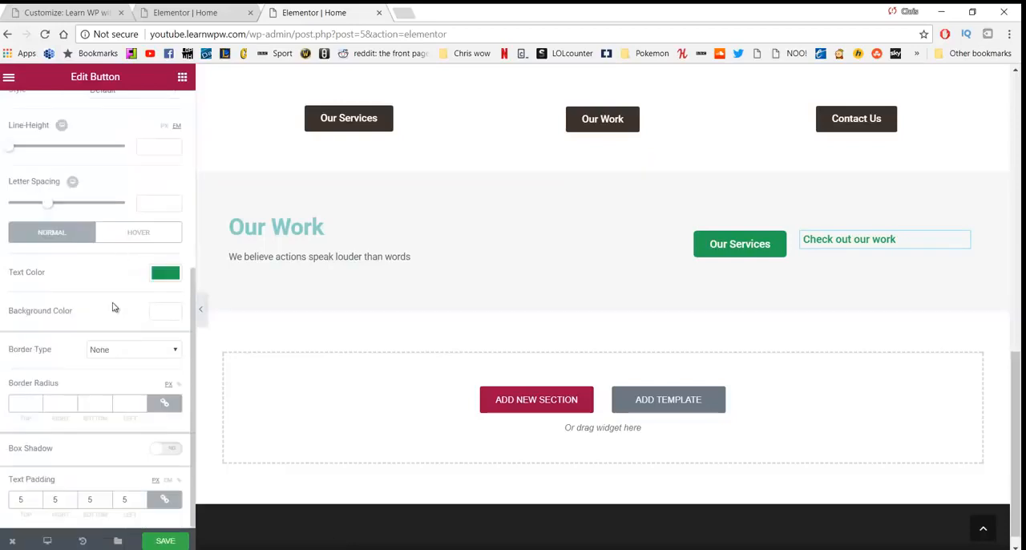
click(126, 353)
click(125, 371)
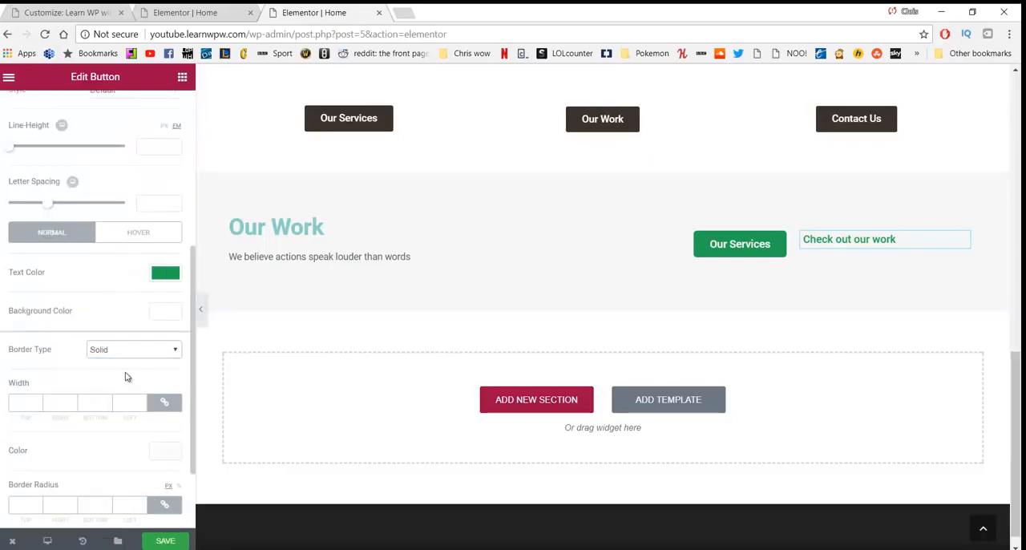
click(36, 399)
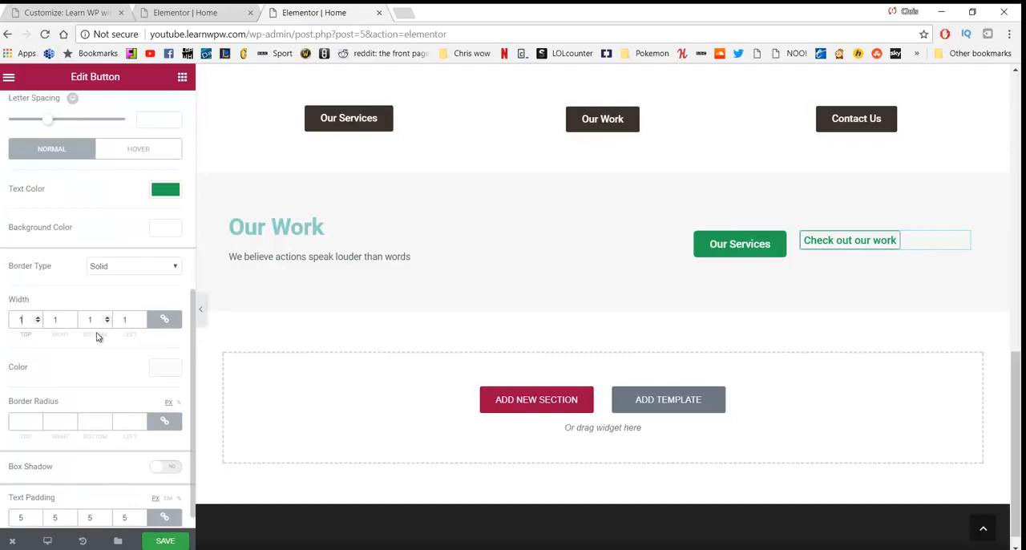
Step: Round all corners of the "Check out our work" button with a border radius
click(24, 420)
scroll(131, 394, down, 1)
scroll(120, 397, up, 3)
scroll(119, 396, down, 3)
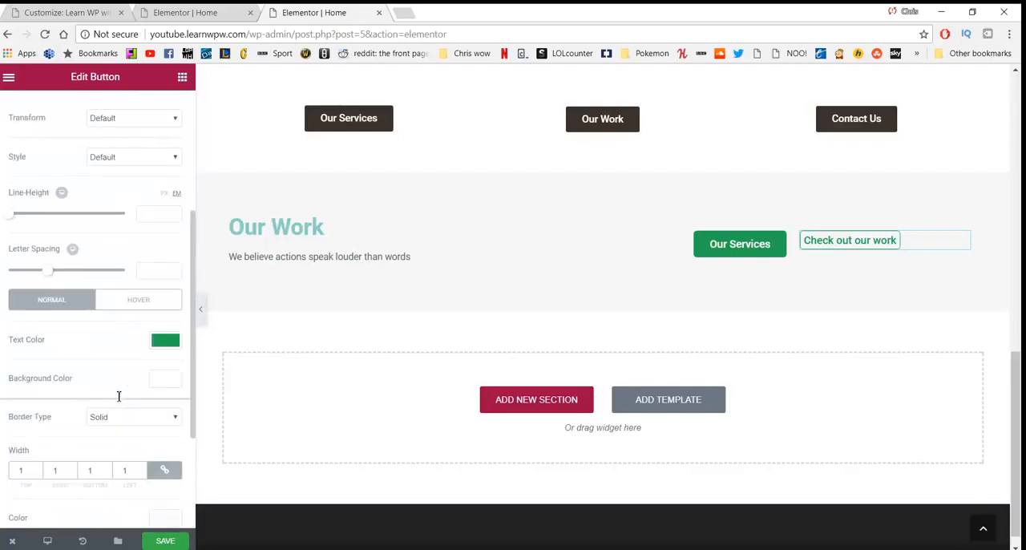
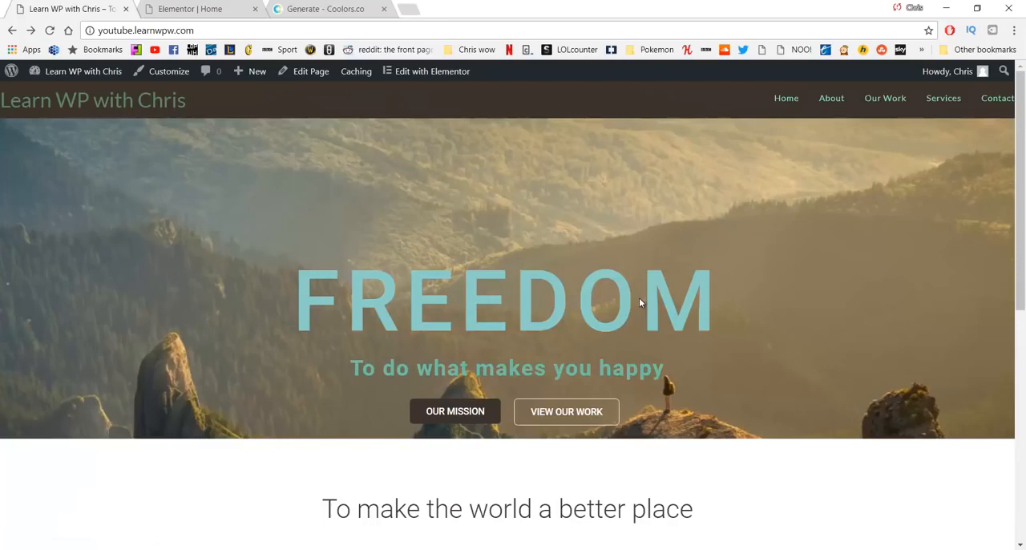
Step: Review the published Home page from hero to footer at desktop width and in the narrow mobile-width browser window
scroll(641, 297, down, 3)
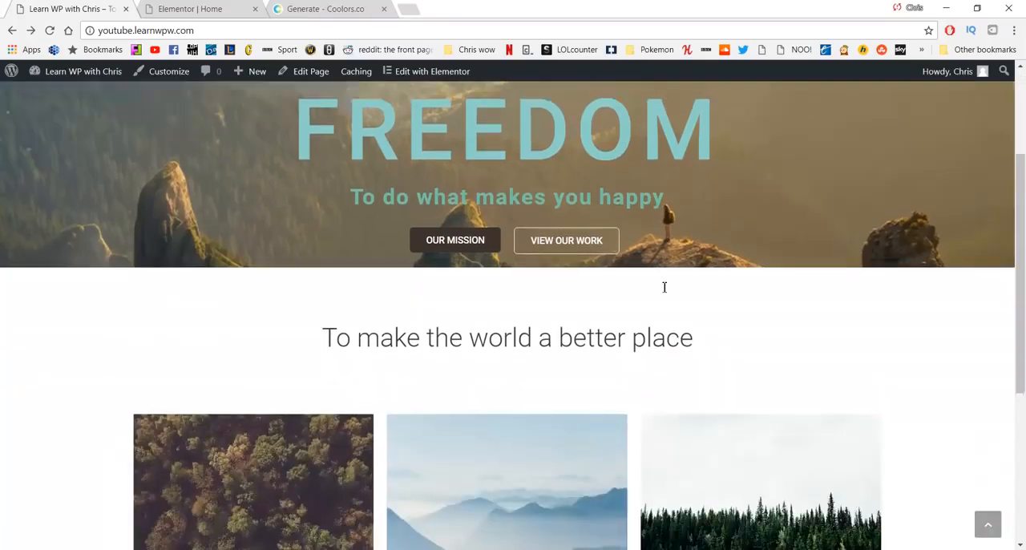
scroll(665, 286, down, 3)
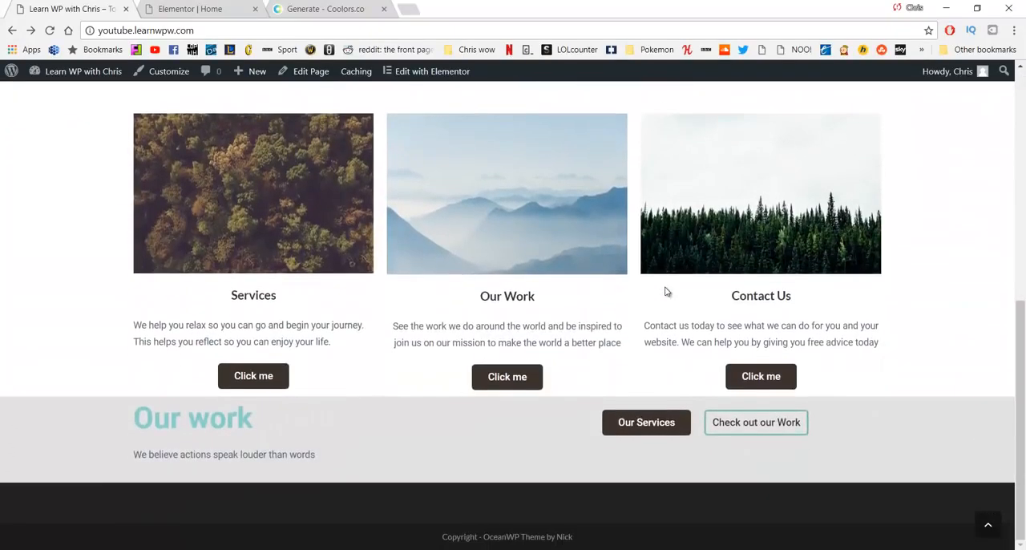
scroll(665, 291, up, 6)
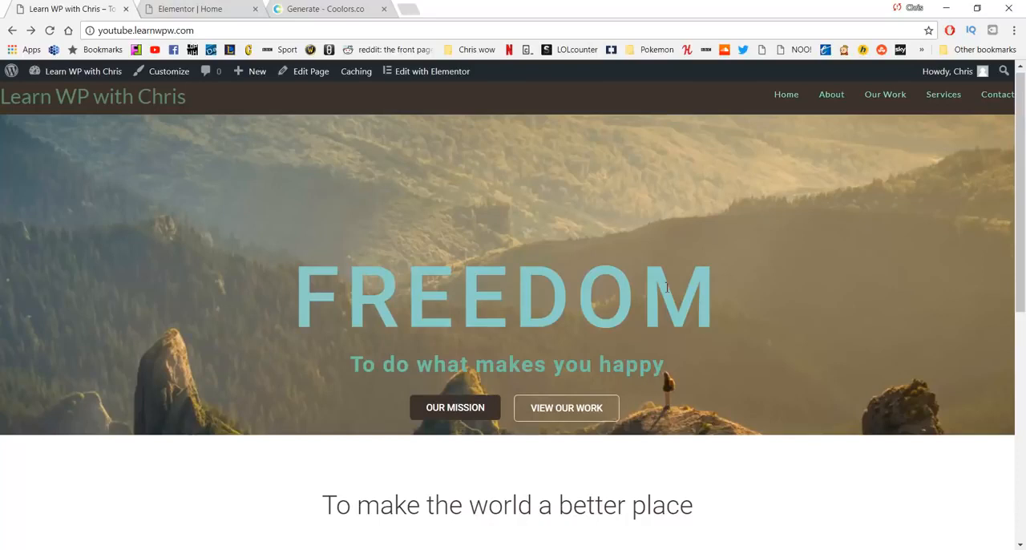
key(alt+Tab)
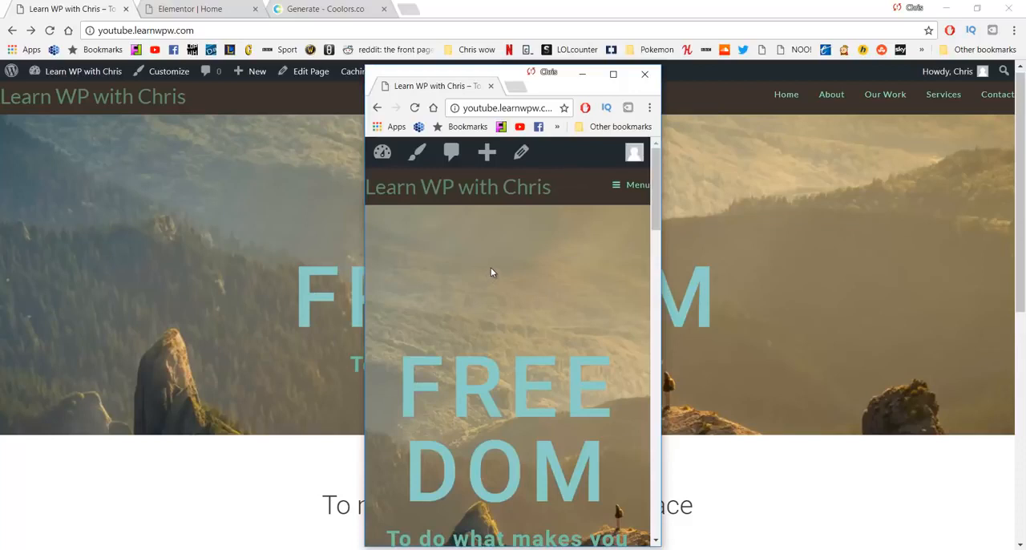
scroll(490, 273, down, 5)
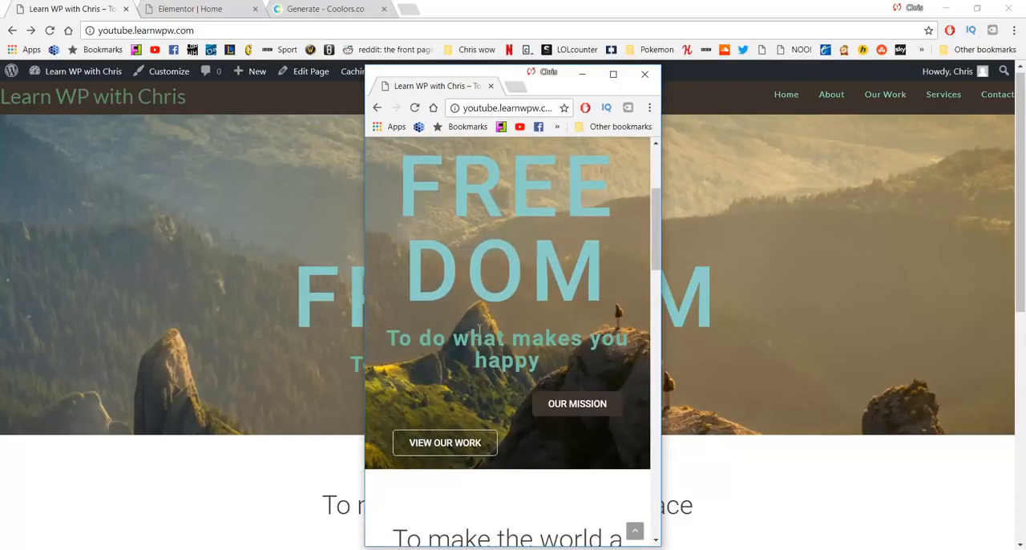
scroll(521, 369, down, 3)
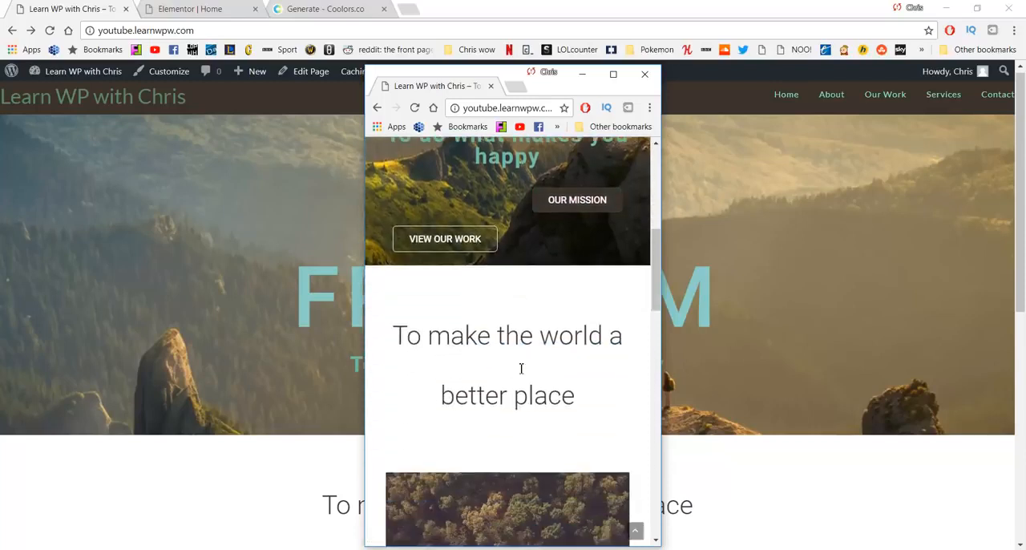
scroll(521, 368, down, 10)
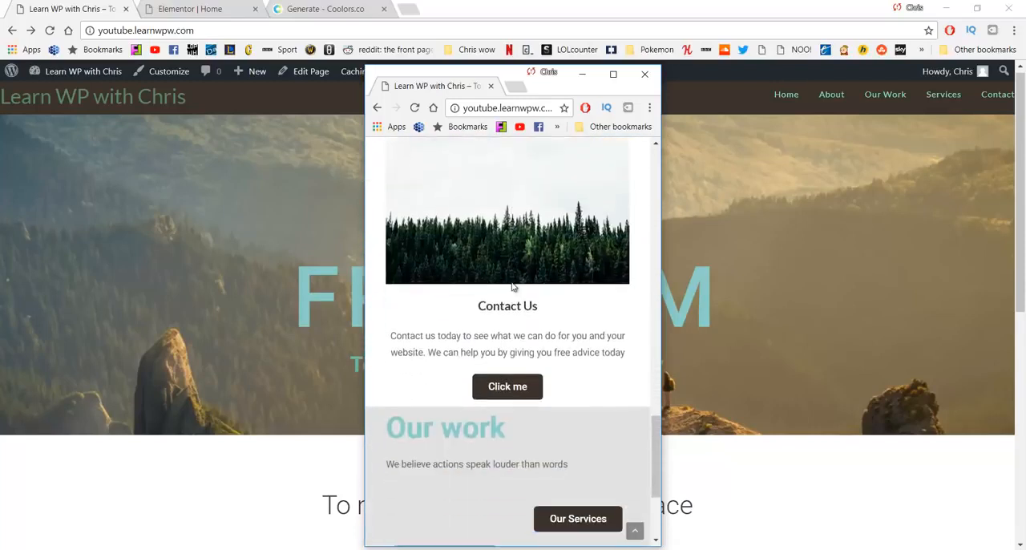
scroll(513, 286, down, 3)
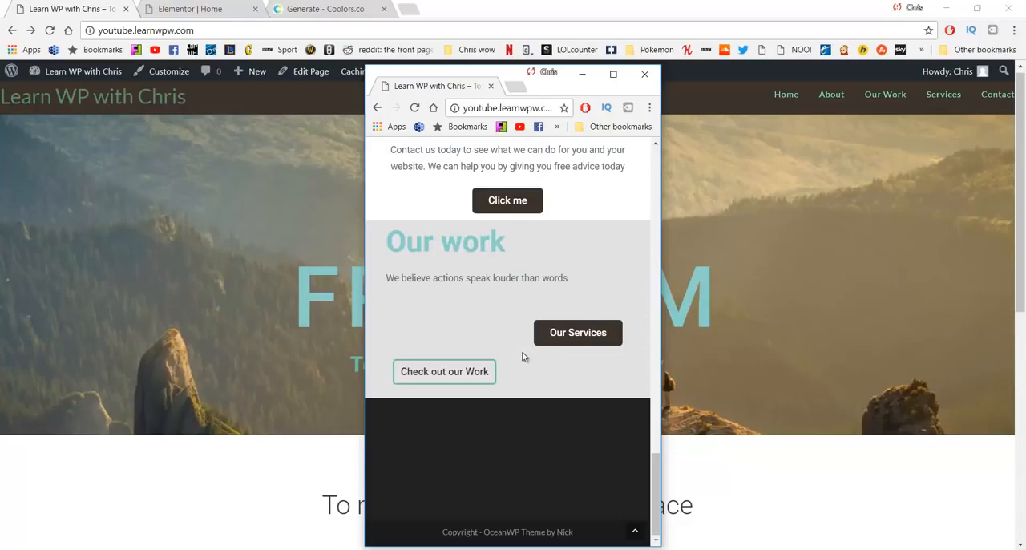
scroll(522, 356, up, 10)
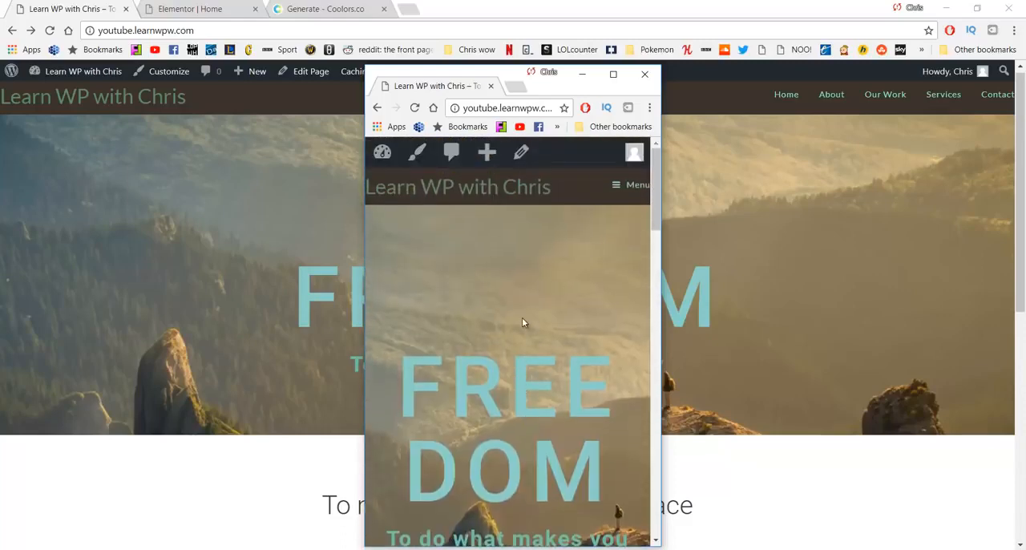
click(581, 78)
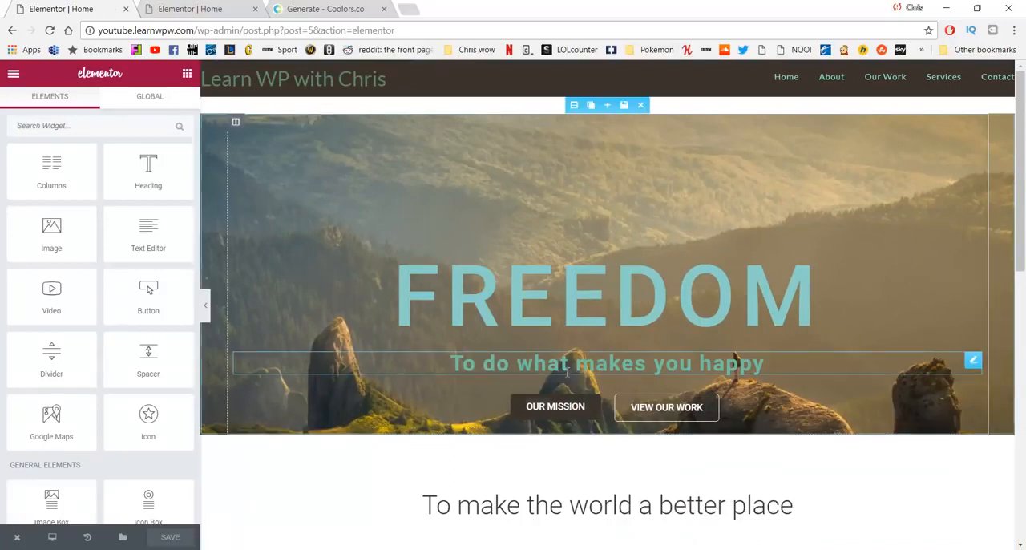
Step: Duplicate the FREEDOM hero section and compare the copy with the original above it
click(590, 107)
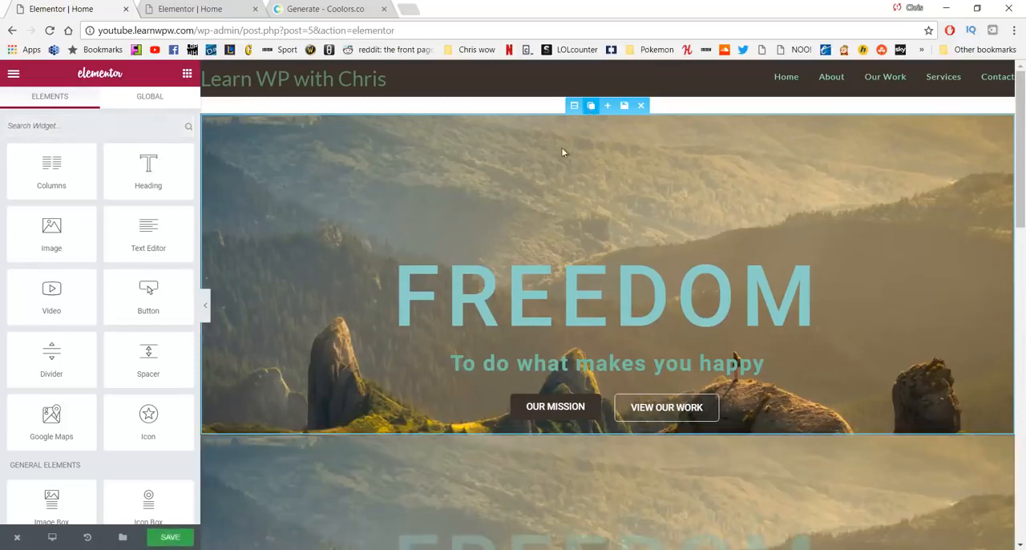
scroll(525, 282, down, 2)
scroll(508, 366, down, 2)
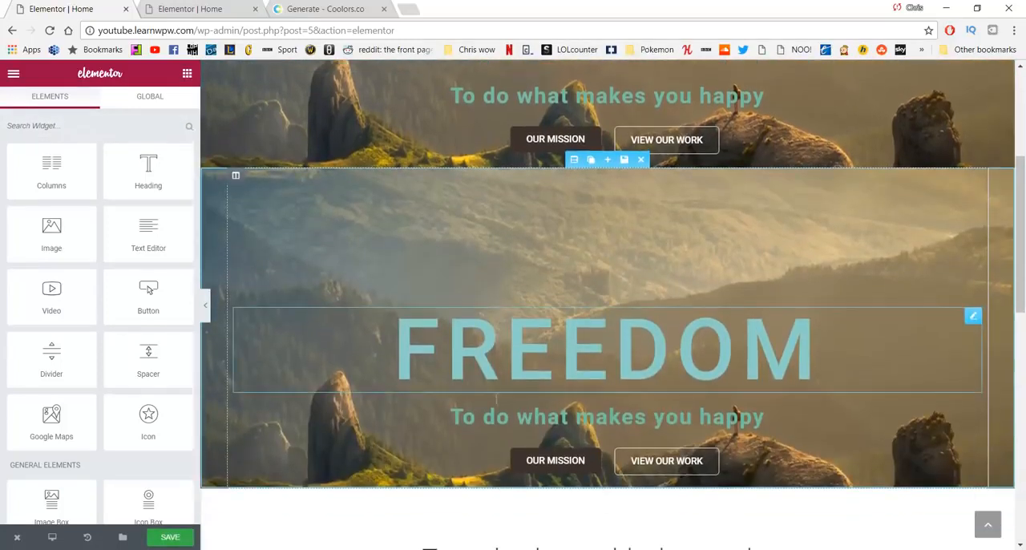
scroll(476, 381, up, 2)
scroll(473, 377, up, 1)
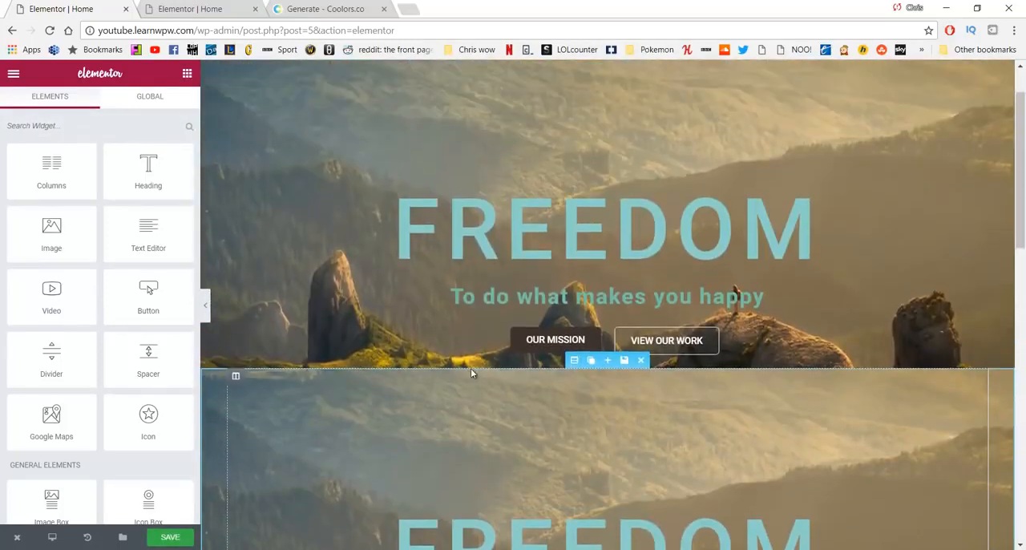
scroll(449, 377, up, 1)
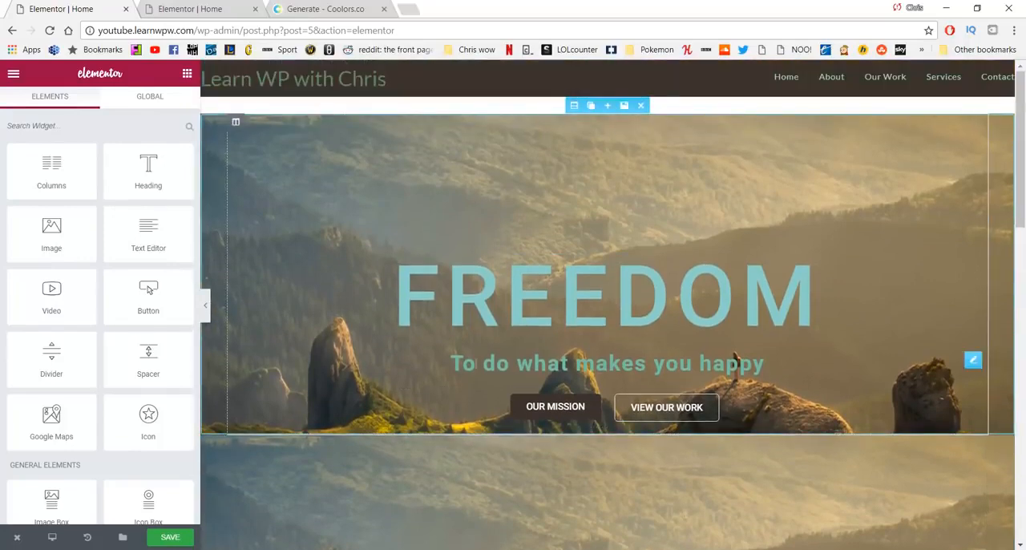
scroll(772, 377, down, 2)
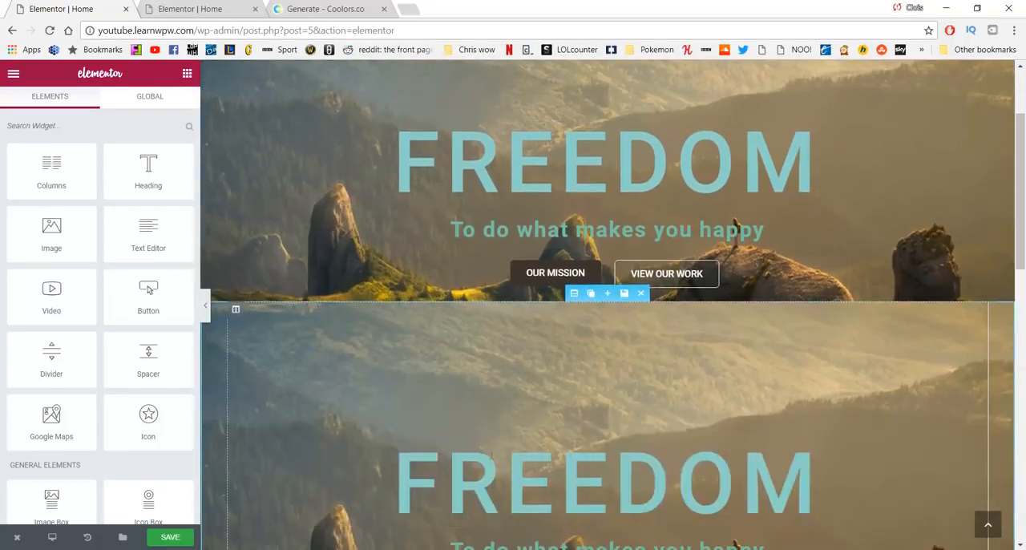
scroll(509, 473, down, 1)
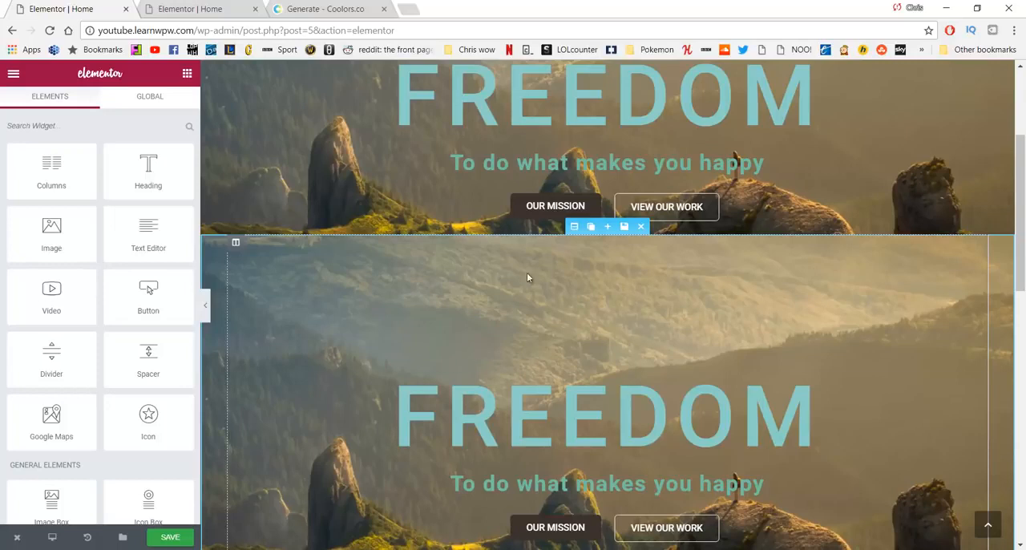
scroll(526, 277, down, 2)
scroll(620, 266, up, 1)
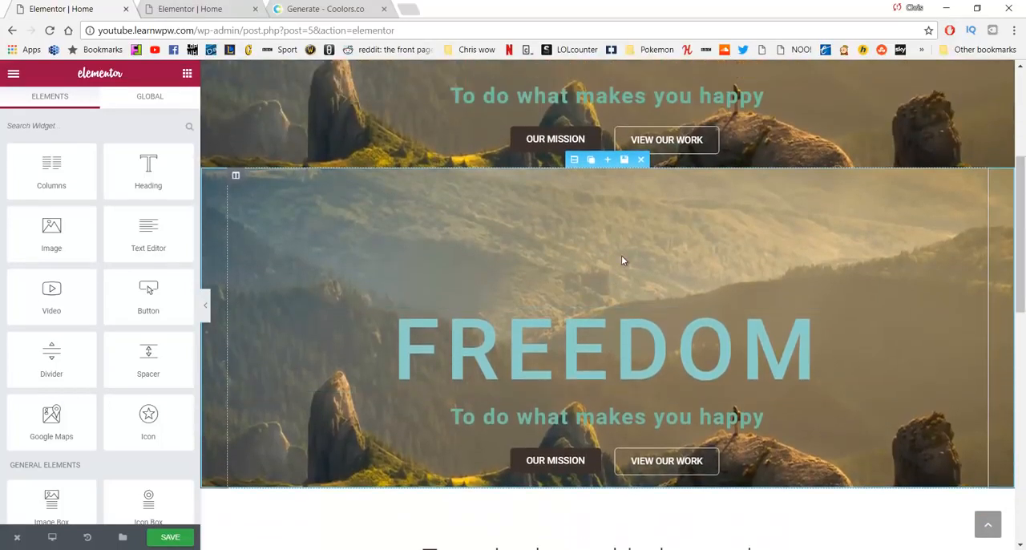
Step: Set the text size of the FREEDOM heading in the duplicated hero section to 61 px
click(568, 345)
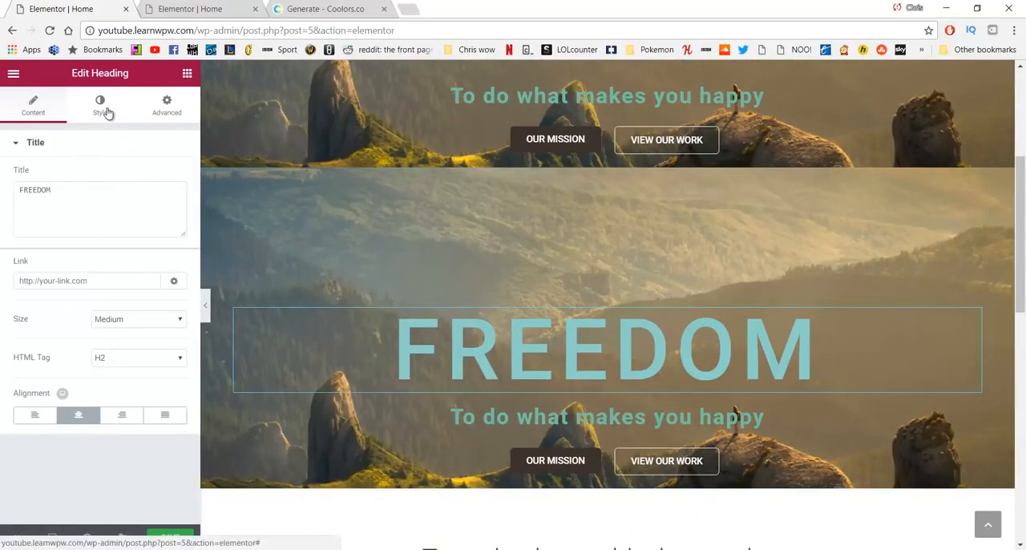
click(101, 111)
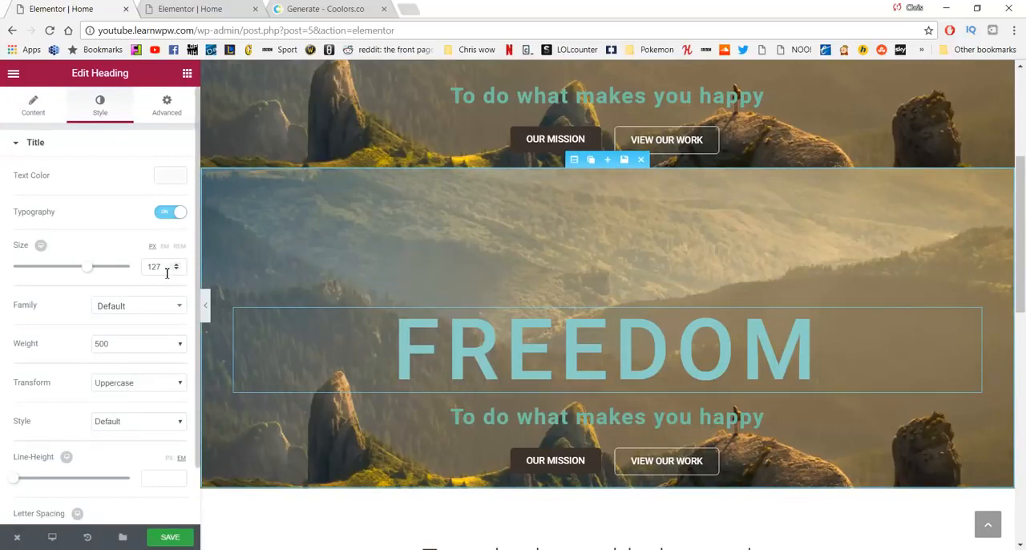
drag(167, 272, 130, 281)
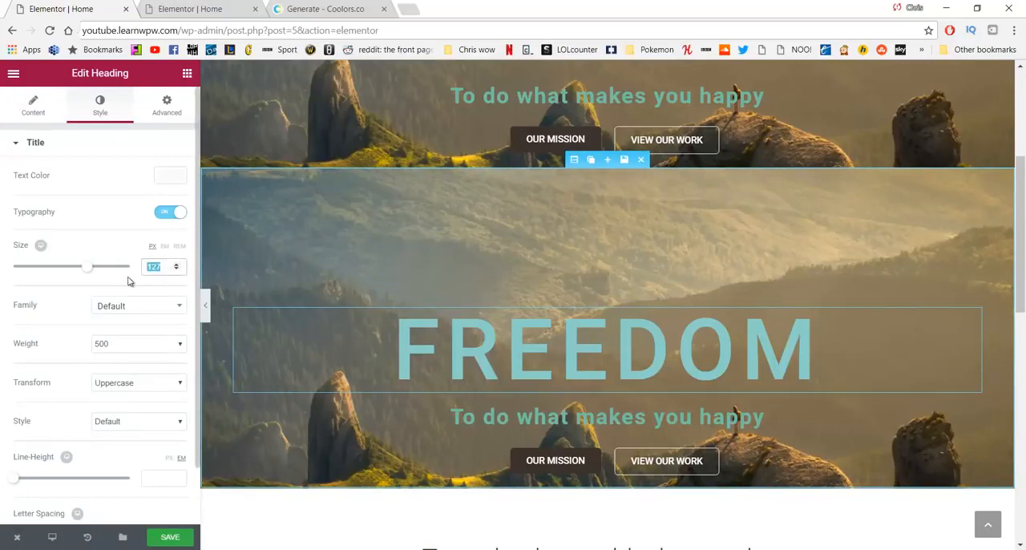
text(61)
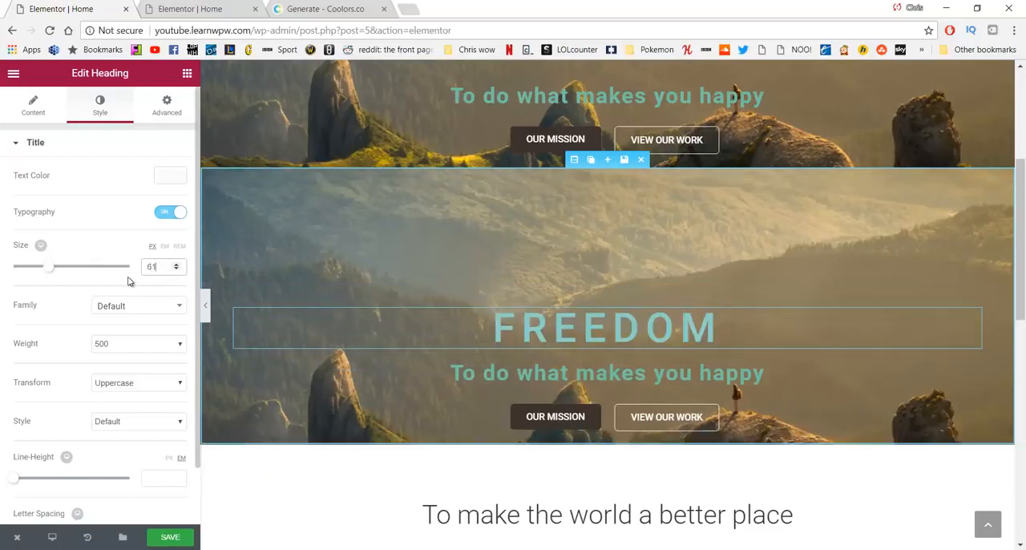
Step: Centre the OUR MISSION and VIEW OUR WORK buttons within their columns in the duplicated hero section
click(531, 415)
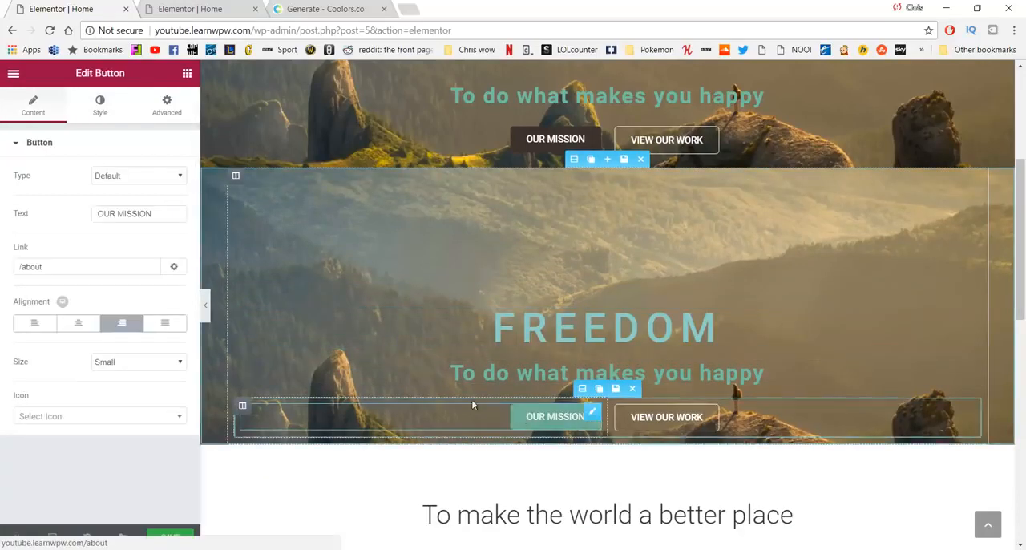
click(79, 327)
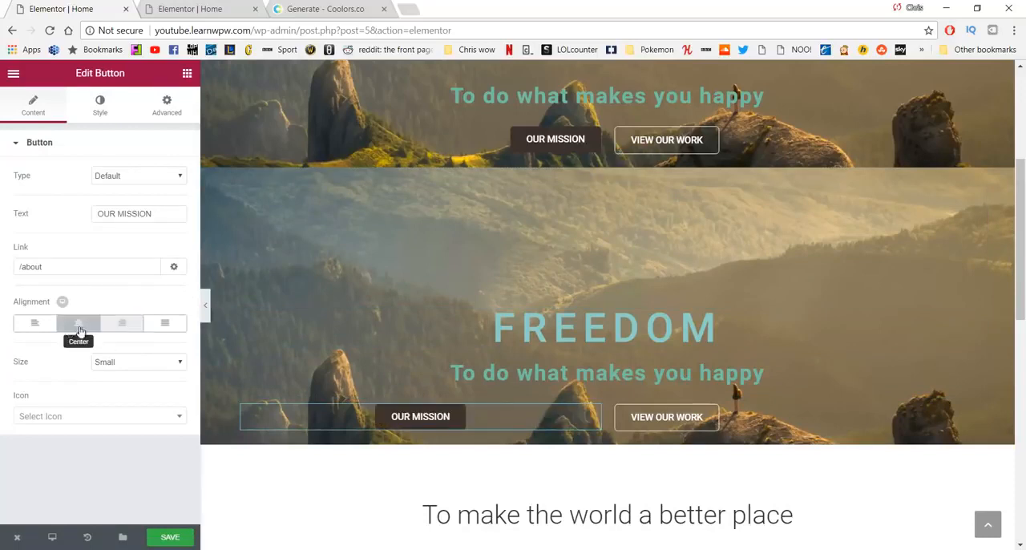
click(670, 425)
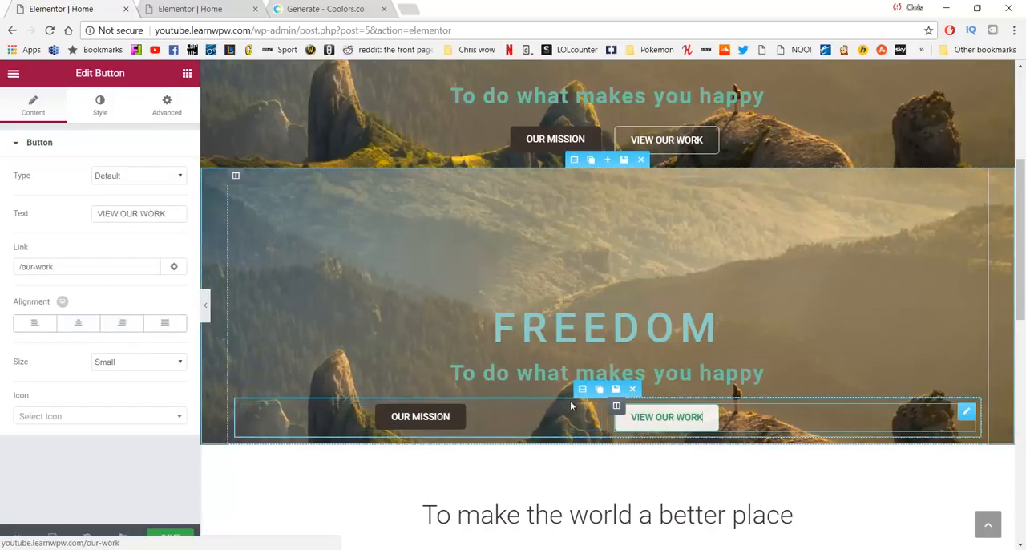
click(81, 325)
Step: Hide the original FREEDOM hero section on mobile through its responsive visibility settings
scroll(728, 390, up, 1)
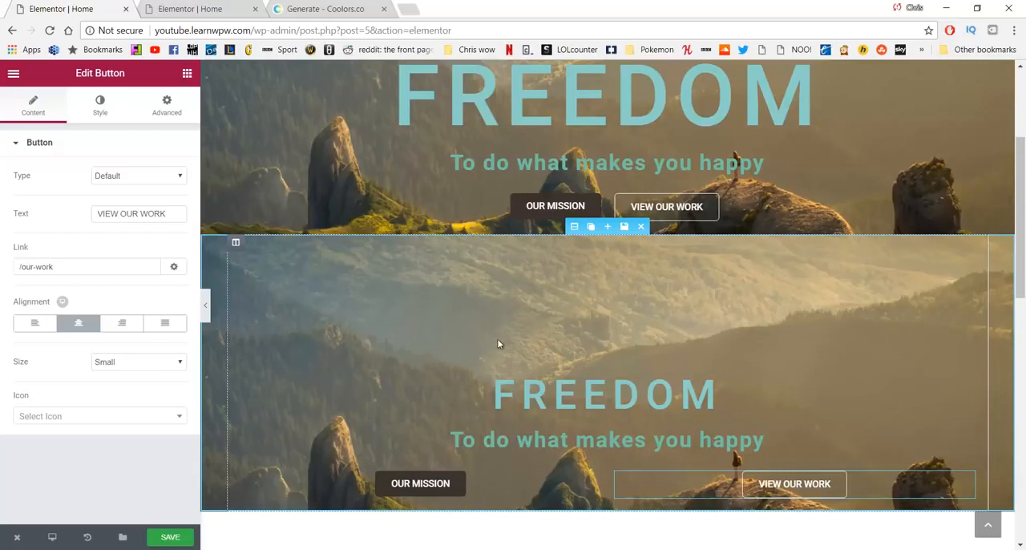
scroll(500, 344, up, 2)
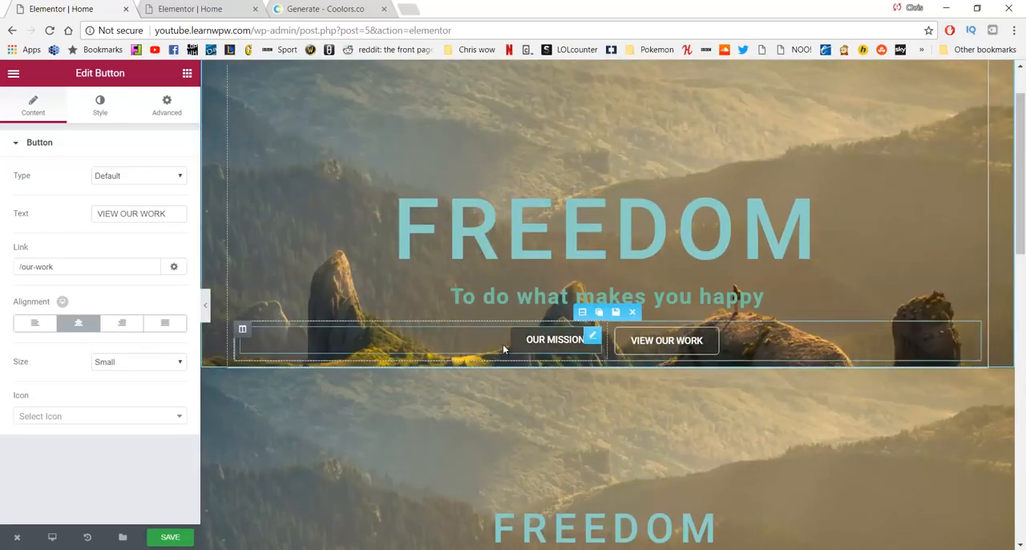
scroll(591, 334, up, 1)
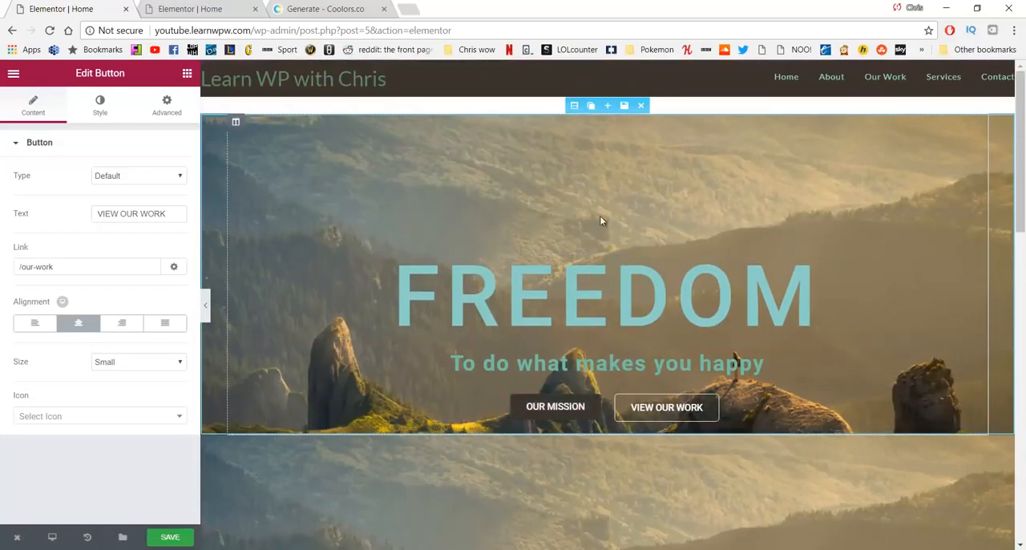
click(575, 105)
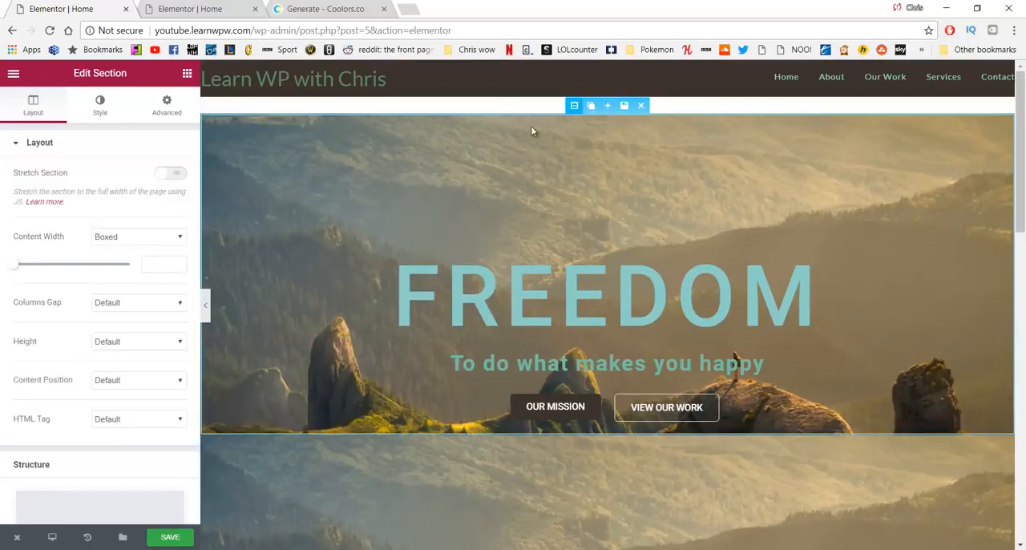
scroll(99, 282, down, 1)
scroll(121, 310, up, 1)
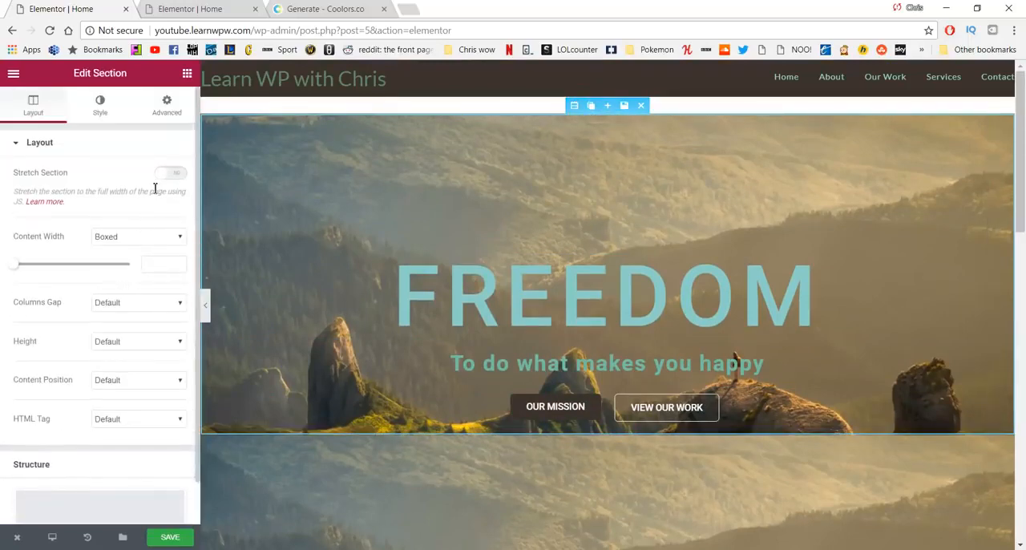
click(168, 112)
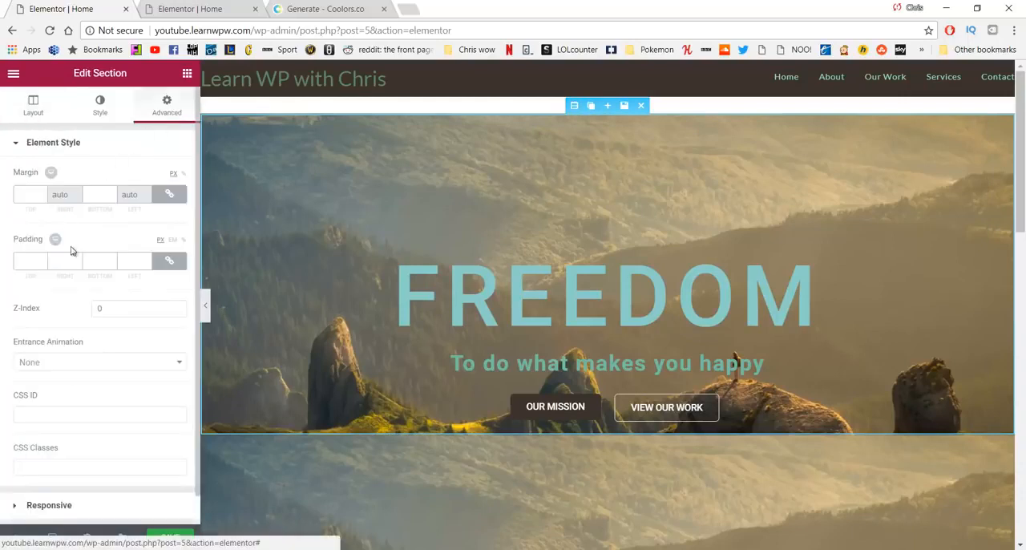
scroll(80, 272, down, 1)
click(80, 476)
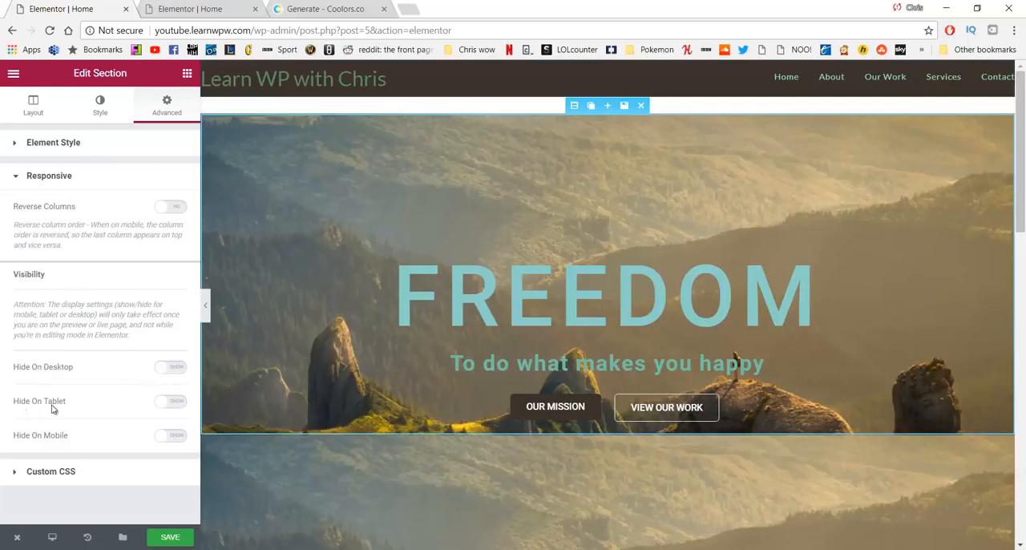
click(167, 437)
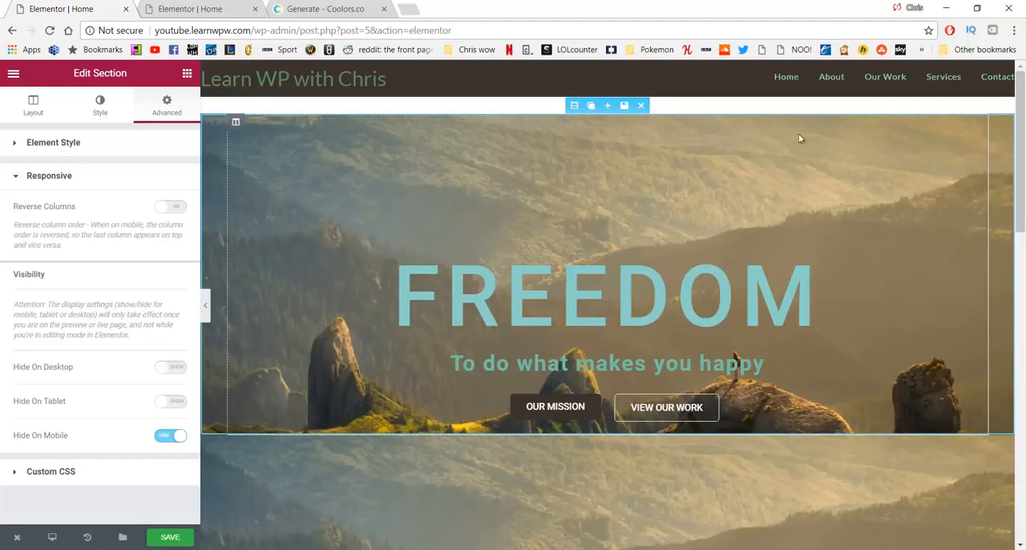
Step: Hide the duplicated FREEDOM hero section on desktop and tablet through its responsive visibility settings, and save the page
scroll(465, 441, down, 2)
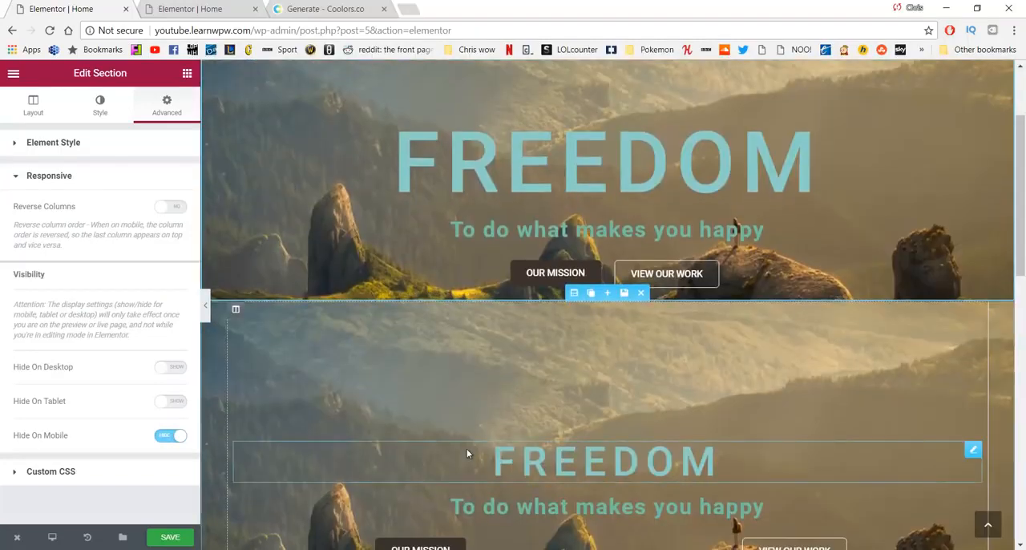
scroll(462, 413, down, 2)
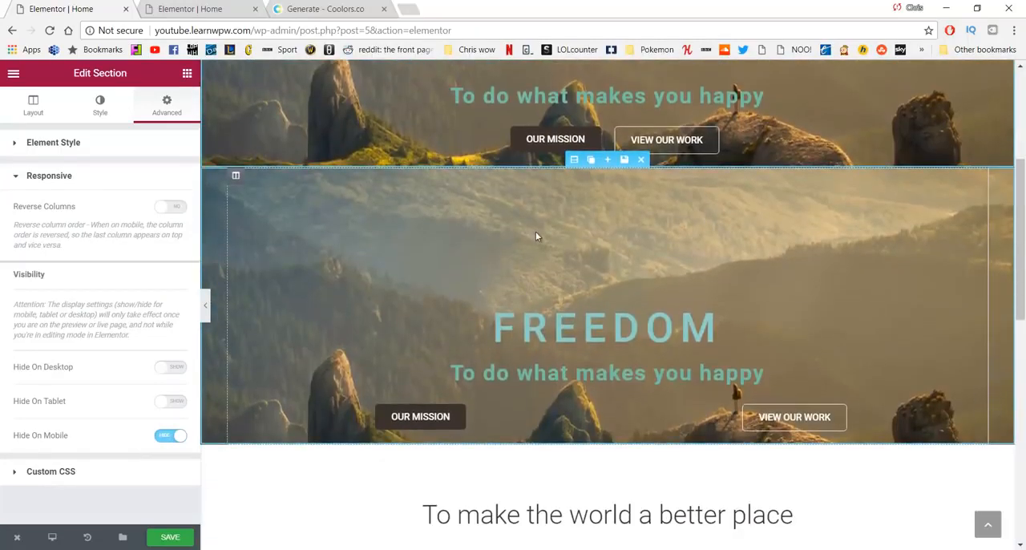
click(575, 161)
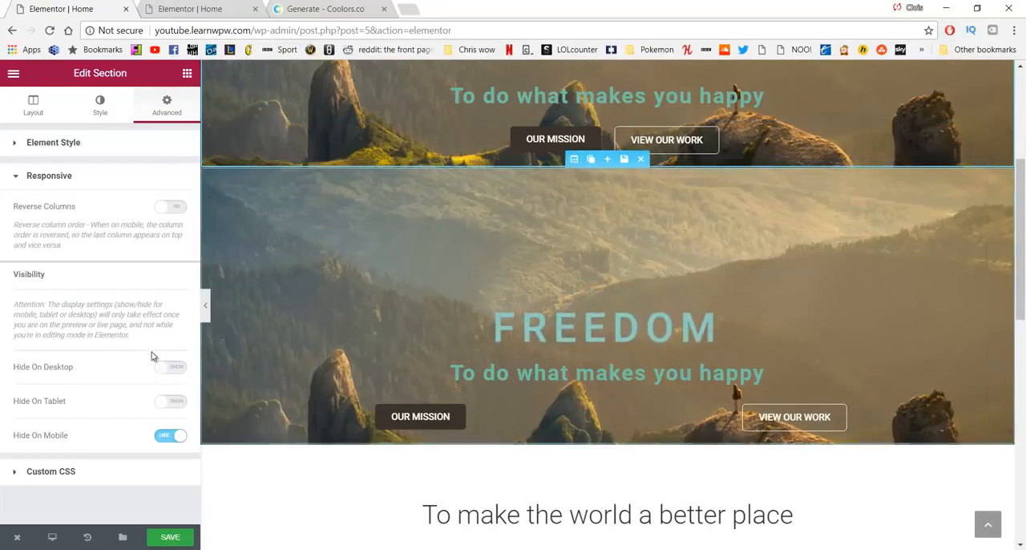
click(572, 162)
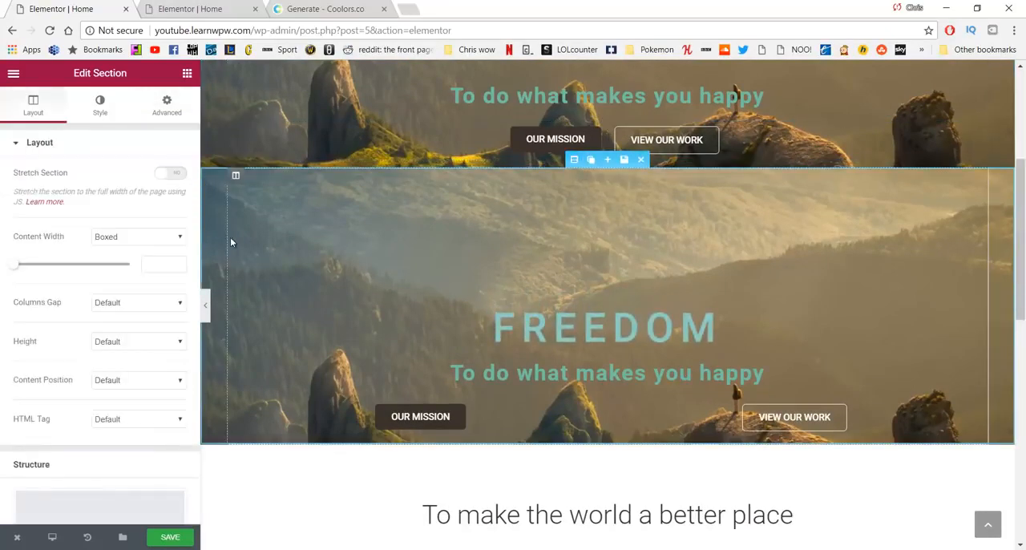
click(166, 106)
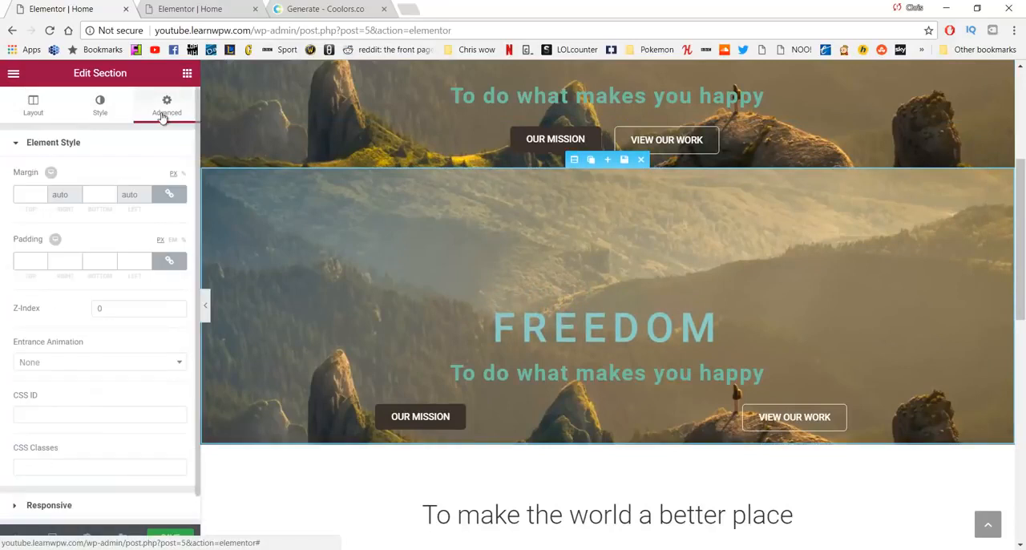
scroll(78, 335, down, 1)
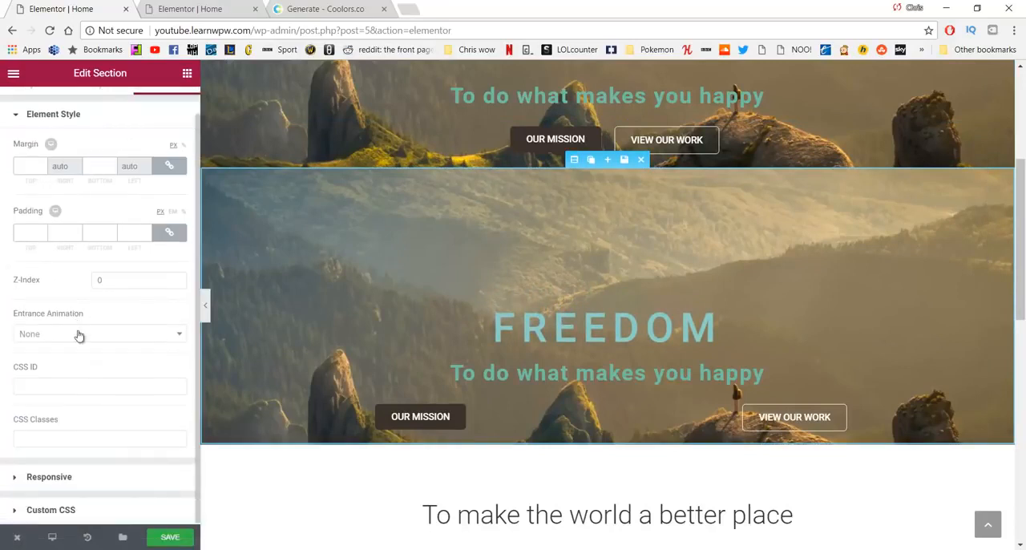
click(65, 478)
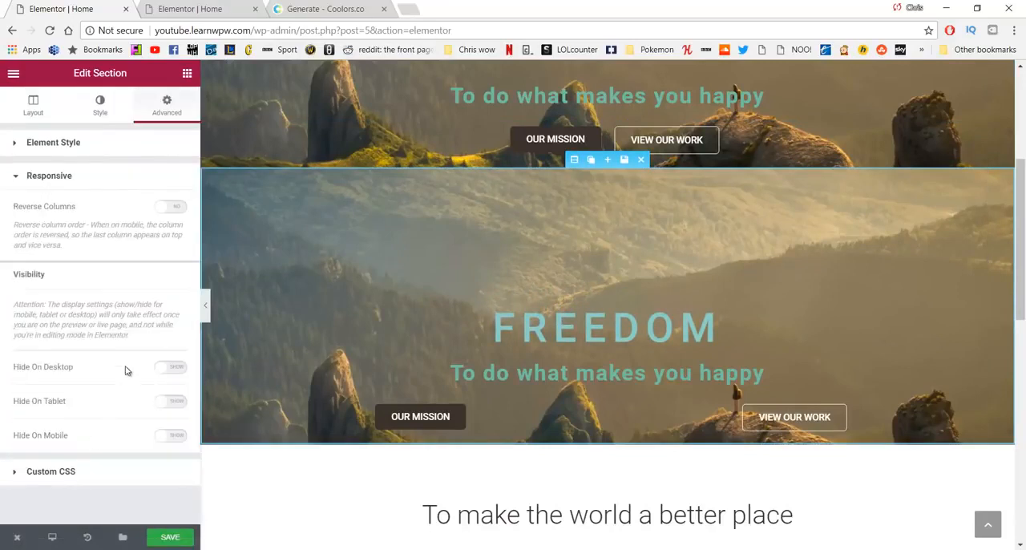
click(175, 377)
click(169, 403)
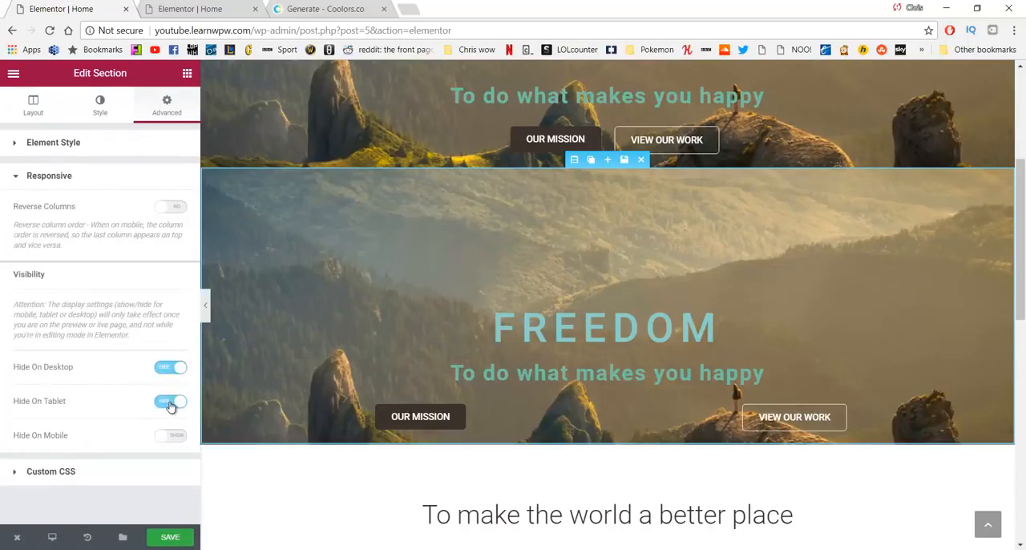
click(176, 535)
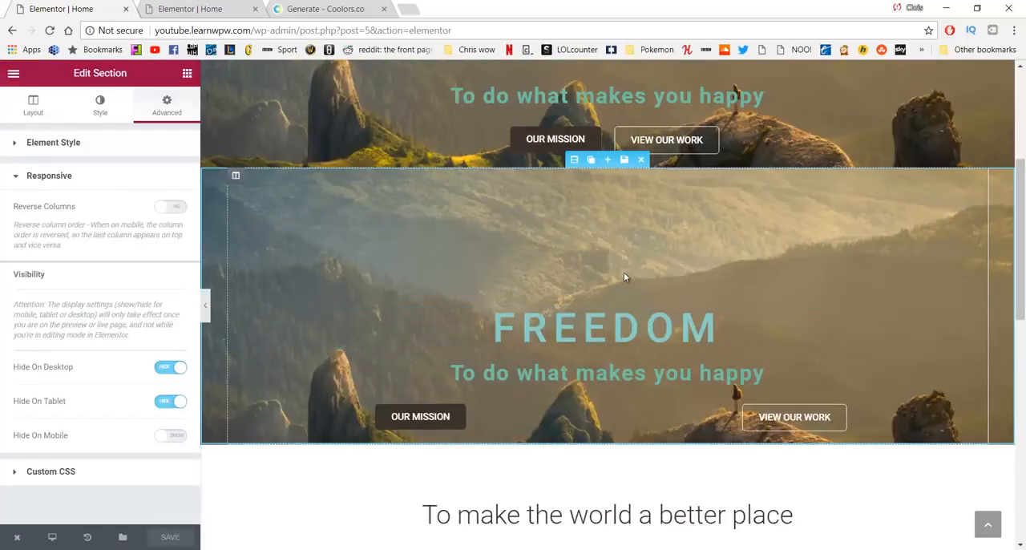
Step: Duplicate the grey Our work section near the end of the Home page
scroll(625, 277, down, 4)
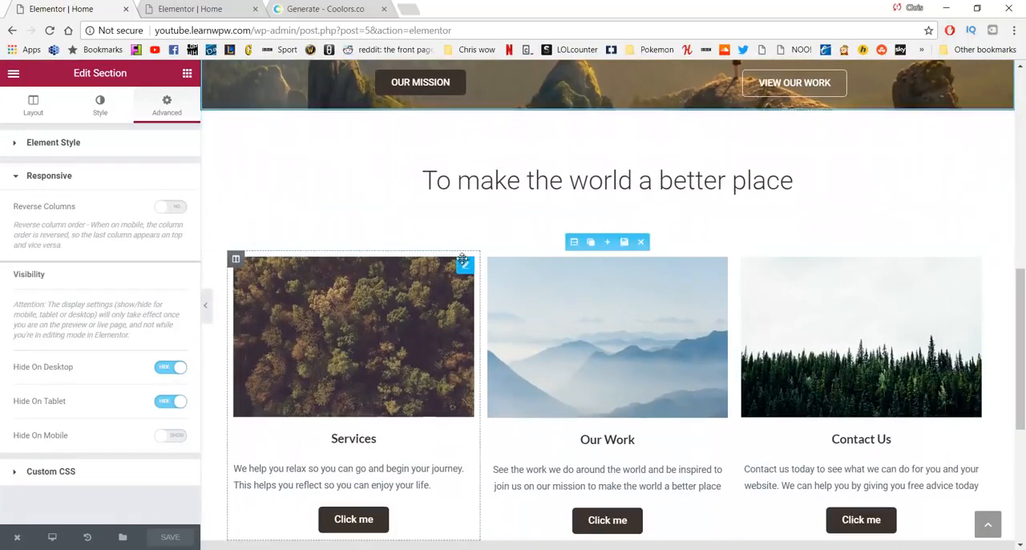
scroll(512, 241, down, 1)
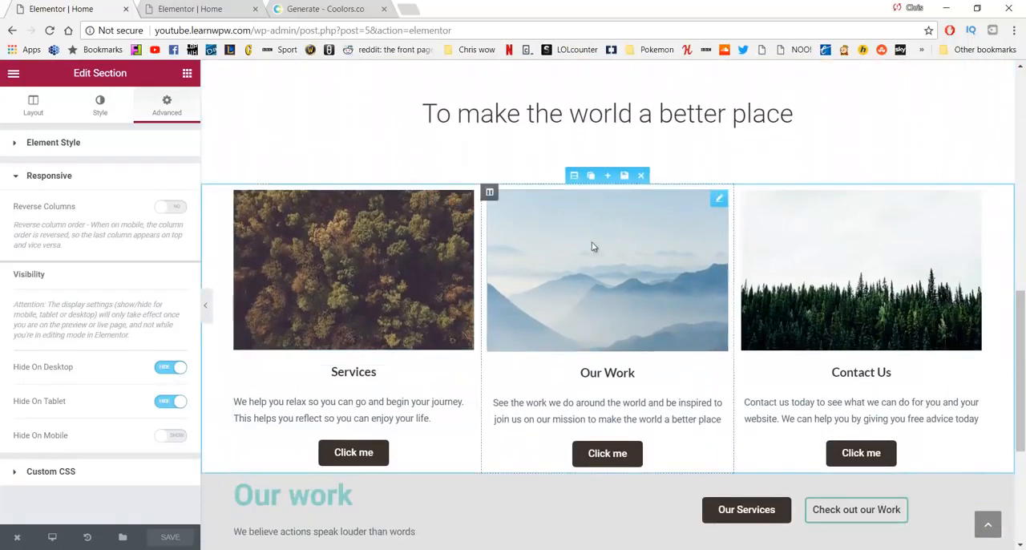
scroll(640, 226, down, 4)
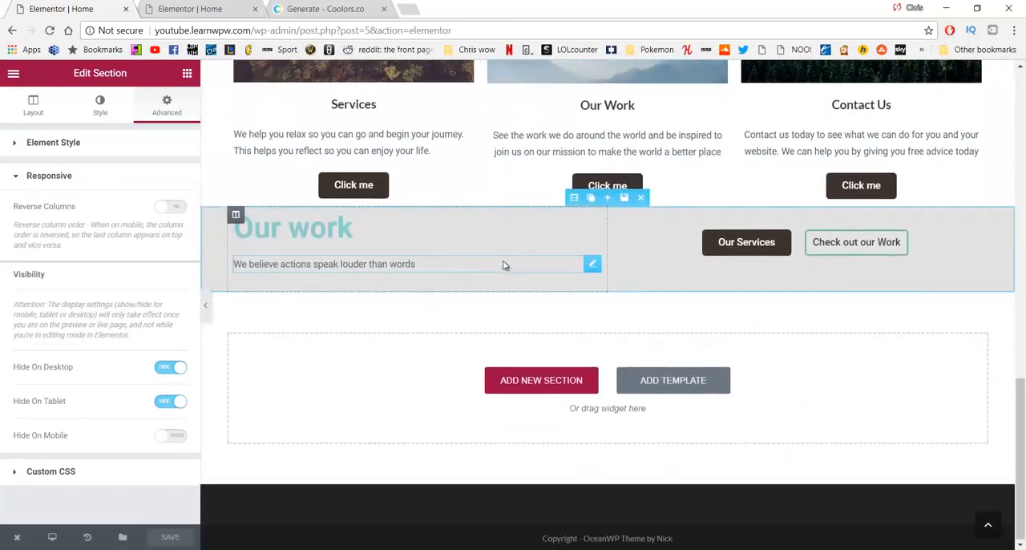
click(592, 199)
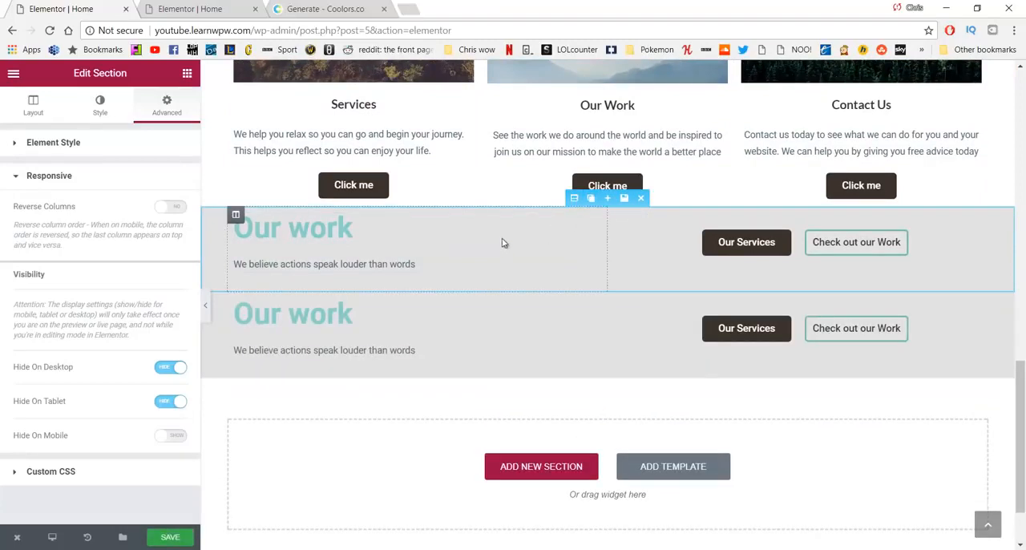
Step: Hide the upper Our work section on mobile through its responsive visibility settings
click(573, 198)
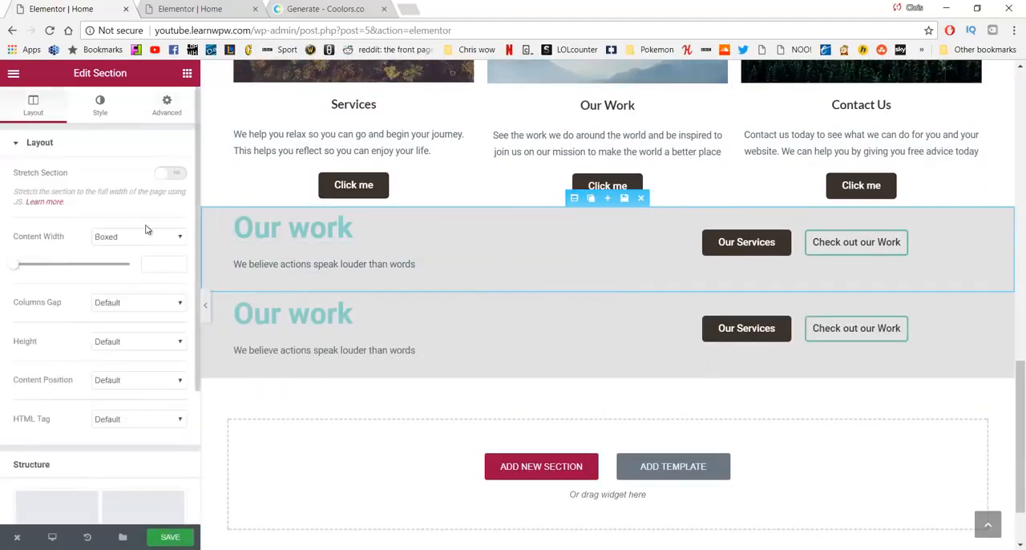
click(165, 118)
scroll(55, 344, down, 1)
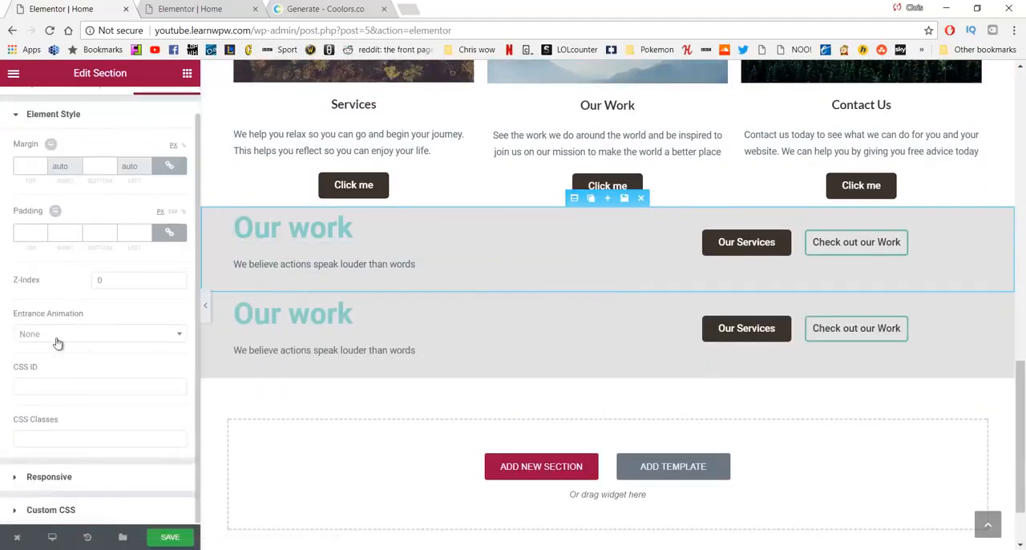
click(69, 479)
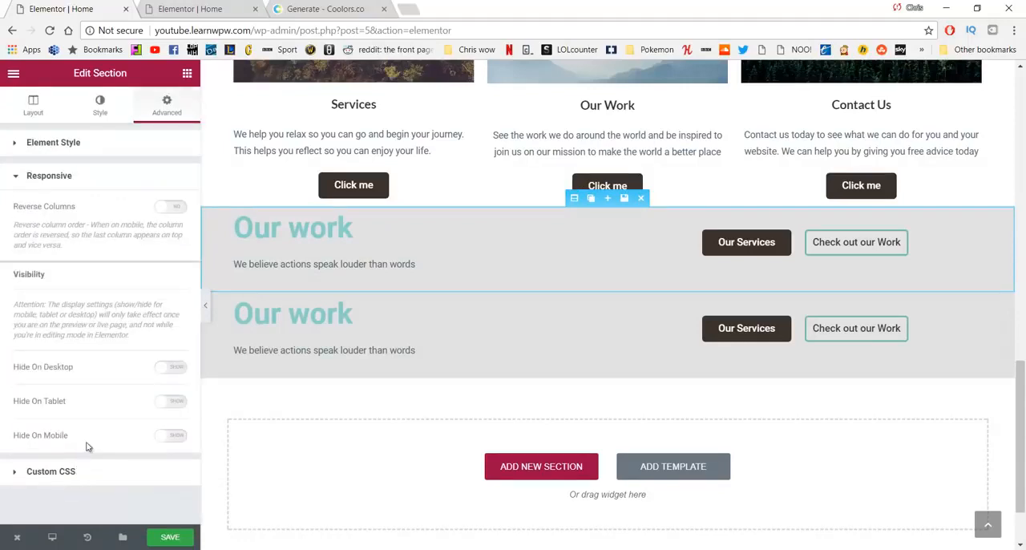
click(166, 441)
Step: Centre the Our work heading and the text "We believe actions speak louder than words" in the lower Our work section
click(557, 296)
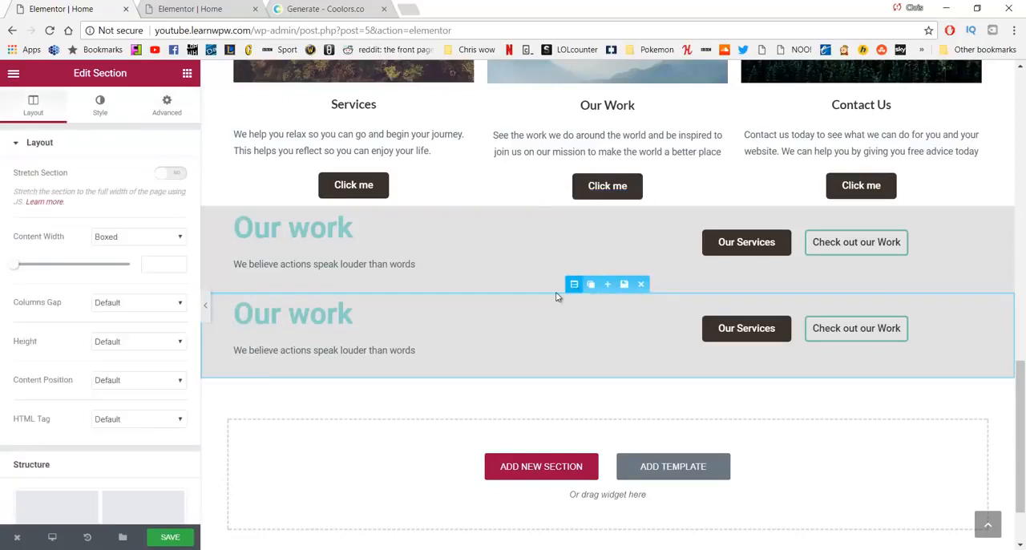
click(384, 319)
drag(357, 314, 206, 332)
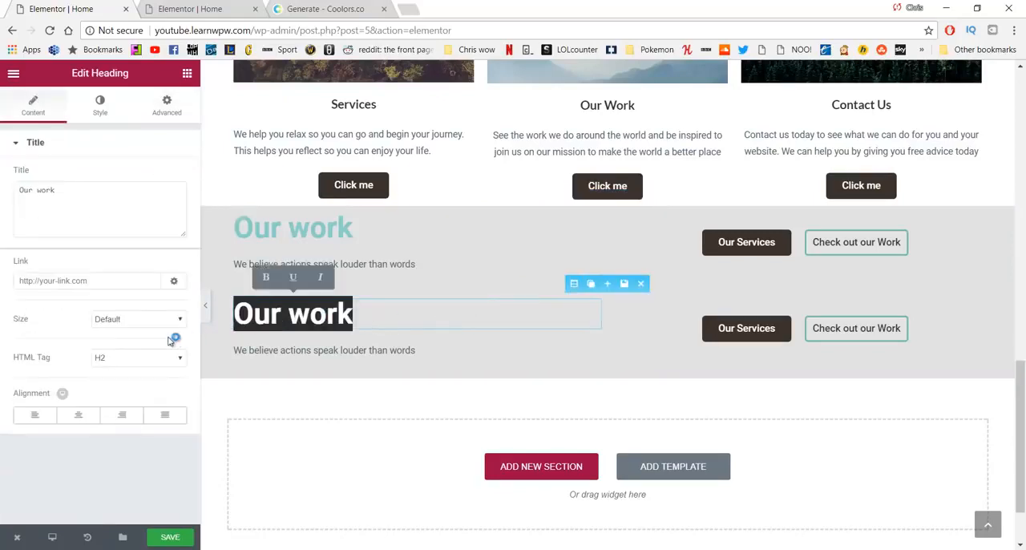
click(78, 419)
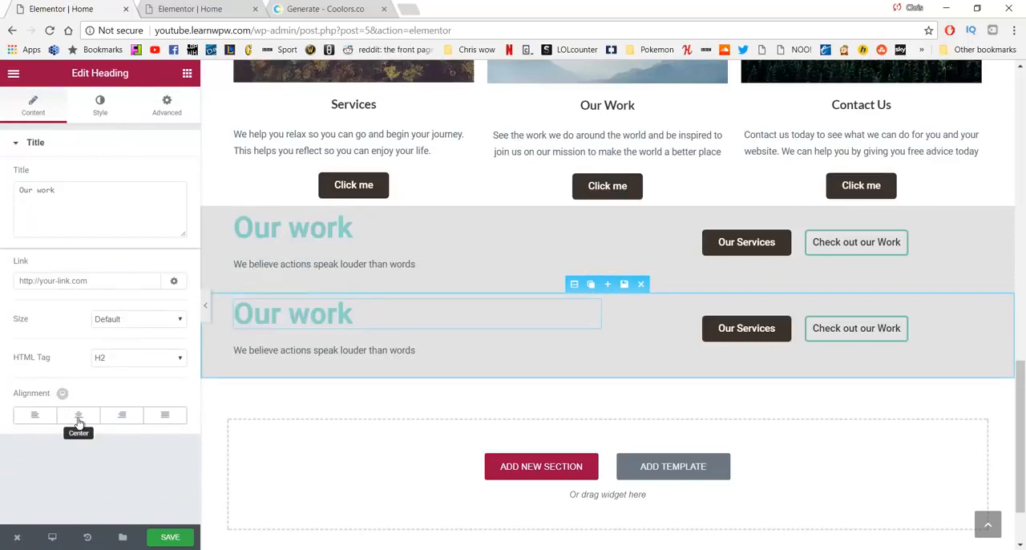
click(78, 419)
click(435, 355)
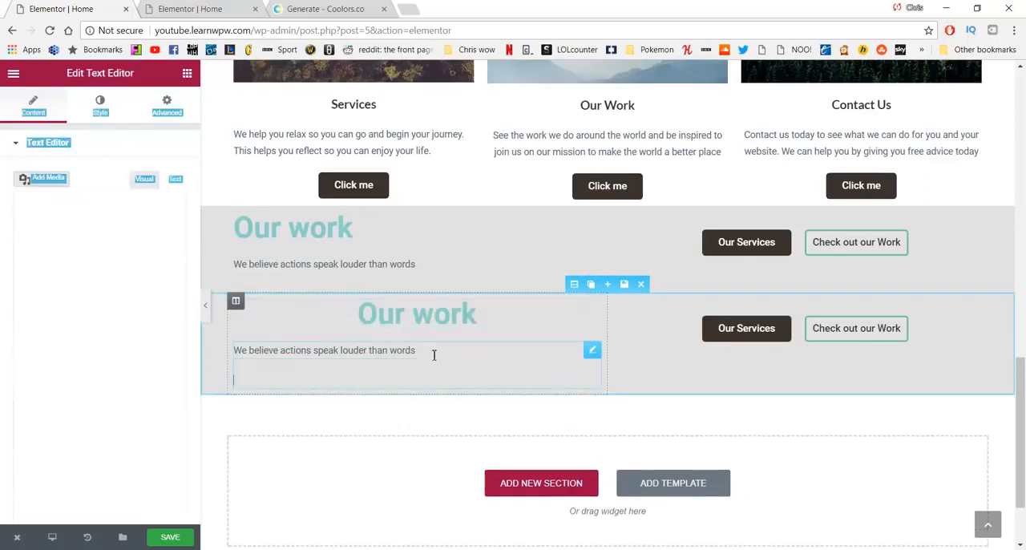
drag(435, 355, 233, 351)
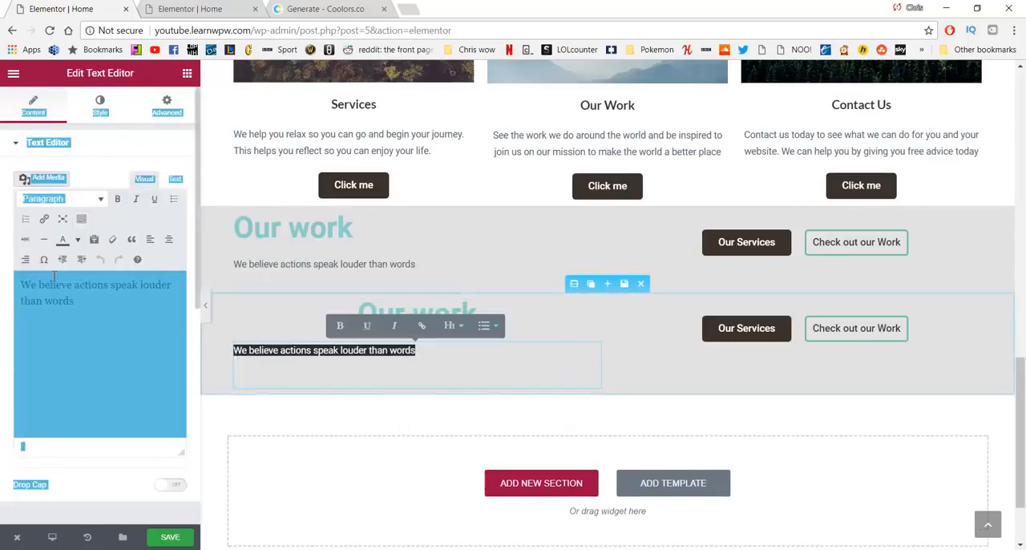
click(169, 239)
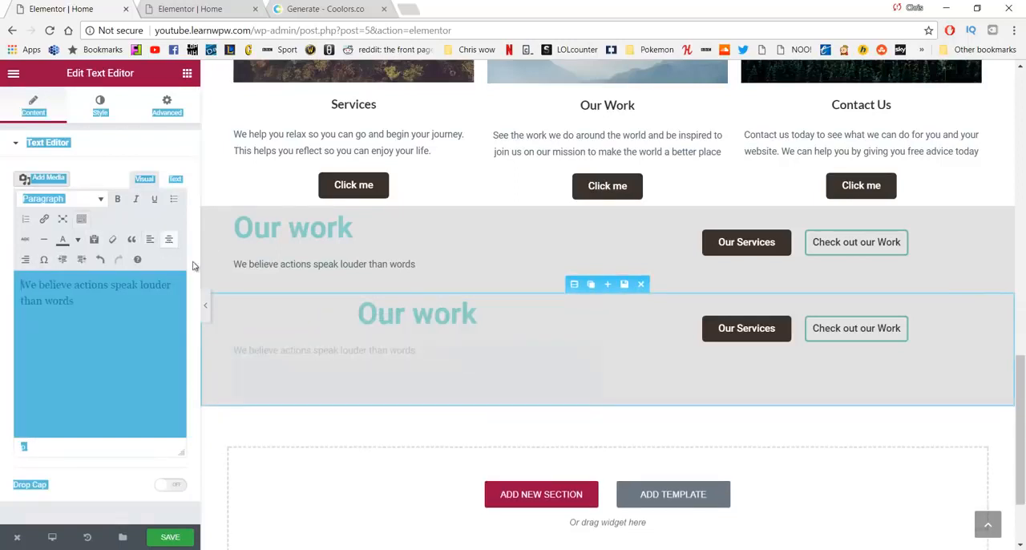
Step: Centre the Our Services and Check out our Work buttons within their columns in the lower Our work section
click(741, 328)
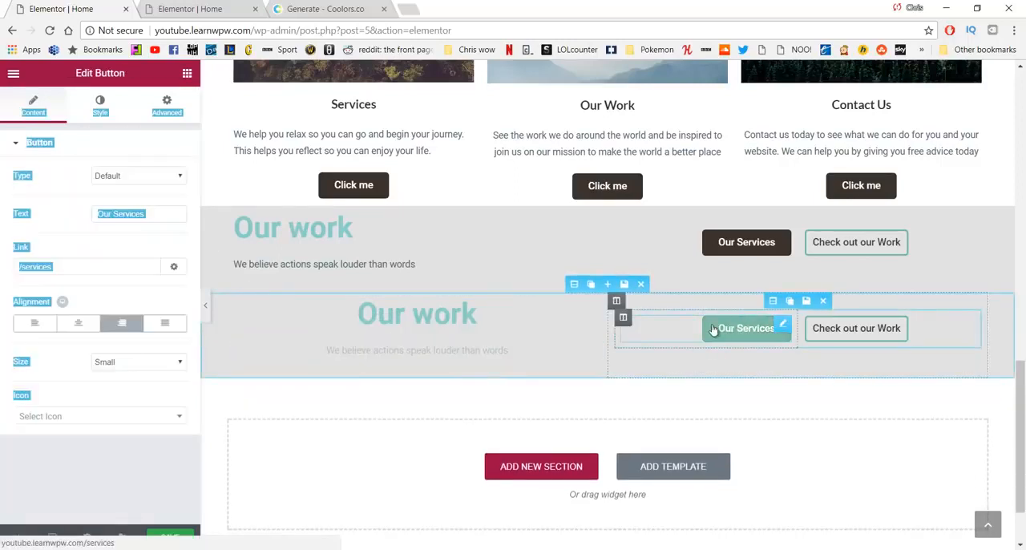
click(79, 322)
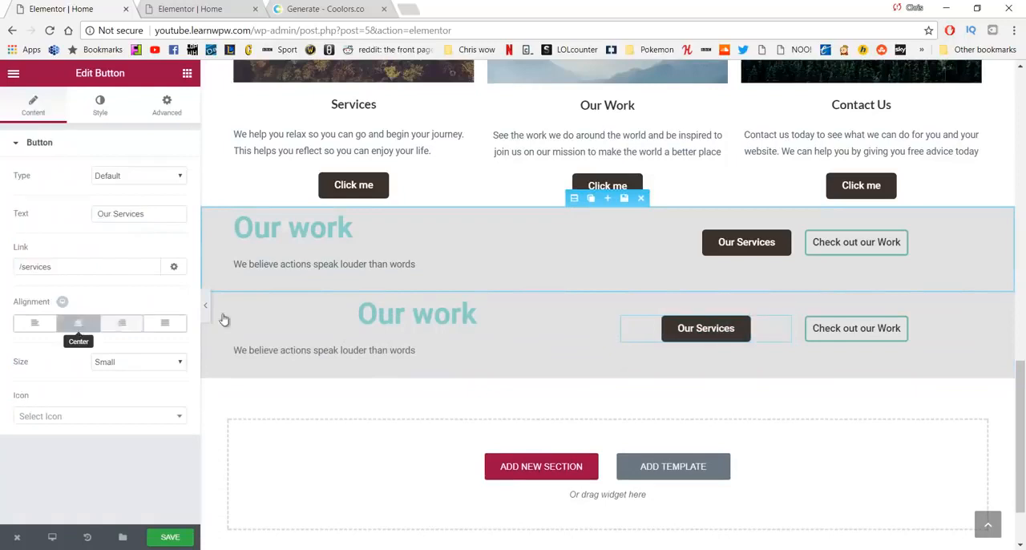
click(857, 327)
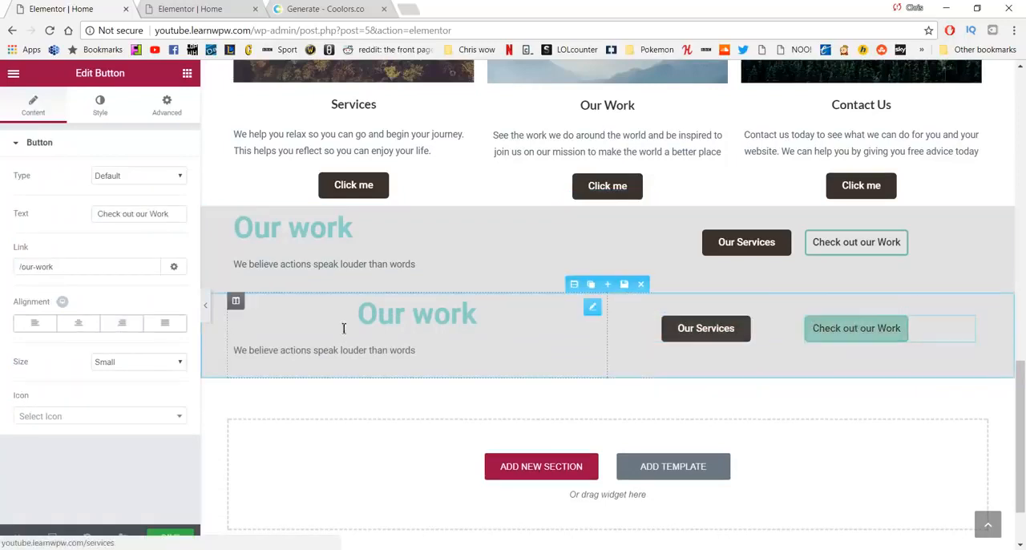
click(80, 323)
click(81, 323)
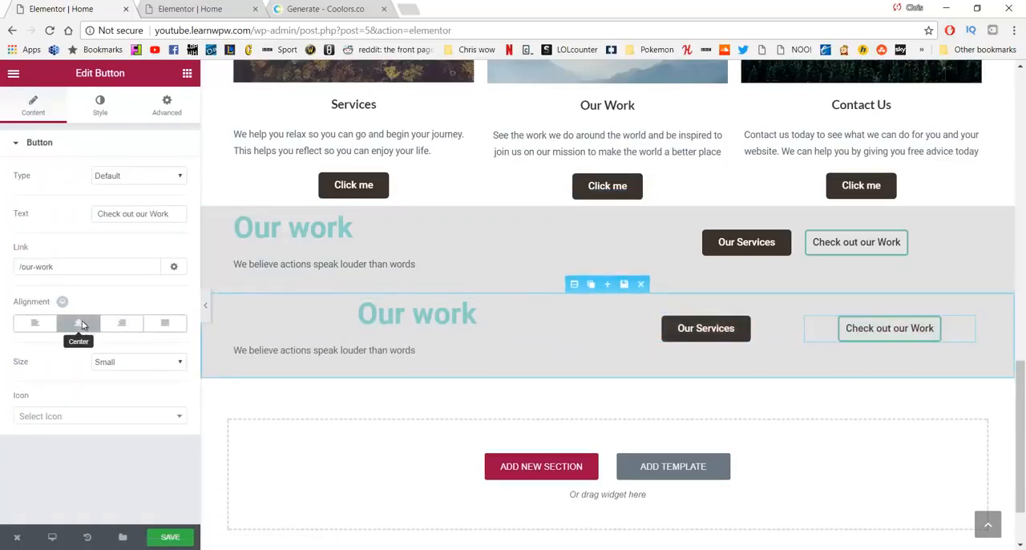
Step: Hide the centred Check out our Work button and its duplicated Our work section on desktop and tablet, and save the page
click(167, 109)
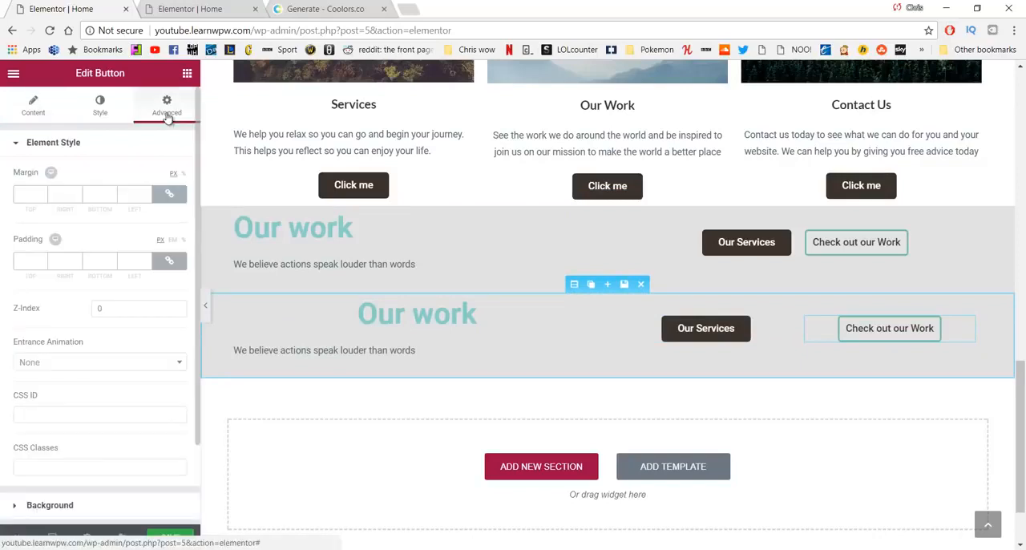
scroll(96, 375, down, 2)
click(92, 478)
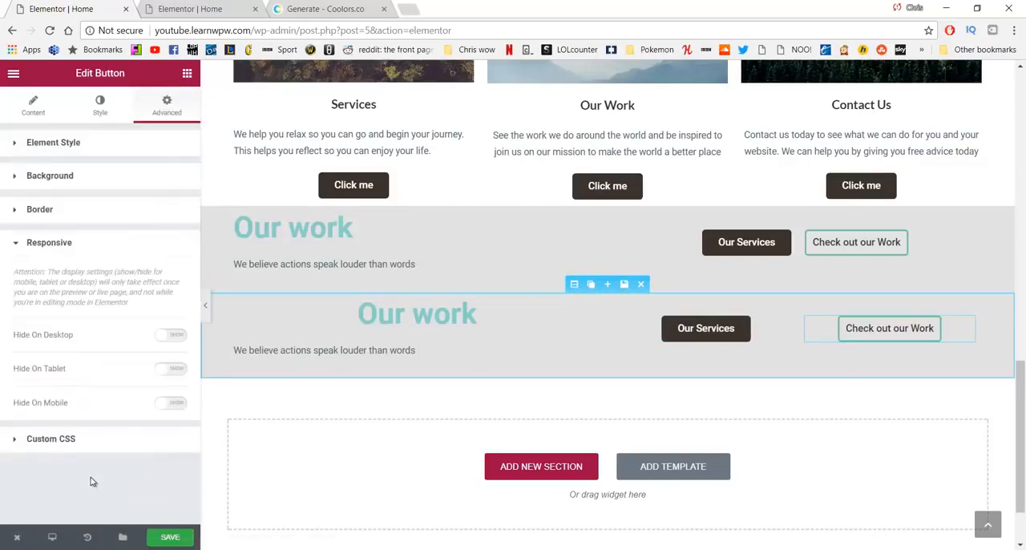
click(173, 336)
click(168, 369)
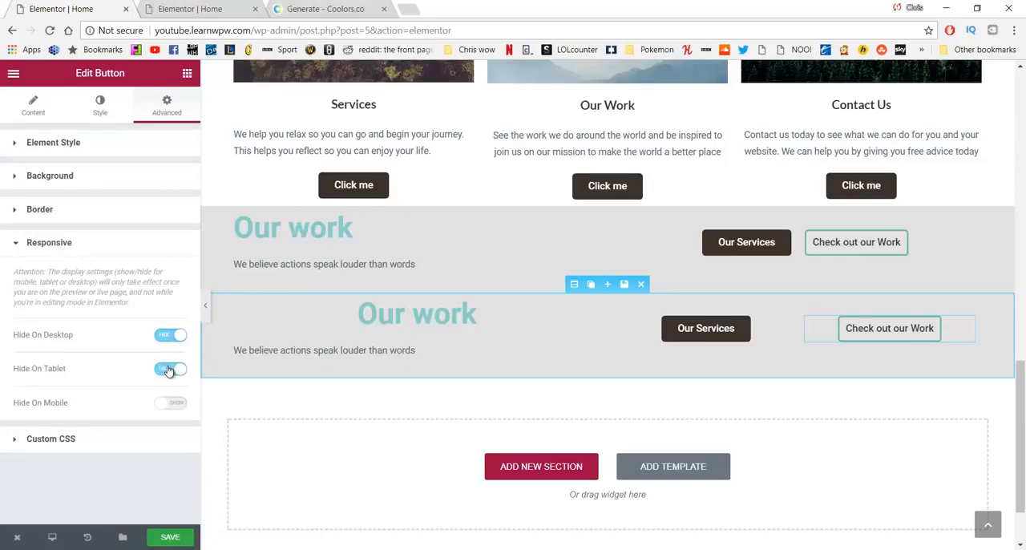
click(189, 537)
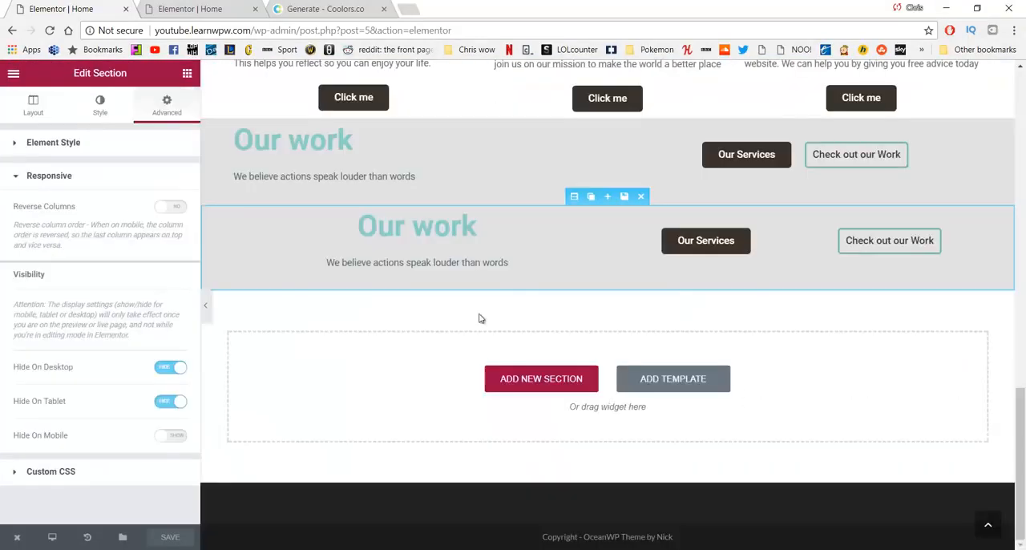
Step: Open the live Home page separately from the editor and check which hero and Our work sections appear at desktop width
scroll(478, 318, up, 15)
scroll(435, 319, up, 2)
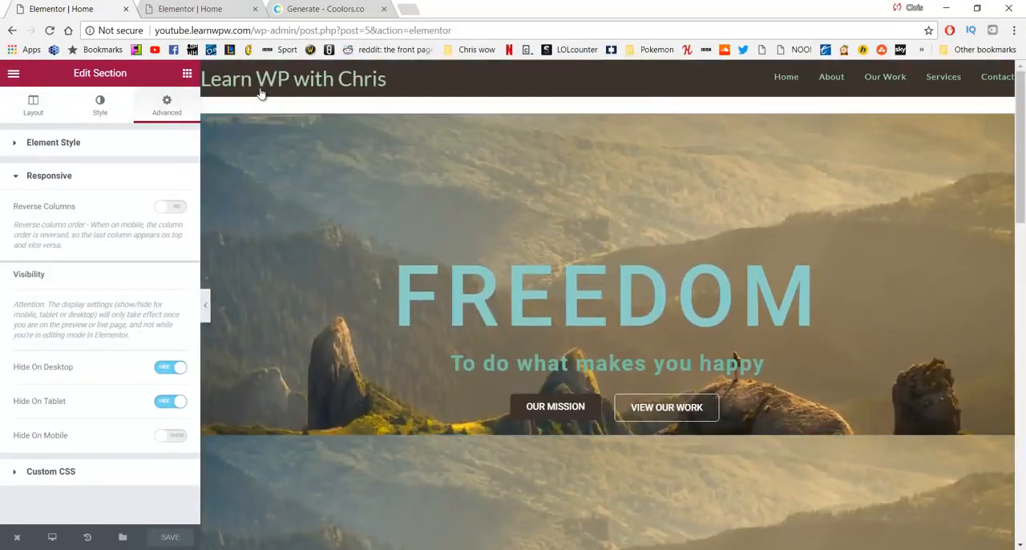
middle_click(259, 84)
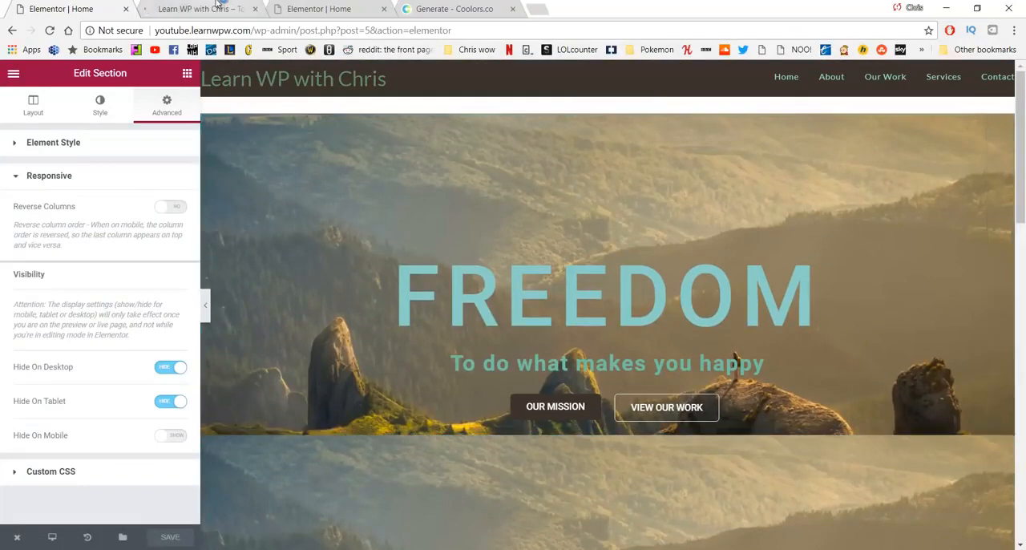
click(204, 9)
scroll(344, 304, down, 6)
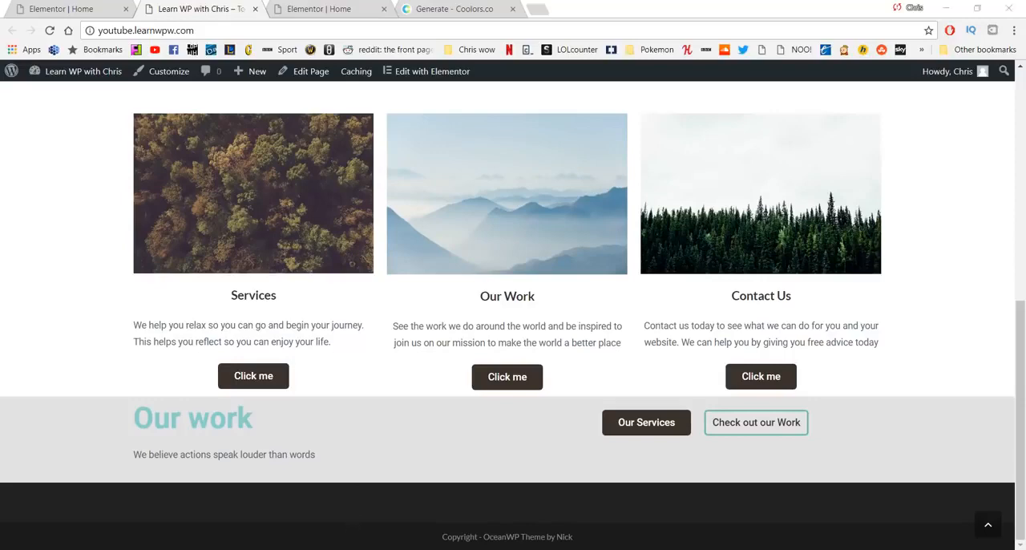
Step: Switch to the narrow browser window and reload the live Home page to check its mobile layout
click(513, 508)
scroll(552, 371, up, 3)
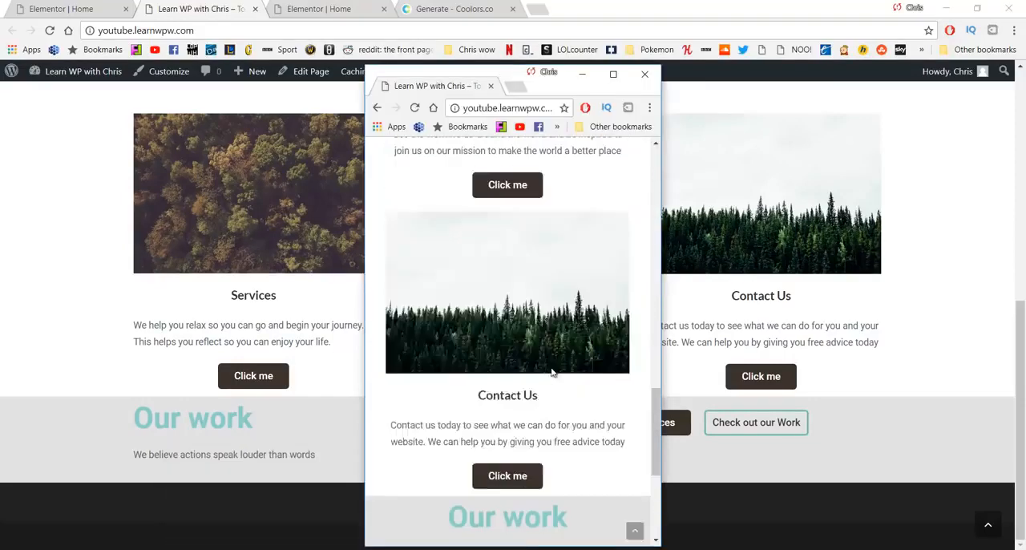
scroll(551, 371, up, 10)
click(414, 107)
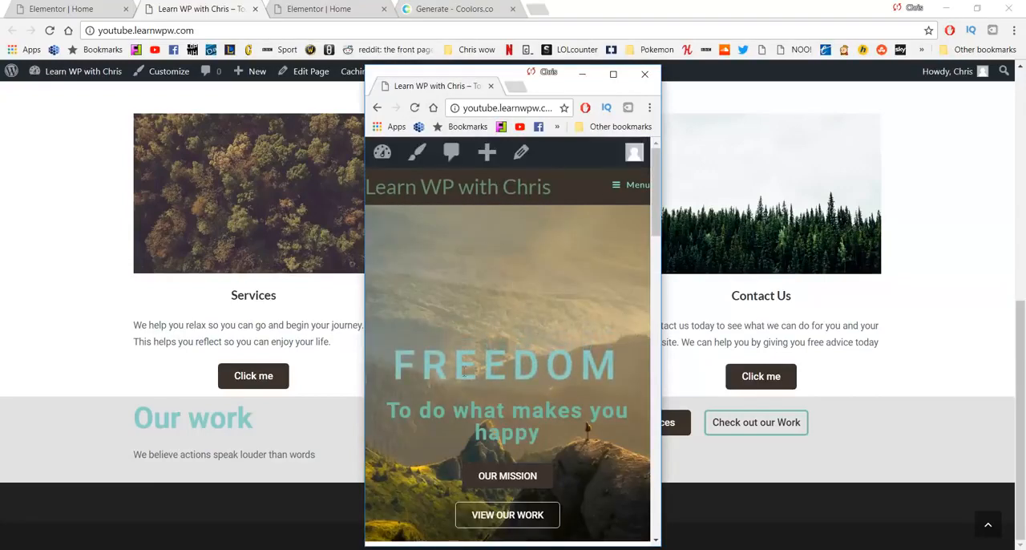
Step: Examine the live Home page from hero to footer in the narrow window and at desktop width, comparing the two layouts
scroll(475, 283, down, 5)
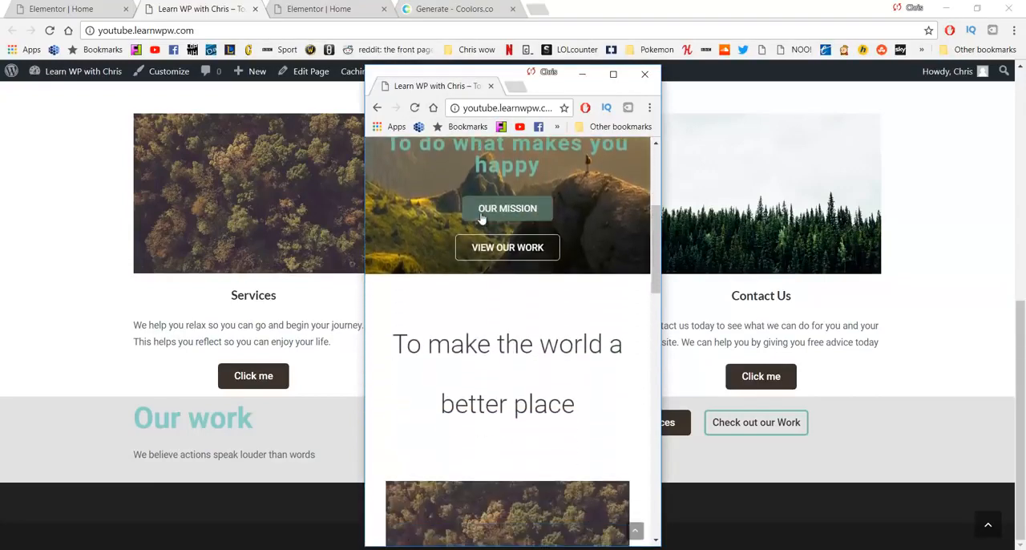
scroll(482, 218, down, 7)
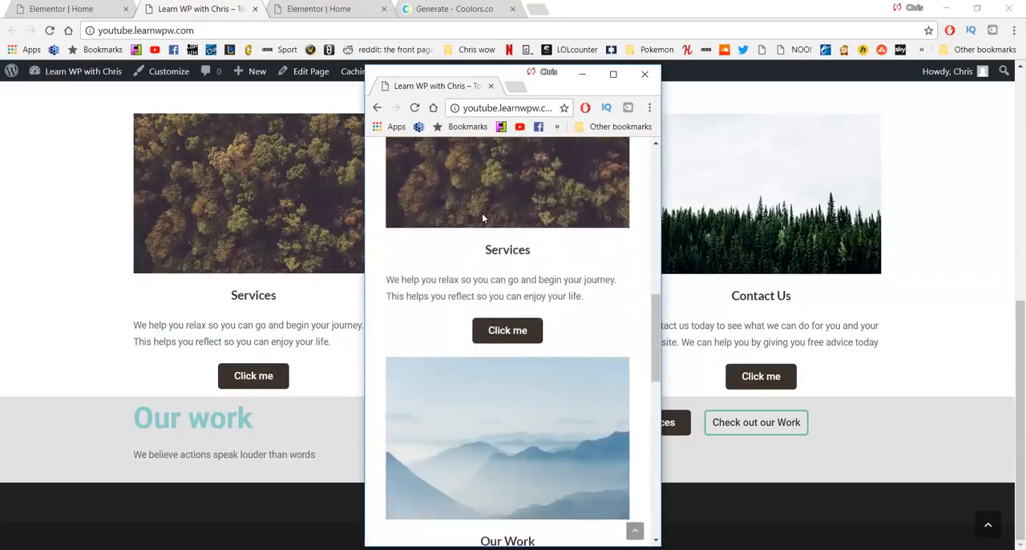
scroll(483, 218, down, 6)
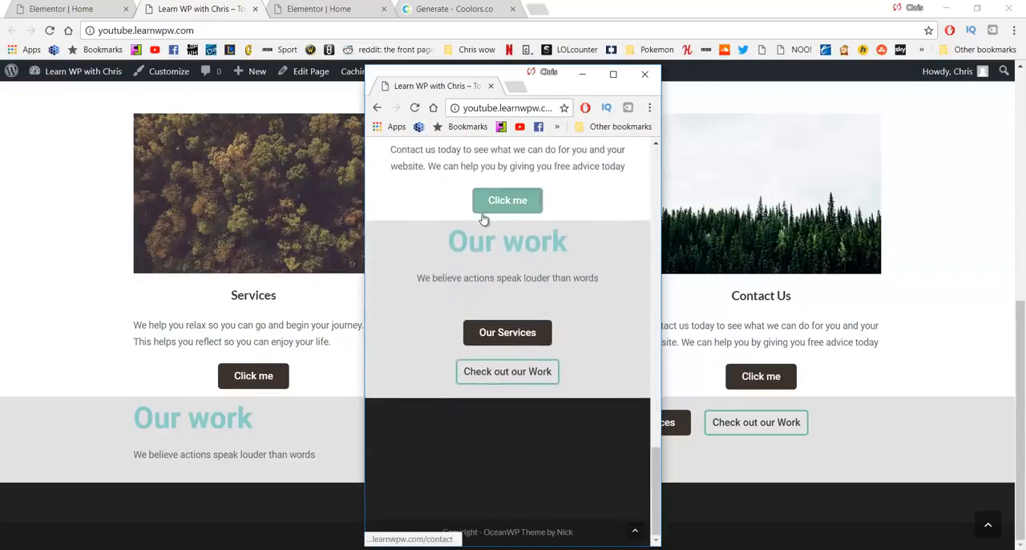
scroll(483, 220, up, 3)
scroll(483, 220, up, 4)
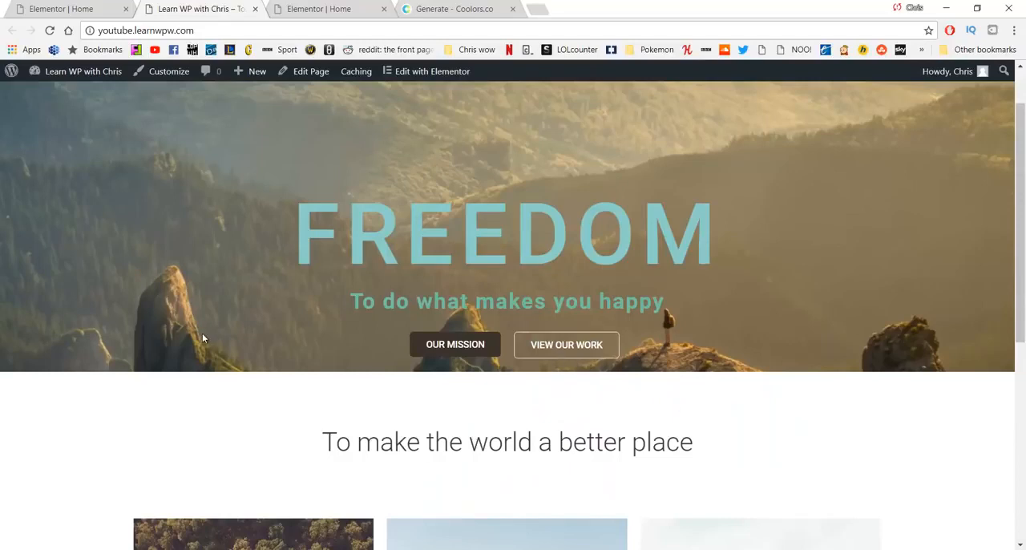
scroll(385, 301, down, 5)
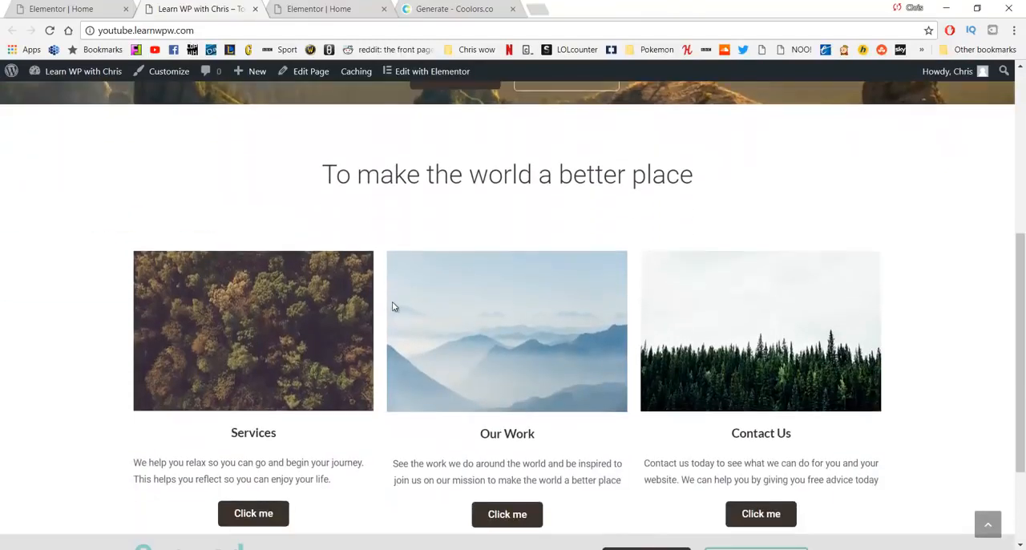
scroll(385, 302, down, 1)
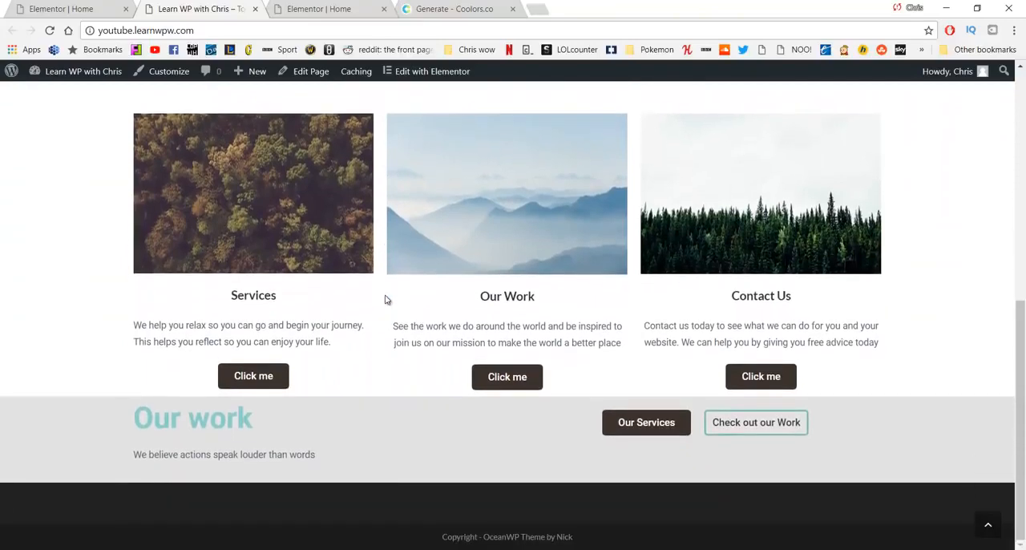
scroll(387, 300, up, 6)
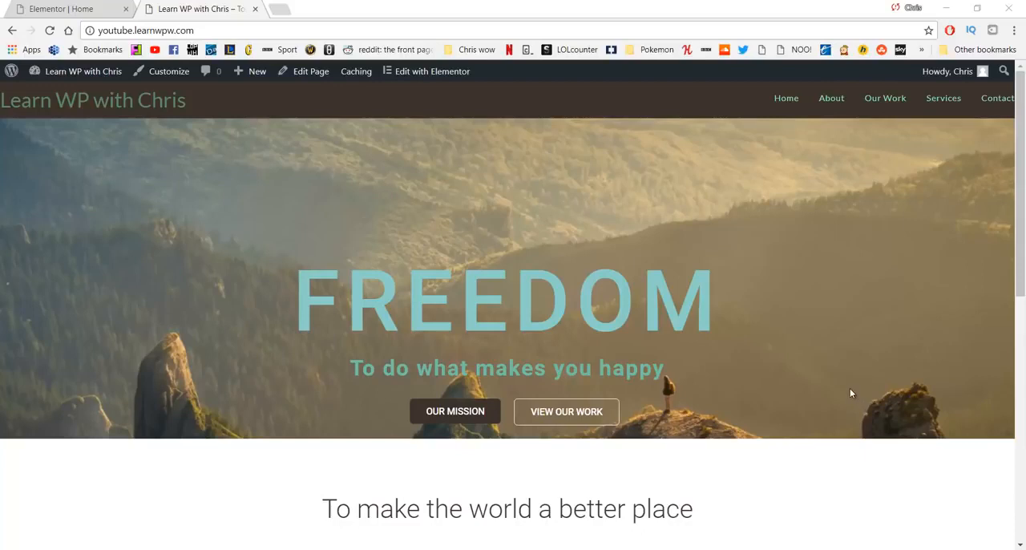
Step: Open the live About page, review its title bar and sidebar, and open the page for editing in WordPress
click(831, 104)
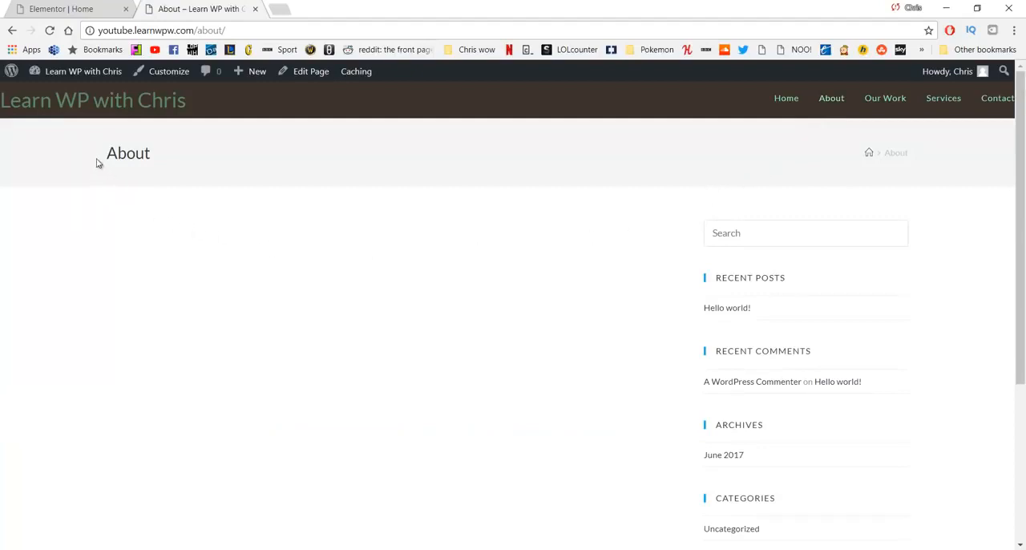
drag(96, 162, 185, 157)
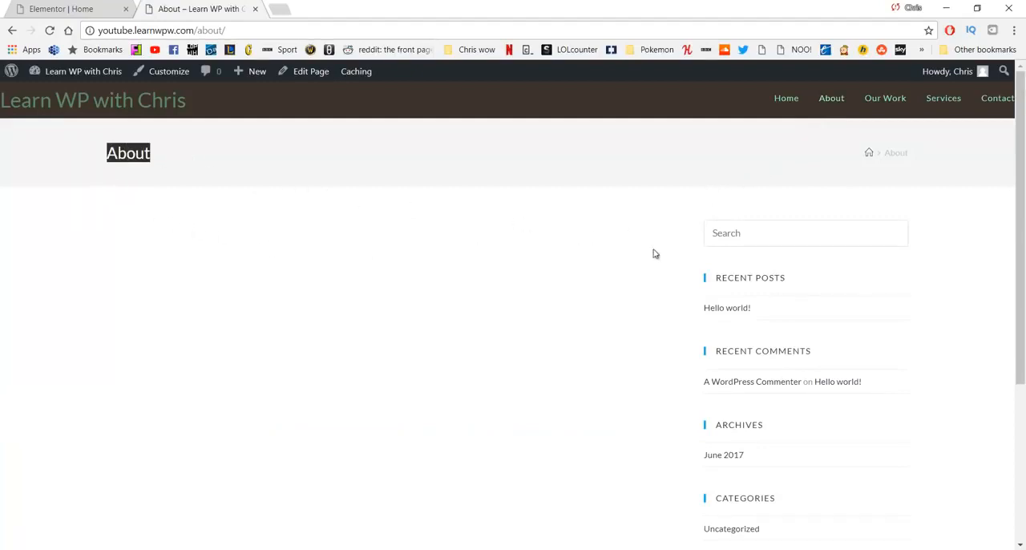
scroll(728, 227, down, 1)
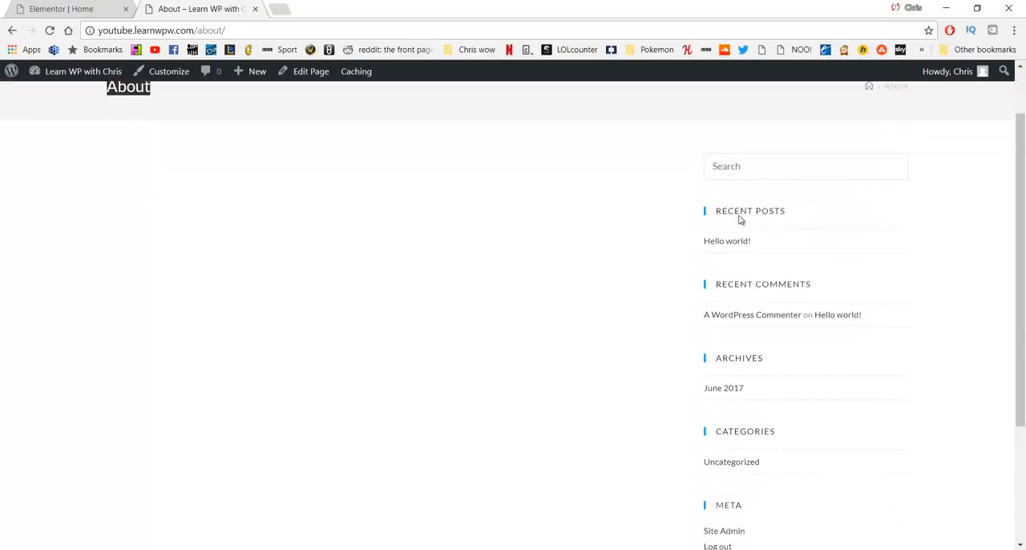
scroll(536, 320, up, 1)
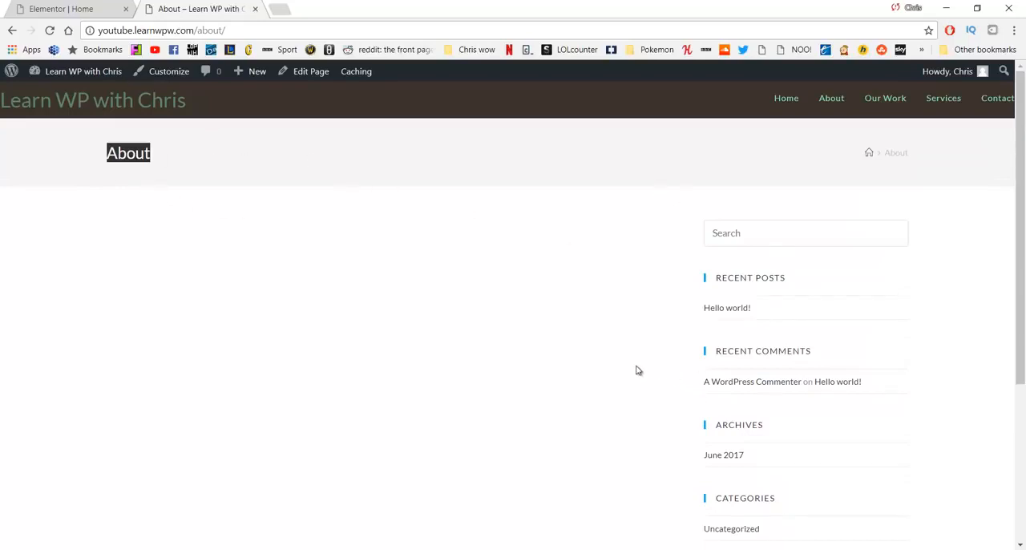
click(534, 332)
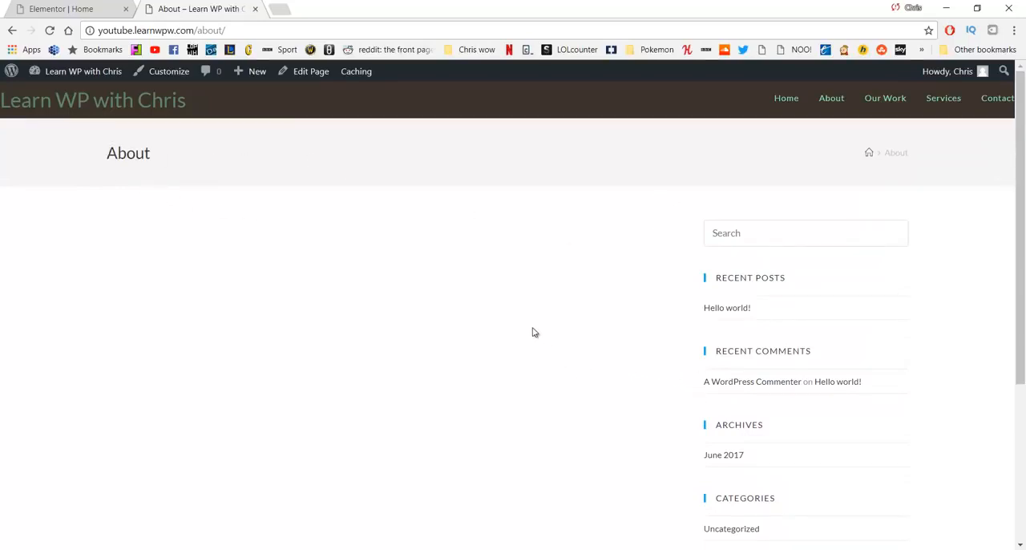
click(305, 72)
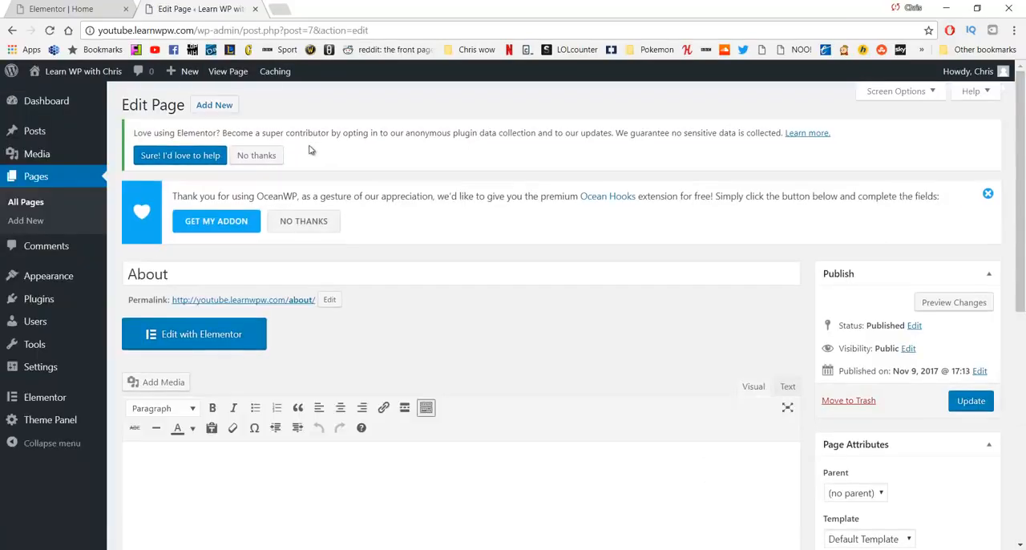
Step: Set the About page's Content Layout to 100% Full Width in its OceanWP Settings
scroll(417, 186, down, 6)
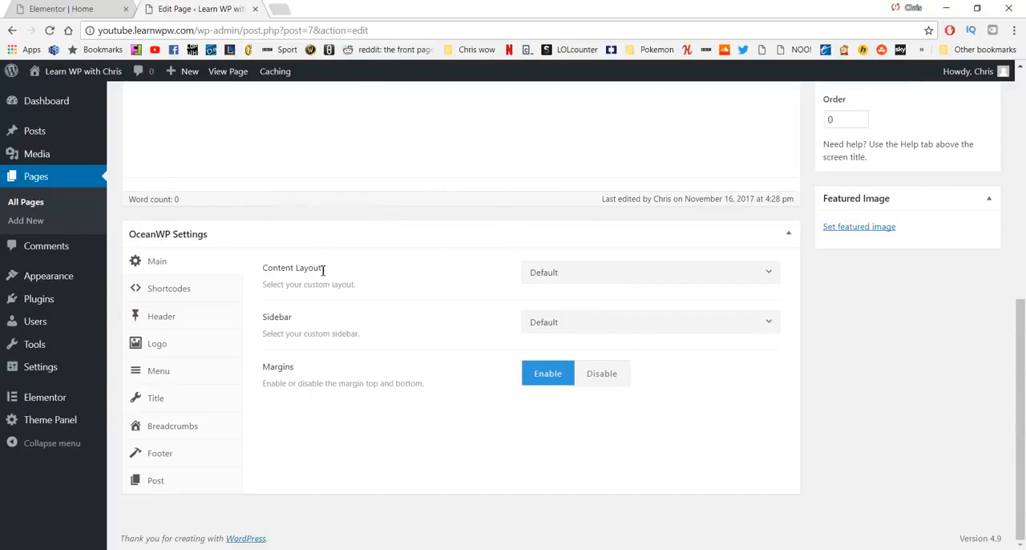
click(586, 272)
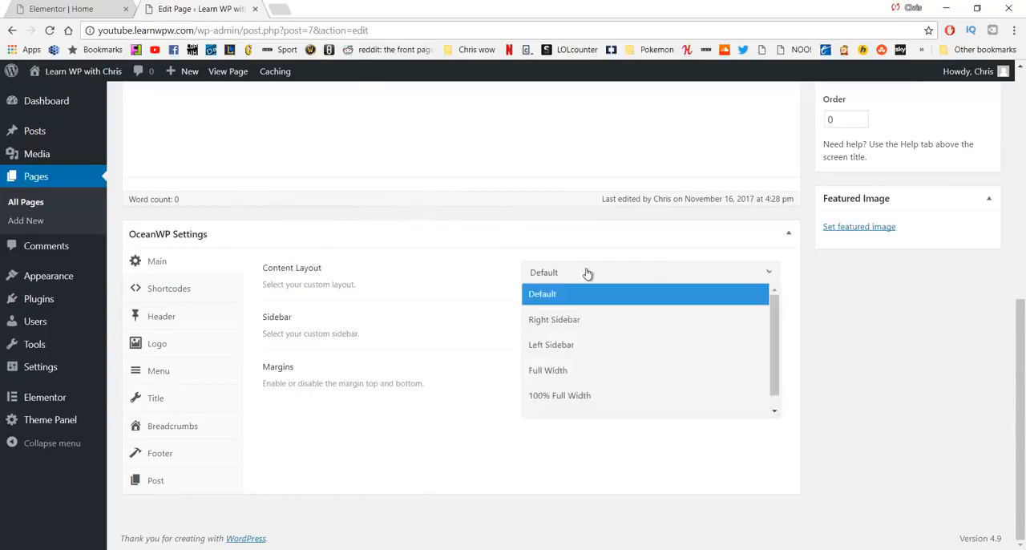
click(576, 396)
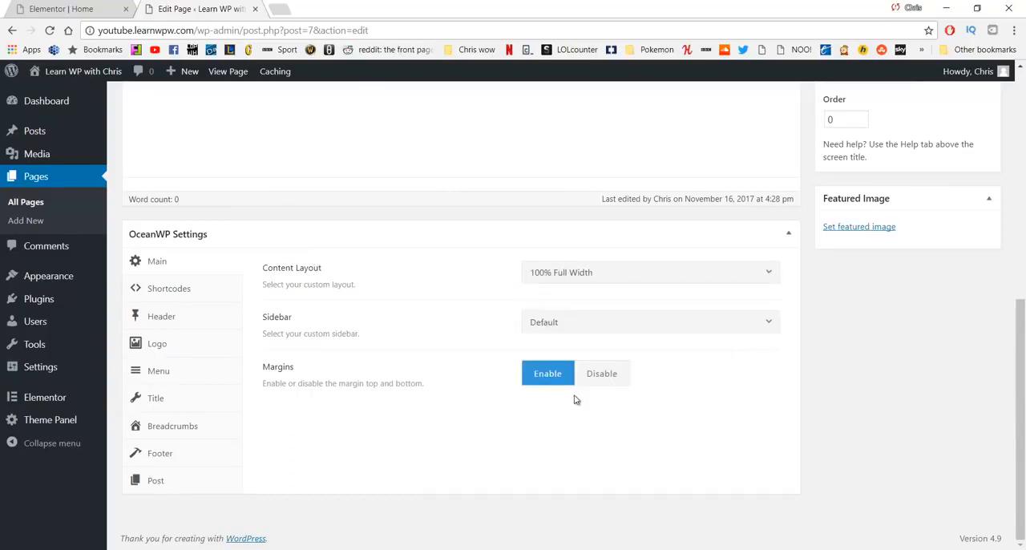
Step: Disable Display Page Title for the About page in the OceanWP Settings and update the page
click(170, 398)
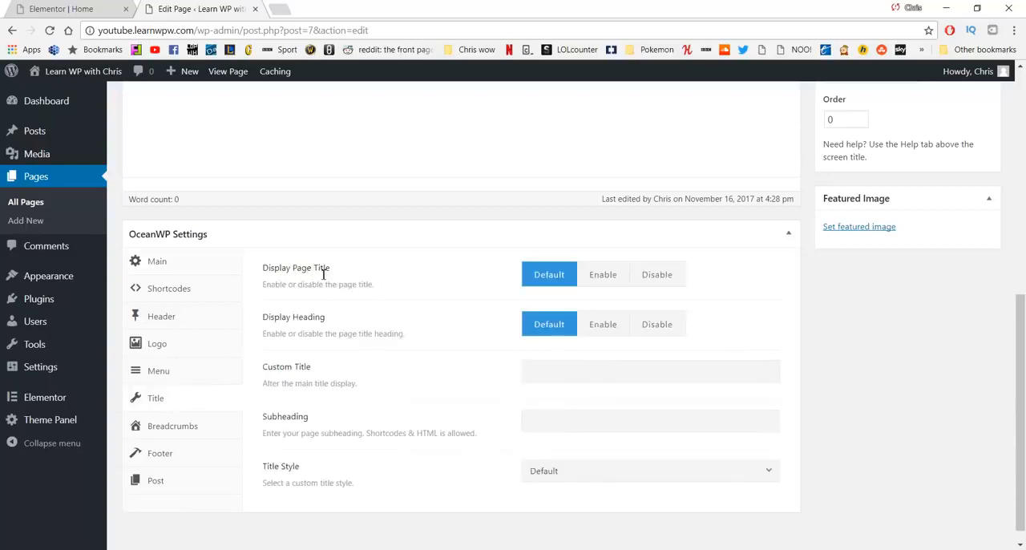
click(649, 275)
scroll(744, 298, up, 4)
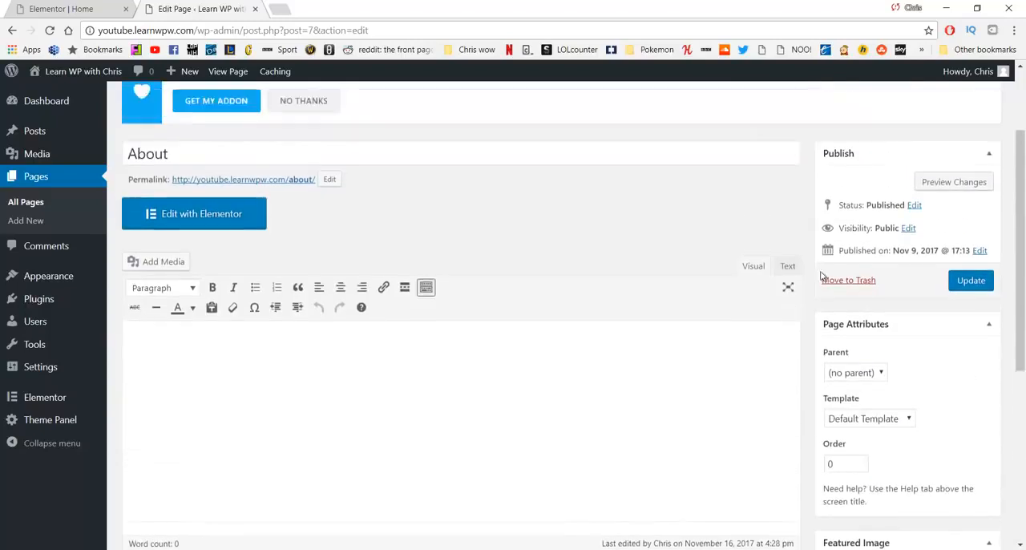
click(972, 338)
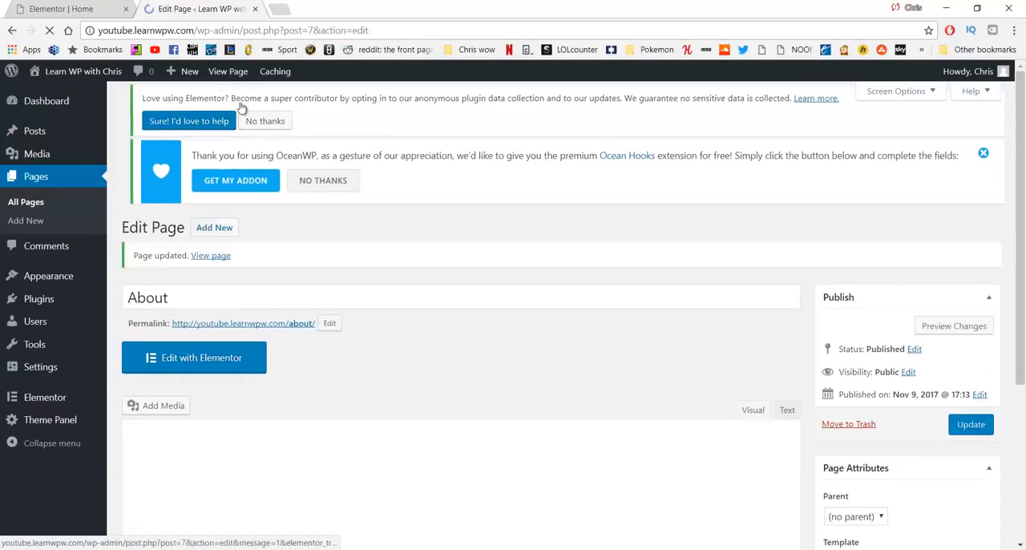
Step: Go back to the Elementor editor and bring up the empty About page there for editing
click(80, 5)
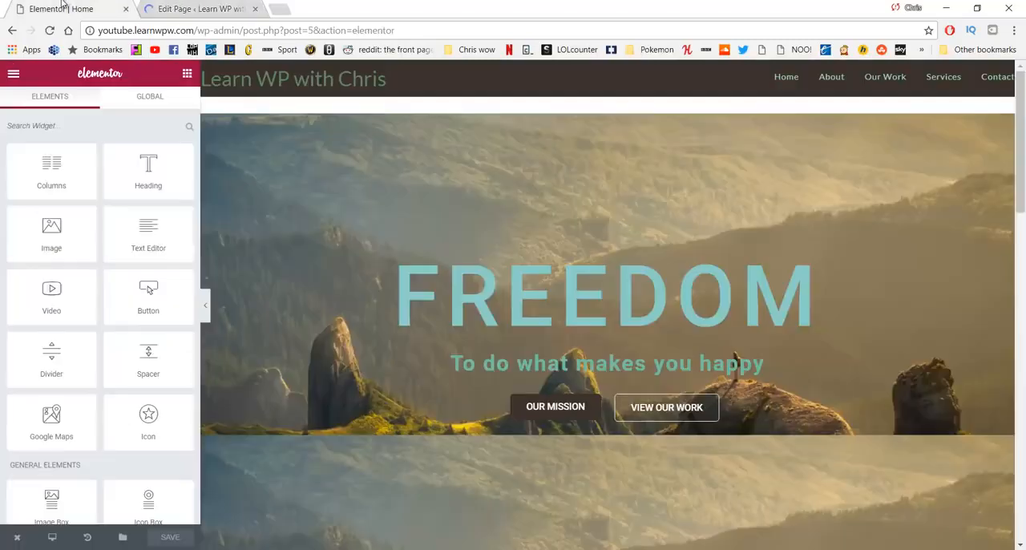
click(832, 77)
click(324, 9)
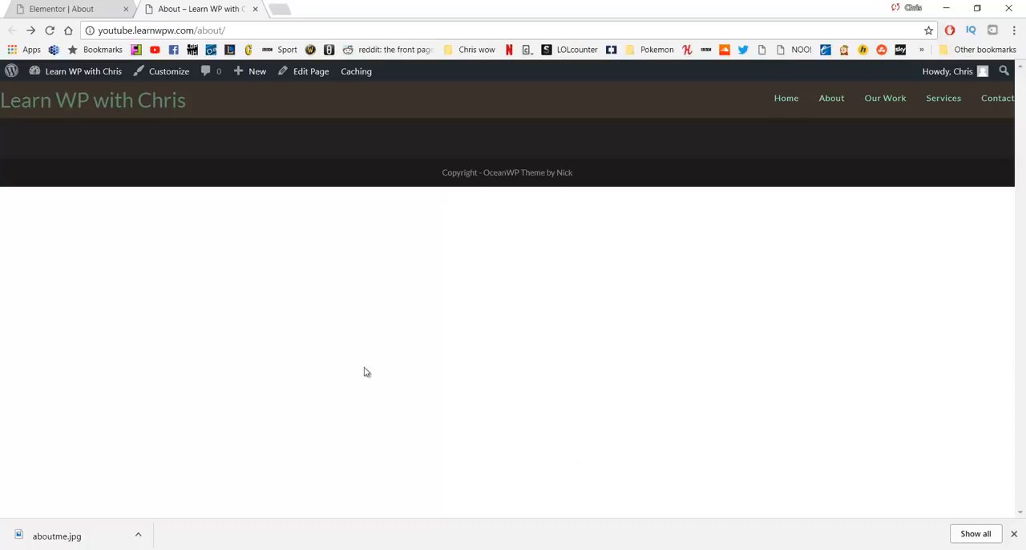
click(38, 10)
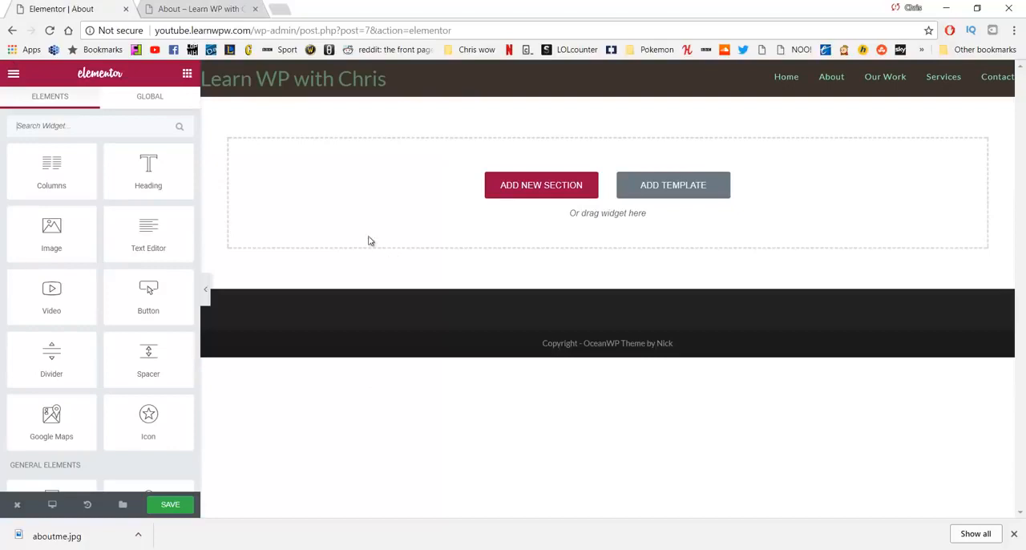
Step: Add a new three-column section to the About page and widen its middle column evenly on both sides
click(502, 193)
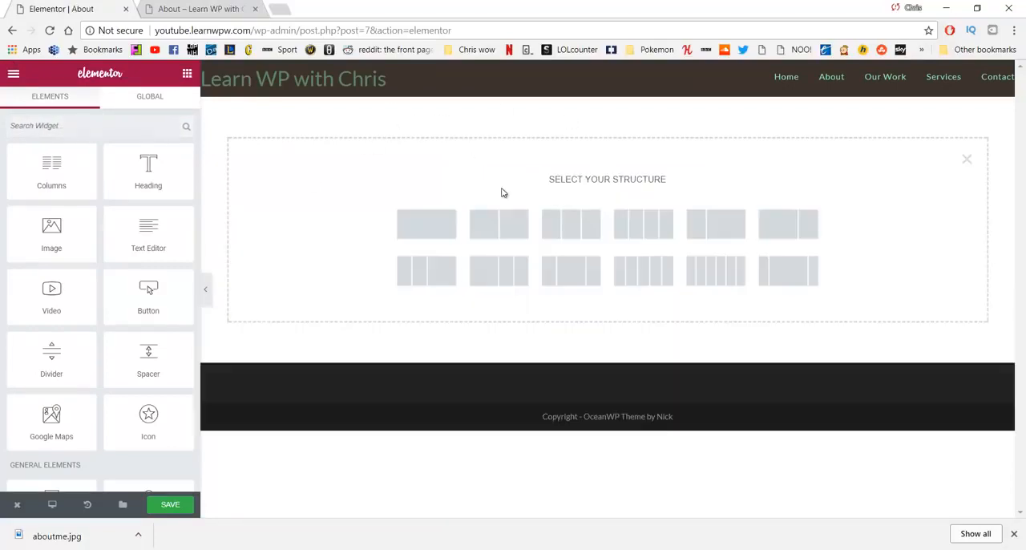
click(575, 233)
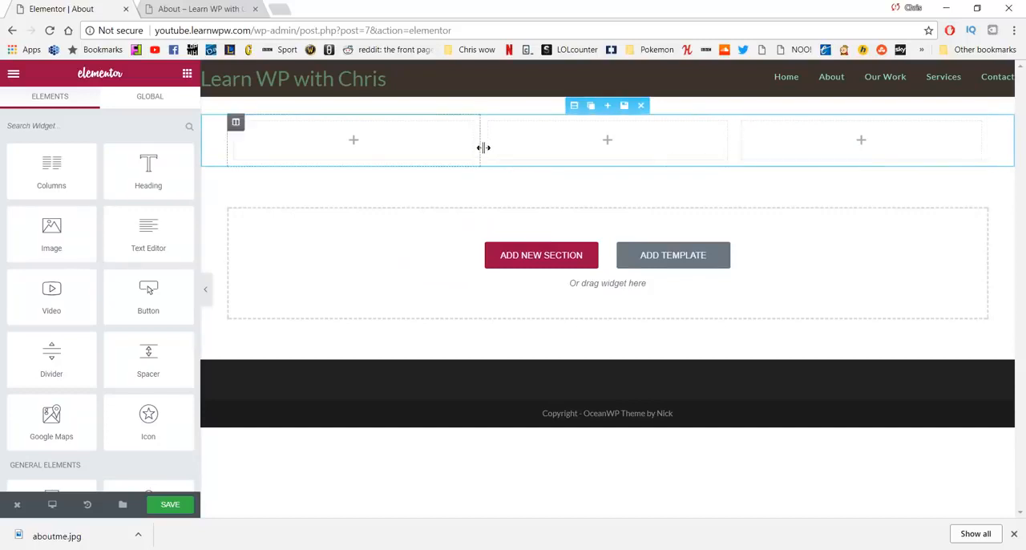
mouse_move(476, 153)
mouse_down()
mouse_move(451, 151)
mouse_move(458, 157)
mouse_up()
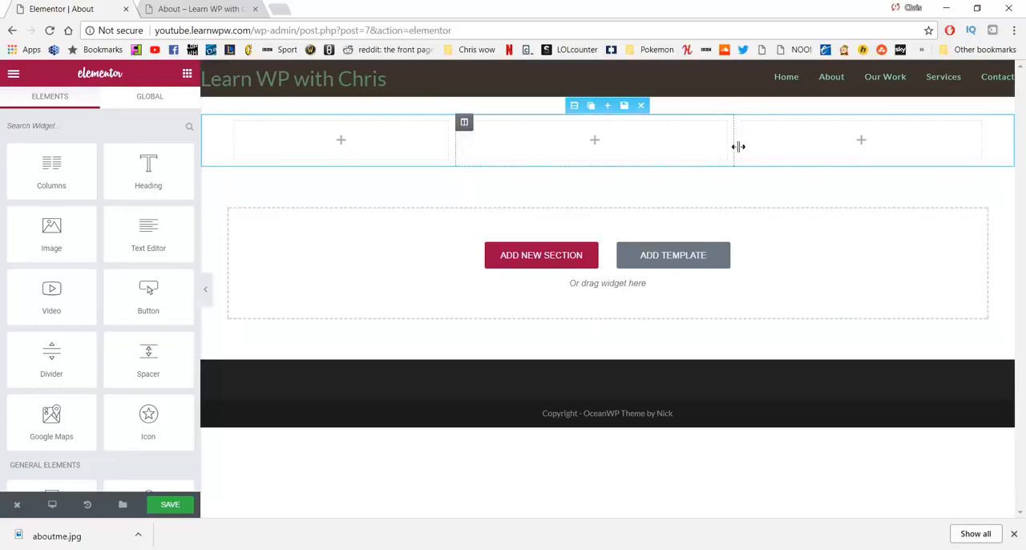
drag(738, 147, 762, 152)
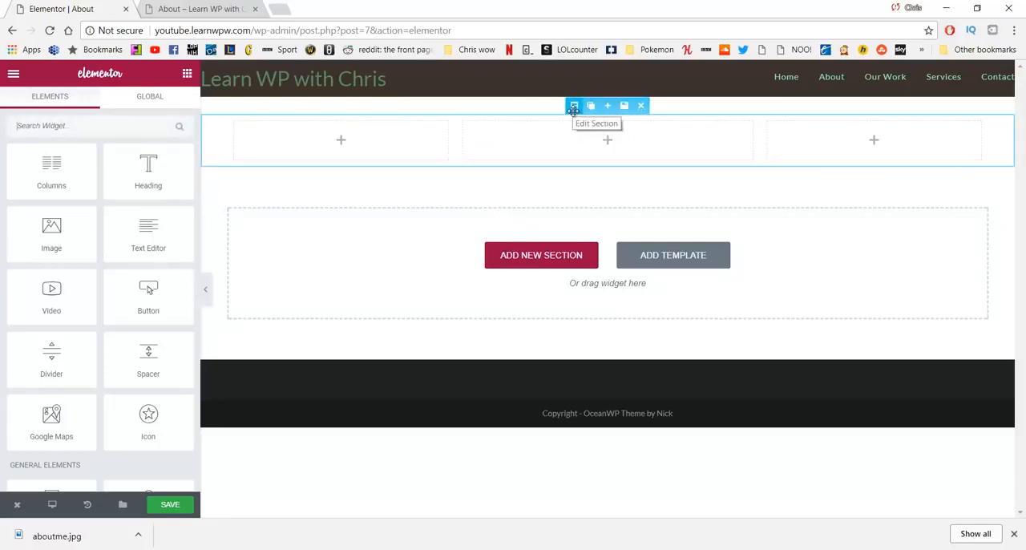
Step: Give the three-column section a Classic background using the aboutme.jpg image from the media library
click(573, 109)
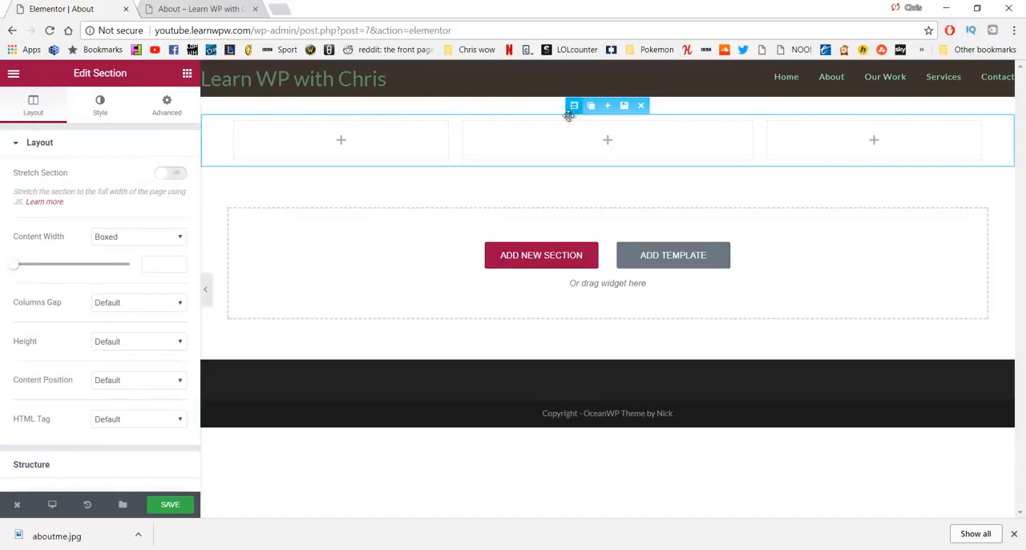
click(101, 108)
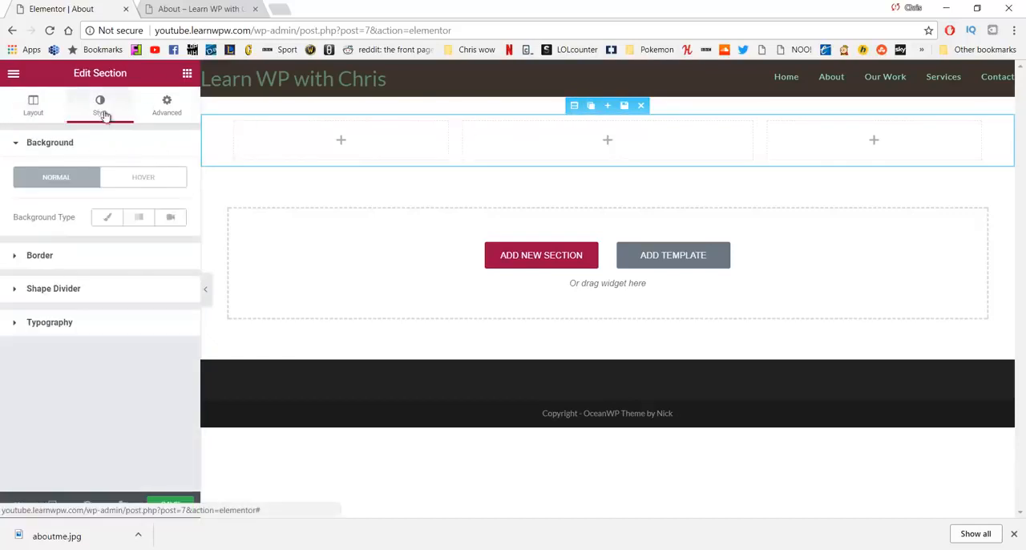
click(105, 220)
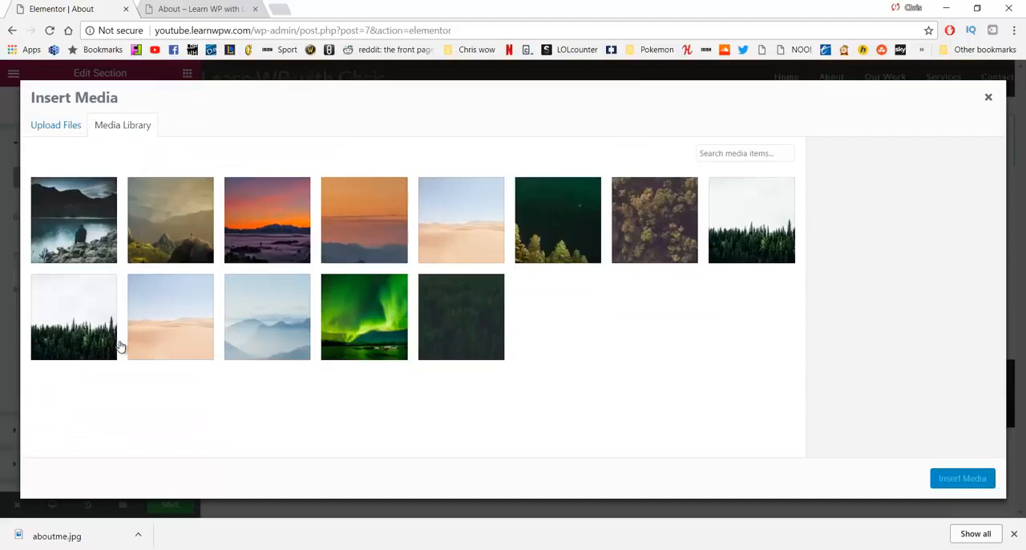
click(73, 215)
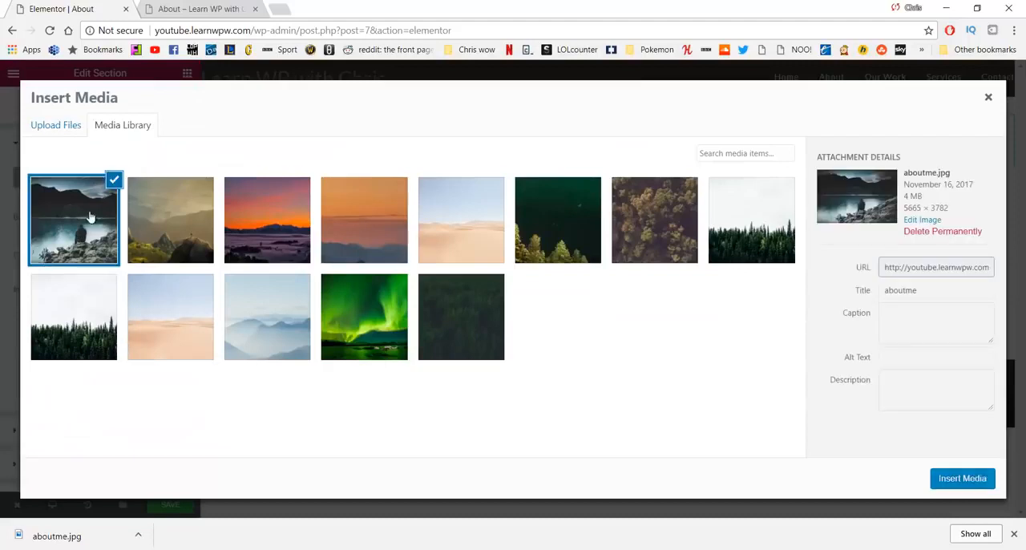
click(964, 478)
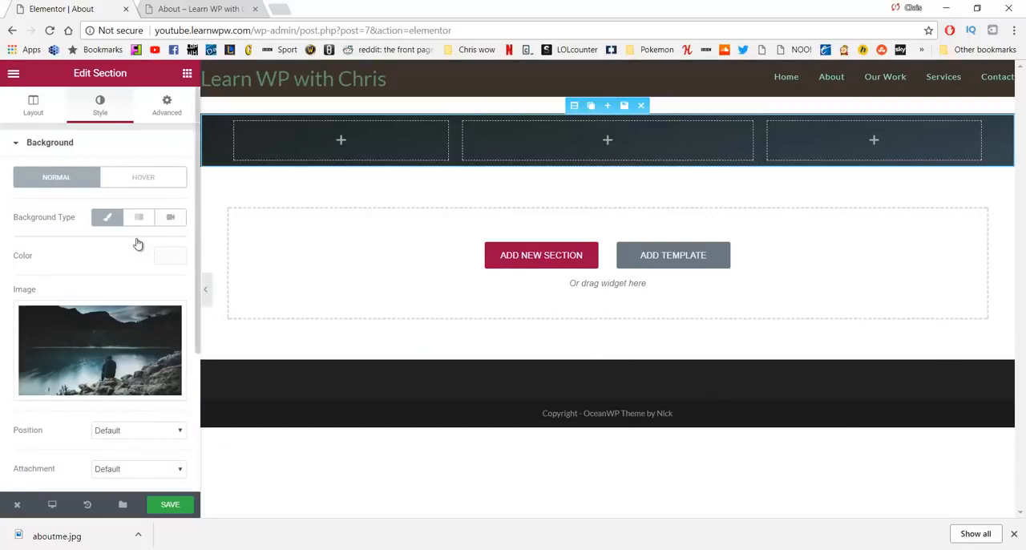
Step: Set the section's background image position to Center Center and its size to Cover
scroll(138, 243, down, 3)
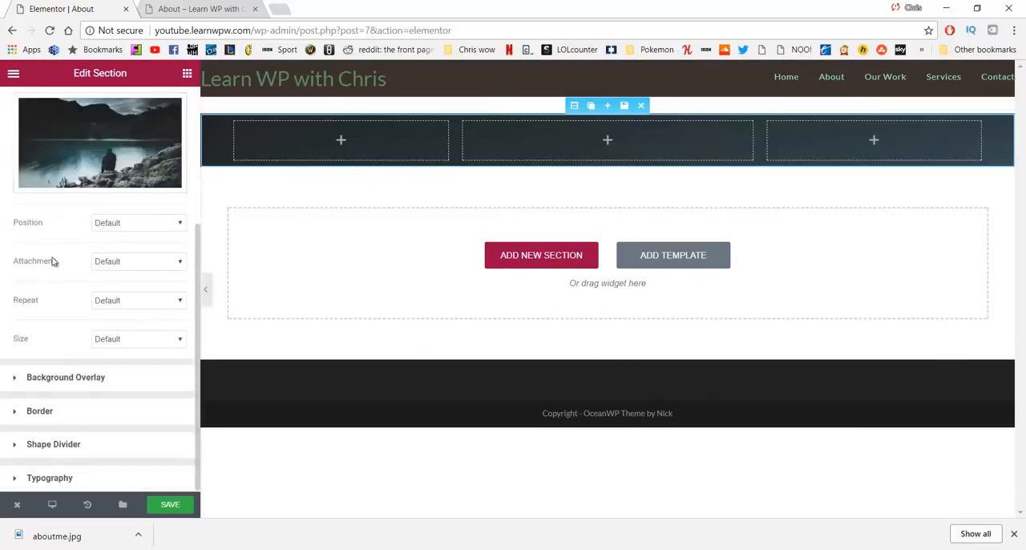
click(124, 227)
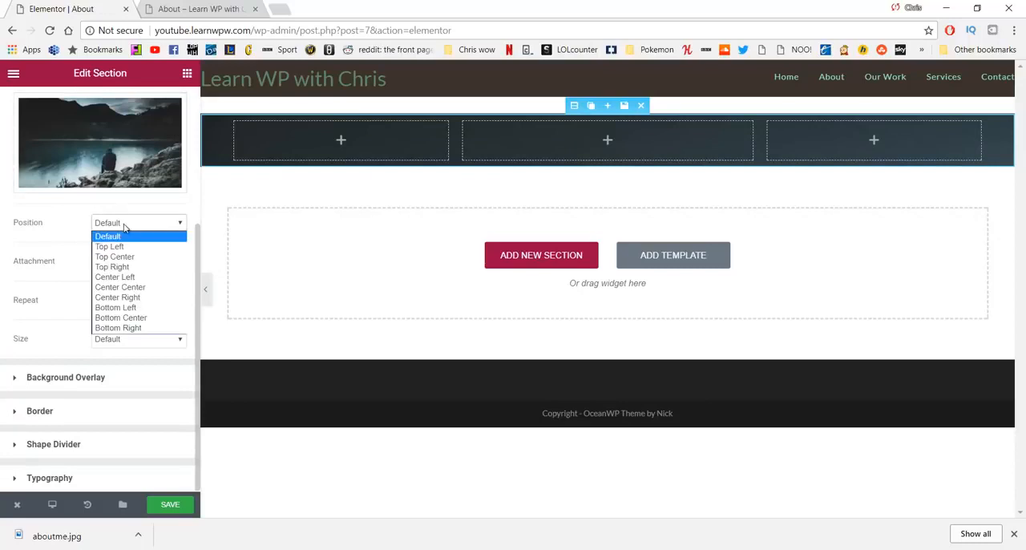
click(125, 290)
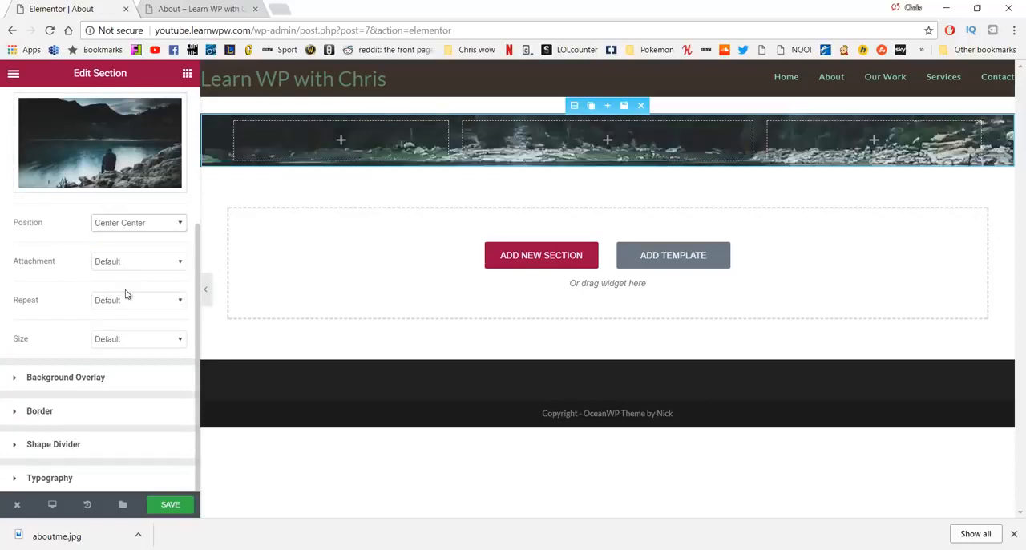
click(137, 345)
click(130, 373)
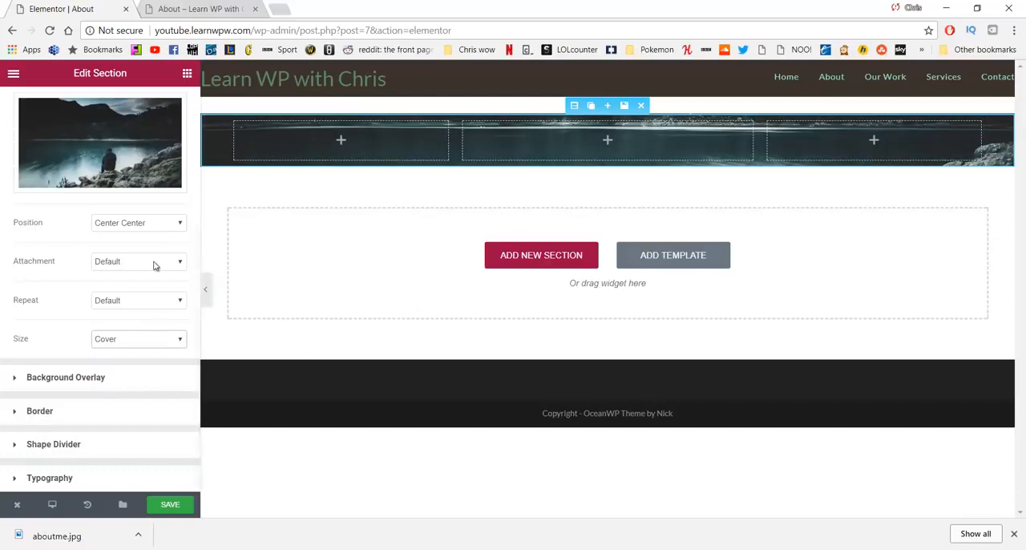
Step: Add a Text Editor widget to the middle column of the image-backed section
scroll(120, 272, up, 3)
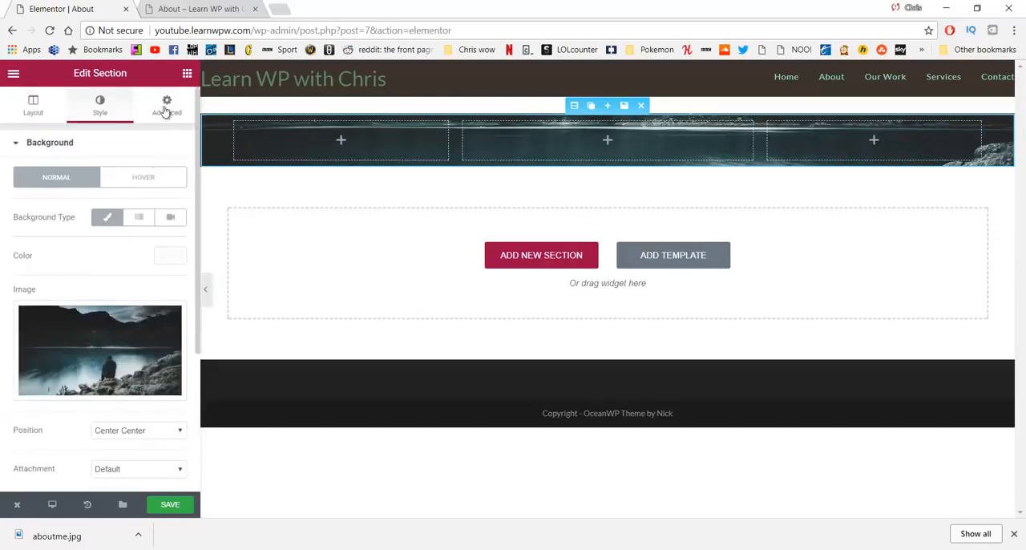
click(187, 75)
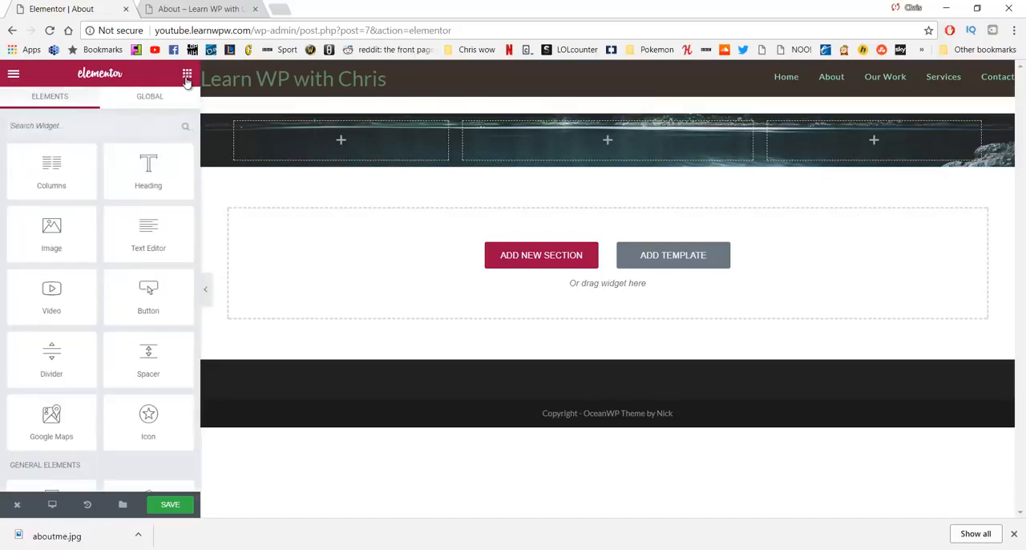
drag(134, 228, 560, 141)
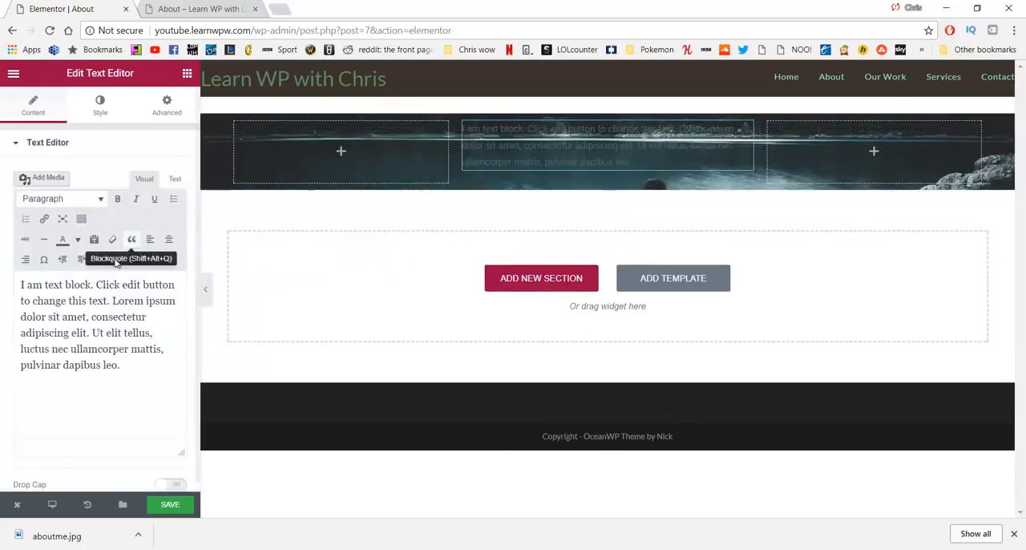
Step: Replace the widget's placeholder text with "My mission is to help you start your business so you can make an impact on the world" from the WordPad document
click(124, 380)
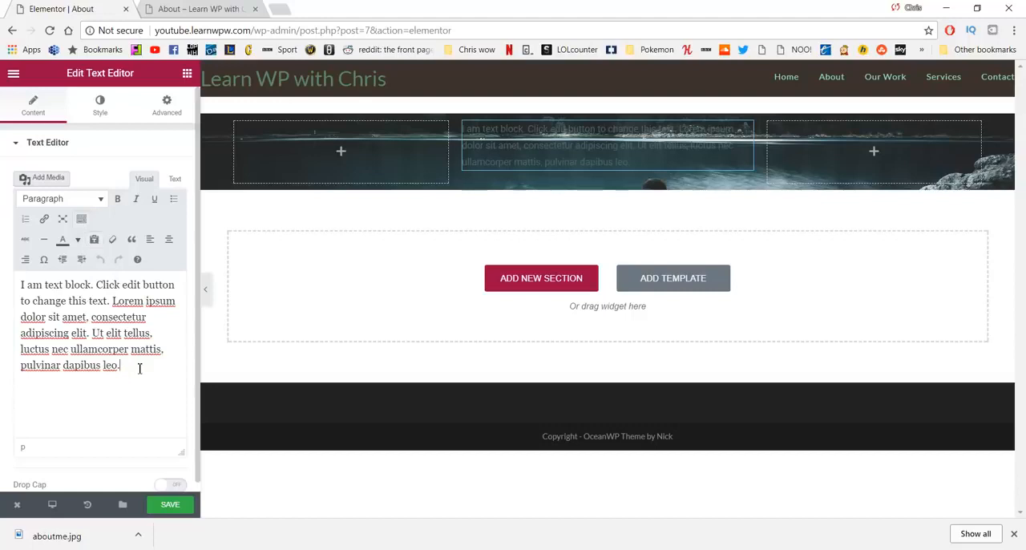
drag(142, 367, 4, 275)
key(BackSpace)
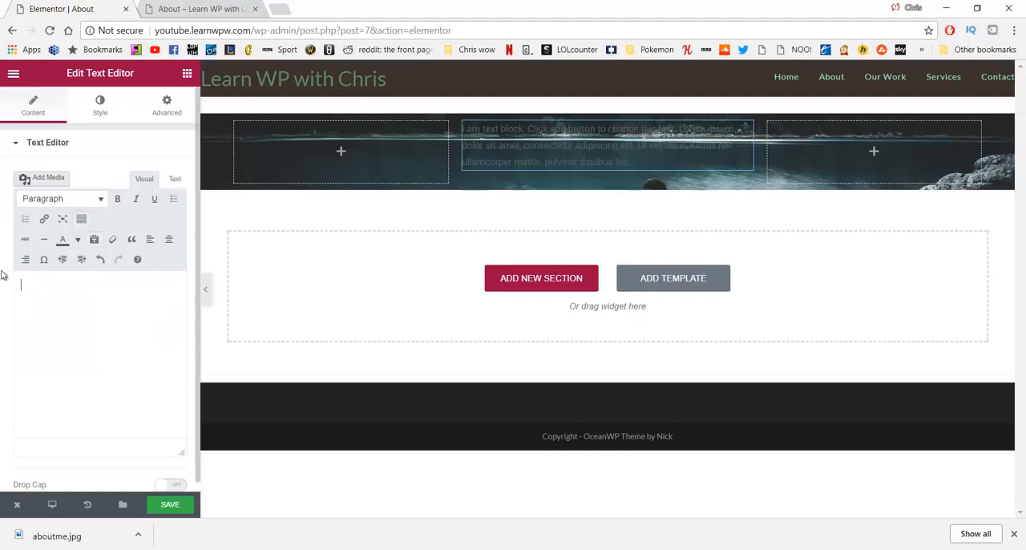
key(alt+Tab)
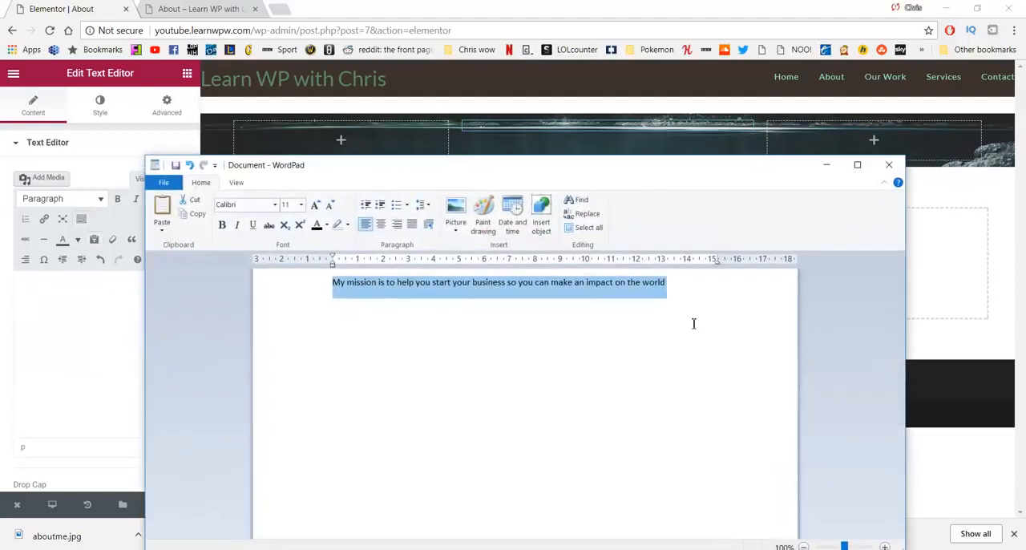
click(826, 164)
text(My mission is to help you start your business so you can make an impact on the world)
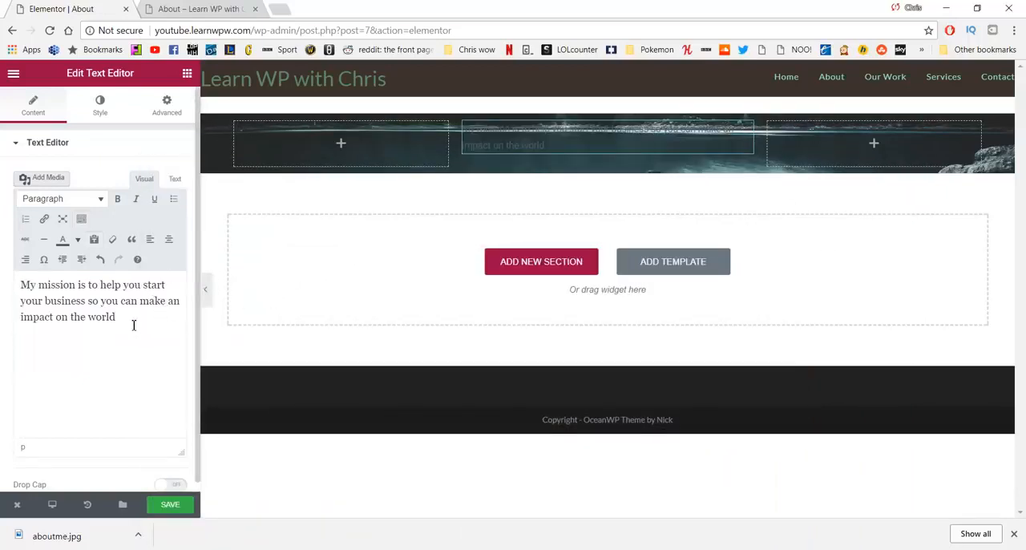
Step: Center-align the whole mission statement in the text widget
key(ctrl+a)
click(168, 238)
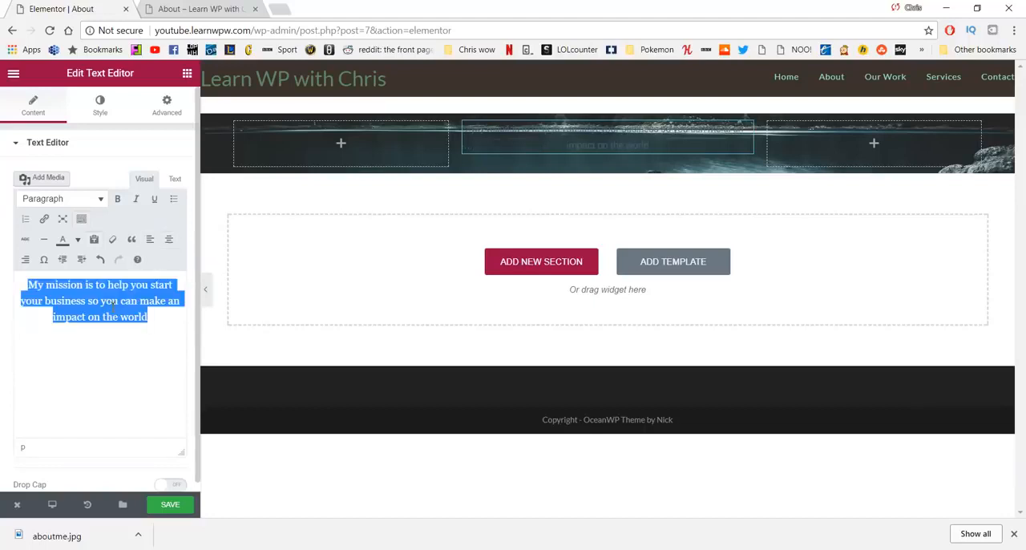
click(96, 150)
click(64, 144)
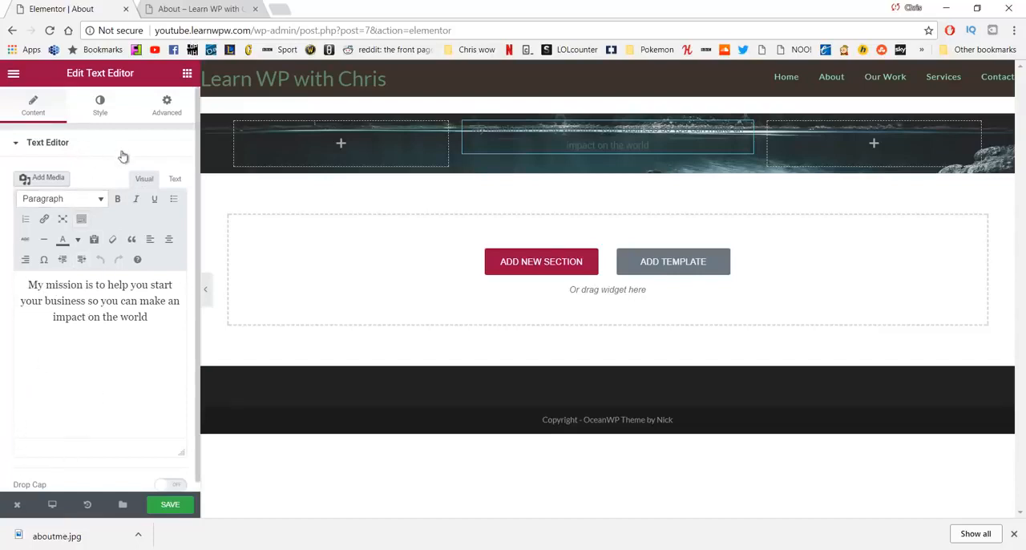
Step: Set the mission statement's text color to the light grey #ededed
click(102, 104)
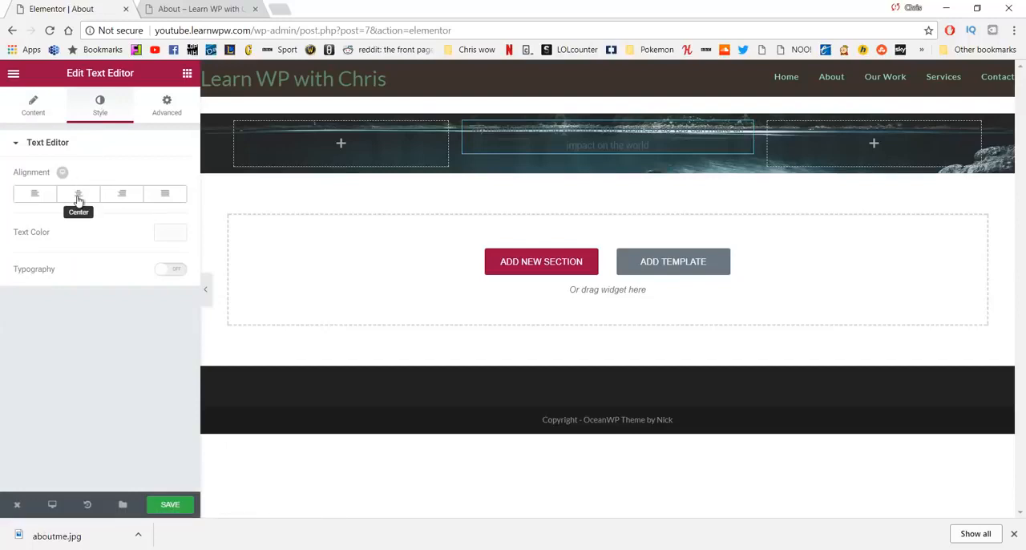
click(164, 235)
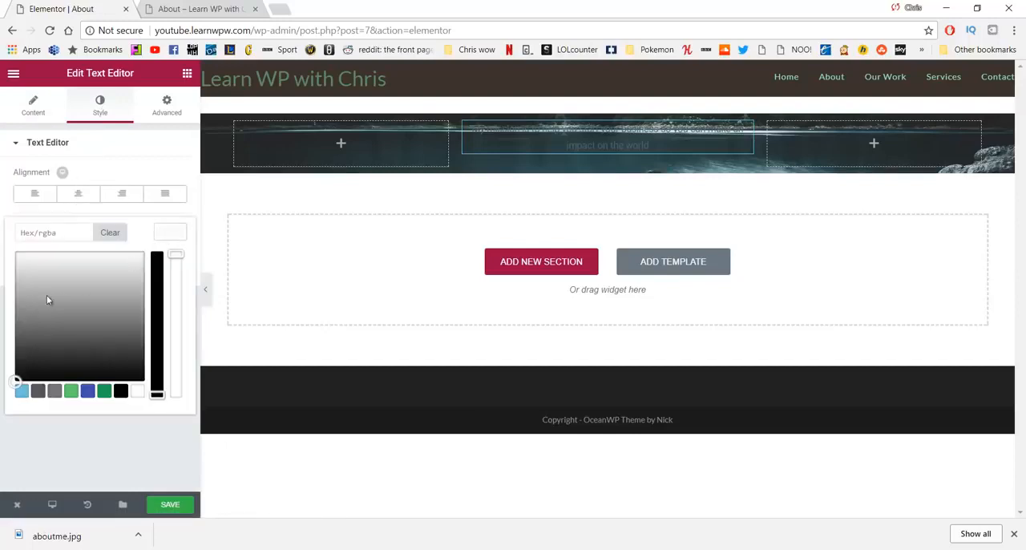
drag(48, 299, 23, 260)
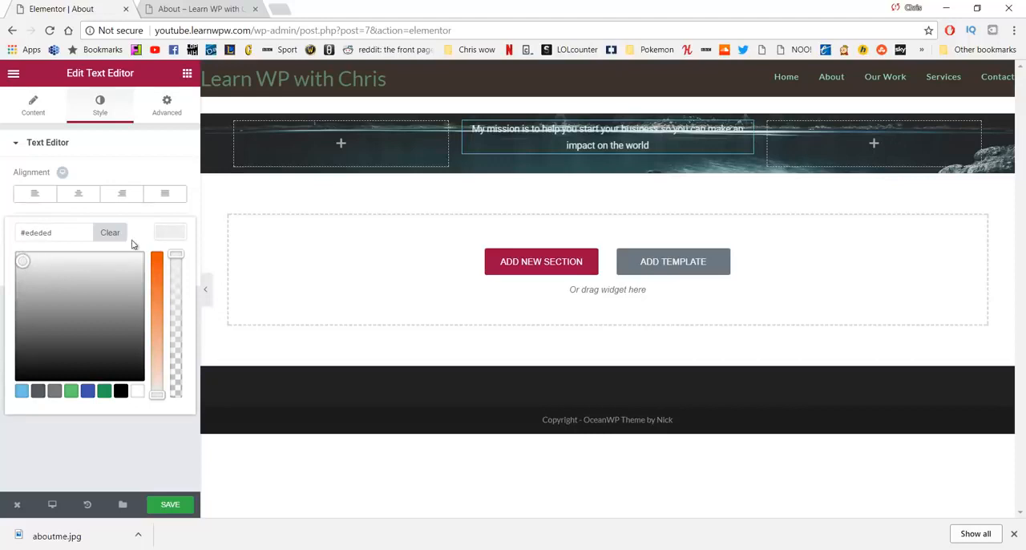
click(154, 157)
click(121, 138)
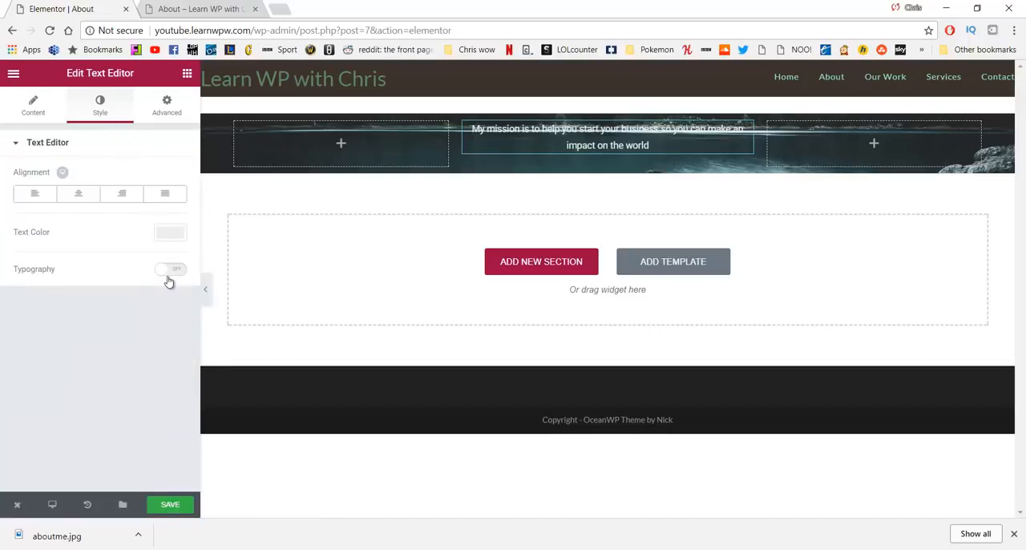
Step: Enable custom typography for the mission statement with a size of 22 px and a weight of 300
click(168, 276)
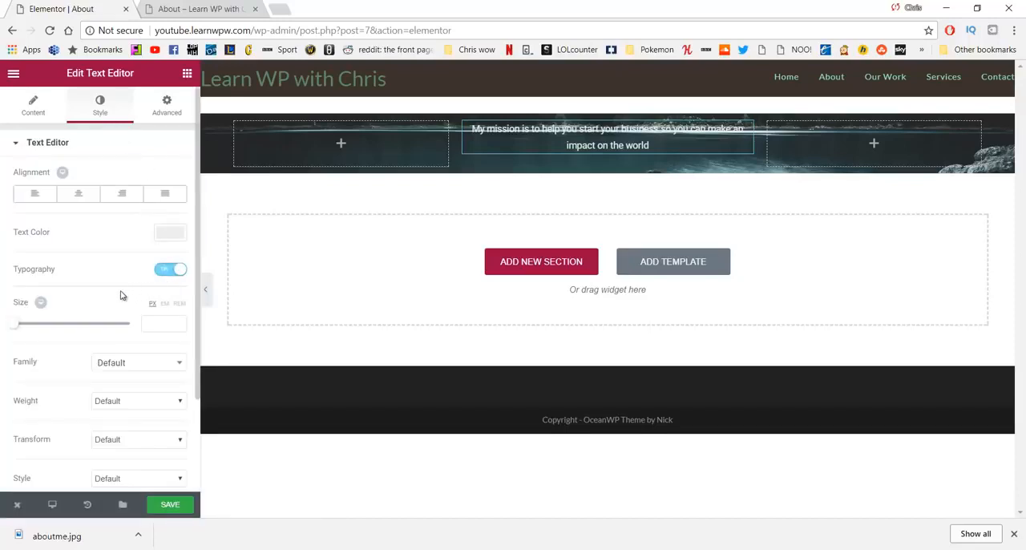
drag(16, 329, 25, 333)
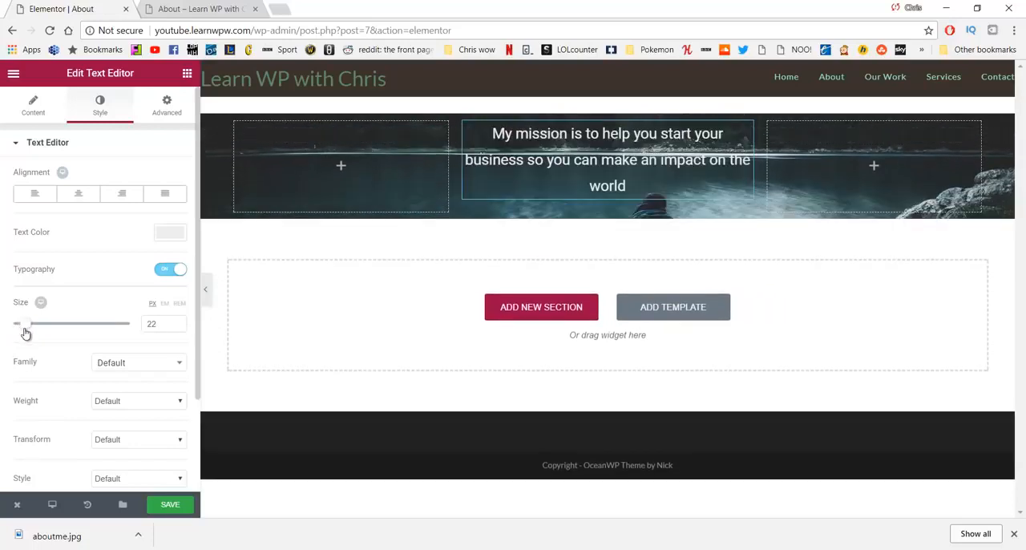
click(133, 408)
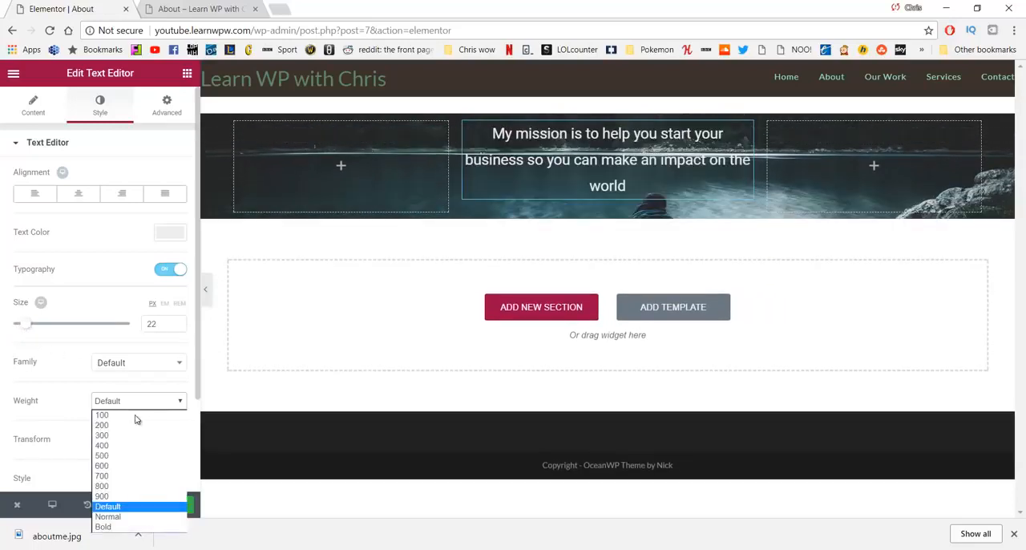
click(133, 434)
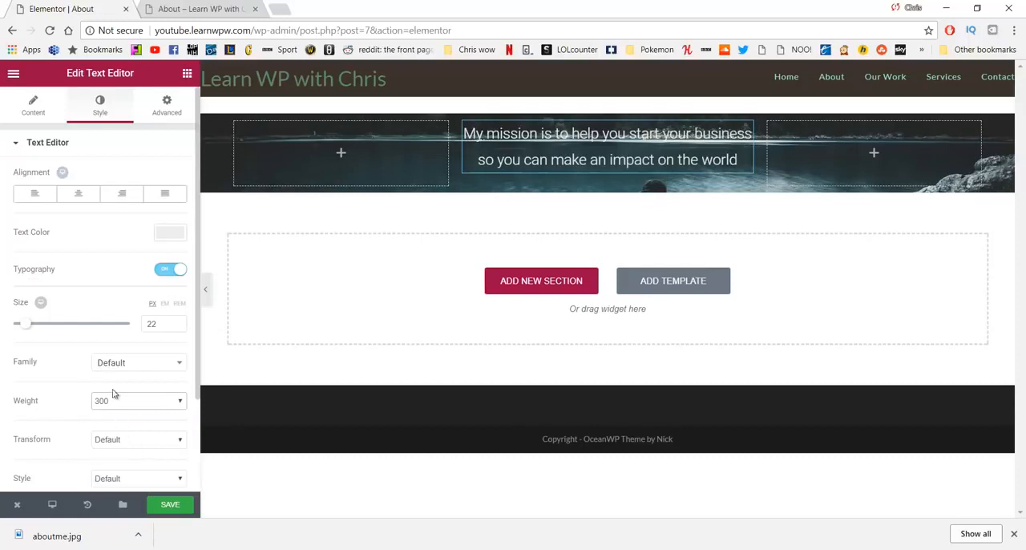
scroll(96, 338, down, 1)
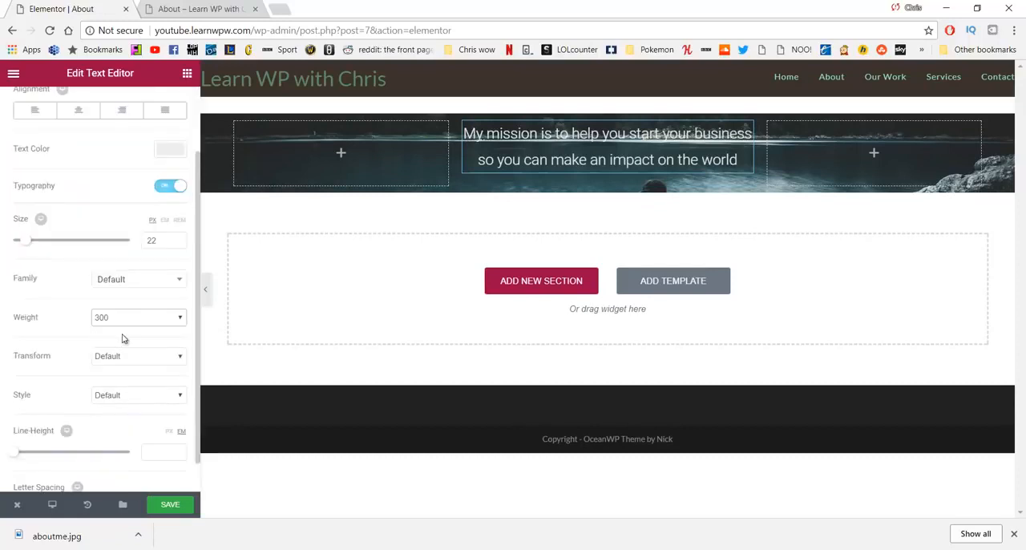
scroll(123, 338, up, 1)
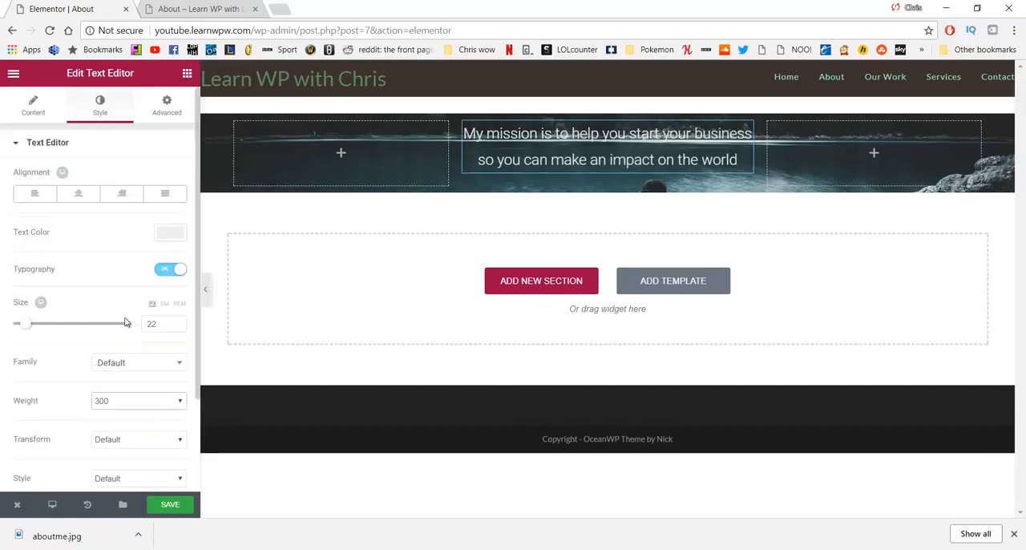
Step: Unlink the text widget's margins and set the top margin to 150 px and the bottom margin to 350 px
click(167, 106)
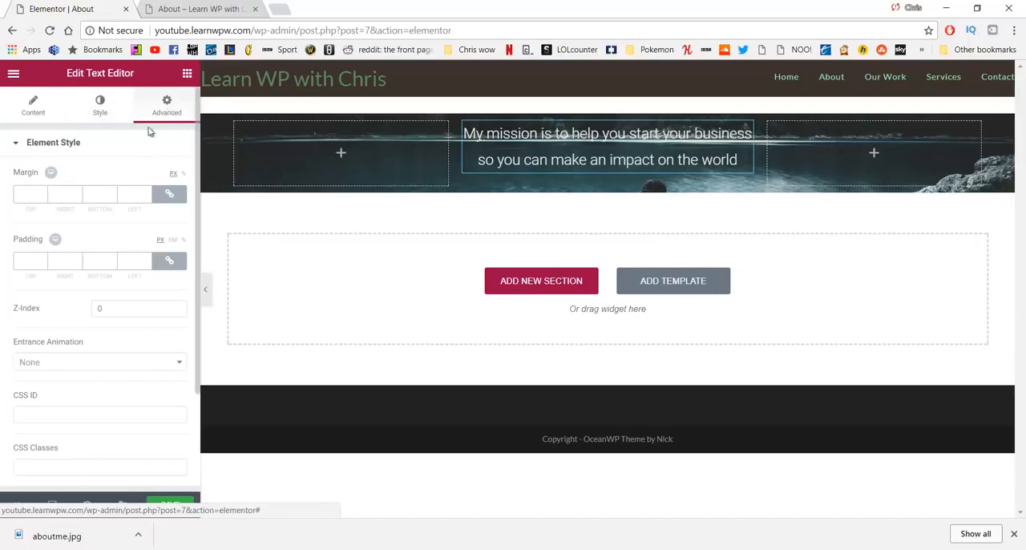
click(169, 195)
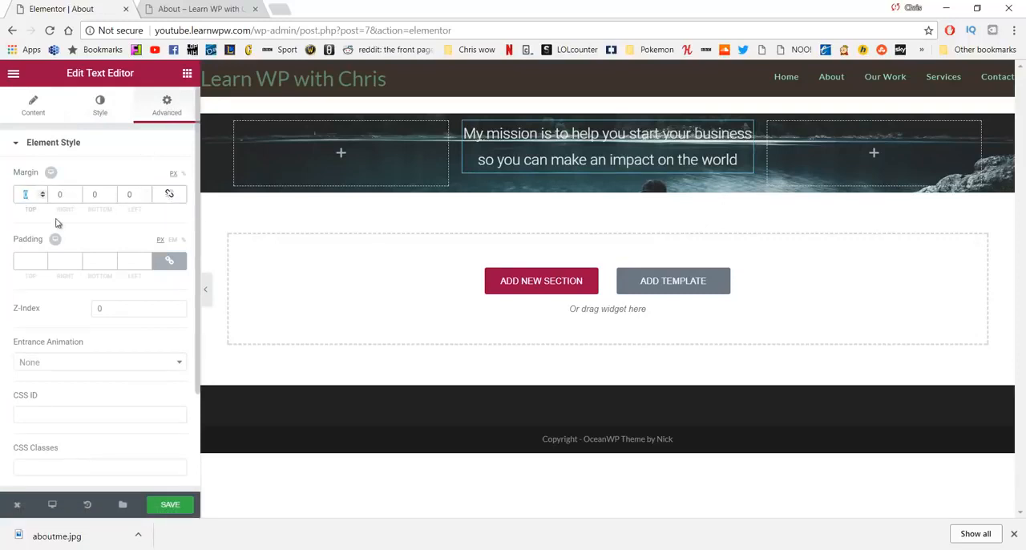
text(150)
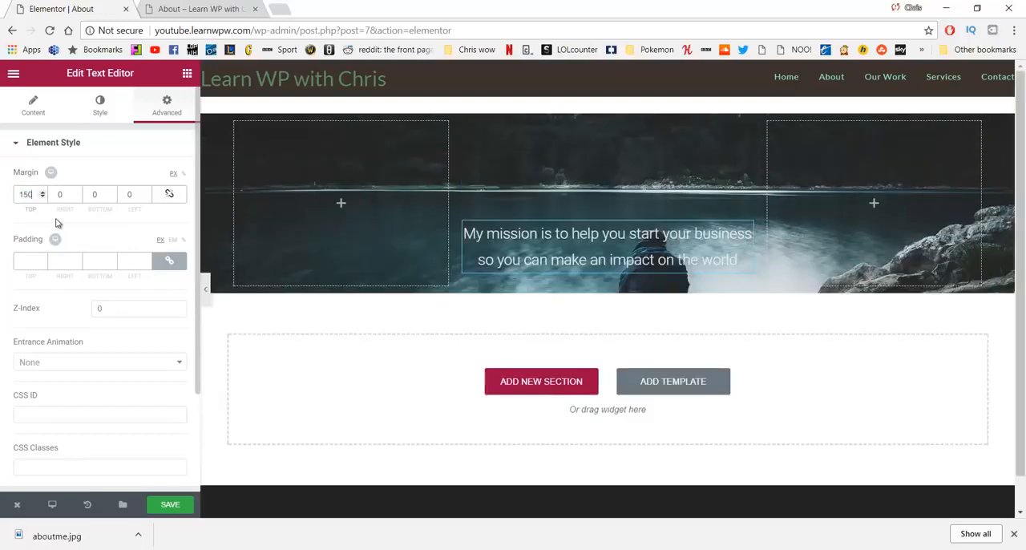
double_click(93, 194)
text(350)
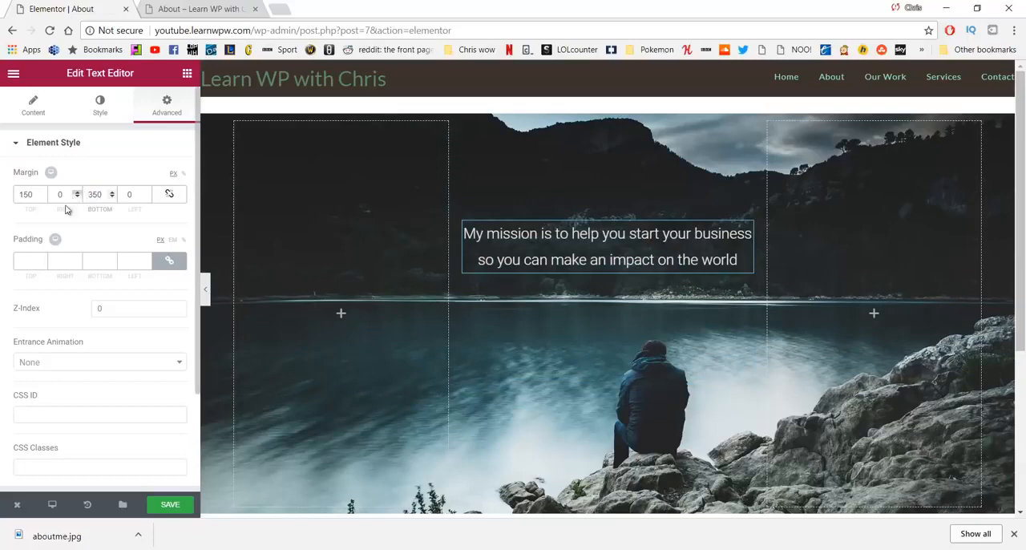
scroll(410, 263, down, 2)
scroll(410, 264, up, 2)
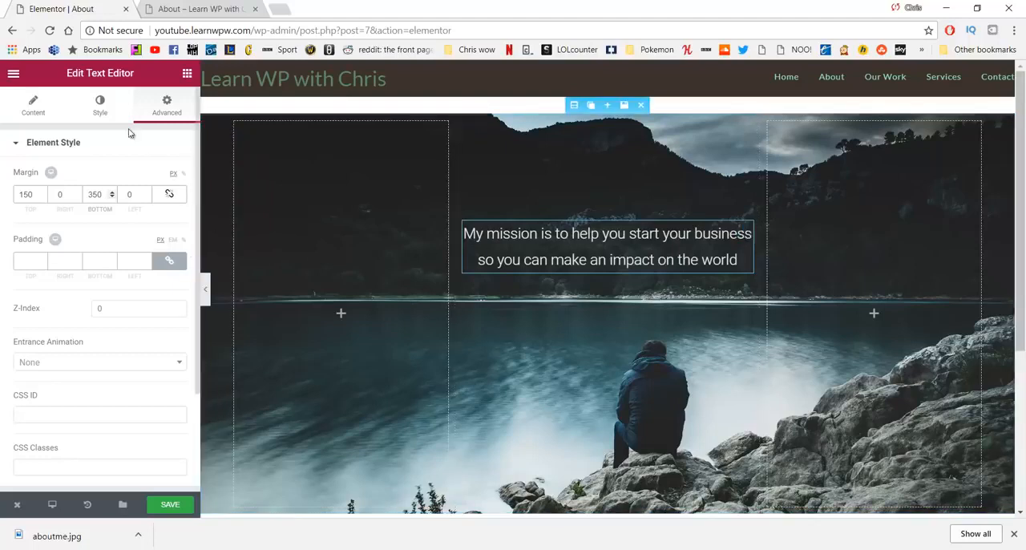
Step: Give the text widget a Classic background in grey #6d6d6d and lower its opacity until it is mostly transparent
click(101, 104)
click(166, 104)
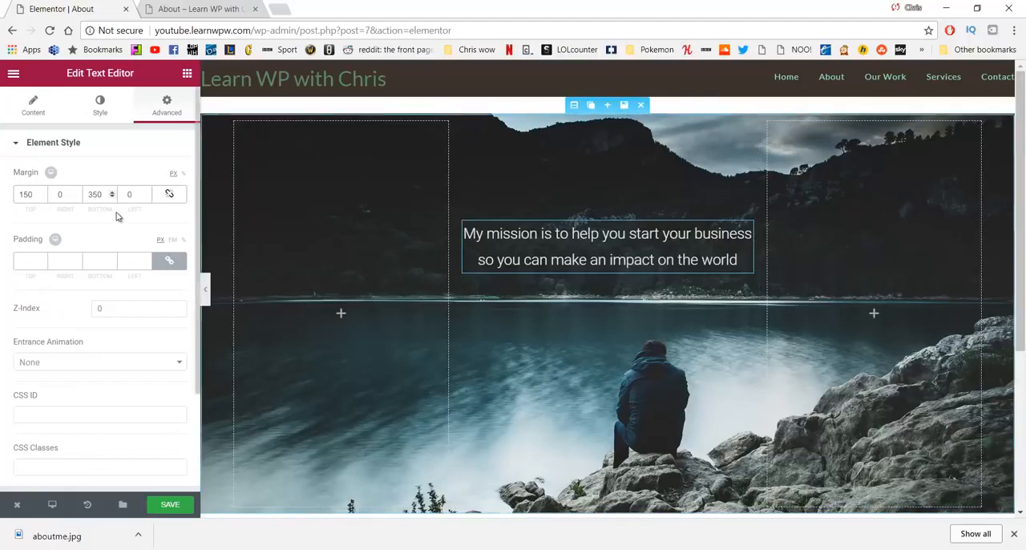
scroll(116, 216, down, 3)
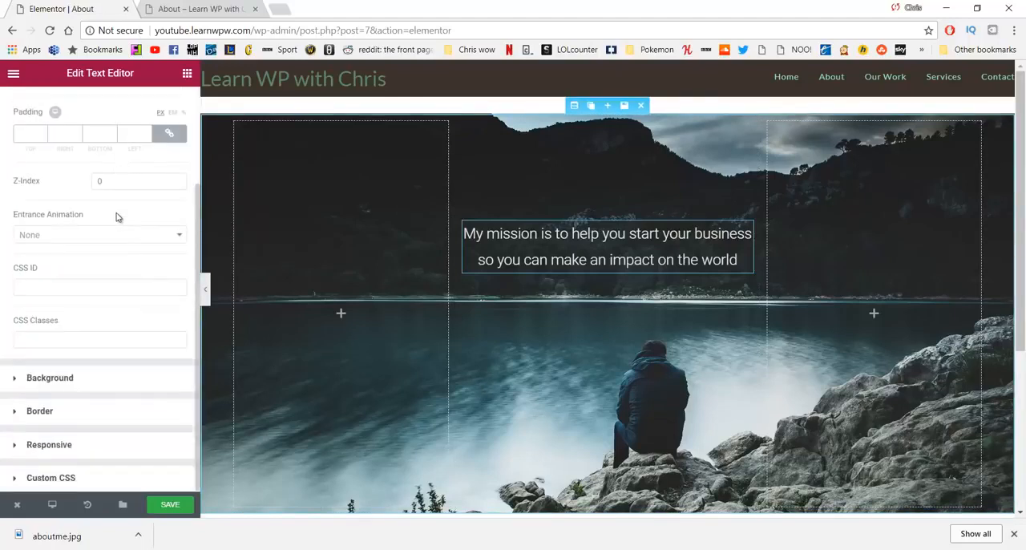
click(103, 381)
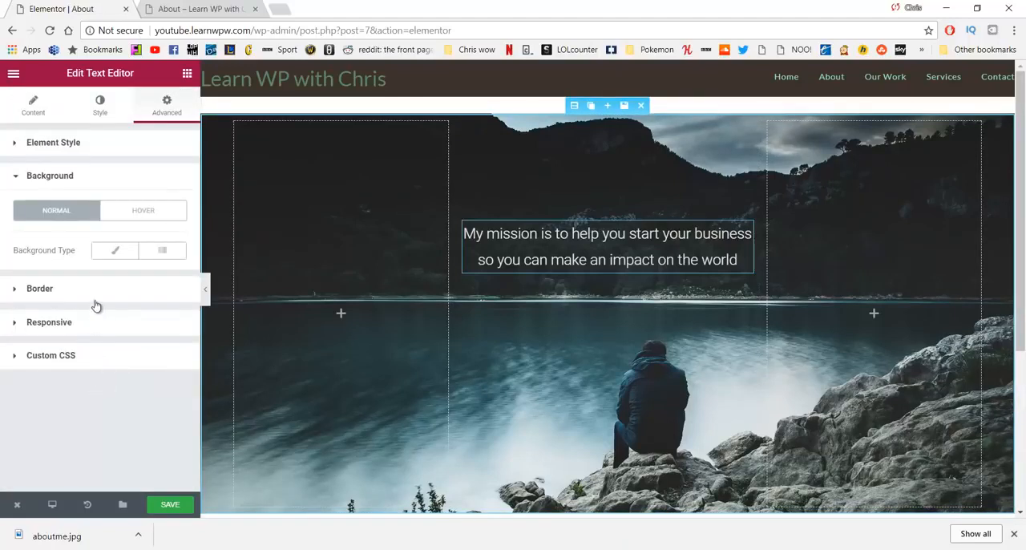
click(111, 254)
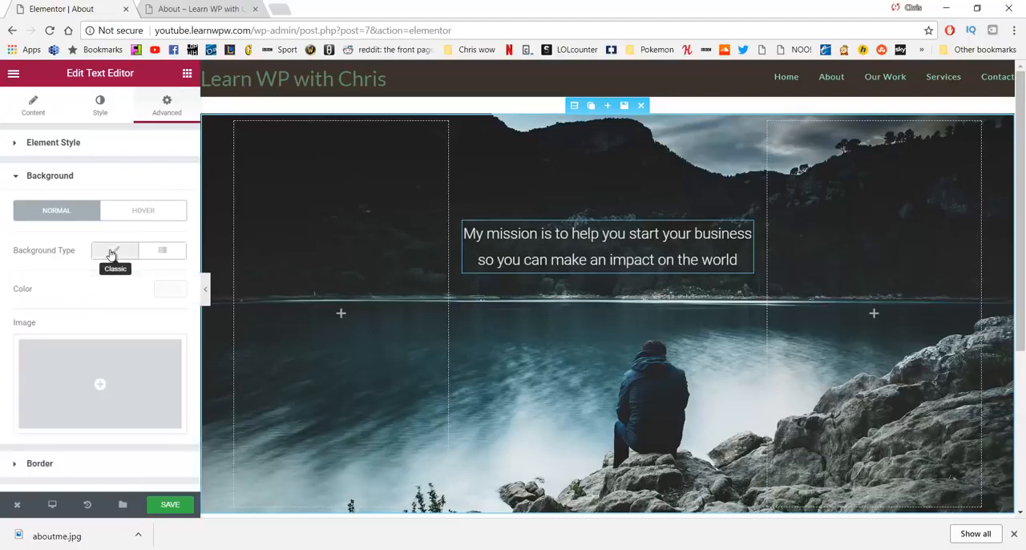
click(158, 294)
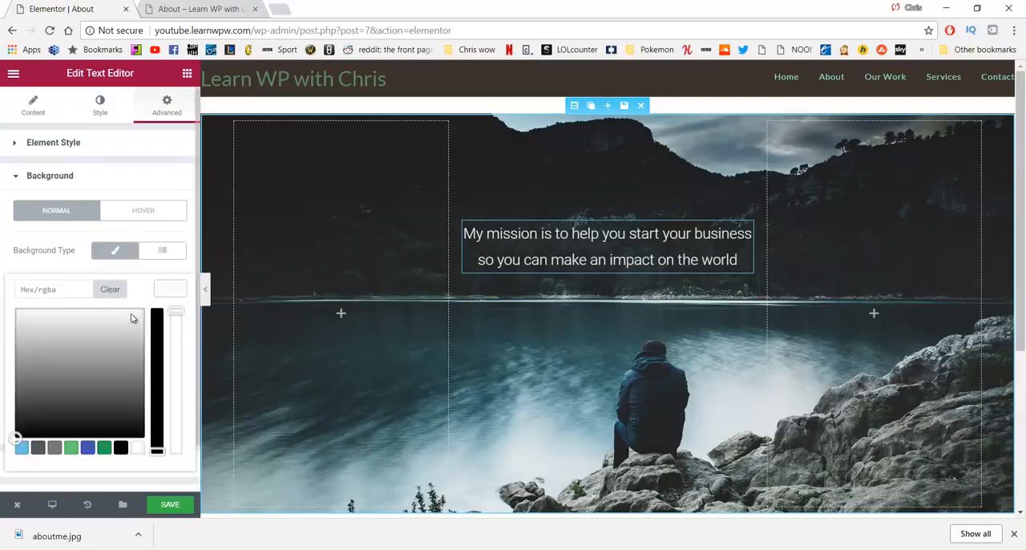
drag(48, 353, 25, 383)
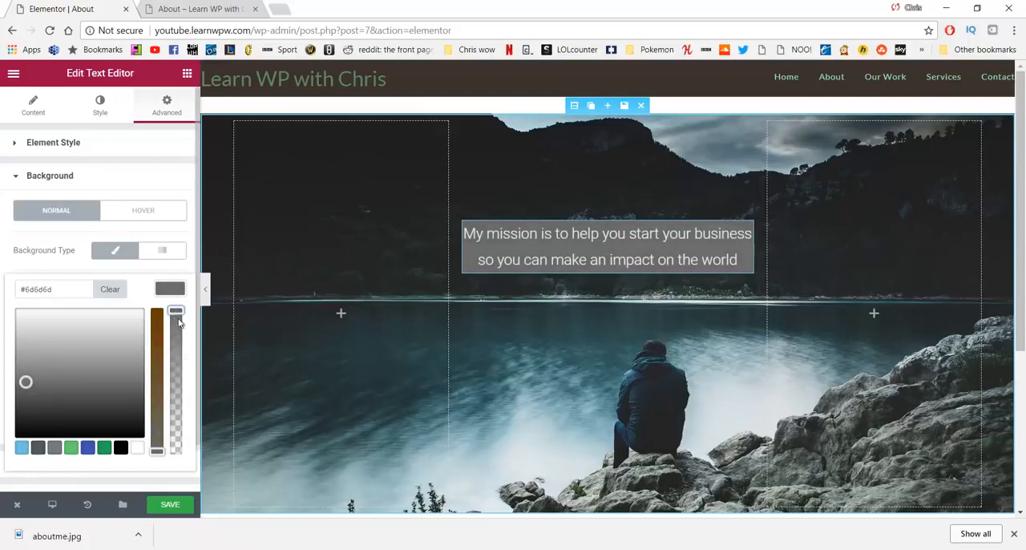
drag(175, 312, 177, 425)
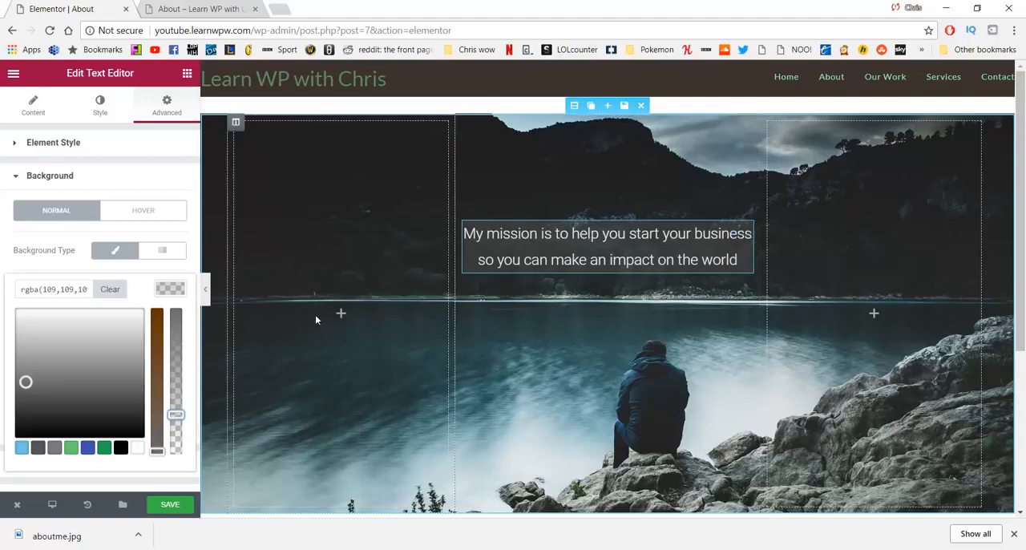
Step: Save the About page and reload its live version to check the image section and mission statement
click(168, 503)
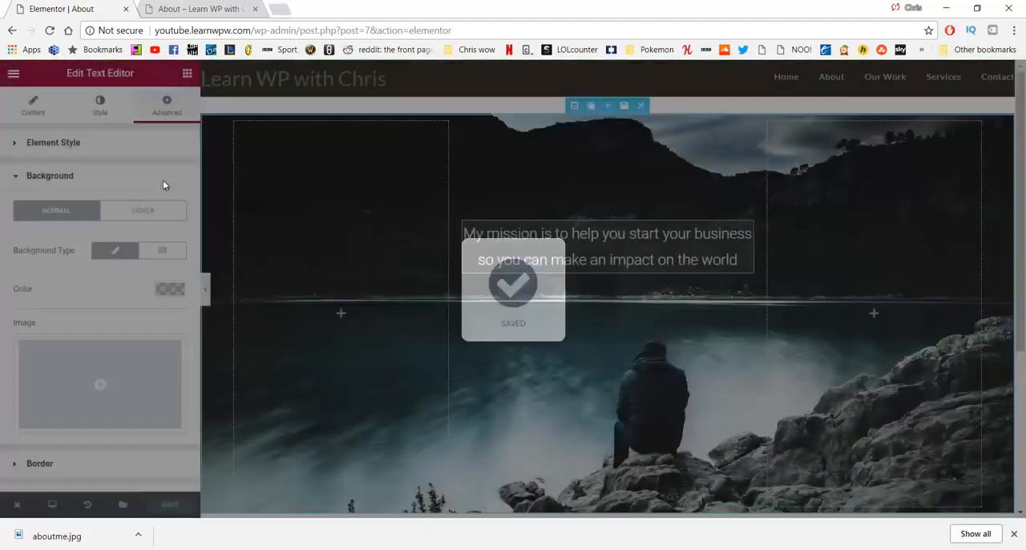
click(201, 9)
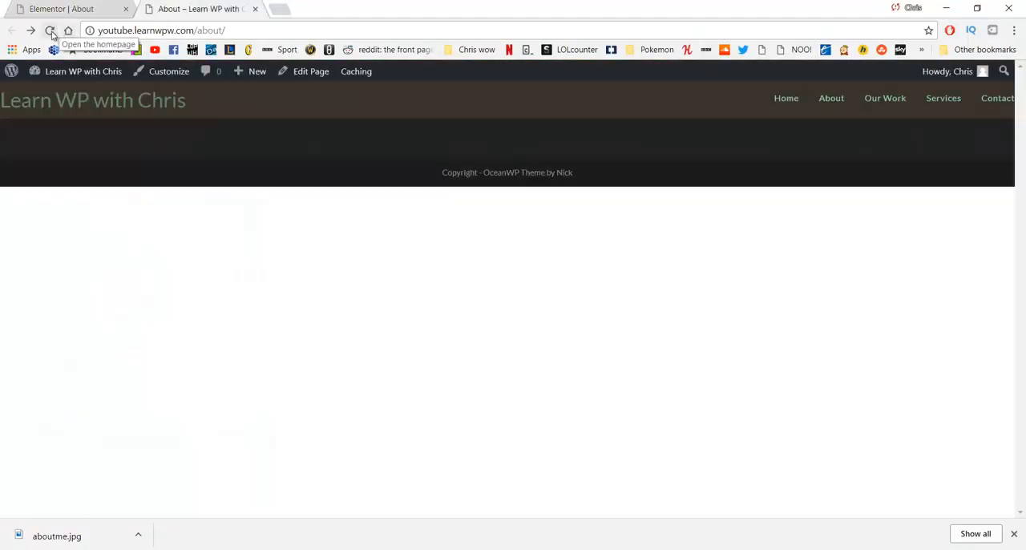
click(50, 31)
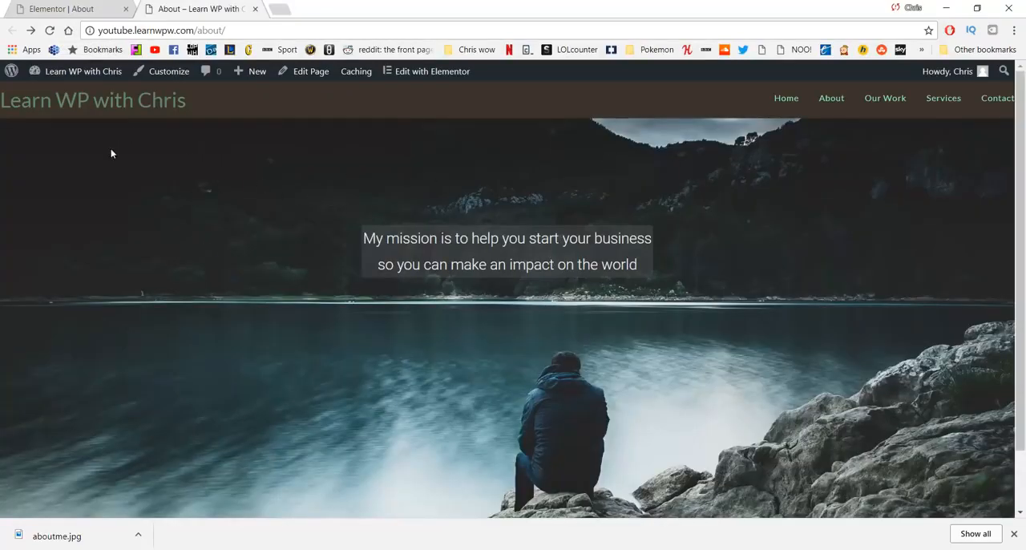
scroll(105, 172, down, 1)
scroll(98, 191, up, 1)
key(ctrl+l)
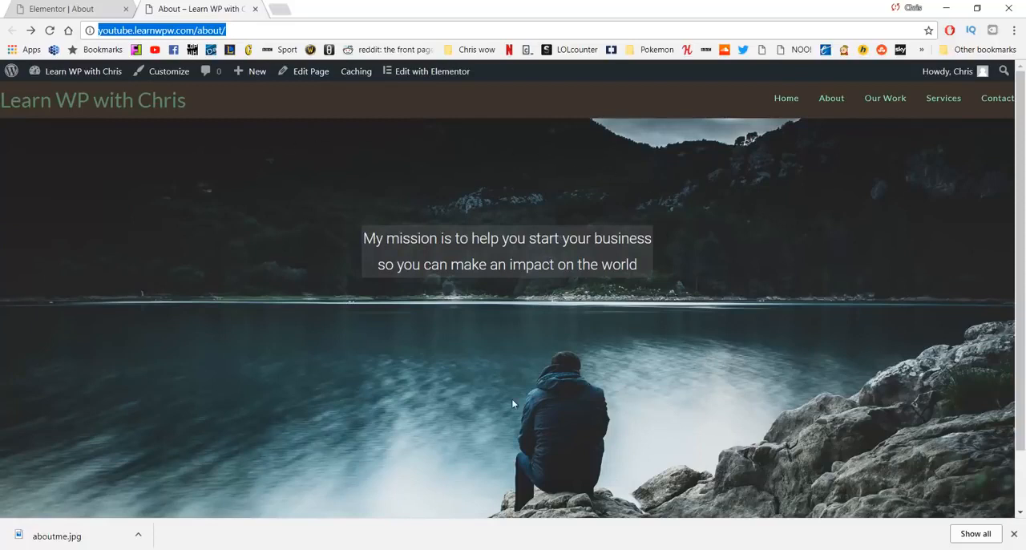
Step: Return to the Elementor editor and add a new three-column section below the image section
click(55, 6)
scroll(508, 230, down, 5)
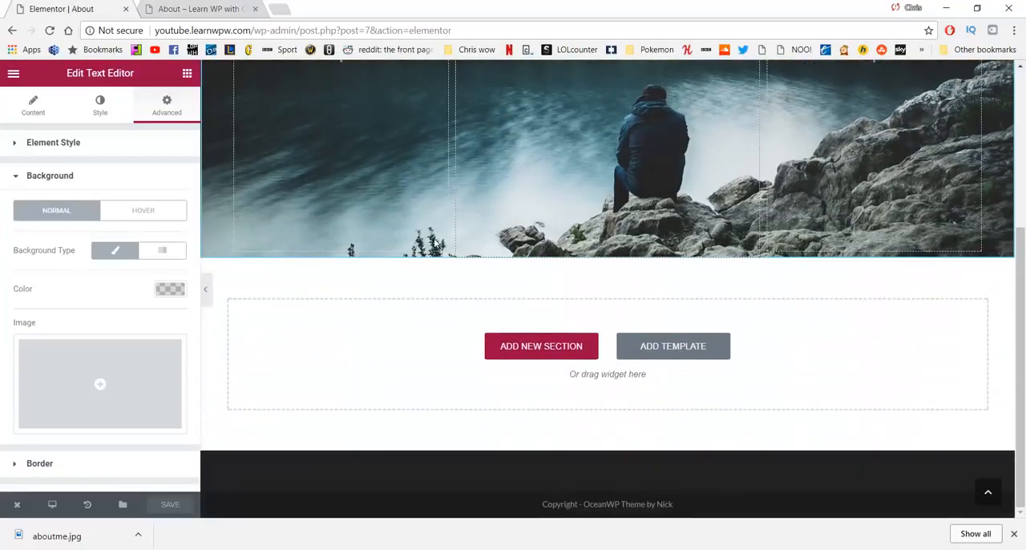
click(527, 345)
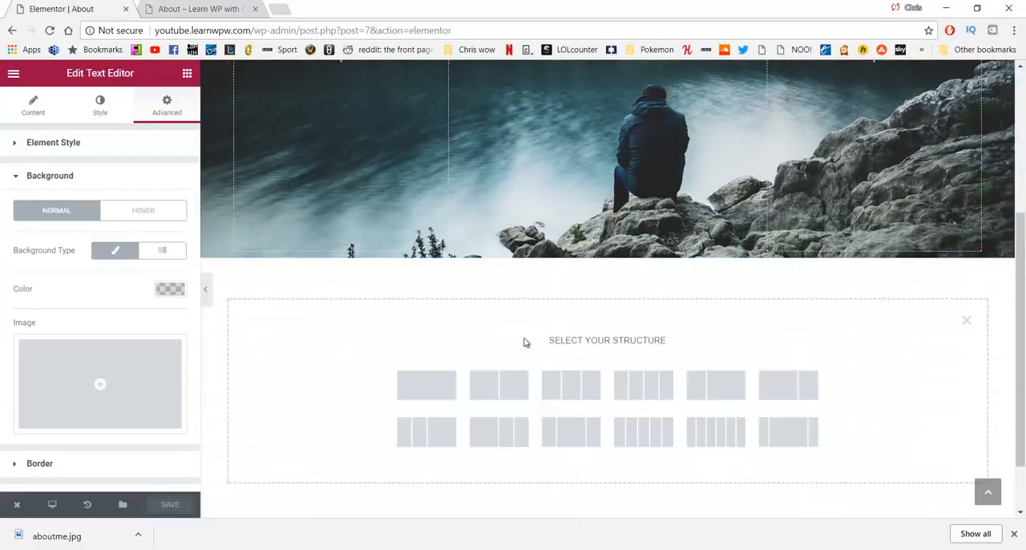
click(559, 382)
Step: Widen the new section's middle column on both sides, leaving narrow outer columns of equal width
scroll(428, 176, up, 2)
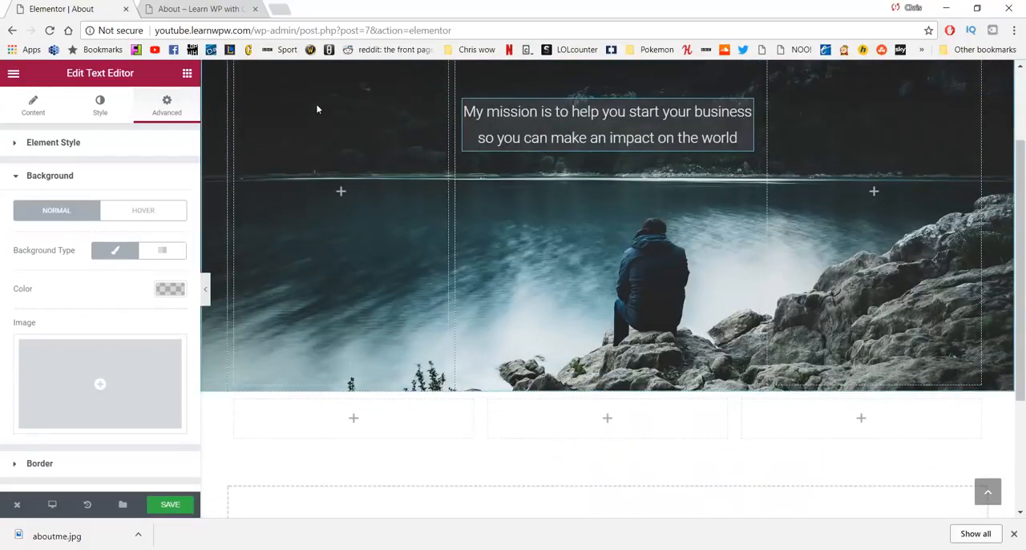
scroll(582, 234, up, 2)
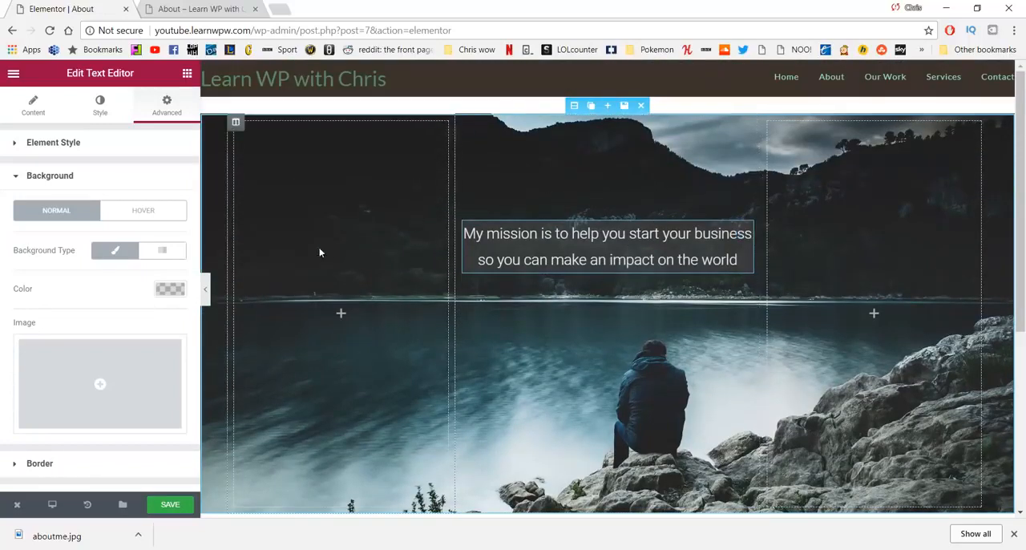
scroll(813, 250, down, 3)
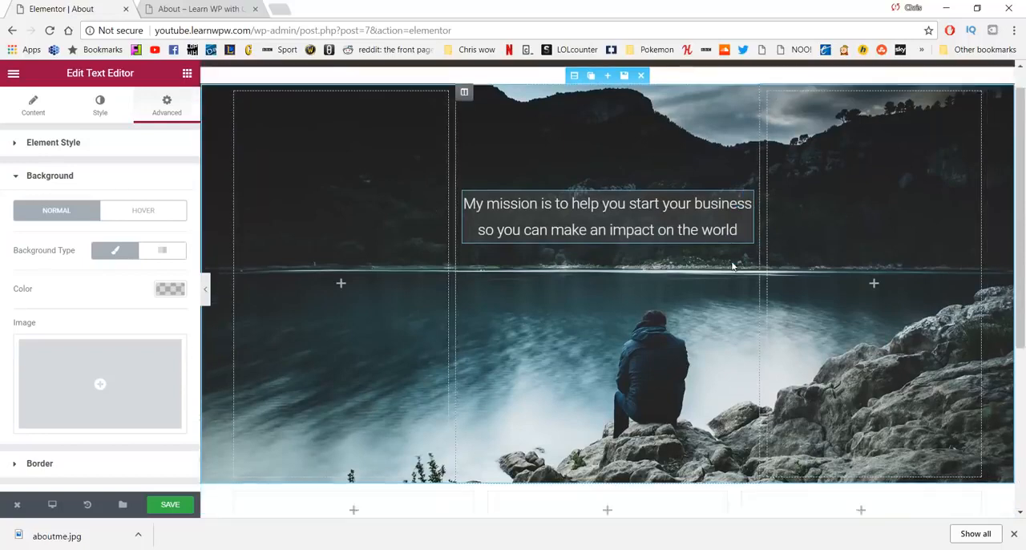
scroll(648, 278, up, 1)
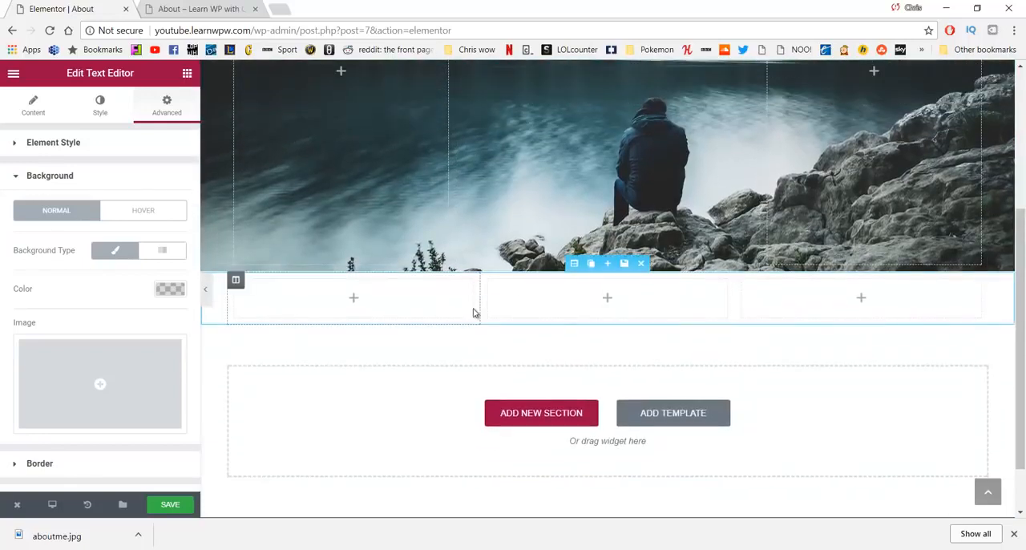
drag(477, 302, 343, 303)
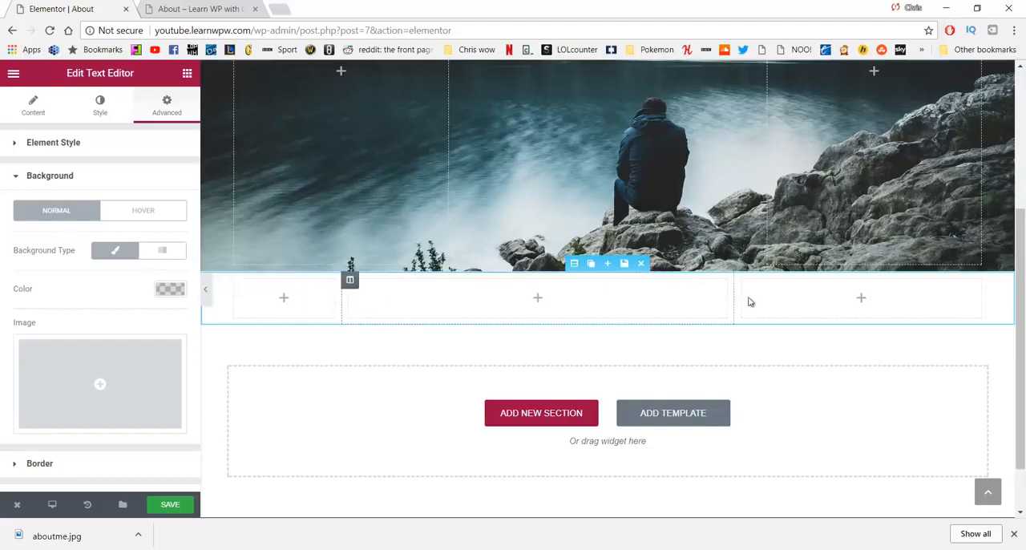
drag(734, 303, 872, 298)
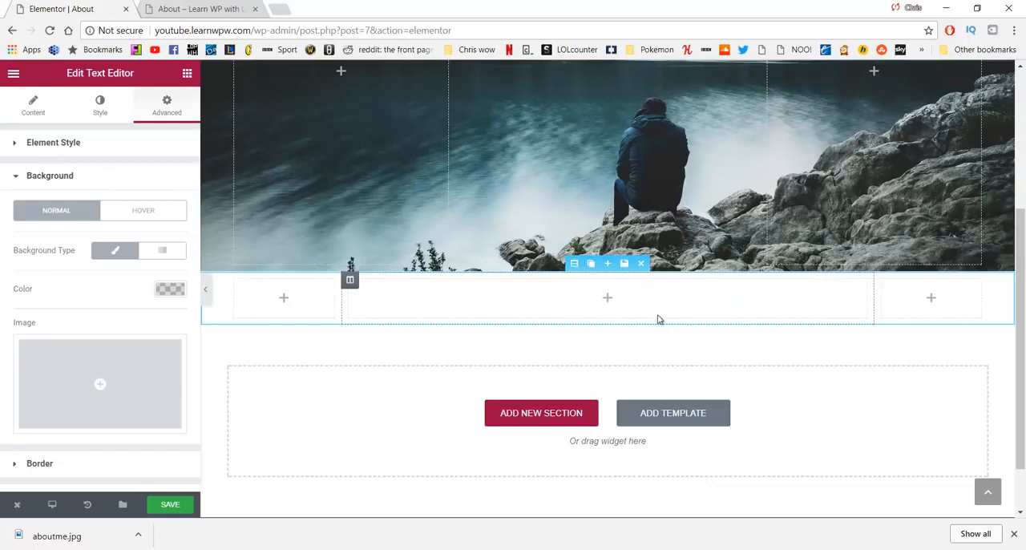
Step: Add a Text Editor widget to the middle column and replace its placeholder with the introduction mentioning 30,000 views and 315 subscribers
click(186, 74)
drag(150, 234, 525, 302)
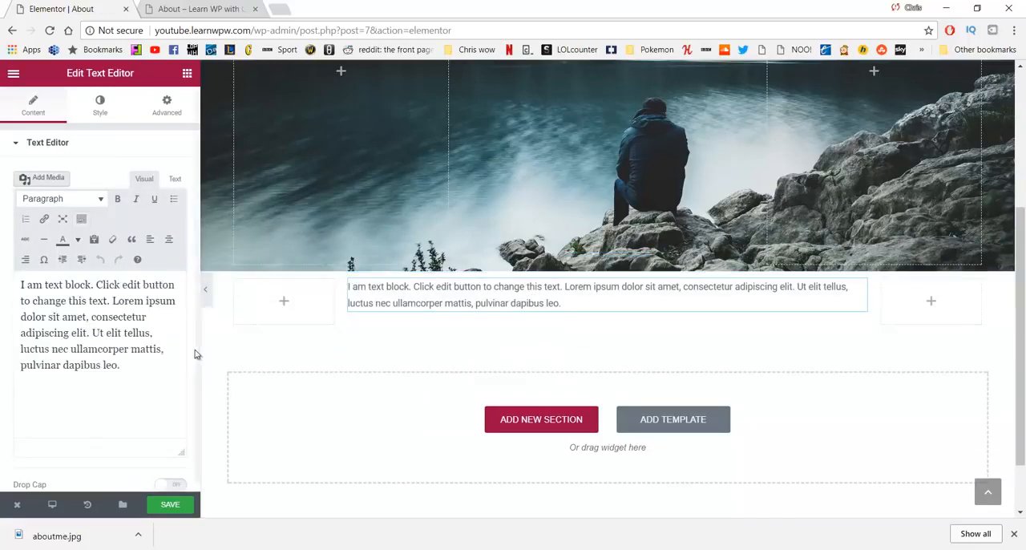
drag(109, 364, 2, 279)
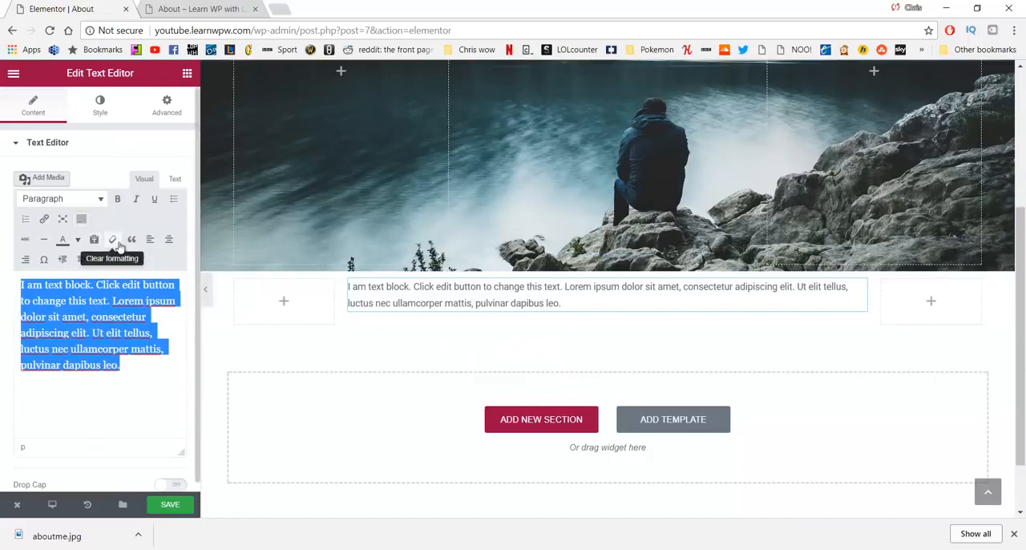
key(BackSpace)
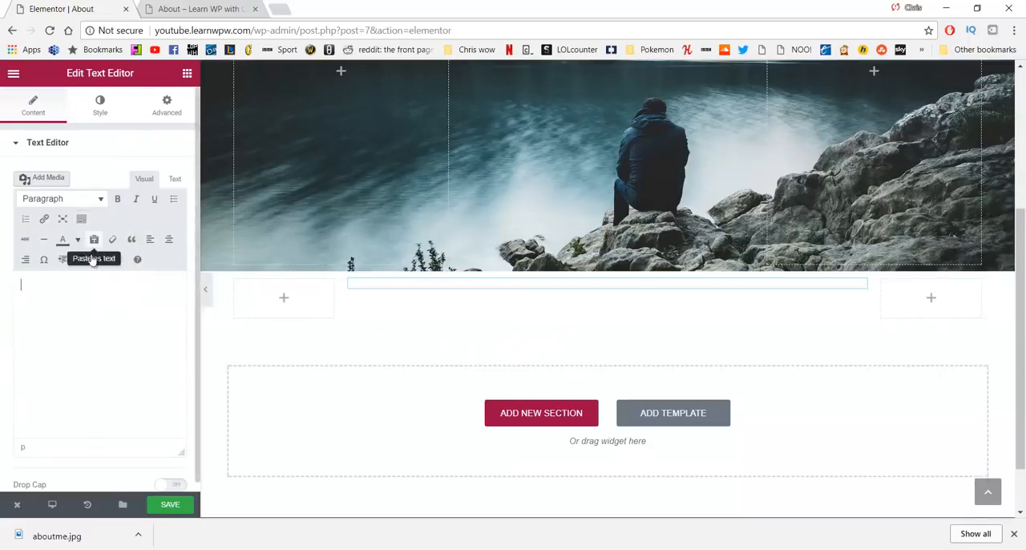
click(94, 239)
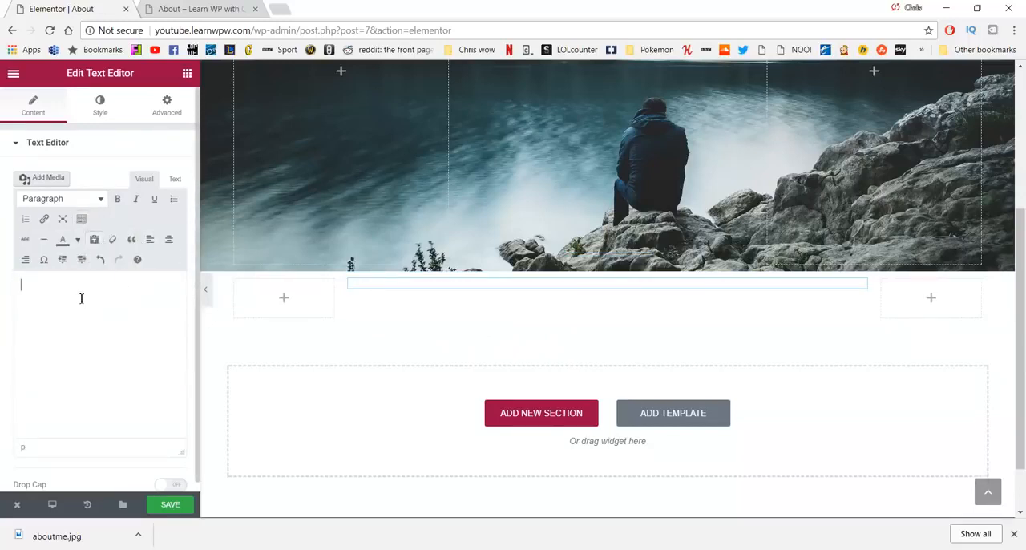
text(Hi, my name is Chris from Learn WP with Chris, and i am so grateful to help so many people succeed with 30,000 views and 315 subscribers and growing. All i can say is "Thank You".)
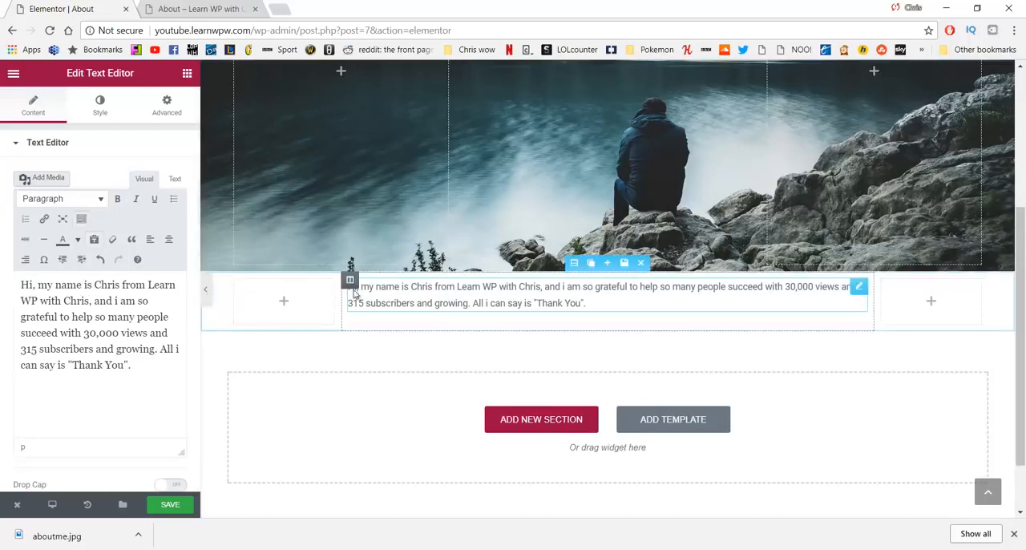
Step: Center the introduction text in the editor and set the widget's alignment to Center
key(ctrl+a)
click(165, 241)
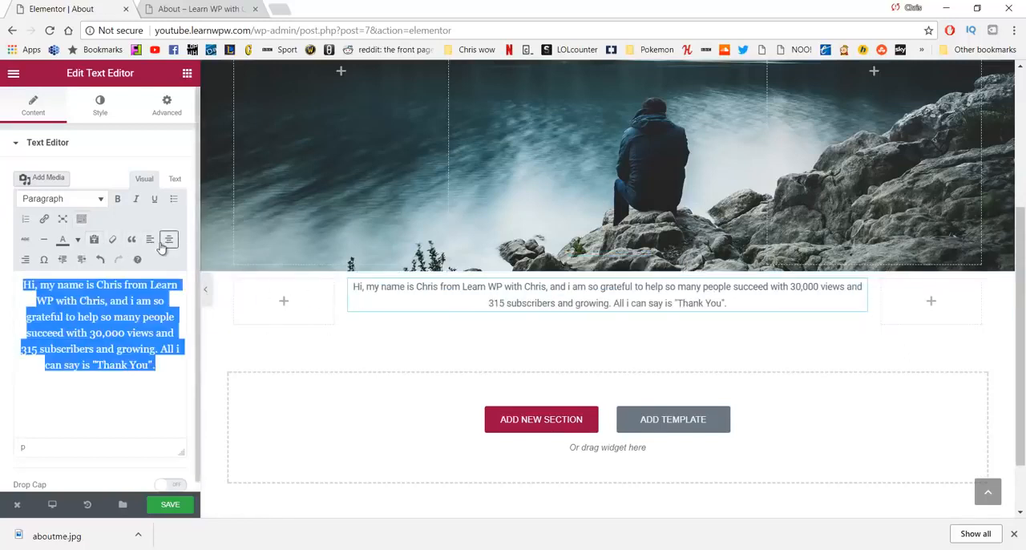
click(101, 109)
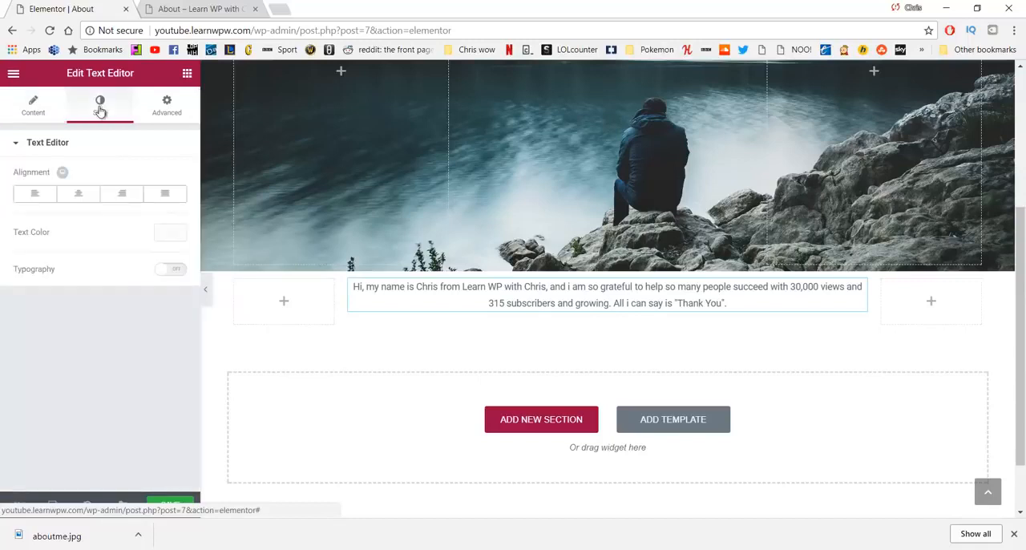
click(71, 197)
Step: Set the introduction's text color to grey #707070
click(170, 234)
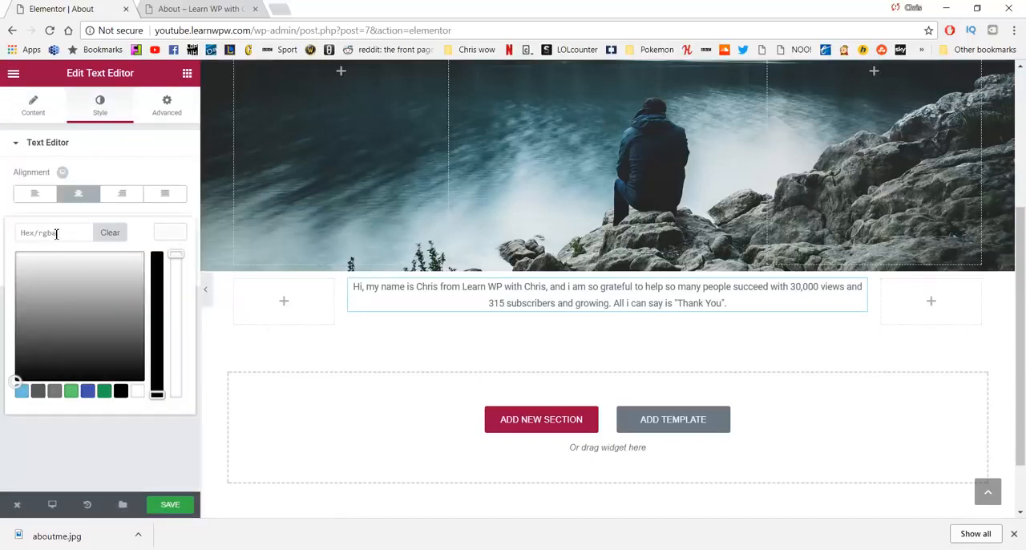
drag(37, 273, 27, 307)
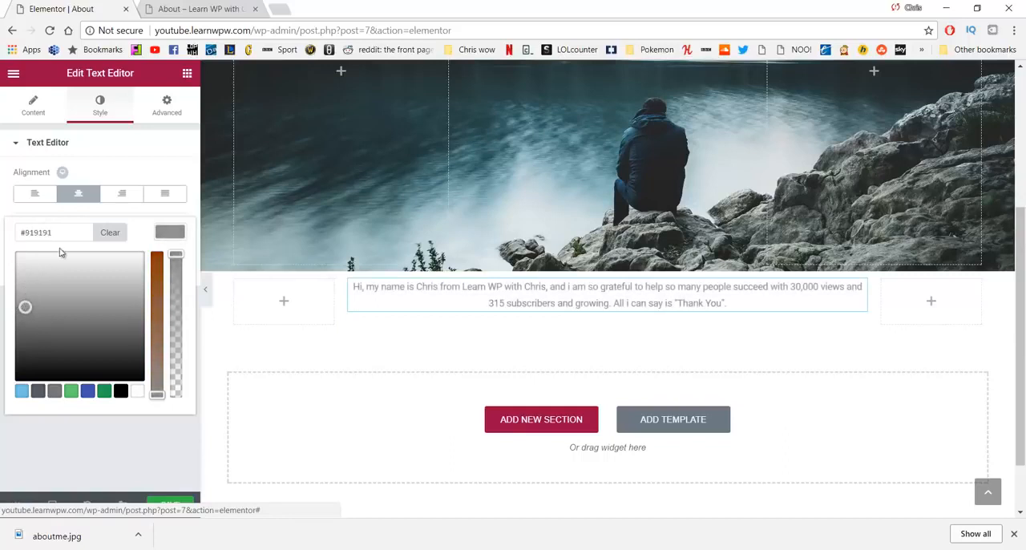
drag(54, 241, 11, 238)
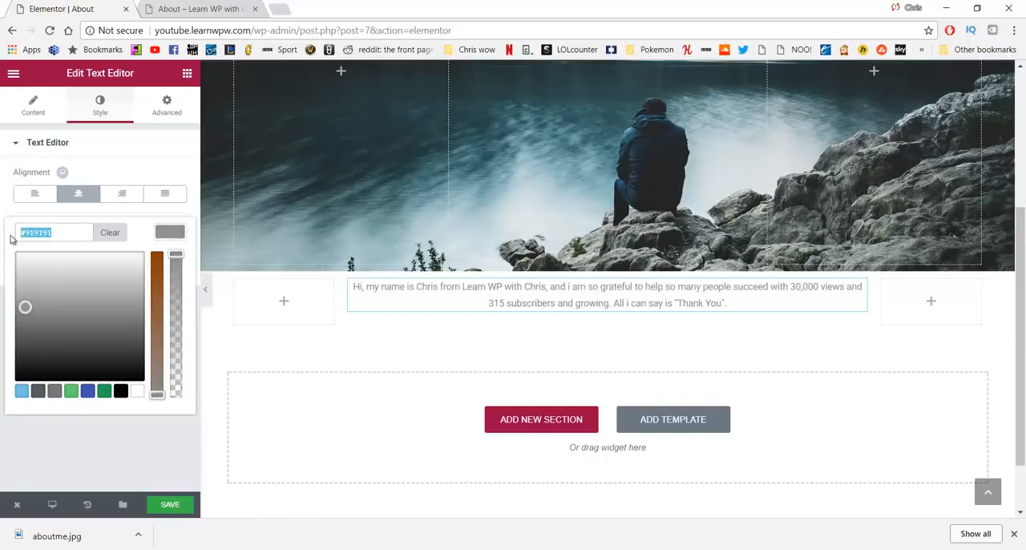
text(#707070)
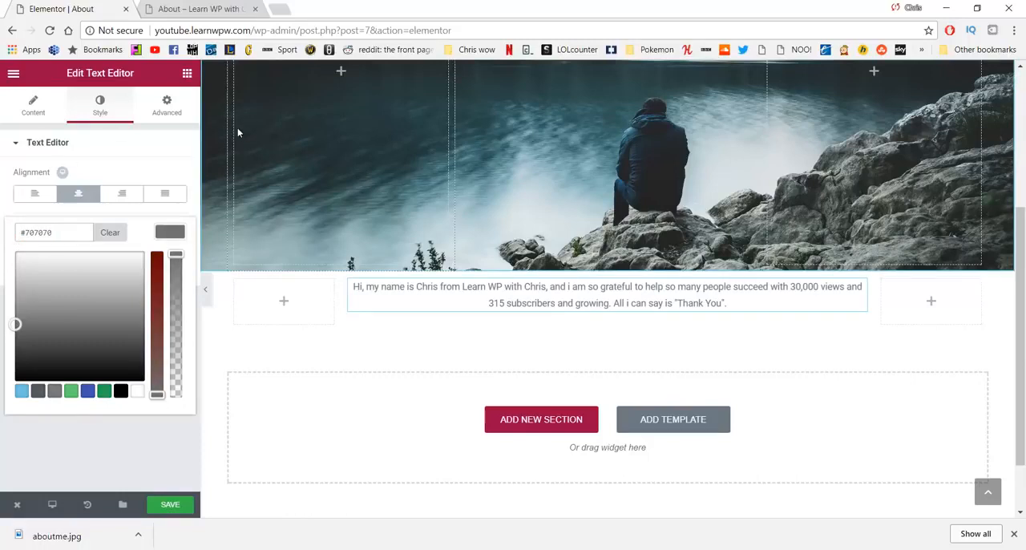
click(153, 116)
click(113, 116)
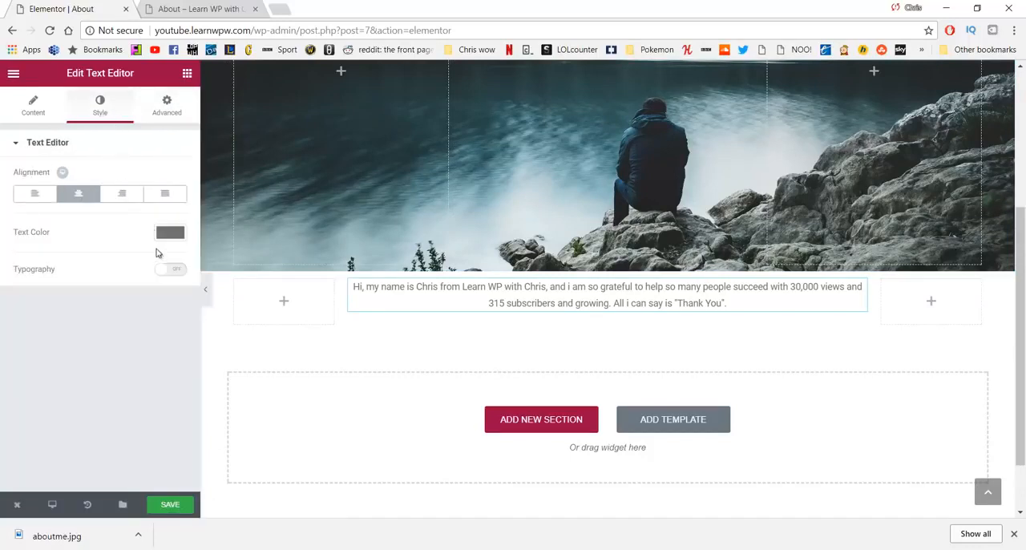
Step: Enable custom typography for the introduction with a size of 23 px and a weight of 300
click(172, 271)
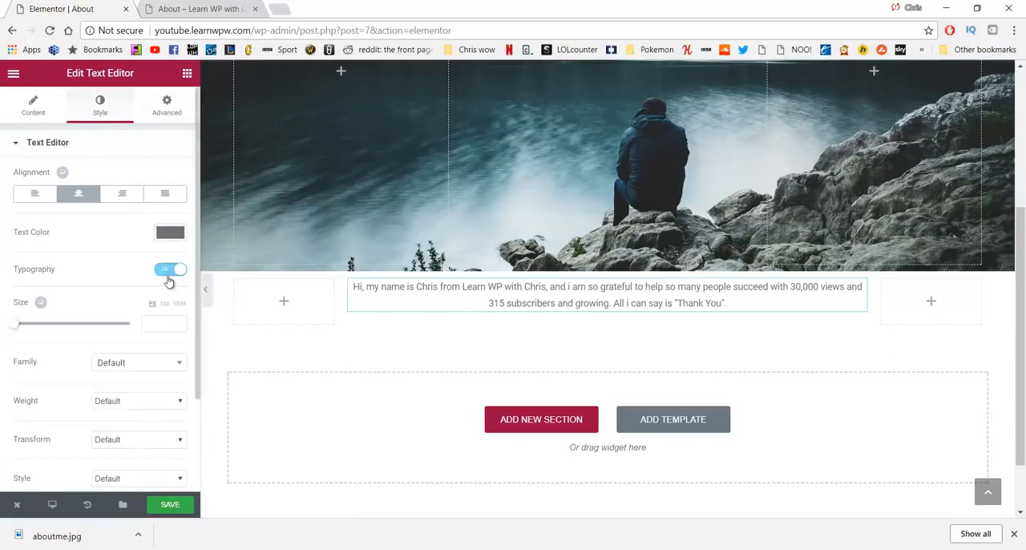
click(154, 319)
text(20)
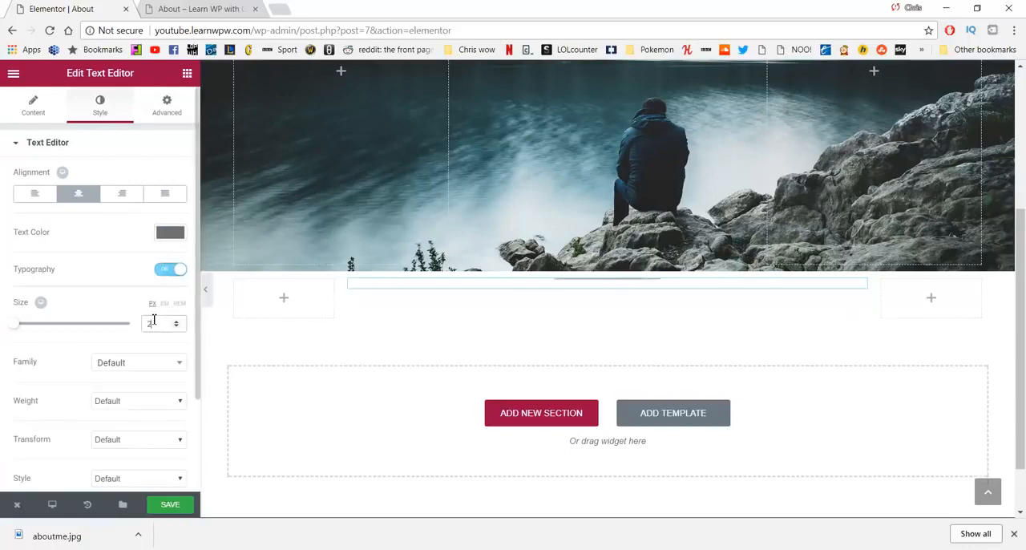
click(145, 401)
click(133, 425)
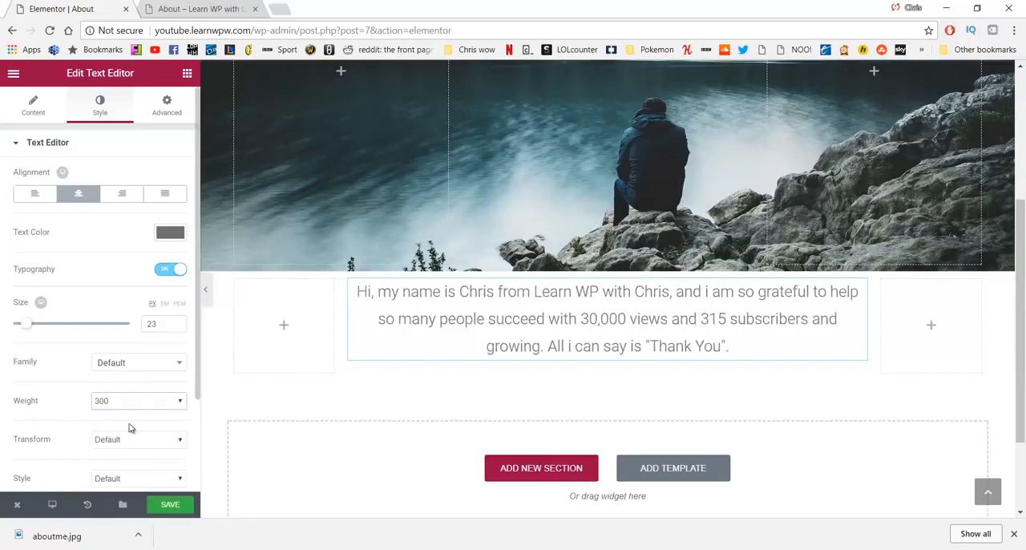
scroll(134, 363, down, 2)
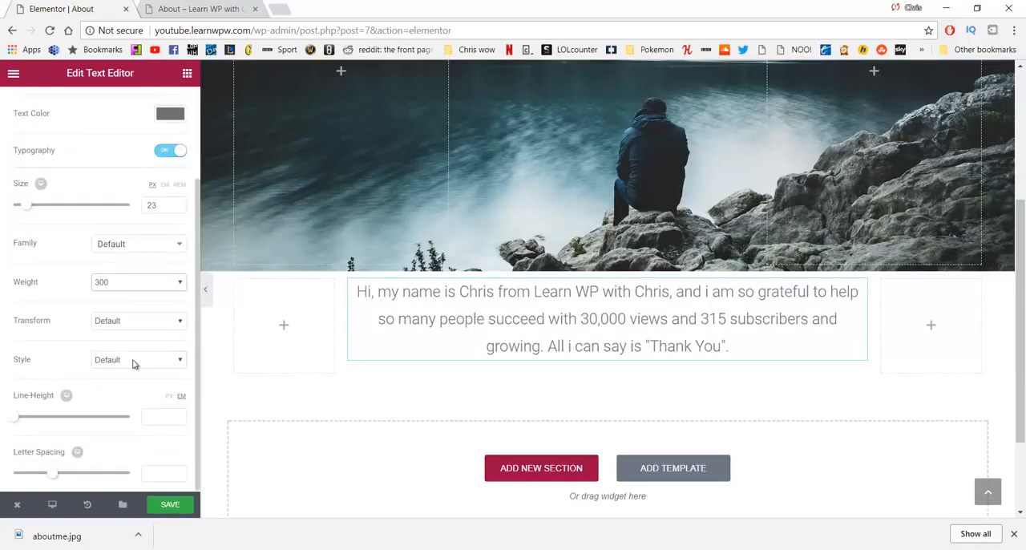
scroll(134, 364, up, 2)
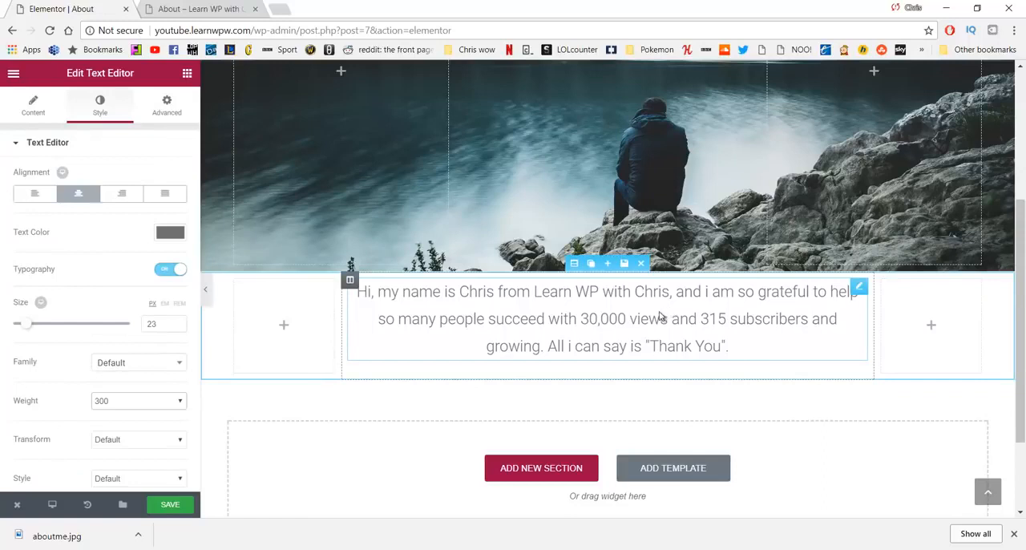
Step: Unlink the introduction widget's margins and set the top and bottom margins to 100 px each
click(166, 104)
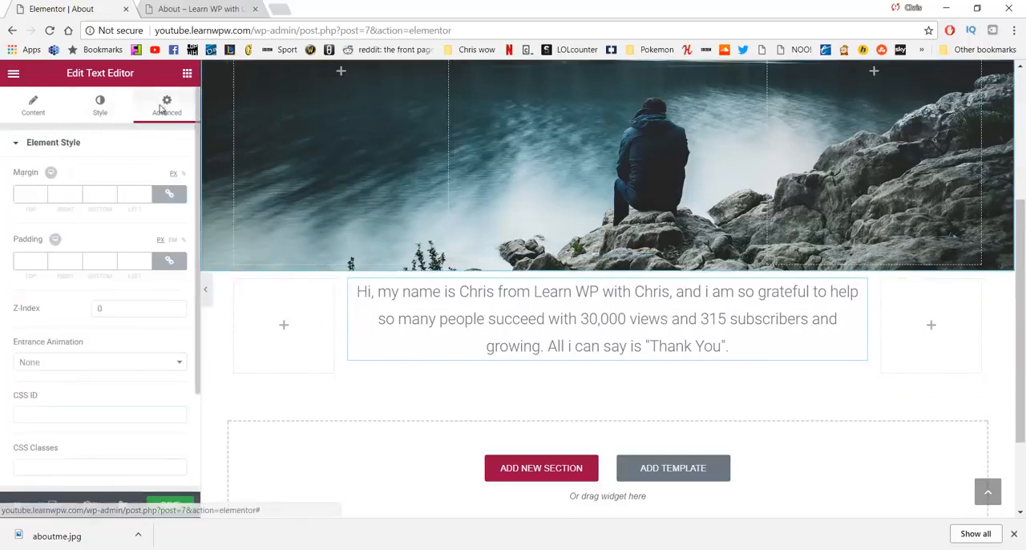
click(170, 196)
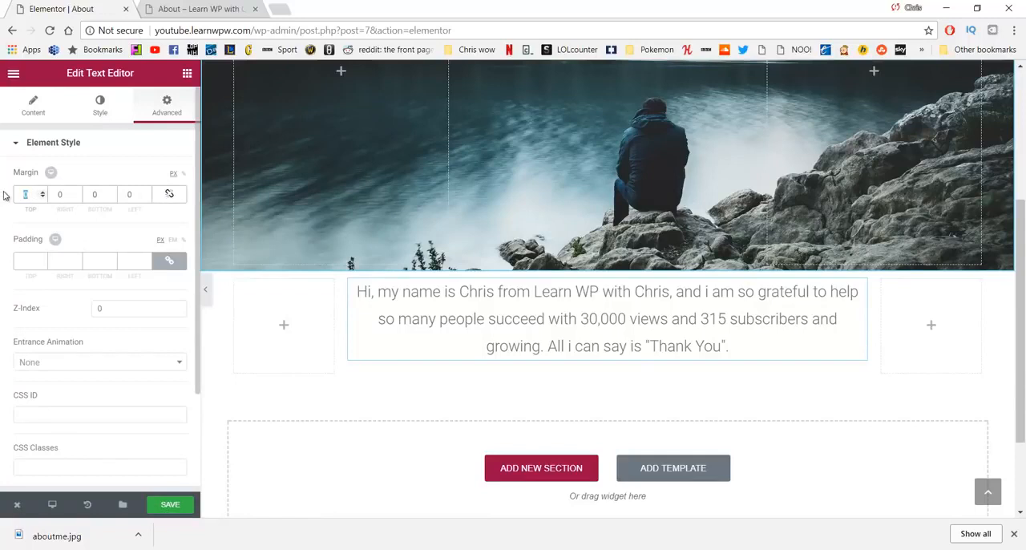
text(100)
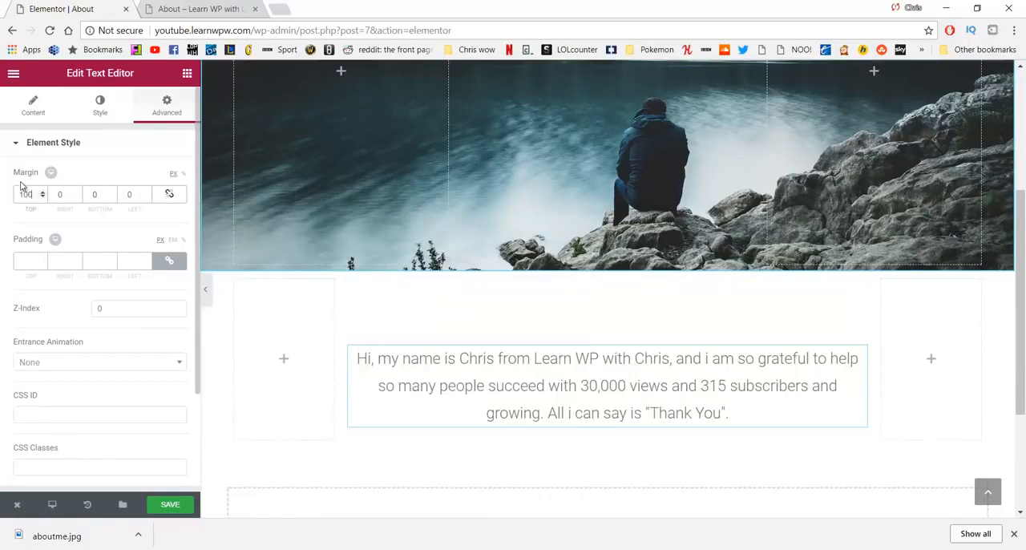
double_click(99, 196)
text(100)
scroll(317, 244, down, 2)
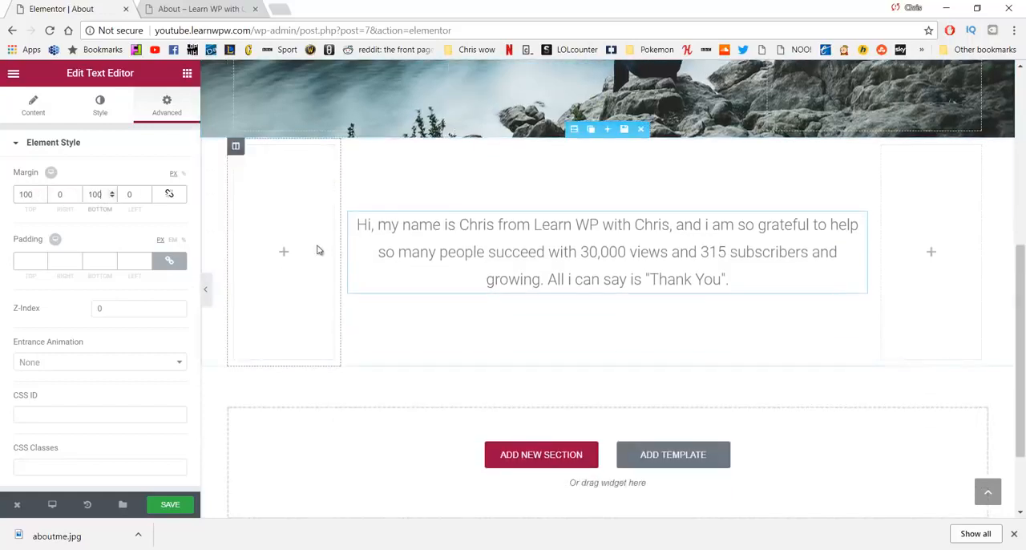
scroll(316, 246, up, 3)
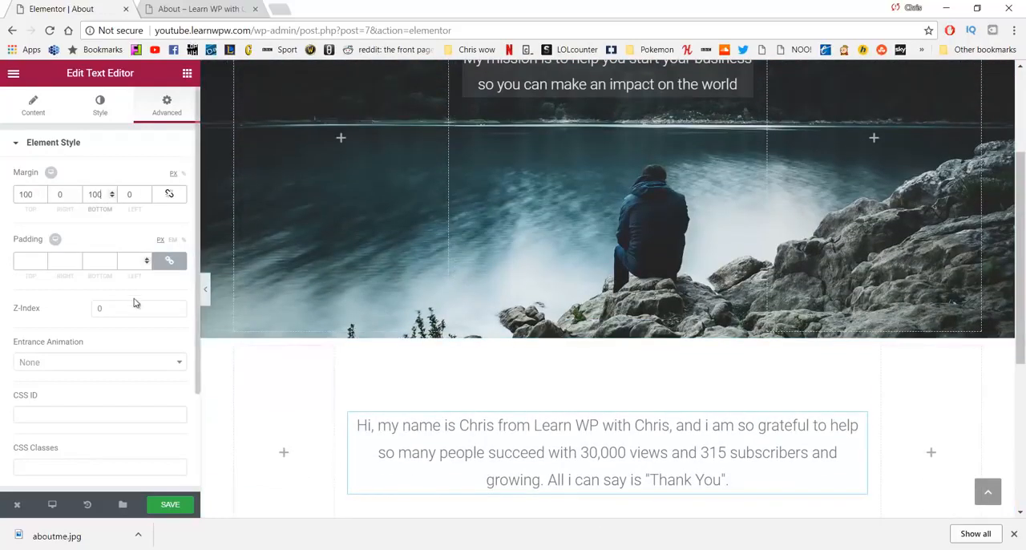
Step: Save the About page and open its live version to check the new introduction section
click(171, 503)
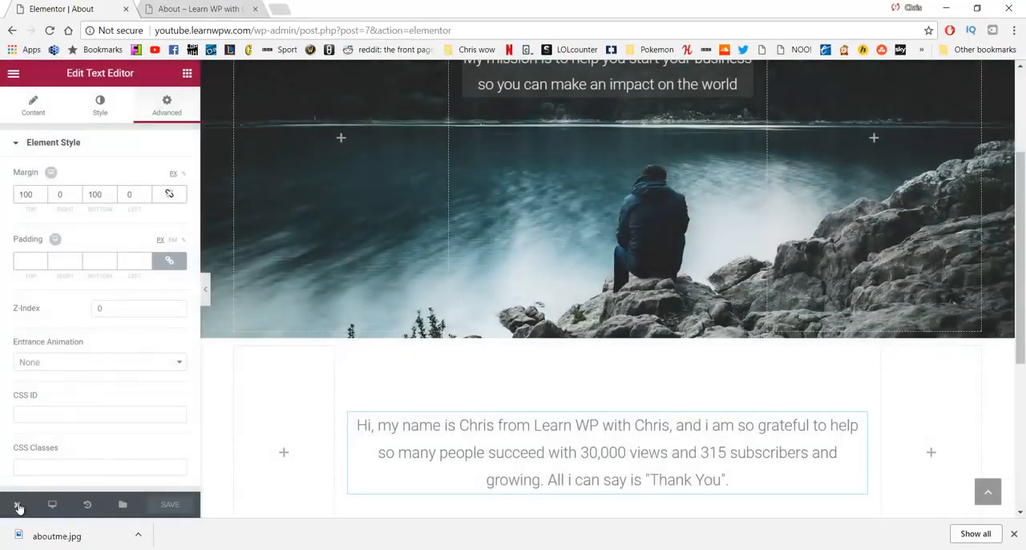
mouse_move(17, 506)
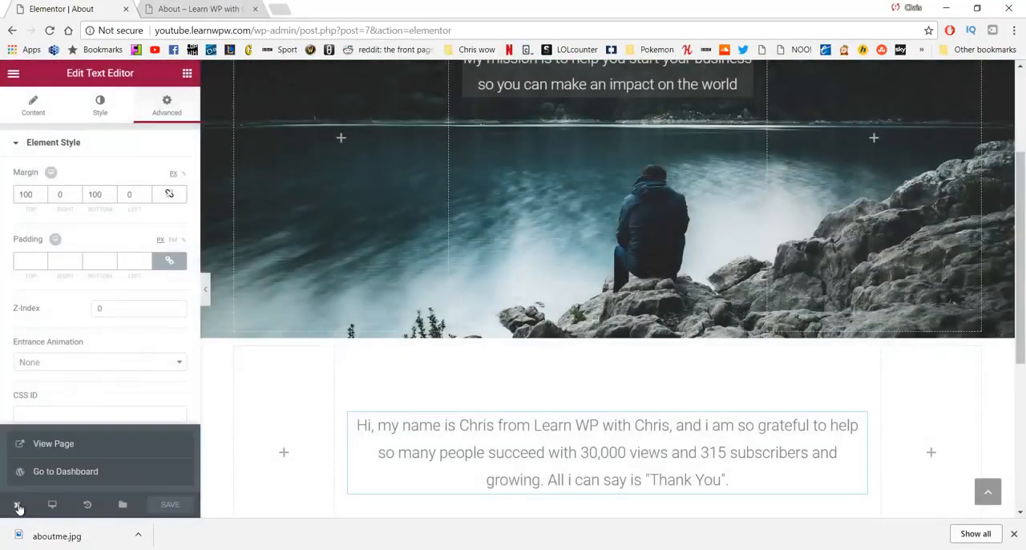
click(51, 448)
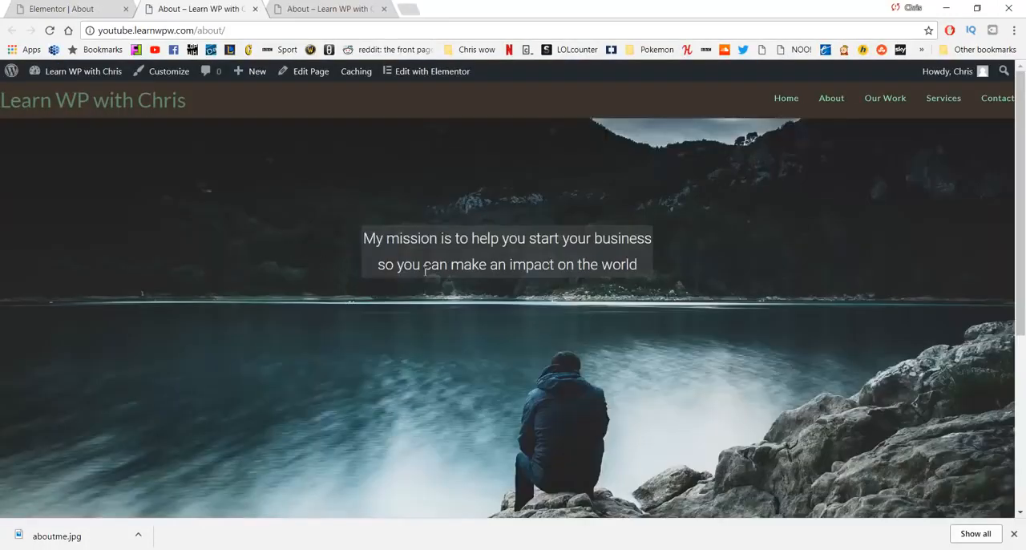
scroll(356, 224, down, 4)
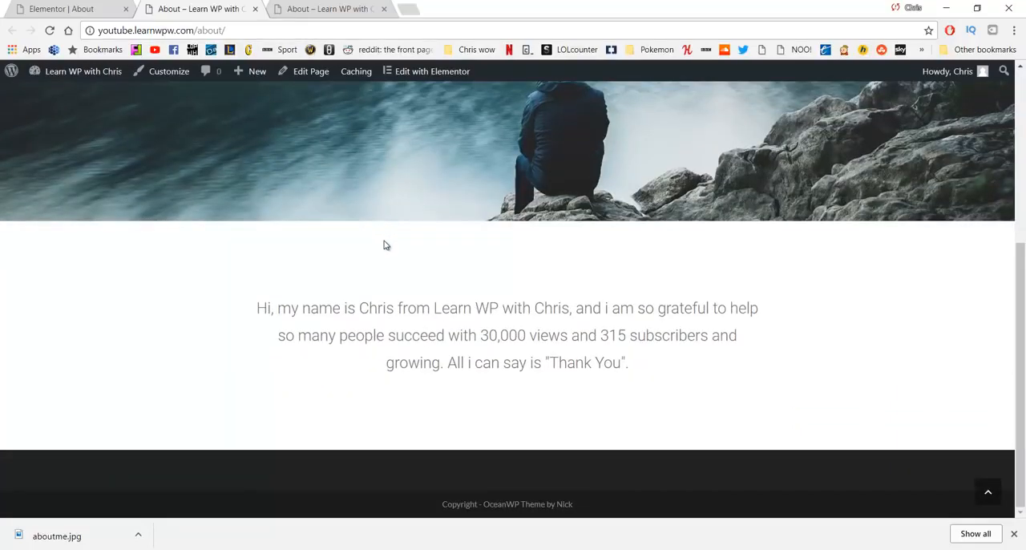
scroll(384, 245, up, 4)
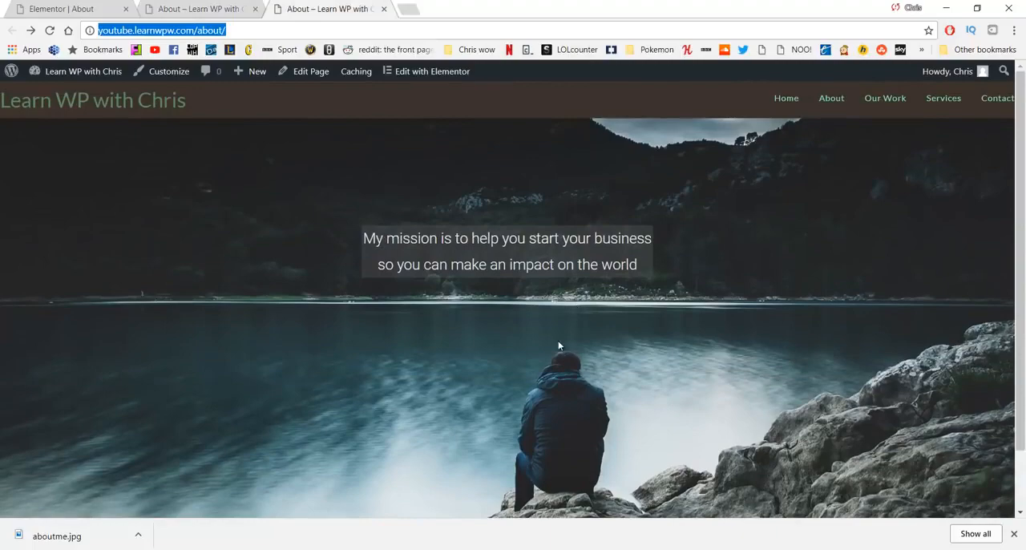
Step: Review the mission image and introduction section on the live About page
scroll(558, 338, down, 2)
scroll(557, 337, up, 2)
click(198, 9)
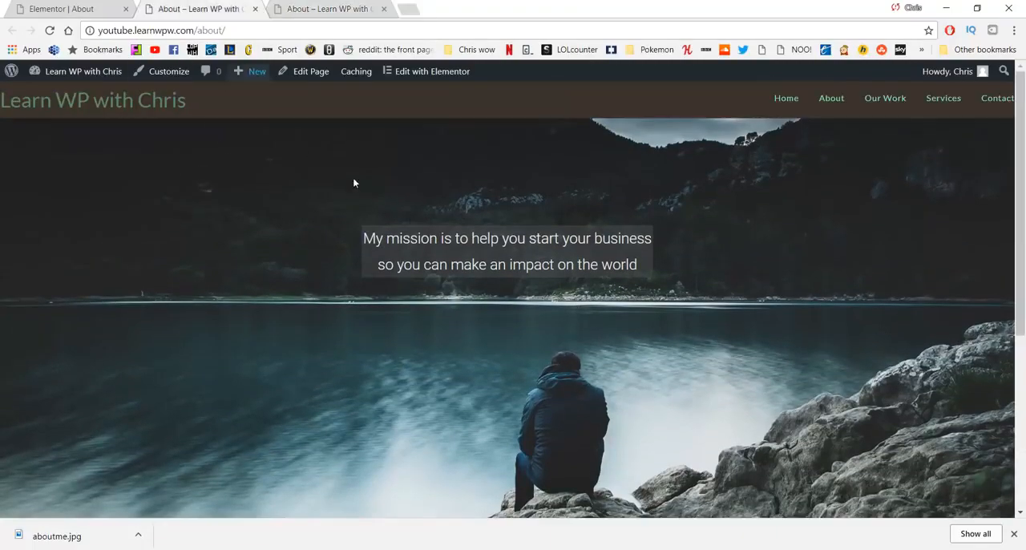
scroll(424, 263, down, 4)
scroll(476, 248, up, 4)
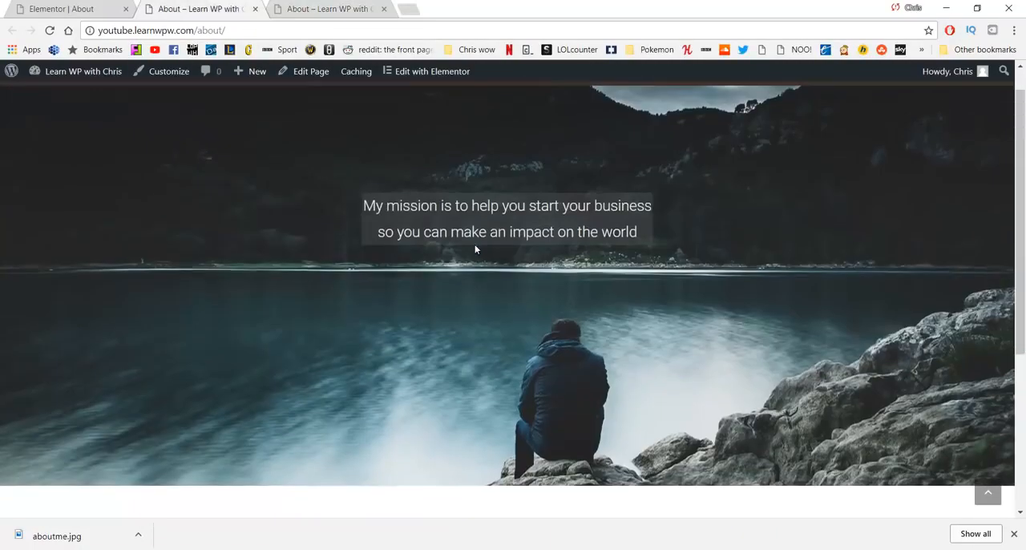
scroll(458, 257, down, 4)
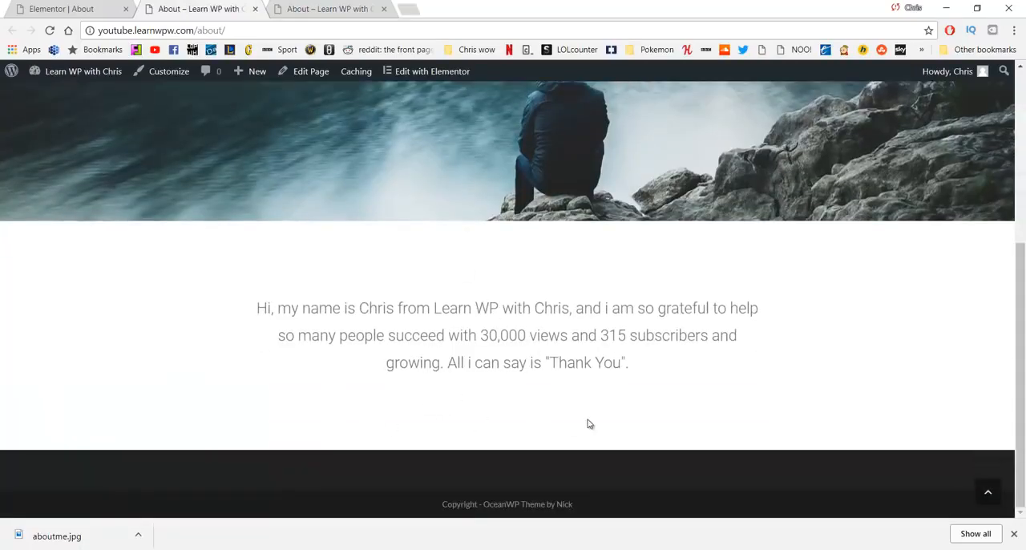
Step: Return to the Elementor editor and add a new section with three equal columns below the introduction
click(76, 9)
scroll(447, 230, down, 5)
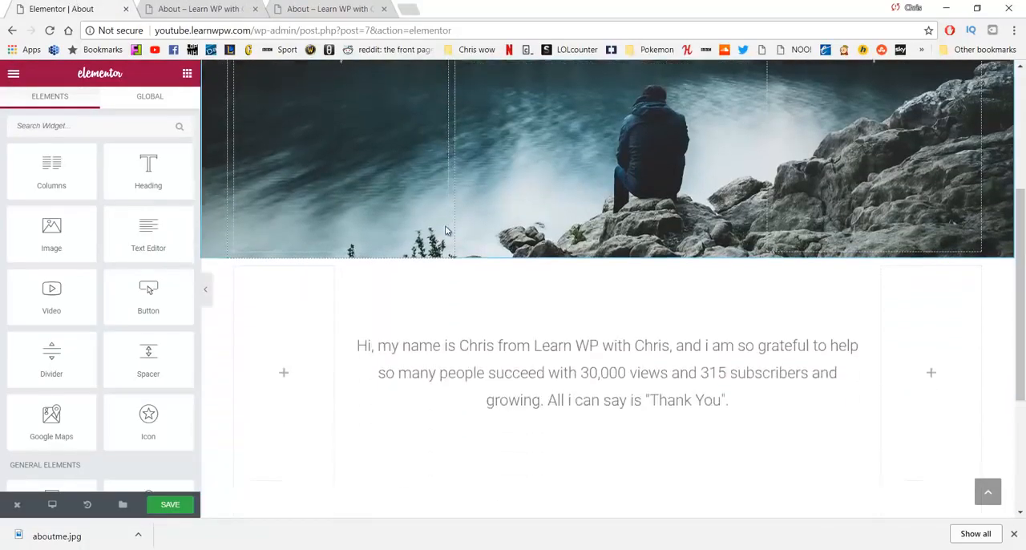
scroll(447, 240, down, 3)
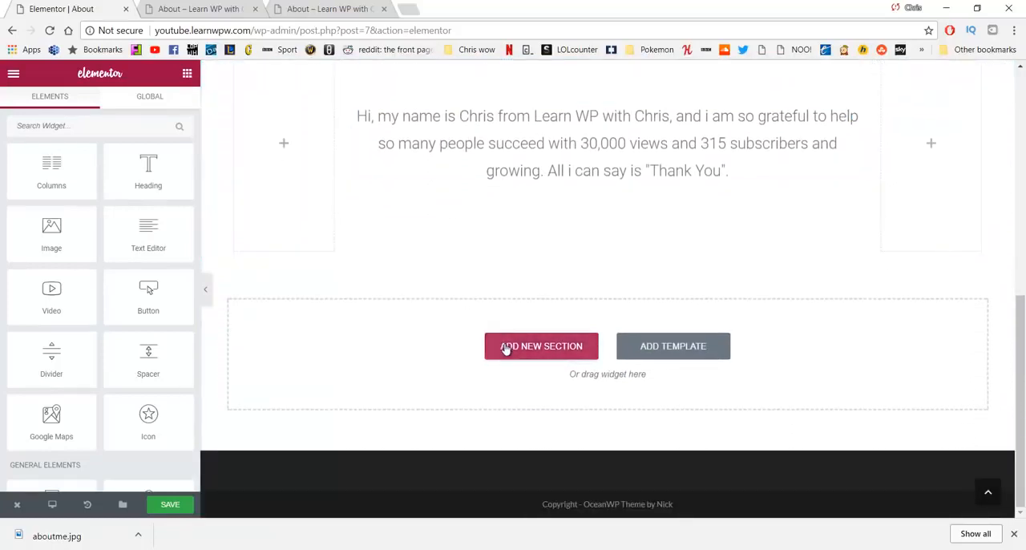
click(505, 348)
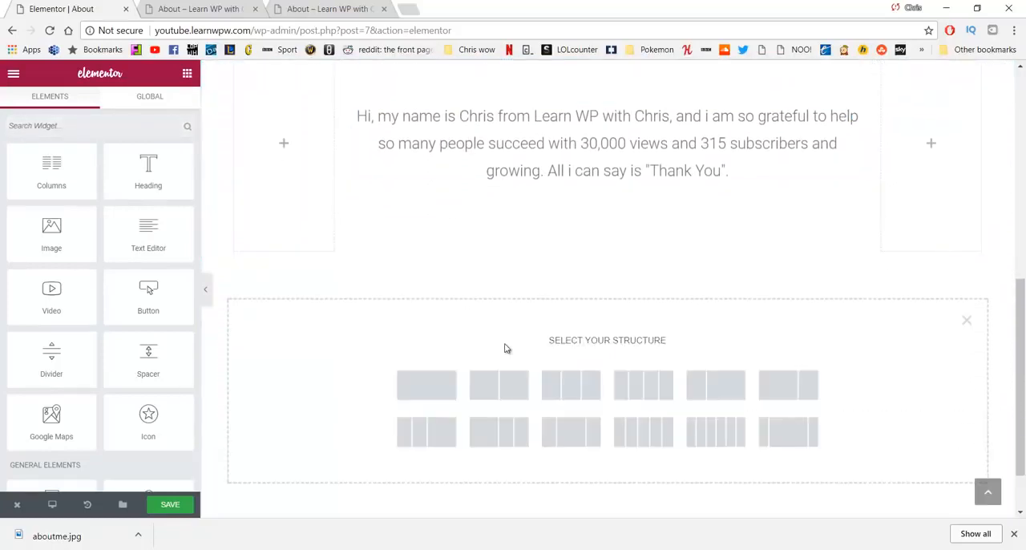
click(559, 391)
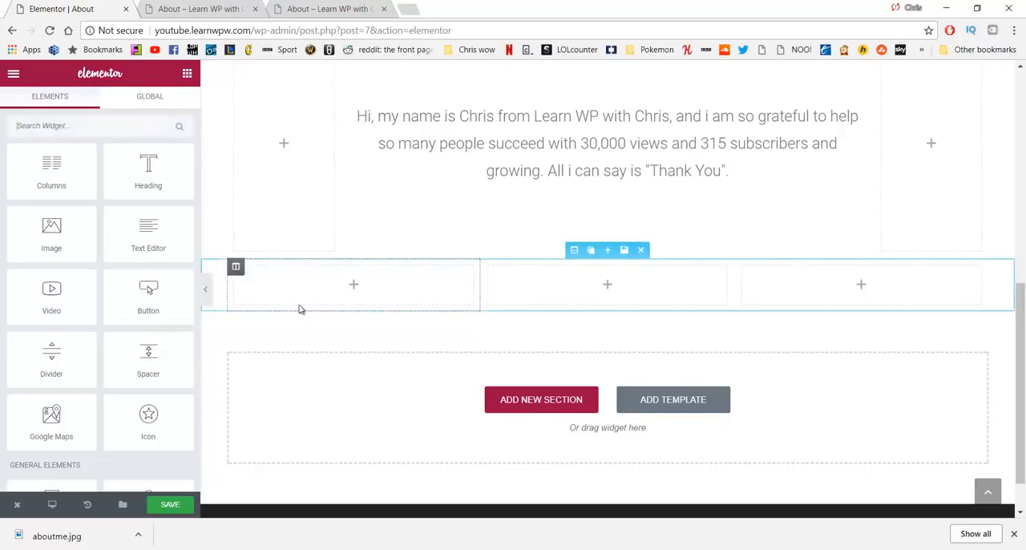
Step: Give the new section's first column a classic background using dog.jpg from the media library
click(236, 267)
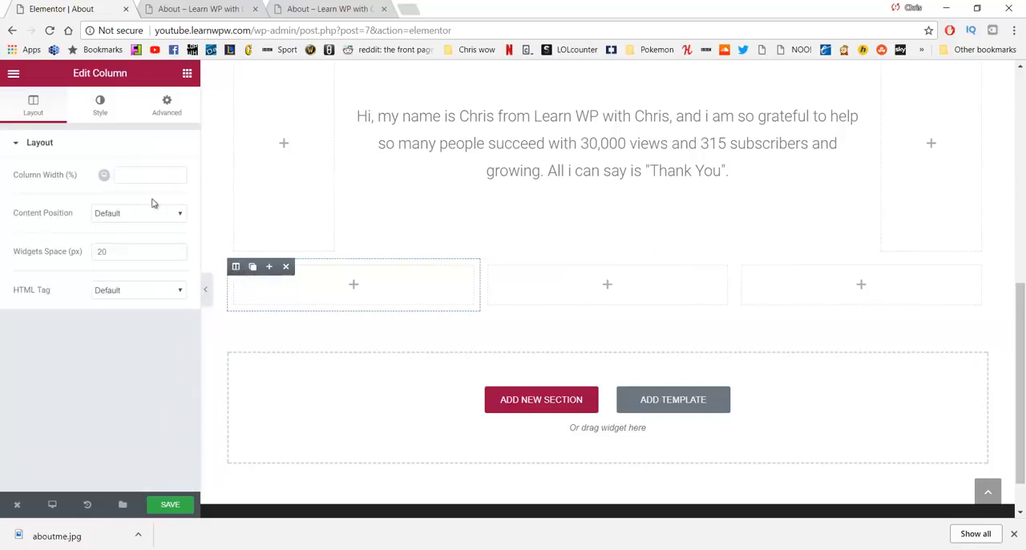
click(105, 106)
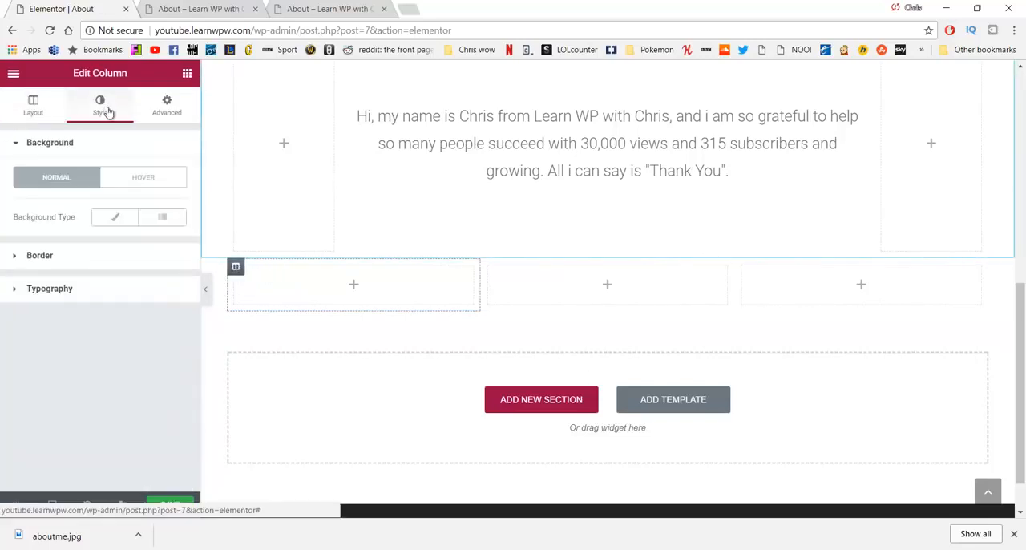
click(108, 222)
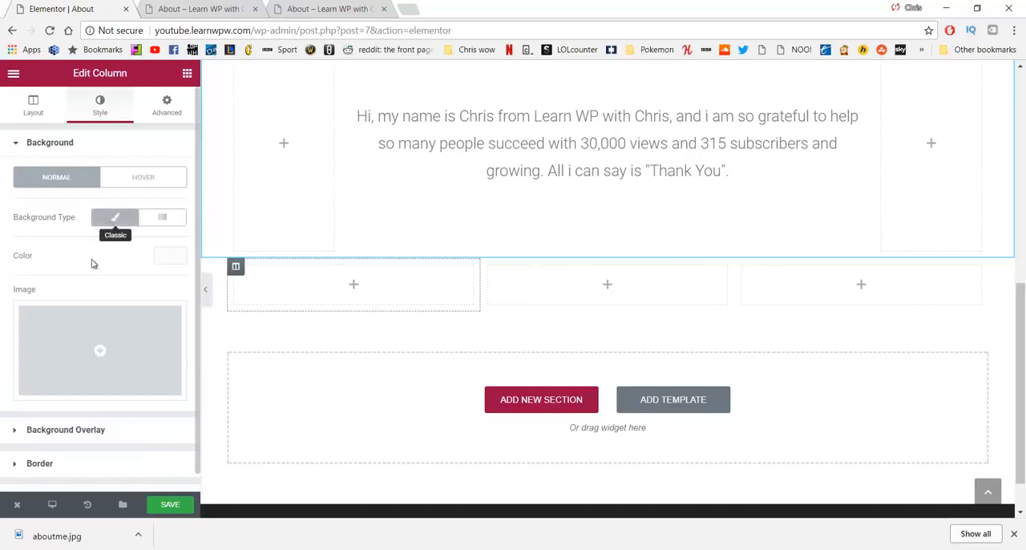
click(93, 340)
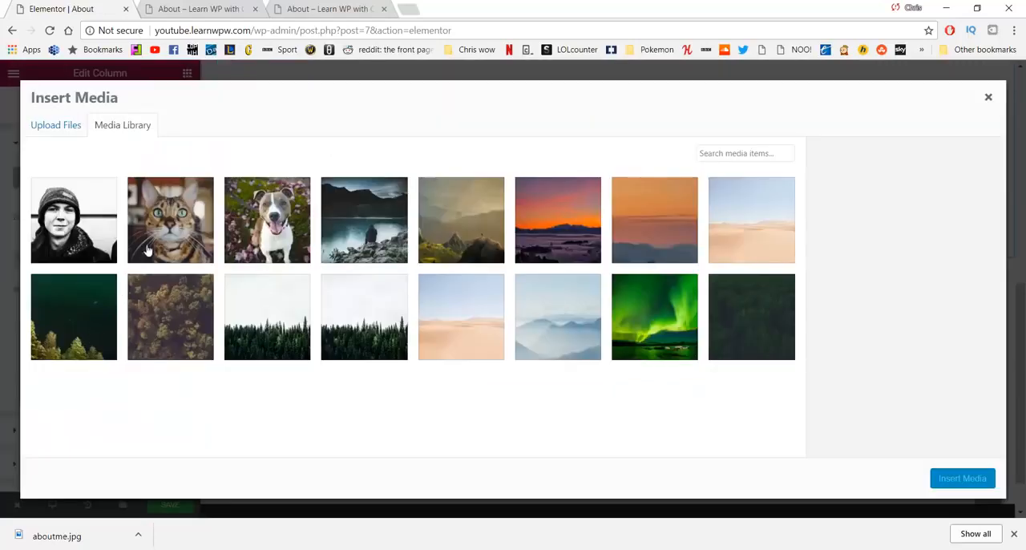
click(249, 209)
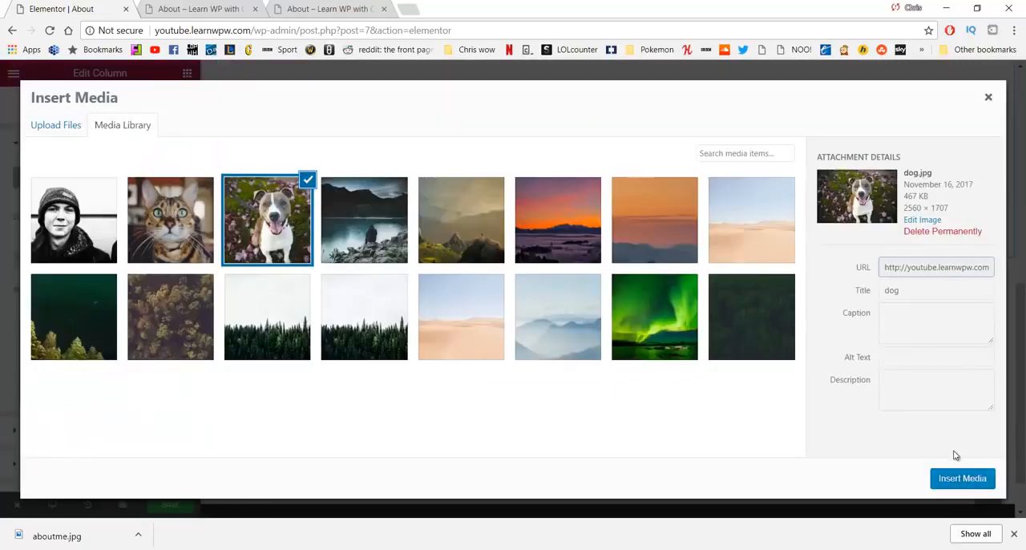
click(960, 478)
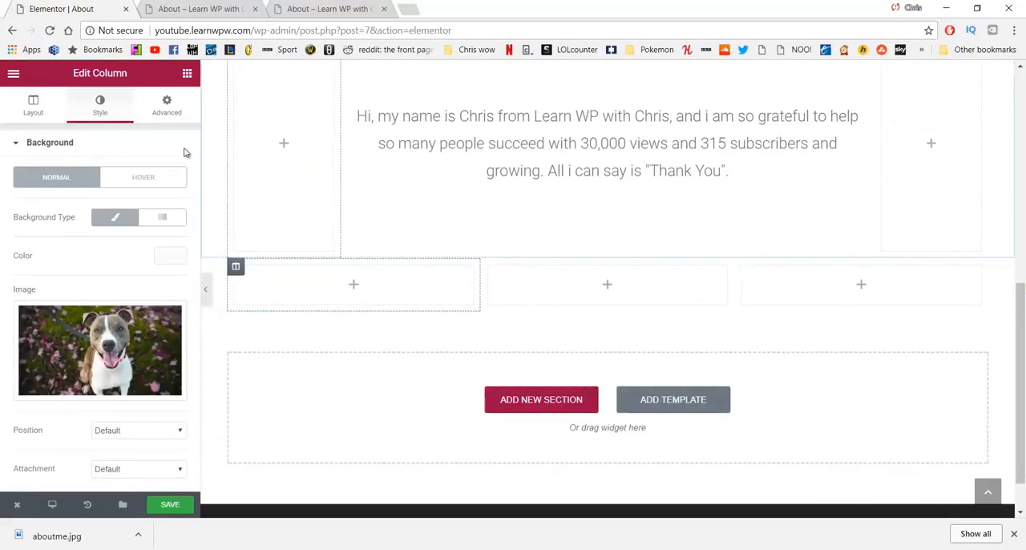
Step: Add a Spacer widget to the first column and set its space to 200
click(187, 74)
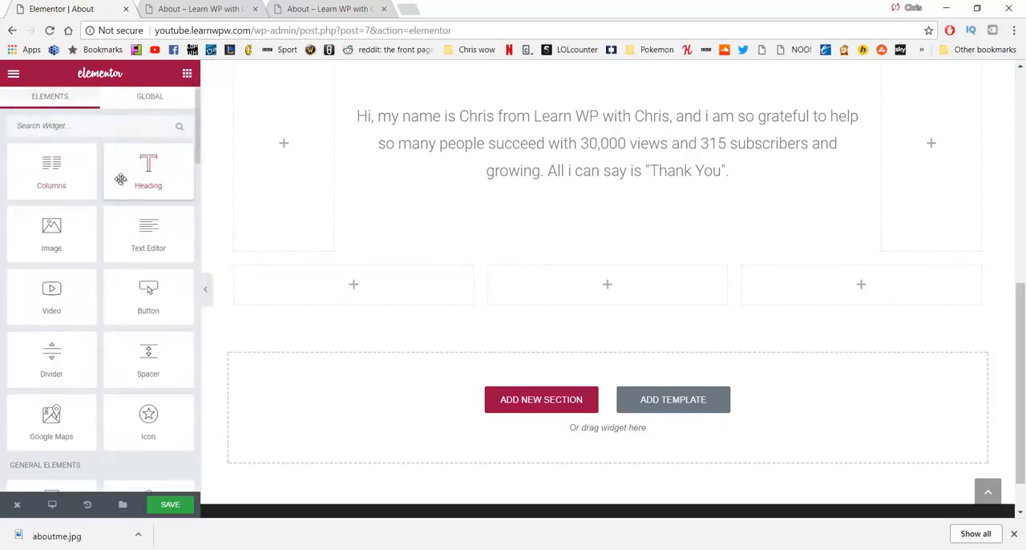
drag(147, 352, 314, 292)
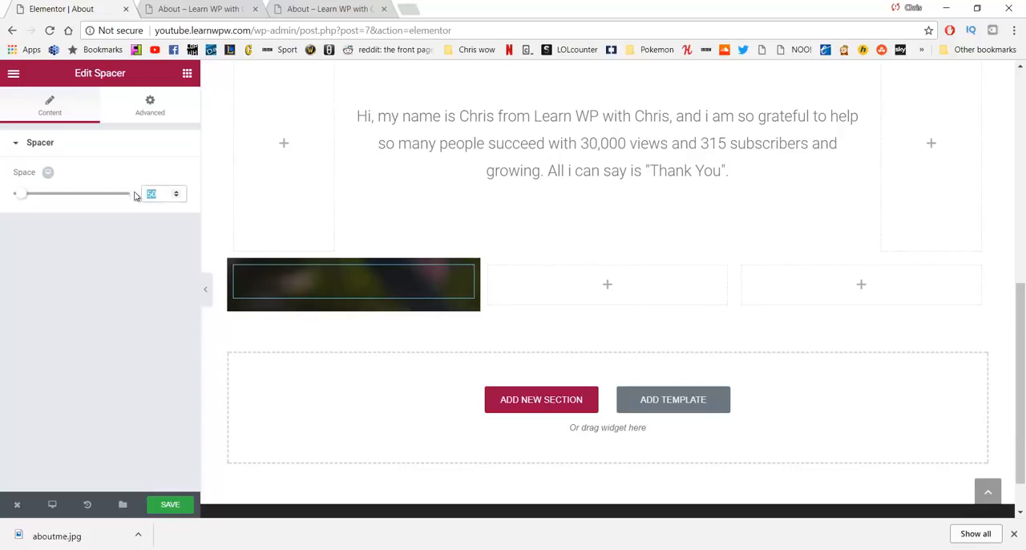
text(200)
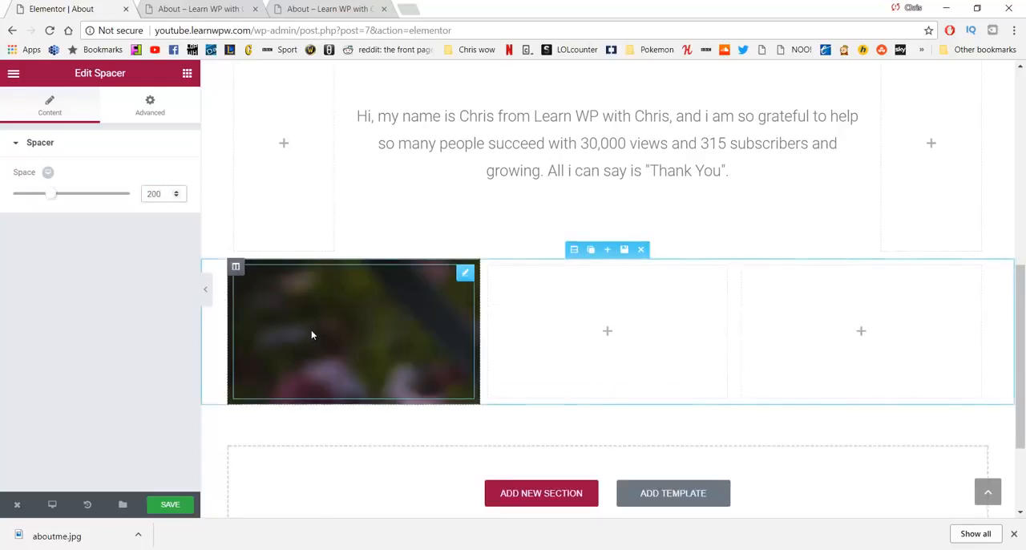
Step: Set the first column's background image position to Center Center and its size to Cover
click(236, 267)
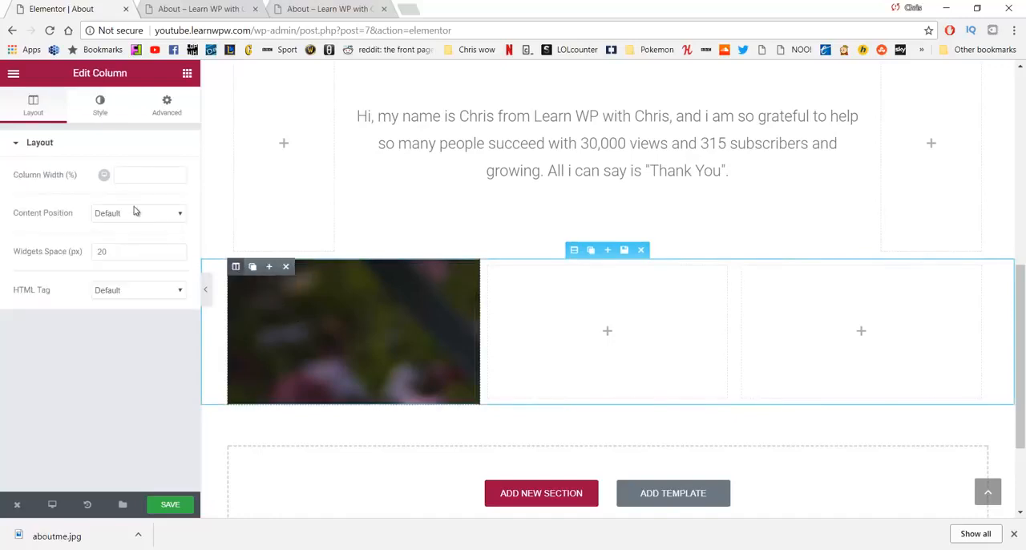
click(99, 103)
scroll(78, 241, down, 2)
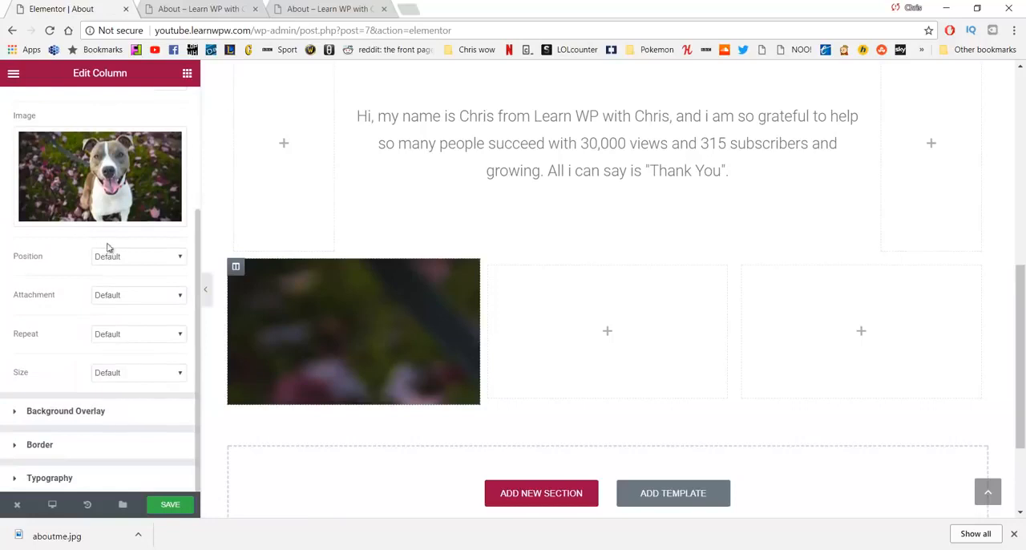
click(141, 257)
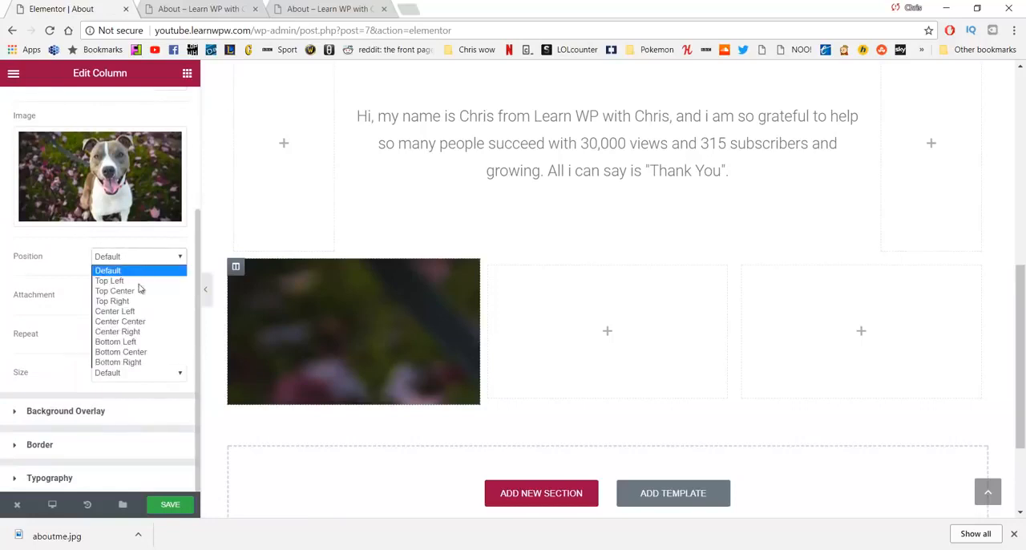
click(136, 321)
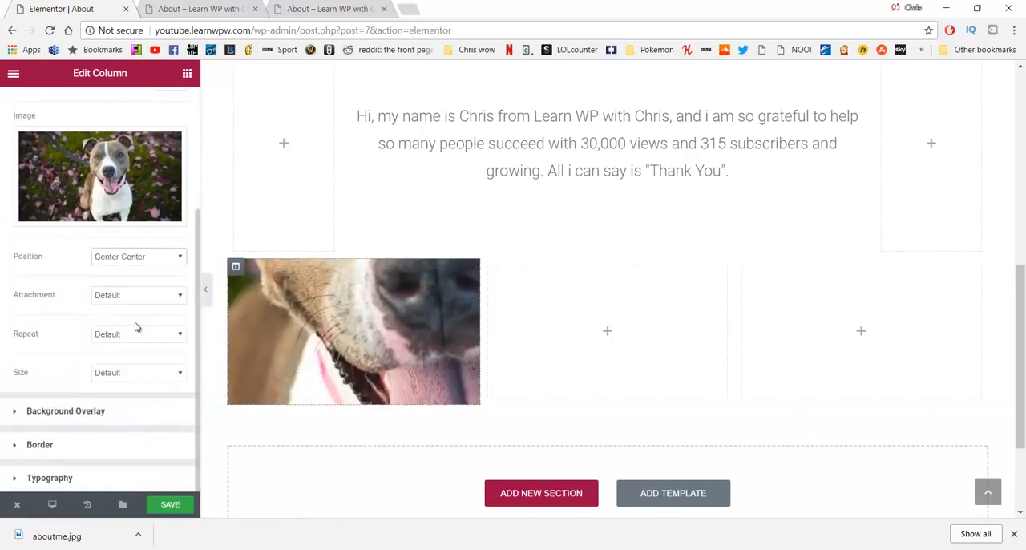
click(134, 372)
click(127, 408)
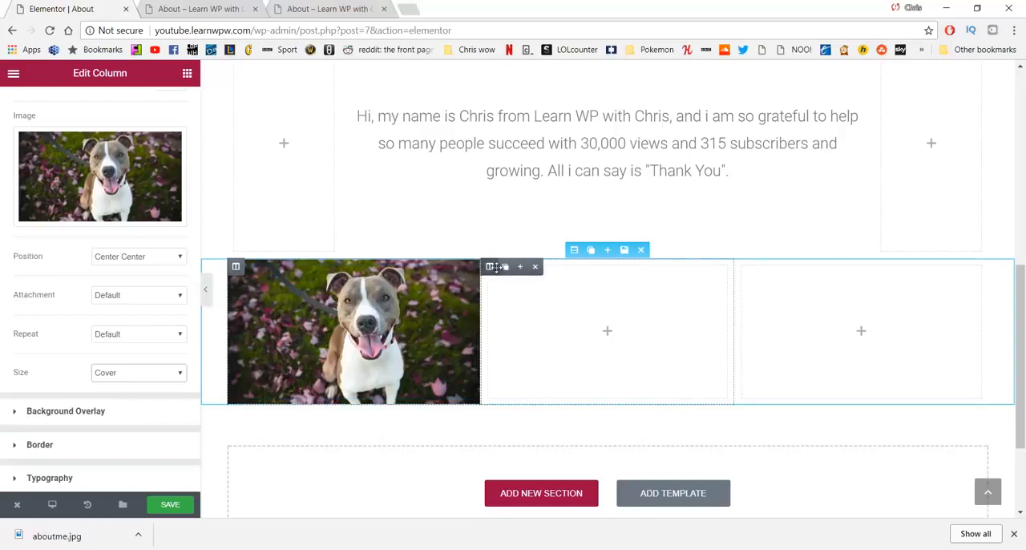
Step: Give the middle column a classic background using the black-and-white portrait photo from the media library
click(492, 266)
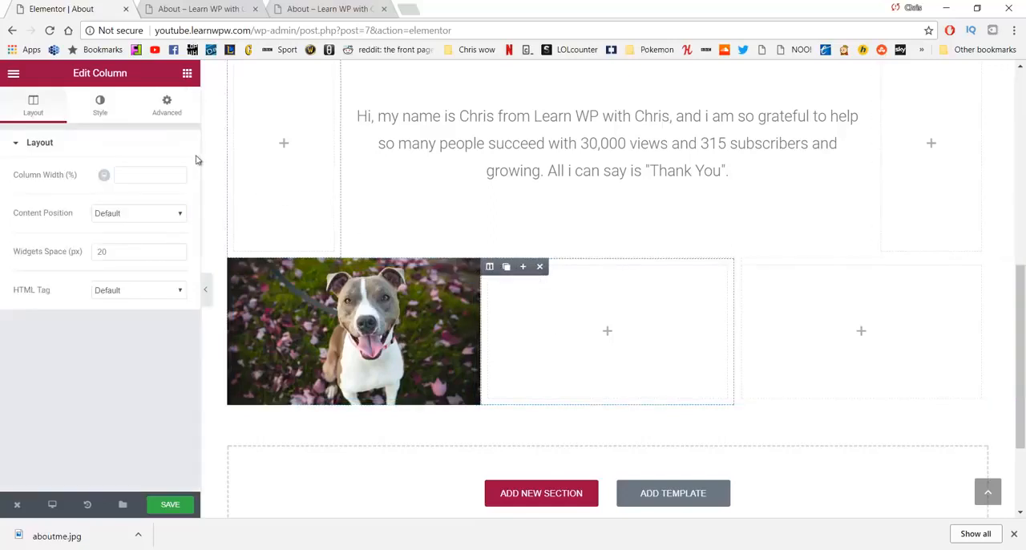
click(112, 104)
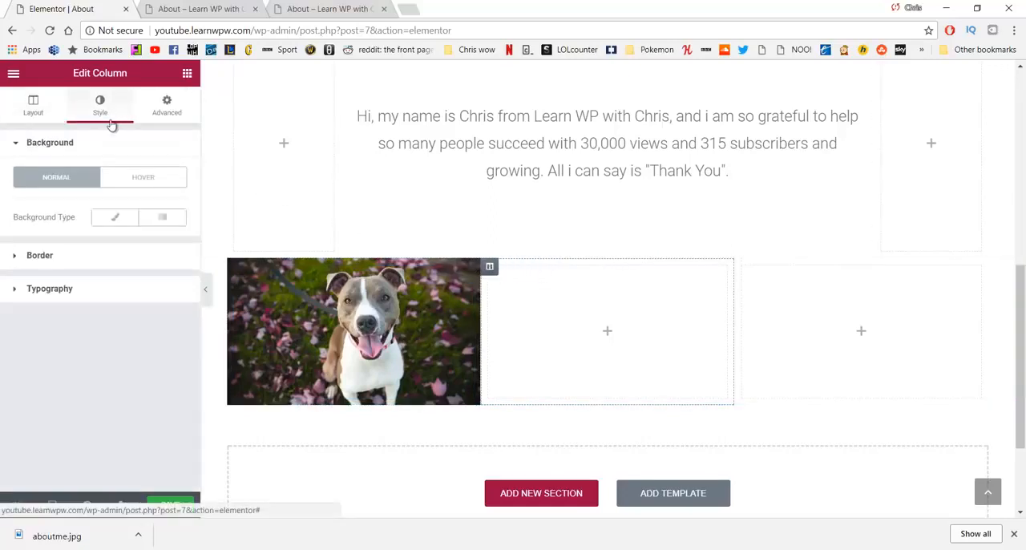
click(112, 218)
click(76, 345)
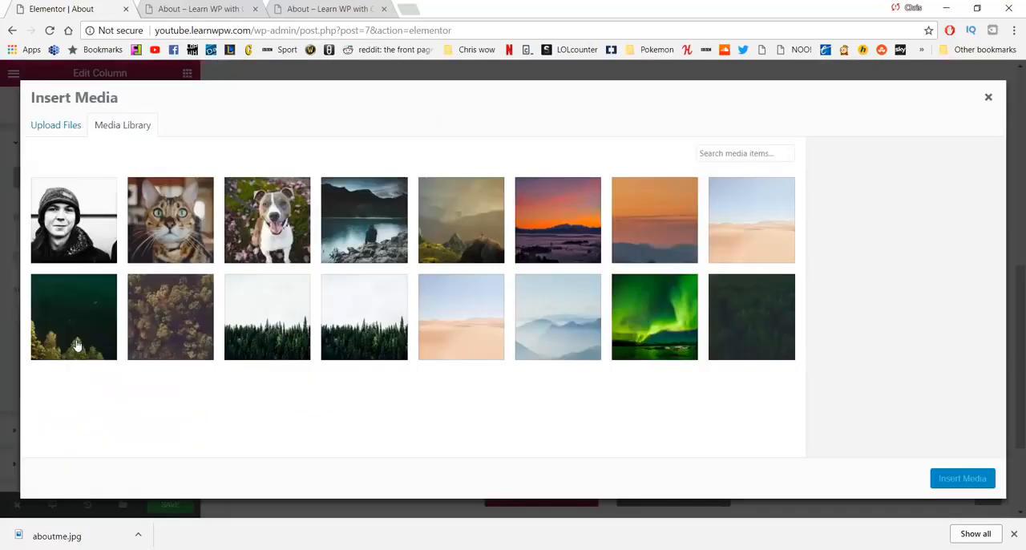
click(57, 233)
click(955, 475)
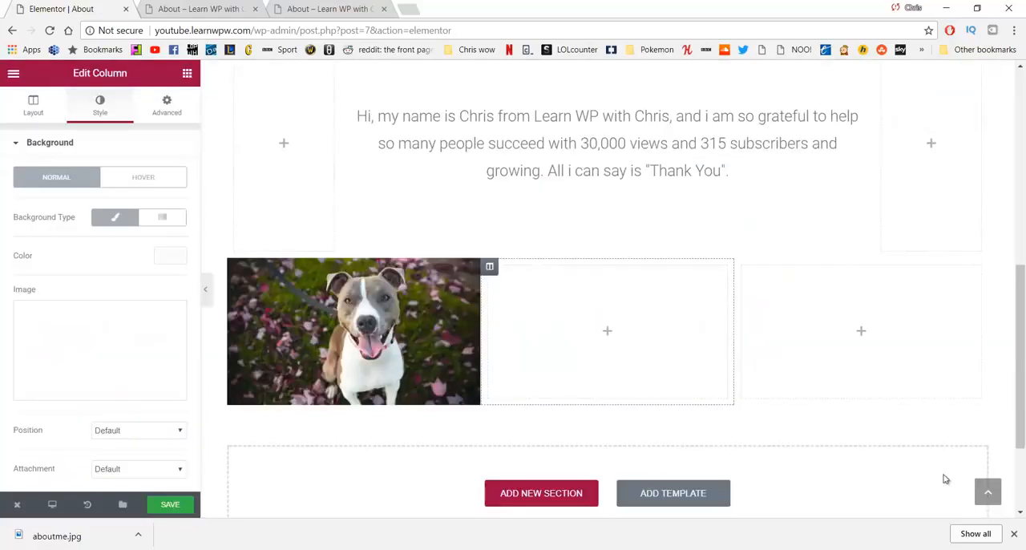
Step: Center the middle column's background image and set its size to Cover
scroll(127, 273, down, 2)
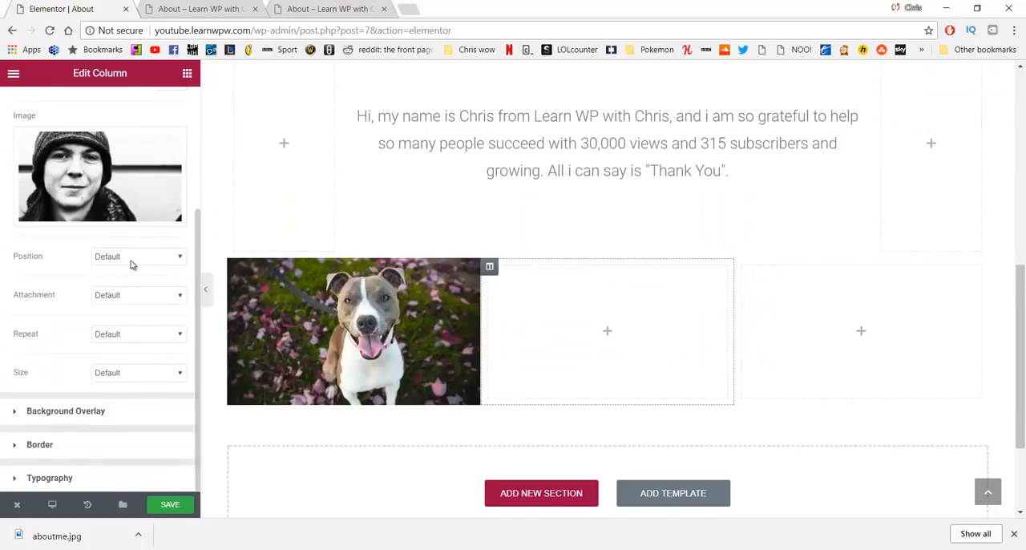
click(132, 258)
click(142, 329)
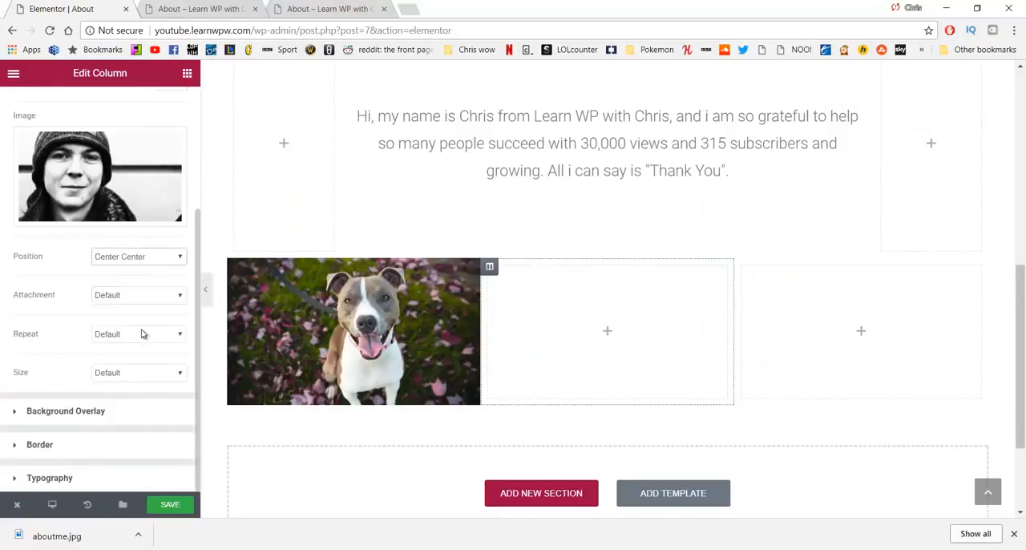
click(132, 377)
click(133, 408)
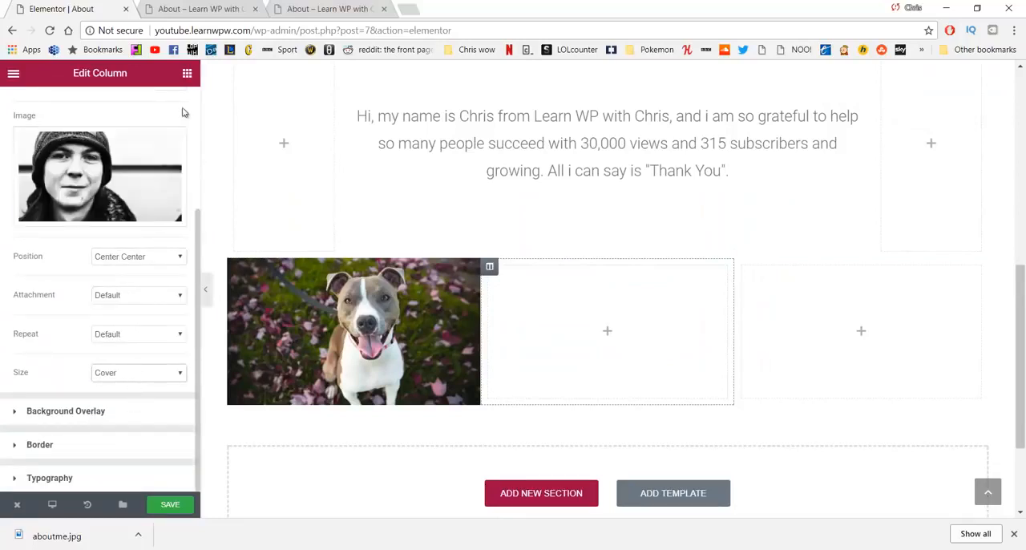
Step: Add a Spacer widget to the middle column and set its space to 200
click(187, 73)
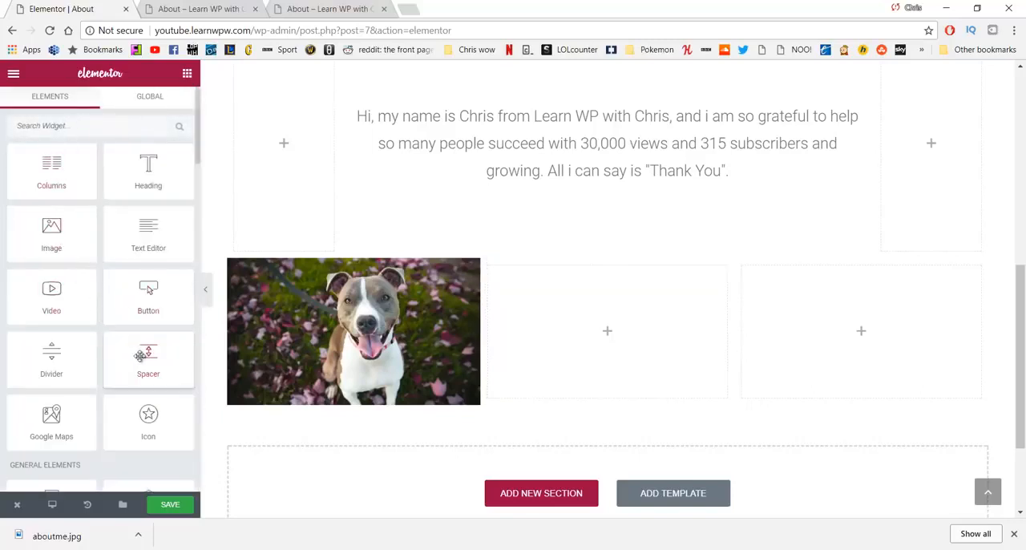
drag(141, 356, 561, 321)
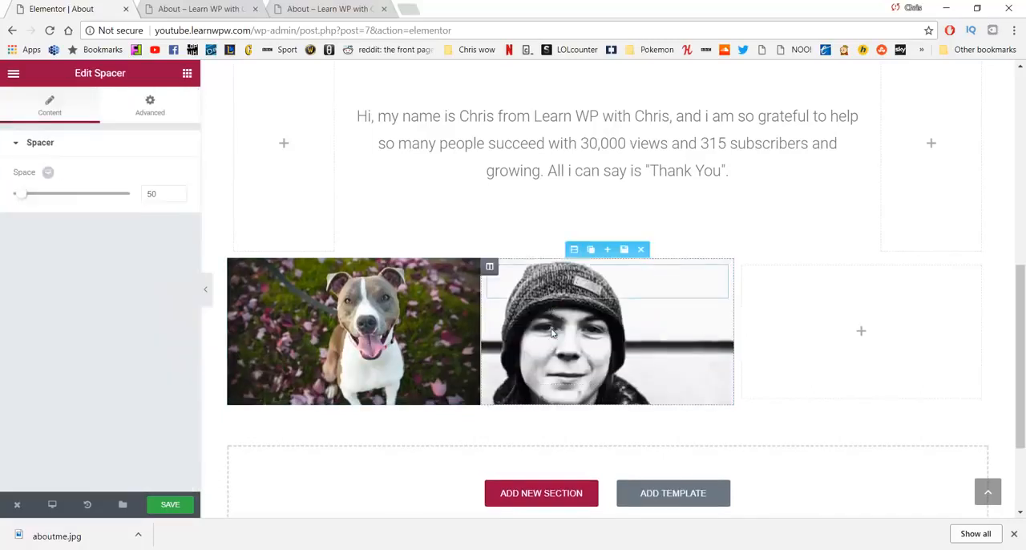
double_click(150, 195)
text(200)
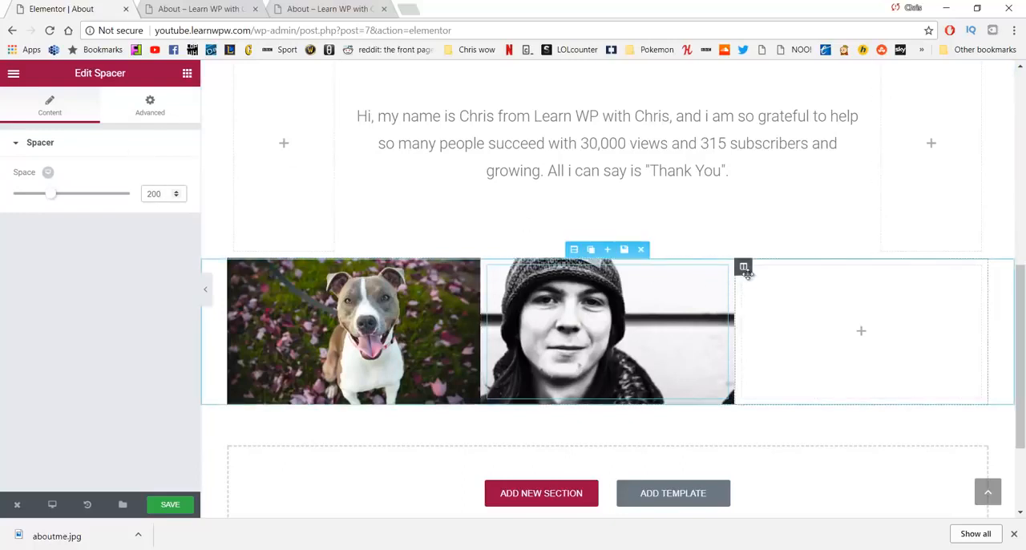
Step: Give the third column a classic background using cat.jpg from the media library
click(744, 267)
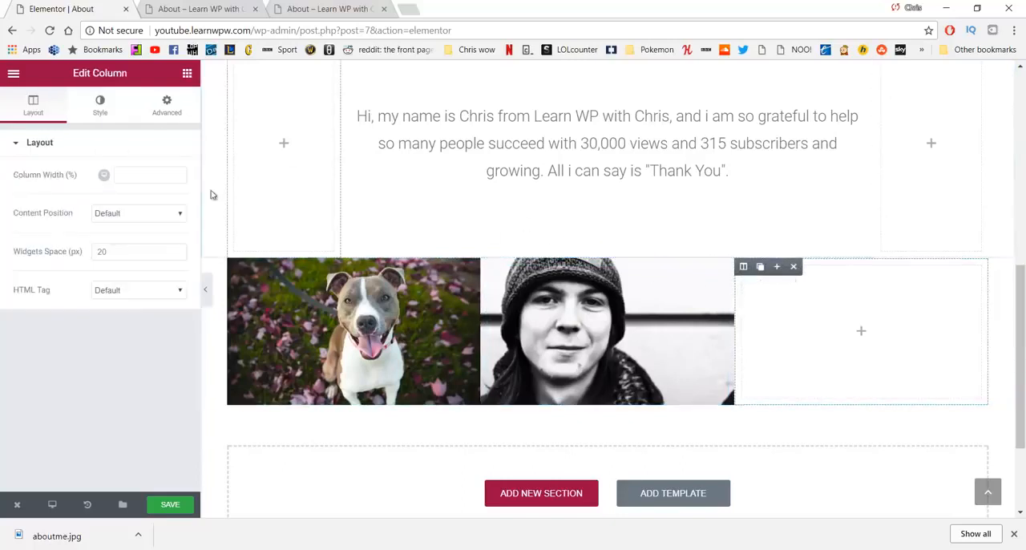
click(97, 107)
click(104, 223)
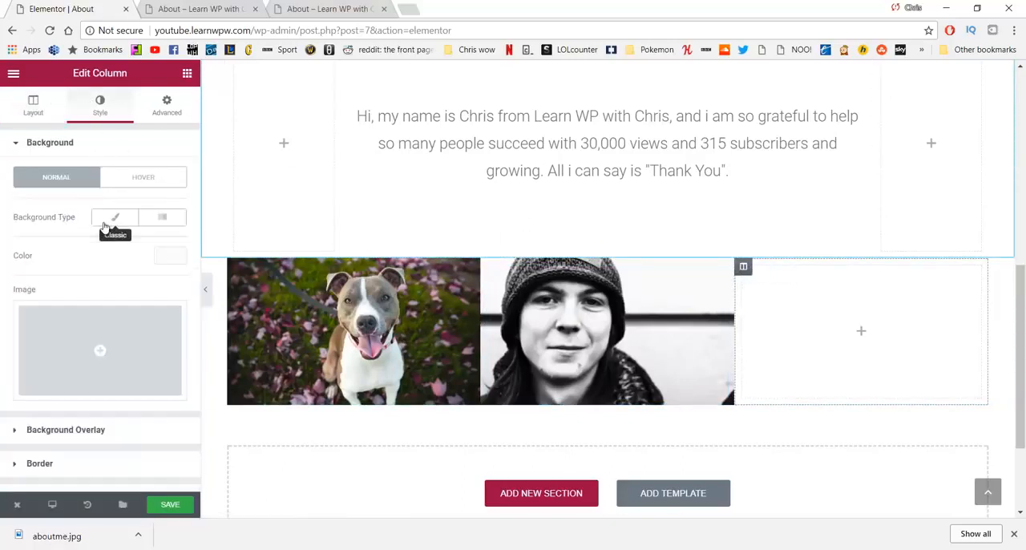
click(118, 338)
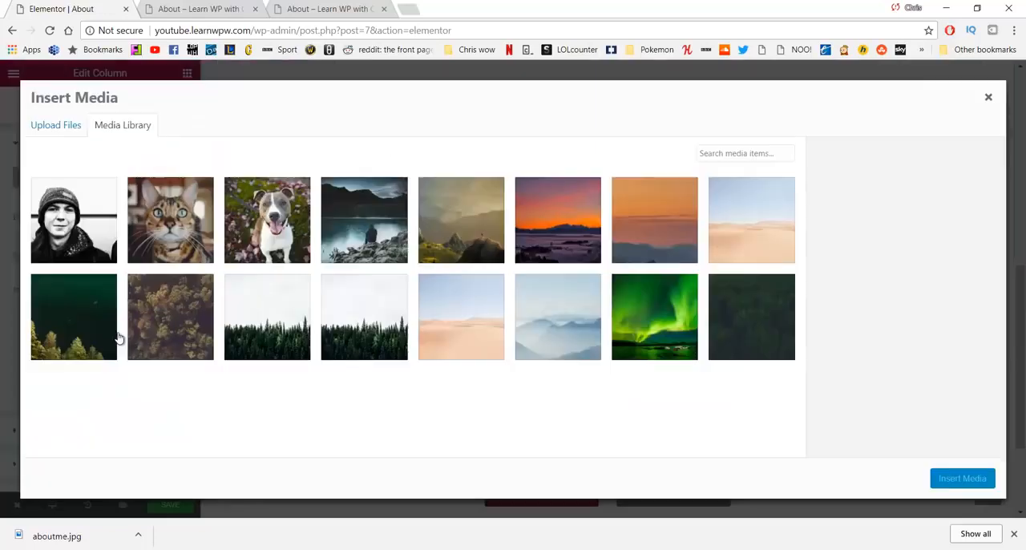
click(174, 222)
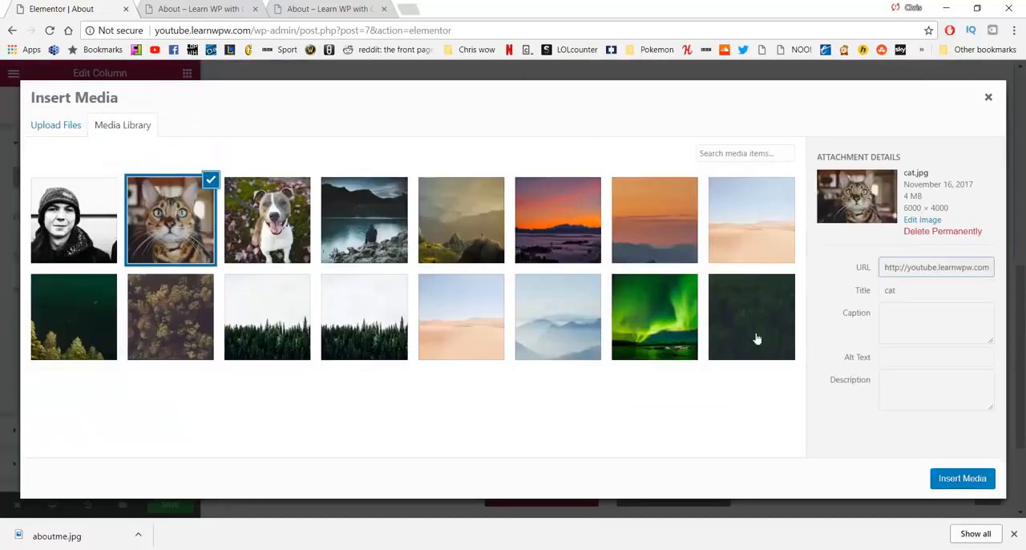
click(969, 480)
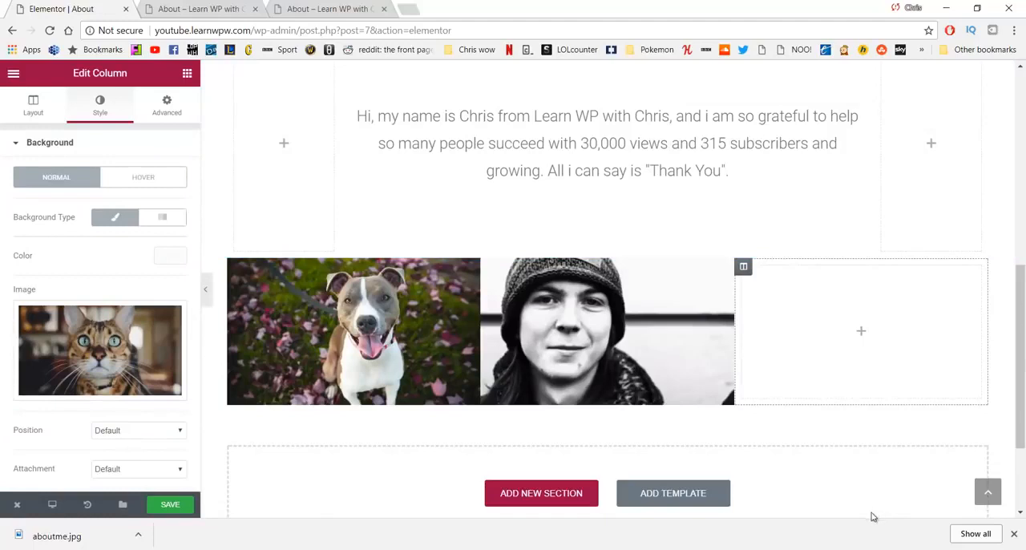
scroll(138, 430, down, 2)
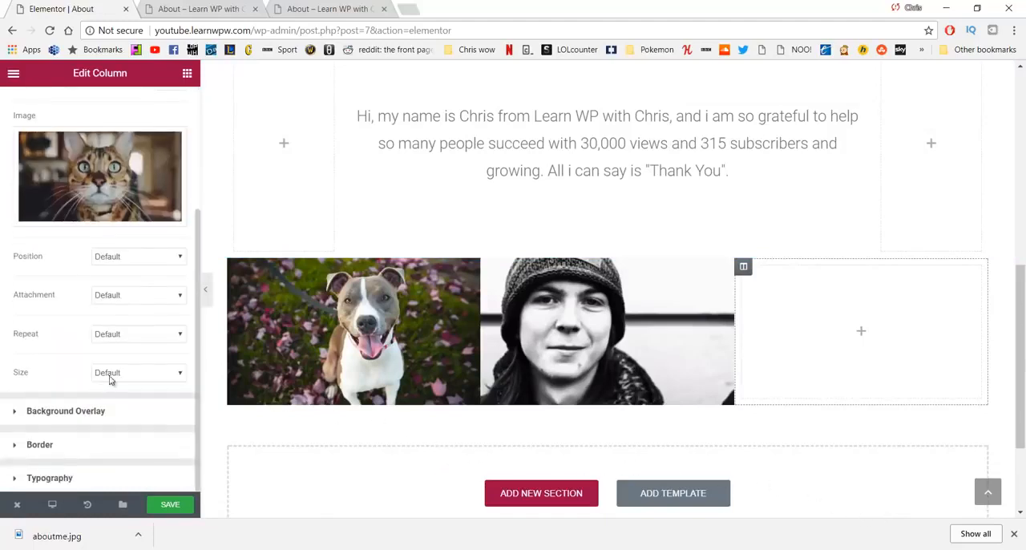
Step: Set the third column's background image position to Center Center and its size to Cover
click(133, 261)
click(118, 321)
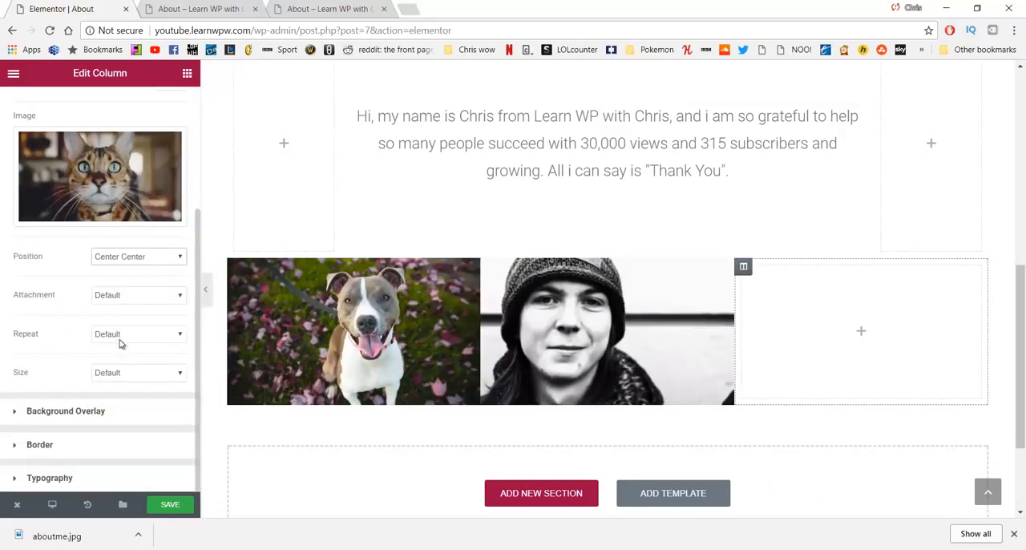
click(119, 374)
click(125, 407)
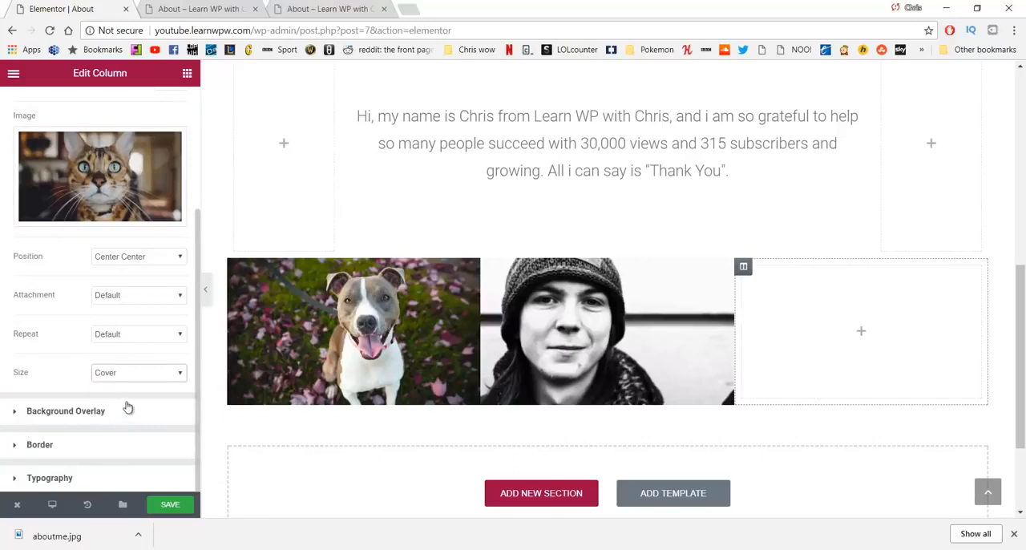
Step: Add a Spacer widget with a space of 200 to the third column and save the page
click(186, 73)
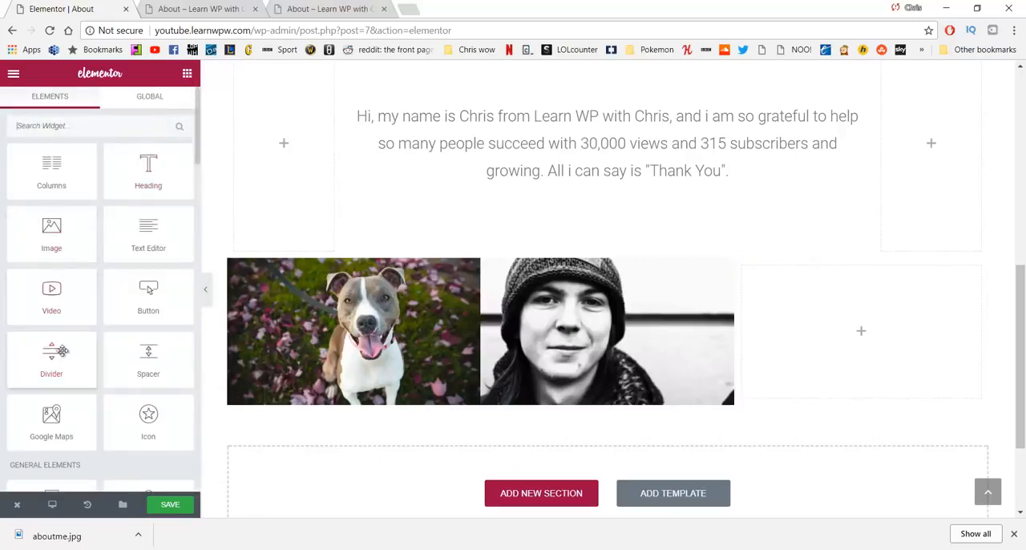
drag(143, 377, 813, 339)
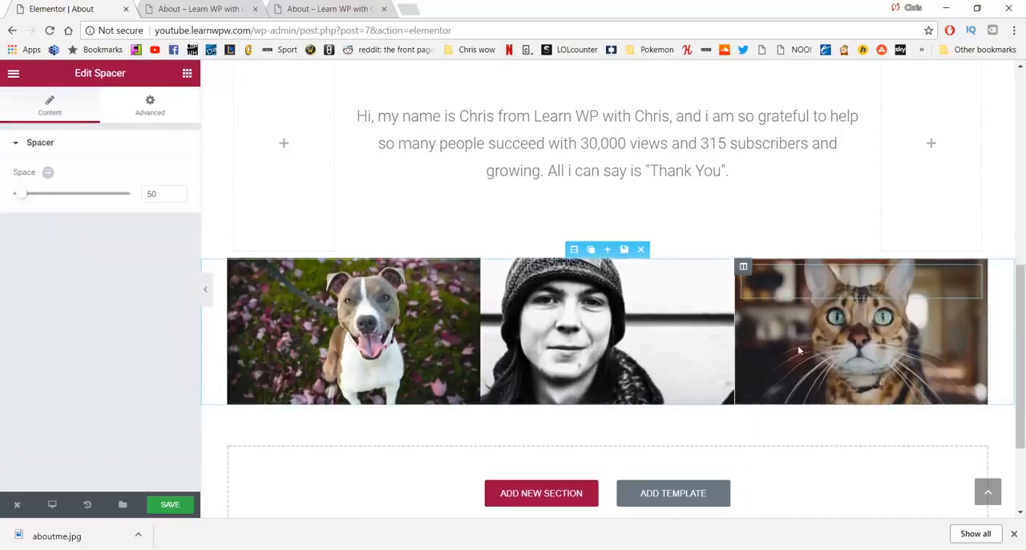
double_click(164, 193)
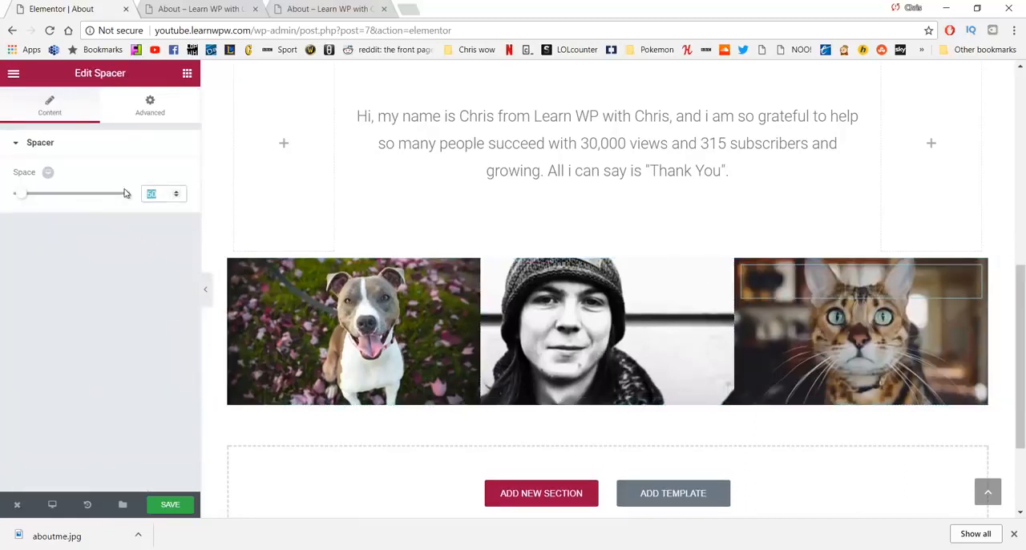
text(200)
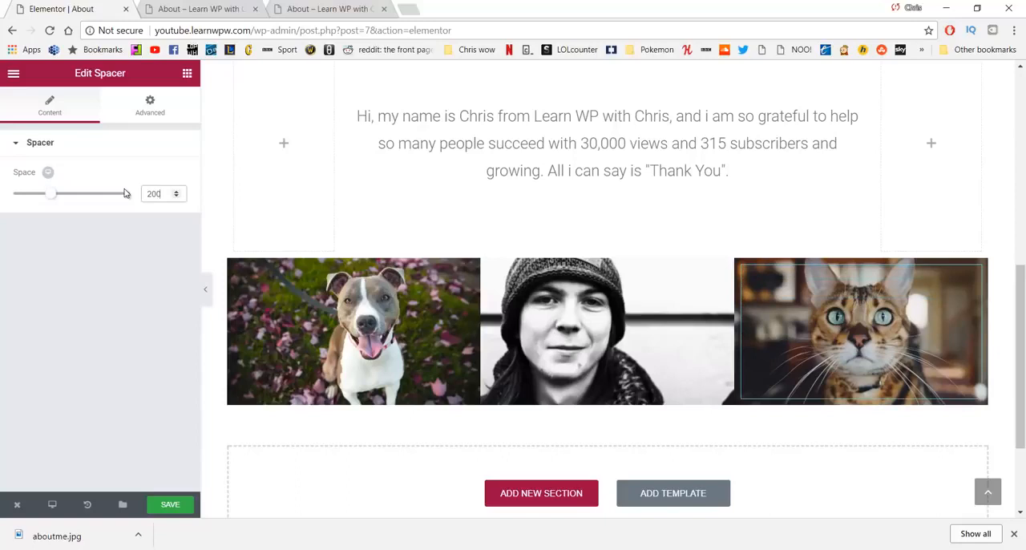
click(171, 500)
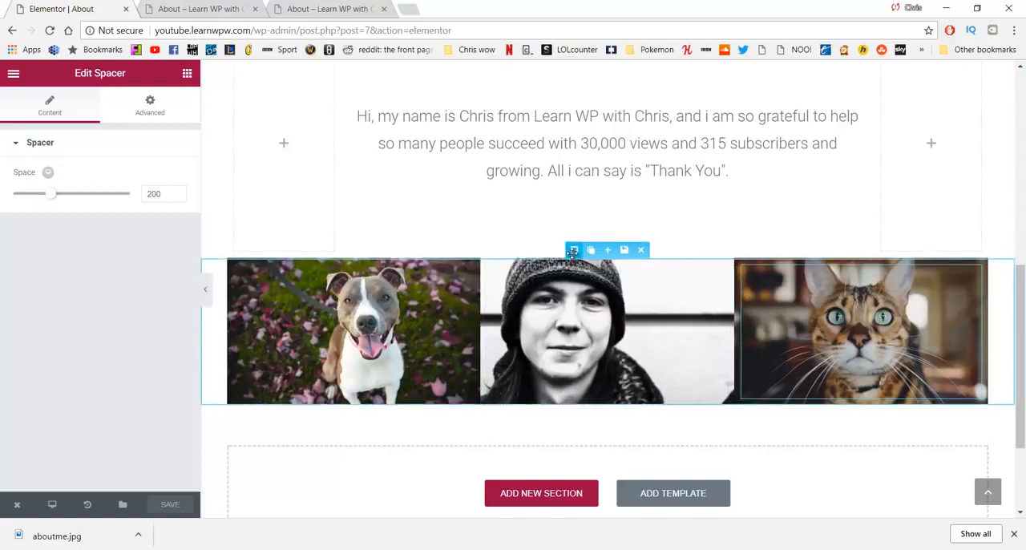
Step: Set the content width of the three-column image section to Full Width and save the page
click(575, 251)
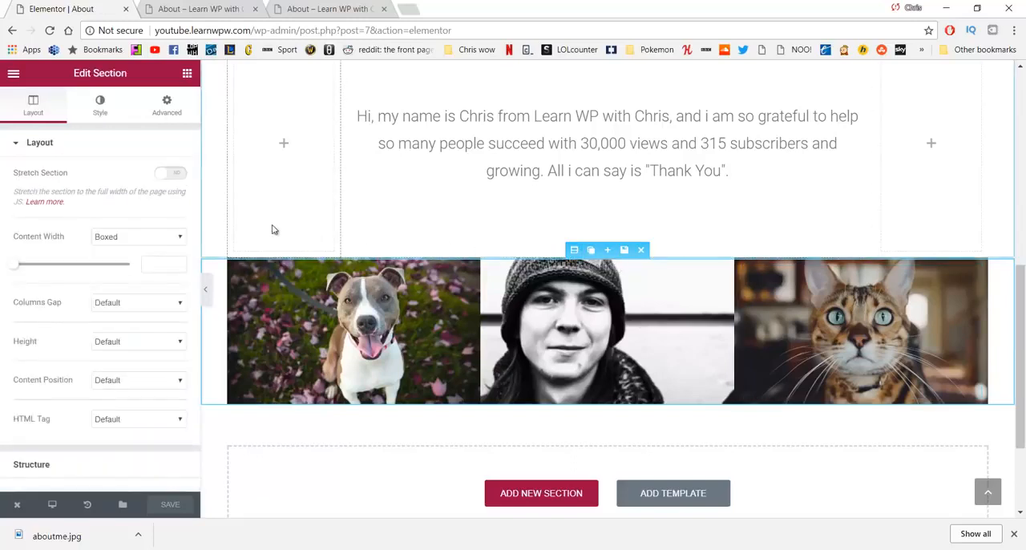
click(159, 237)
click(140, 261)
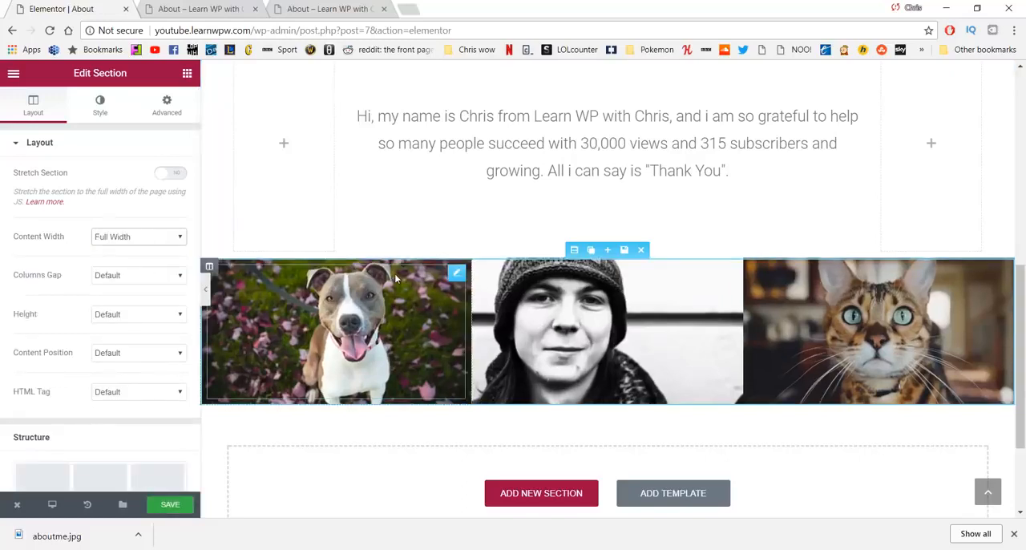
click(182, 504)
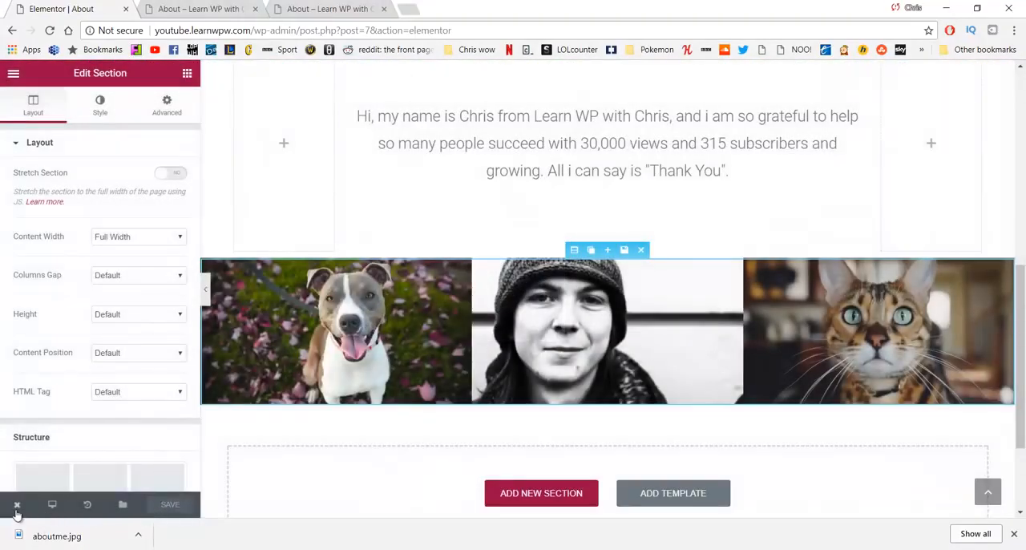
Step: View the live About page and examine its layout from the hero image to the three-image row
click(17, 505)
click(57, 455)
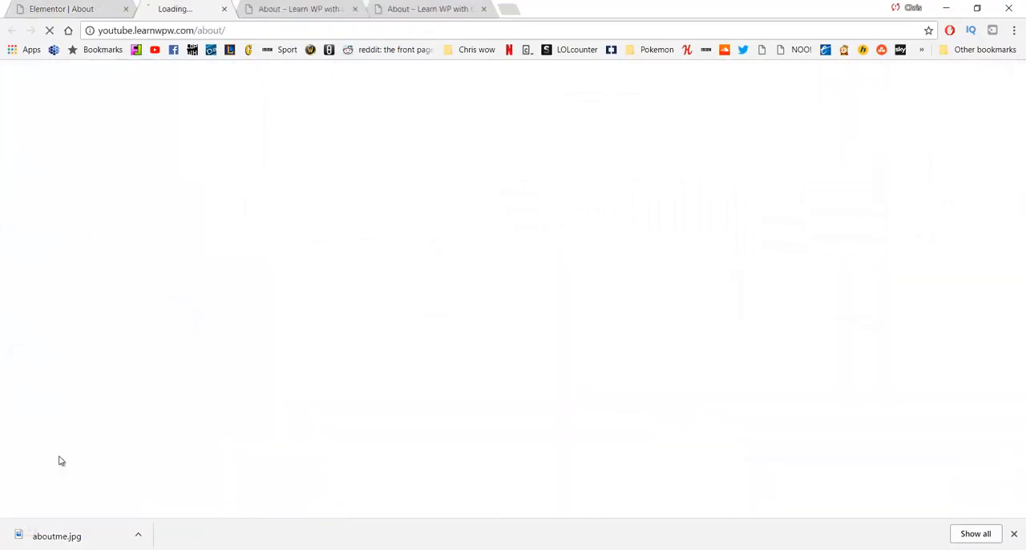
click(1014, 533)
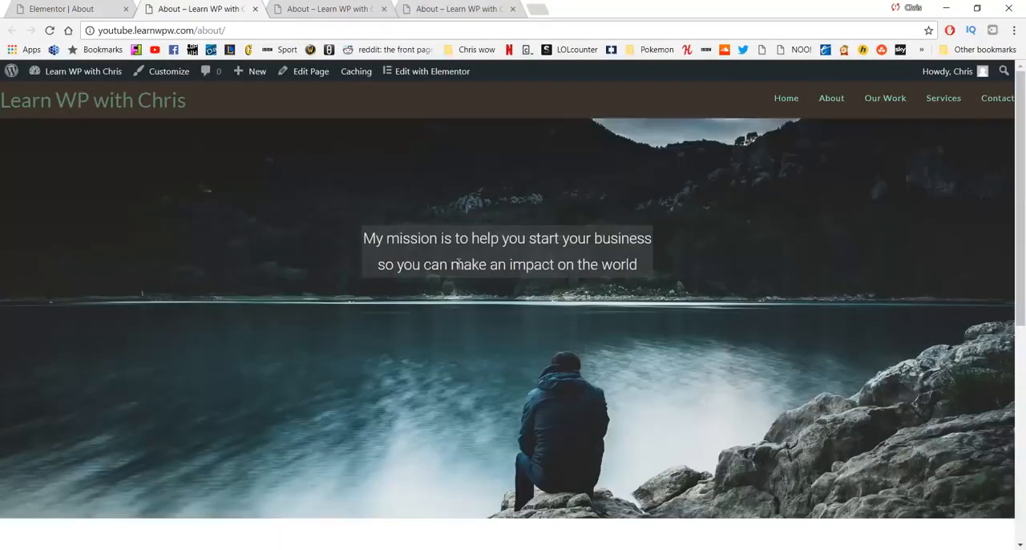
scroll(458, 263, down, 5)
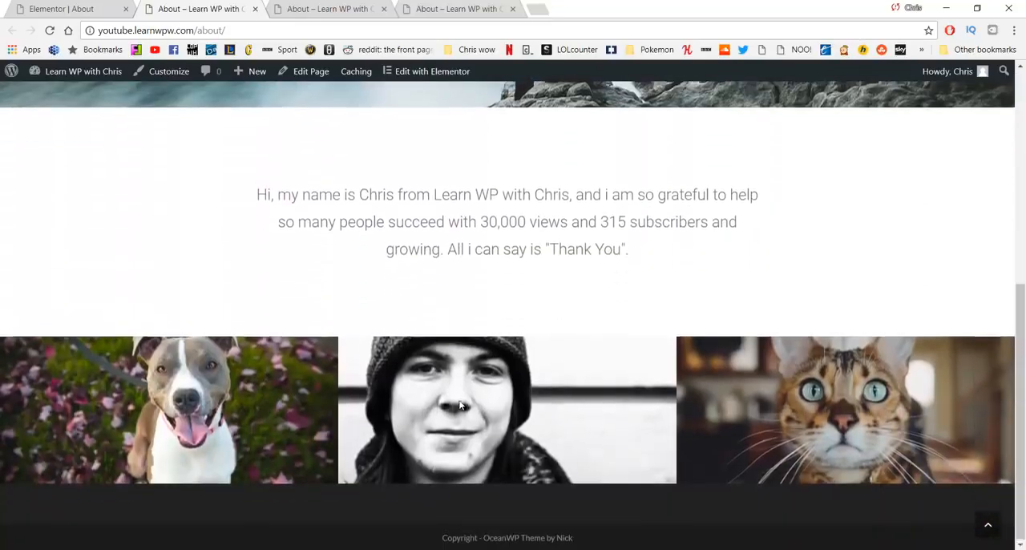
scroll(554, 318, up, 5)
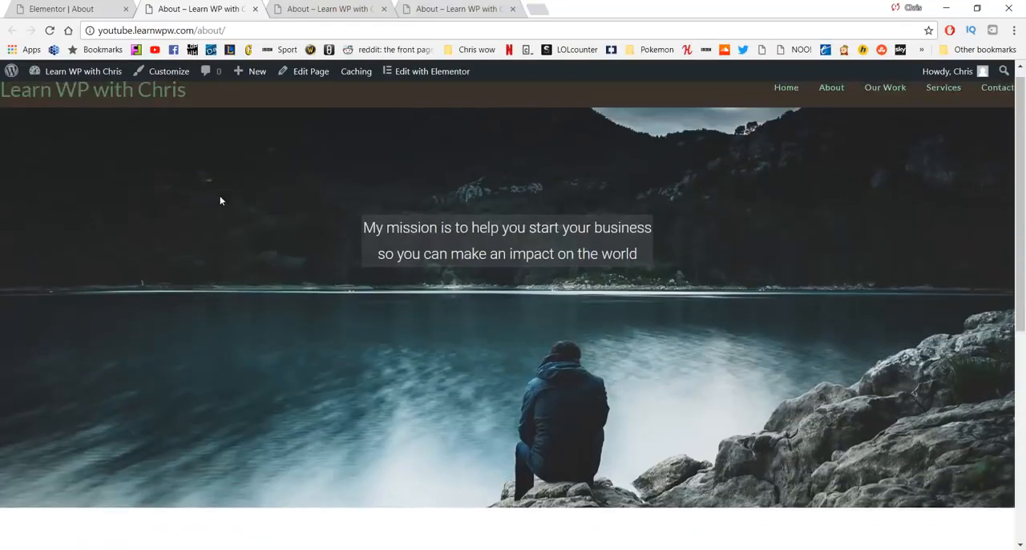
scroll(402, 408, down, 5)
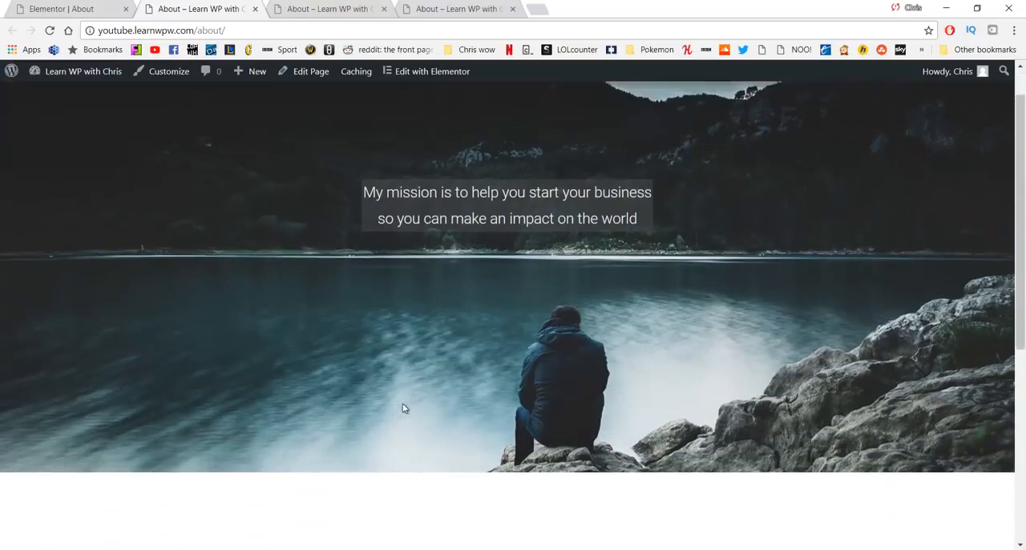
scroll(403, 408, up, 4)
scroll(404, 407, up, 1)
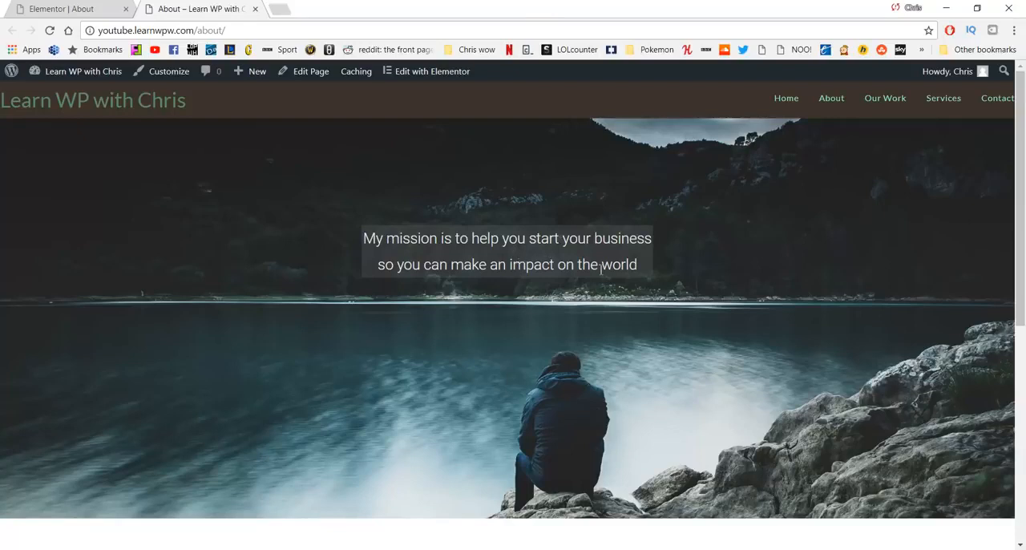
Step: Open the site's Our Work page from the live About page
click(876, 109)
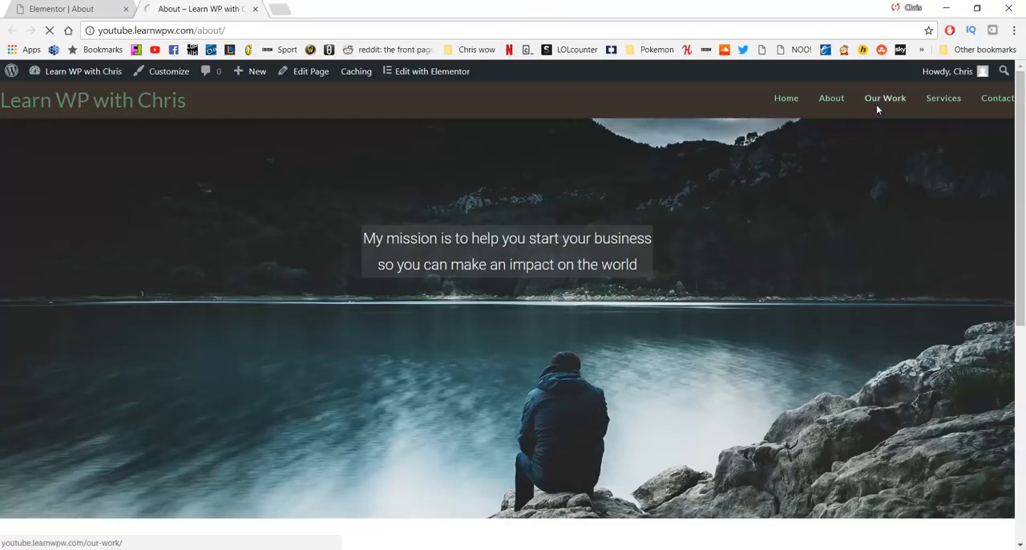
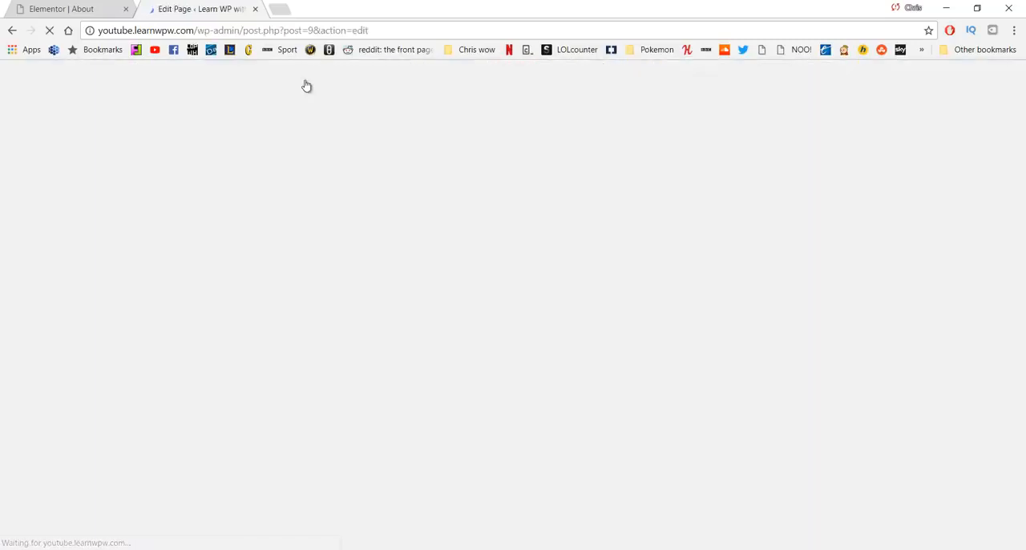
Step: Set the page's OceanWP content layout to 100% Full Width
scroll(489, 193, down, 5)
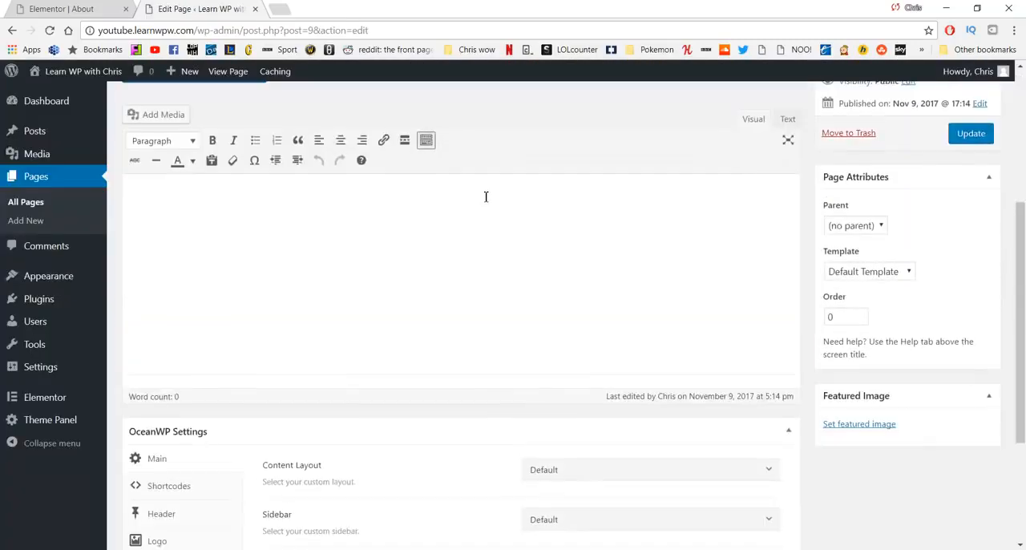
scroll(480, 198, down, 1)
click(601, 275)
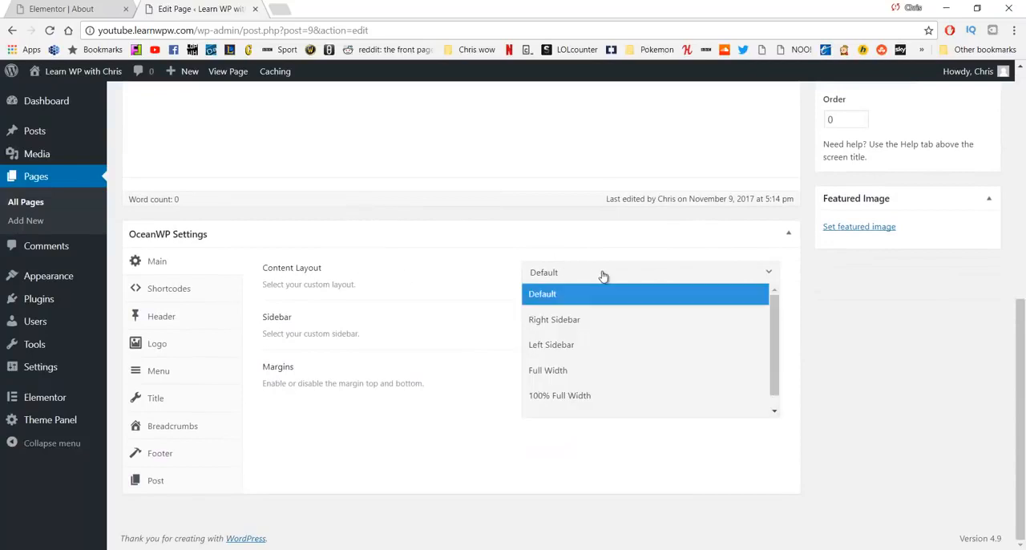
click(563, 395)
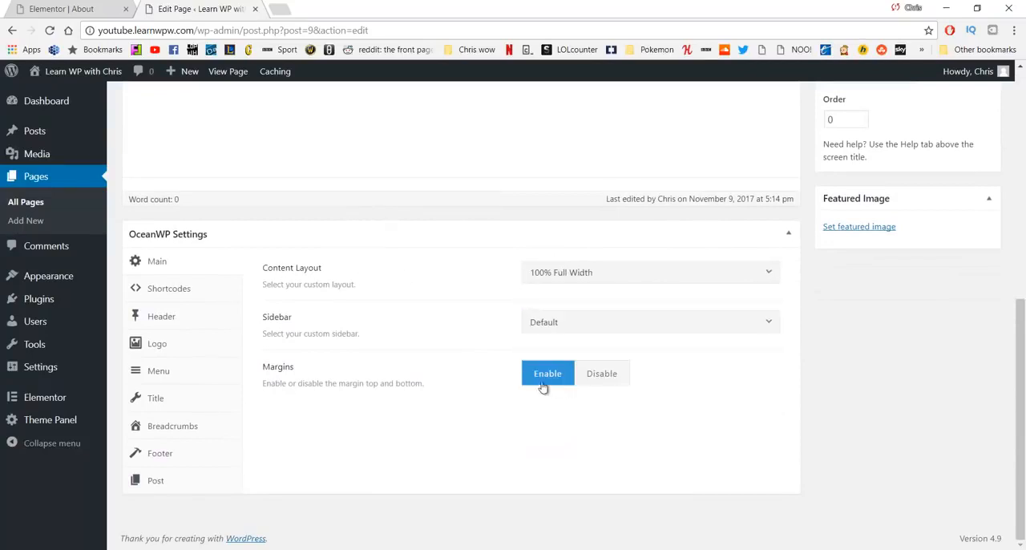
Step: Disable the page title display in the OceanWP settings and update the page
click(168, 398)
click(657, 274)
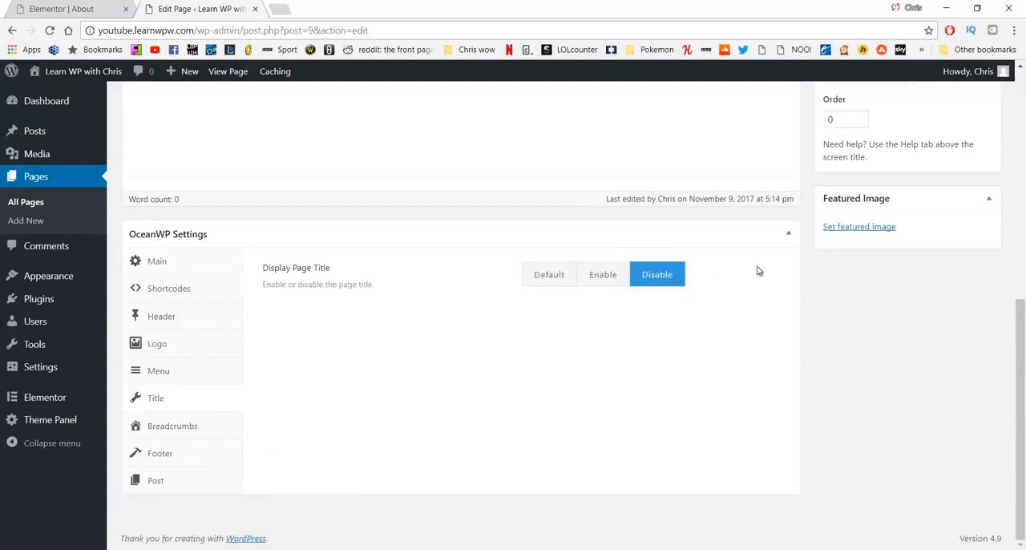
scroll(793, 257, up, 3)
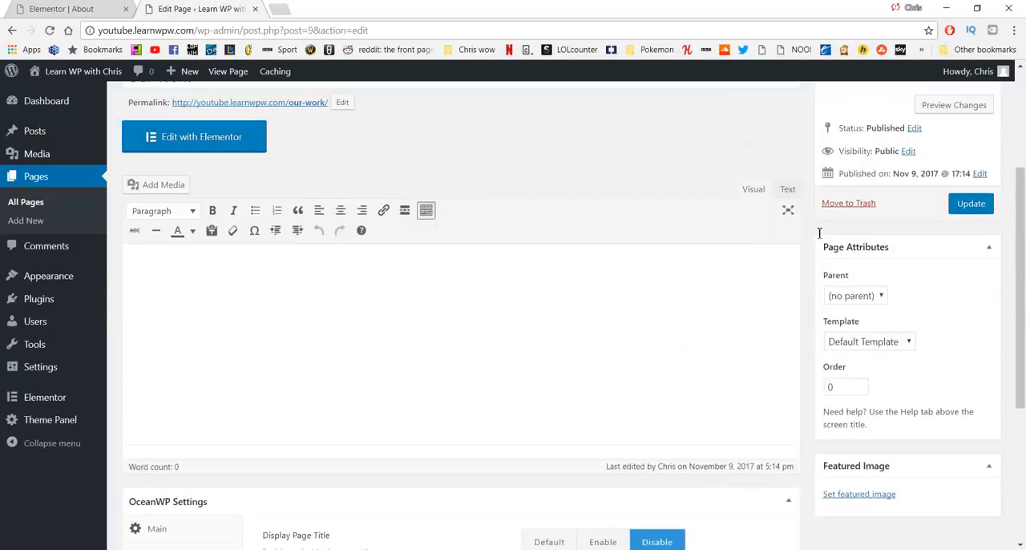
click(968, 205)
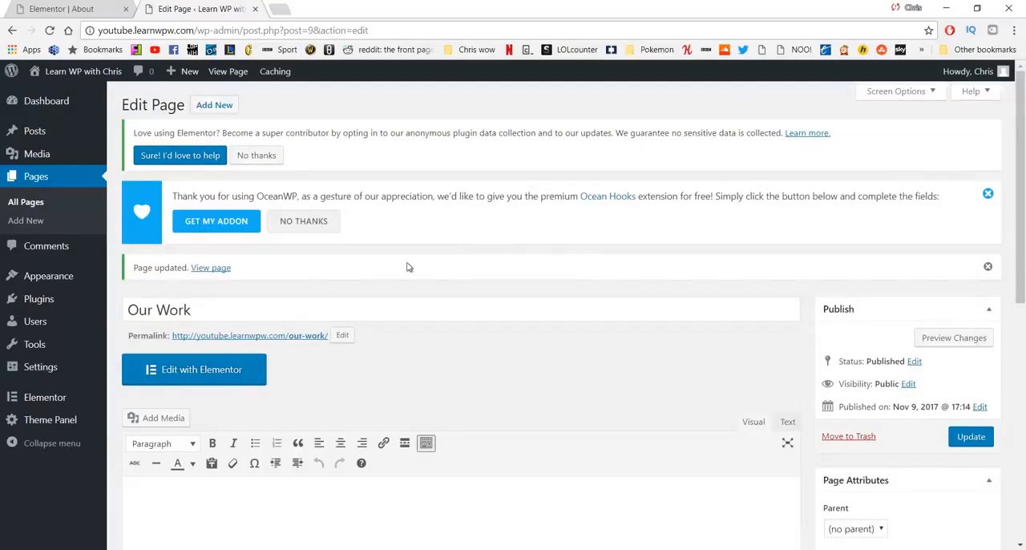
Step: Open the page in Elementor and add a three-column section with a wide middle column and two equally narrow outer columns
click(220, 381)
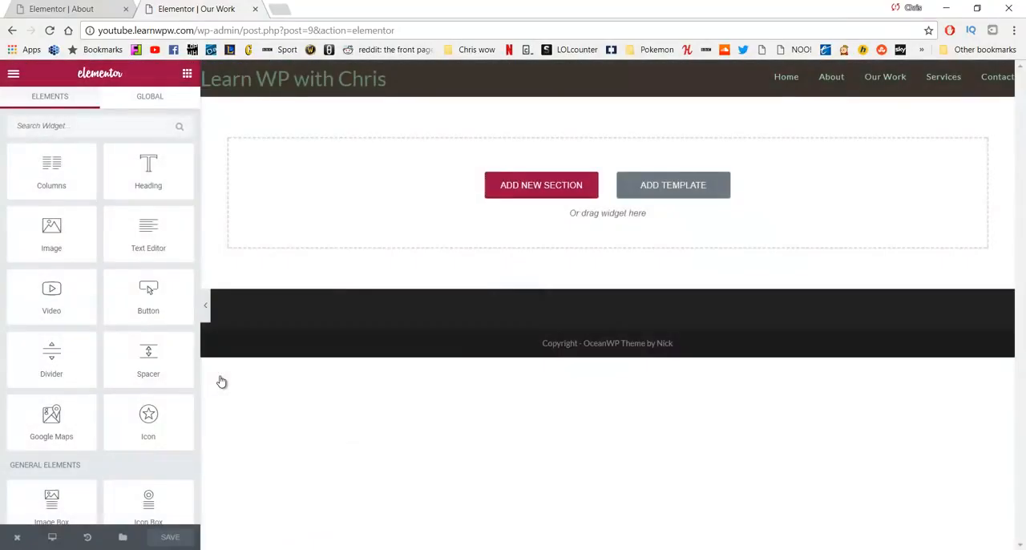
click(509, 185)
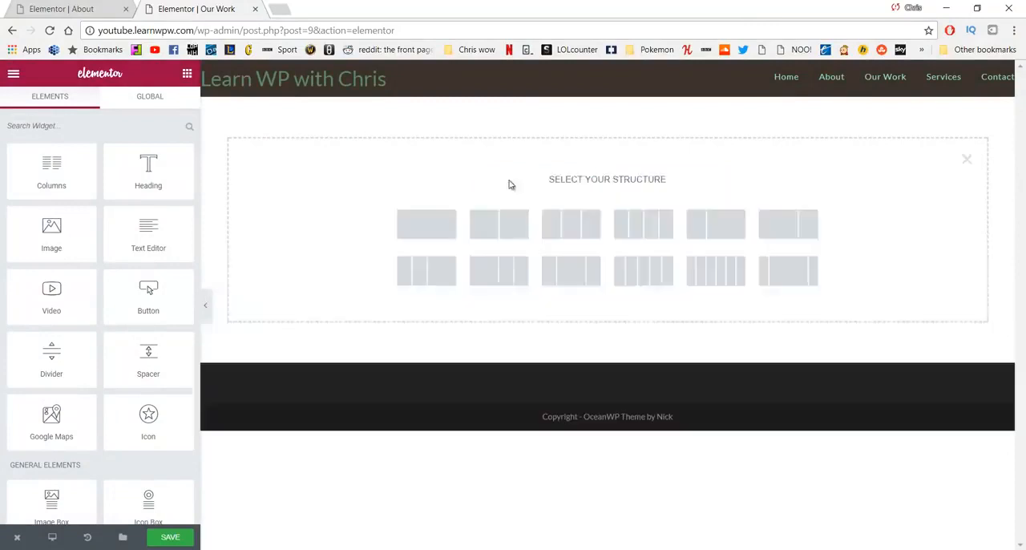
click(563, 222)
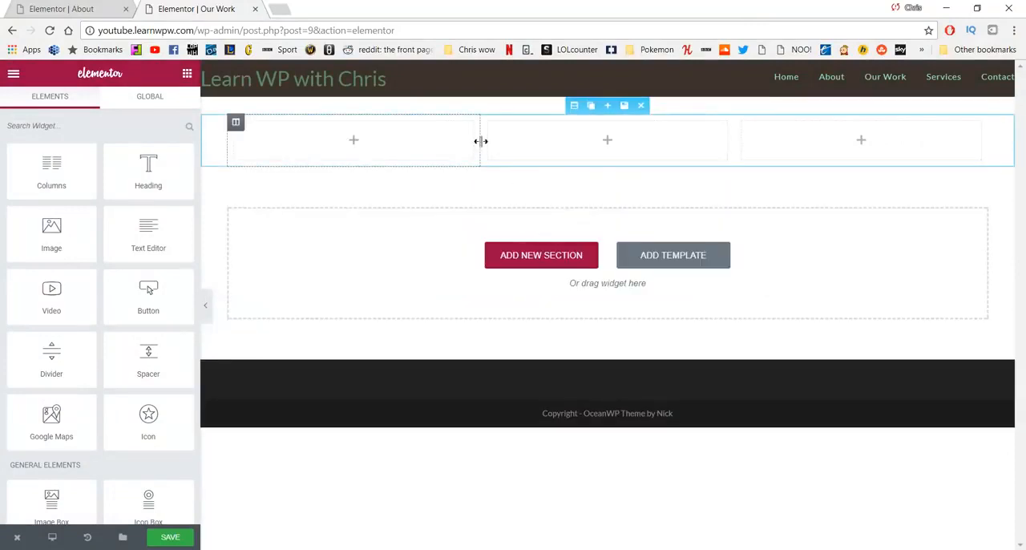
drag(474, 140, 382, 150)
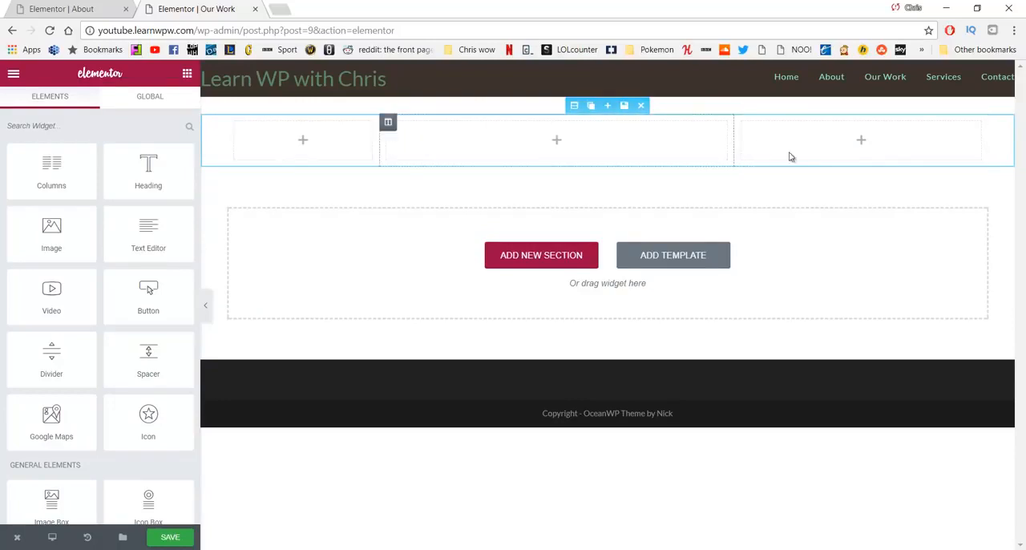
drag(732, 149, 839, 164)
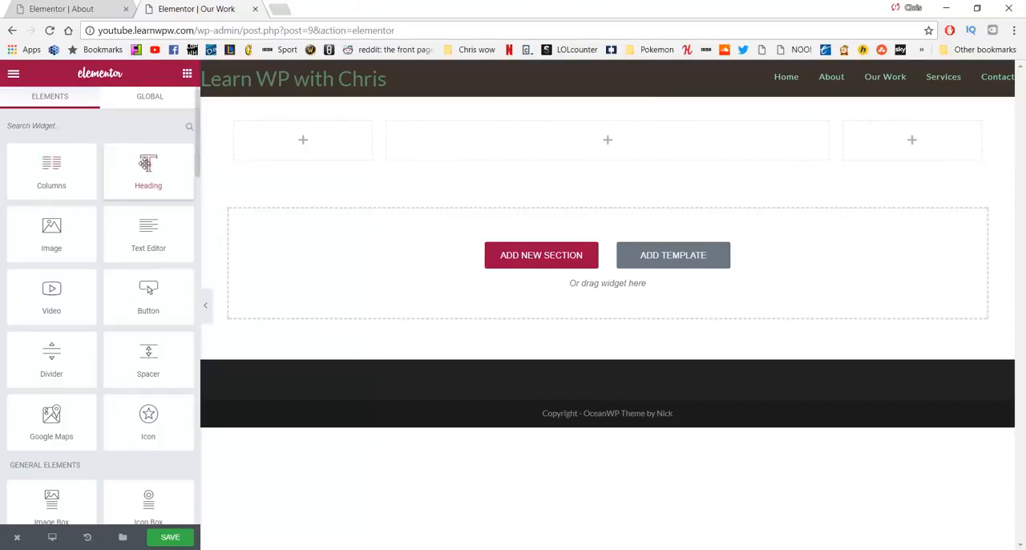
Step: Add a heading to the middle column containing the WordPad paragraph that starts "We want to celebrate the oceans abundance"
drag(149, 168, 524, 132)
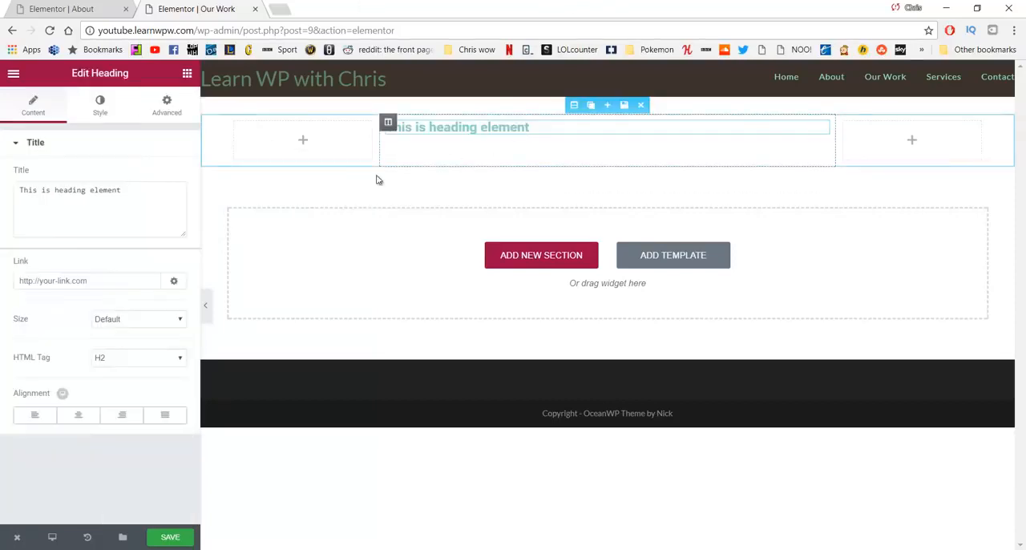
click(132, 208)
drag(145, 201, 3, 214)
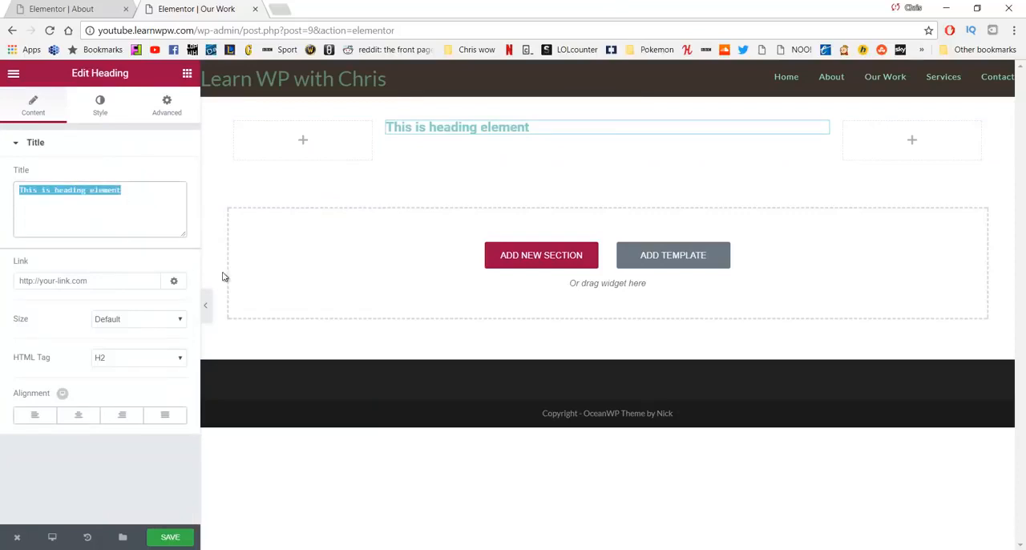
key(BackSpace)
click(445, 549)
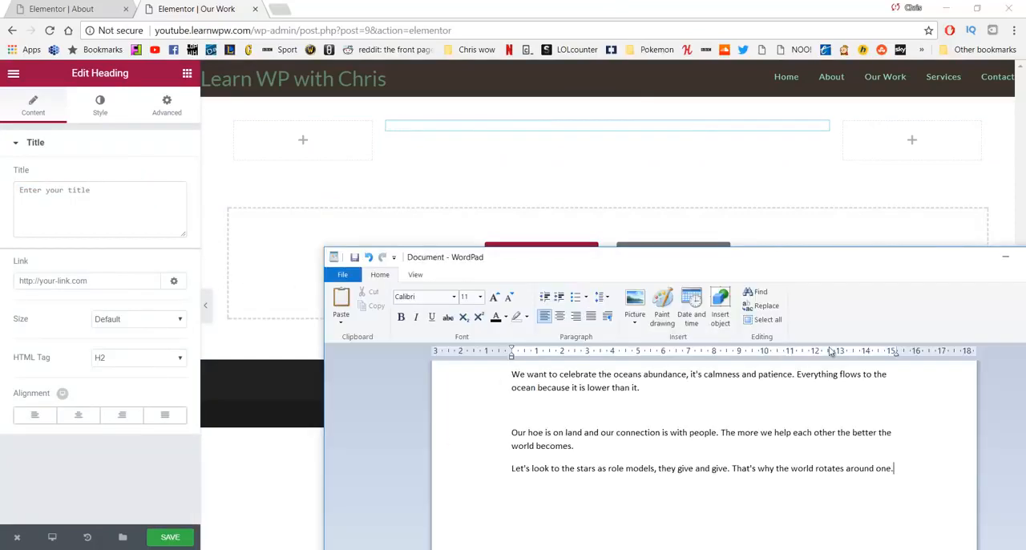
drag(754, 401, 476, 373)
key(ctrl+c)
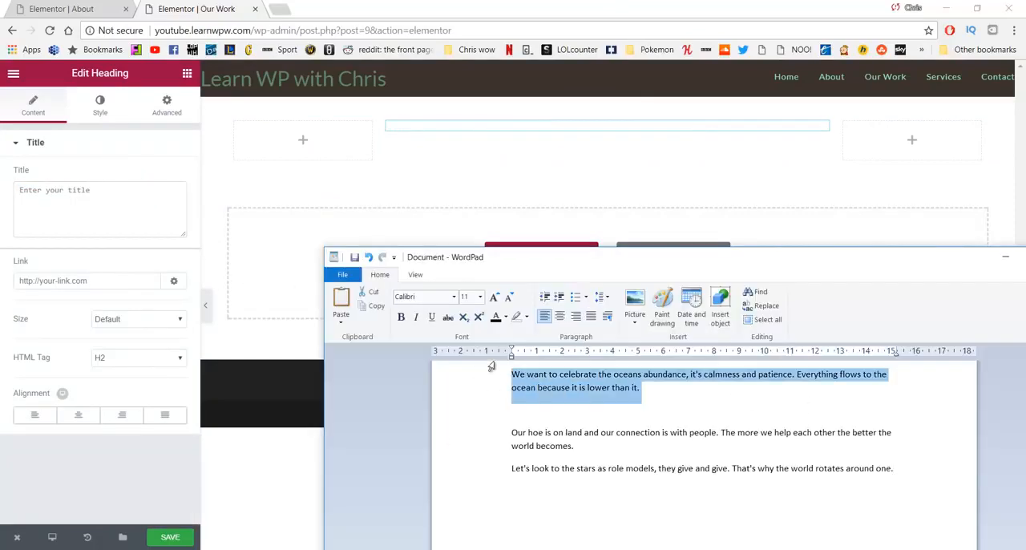
click(184, 216)
key(ctrl+v)
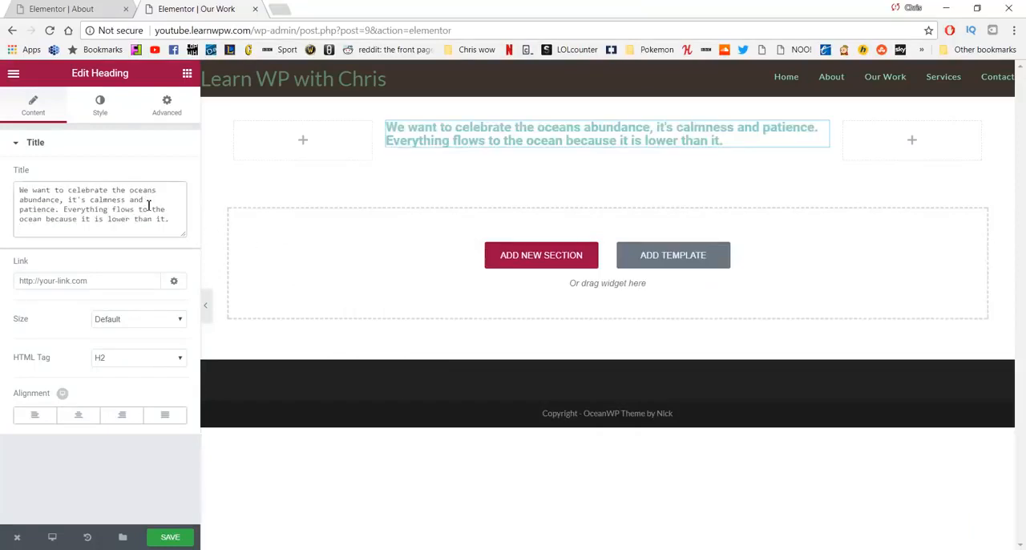
Step: Center the heading and set its text color to #727272
click(81, 417)
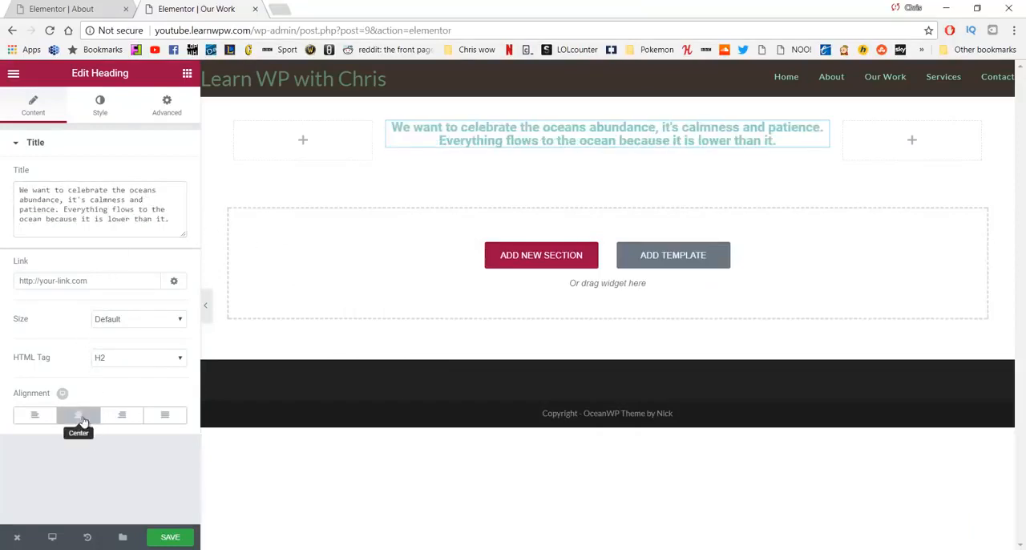
click(100, 112)
click(171, 175)
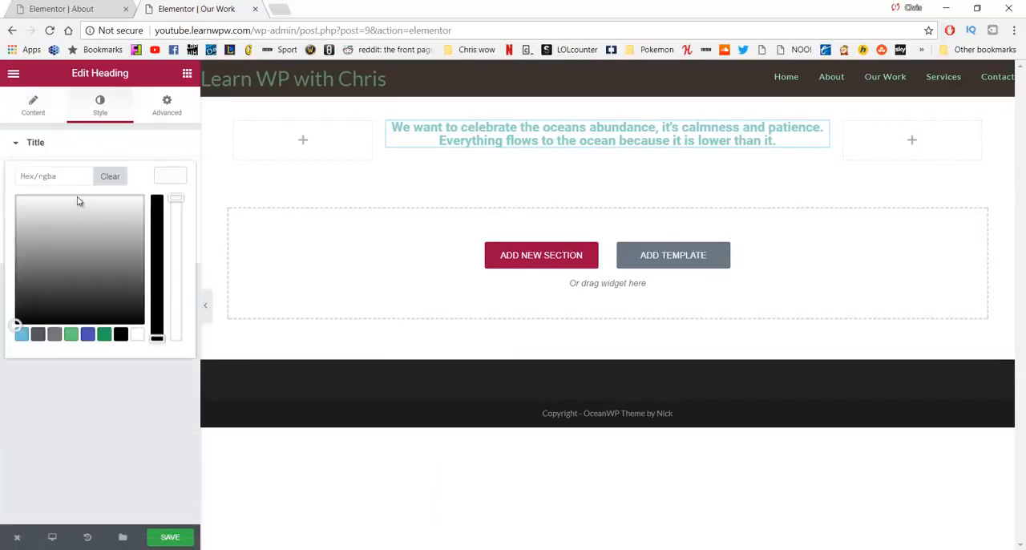
drag(77, 200, 19, 203)
drag(64, 177, 3, 179)
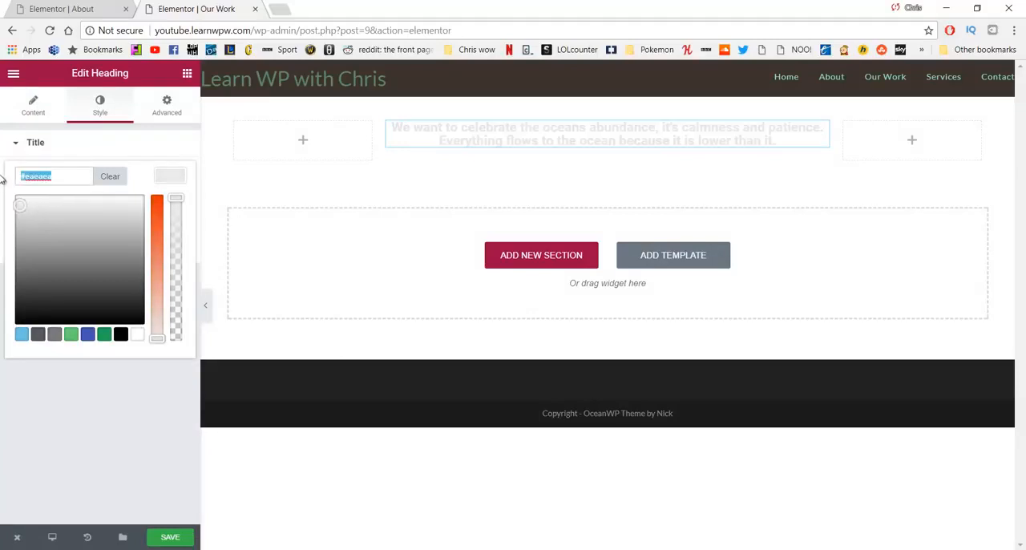
text(#727272)
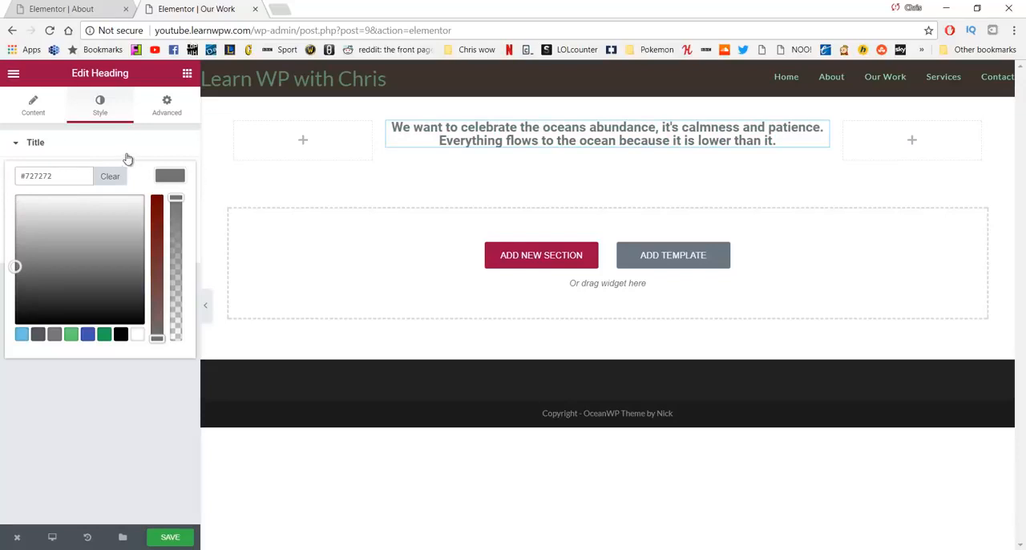
click(101, 107)
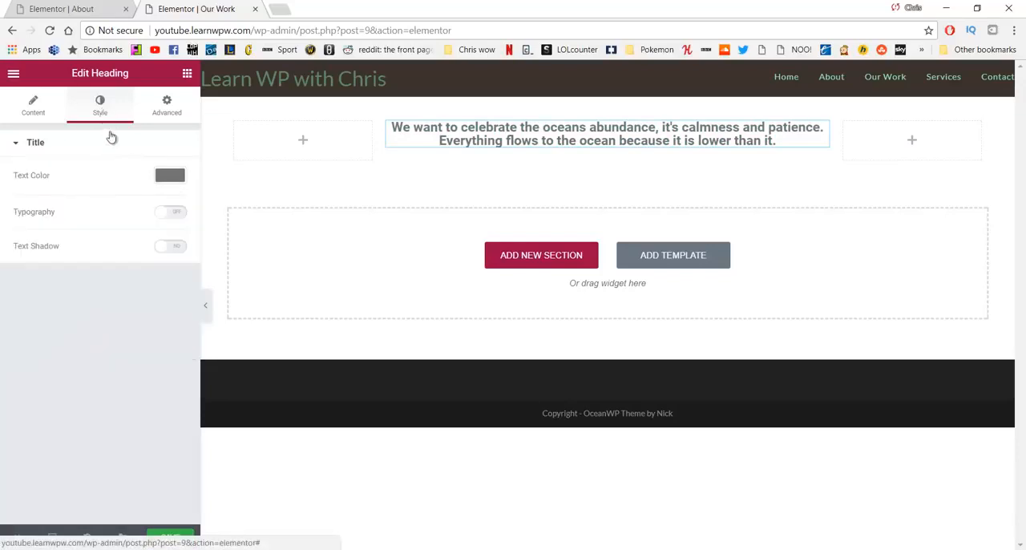
Step: Enable custom typography for the heading with size 31 px, weight 300 and letter spacing 2
click(171, 216)
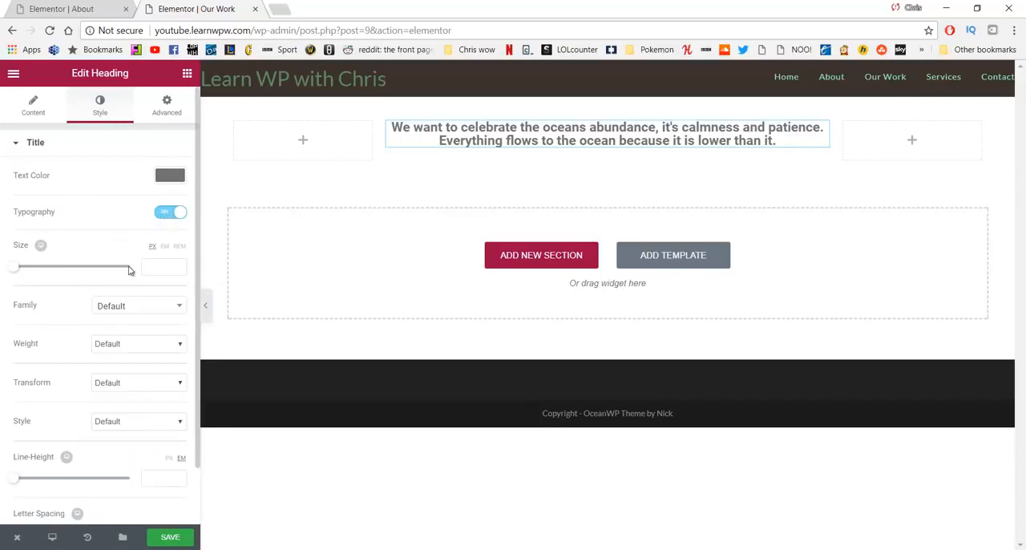
drag(16, 273, 32, 271)
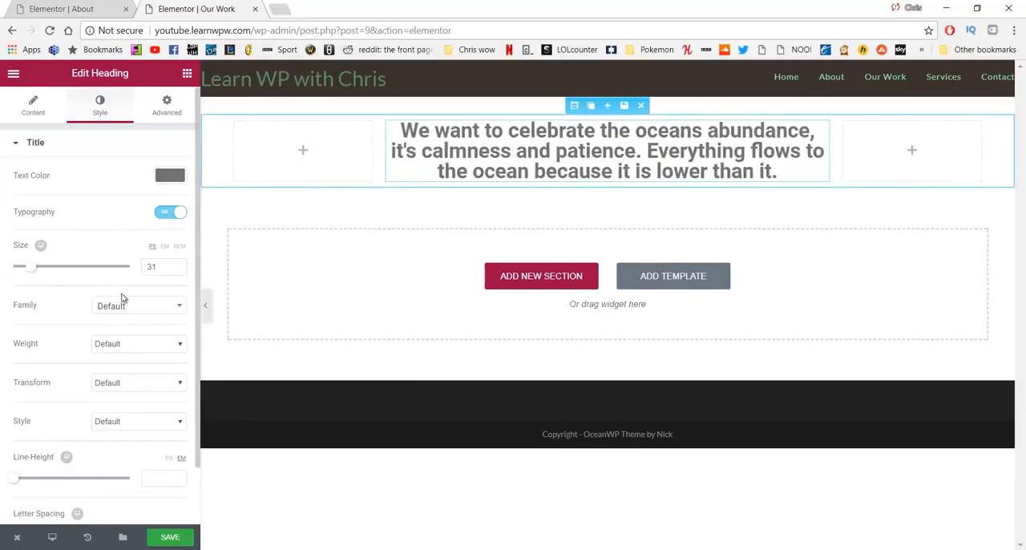
click(161, 345)
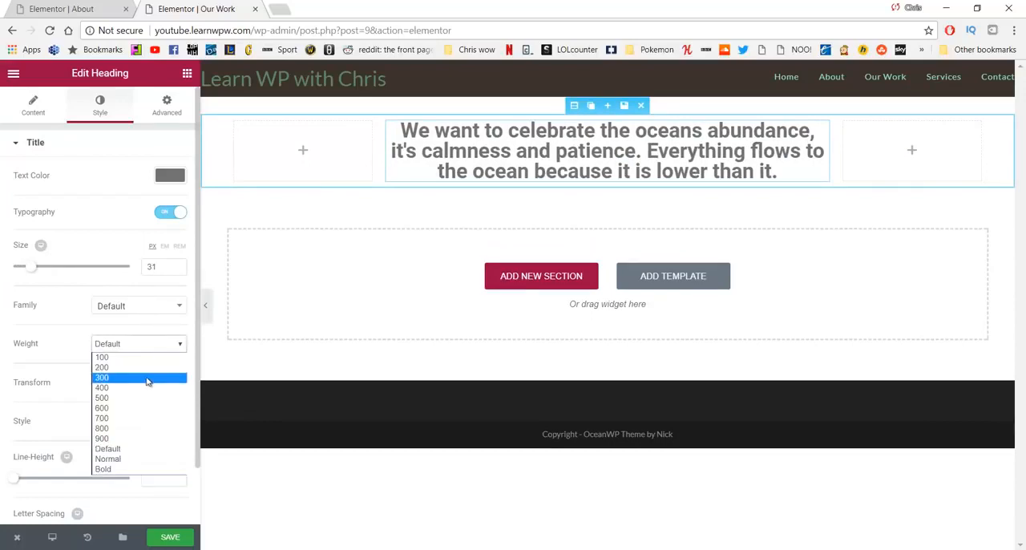
click(146, 378)
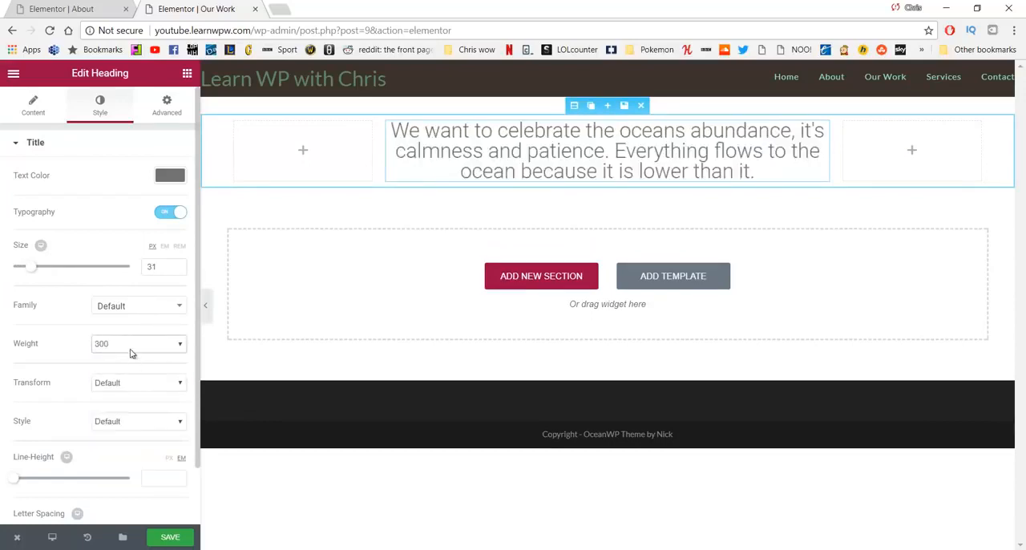
scroll(125, 336, down, 1)
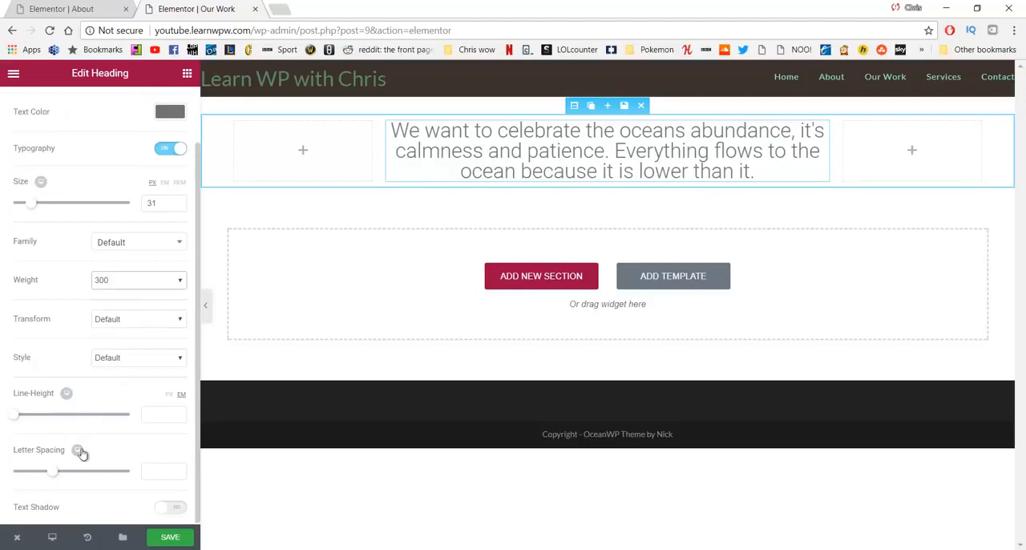
drag(62, 476, 64, 477)
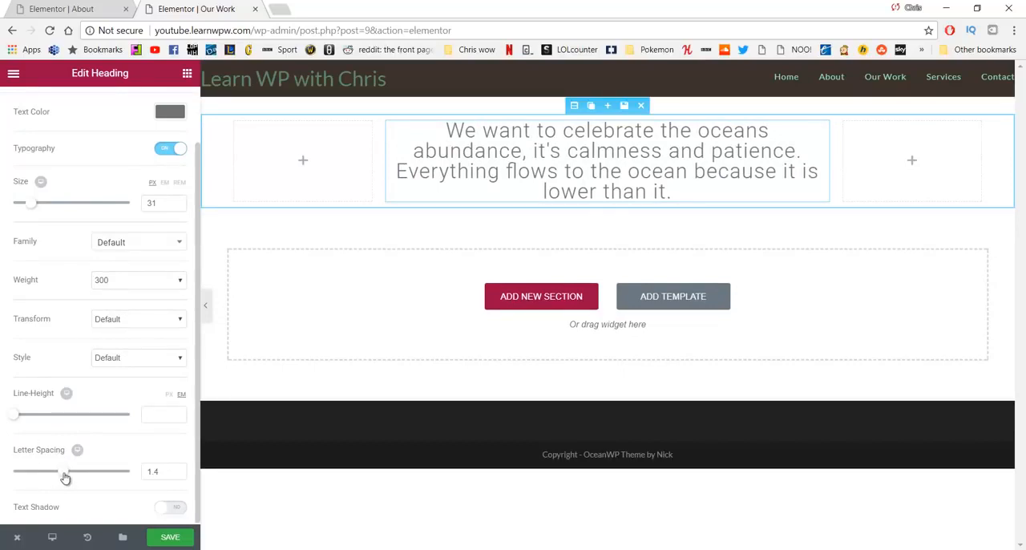
drag(64, 476, 67, 474)
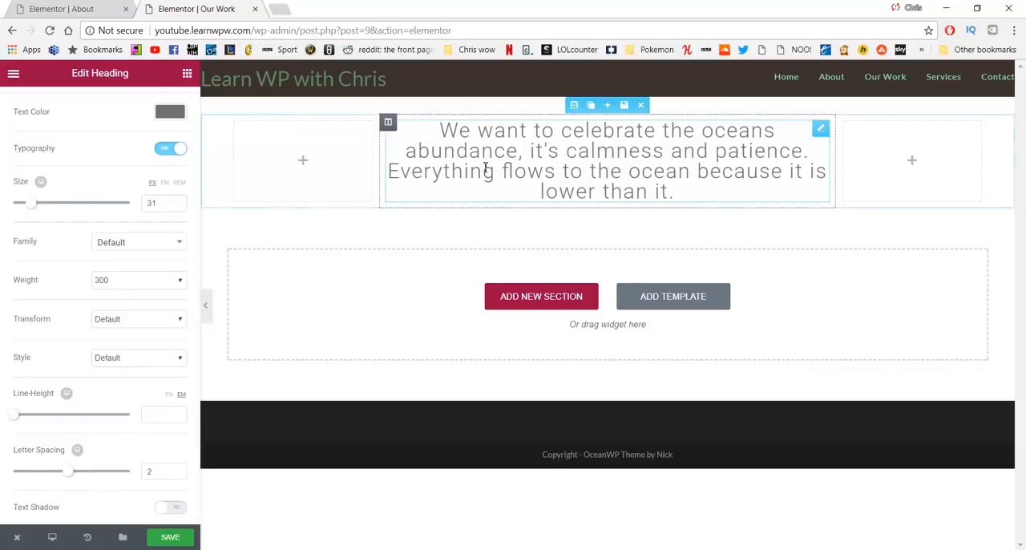
Step: Duplicate the section twice and replace the second heading with WordPad's "Our hoe is on land" paragraph, correcting "hoe" to "home"
click(591, 106)
click(592, 106)
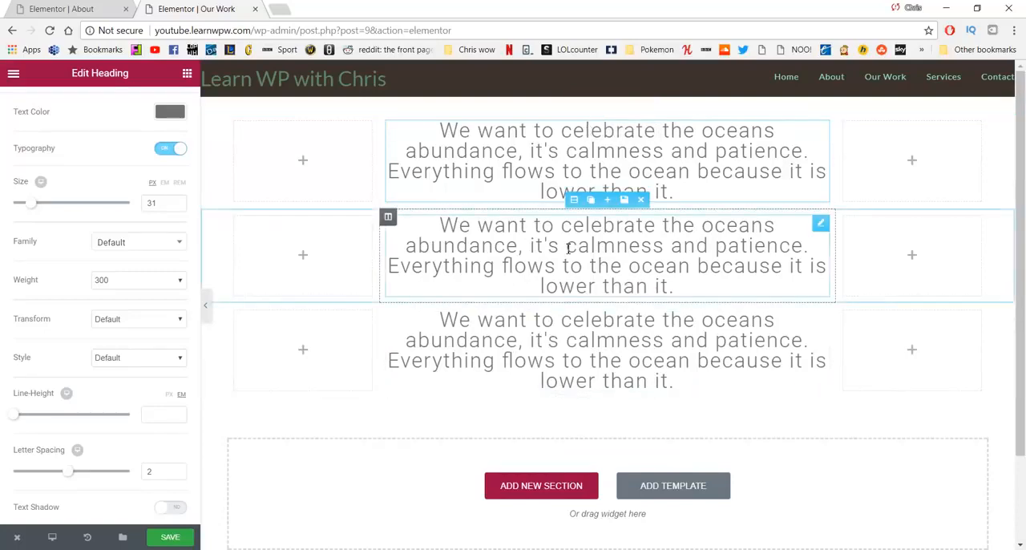
click(507, 287)
key(alt+Tab)
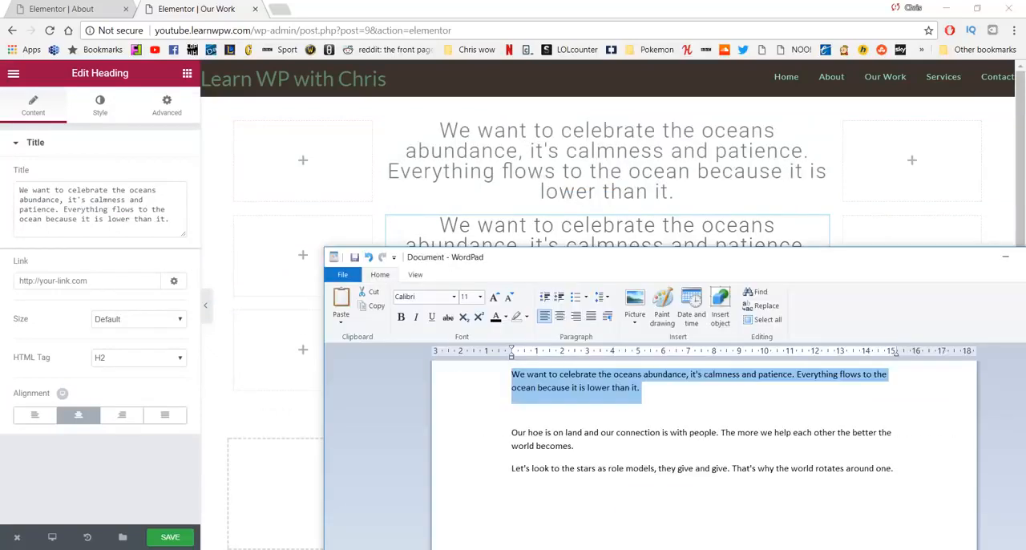
drag(574, 446, 498, 442)
key(ctrl+c)
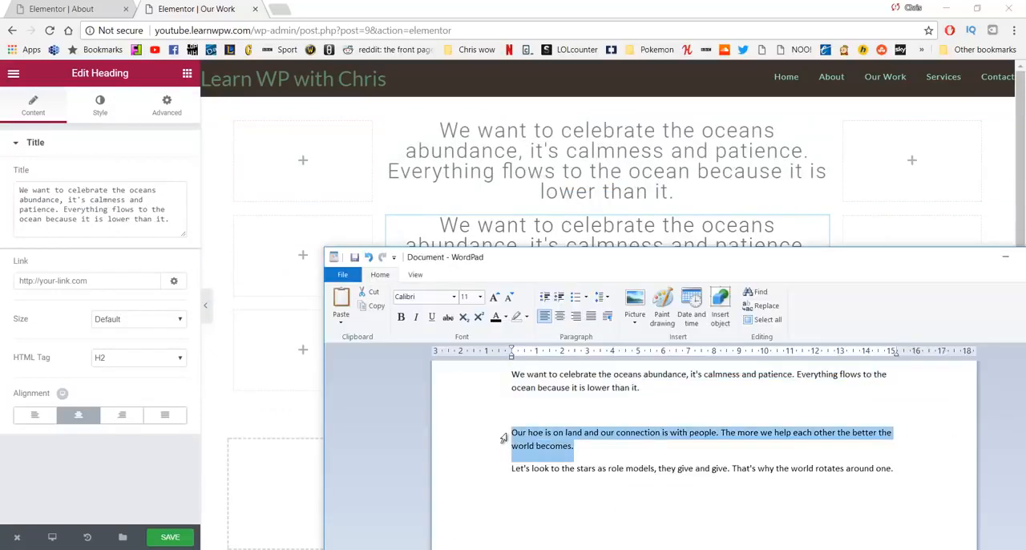
click(142, 220)
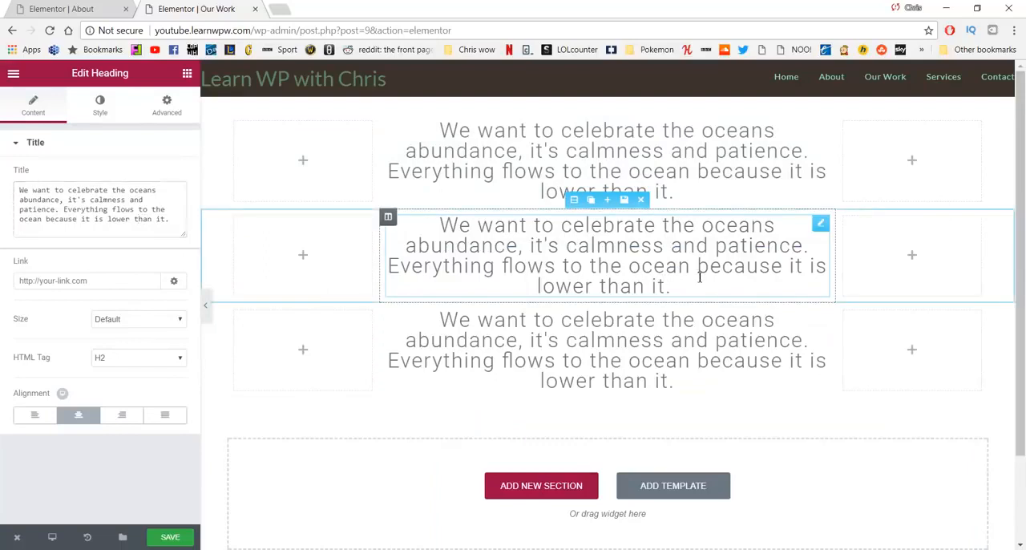
drag(171, 221, 4, 182)
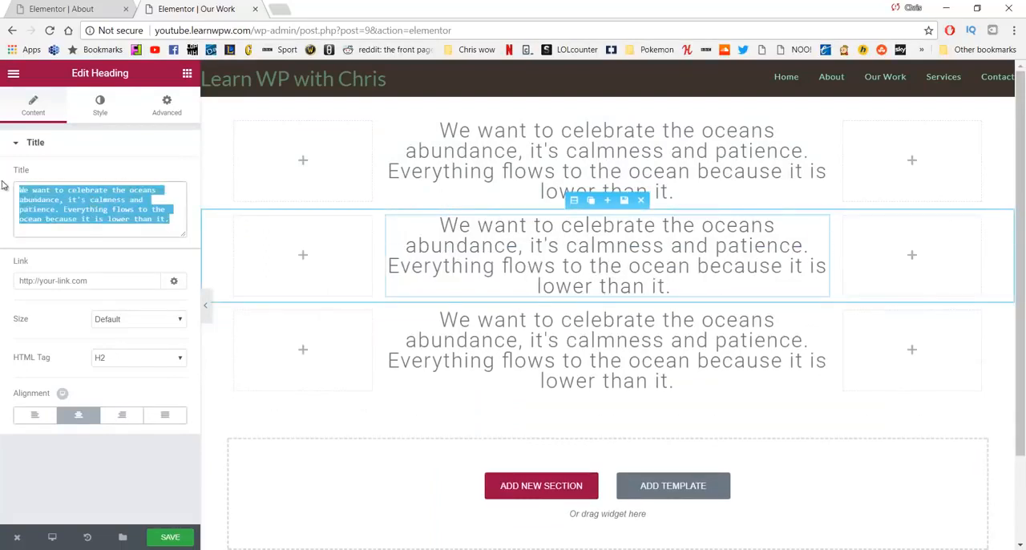
key(ctrl+v)
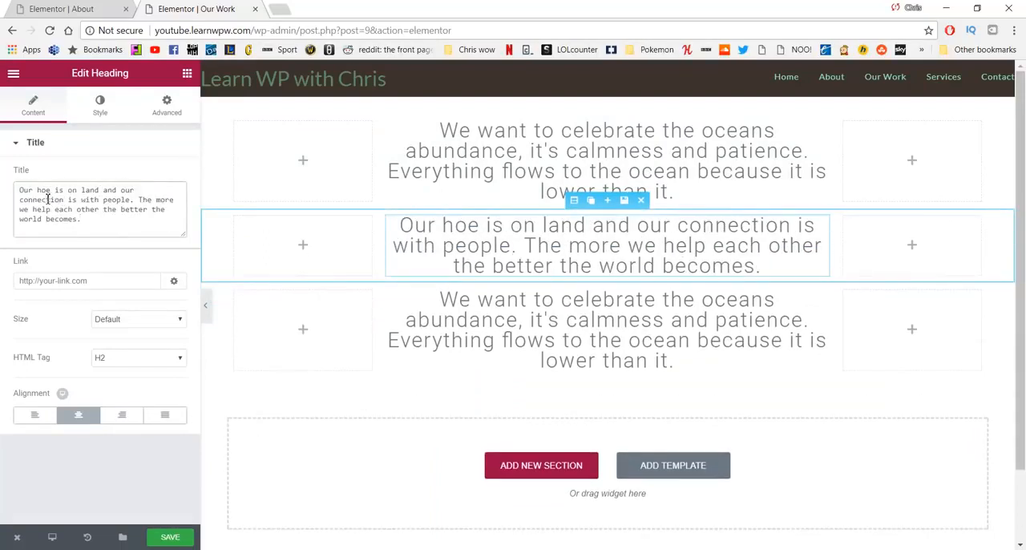
text(m)
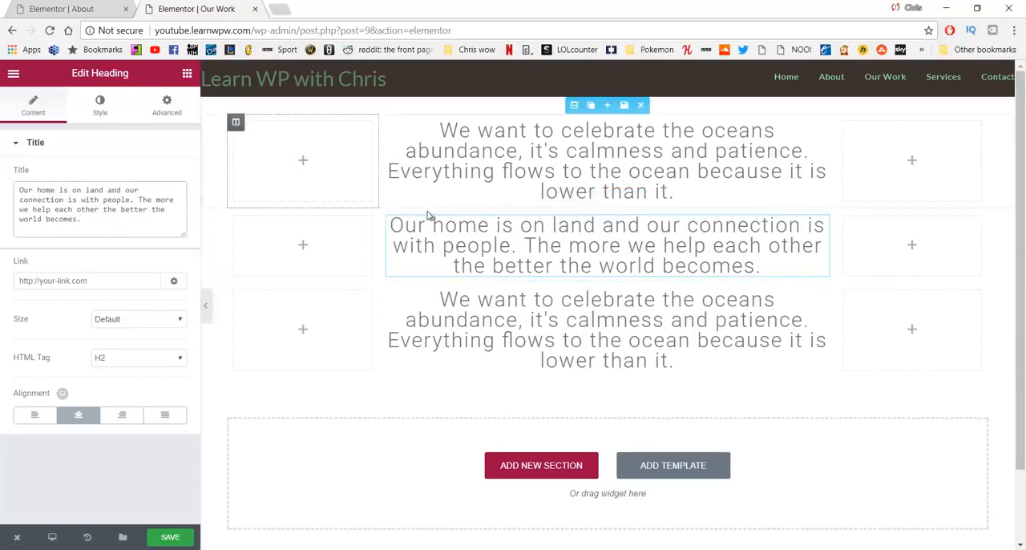
Step: Replace the third section's heading text with WordPad's paragraph that starts "Let's look to the stars as role models"
key(alt+Tab)
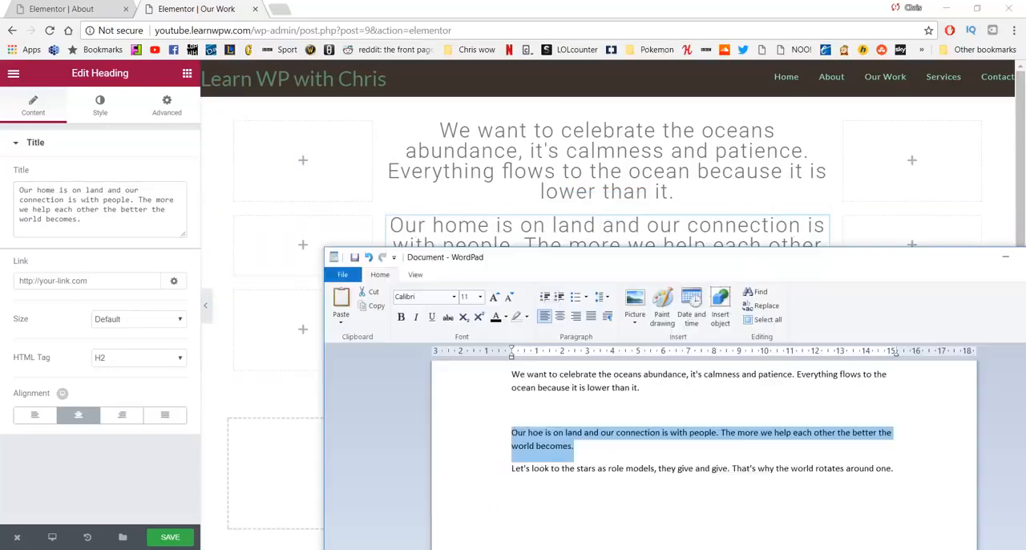
click(870, 470)
drag(911, 469, 507, 467)
key(ctrl+c)
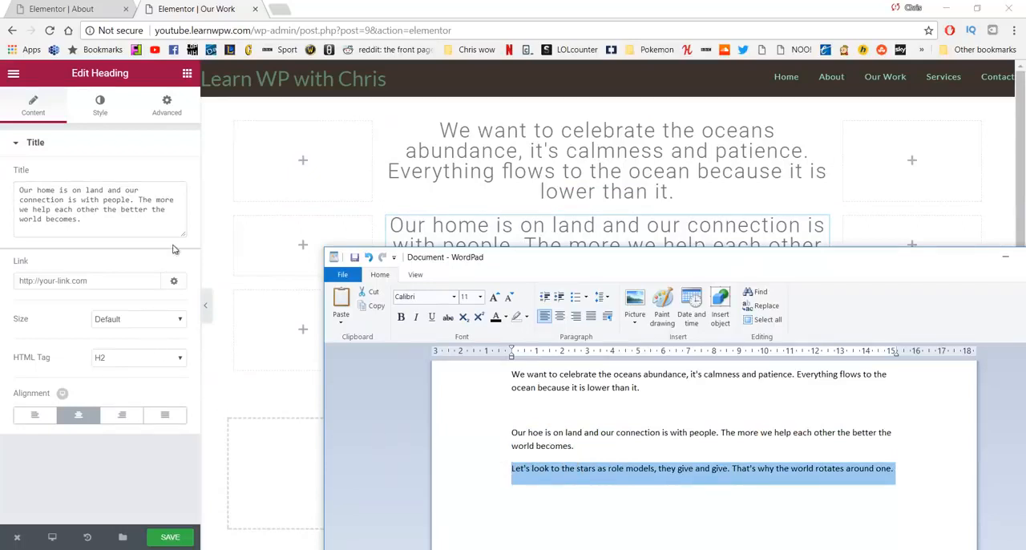
key(alt+Tab)
click(533, 340)
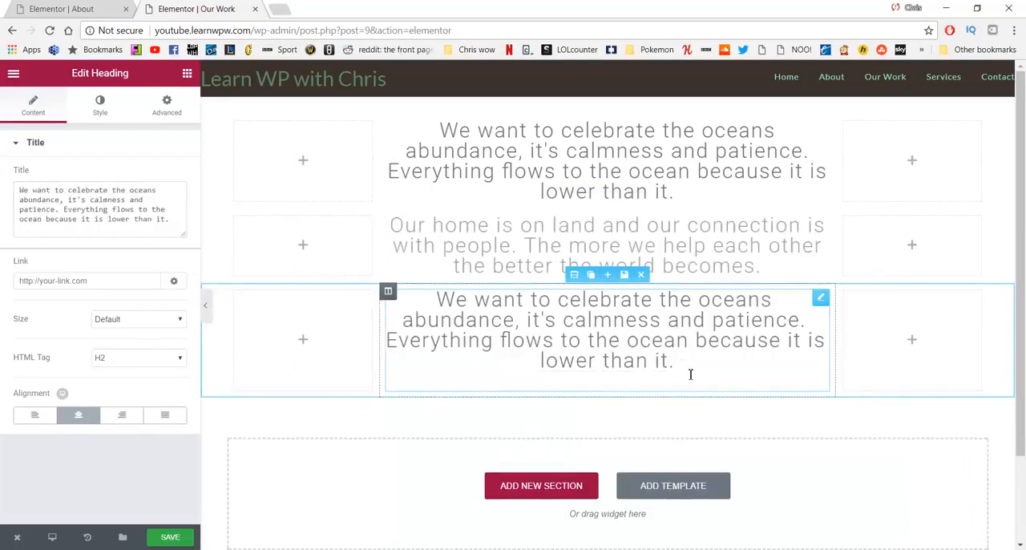
drag(690, 374, 403, 299)
key(BackSpace)
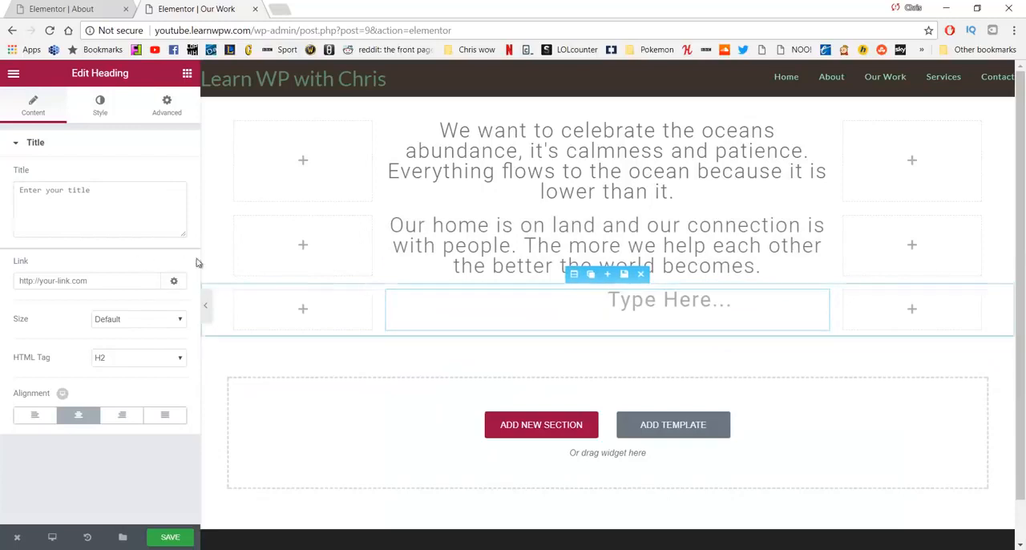
key(ctrl+v)
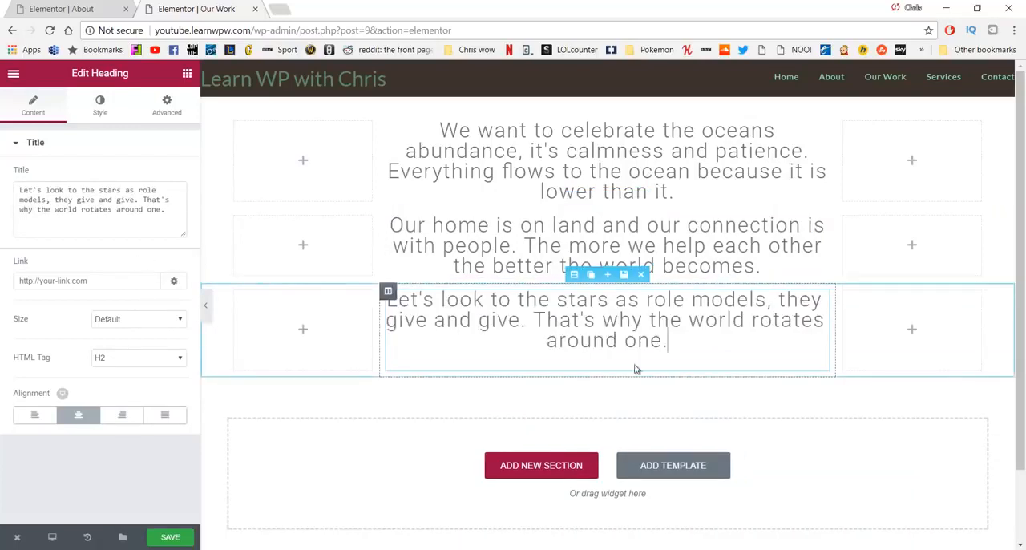
click(685, 374)
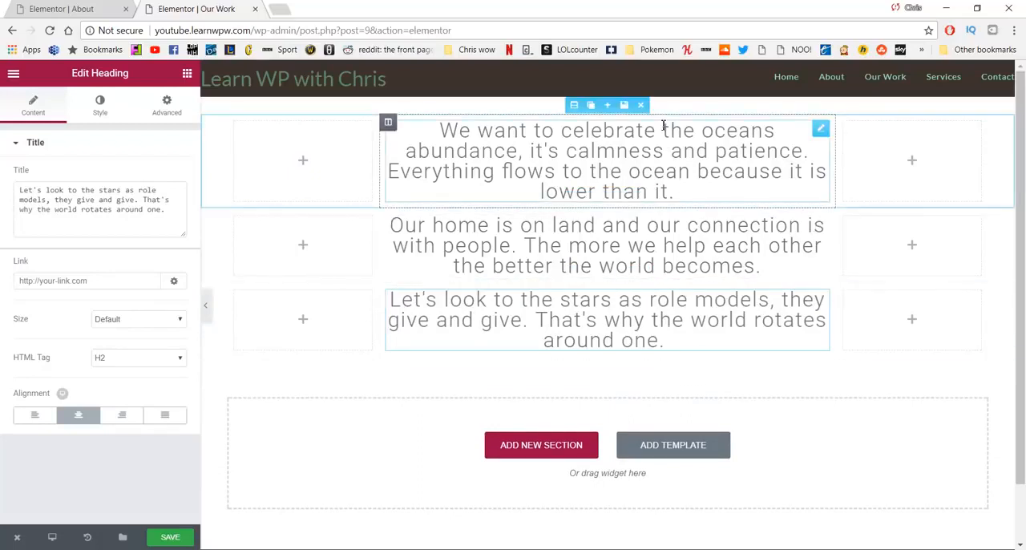
Step: Unlink the margins of the first heading, "We want to celebrate the oceans abundance", and set top and bottom to 150 px
click(489, 154)
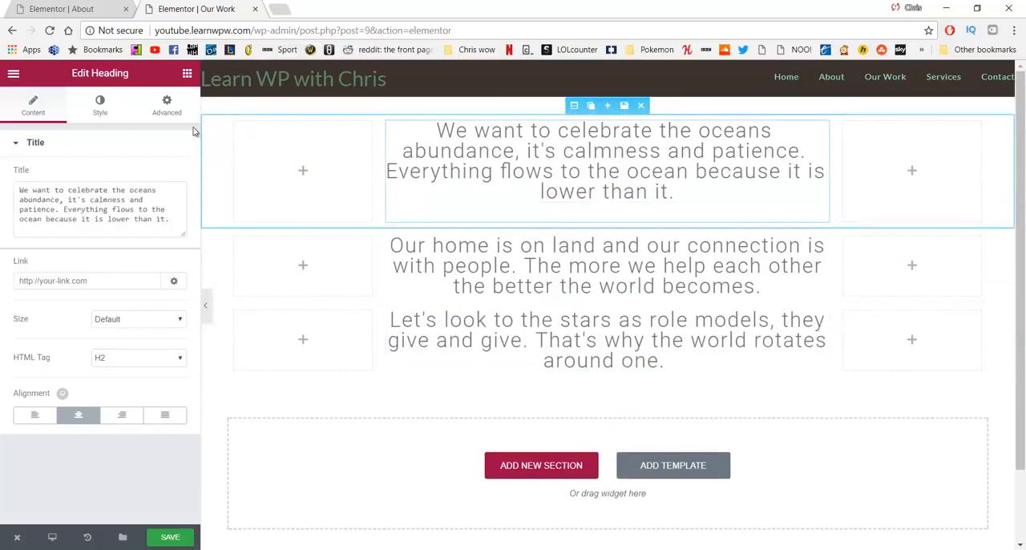
click(166, 104)
click(178, 199)
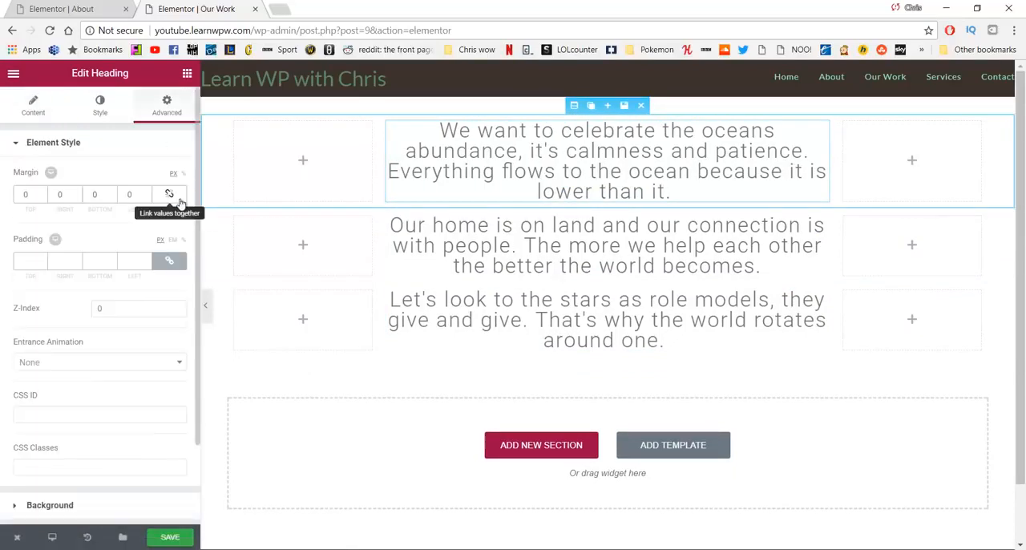
text(1)
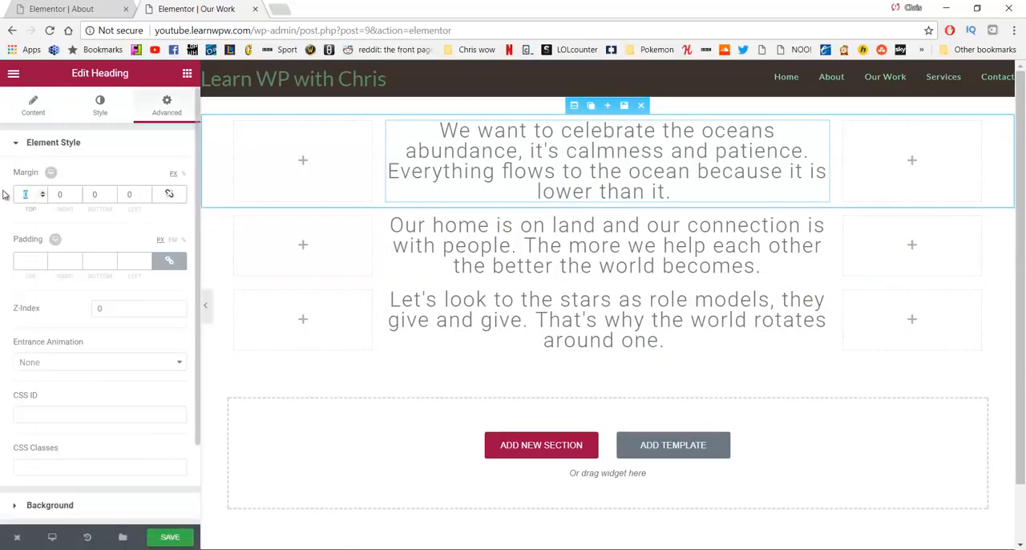
text(50)
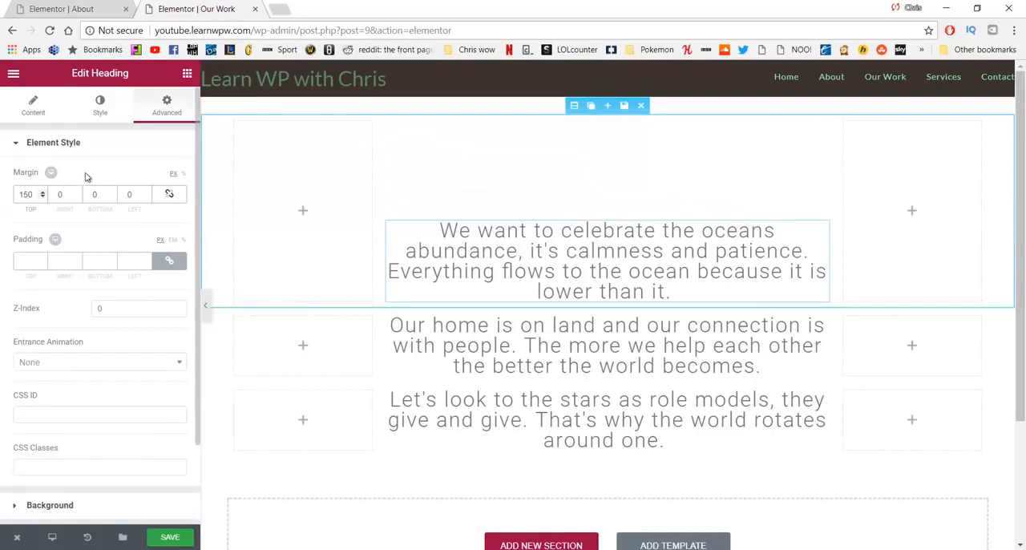
text(150)
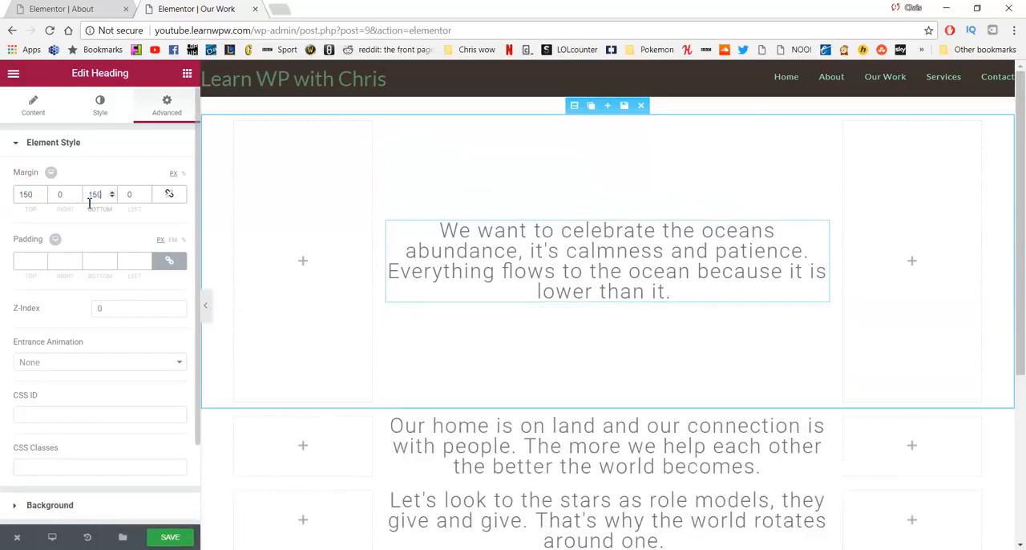
Step: Unlink the margins of the second heading, "Our home is on land", and set top and bottom to 150 px
scroll(446, 229, down, 2)
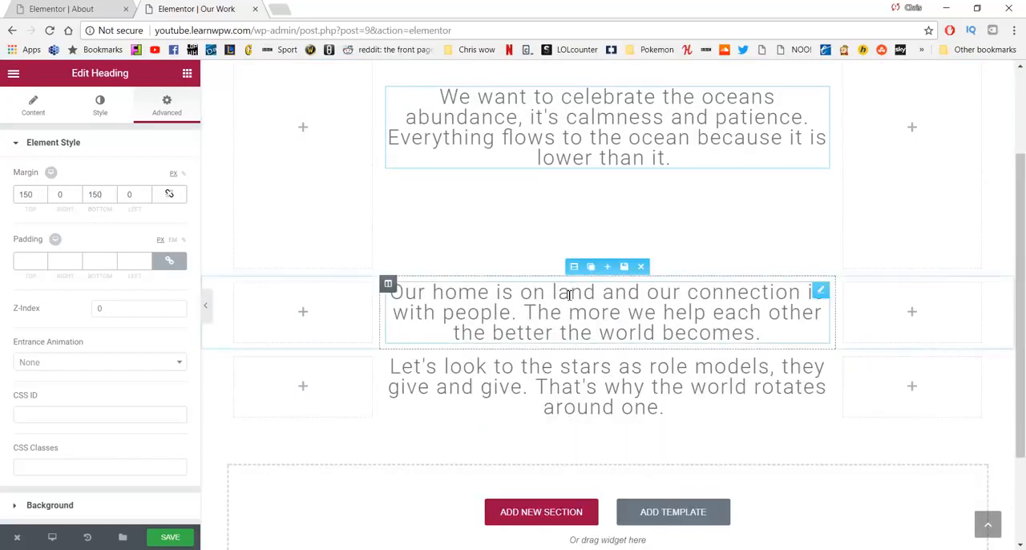
click(820, 289)
click(167, 105)
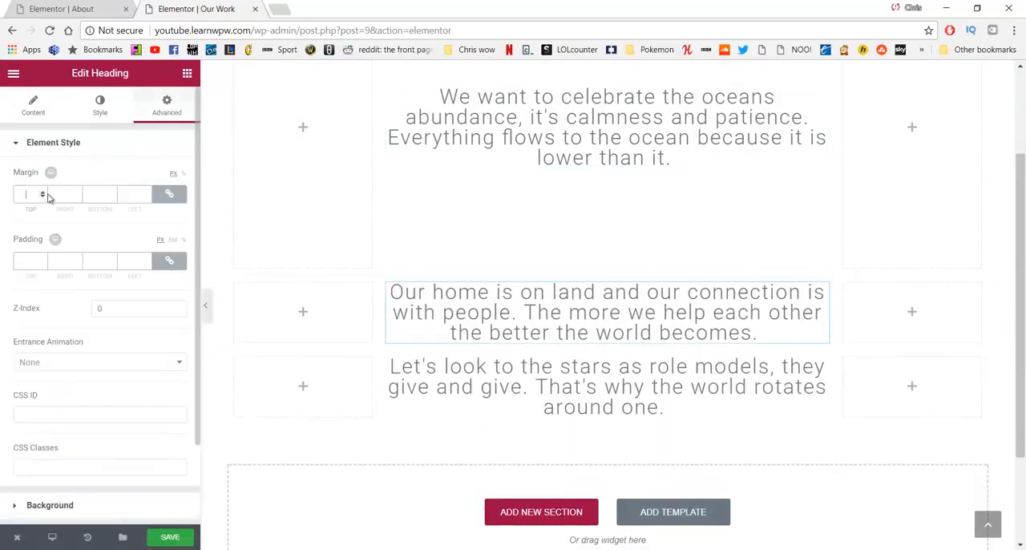
click(169, 194)
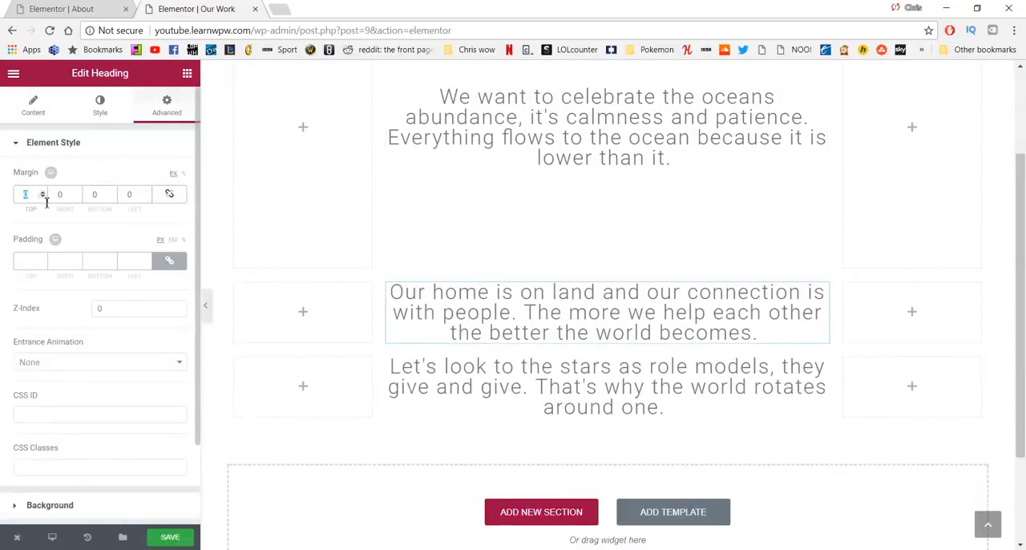
click(46, 200)
text(150)
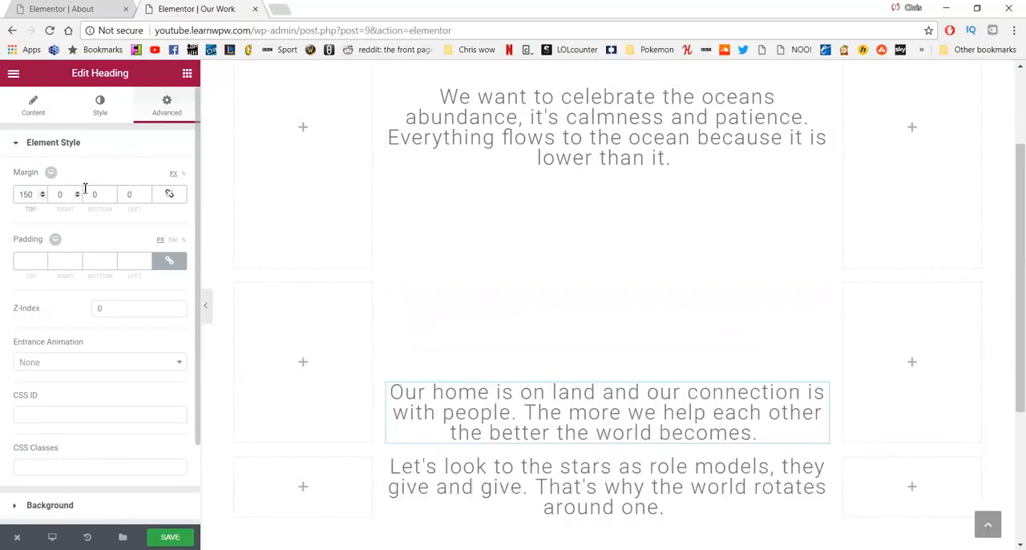
text(150)
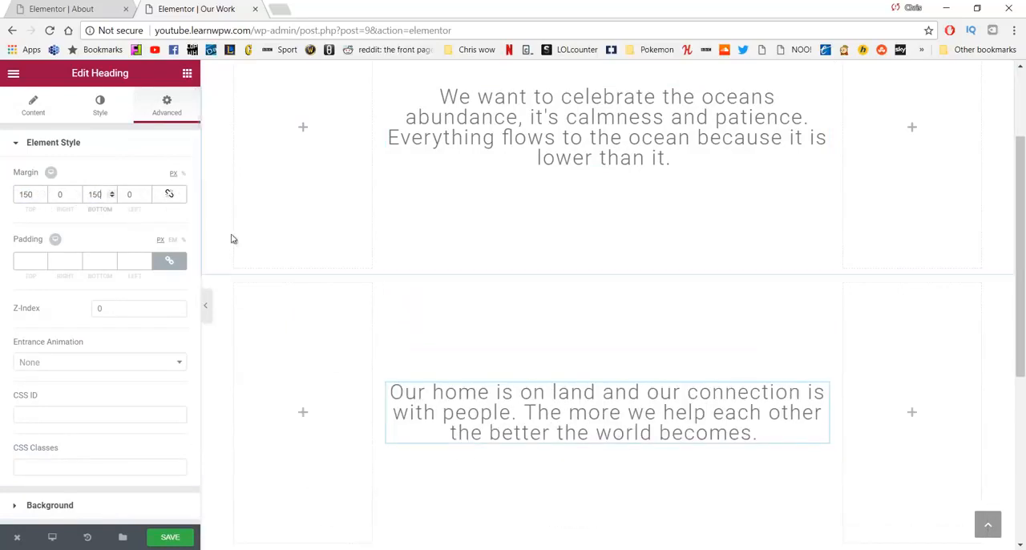
Step: Unlink the margins of the third heading, "Let's look to the stars", and set top and bottom to 150 px
scroll(440, 309, down, 3)
click(516, 326)
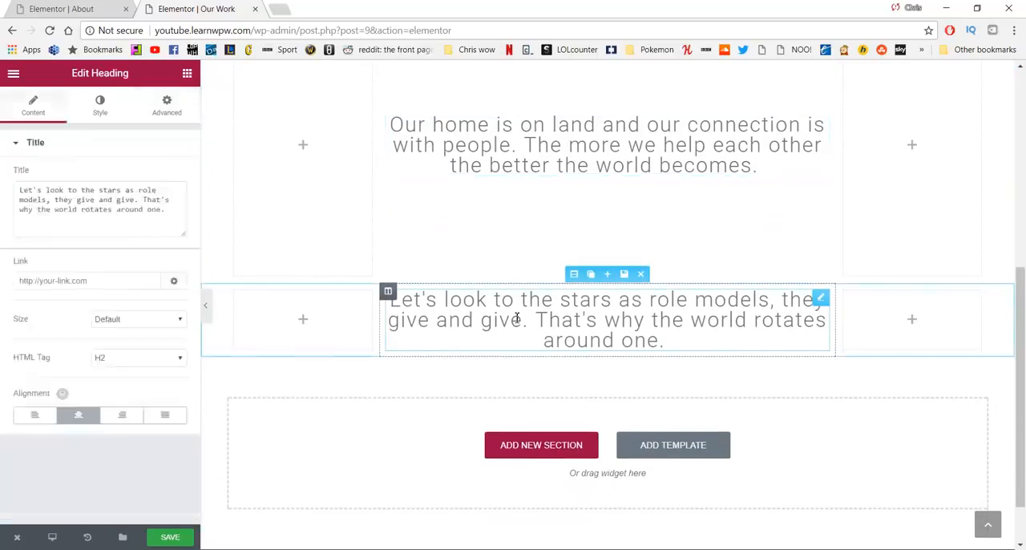
click(167, 106)
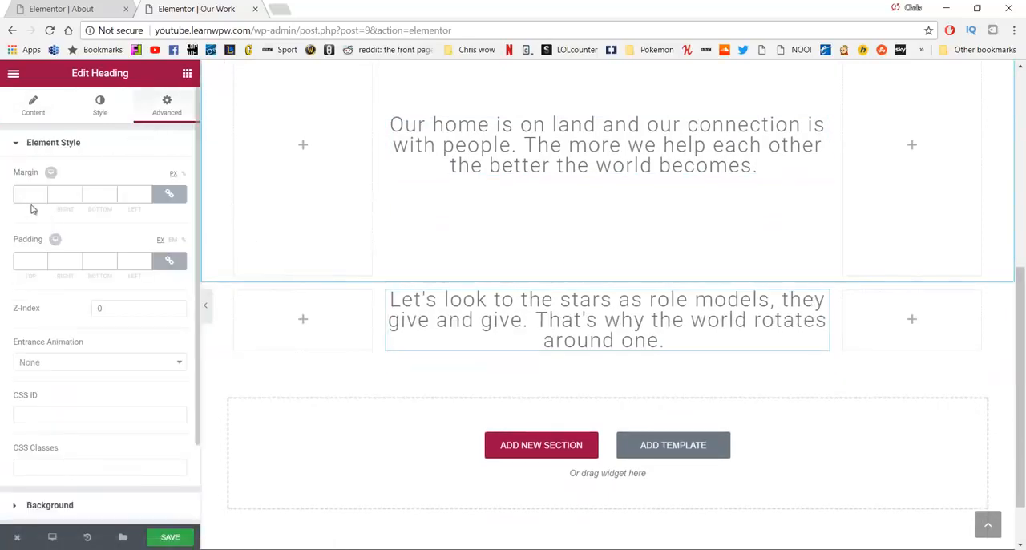
click(169, 193)
text(150)
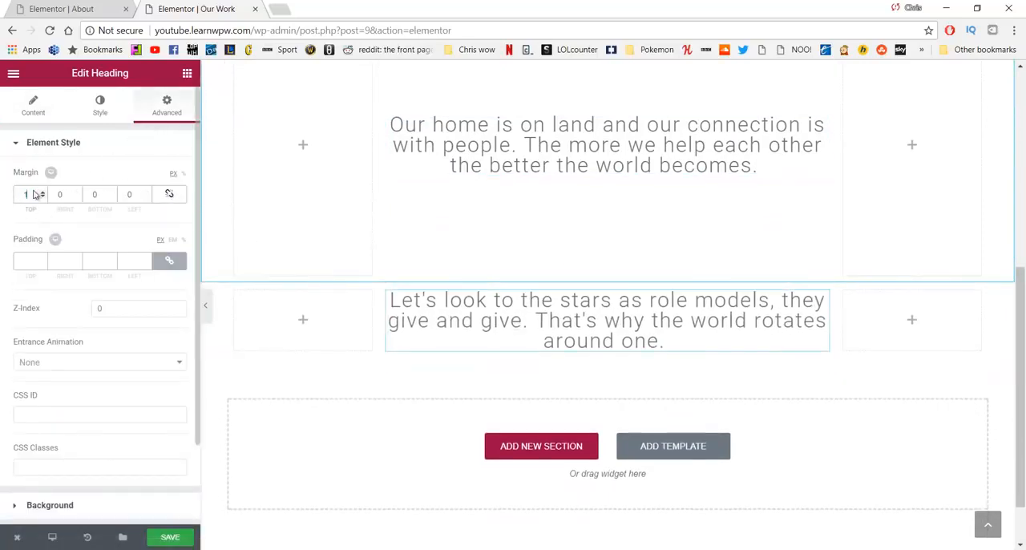
text(150)
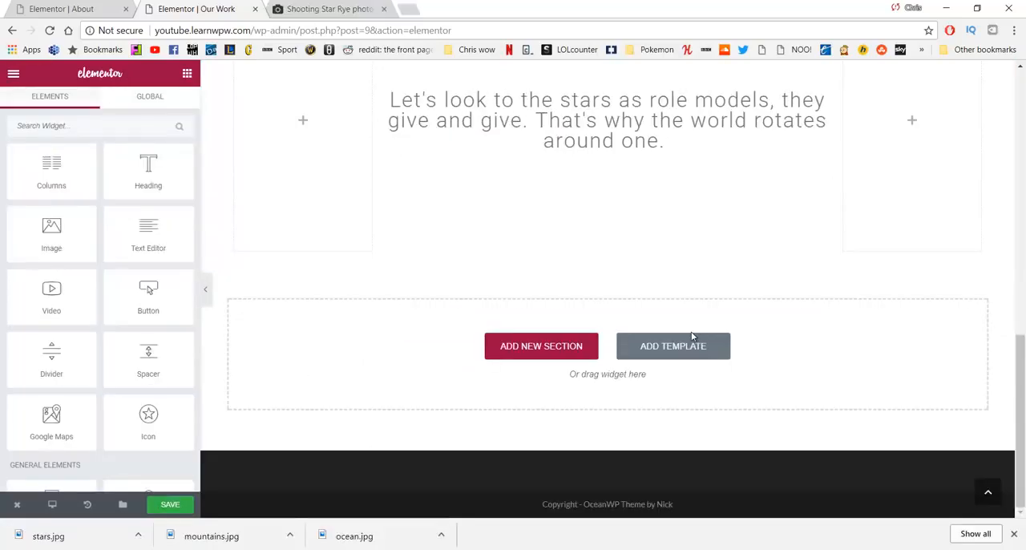
Step: Add a single-column section below the last heading and place a Spacer in it with a space of 400
scroll(692, 336, up, 2)
scroll(693, 333, down, 3)
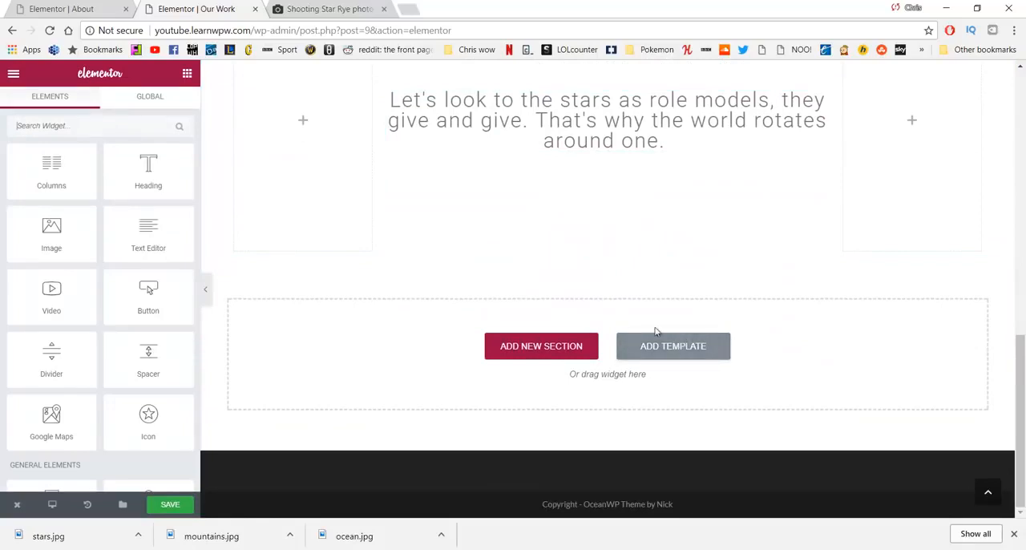
click(559, 343)
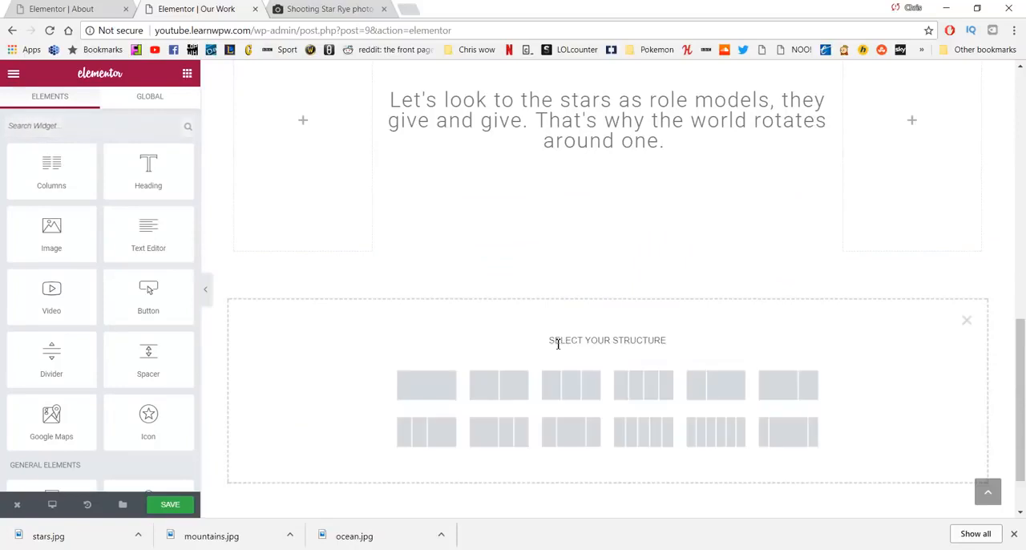
click(443, 393)
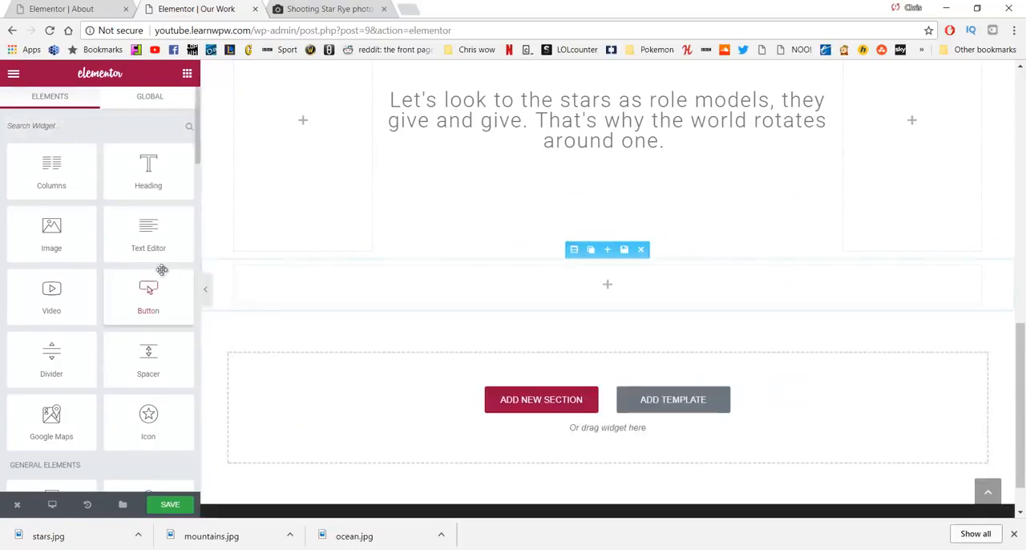
drag(150, 349, 454, 281)
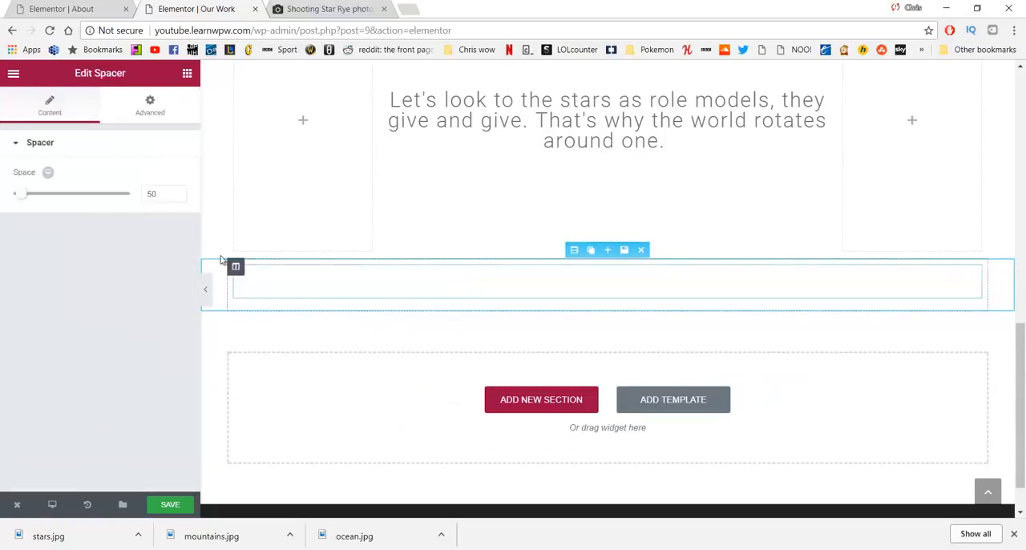
drag(163, 195, 138, 201)
text(400)
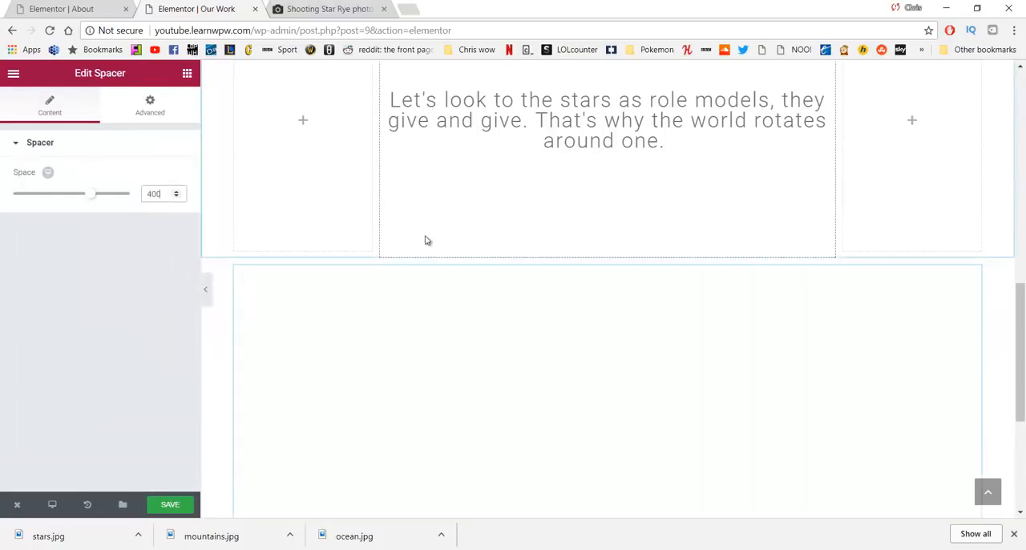
Step: Give the spacer section a classic background using the rocky ocean coastline image from the media library
scroll(601, 210, down, 2)
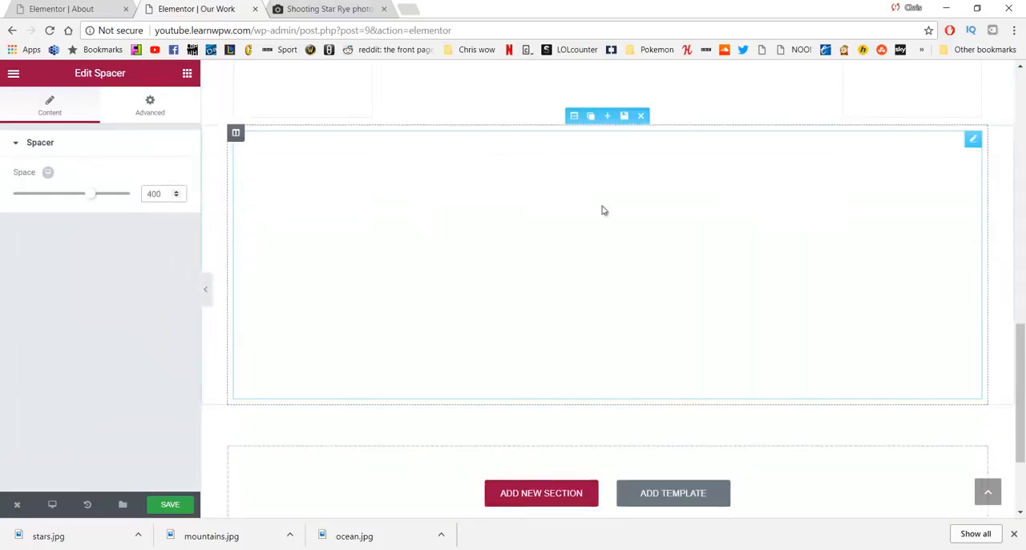
click(574, 117)
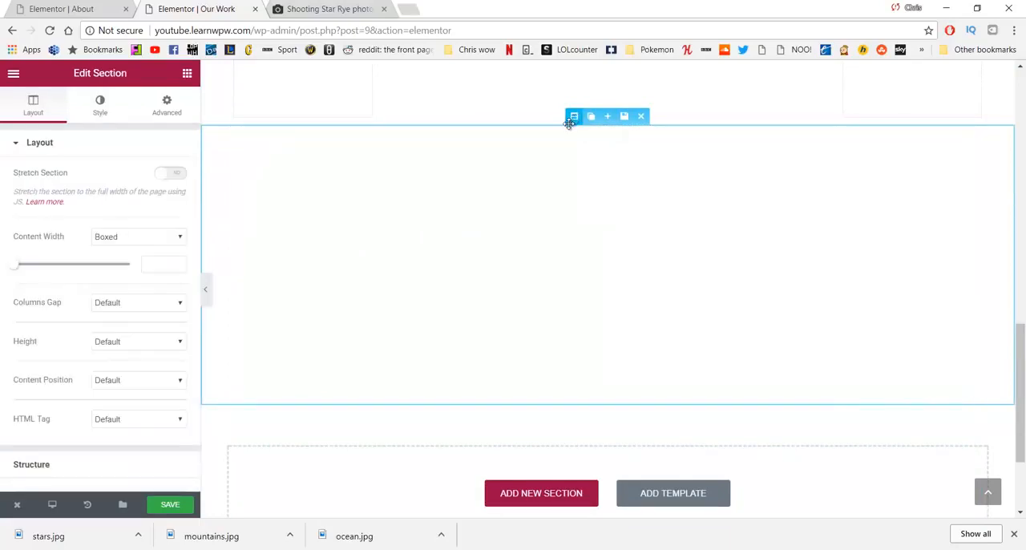
click(101, 106)
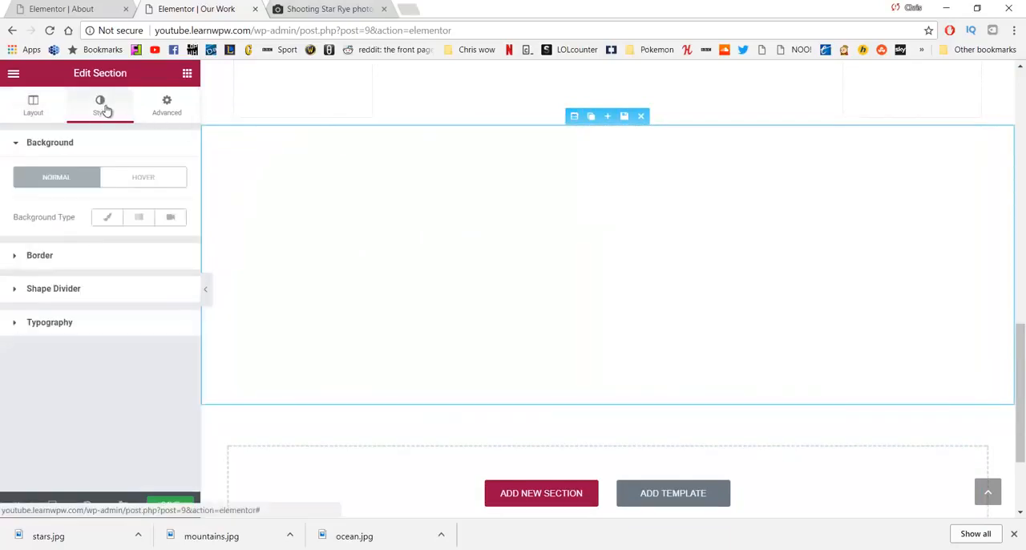
click(109, 220)
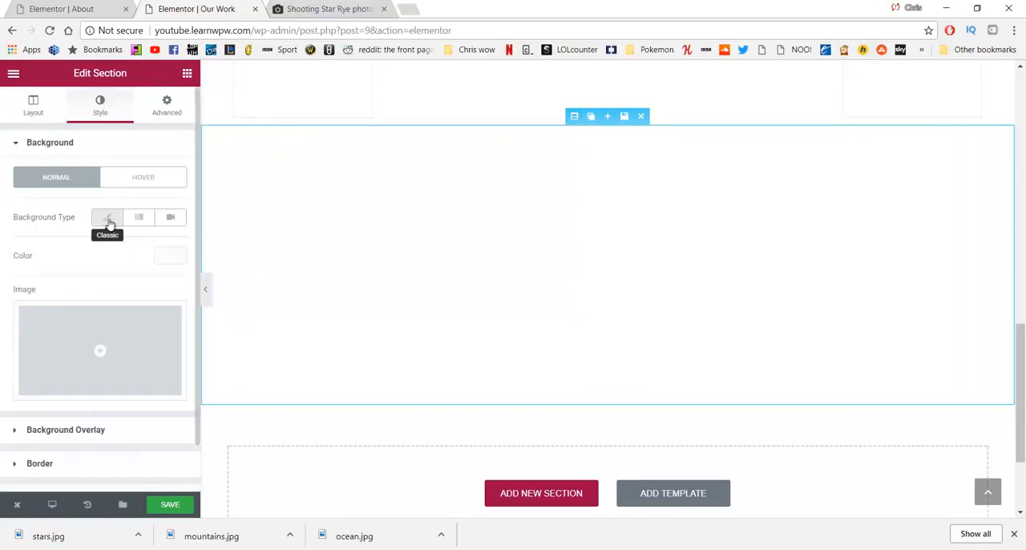
click(99, 343)
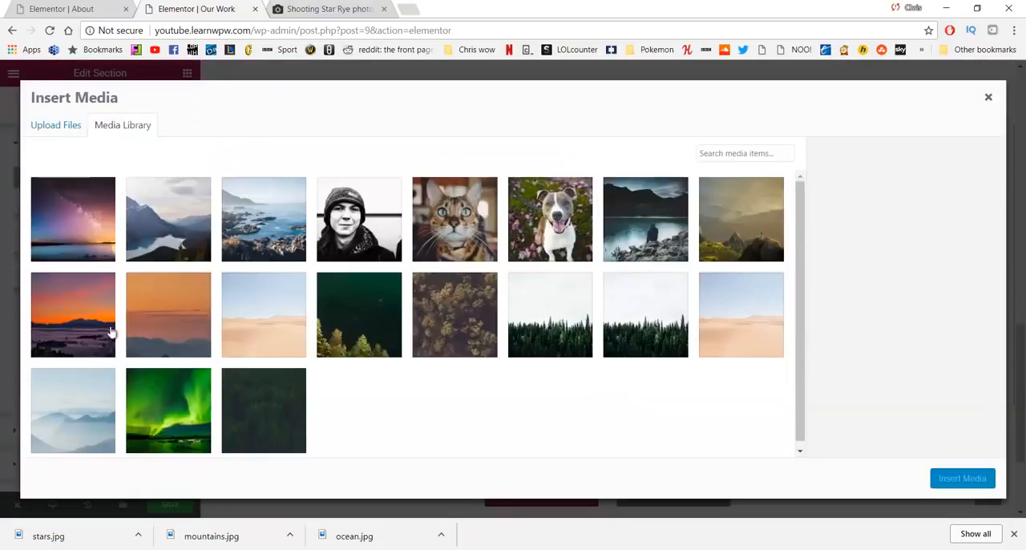
click(249, 212)
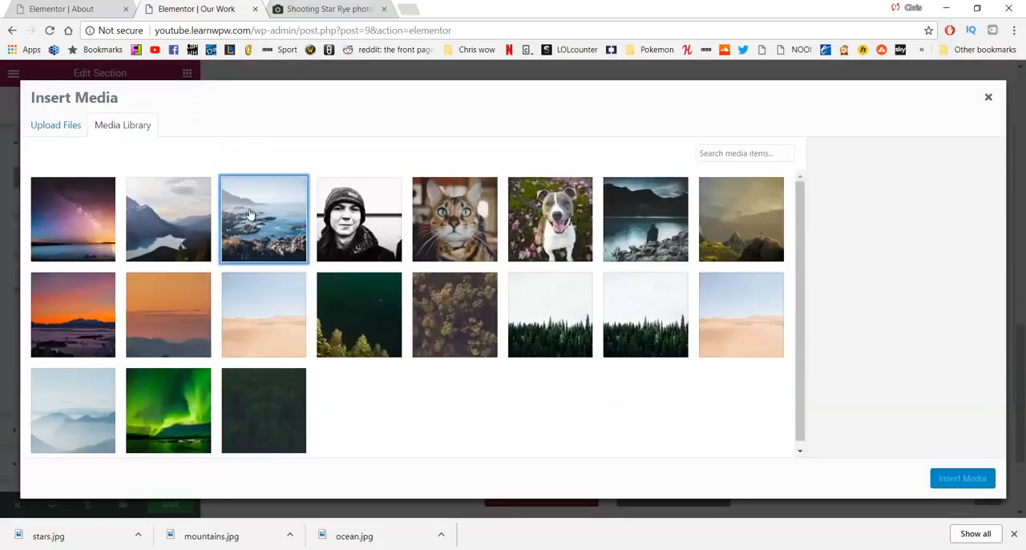
click(957, 478)
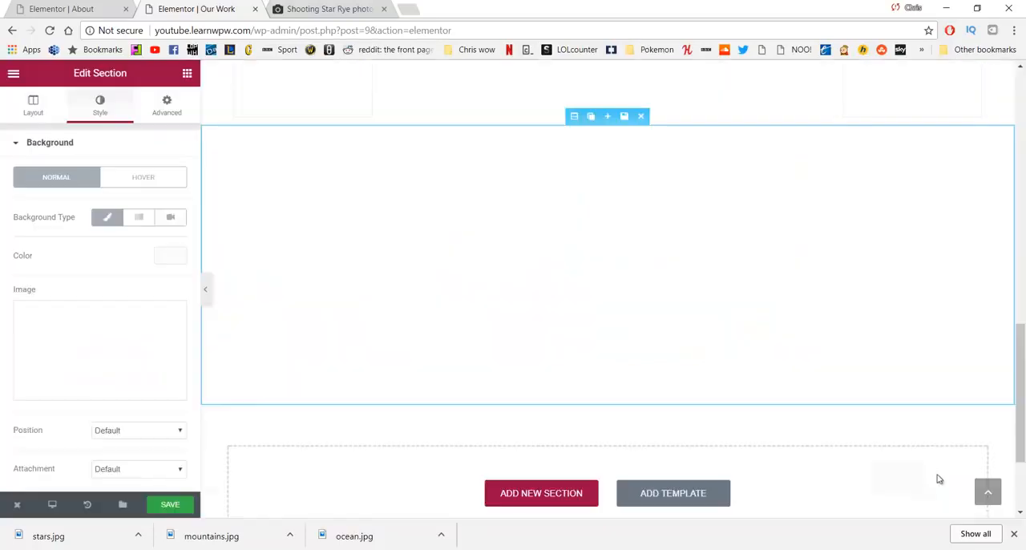
Step: Set the ocean background image's position to Center Center and its size to Cover
scroll(112, 291, down, 2)
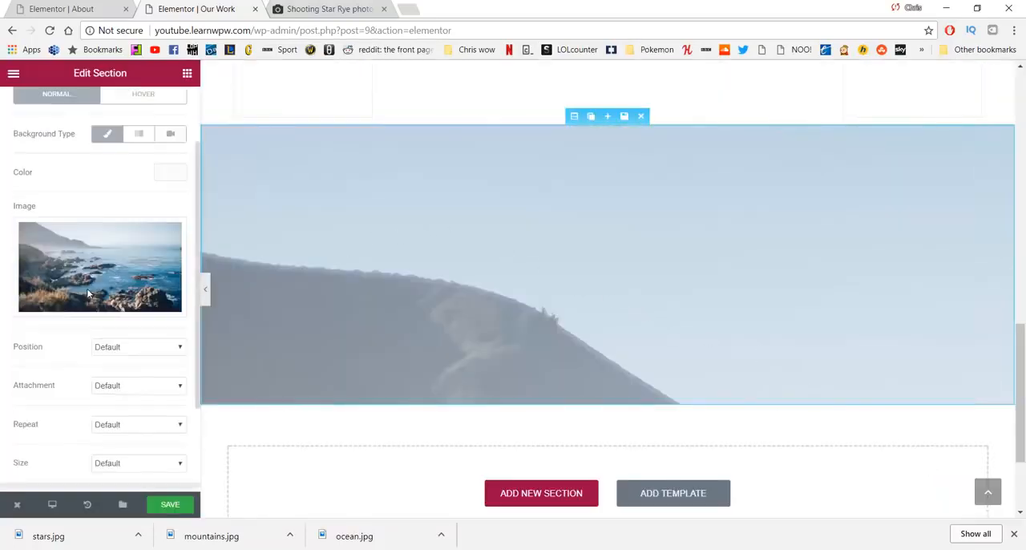
click(124, 264)
click(120, 324)
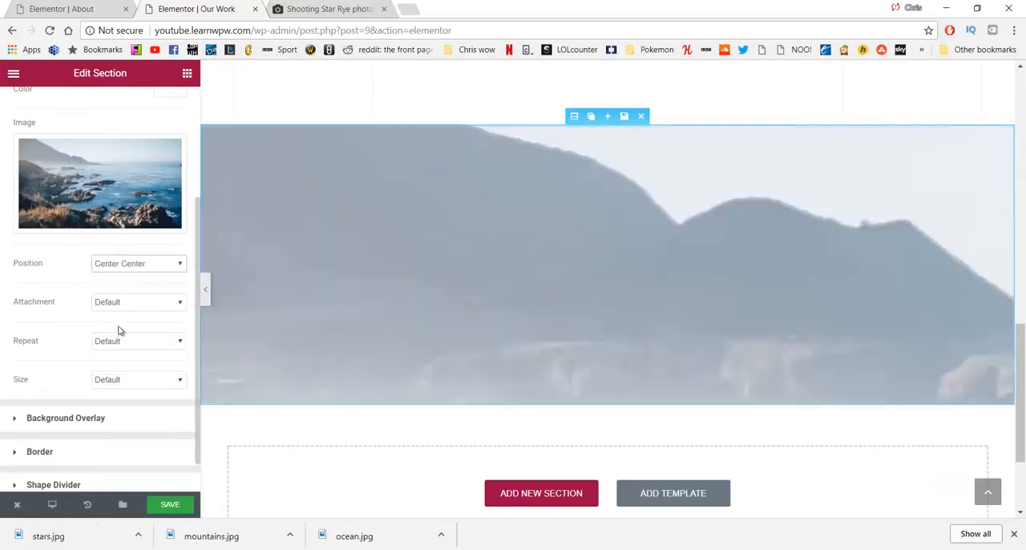
click(134, 379)
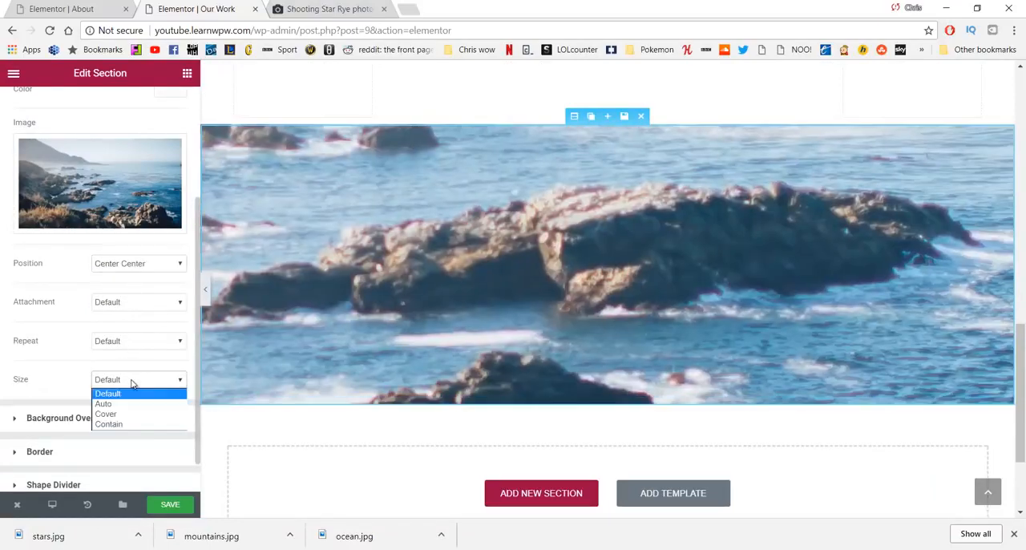
click(134, 412)
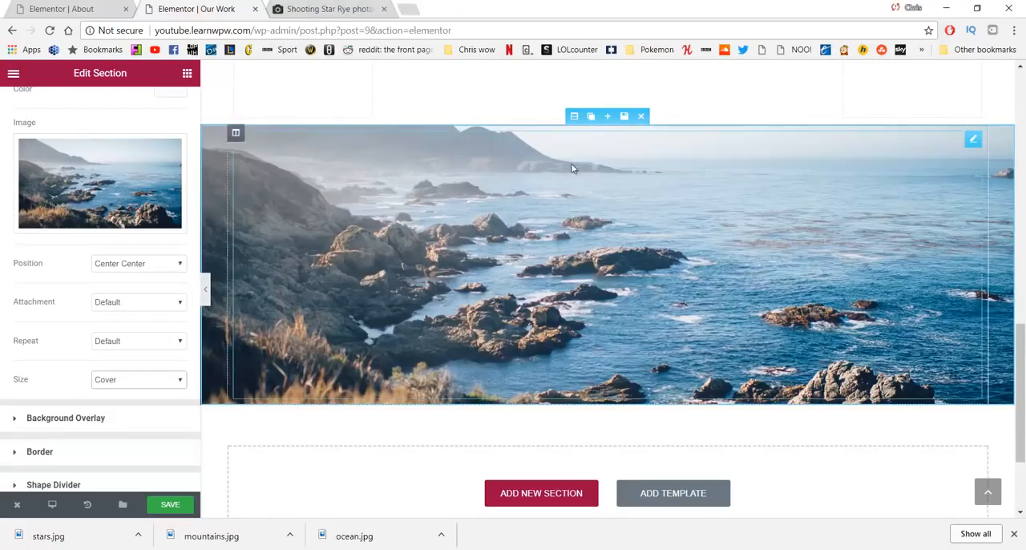
Step: Duplicate the ocean image section twice to make three stacked image sections
scroll(531, 287, down, 1)
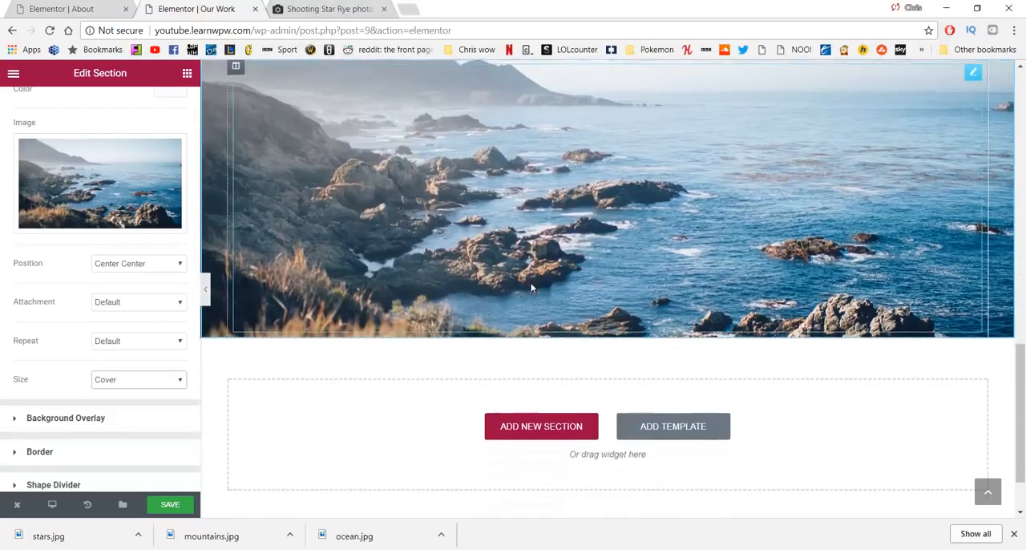
scroll(530, 287, up, 2)
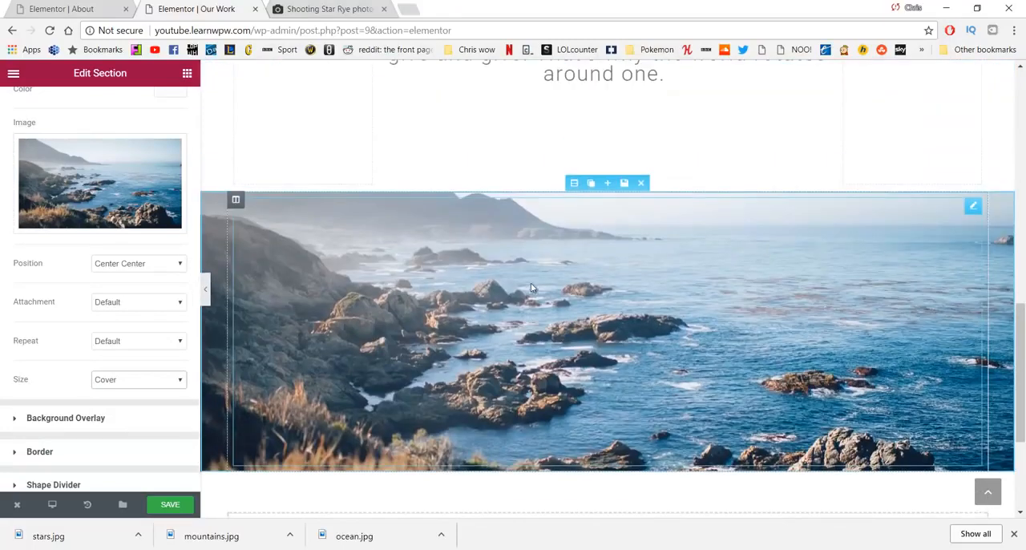
click(589, 185)
scroll(589, 281, down, 3)
scroll(587, 299, up, 1)
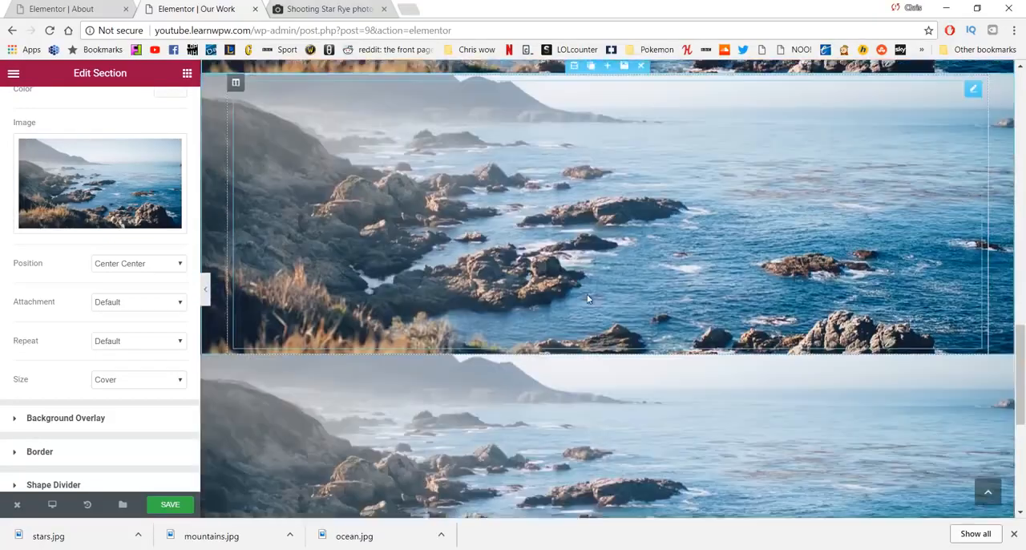
scroll(587, 299, down, 2)
scroll(583, 291, up, 2)
scroll(583, 265, down, 1)
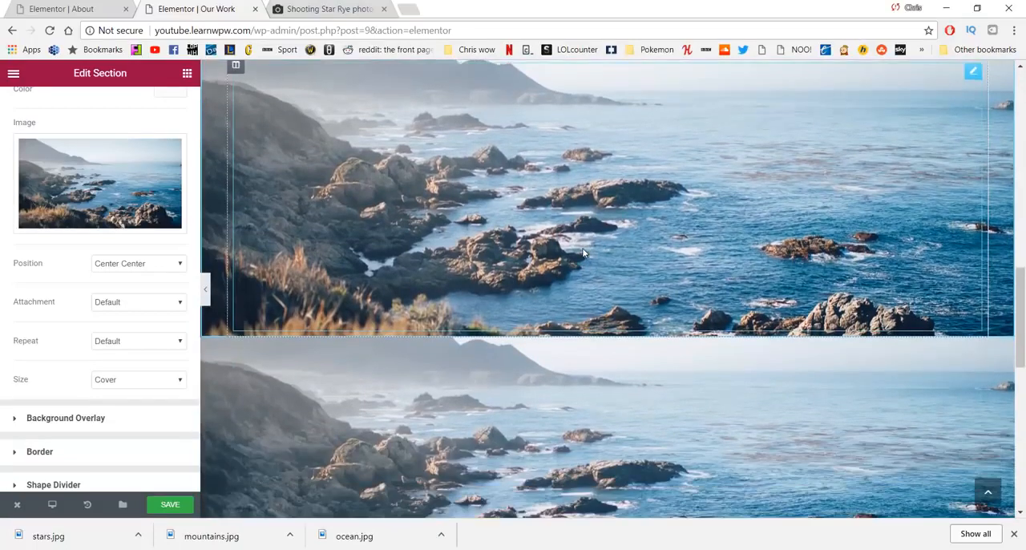
Step: Replace the background image of the second ocean section with mountains.jpg from the media library
scroll(584, 253, down, 1)
click(574, 262)
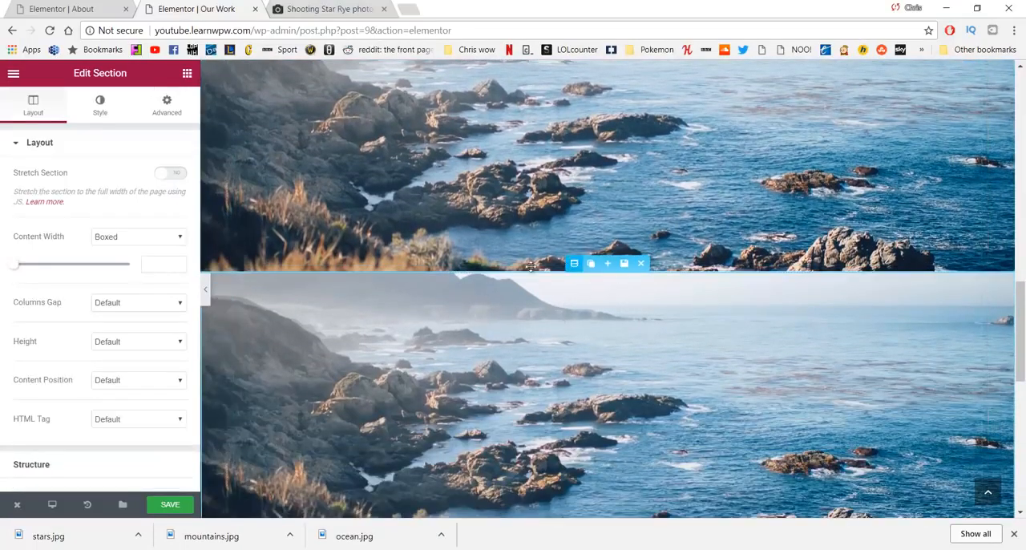
click(99, 105)
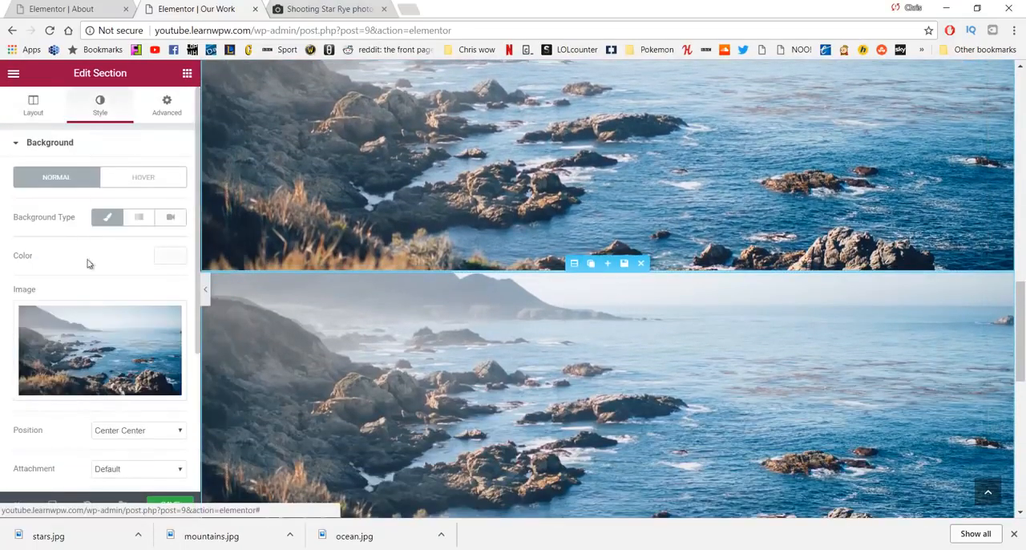
click(109, 354)
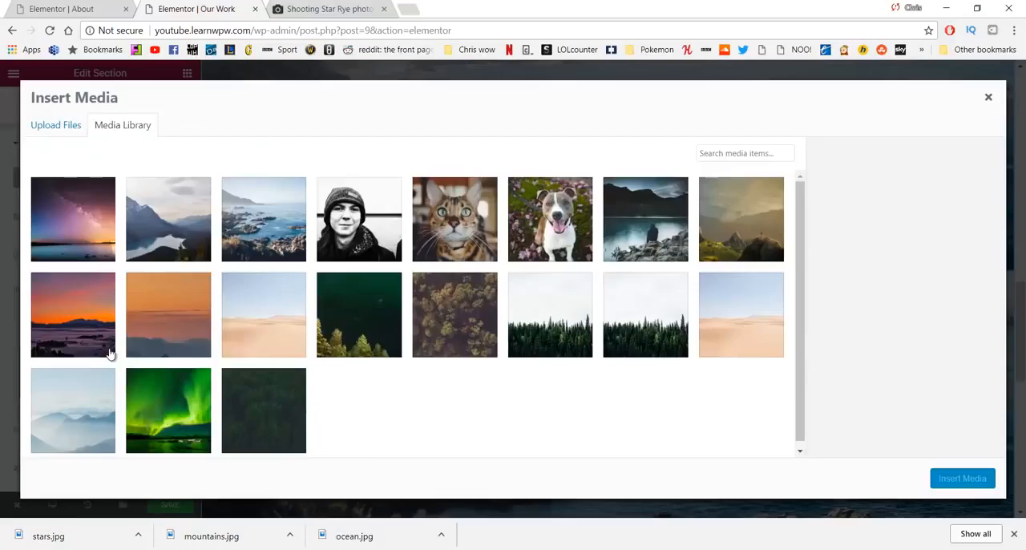
click(160, 239)
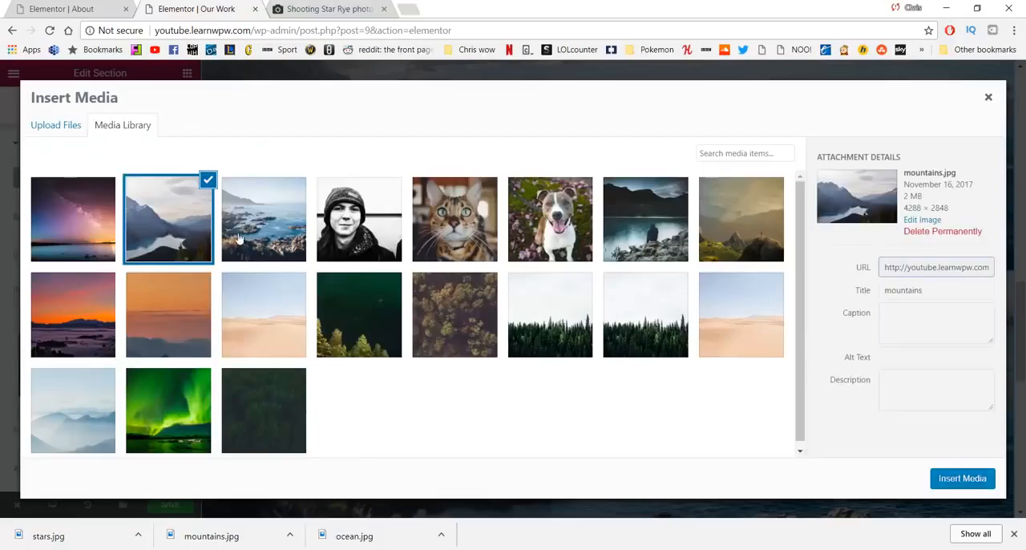
click(966, 479)
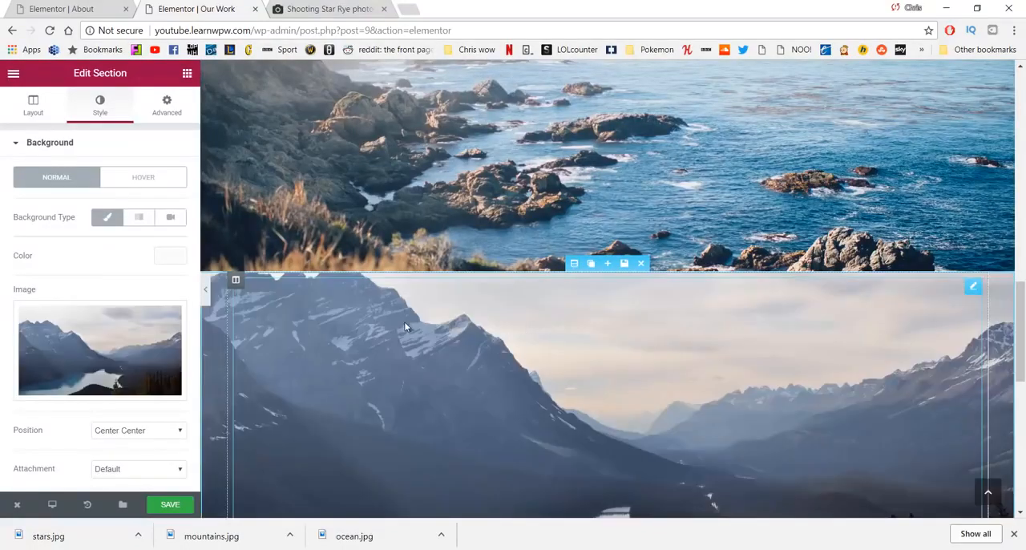
Step: Replace the background image of the third ocean section with stars.jpg from the media library
scroll(404, 326, down, 2)
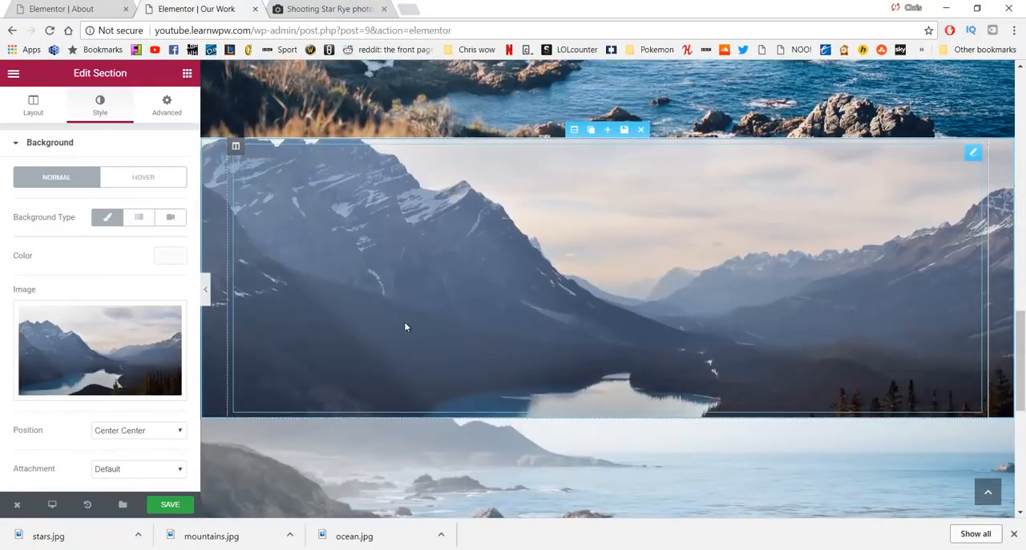
scroll(405, 326, down, 3)
click(562, 229)
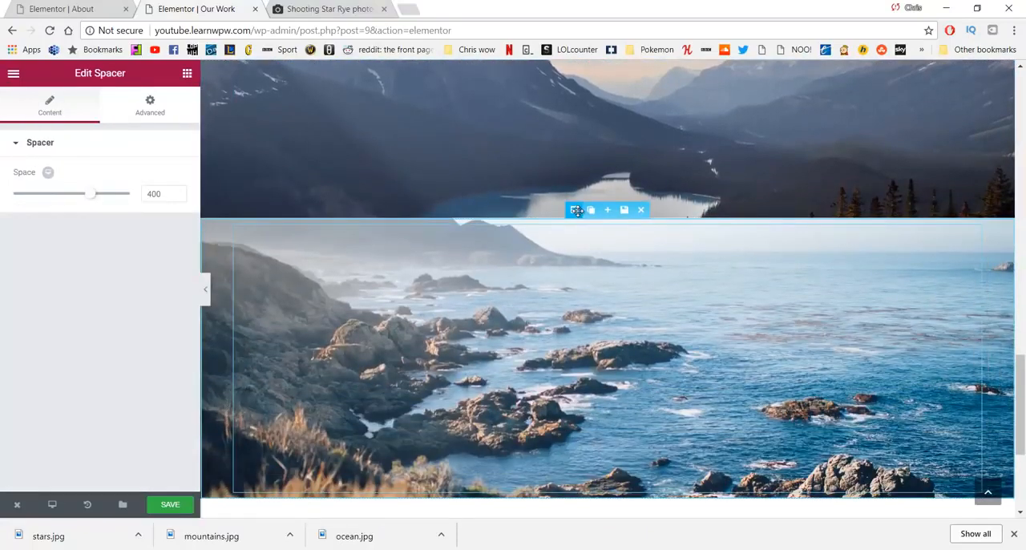
click(574, 210)
click(104, 105)
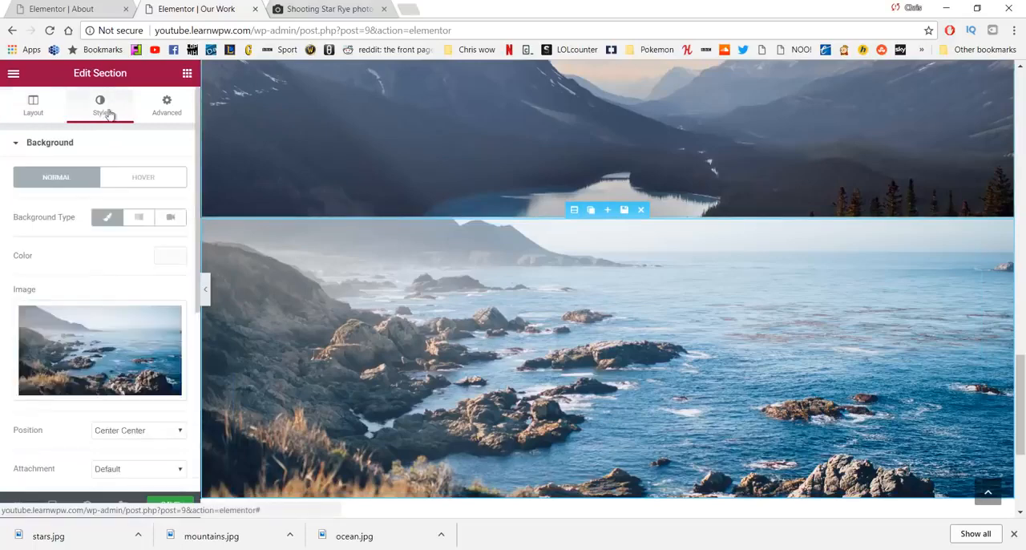
click(81, 350)
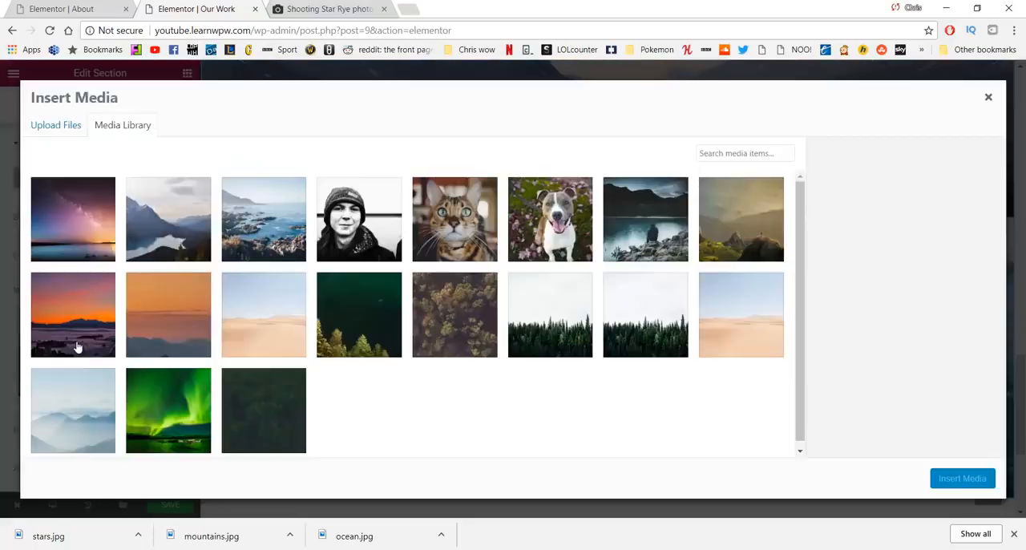
click(73, 236)
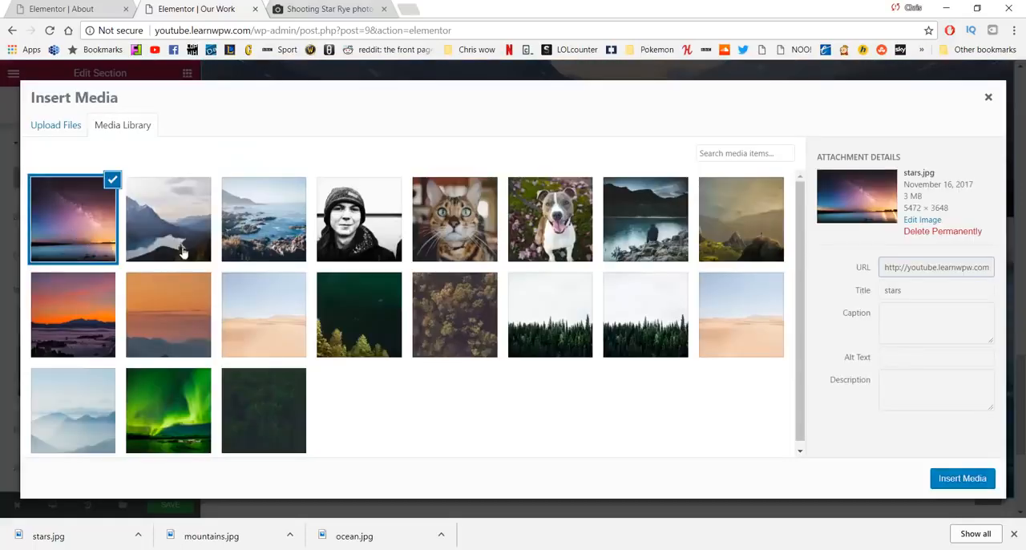
click(963, 478)
scroll(651, 304, down, 1)
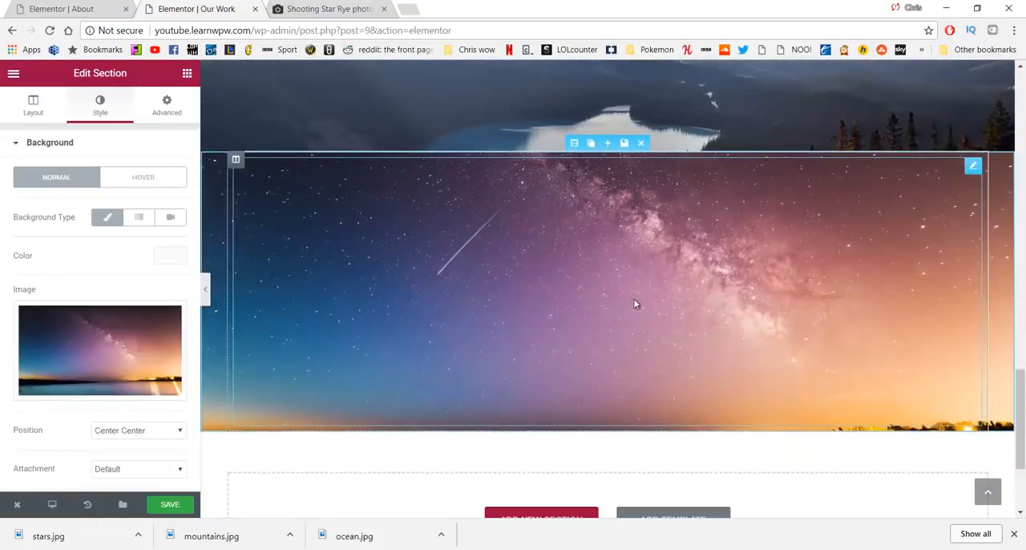
Step: Try the Bottom Center, Top Center and Center Center positions for the stars background image
scroll(137, 337, down, 1)
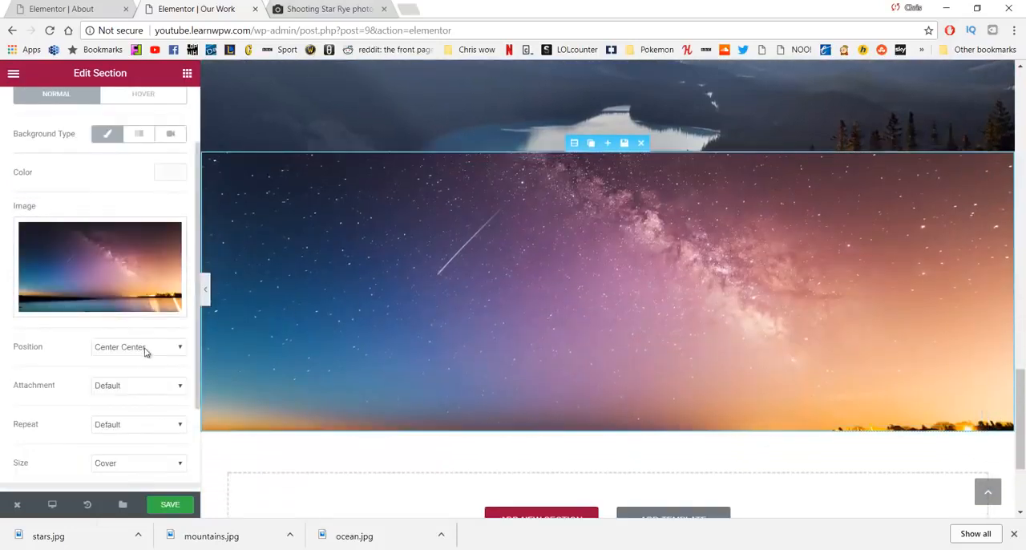
click(145, 349)
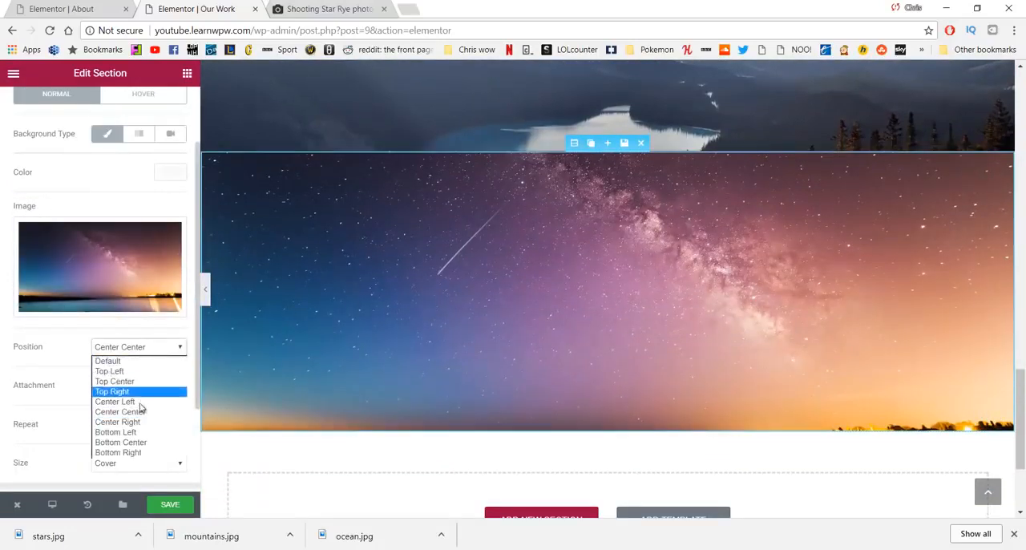
click(131, 443)
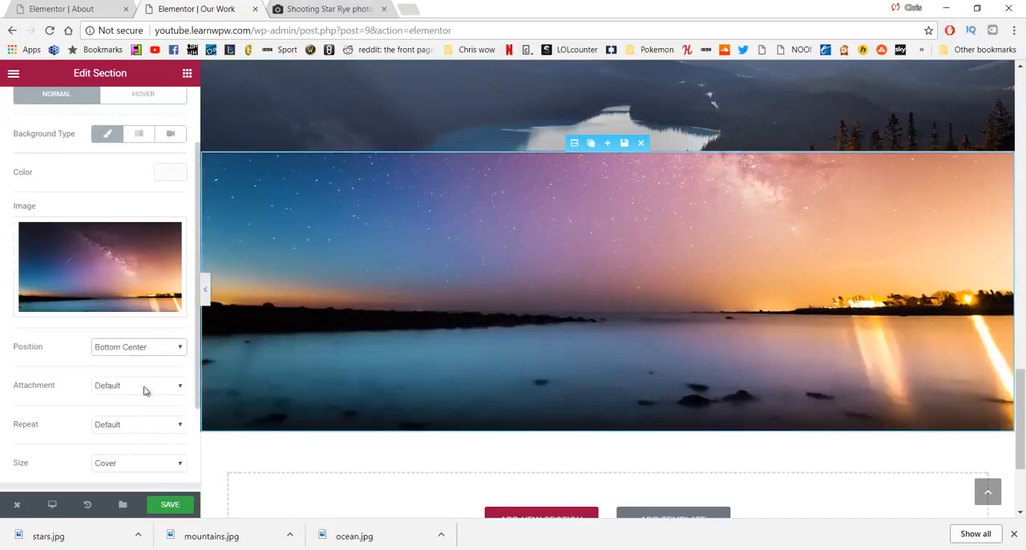
click(146, 350)
click(145, 382)
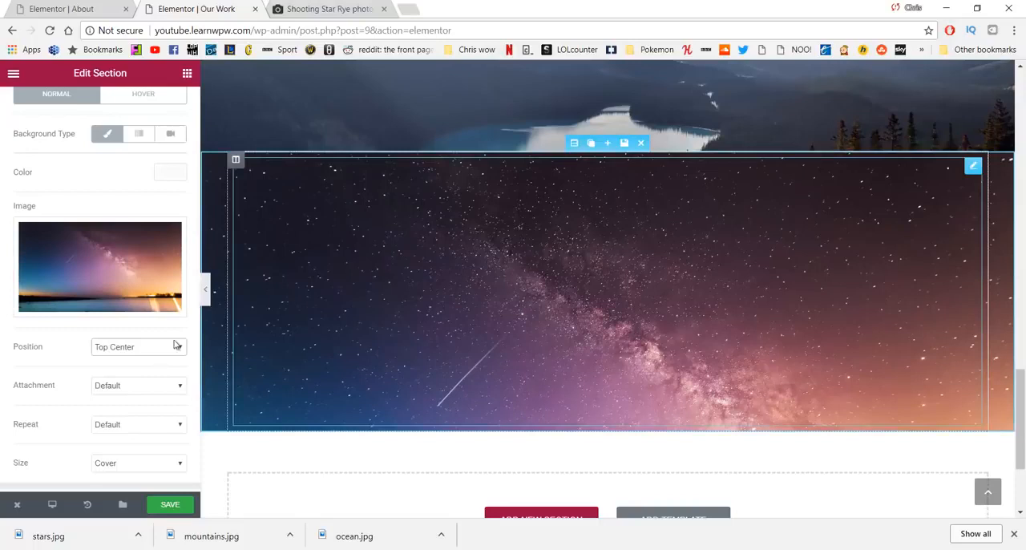
click(176, 346)
click(141, 411)
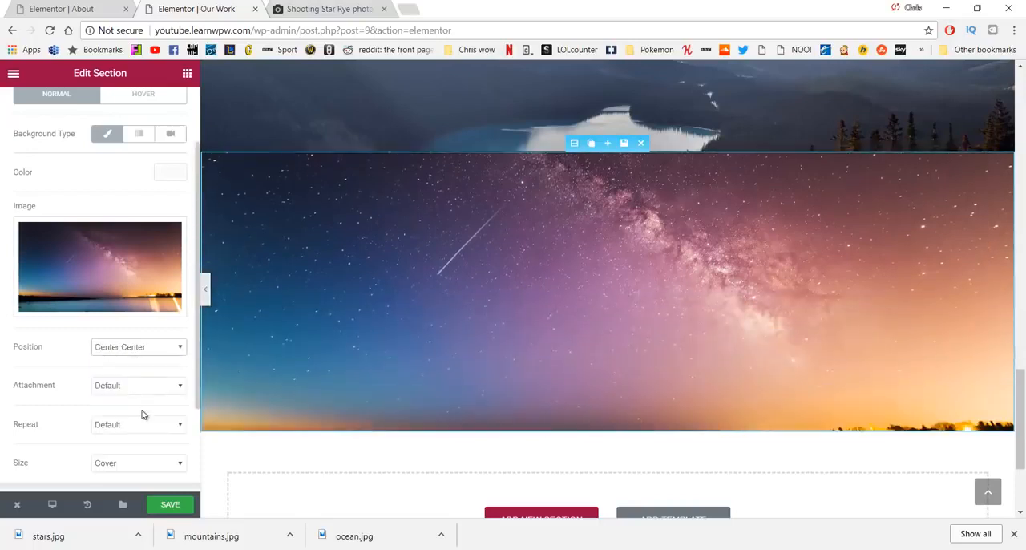
Step: Set the stars background image's position to Bottom Center and save the page
click(138, 349)
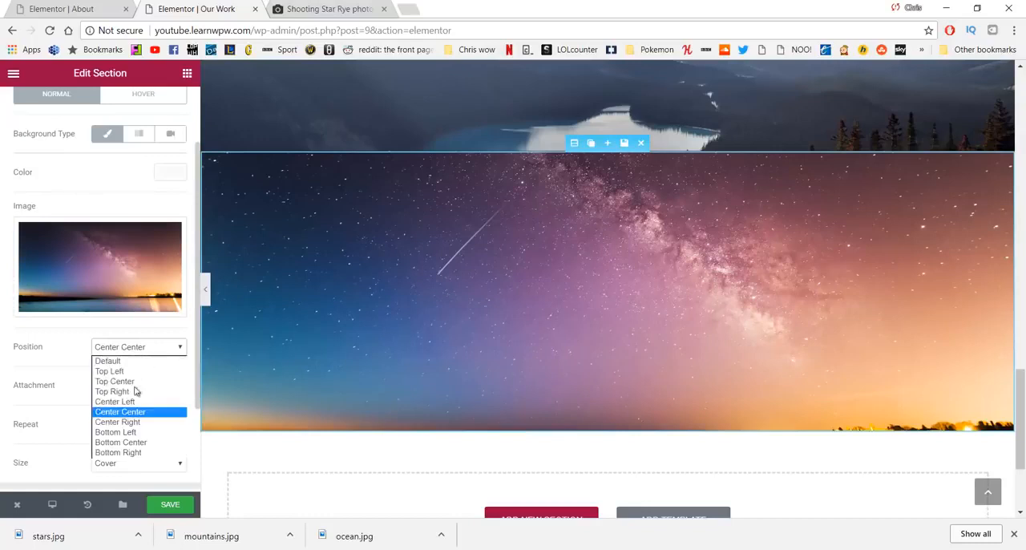
click(137, 440)
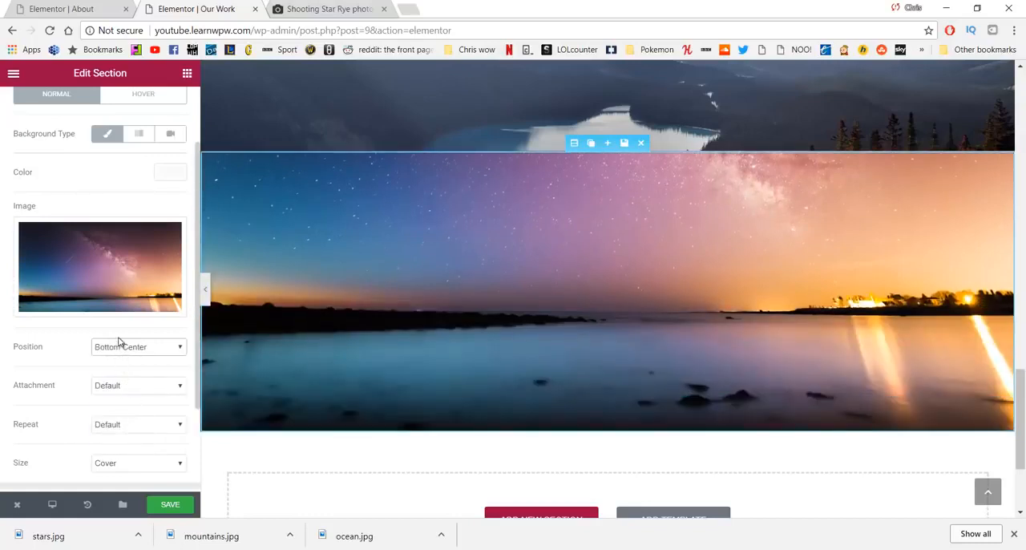
click(182, 506)
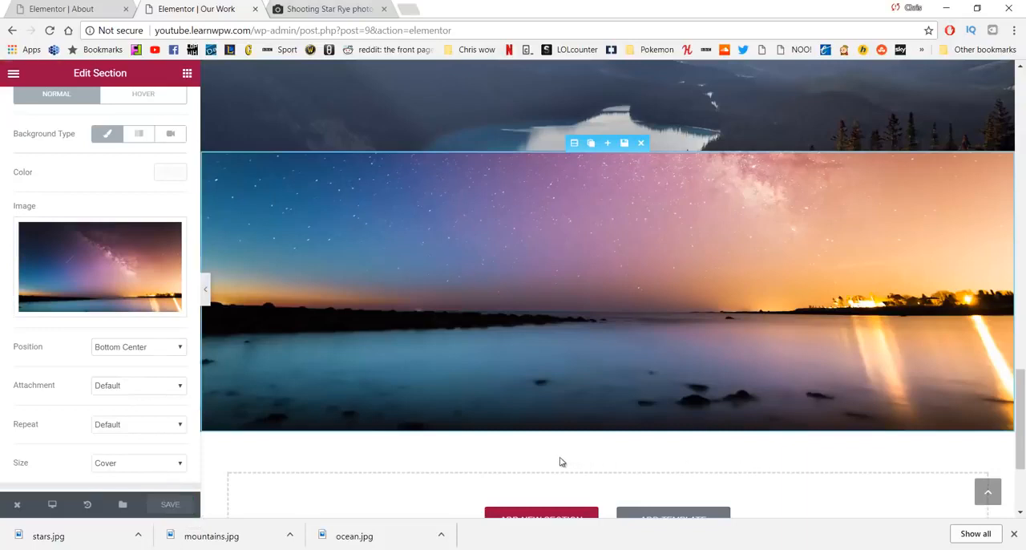
Step: Move the ocean image section directly below the "We want to celebrate the oceans abundance" heading section
scroll(560, 460, up, 15)
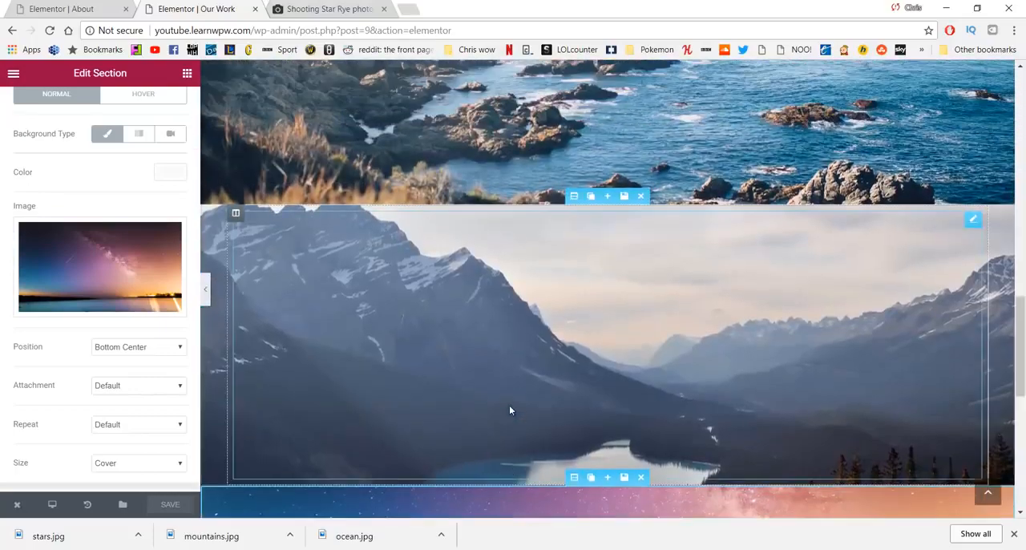
scroll(496, 410, down, 2)
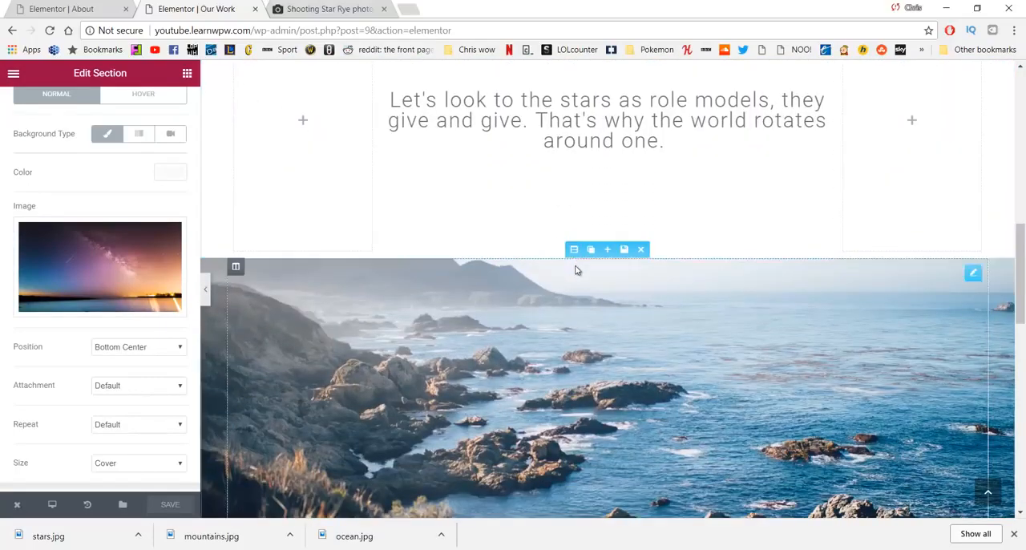
drag(574, 252, 604, 321)
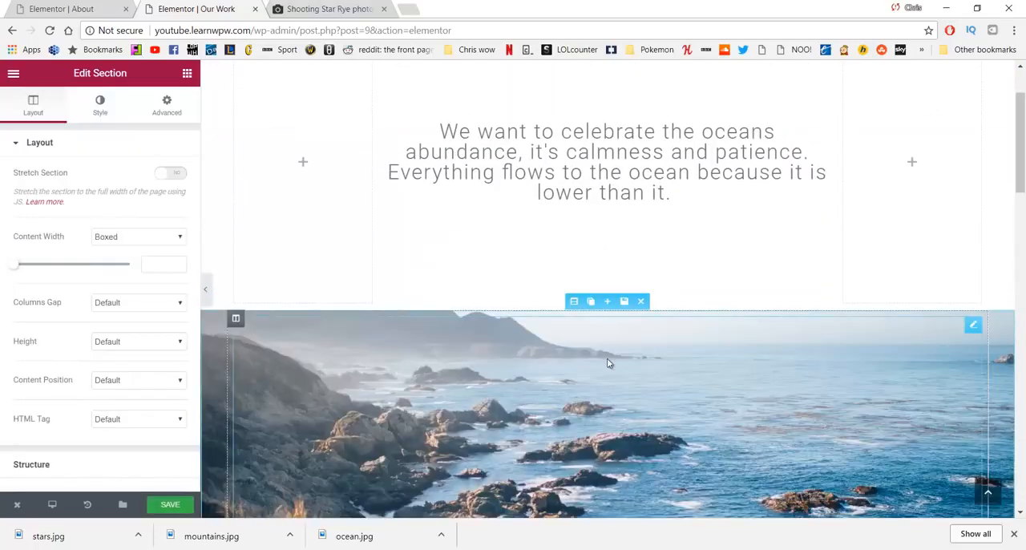
Step: Move the mountain image section directly above the "Let's look to the stars" heading section
scroll(607, 359, down, 5)
scroll(609, 232, down, 10)
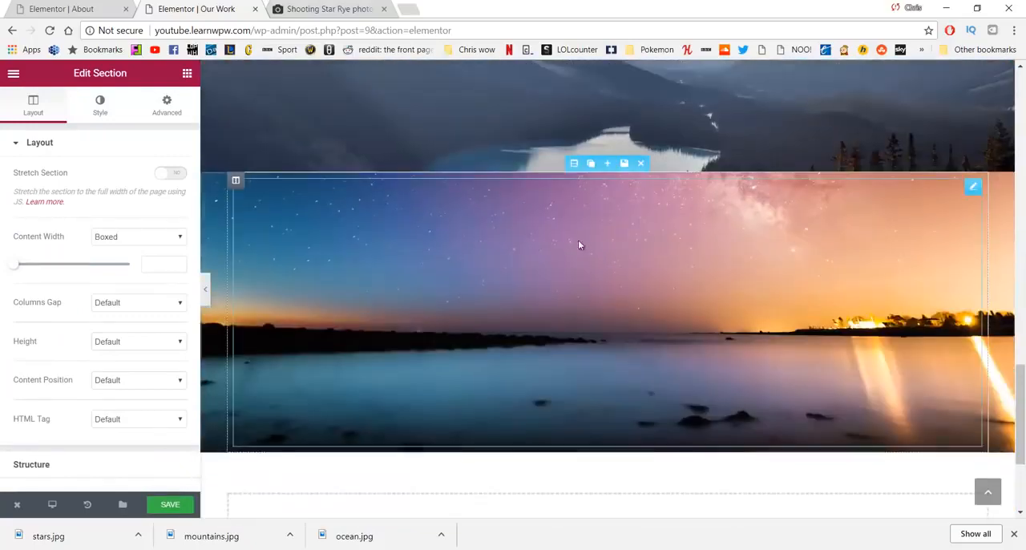
scroll(525, 175, up, 3)
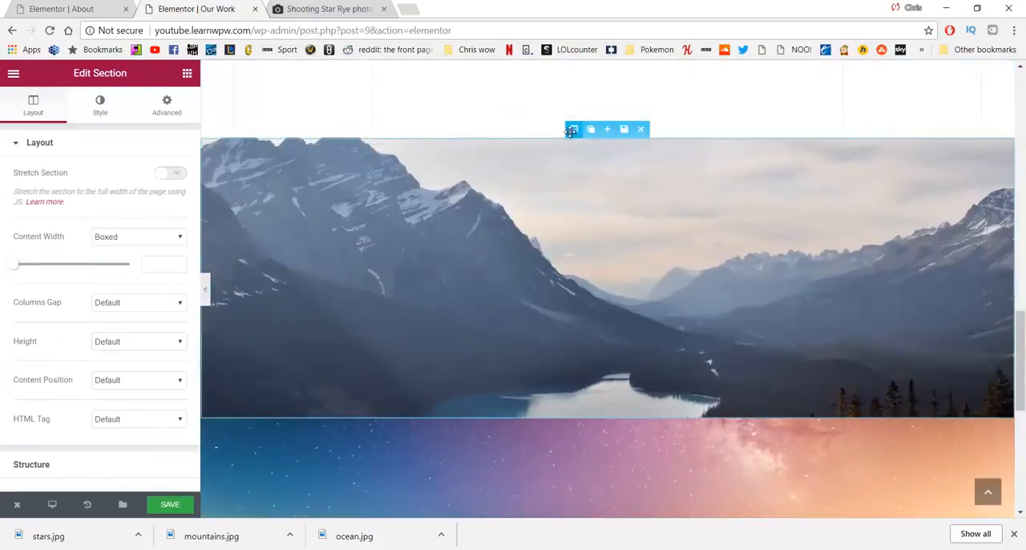
drag(574, 129, 577, 276)
scroll(599, 255, down, 6)
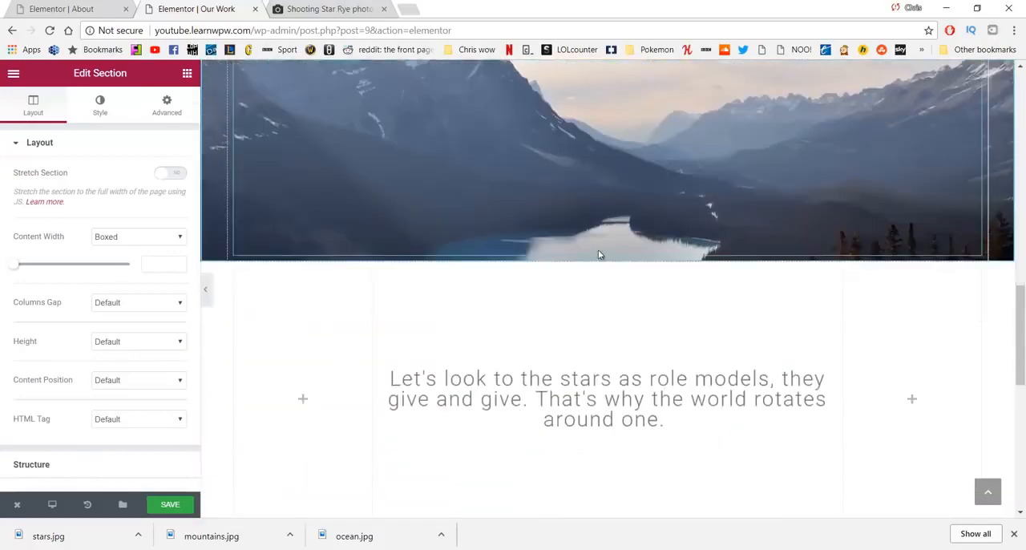
scroll(561, 314, down, 4)
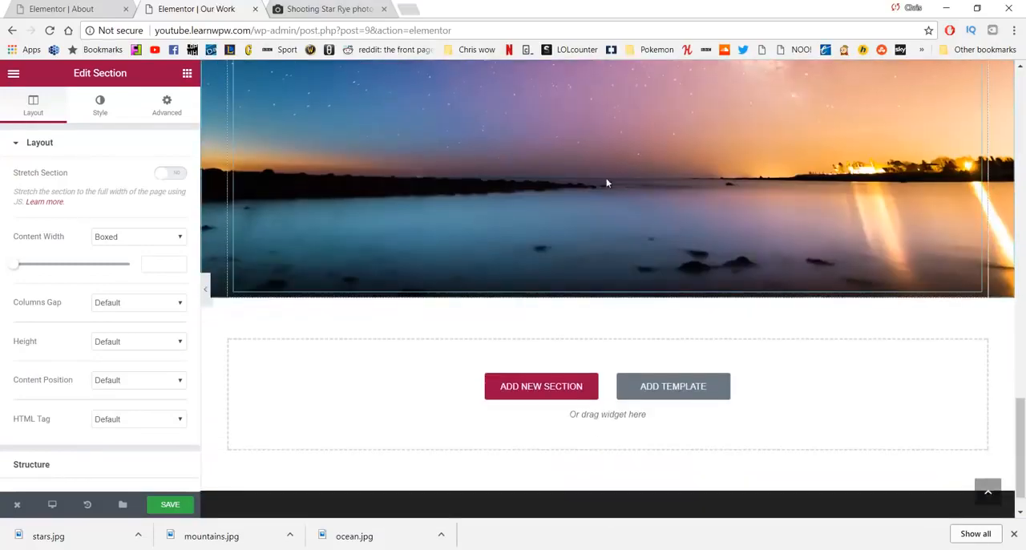
scroll(463, 228, up, 2)
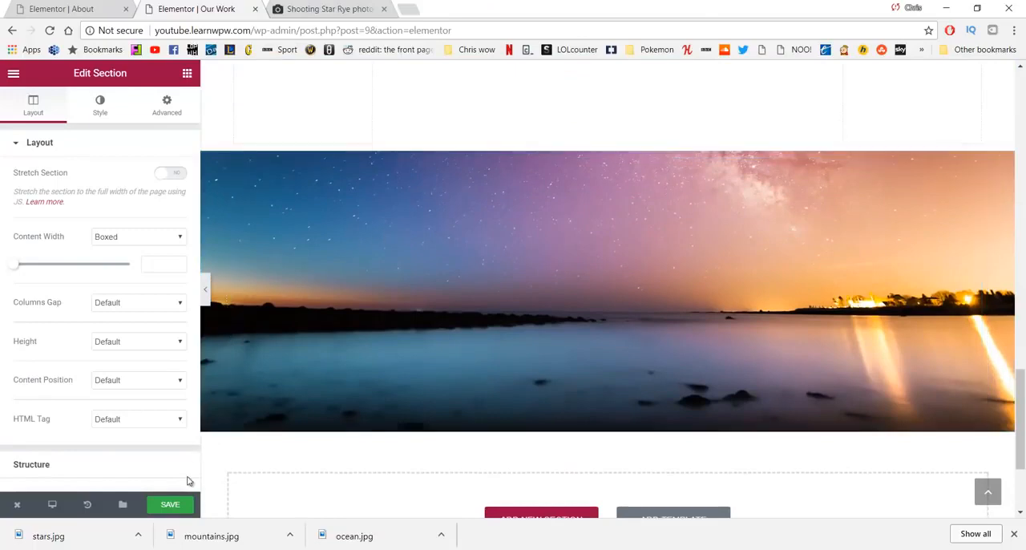
Step: Save the page, check the published Our Work page by reading through its sections, and dismiss the downloads bar
click(190, 502)
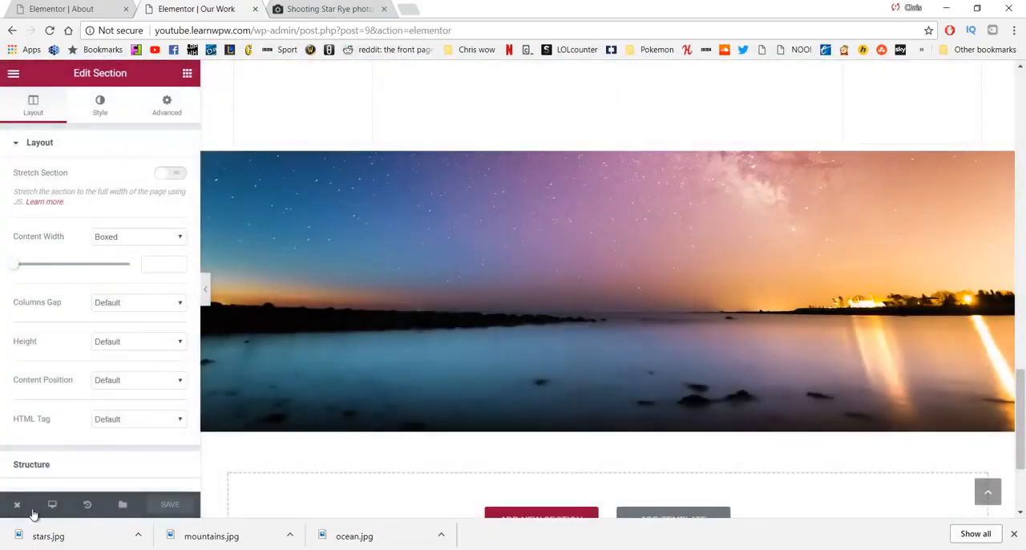
mouse_move(33, 503)
click(60, 445)
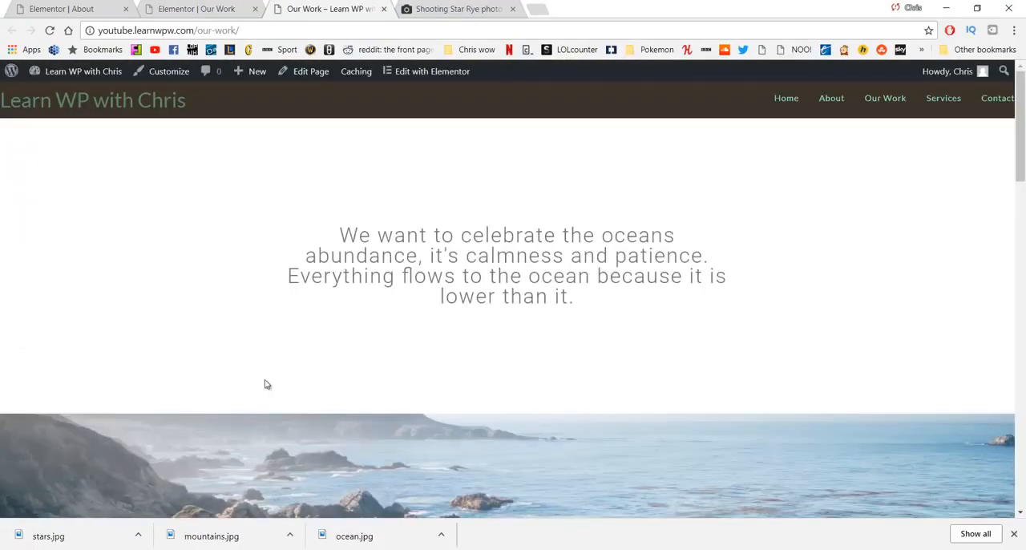
scroll(269, 368, down, 3)
scroll(255, 292, down, 3)
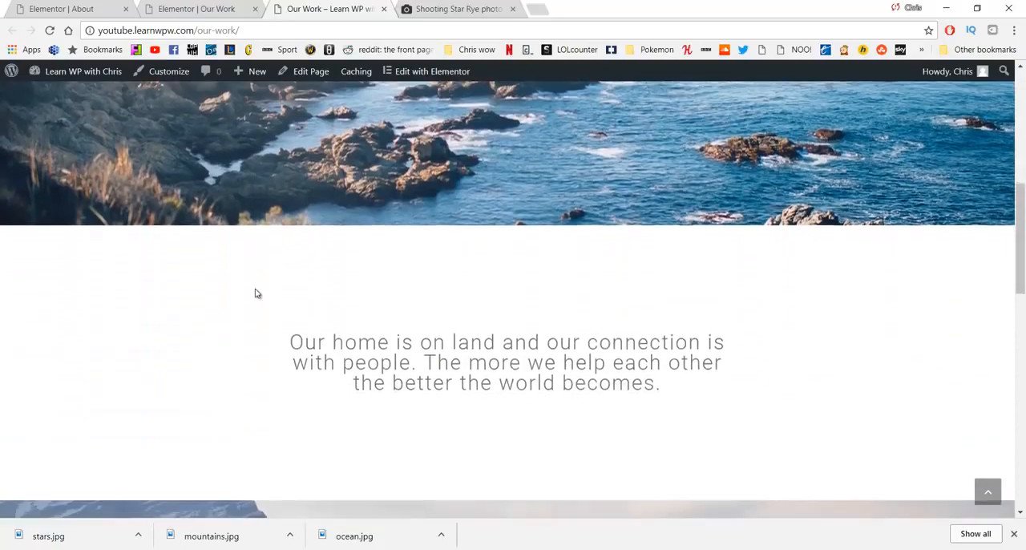
scroll(252, 294, down, 3)
scroll(243, 303, down, 8)
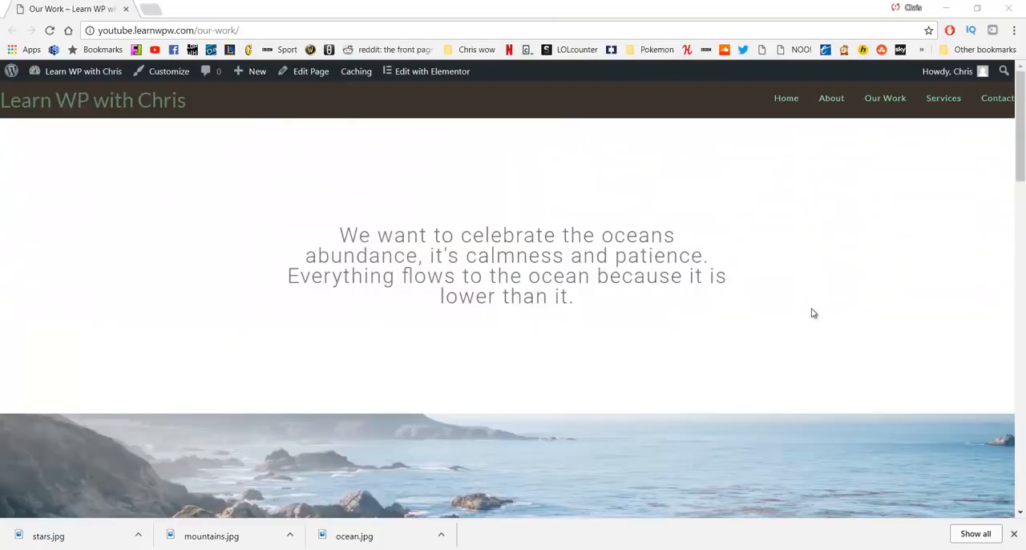
click(1014, 533)
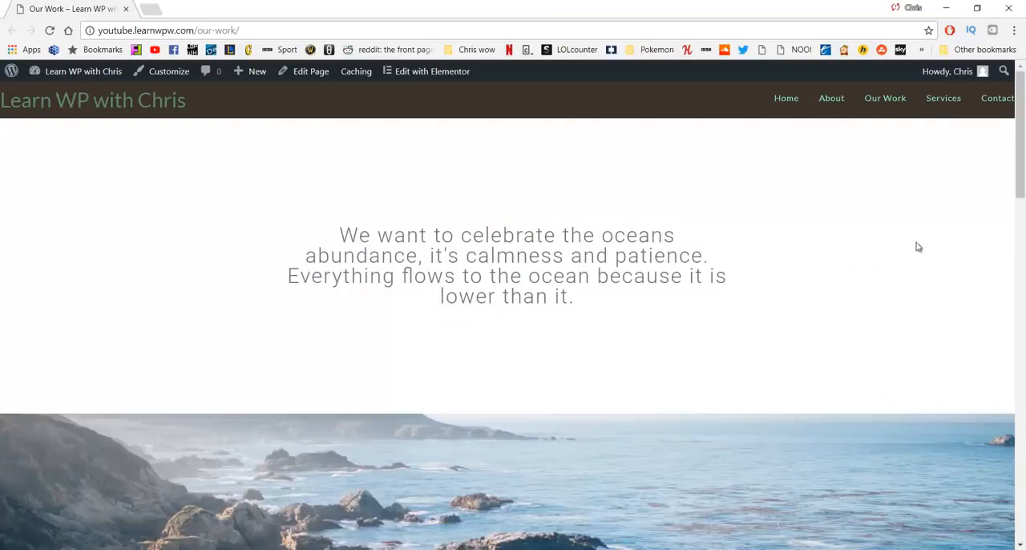
Step: Open the Services page for editing in WordPress and set its OceanWP content layout to 100% Full Width
click(931, 102)
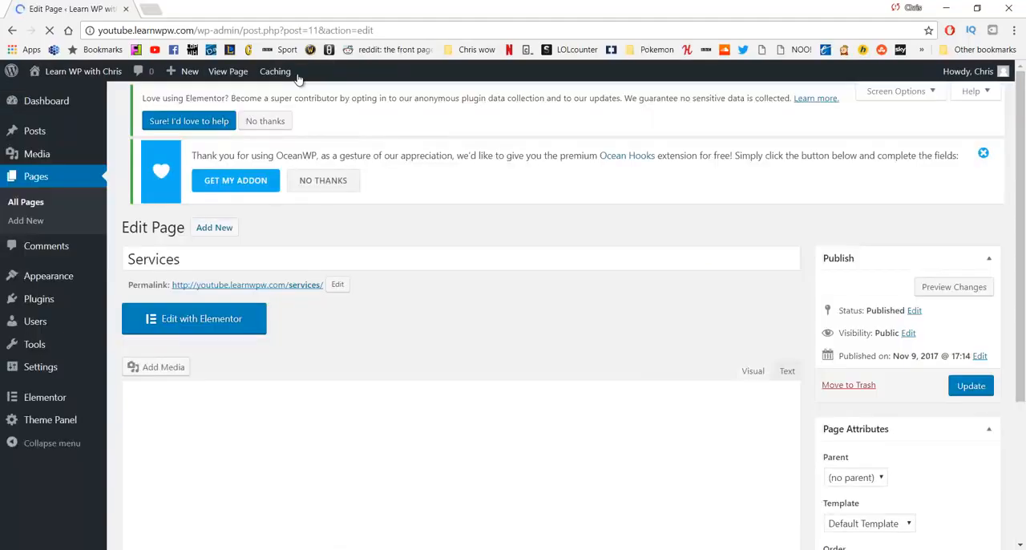
scroll(435, 201, down, 2)
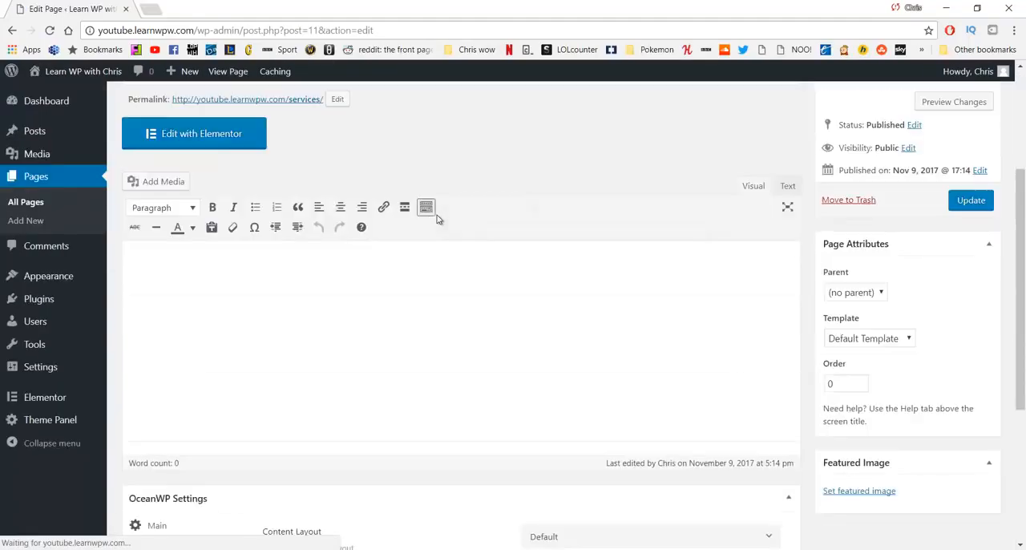
scroll(433, 221, down, 4)
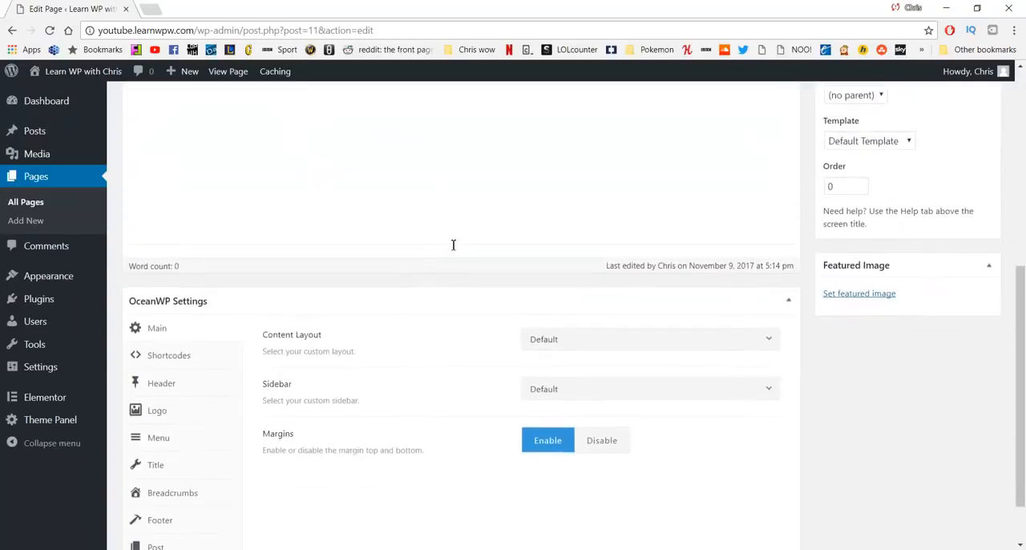
scroll(480, 265, down, 1)
click(593, 272)
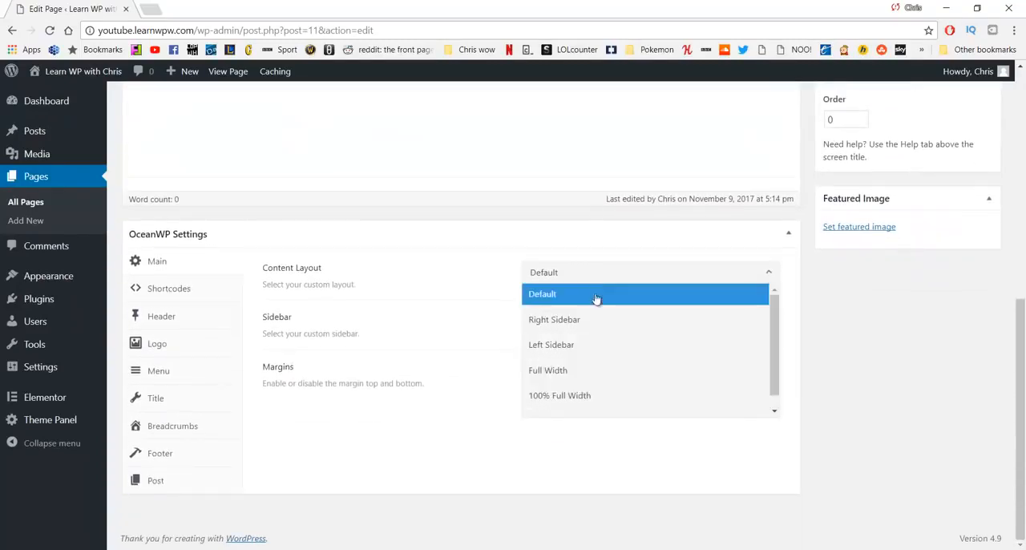
click(586, 392)
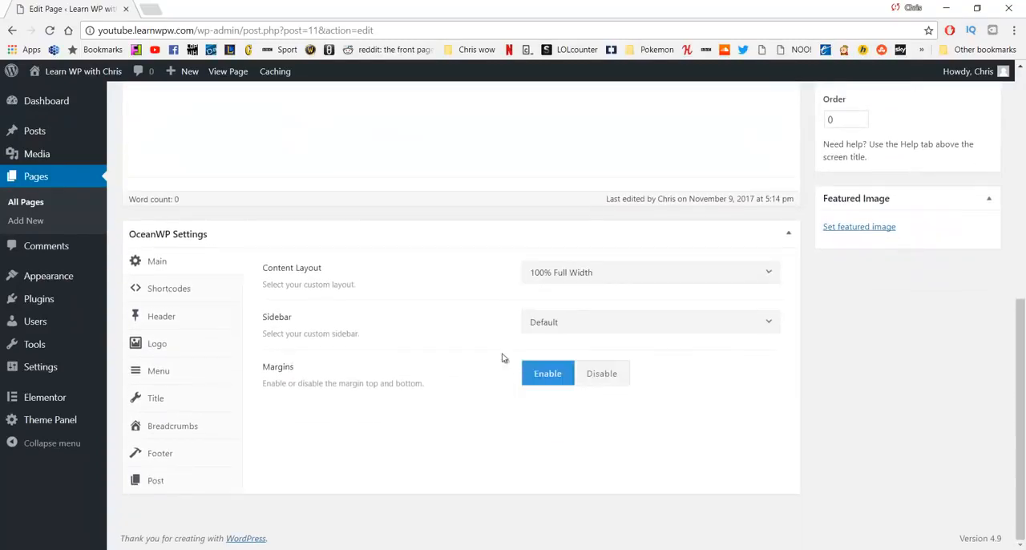
Step: Disable the page title display for the Services page and update the page
click(183, 396)
click(653, 280)
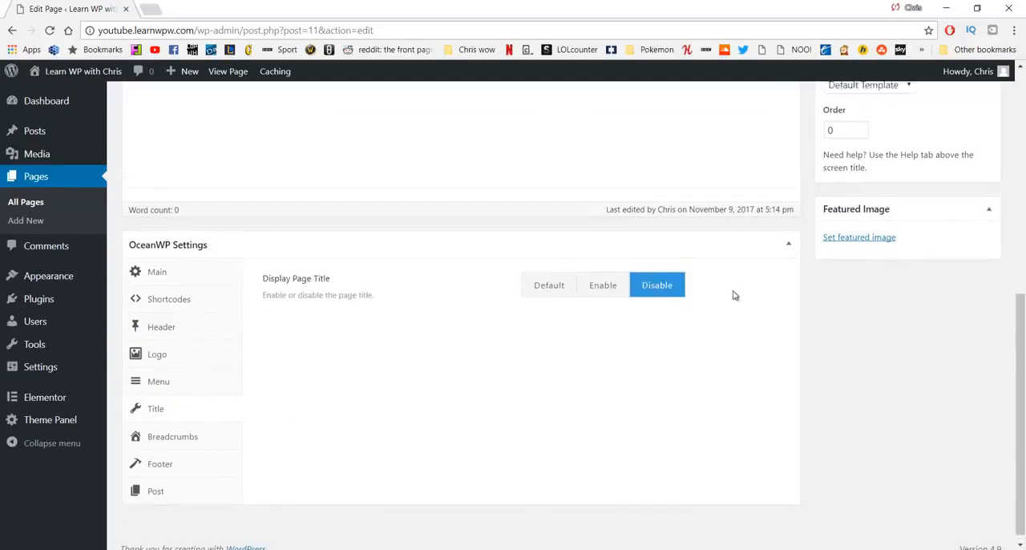
scroll(734, 295, up, 5)
click(971, 336)
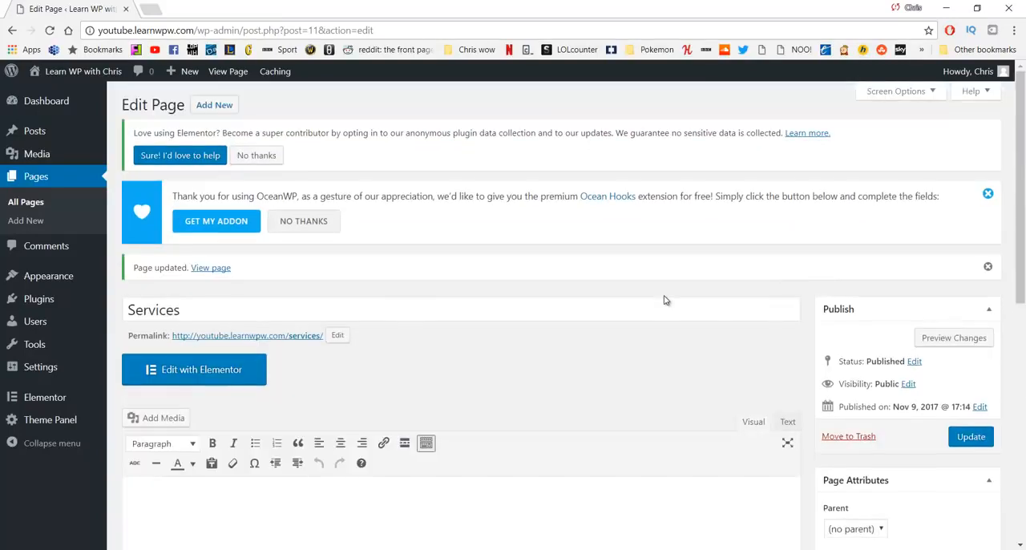
Step: Open the Services page in Elementor and add a two-column section with a Heading widget in its first column
click(228, 368)
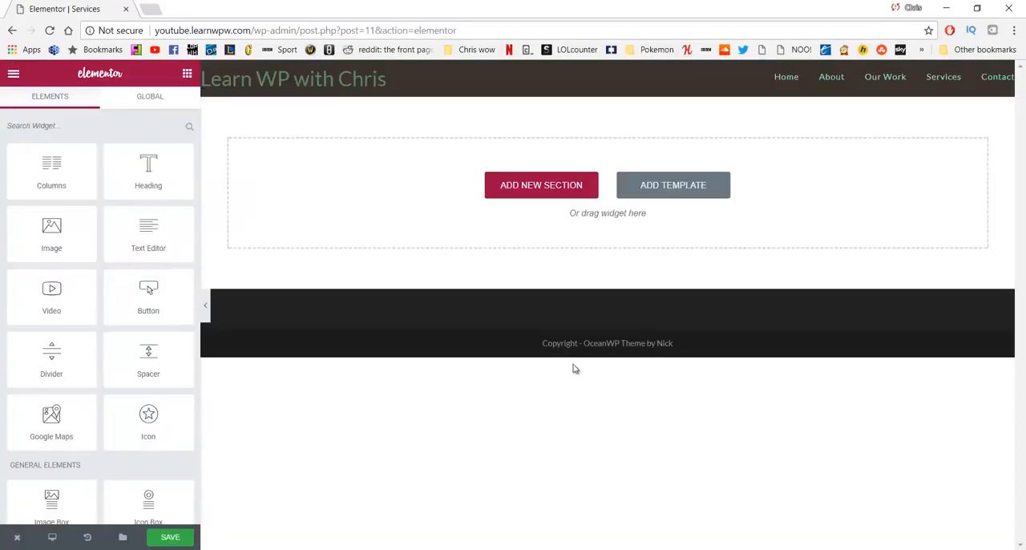
click(535, 191)
click(499, 223)
drag(149, 170, 350, 142)
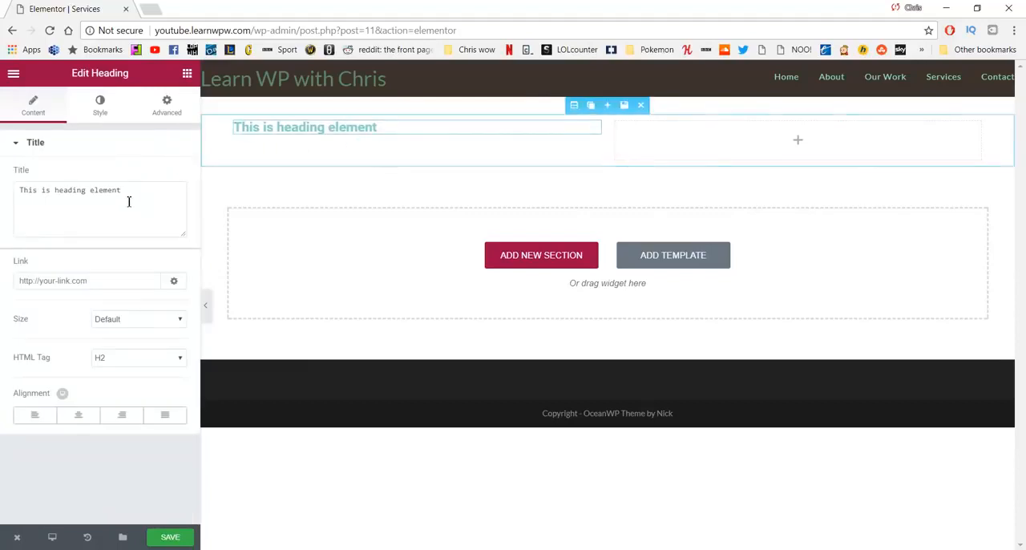
Step: Change the heading's title to "Relax" and set its text color to dark grey #595959
drag(142, 196, 21, 183)
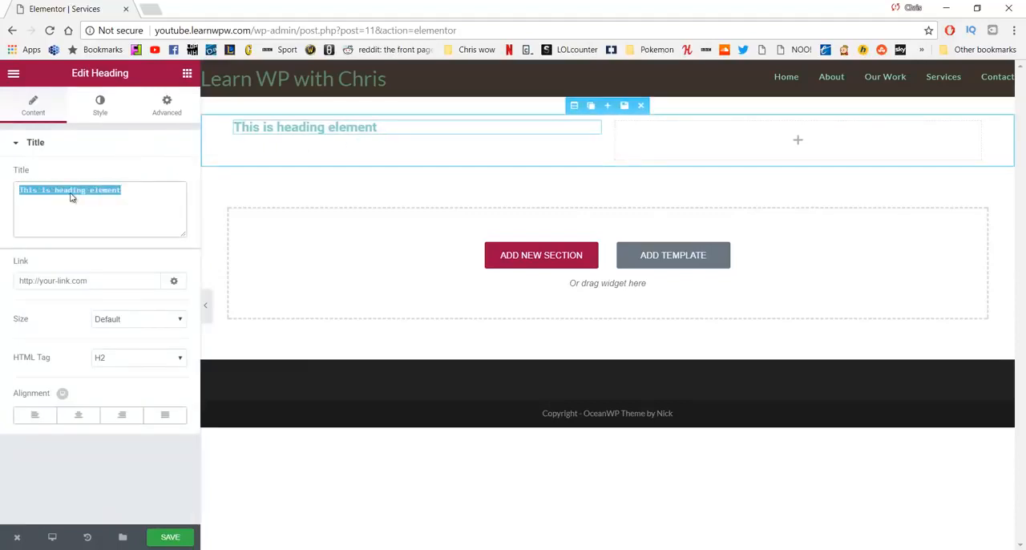
text(Relax)
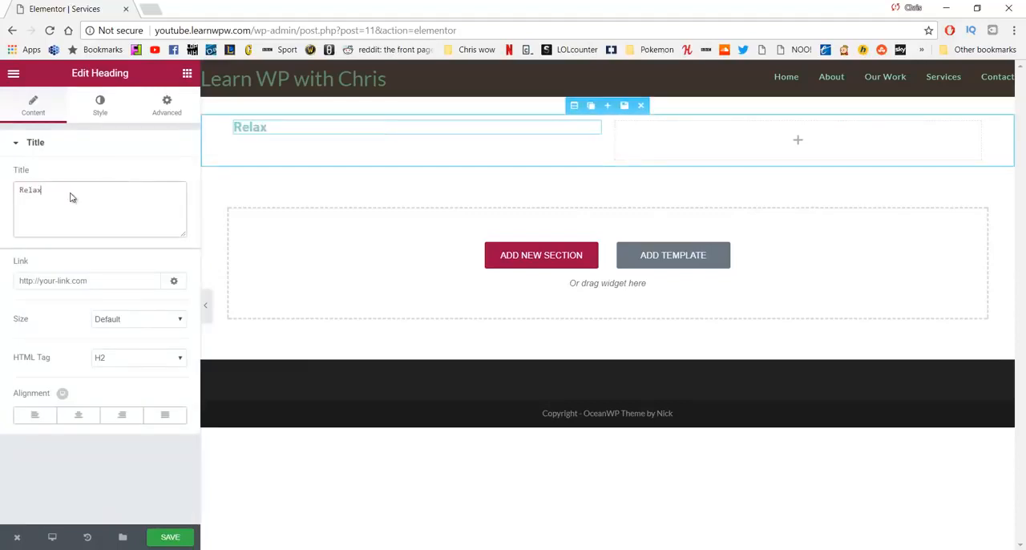
click(100, 106)
click(156, 176)
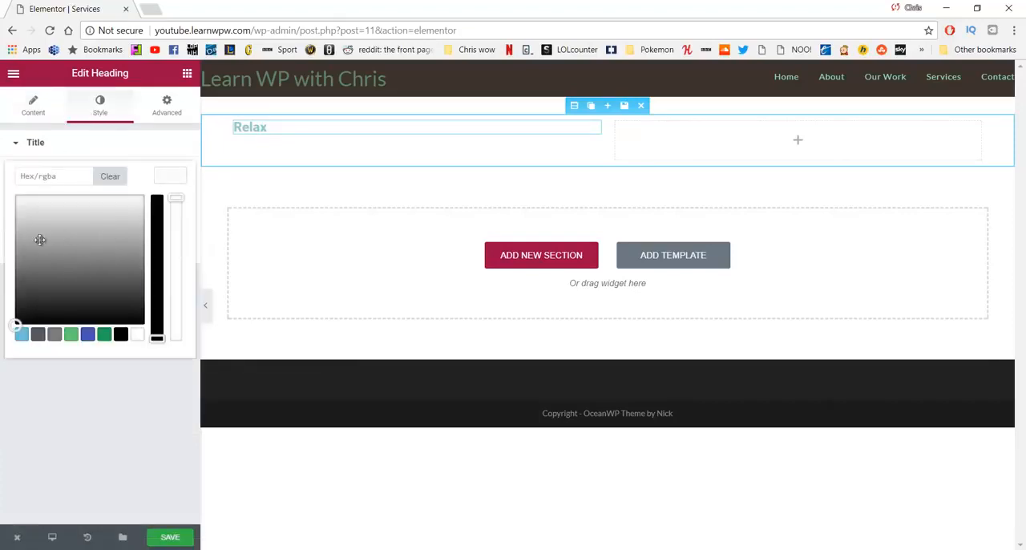
click(48, 279)
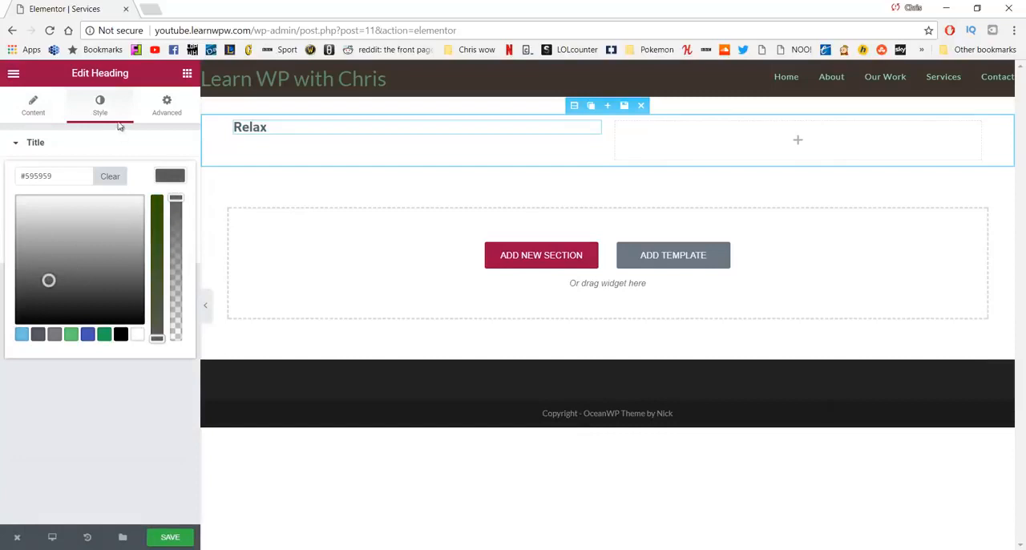
click(104, 111)
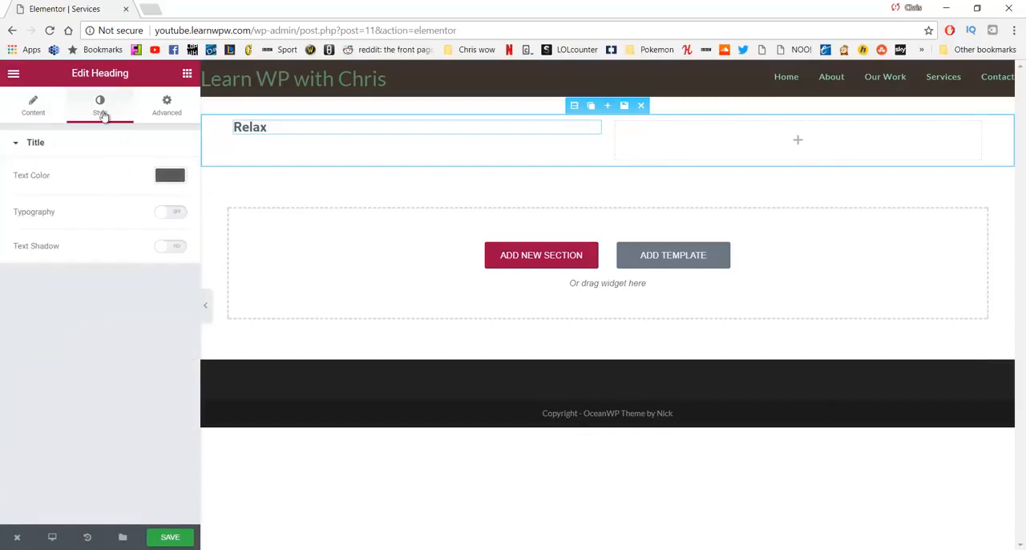
Step: Turn on custom typography for the Relax heading with a size of 38 px and weight 300
click(168, 213)
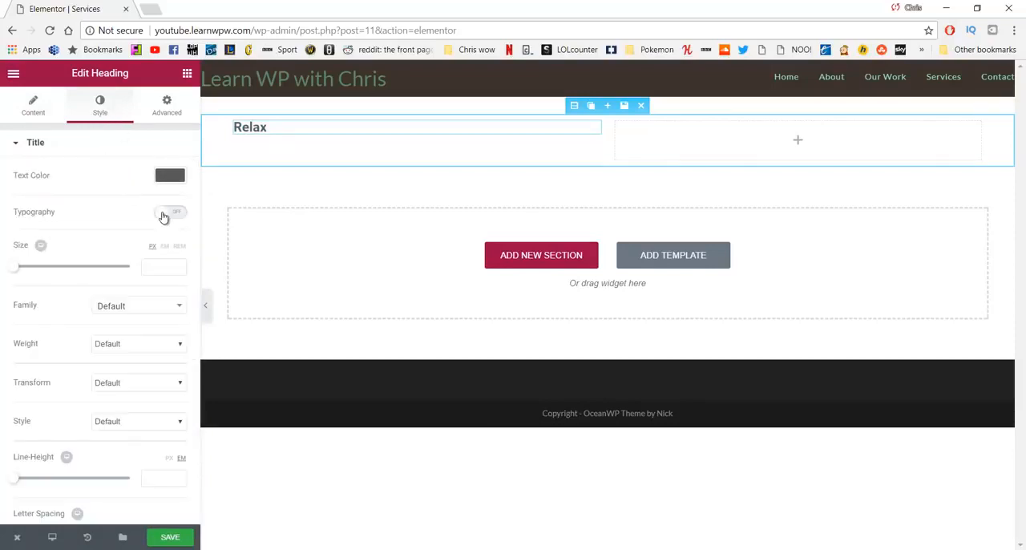
click(154, 271)
text(38)
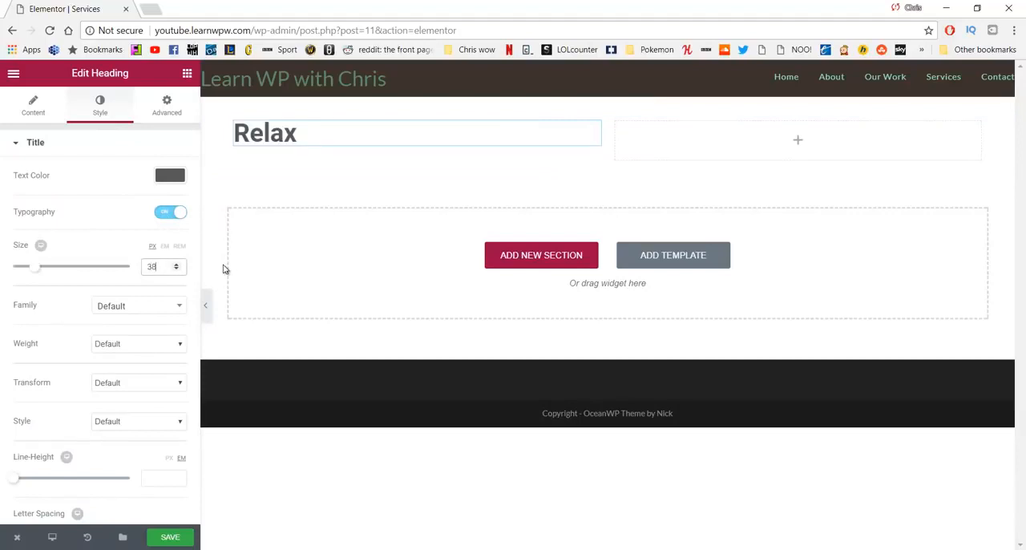
click(163, 343)
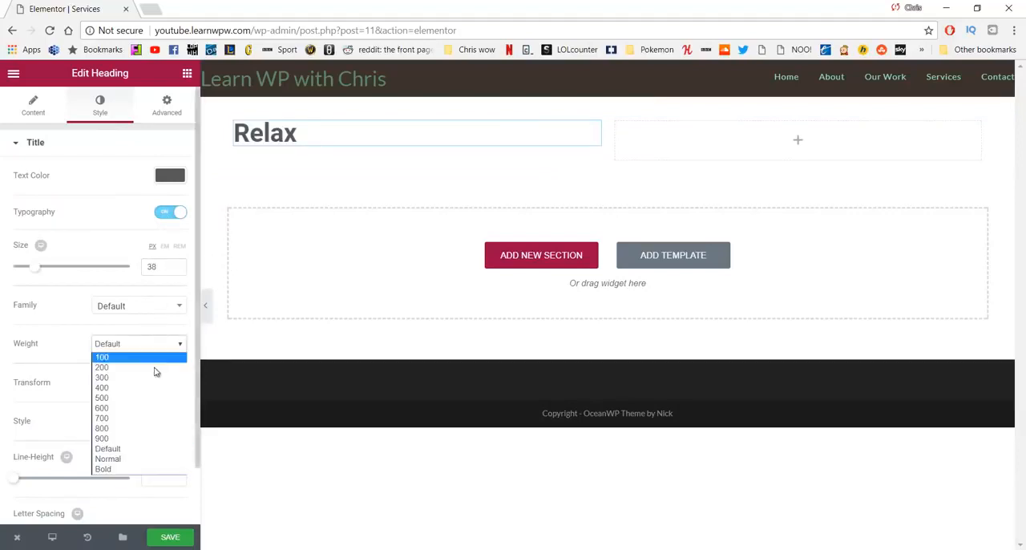
click(153, 378)
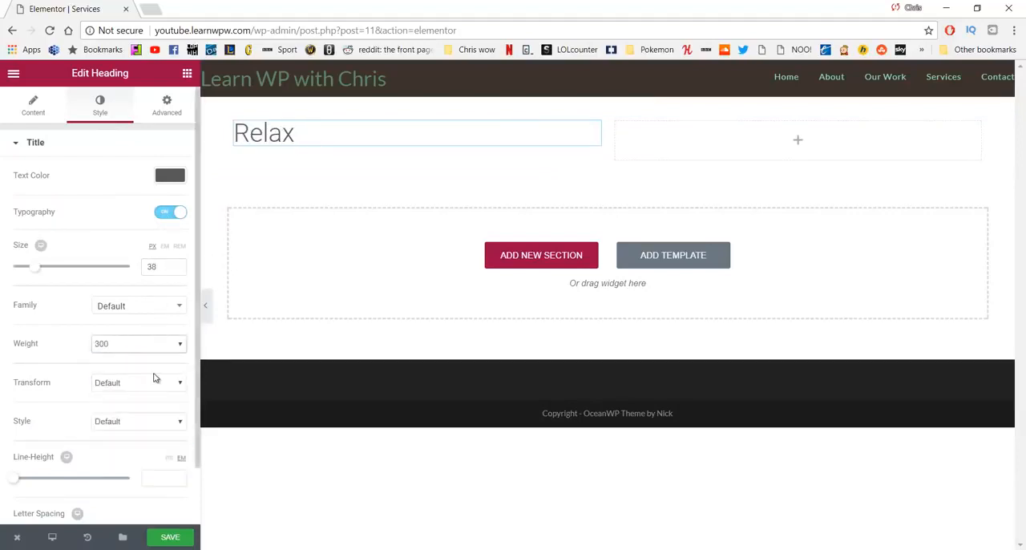
Step: Unlink the Relax heading's margin values and set its top margin to 25 px
click(168, 106)
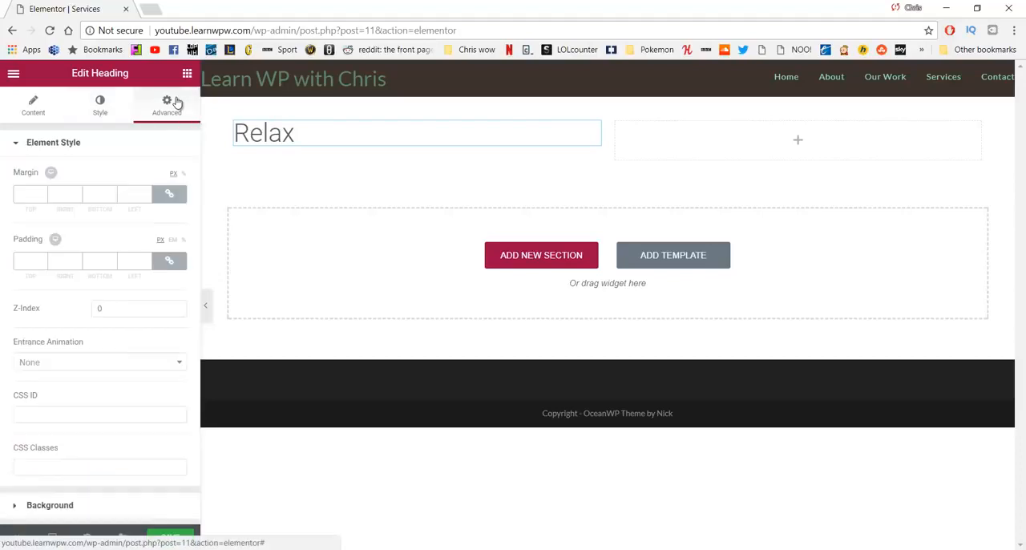
click(172, 196)
drag(39, 193, 3, 199)
text(25)
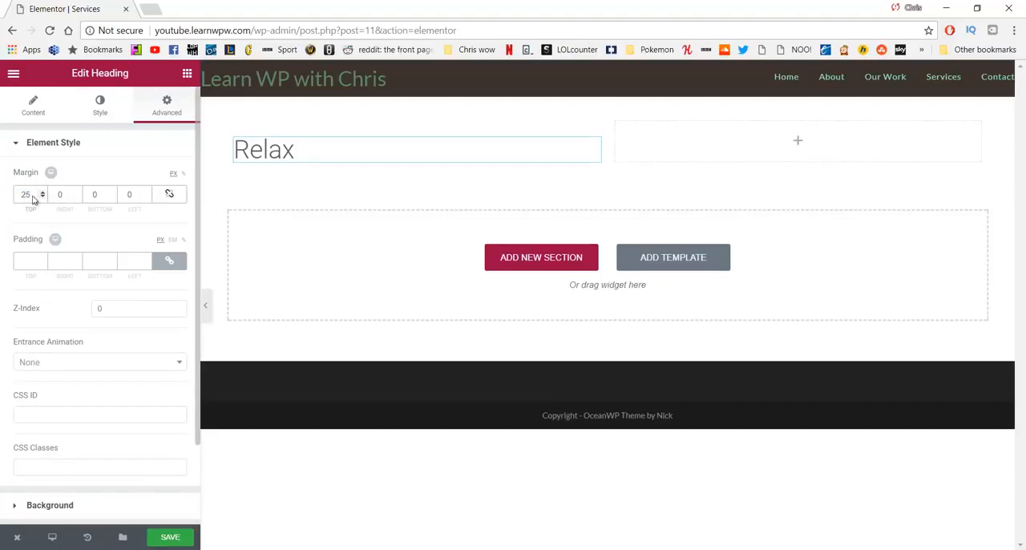
Step: Add a Text Editor widget below the Relax heading reading "When you get to our retreat you will be given space to relax and enjoy the scenary."
click(187, 73)
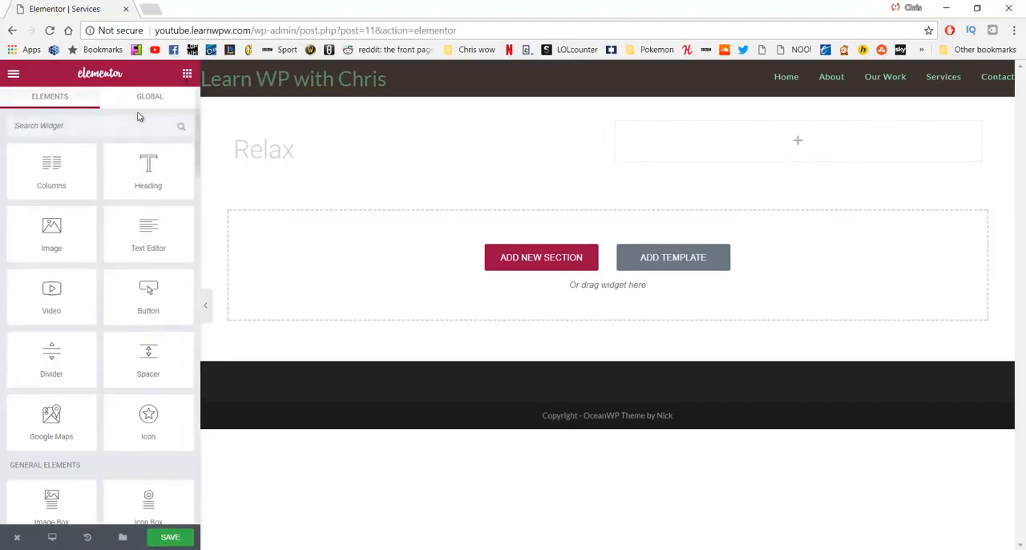
drag(150, 239, 301, 168)
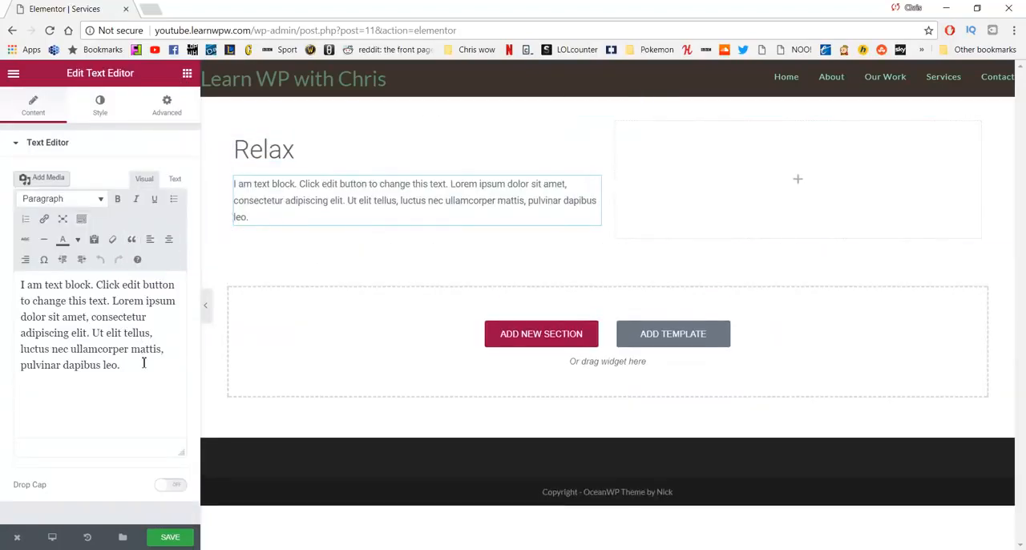
drag(144, 363, 2, 286)
text(When you get to our retreat you will be given space to relax and enjoy the scenary.)
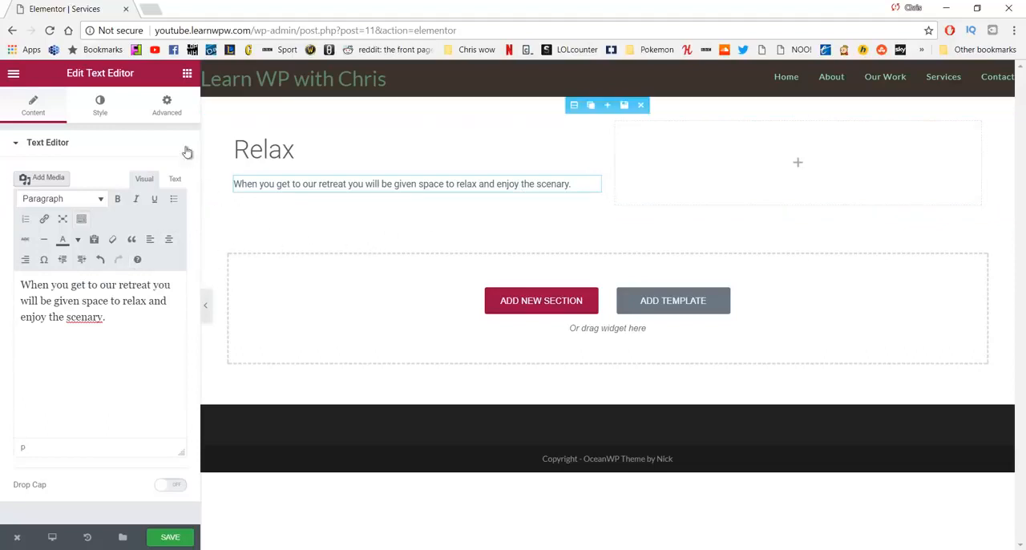
Step: Add an Image widget to the empty second column and insert the photo of the woman sitting in a green hammock
click(186, 72)
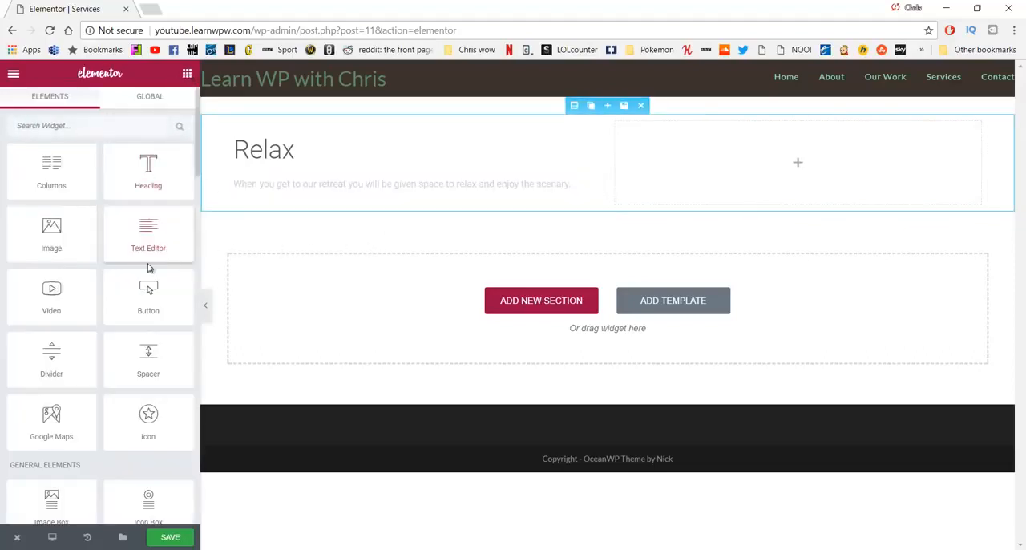
drag(73, 226, 793, 161)
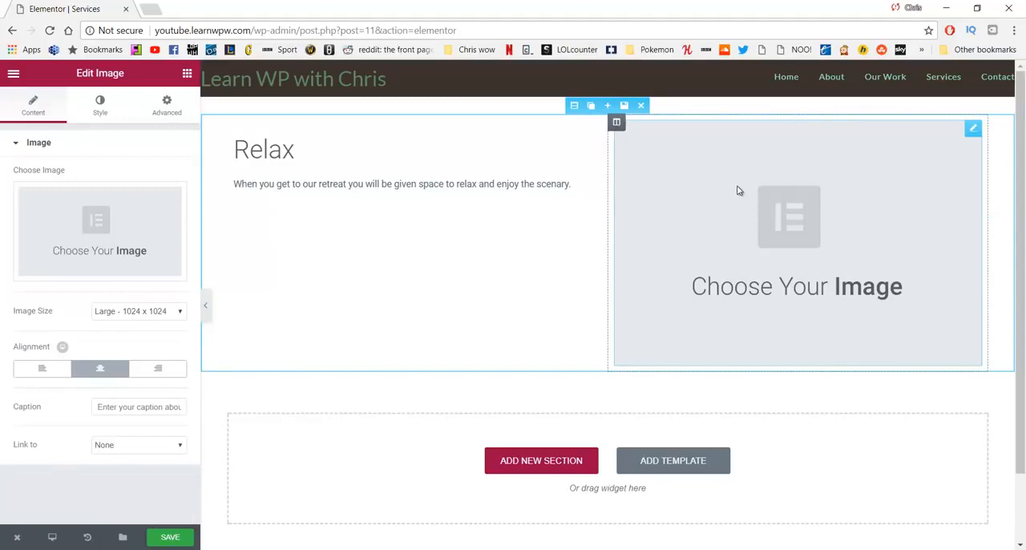
click(107, 229)
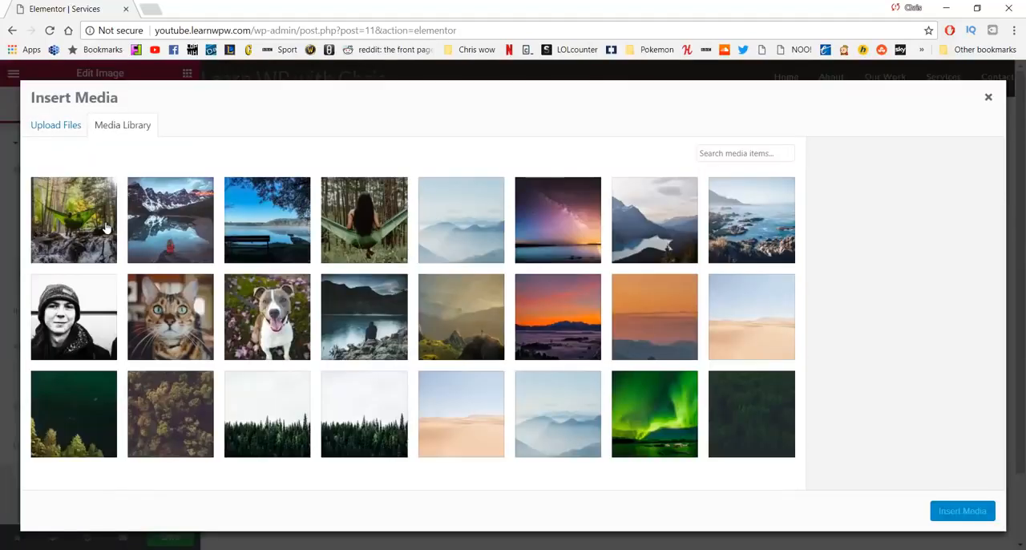
click(394, 218)
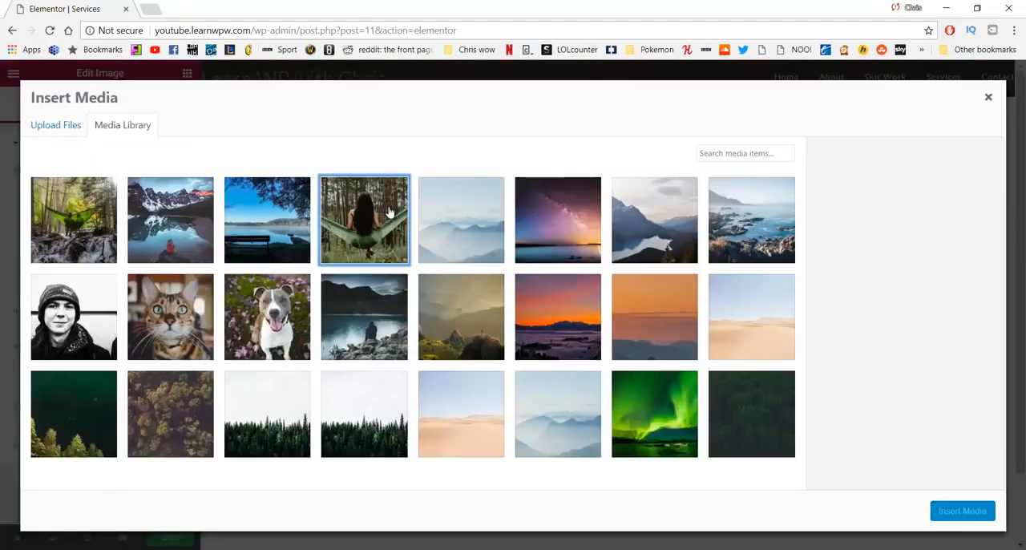
click(962, 512)
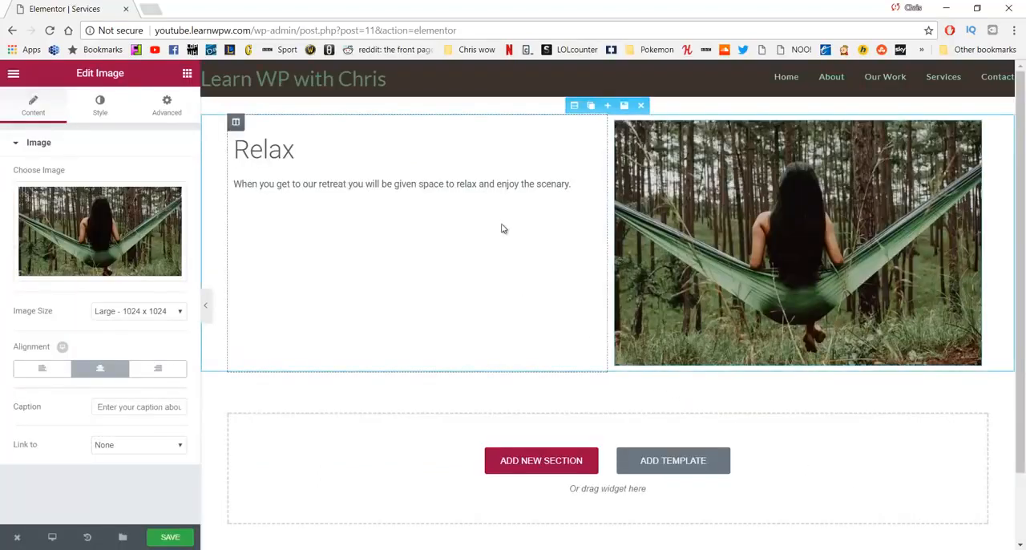
Step: Duplicate the Relax section and move the image column before the text column in the copy
click(591, 106)
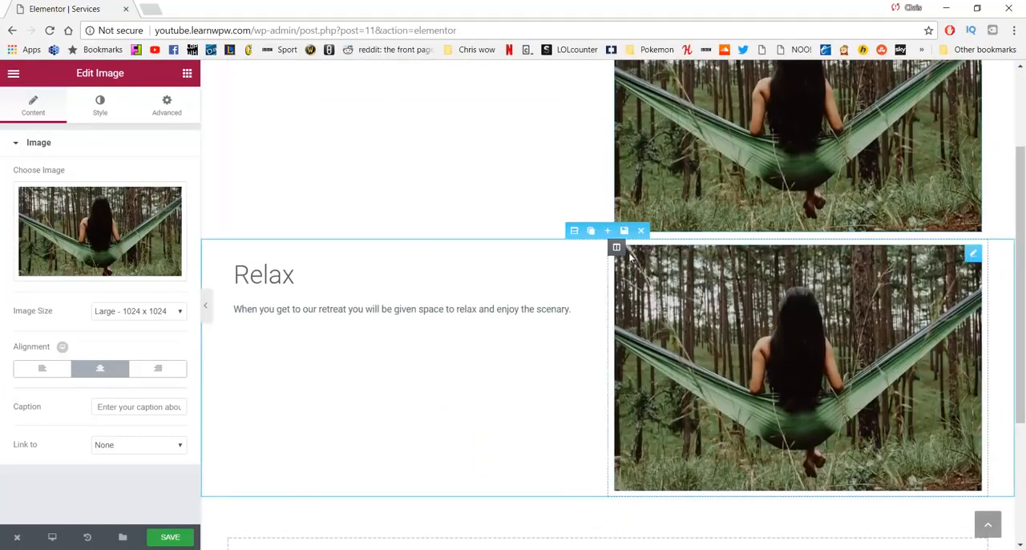
drag(618, 247, 355, 268)
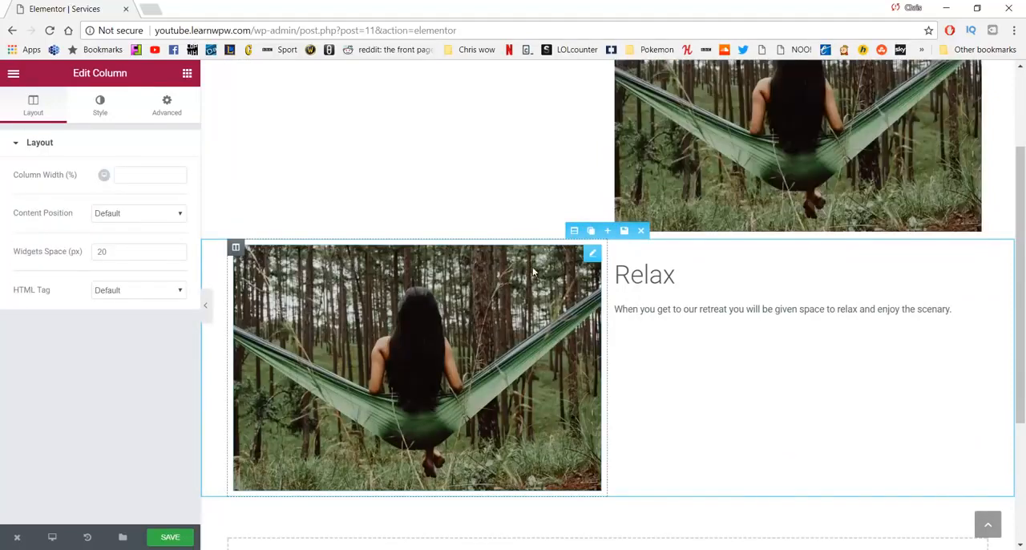
Step: Change the heading in the duplicated Relax section to "Begin"
click(682, 277)
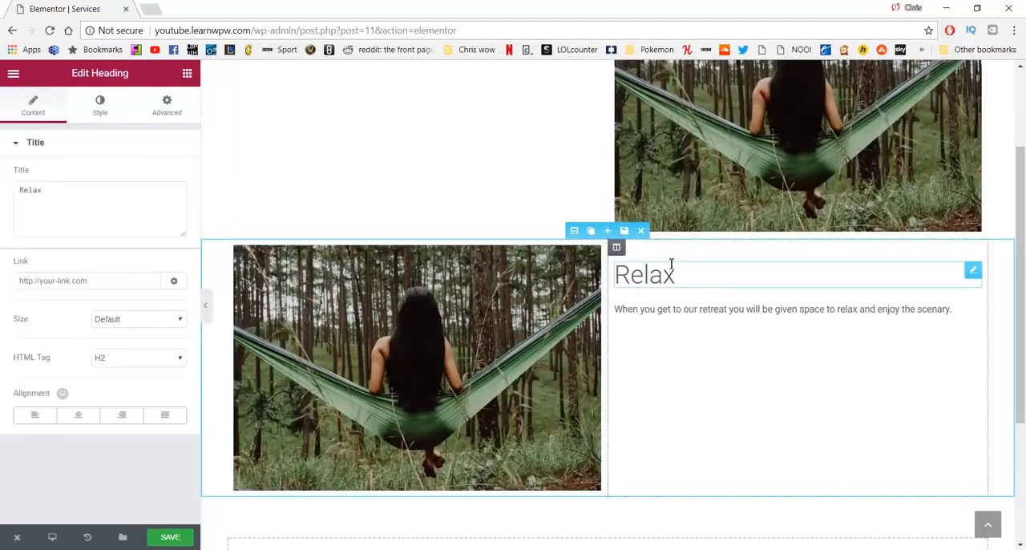
key(BackSpace)
key(BackSpace)
key(BackSpace)
key(BackSpace)
key(BackSpace)
text(Begin)
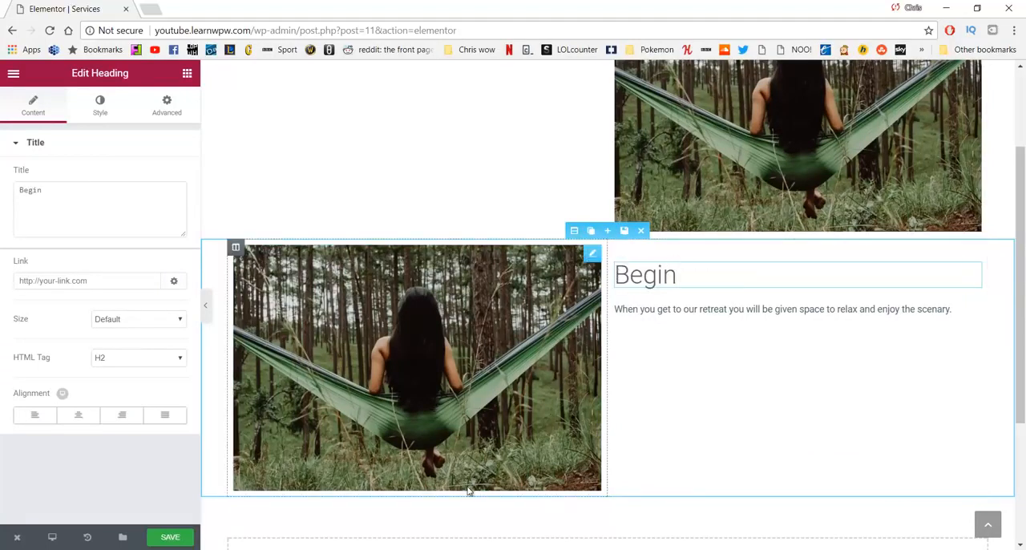
Step: Copy the paragraph about herbal tea from the WordPad document and replace the text below the Begin heading in Elementor with it
click(461, 549)
drag(631, 431, 553, 424)
key(ctrl+c)
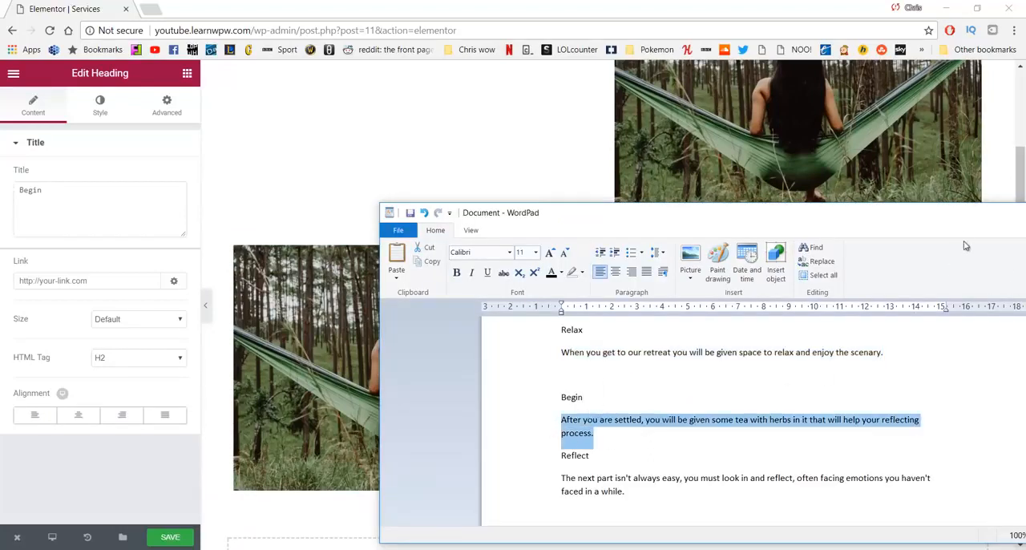
click(474, 179)
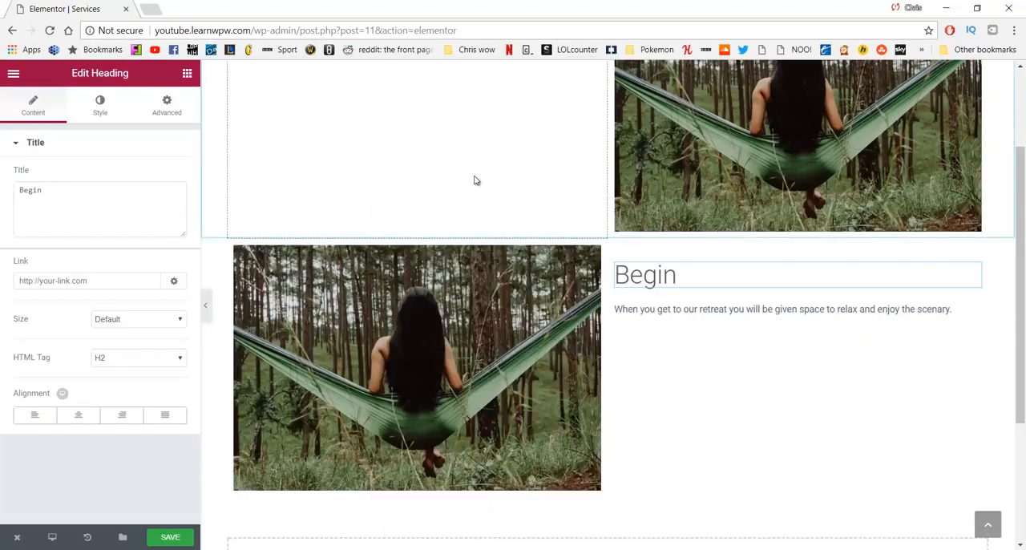
click(720, 316)
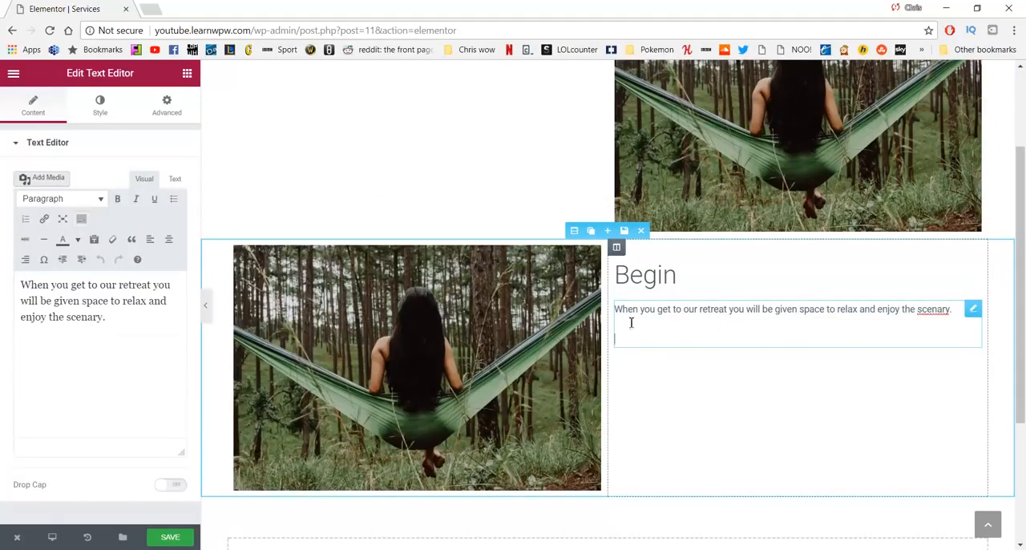
drag(111, 320, 4, 284)
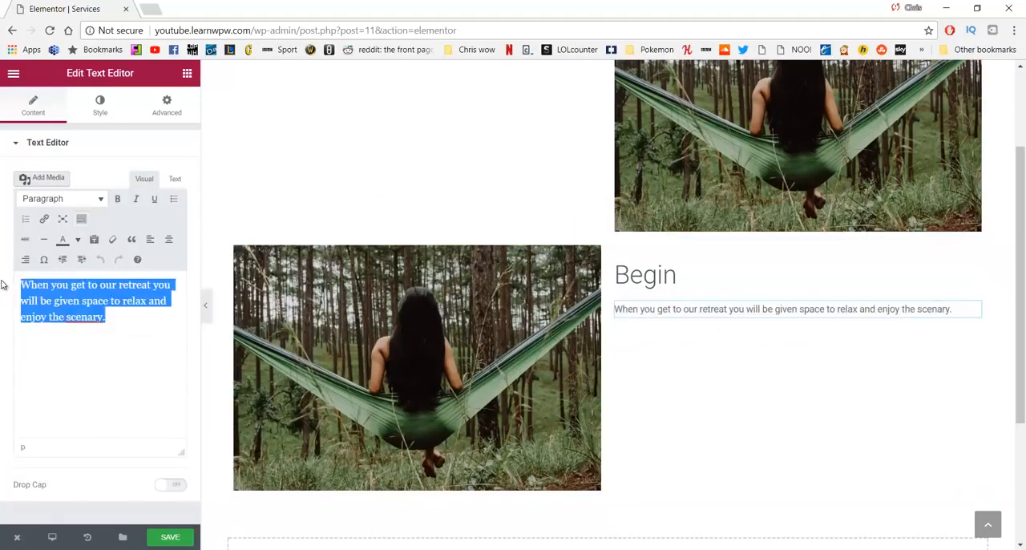
key(ctrl+v)
Step: Duplicate the Relax section and move the copy below the Begin section
scroll(497, 293, down, 1)
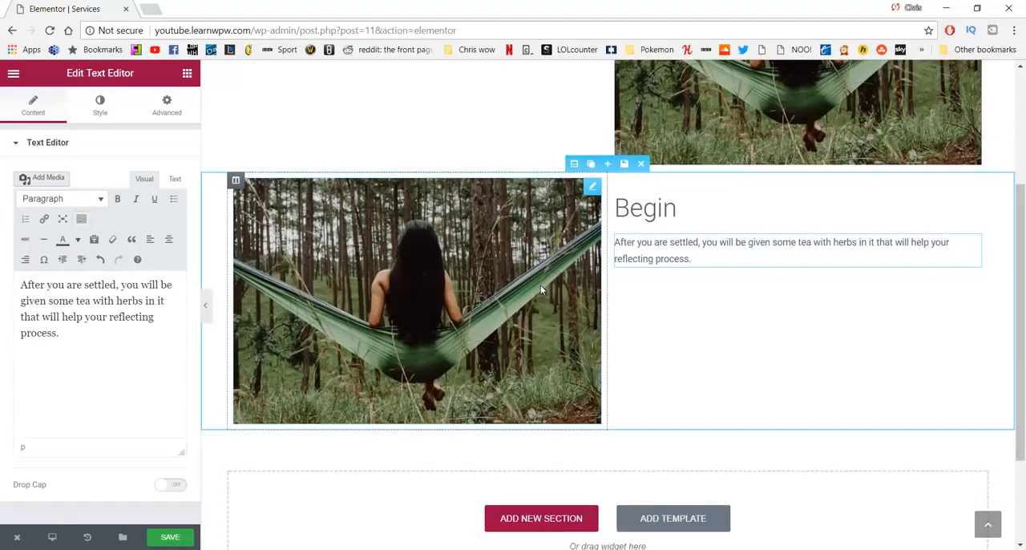
scroll(542, 291, up, 2)
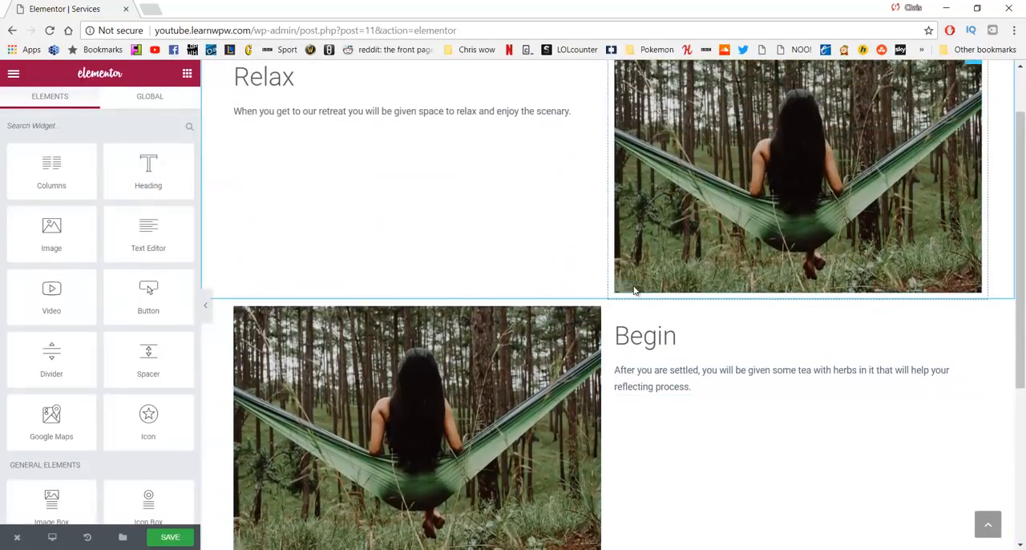
scroll(625, 273, up, 1)
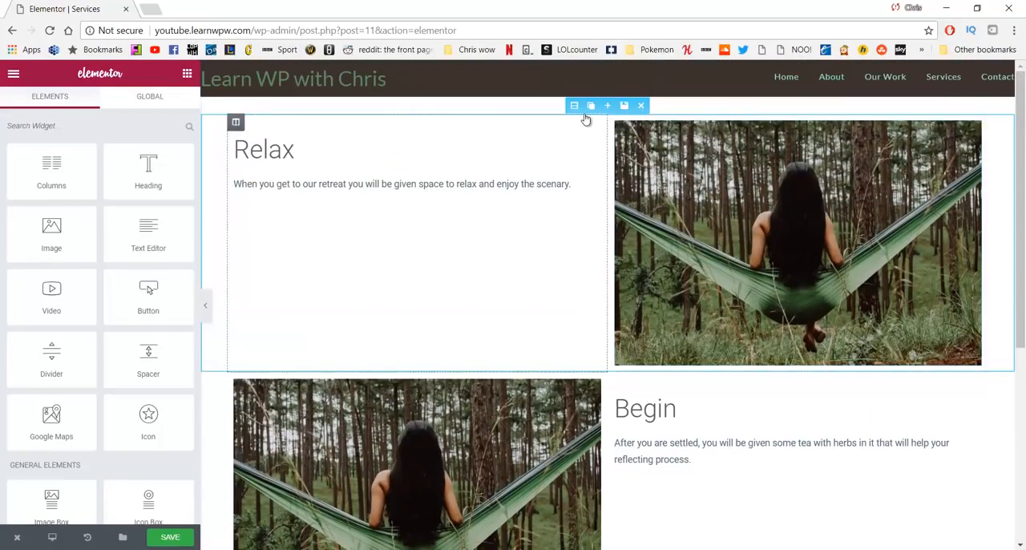
click(589, 107)
scroll(588, 320, down, 2)
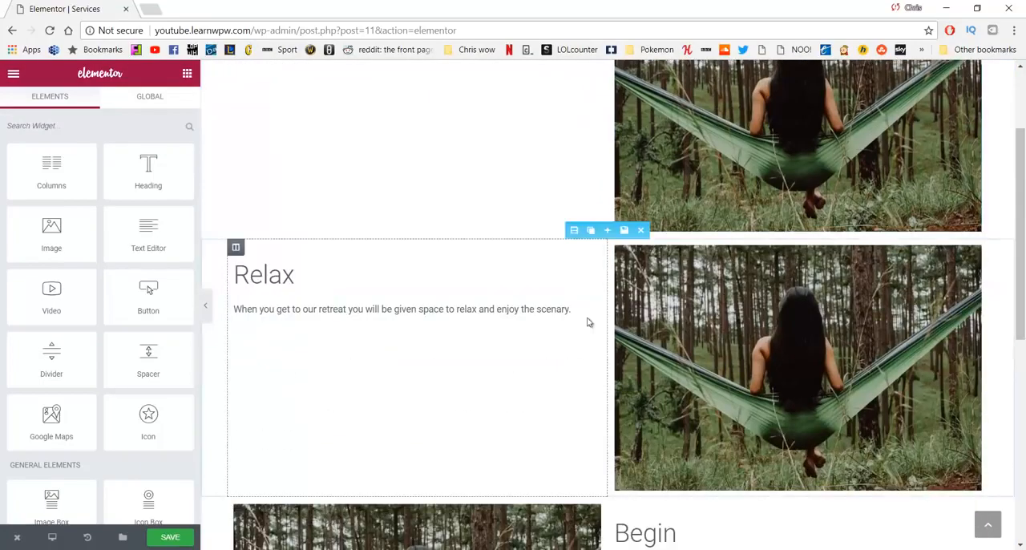
drag(569, 232, 563, 317)
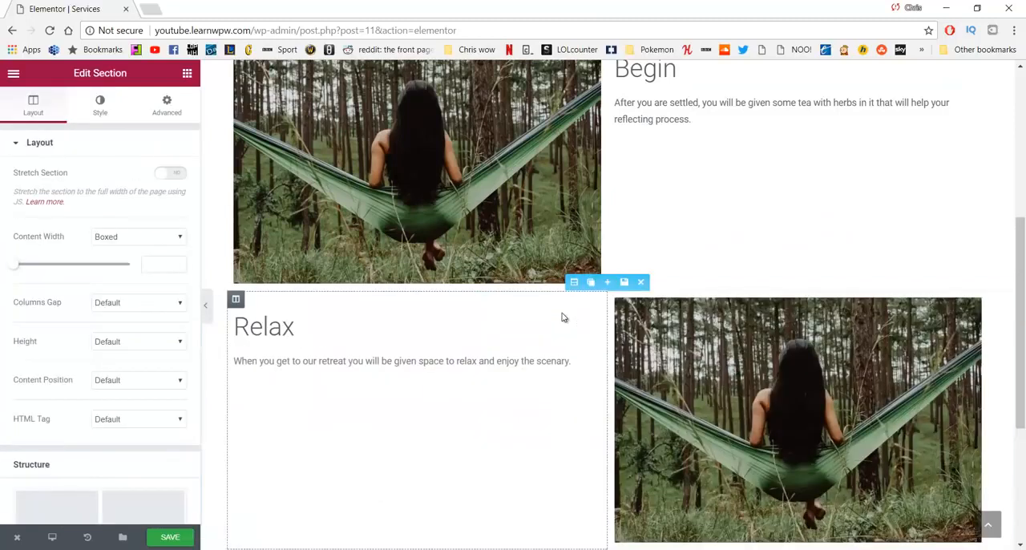
Step: Change the heading of the Relax copy below the Begin section to "Reflect"
click(325, 336)
key(BackSpace)
key(BackSpace)
key(BackSpace)
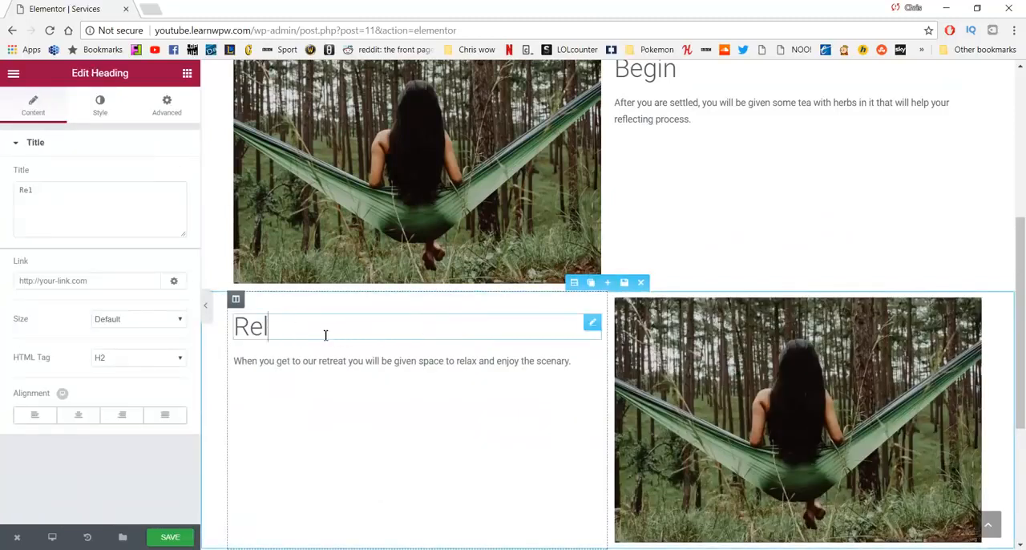
text(fle)
key(BackSpace)
text(ect)
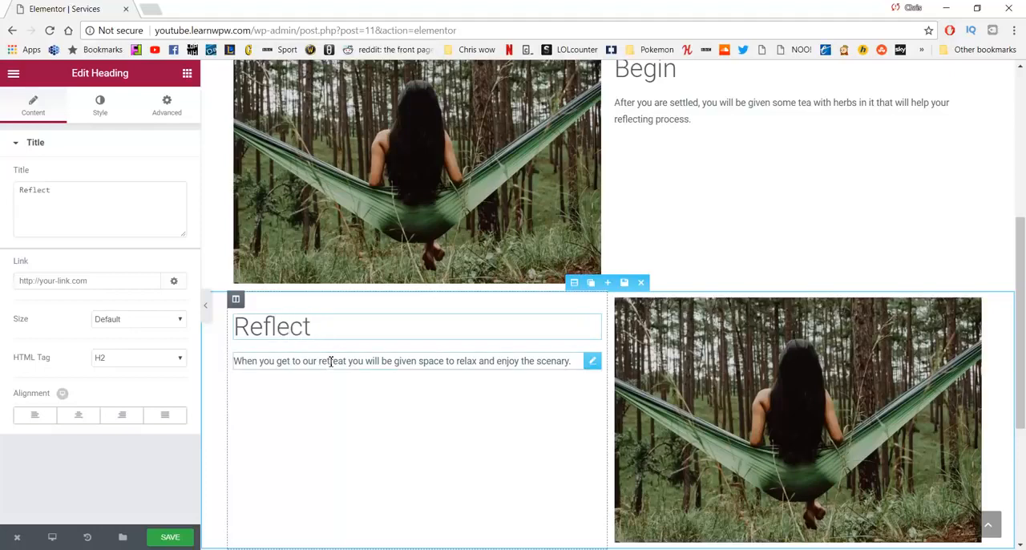
Step: Copy the Reflect paragraph starting "The next part isn't always easy" from WordPad and replace the text below the Reflect heading in Elementor with it
key(alt+Tab)
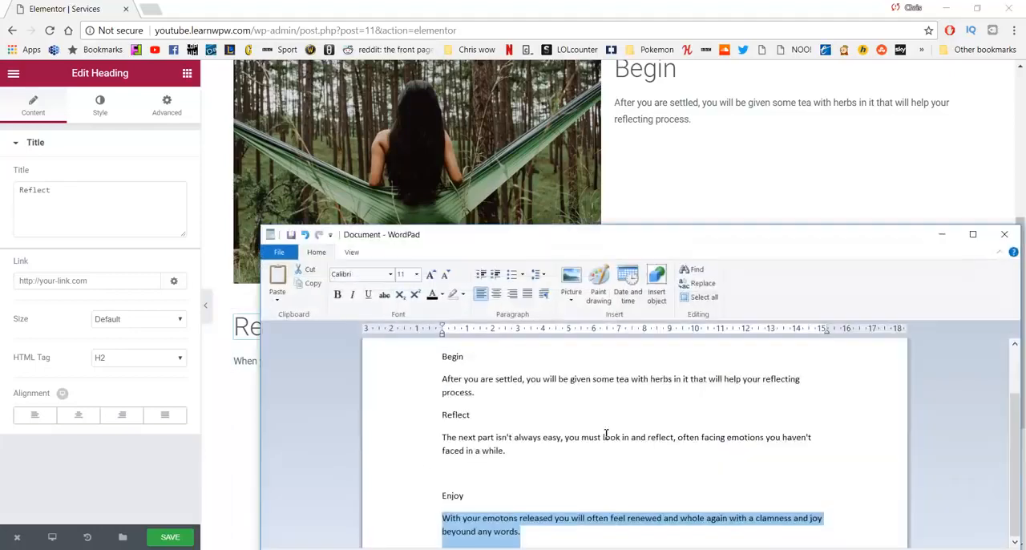
drag(508, 452, 433, 438)
key(ctrl+c)
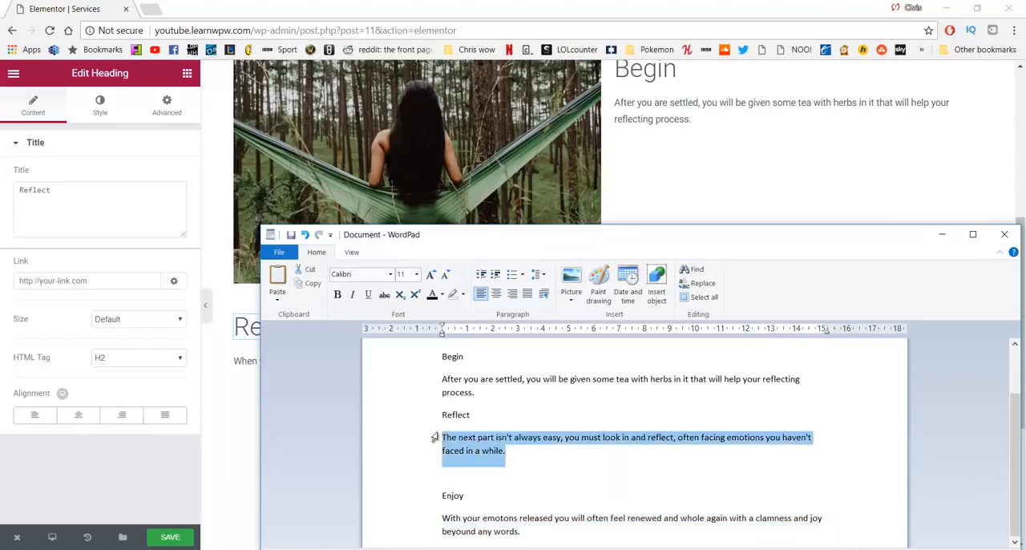
click(222, 399)
click(101, 286)
key(ctrl+a)
key(ctrl+v)
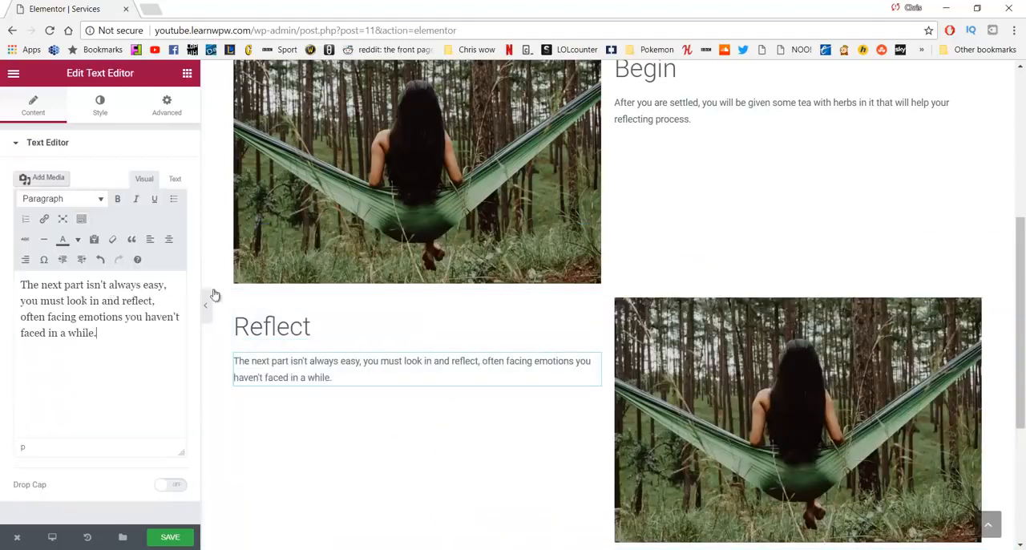
Step: Duplicate the Begin section and move the copy below the Reflect section
scroll(589, 289, up, 3)
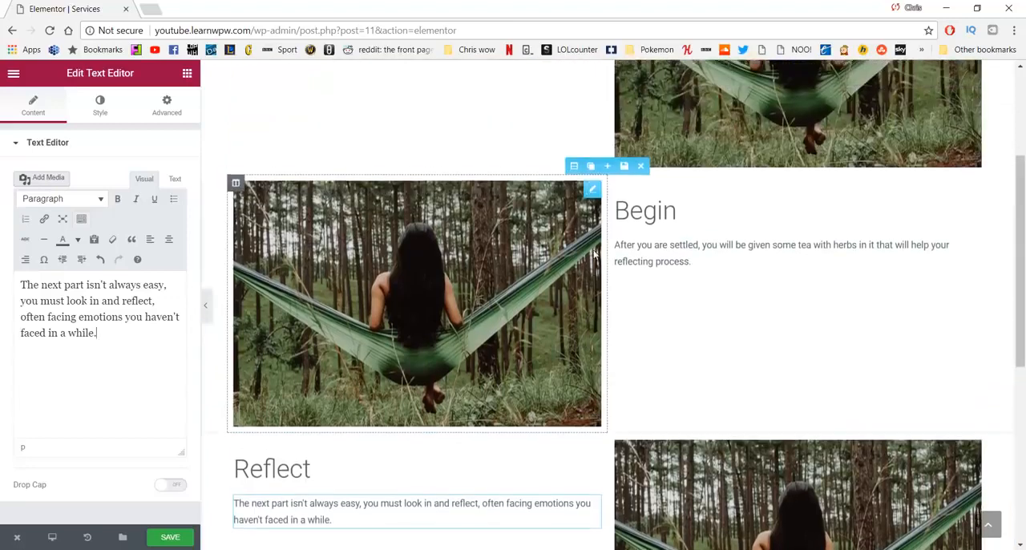
click(591, 225)
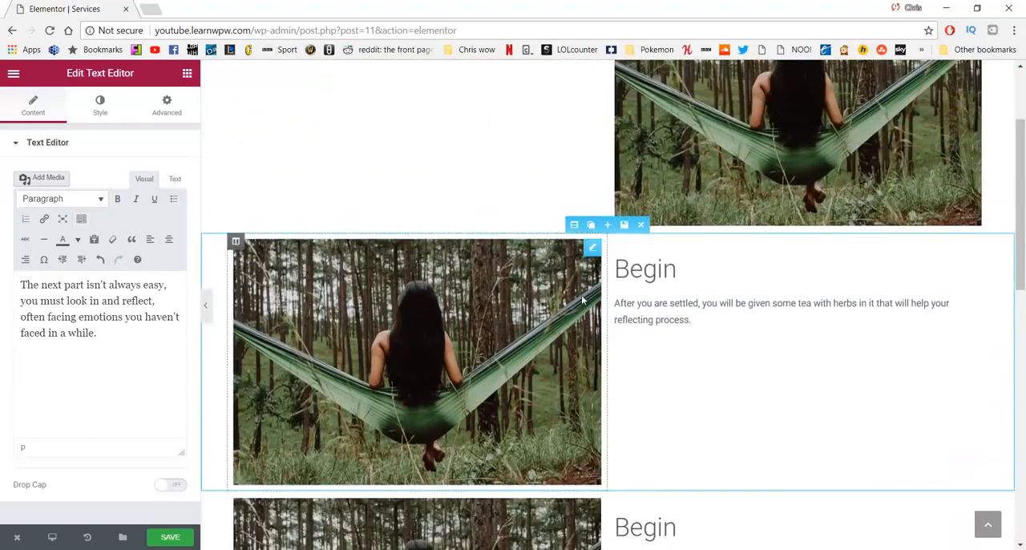
scroll(567, 291, down, 3)
drag(573, 216, 583, 314)
scroll(561, 328, down, 3)
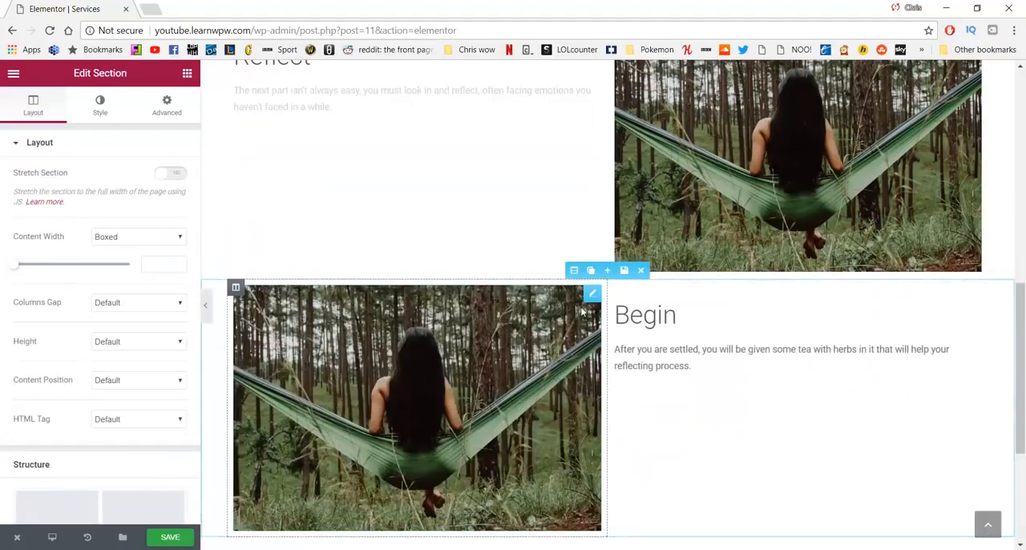
Step: Change the heading of the Begin copy below the Reflect section to "Enjoy"
click(677, 315)
drag(679, 315, 613, 316)
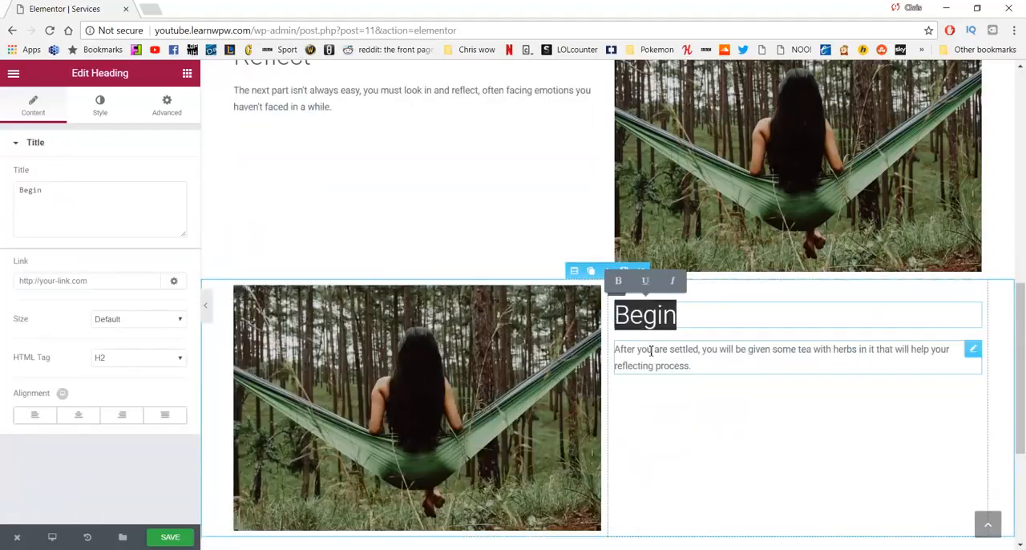
text(Enjoy)
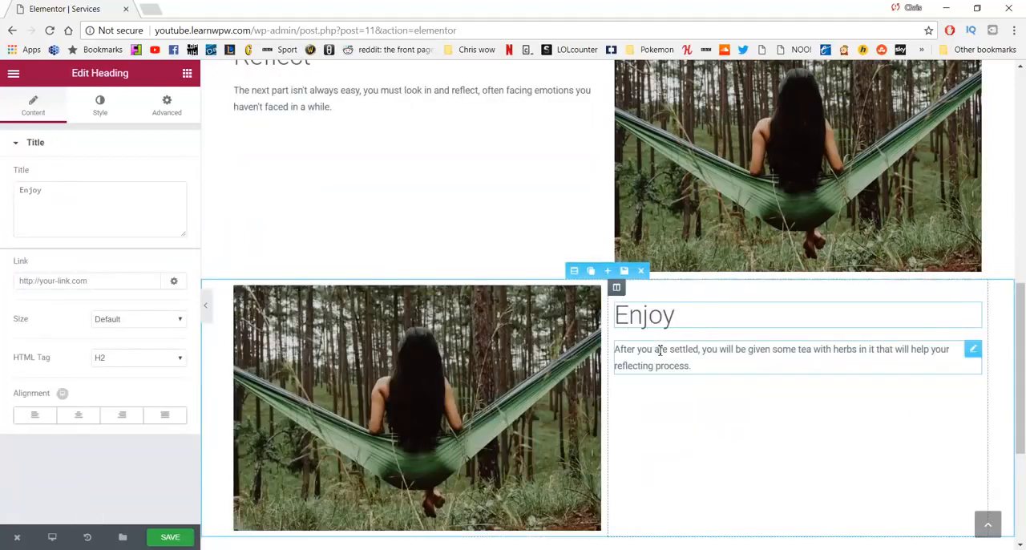
Step: Copy the Enjoy paragraph from WordPad and replace the text below the Enjoy heading in Elementor with it
key(alt+Tab)
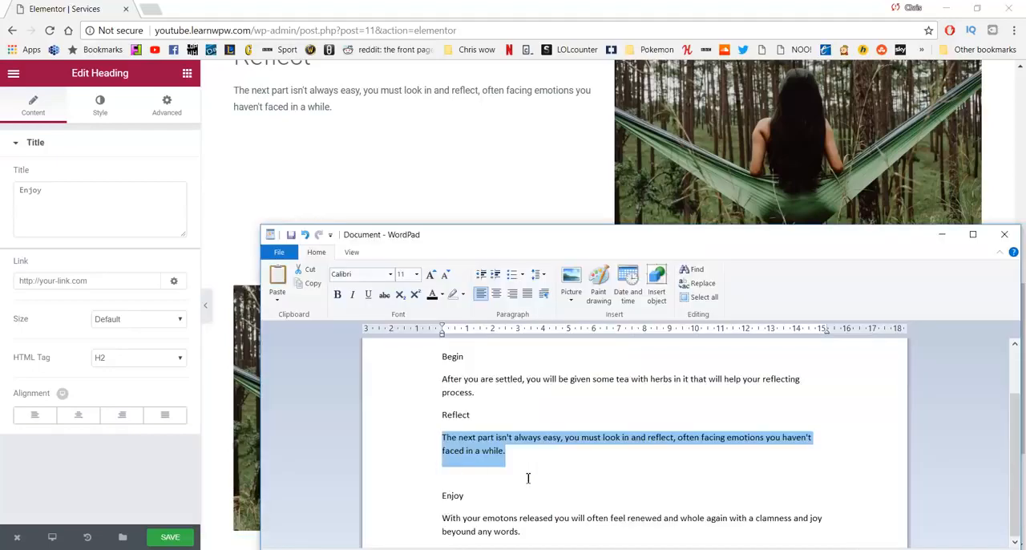
drag(529, 531, 443, 518)
key(ctrl+c)
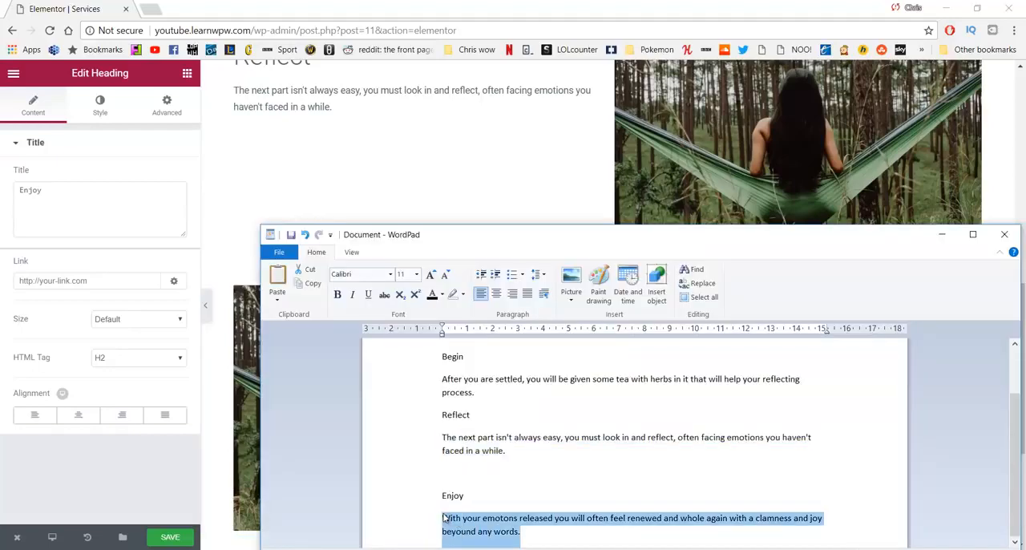
click(94, 199)
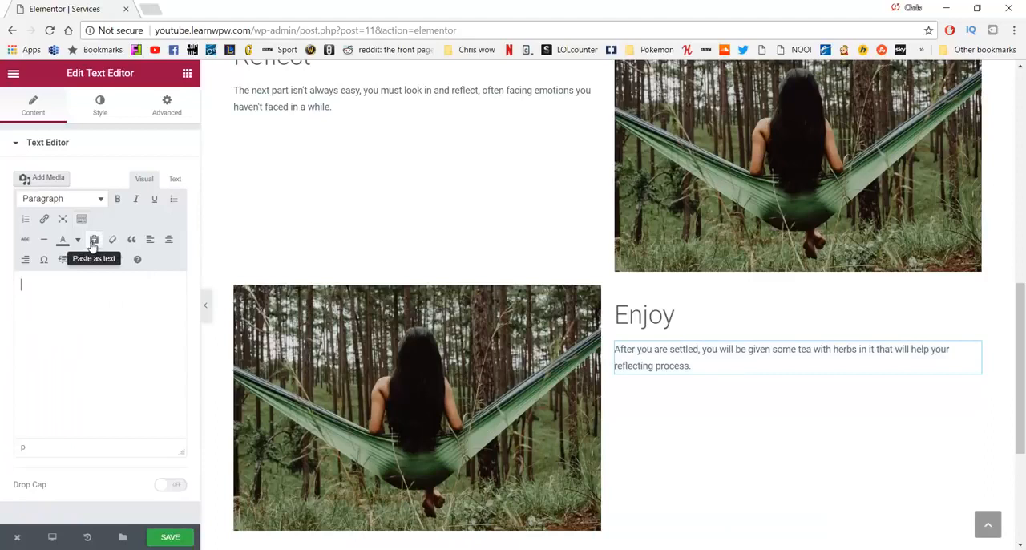
click(94, 243)
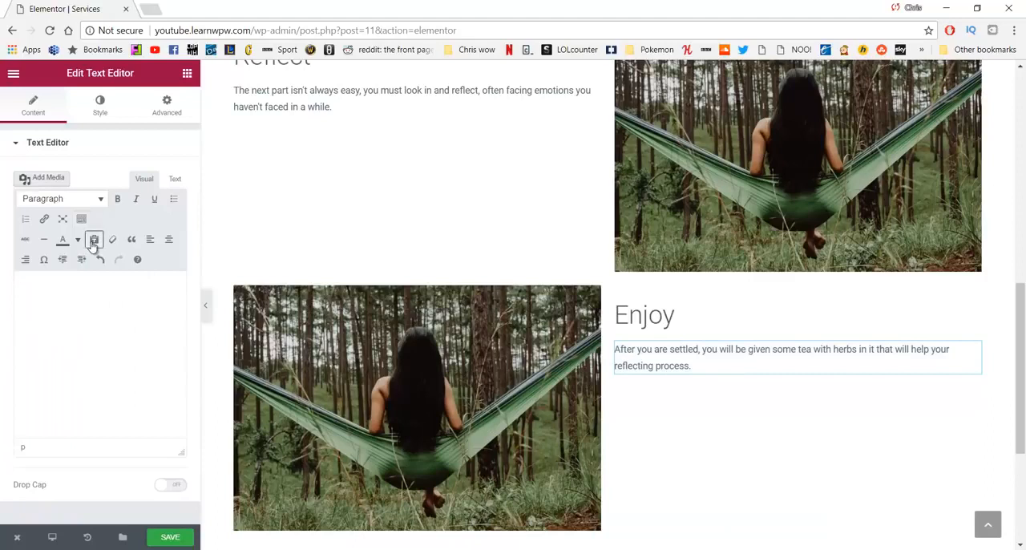
click(91, 312)
key(ctrl+v)
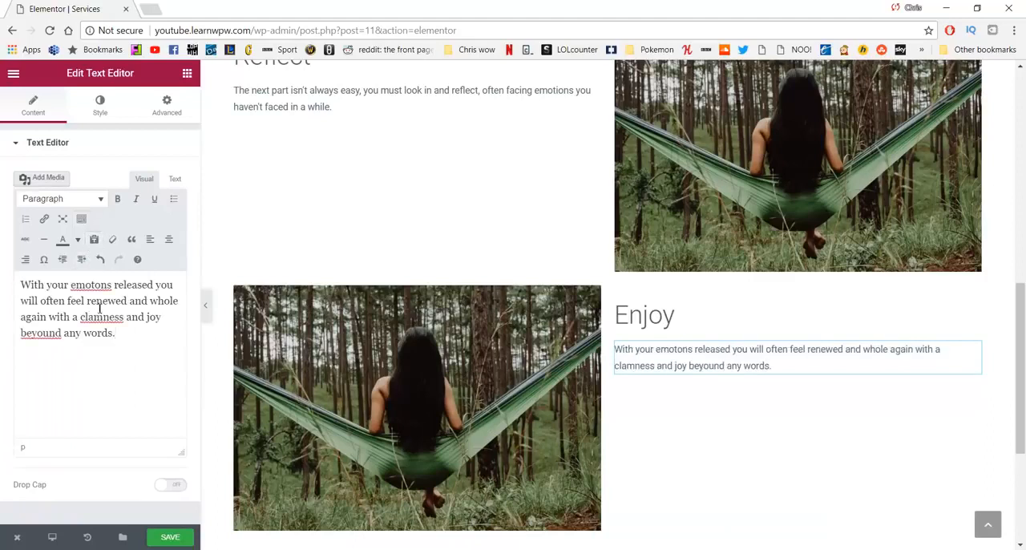
Step: Correct the misspelled words in the Enjoy paragraph to "emotions", "calmness" and "beyond"
text(i)
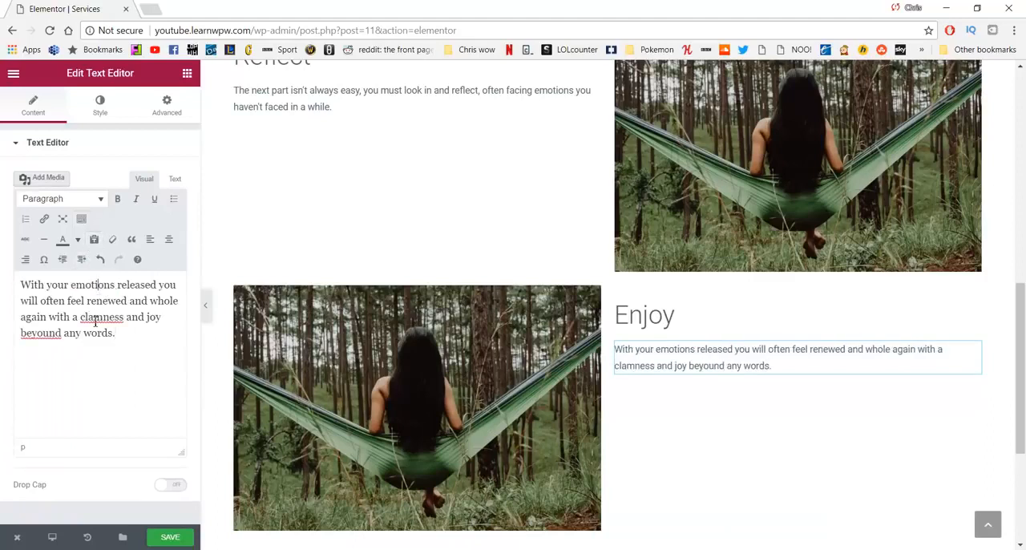
key(BackSpace)
key(Left)
text(a)
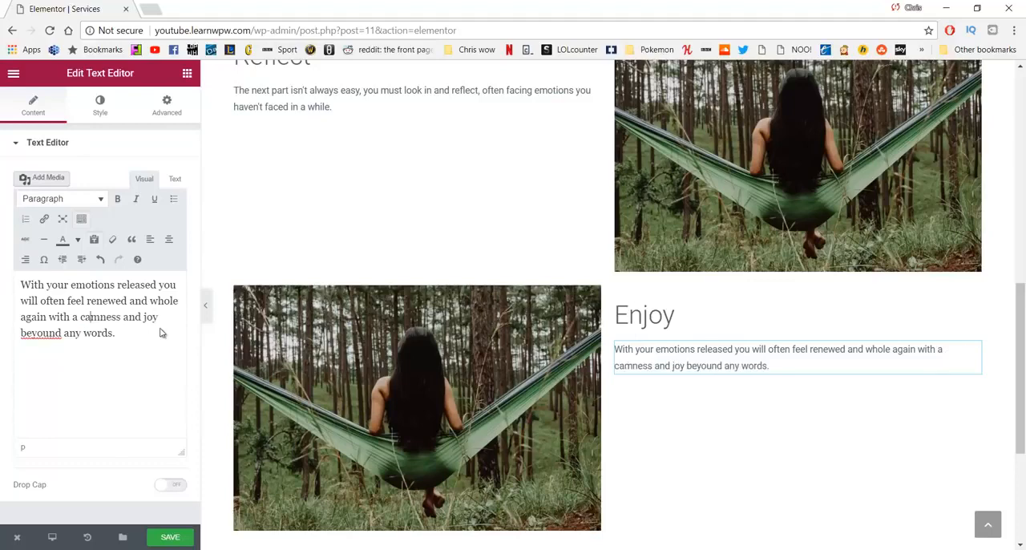
Step: Replace the Begin section's photo with relax2.jpg, the bench beside the misty lake, from the media library
scroll(338, 269, up, 5)
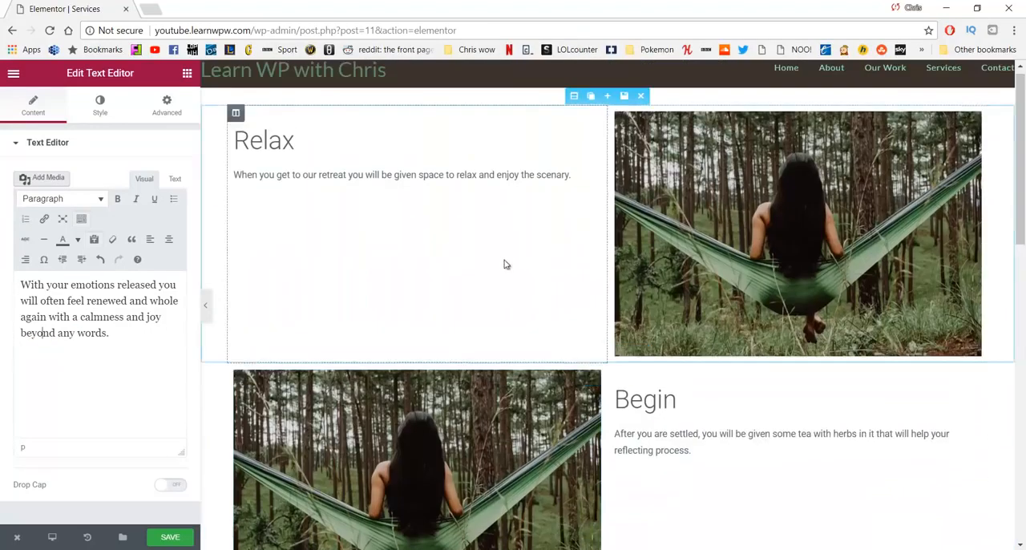
scroll(481, 280, down, 2)
click(440, 295)
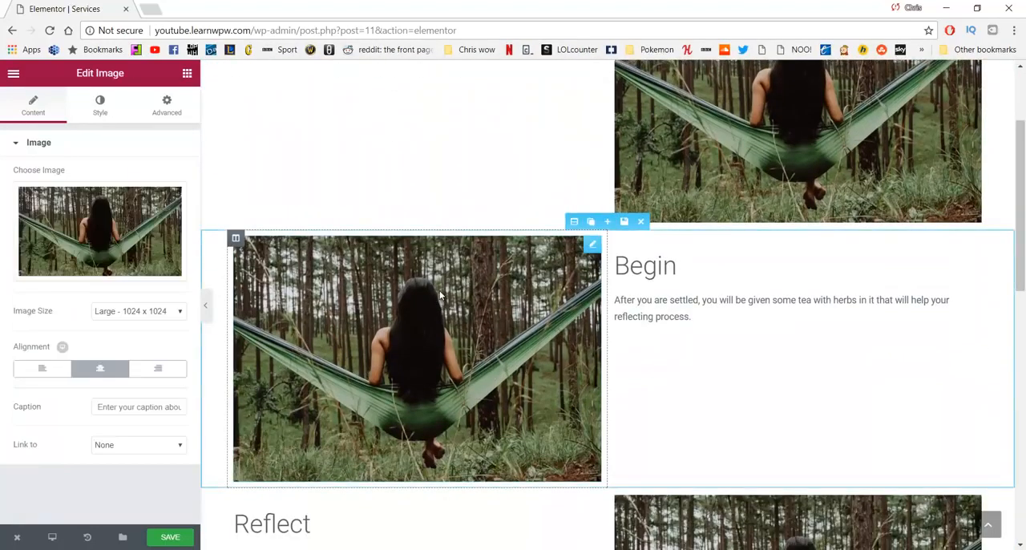
click(101, 231)
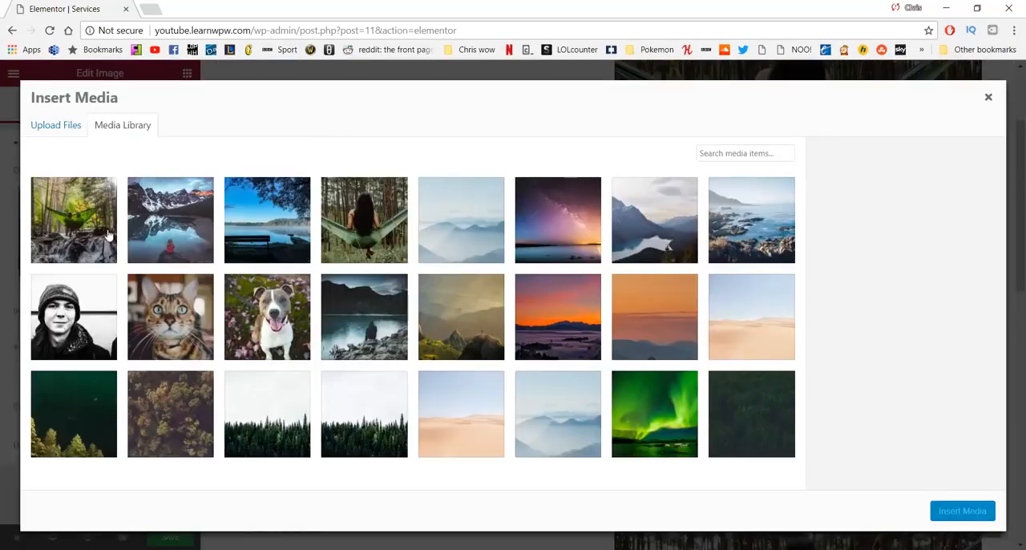
click(286, 220)
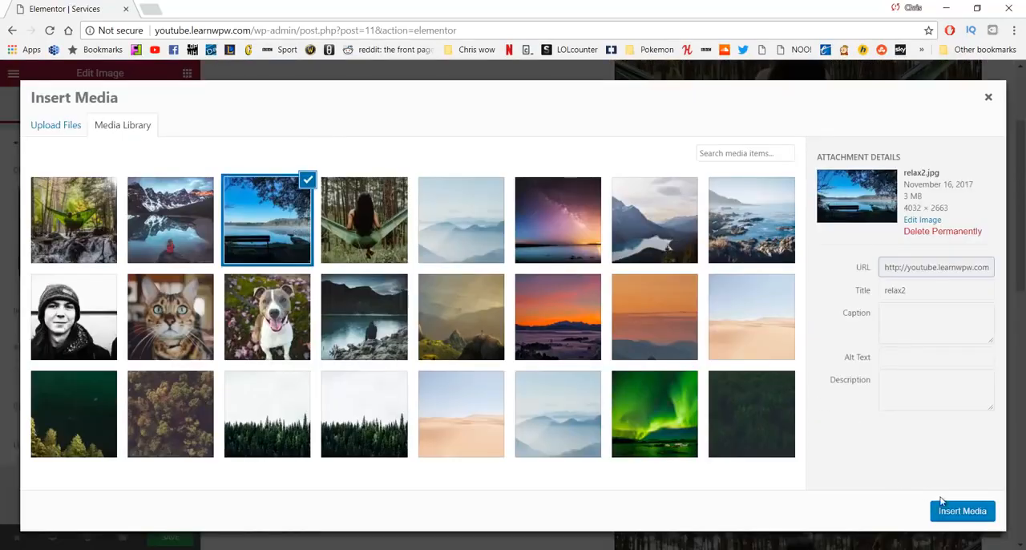
click(963, 511)
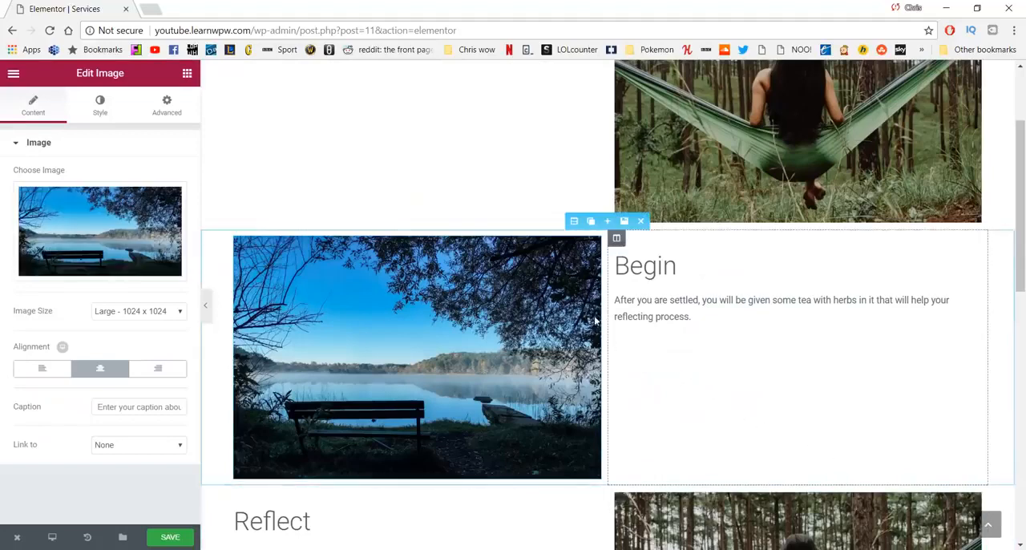
Step: Replace the Reflect section's hammock photo with reflect.jpg, the mountain lake picture, from the media library
scroll(721, 174, up, 3)
scroll(706, 187, down, 3)
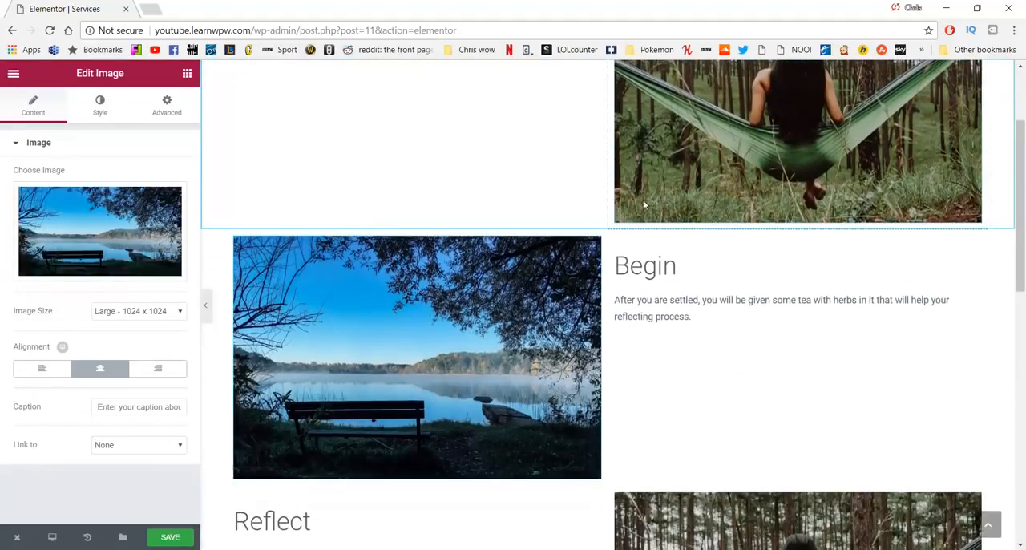
scroll(545, 291, down, 1)
scroll(545, 290, down, 3)
click(761, 342)
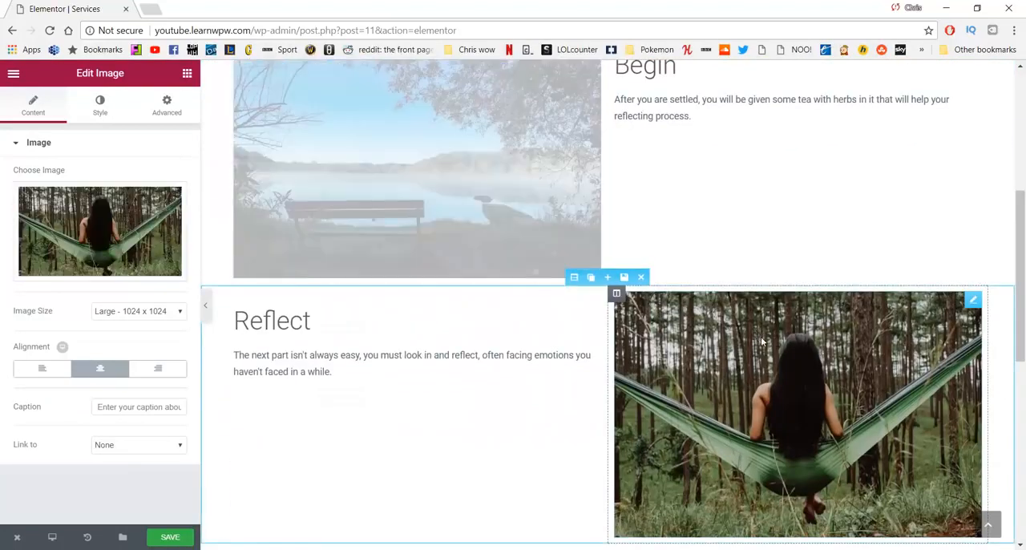
click(123, 241)
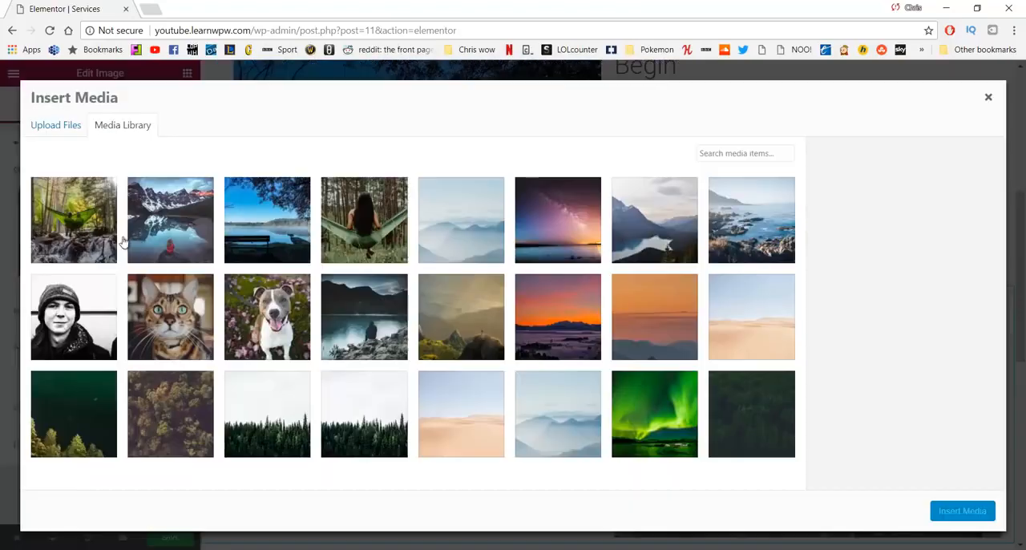
click(208, 232)
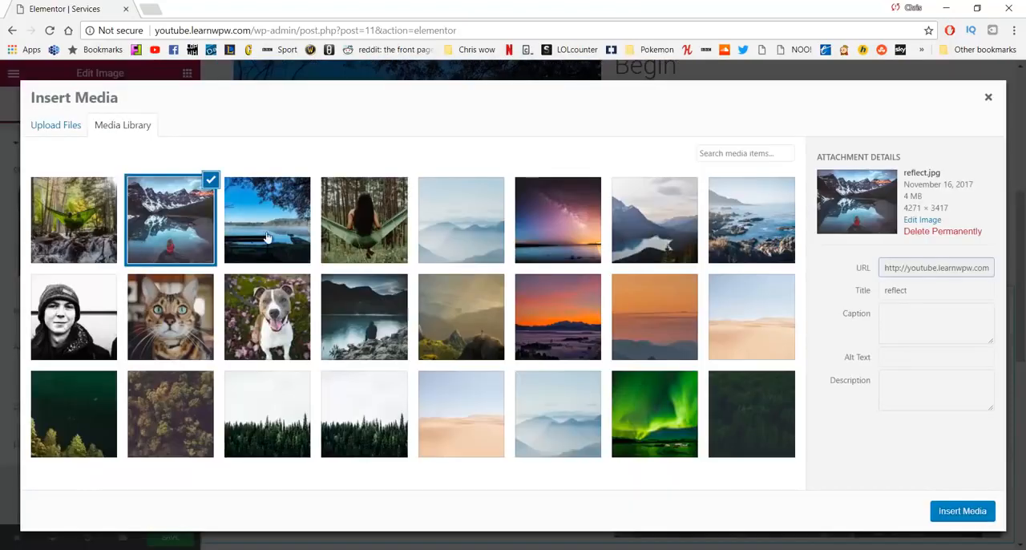
click(961, 511)
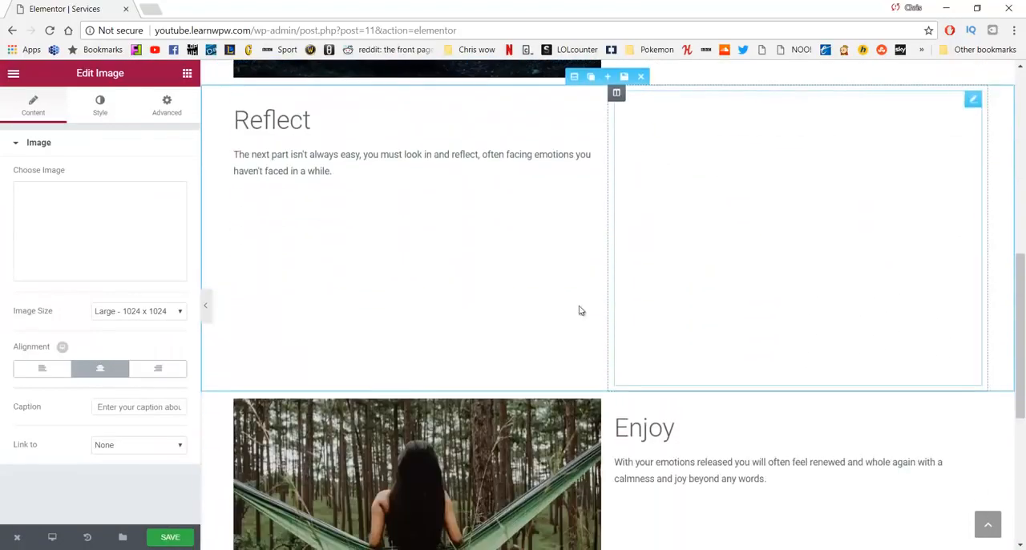
Step: Replace the Enjoy section's photo with enjoy.jpg, the green hammock over the forest stream, from the media library
scroll(581, 310, down, 4)
click(467, 292)
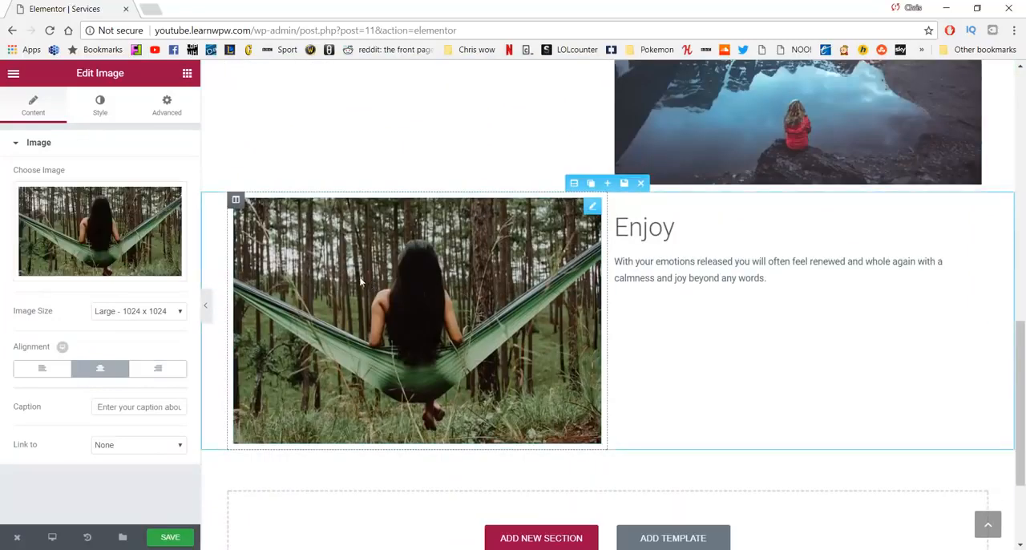
click(100, 237)
click(82, 230)
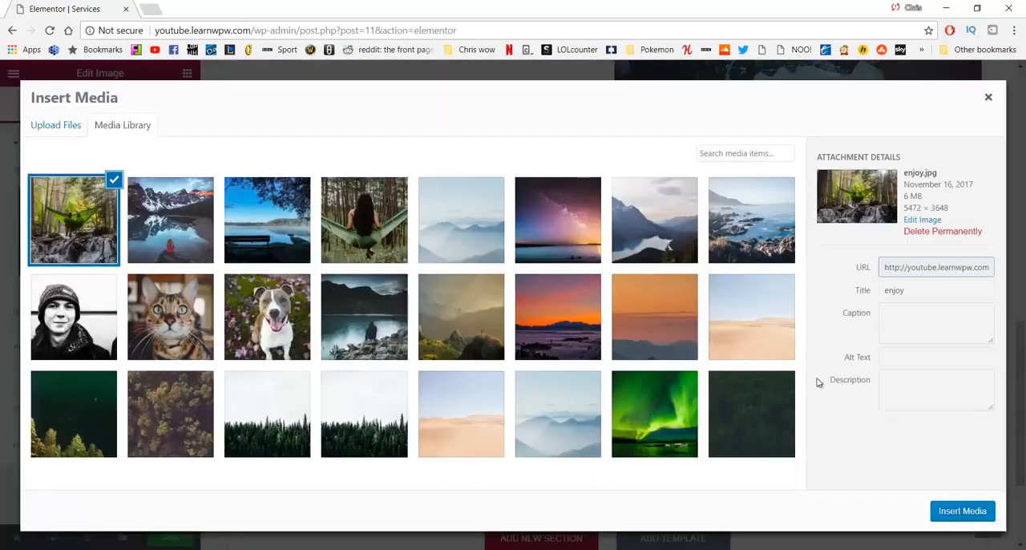
click(958, 510)
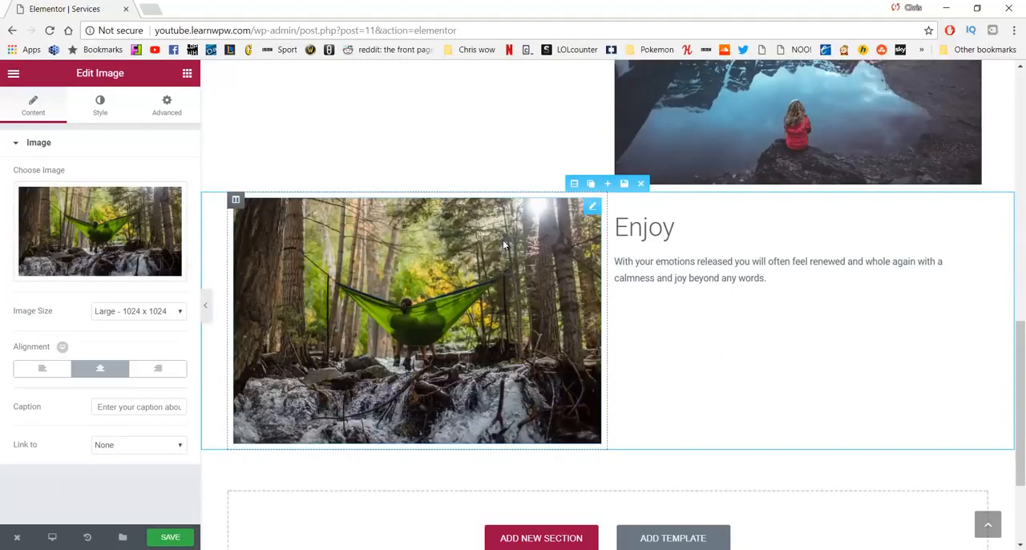
Step: Correct the end of the Relax paragraph to "relax and time to enjoy the scenery." and save the Services page
scroll(499, 249, up, 9)
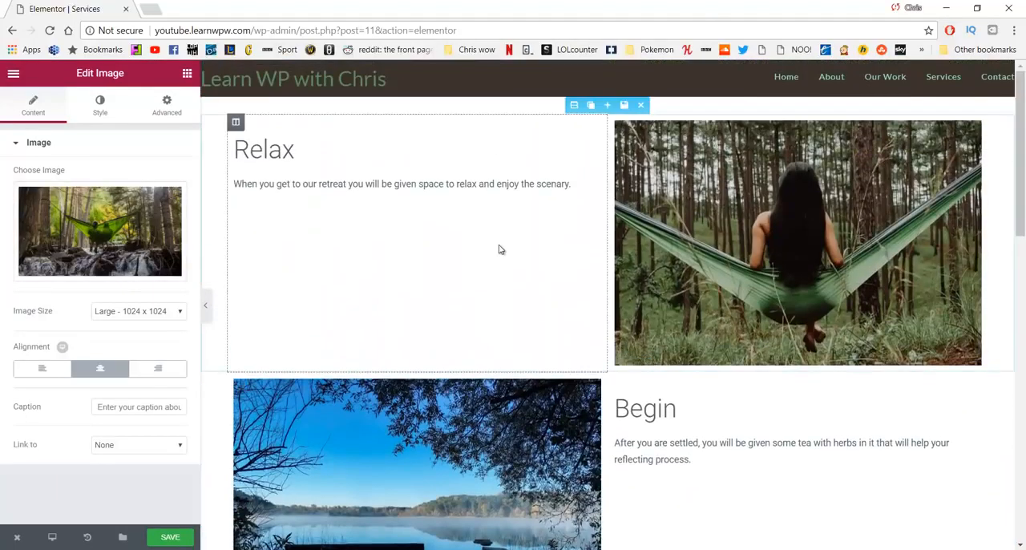
click(499, 249)
scroll(382, 380, down, 7)
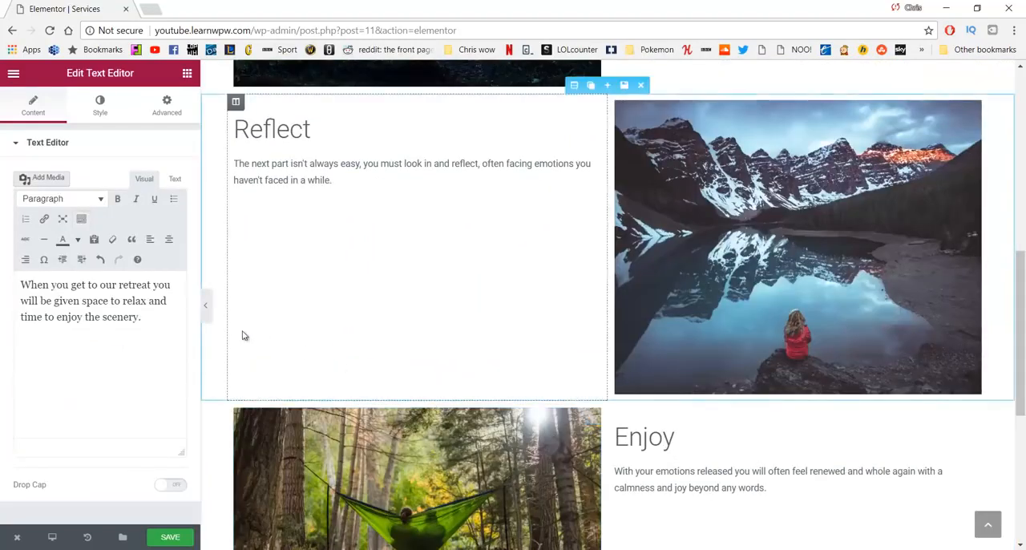
click(173, 535)
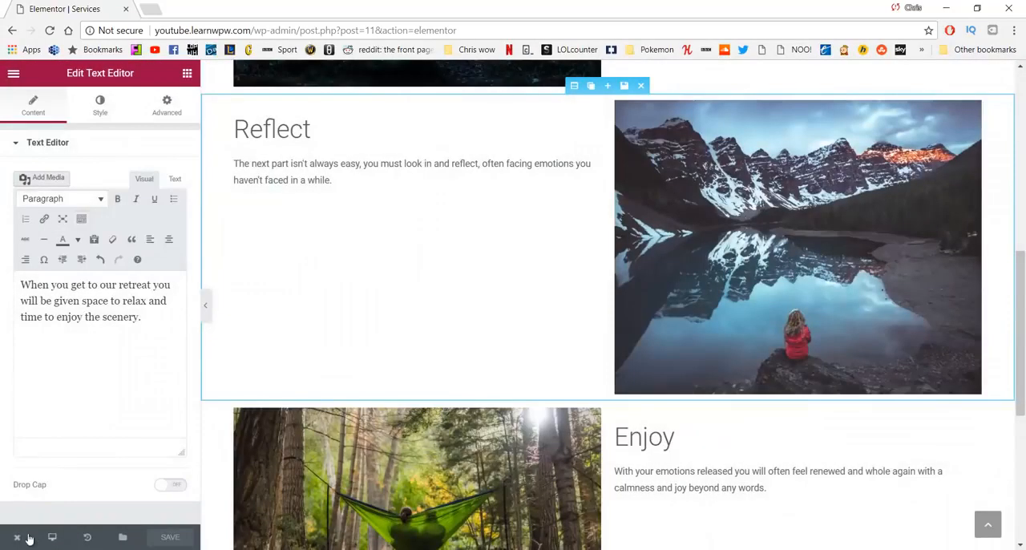
Step: View the published Services page and examine the layout of its Relax, Begin, Reflect and Enjoy sections
mouse_move(18, 537)
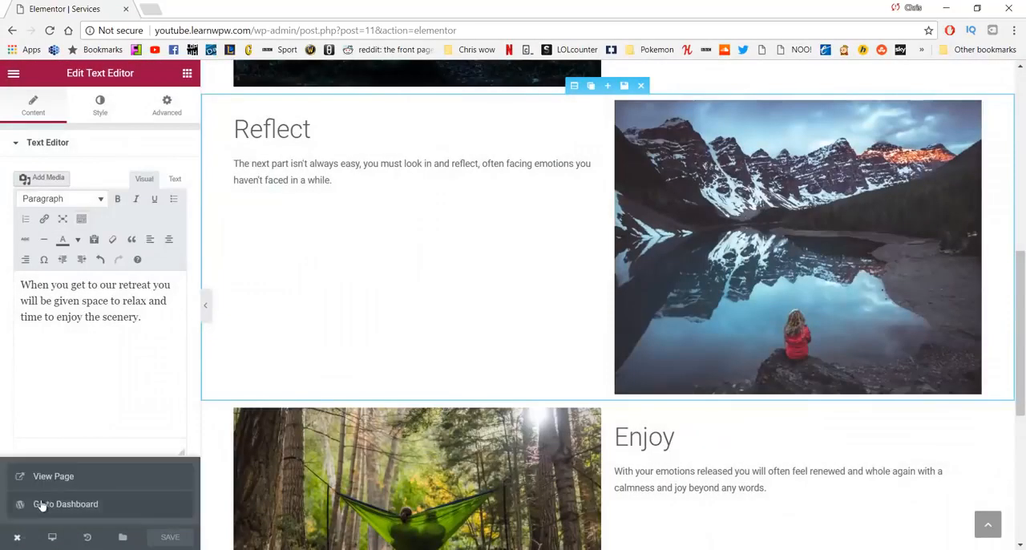
click(52, 478)
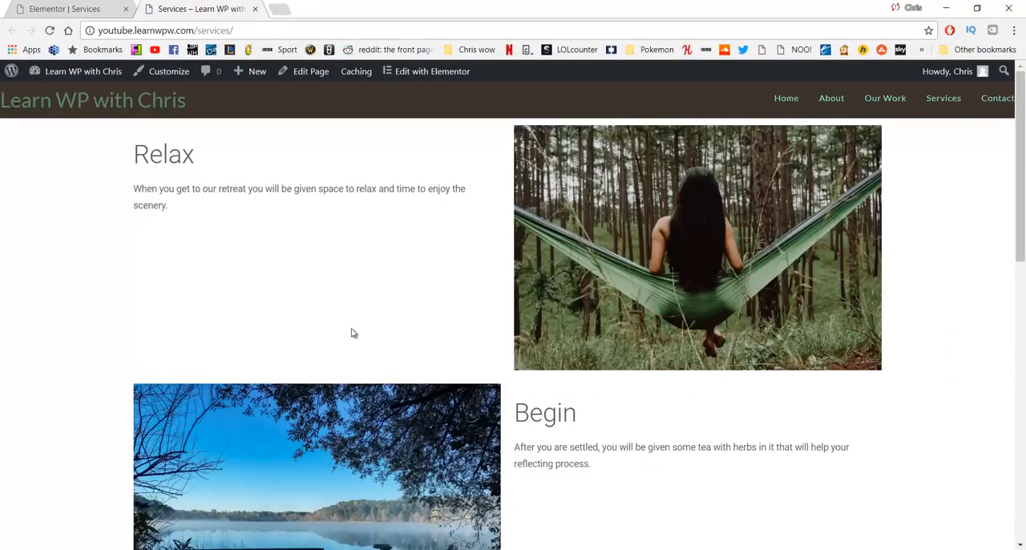
scroll(353, 331, down, 8)
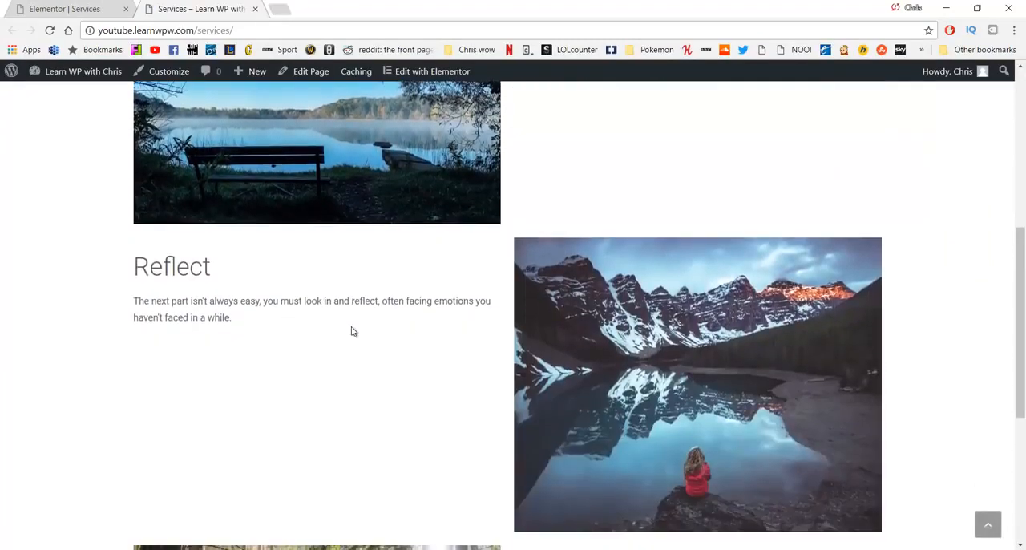
scroll(351, 331, down, 2)
scroll(352, 331, up, 7)
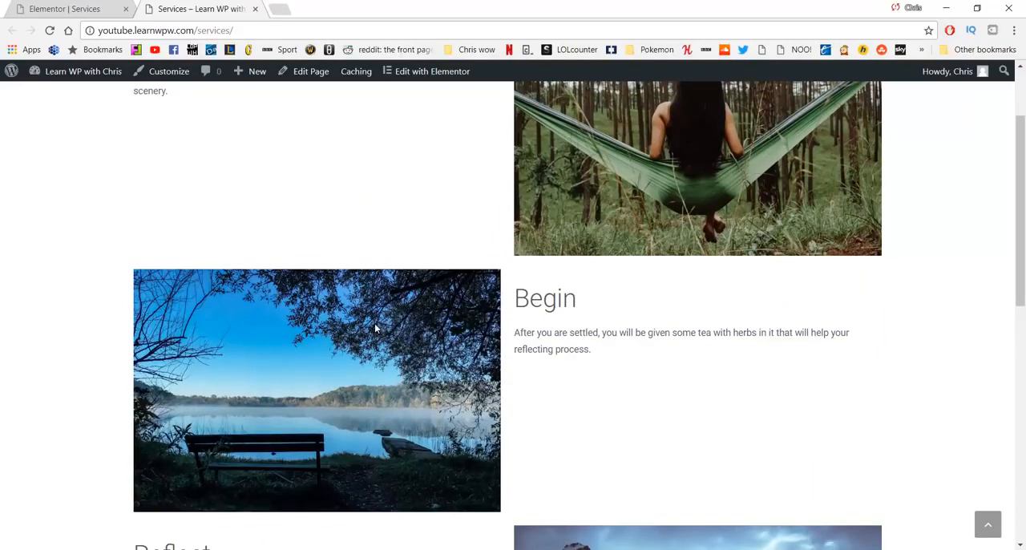
scroll(374, 327, down, 6)
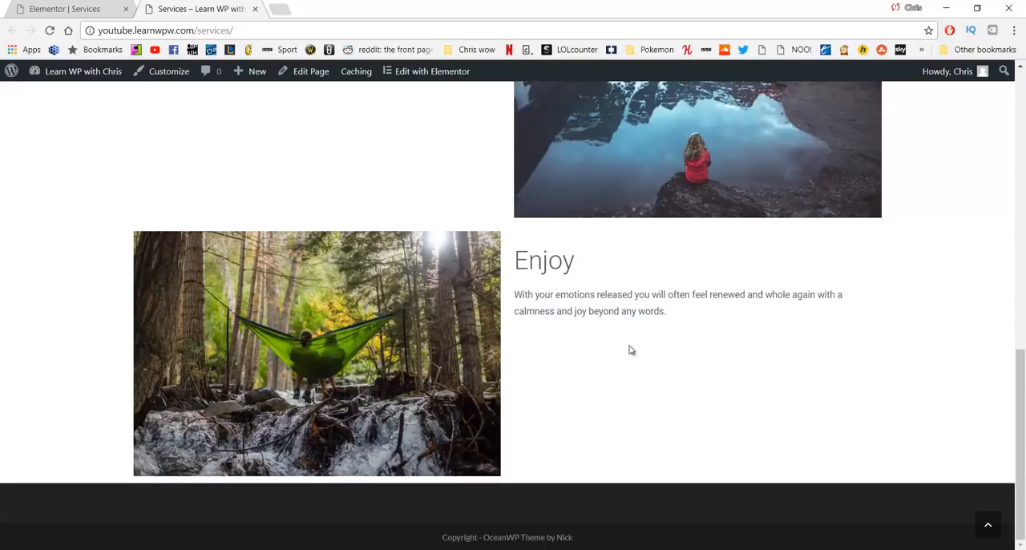
scroll(623, 361, up, 10)
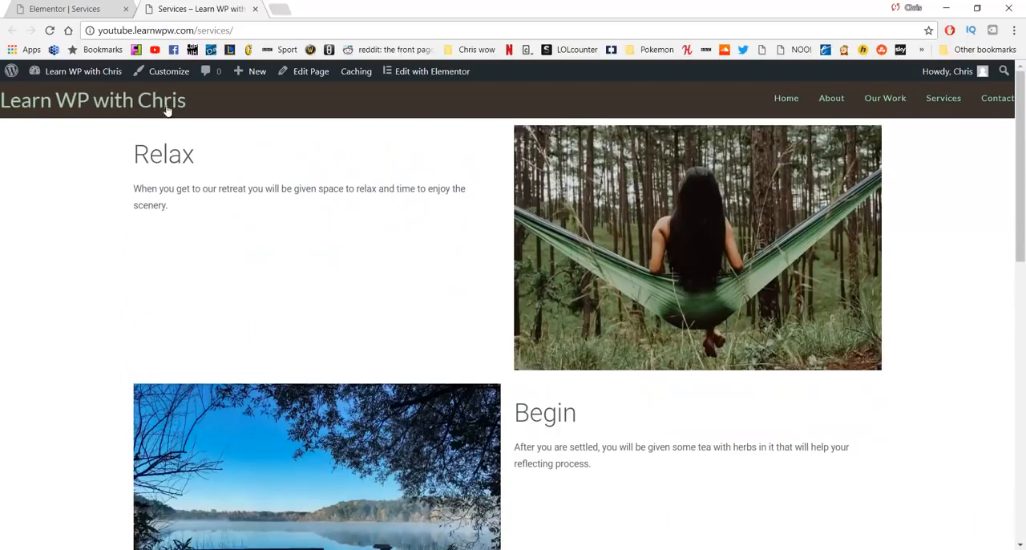
Step: Go to the site's Home page and open it for editing in Elementor at the "Our work" call-to-action sections
click(165, 108)
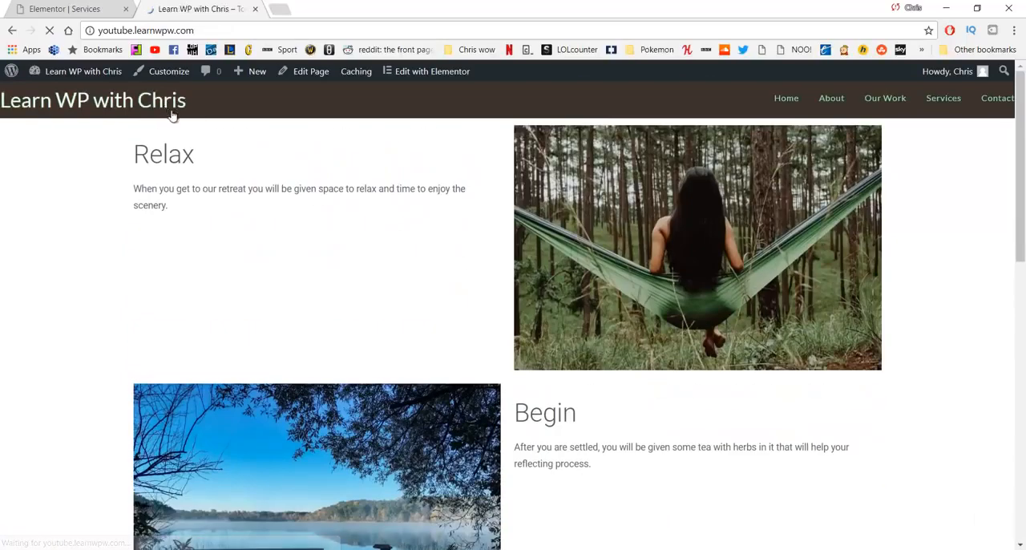
scroll(348, 291, down, 7)
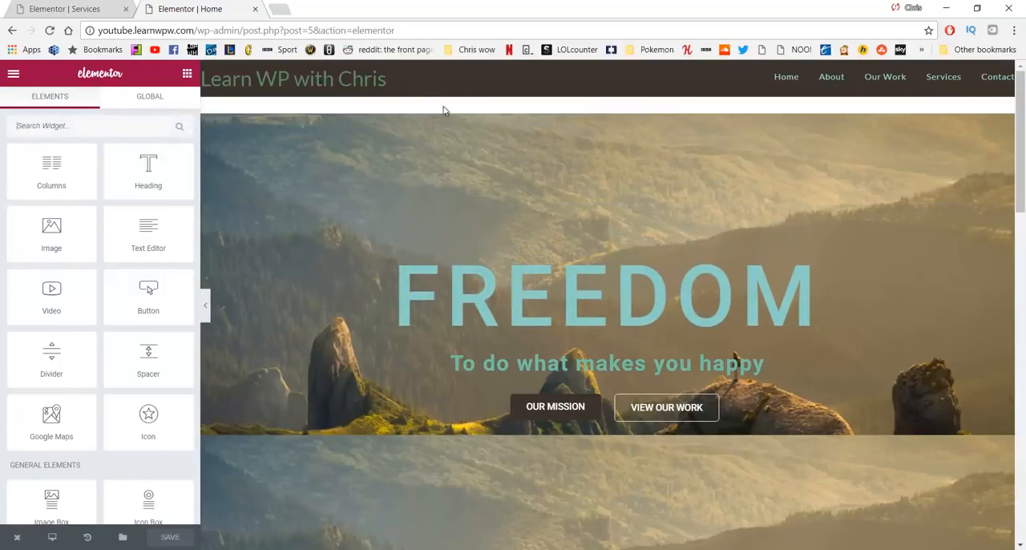
scroll(445, 167, down, 8)
scroll(447, 165, down, 7)
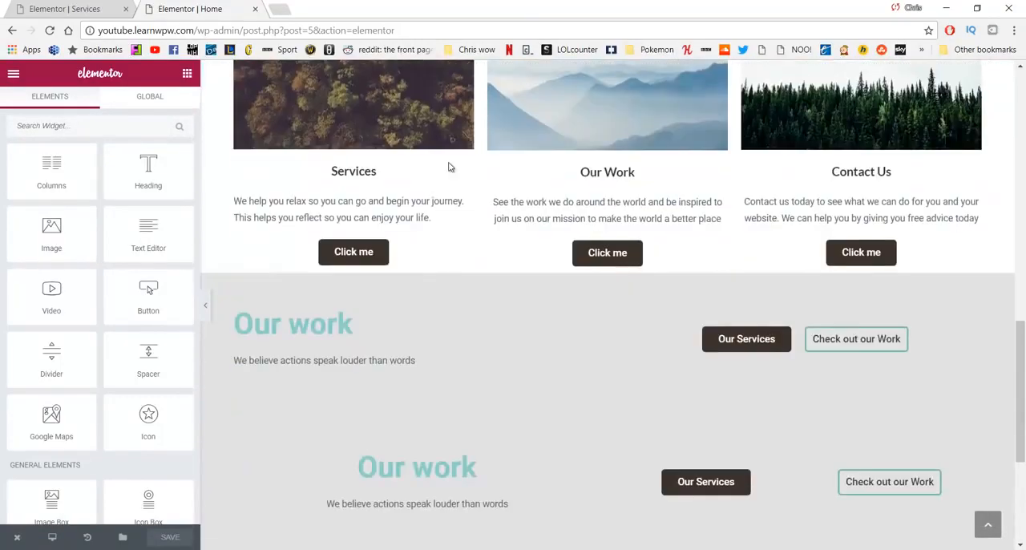
scroll(449, 167, up, 2)
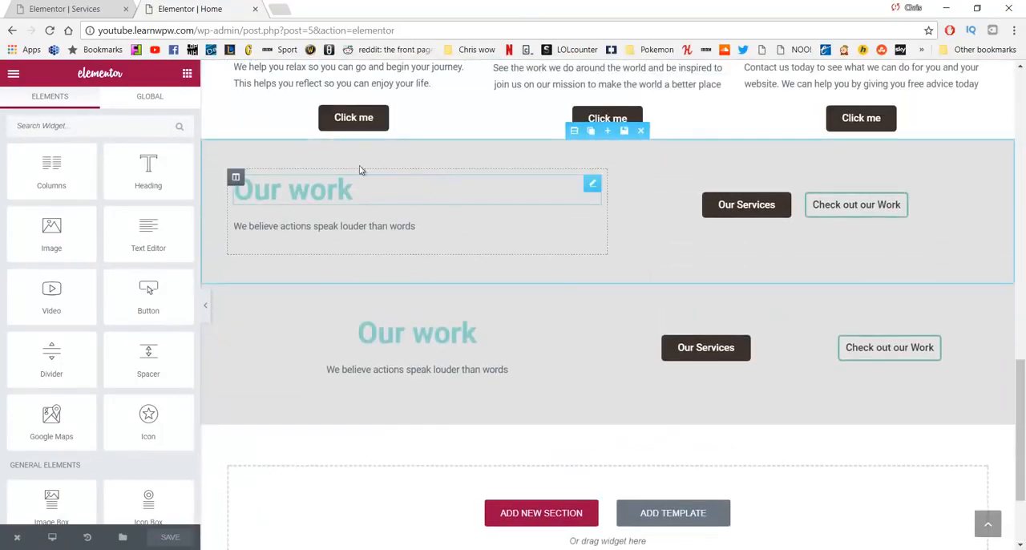
Step: Save the upper "Our work" section to the Elementor library as the template "Call to Action Bottom"
click(625, 131)
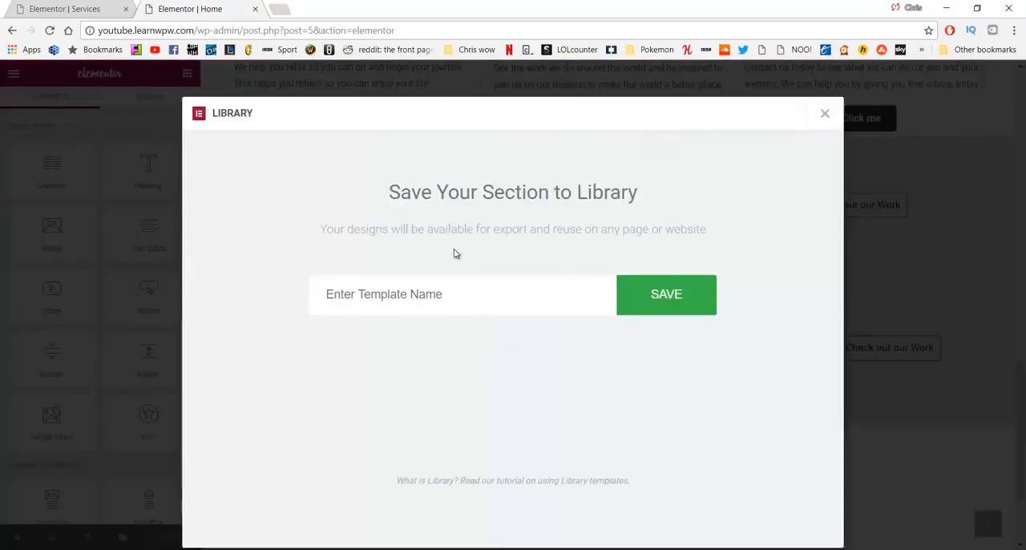
click(476, 293)
text(Call to Action bo)
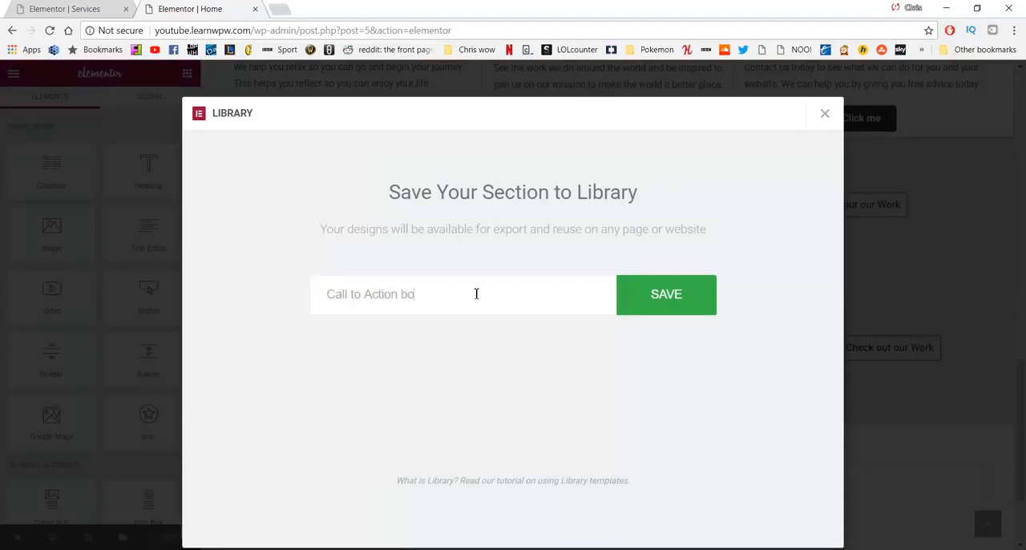
text(tto)
key(BackSpace)
key(BackSpace)
key(BackSpace)
key(BackSpace)
key(BackSpace)
key(BackSpace)
click(694, 286)
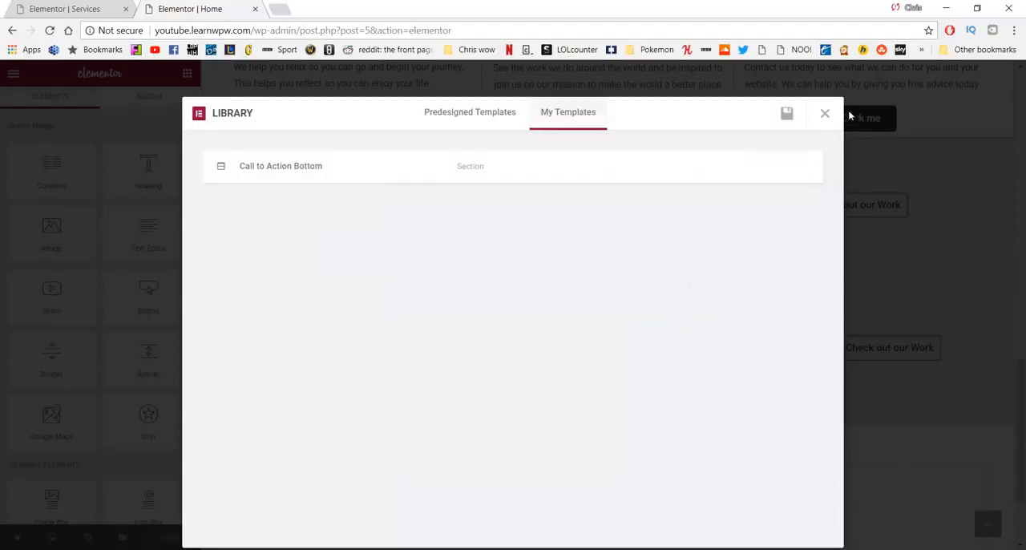
click(823, 117)
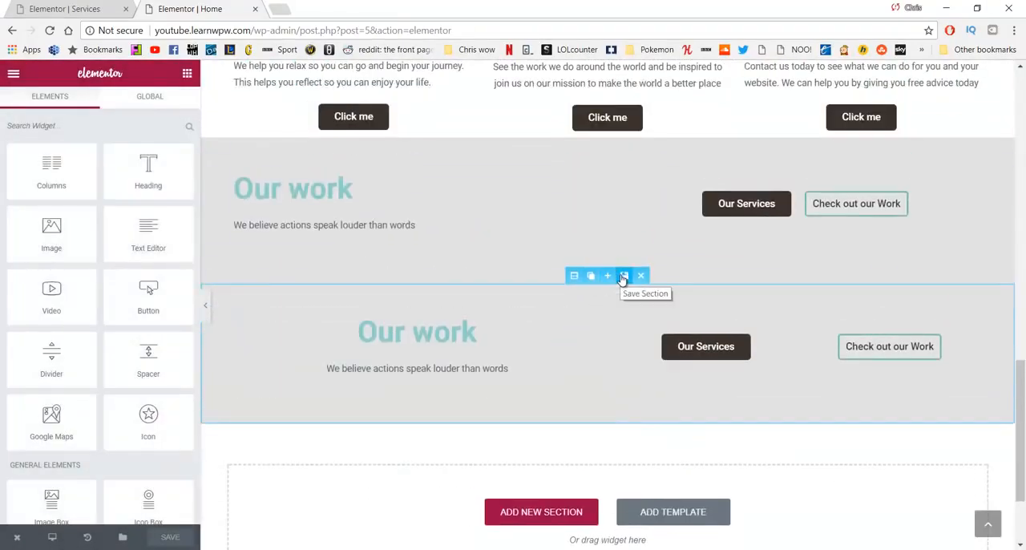
Step: Save the lower, centred "Our work" section to the library as the template "Call to Action - Mobile"
click(622, 276)
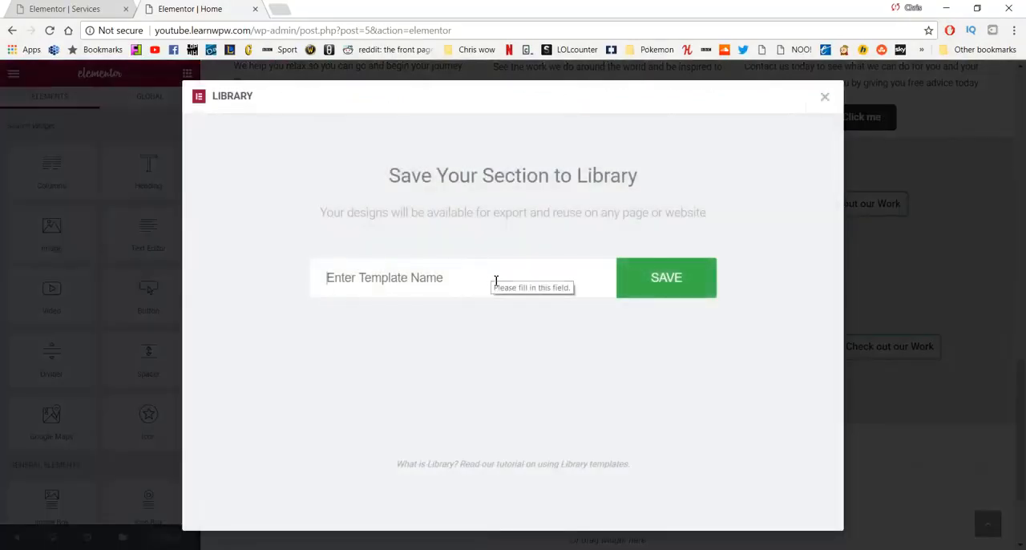
text(Call to Action)
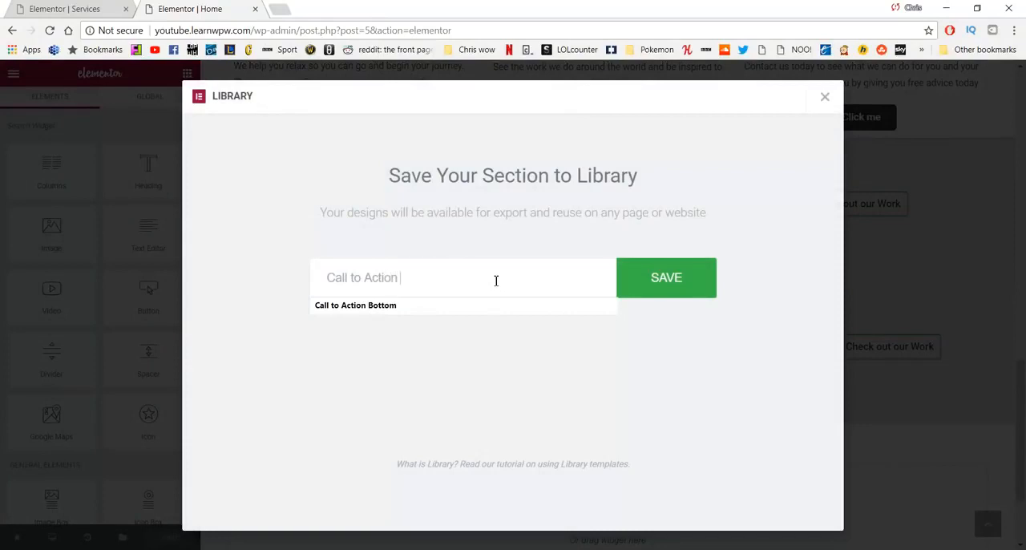
key(Escape)
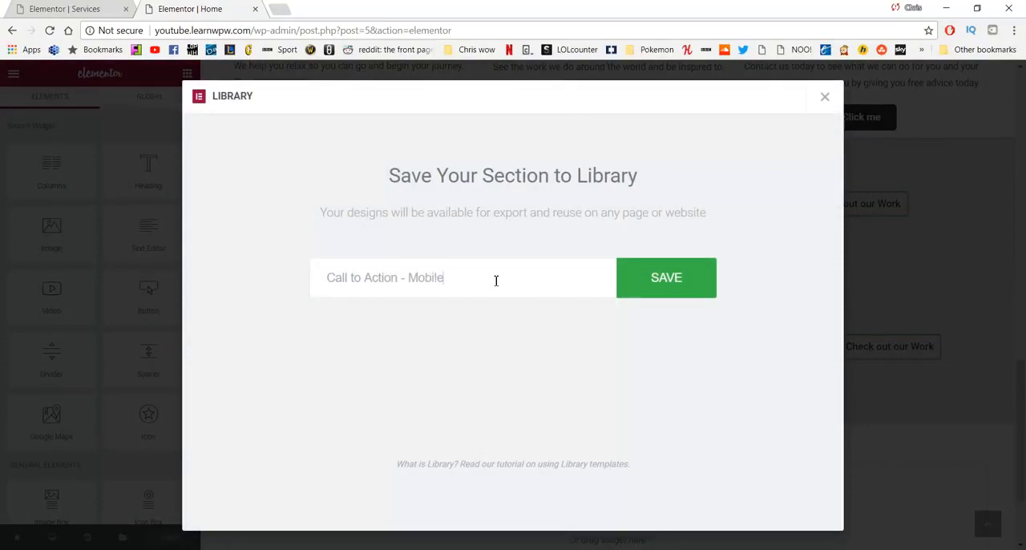
click(687, 287)
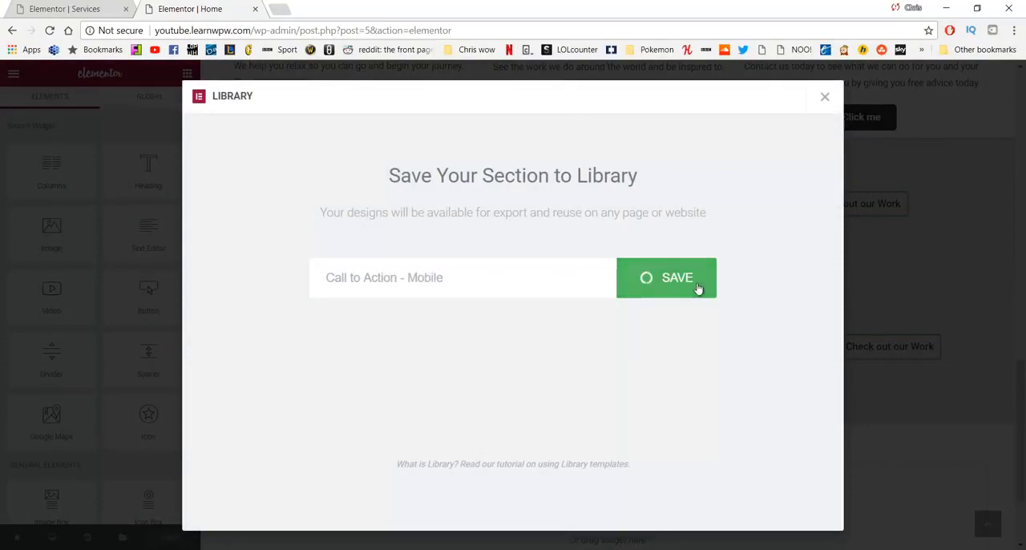
click(825, 97)
Step: View the live site, go to its Services page and open that page for editing in Elementor
scroll(549, 259, up, 10)
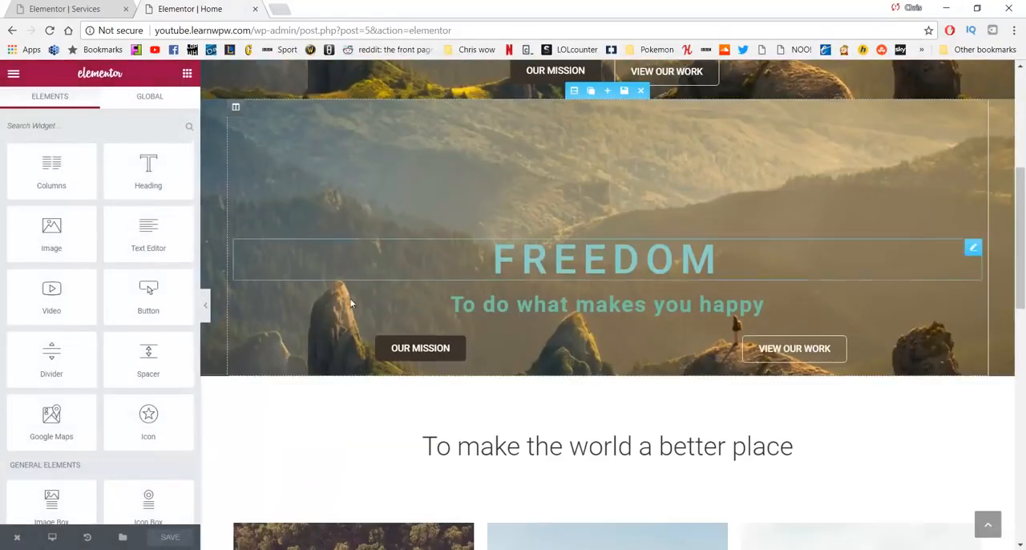
mouse_move(24, 538)
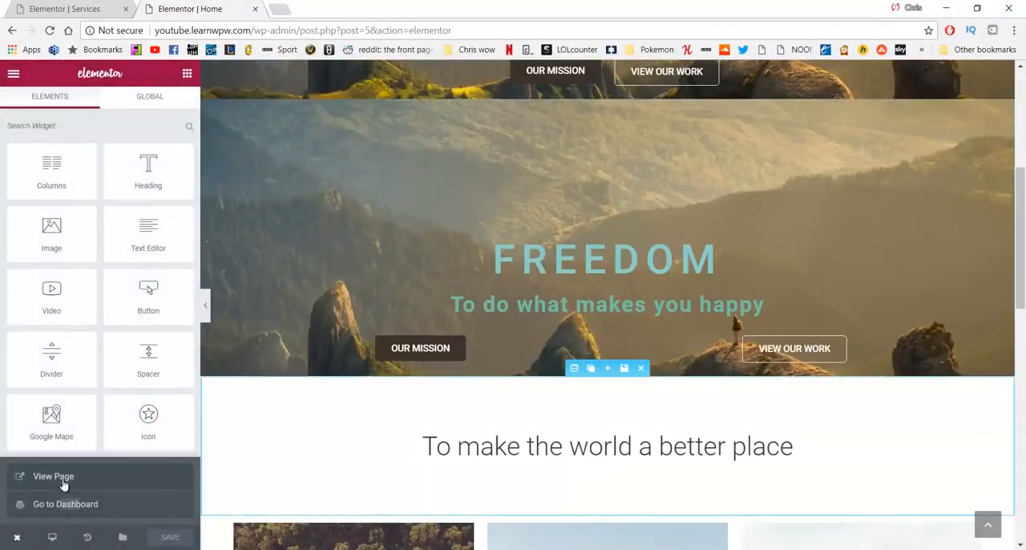
click(63, 484)
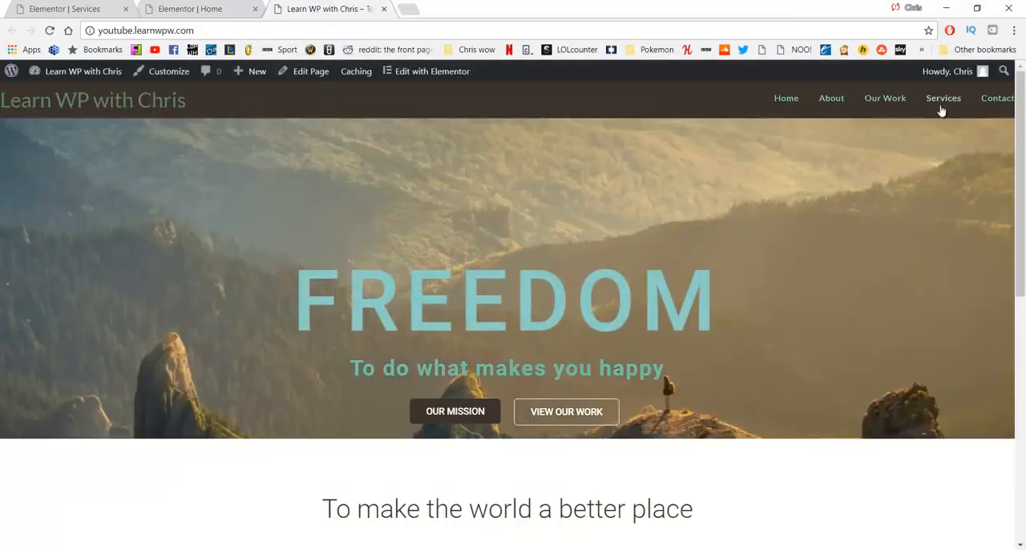
click(941, 109)
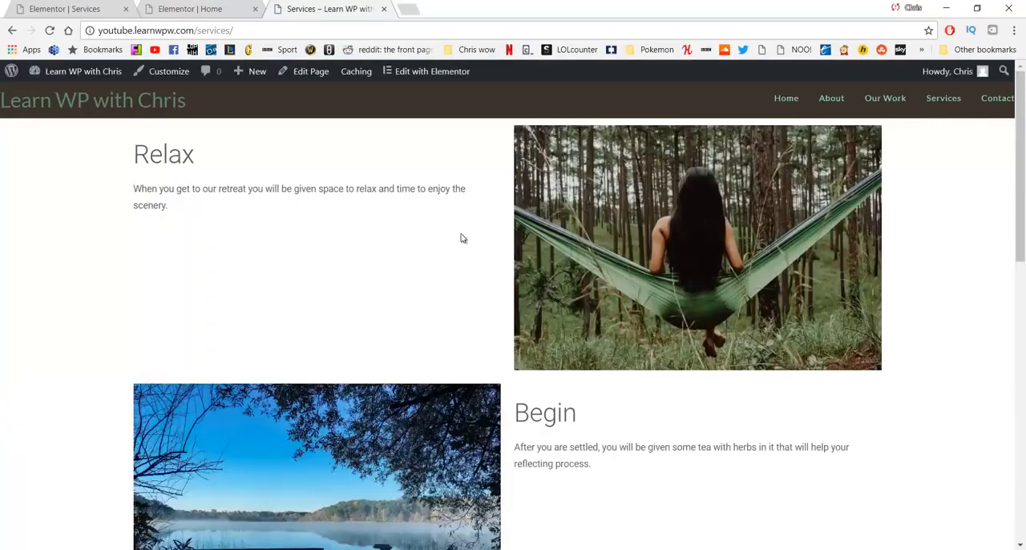
click(427, 75)
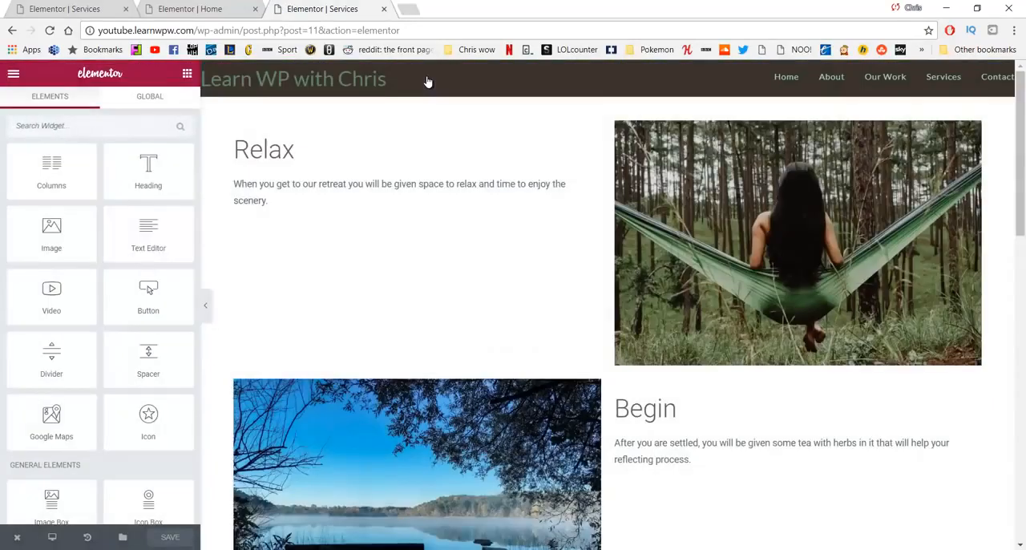
scroll(463, 230, down, 10)
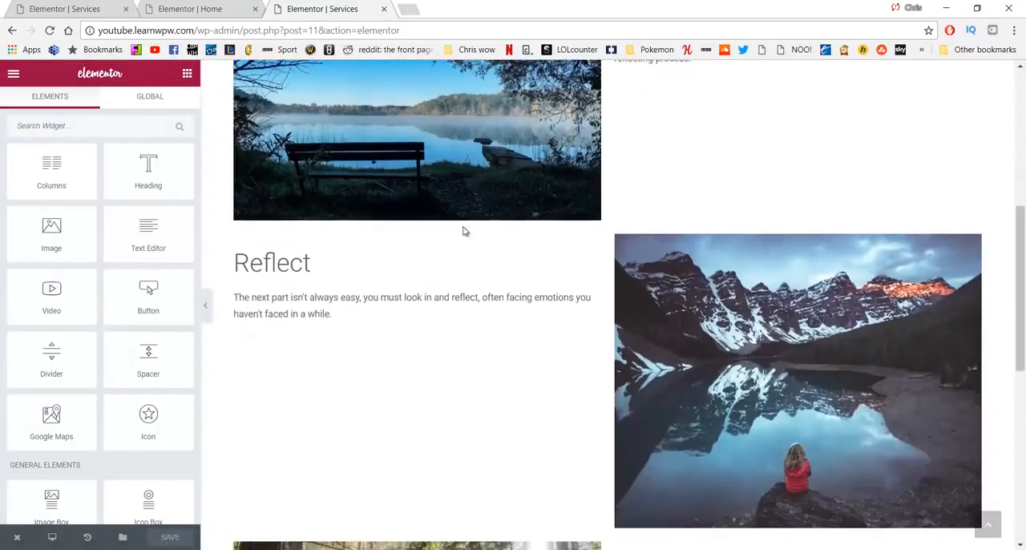
Step: Insert the saved template "Call to Action Bottom" below the Enjoy section at the end of the Services page
scroll(463, 229, down, 1)
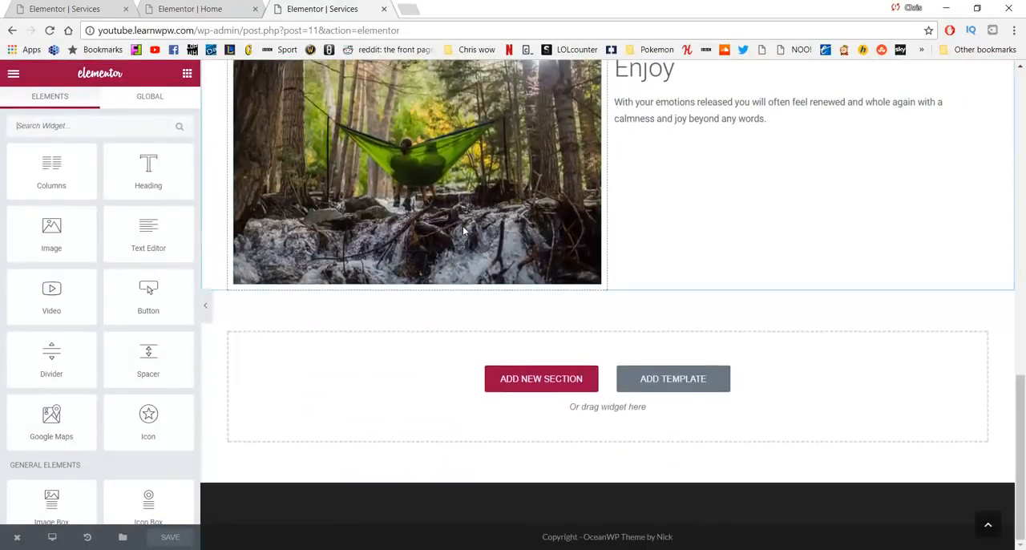
click(634, 380)
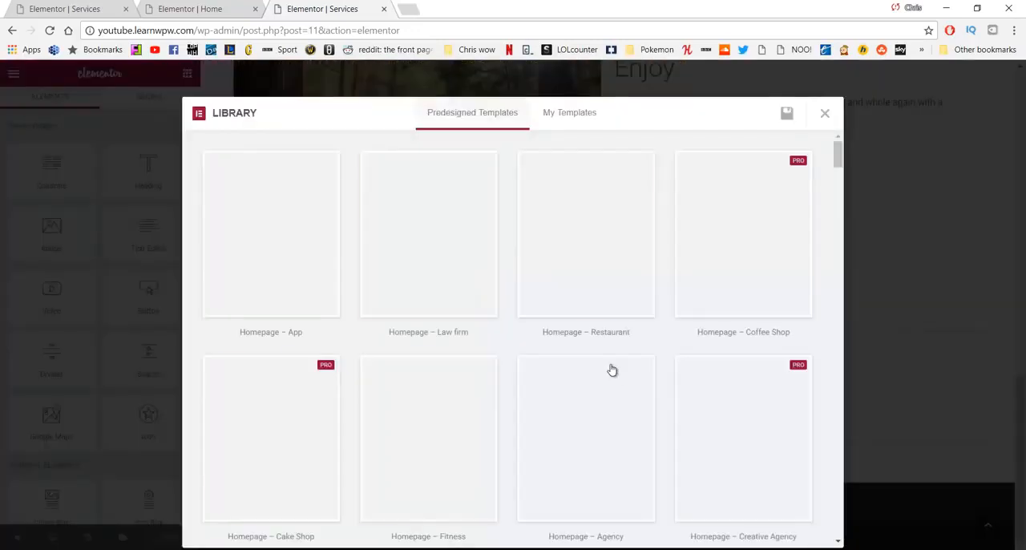
click(576, 117)
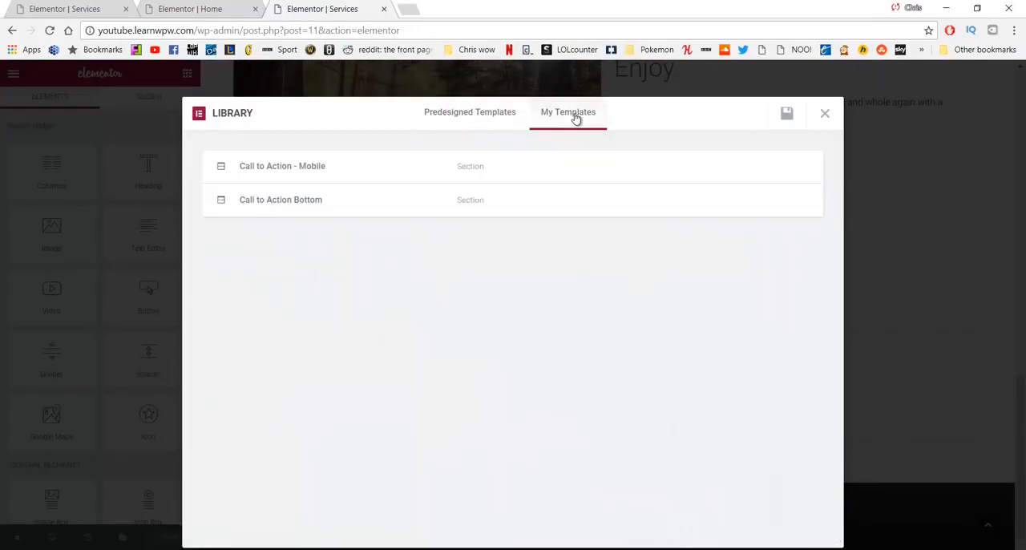
mouse_move(379, 201)
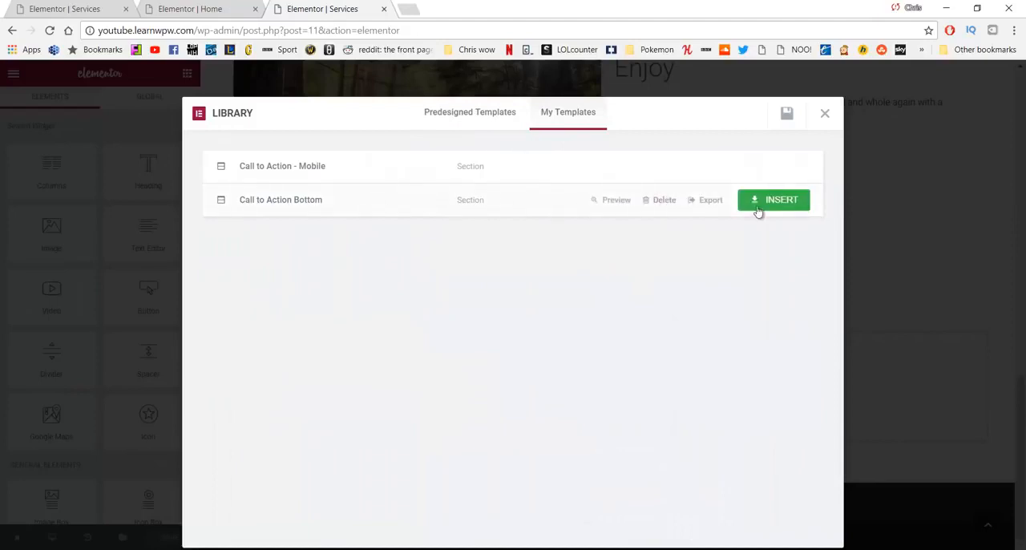
click(781, 201)
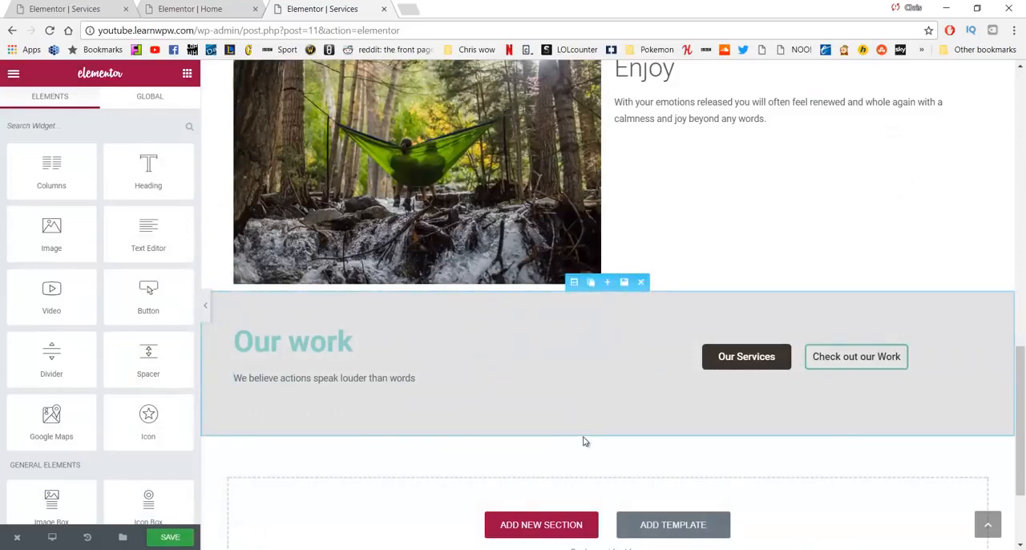
Step: Insert the saved template "Call to Action - Mobile" below the first "Our work" section
scroll(644, 492, down, 3)
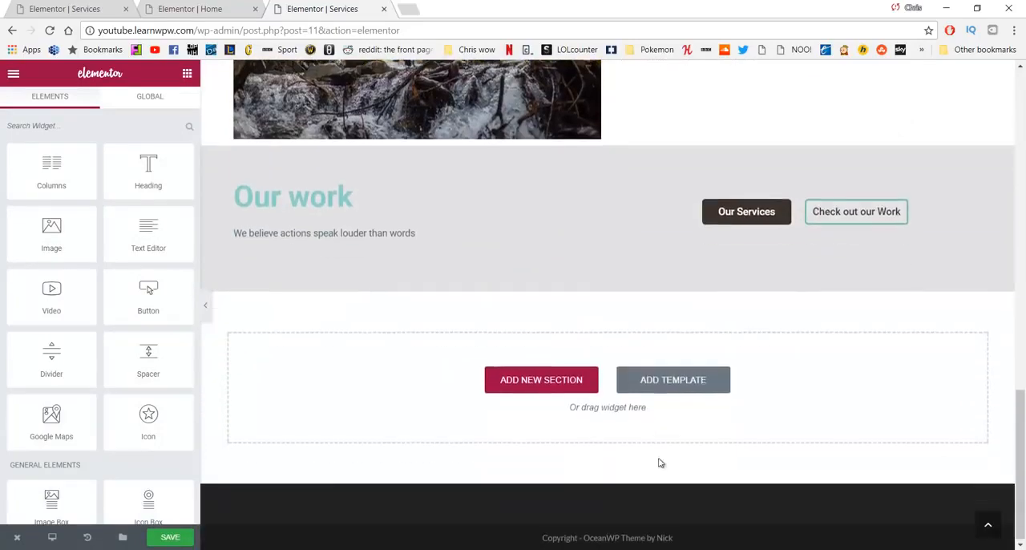
click(667, 379)
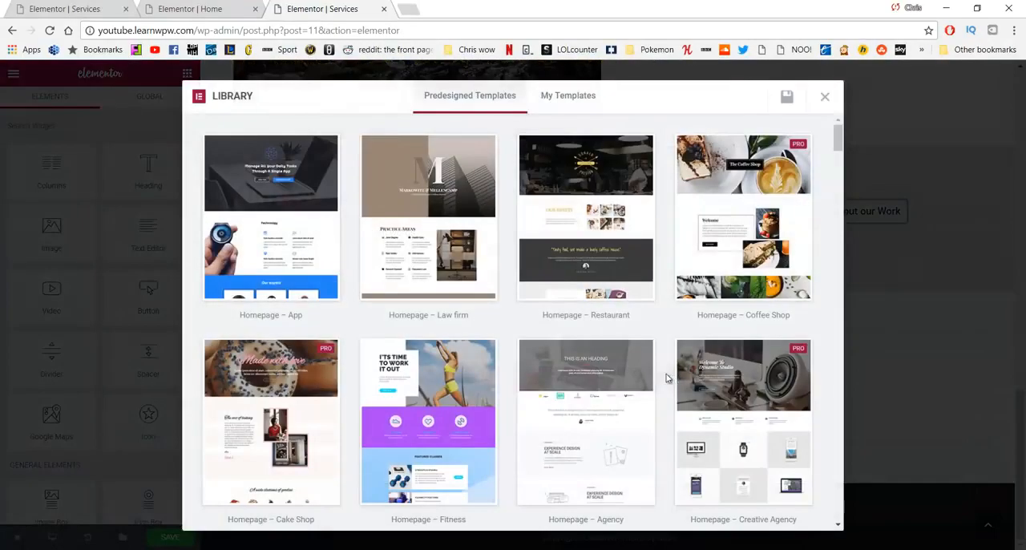
click(565, 96)
mouse_move(343, 154)
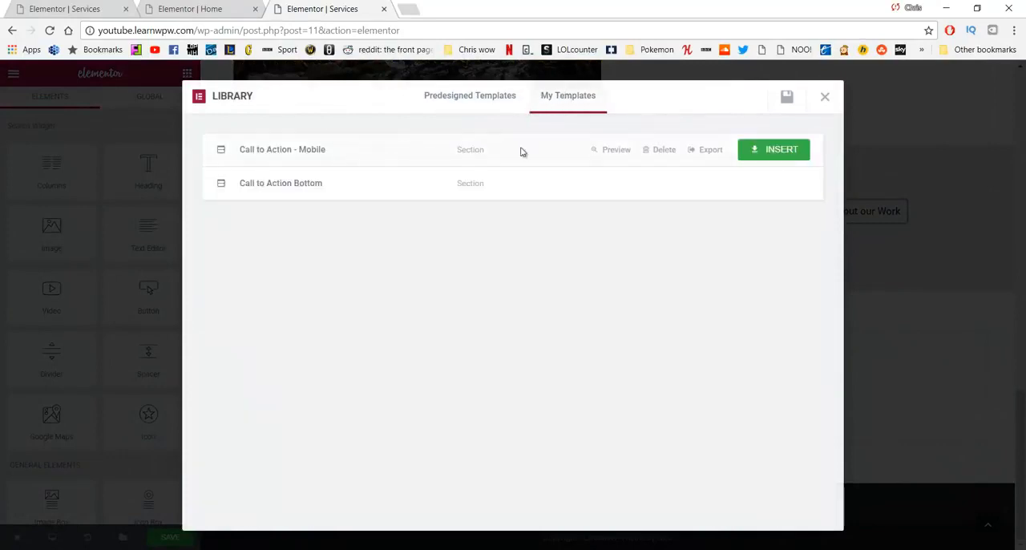
click(782, 150)
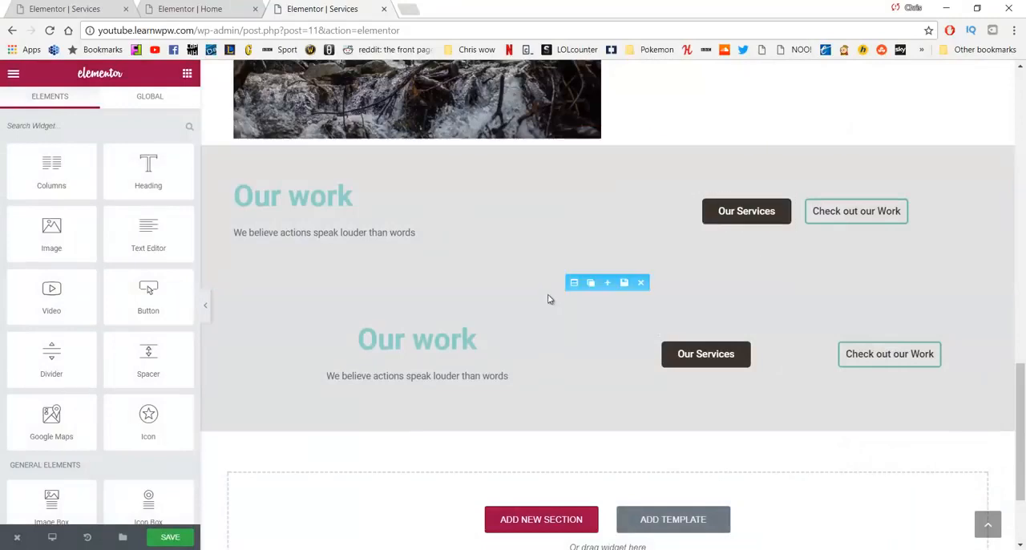
Step: Check the responsive visibility settings of the lower, centred "Our work" section and save the page
click(573, 283)
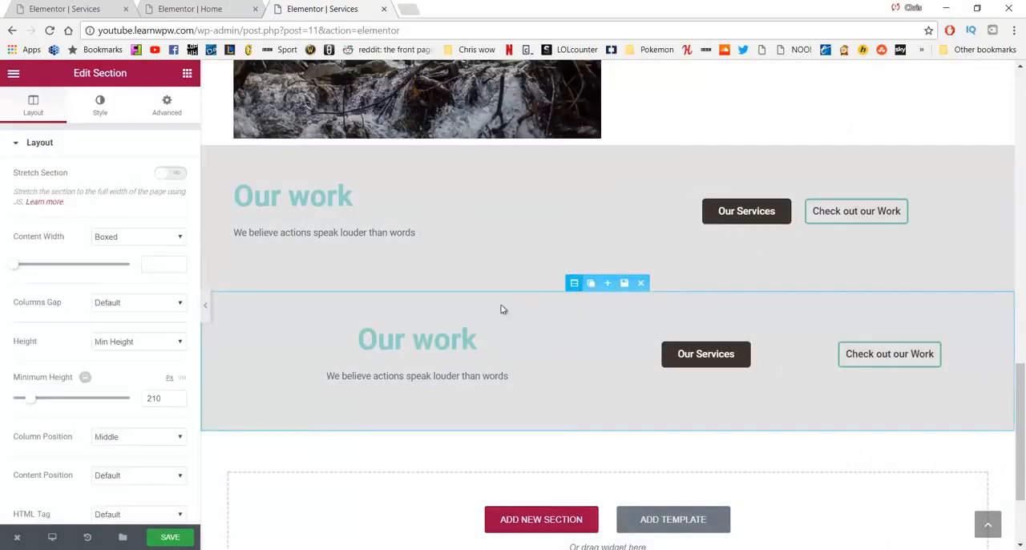
scroll(128, 208, down, 4)
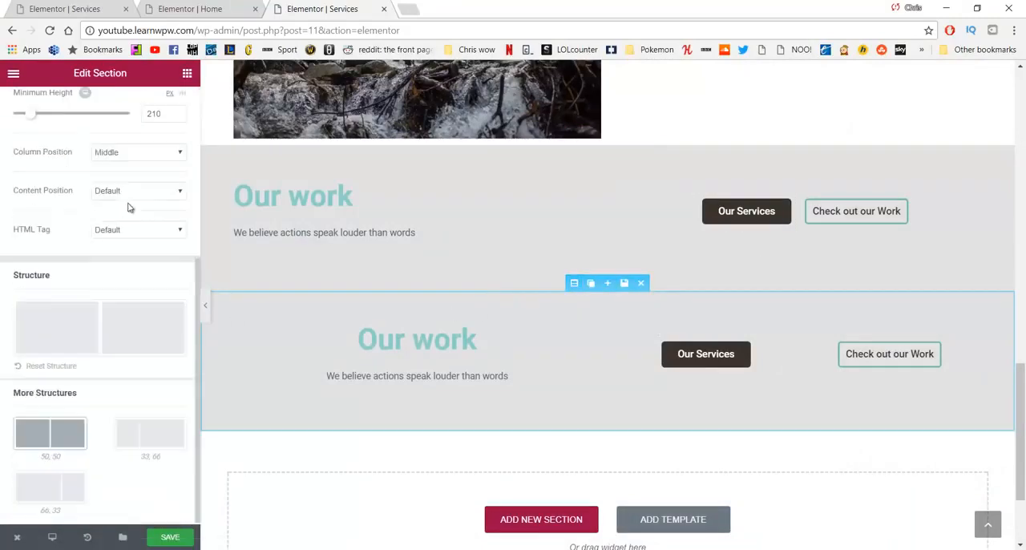
scroll(165, 120, up, 5)
click(166, 104)
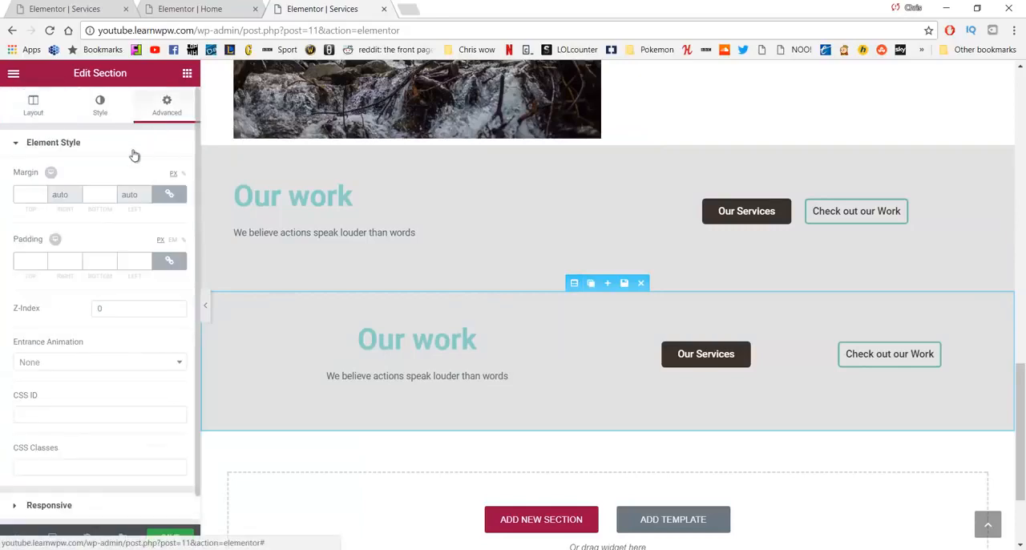
scroll(120, 224, down, 1)
click(98, 479)
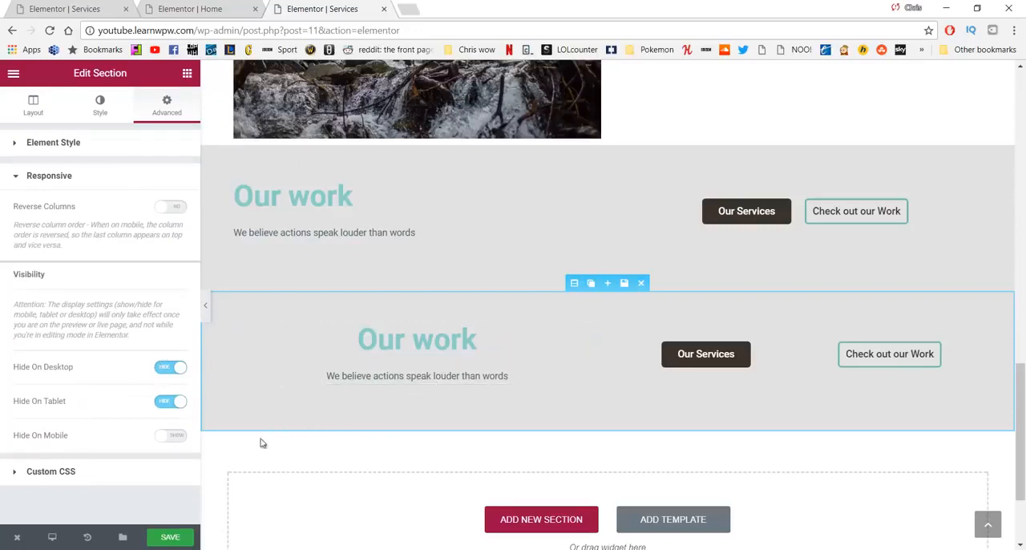
click(175, 539)
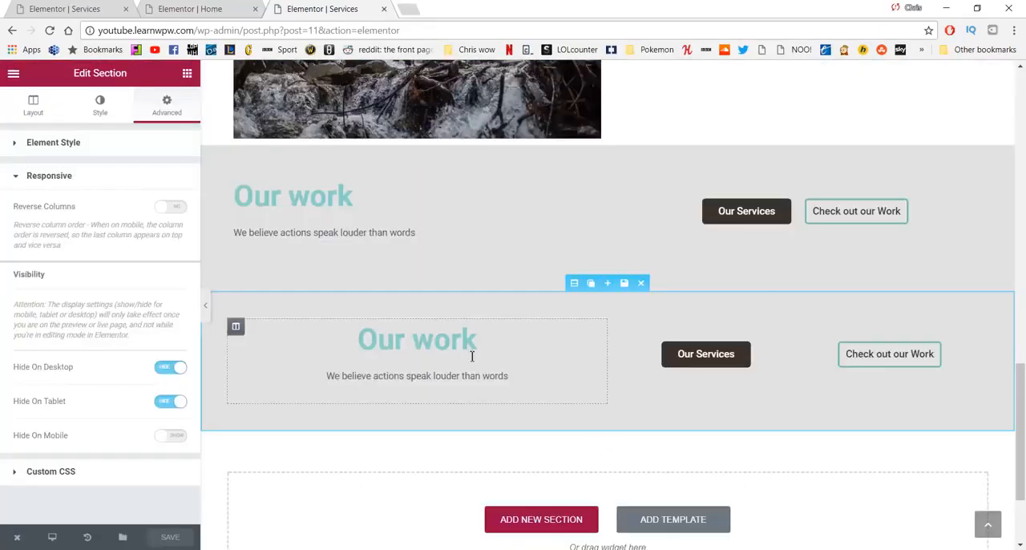
Step: Set the background color of the upper "Our work" section to white
scroll(663, 332, up, 3)
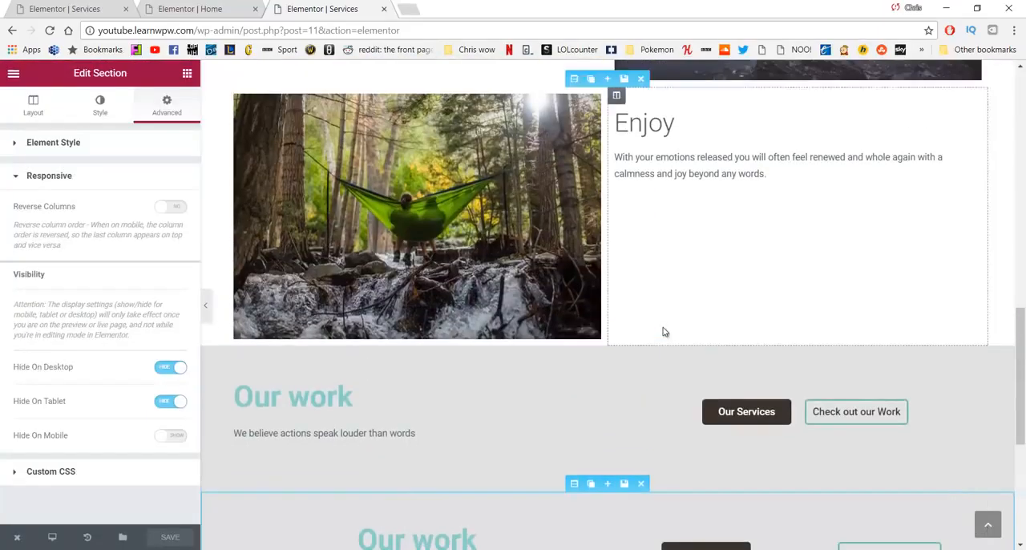
scroll(664, 332, down, 3)
scroll(663, 331, up, 2)
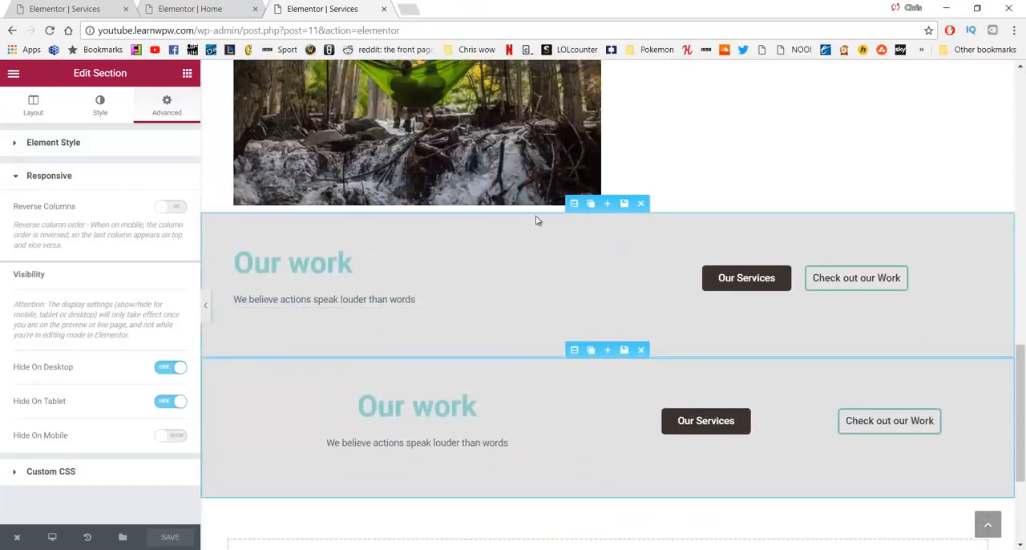
click(573, 205)
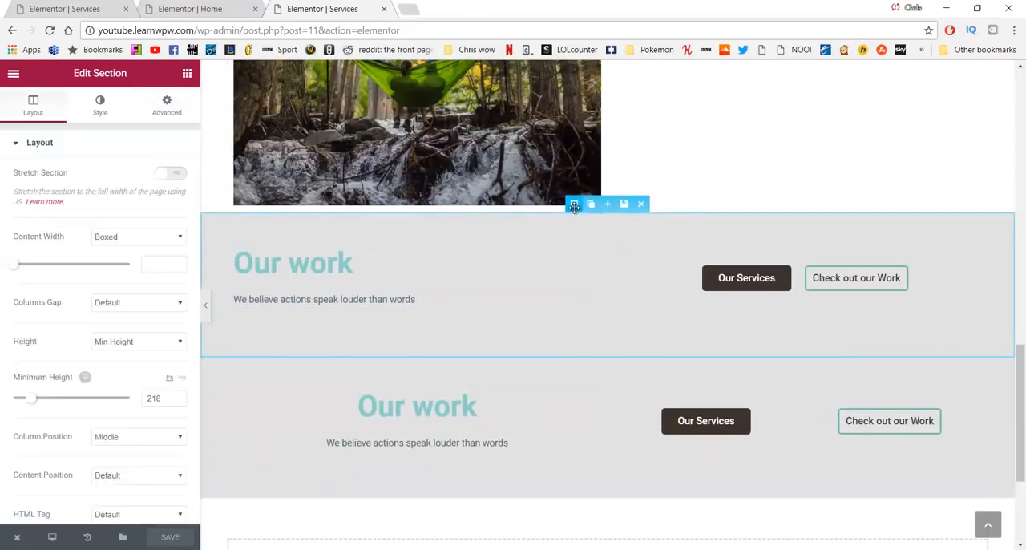
click(97, 116)
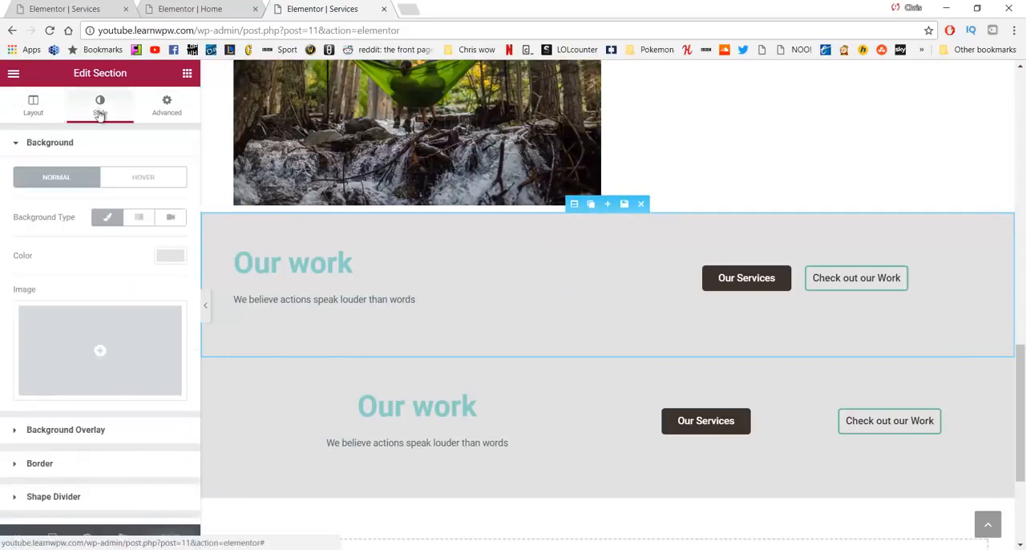
click(166, 261)
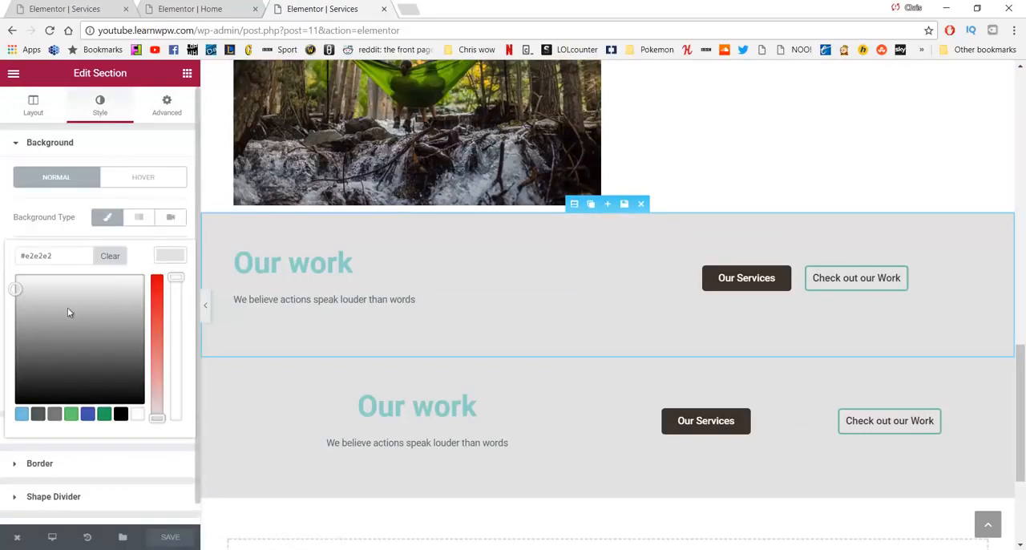
drag(51, 308, 5, 265)
click(4, 260)
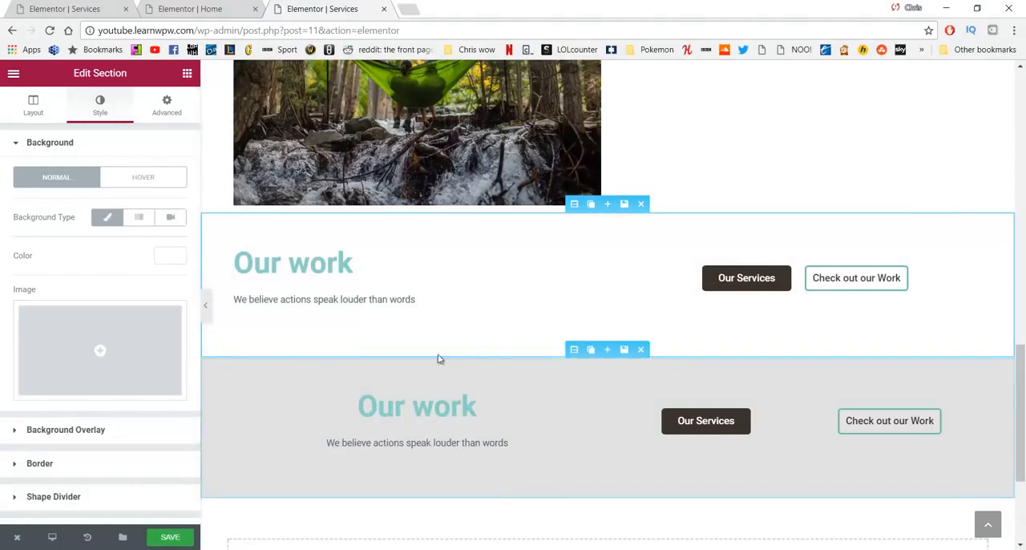
Step: Clear the background color of the lower, centred "Our work" section
click(574, 350)
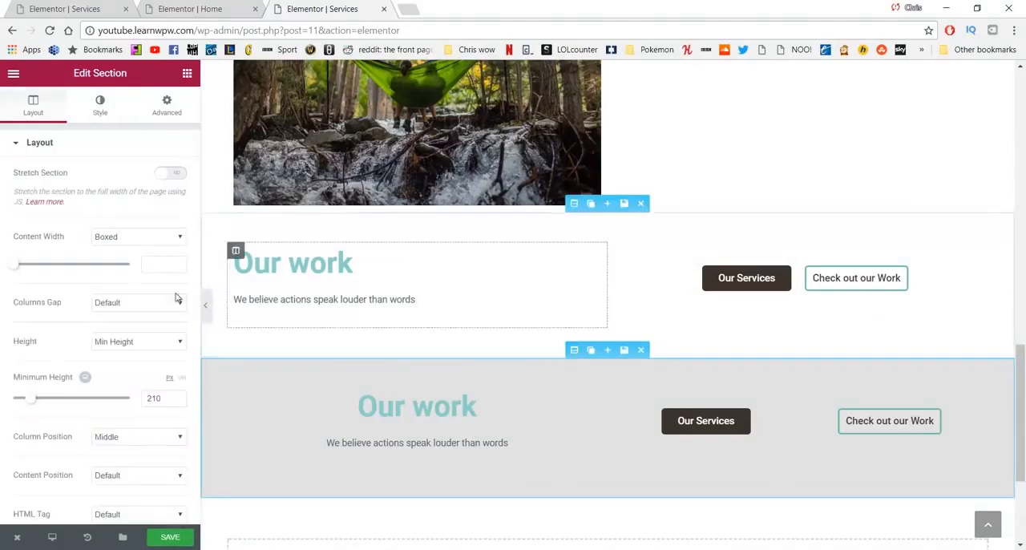
click(103, 112)
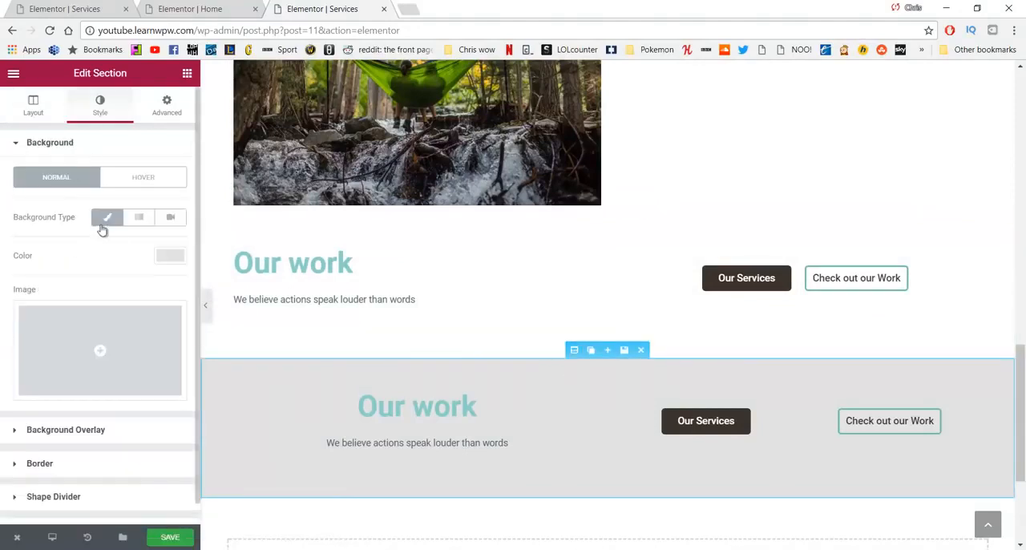
click(170, 255)
click(110, 254)
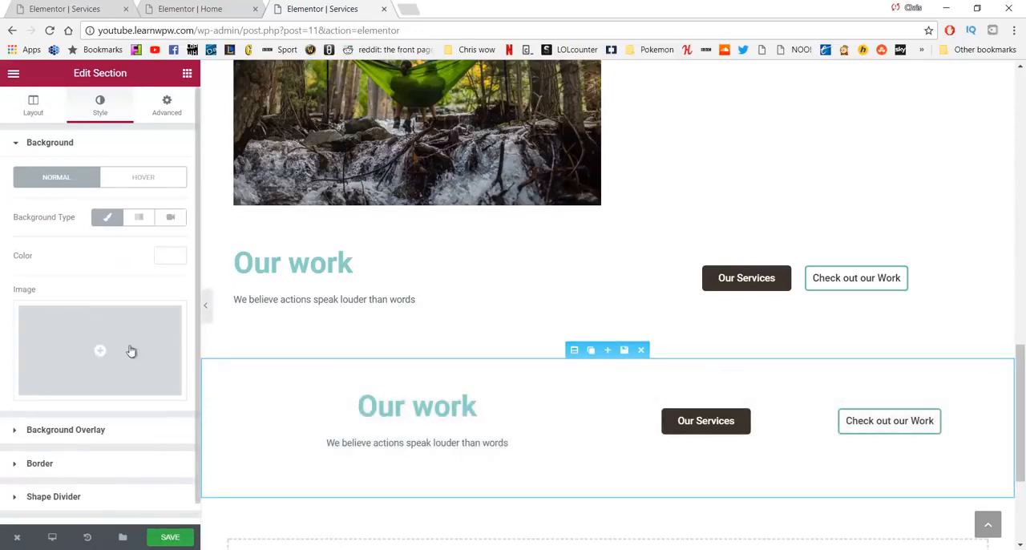
Step: Change the heading of the upper call-to-action section to "Schedule a Visit"
click(334, 271)
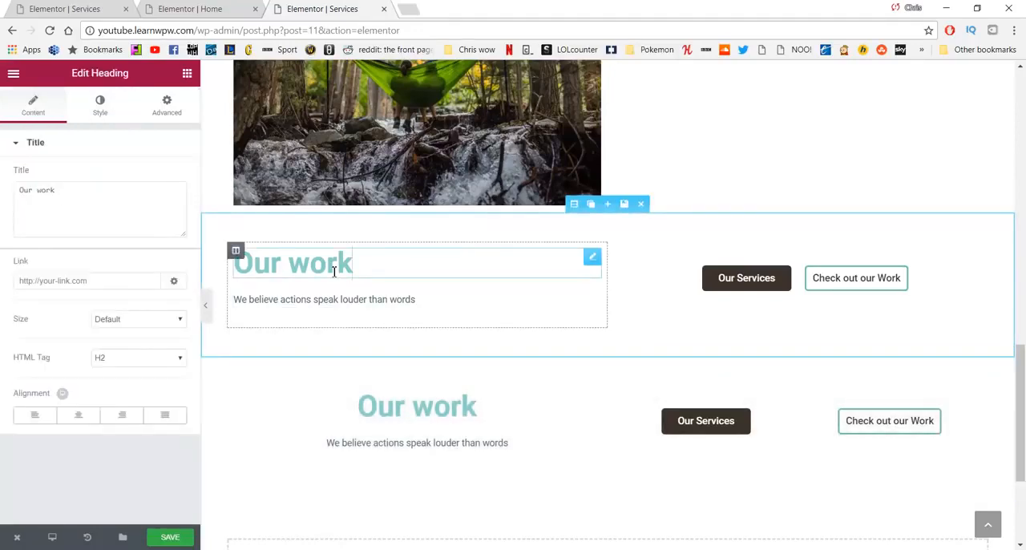
drag(357, 270, 244, 271)
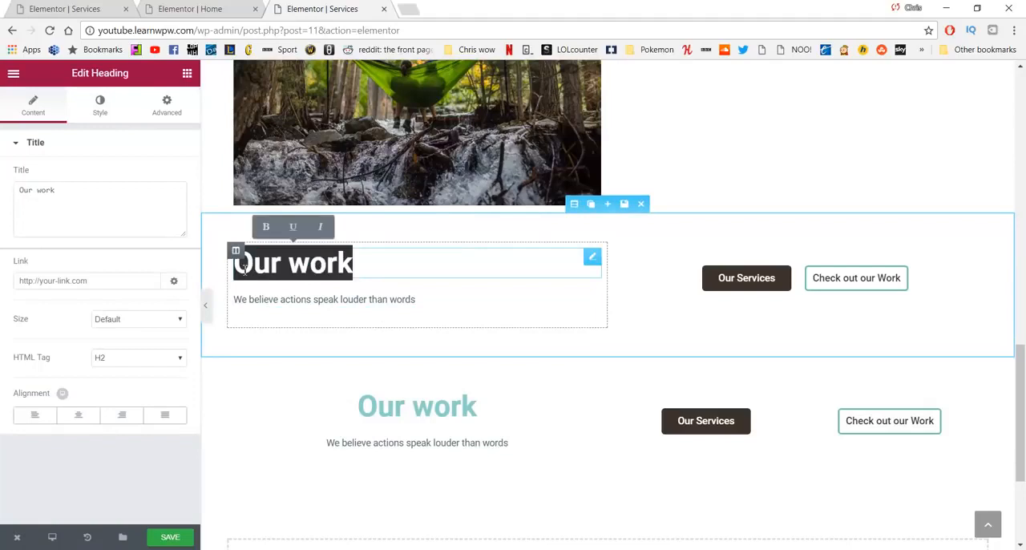
click(112, 220)
key(ctrl+a)
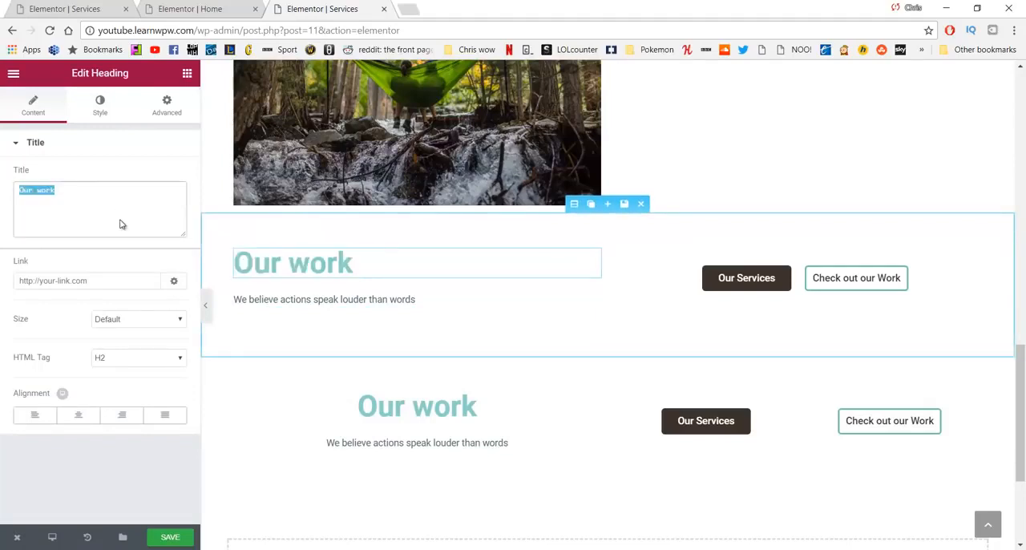
text(Schedule a Visit)
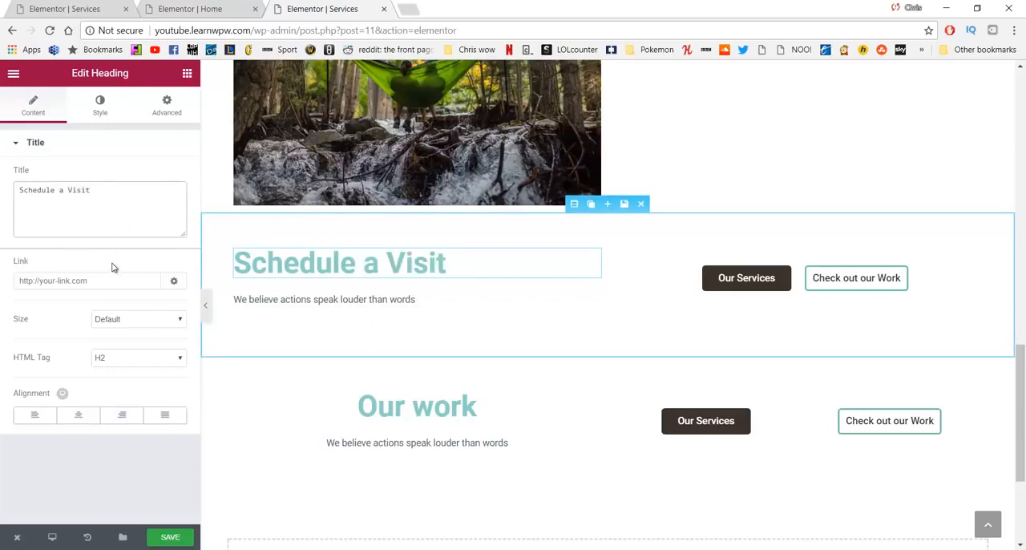
Step: Replace the text under "Schedule a Visit" with "Call or email to schedule a 3 day retreat or check out our work"
click(332, 299)
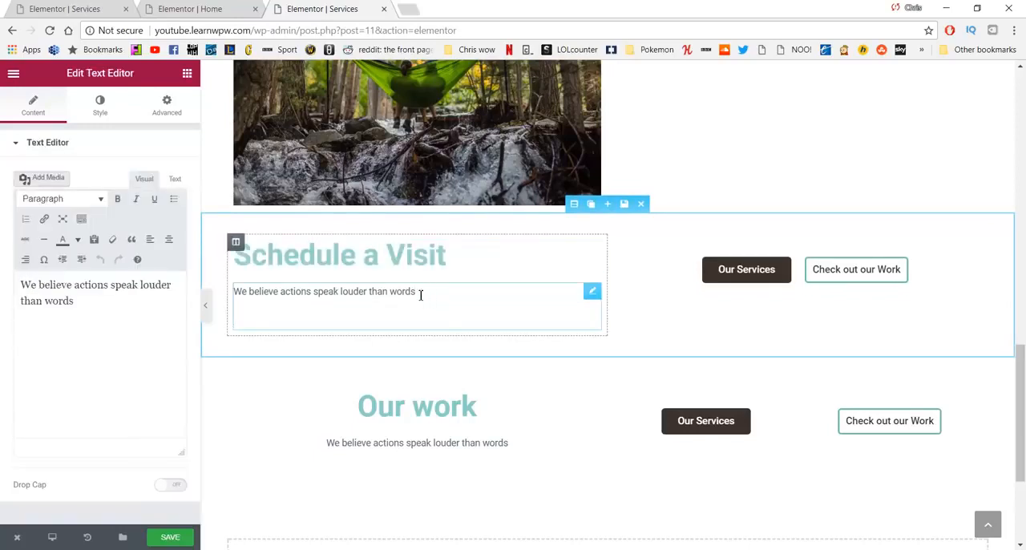
drag(420, 295, 231, 292)
drag(74, 301, 50, 276)
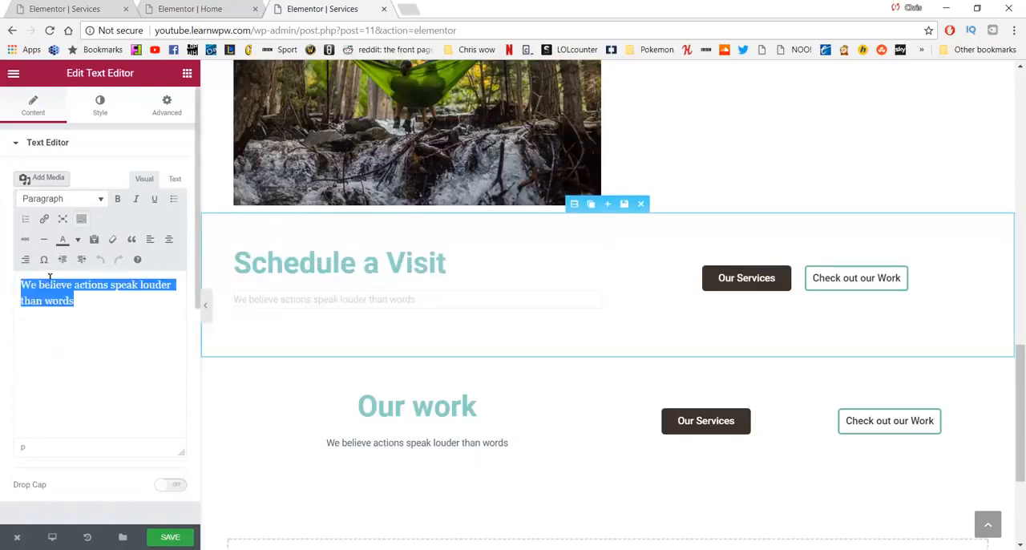
text(Call or email to schedule a 3 day retreat or check out our work)
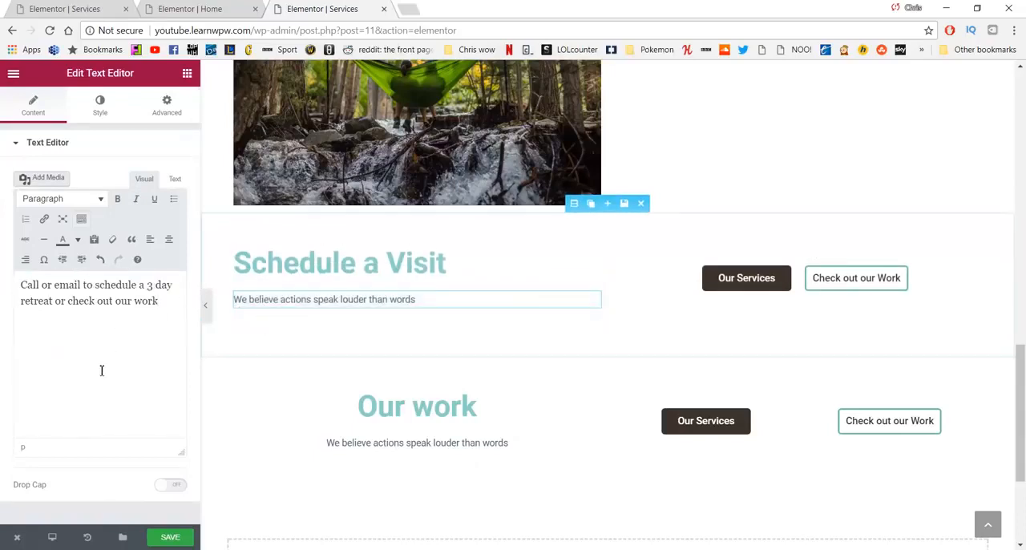
click(96, 300)
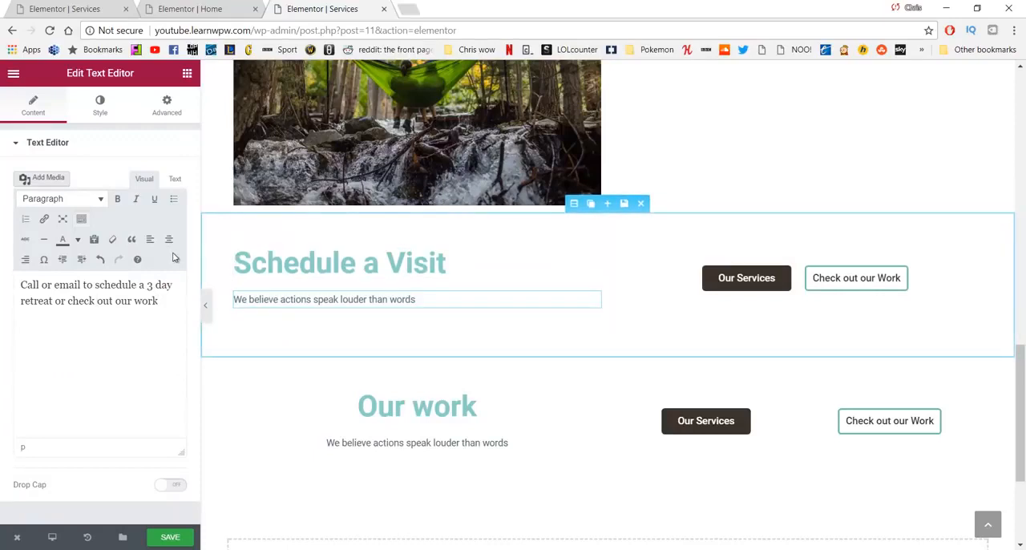
Step: Duplicate the column holding the "Schedule a Visit" heading and its text within the upper call-to-action section
click(307, 265)
drag(468, 268, 231, 264)
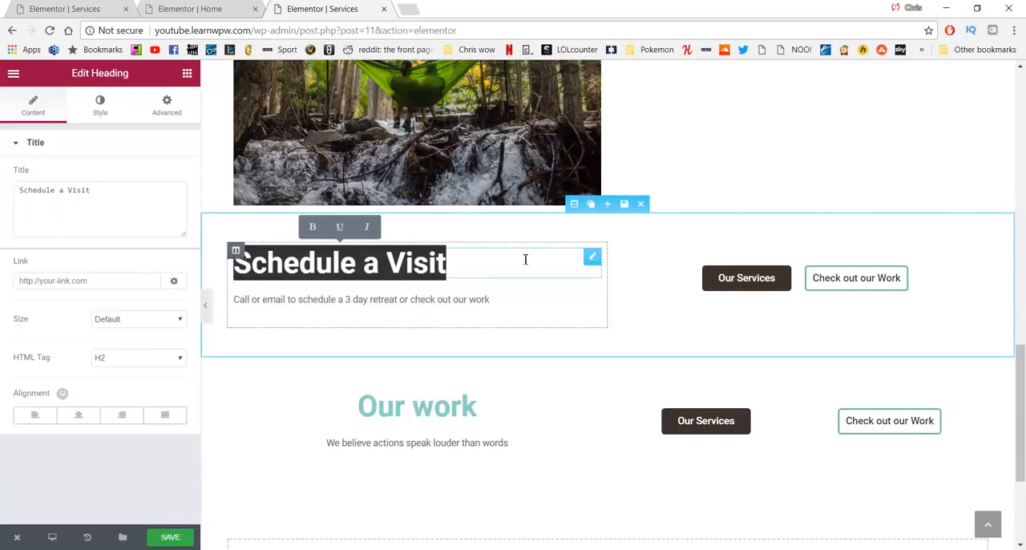
click(281, 387)
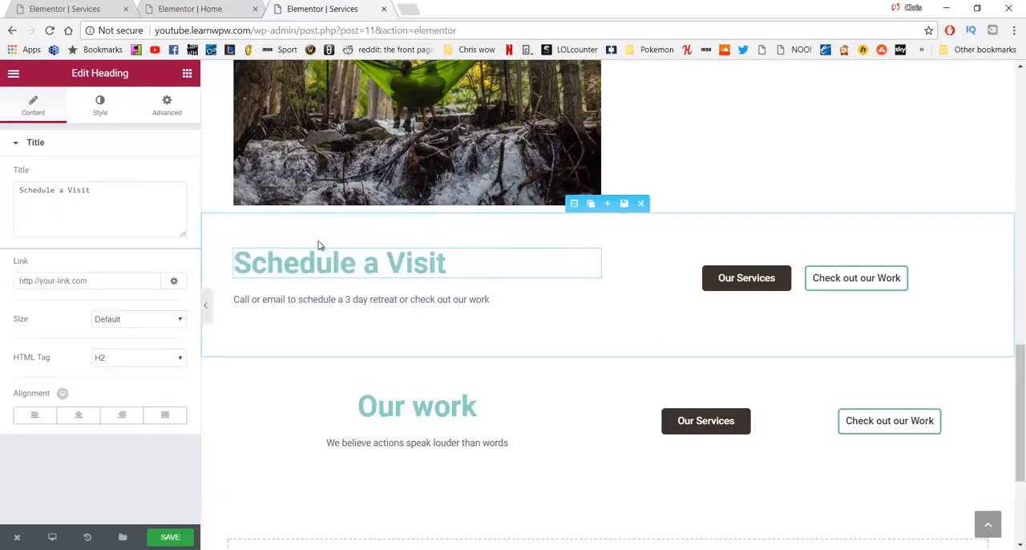
click(237, 250)
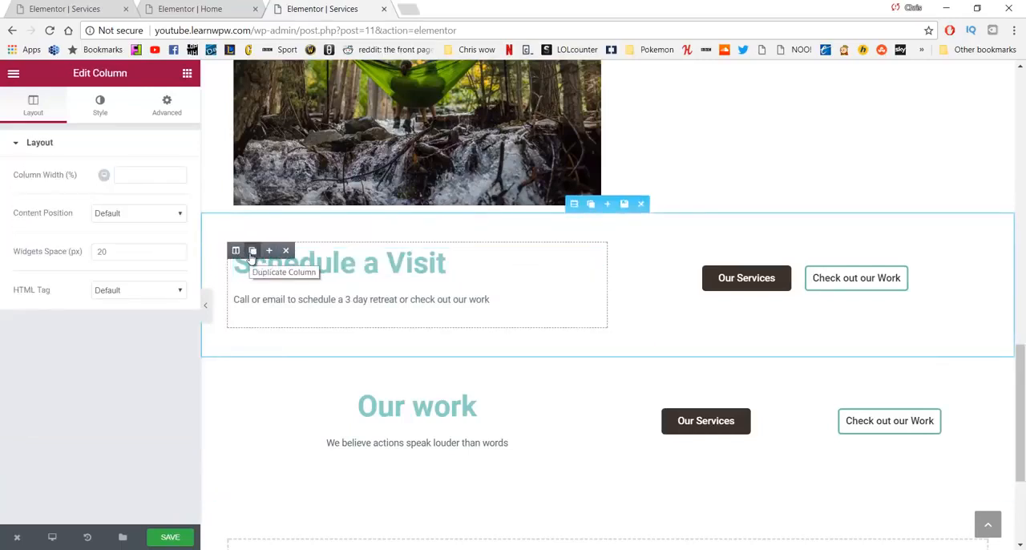
click(252, 242)
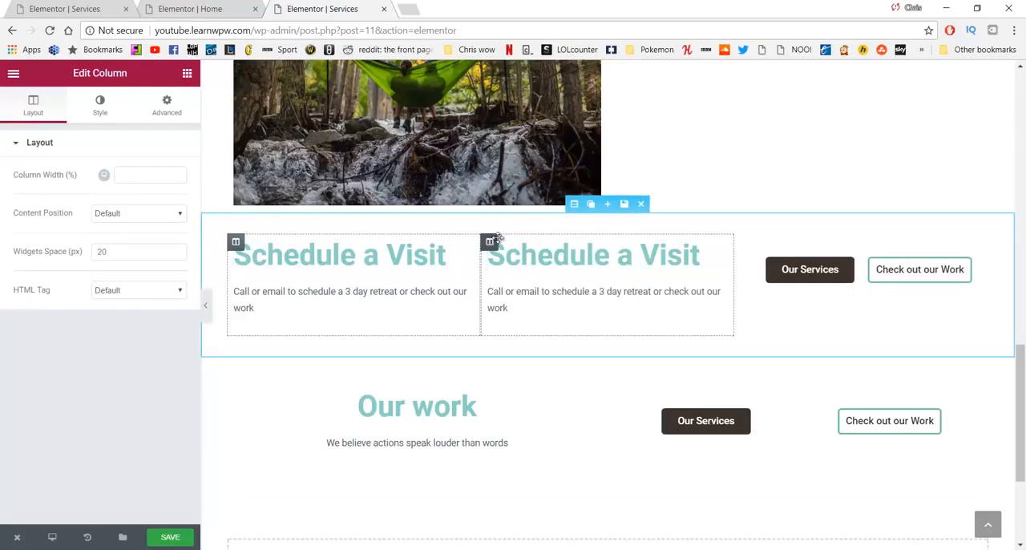
Step: Replace the "Our work" column in the lower call-to-action section with a copy of the upper section's "Schedule a Visit" column
click(539, 242)
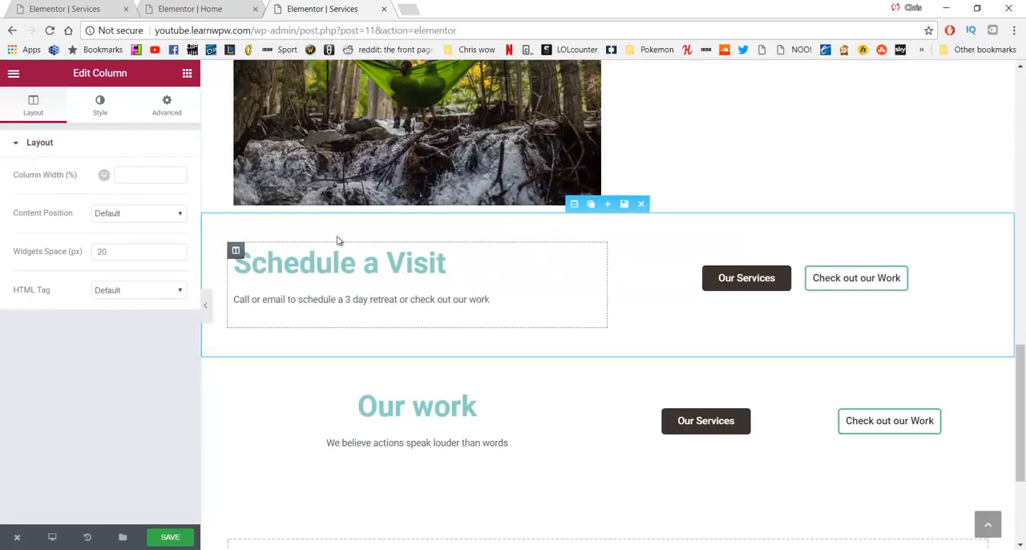
click(451, 270)
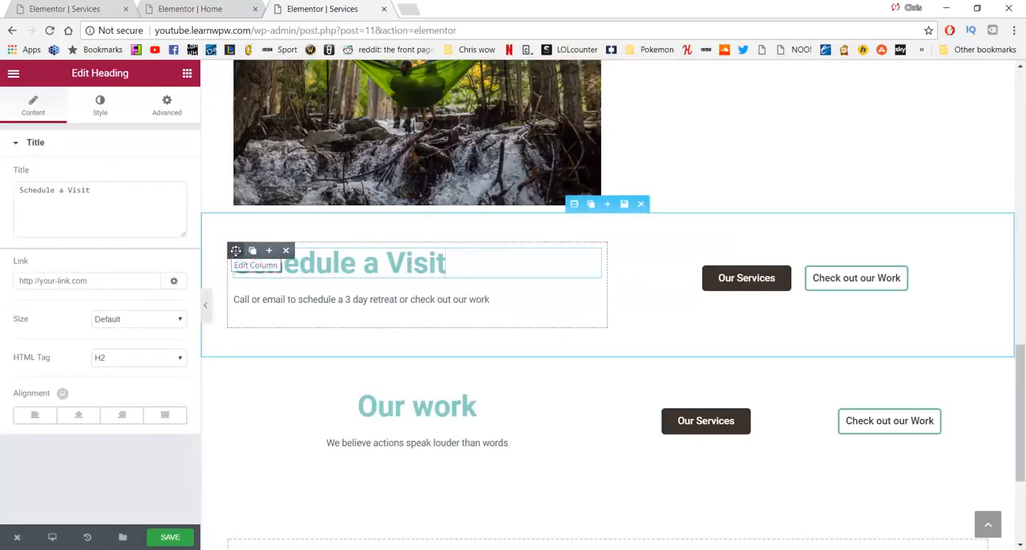
click(252, 250)
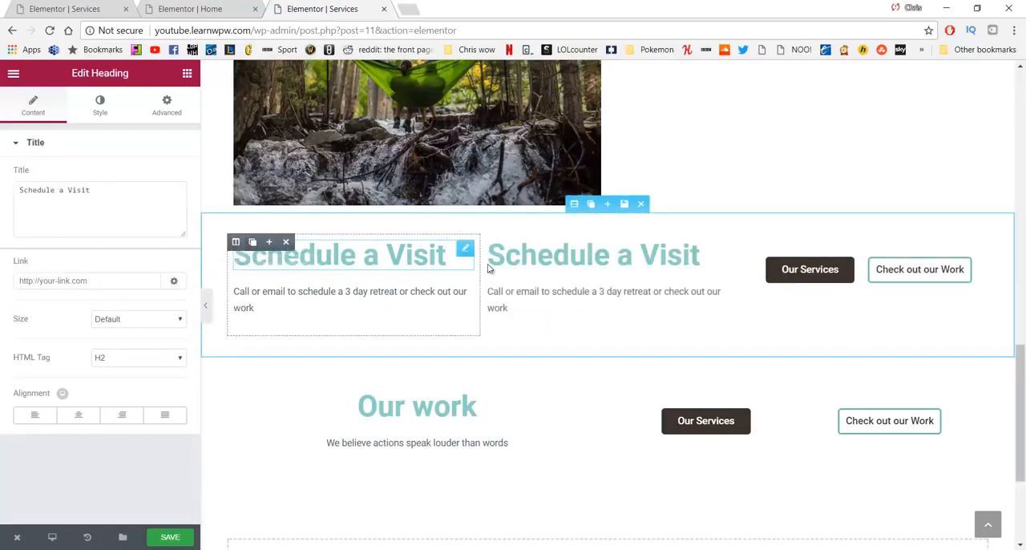
drag(490, 242, 240, 395)
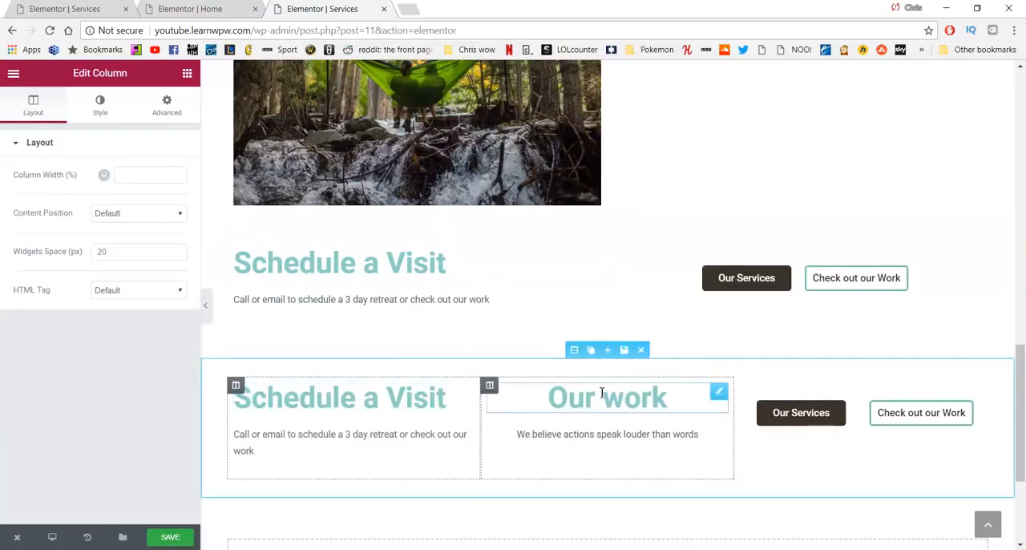
mouse_move(489, 385)
click(539, 386)
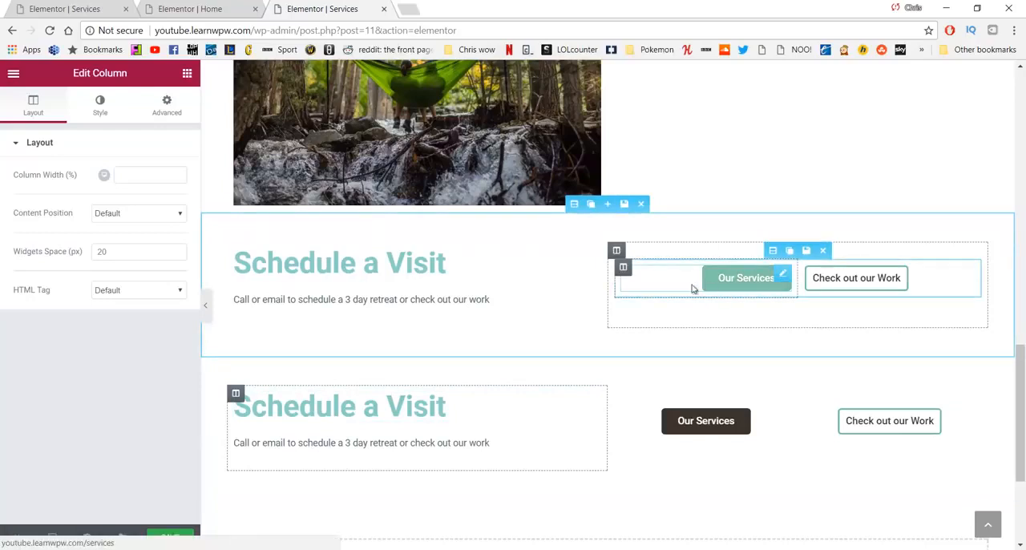
Step: Set the text color of the upper "Schedule a Visit" heading to grey #757575
scroll(297, 313, up, 1)
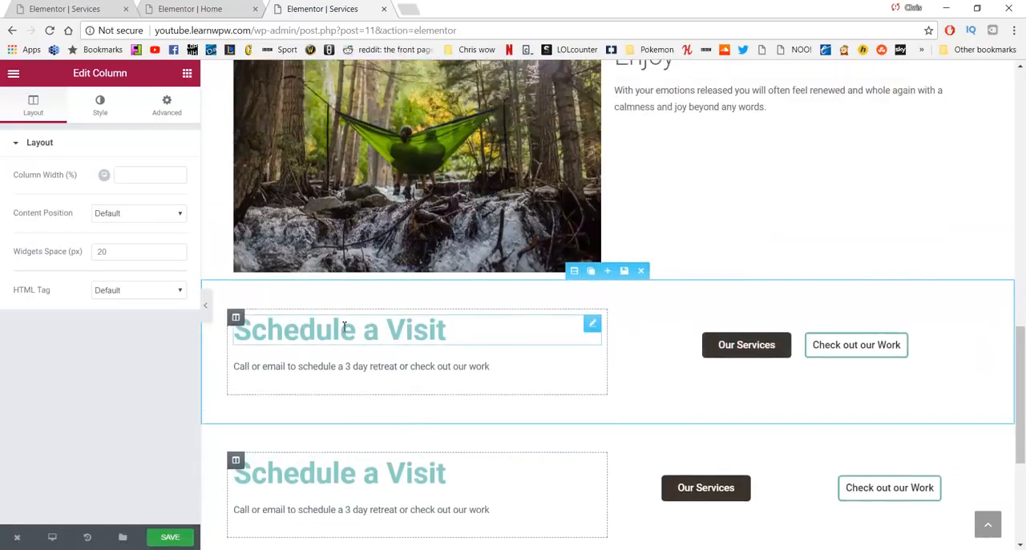
drag(446, 328, 232, 329)
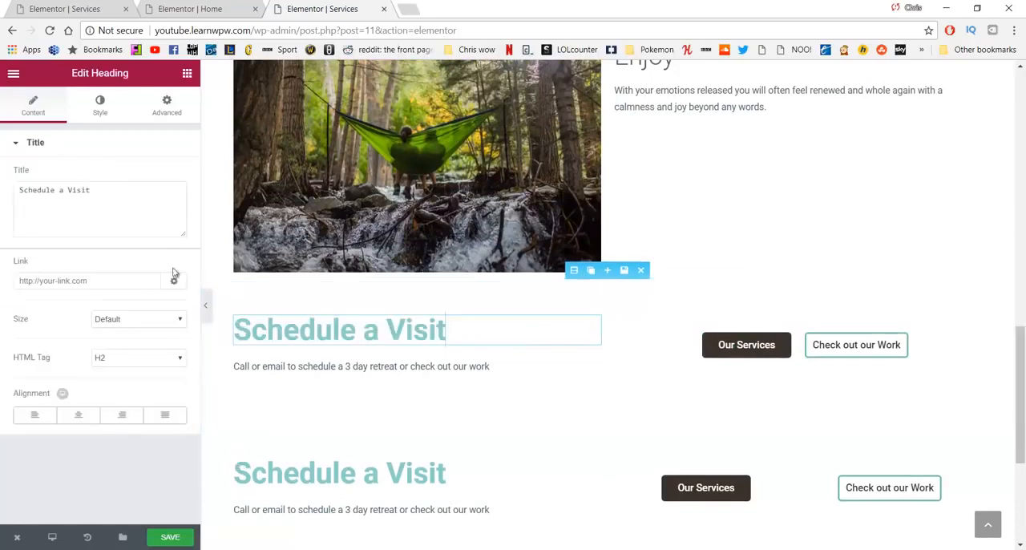
click(97, 106)
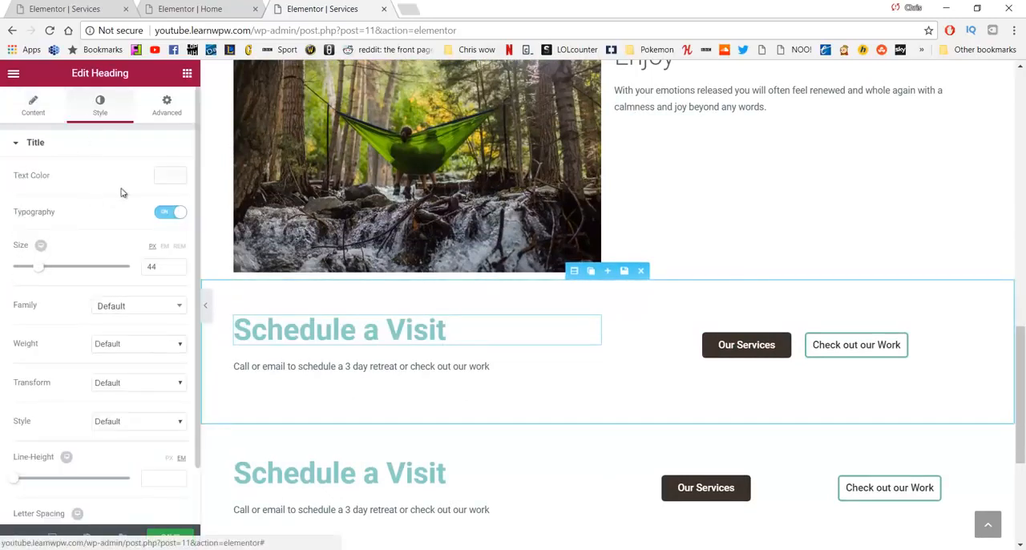
click(167, 176)
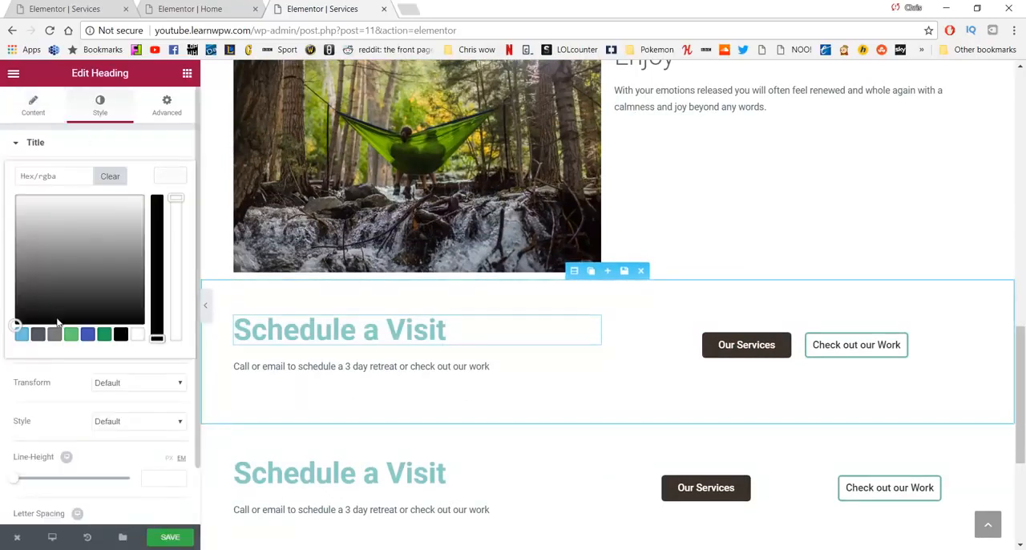
mouse_move(50, 275)
mouse_down()
mouse_move(43, 257)
mouse_move(43, 267)
mouse_up()
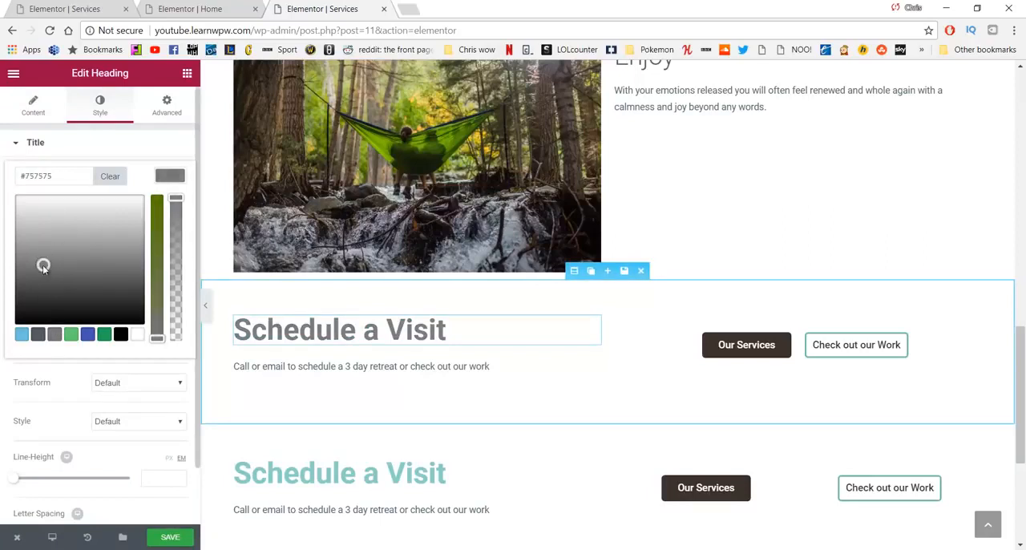
Step: Set the text color of the lower "Schedule a Visit" heading to dark grey #686868
click(400, 473)
drag(446, 473, 171, 352)
click(91, 105)
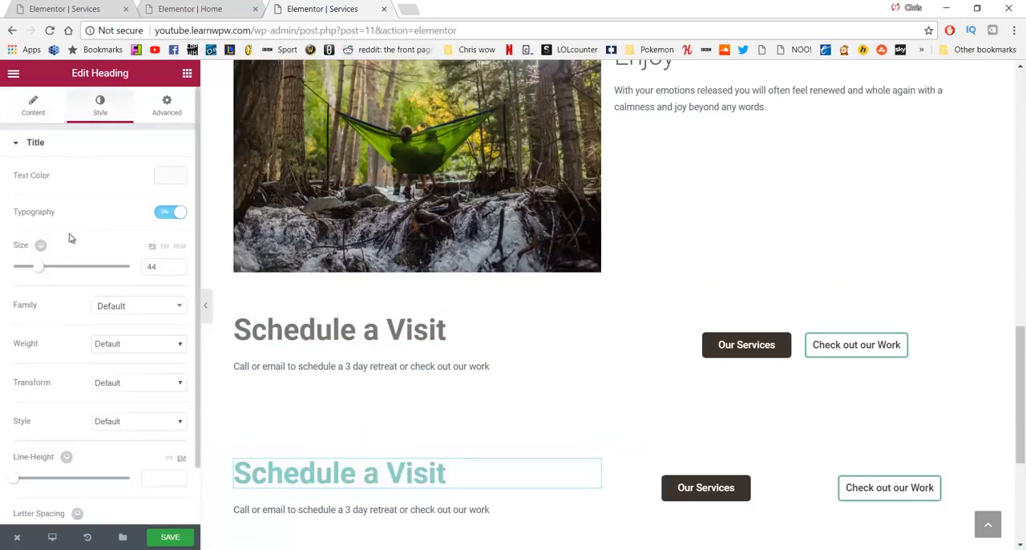
click(159, 176)
click(50, 278)
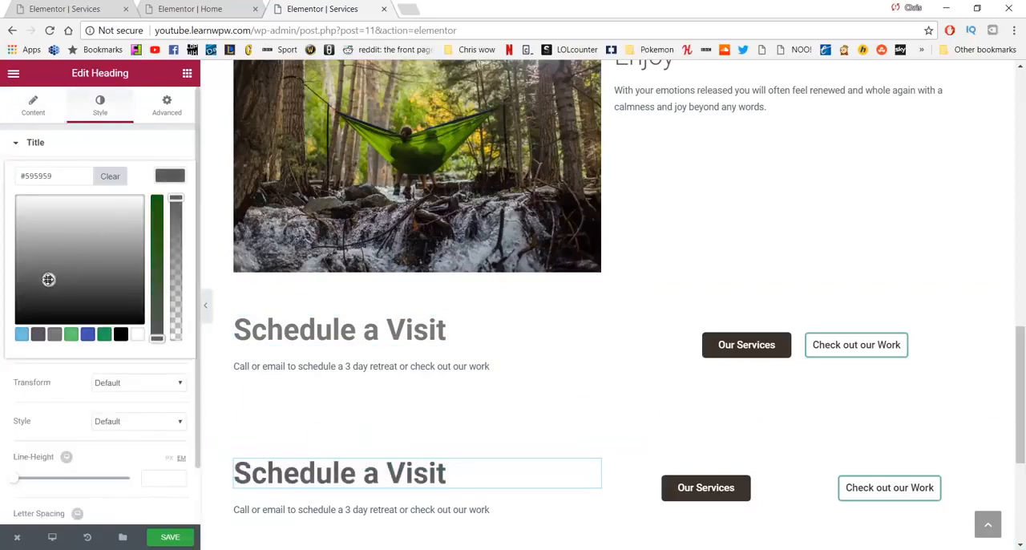
drag(48, 279, 42, 272)
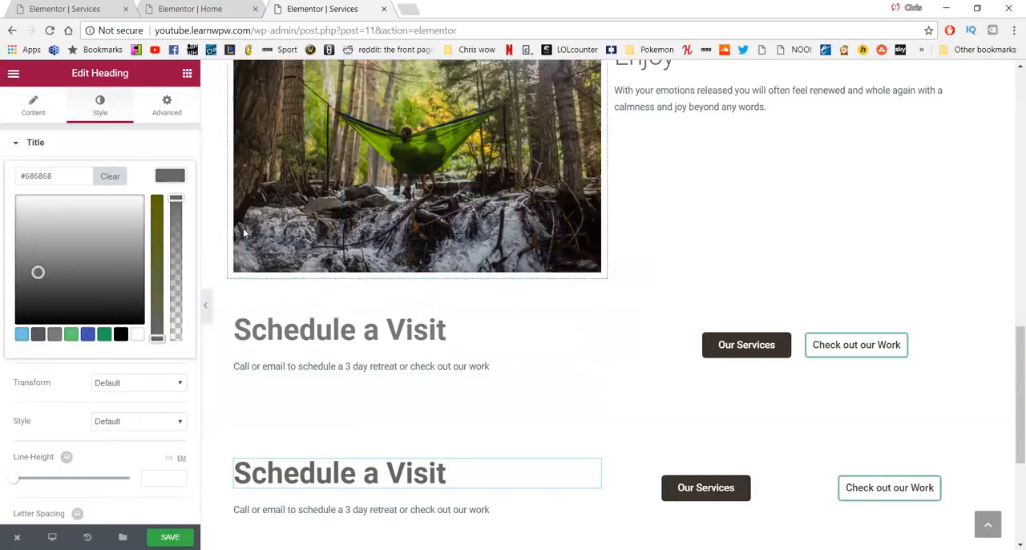
Step: Relabel the "Our Services" button in the upper call-to-action section as "Schedule" and set its link to /Contact
click(729, 345)
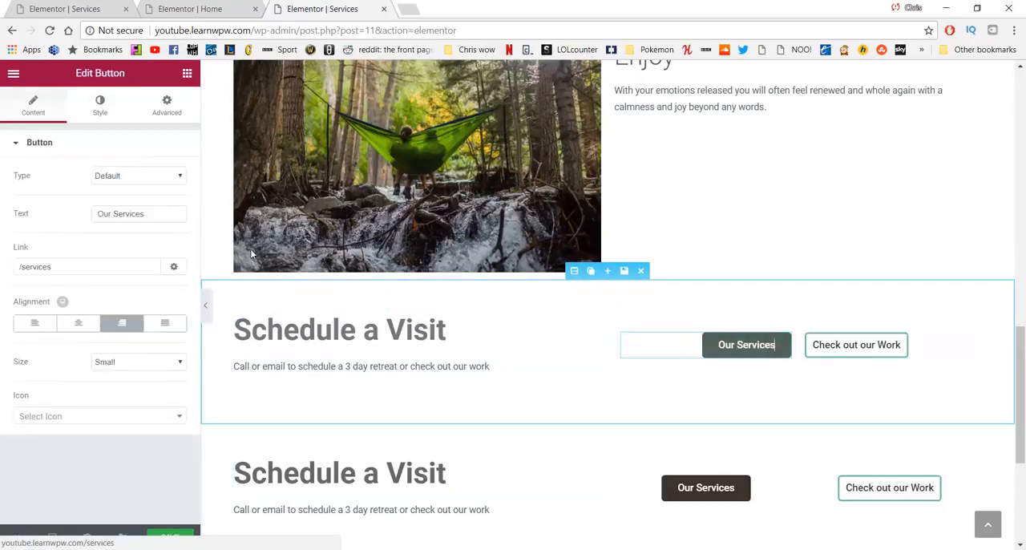
drag(152, 214, 67, 213)
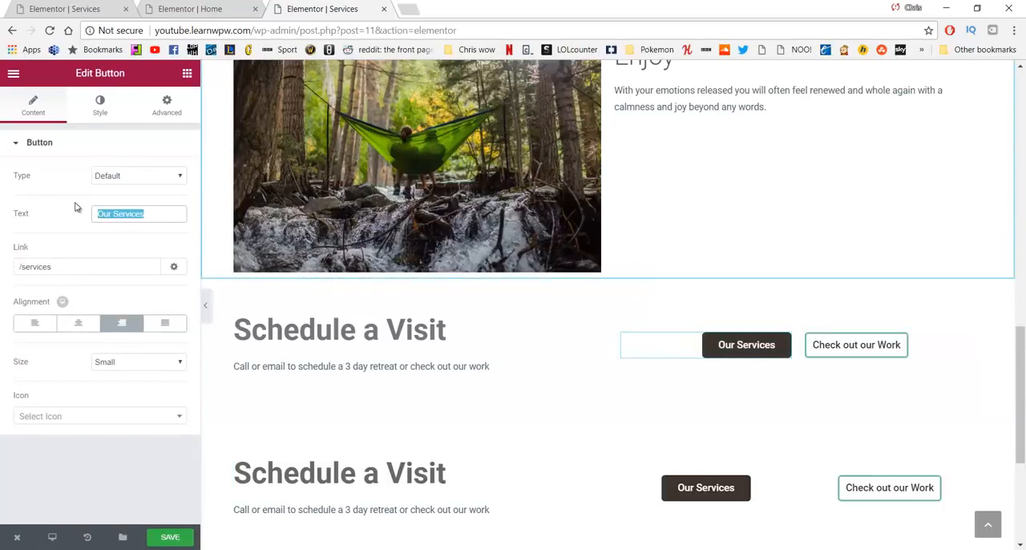
text(Schedule)
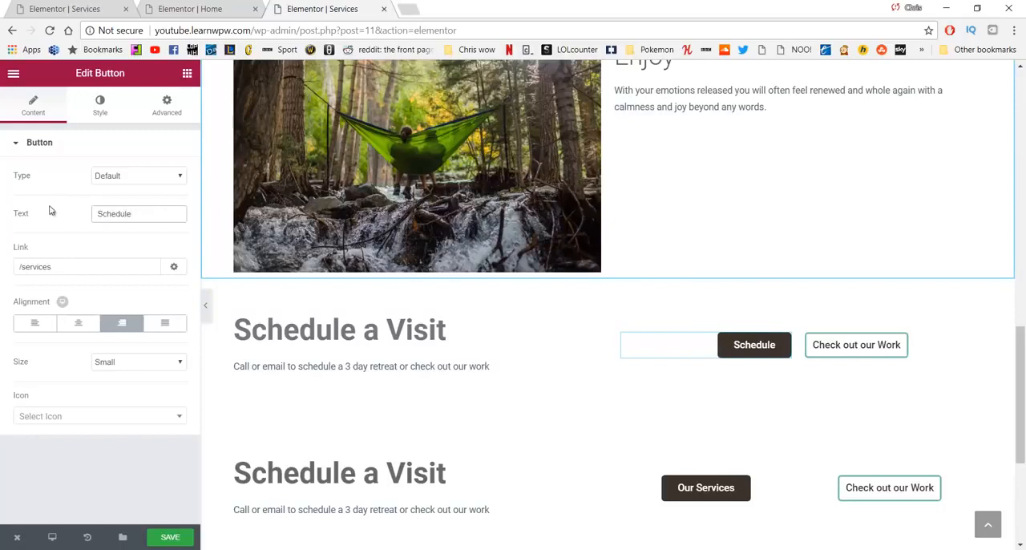
drag(70, 266, 41, 266)
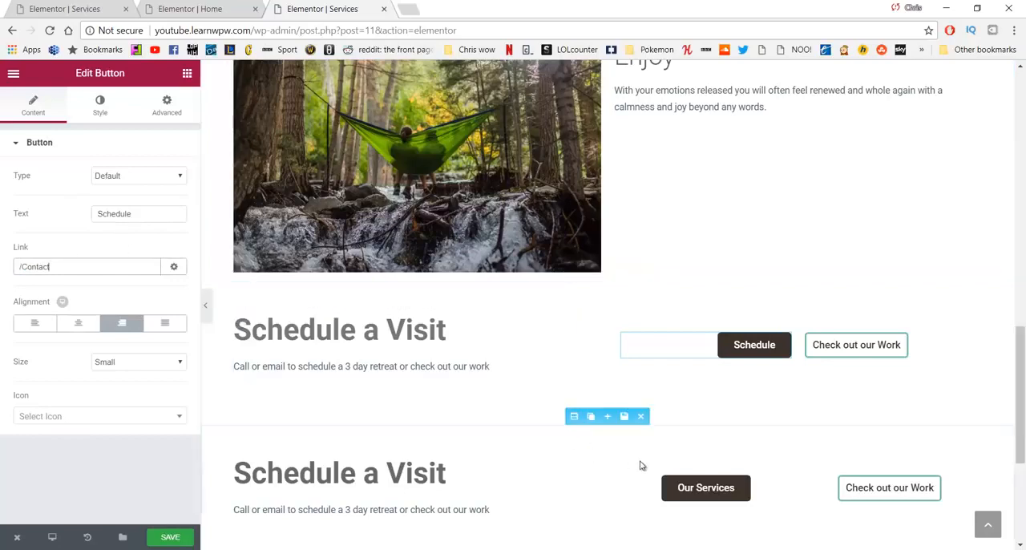
Step: Relabel the "Our Services" button in the lower call-to-action section as "Schedule" and set its link to /contact
click(701, 486)
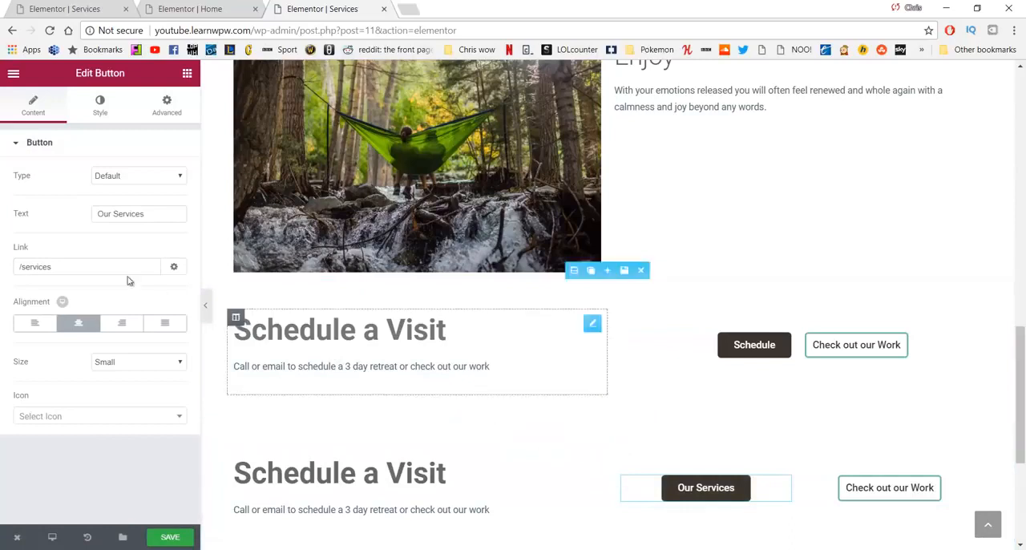
drag(147, 214, 58, 215)
text(Sch)
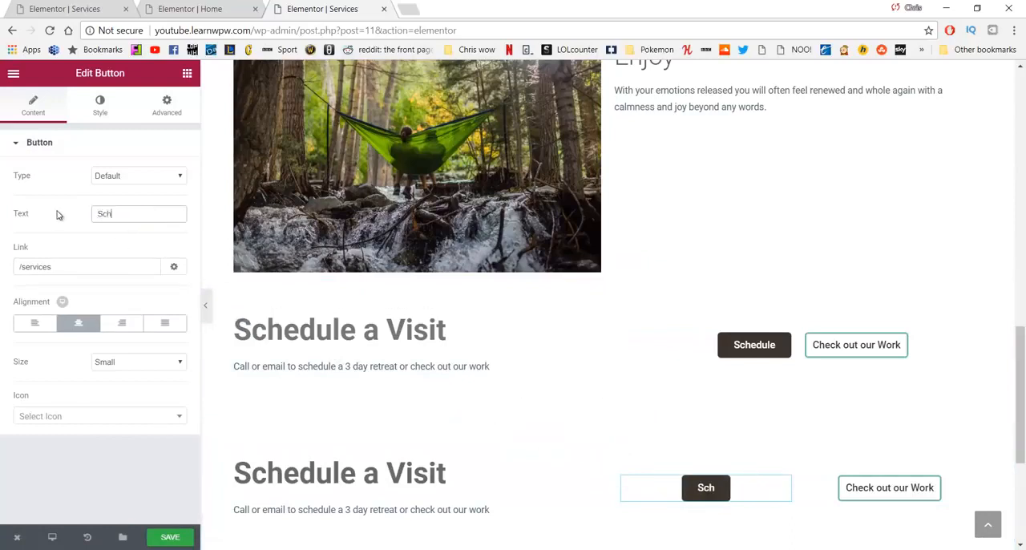
text(edule)
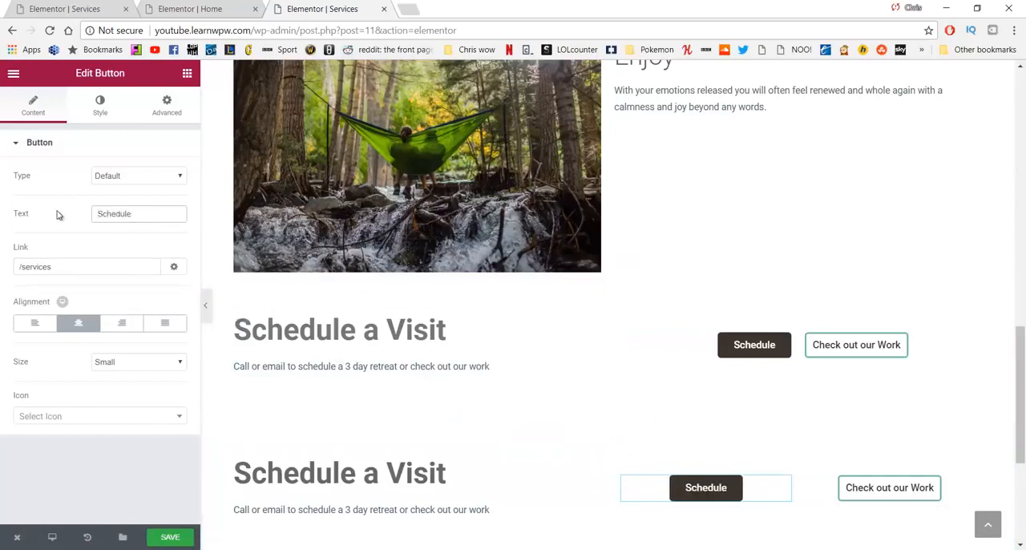
drag(67, 261, 35, 261)
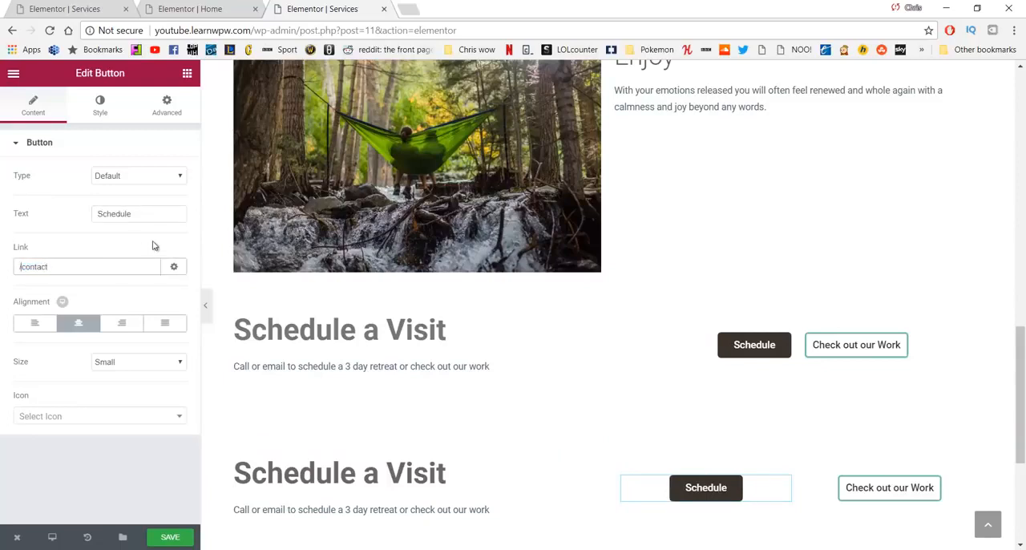
Step: Save the page, and test the "Schedule" button's link on the live Services page before returning to the editor
click(184, 540)
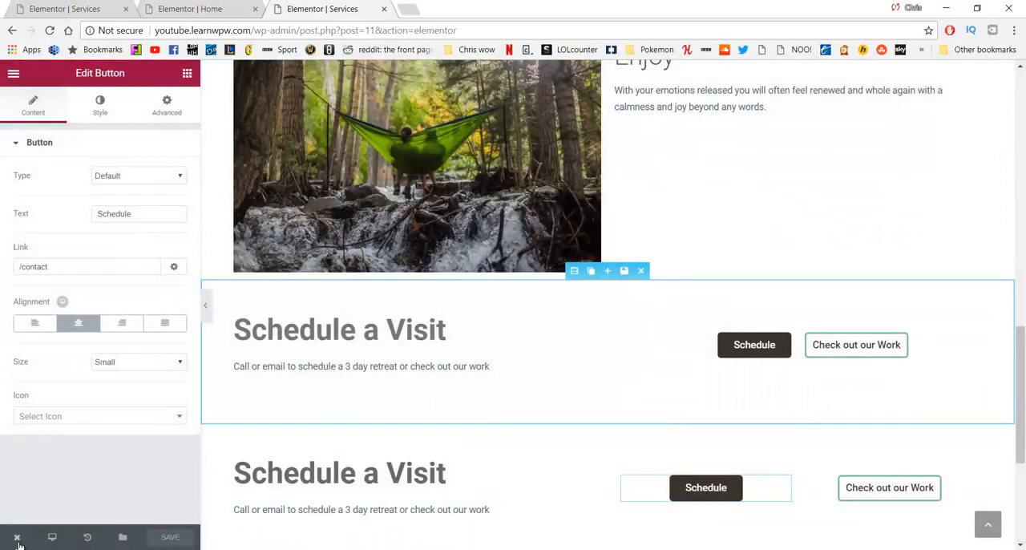
mouse_move(19, 543)
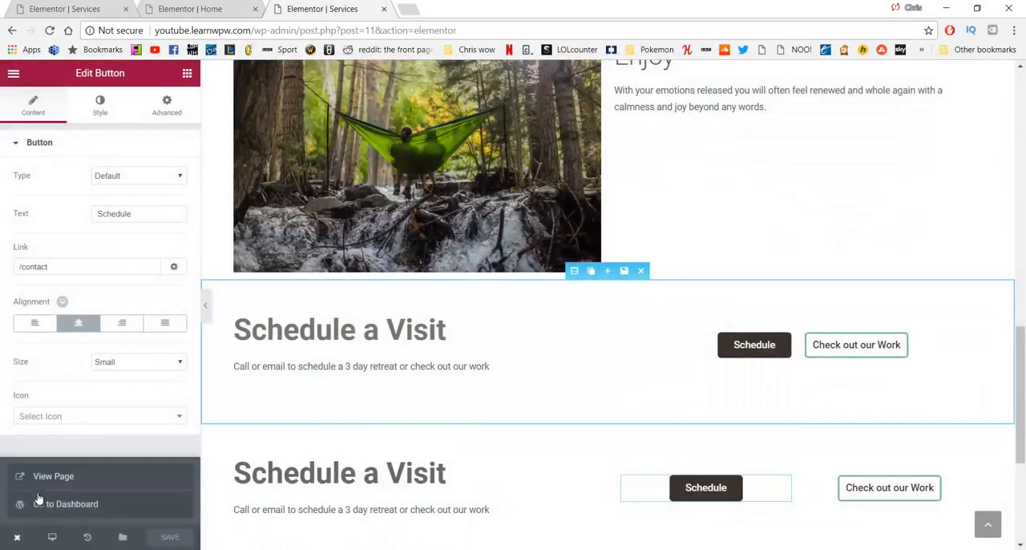
click(49, 476)
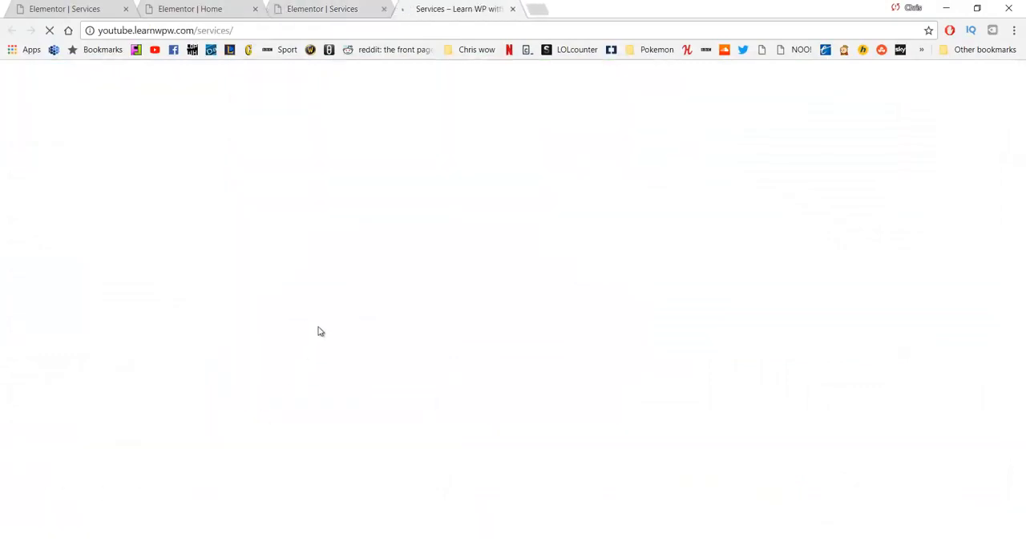
scroll(384, 202, down, 10)
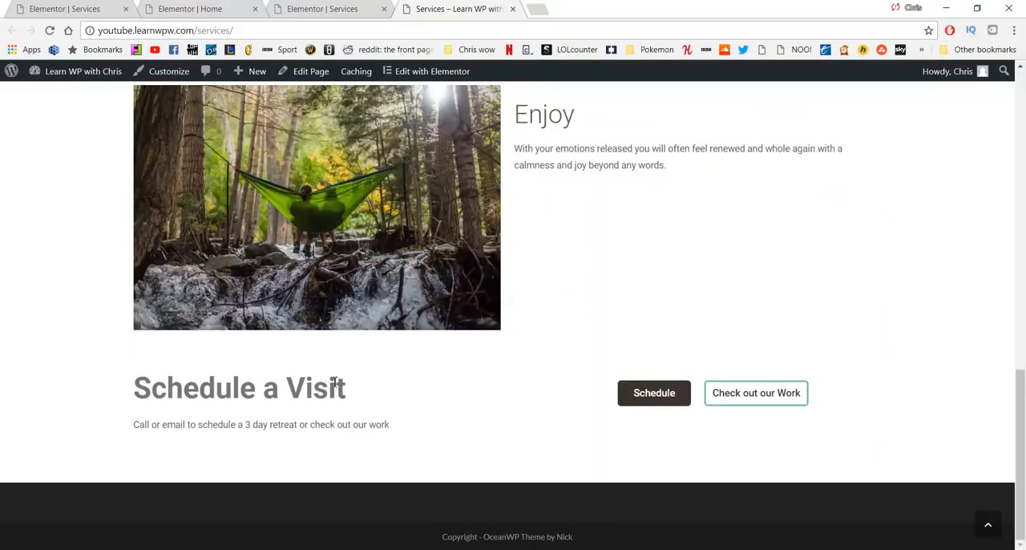
click(639, 395)
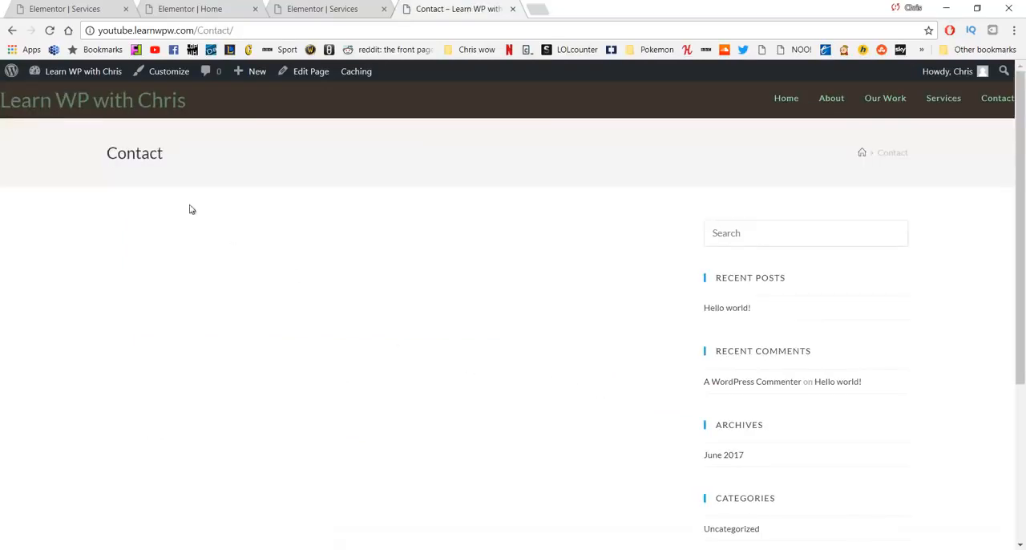
click(13, 32)
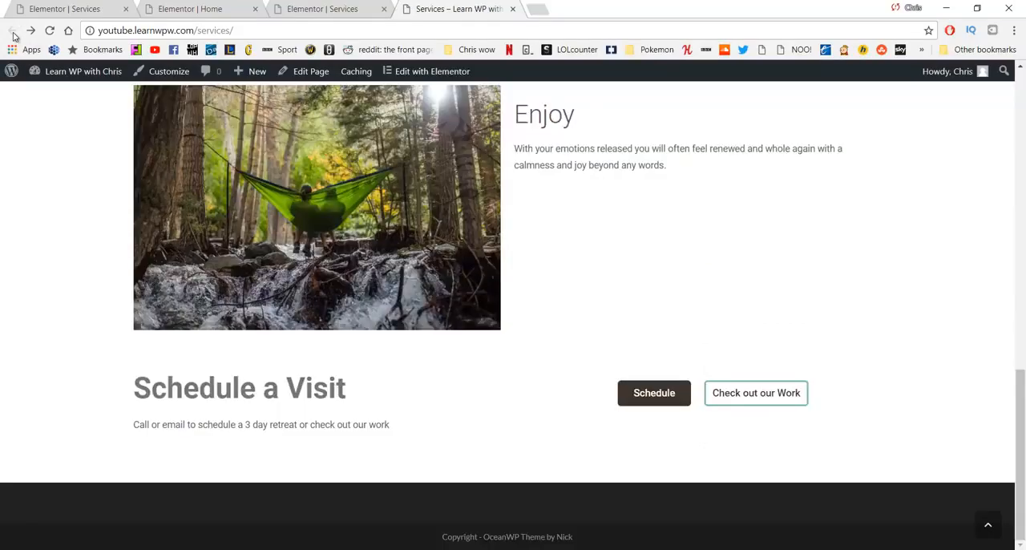
key(ctrl+w)
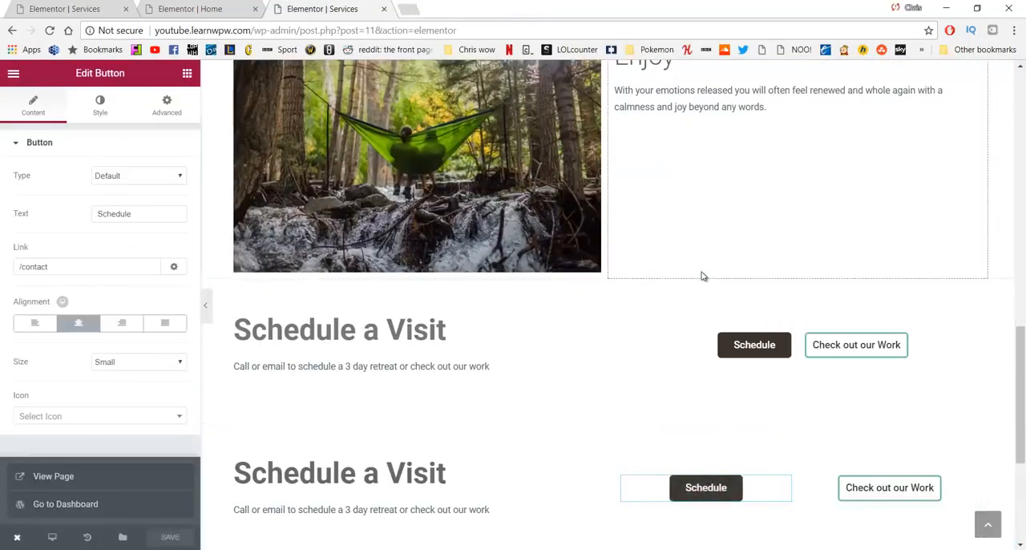
Step: Give the "Relax" section at the beginning of the page a classic background in light grey #f4f4f4
scroll(701, 284, up, 7)
scroll(692, 304, up, 6)
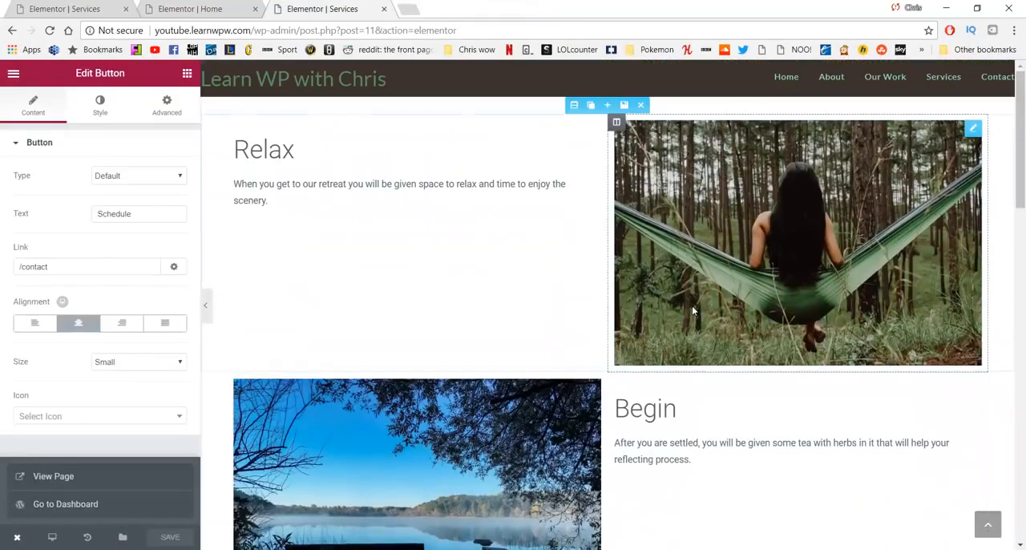
scroll(639, 291, down, 3)
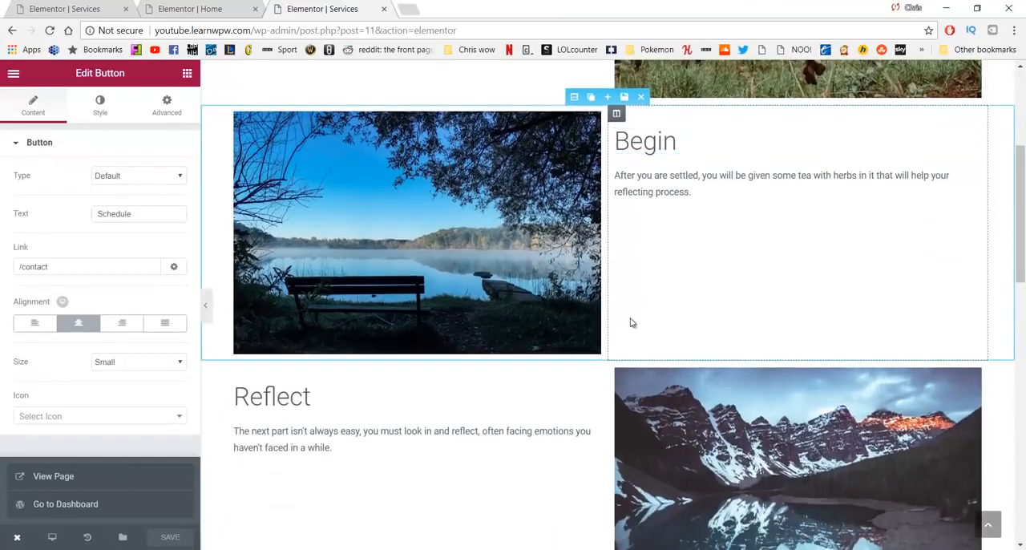
scroll(492, 194, up, 3)
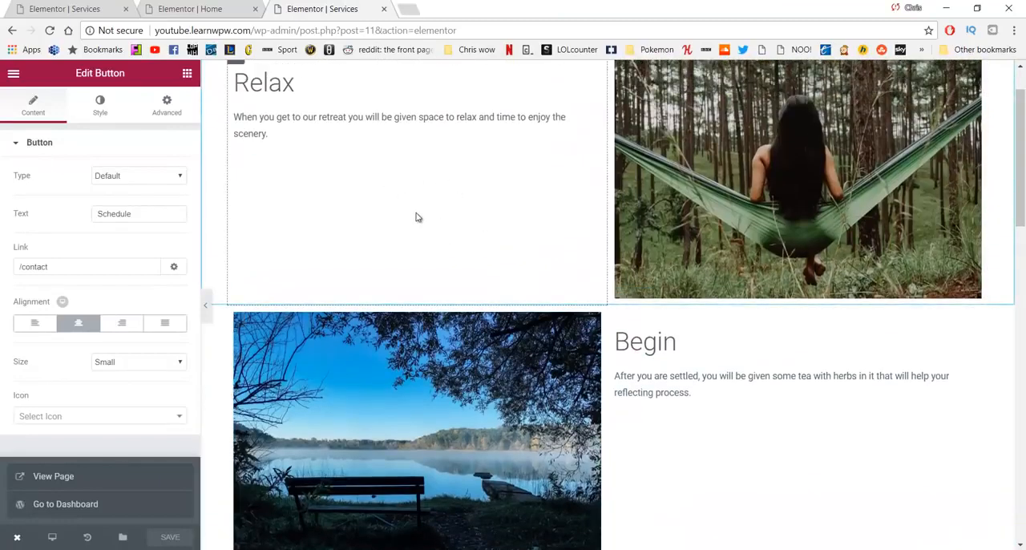
scroll(416, 218, down, 3)
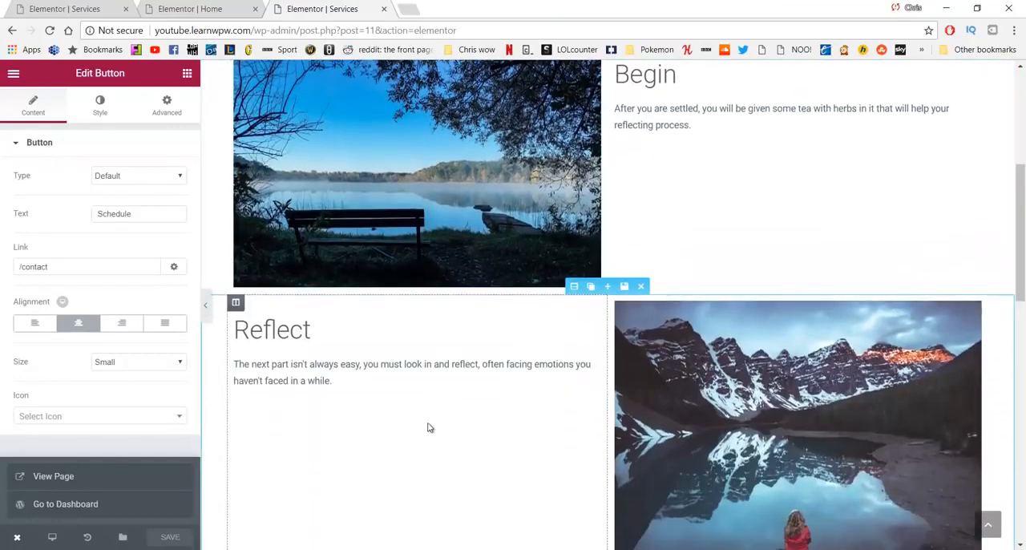
scroll(593, 345, up, 2)
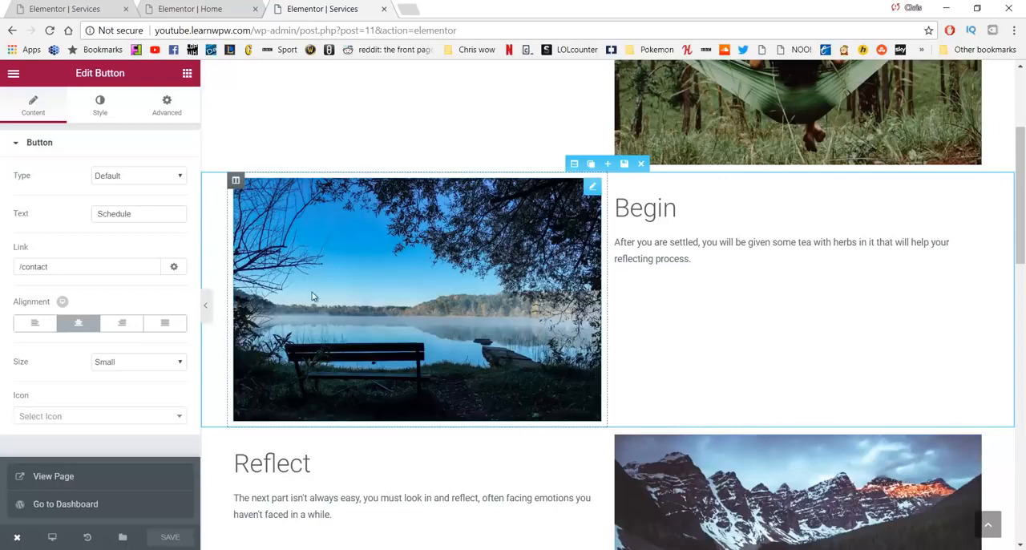
scroll(350, 229, up, 3)
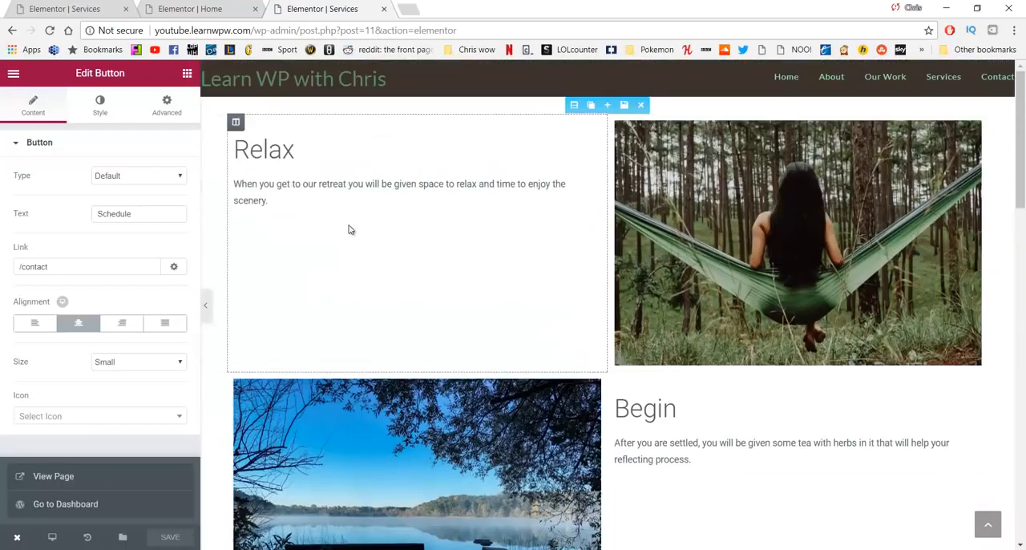
click(574, 105)
click(101, 101)
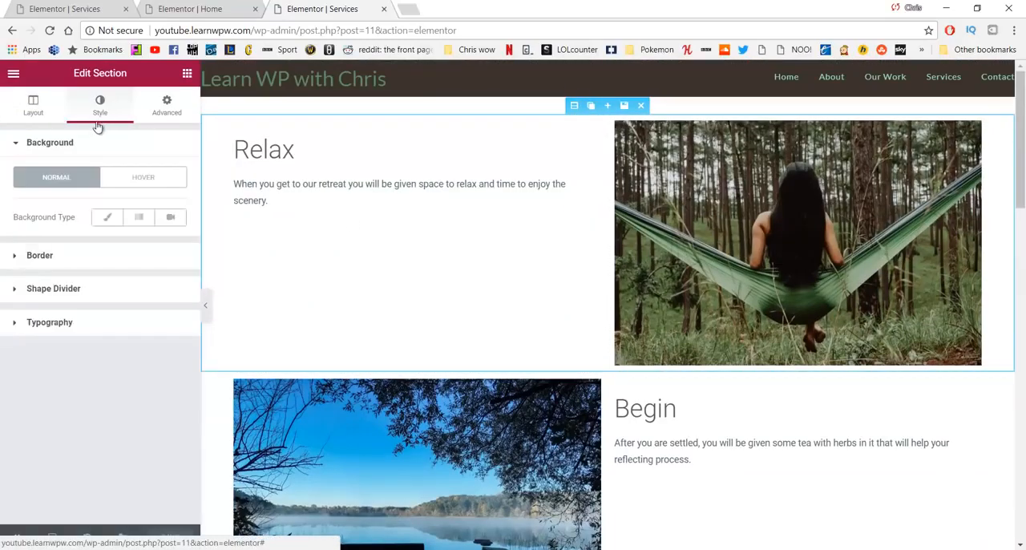
click(101, 217)
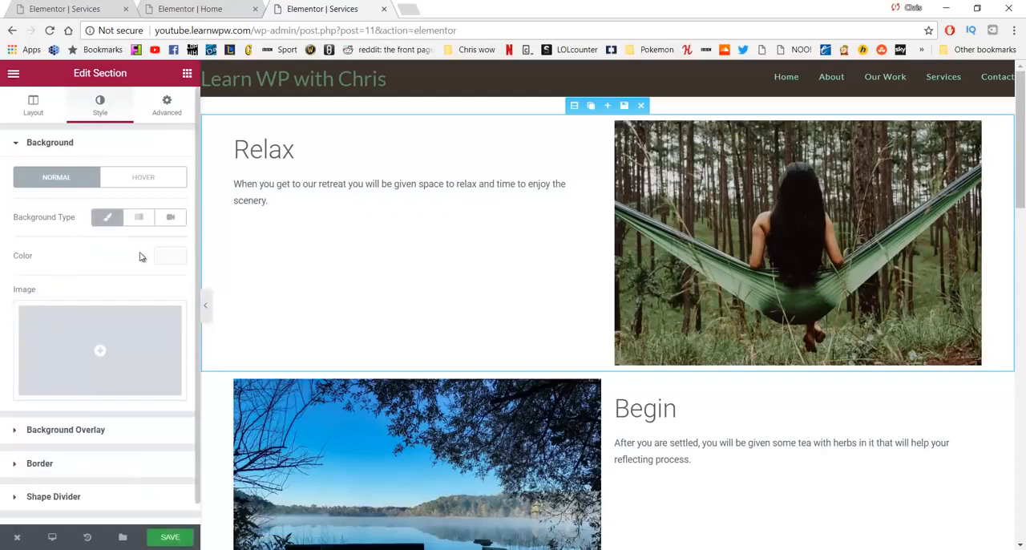
click(165, 256)
mouse_move(28, 302)
mouse_down()
mouse_move(17, 276)
mouse_move(31, 283)
mouse_up()
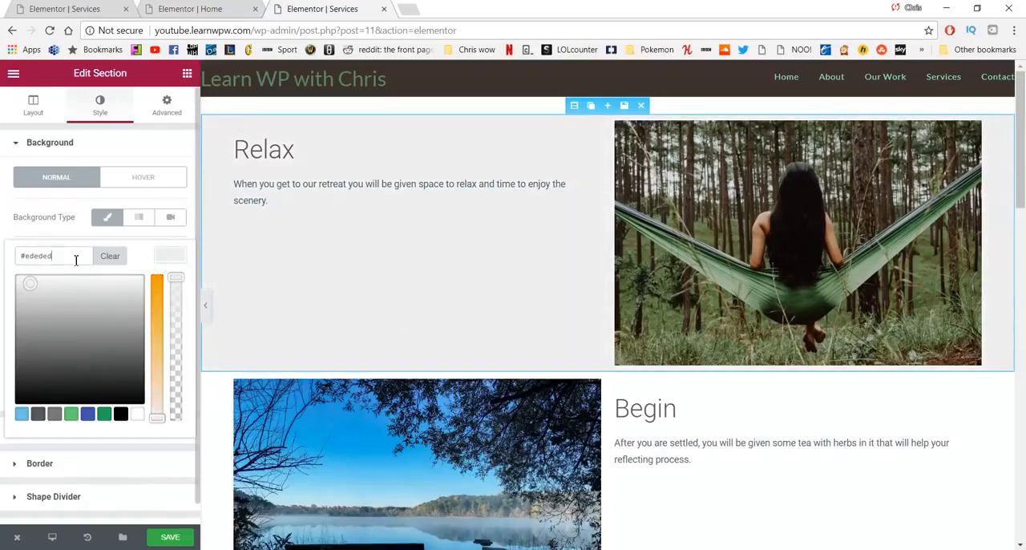
text(f4f4f4)
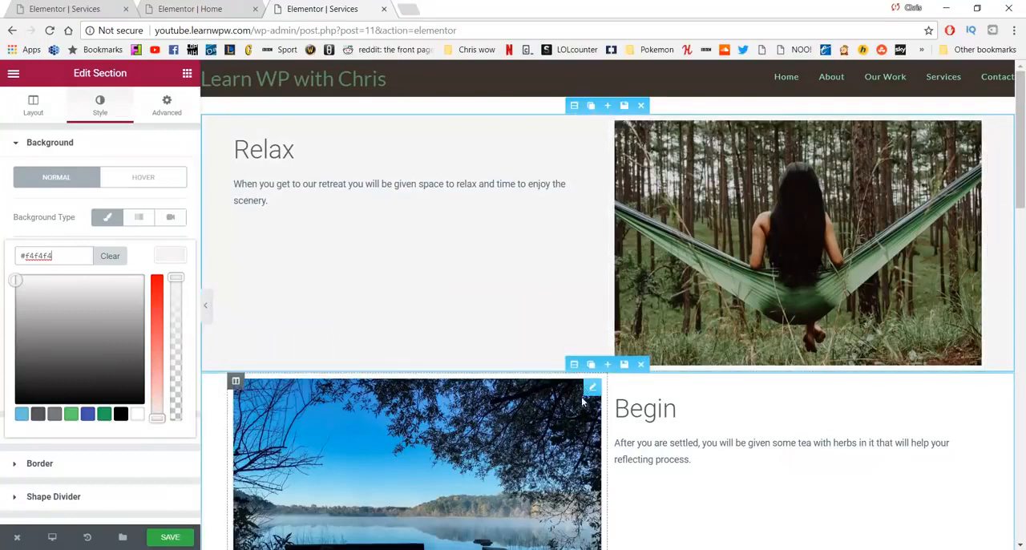
Step: Give the column containing the "Reflect" heading and text a classic background color of #f4f4f4
scroll(583, 401, down, 4)
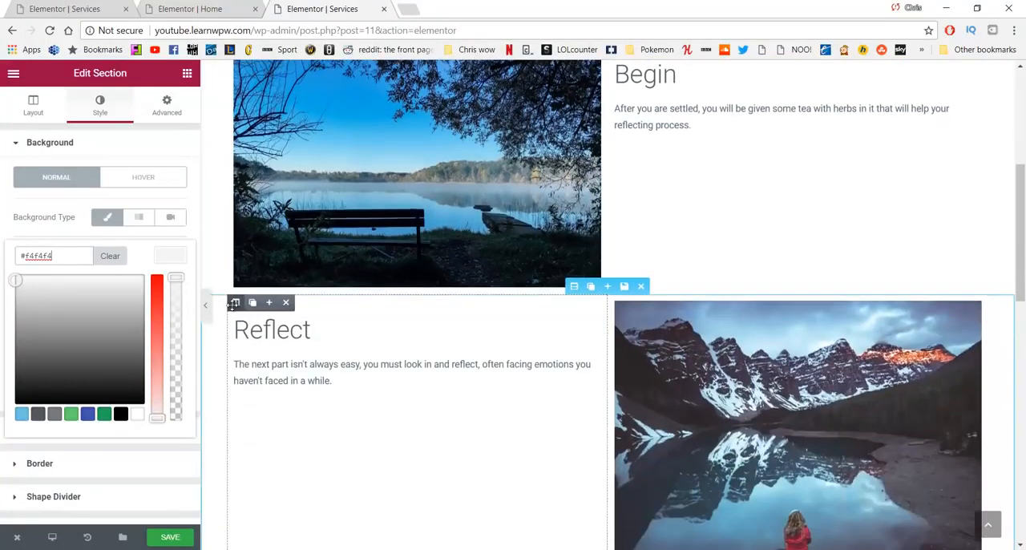
click(235, 302)
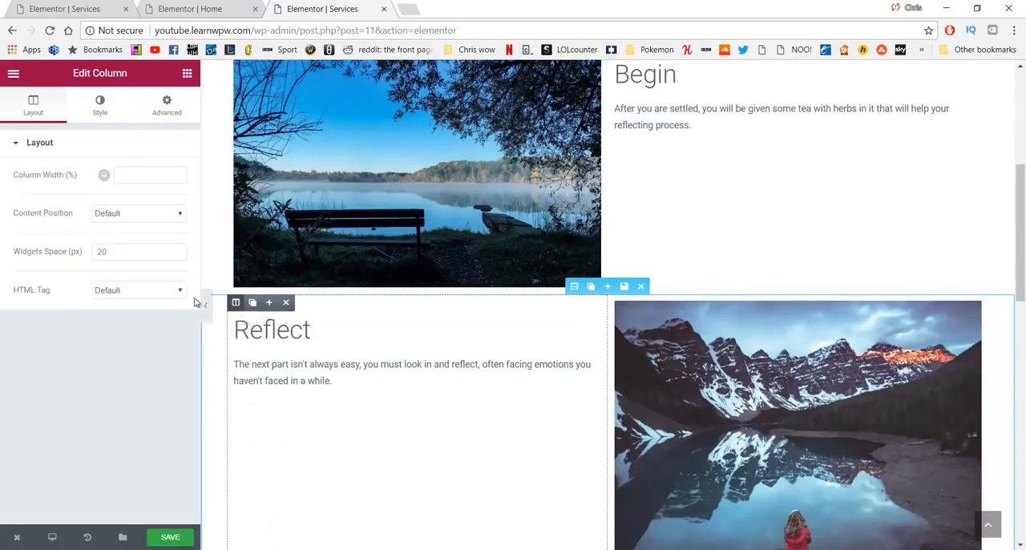
click(94, 105)
click(108, 218)
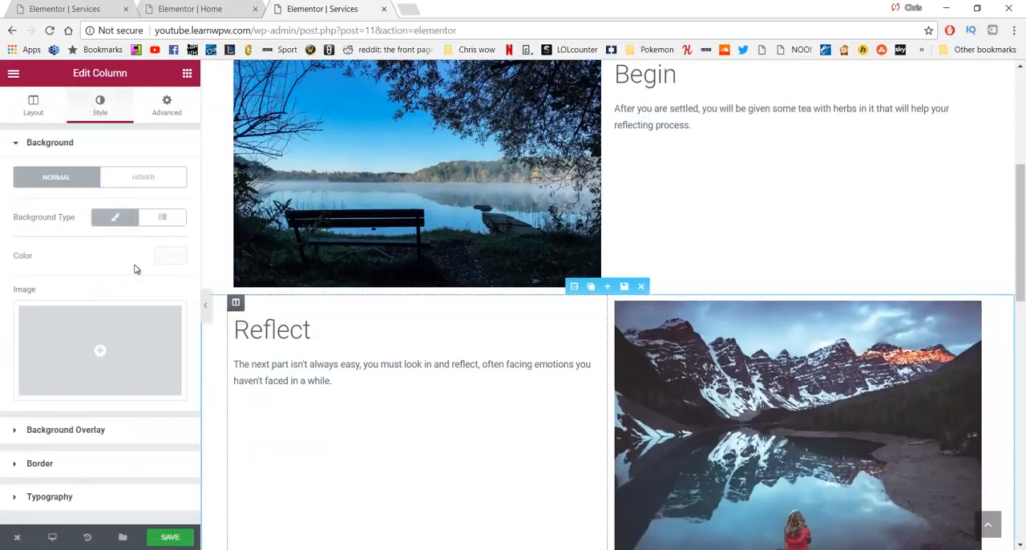
click(169, 256)
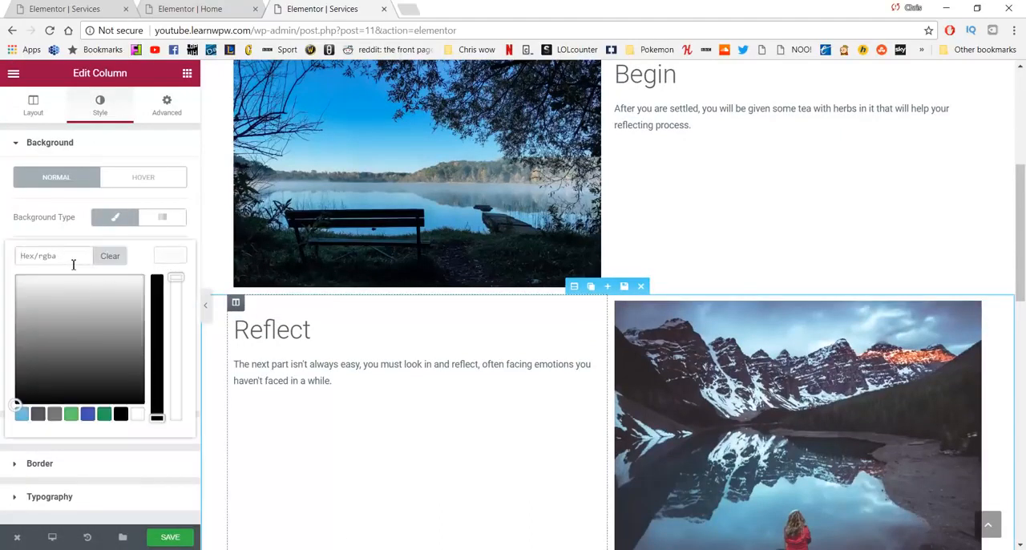
text(#f4f4f4)
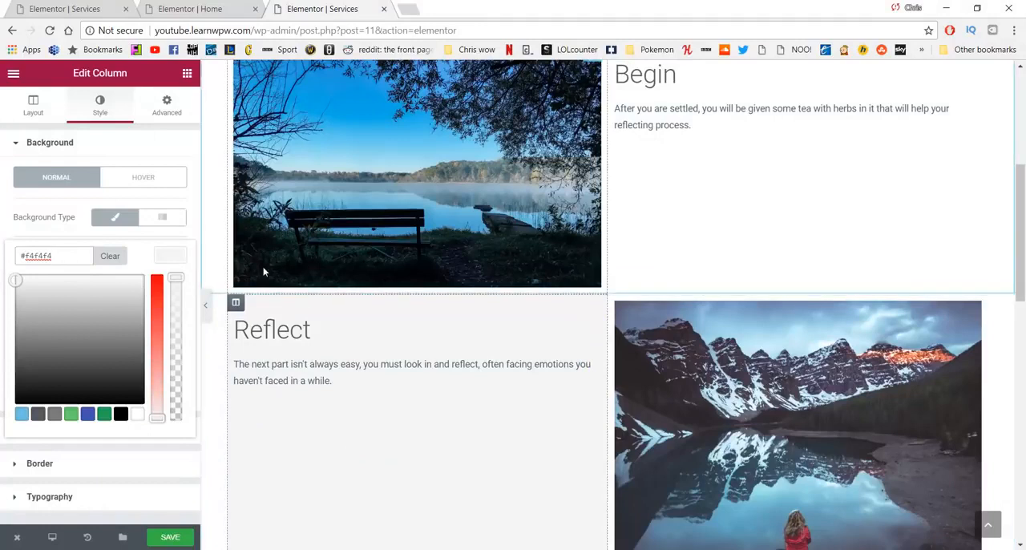
Step: Save the page and review the "Relax" and "Reflect" backgrounds on the live Services page
scroll(277, 356, down, 2)
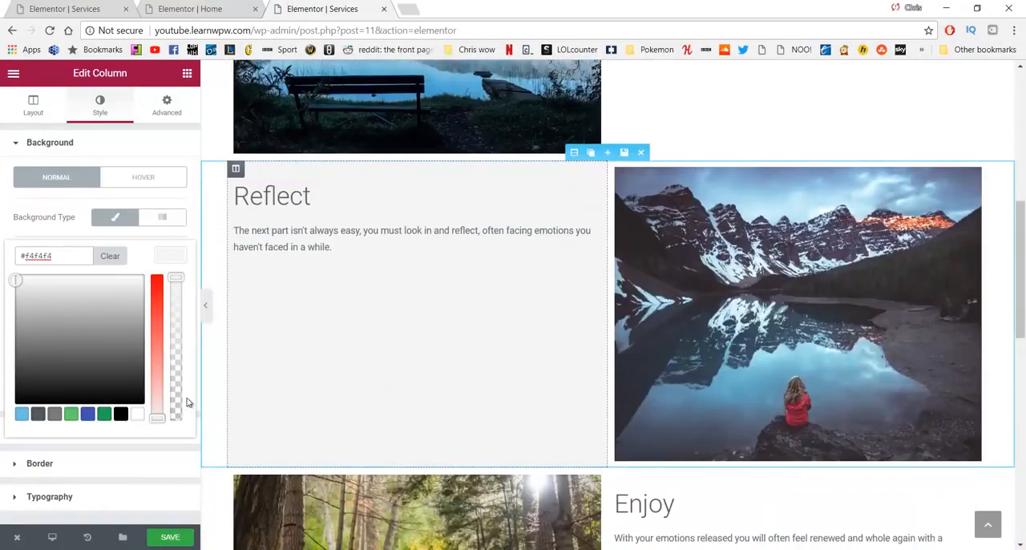
click(180, 537)
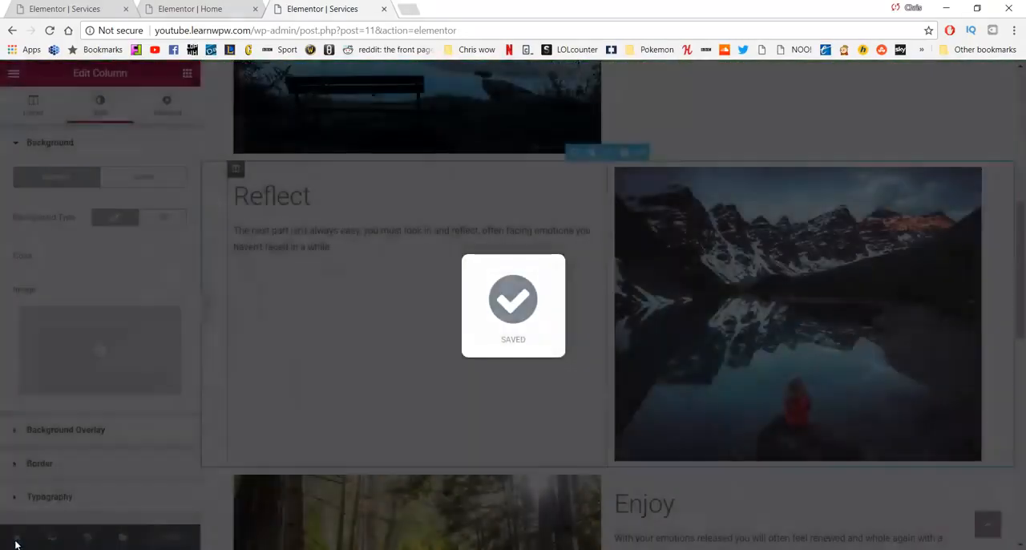
mouse_move(18, 539)
click(36, 475)
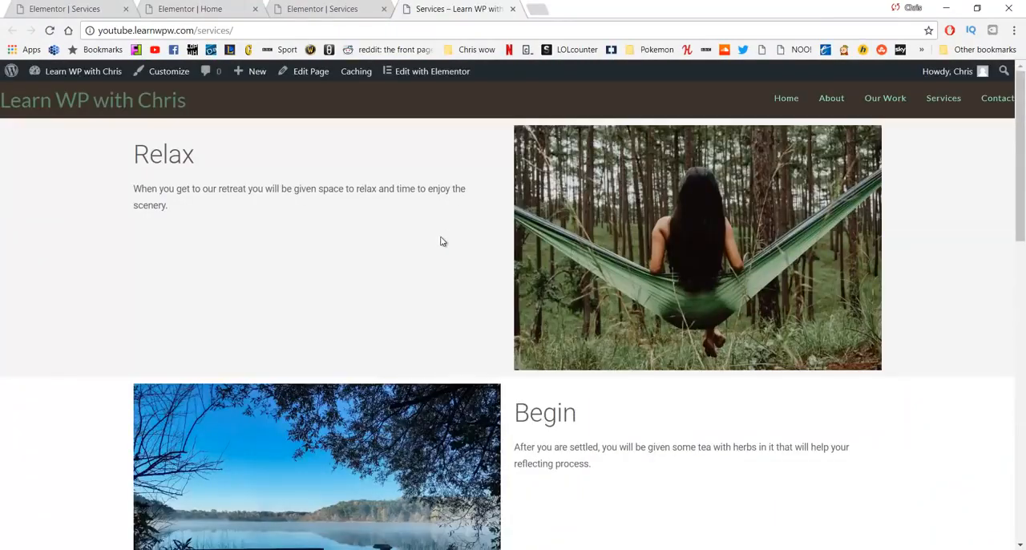
scroll(216, 234, down, 2)
scroll(209, 161, down, 2)
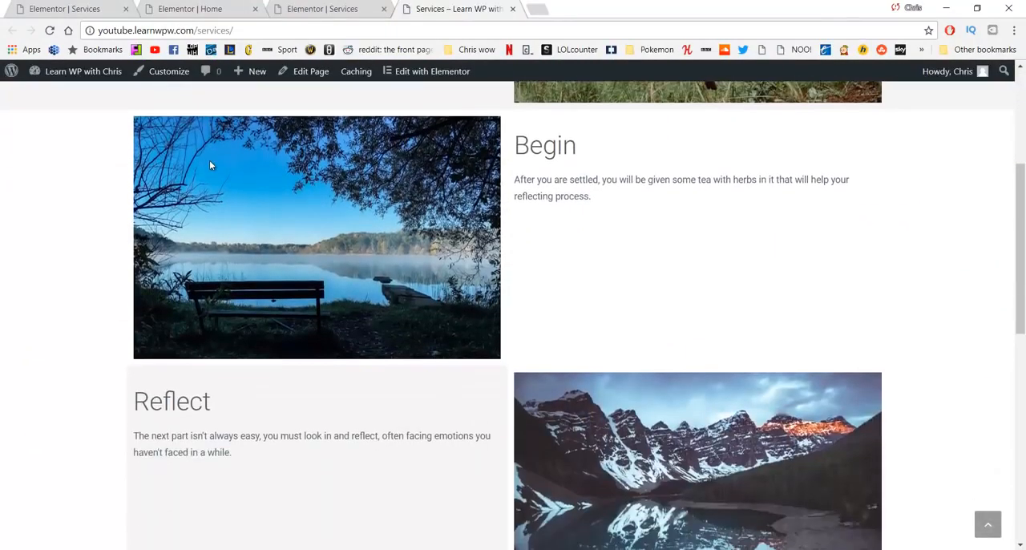
scroll(211, 169, down, 2)
scroll(215, 190, down, 5)
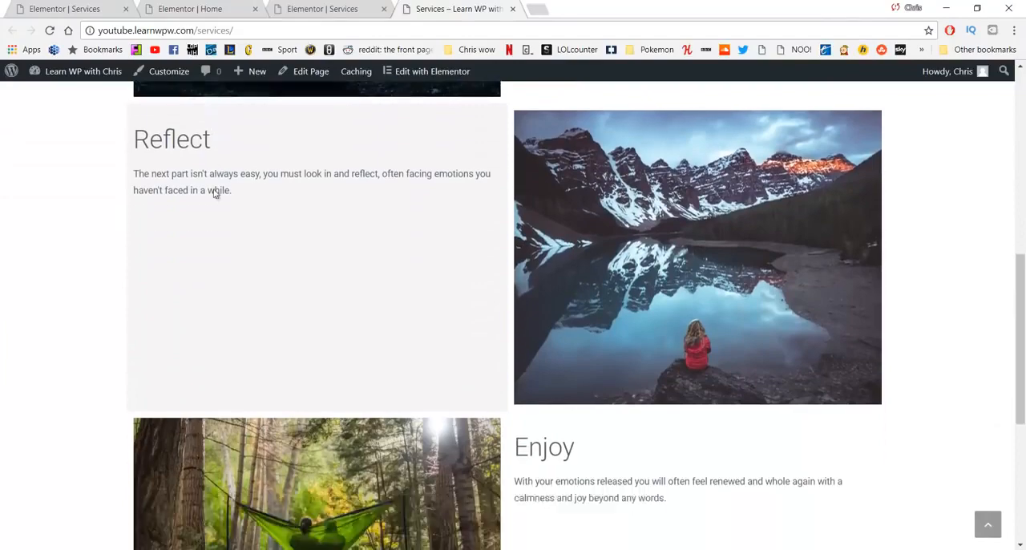
scroll(264, 241, up, 10)
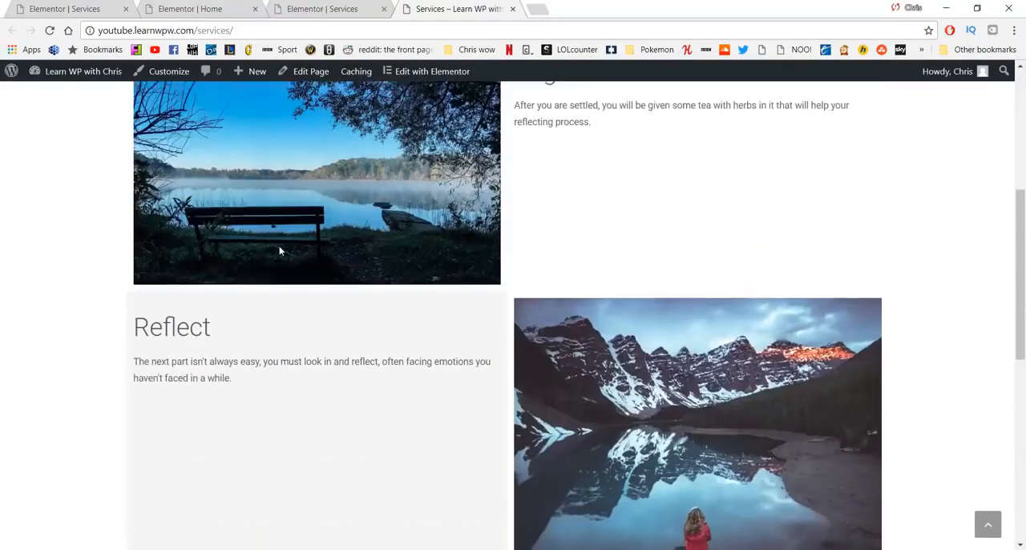
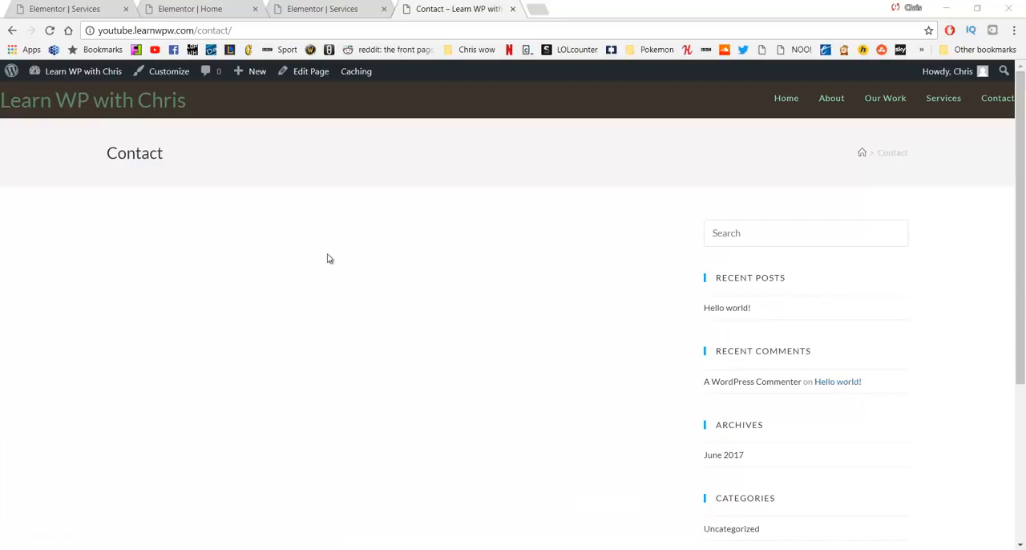
Step: Open the Contact page for editing in WordPress and change its OceanWP content layout to a full-width one without the sidebar
click(321, 83)
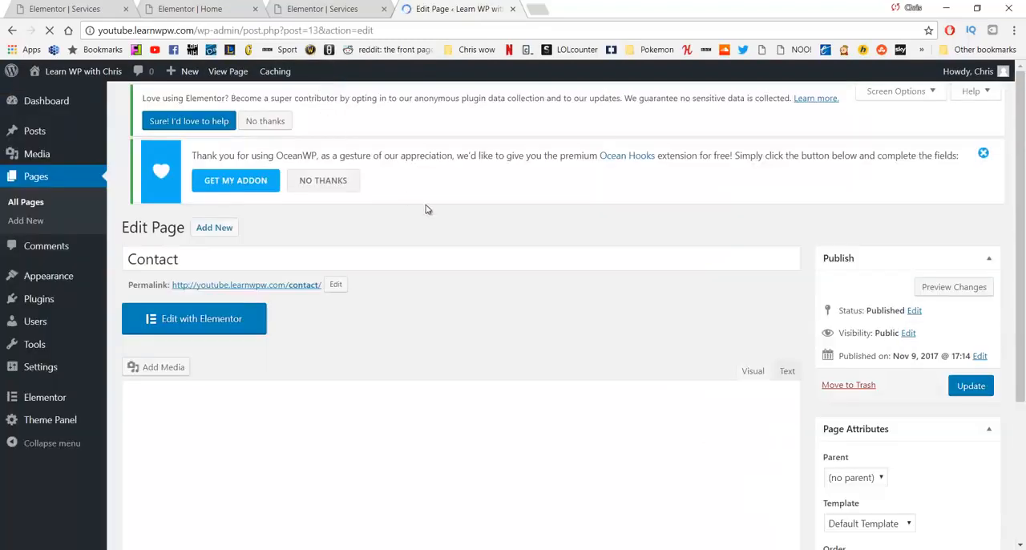
scroll(428, 213, down, 3)
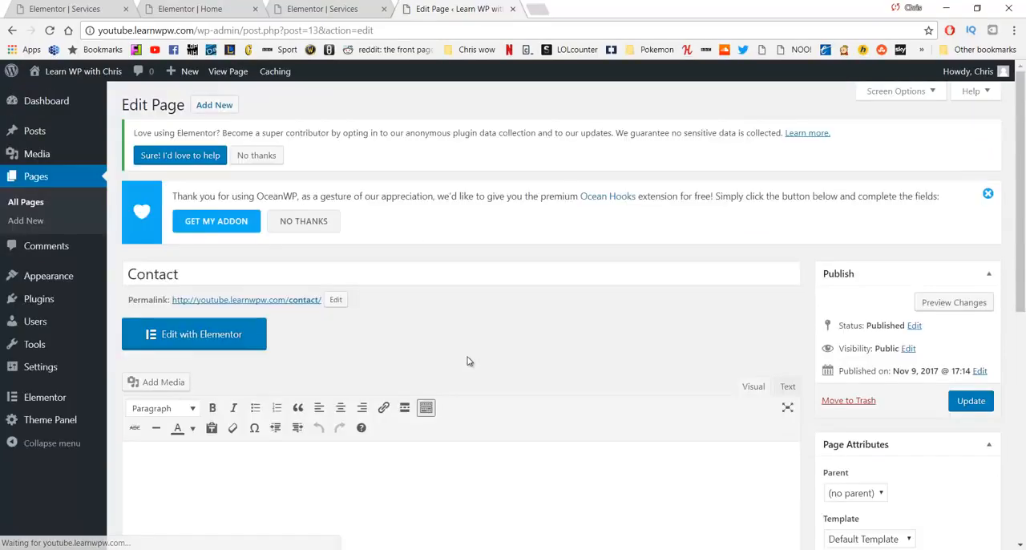
scroll(467, 360, down, 5)
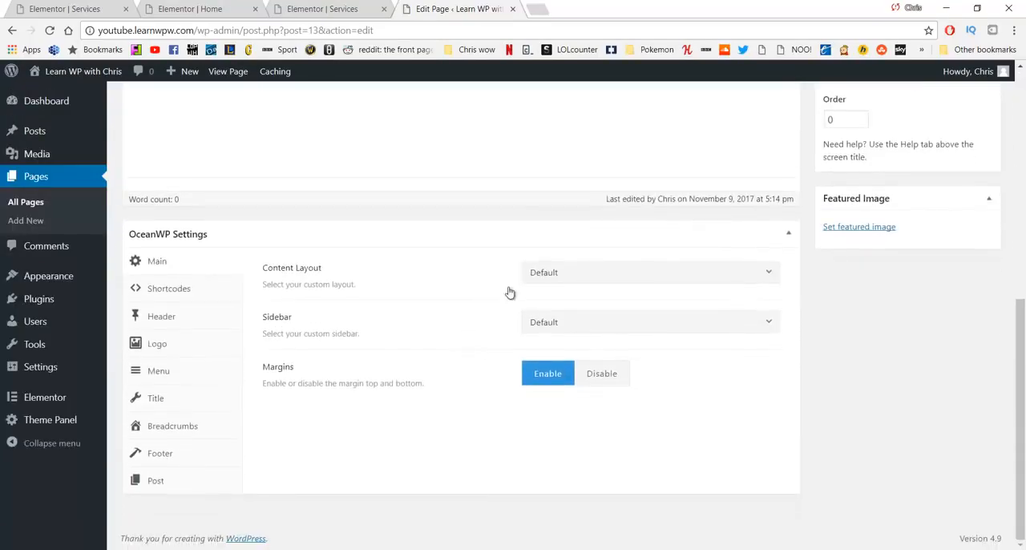
click(602, 272)
click(583, 396)
Step: Disable the Contact page's title display in the OceanWP settings and update the page
click(158, 400)
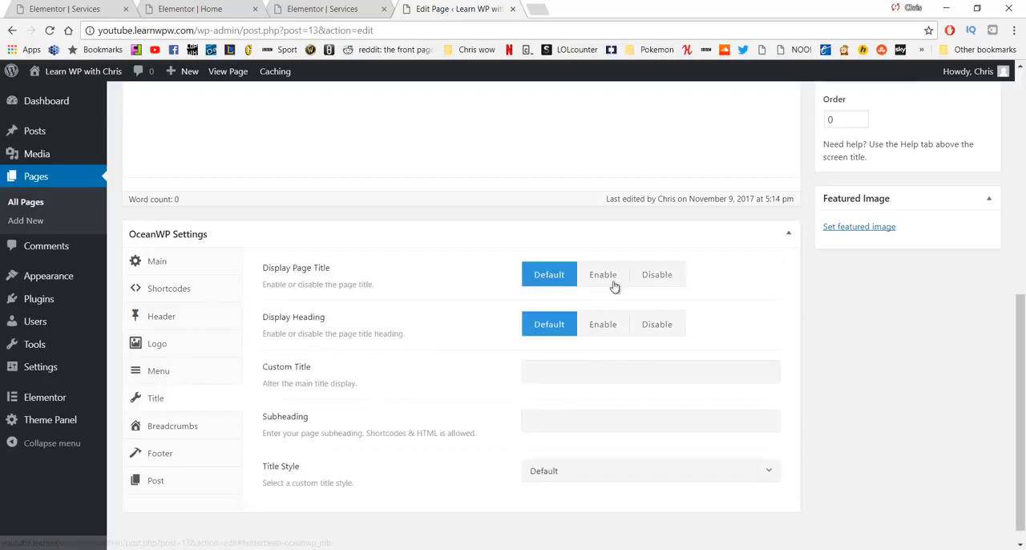
click(659, 279)
scroll(721, 298, up, 5)
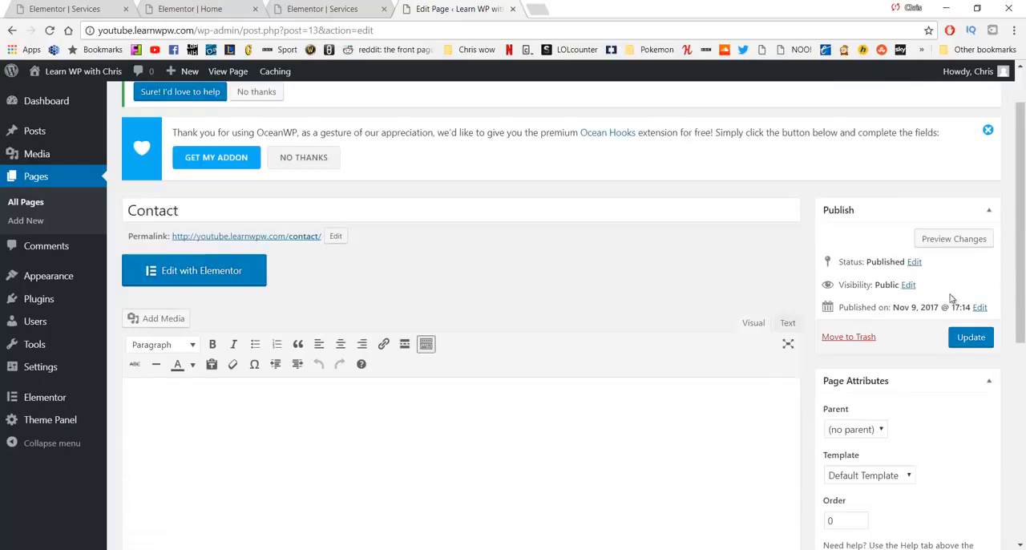
click(966, 340)
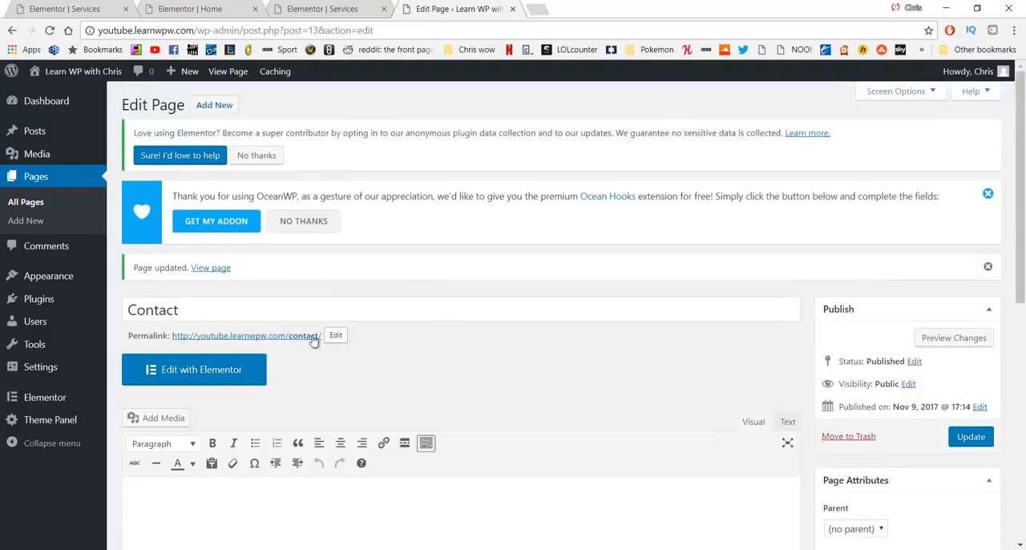
Step: Open the Contact page in Elementor and close the leftover Services and Home editor tabs
click(231, 368)
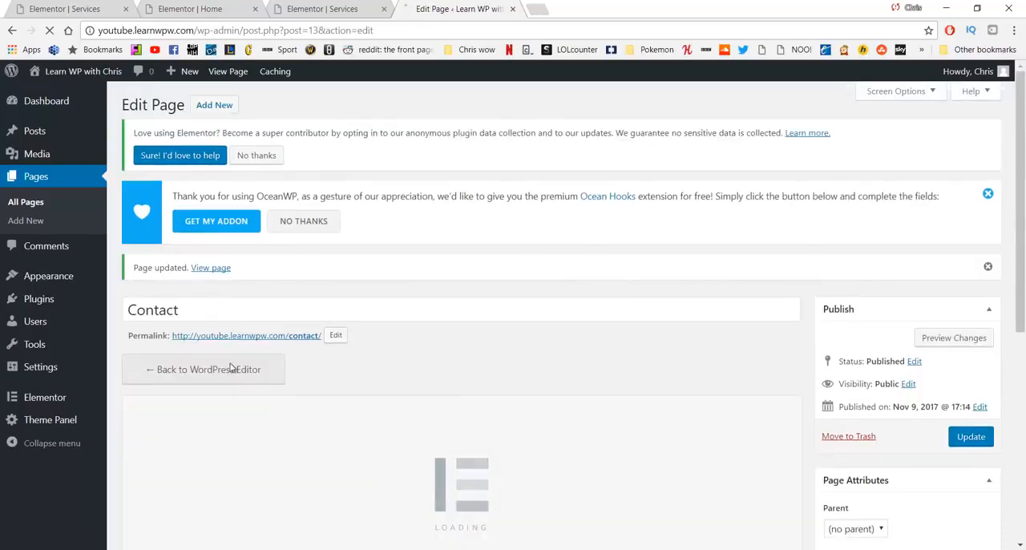
middle_click(277, 8)
middle_click(221, 8)
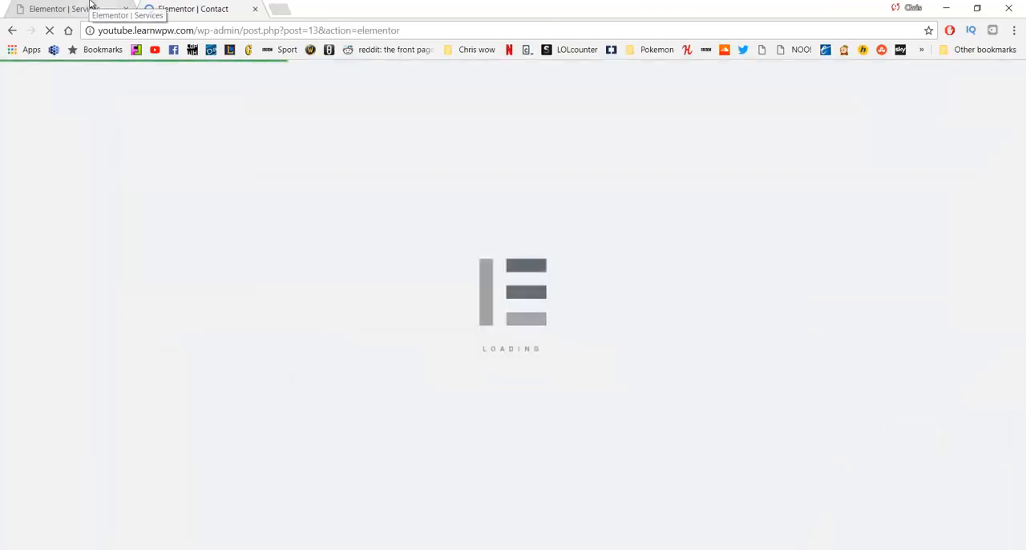
middle_click(91, 7)
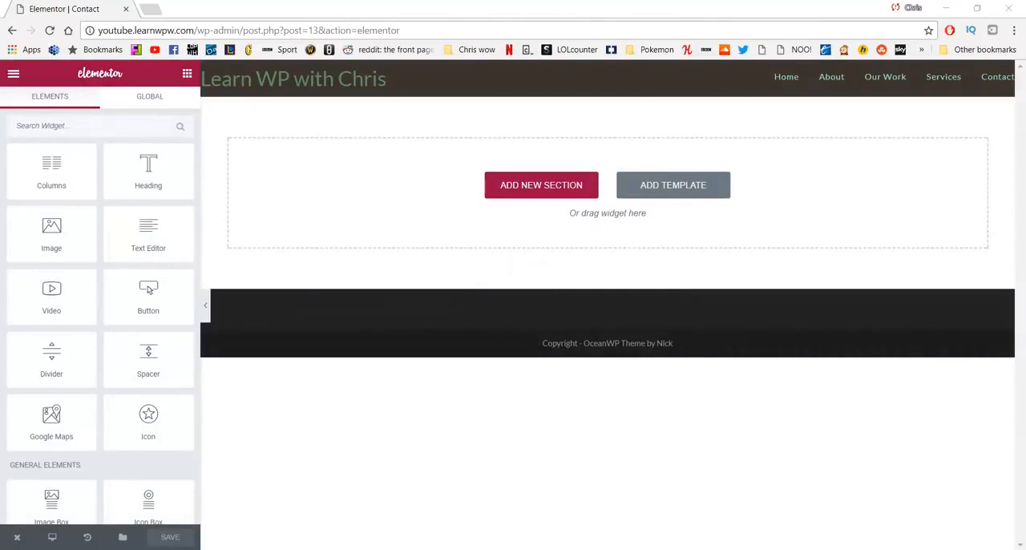
click(973, 511)
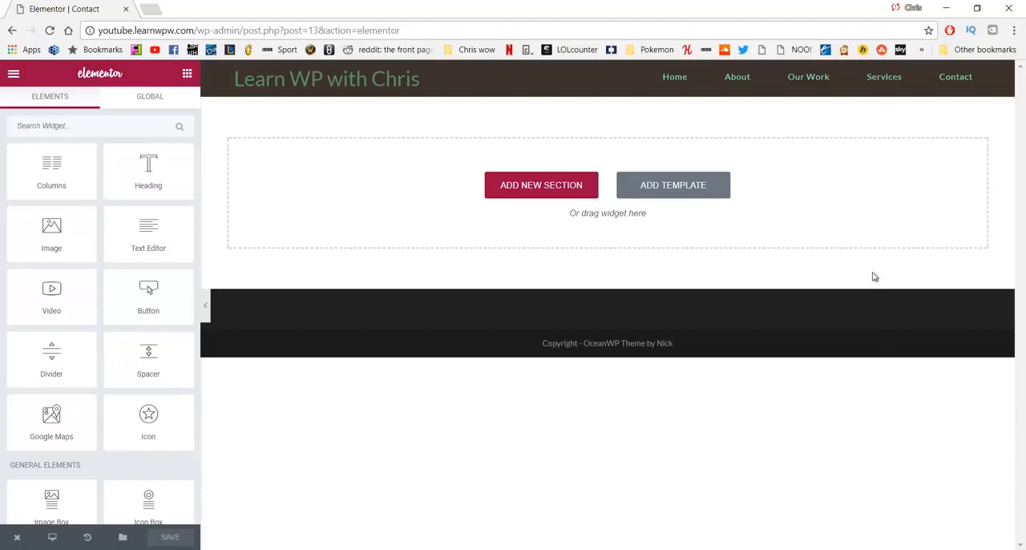
Step: Add a single-column section to the empty Contact page and place a Google Maps widget in it
click(541, 188)
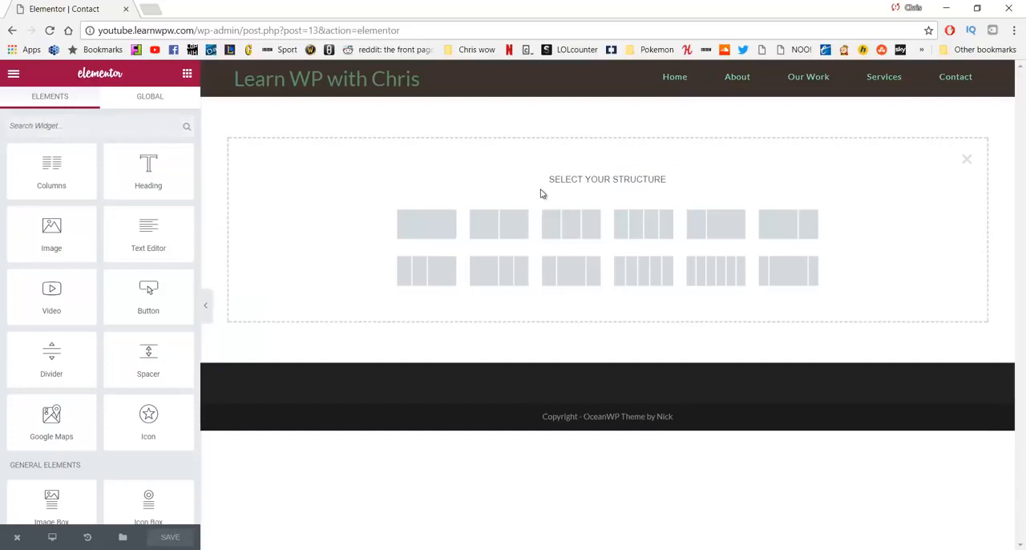
click(416, 225)
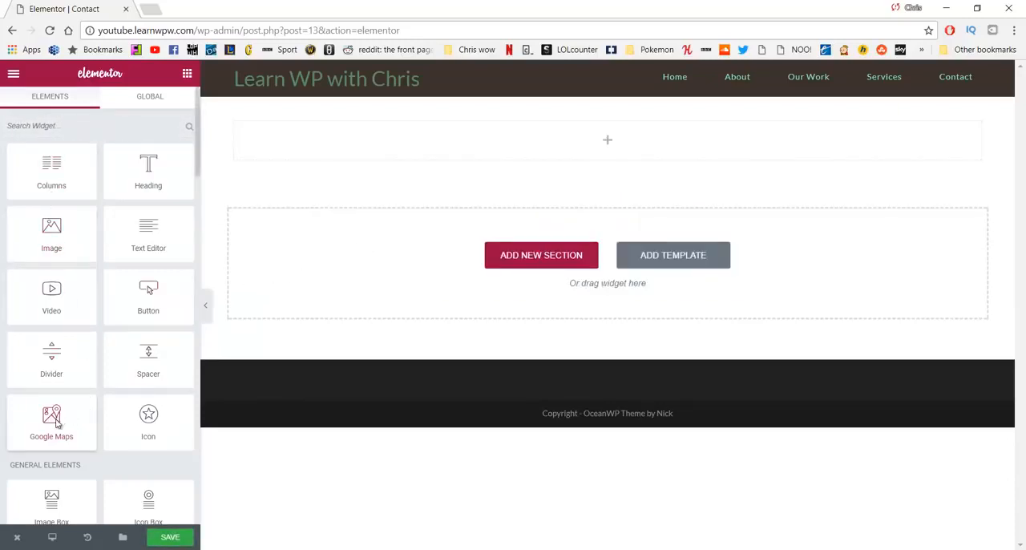
drag(56, 420, 443, 146)
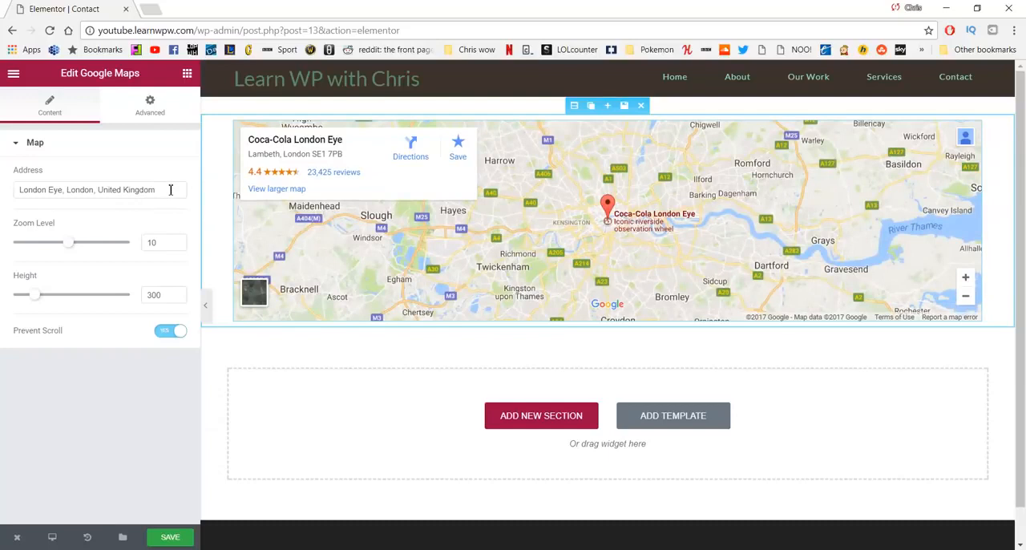
Step: Replace the map's default address with "Bangor, County Down"
drag(170, 189, 3, 186)
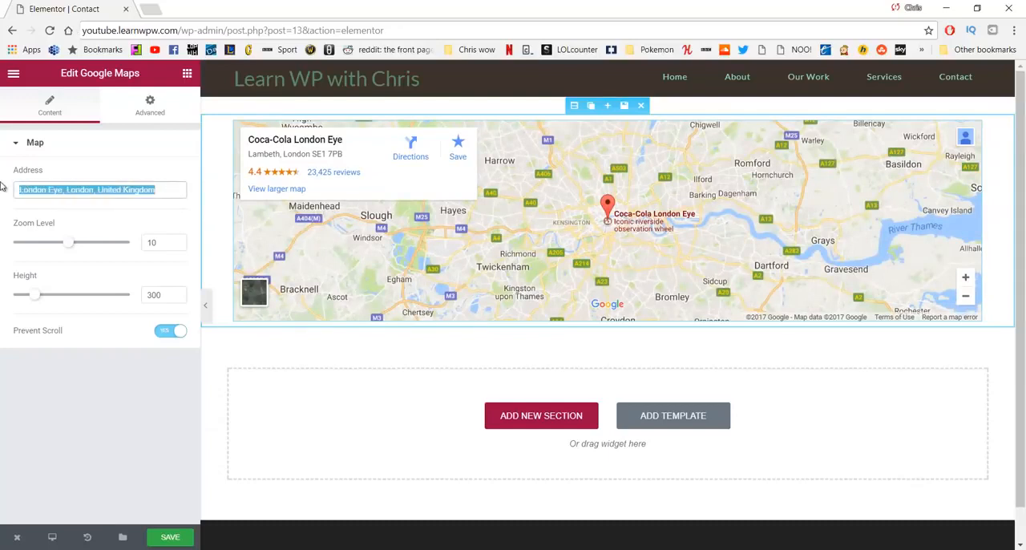
text(belfast)
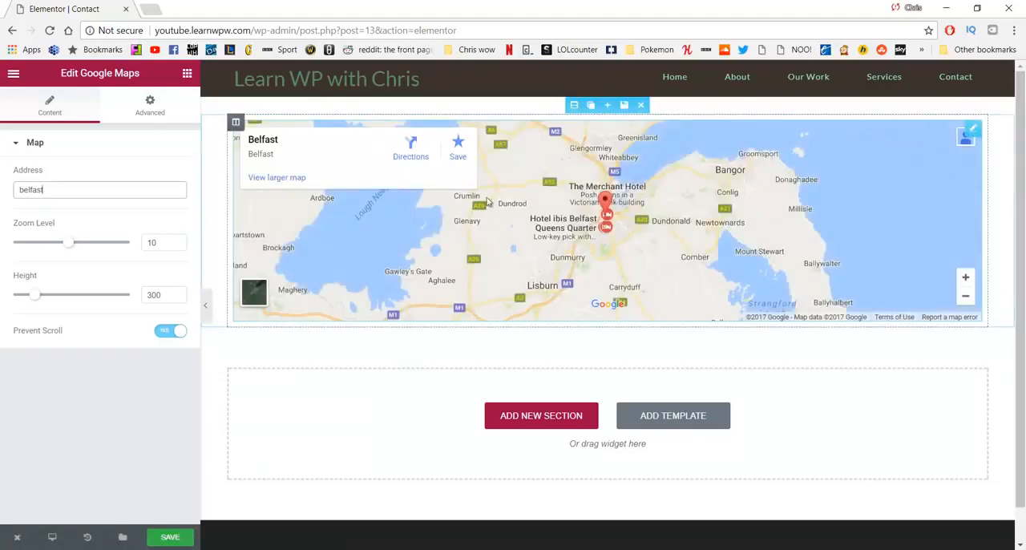
double_click(30, 191)
text(Bengor)
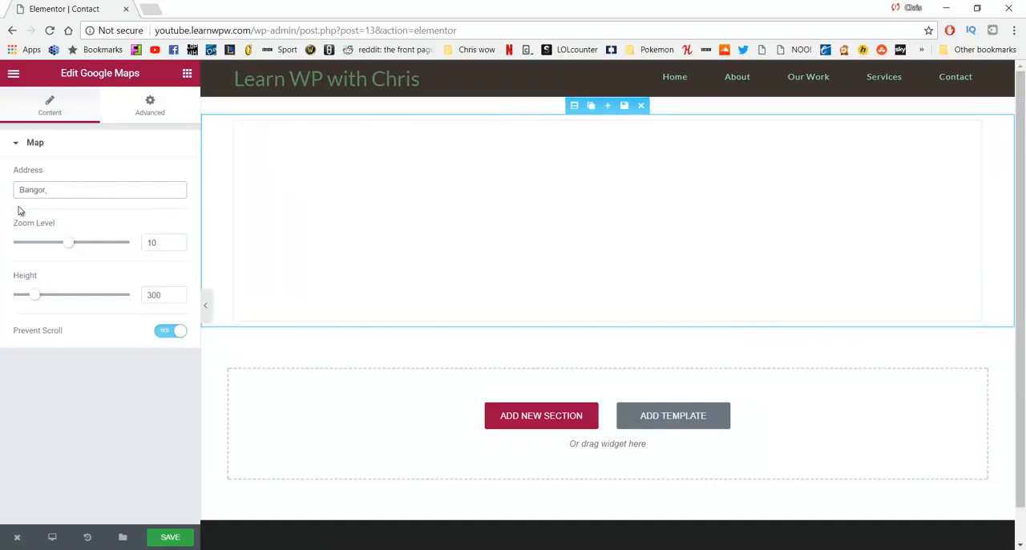
text(,)
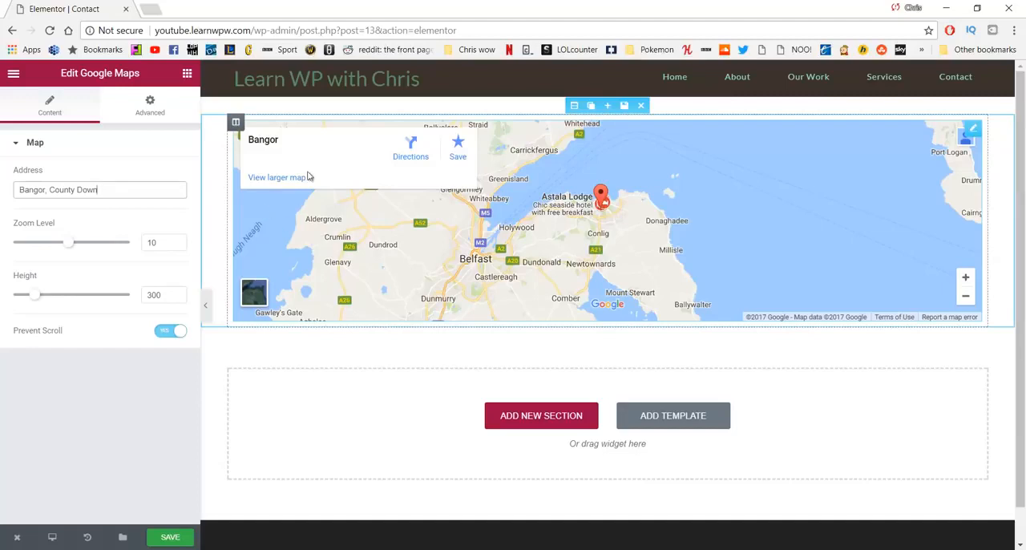
Step: Set the map section's content width to Full Width and its columns gap to No Gap
click(572, 106)
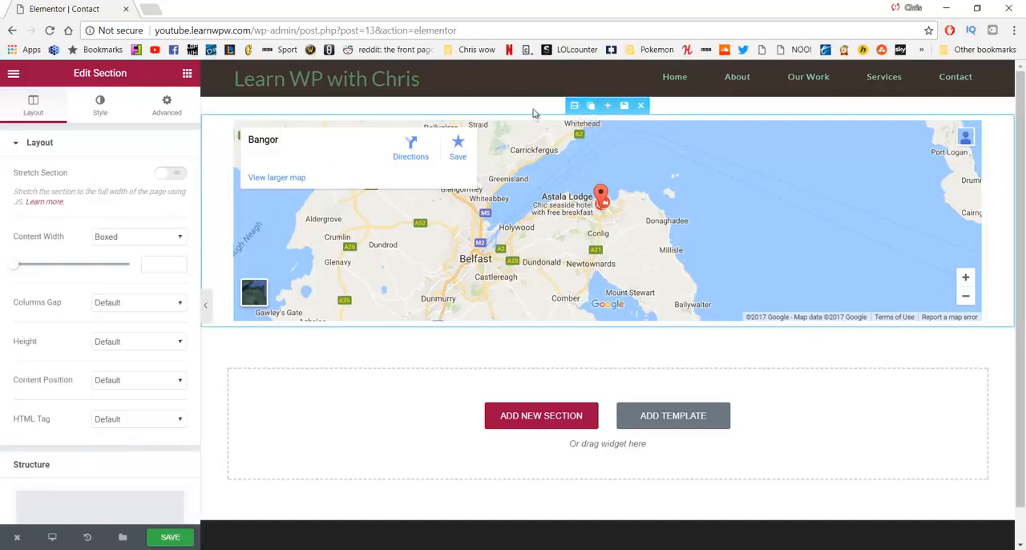
click(120, 238)
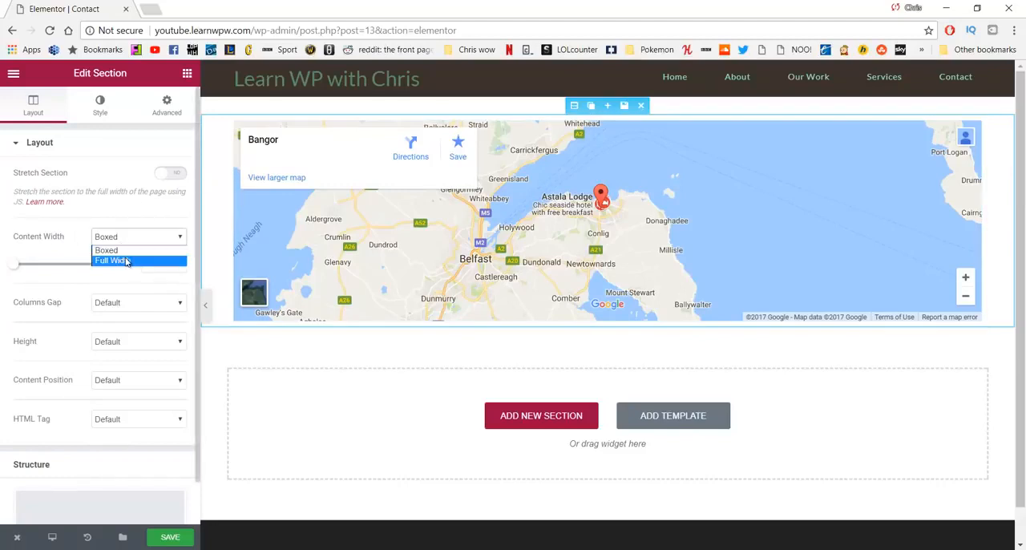
click(126, 260)
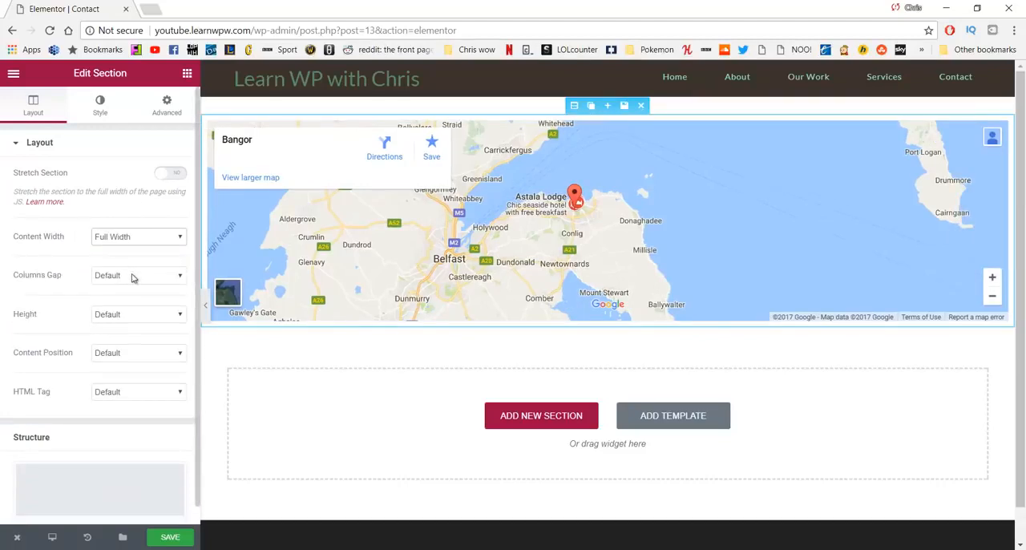
click(133, 276)
click(131, 298)
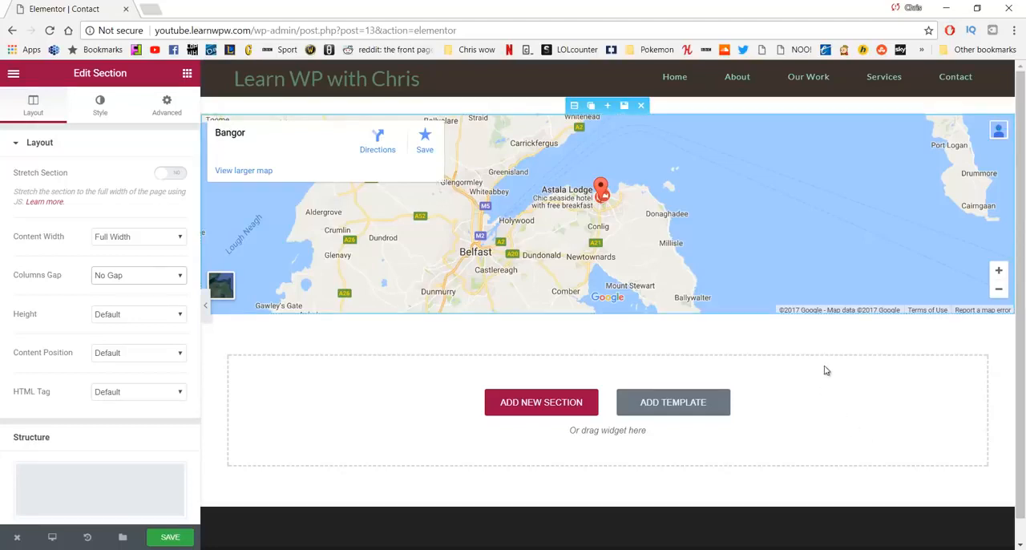
Step: Add a two-column section with a wide first column below the map and place a Text Editor widget in the wide column
click(536, 399)
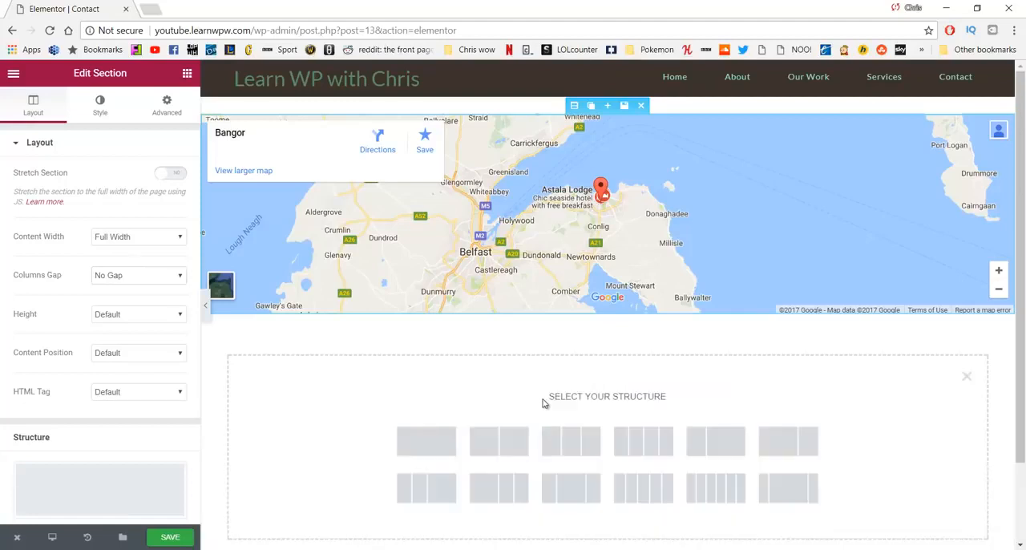
click(776, 442)
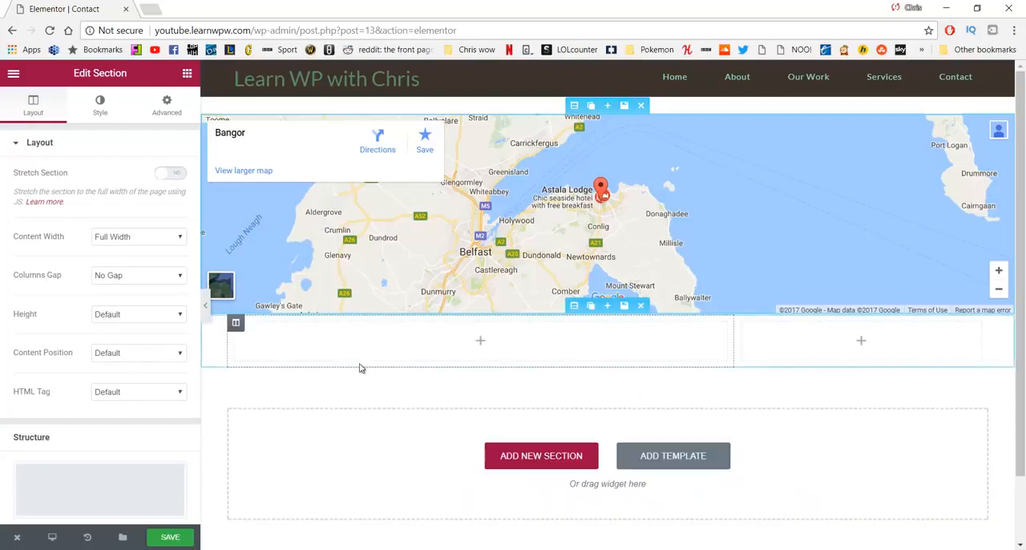
click(187, 73)
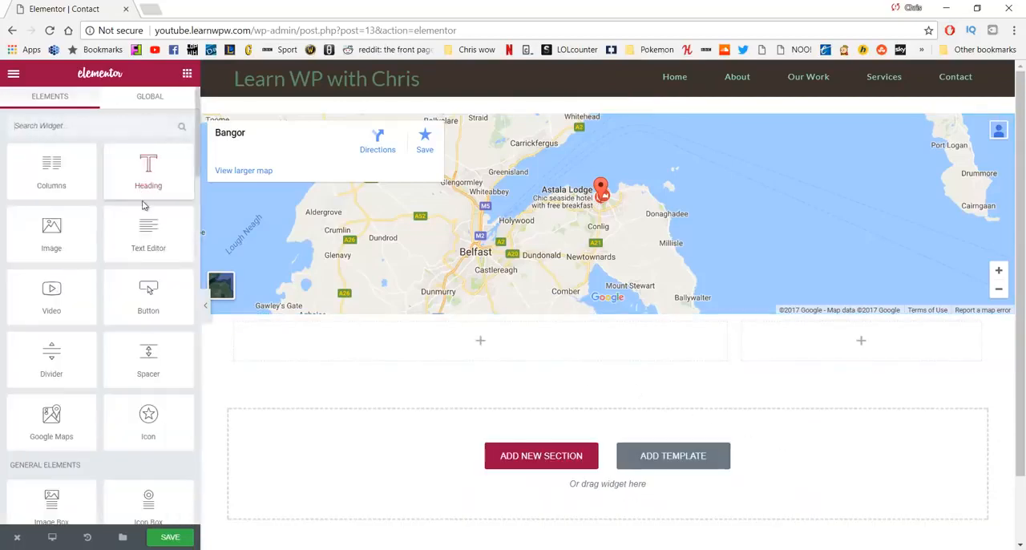
drag(149, 230, 355, 339)
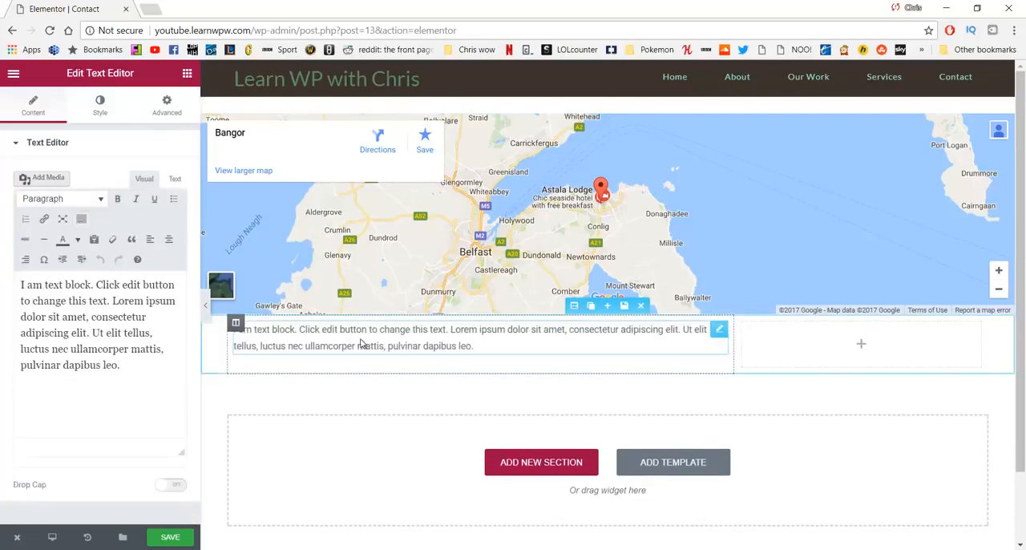
Step: Replace the text widget's placeholder paragraph with the bold label "Email:"
drag(152, 366, 28, 278)
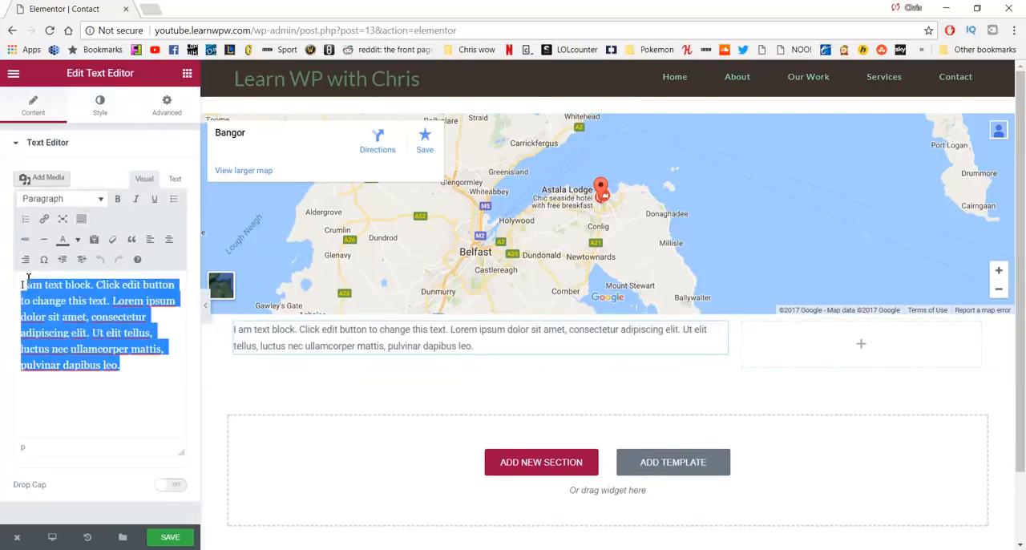
key(BackSpace)
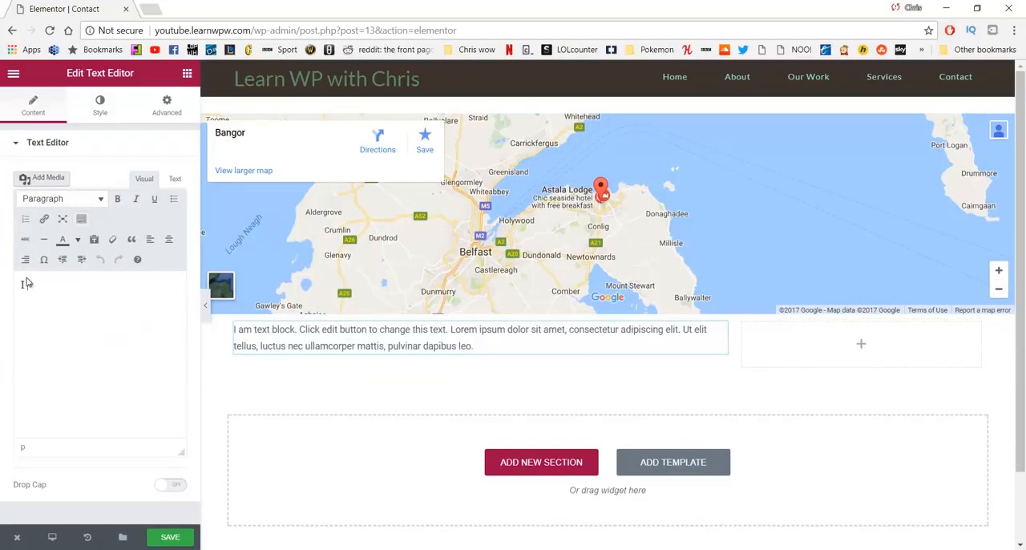
key(BackSpace)
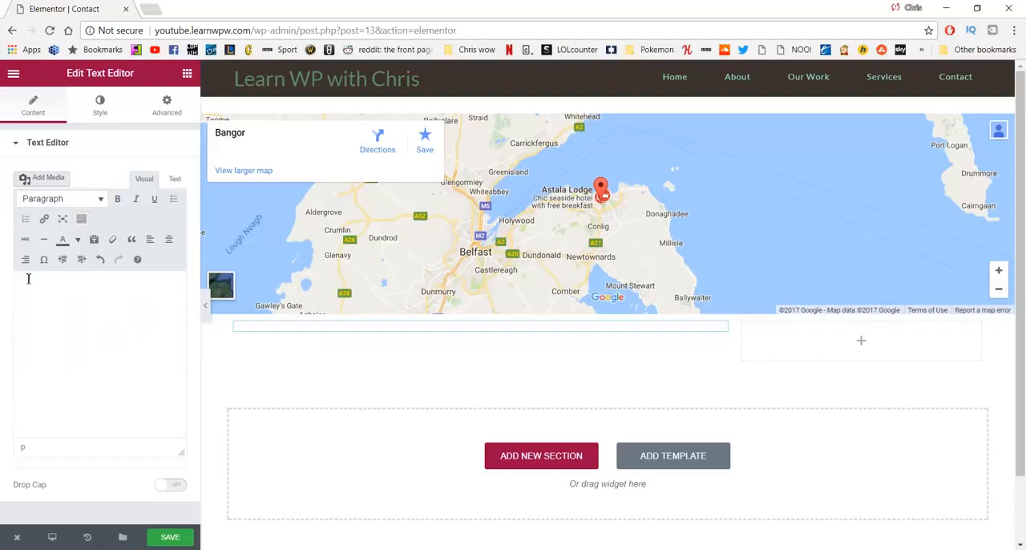
text(Email)
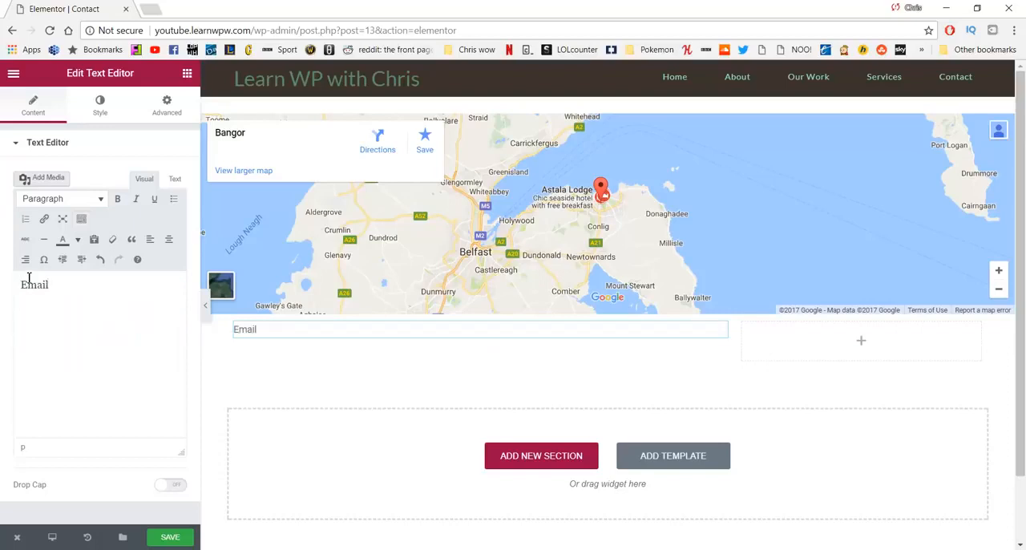
drag(49, 284, 15, 282)
key(ctrl+b)
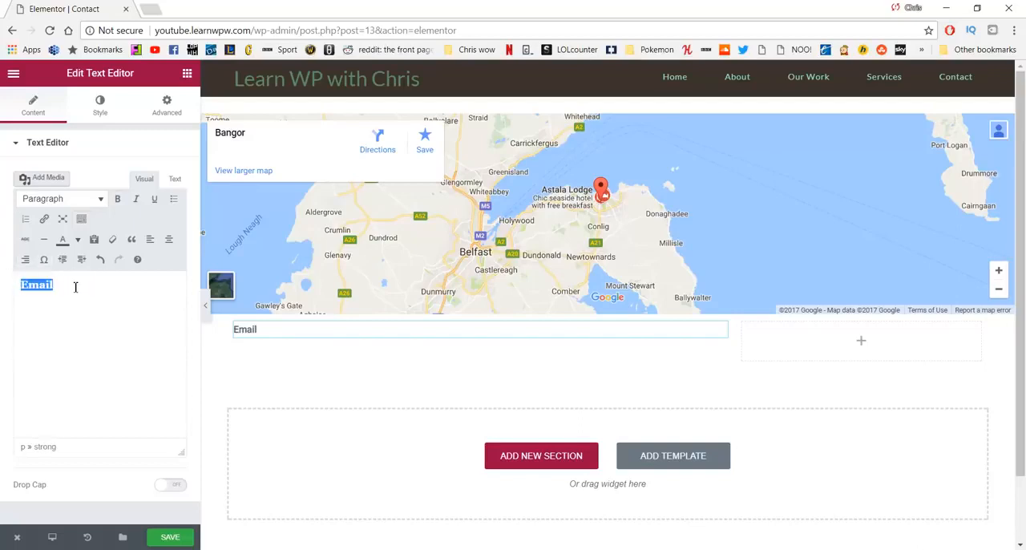
click(77, 289)
text(:)
Step: Enter the contact's email address in regular weight after the "Email:" label and add a single line break below it
key(ctrl+b)
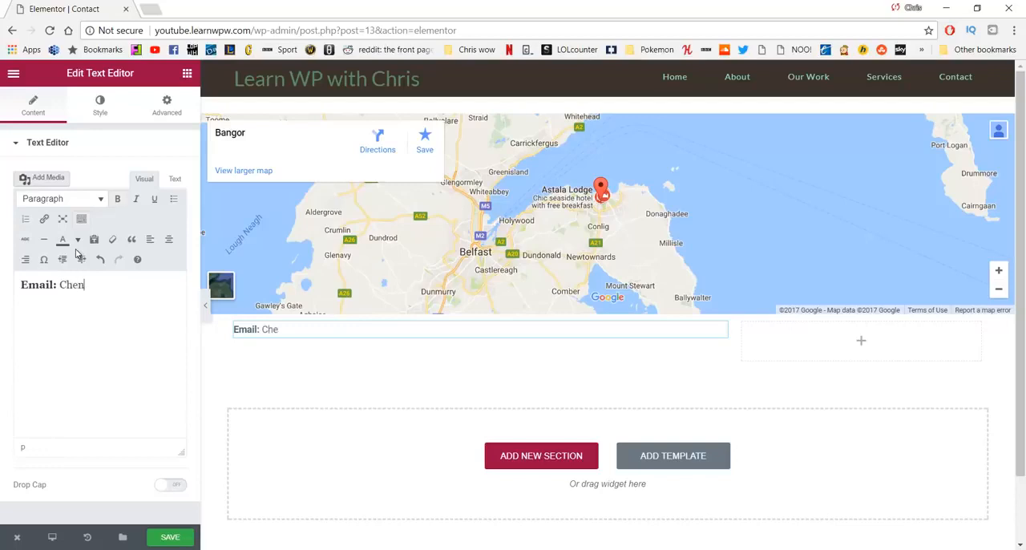
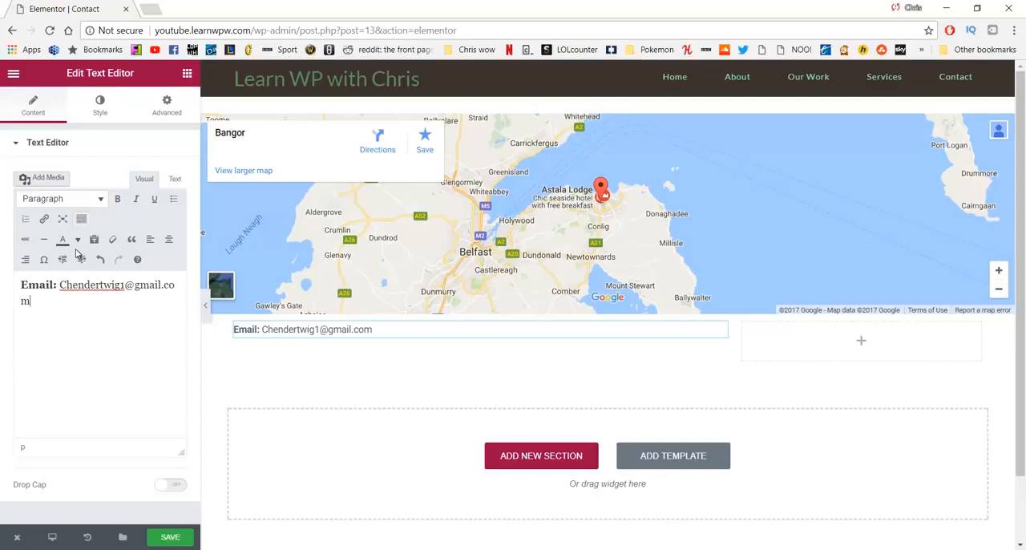
key(Return)
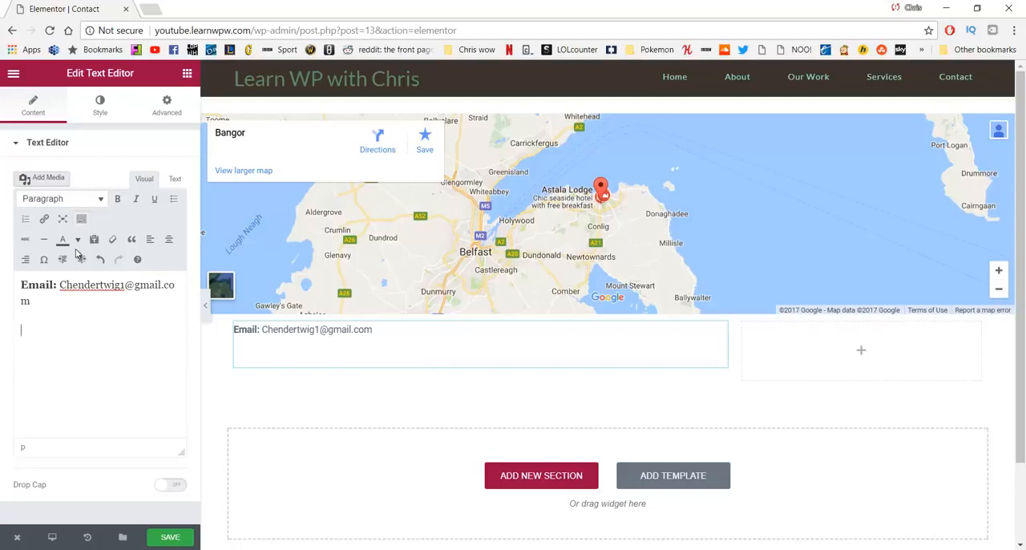
key(BackSpace)
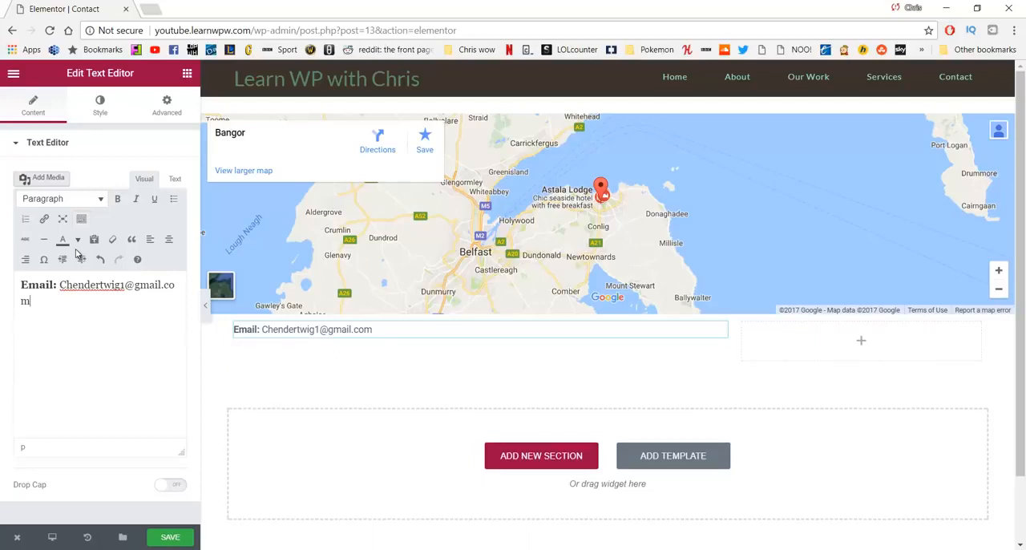
key(shift+Return)
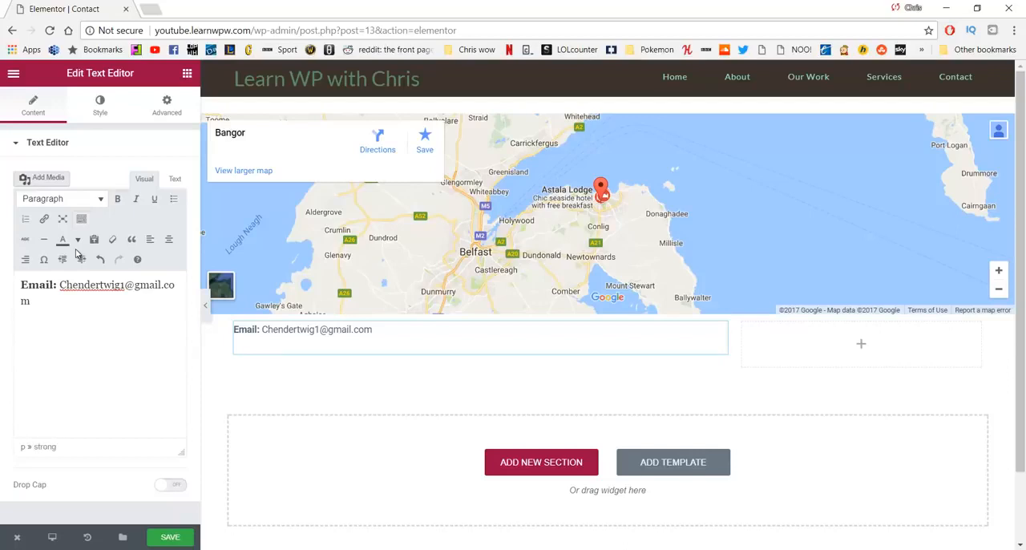
Step: Start the line below the email address with the bold label "Phone:"
text(PHone)
key(BackSpace)
text(hone:)
text(Call or email to schedule a 3 day retreat or check out our work)
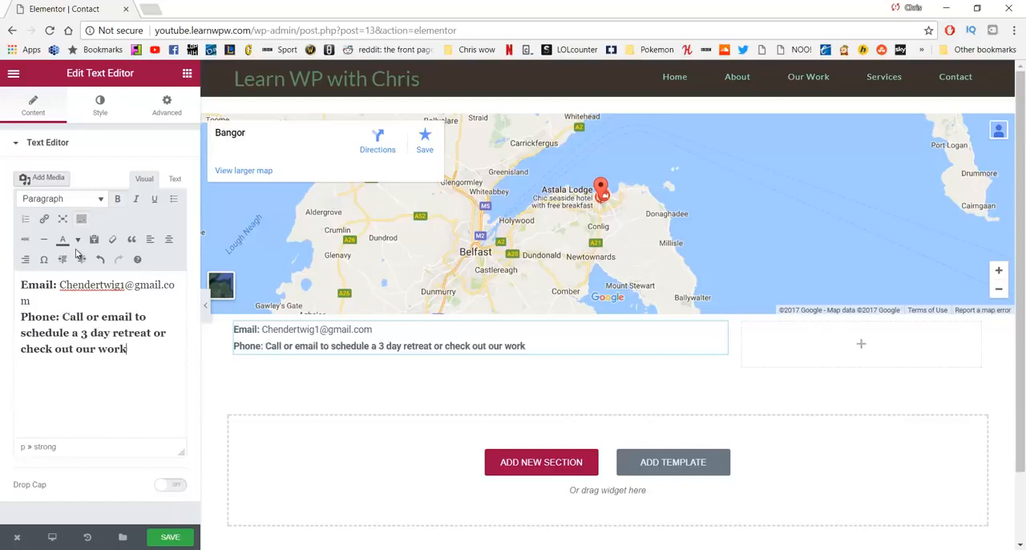
key(BackSpace)
key(BackSpace)
key(BackSpace)
key(BackSpace)
key(BackSpace)
key(BackSpace)
key(BackSpace)
key(BackSpace)
key(BackSpace)
key(BackSpace)
key(BackSpace)
key(BackSpace)
key(BackSpace)
key(BackSpace)
key(BackSpace)
key(BackSpace)
key(BackSpace)
key(BackSpace)
key(BackSpace)
key(BackSpace)
key(BackSpace)
key(BackSpace)
key(BackSpace)
key(BackSpace)
key(BackSpace)
key(BackSpace)
key(BackSpace)
key(BackSpace)
key(BackSpace)
key(BackSpace)
key(BackSpace)
key(BackSpace)
key(BackSpace)
key(BackSpace)
key(BackSpace)
key(BackSpace)
key(BackSpace)
key(BackSpace)
key(BackSpace)
key(BackSpace)
key(BackSpace)
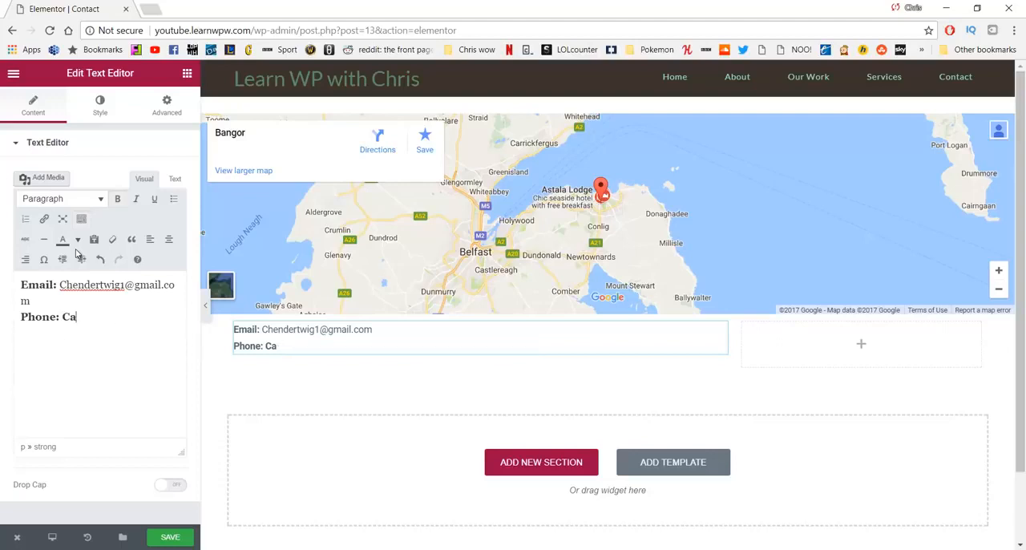
text(dd)
key(BackSpace)
key(BackSpace)
key(BackSpace)
key(BackSpace)
key(BackSpace)
key(BackSpace)
key(BackSpace)
key(BackSpace)
key(BackSpace)
key(BackSpace)
key(BackSpace)
key(BackSpace)
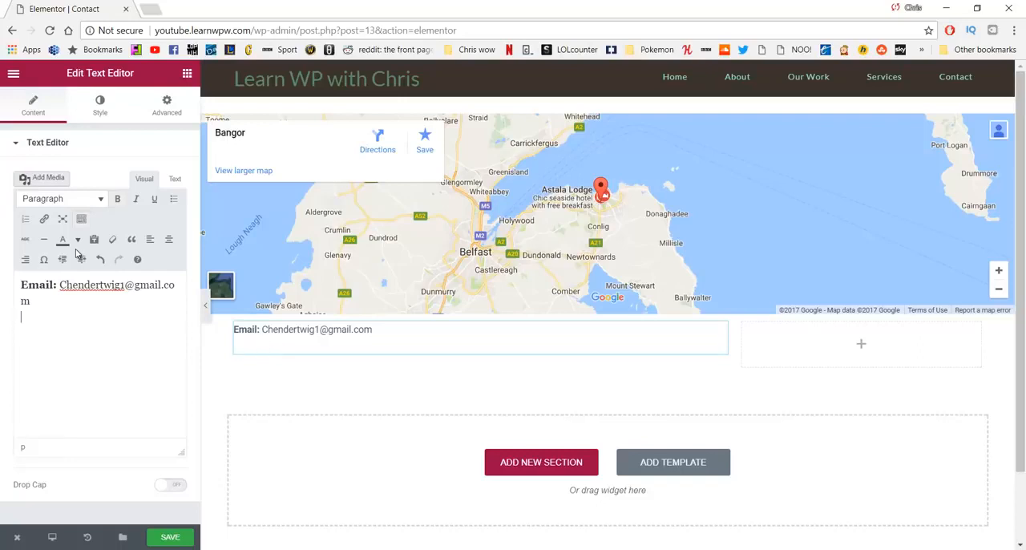
key(ctrl+z)
Step: Enter the contact's phone number in regular weight after the "Phone:" label and add a line break below it
key(ctrl+b)
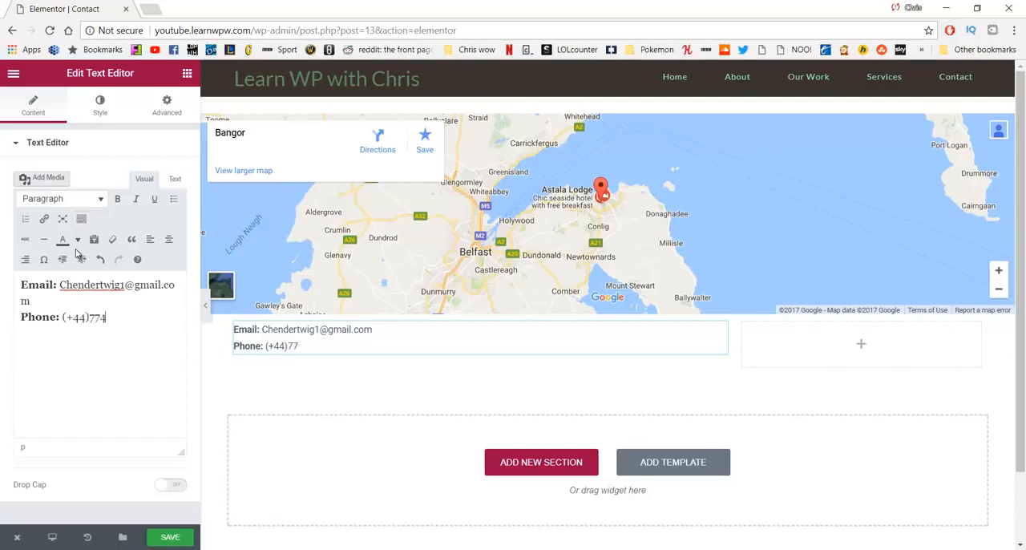
text(29182)
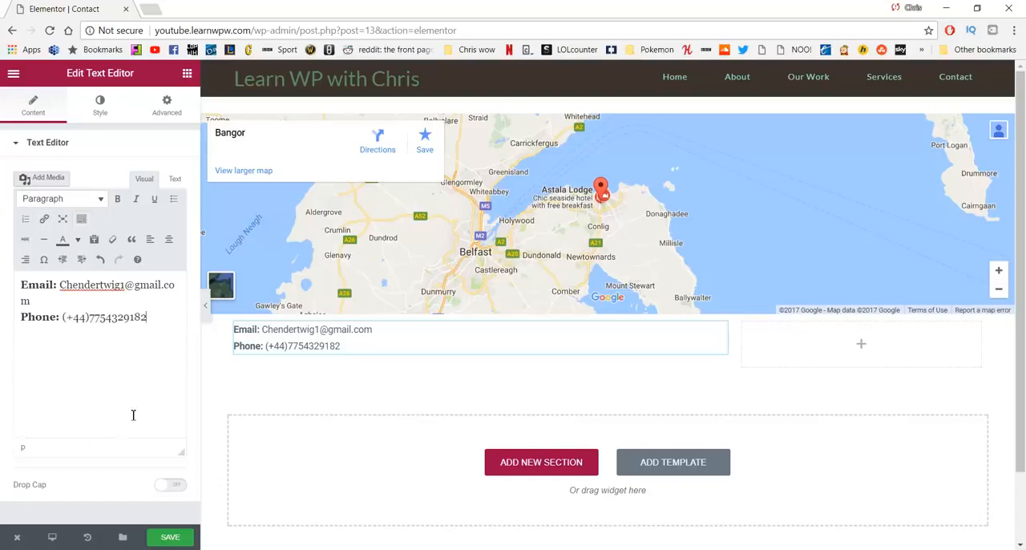
key(Return)
key(Return)
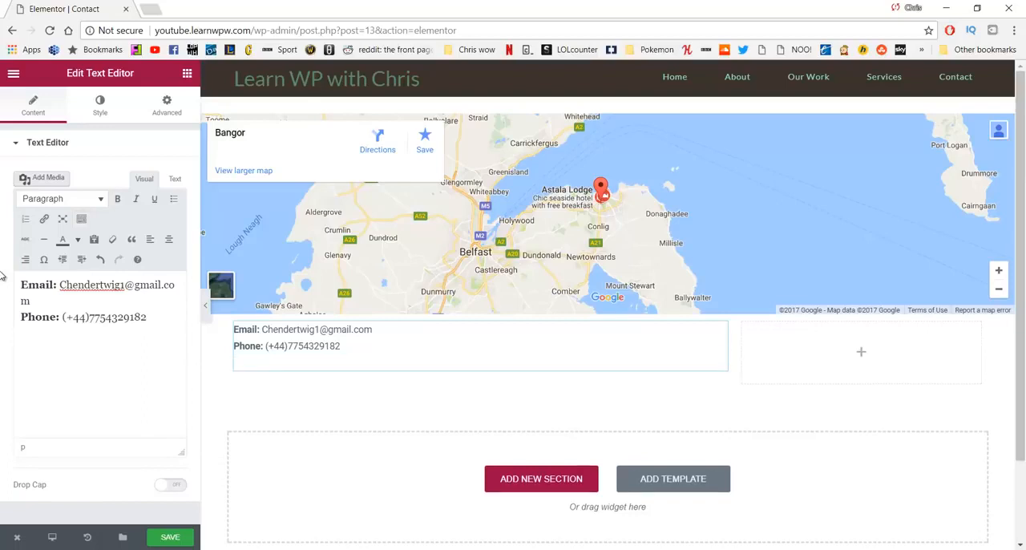
Step: Add the bold label "Address:" below the phone line, followed by the contact's address in regular weight
key(ctrl+b)
text(Address:)
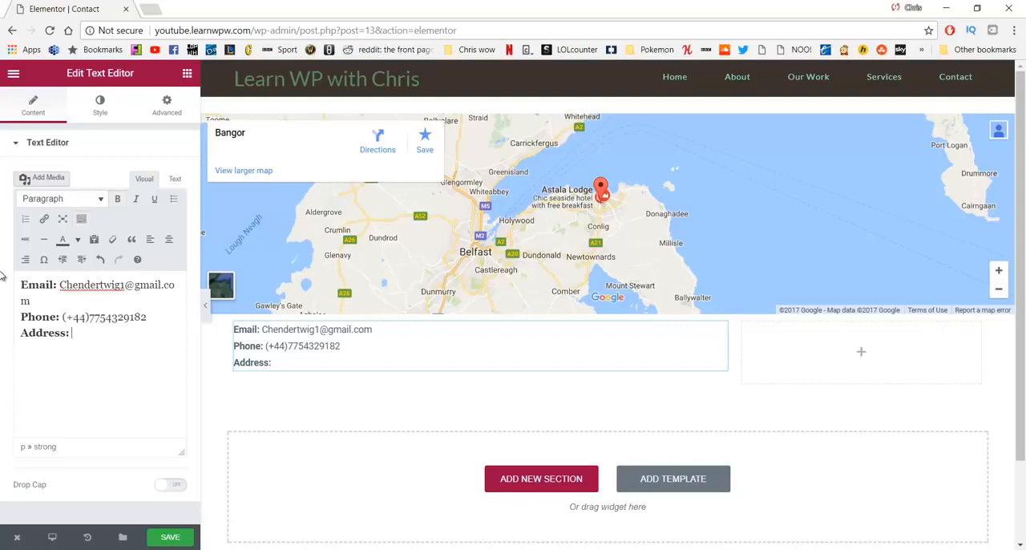
key(ctrl+b)
text(Bangor)
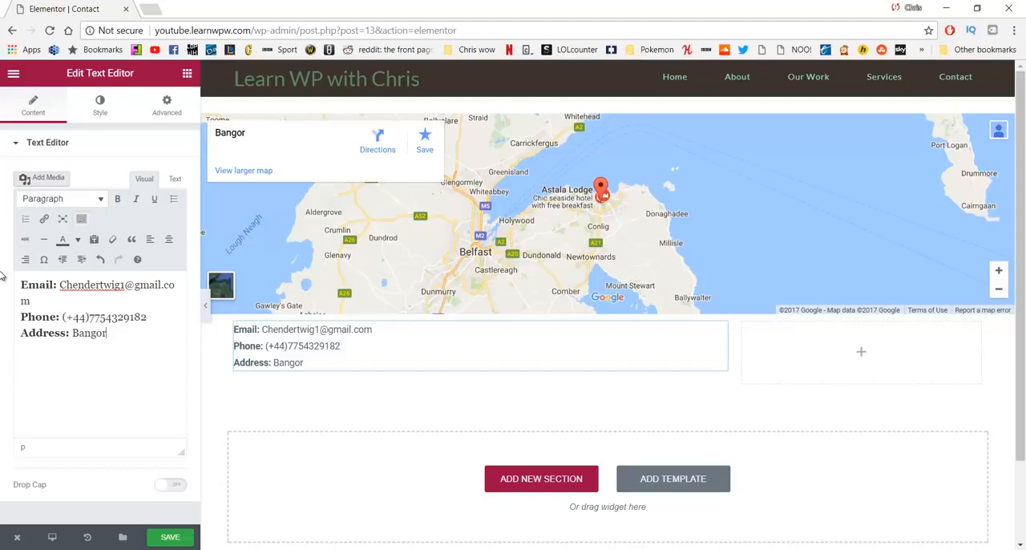
text(, Northern Ireland)
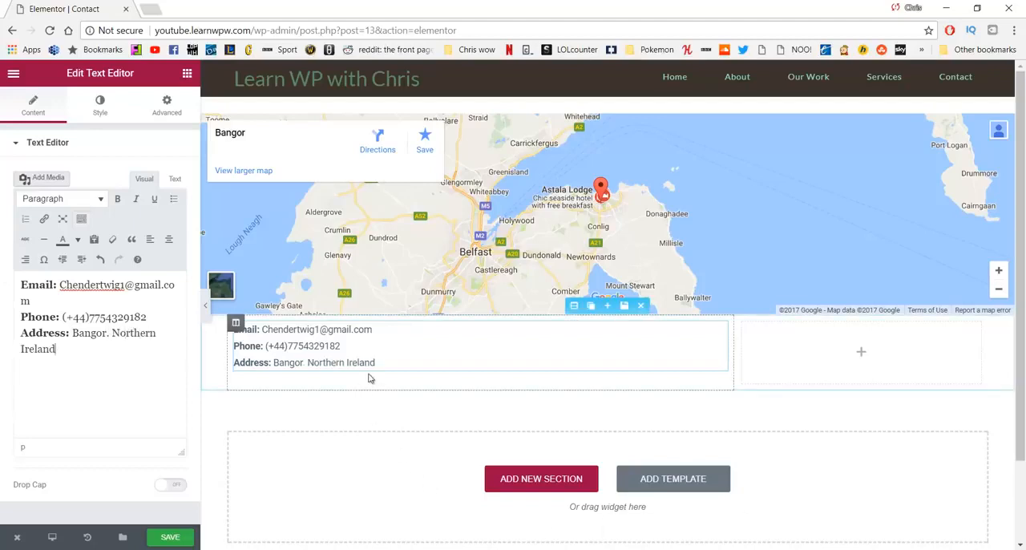
key(Return)
Step: Unlink the contact details text widget's margins and set its top and bottom margins to 15 px
drag(394, 363, 231, 328)
click(167, 105)
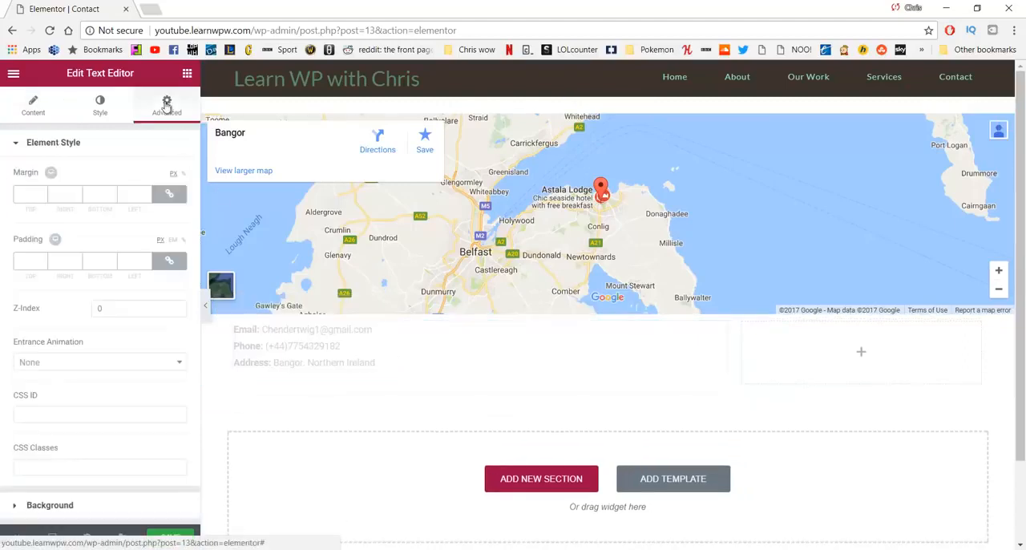
click(29, 197)
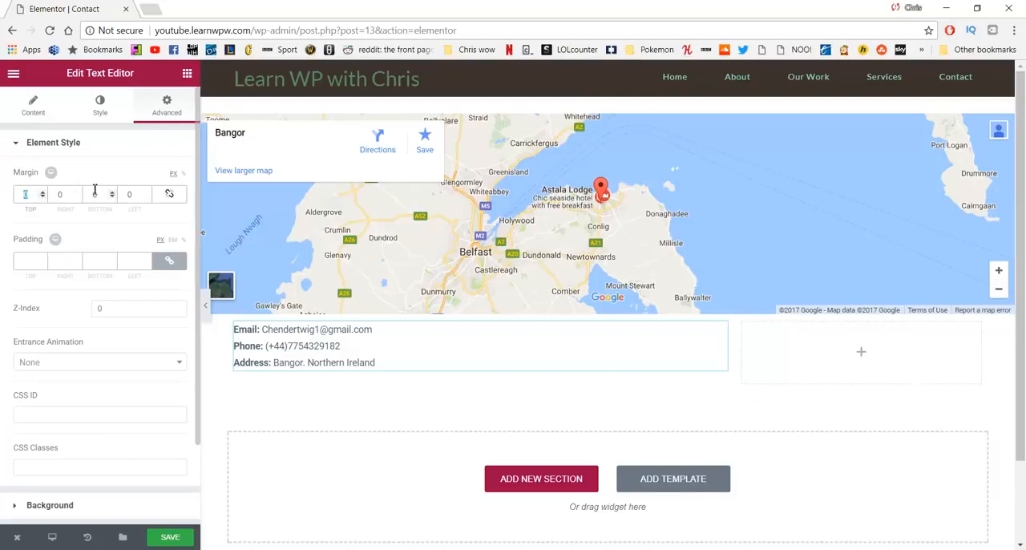
text(15)
click(97, 194)
text(150)
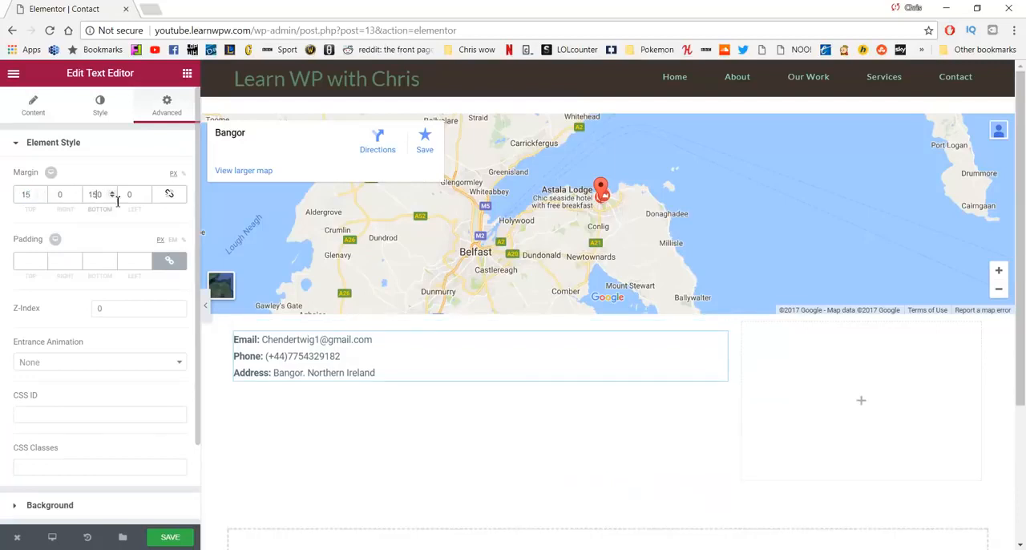
key(BackSpace)
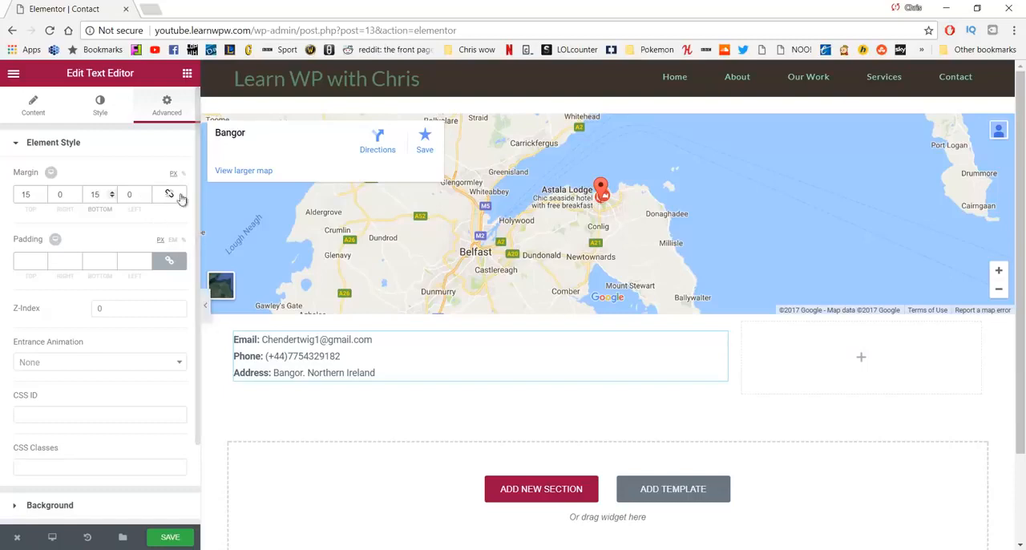
Step: Add an Image widget below the contact details and insert the black-and-white portrait 123-1.jpg from the media library
click(186, 74)
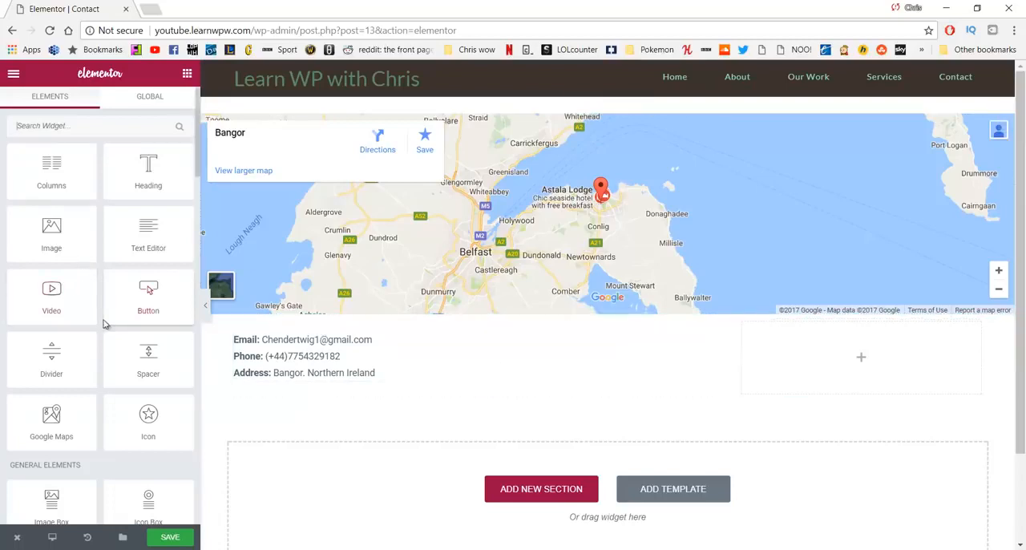
drag(51, 233, 300, 392)
scroll(406, 400, down, 1)
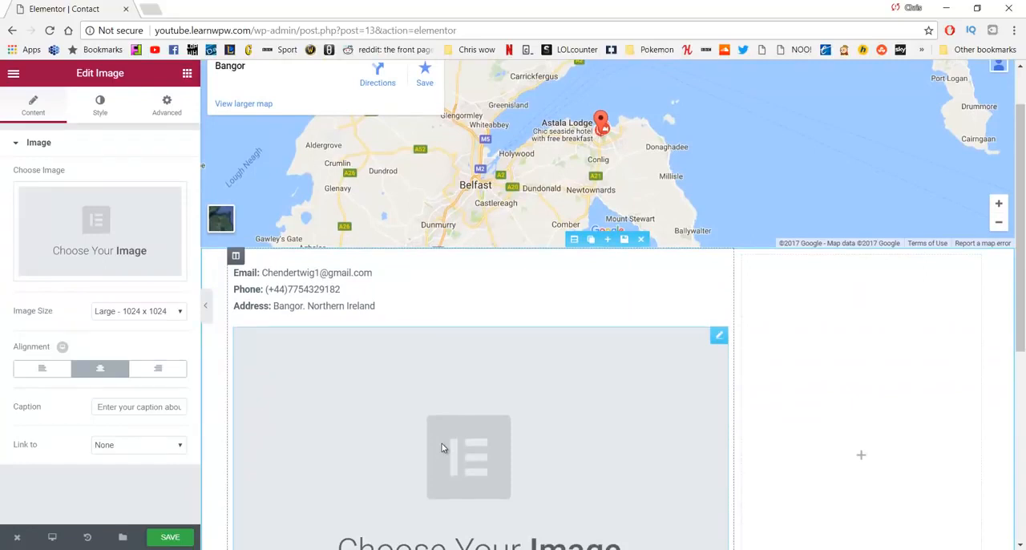
click(152, 231)
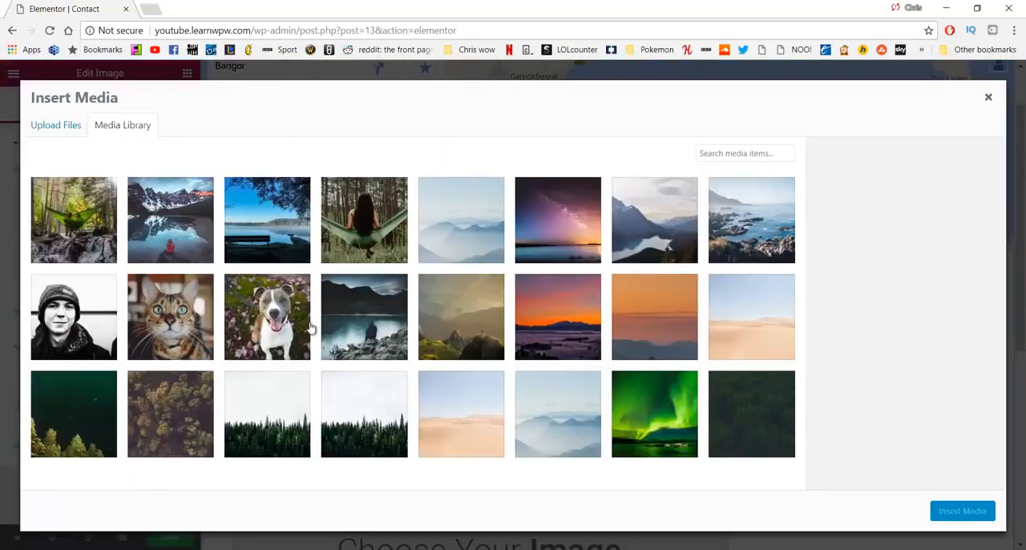
click(85, 313)
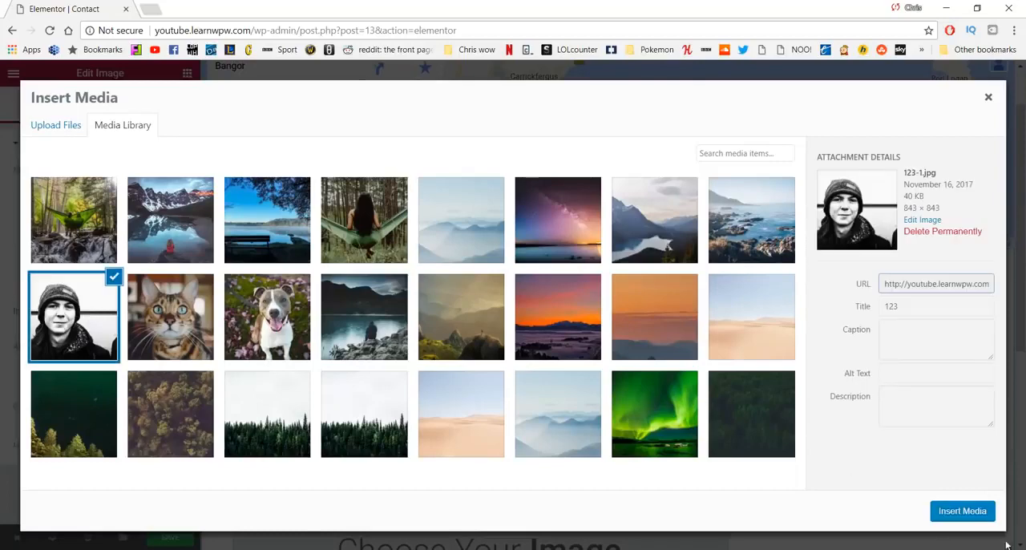
click(966, 511)
scroll(611, 357, down, 4)
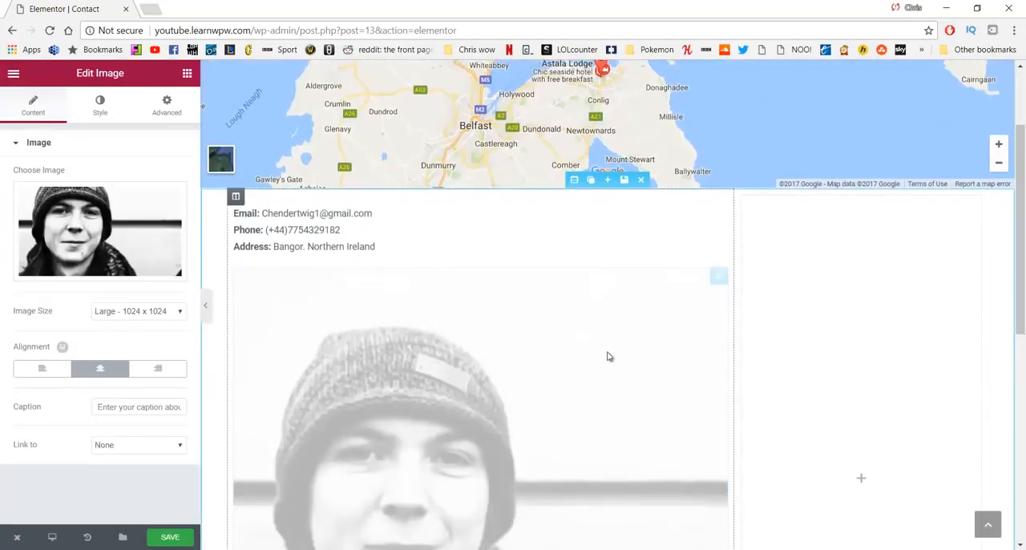
Step: Set the portrait's image size to Medium - 300 x 300 and align it left
scroll(577, 399, up, 2)
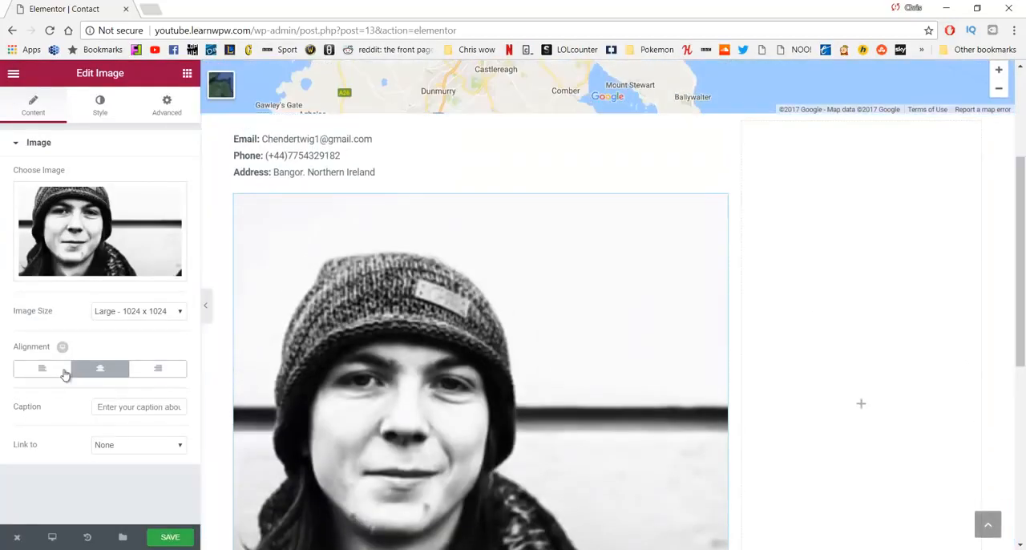
click(124, 312)
click(130, 335)
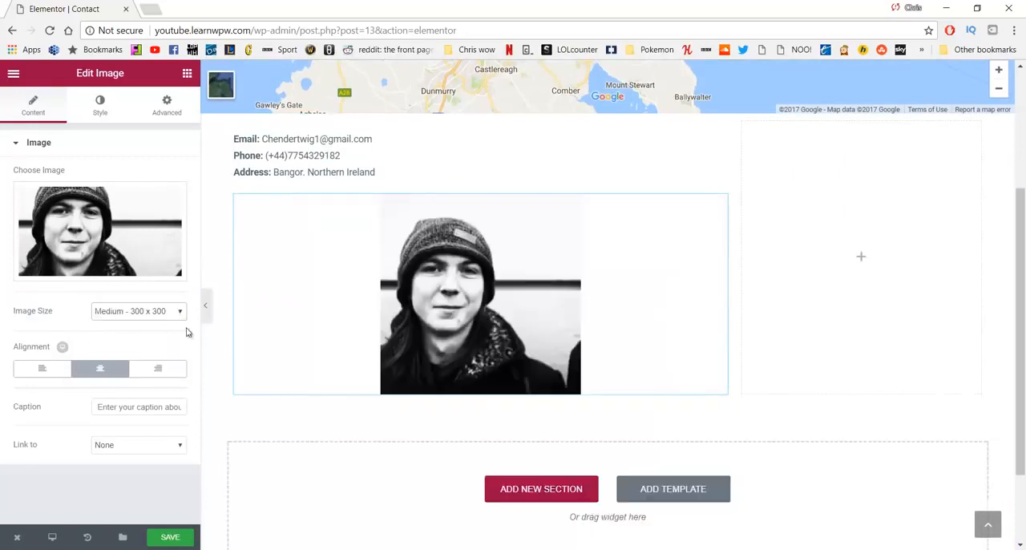
click(56, 375)
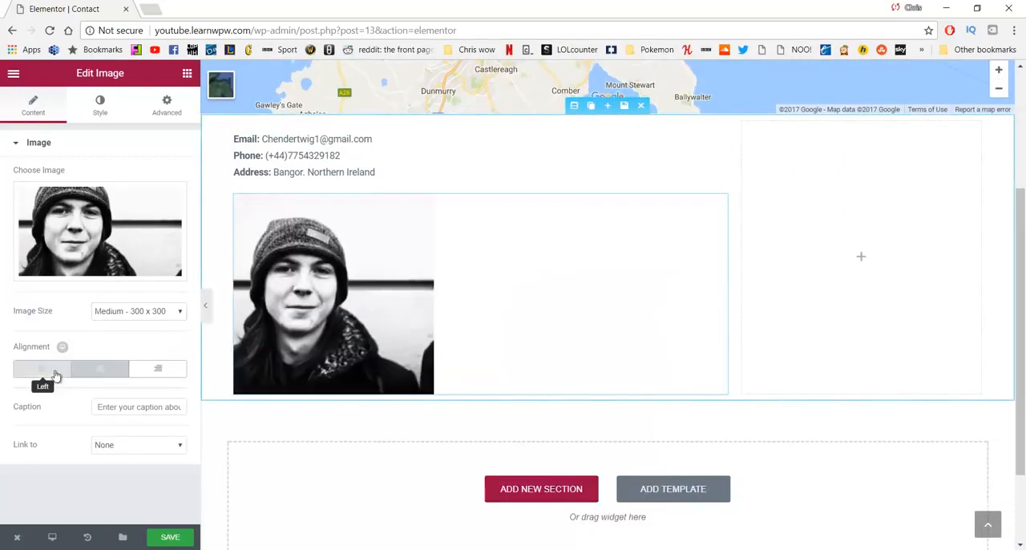
scroll(424, 251, up, 1)
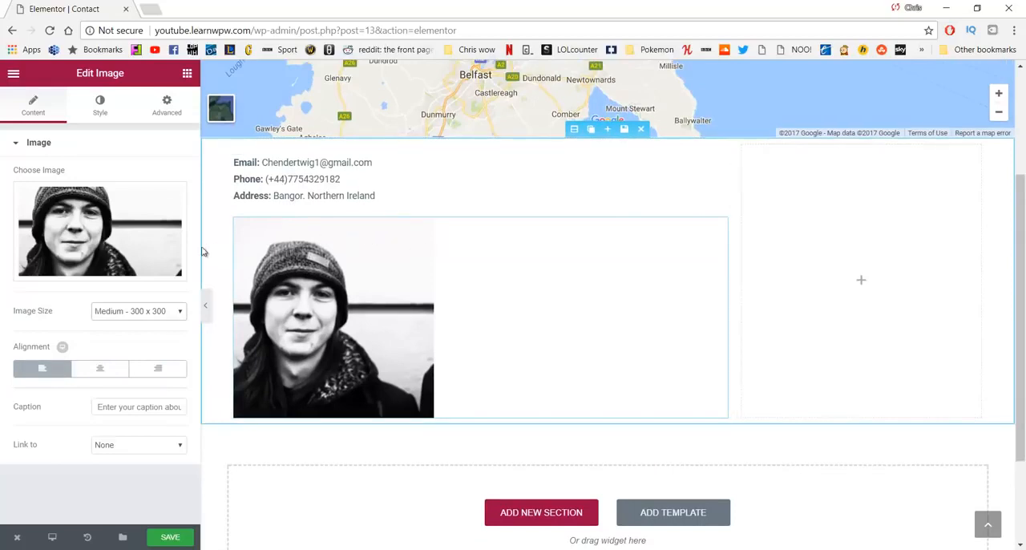
Step: Save the Contact page and leave the Elementor editor for the WordPress dashboard
click(170, 536)
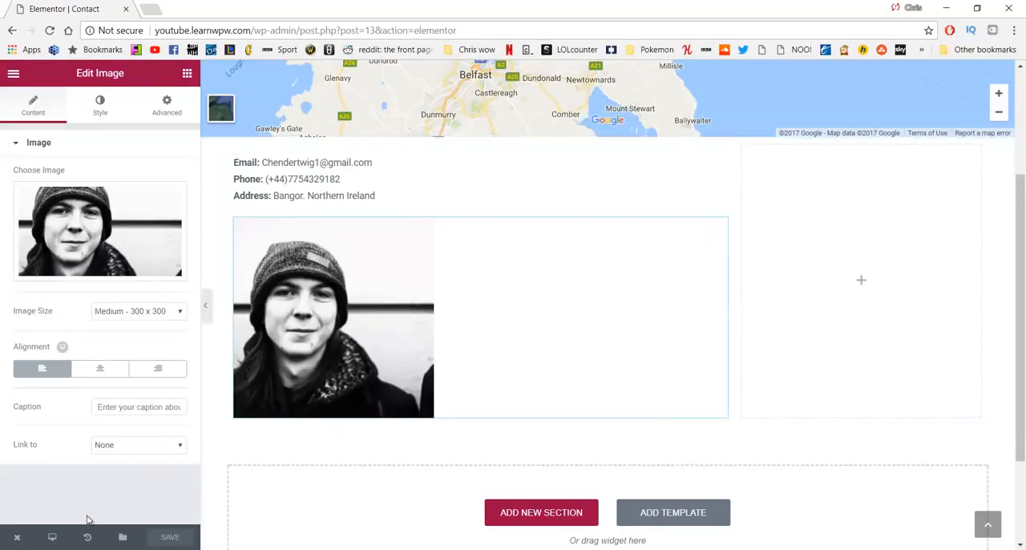
mouse_move(19, 537)
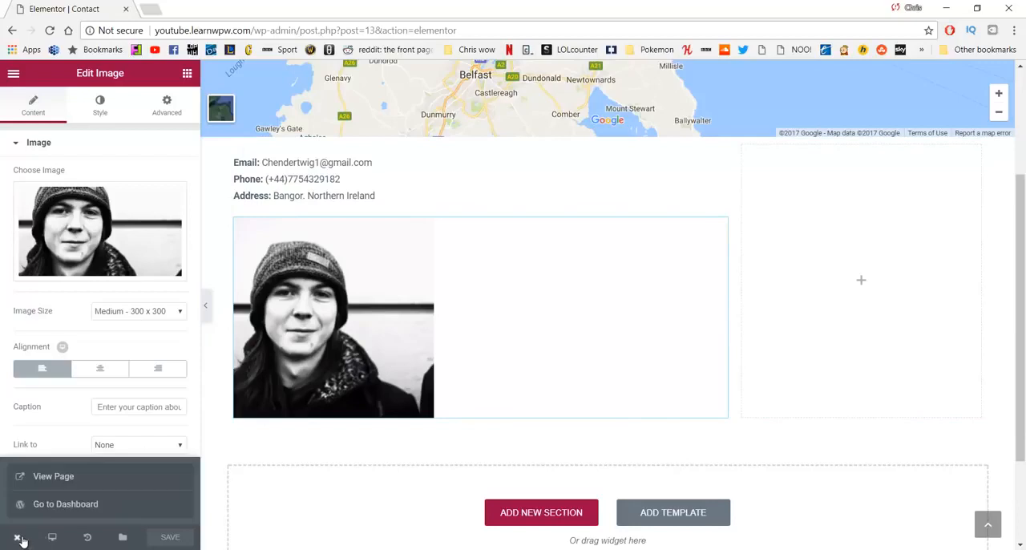
click(49, 508)
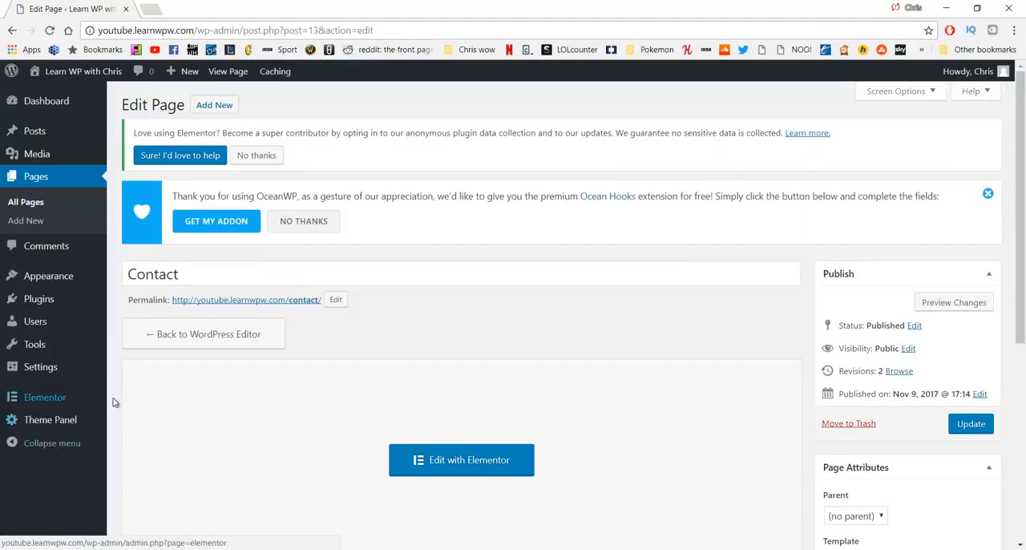
Step: Search the directory of new plugins for "contact form" and install and activate Contact Form 7
mouse_move(54, 305)
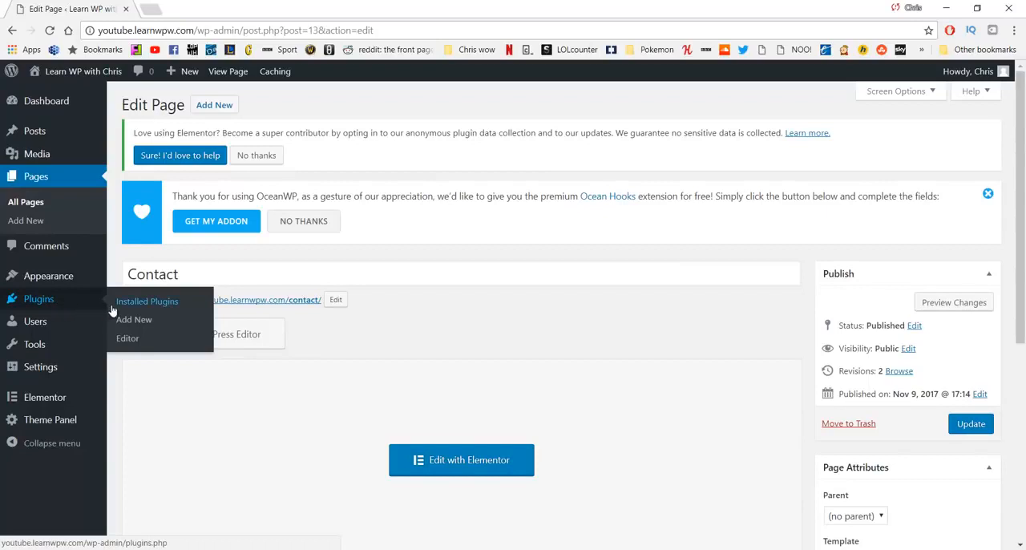
click(77, 301)
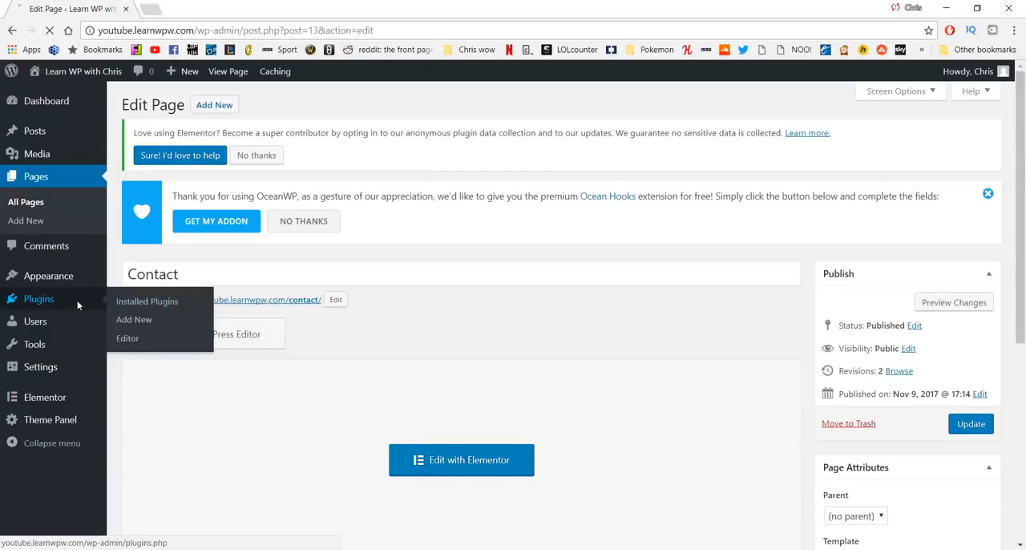
click(128, 321)
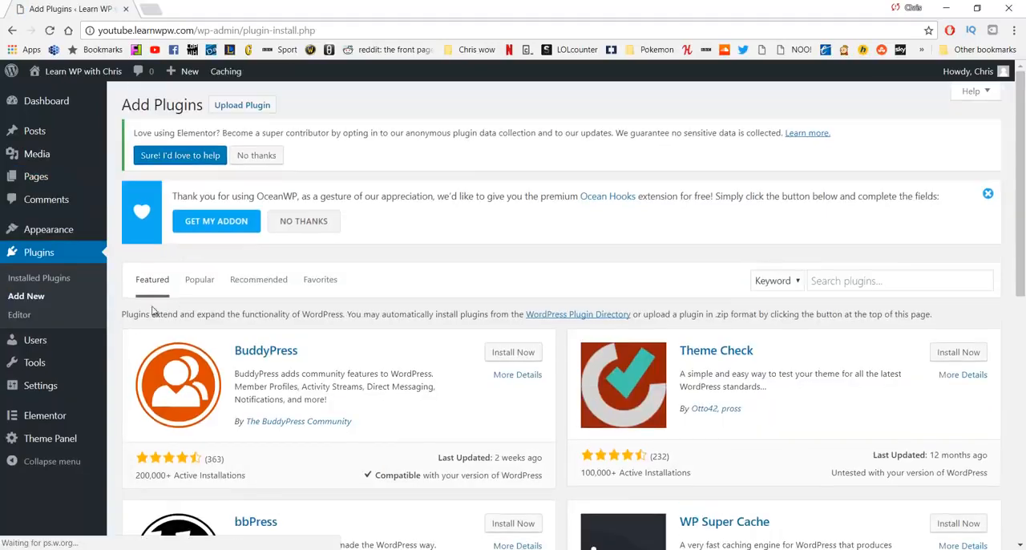
click(840, 280)
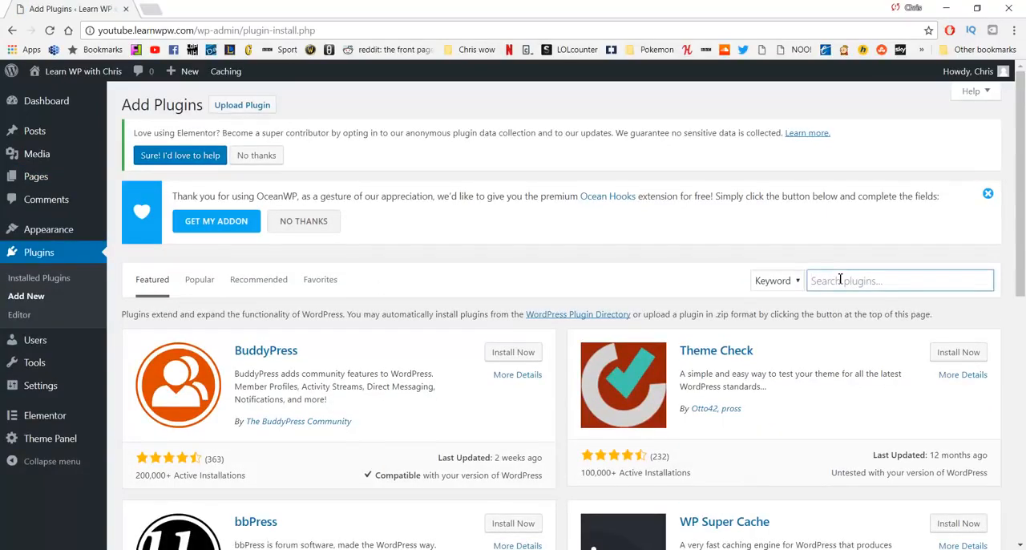
text(contact form)
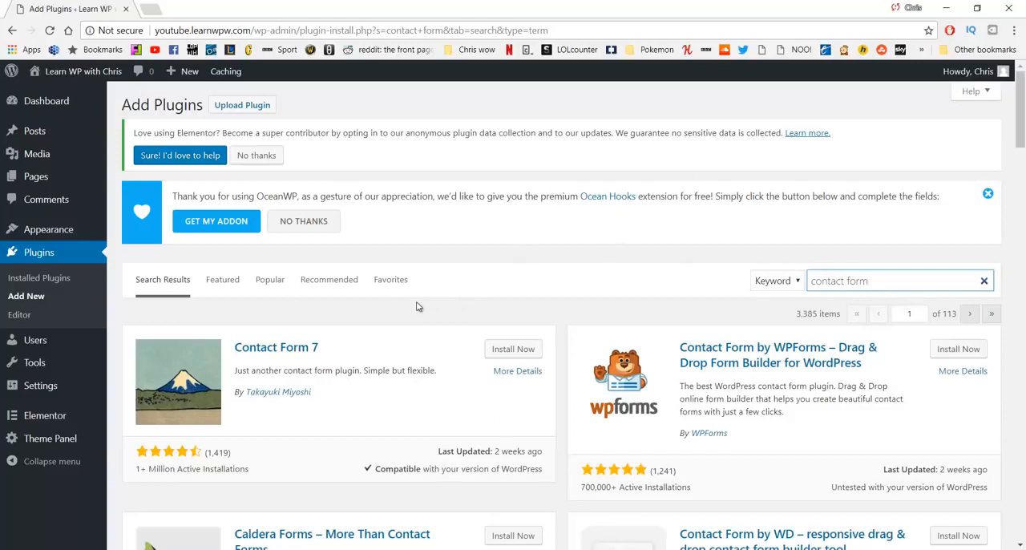
click(510, 350)
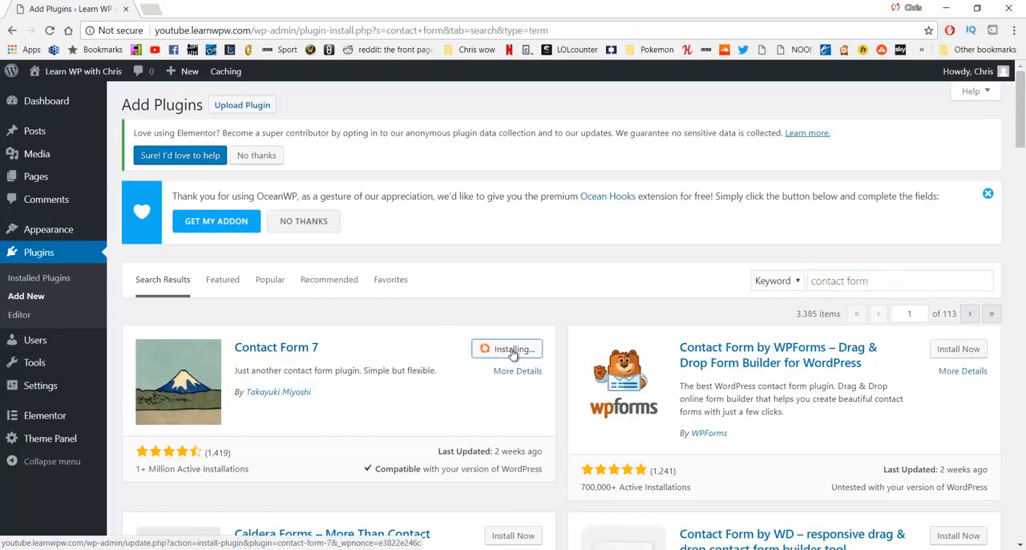
click(516, 351)
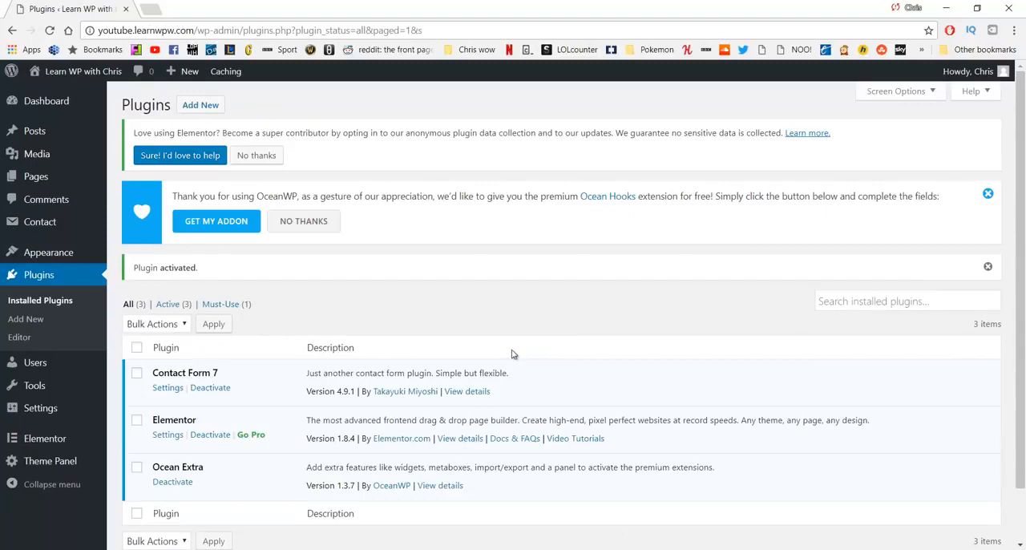
Step: Open "Contact form 1" from the Contact Form 7 forms list for editing and bring its form template into view
click(52, 232)
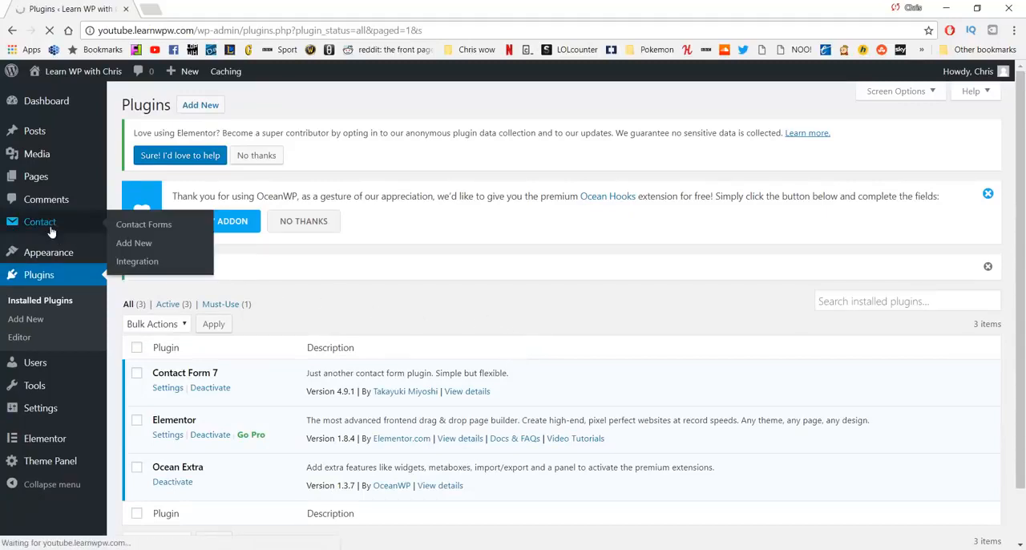
scroll(187, 355, down, 1)
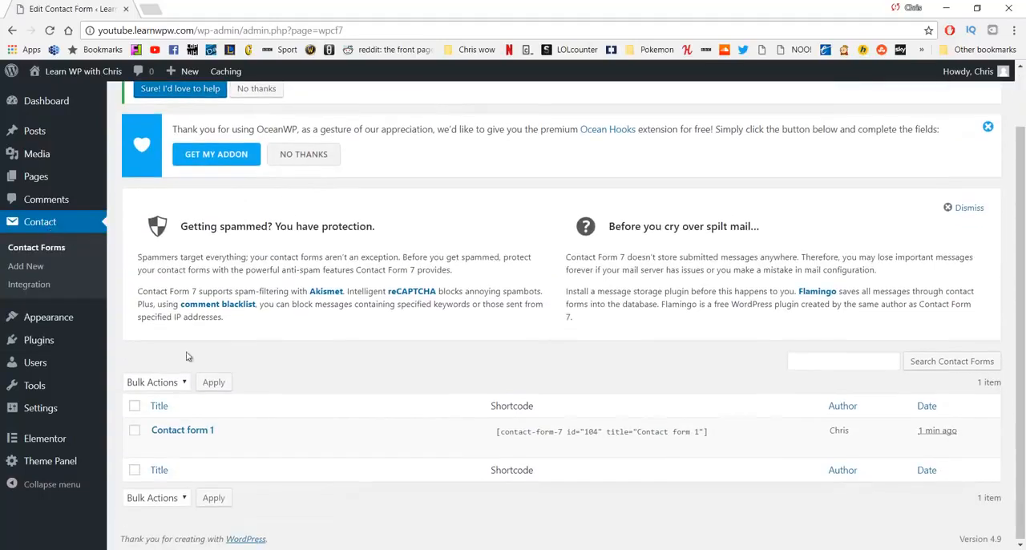
click(186, 431)
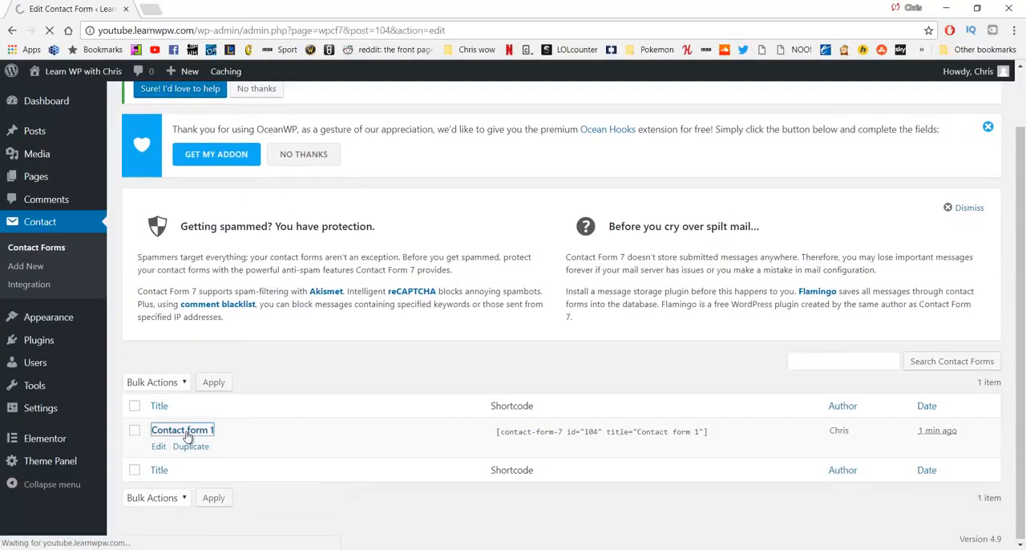
scroll(240, 365, down, 2)
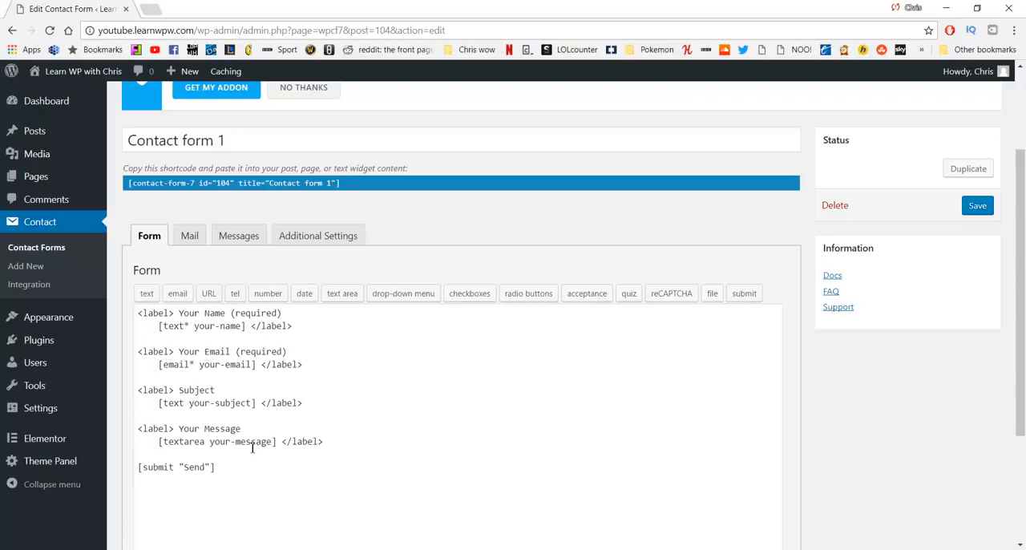
Step: Review the recipient in Contact form 1's mail settings and copy the form's shortcode
click(189, 236)
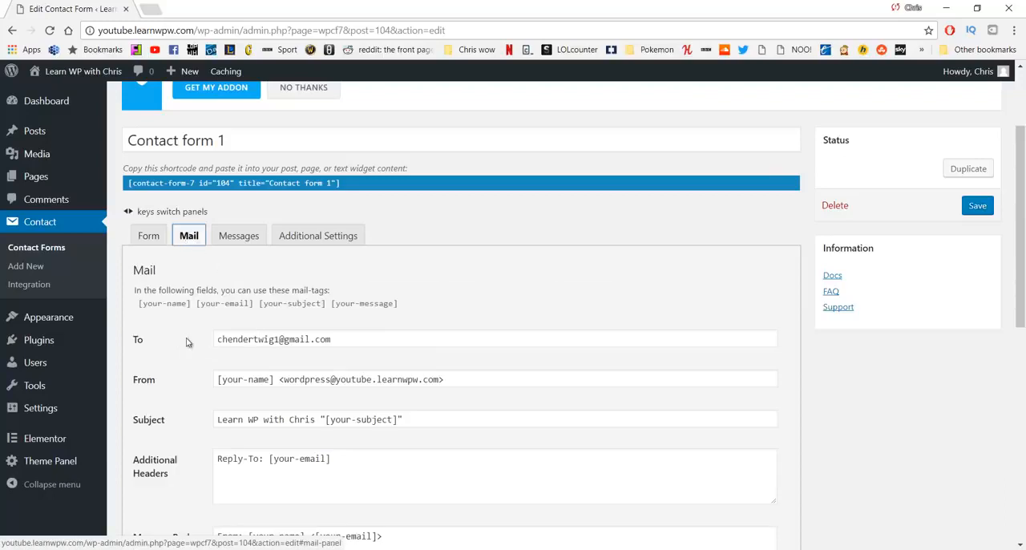
drag(139, 339, 160, 342)
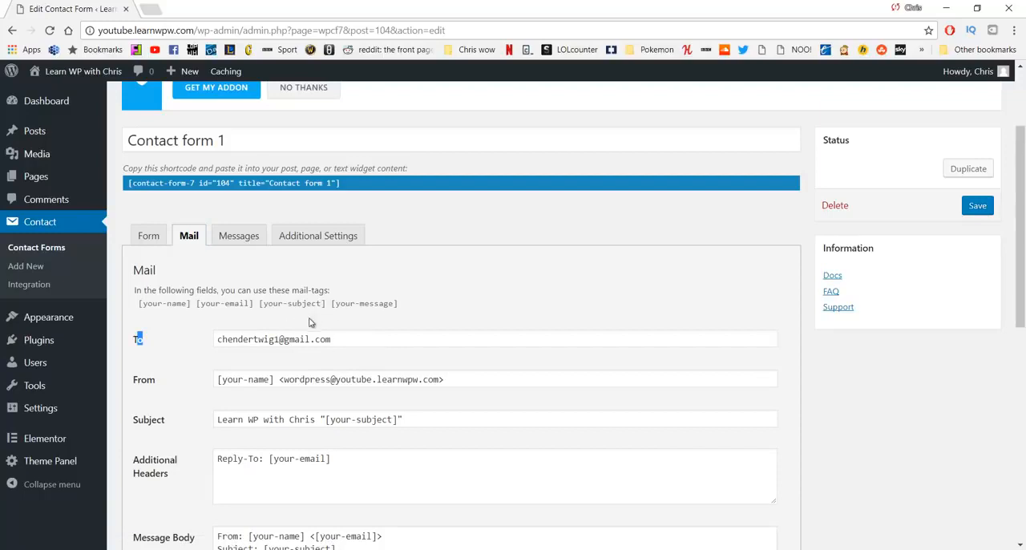
click(338, 184)
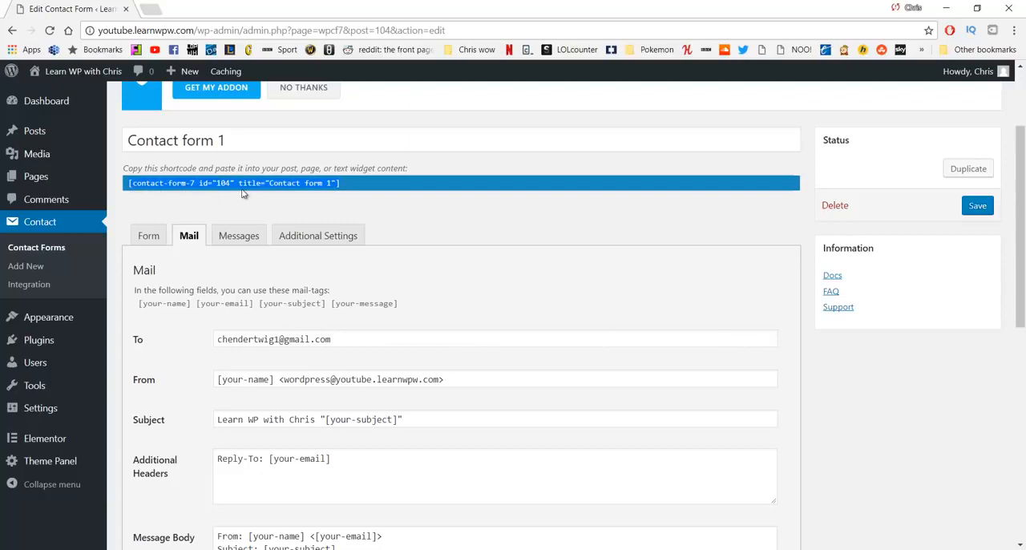
right_click(213, 186)
click(243, 196)
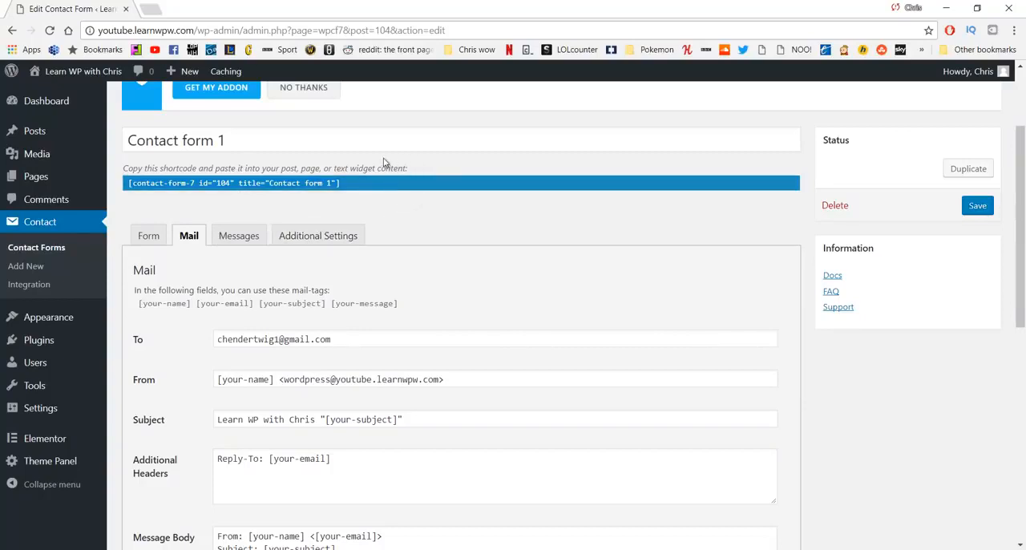
right_click(135, 187)
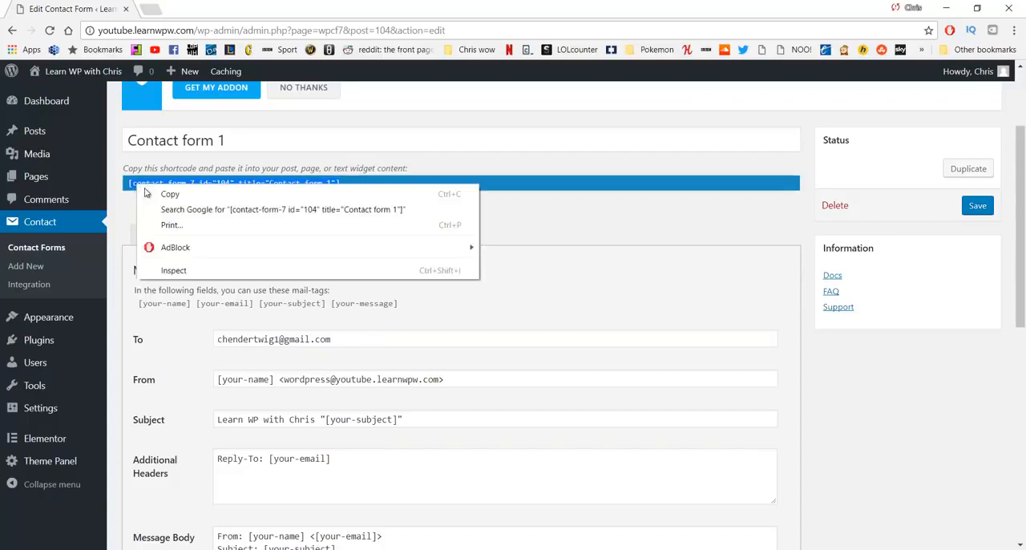
click(168, 195)
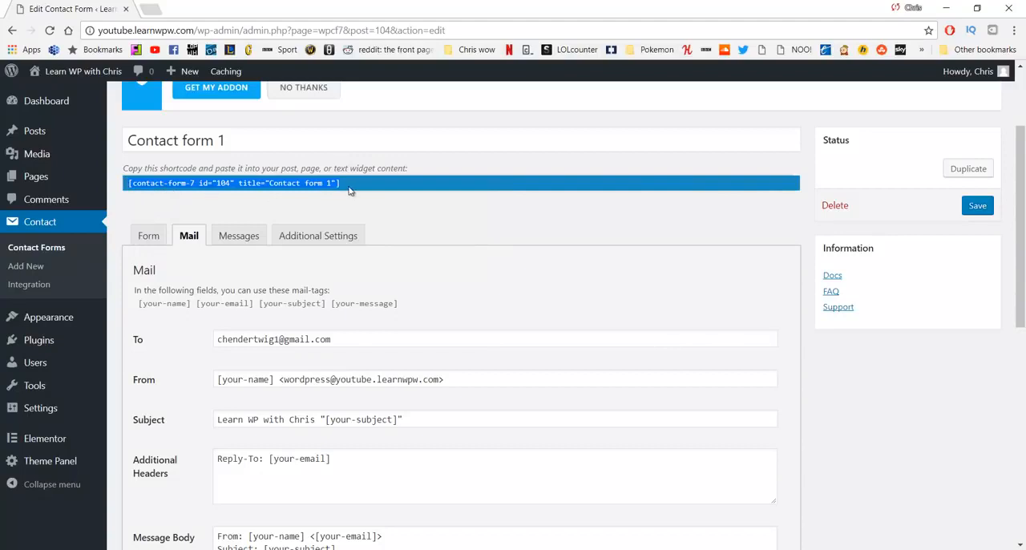
Step: Open the Contact page from the list of all pages for editing with Elementor
mouse_move(69, 177)
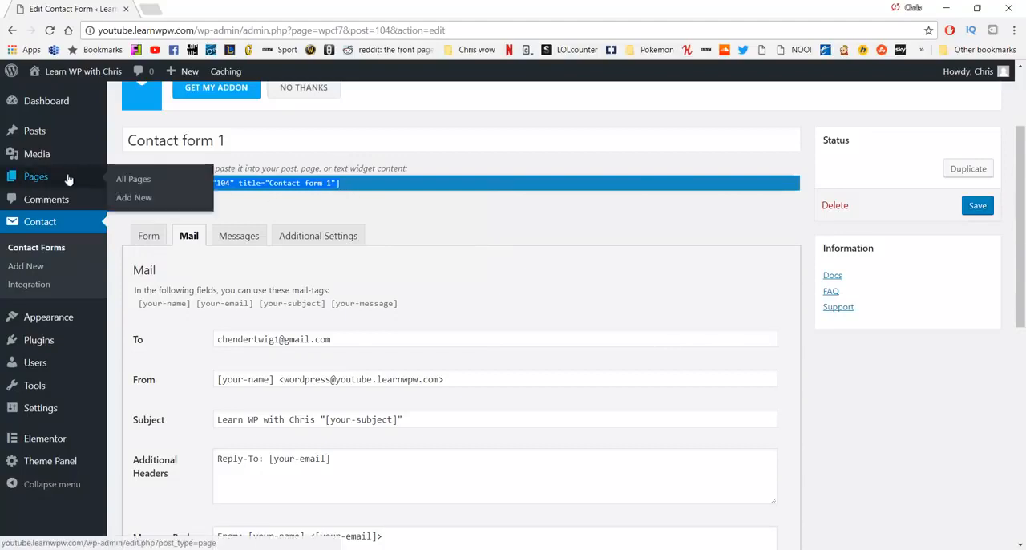
click(125, 186)
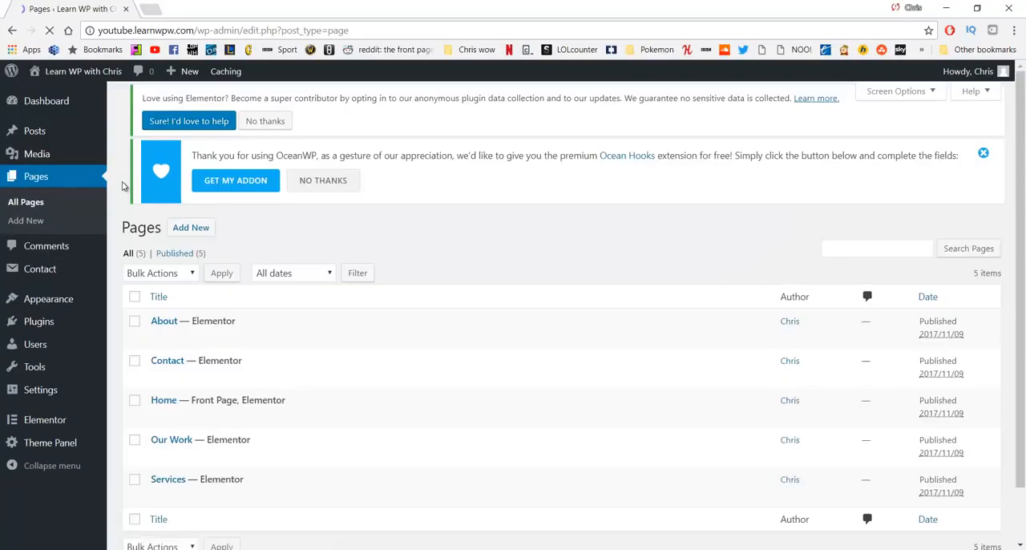
scroll(216, 297, down, 1)
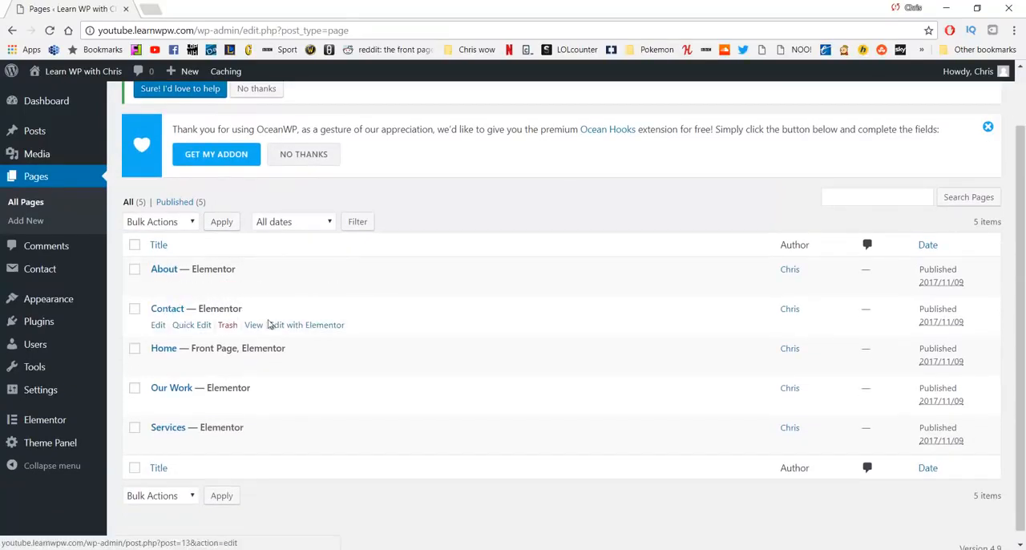
click(303, 324)
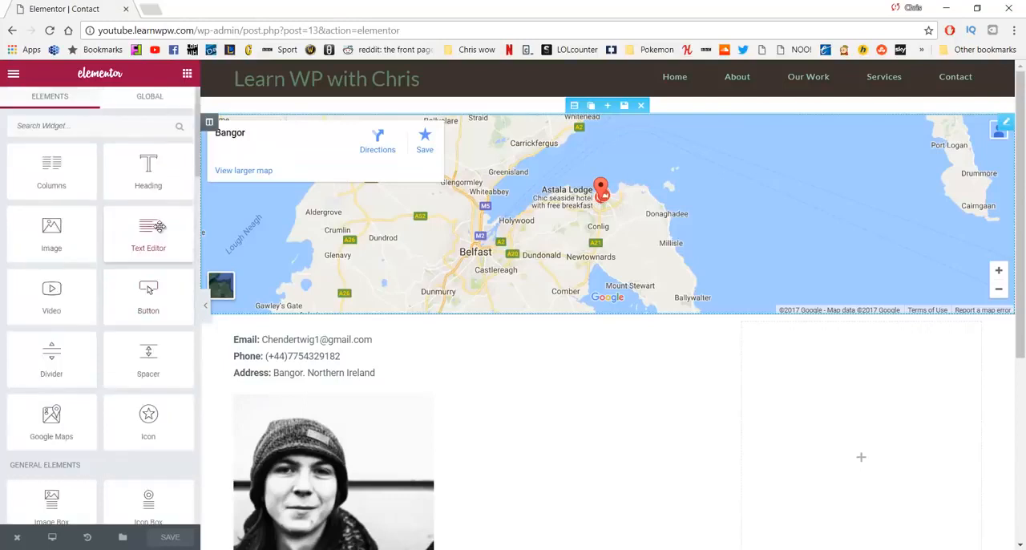
Step: Add a Shortcode widget to the empty column beside the contact details and paste in the shortcode [contact-form-7 id="104" title="Contact form 1"]
scroll(83, 233, down, 2)
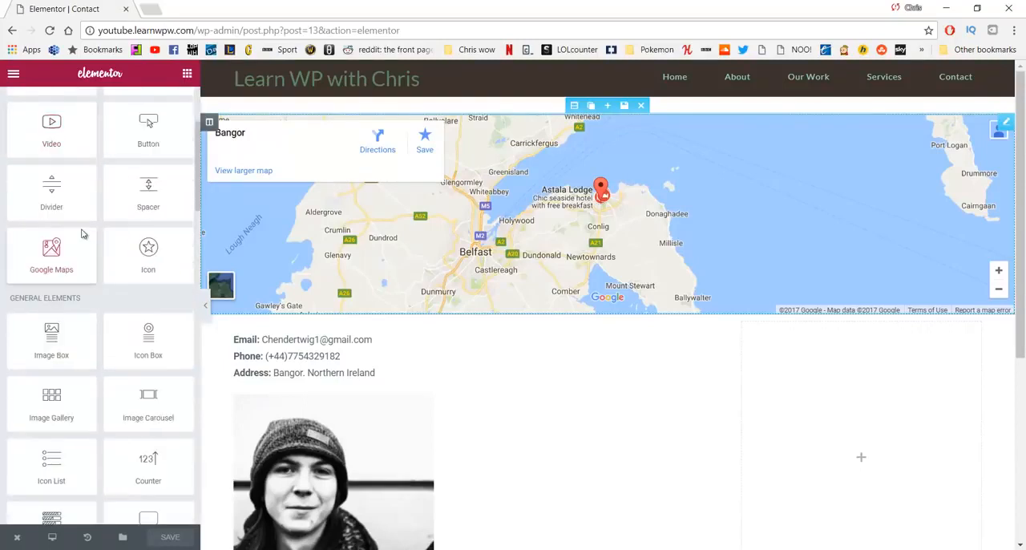
scroll(83, 233, down, 6)
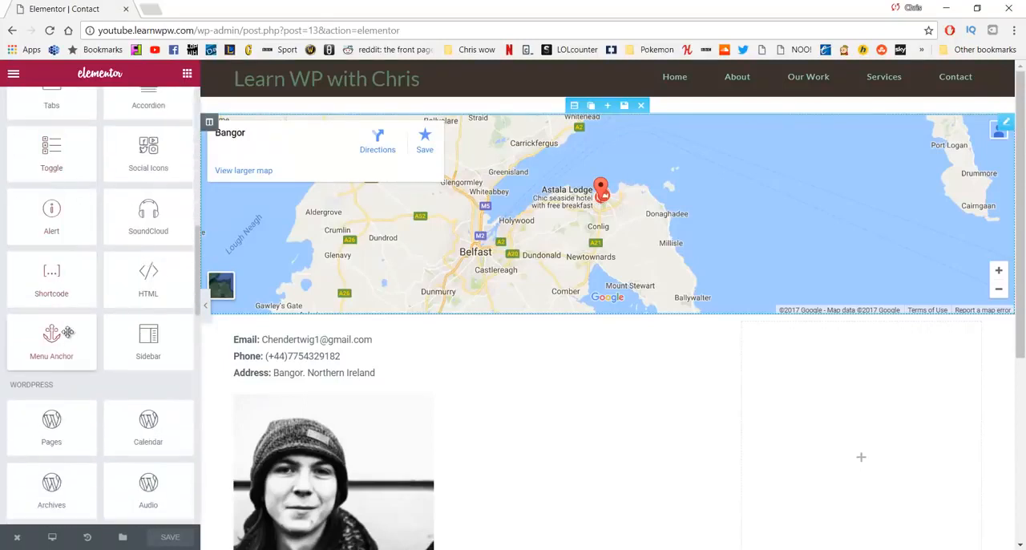
drag(51, 276, 850, 370)
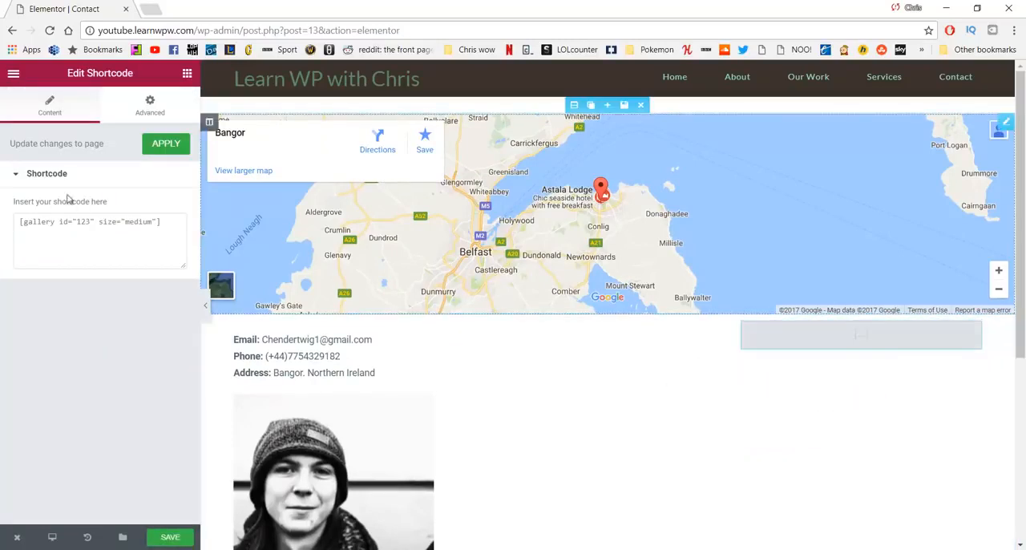
click(69, 231)
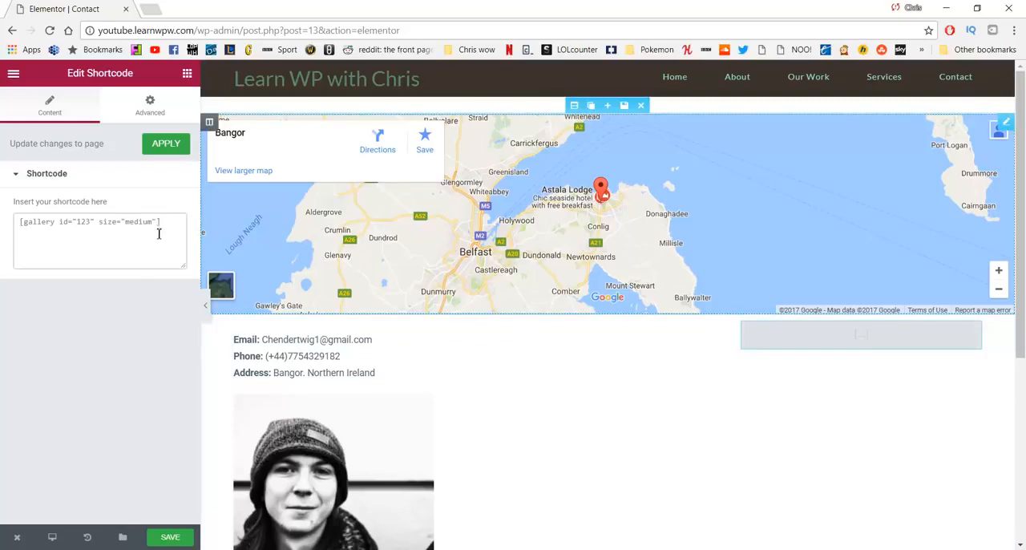
key(ctrl+v)
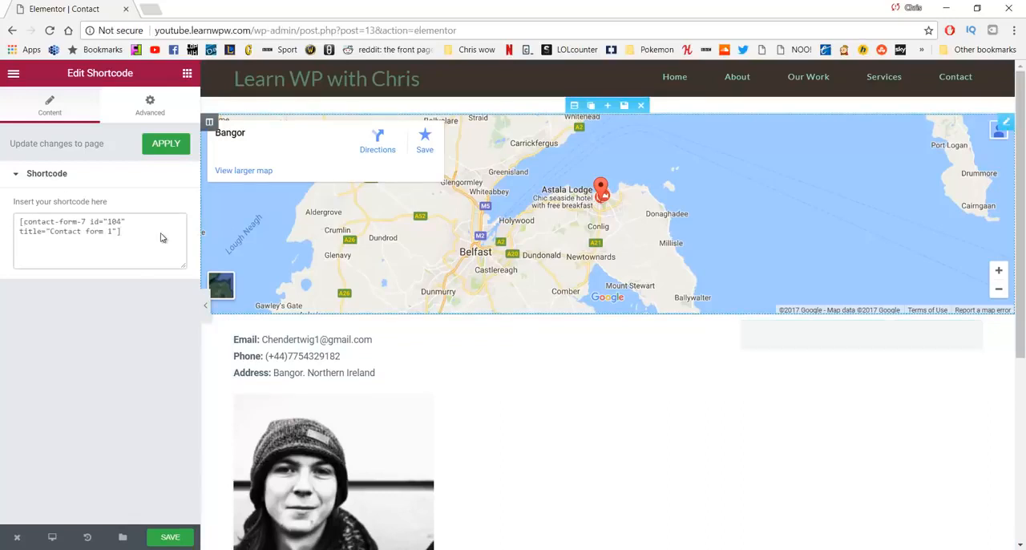
scroll(745, 321, down, 3)
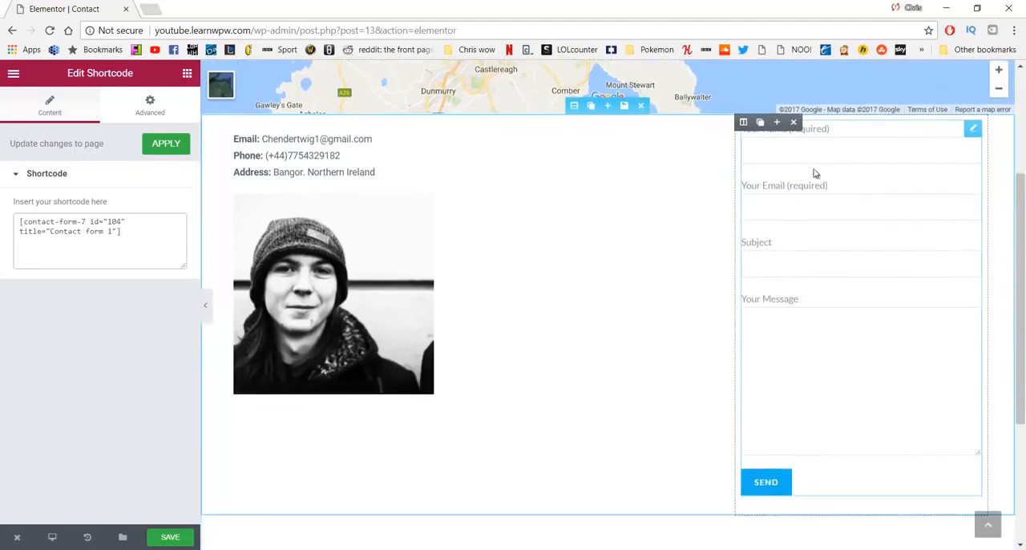
scroll(591, 351, up, 2)
scroll(442, 355, down, 2)
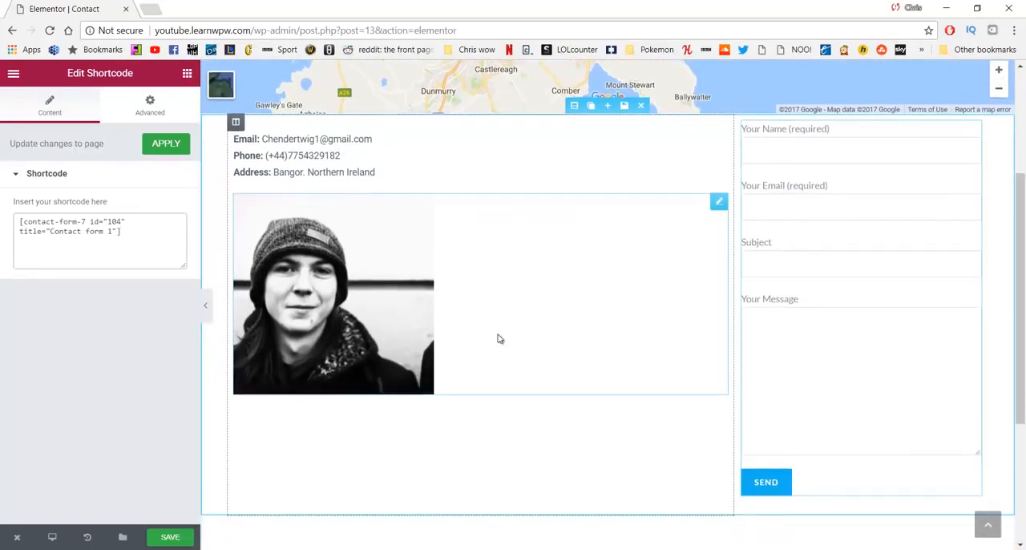
scroll(660, 428, up, 2)
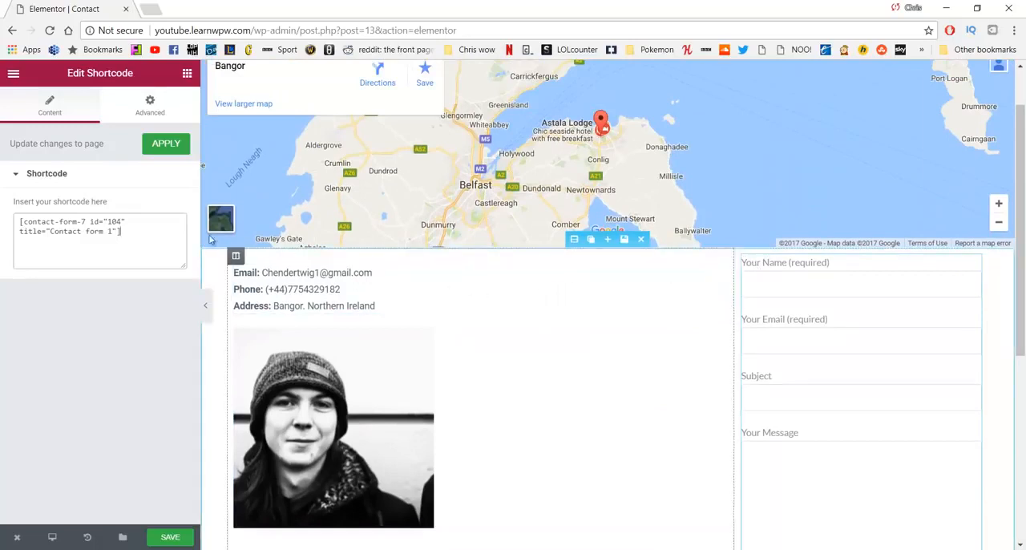
Step: Unlink the shortcode widget's margin values, set its top margin to 15 px and save the page
click(157, 119)
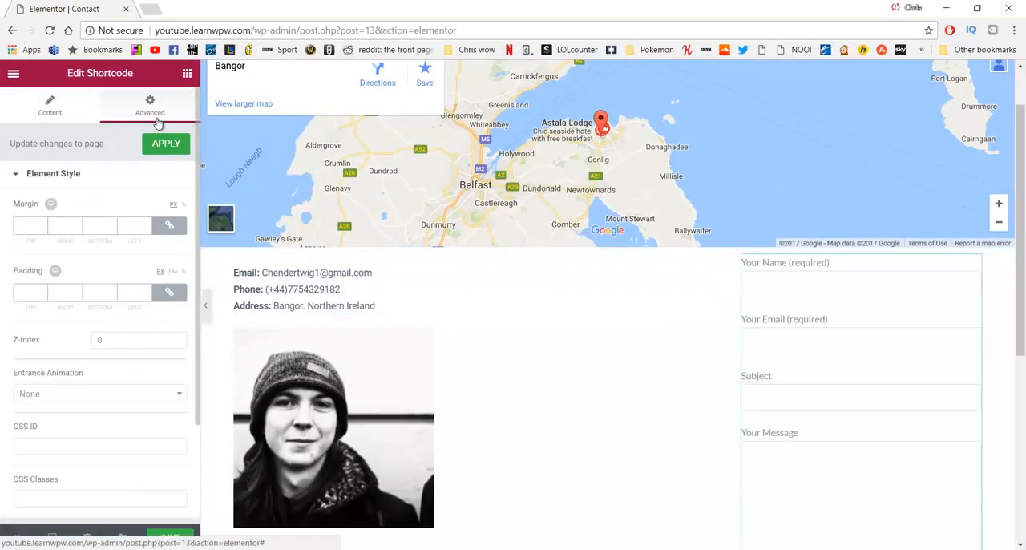
click(169, 225)
text(1)
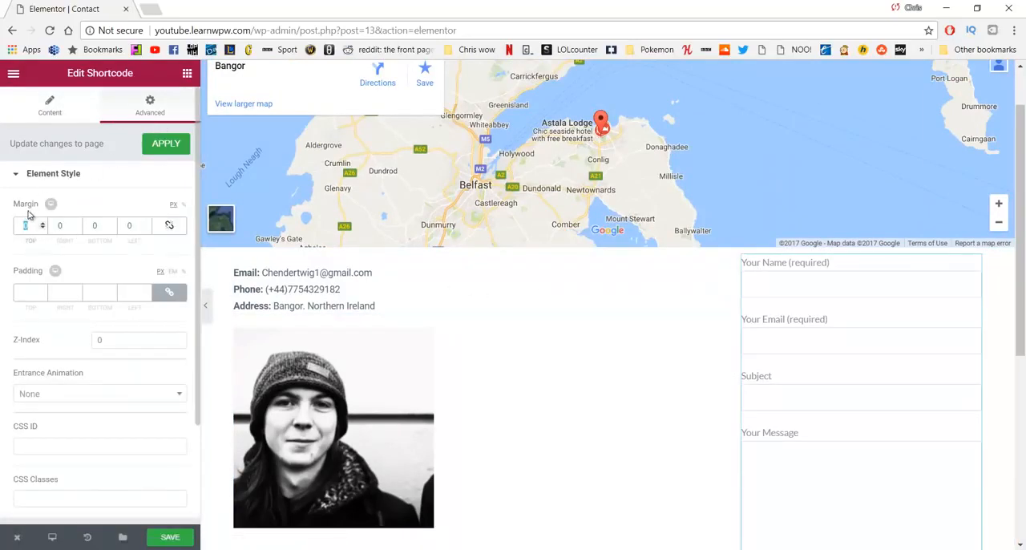
text(5)
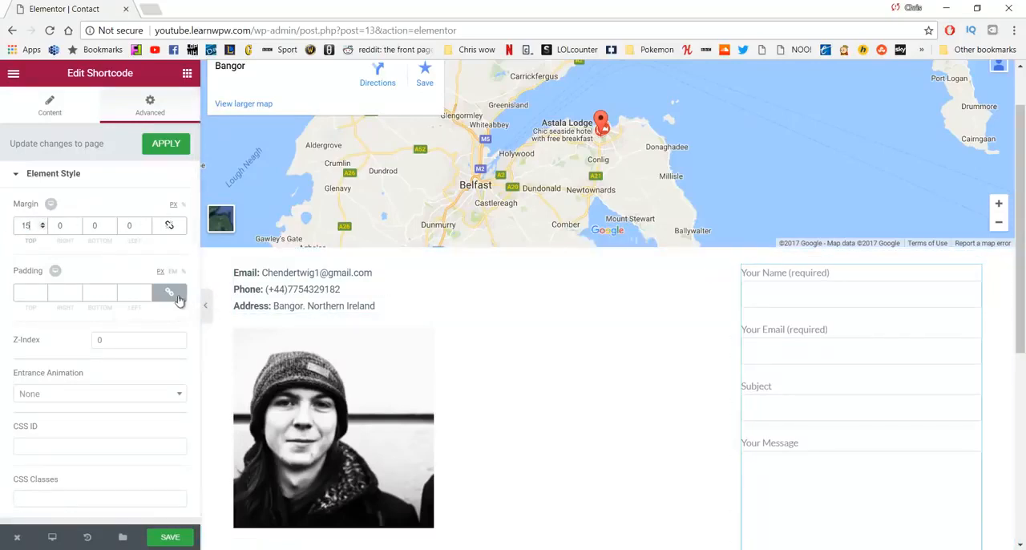
scroll(179, 401, down, 1)
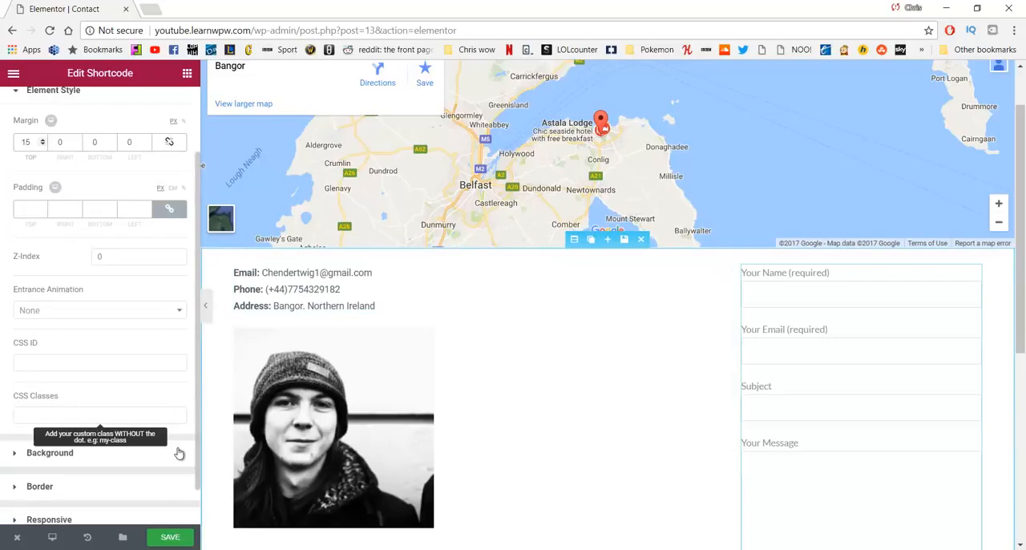
click(171, 536)
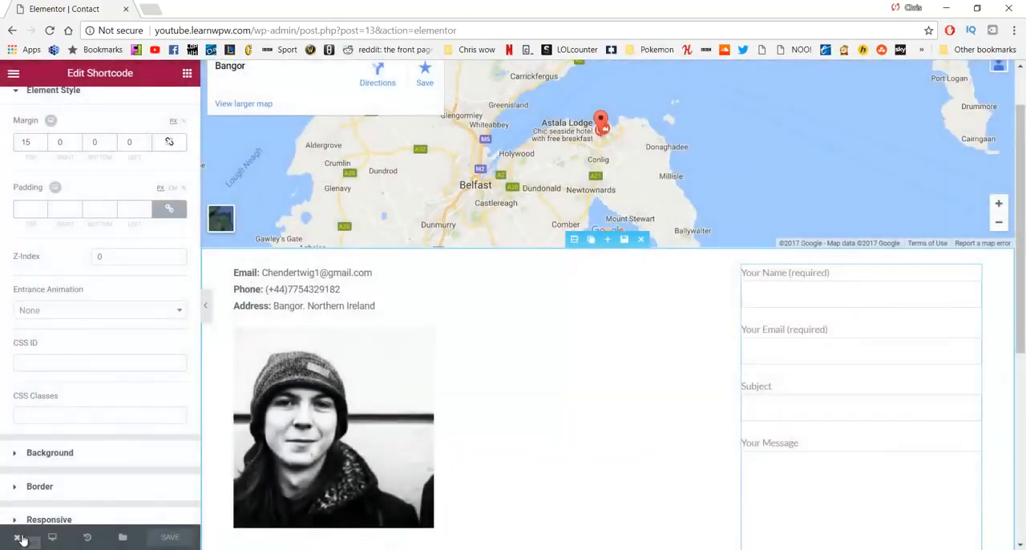
Step: View the published Contact page and examine its map, contact details, portrait and contact form
click(19, 537)
click(68, 484)
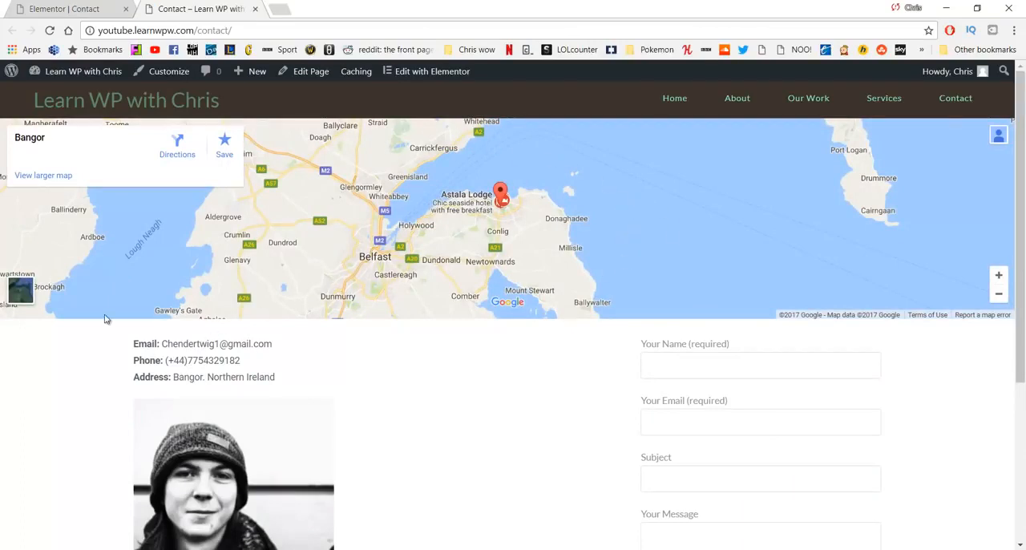
scroll(152, 382, down, 3)
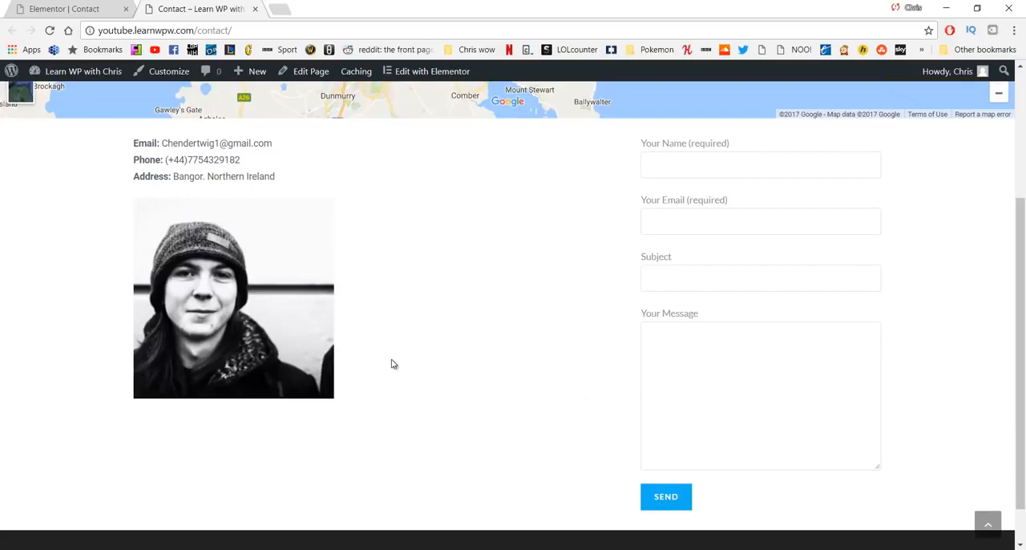
scroll(547, 430, up, 3)
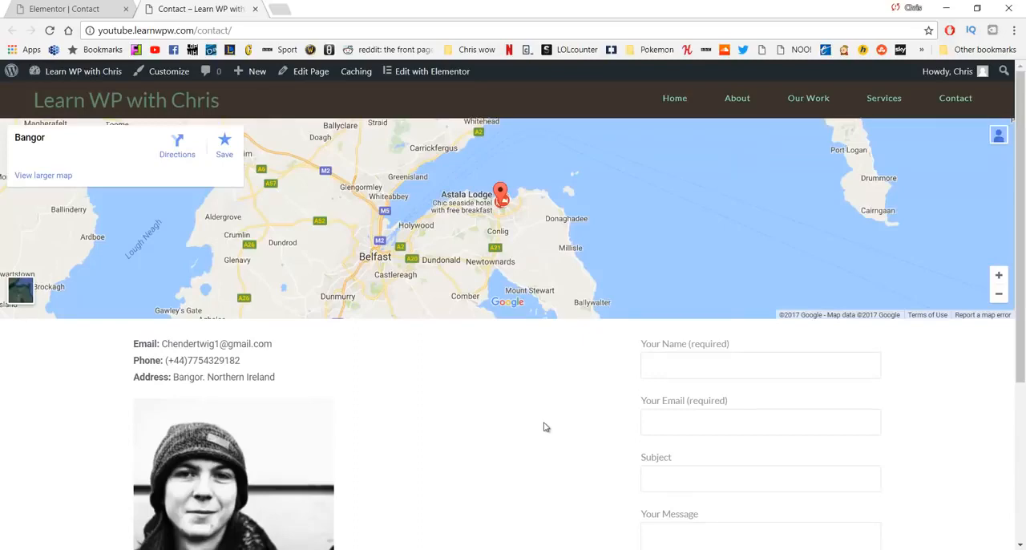
scroll(528, 397, down, 3)
scroll(529, 397, up, 3)
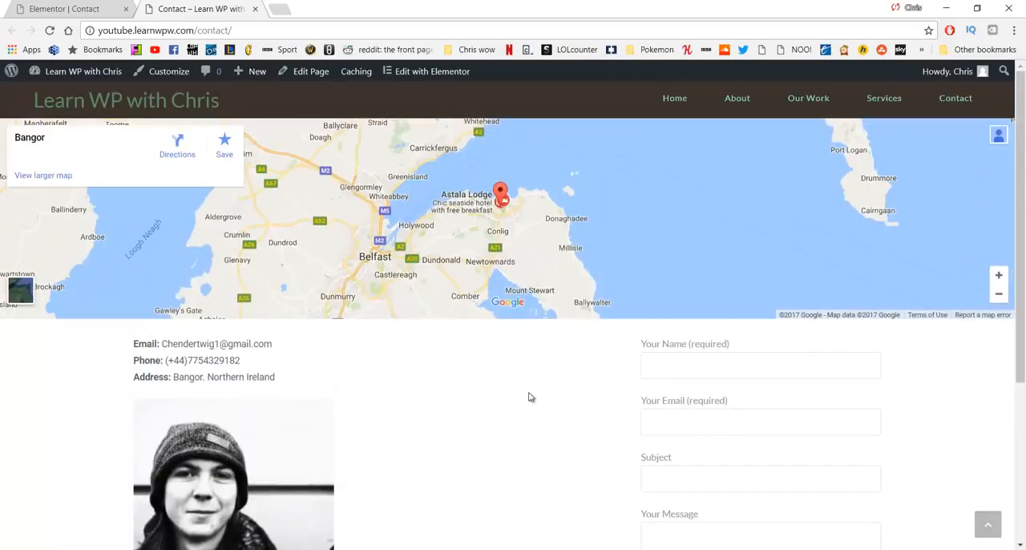
scroll(529, 398, down, 1)
scroll(529, 397, down, 1)
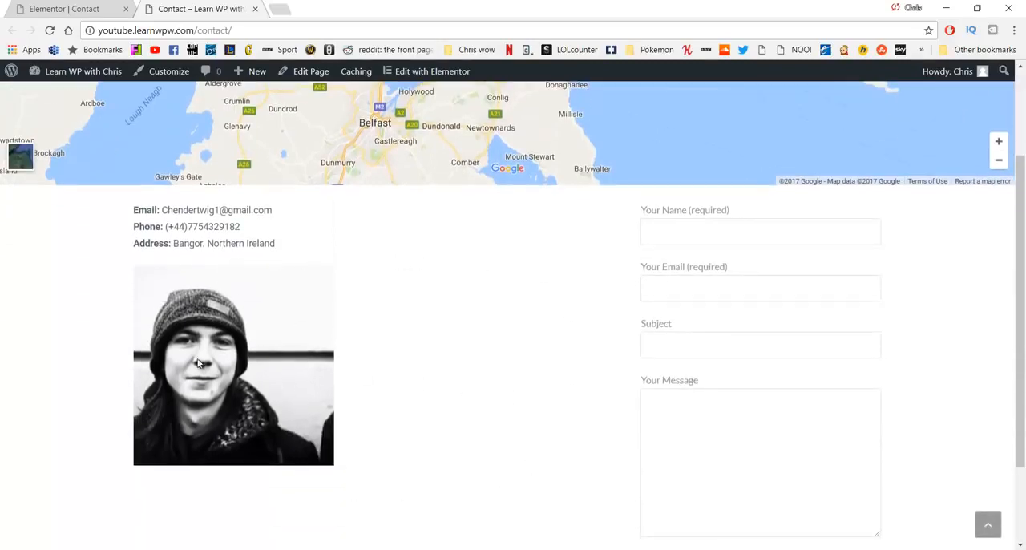
scroll(462, 307, up, 2)
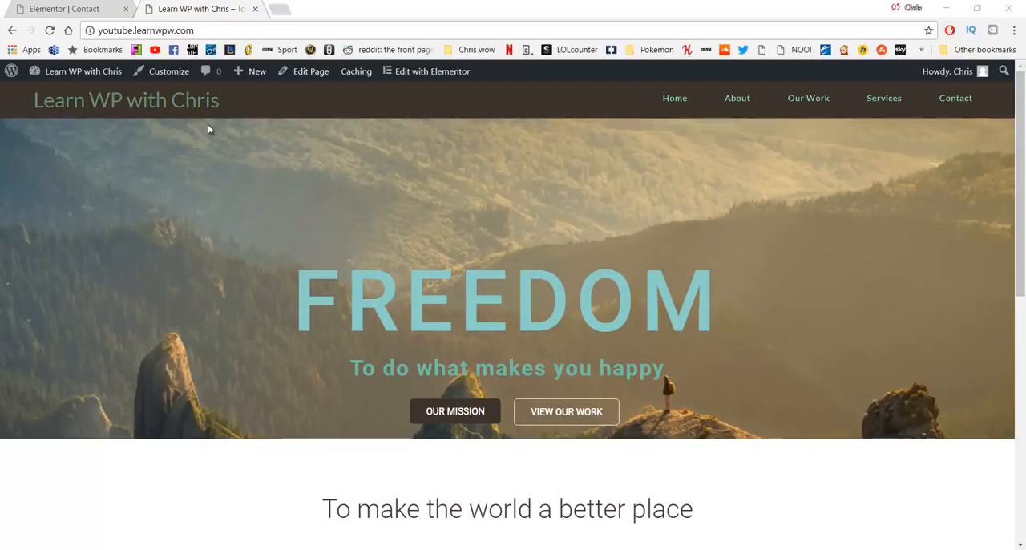
Step: Open logomakr.com in a new browser tab and start a logo design with the name "Logo"
click(276, 16)
text(l)
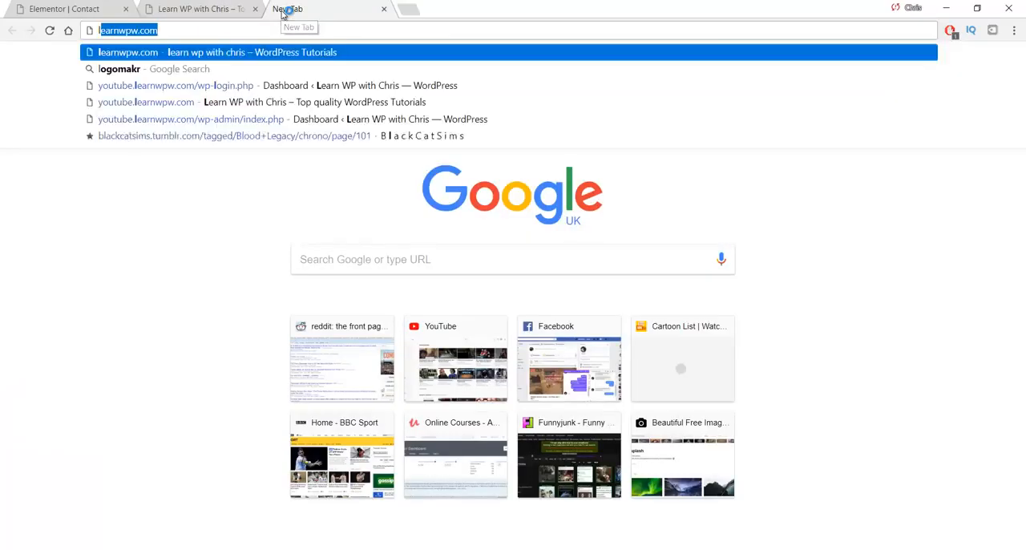
text(ogomark)
key(BackSpace)
key(BackSpace)
key(BackSpace)
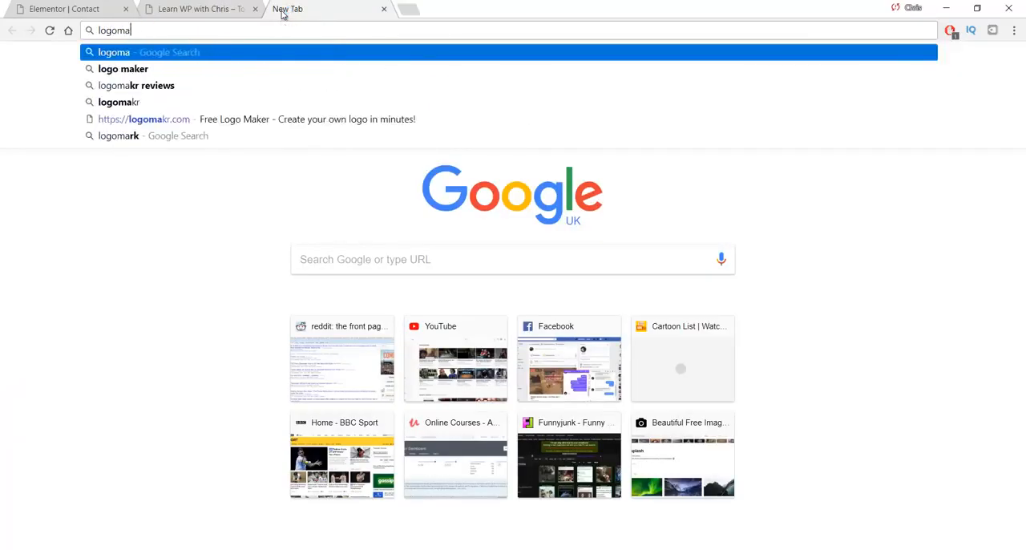
text(akr.com)
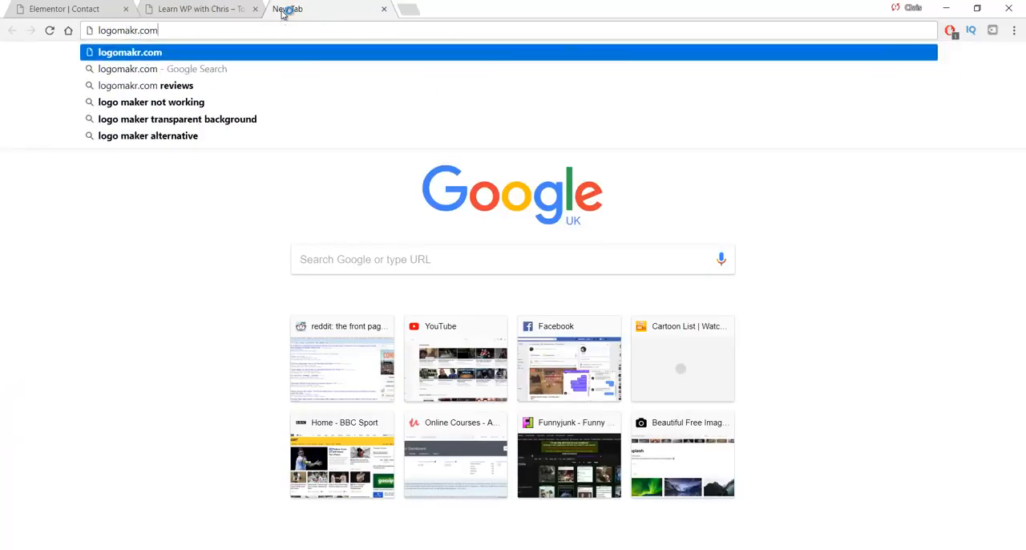
key(Return)
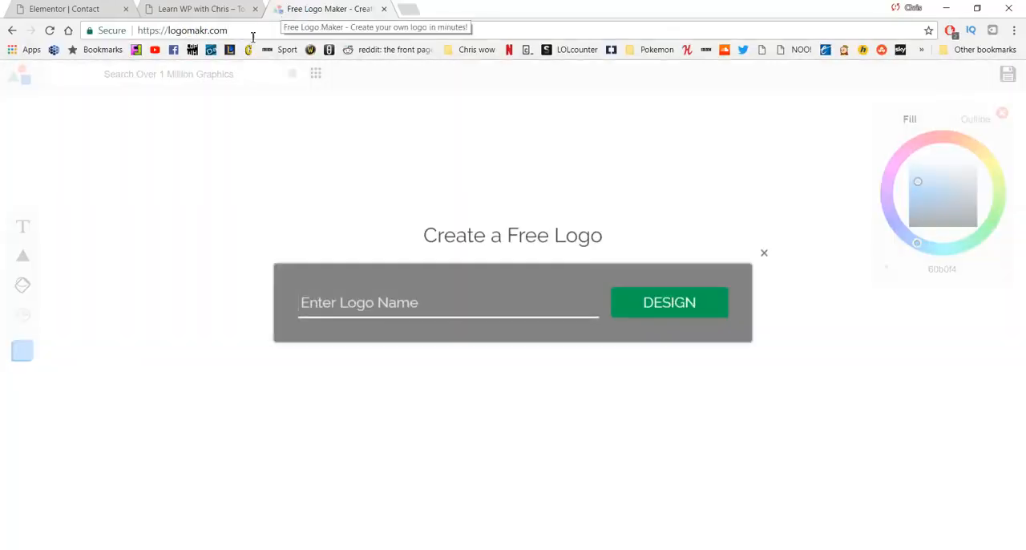
text(Logo)
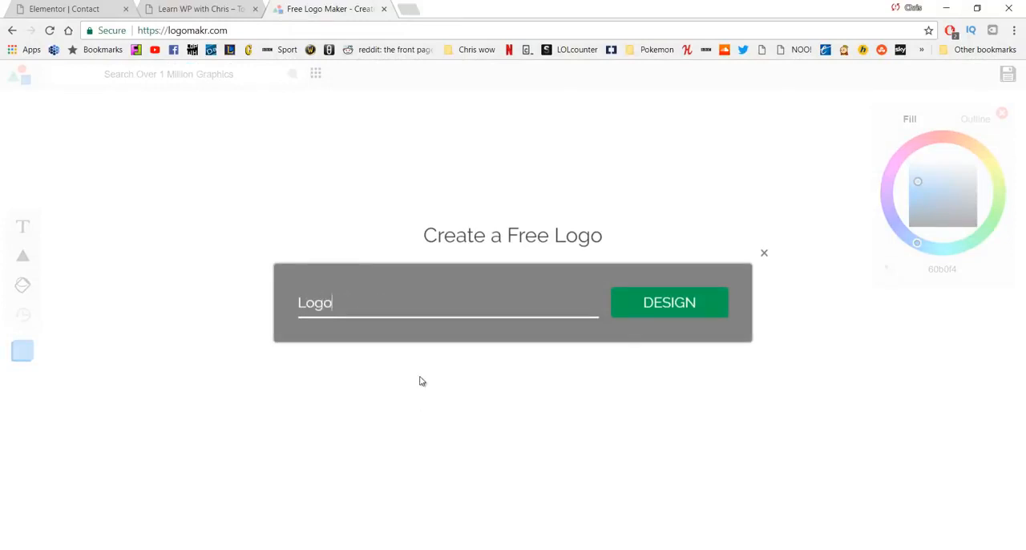
click(660, 308)
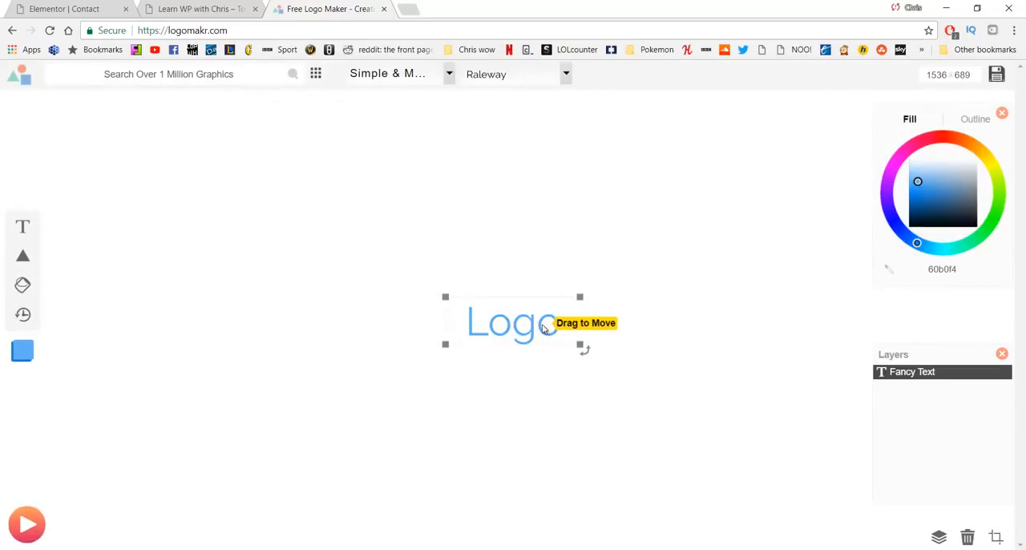
Step: Delete the "Logo" text from the canvas and search the graphics library for "Learning"
key(Delete)
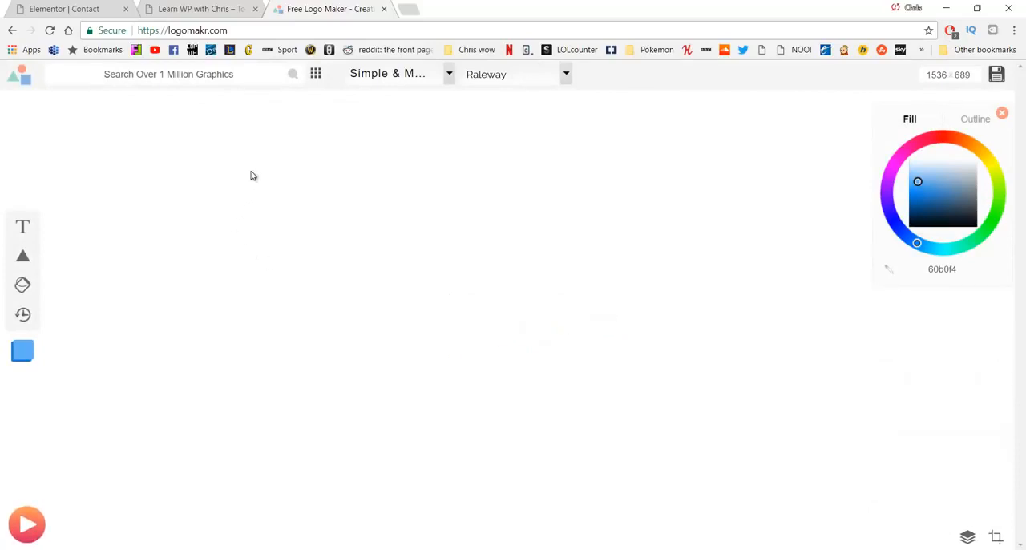
click(206, 77)
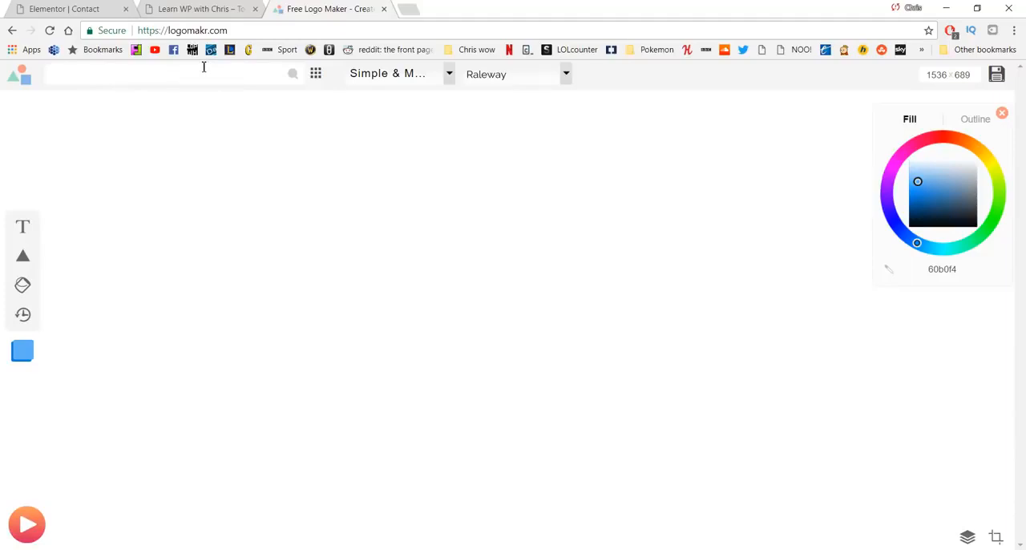
text(Learning)
key(Return)
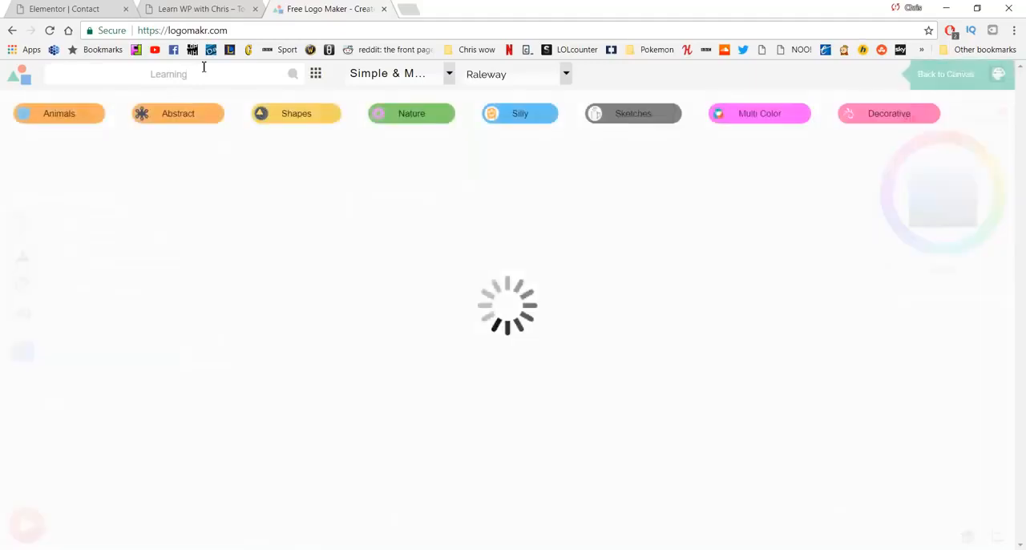
Step: Insert the black circular icon of a person reading at a desk and place it in the left part of the canvas
scroll(533, 321, down, 2)
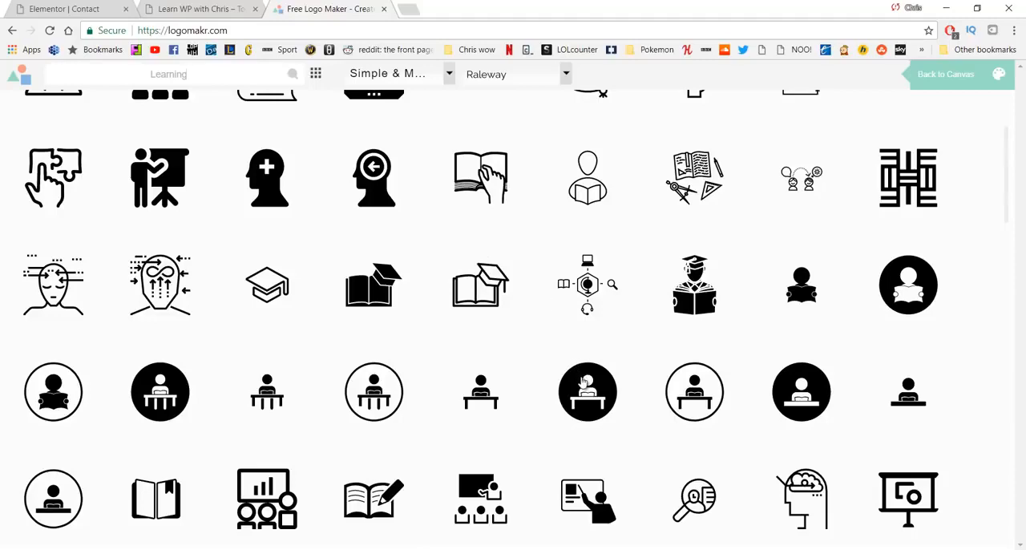
click(587, 383)
drag(540, 308, 342, 251)
click(409, 265)
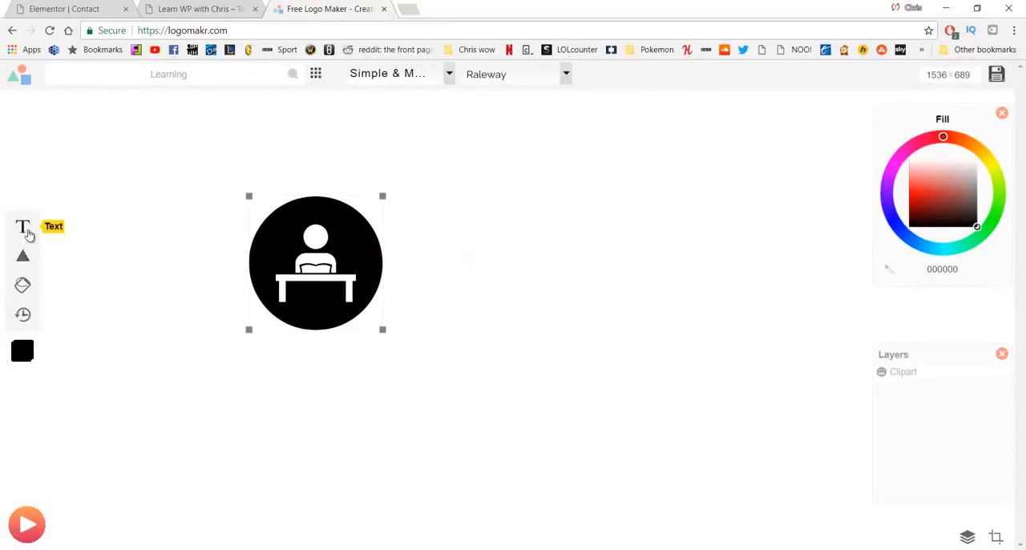
Step: Move the icon down level with a new text object and set the text to "Business Name"
click(22, 227)
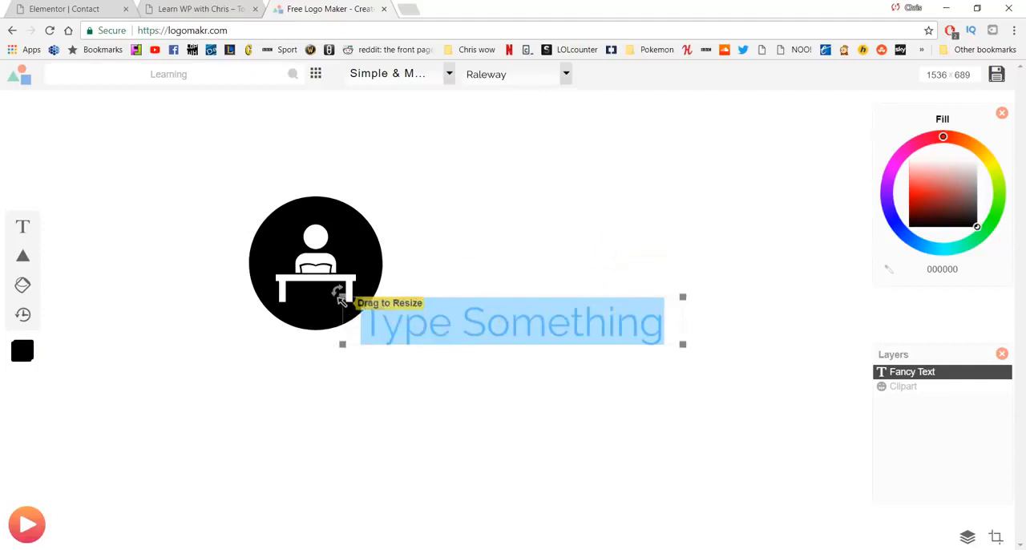
drag(331, 320, 297, 359)
click(469, 332)
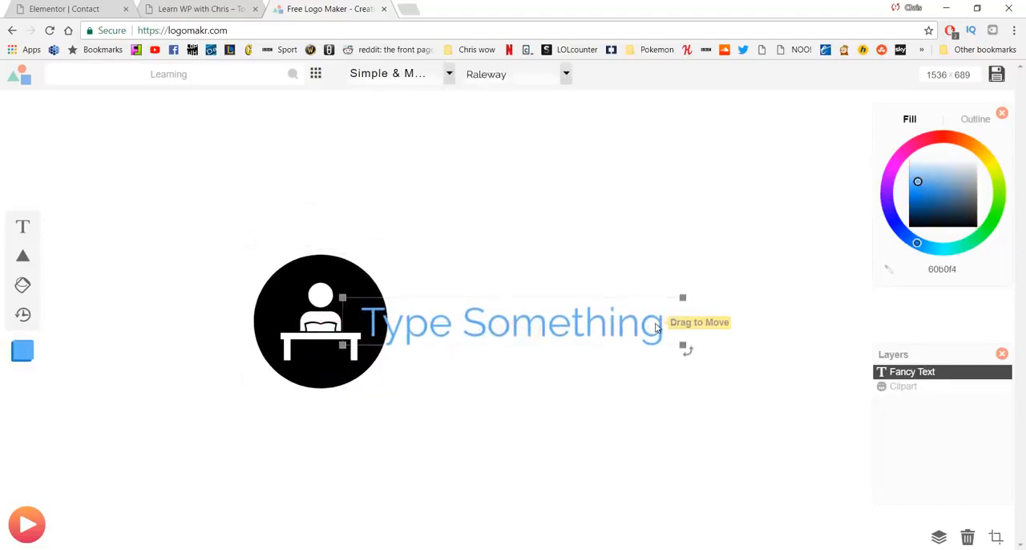
double_click(441, 332)
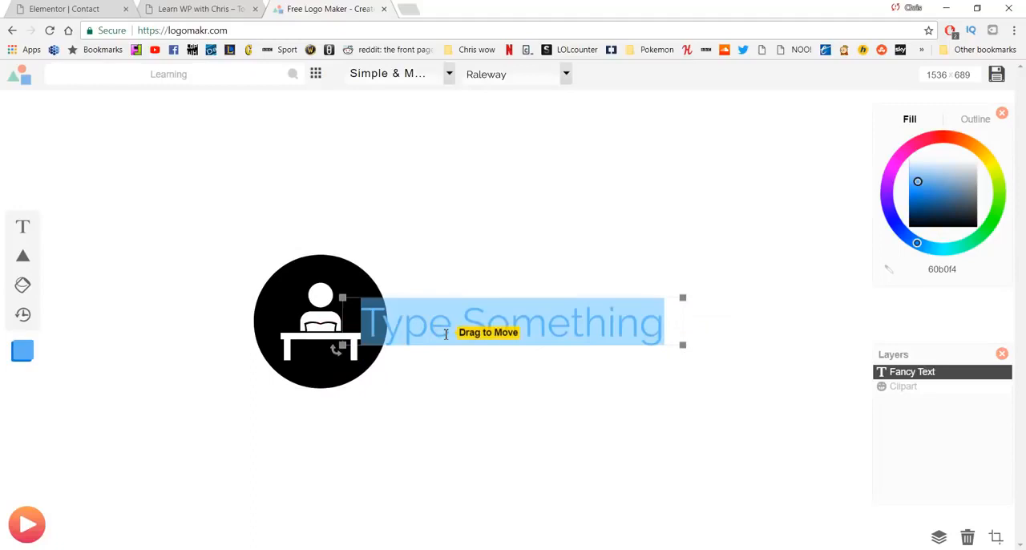
text(Business Name)
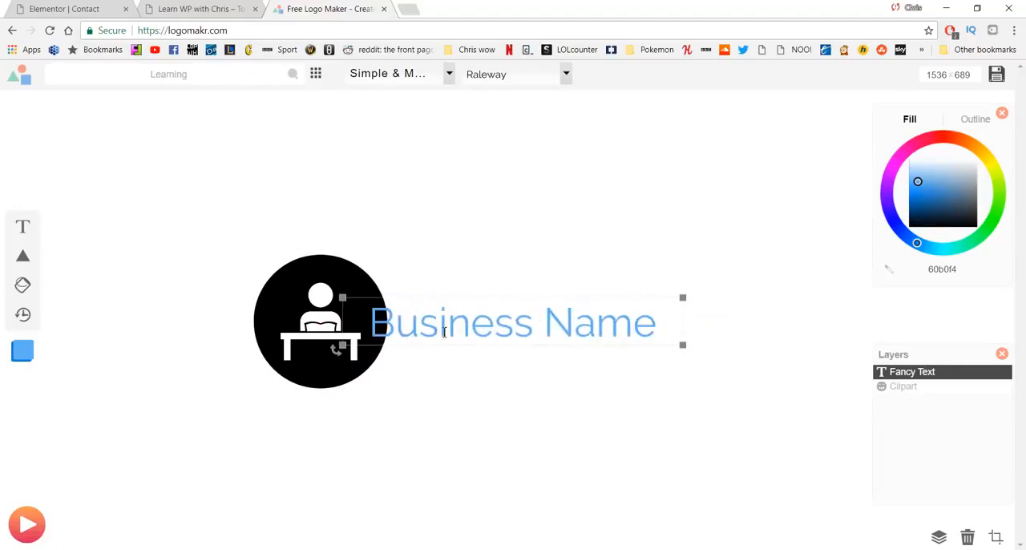
click(472, 204)
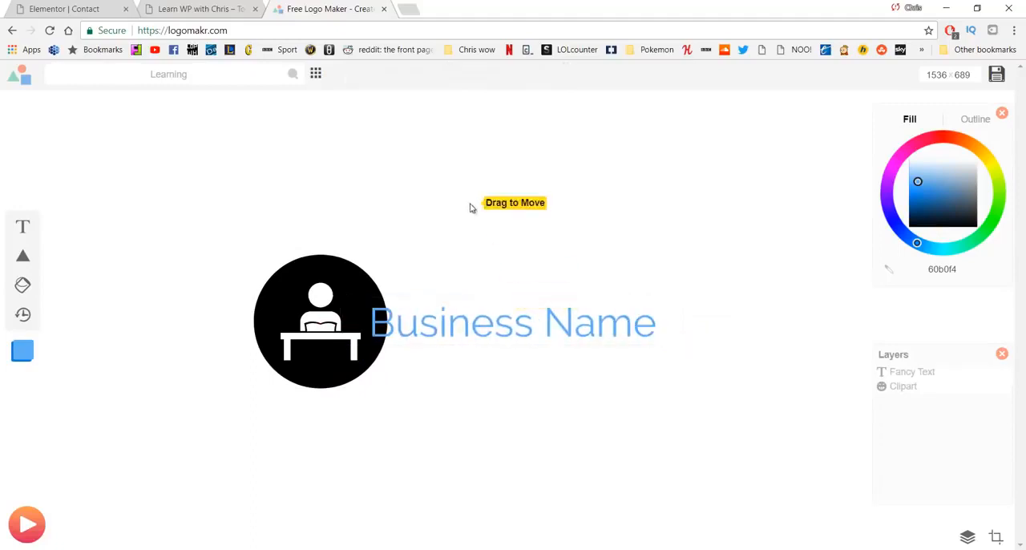
Step: Enlarge the "Business Name" text and align the icon beside it, and delete the text again
drag(505, 292, 495, 291)
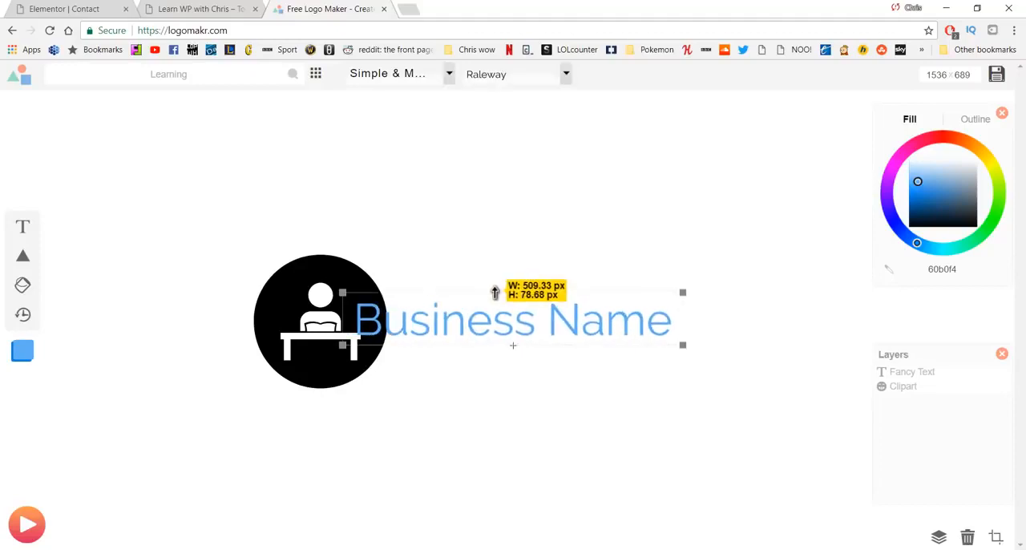
drag(305, 301, 275, 299)
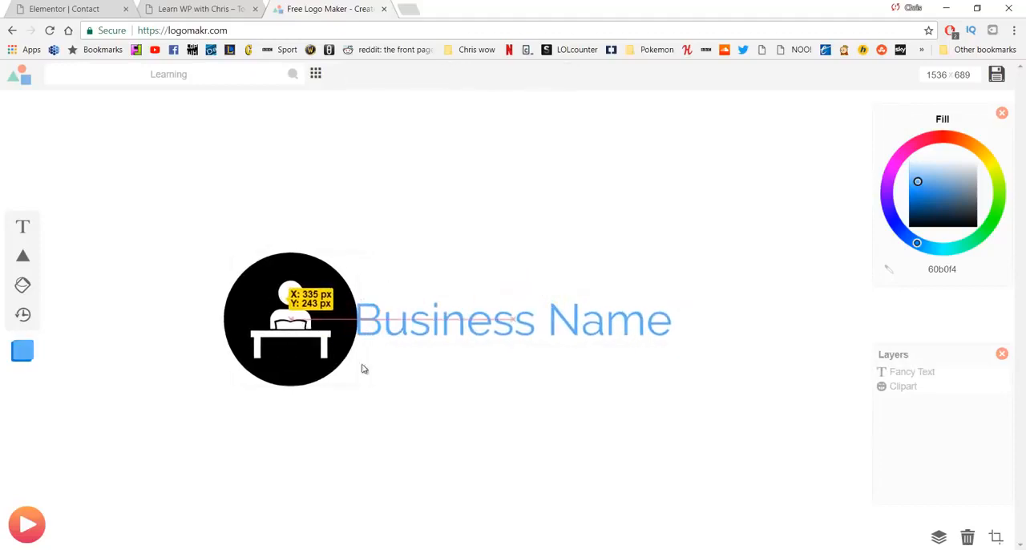
click(421, 405)
click(439, 340)
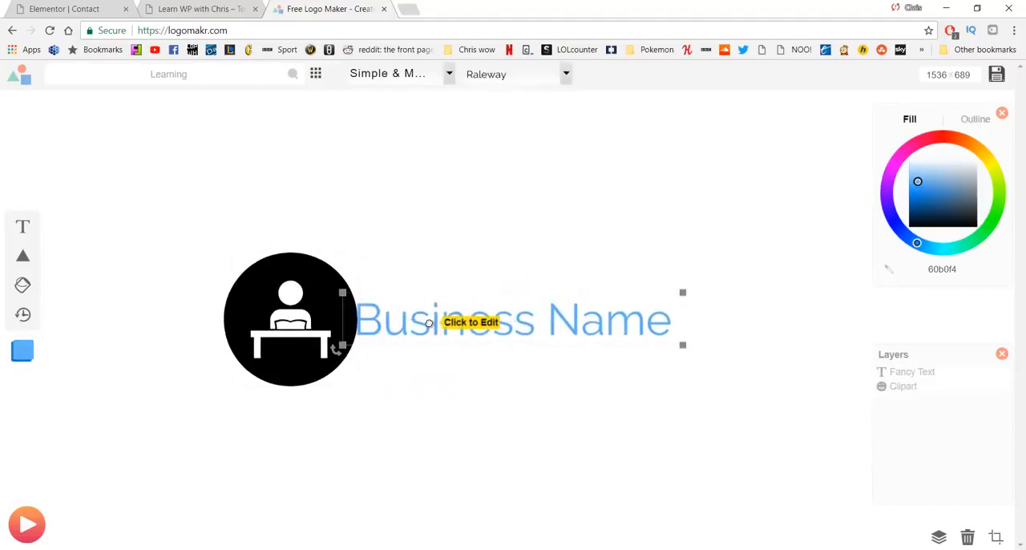
key(Delete)
Step: Enlarge the circular reading icon and place it near the centre of the canvas
click(340, 329)
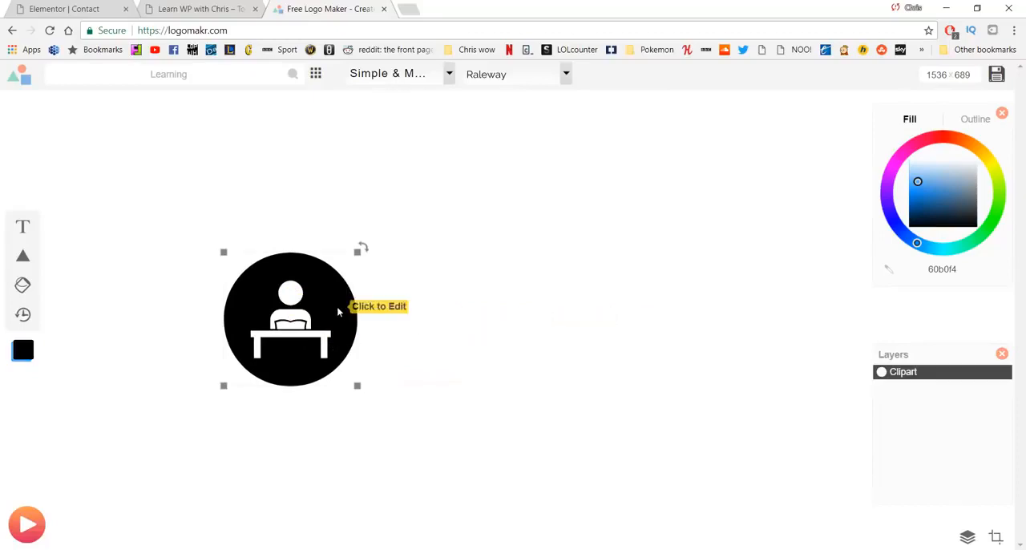
drag(341, 329, 494, 298)
drag(510, 351, 590, 399)
drag(561, 312, 520, 289)
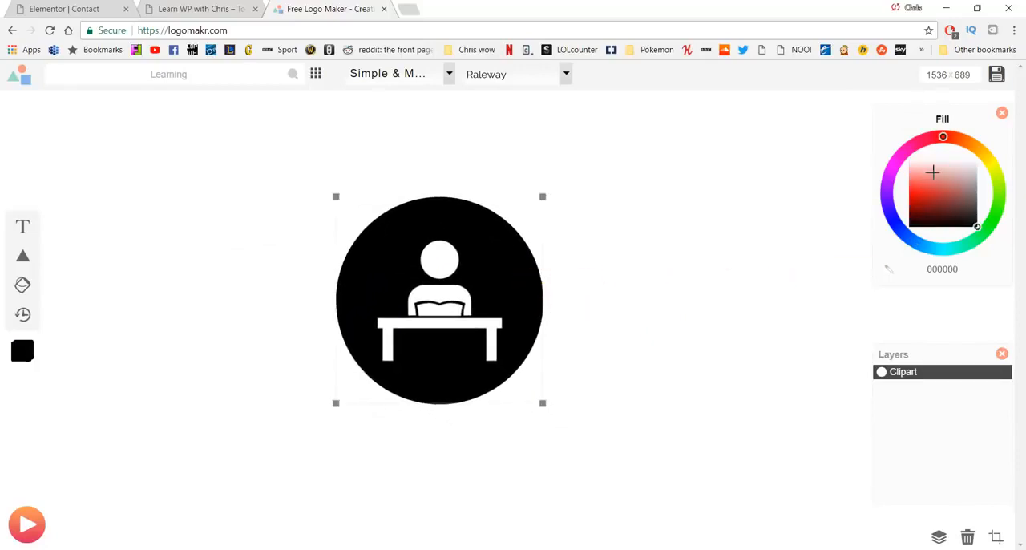
Step: Change the icon's fill colour to white (ffffff) and give the canvas a black background
drag(932, 168, 878, 155)
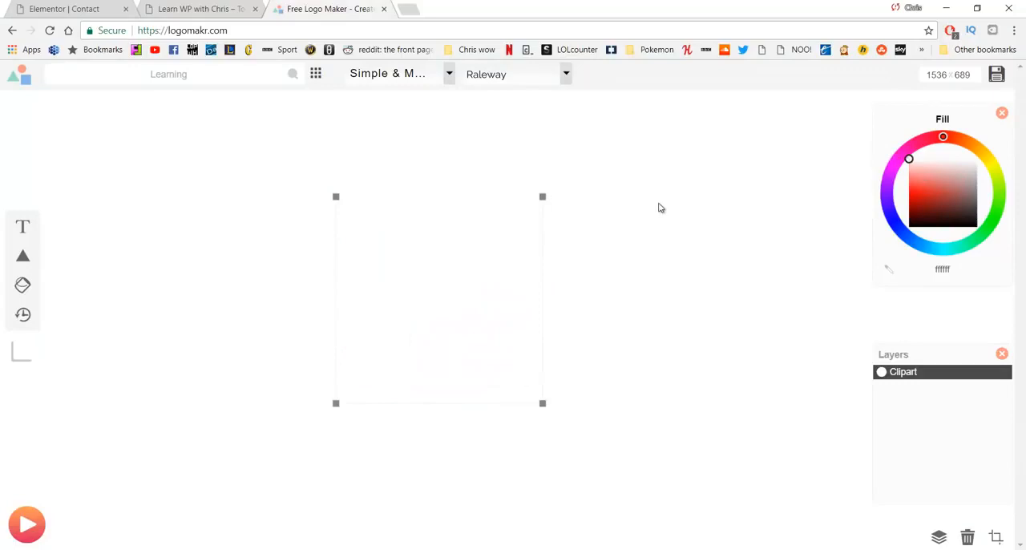
click(683, 186)
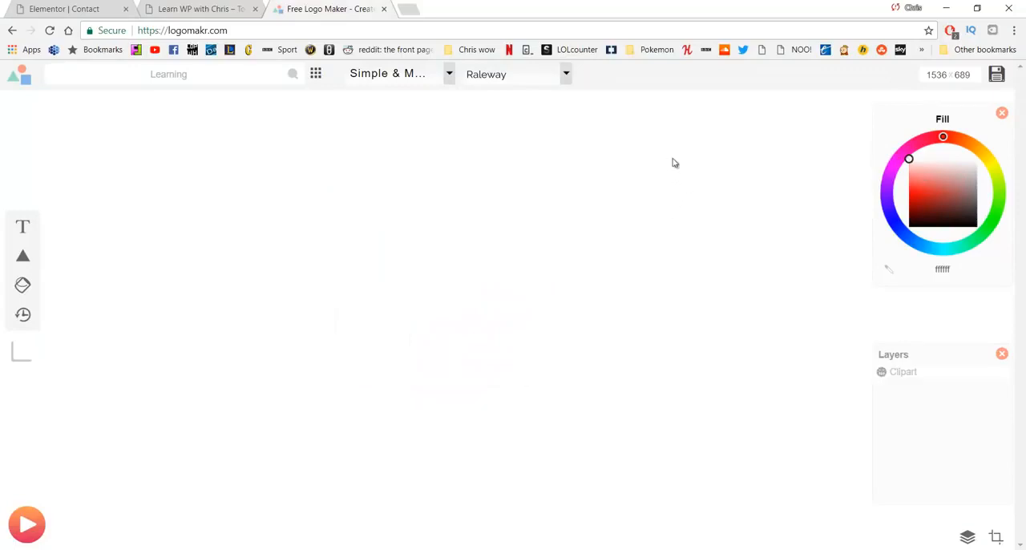
right_click(705, 161)
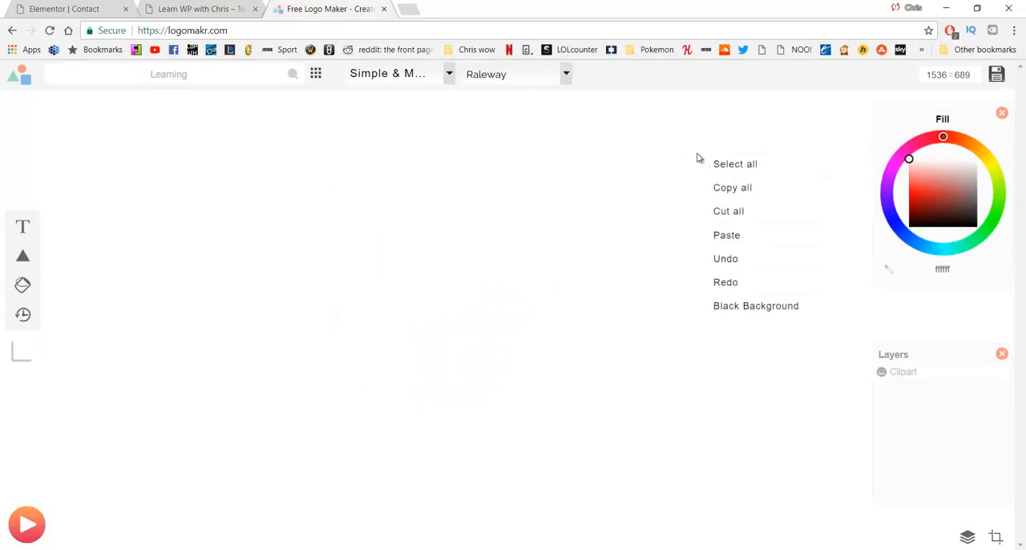
click(744, 308)
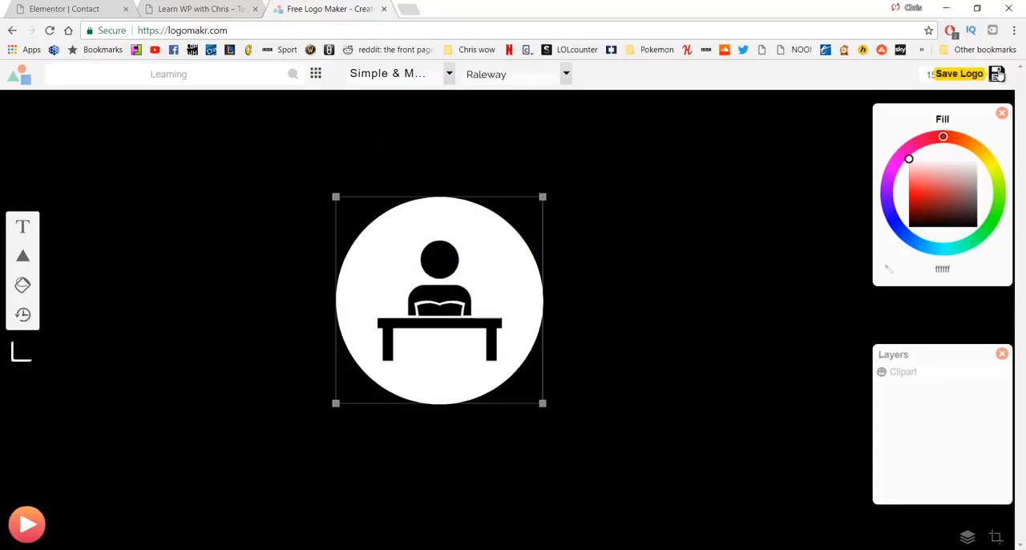
Step: Save the logo through the free $0.00 download option as a PNG image named "logo" in Pictures
click(996, 74)
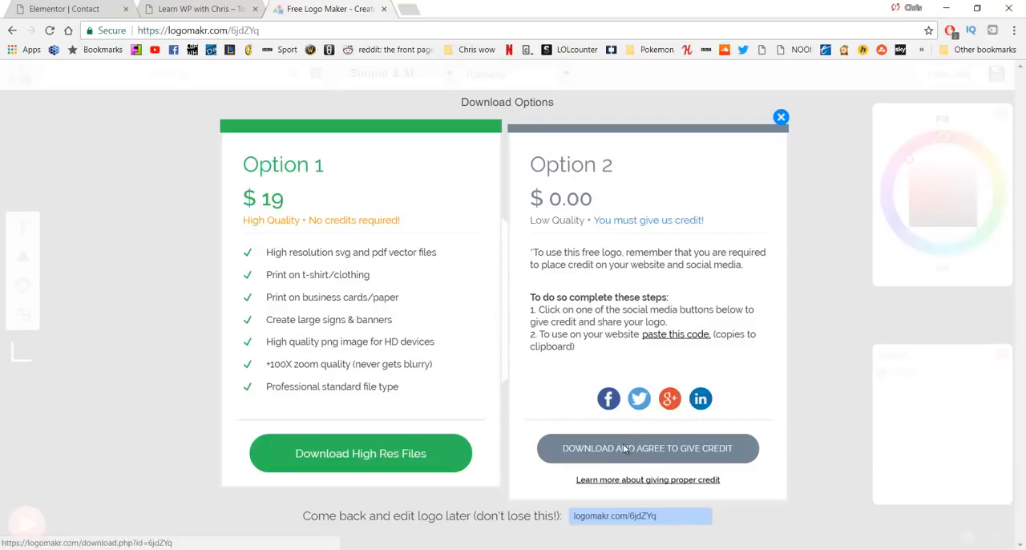
click(624, 449)
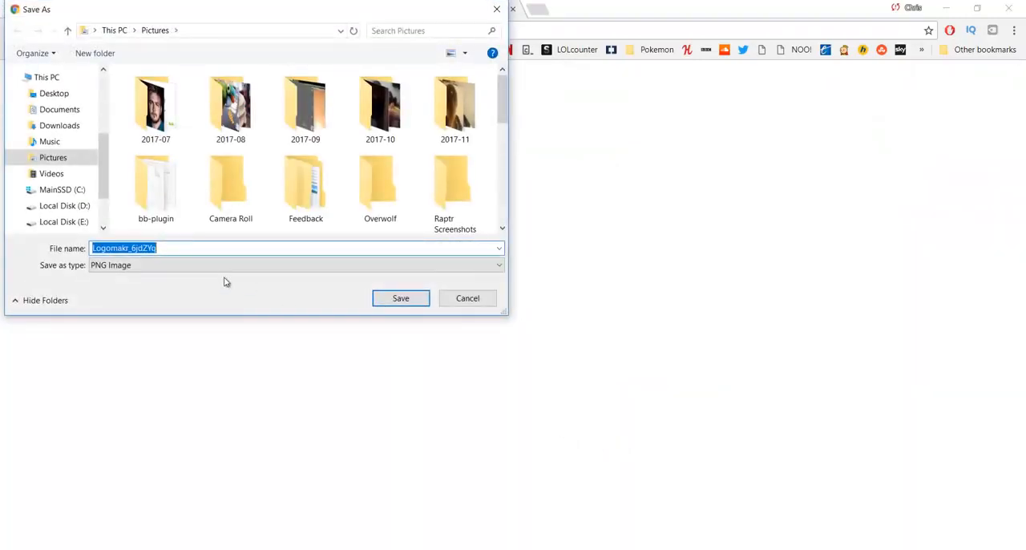
text(logo)
key(Return)
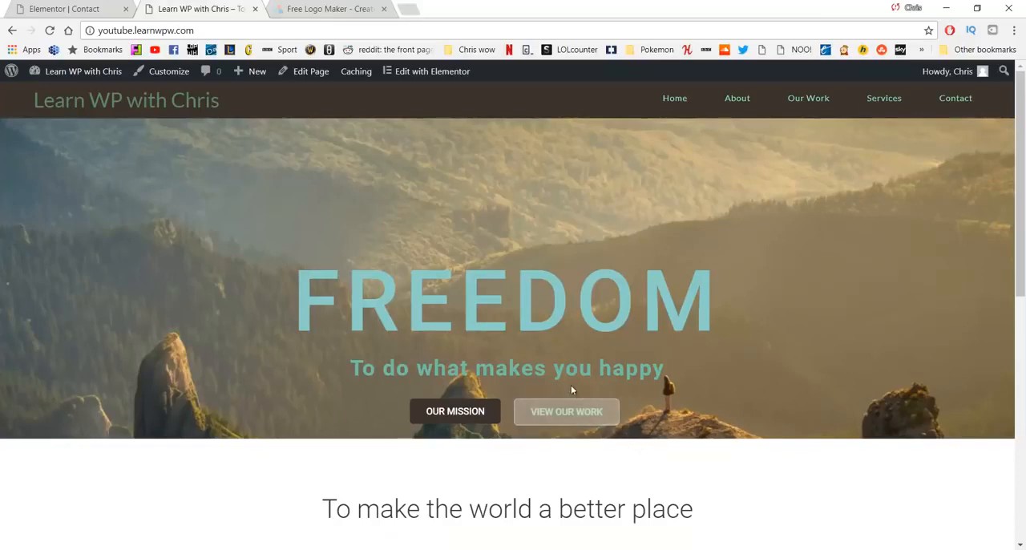
Step: Go to the WordPress site's dashboard and open the theme customizer's header logo settings
click(82, 94)
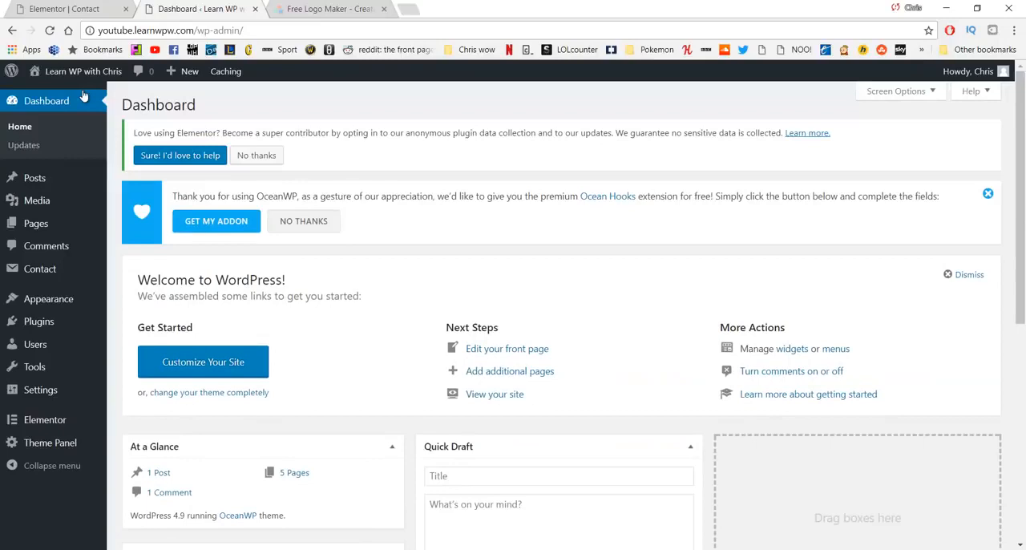
click(69, 299)
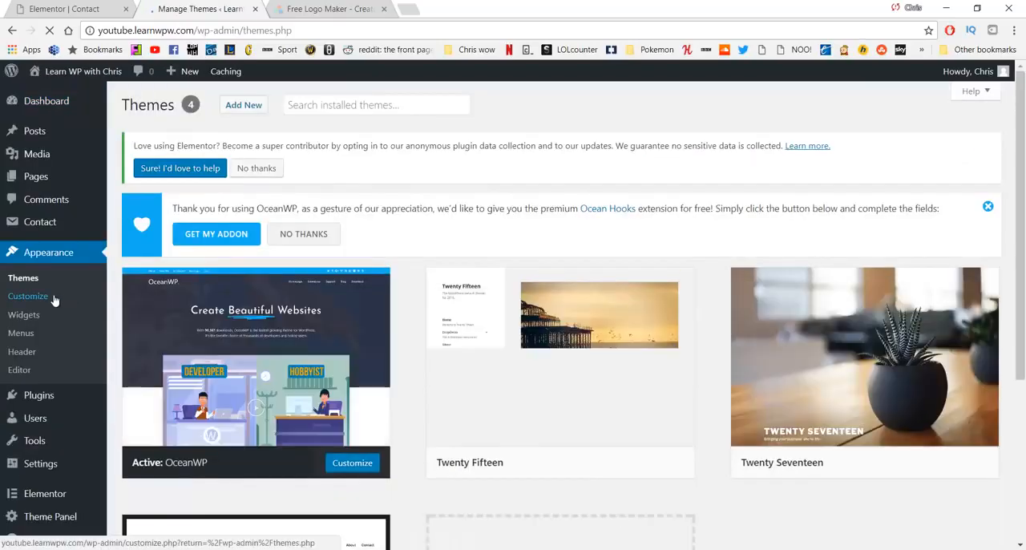
click(55, 299)
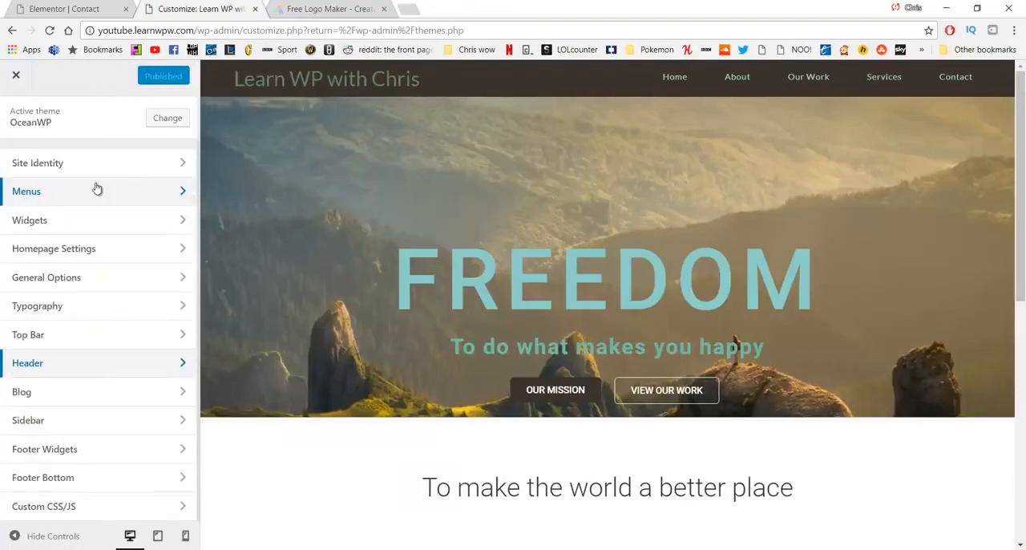
click(160, 360)
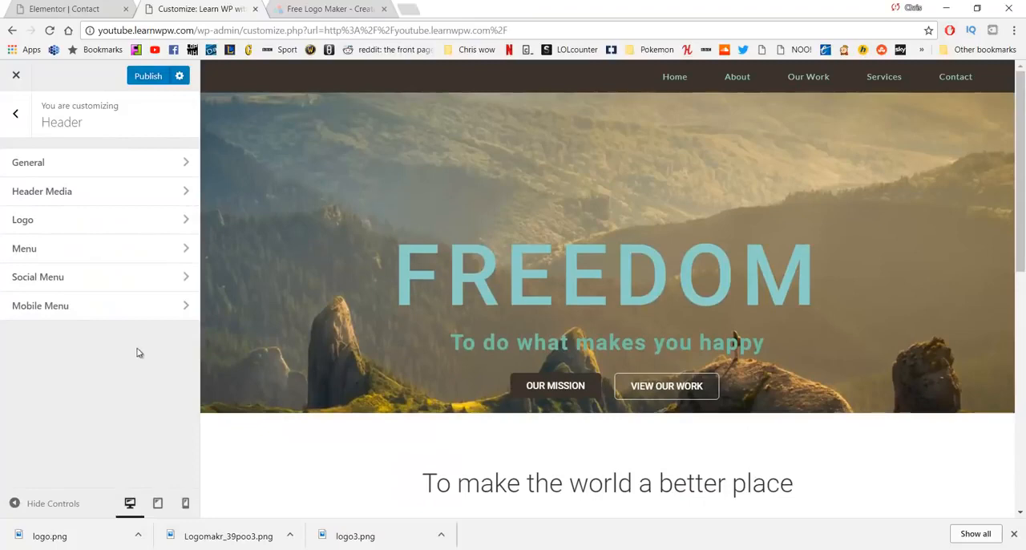
click(101, 226)
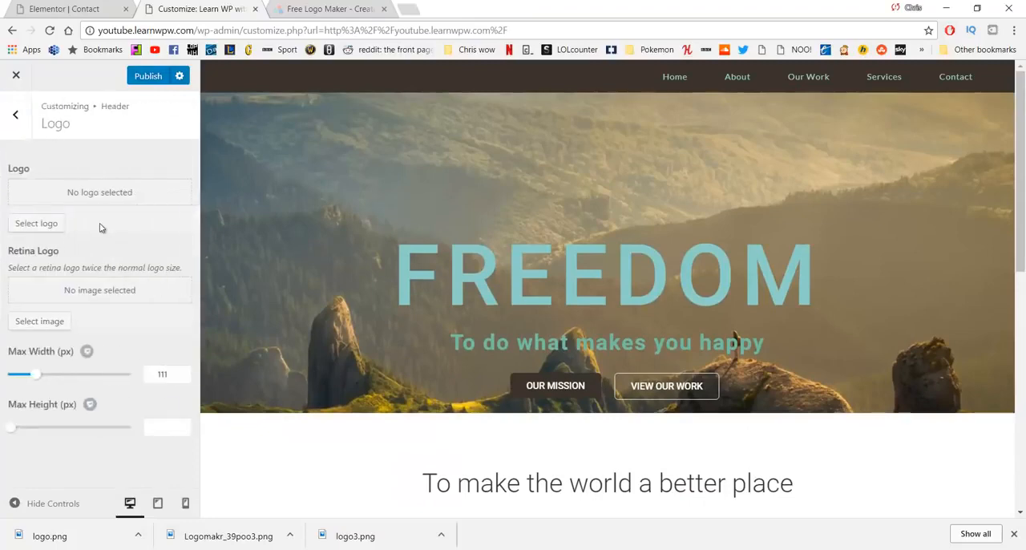
Step: Use logo.png from the media library as the header logo without cropping, and reduce its maximum width
click(36, 224)
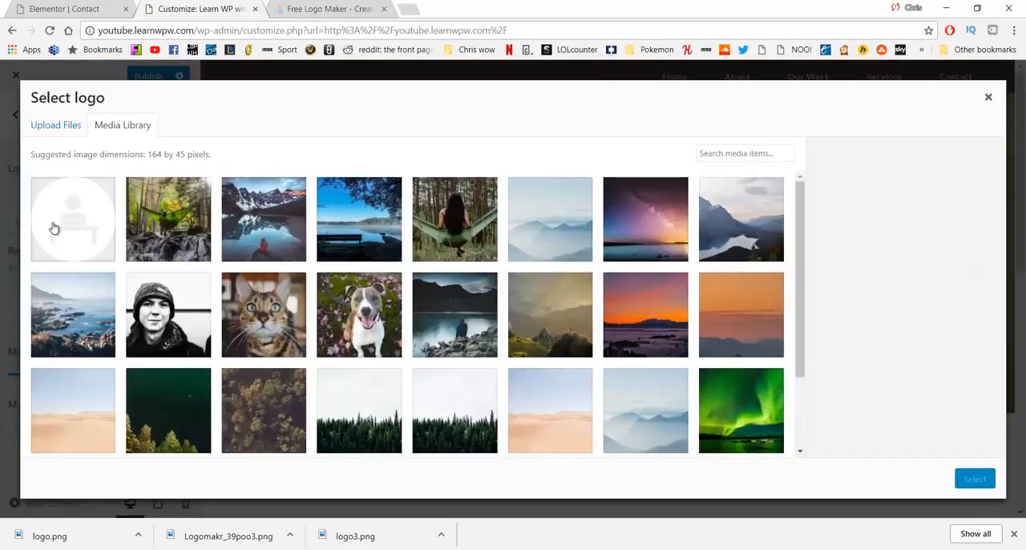
click(62, 225)
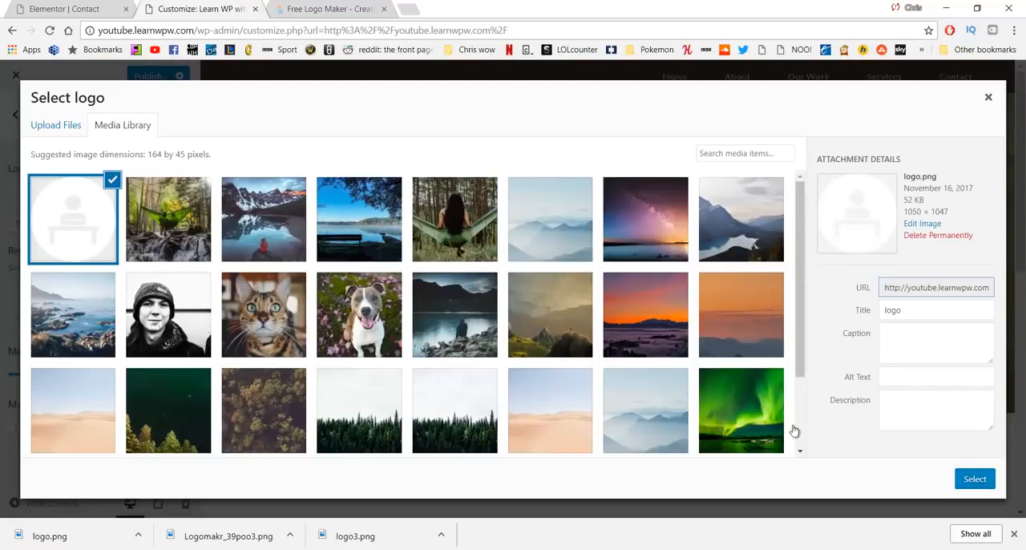
click(975, 480)
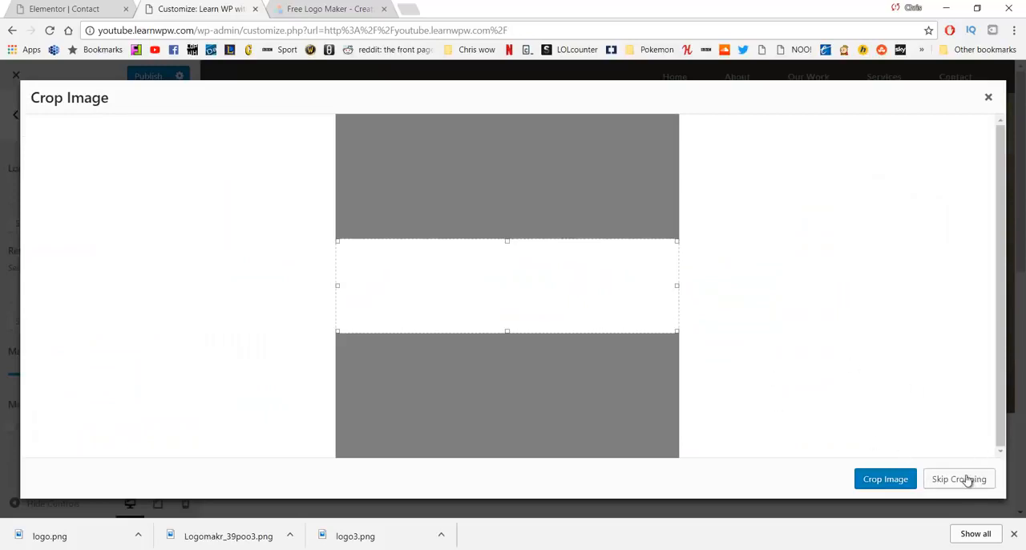
click(967, 479)
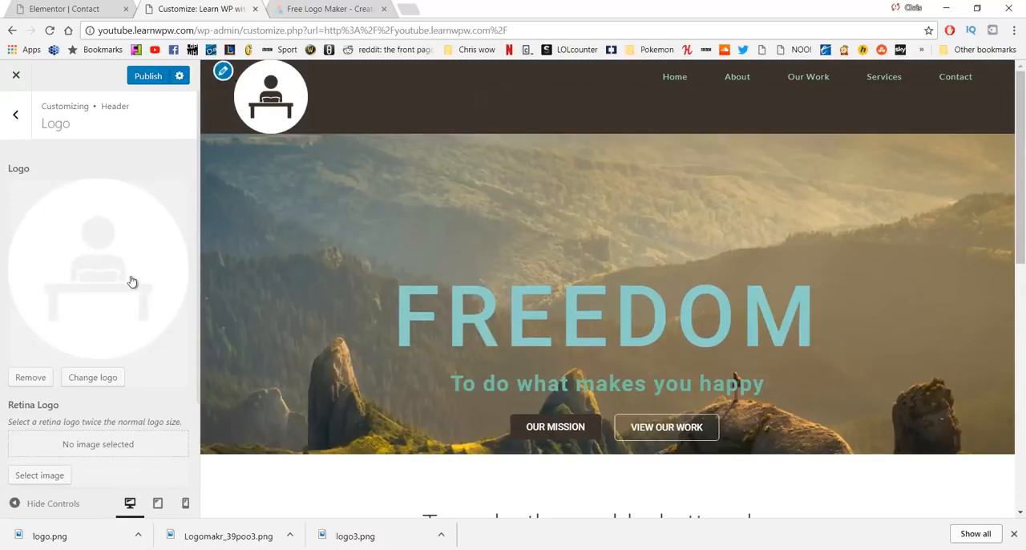
scroll(143, 321, down, 2)
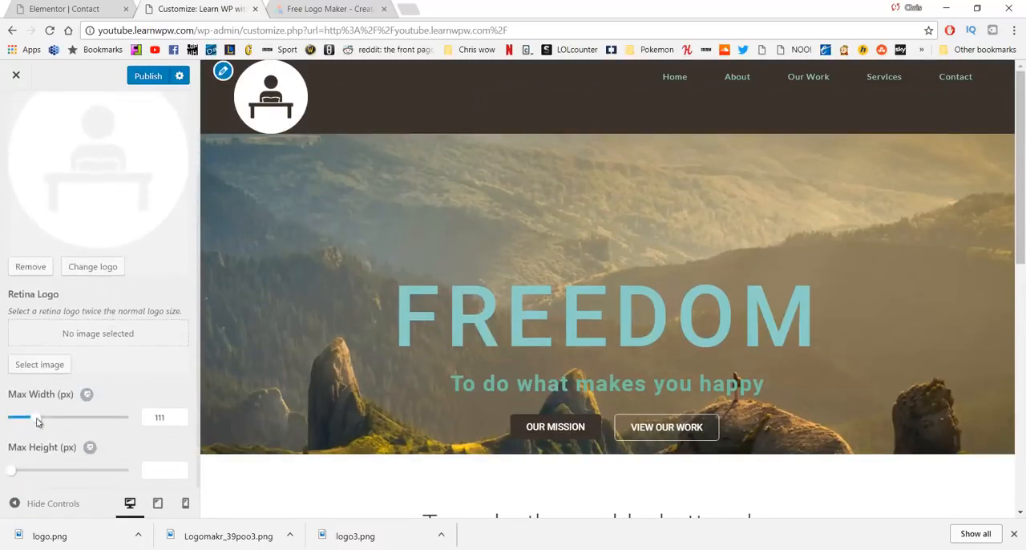
drag(38, 420, 20, 422)
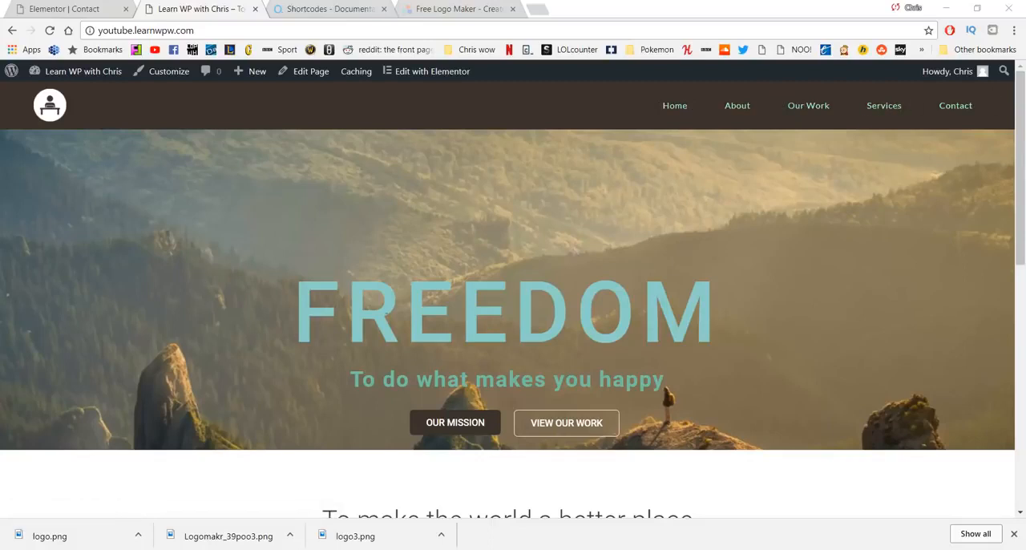
Step: Review the home page from the Freedom banner through the three service columns down to the footer
scroll(460, 305, down, 2)
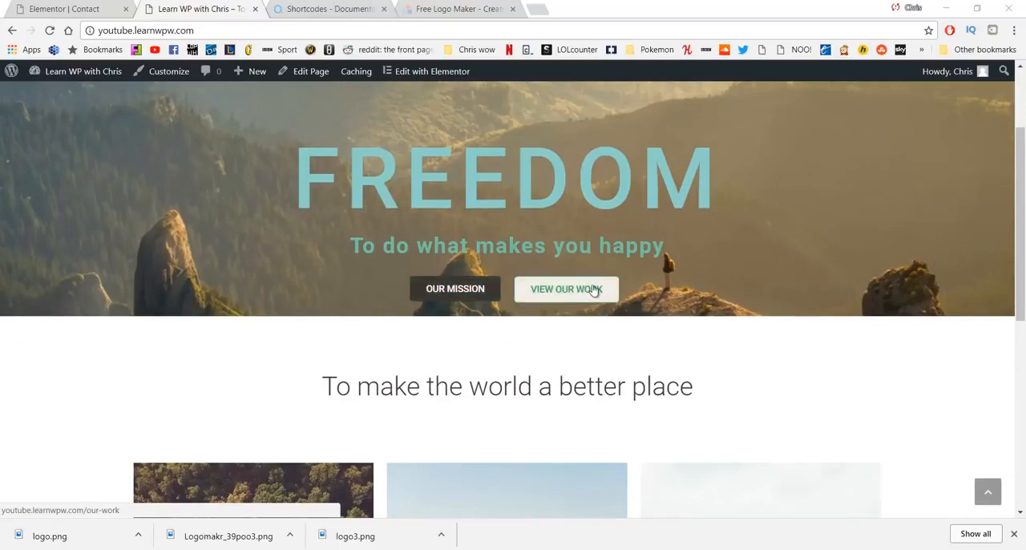
scroll(593, 290, down, 2)
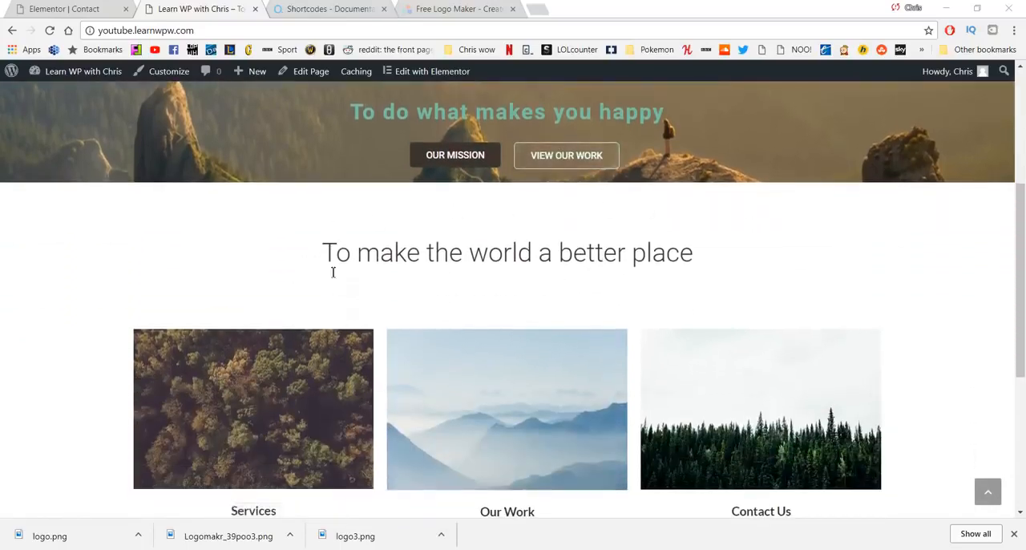
scroll(332, 273, down, 2)
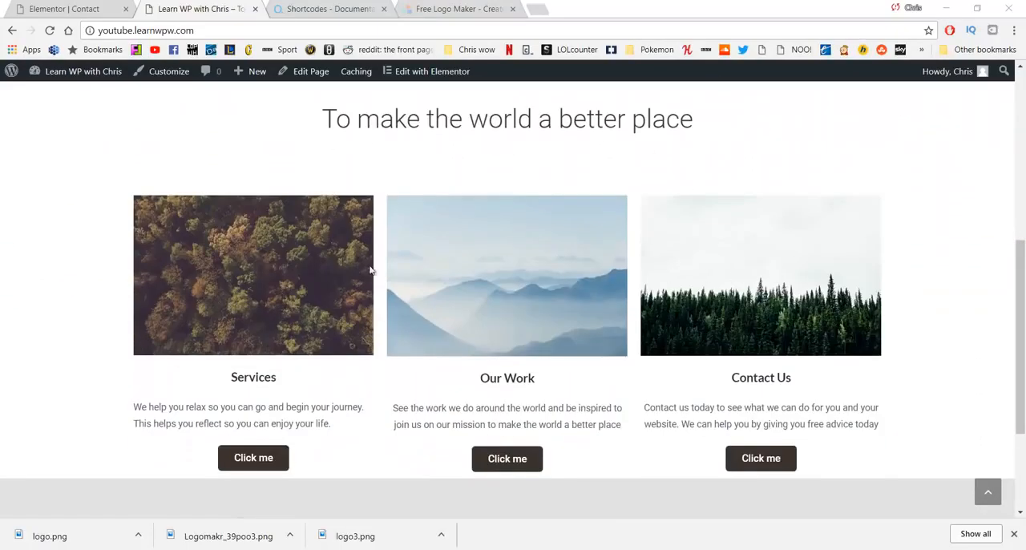
scroll(210, 277, down, 1)
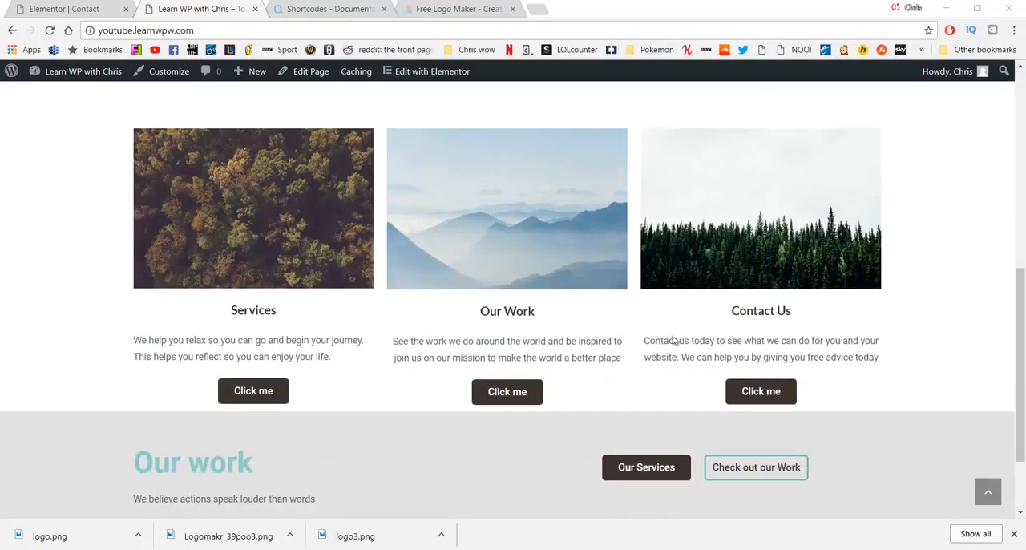
scroll(360, 284, down, 2)
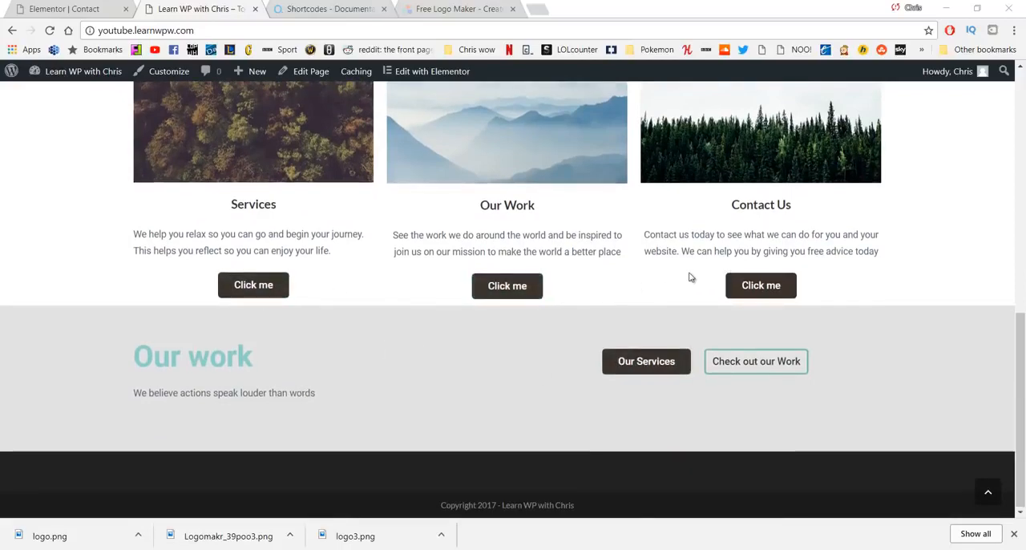
scroll(691, 277, up, 7)
Step: Open the site's About page and check it down to the footer, and review the Our Work page's text and image sections
click(730, 110)
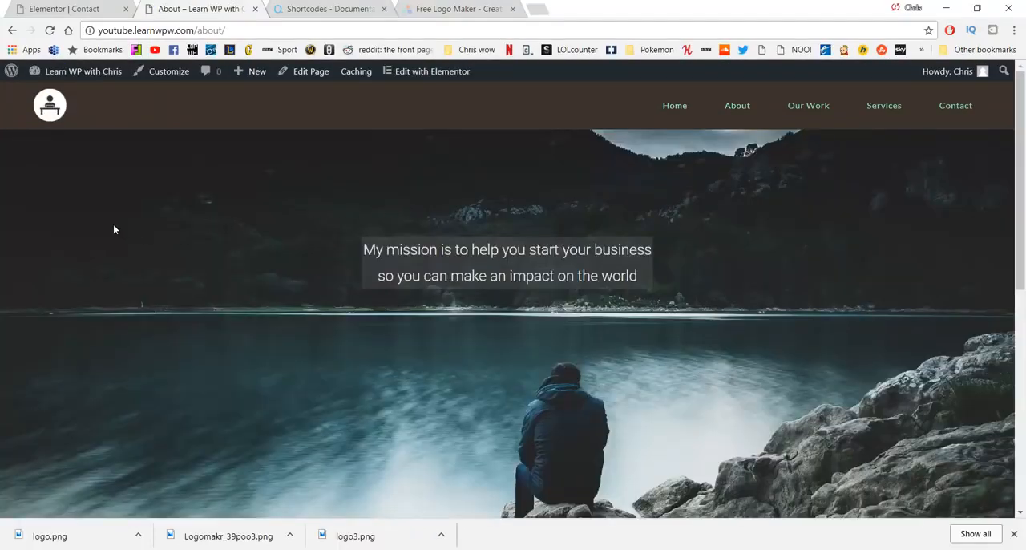
scroll(452, 223, down, 5)
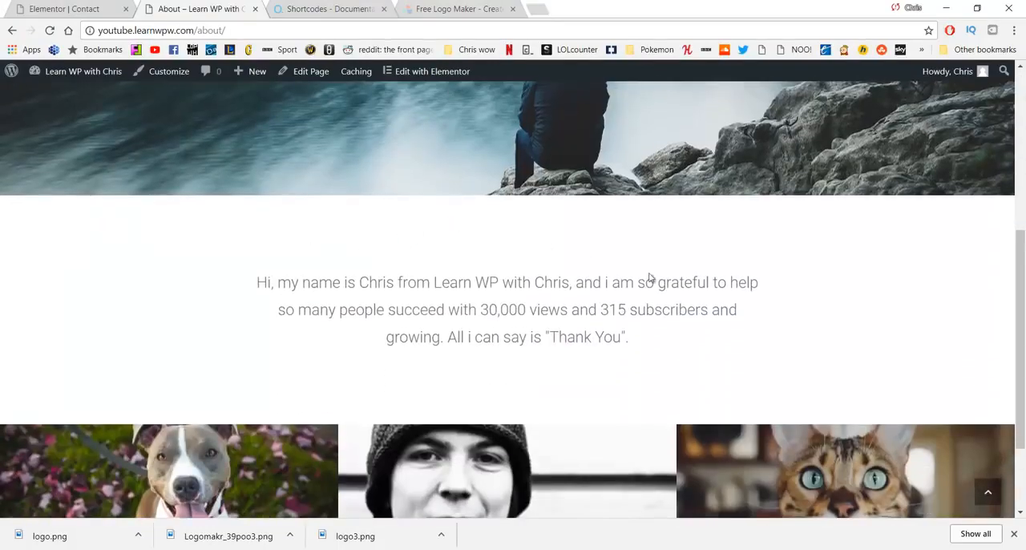
scroll(334, 318, down, 2)
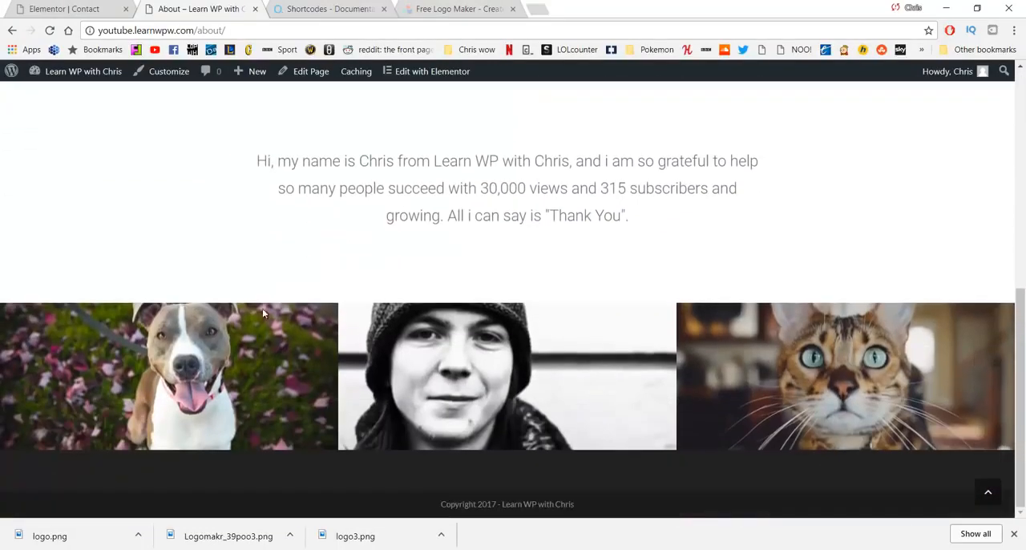
scroll(590, 258, up, 8)
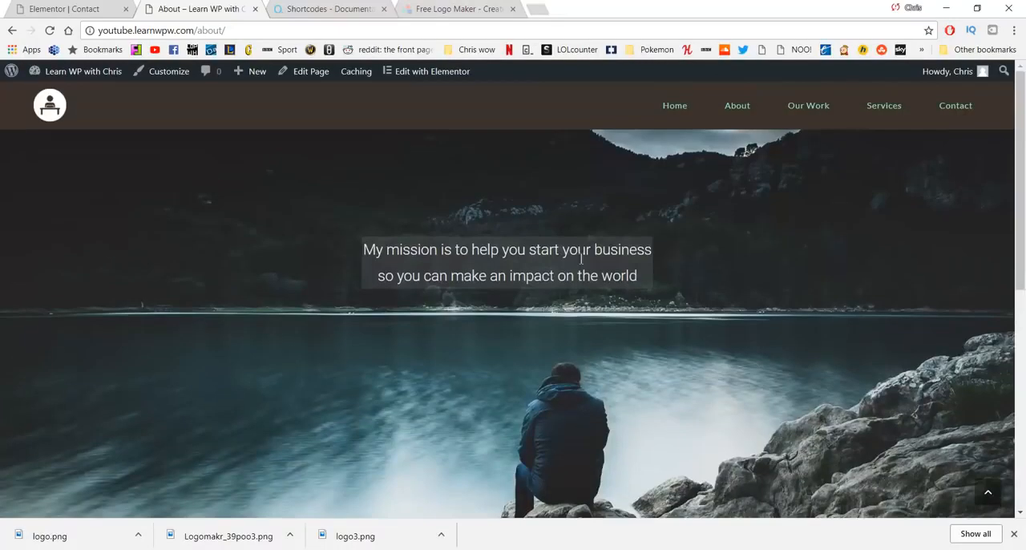
click(807, 105)
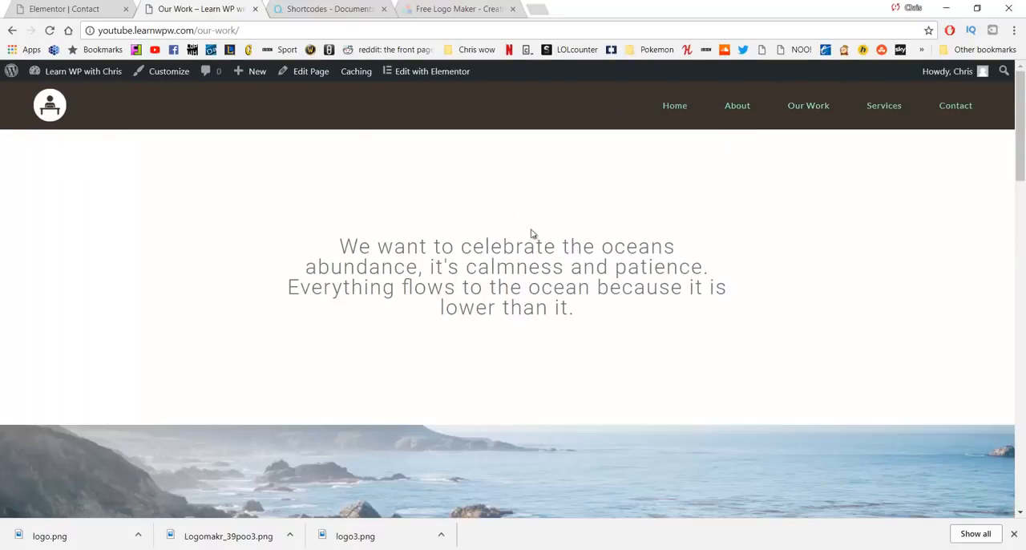
scroll(359, 222, down, 8)
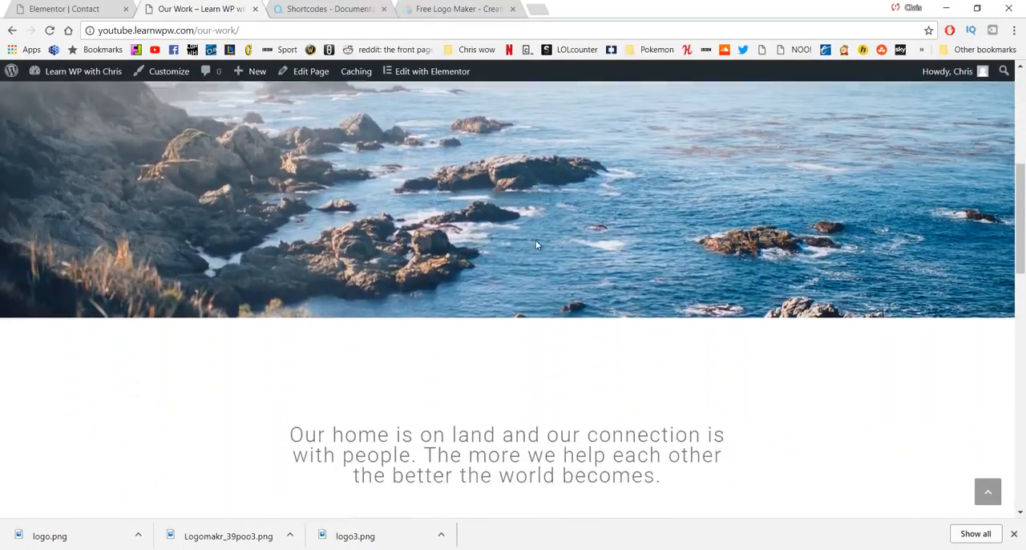
scroll(537, 238, down, 10)
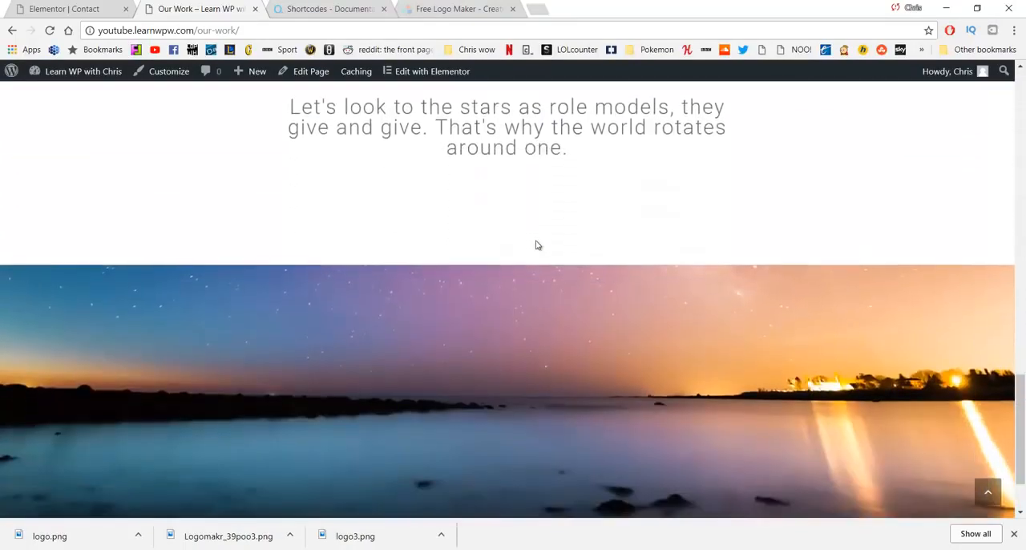
scroll(537, 245, up, 18)
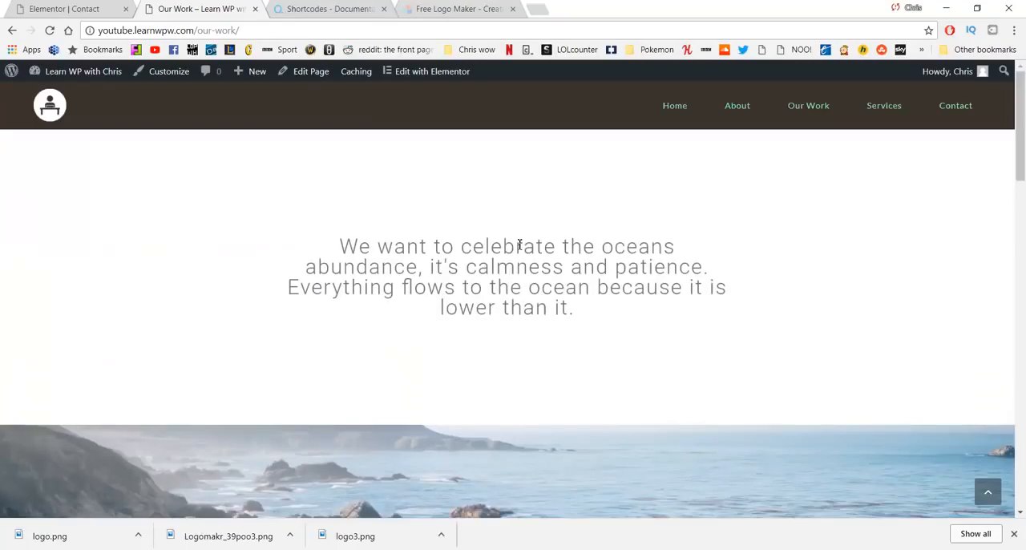
Step: Open the Services page and review its Relax, Begin, Reflect, Enjoy and Schedule a Visit sections
click(880, 105)
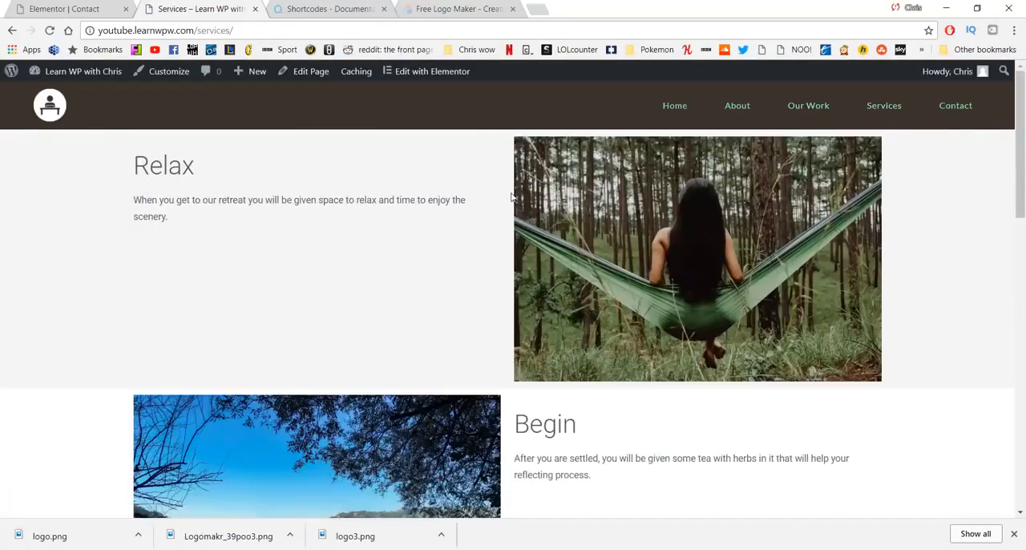
scroll(503, 195, down, 3)
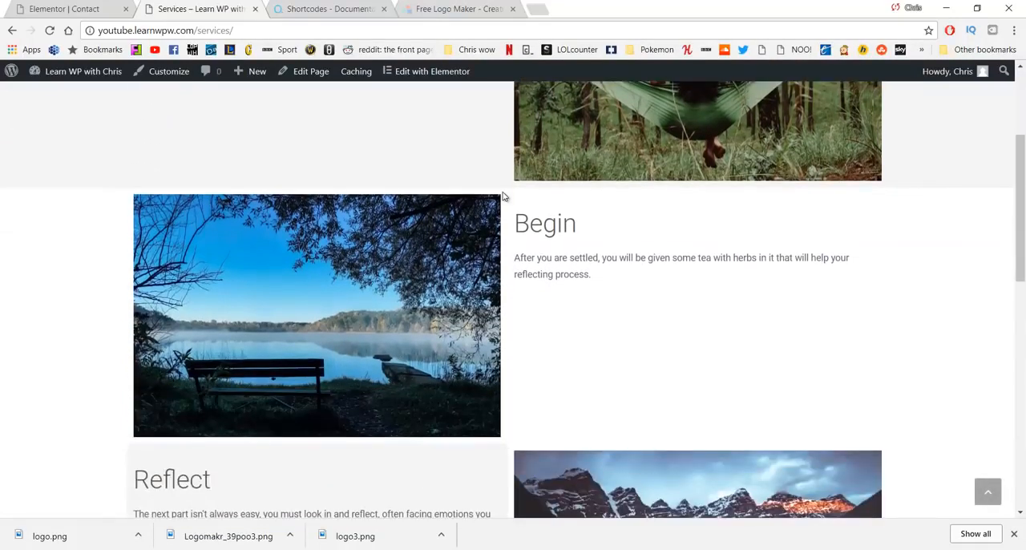
scroll(503, 195, down, 5)
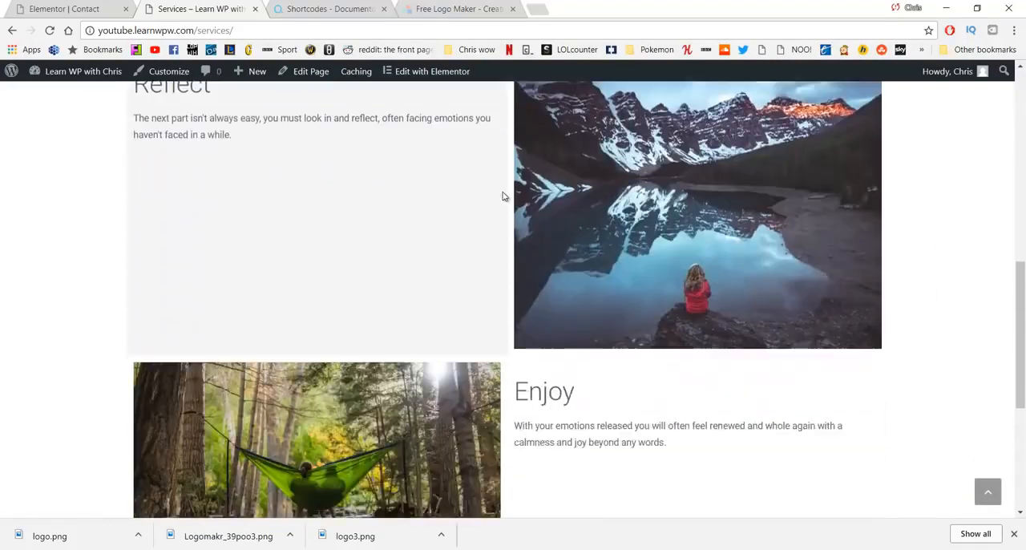
scroll(503, 194, down, 3)
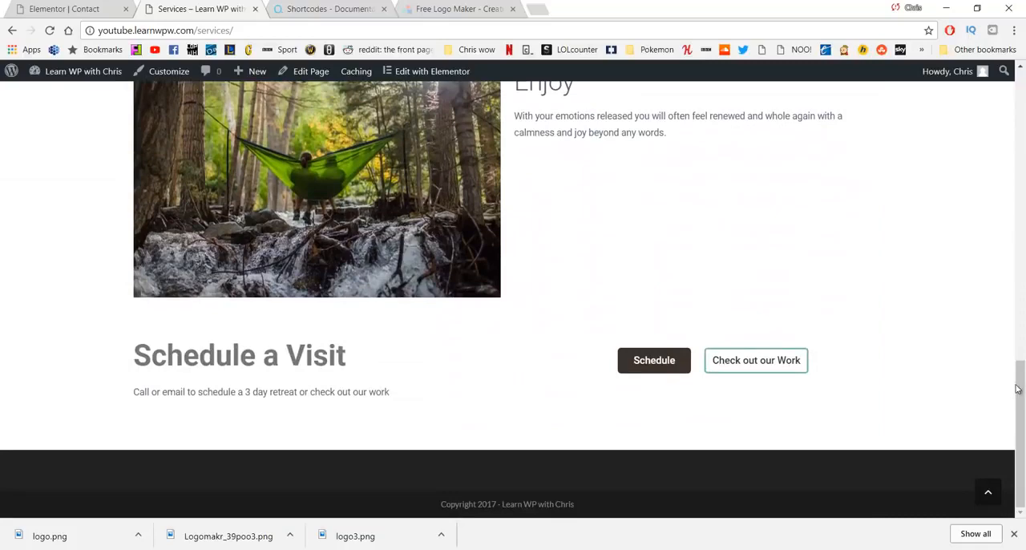
drag(1020, 385, 1016, 104)
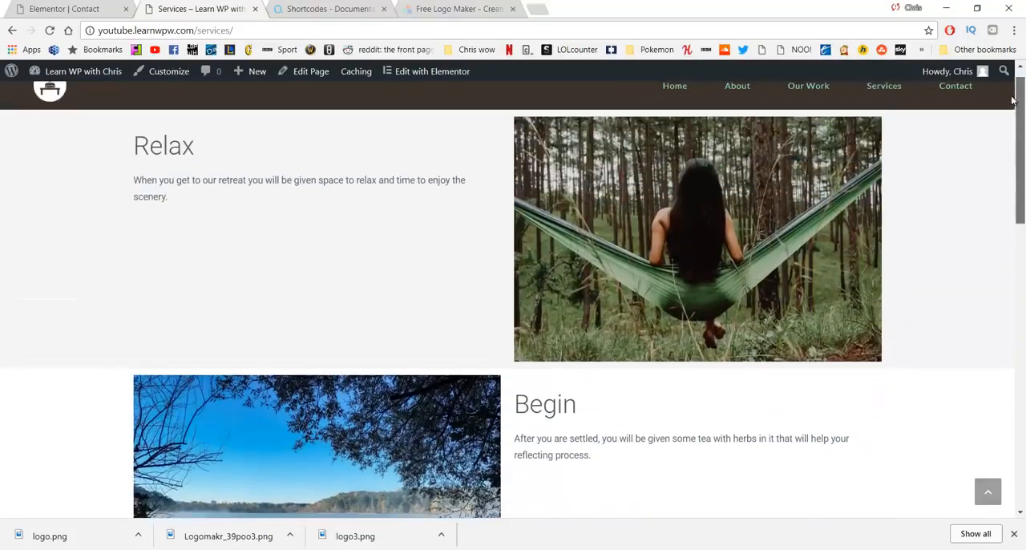
Step: Review the Contact page's map, contact details and message form, and return to the home page
click(939, 90)
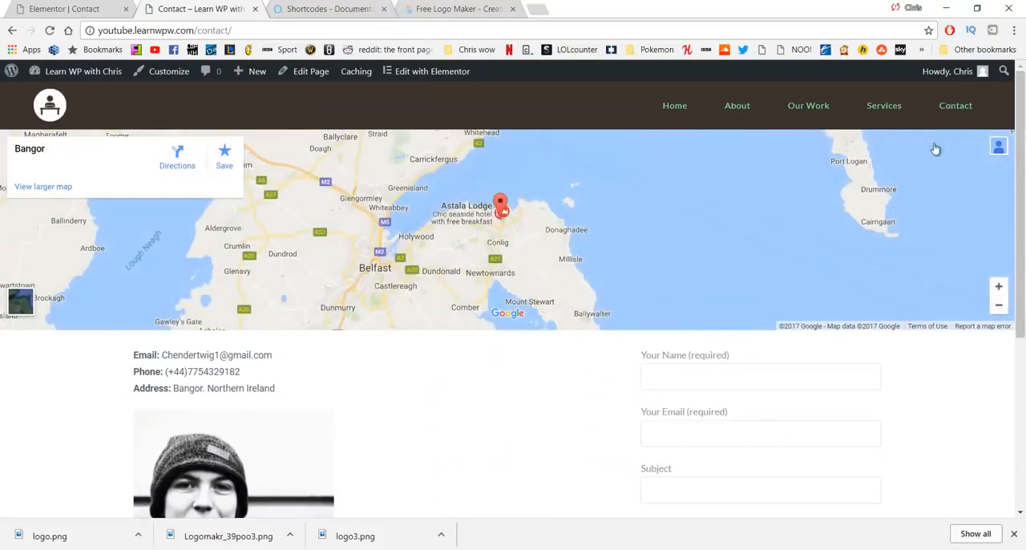
scroll(715, 258, down, 3)
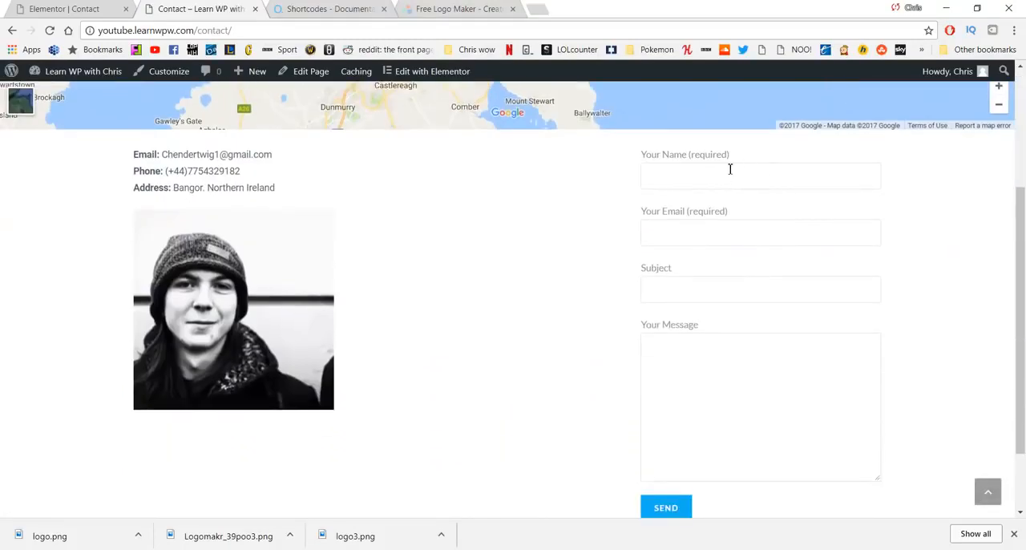
scroll(492, 338, up, 3)
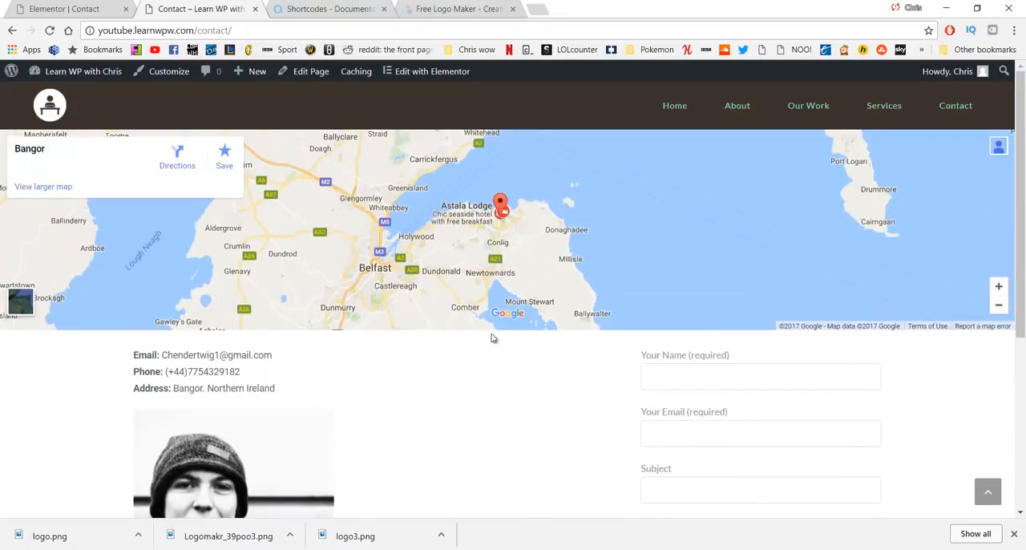
click(660, 105)
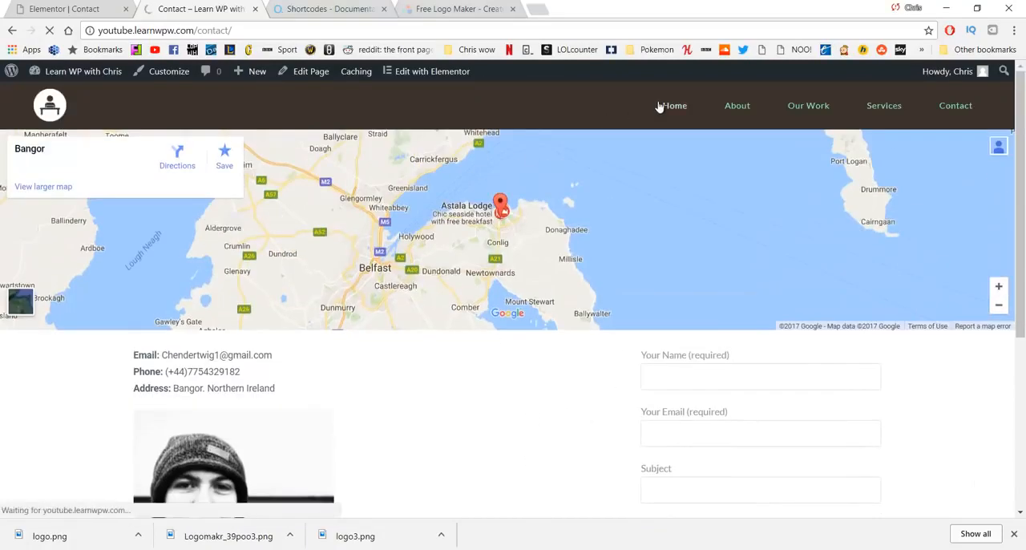